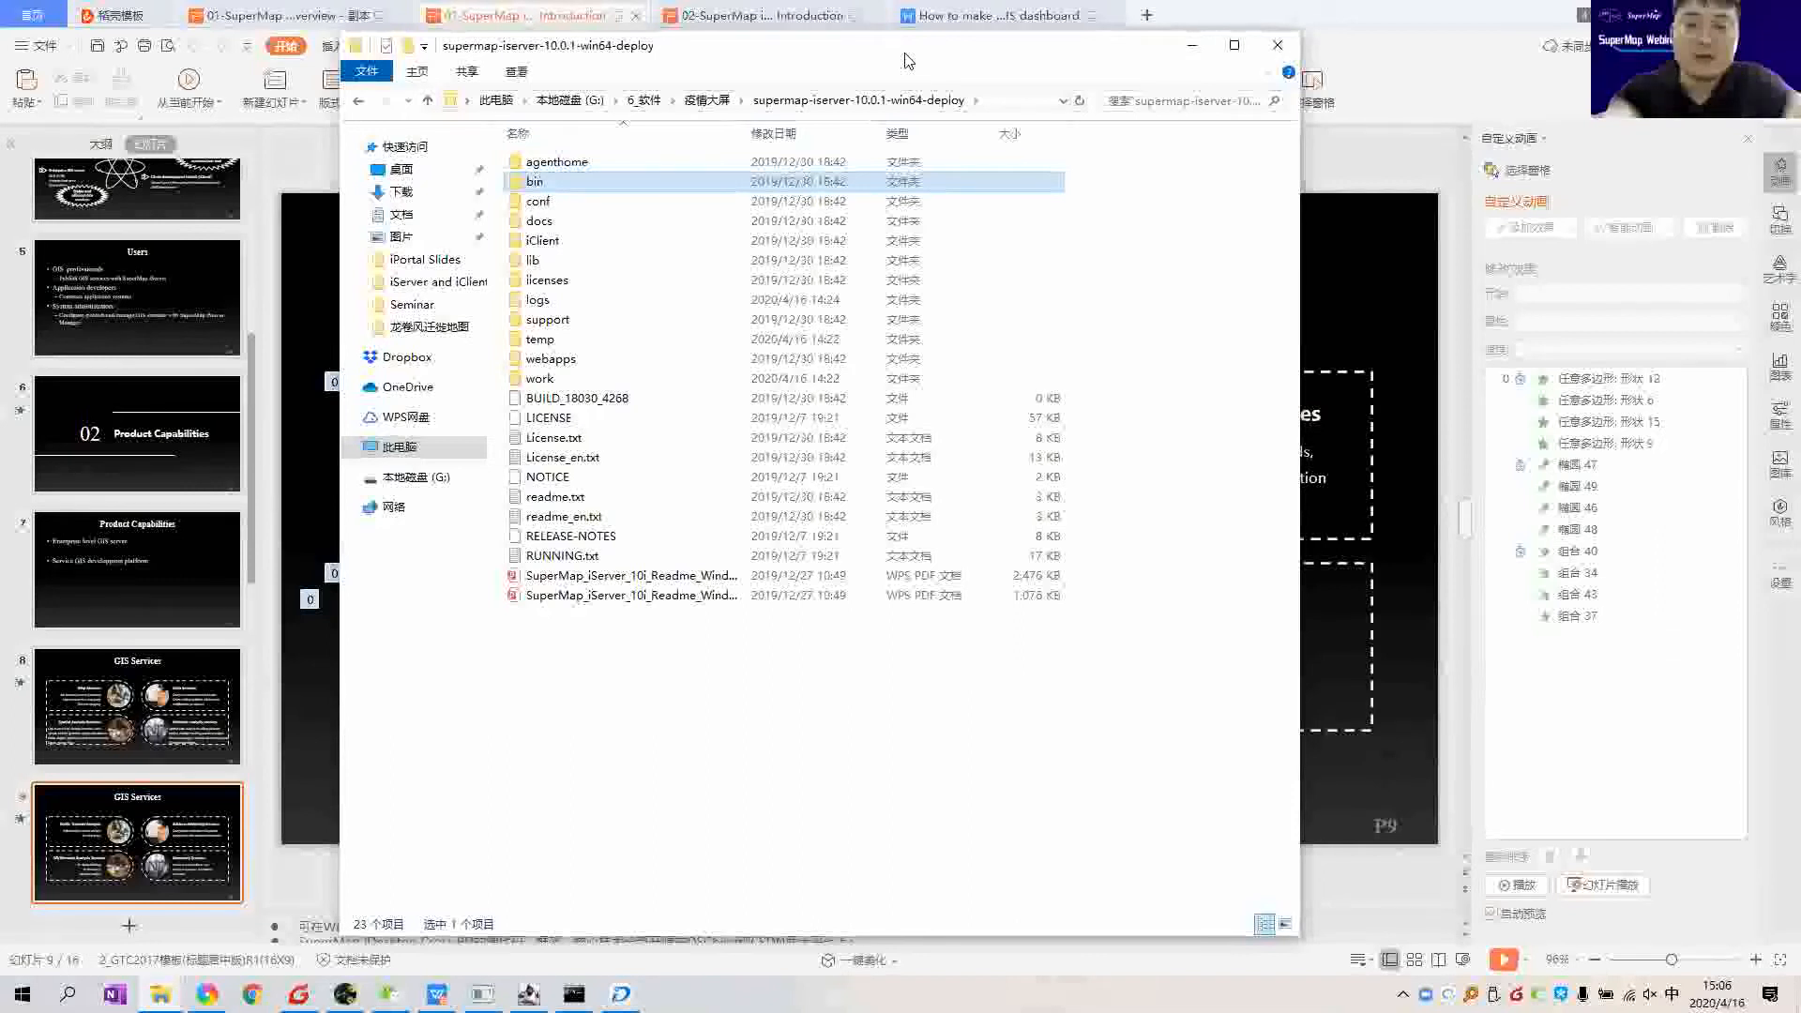
left_click_drag(938, 58, 942, 56)
left_click_drag(1168, 52, 1178, 58)
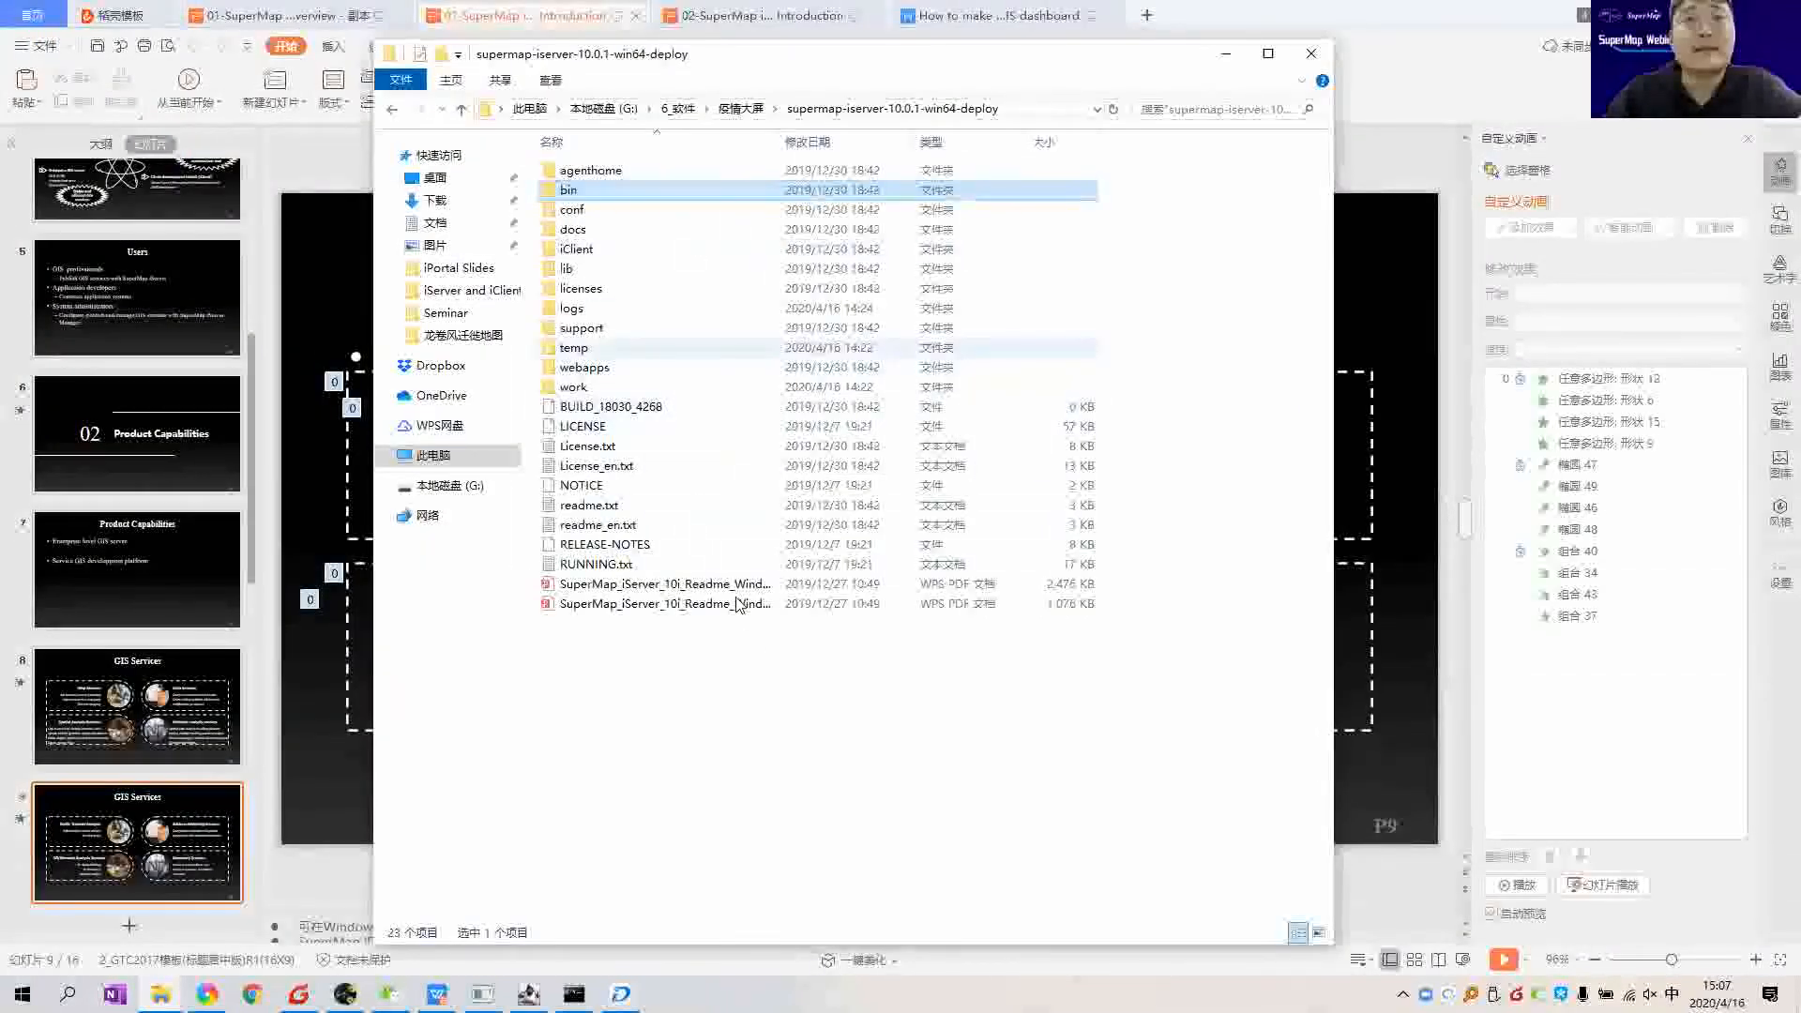
left_click(740, 108)
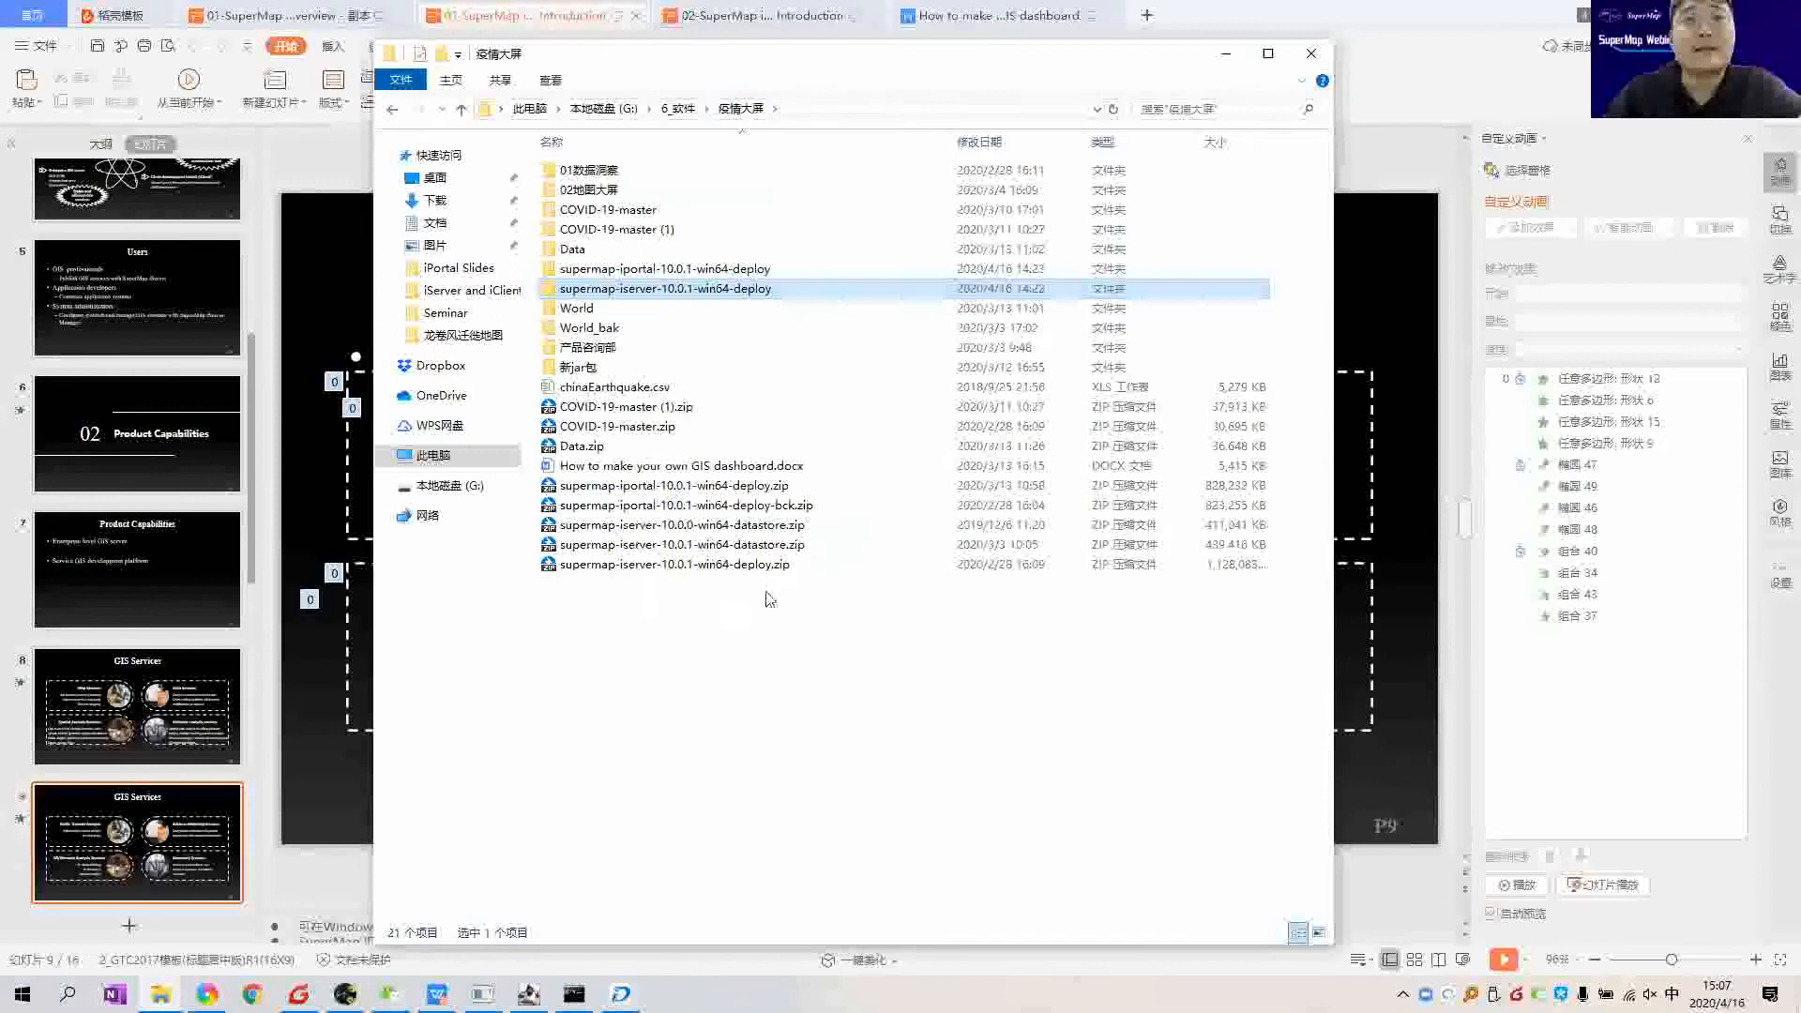
left_click(753, 569)
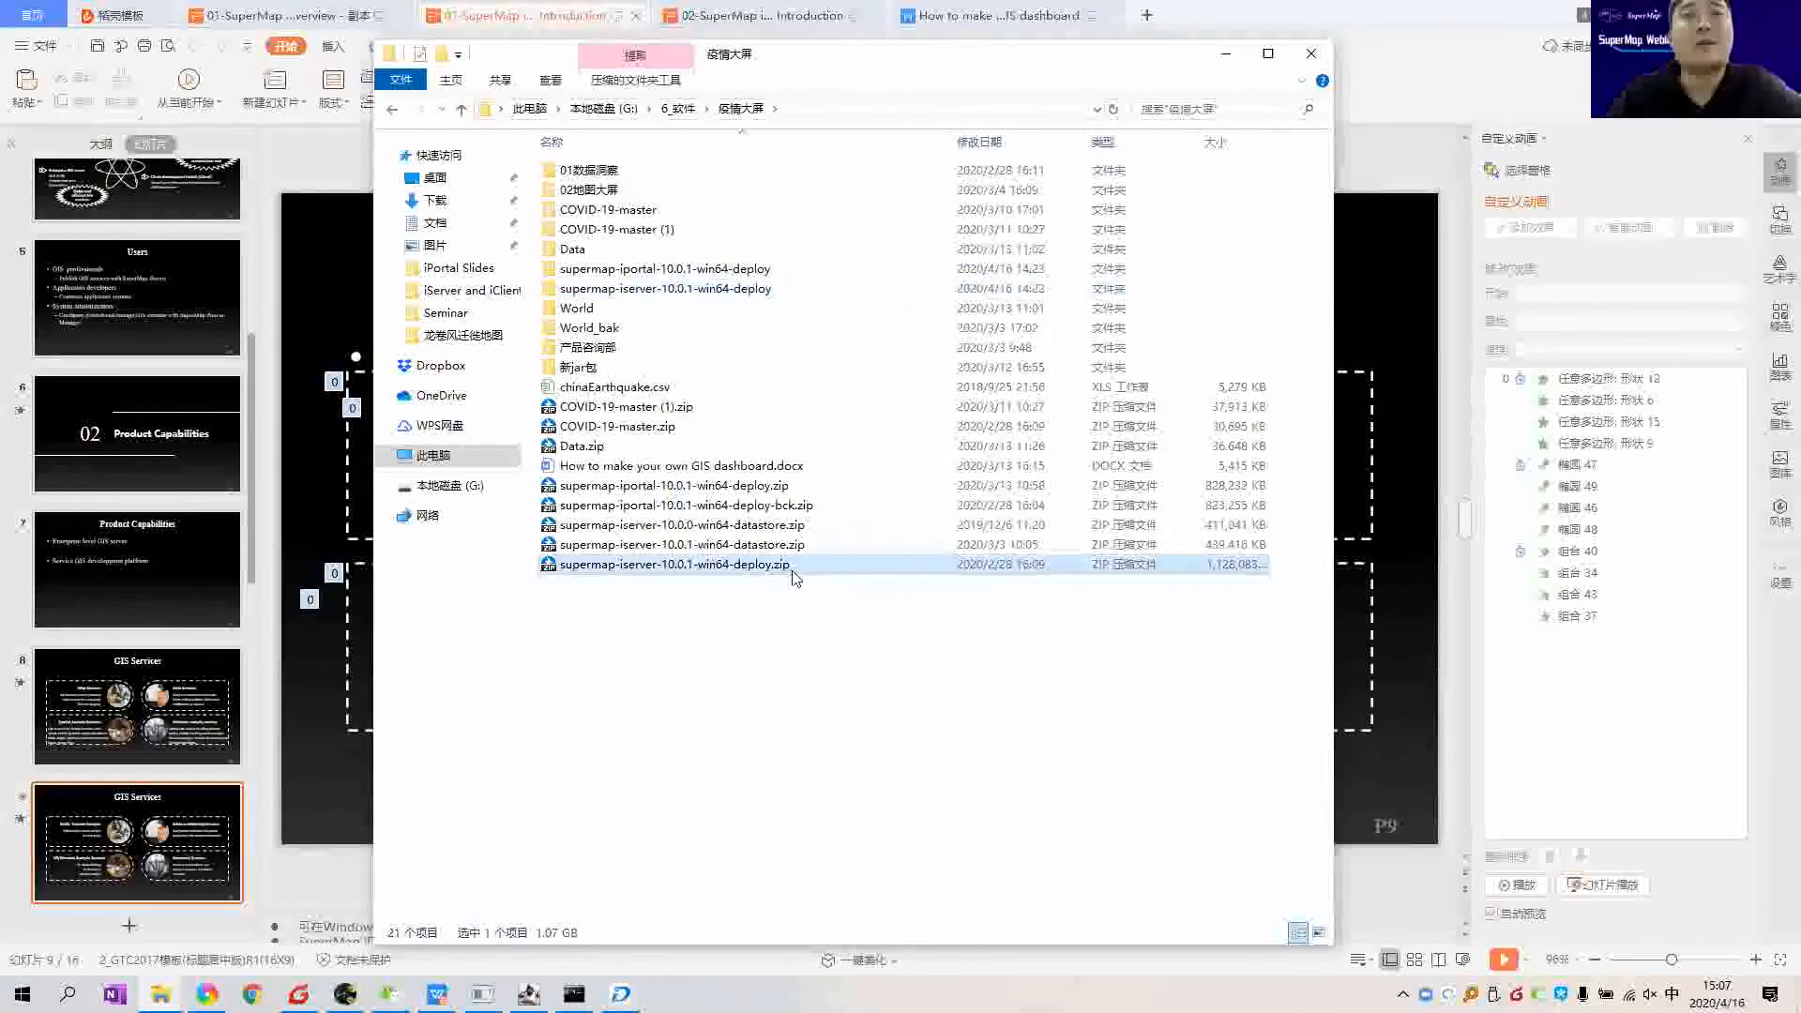
double_click(771, 291)
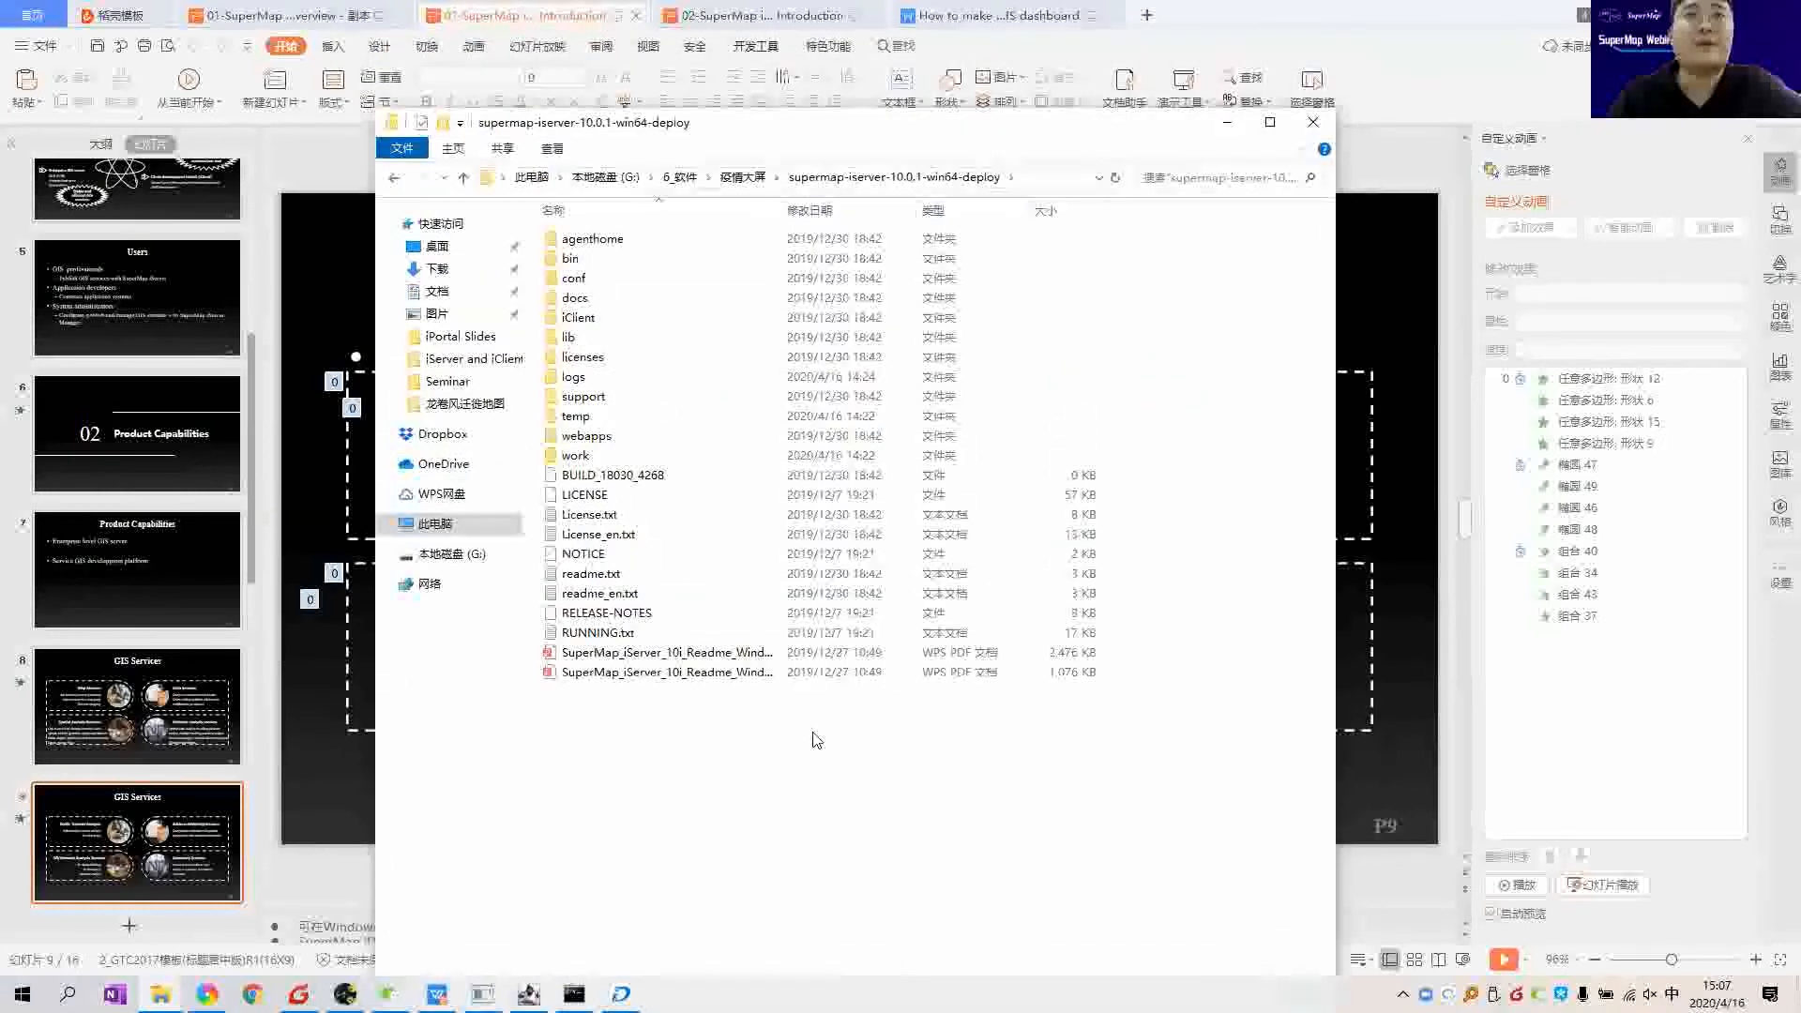
left_click(656, 260)
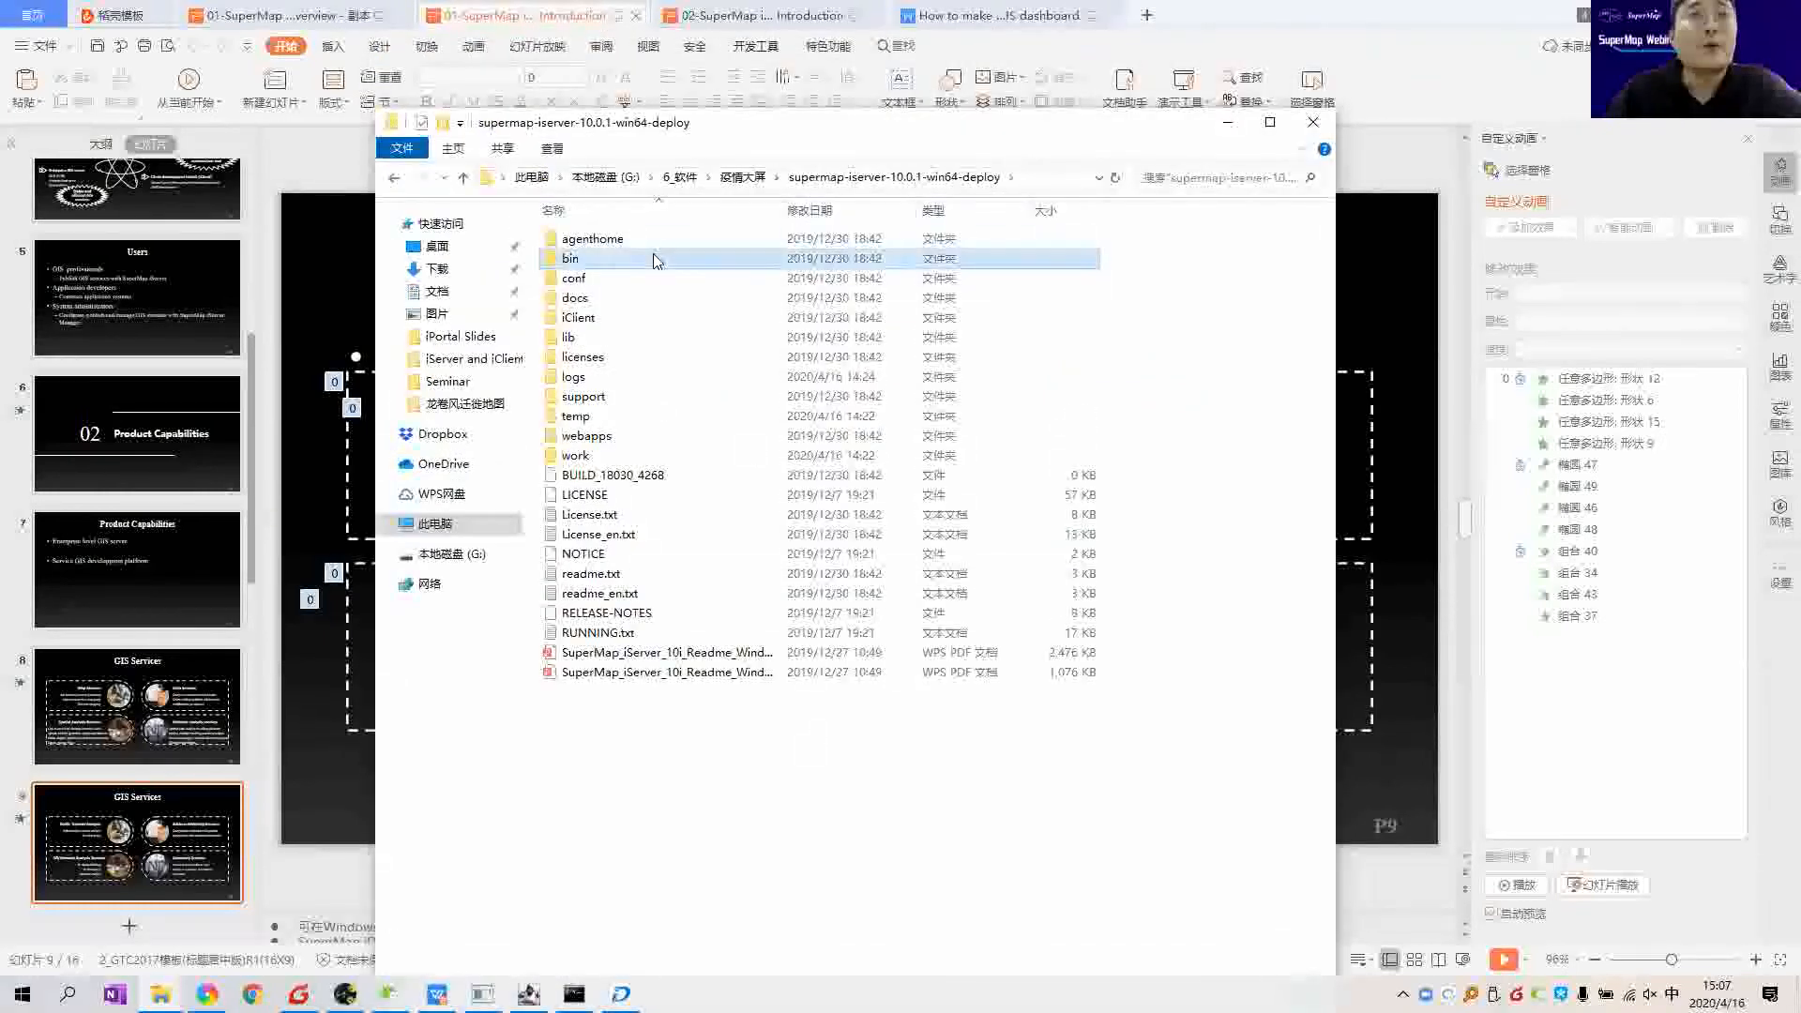
Step: Open the bin folder, point out startup.bat and shutdown.bat, then bring up the iServer console
double_click(588, 261)
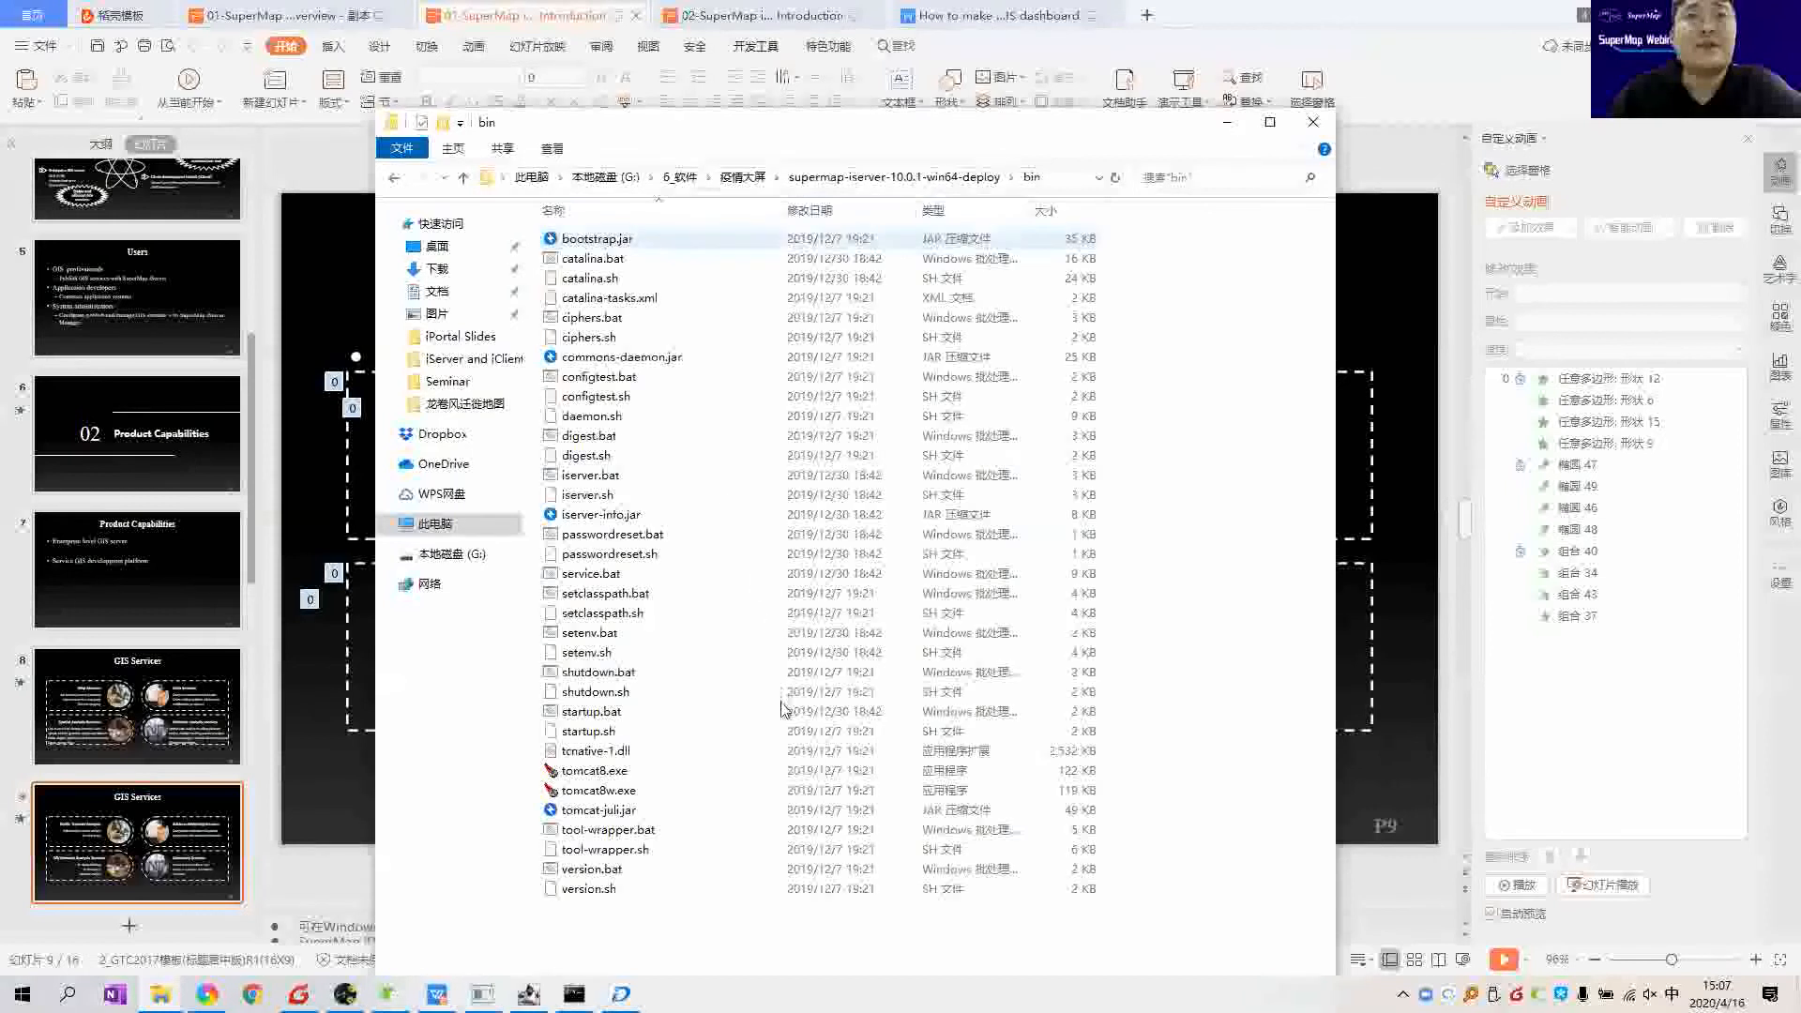
left_click(781, 710)
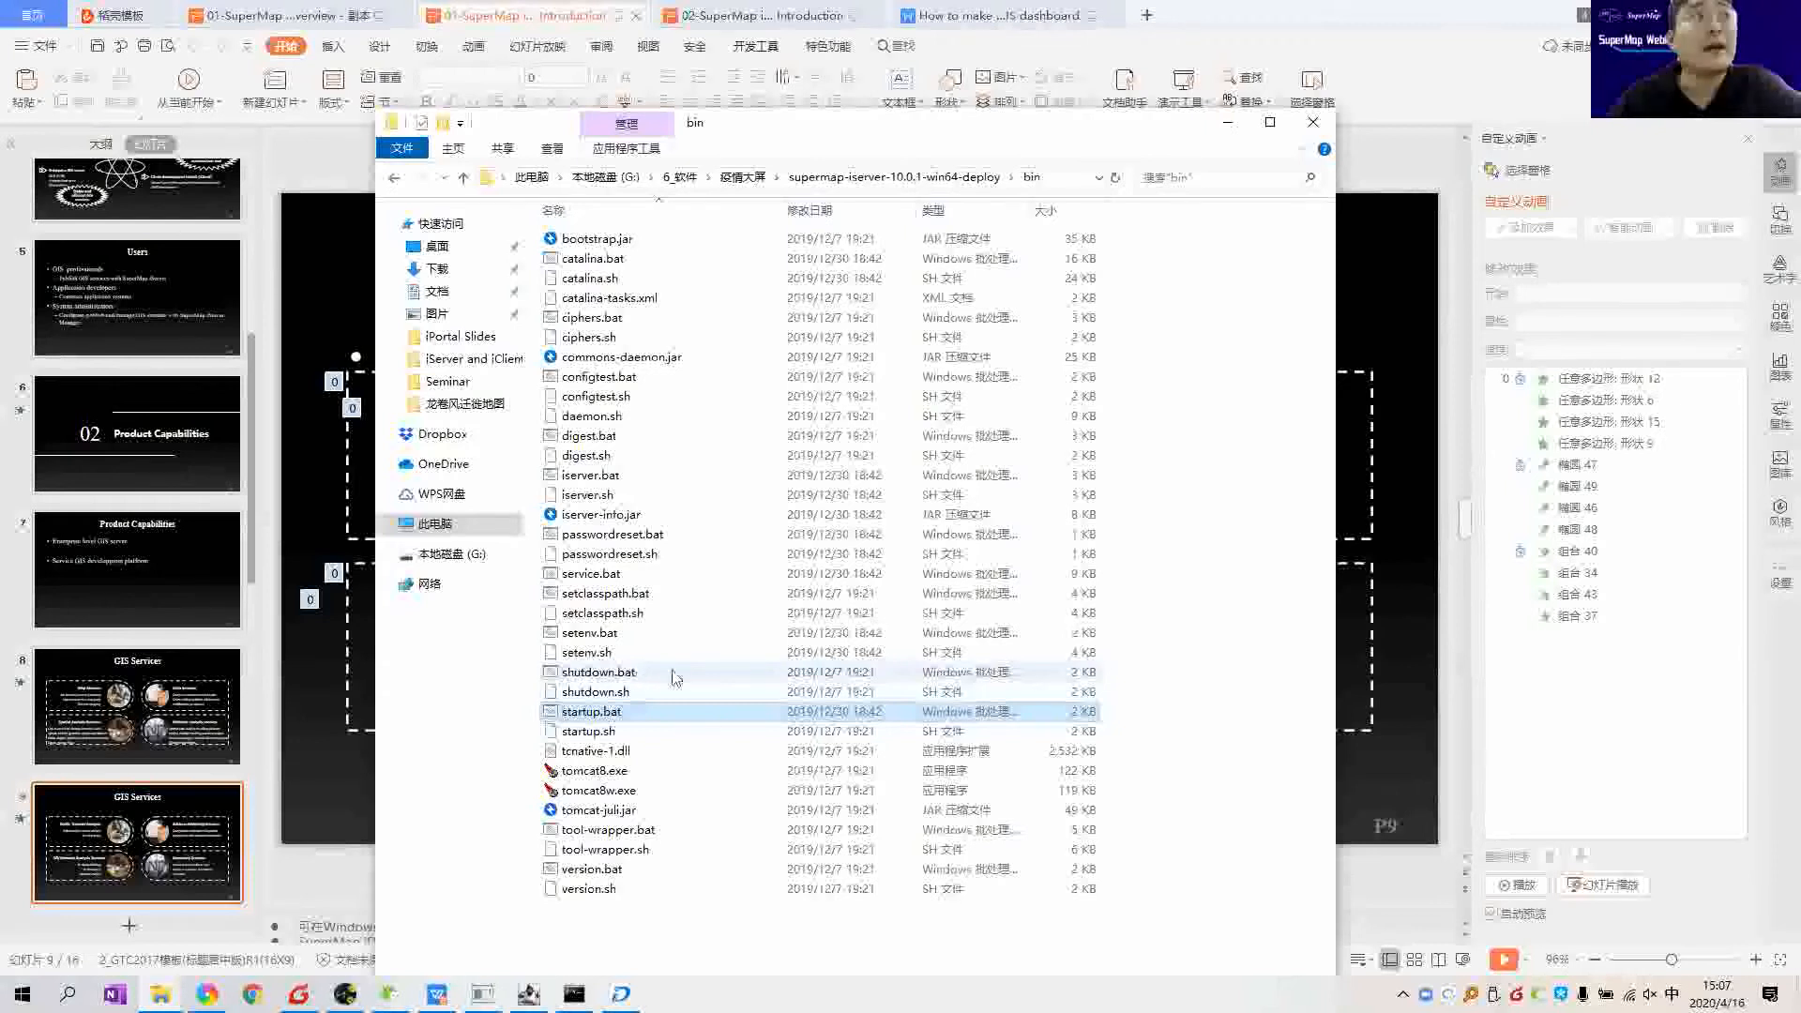
left_click(596, 675)
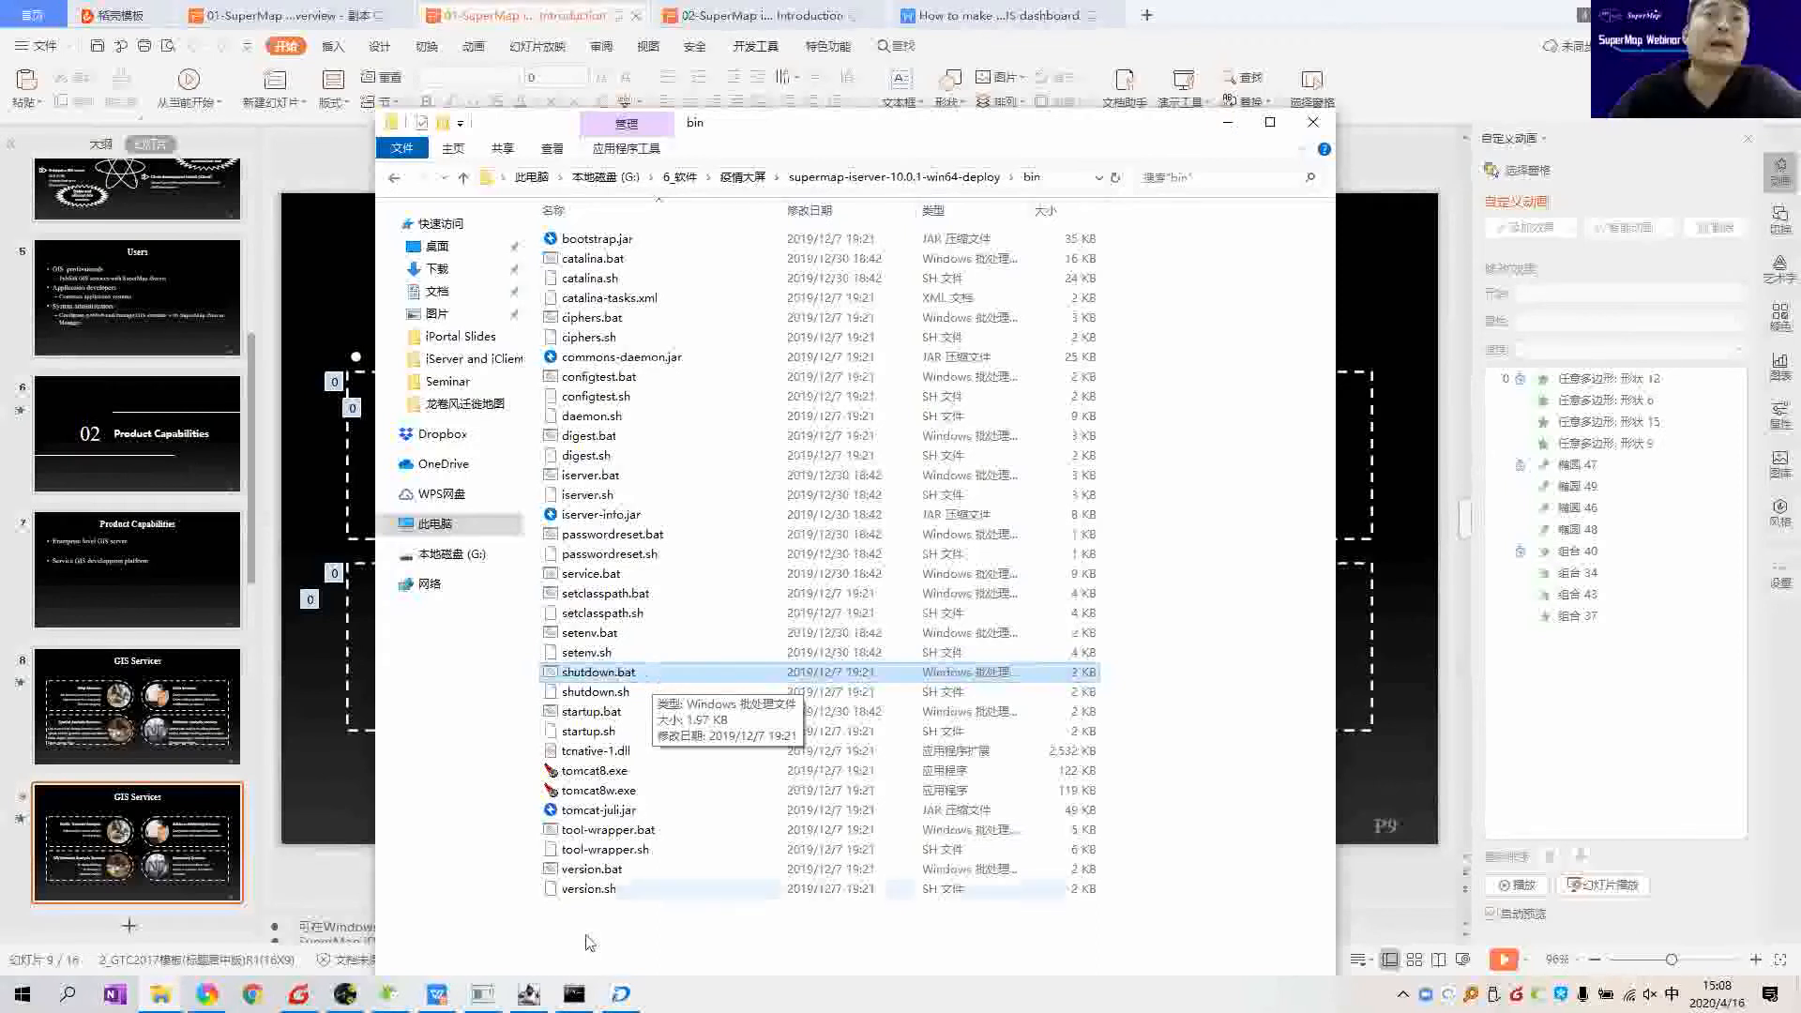
left_click(571, 986)
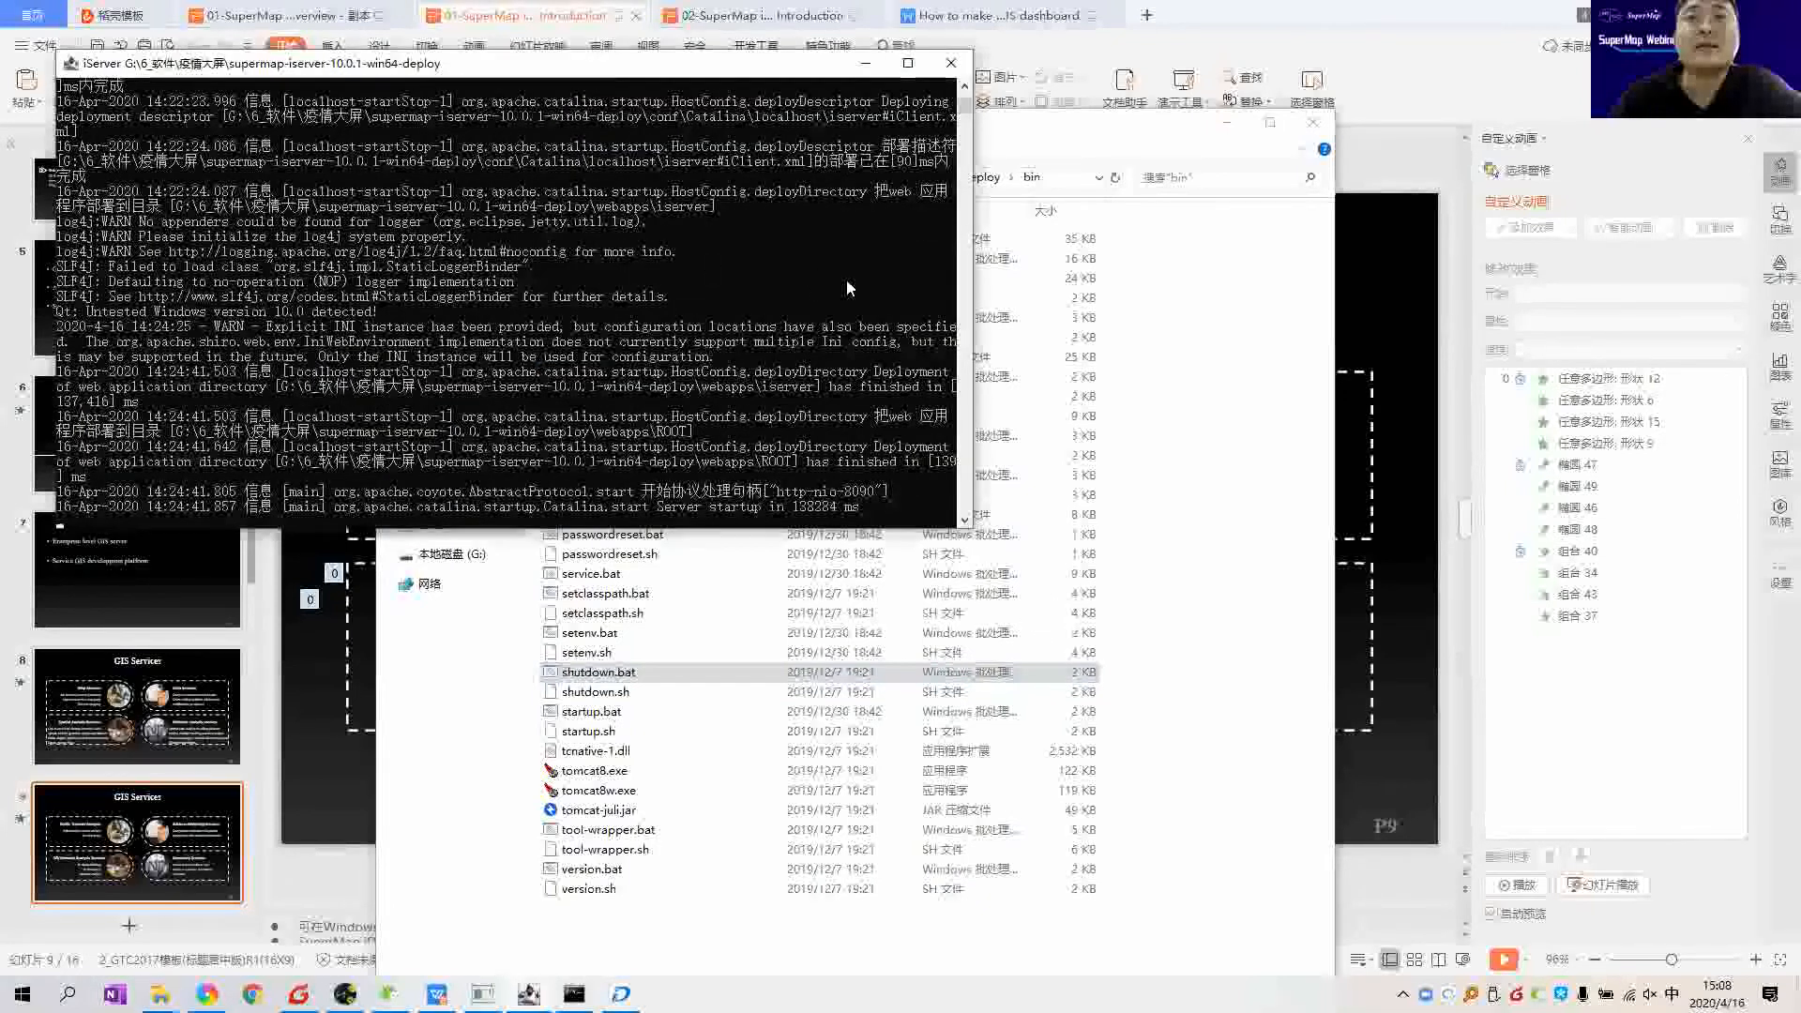
Step: Centre the iServer console, review its log end, and launch Task Manager from the taskbar menu
left_click_drag(407, 64, 779, 241)
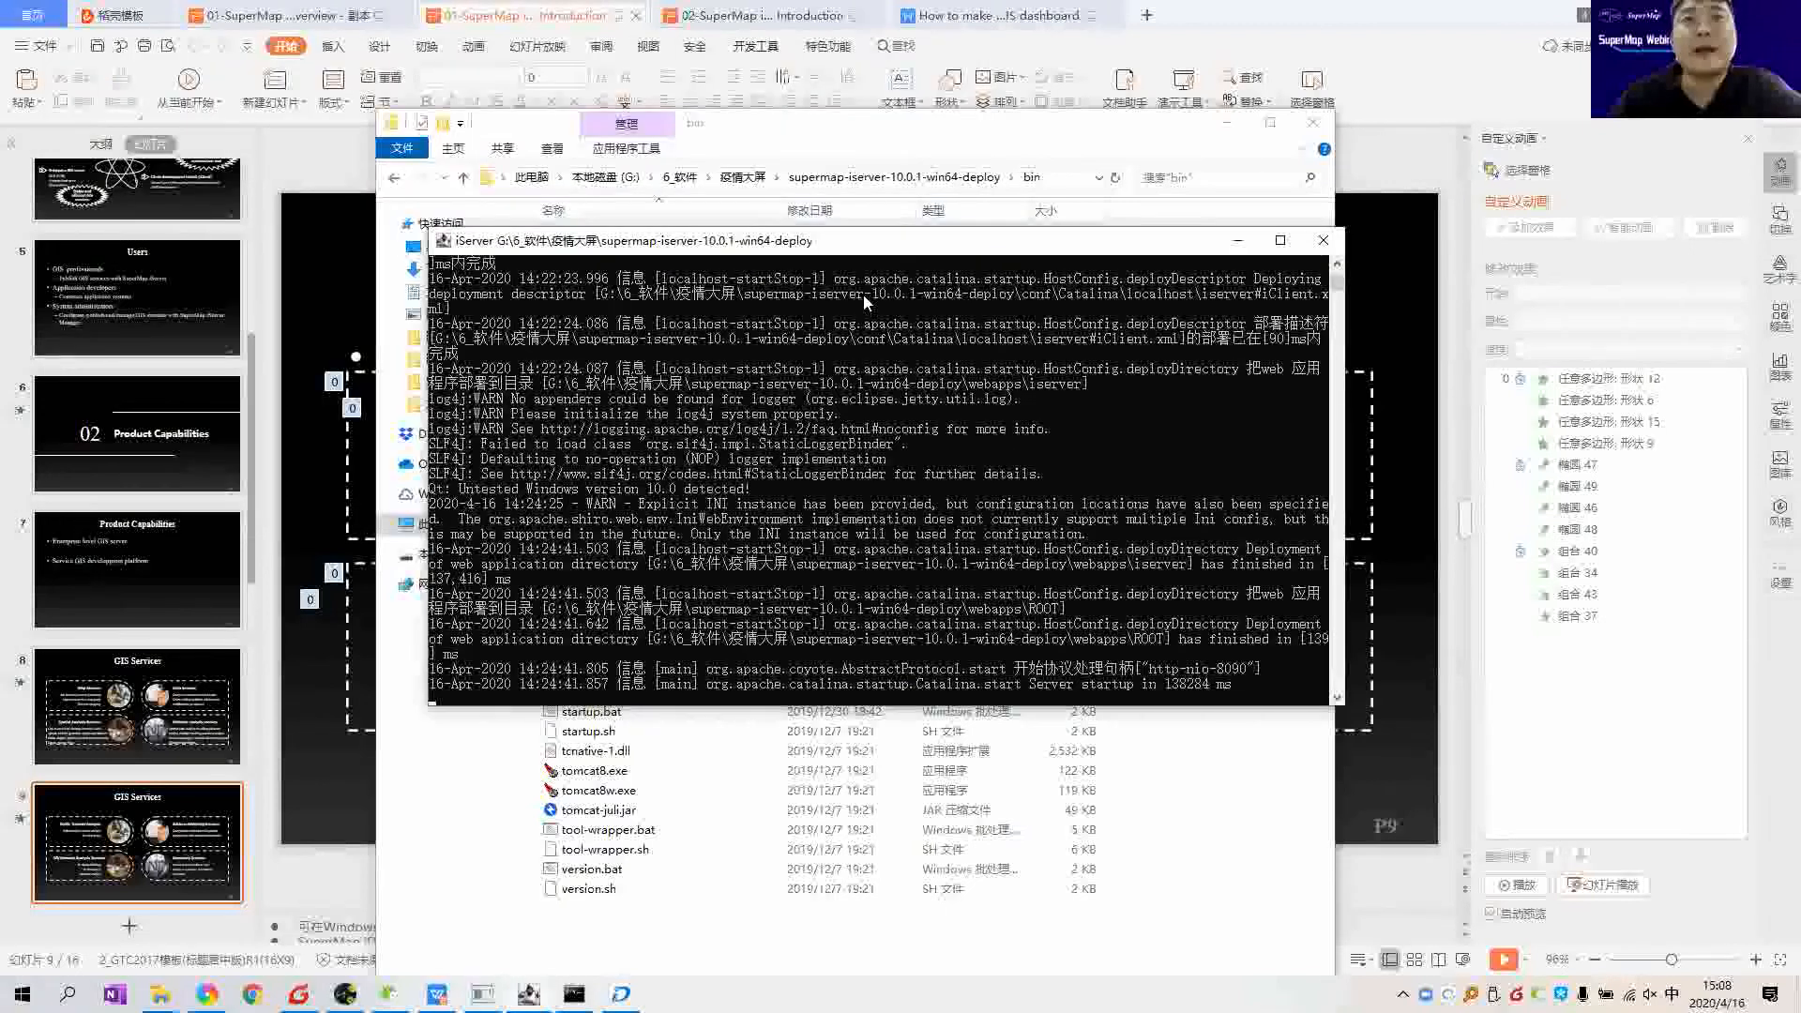
left_click_drag(891, 246, 862, 226)
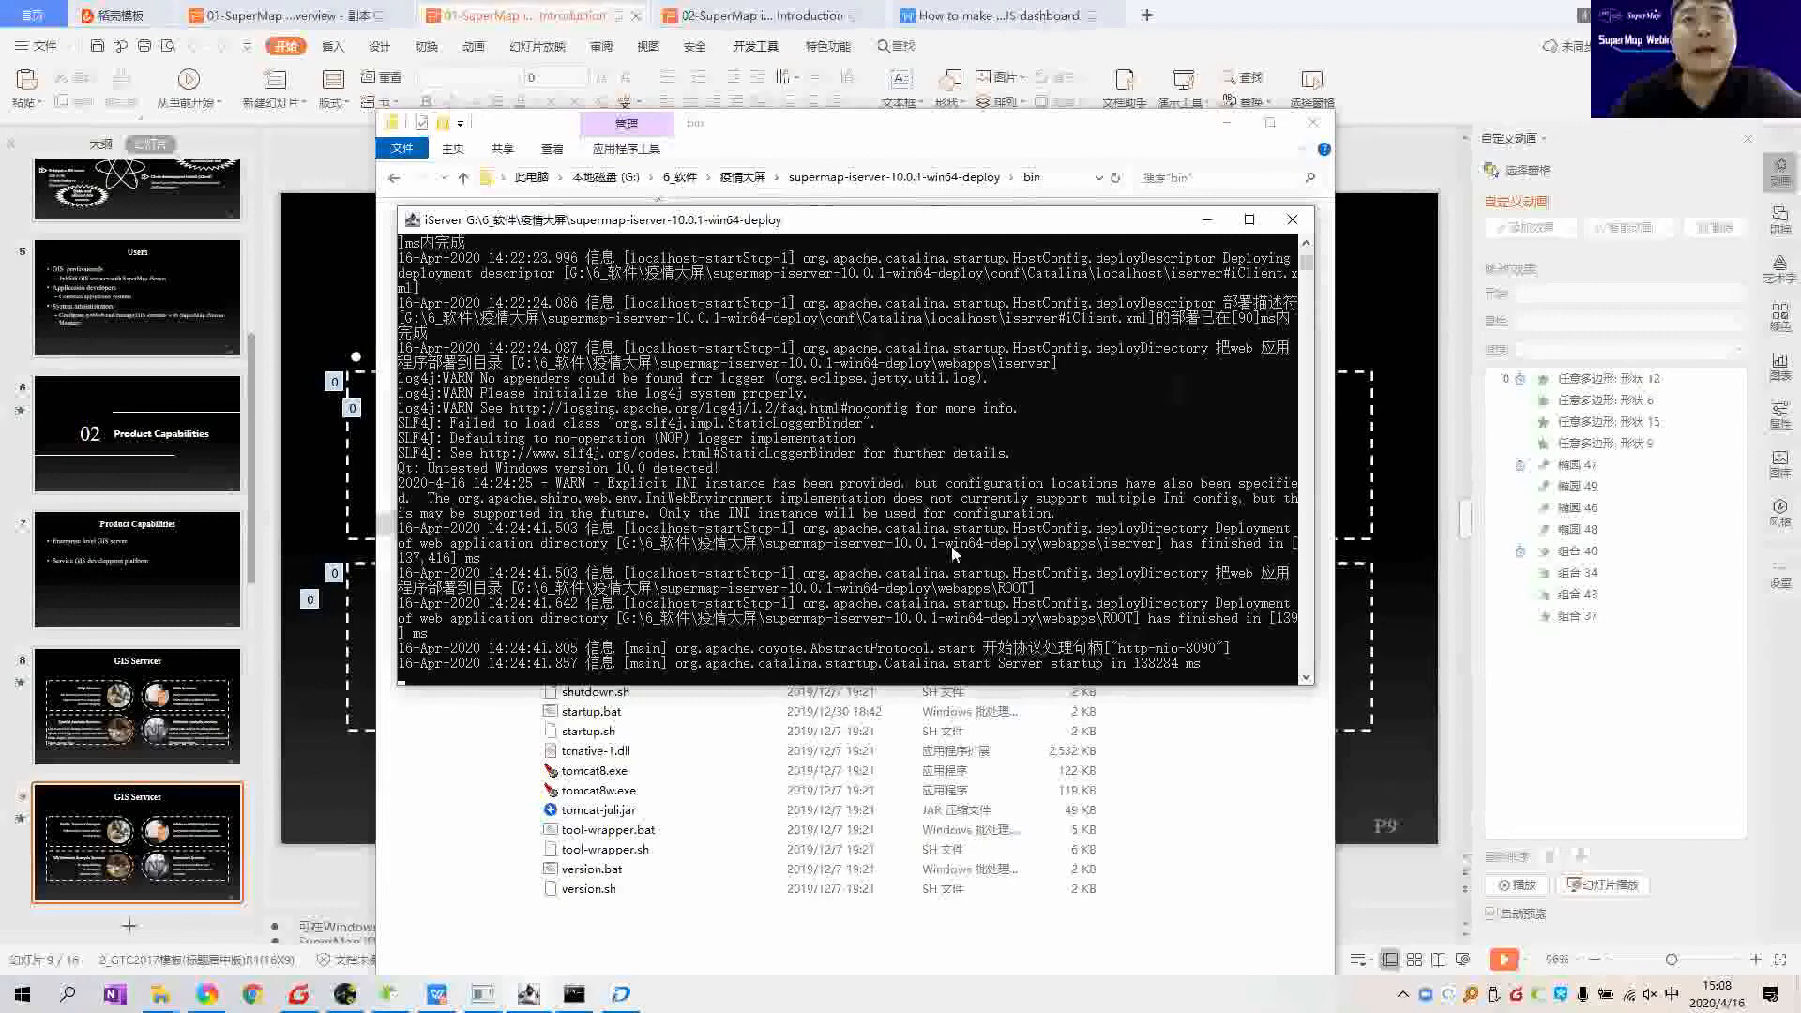
left_click_drag(897, 222, 893, 234)
scroll(894, 544, "up", 18)
scroll(882, 539, "down", 20)
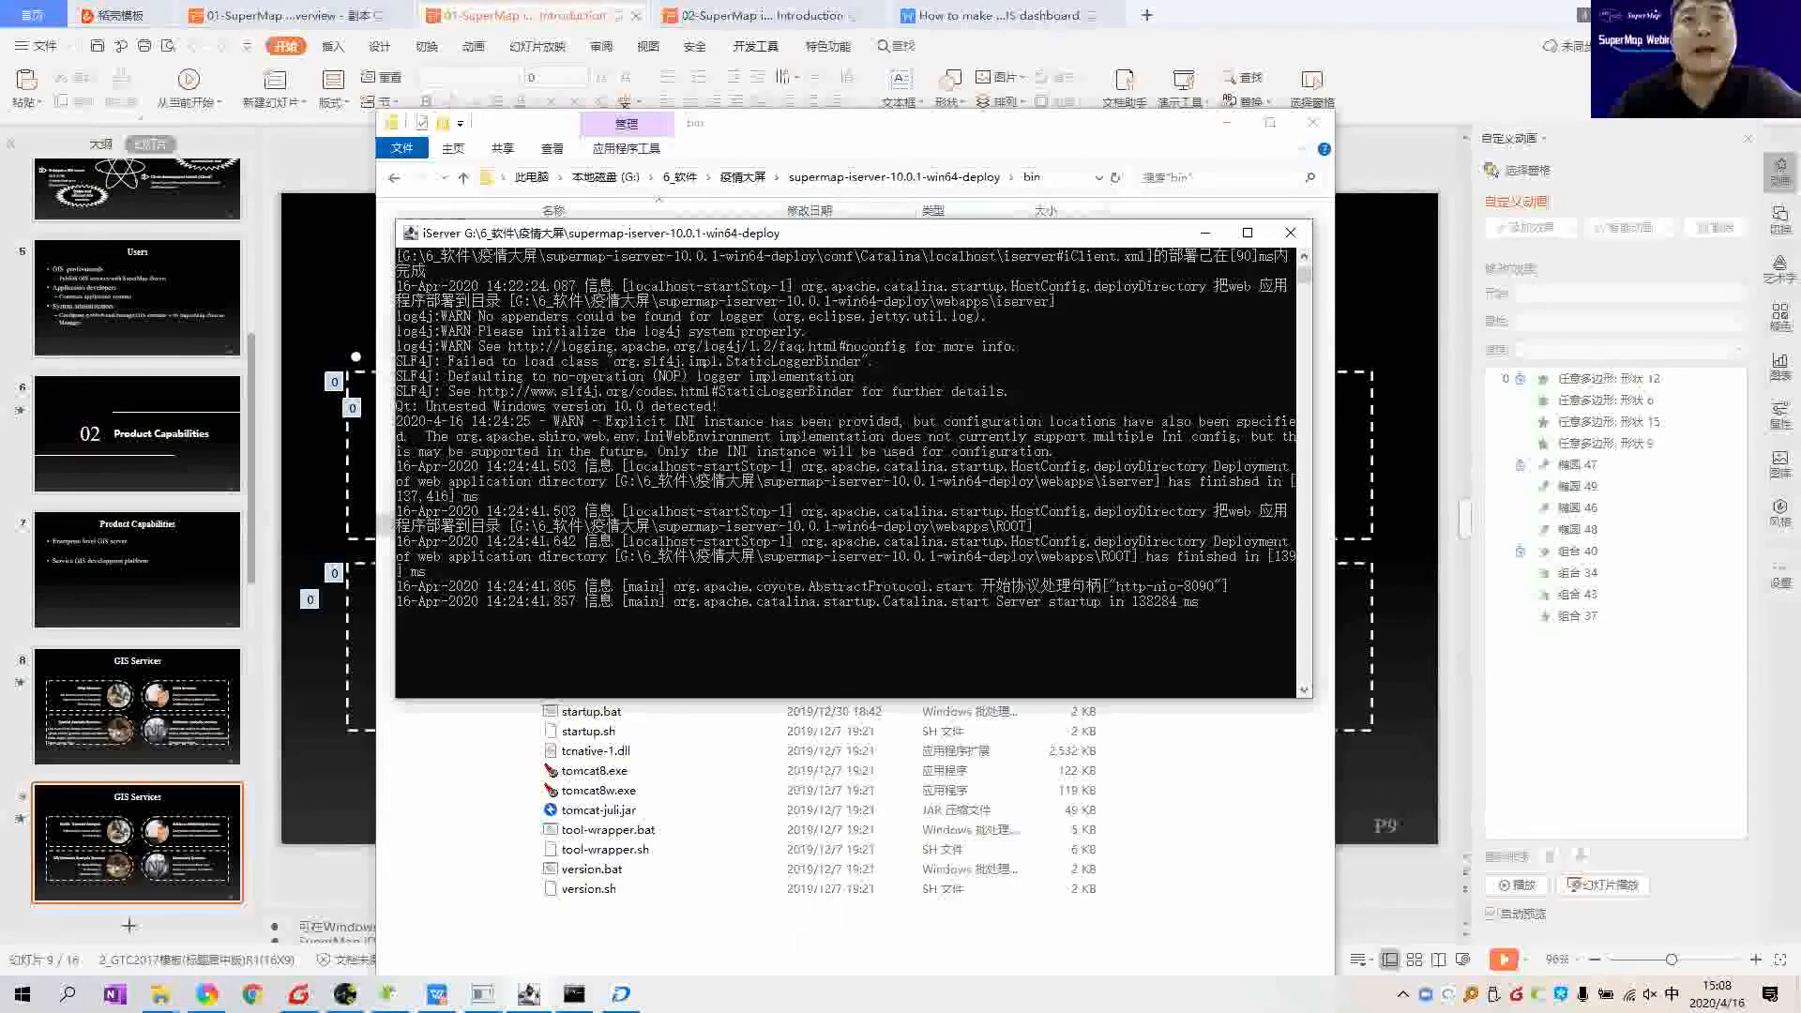
right_click(798, 991)
left_click(975, 905)
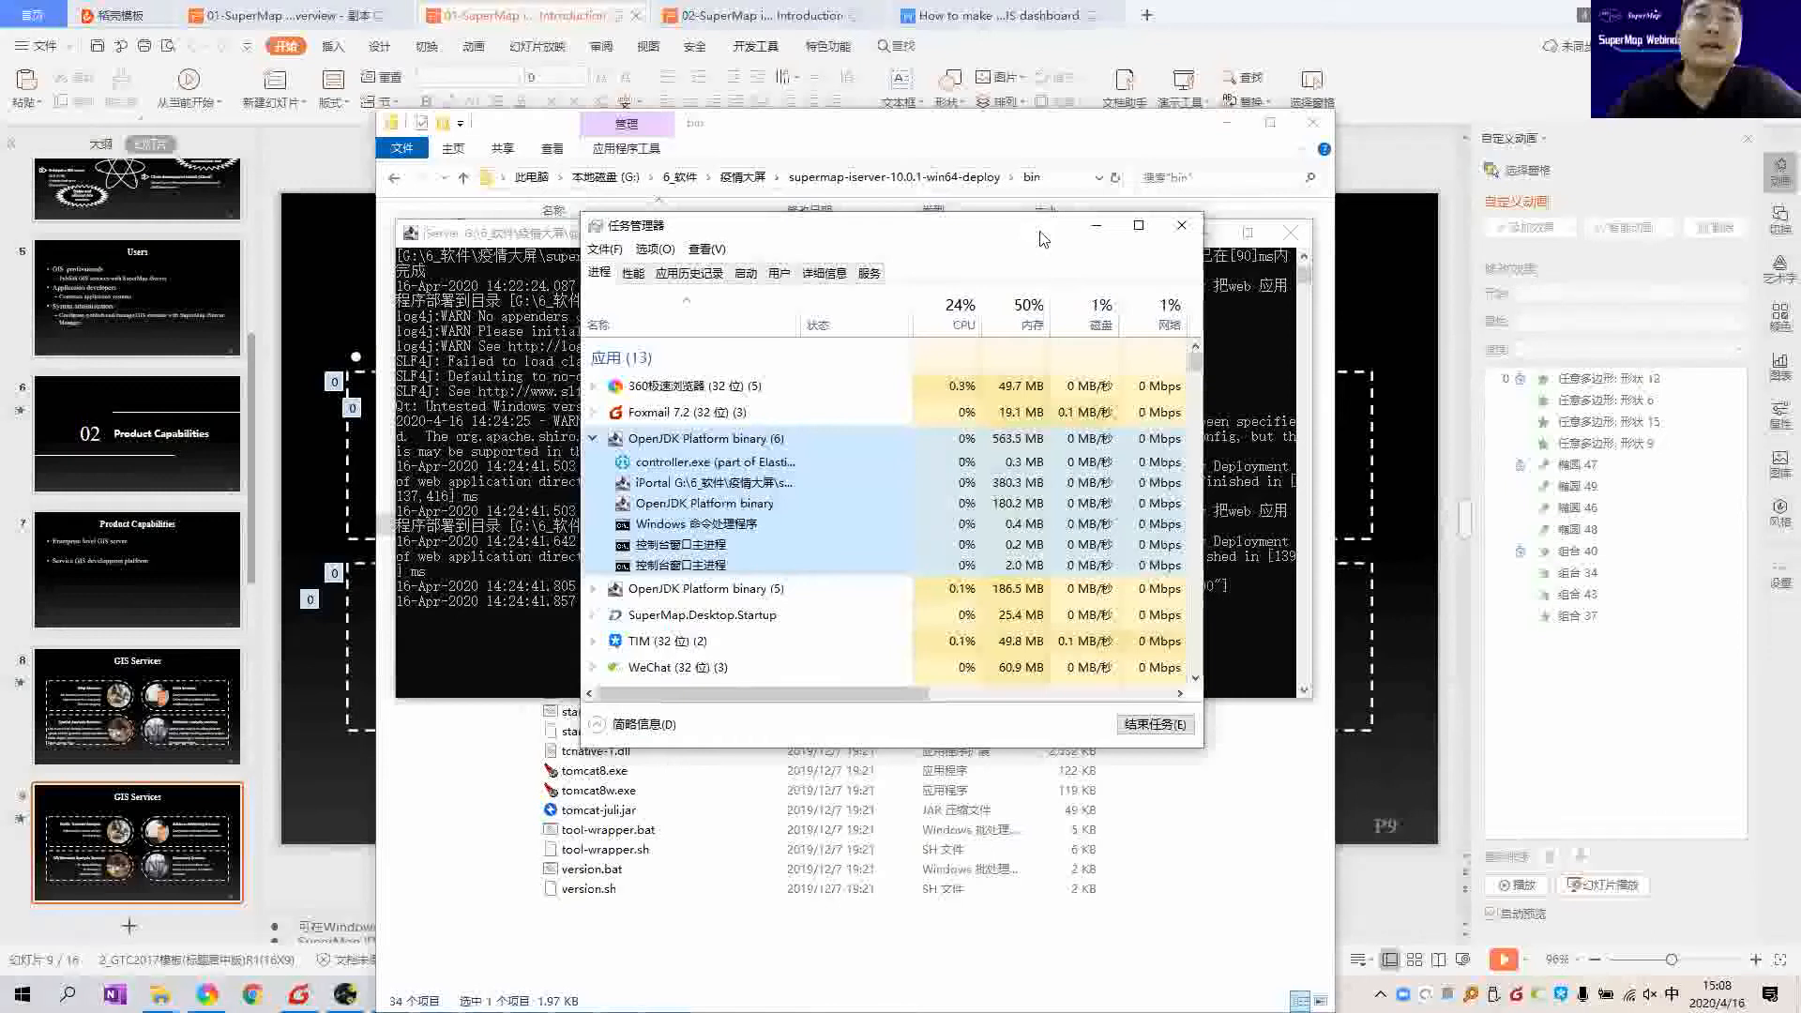
Step: Reposition Task Manager to view the OpenJDK processes, then minimize it
left_click_drag(1029, 231, 1038, 238)
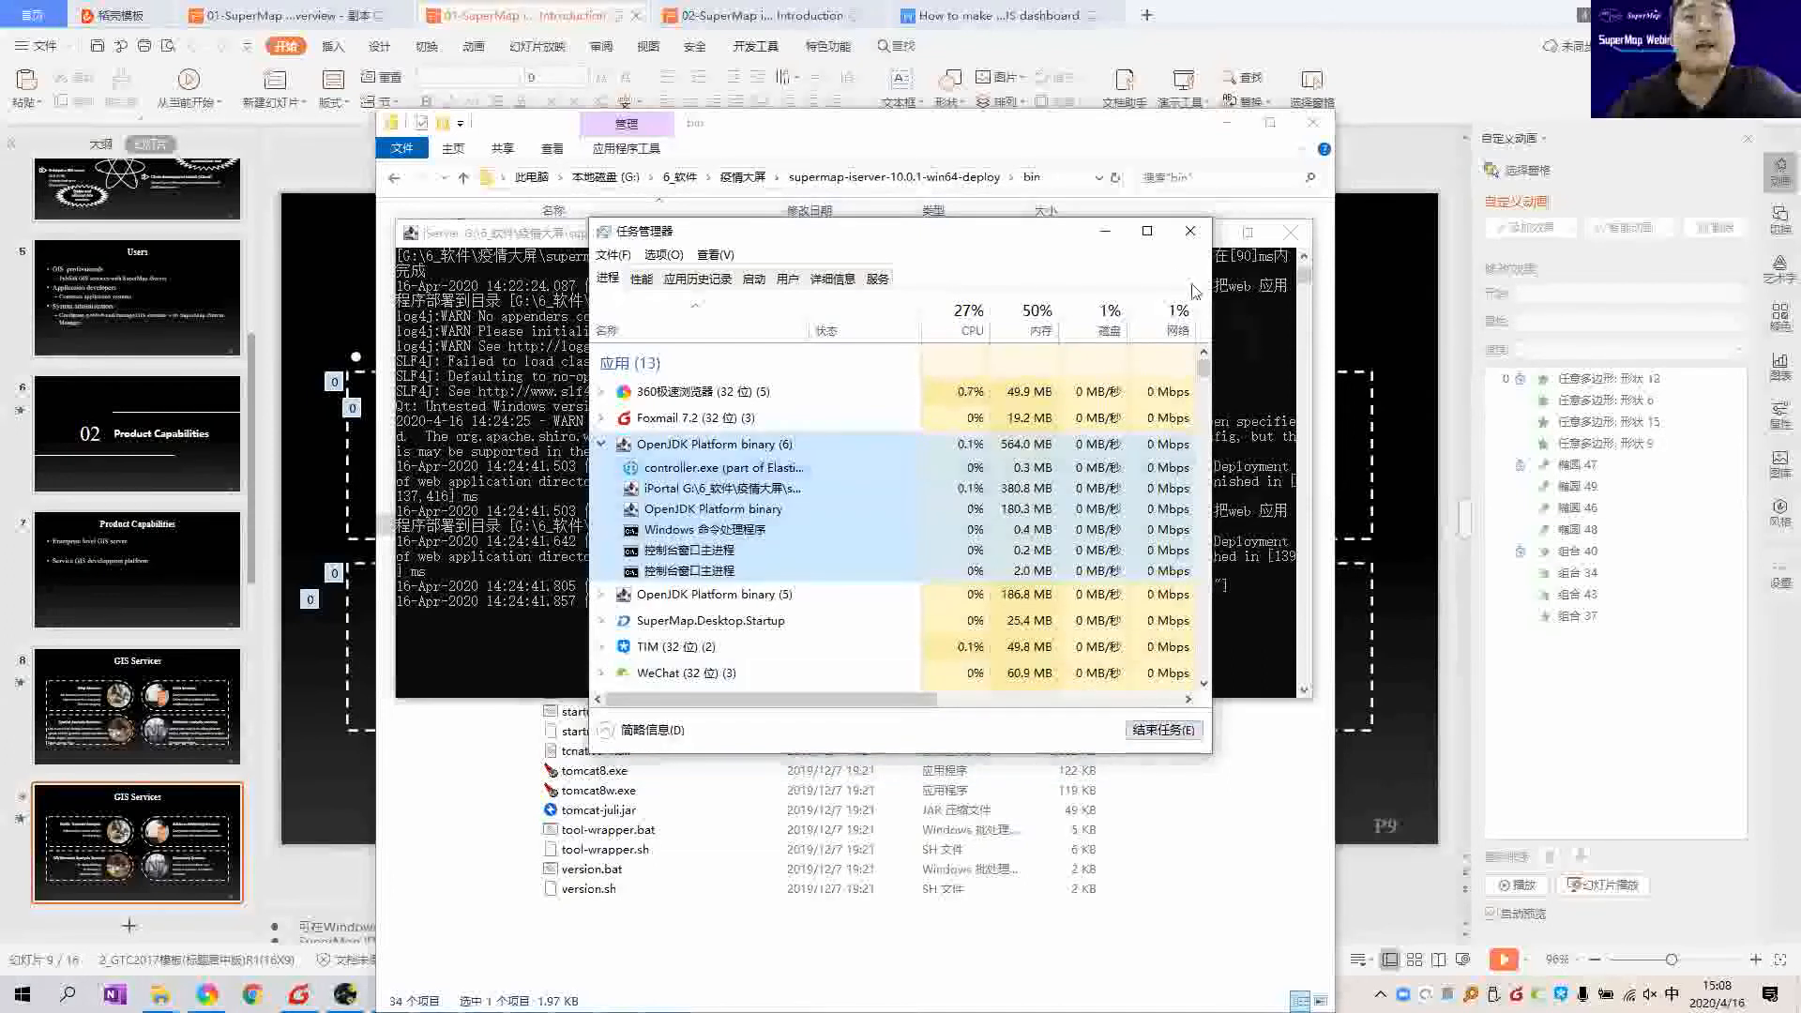
left_click(1111, 239)
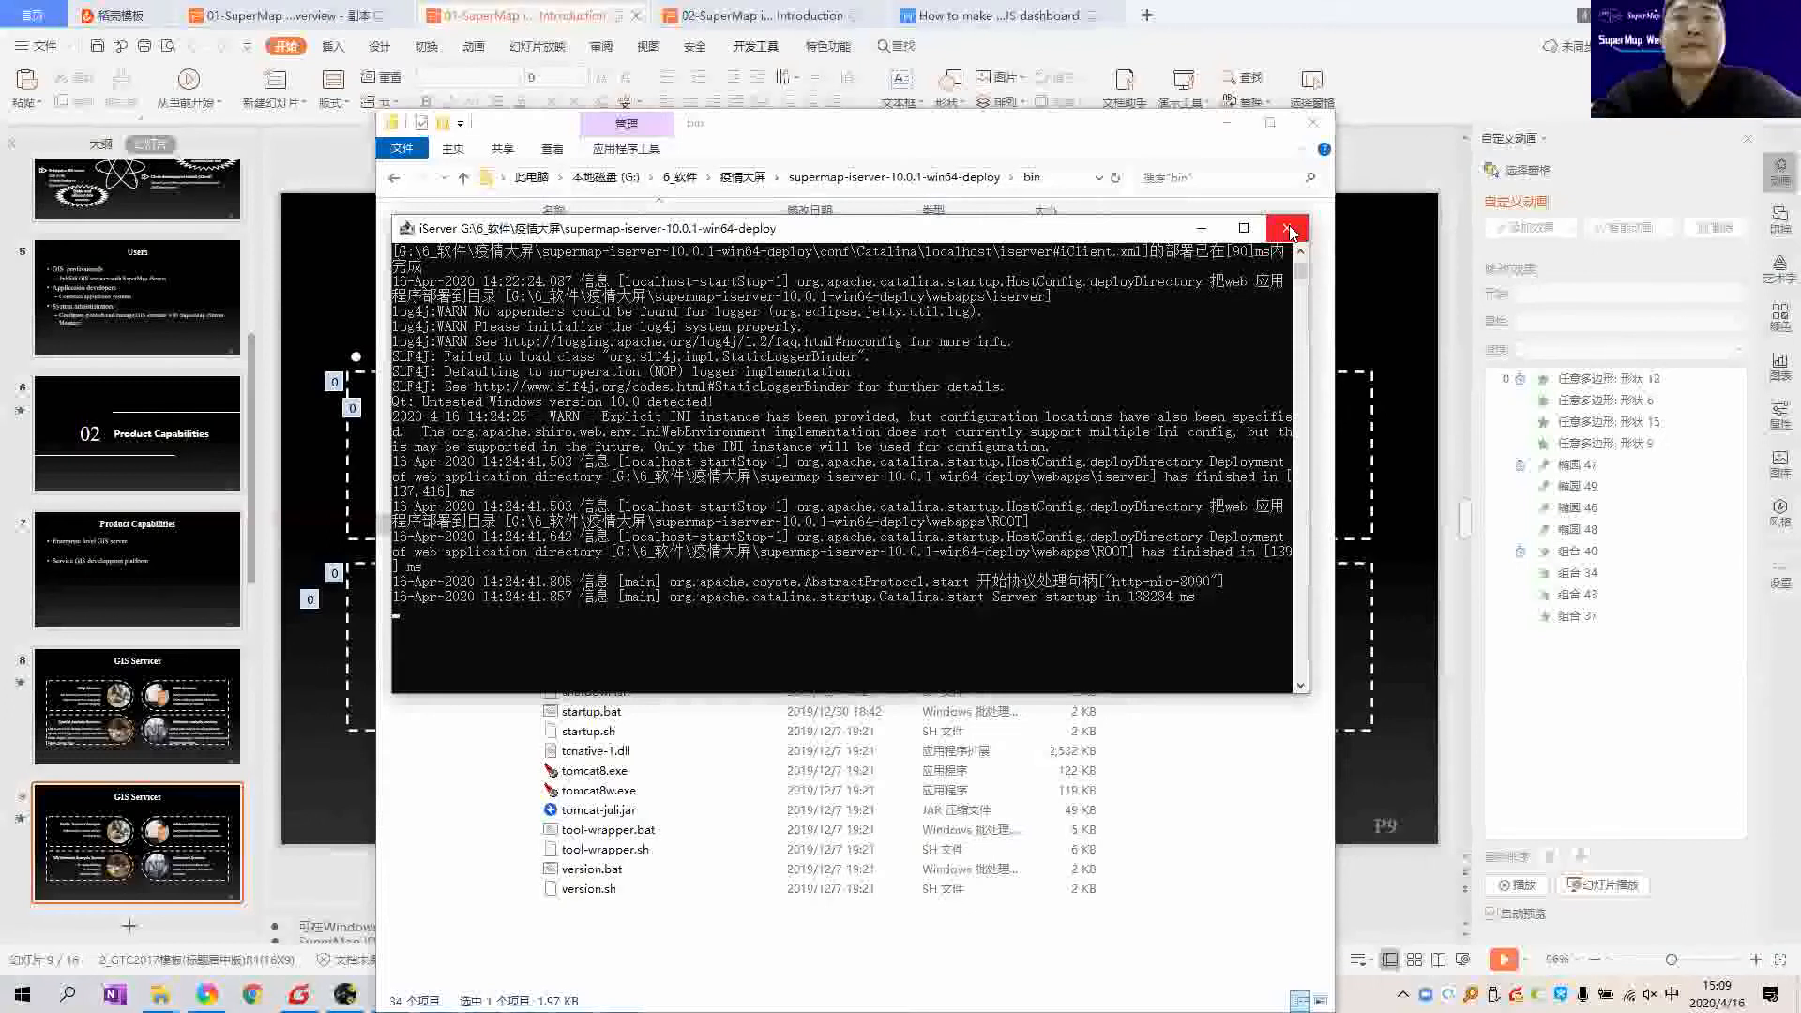
Step: Check the console log's final Server startup line, then open a new Chrome window
scroll(1044, 448, "up", 2)
scroll(1022, 441, "down", 3)
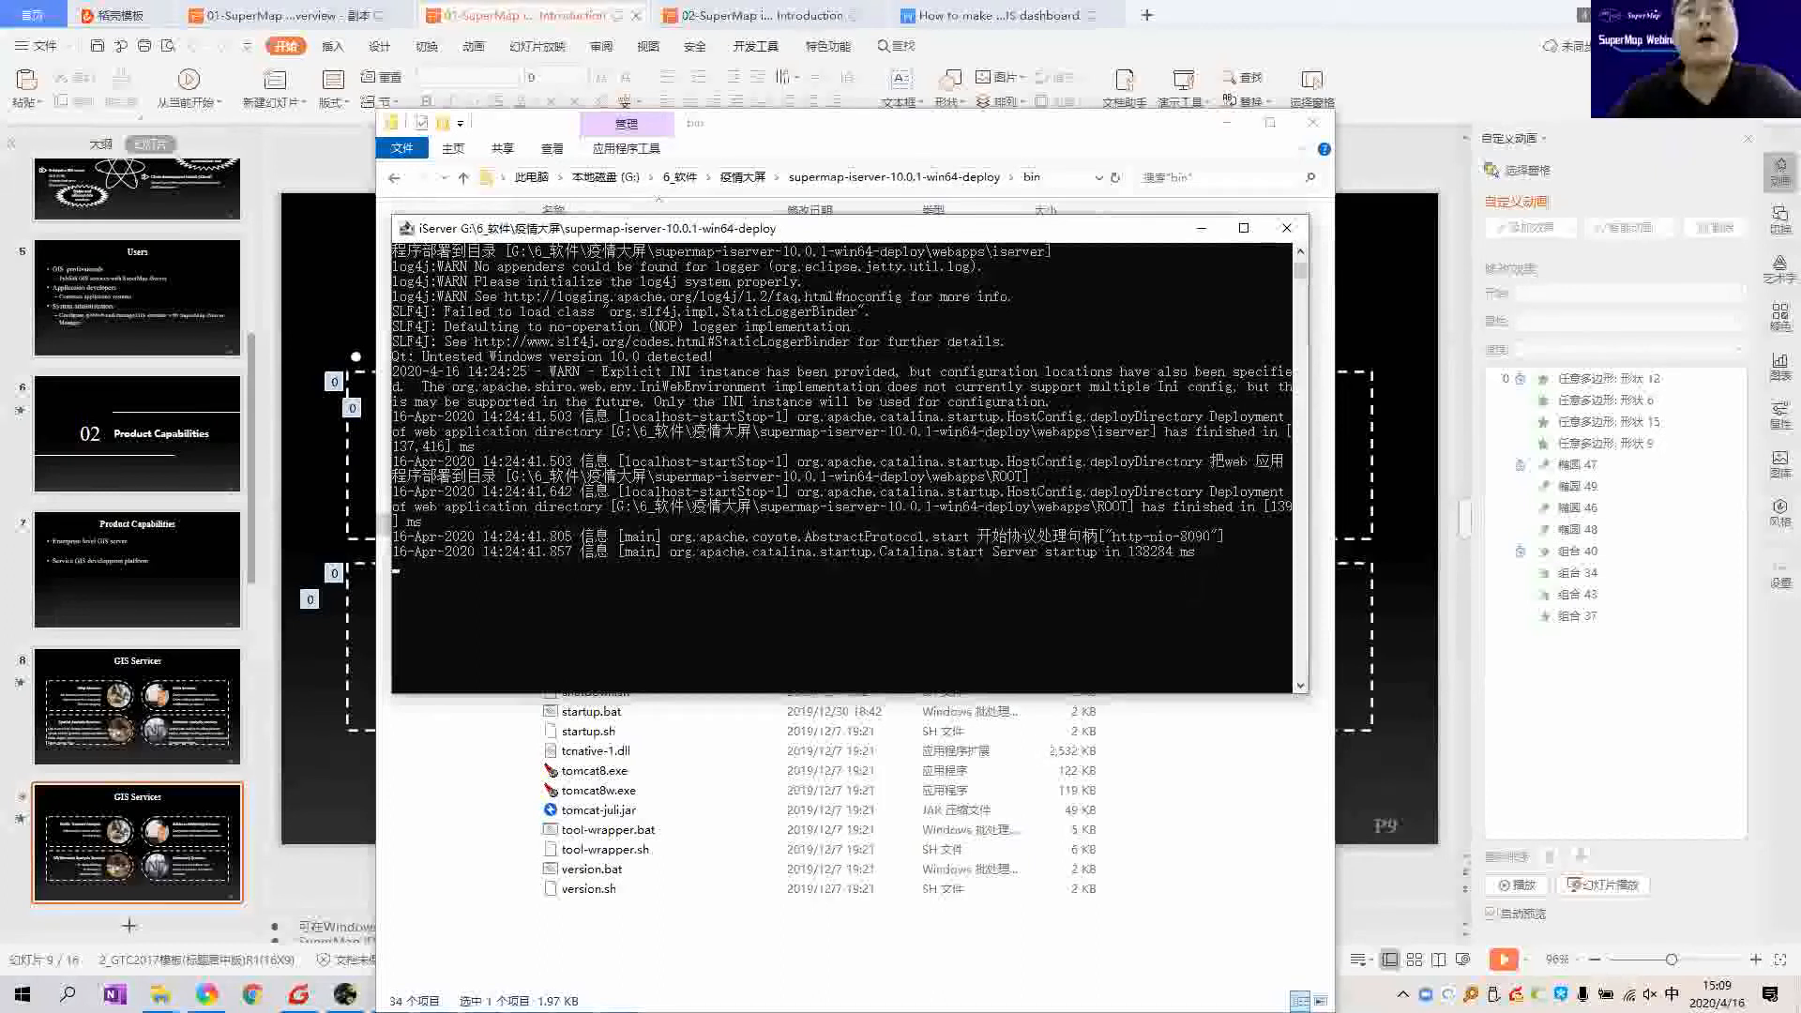
left_click(252, 995)
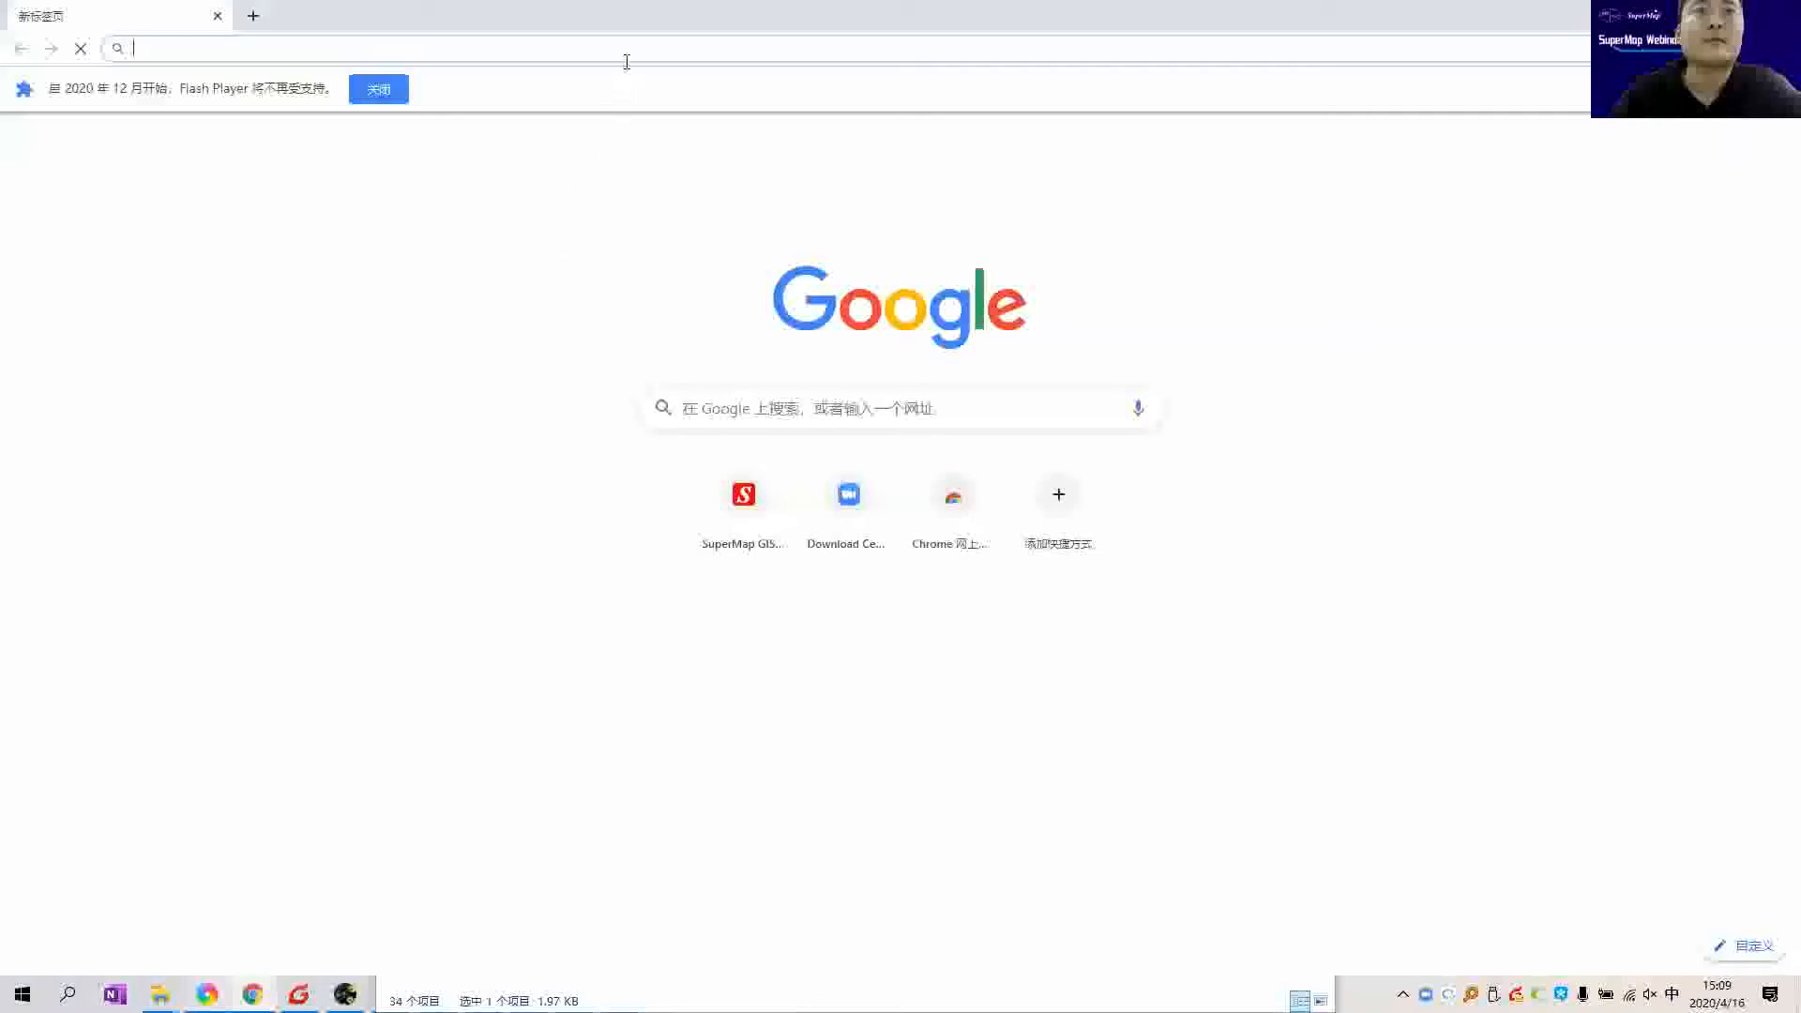
Step: Switch input to English and load localhost:8090 in Chrome
key("shift")
type("localhost:")
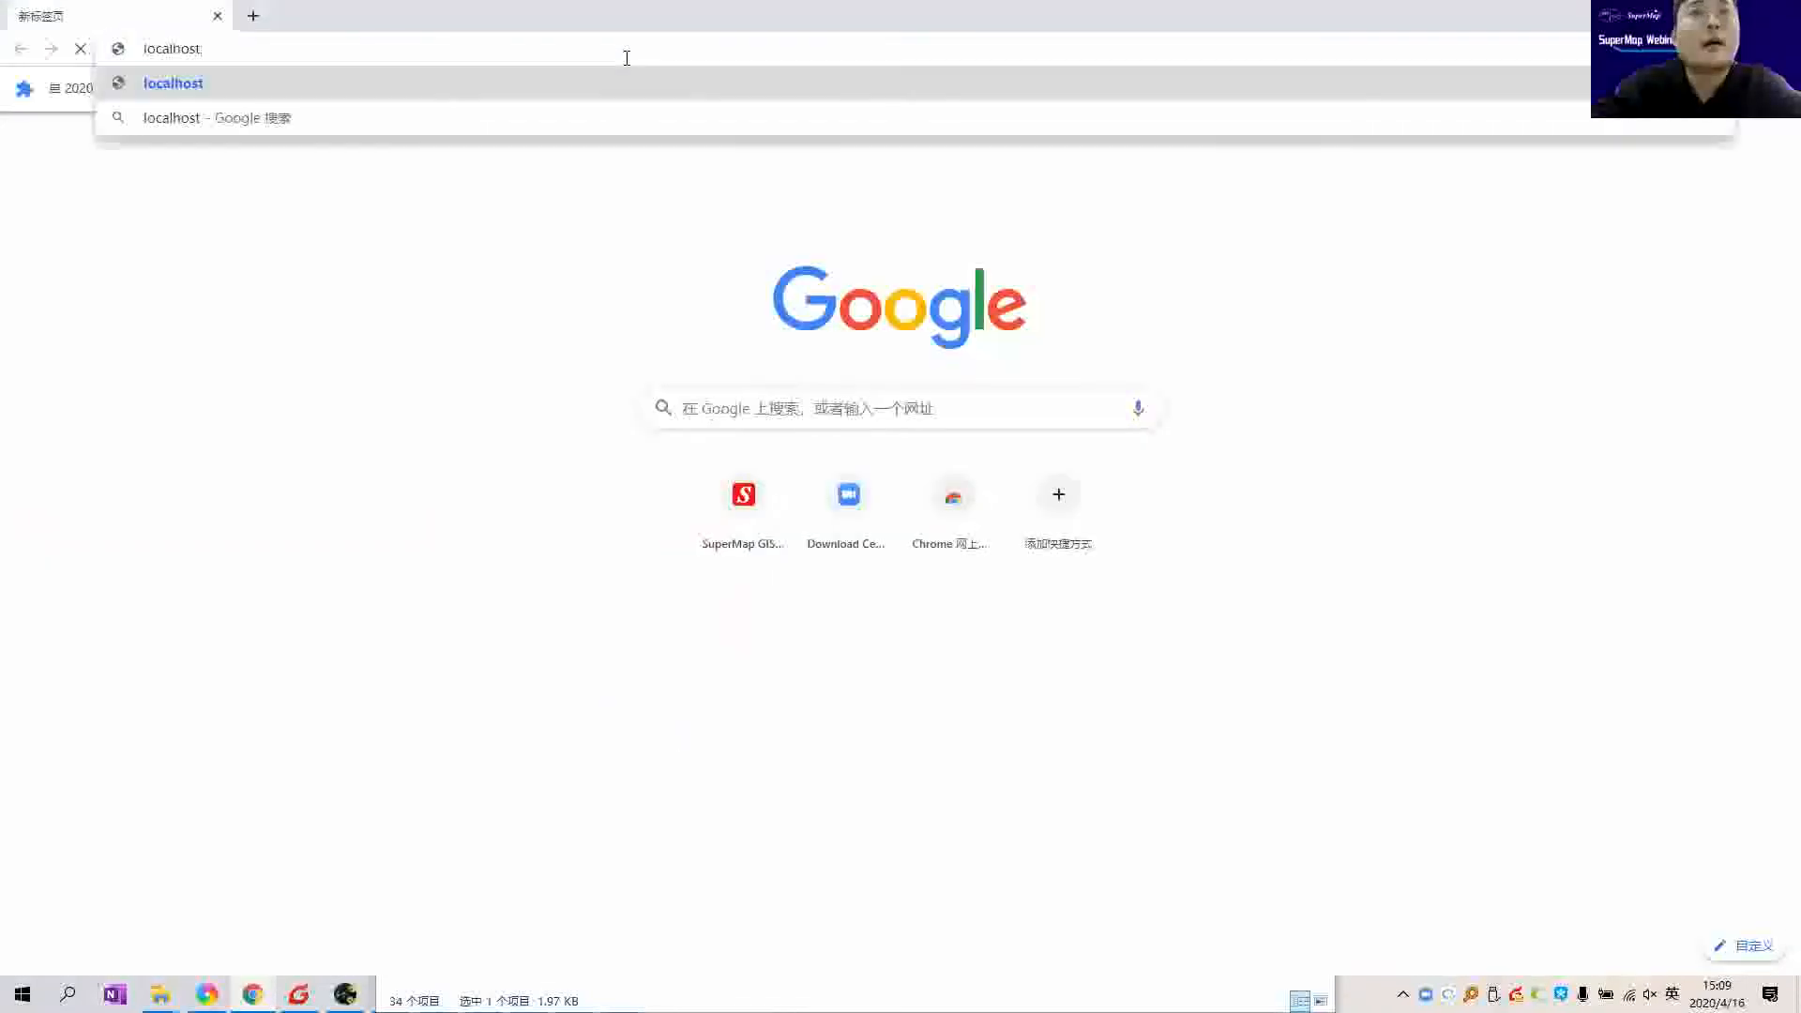
type("8090")
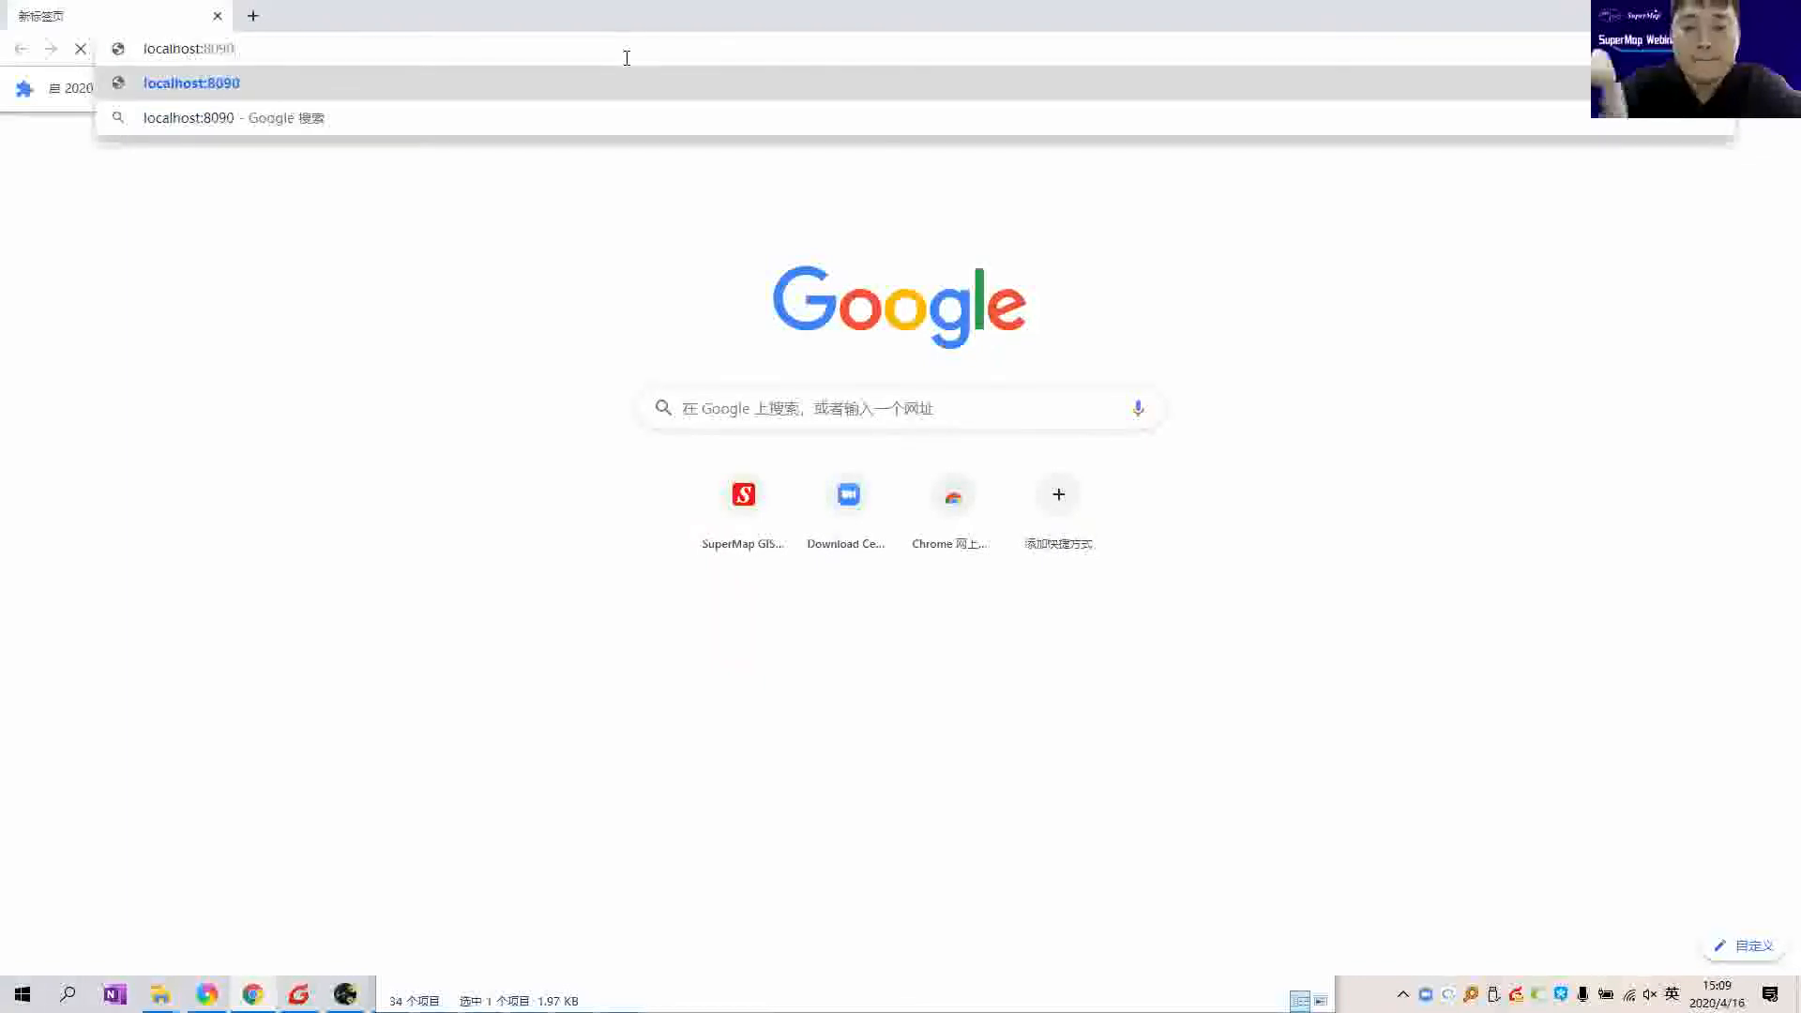
key("Return")
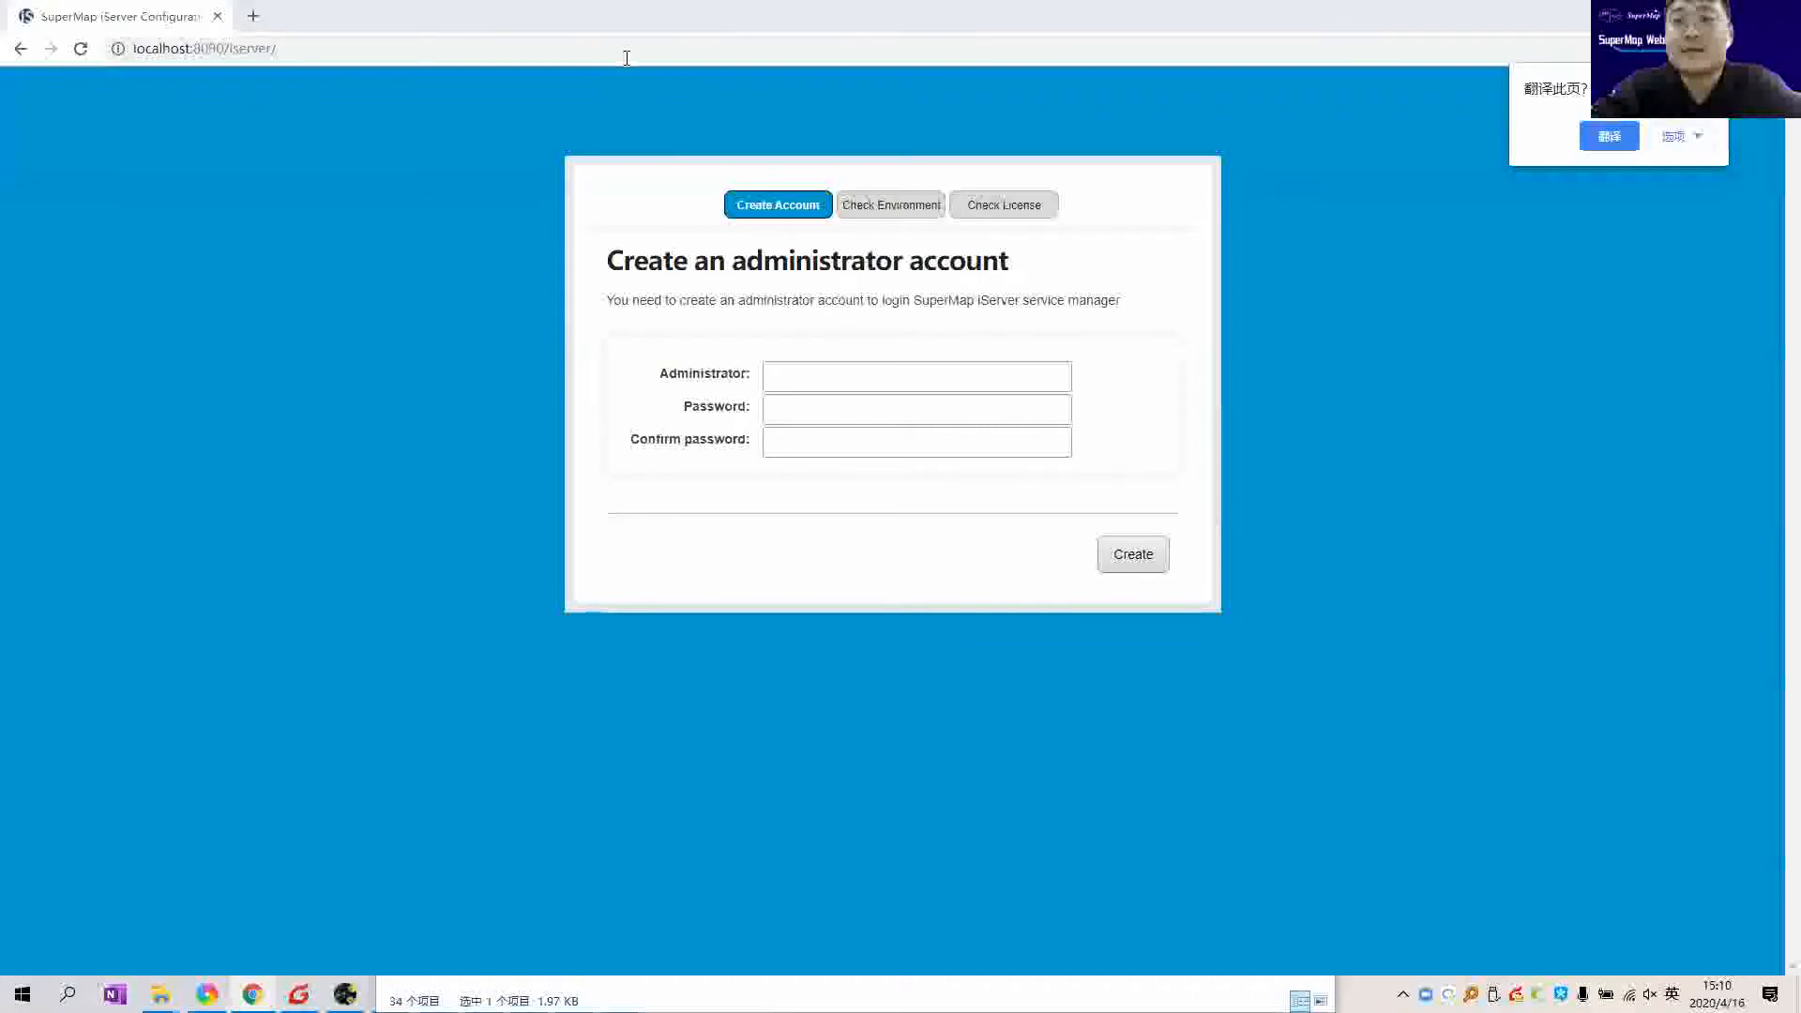
Step: Dismiss the translation prompt and magnify to 200% to point out localhost:8090 in the address
key("super")
left_click(477, 197)
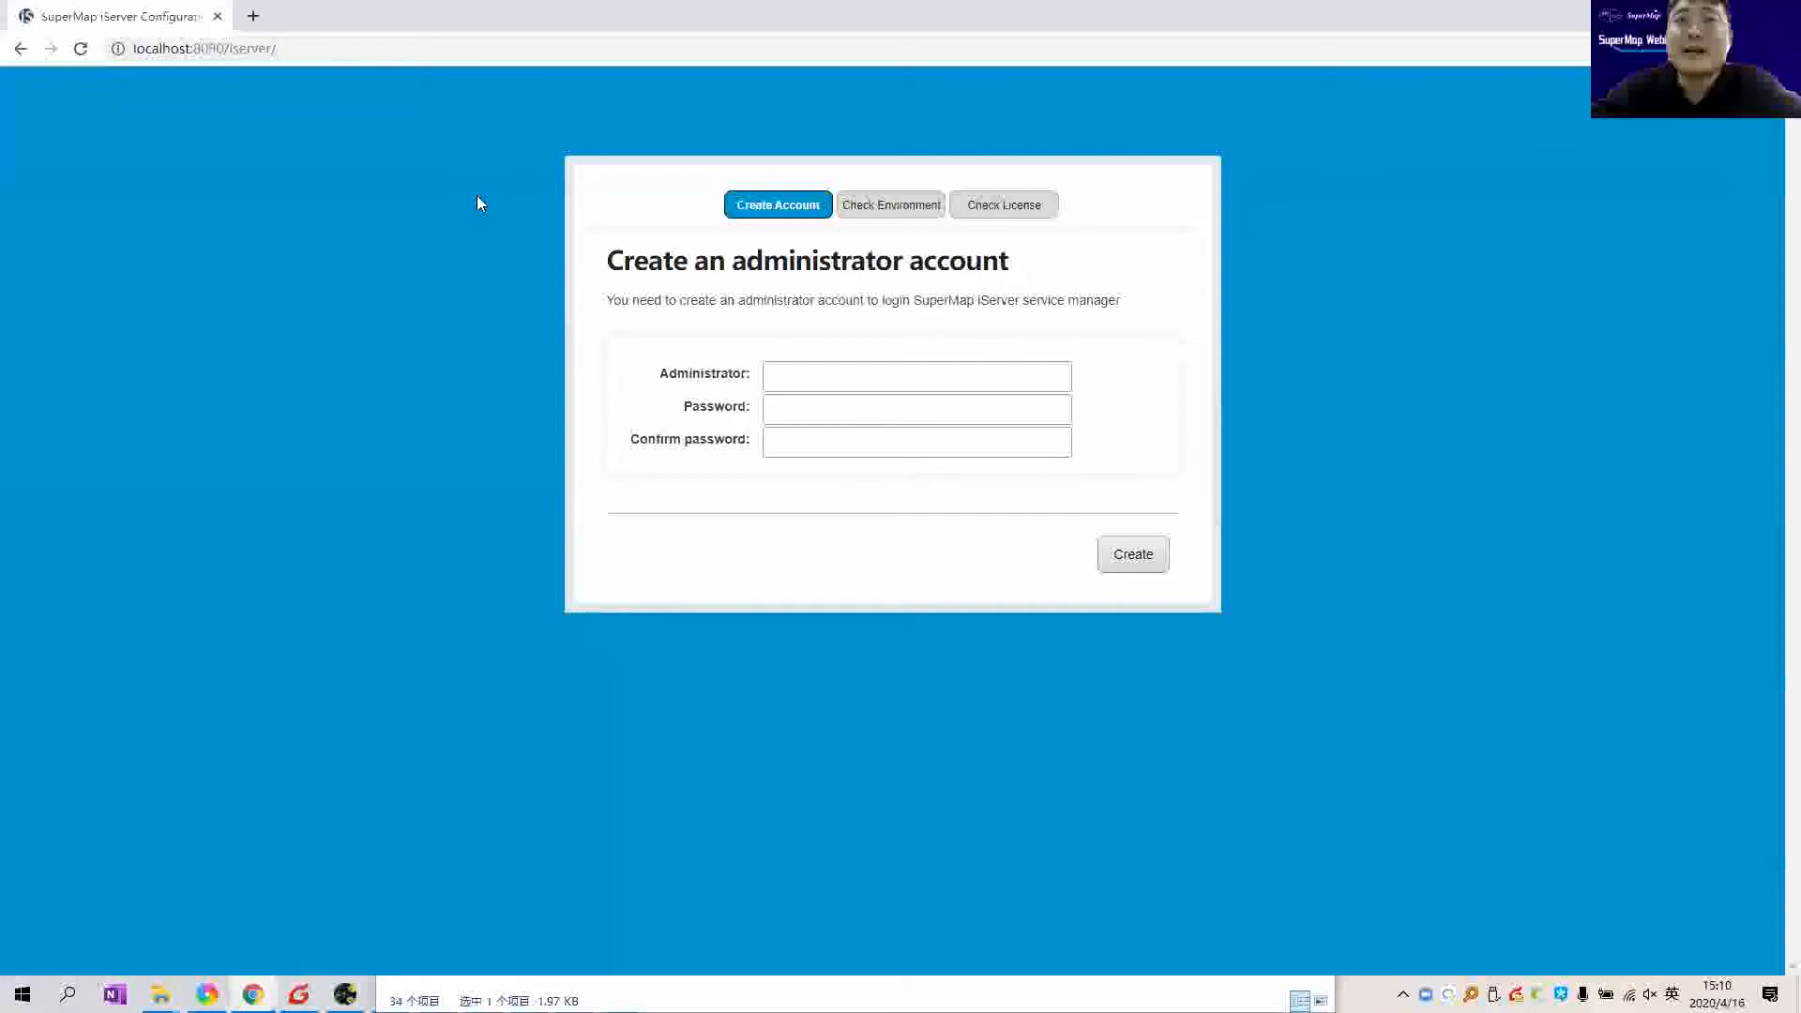
key("super+plus")
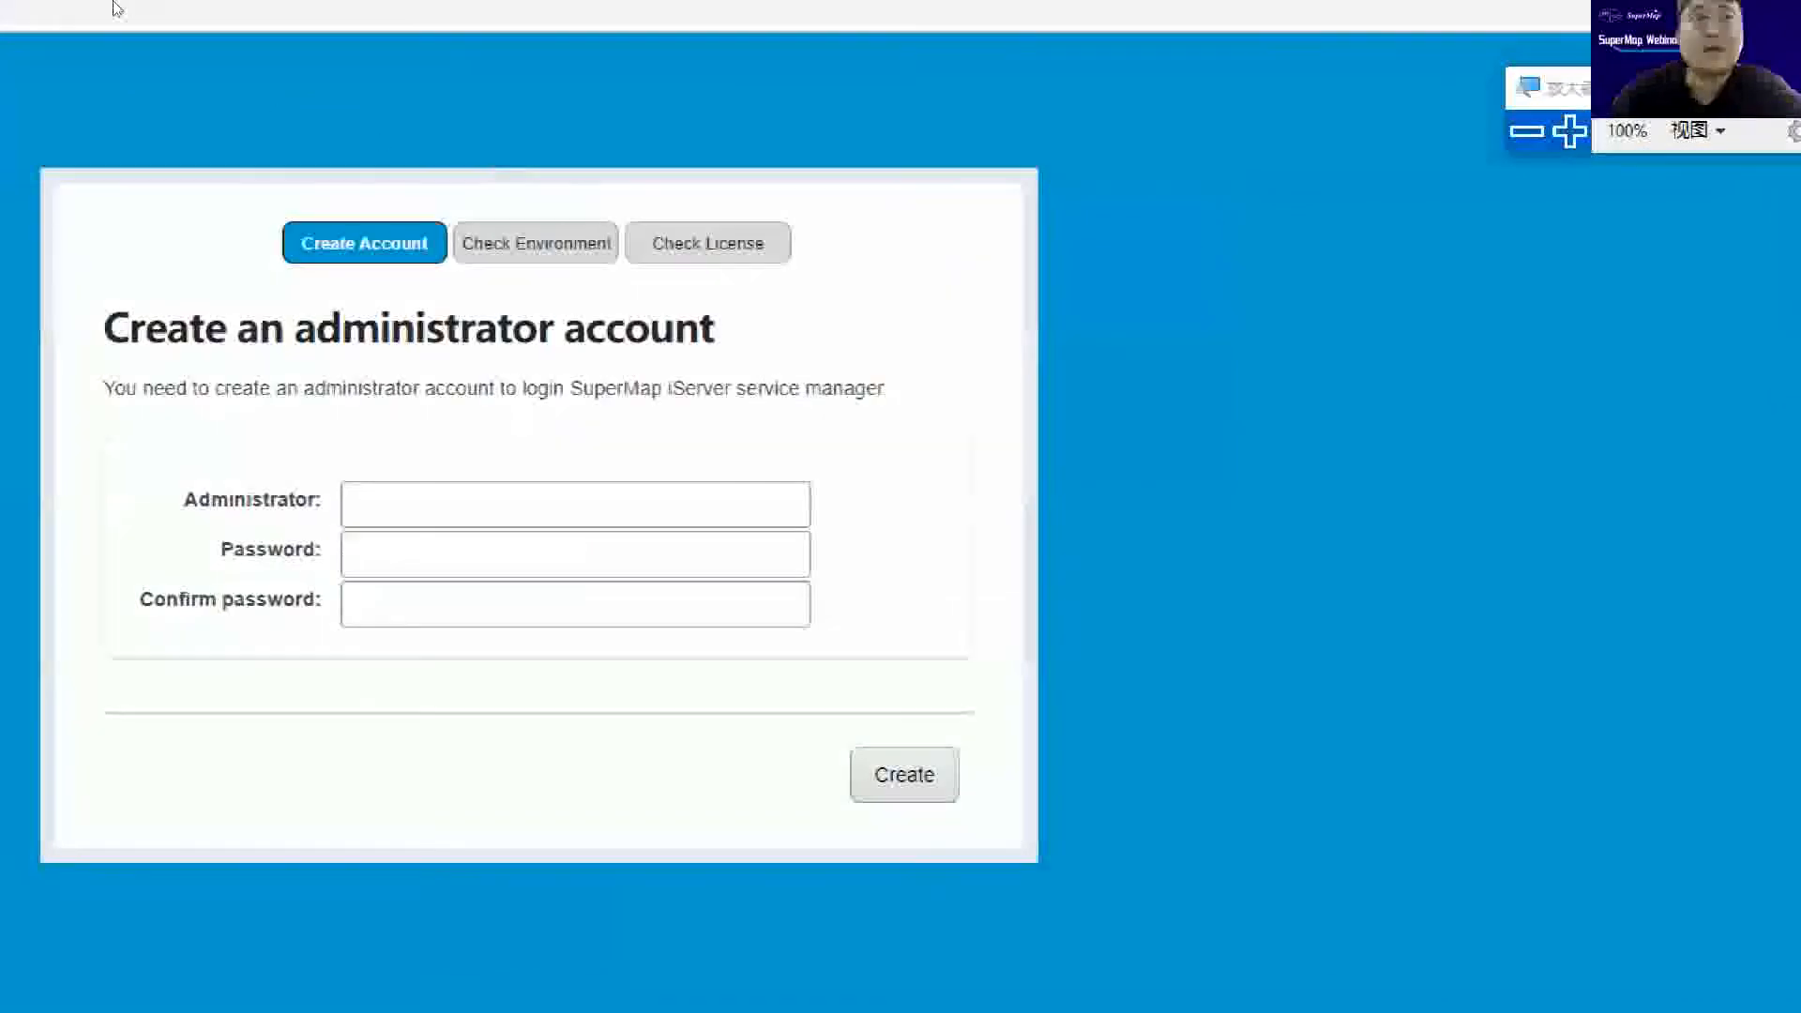
key("super+plus")
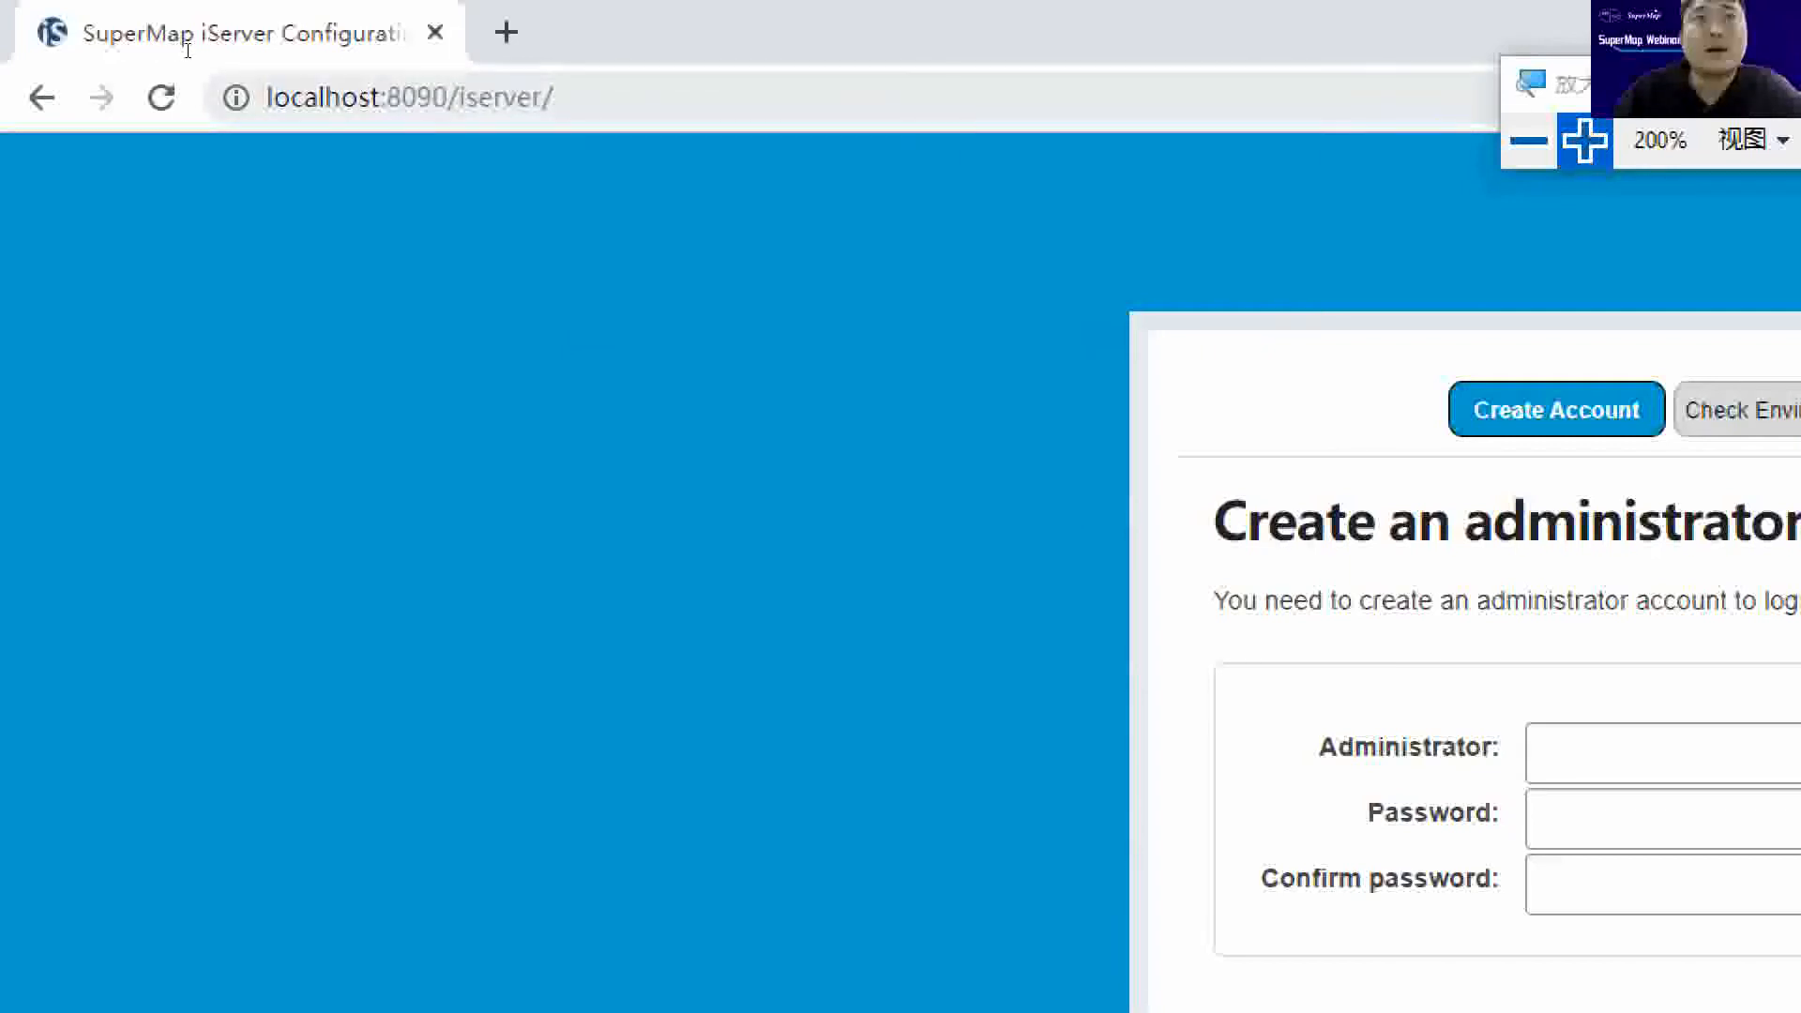
left_click_drag(449, 98, 268, 97)
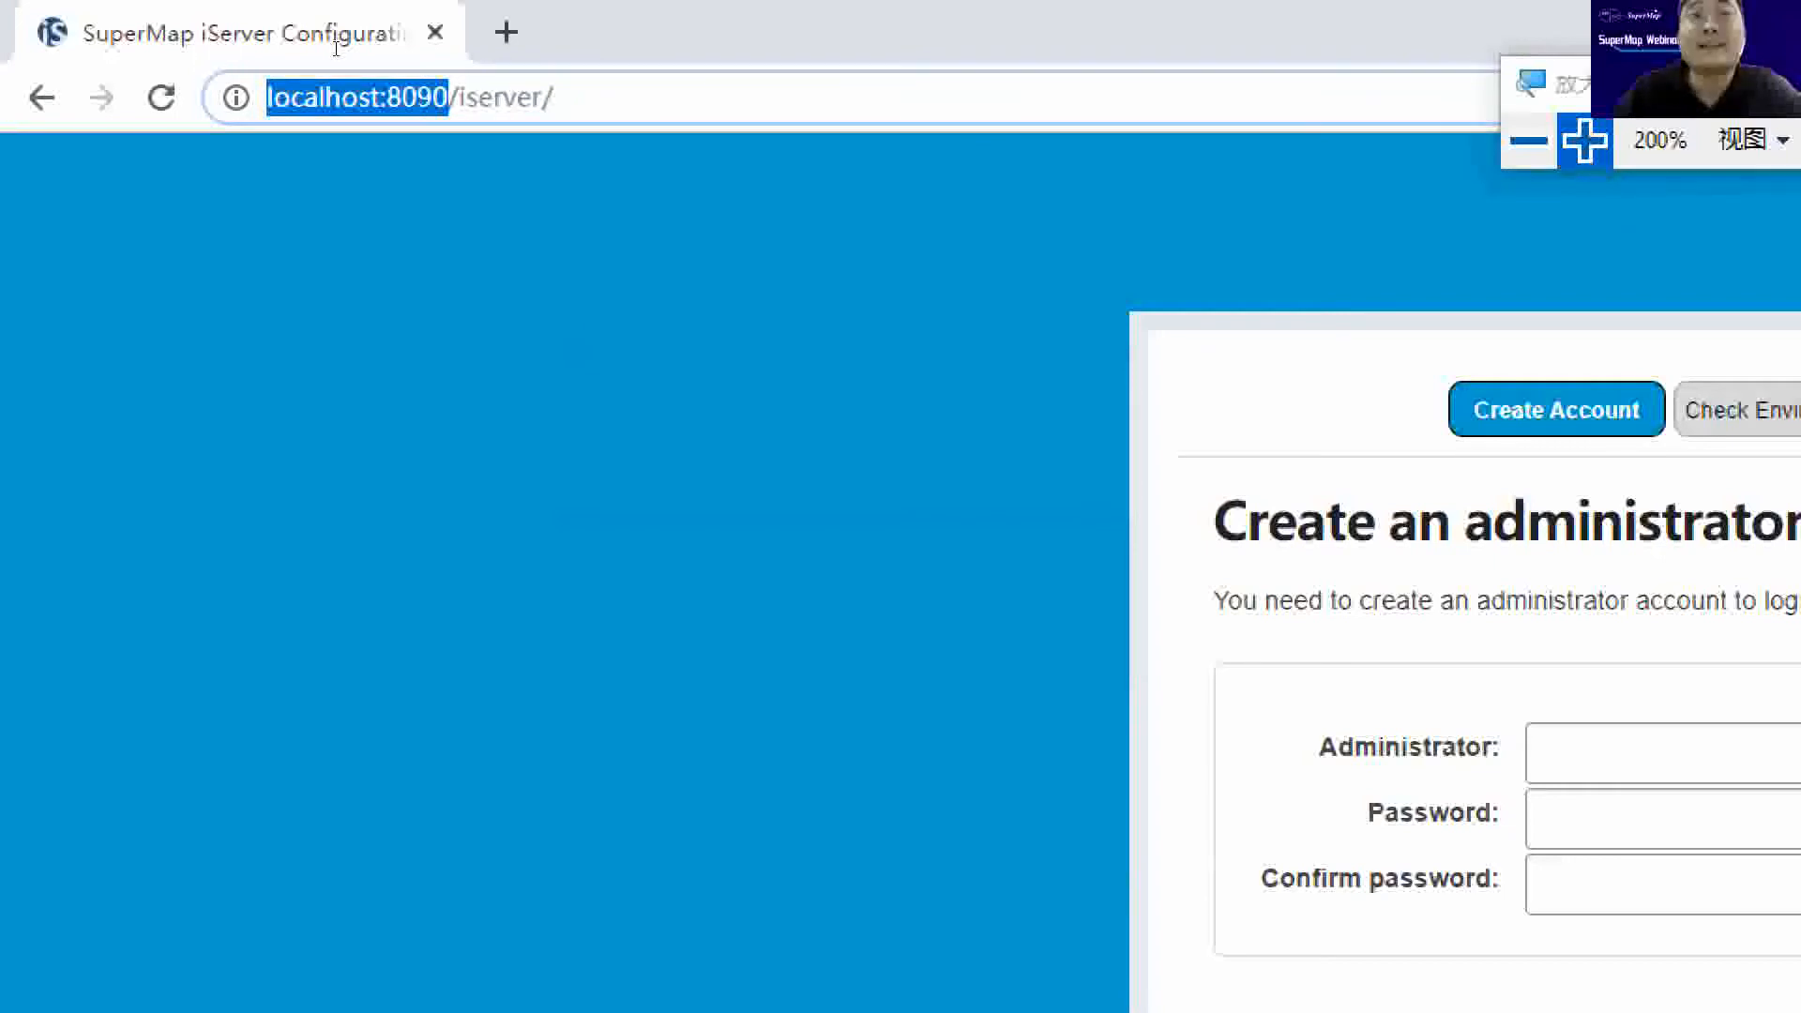
left_click(672, 96)
left_click(433, 190)
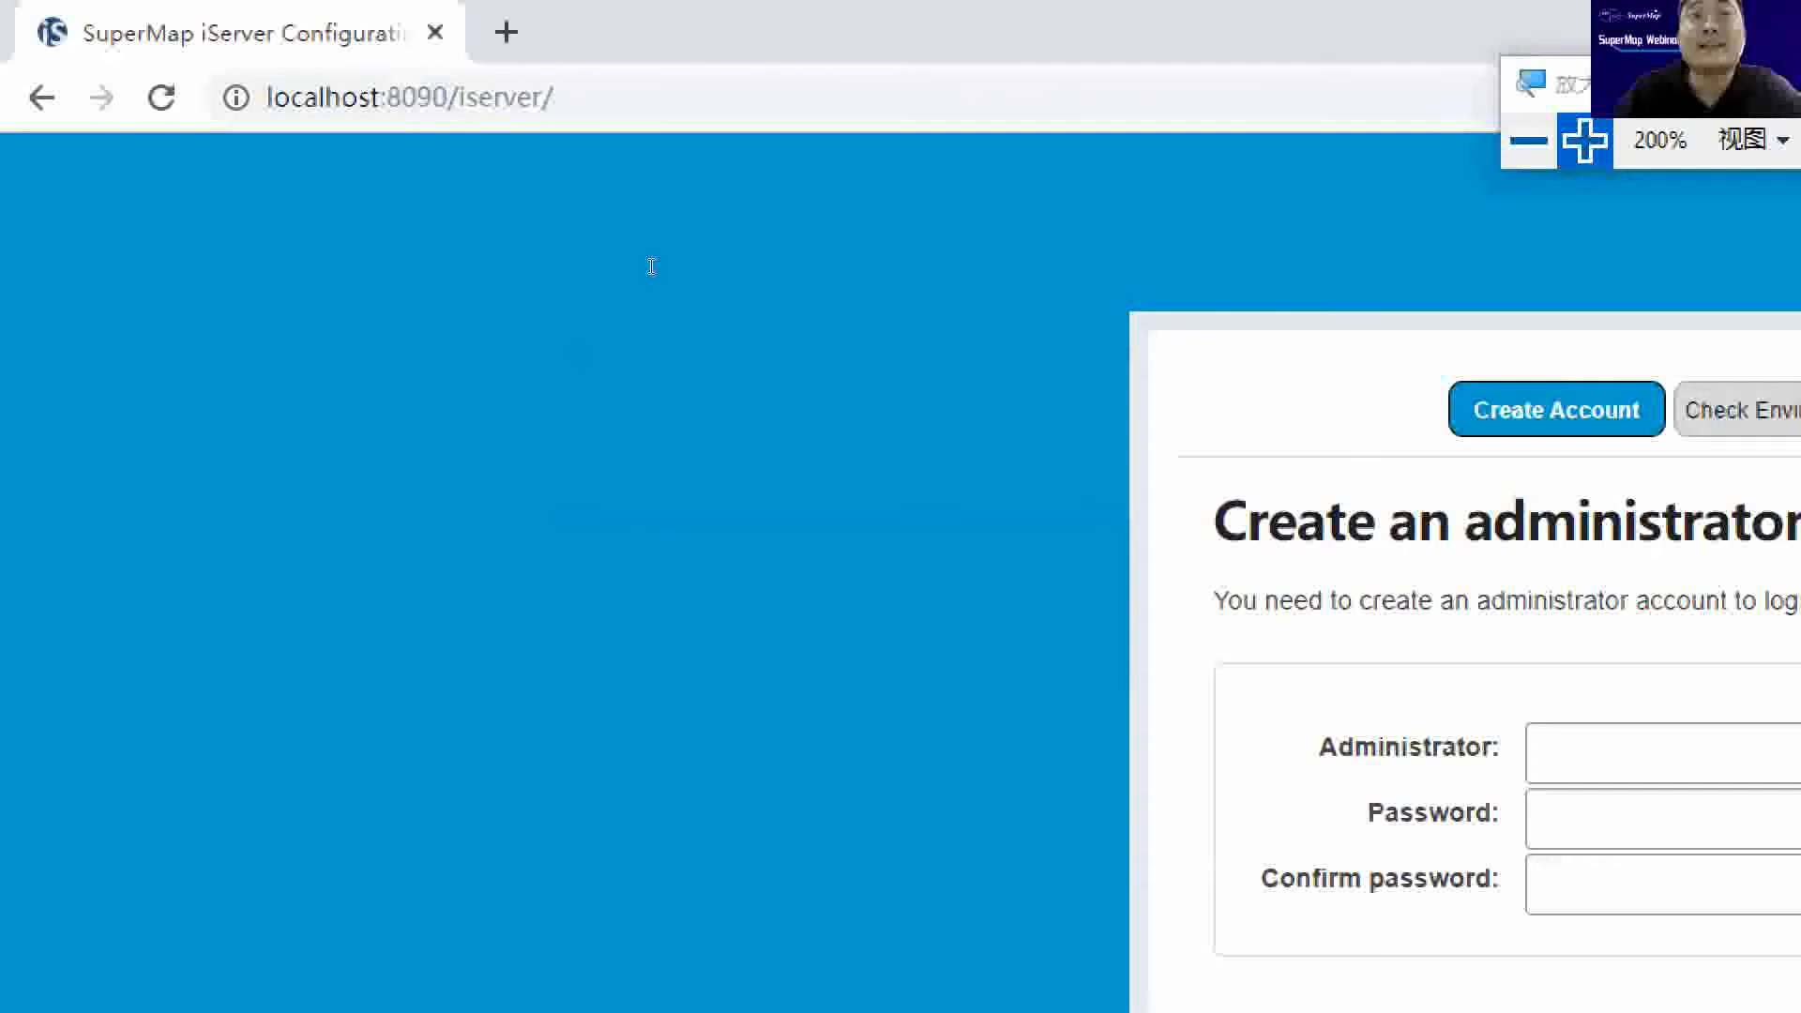
key("super+minus")
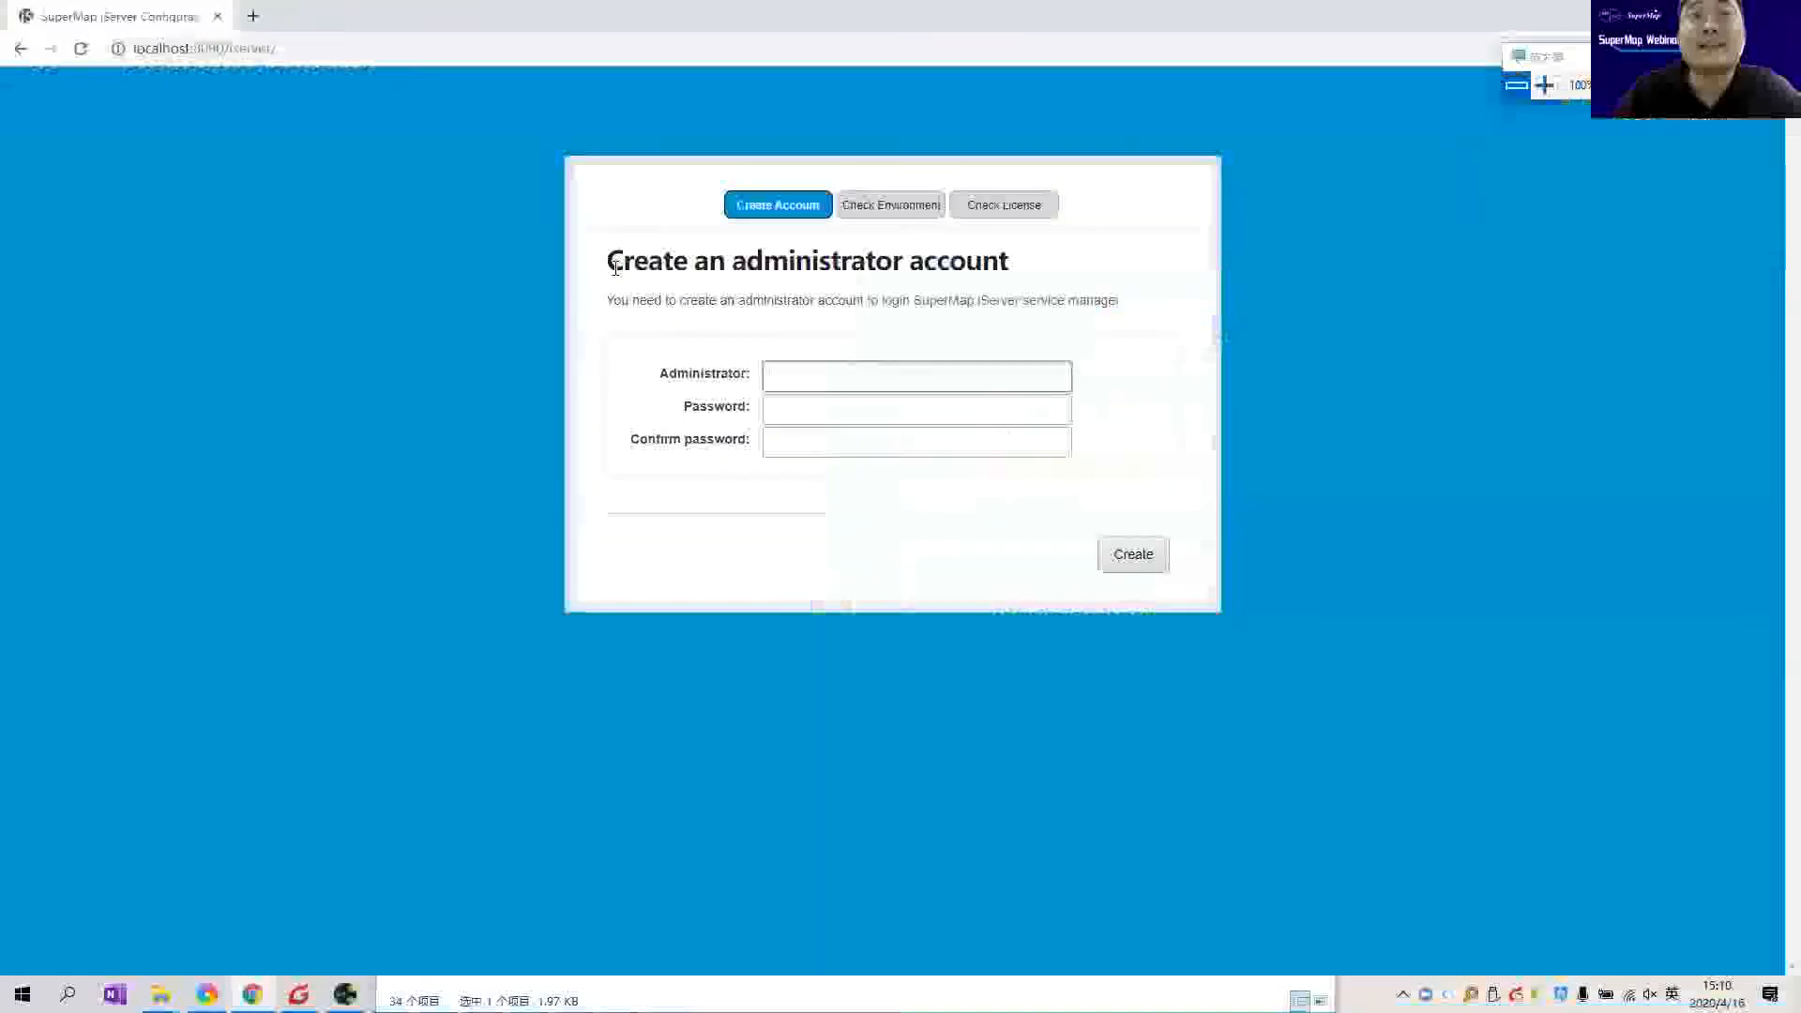
Step: Highlight the Create an administrator account heading and click into the administrator name field
left_click_drag(622, 267, 1022, 281)
left_click(792, 290)
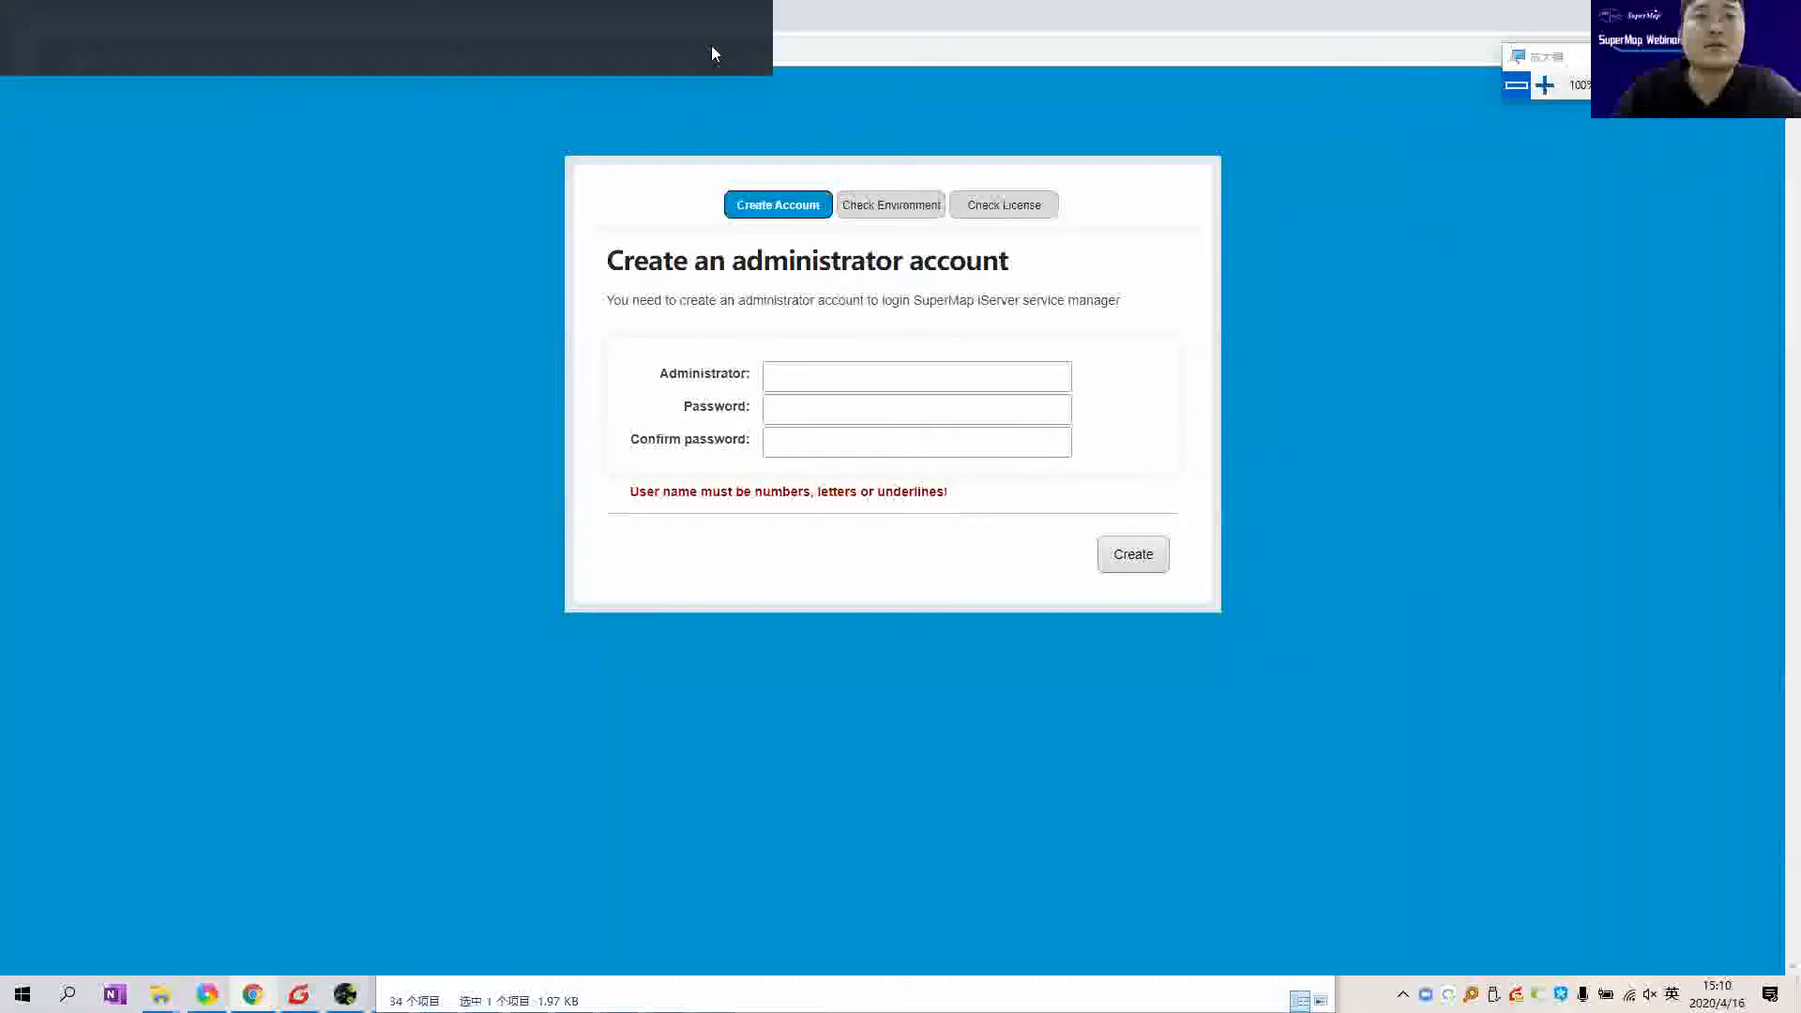
left_click(727, 38)
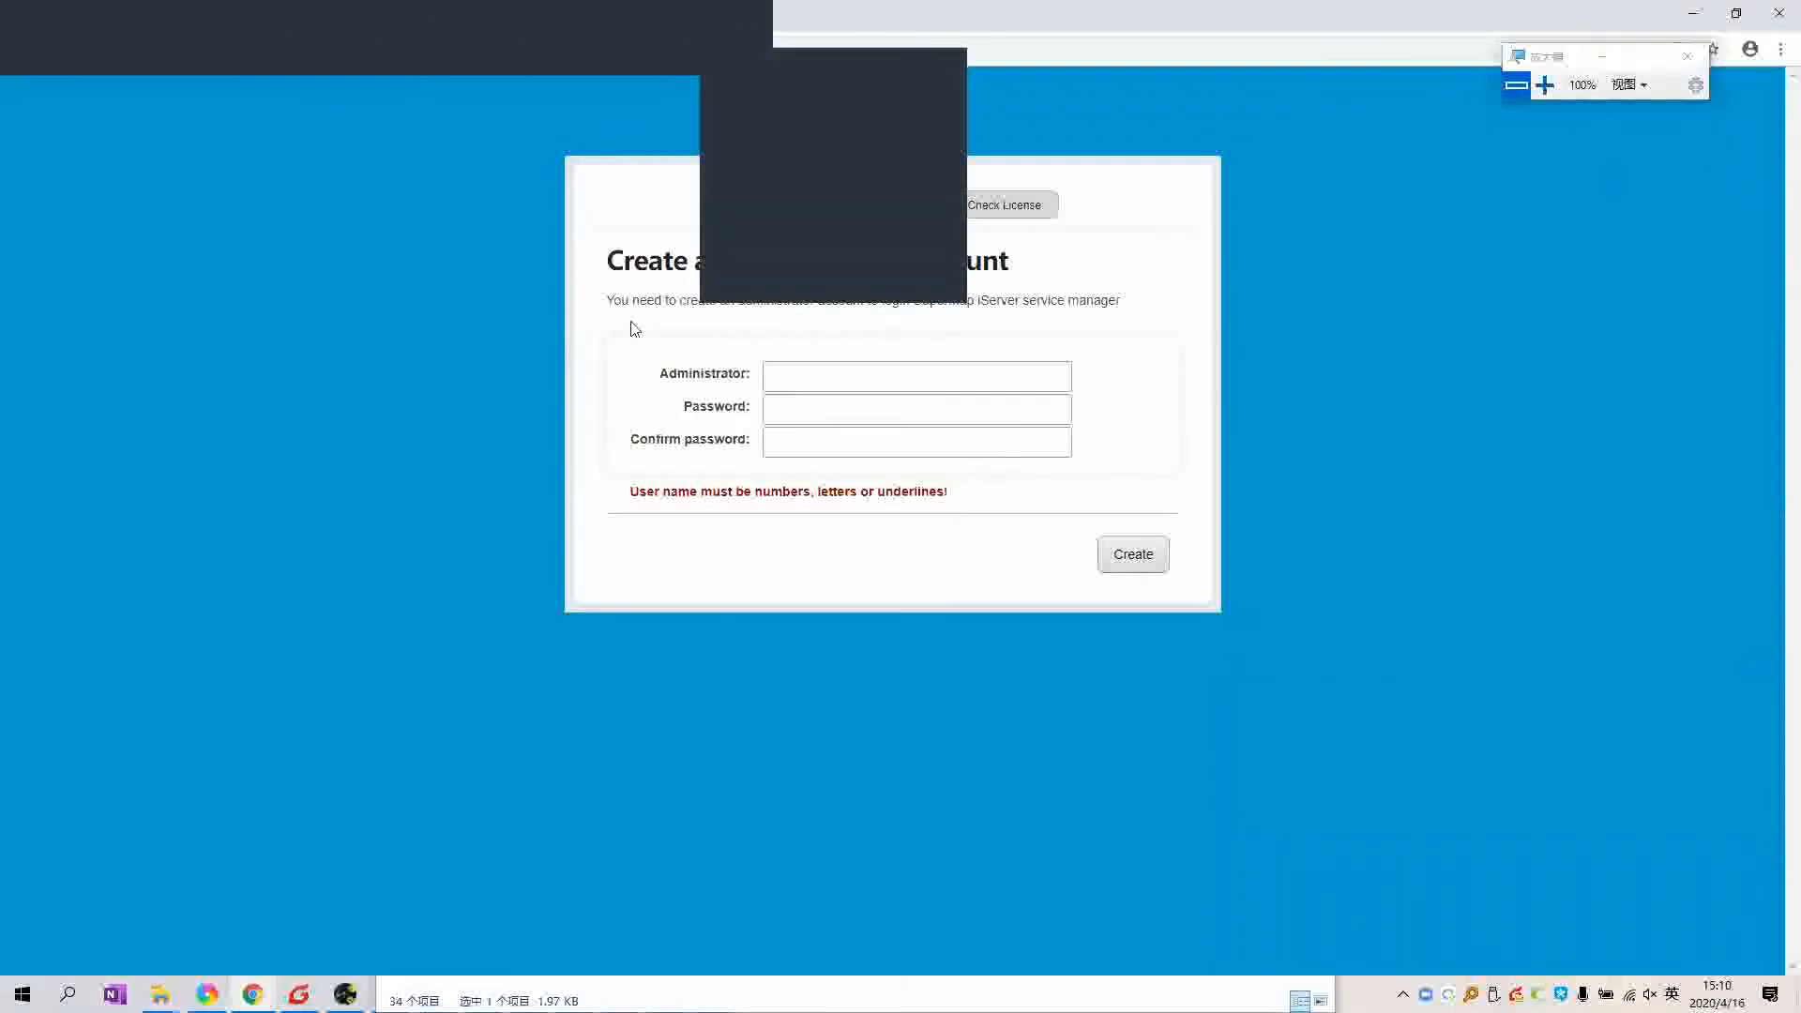
left_click(799, 368)
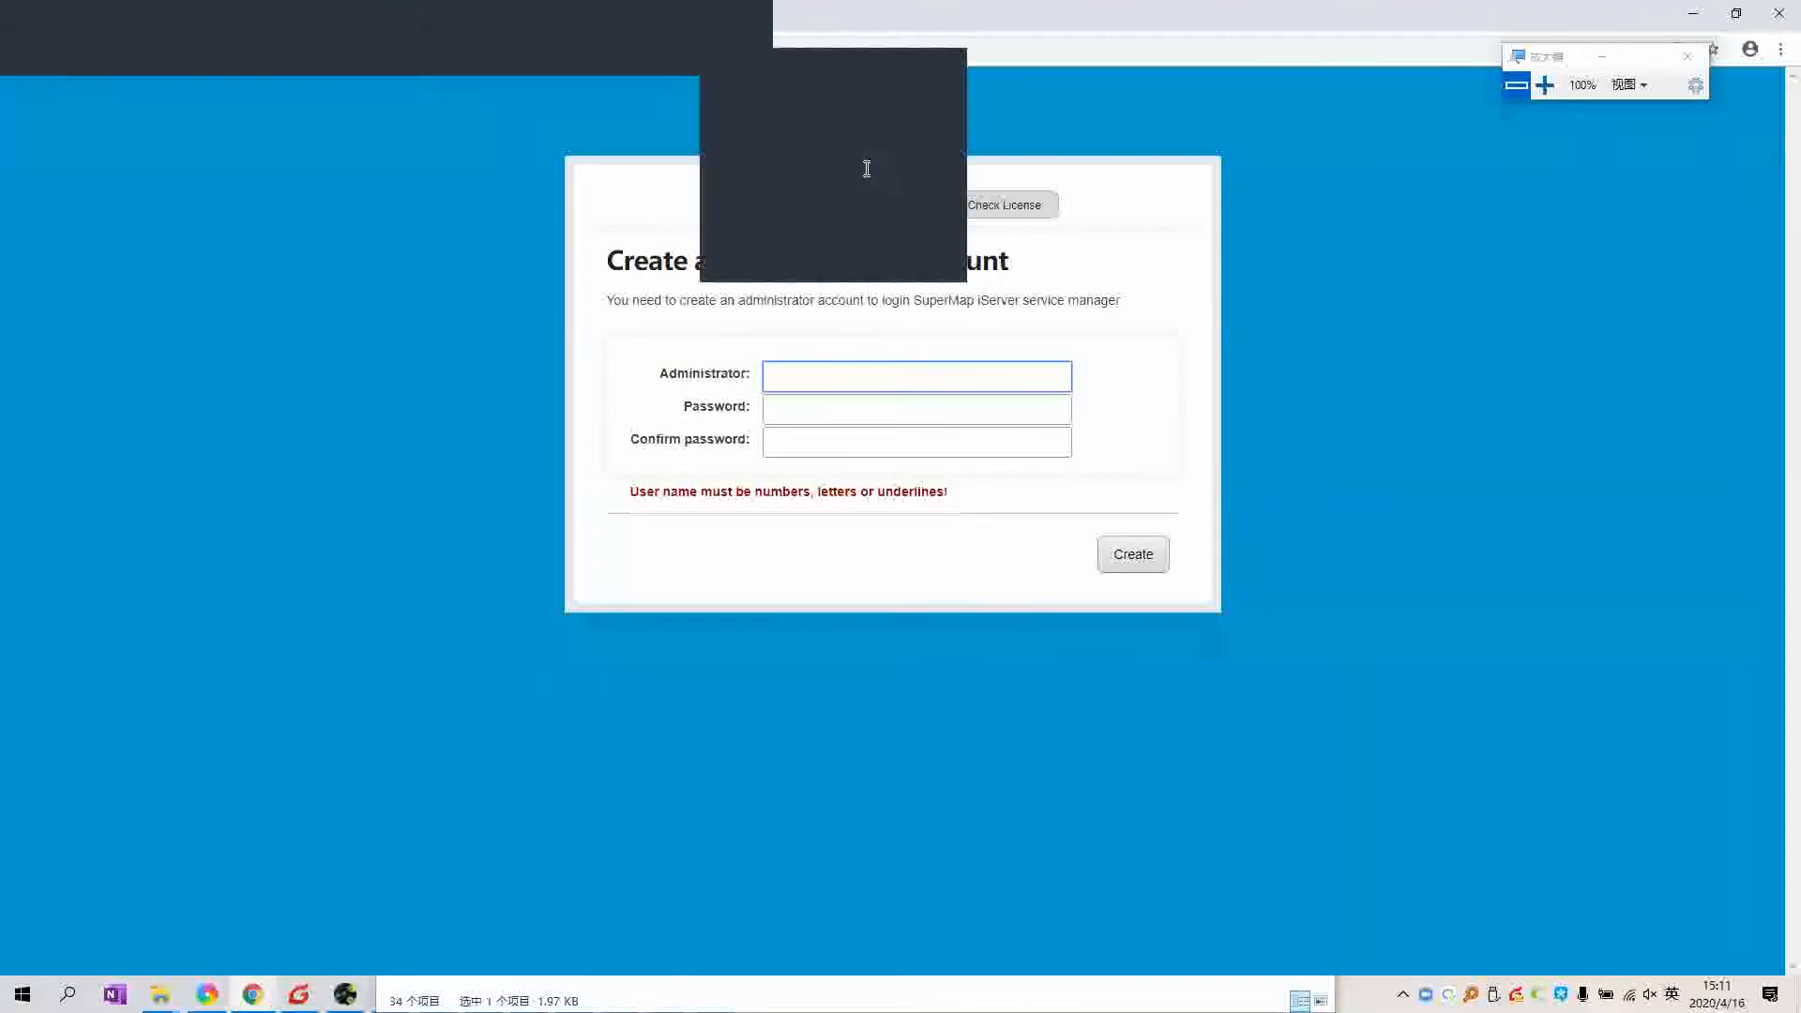
Step: Enter the administrator name and a password, lengthening it to meet the 8–18 character rule
type("admin")
key("Tab")
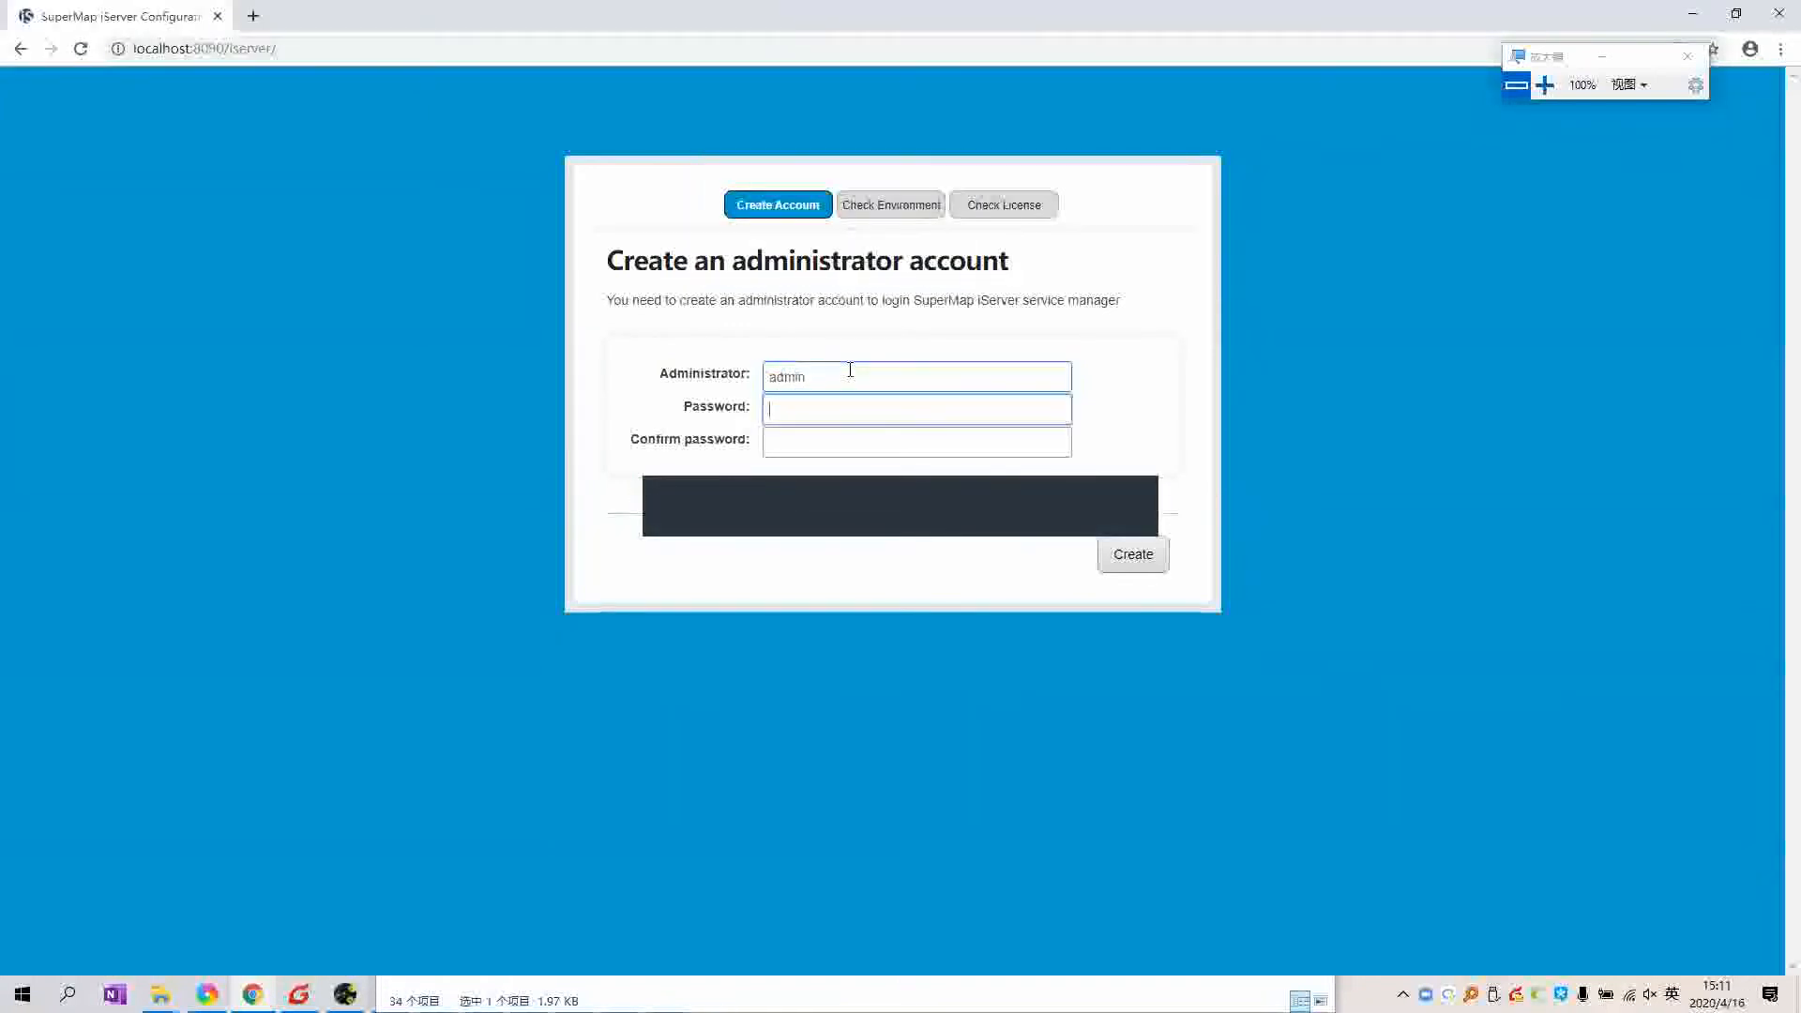
type("•")
key("BackSpace")
type("•••••")
key("Tab")
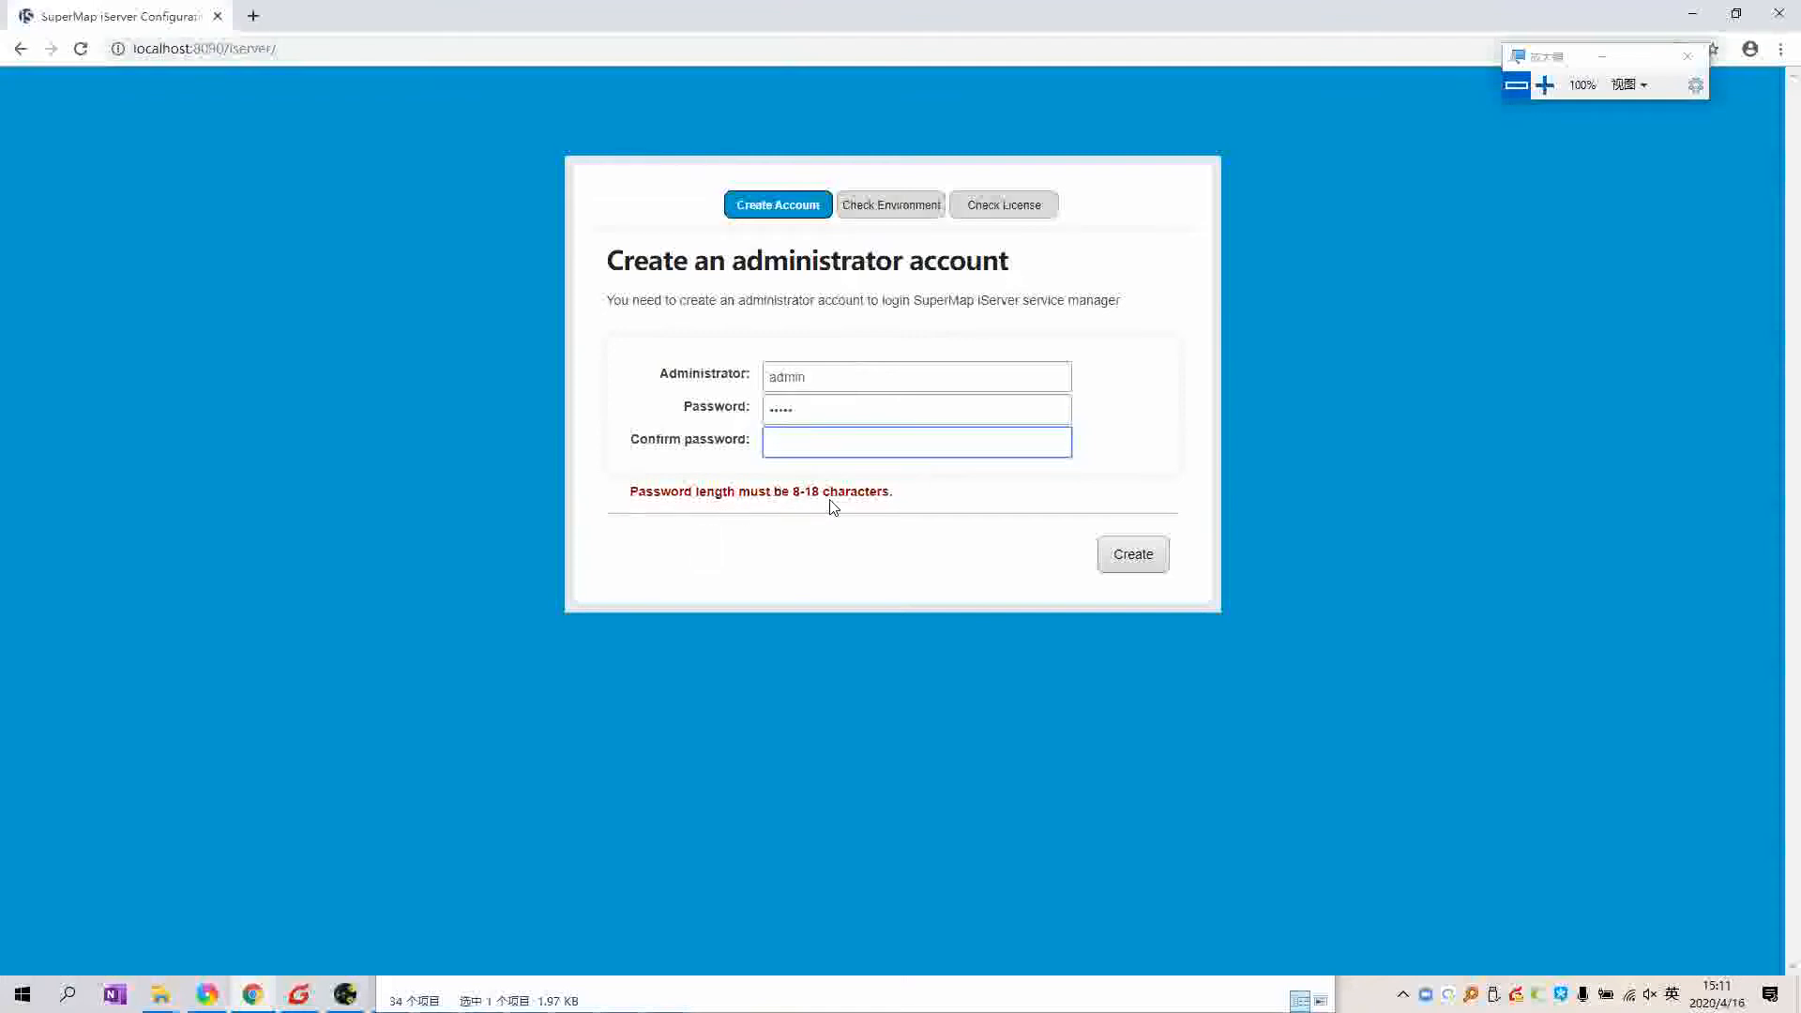
left_click(844, 416)
type("••••")
left_click(844, 436)
left_click_drag(827, 415, 723, 425)
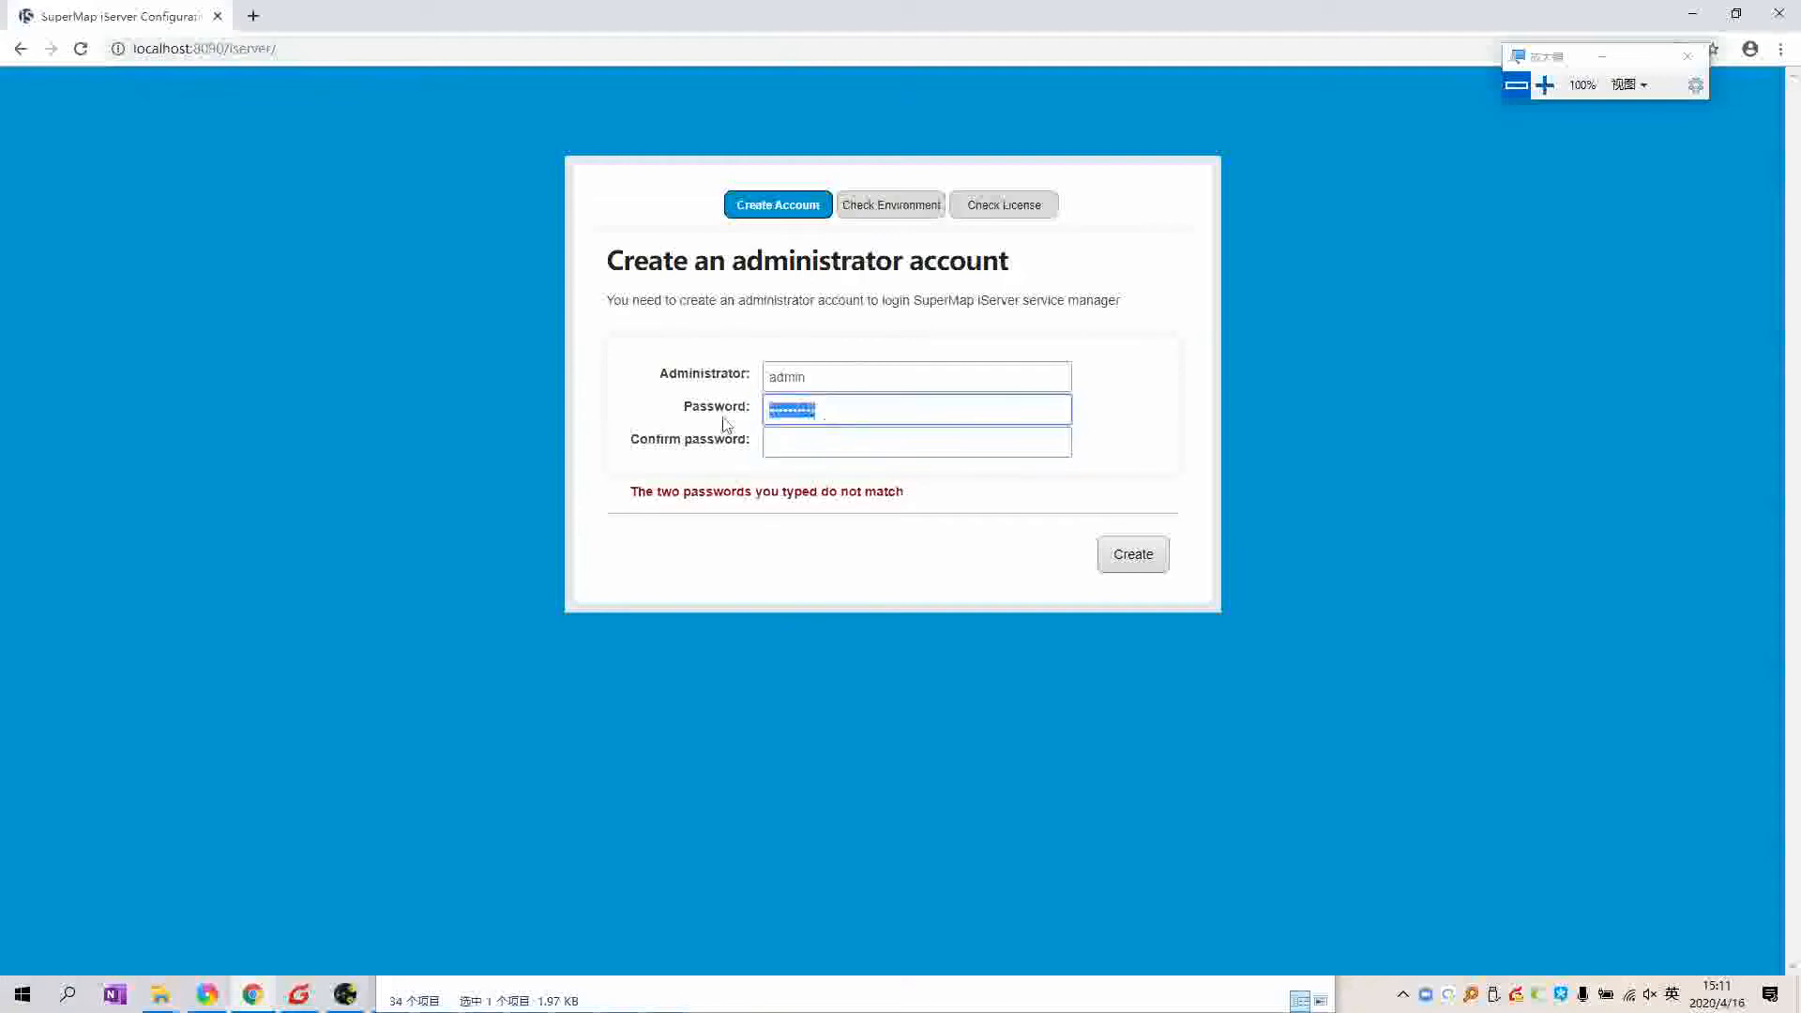
type("••••••••••••••")
key("Tab")
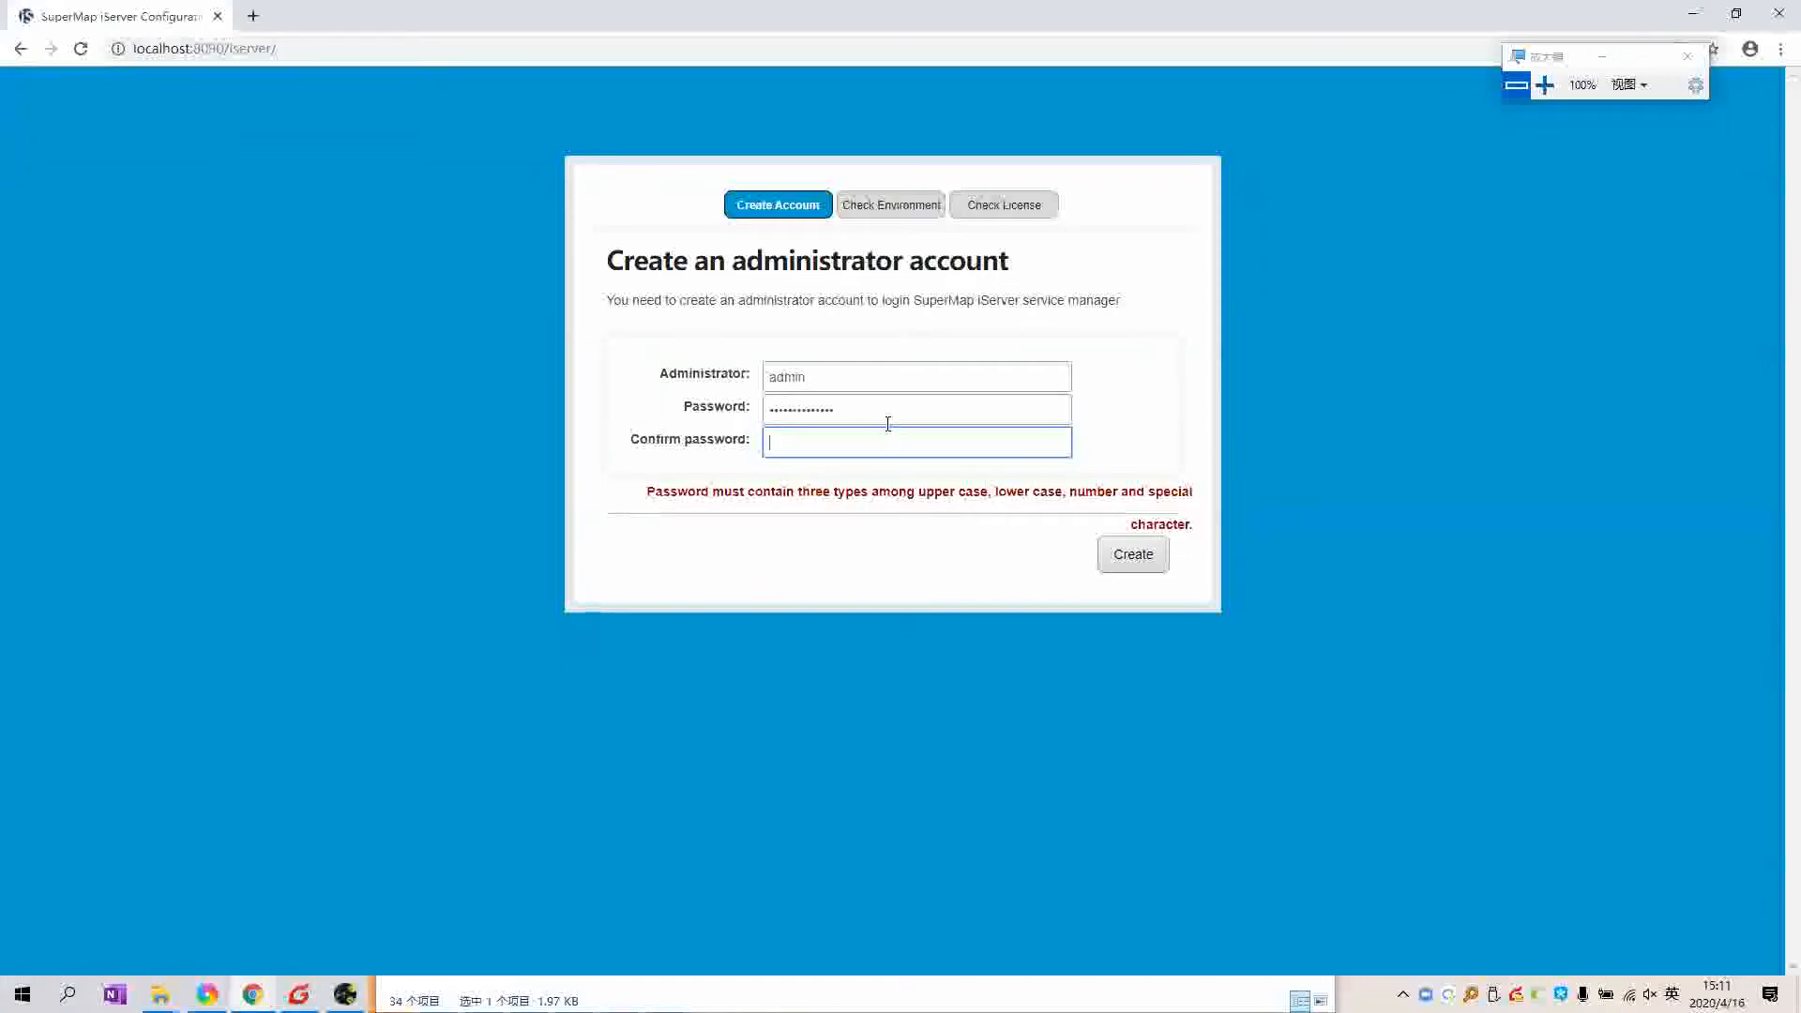
Step: Replace the password, repeat it in Confirm password, and create the administrator account
left_click_drag(887, 424, 711, 418)
type("••••••••")
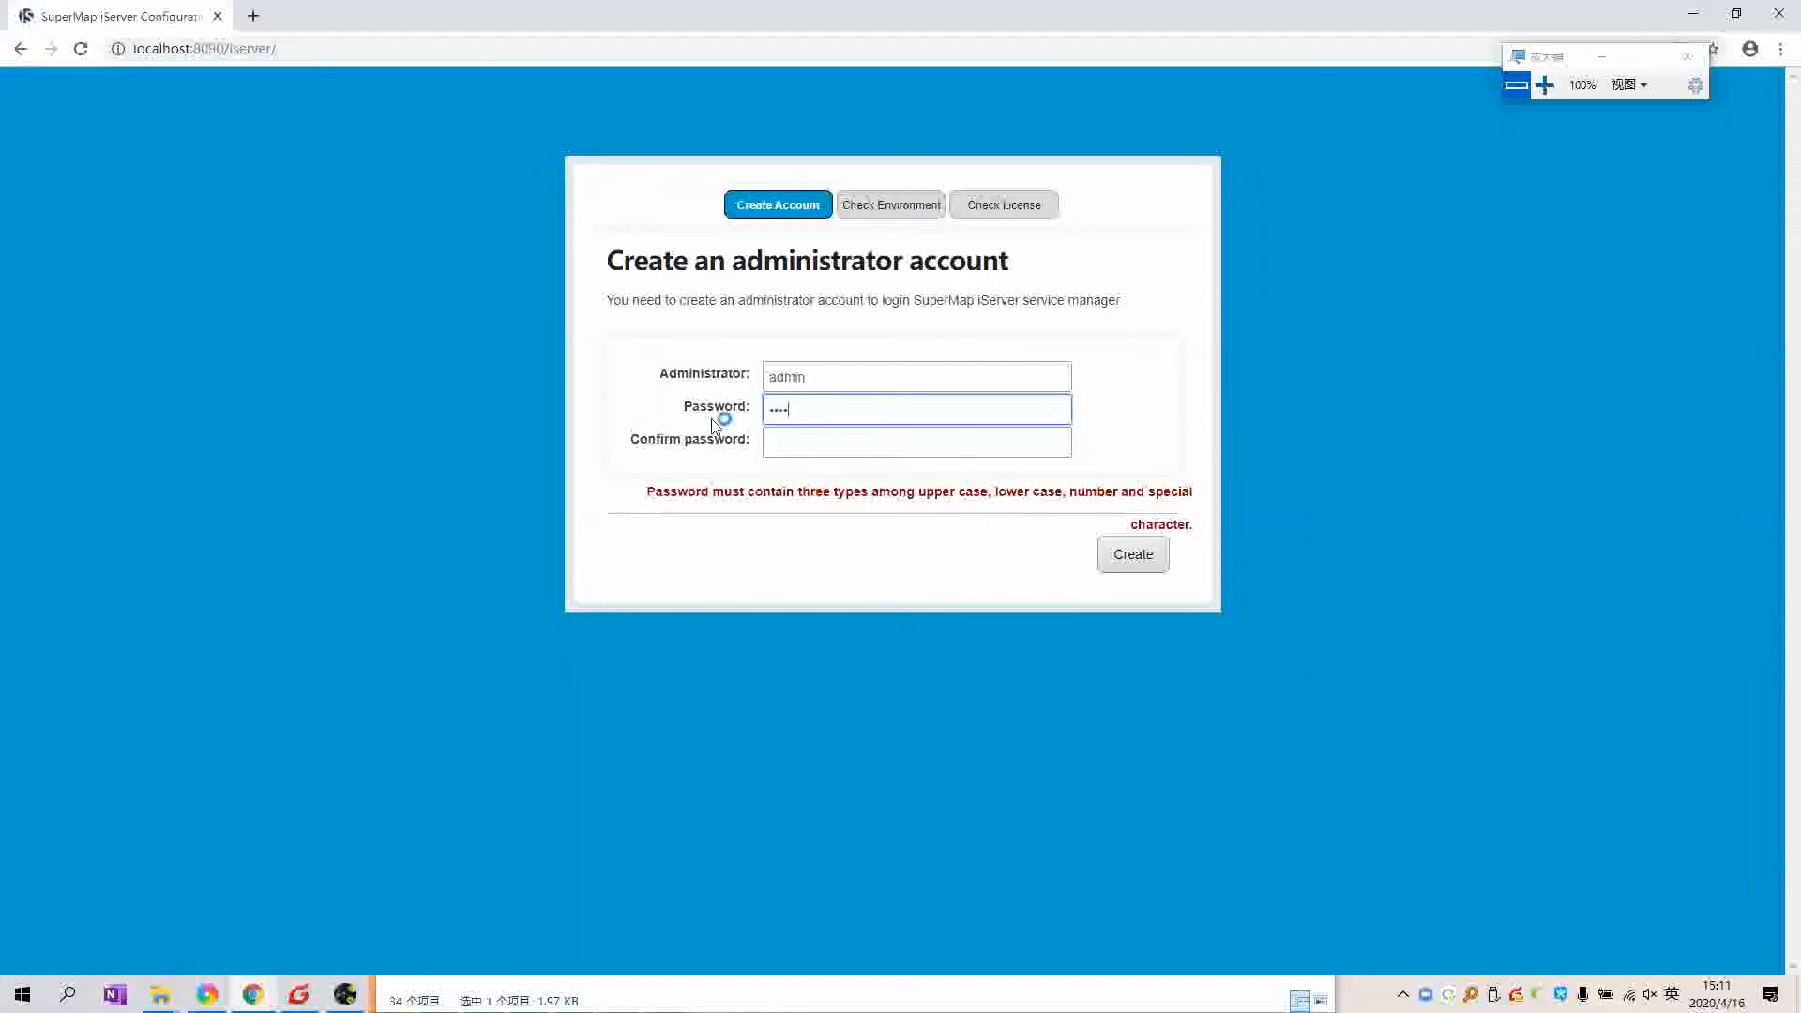
key("Tab")
type("••••••••")
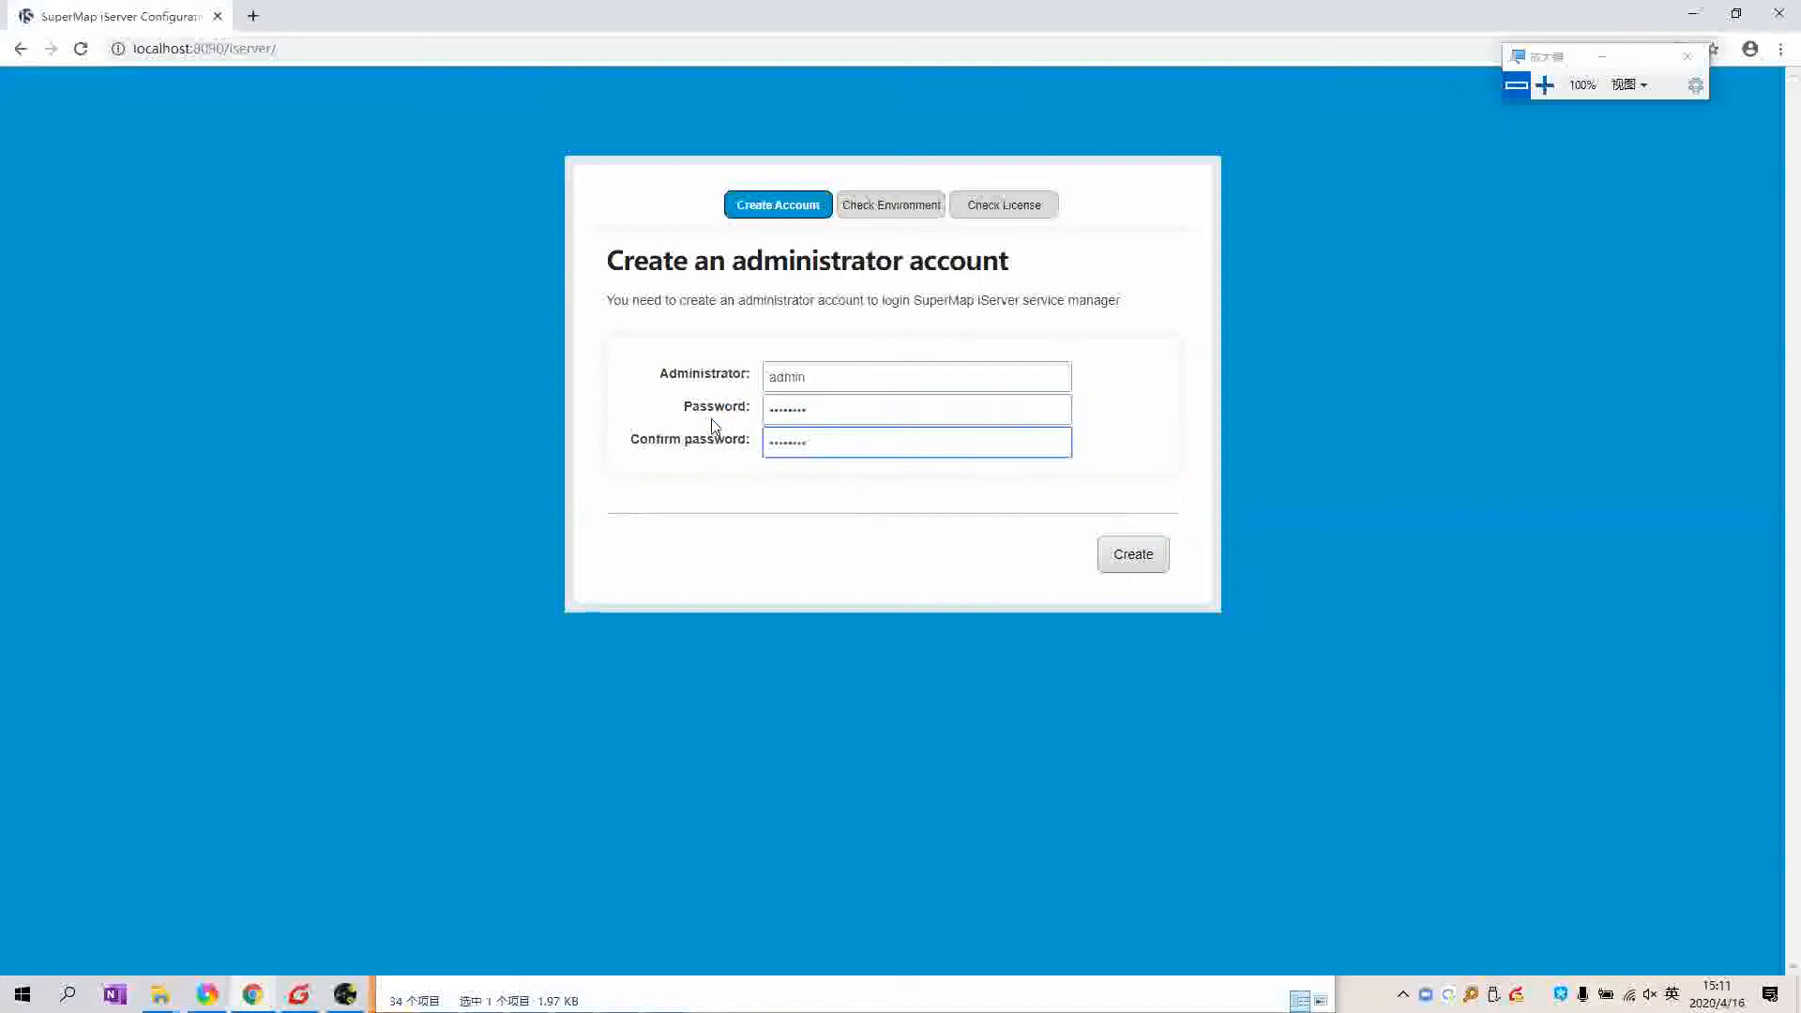
double_click(864, 438)
left_click(864, 438)
left_click(1121, 557)
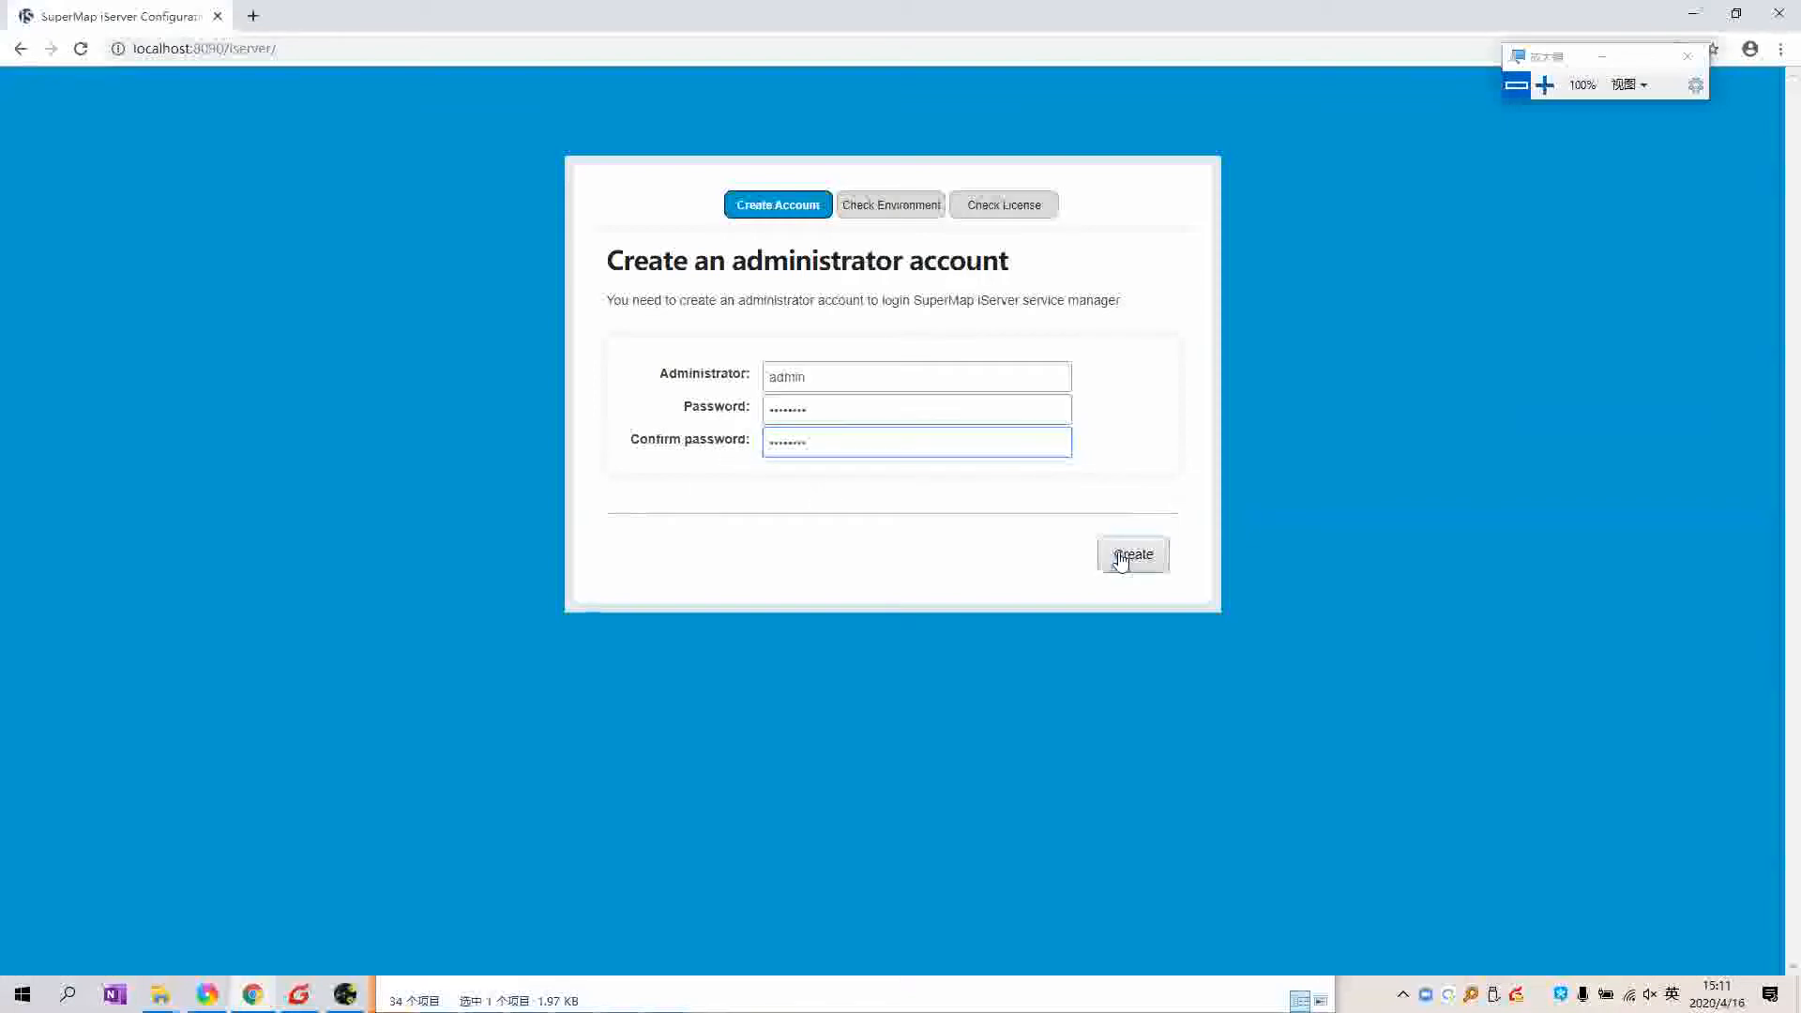
left_click(1121, 559)
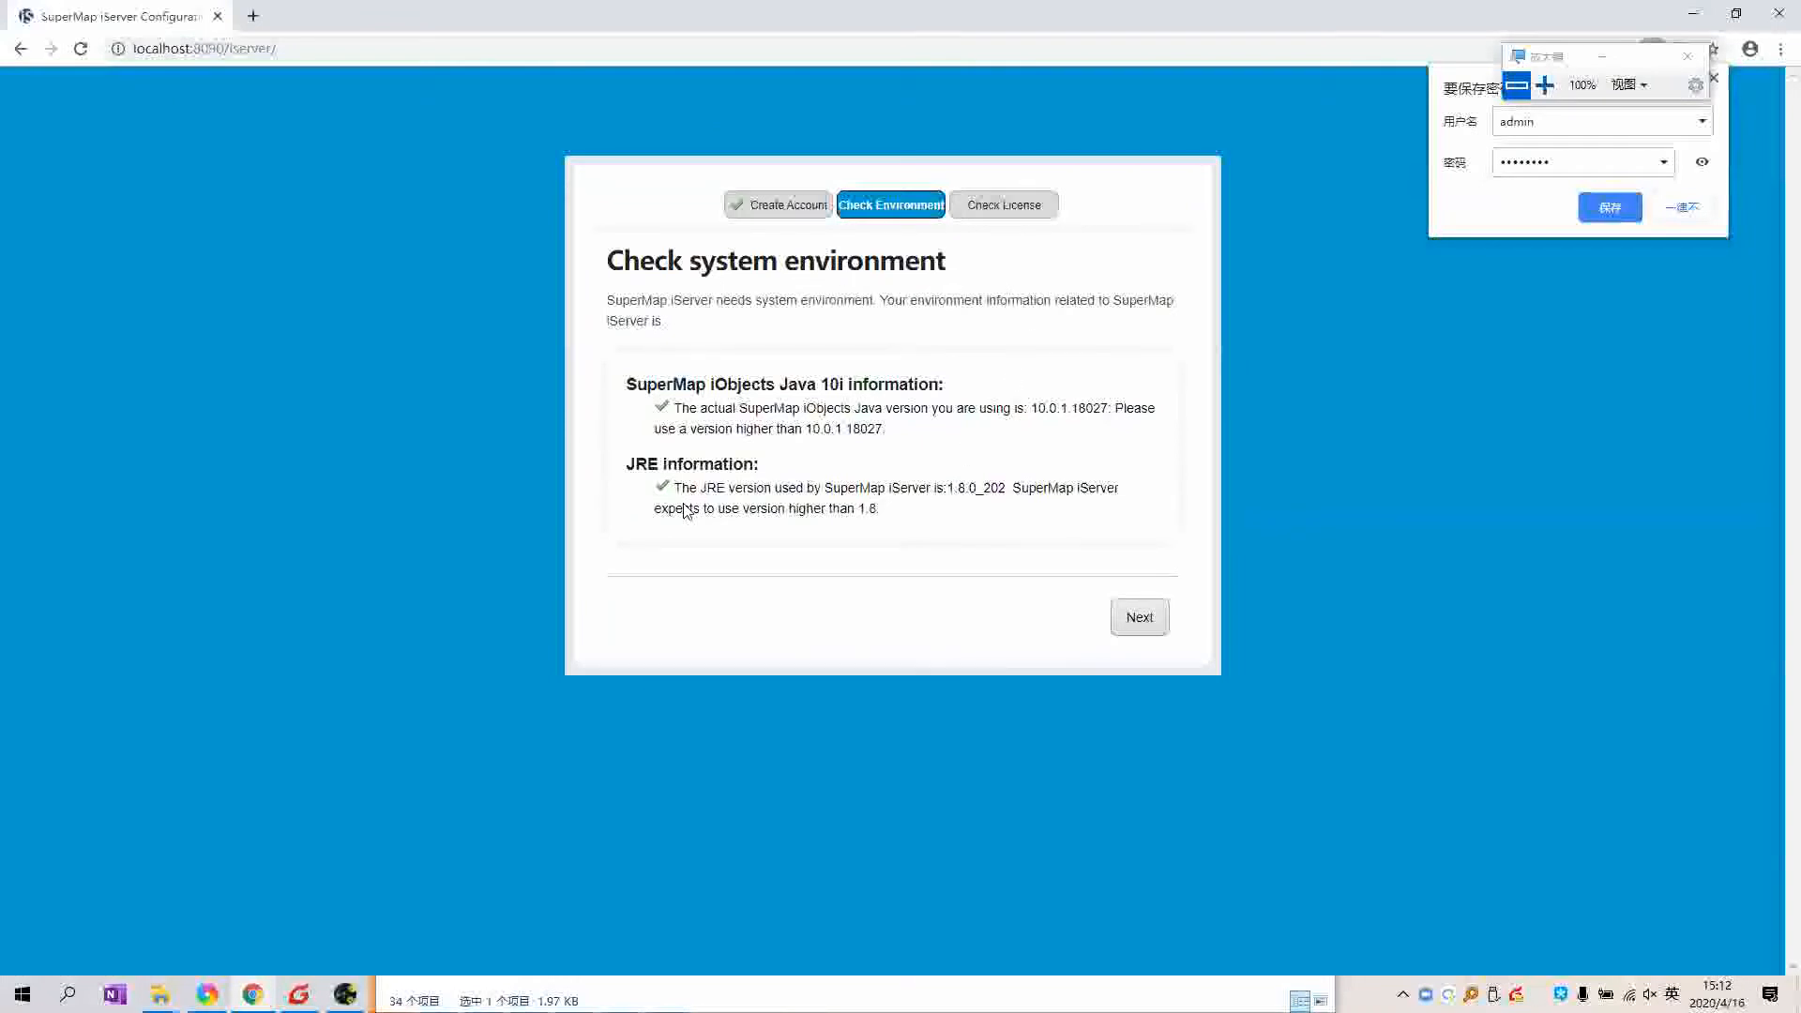
triple_click(896, 517)
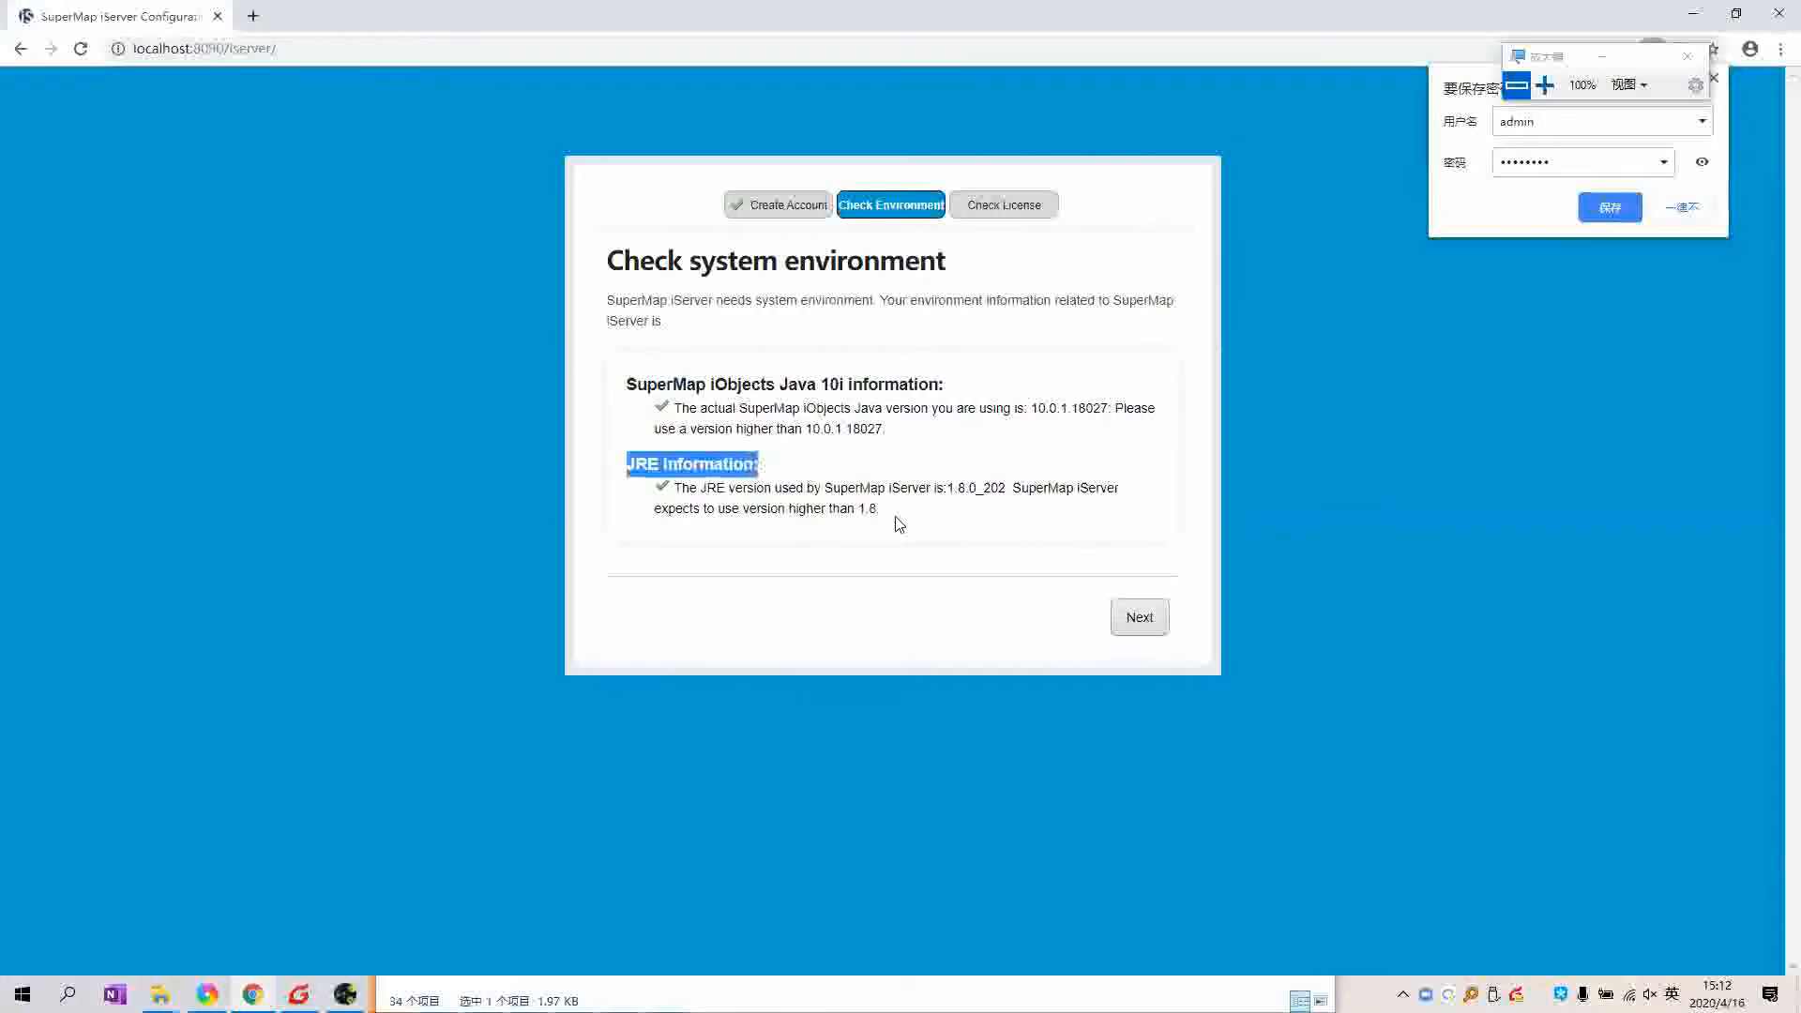
left_click(882, 518)
left_click_drag(619, 469, 919, 484)
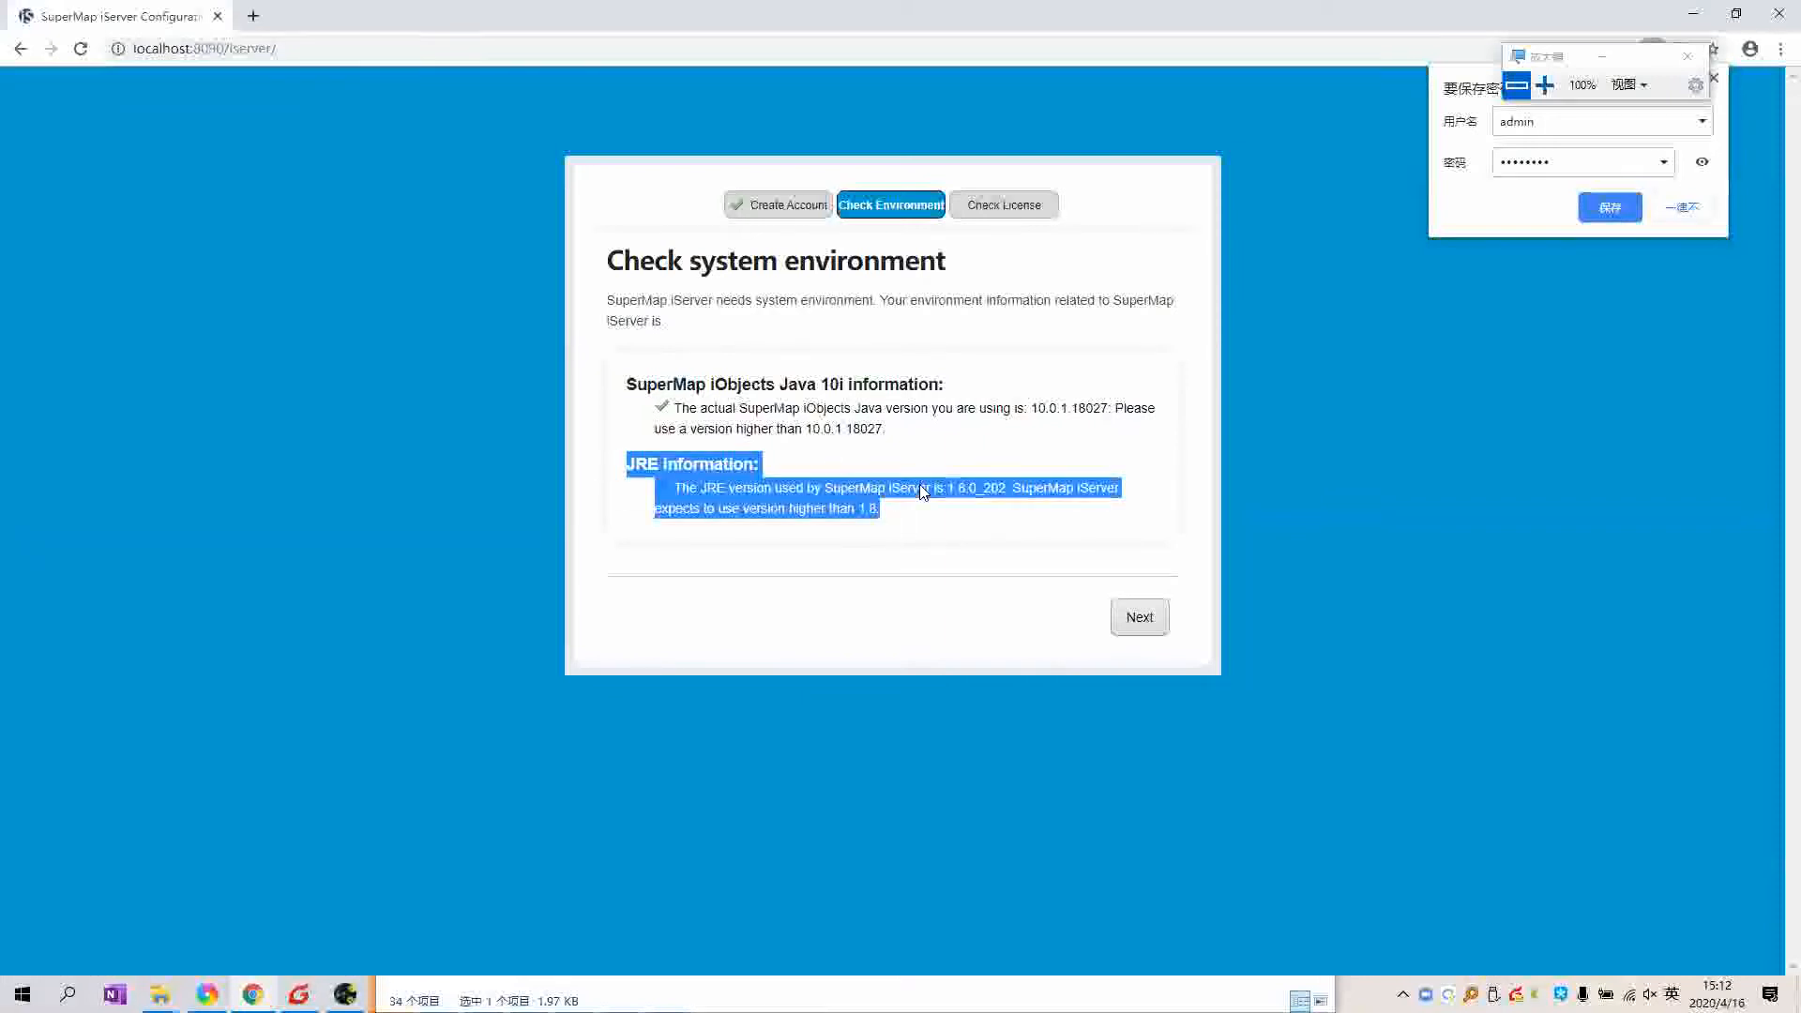
left_click(880, 520)
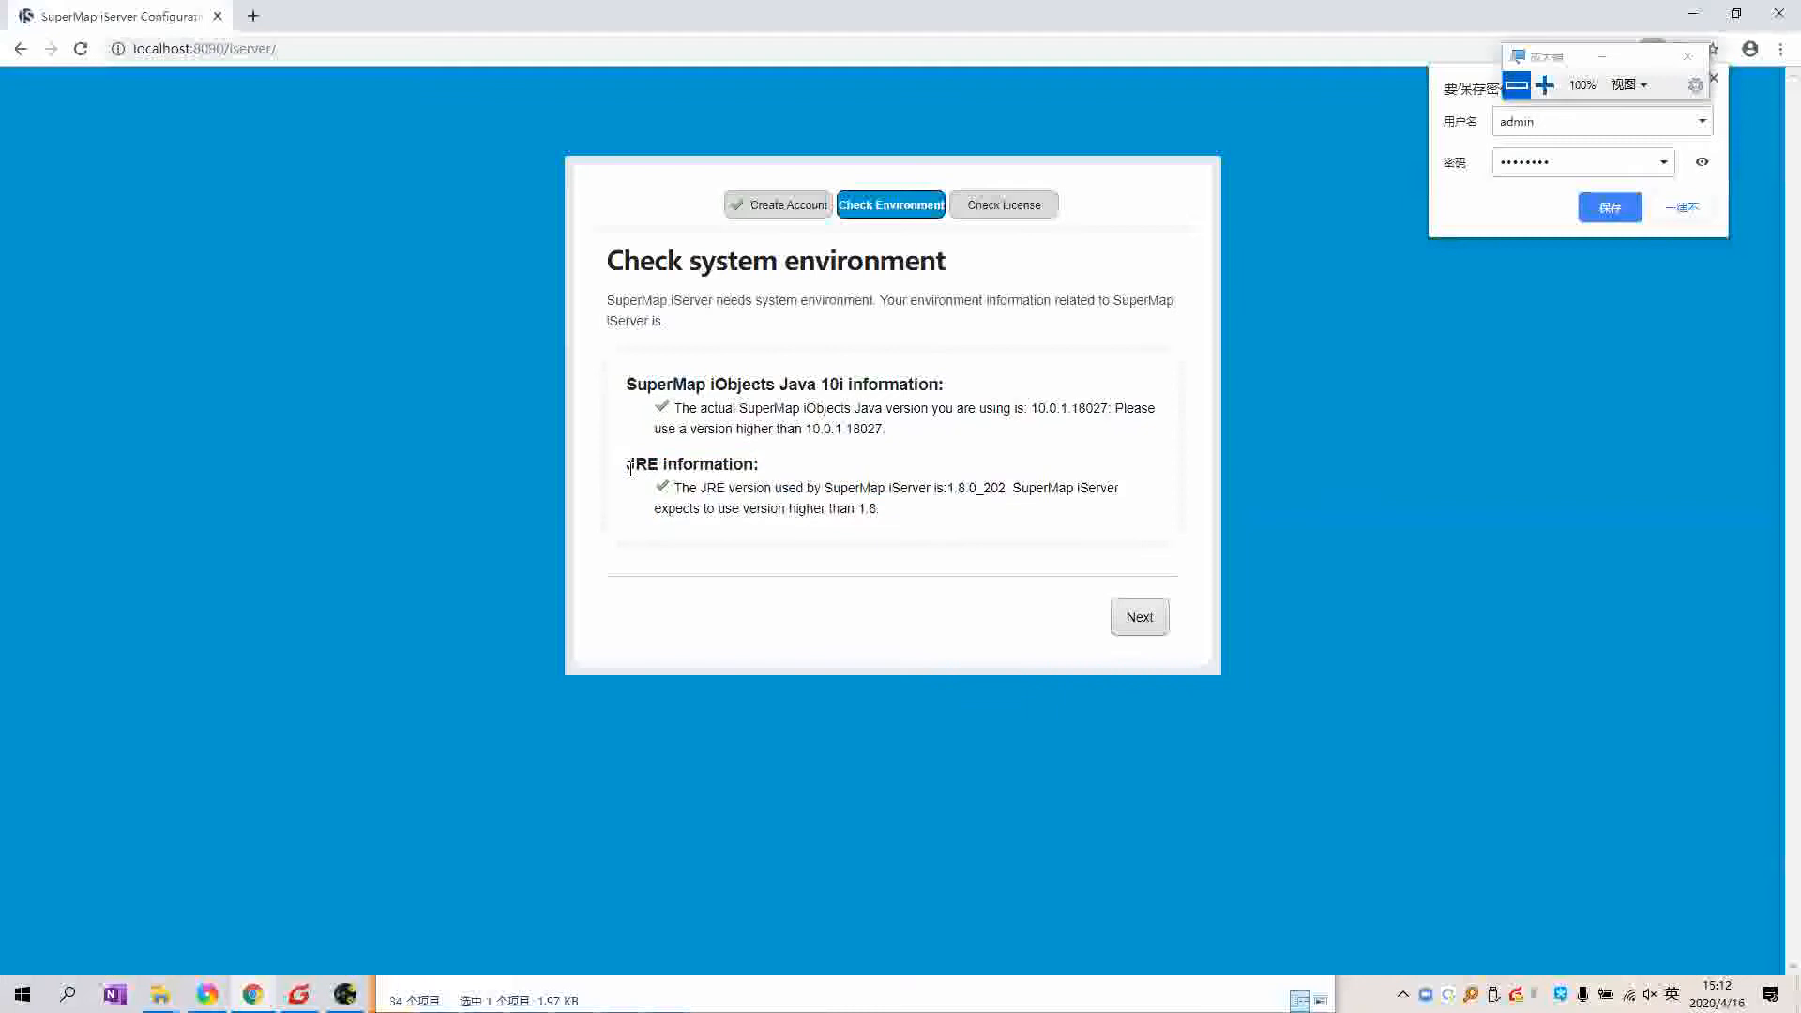
triple_click(678, 469)
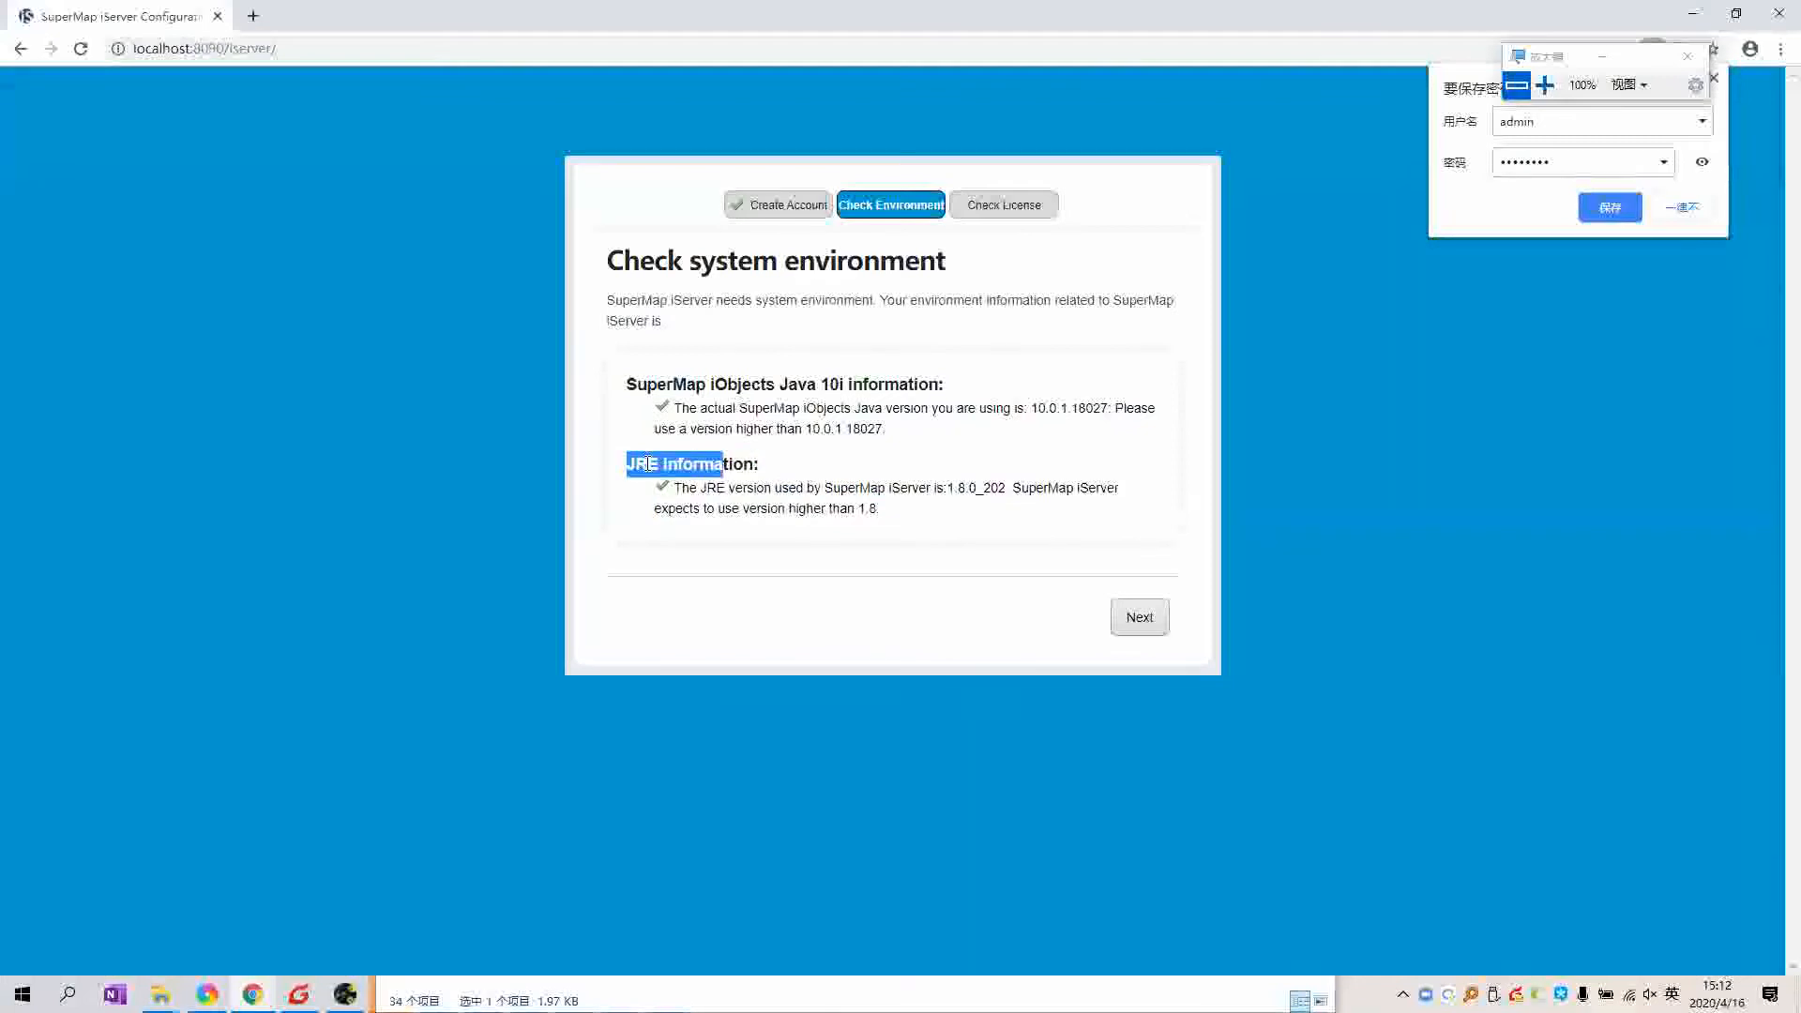
double_click(647, 463)
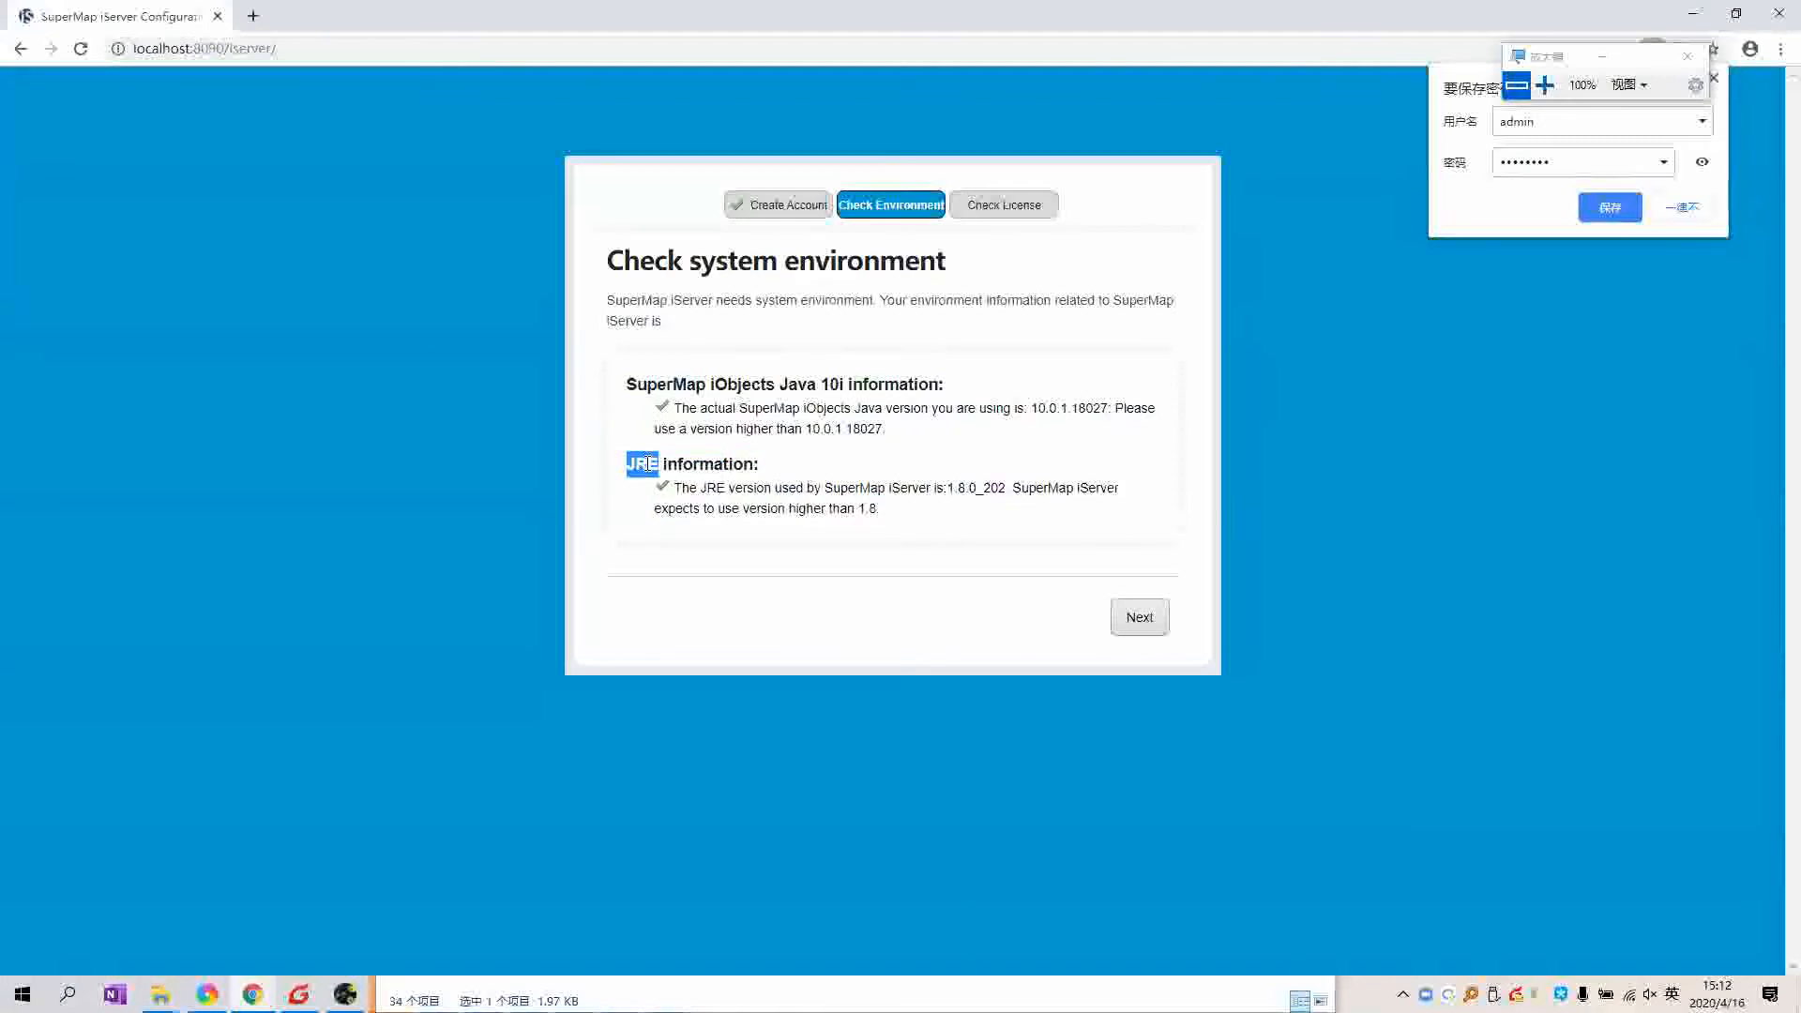
left_click(893, 467)
double_click(645, 463)
left_click(875, 462)
left_click_drag(910, 515, 575, 470)
left_click(835, 467)
left_click_drag(893, 513, 630, 465)
left_click(884, 491)
left_click_drag(896, 431, 628, 385)
left_click(769, 384)
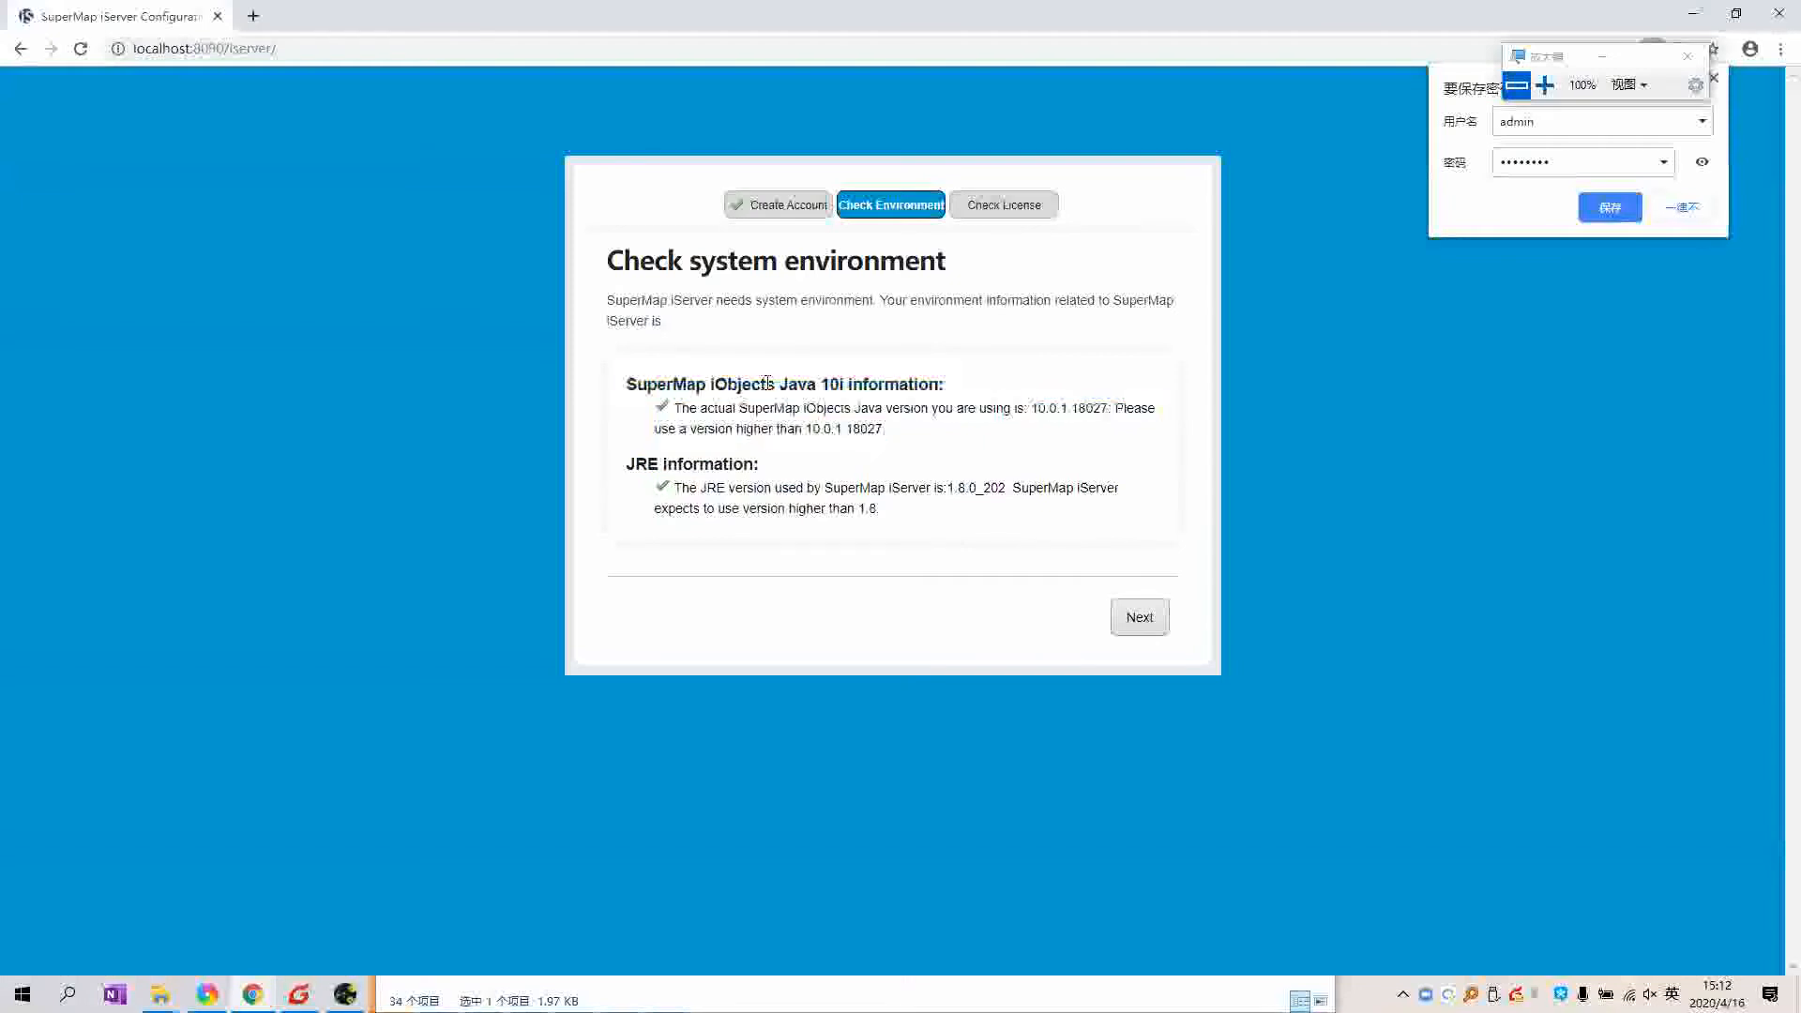
double_click(736, 385)
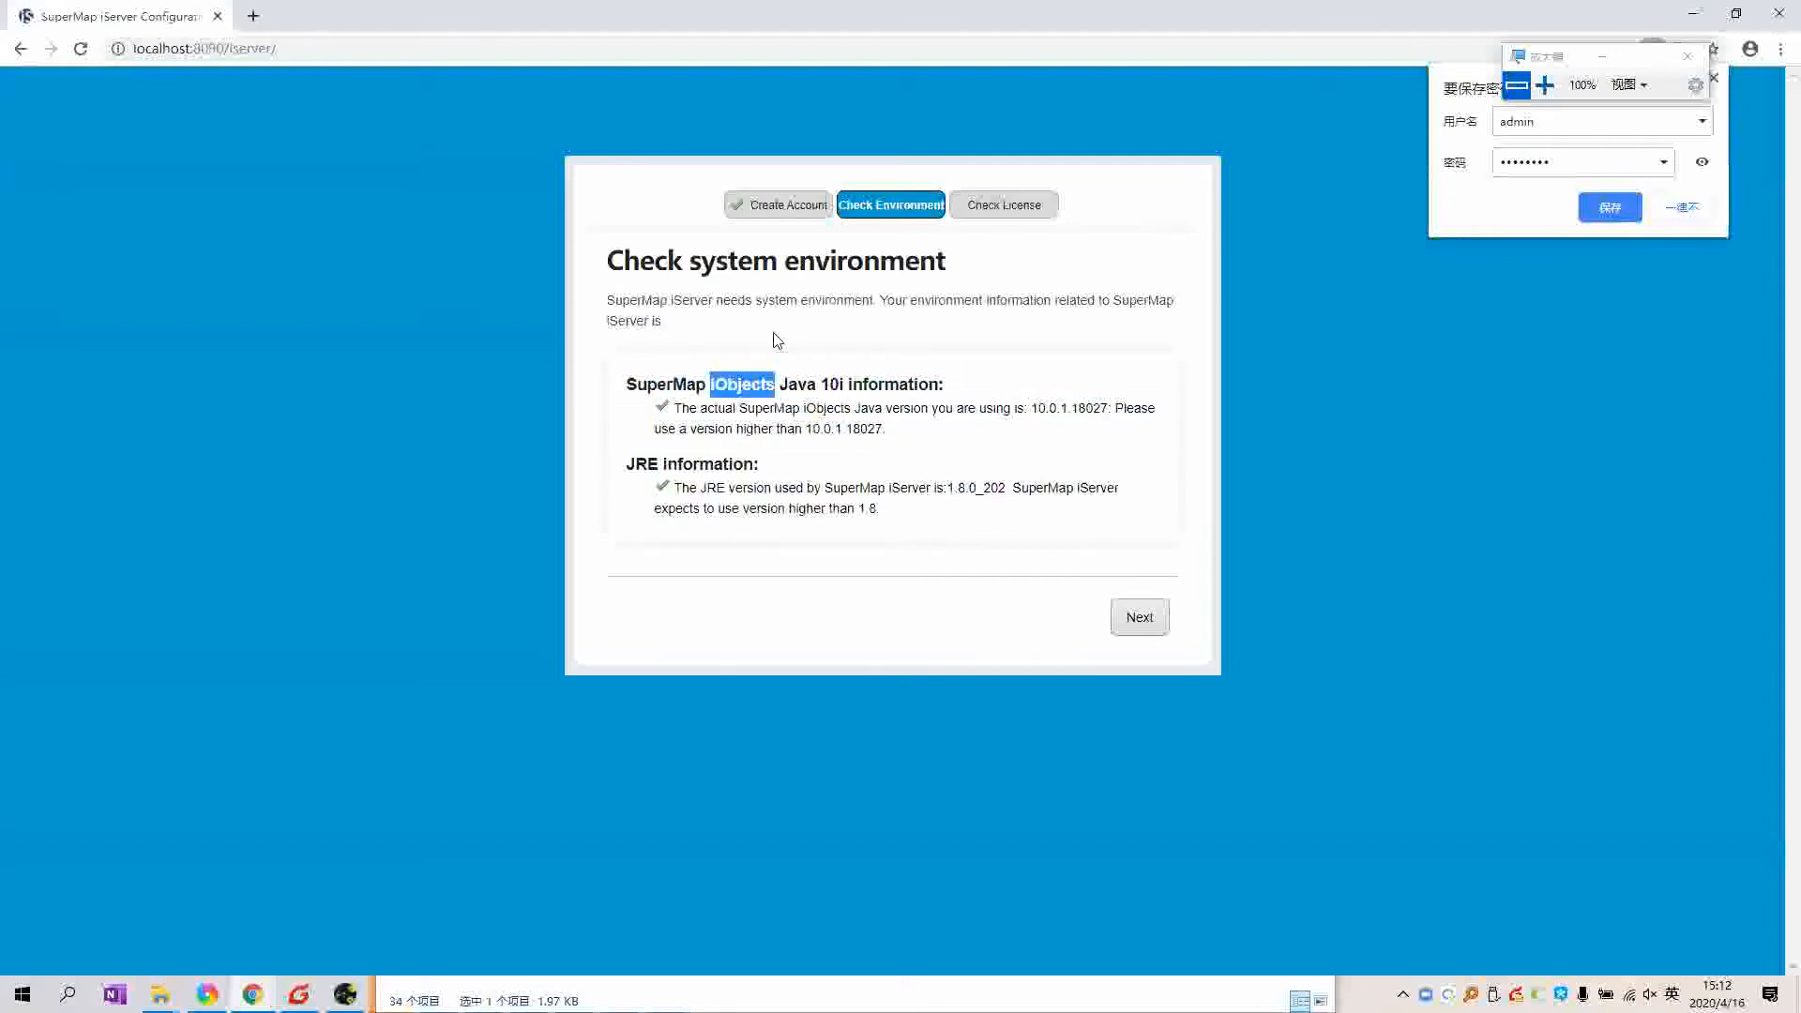
left_click(777, 339)
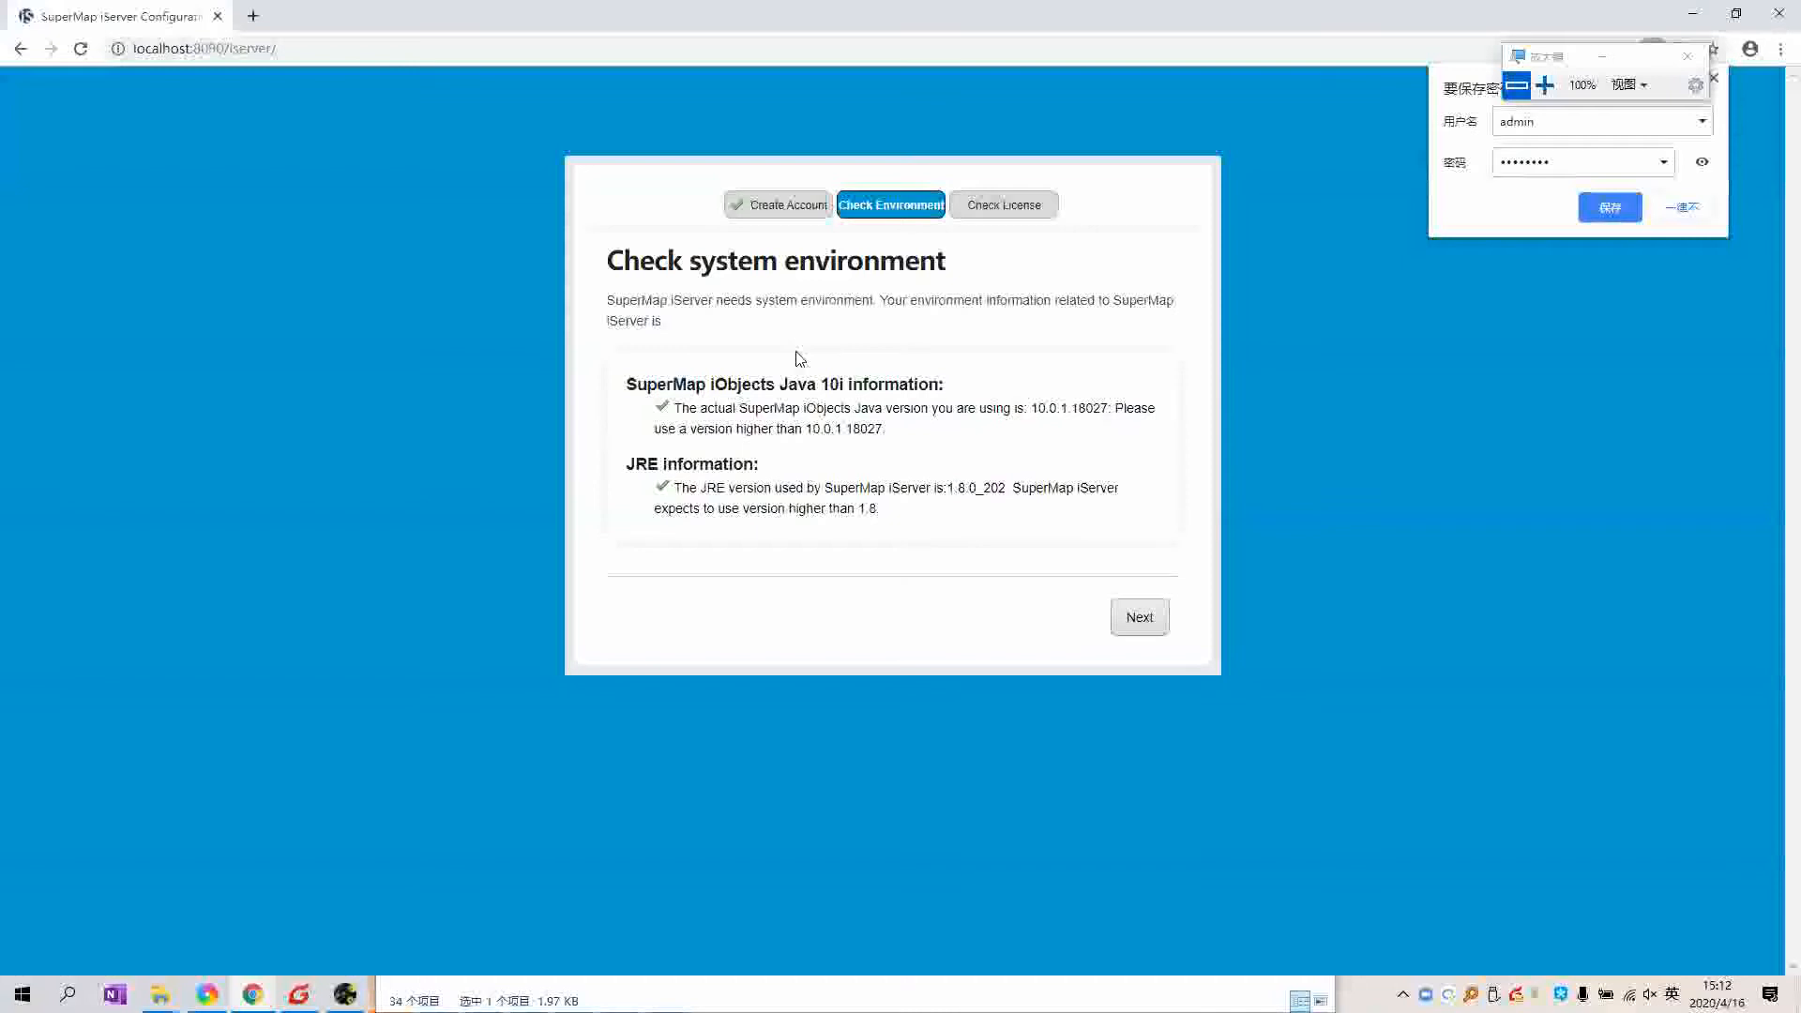
double_click(746, 385)
left_click(748, 385)
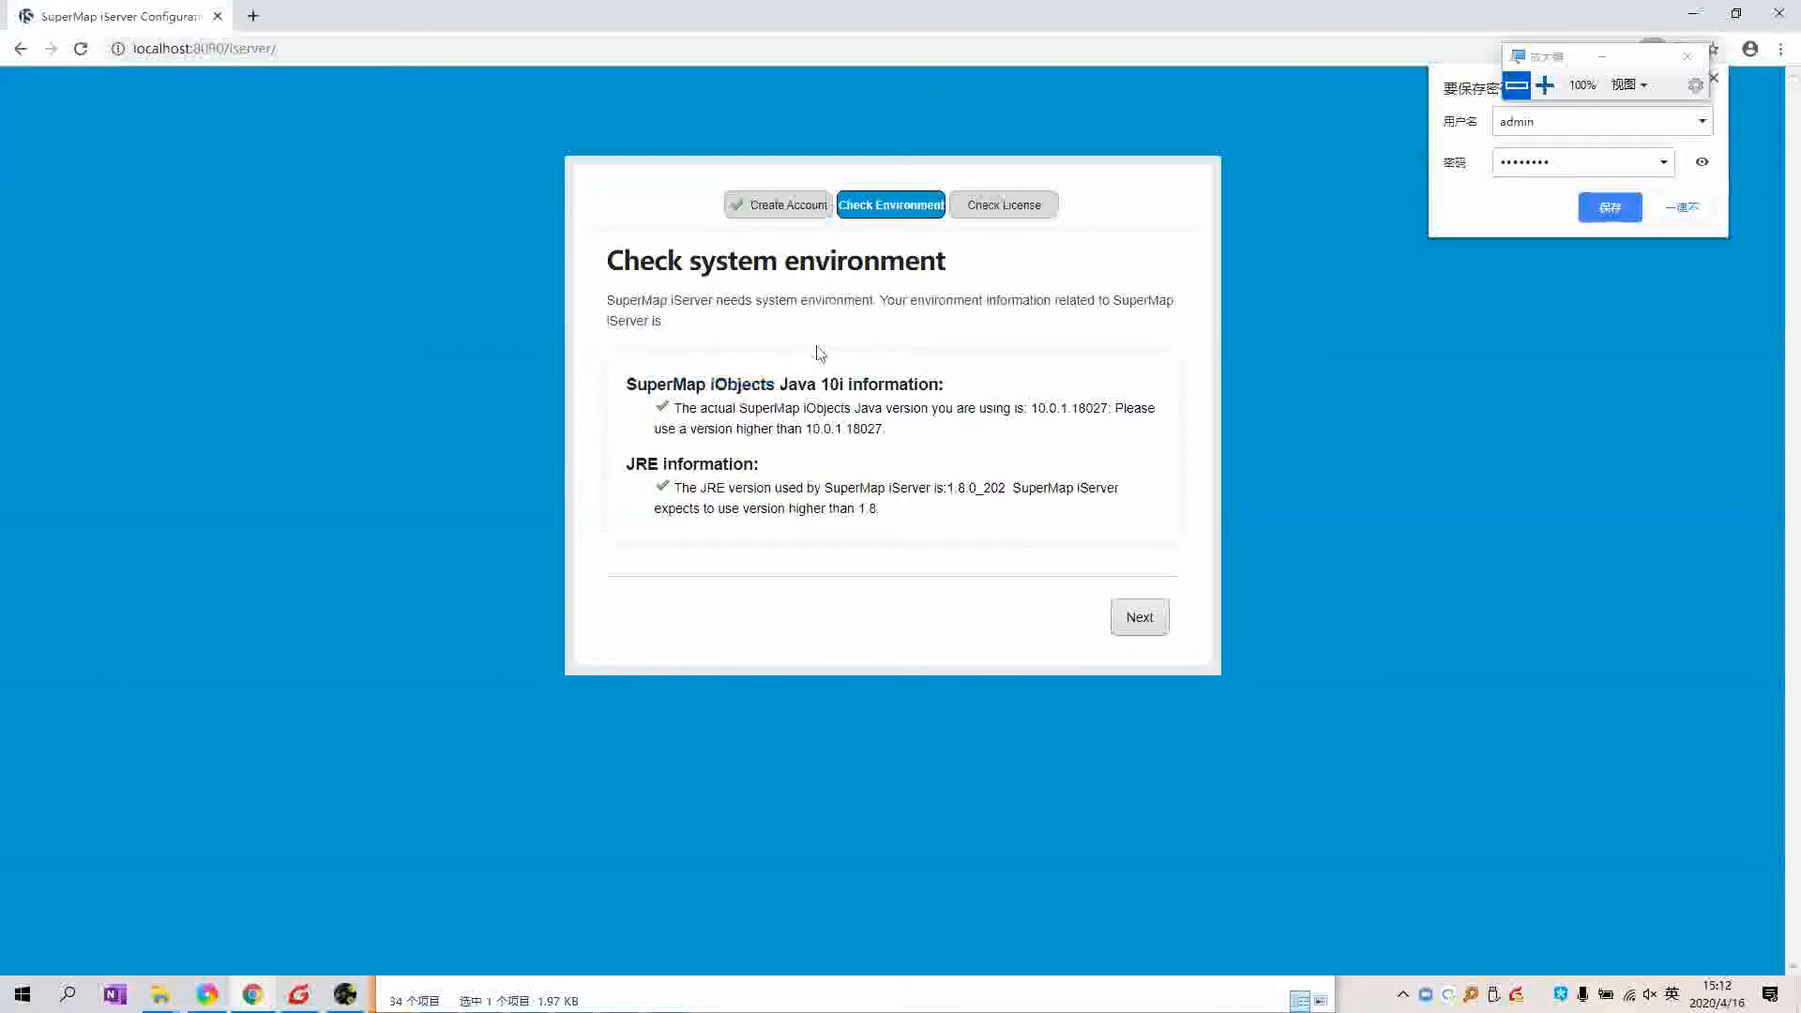
Step: Go through the license check, noting the free trial license line, and complete configuration
left_click(1137, 621)
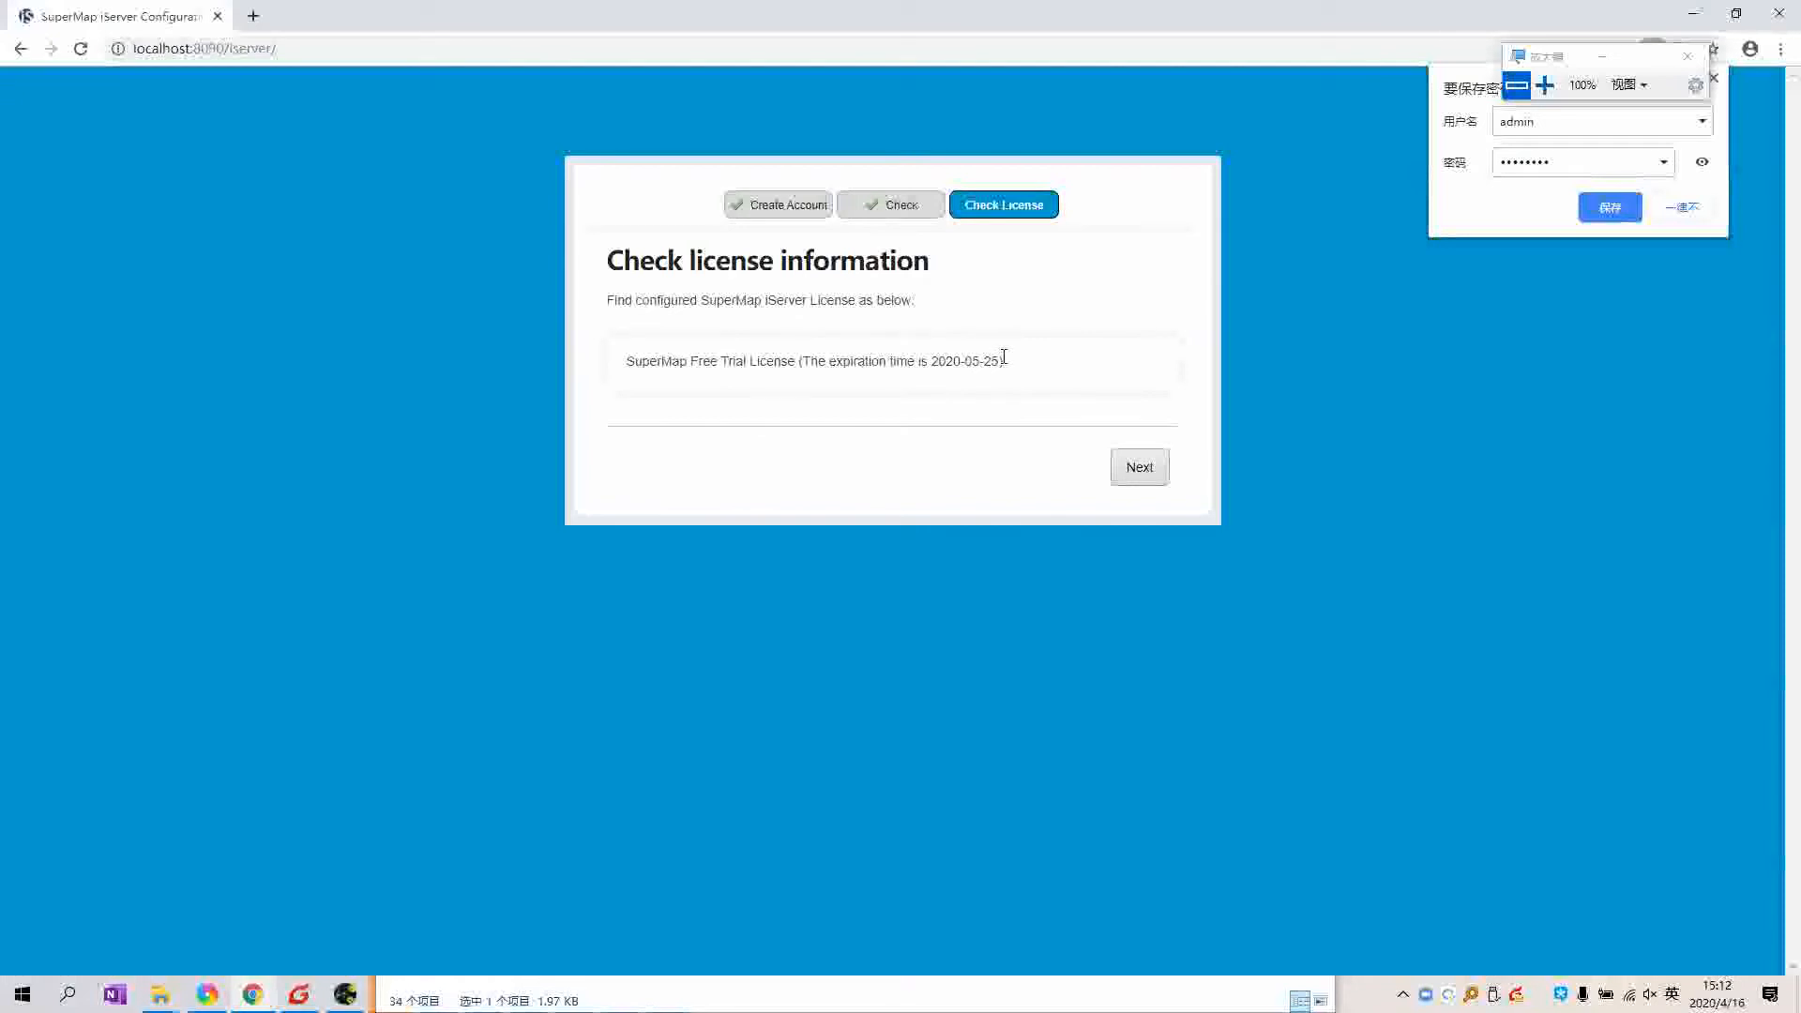
triple_click(680, 360)
left_click(837, 400)
left_click(1163, 471)
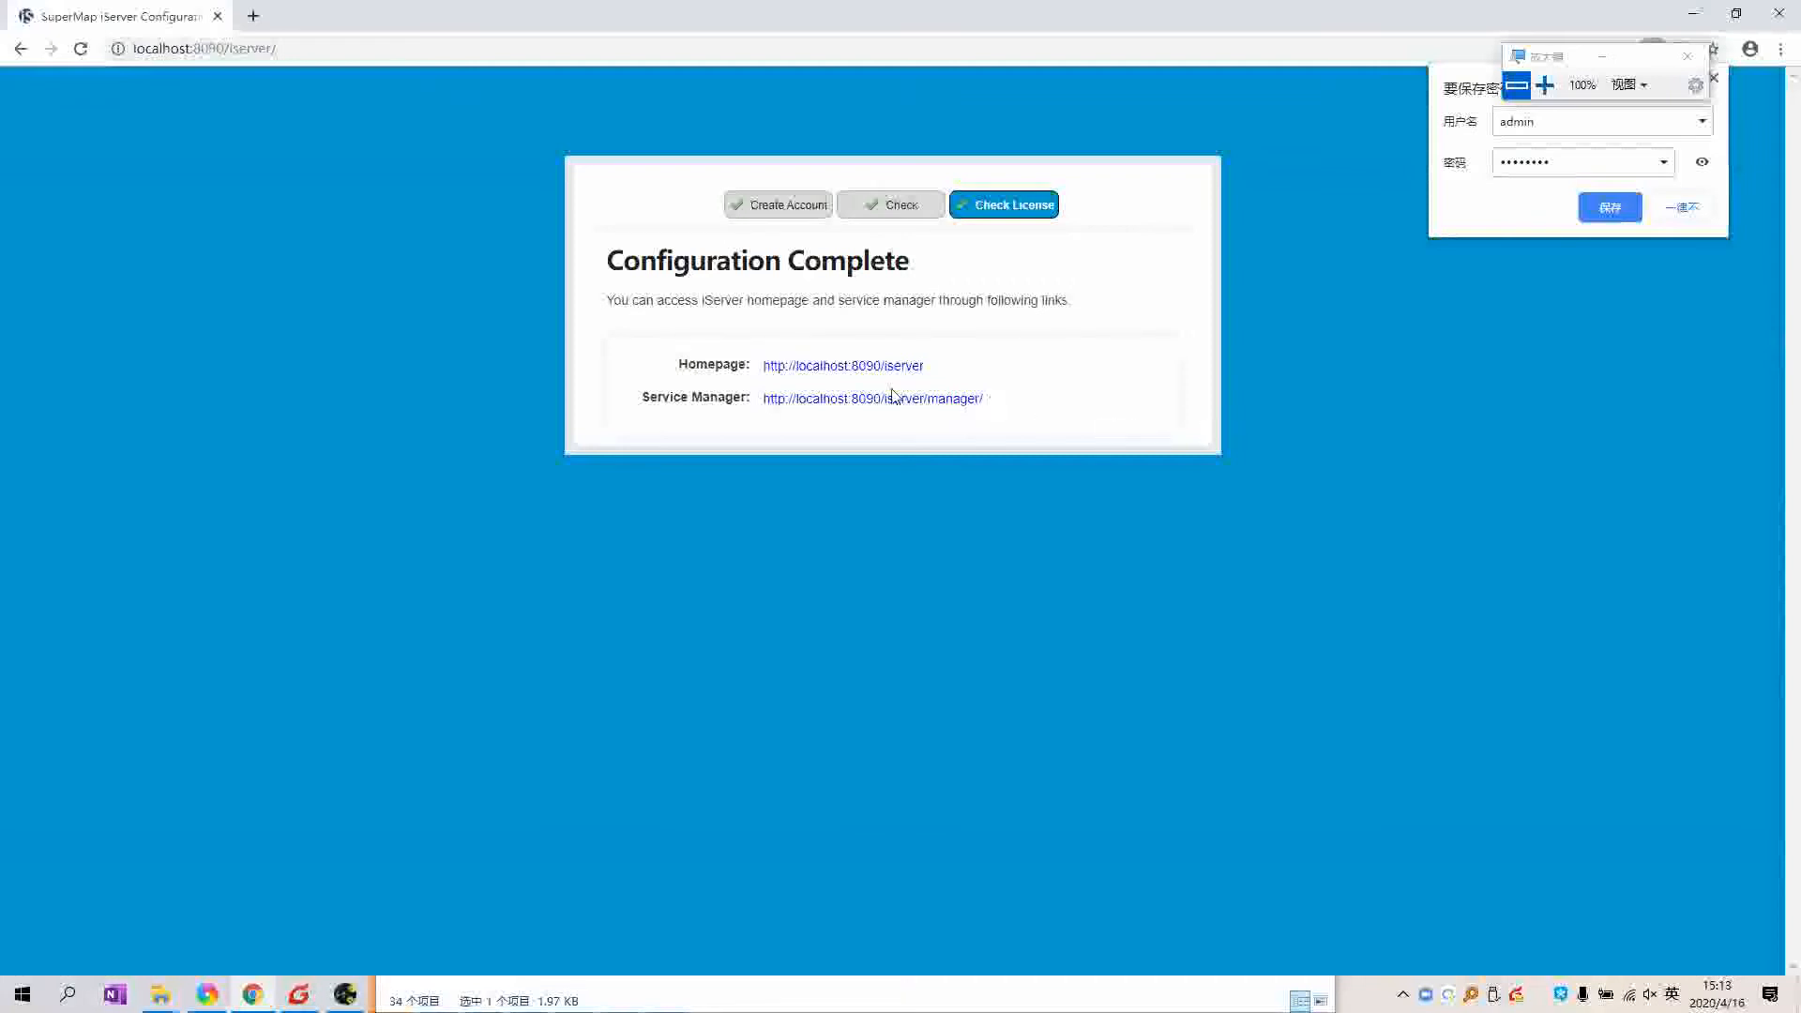
Step: Open the iServer home page and dismiss Chrome's save-password prompt
left_click(835, 367)
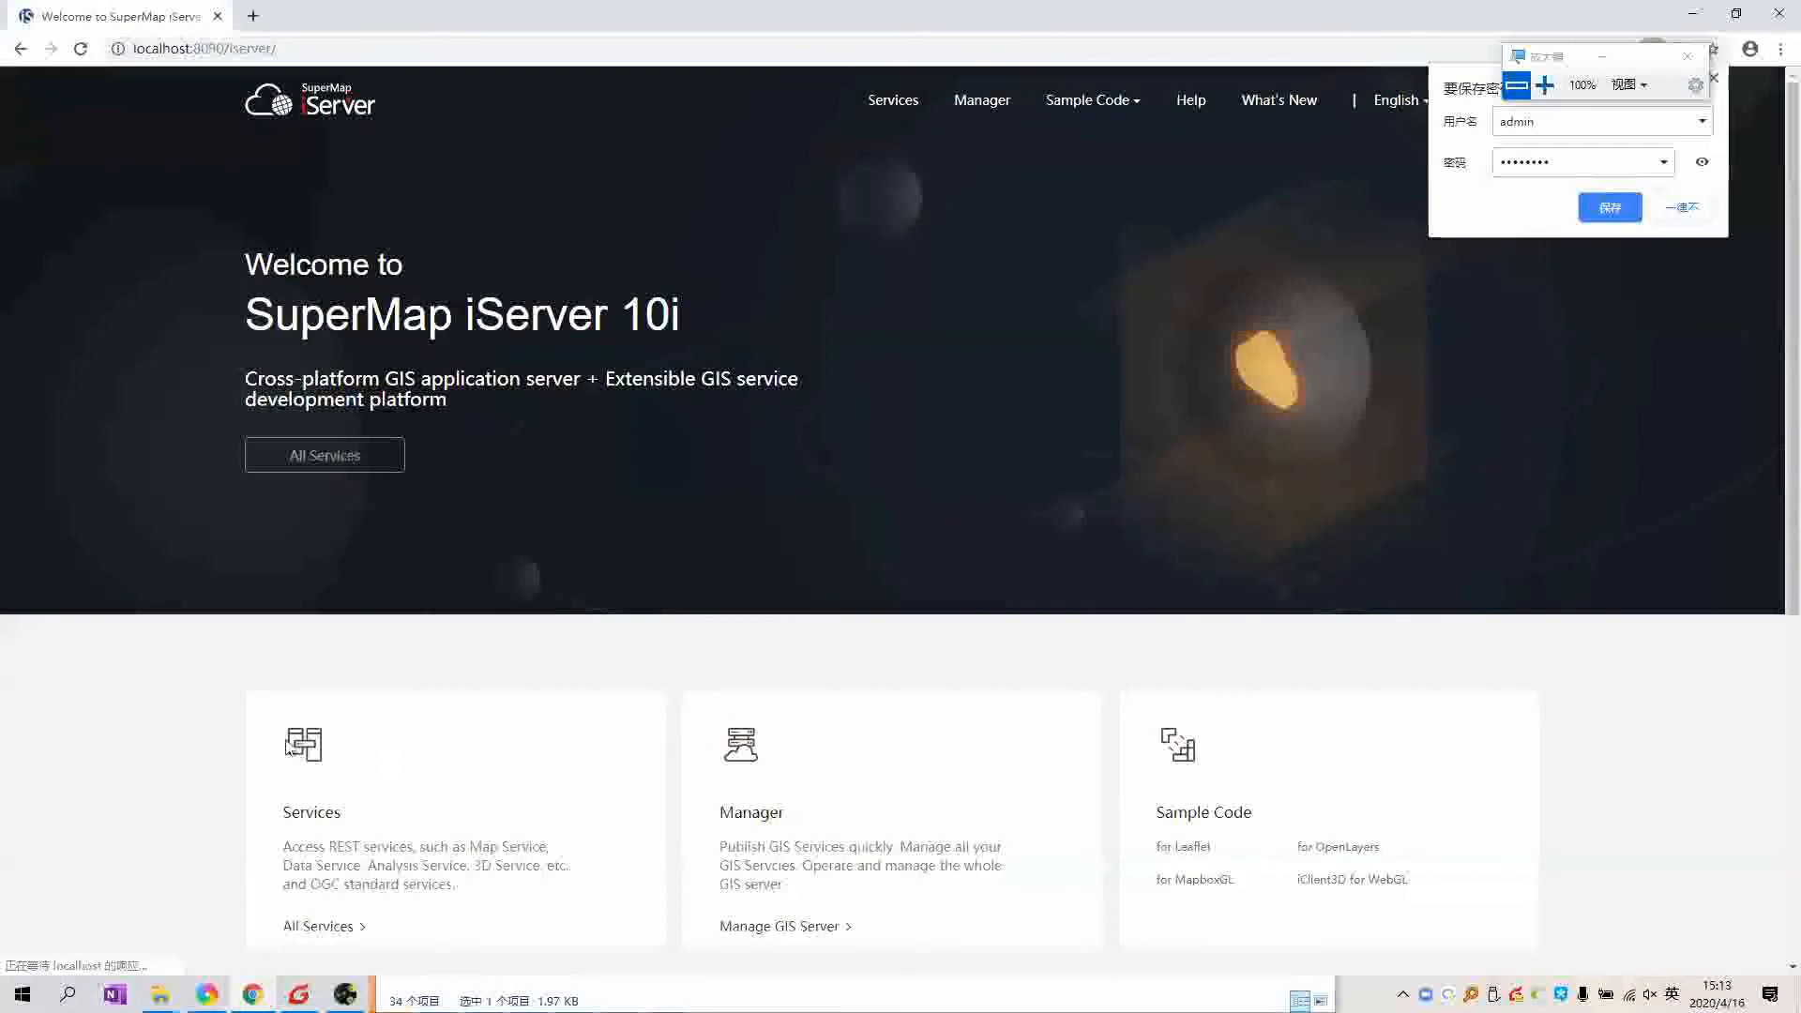
left_click(208, 736)
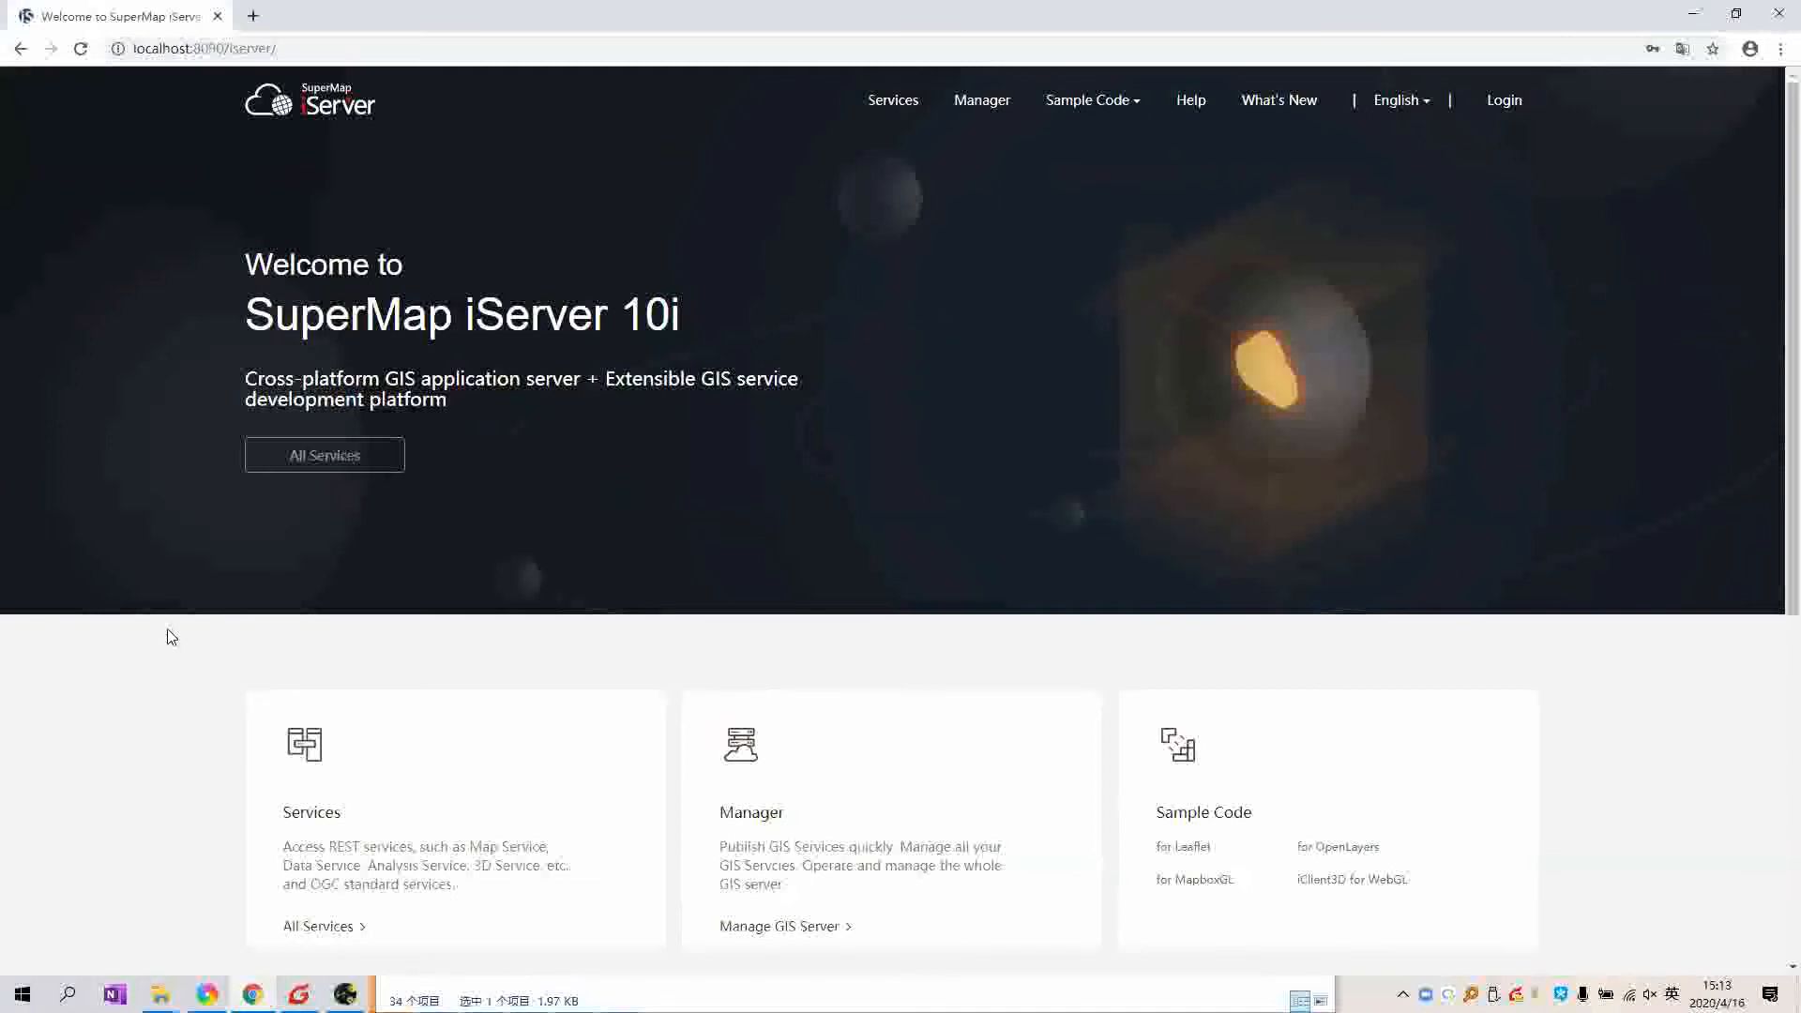
scroll(167, 628, "down", 1)
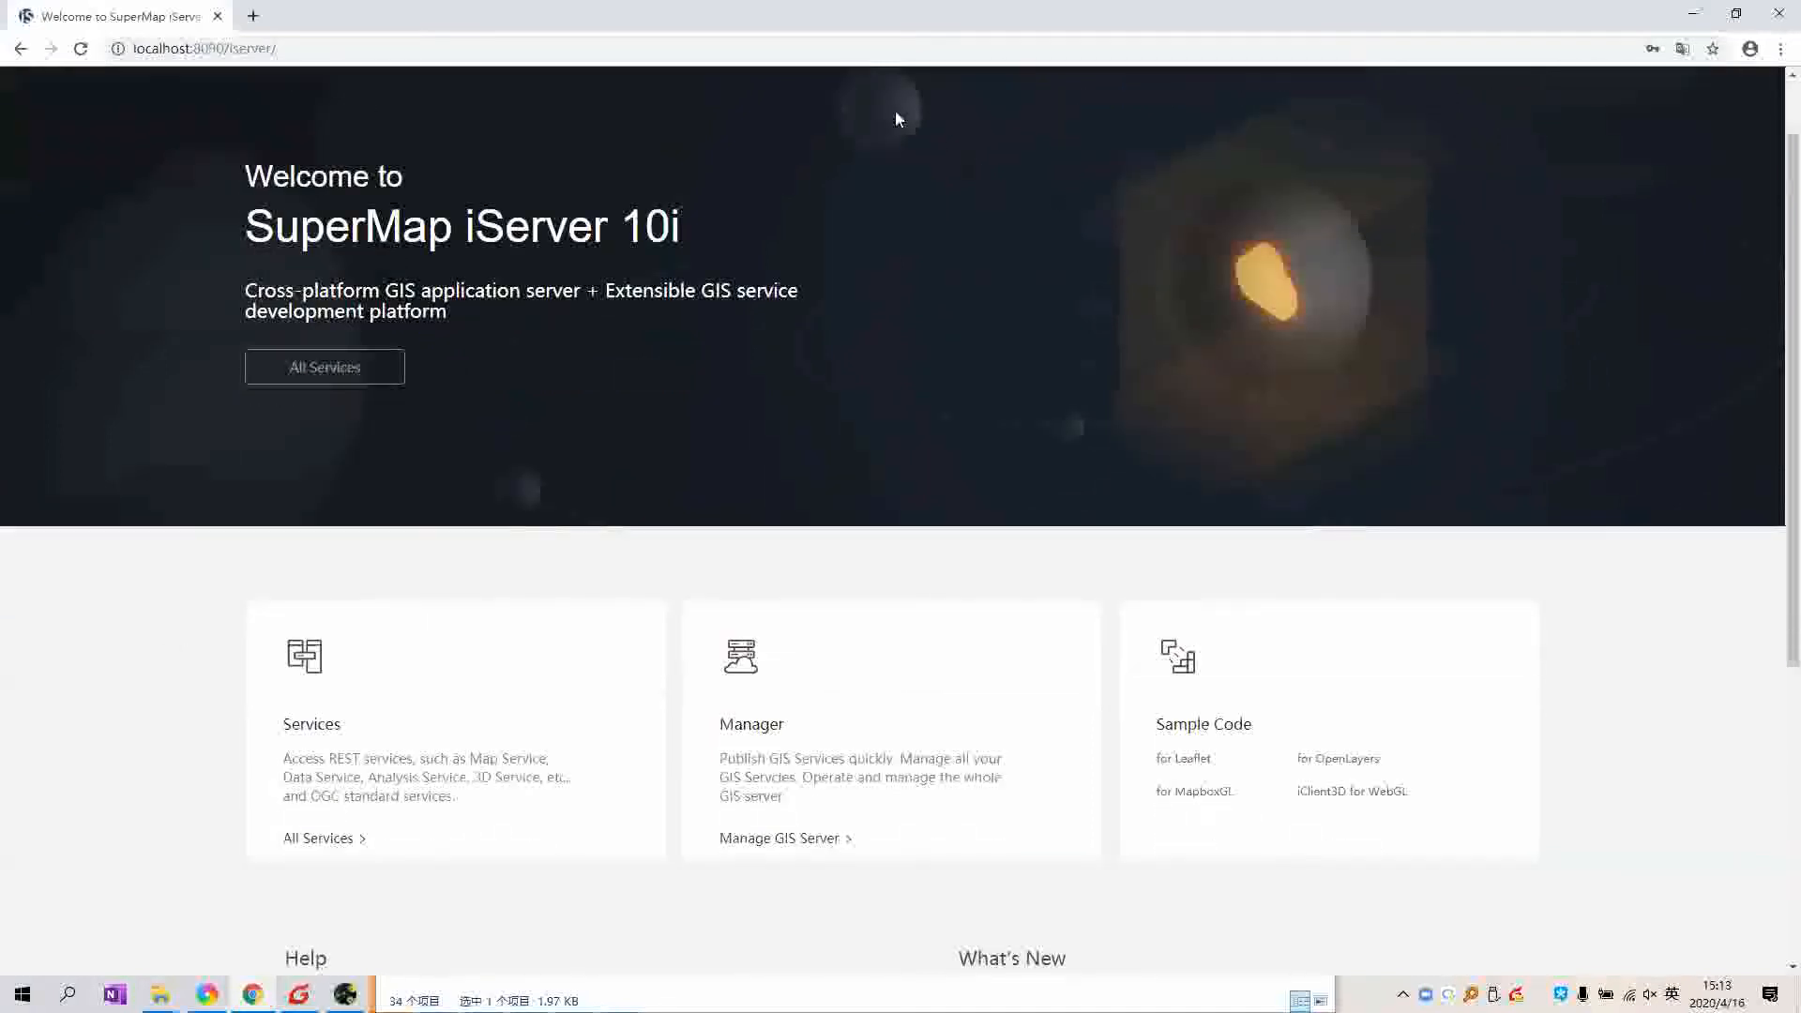
scroll(885, 96, "down", 3)
scroll(889, 103, "up", 4)
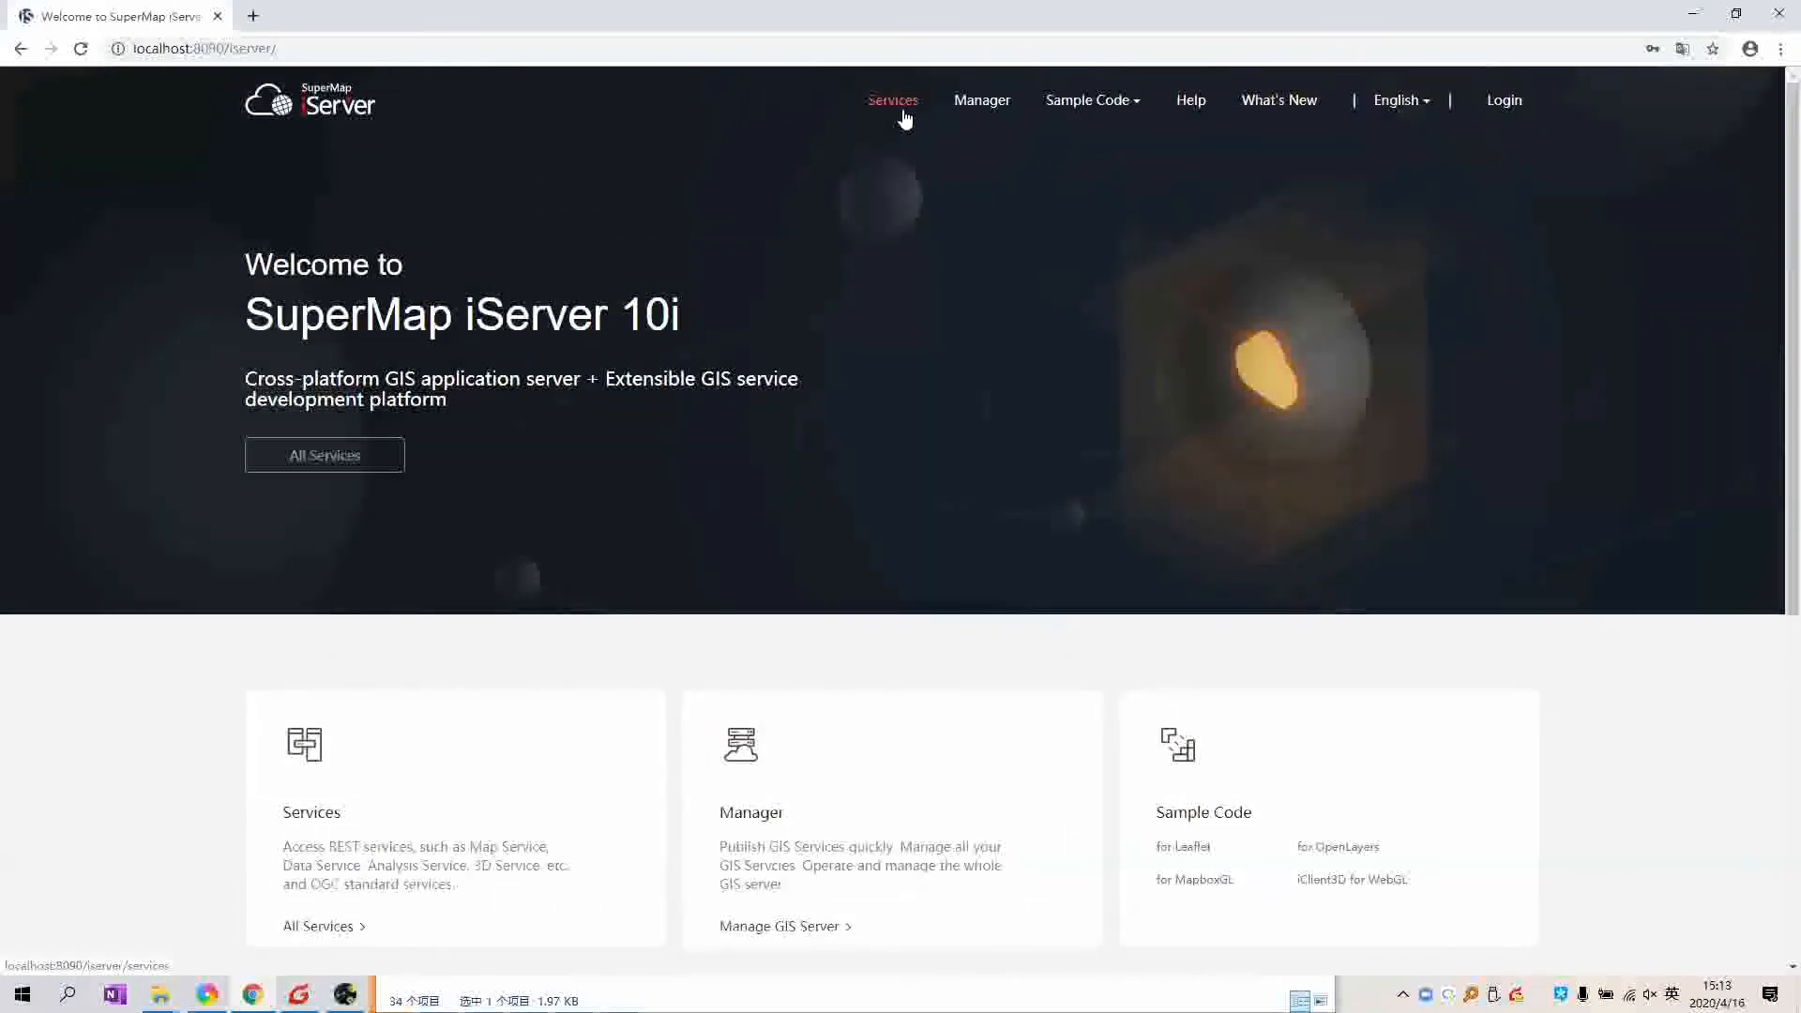
Step: Browse the Sample Code and English language menus, then scroll down the page
left_click(1132, 103)
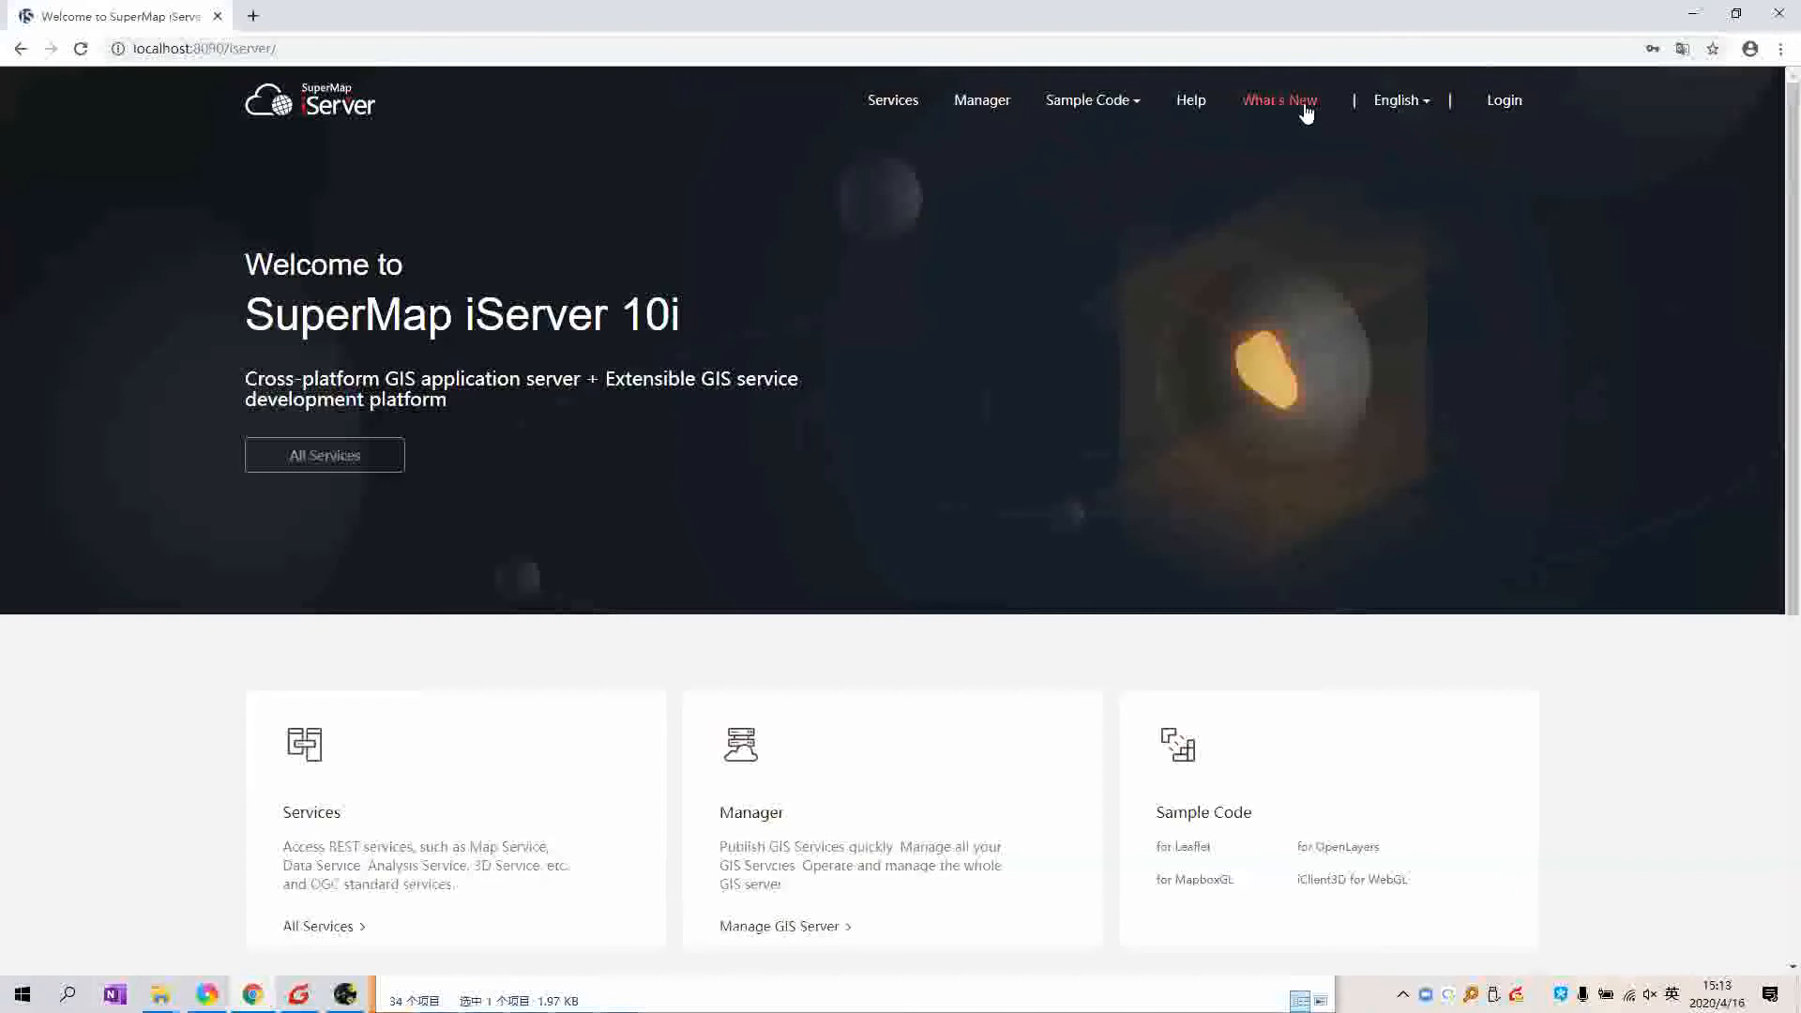
left_click(1398, 104)
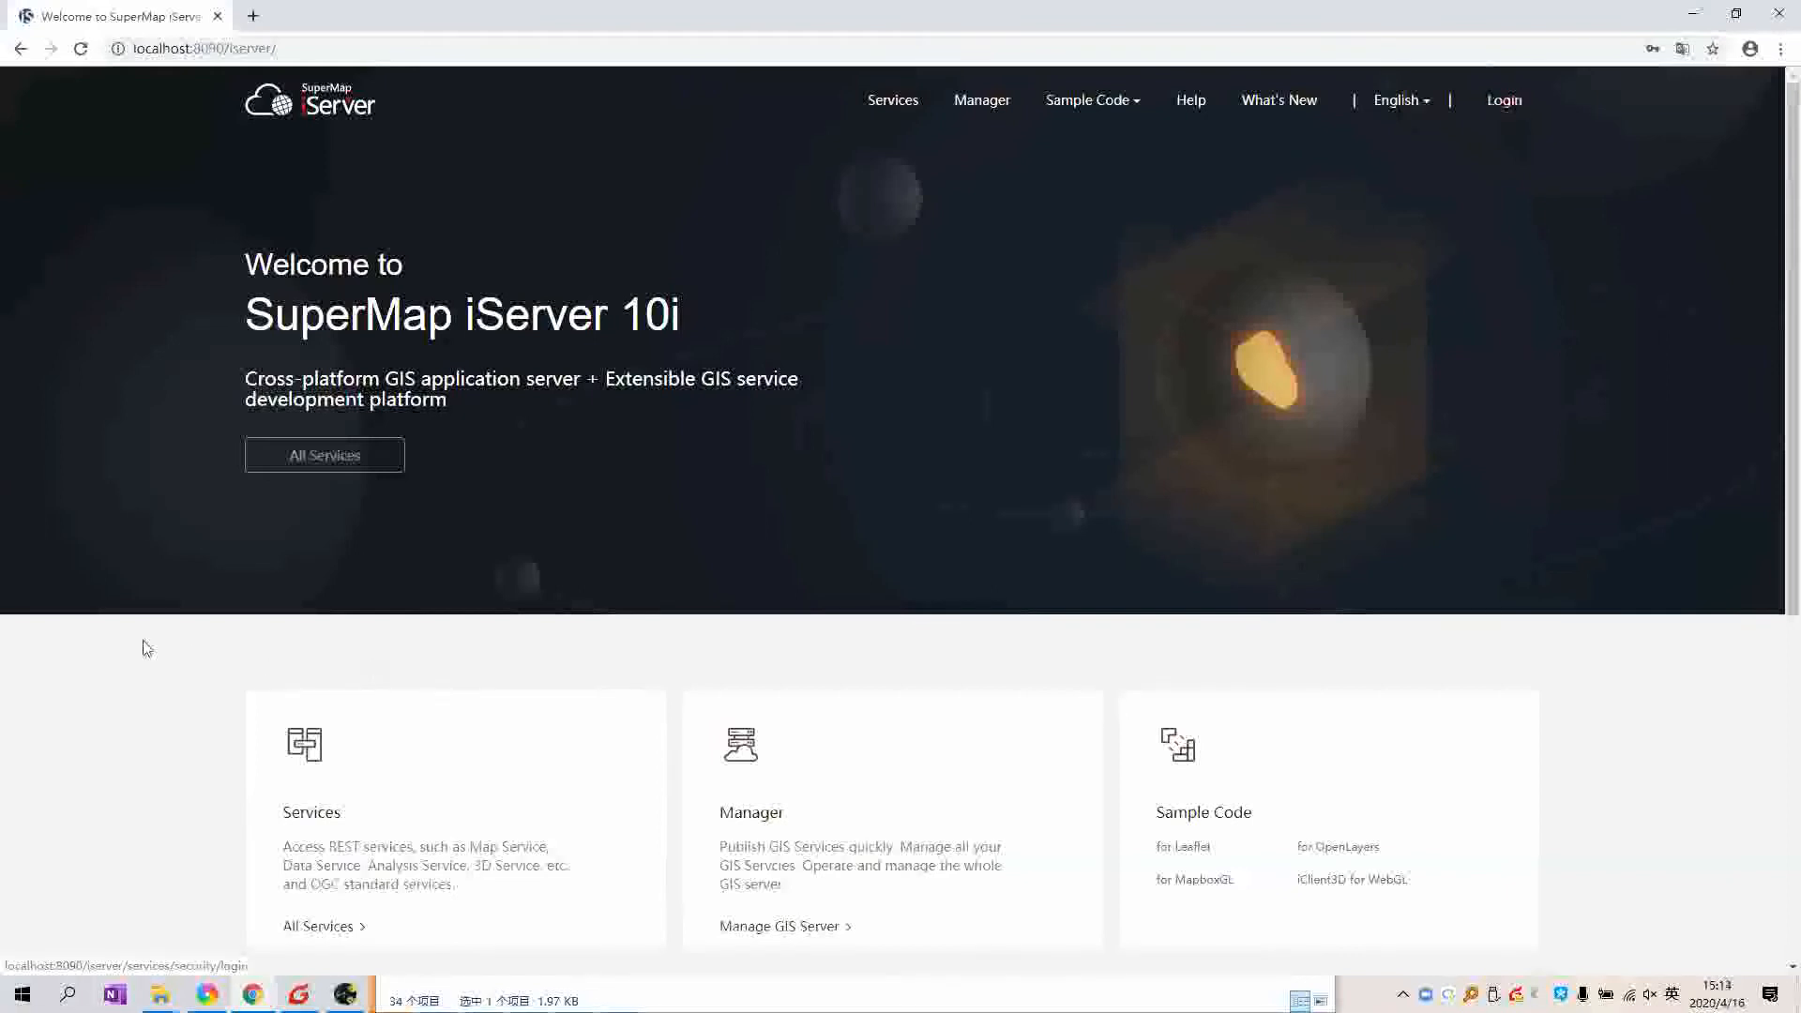
scroll(872, 241, "down", 4)
scroll(863, 283, "down", 2)
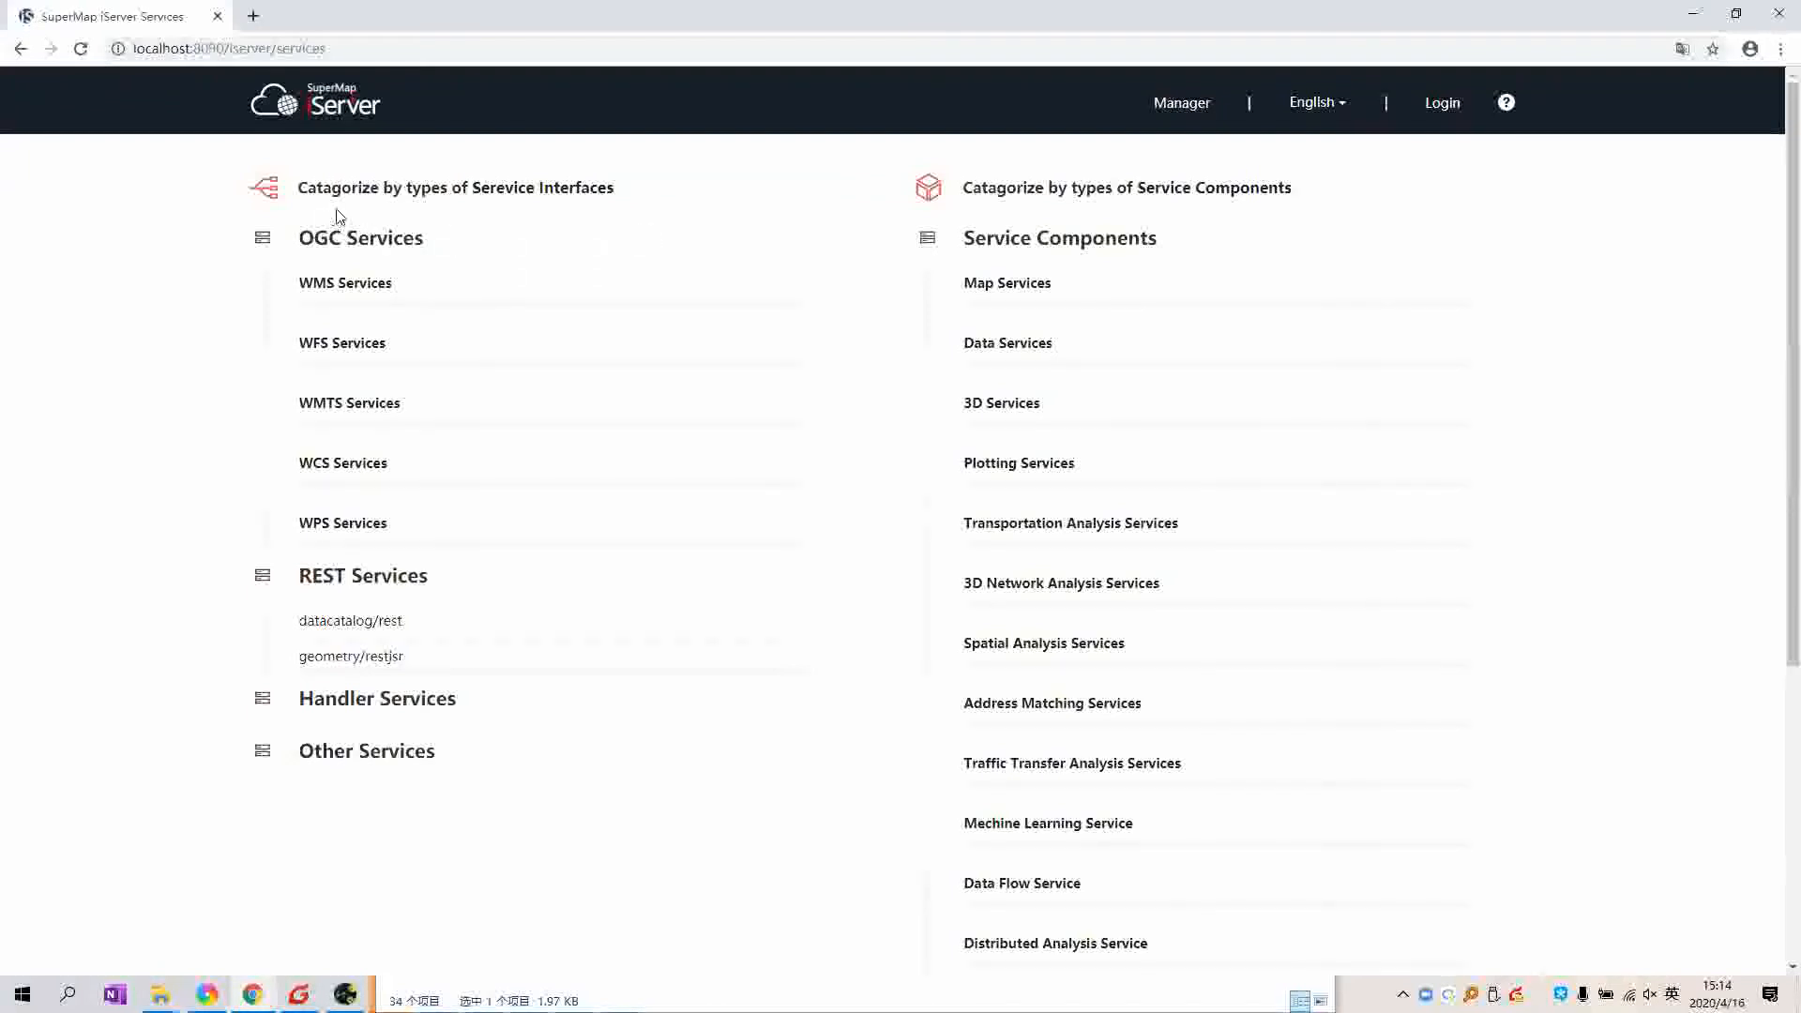
Step: Open help on service interface types, then close it with Ctrl+W to return to Services
double_click(427, 187)
triple_click(554, 192)
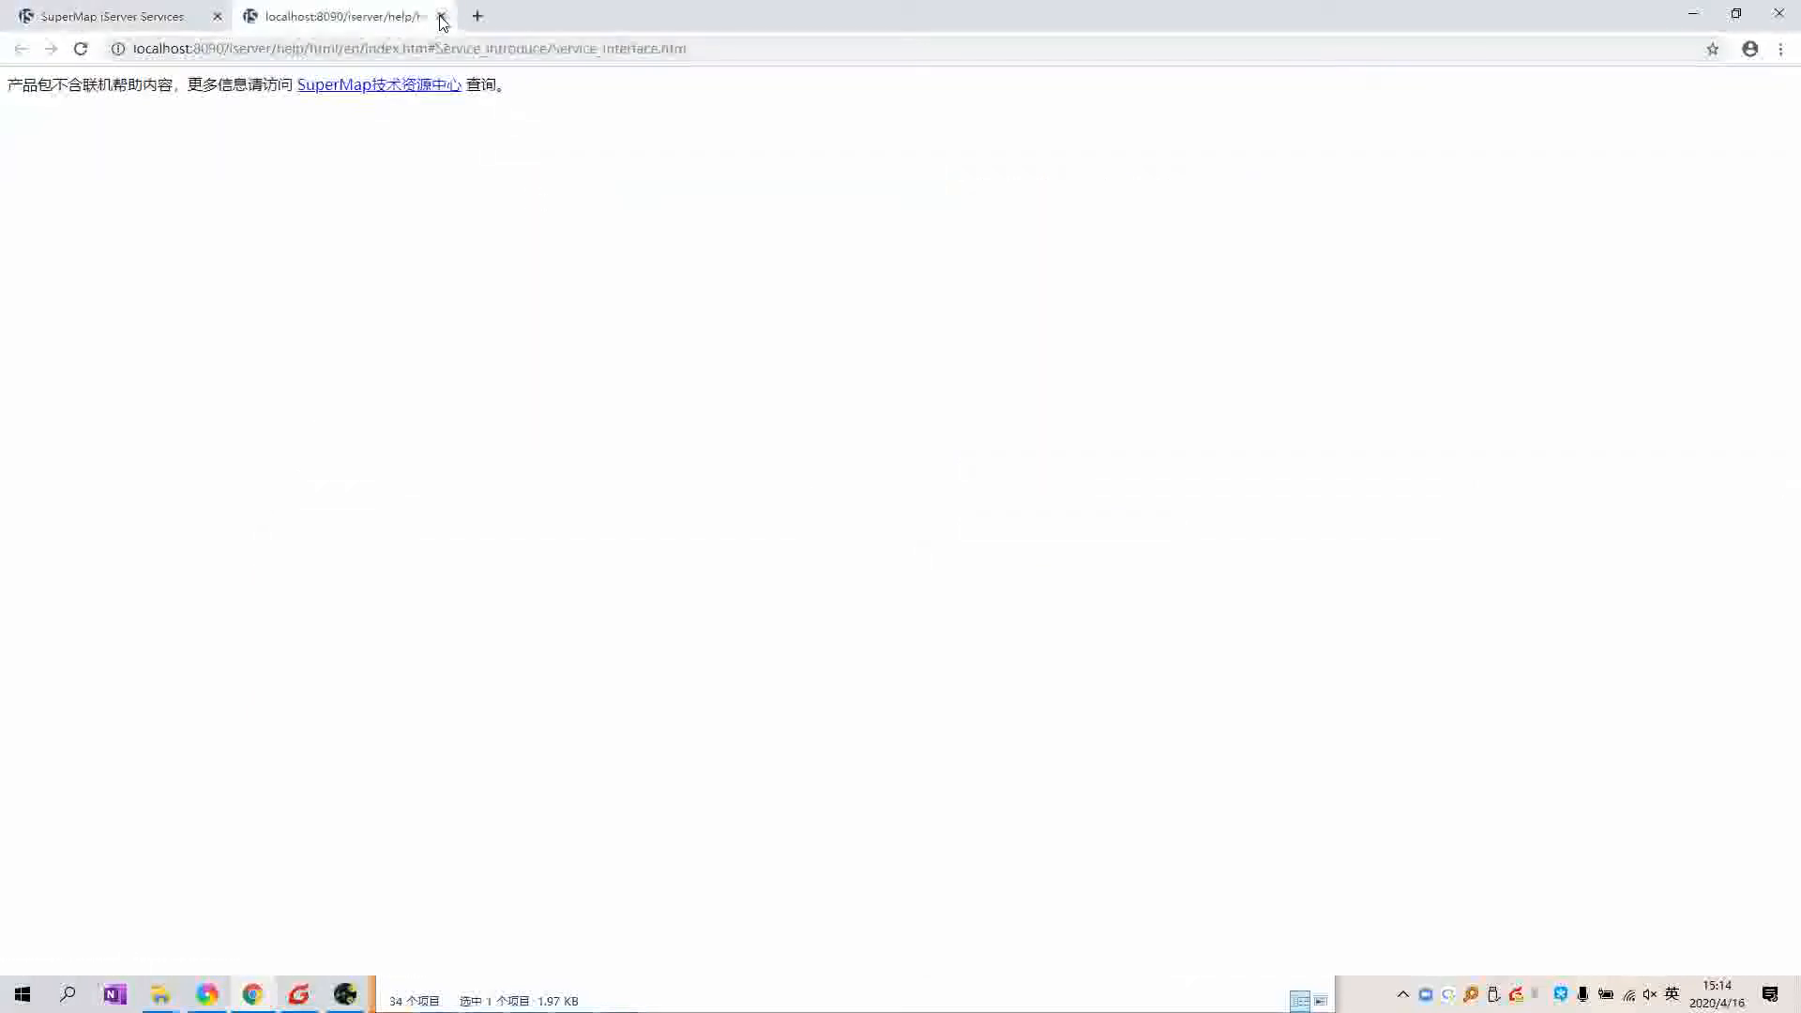
key("ctrl+w")
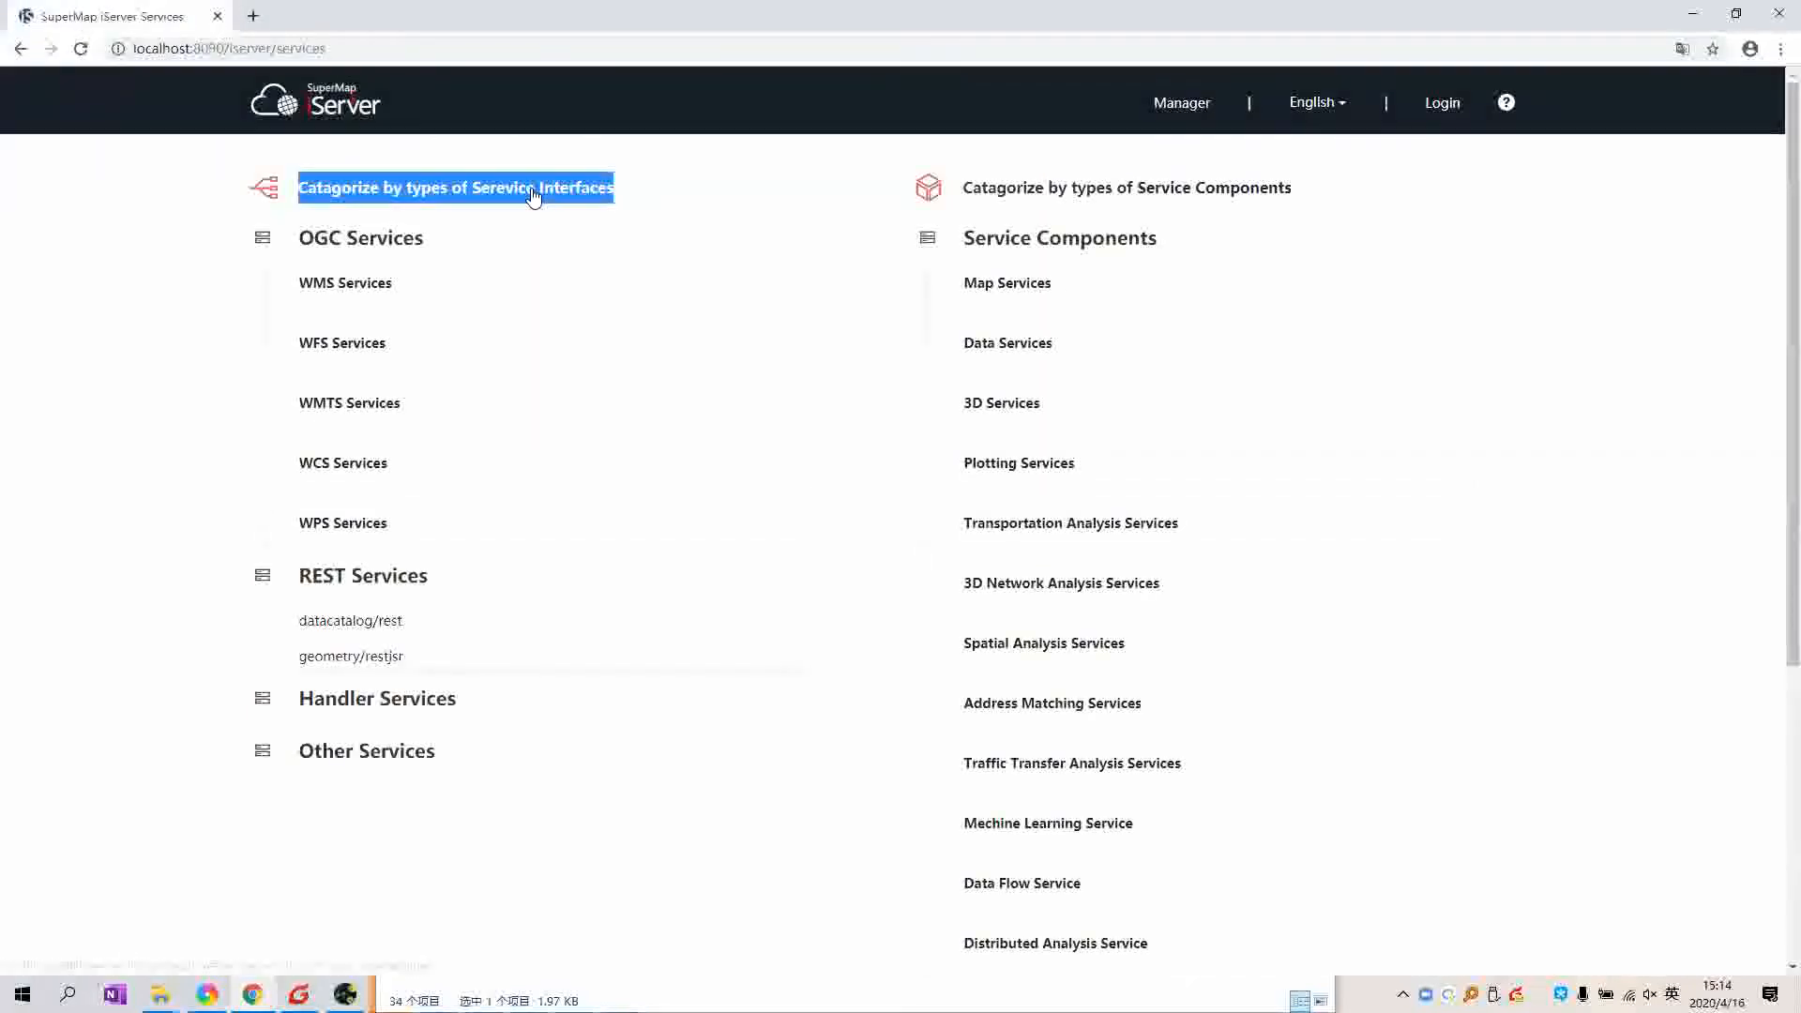
left_click(791, 208)
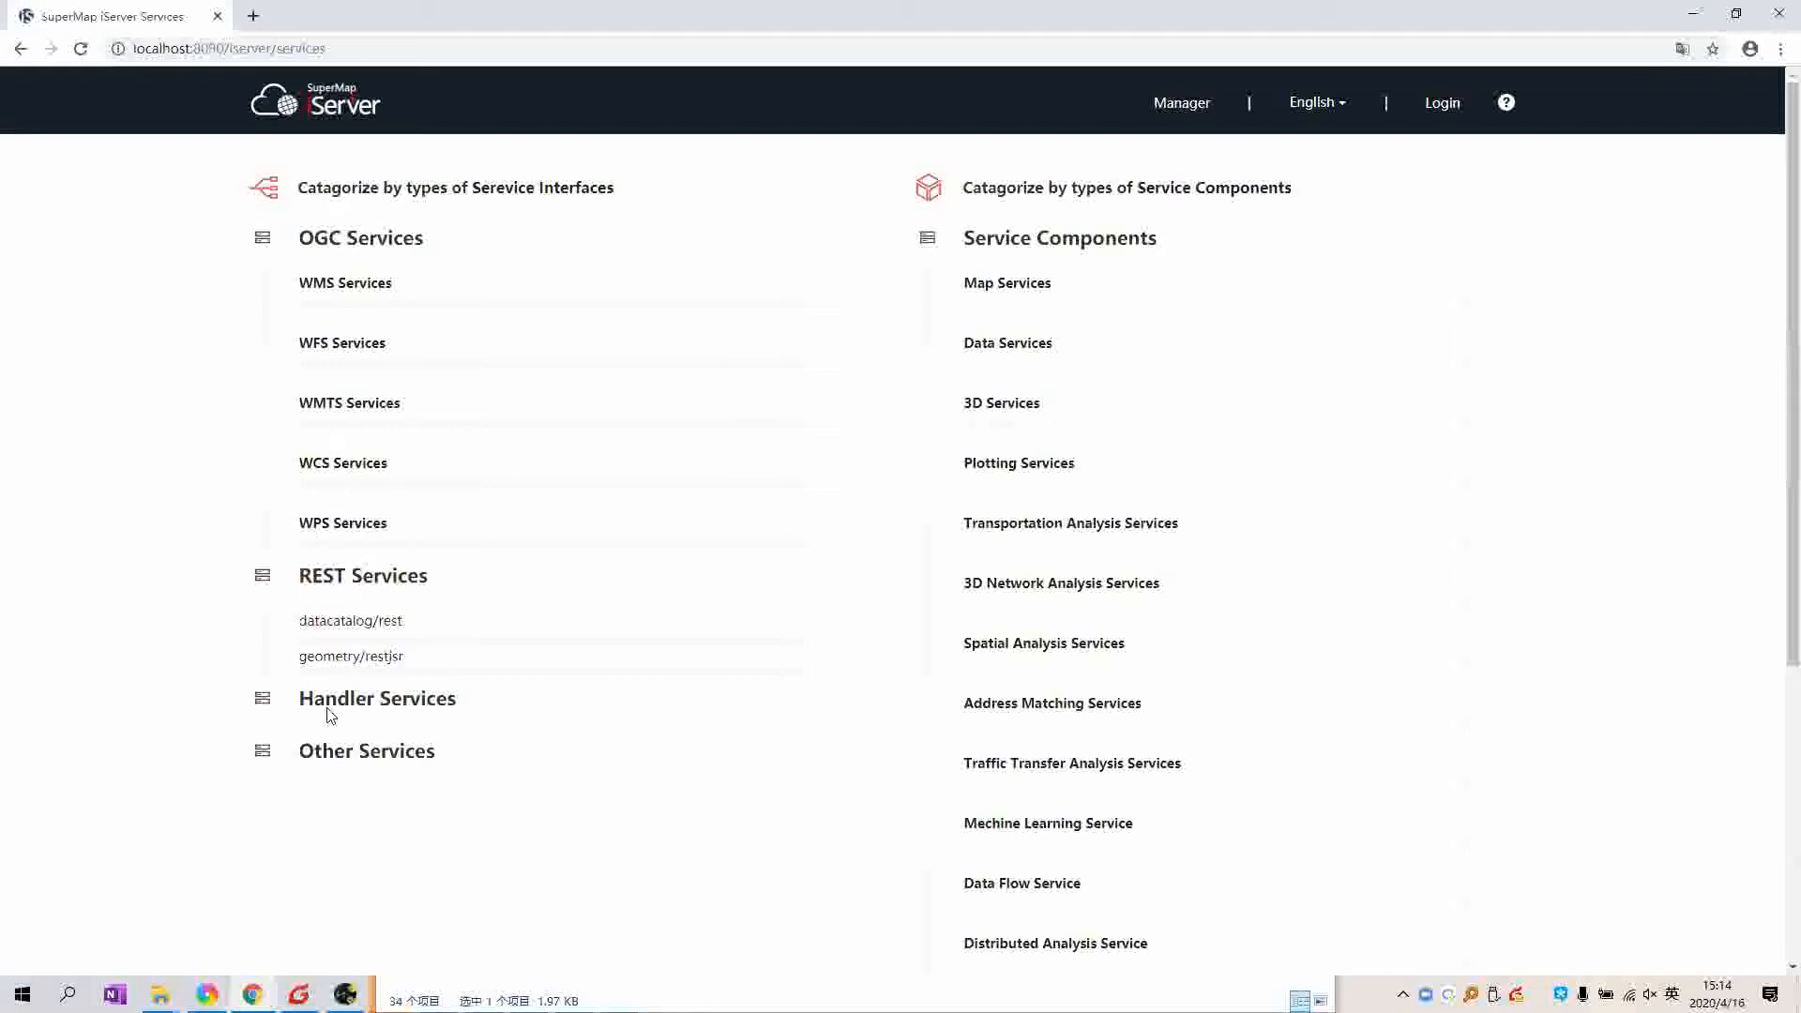
Step: Point out the Handler Services, Other Services and Transportation entries while scrolling the Services list
left_click_drag(301, 708, 420, 709)
left_click_drag(300, 750, 354, 749)
left_click(926, 600)
double_click(1013, 523)
left_click(1149, 518)
scroll(969, 725, "down", 1)
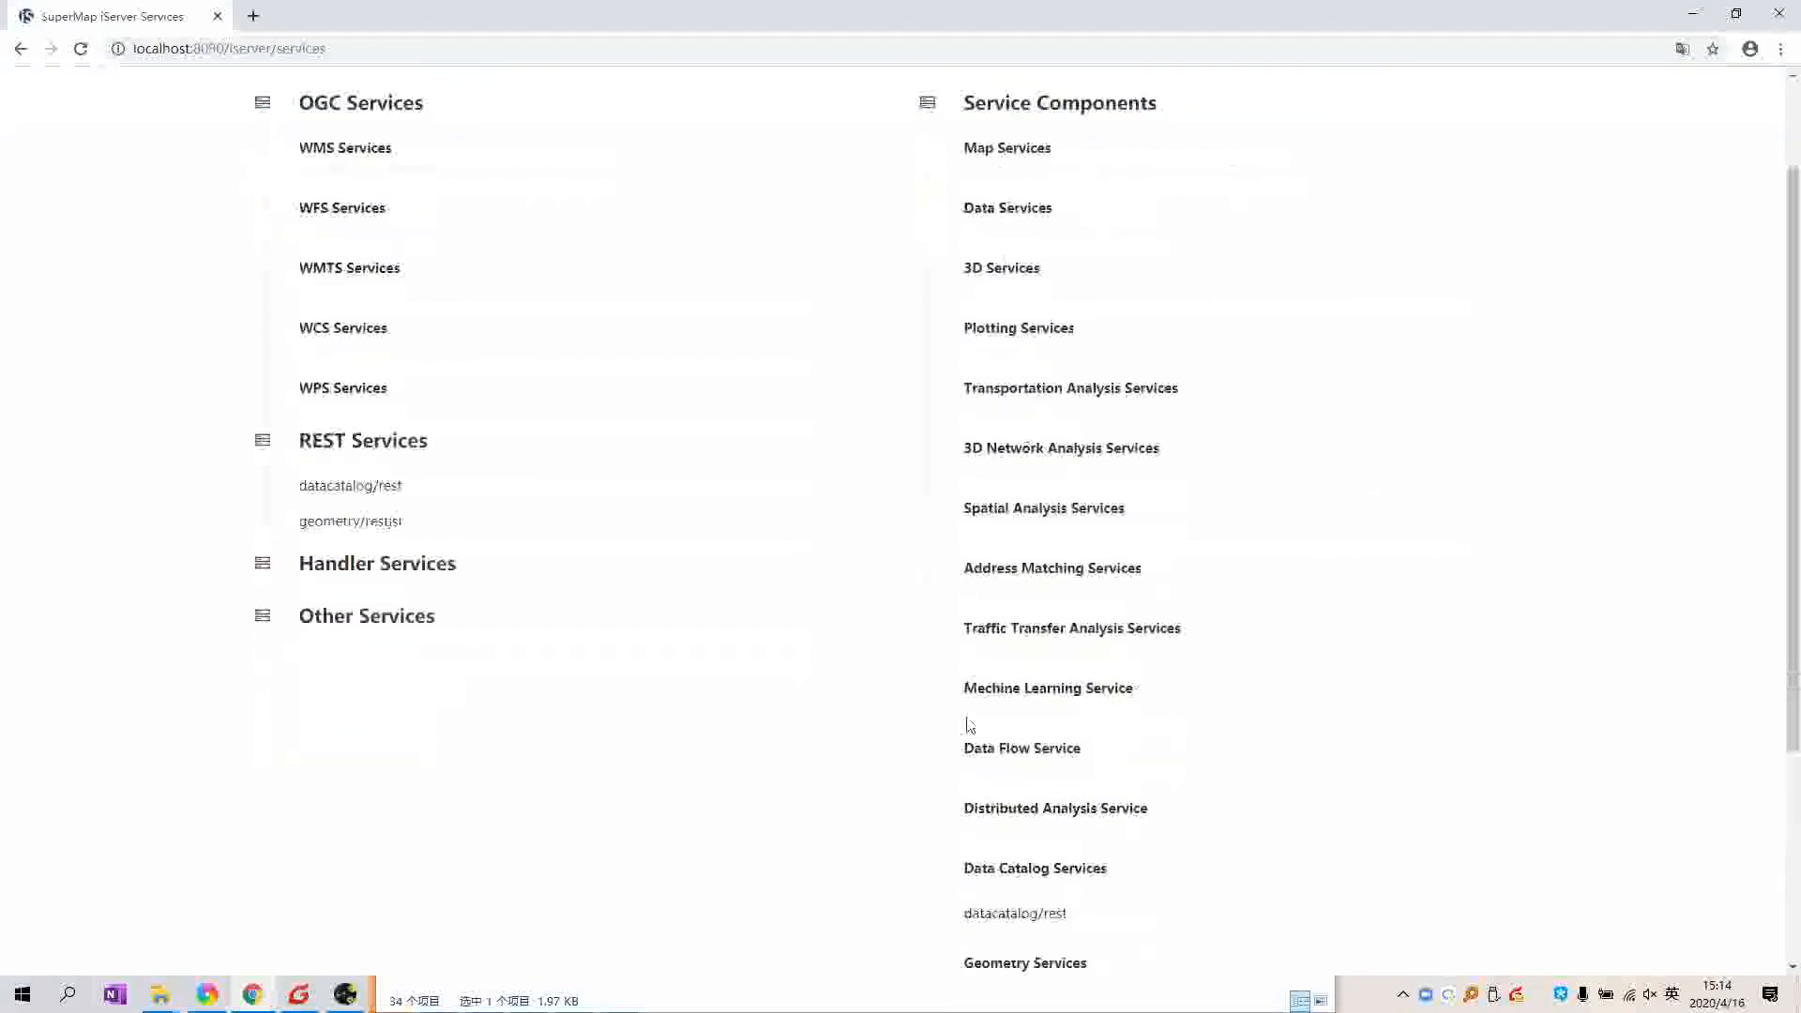
scroll(966, 506, "up", 1)
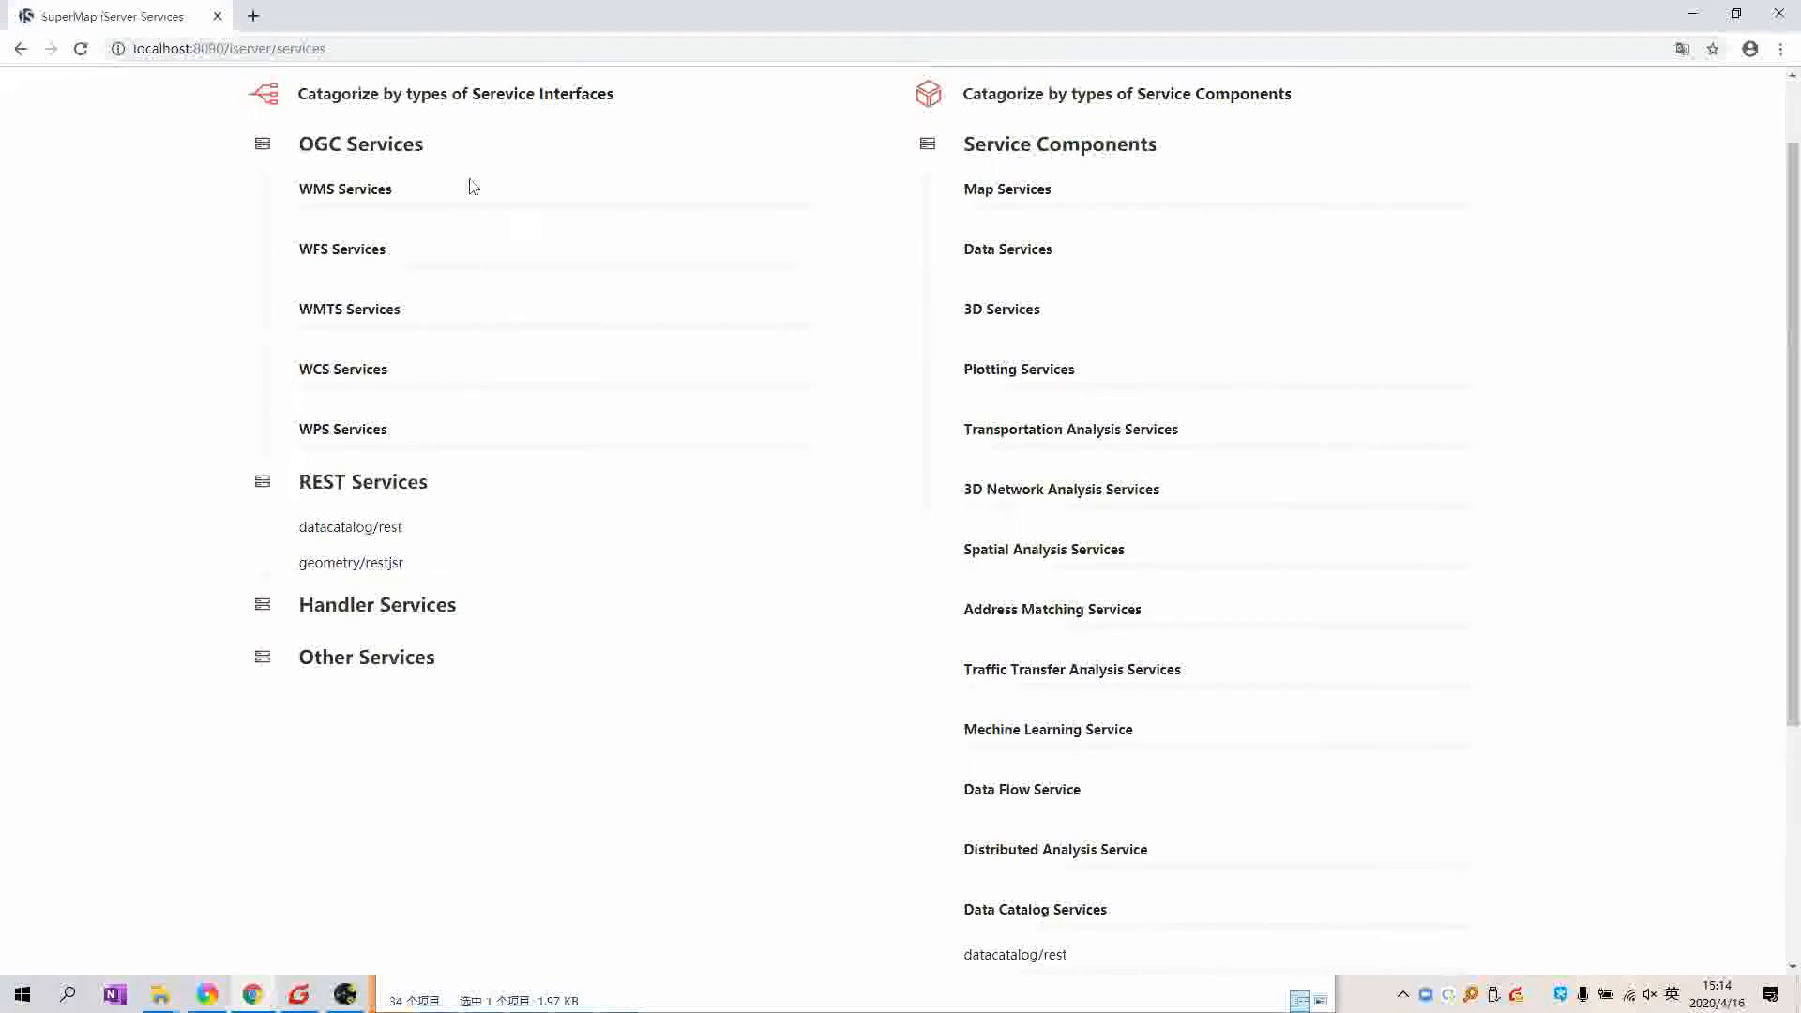
Step: Load support.supermap.com.cn:8090 in a new tab and open its Services directory
left_click(253, 16)
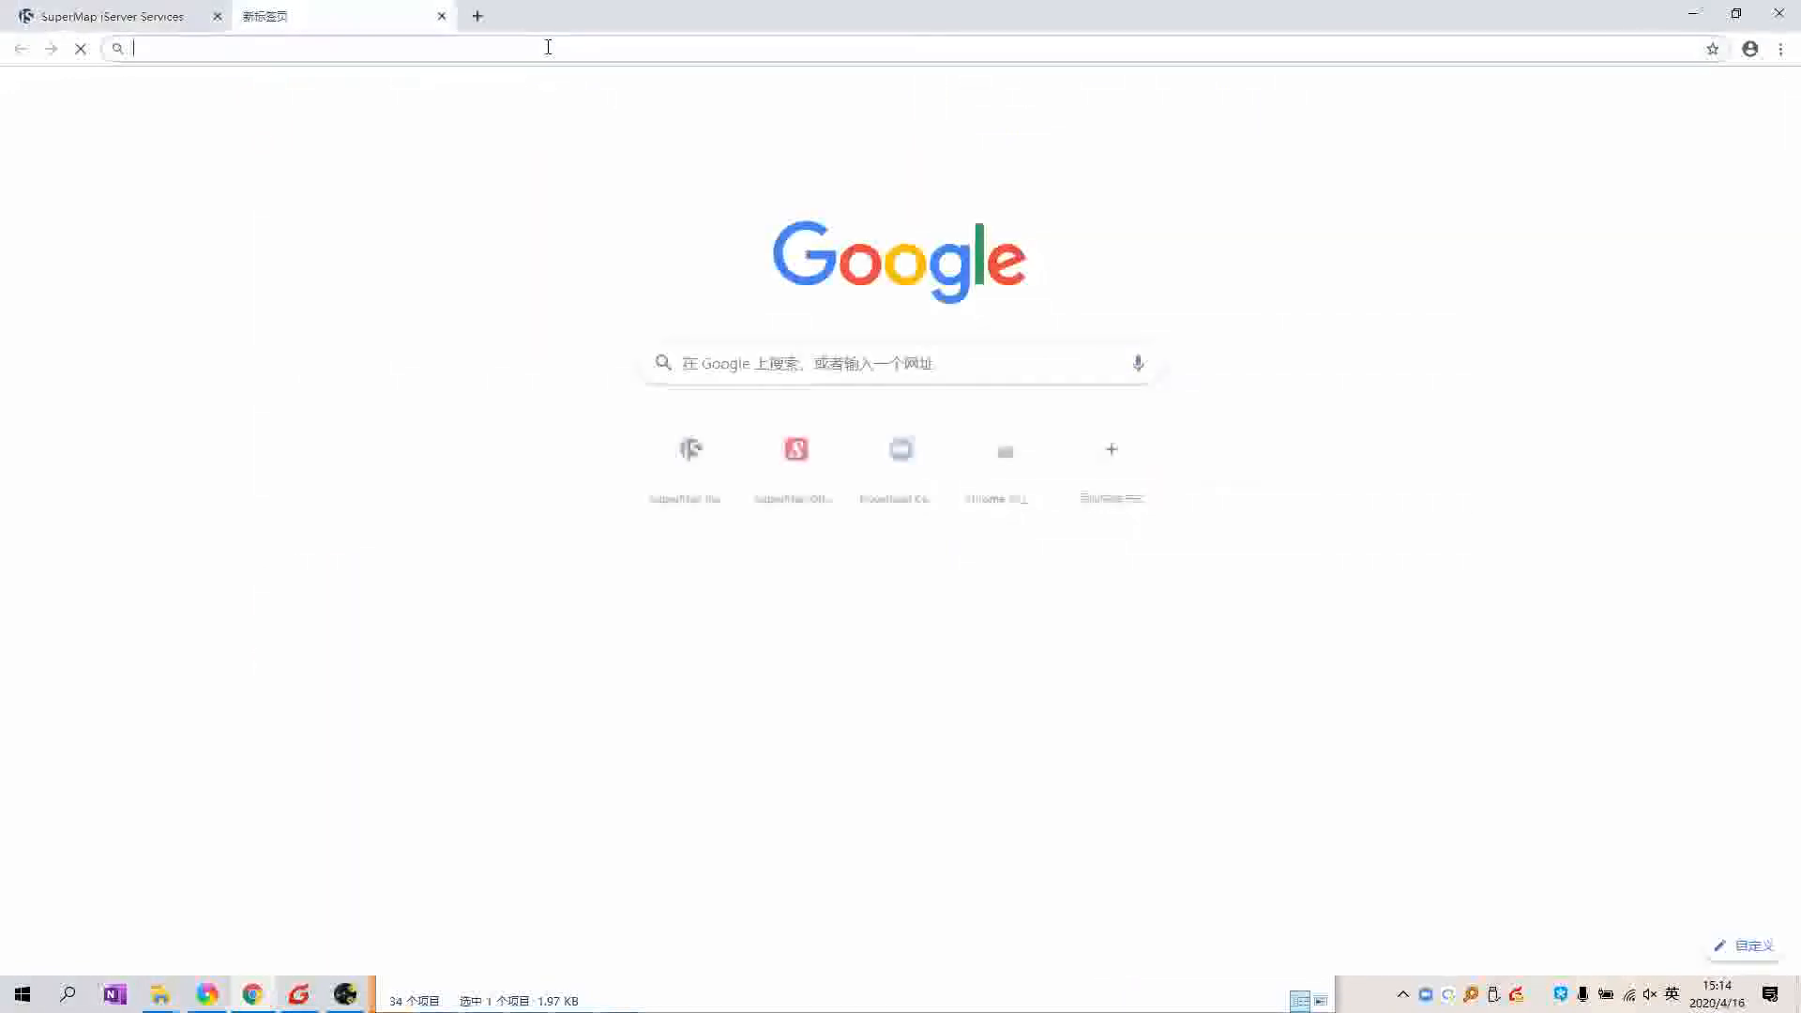
type("supp")
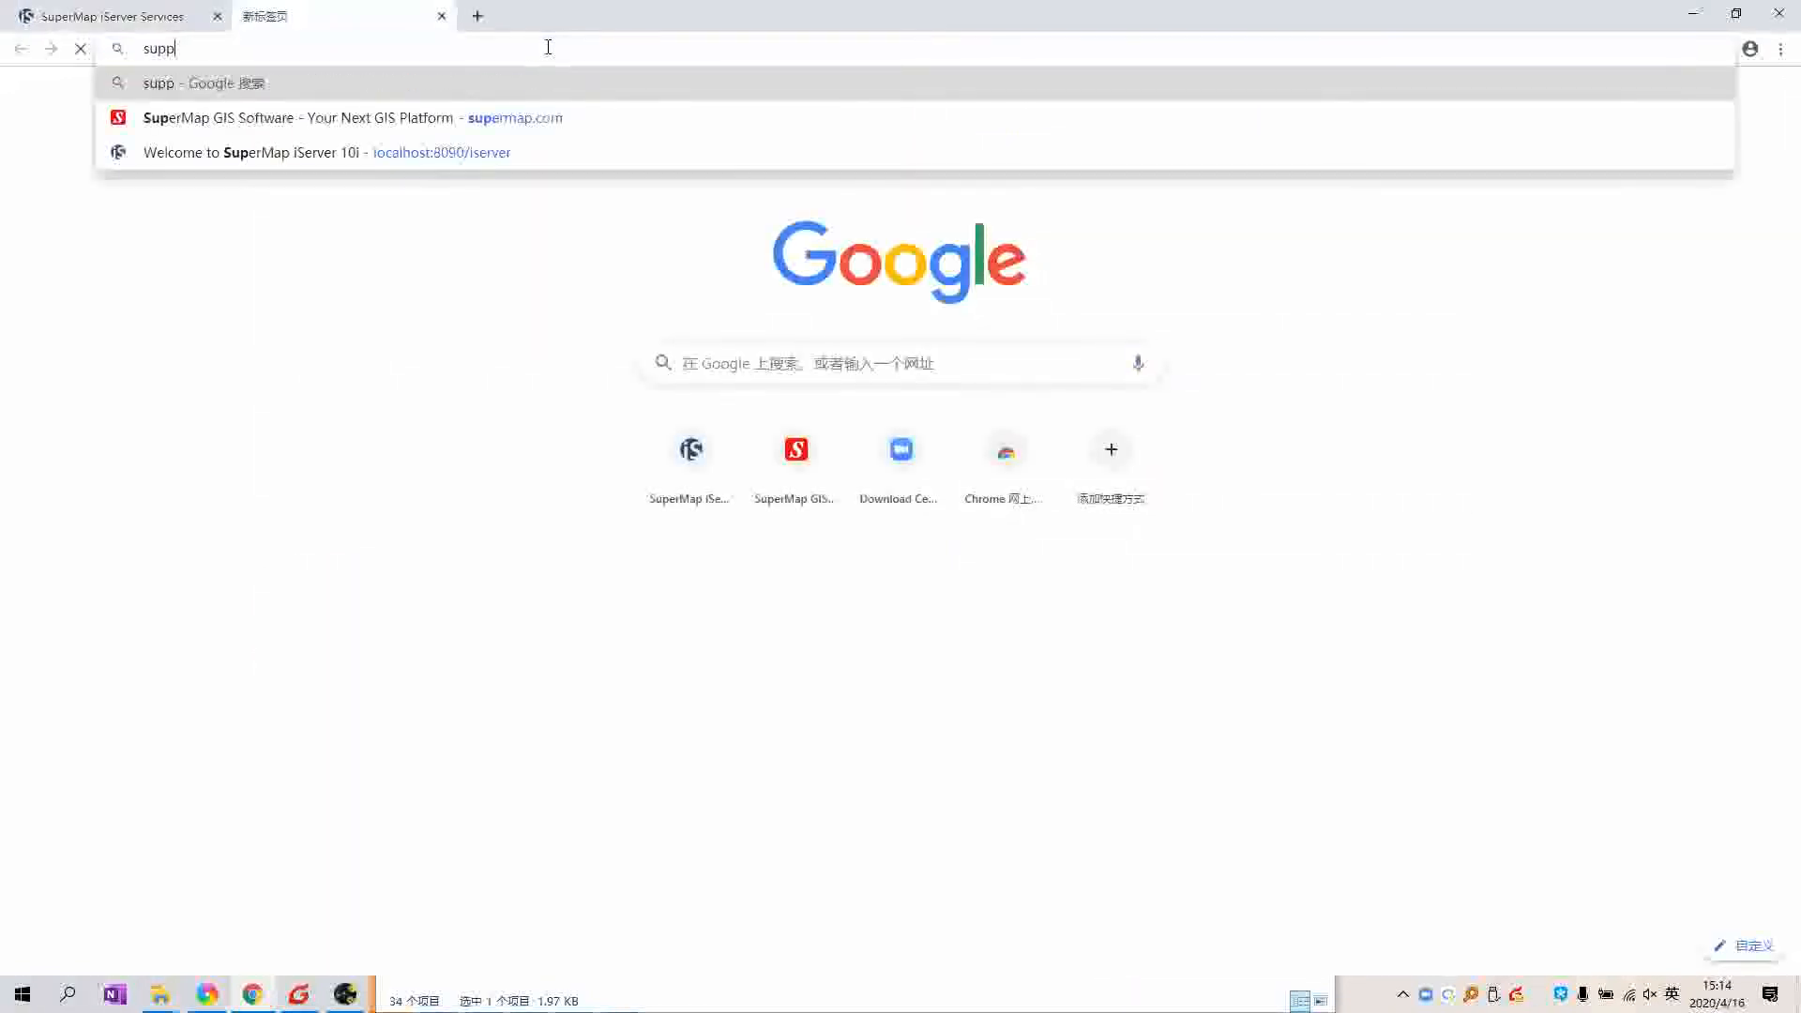
type("ort.supermap.com.cn:8090")
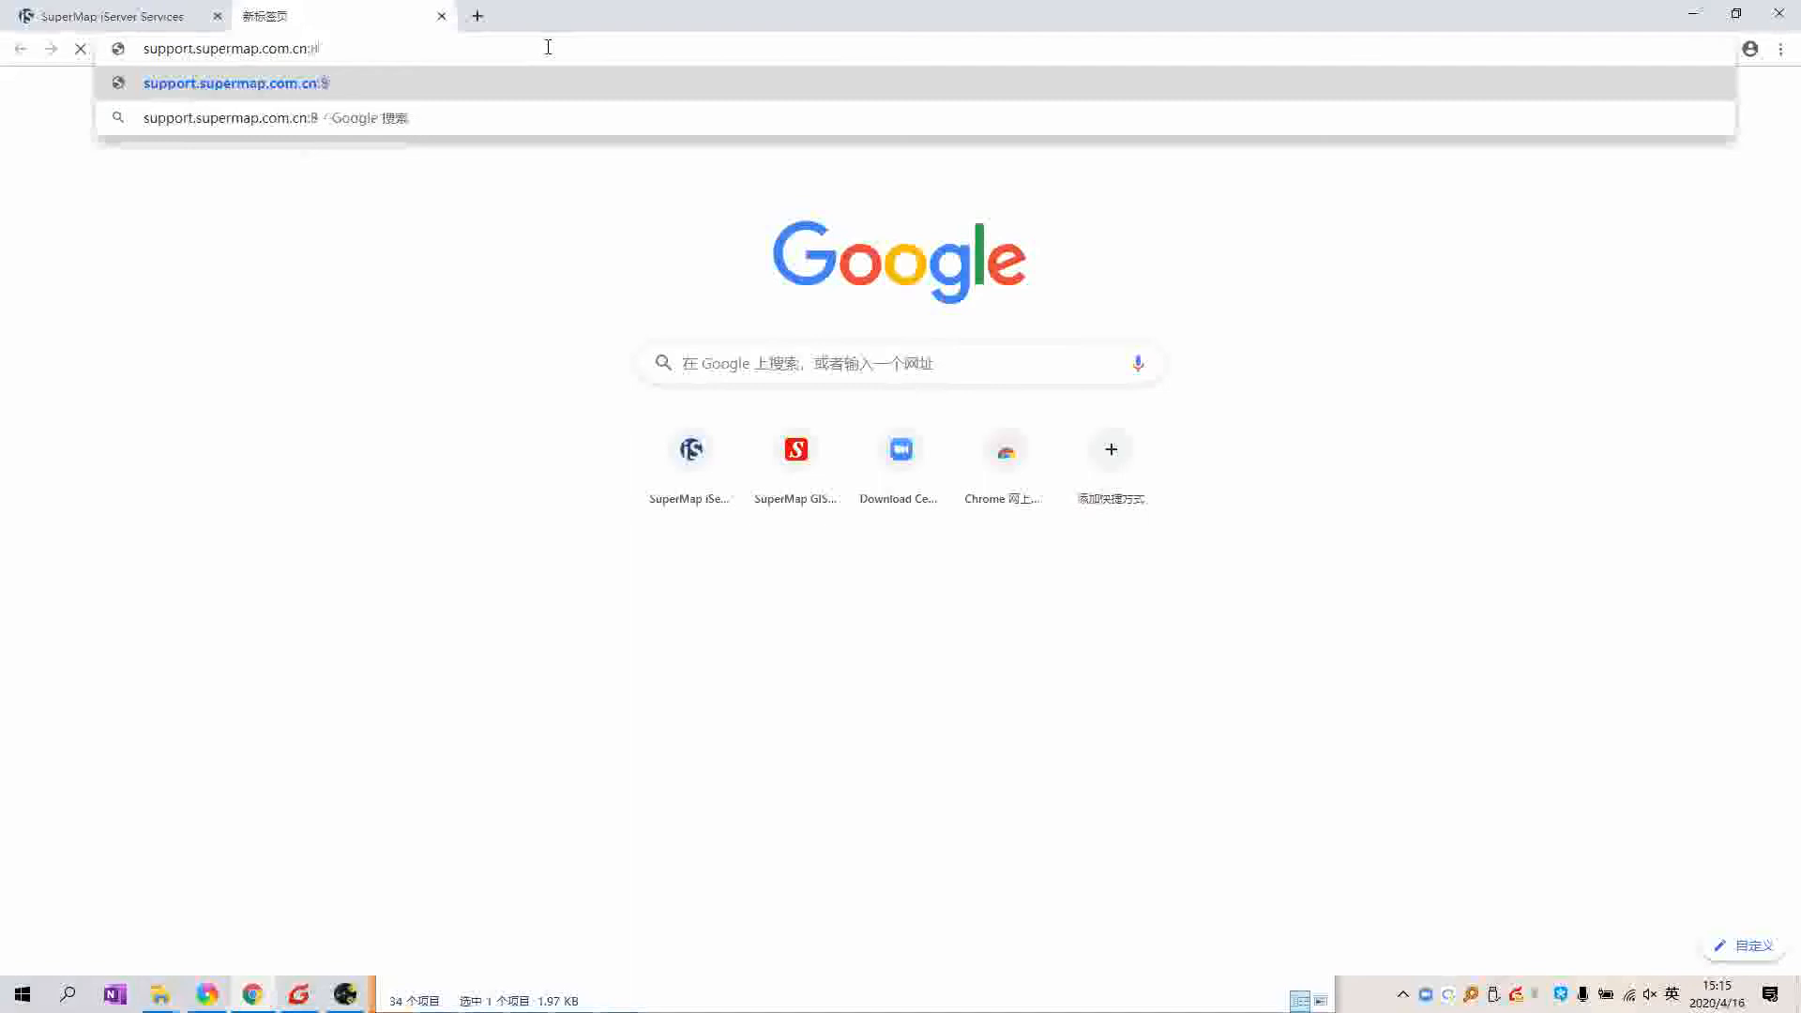
key("Return")
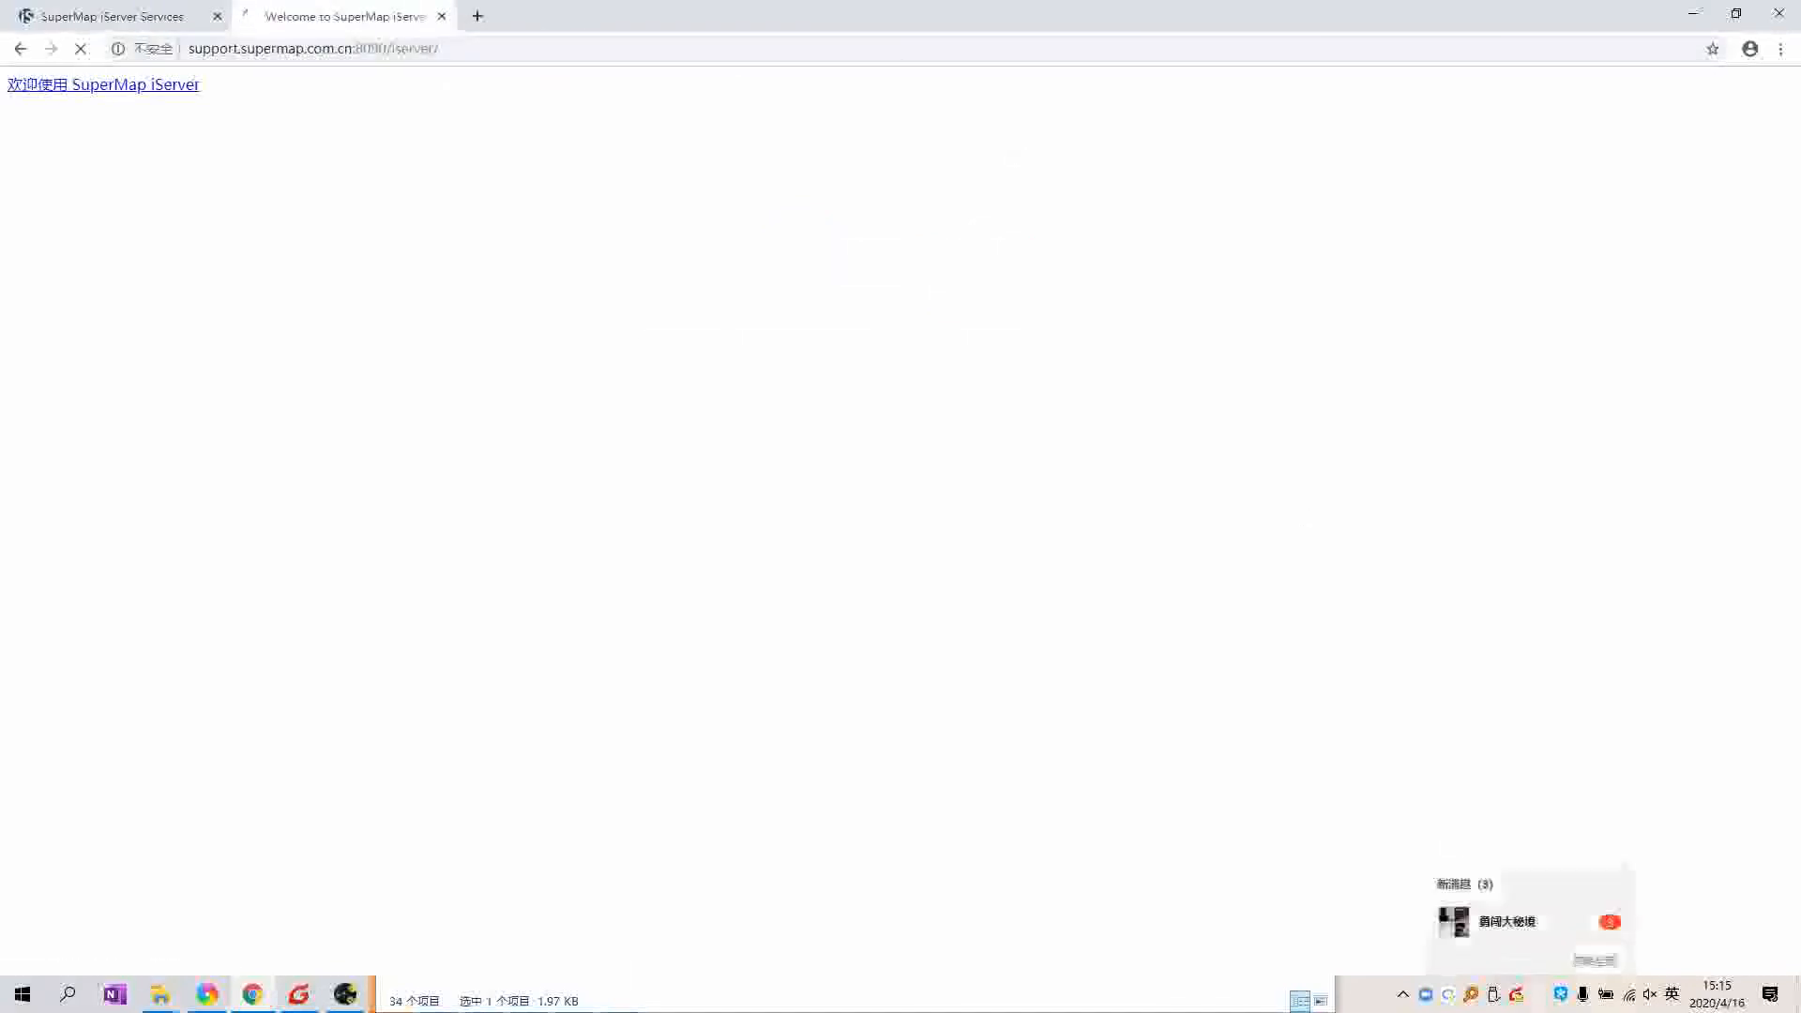
left_click(1593, 961)
left_click(186, 467)
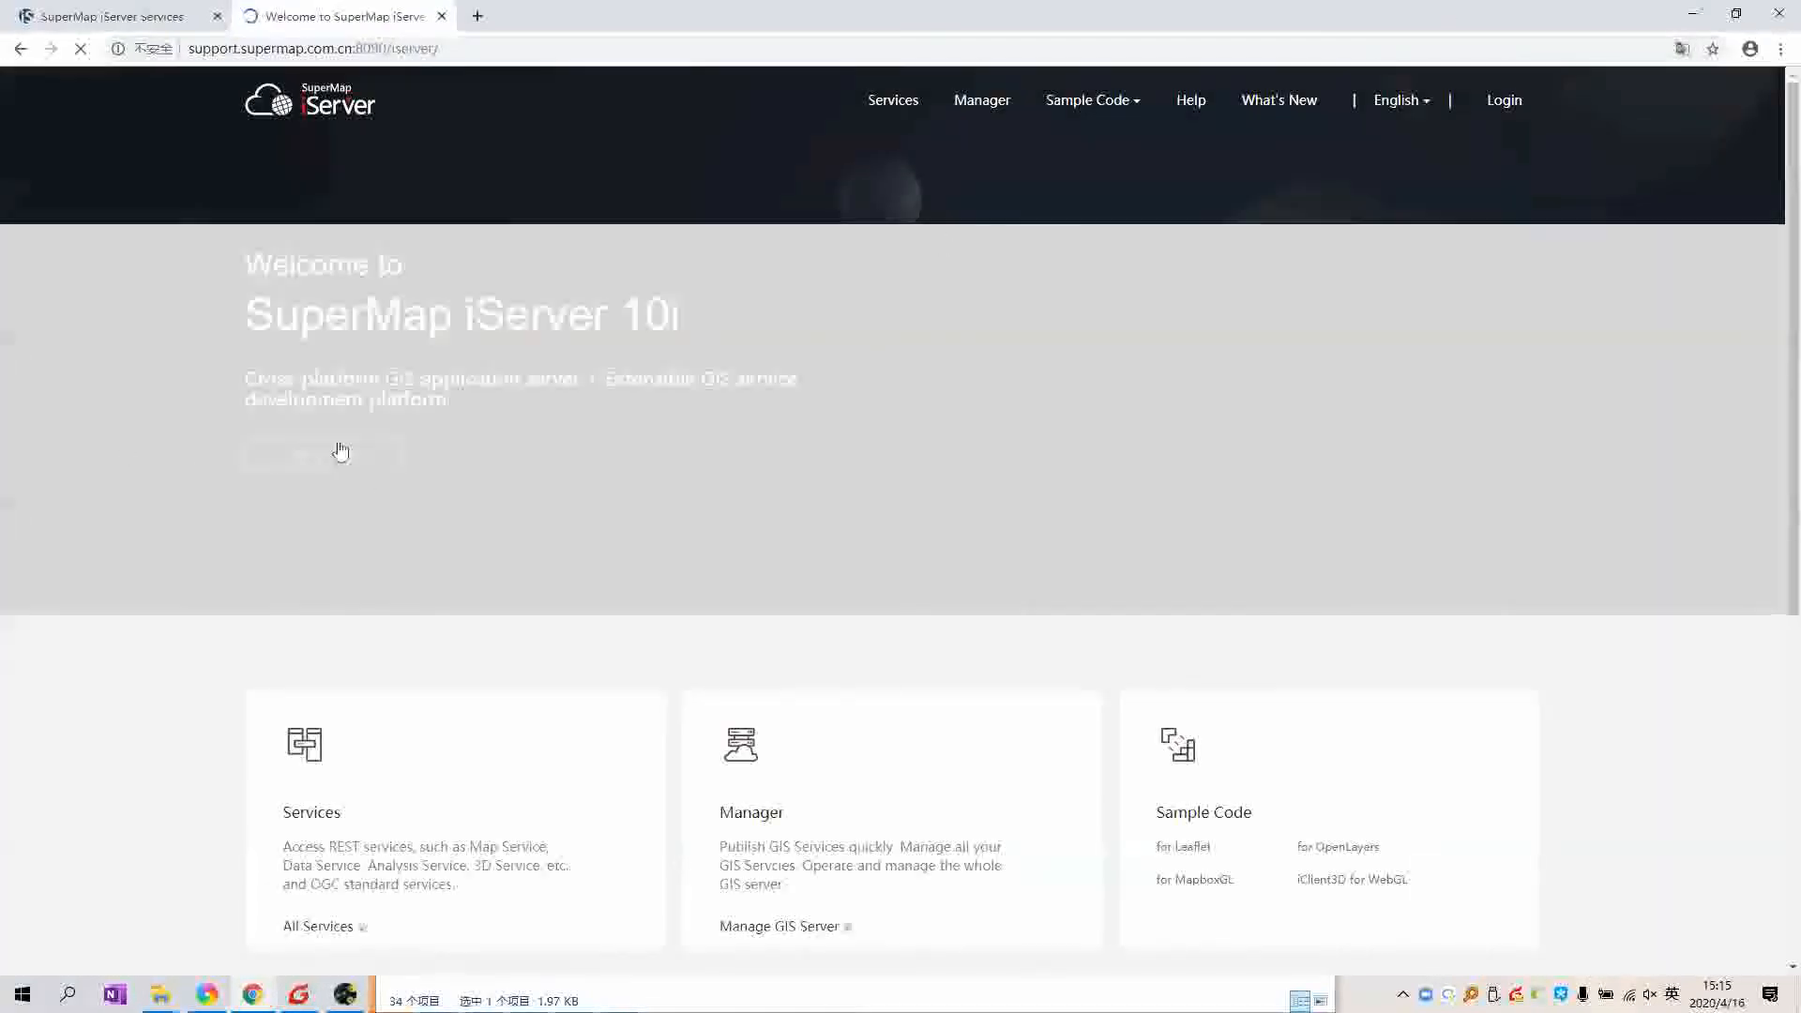
left_click(898, 104)
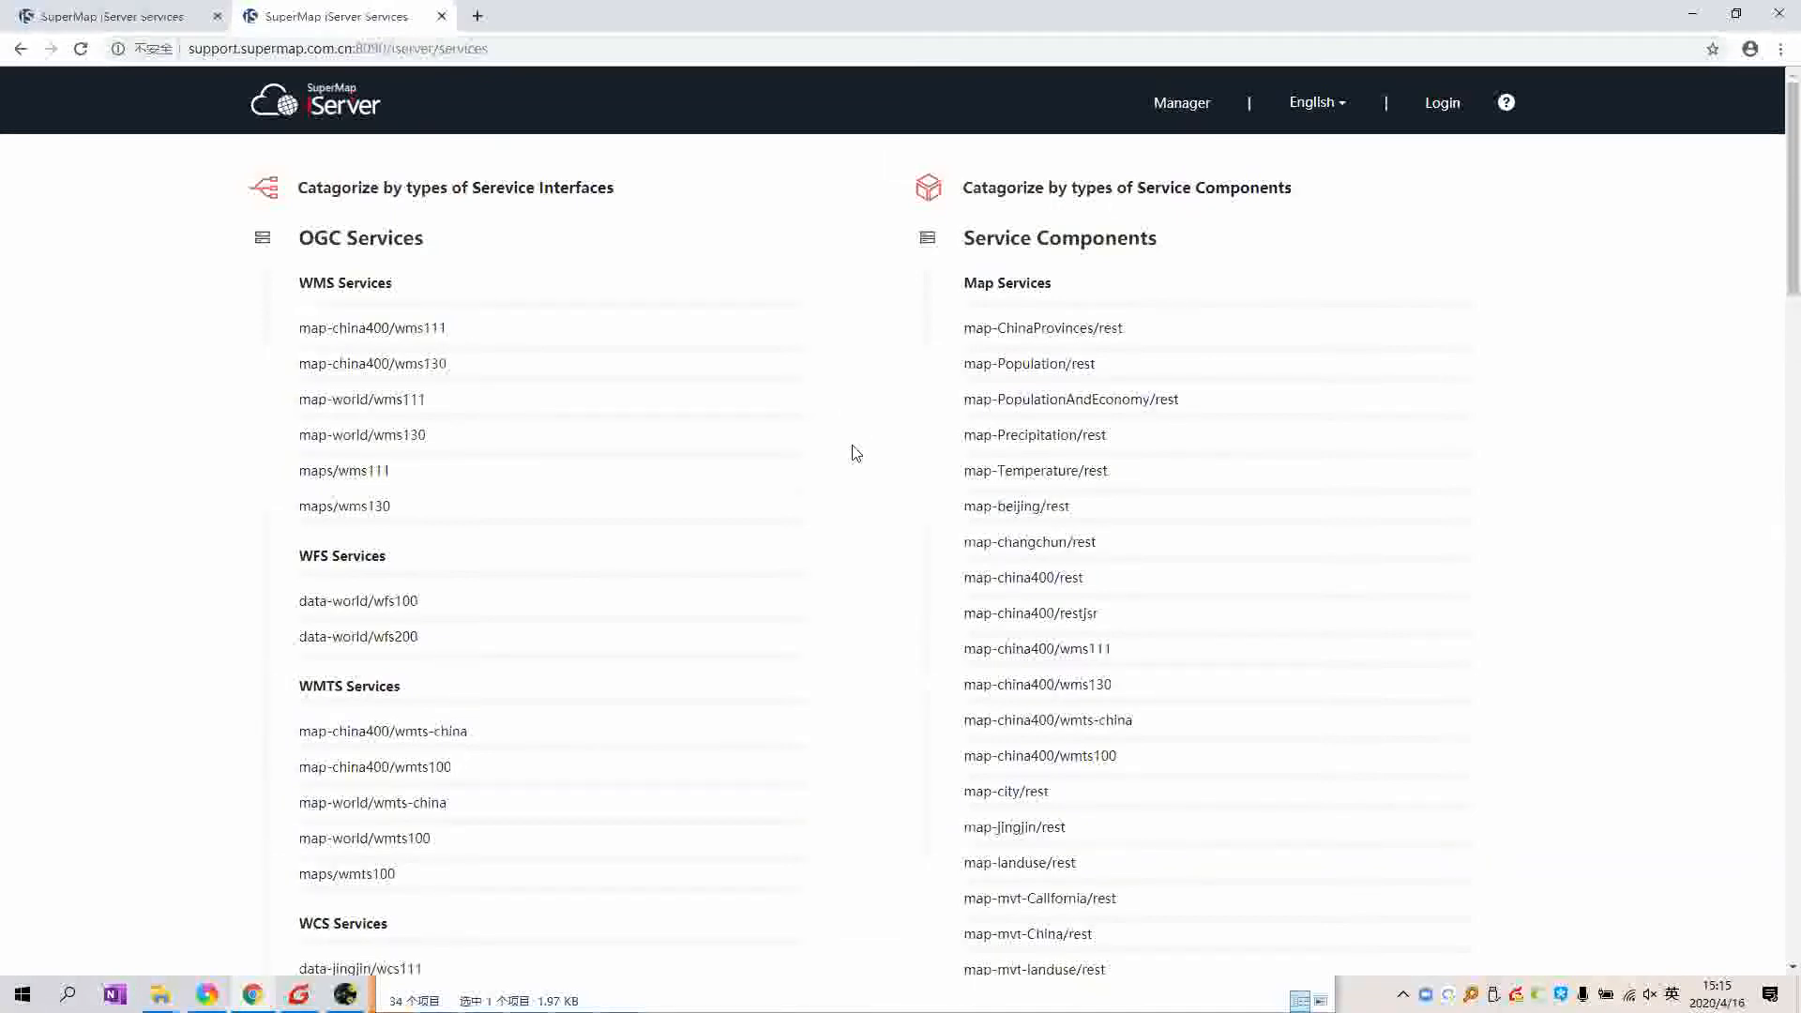
Step: Browse the demo server's Map, Plotting, Transportation and 3D Network Analysis service sections
scroll(1088, 376, "down", 1)
scroll(1107, 386, "up", 1)
triple_click(1051, 280)
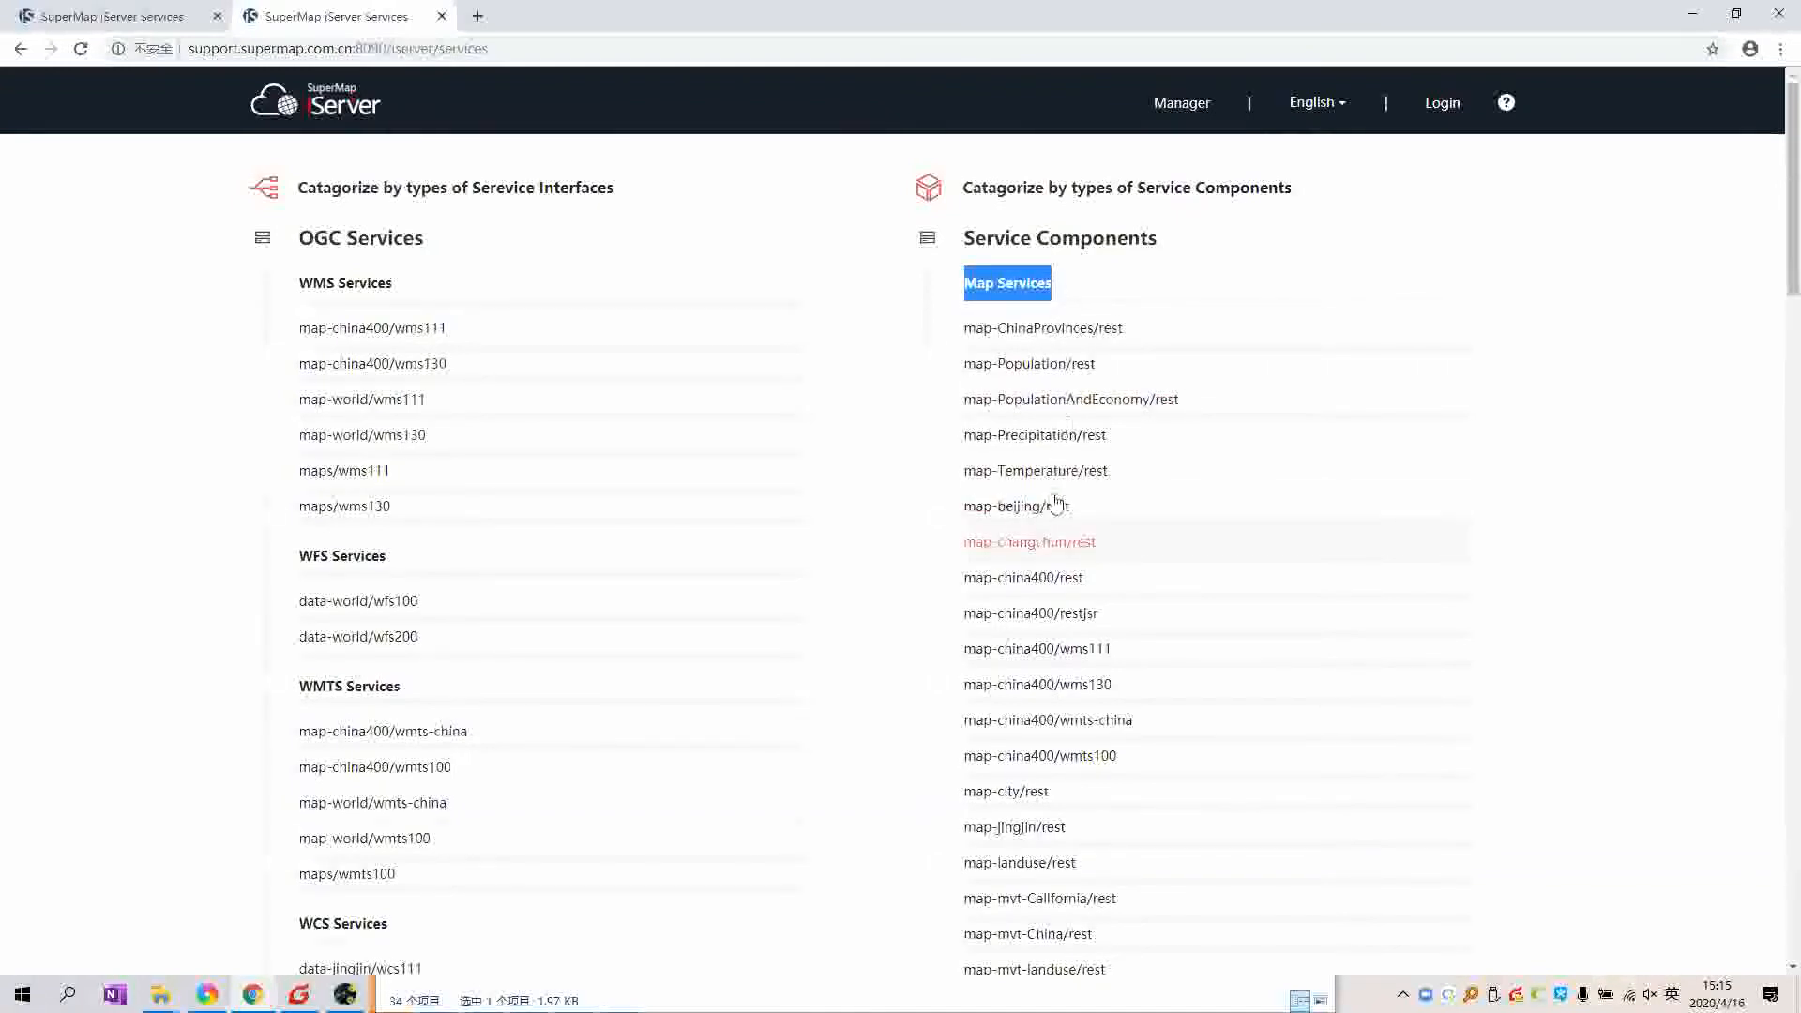
left_click(1186, 659)
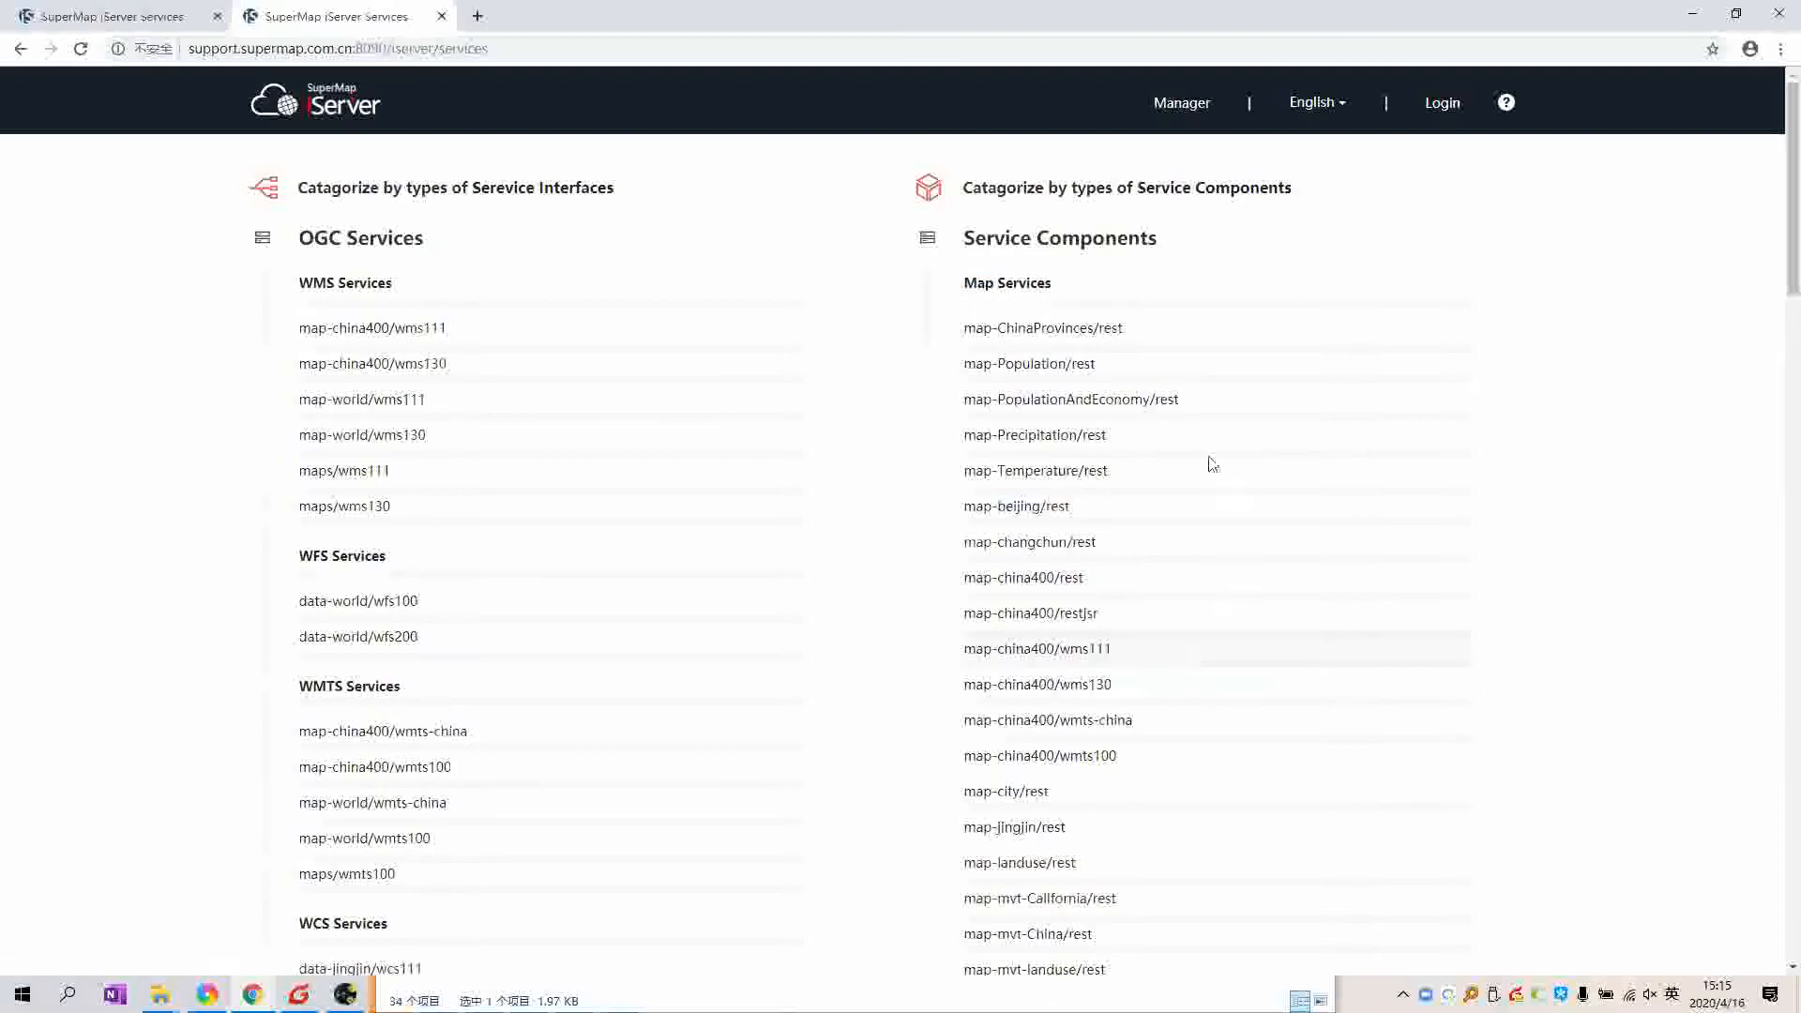
scroll(1217, 726, "down", 1)
scroll(975, 324, "down", 3)
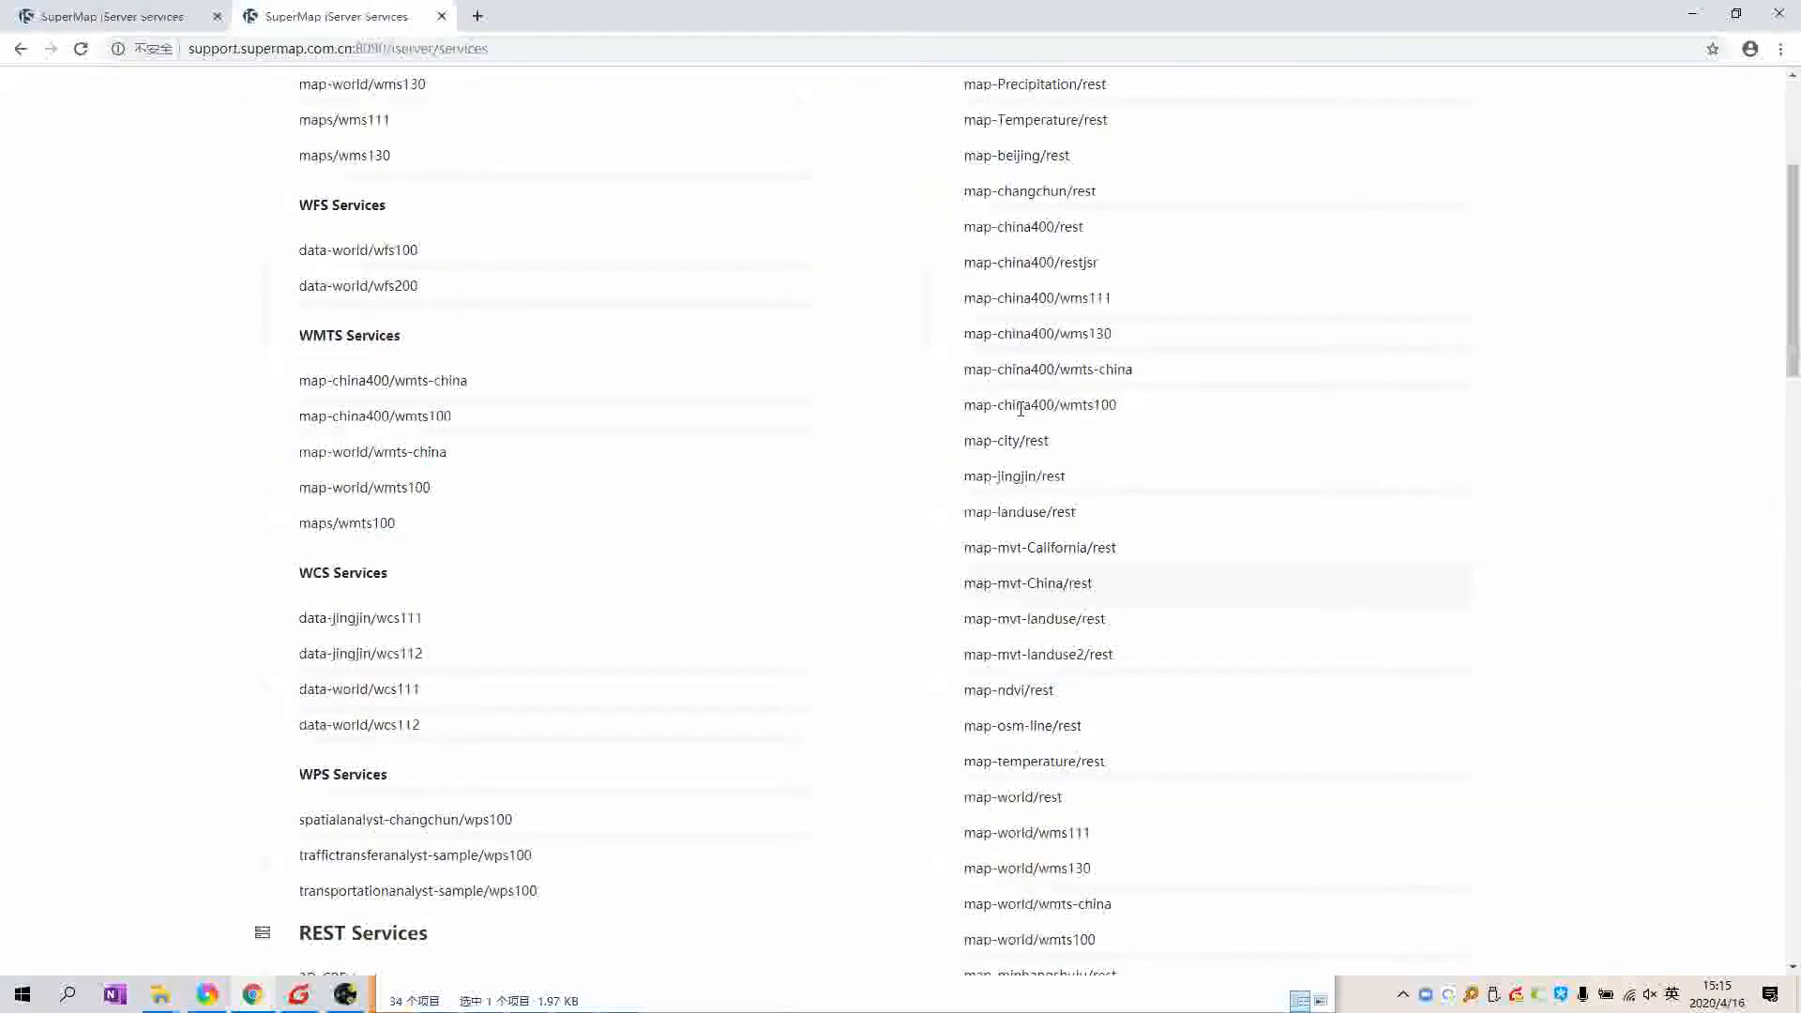
scroll(1019, 403, "down", 9)
left_click_drag(965, 335, 1052, 338)
scroll(1042, 385, "down", 7)
left_click_drag(972, 380, 1039, 384)
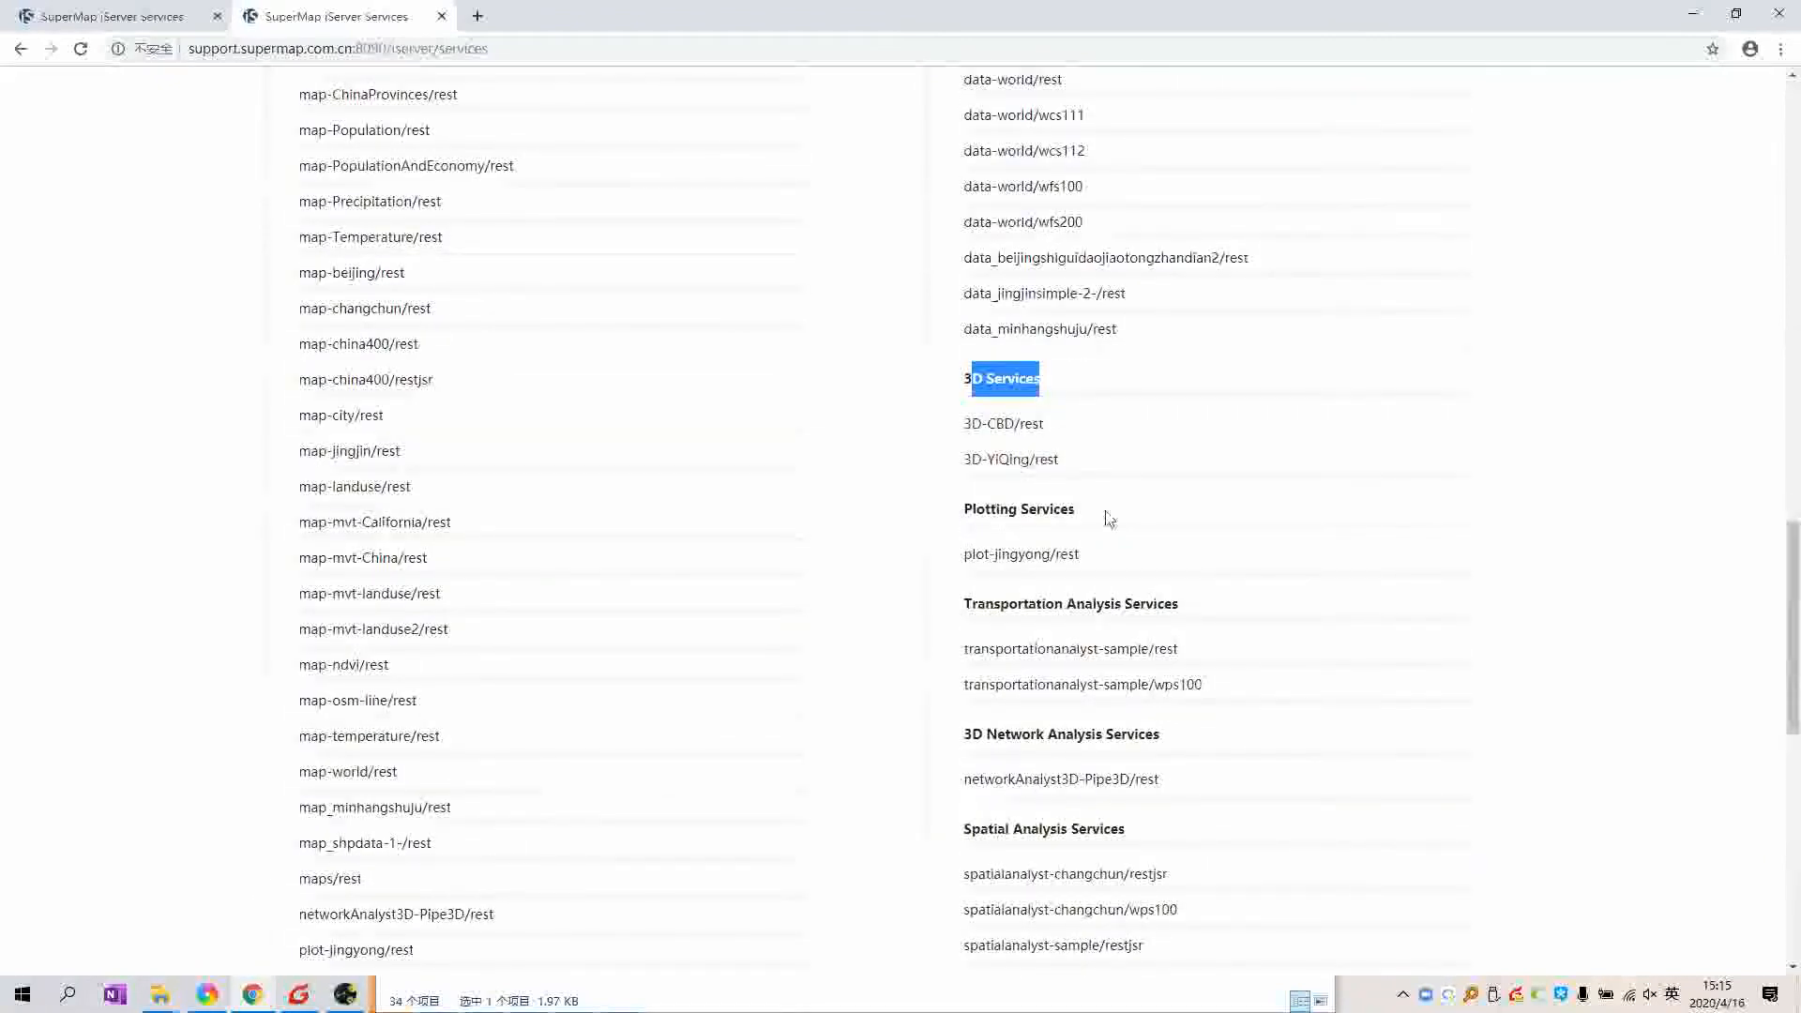
left_click_drag(965, 509, 1105, 514)
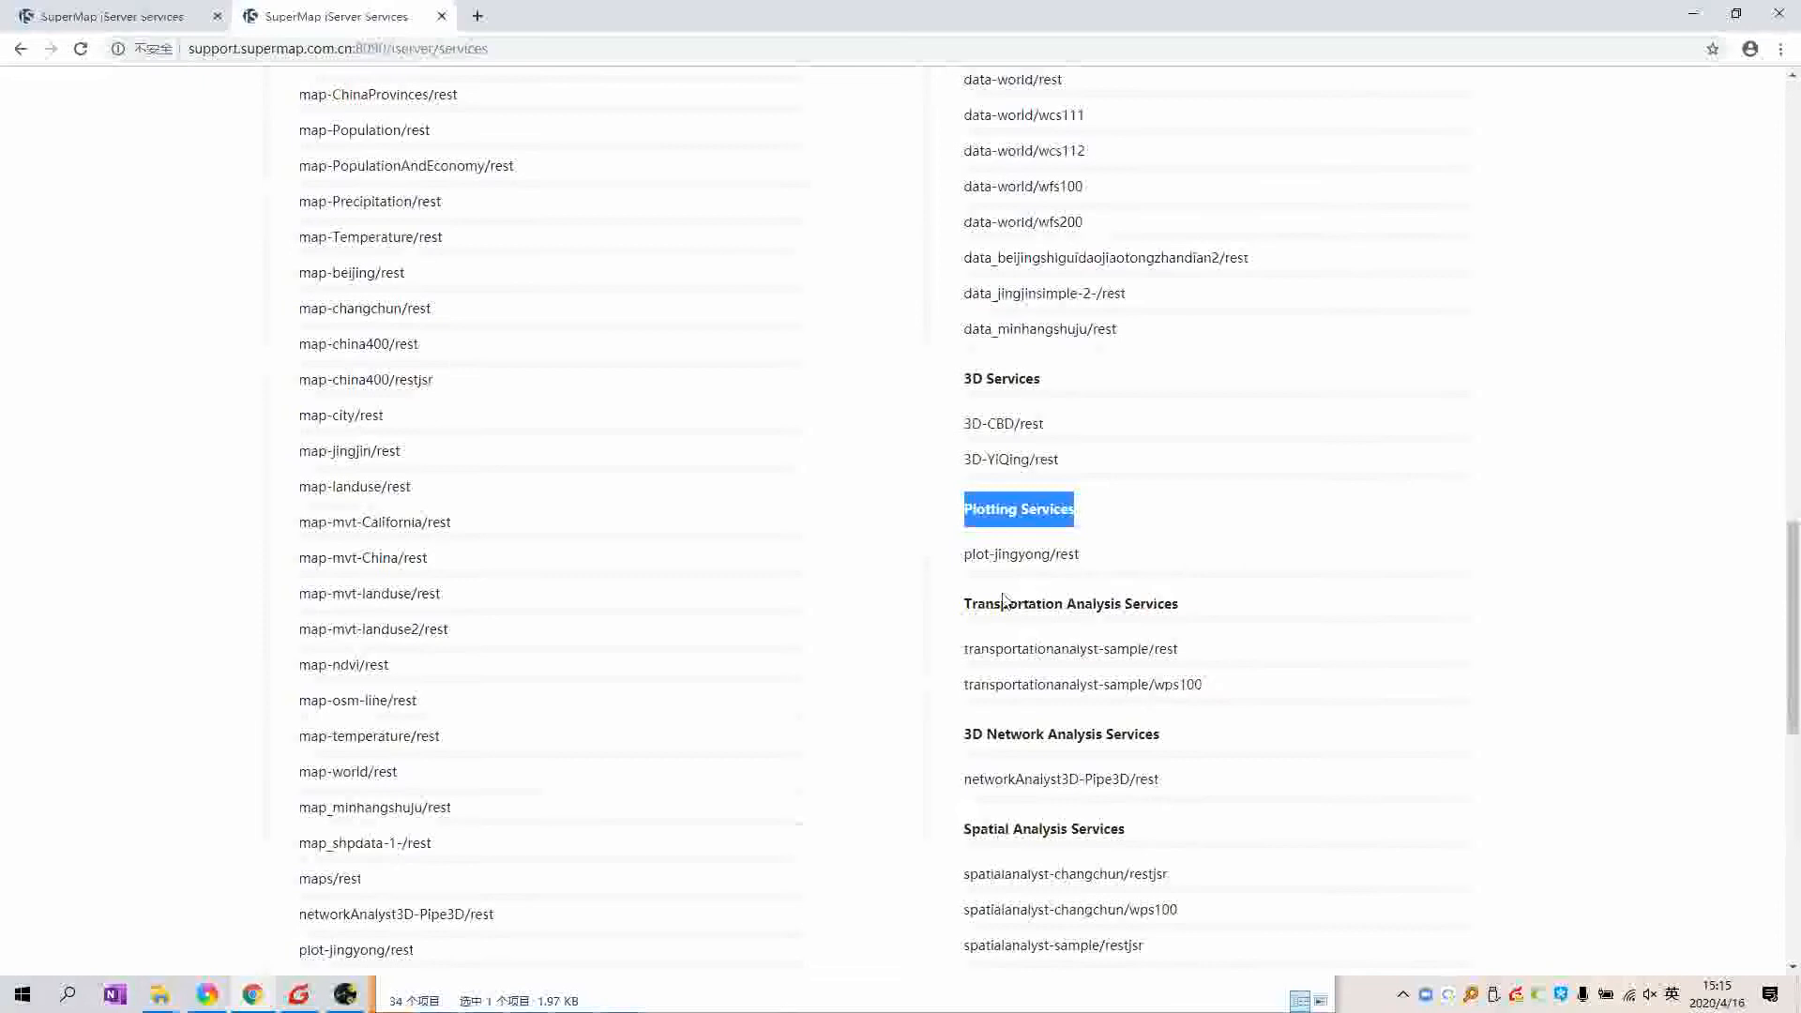
left_click_drag(969, 603, 1164, 603)
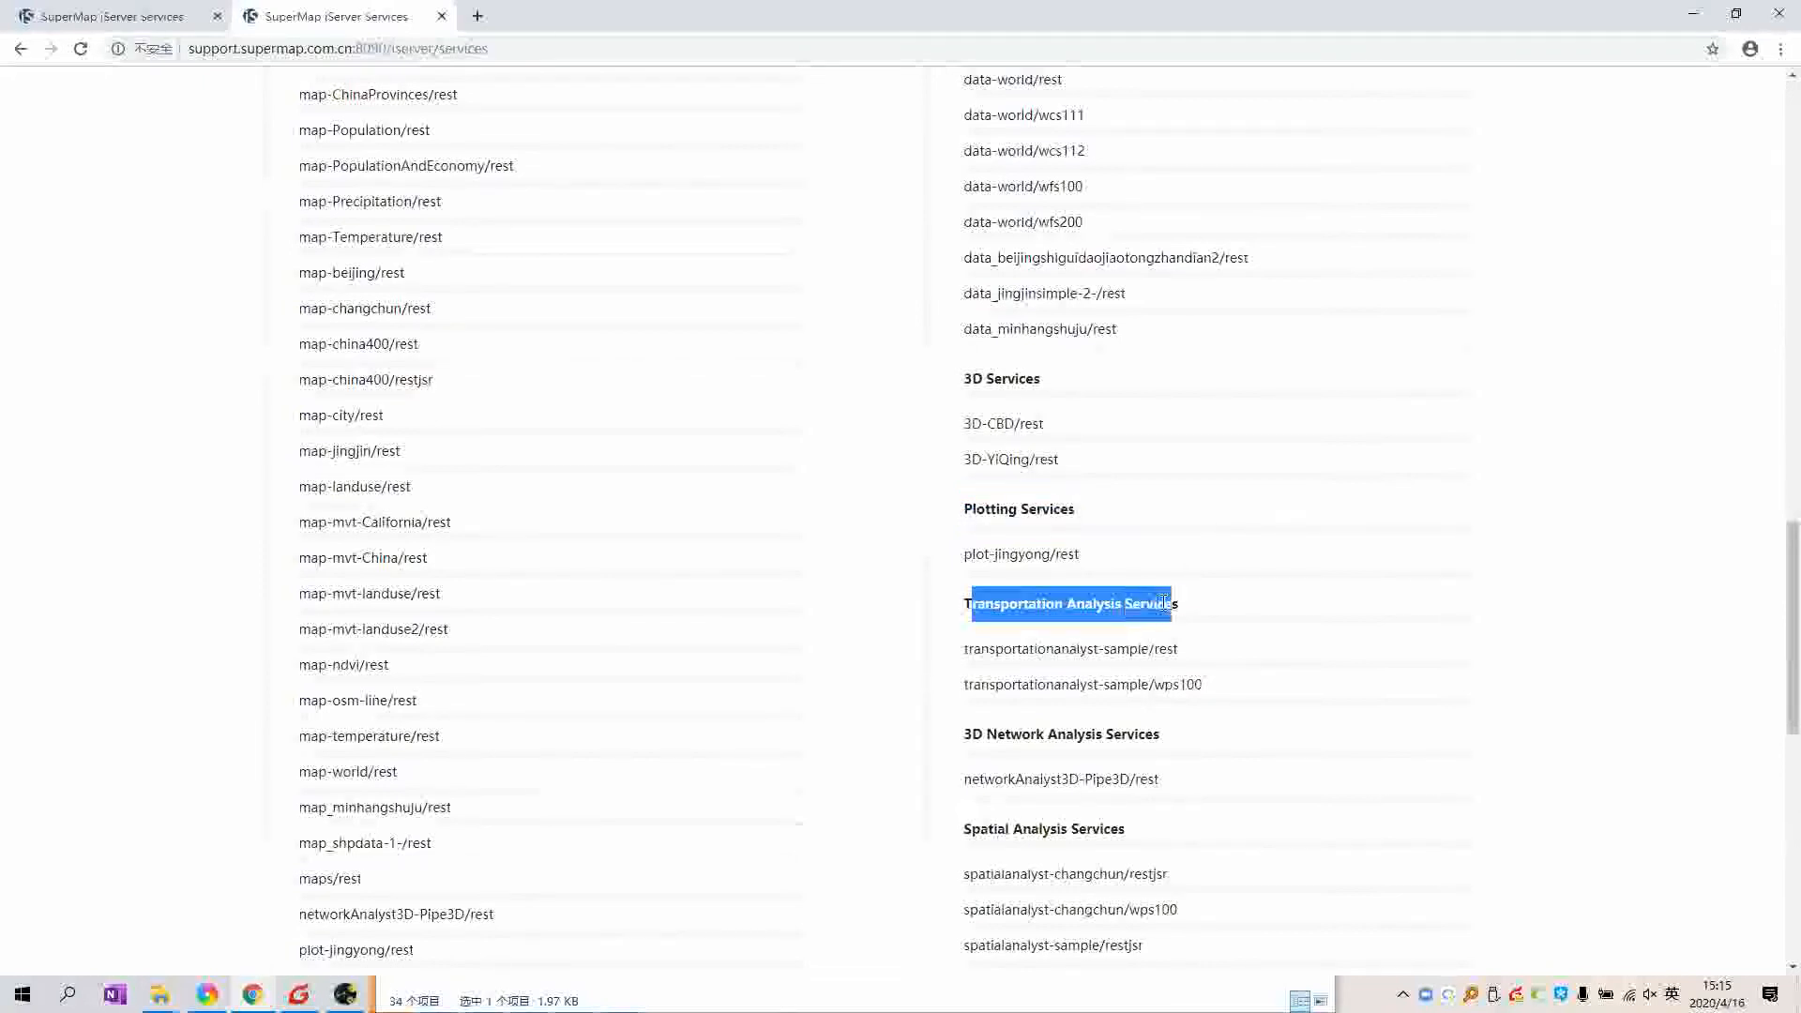
left_click_drag(965, 734, 1172, 736)
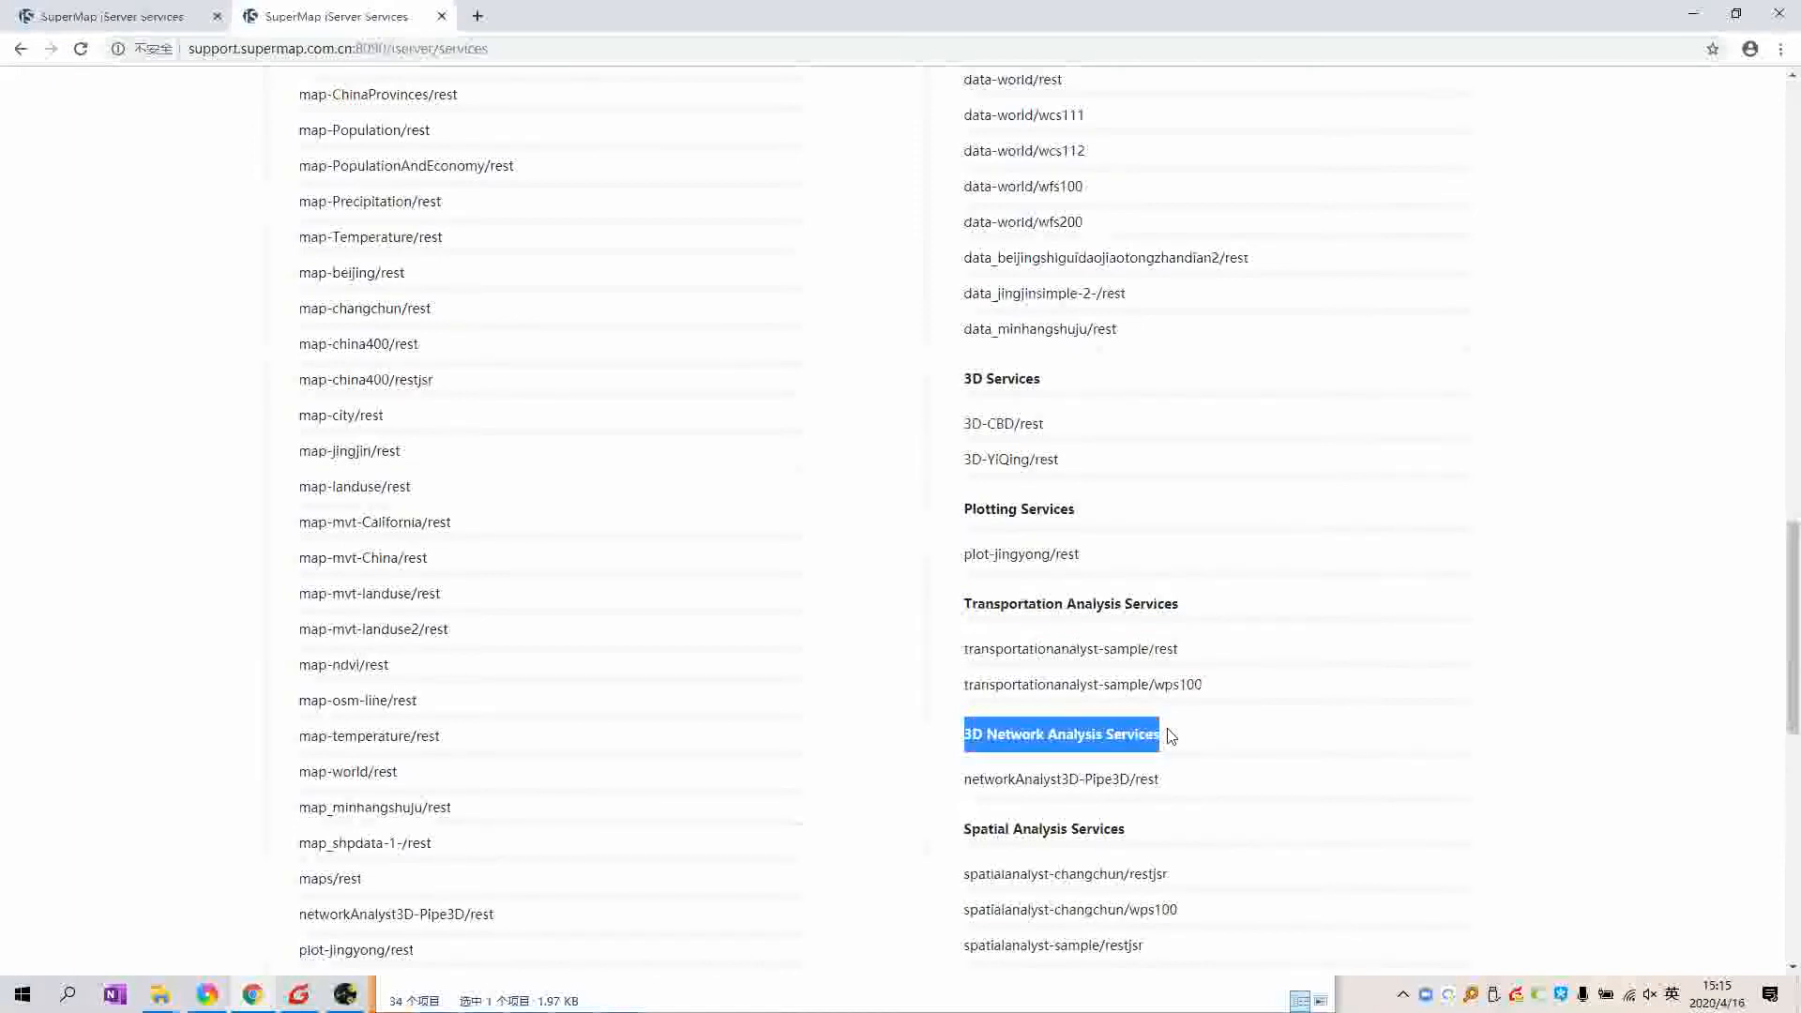
left_click(1151, 747)
Step: Scroll through the remaining service categories from Spatial Analysis on, then return to the local tab
left_click_drag(965, 828, 1125, 830)
left_click(1236, 822)
scroll(1228, 830, "down", 1)
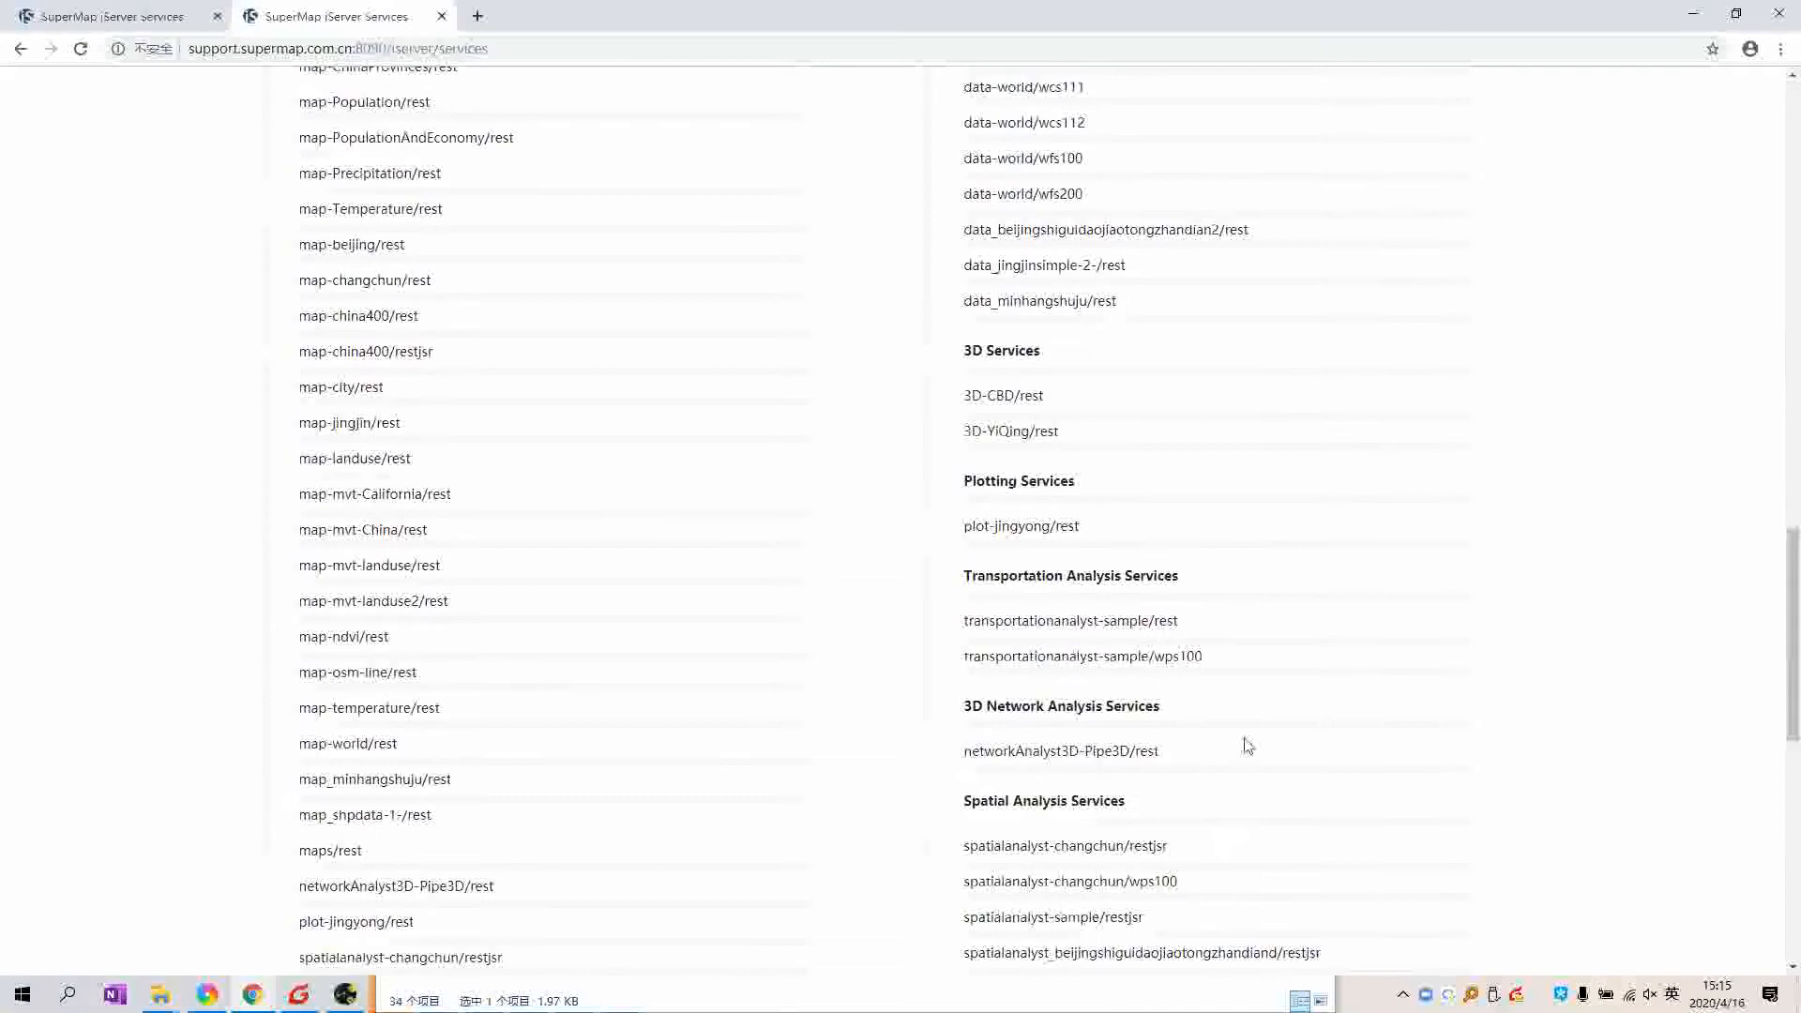
scroll(1125, 741, "down", 2)
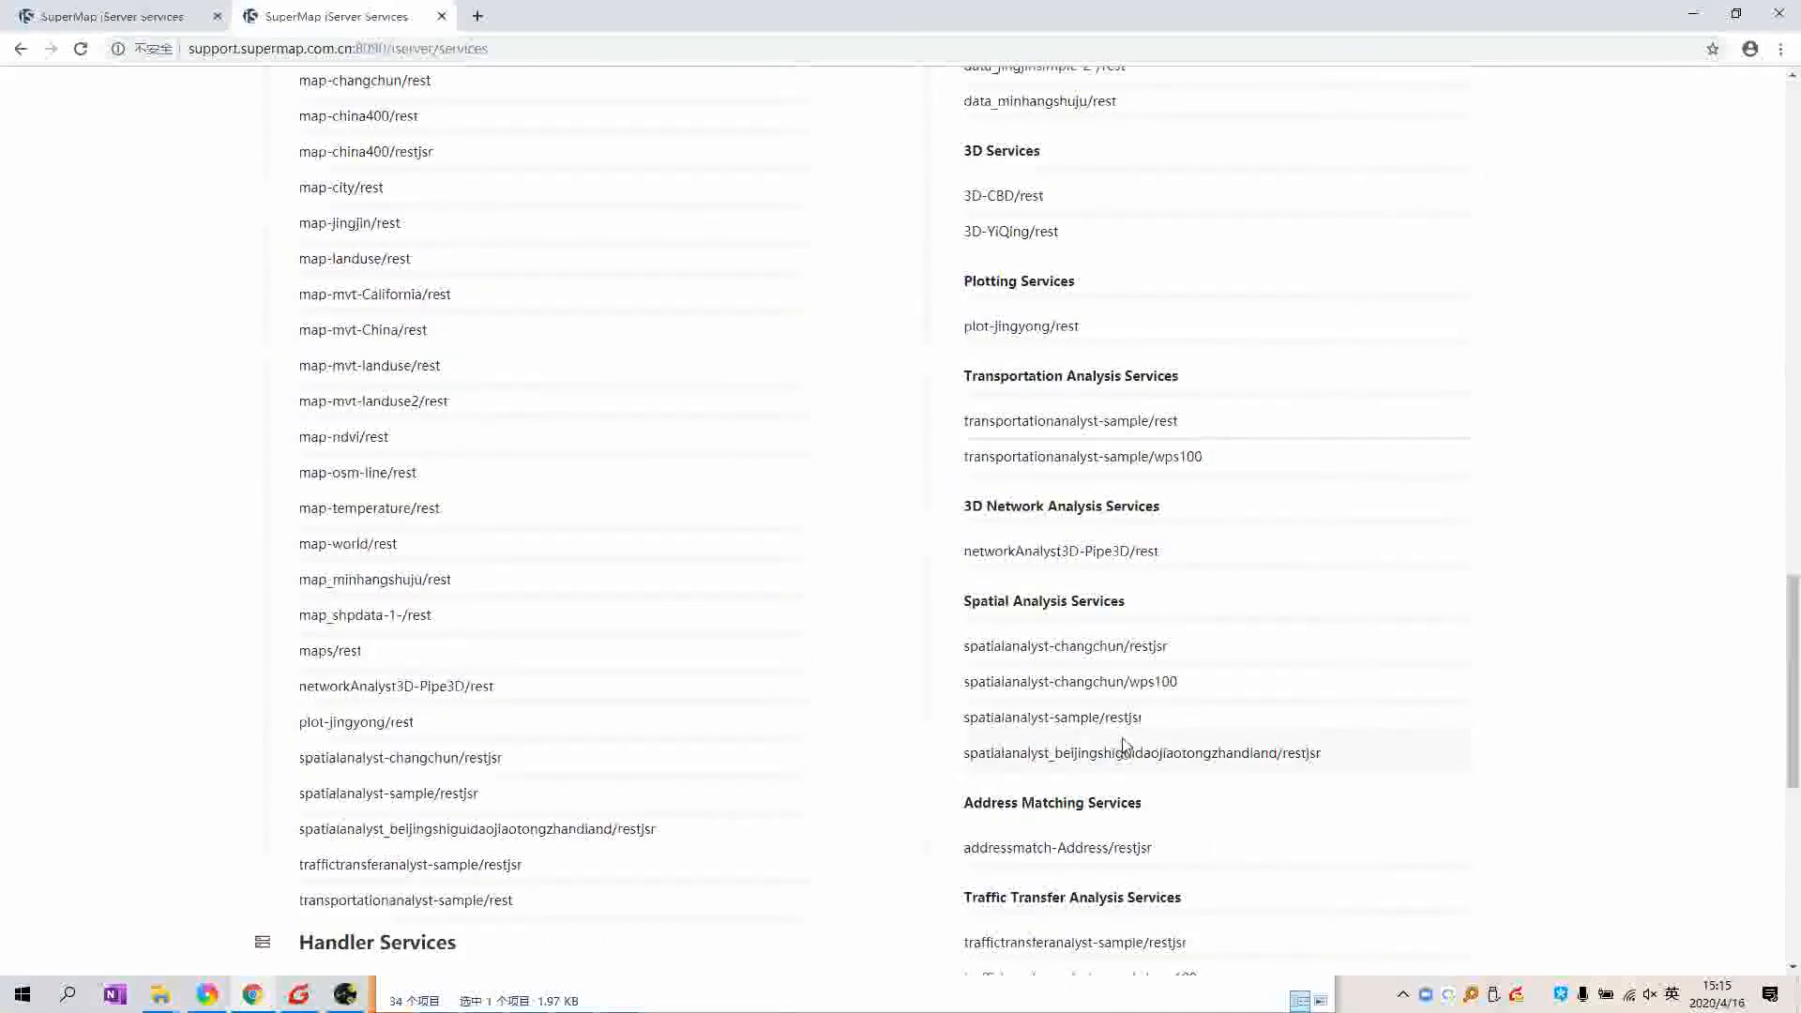
scroll(1078, 535, "down", 3)
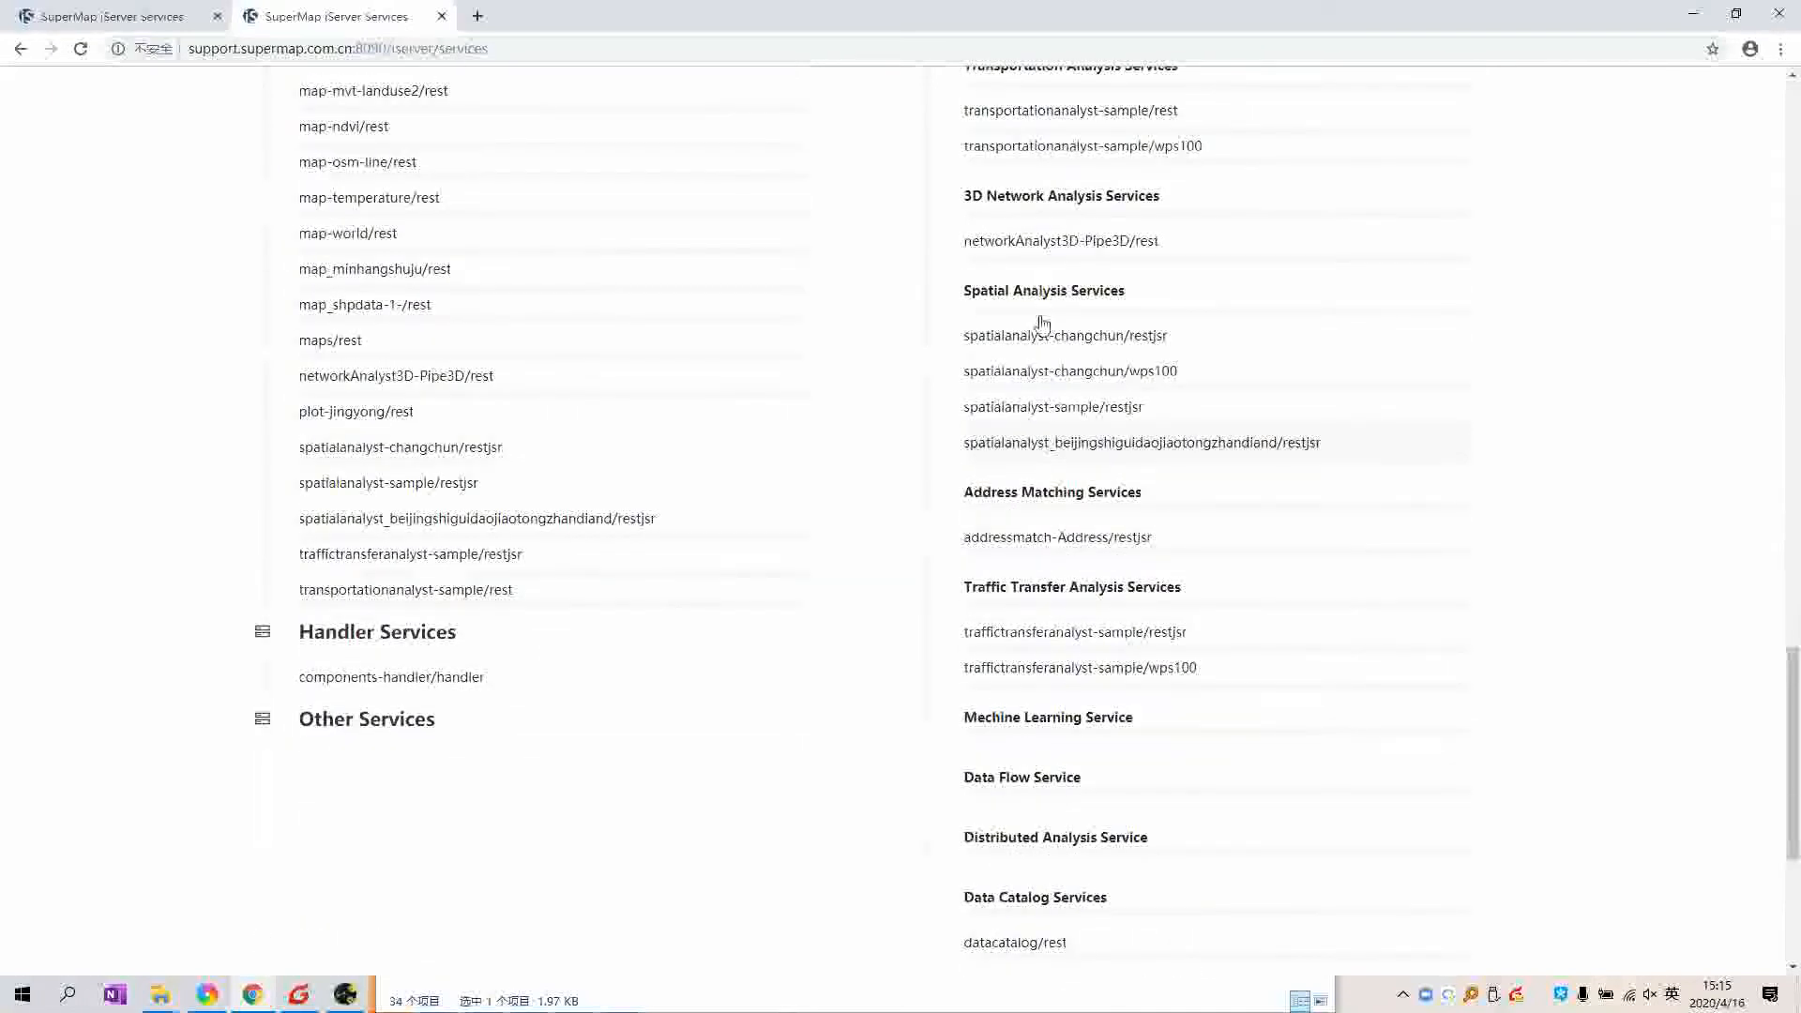
scroll(1203, 685, "up", 20)
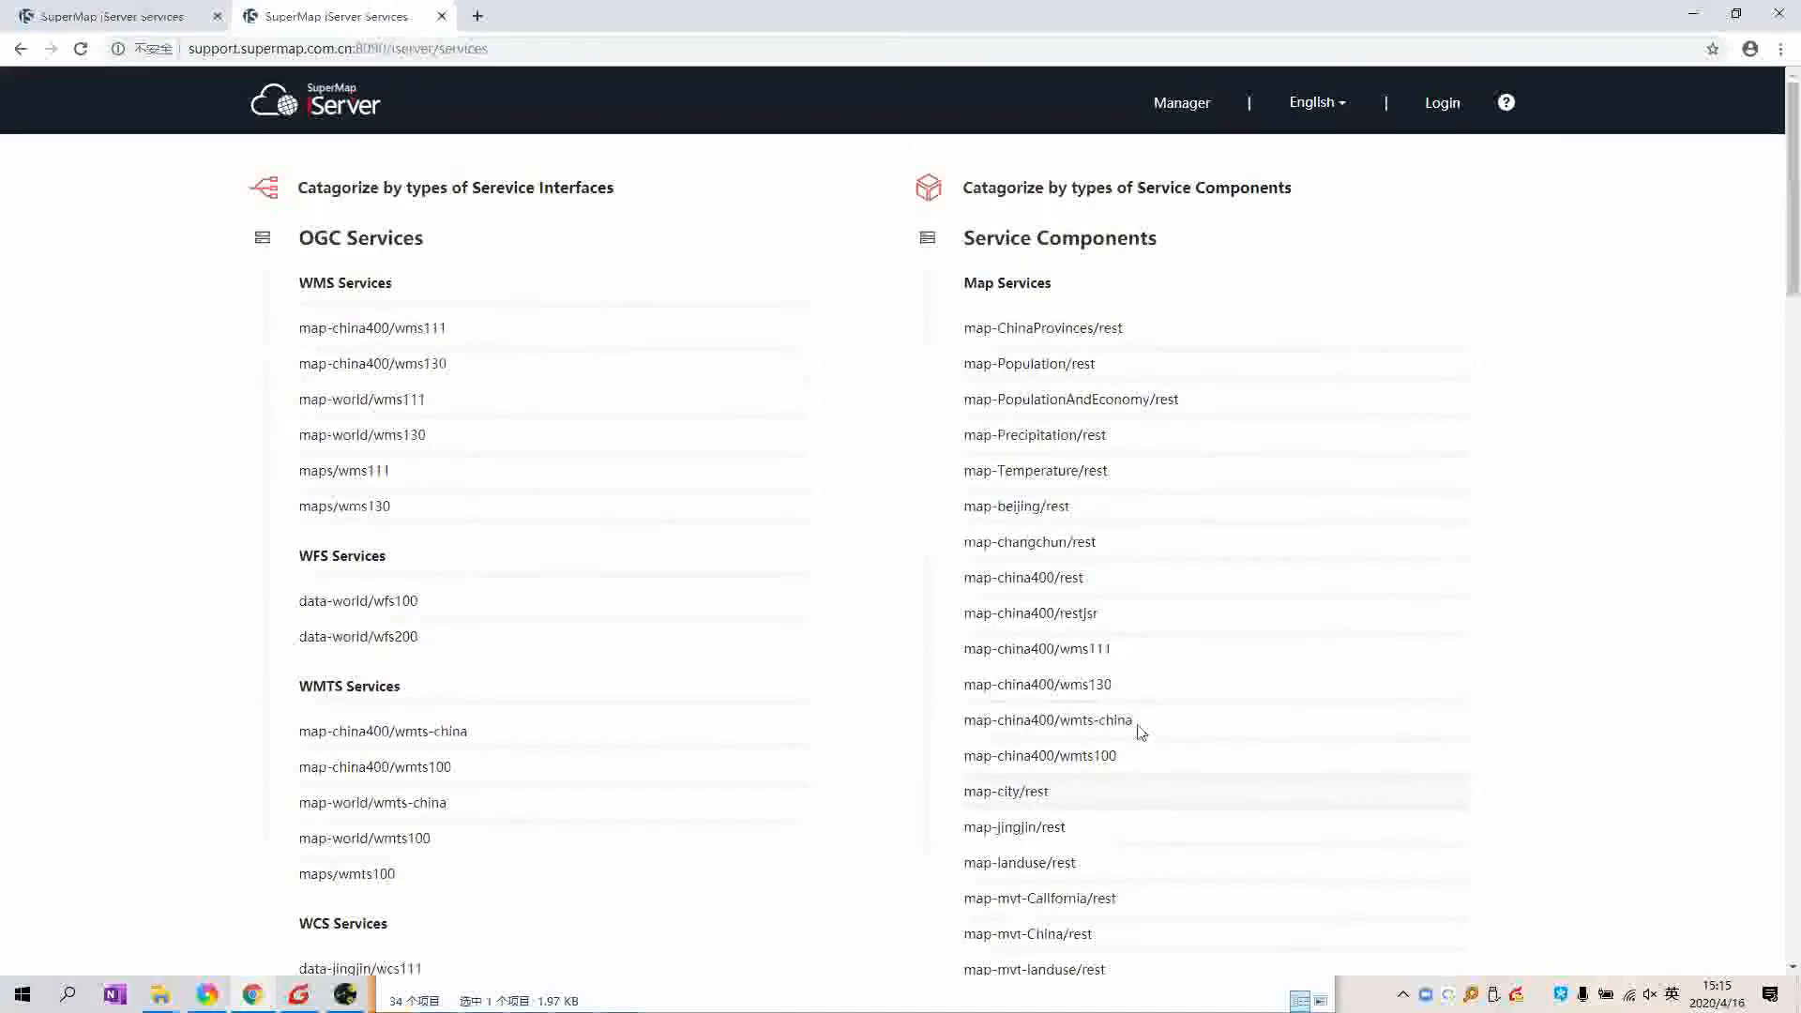
scroll(1140, 722, "down", 4)
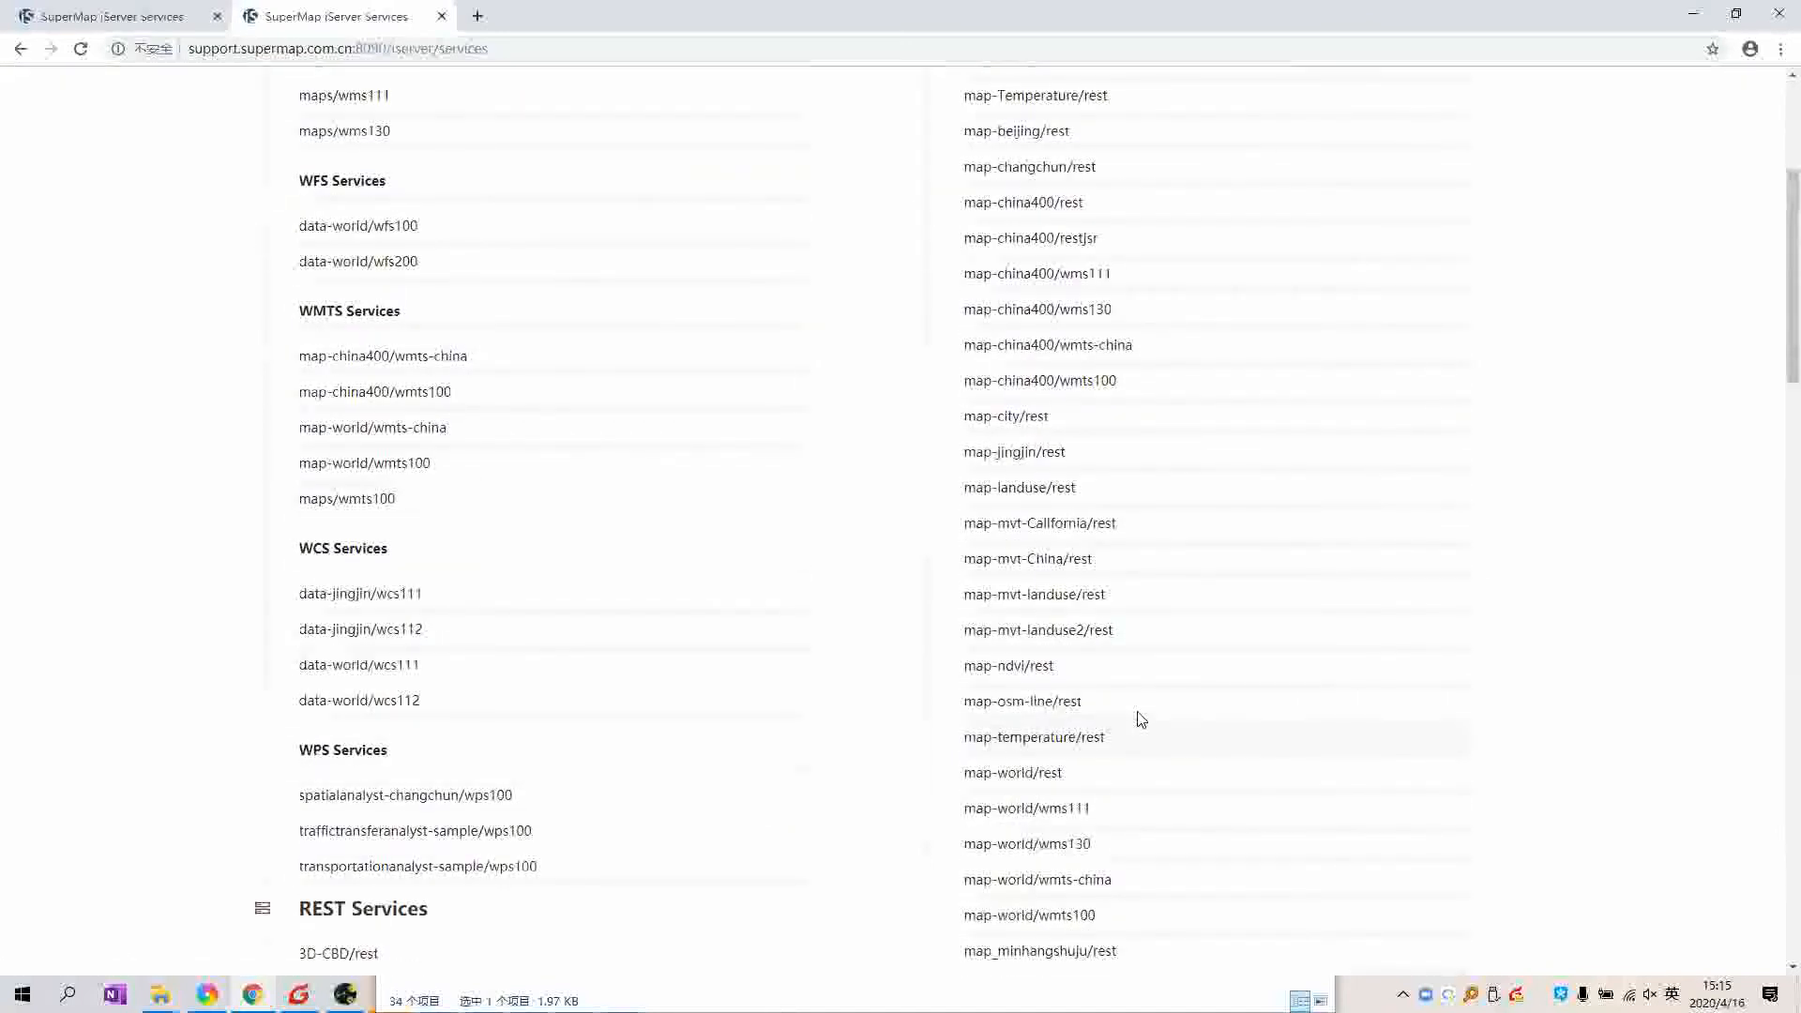
scroll(1113, 610, "down", 5)
scroll(149, 116, "up", 9)
left_click(155, 16)
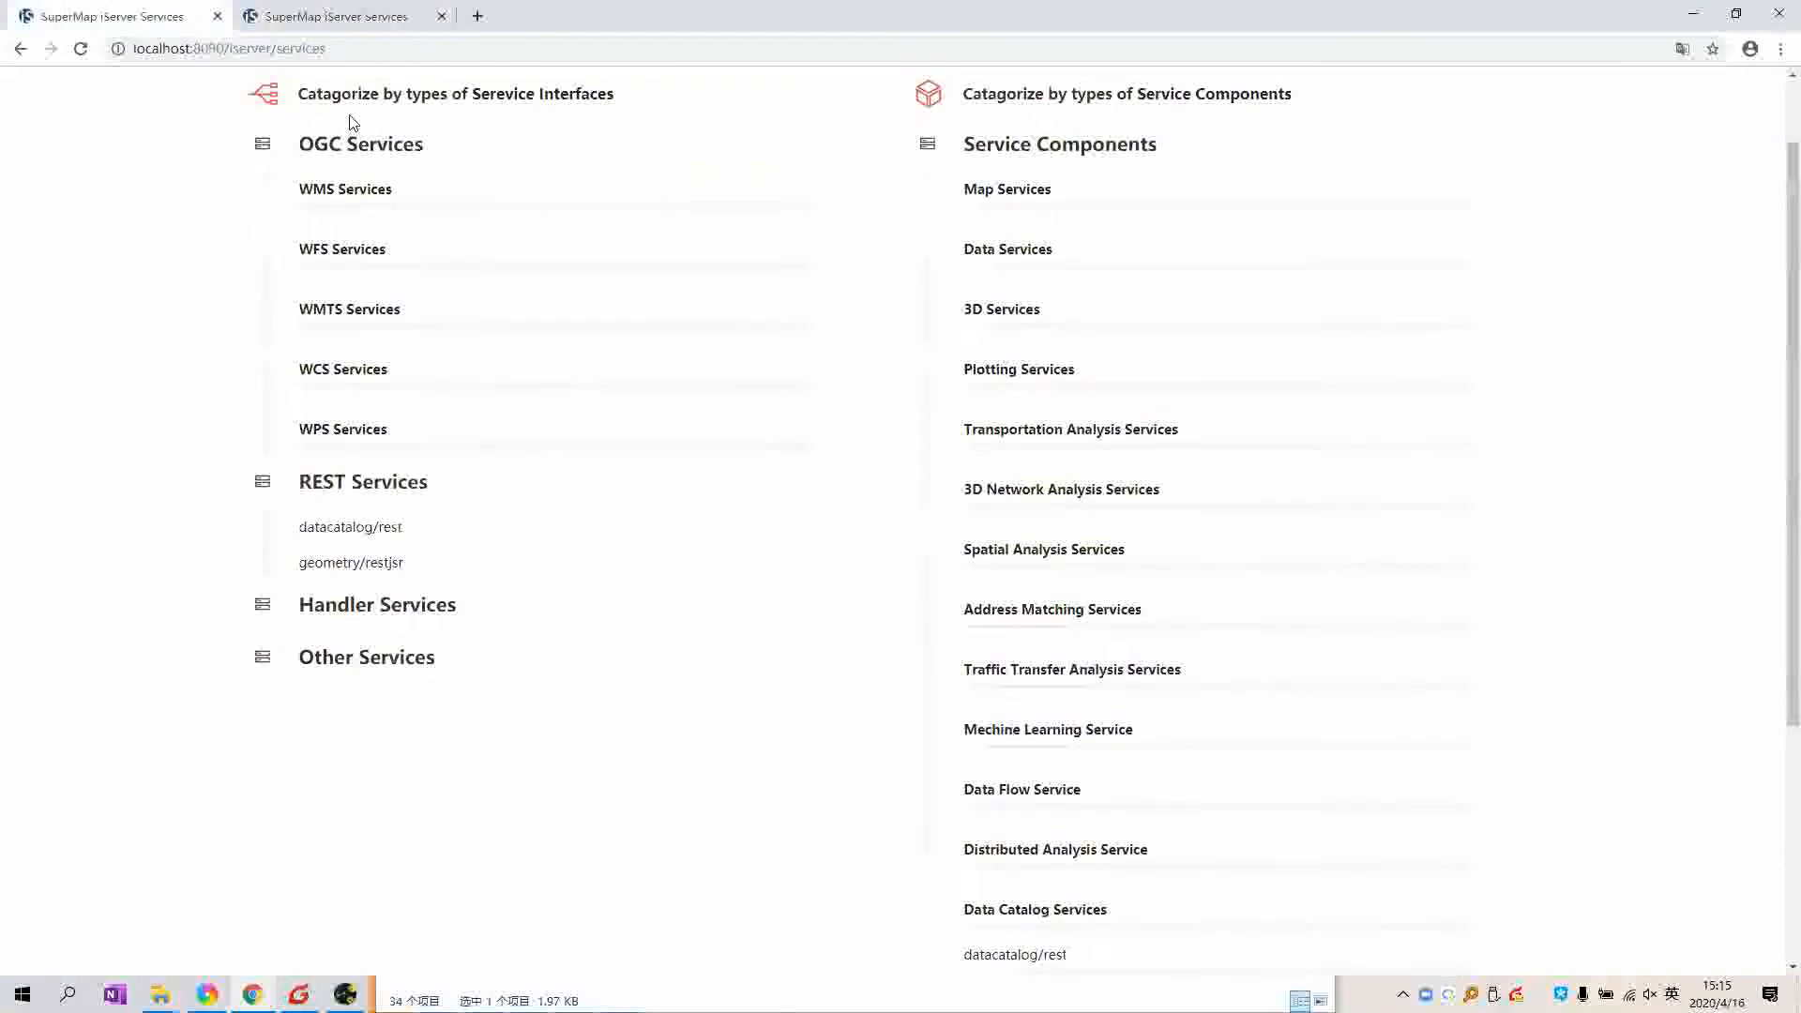
Step: Log in to iServer Manager with the administrator user name and password
scroll(1077, 103, "up", 1)
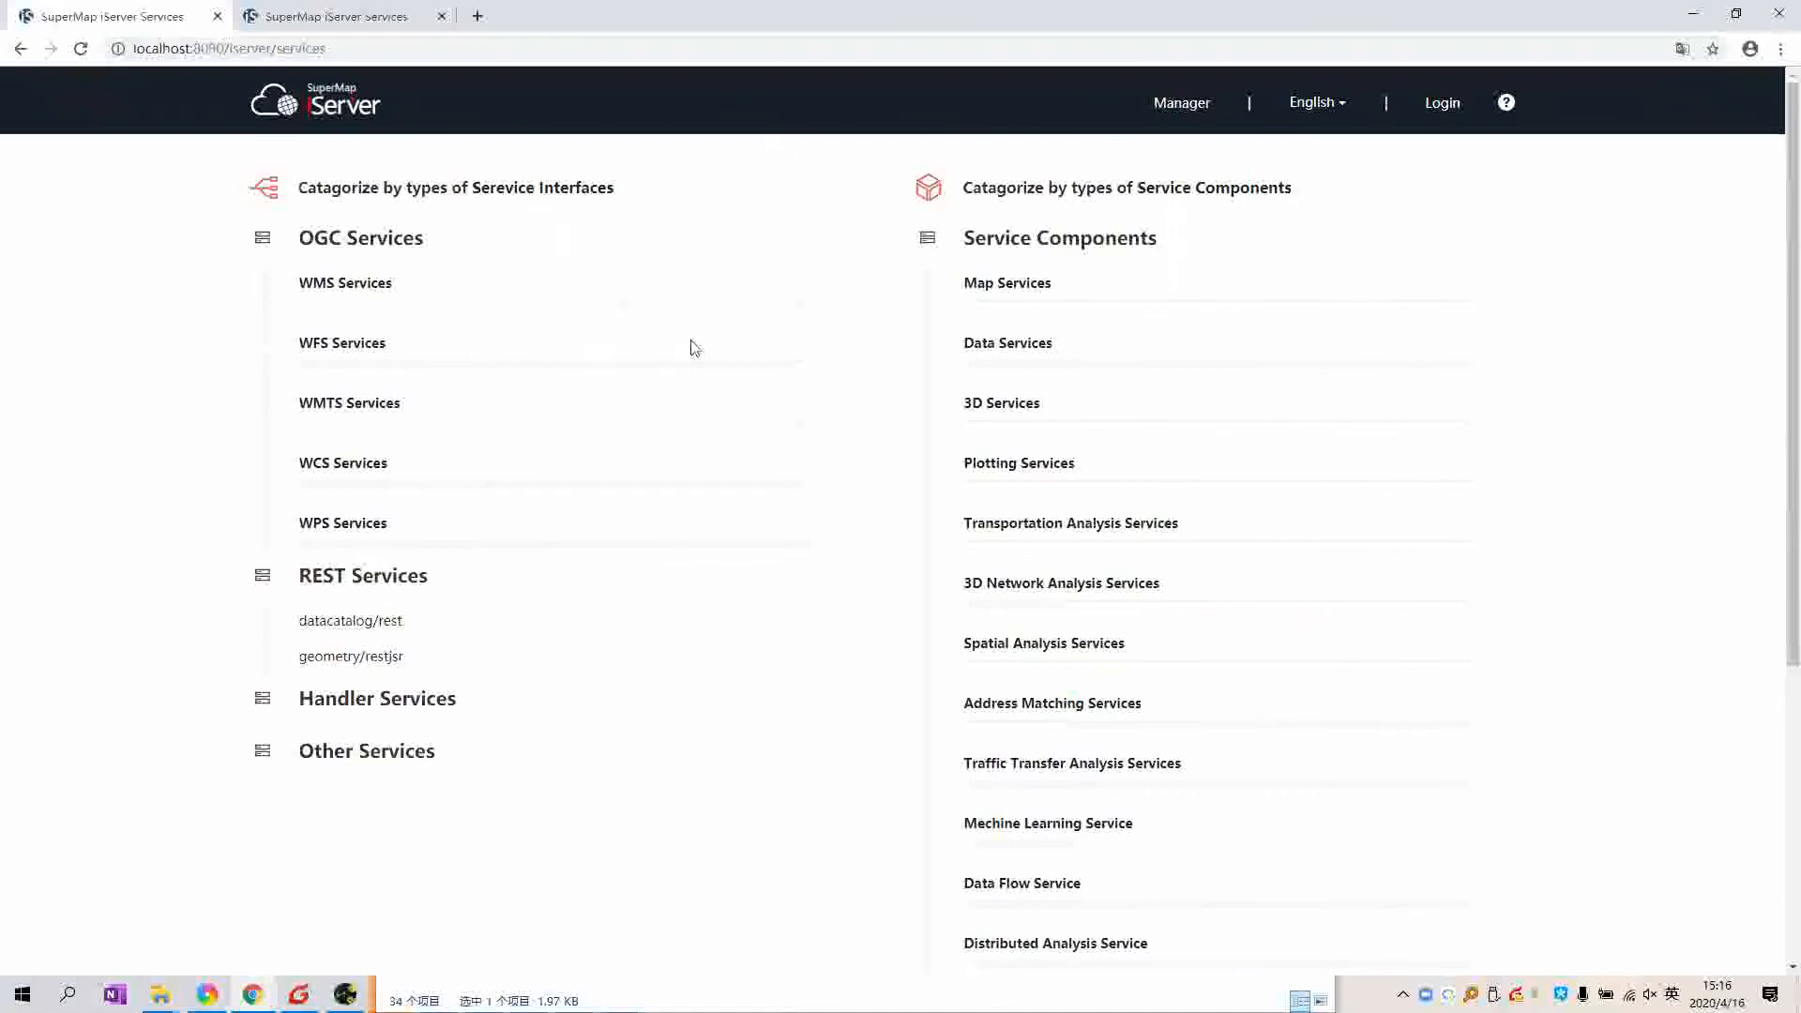
left_click(1183, 108)
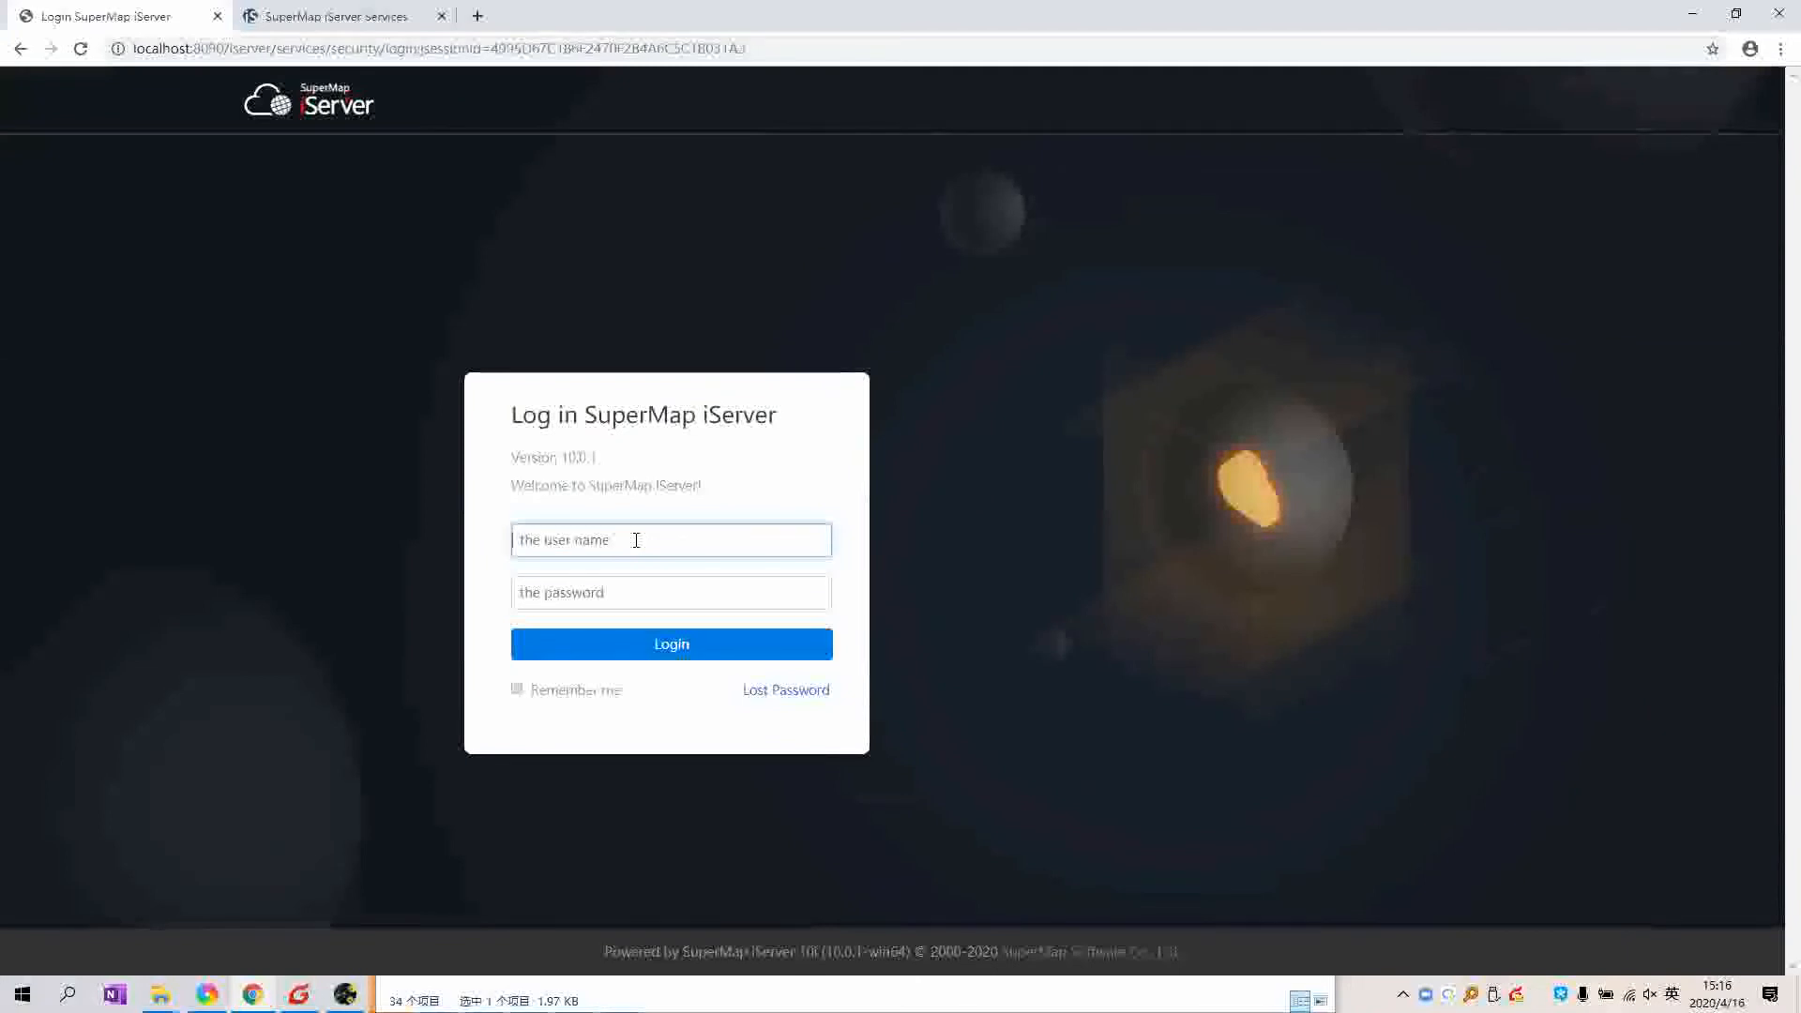
type("admin")
key("Tab")
type("********")
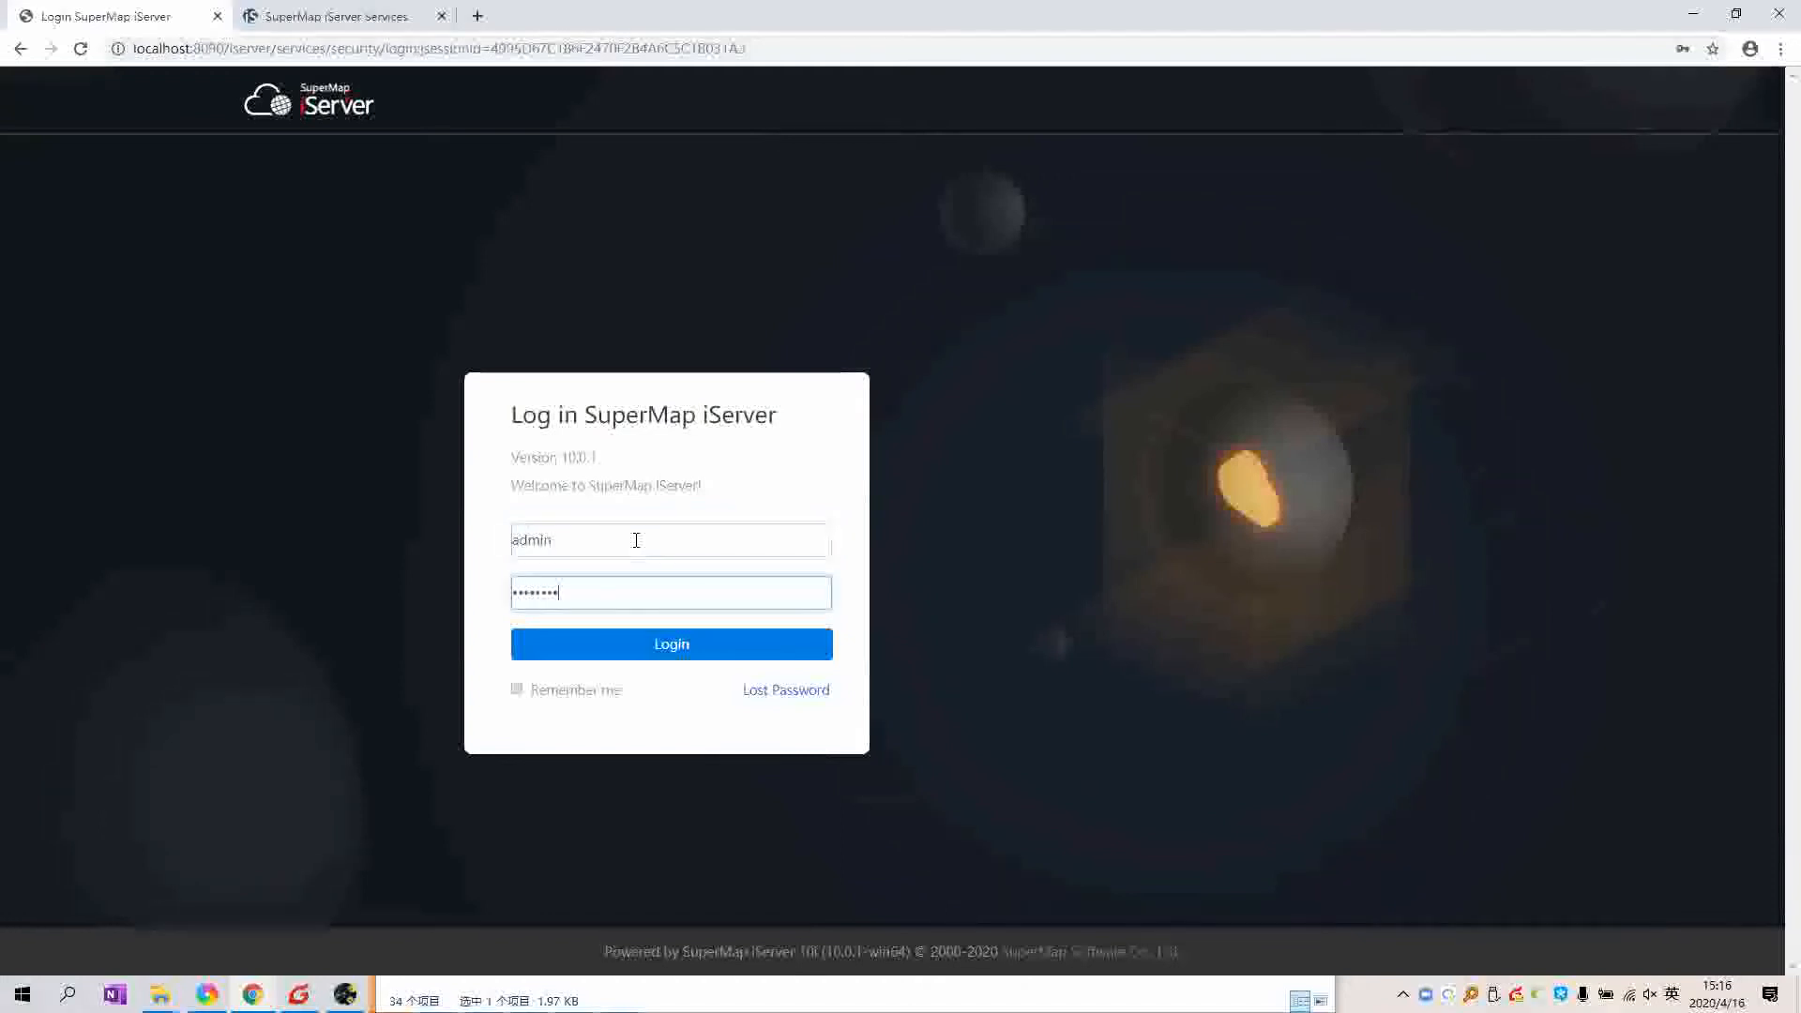
left_click(648, 649)
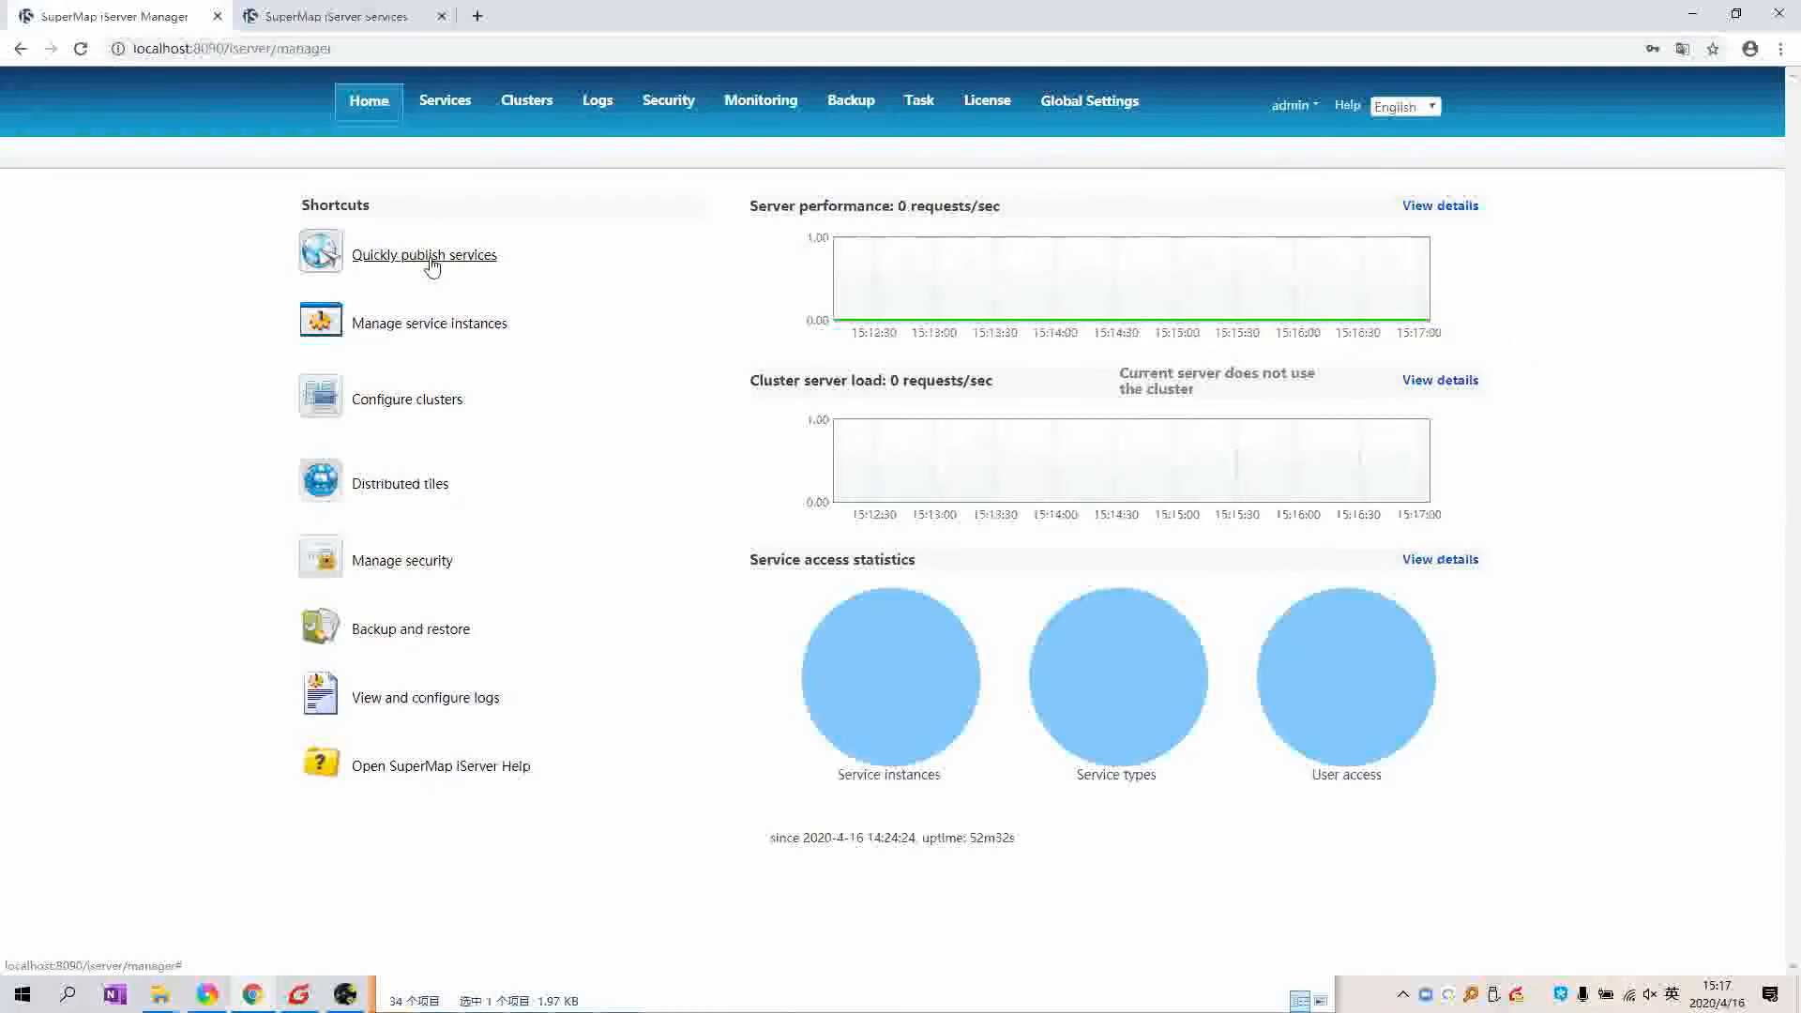
Step: Start Quickly publish service and scroll the Data source list from SuperMap to ArcGIS sources
left_click(697, 251)
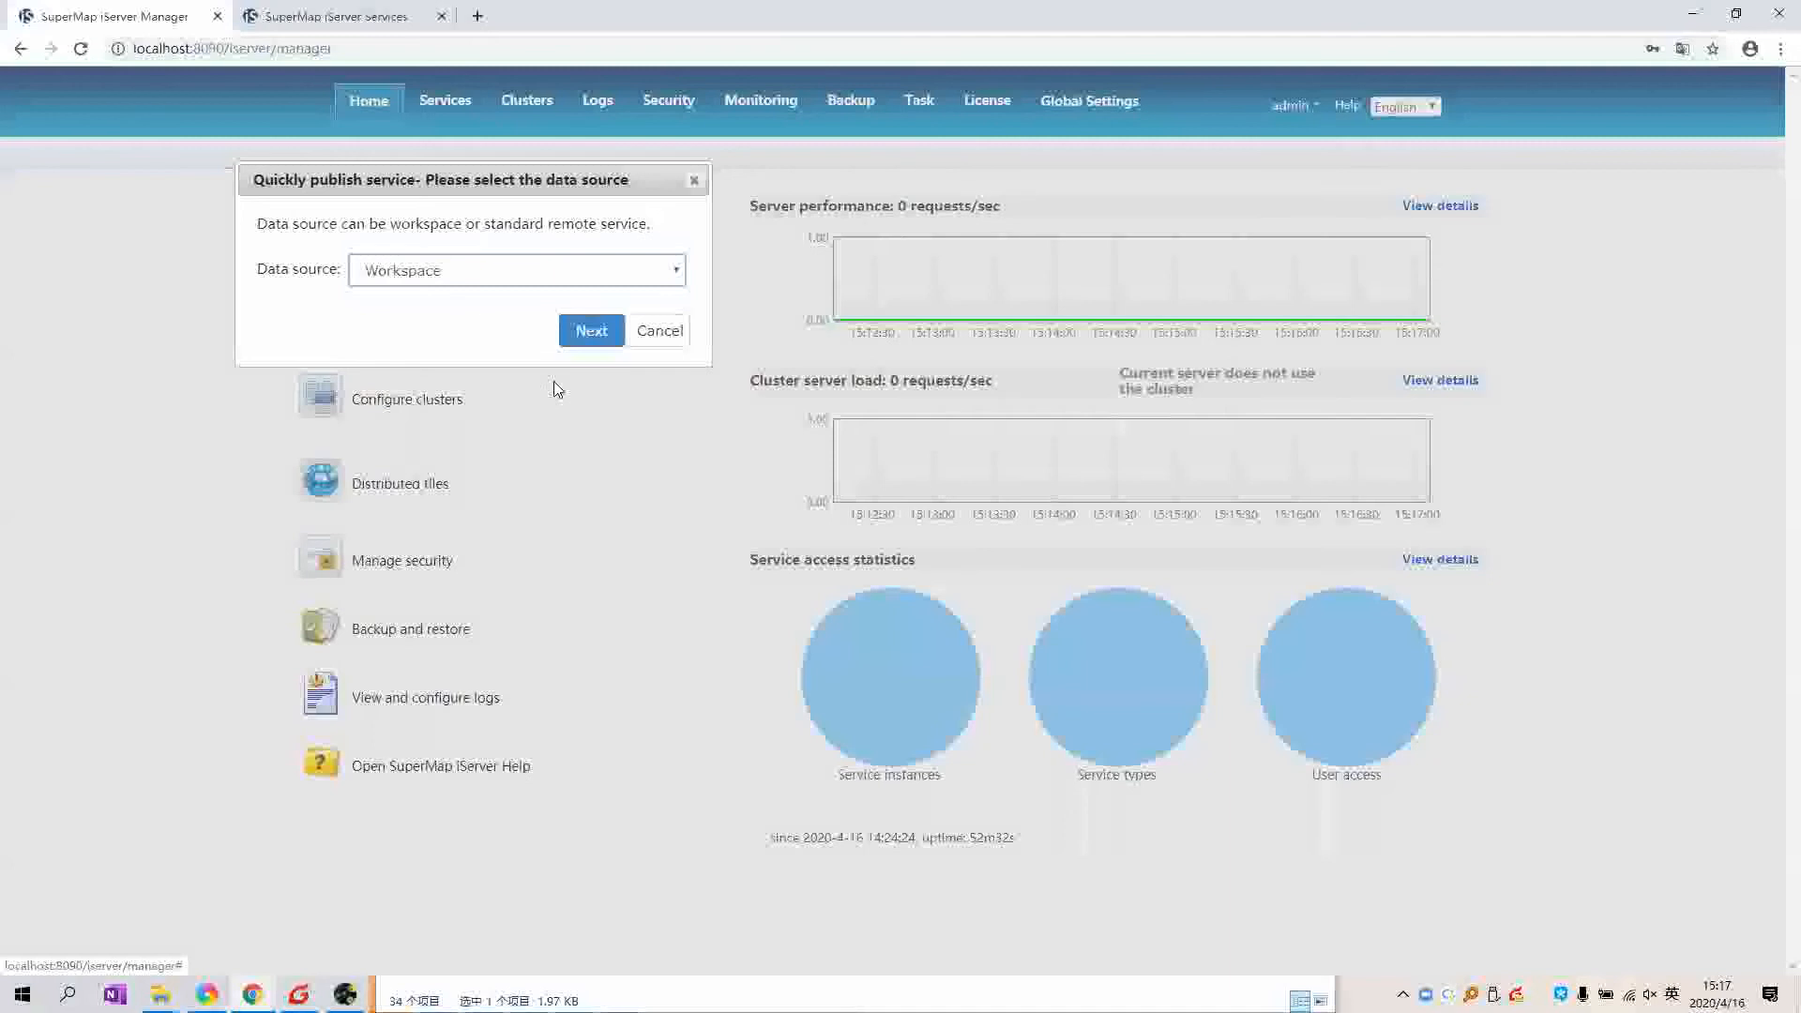
left_click(562, 271)
scroll(587, 458, "down", 1)
scroll(587, 458, "up", 1)
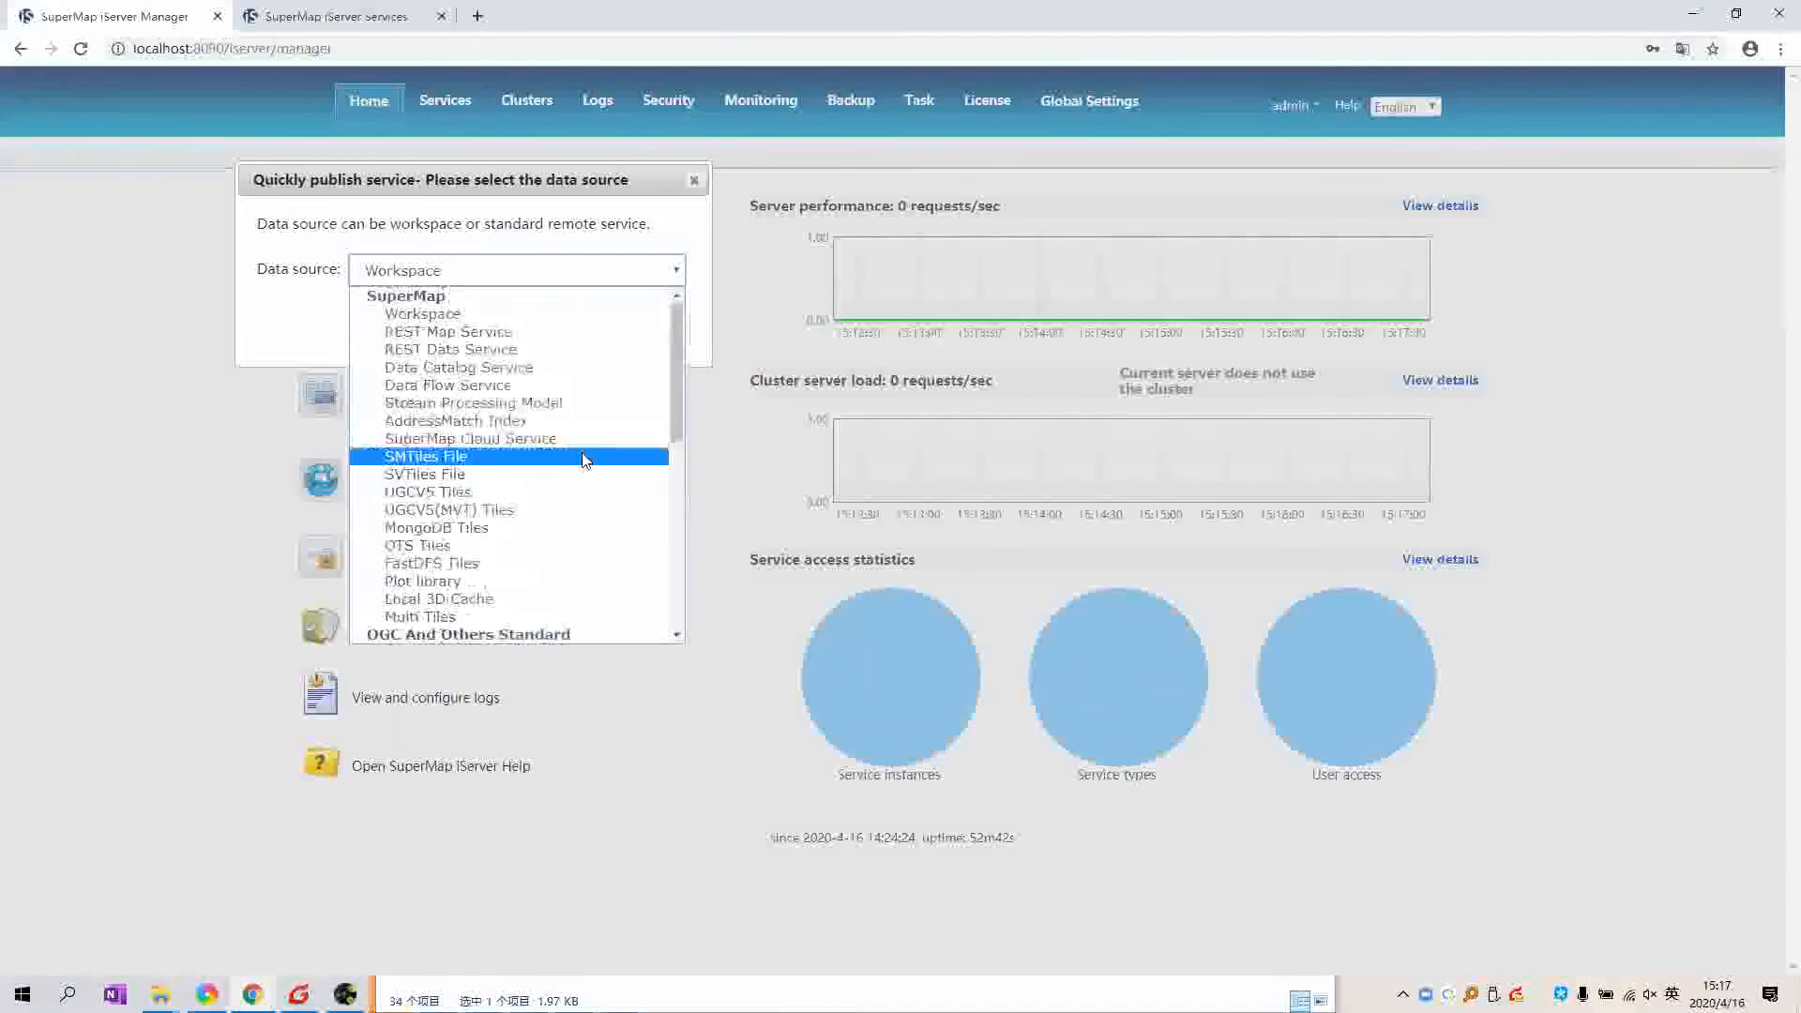
scroll(587, 458, "down", 10)
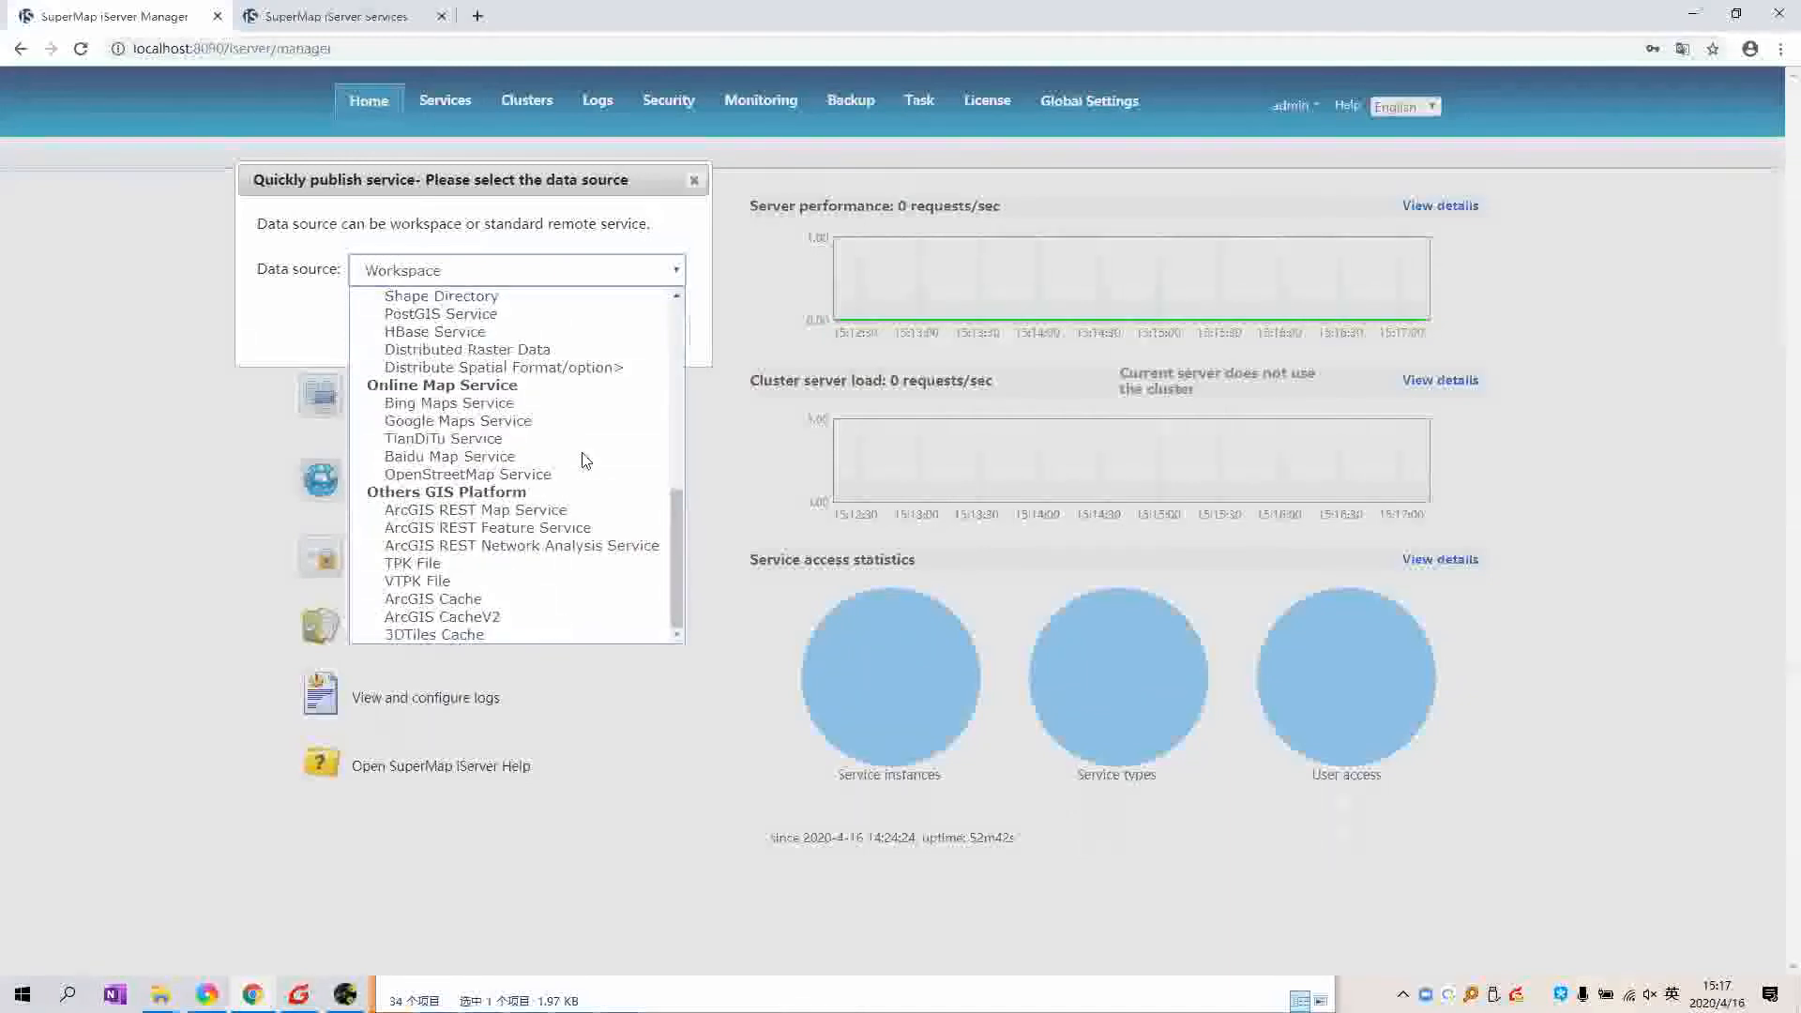
scroll(587, 458, "up", 10)
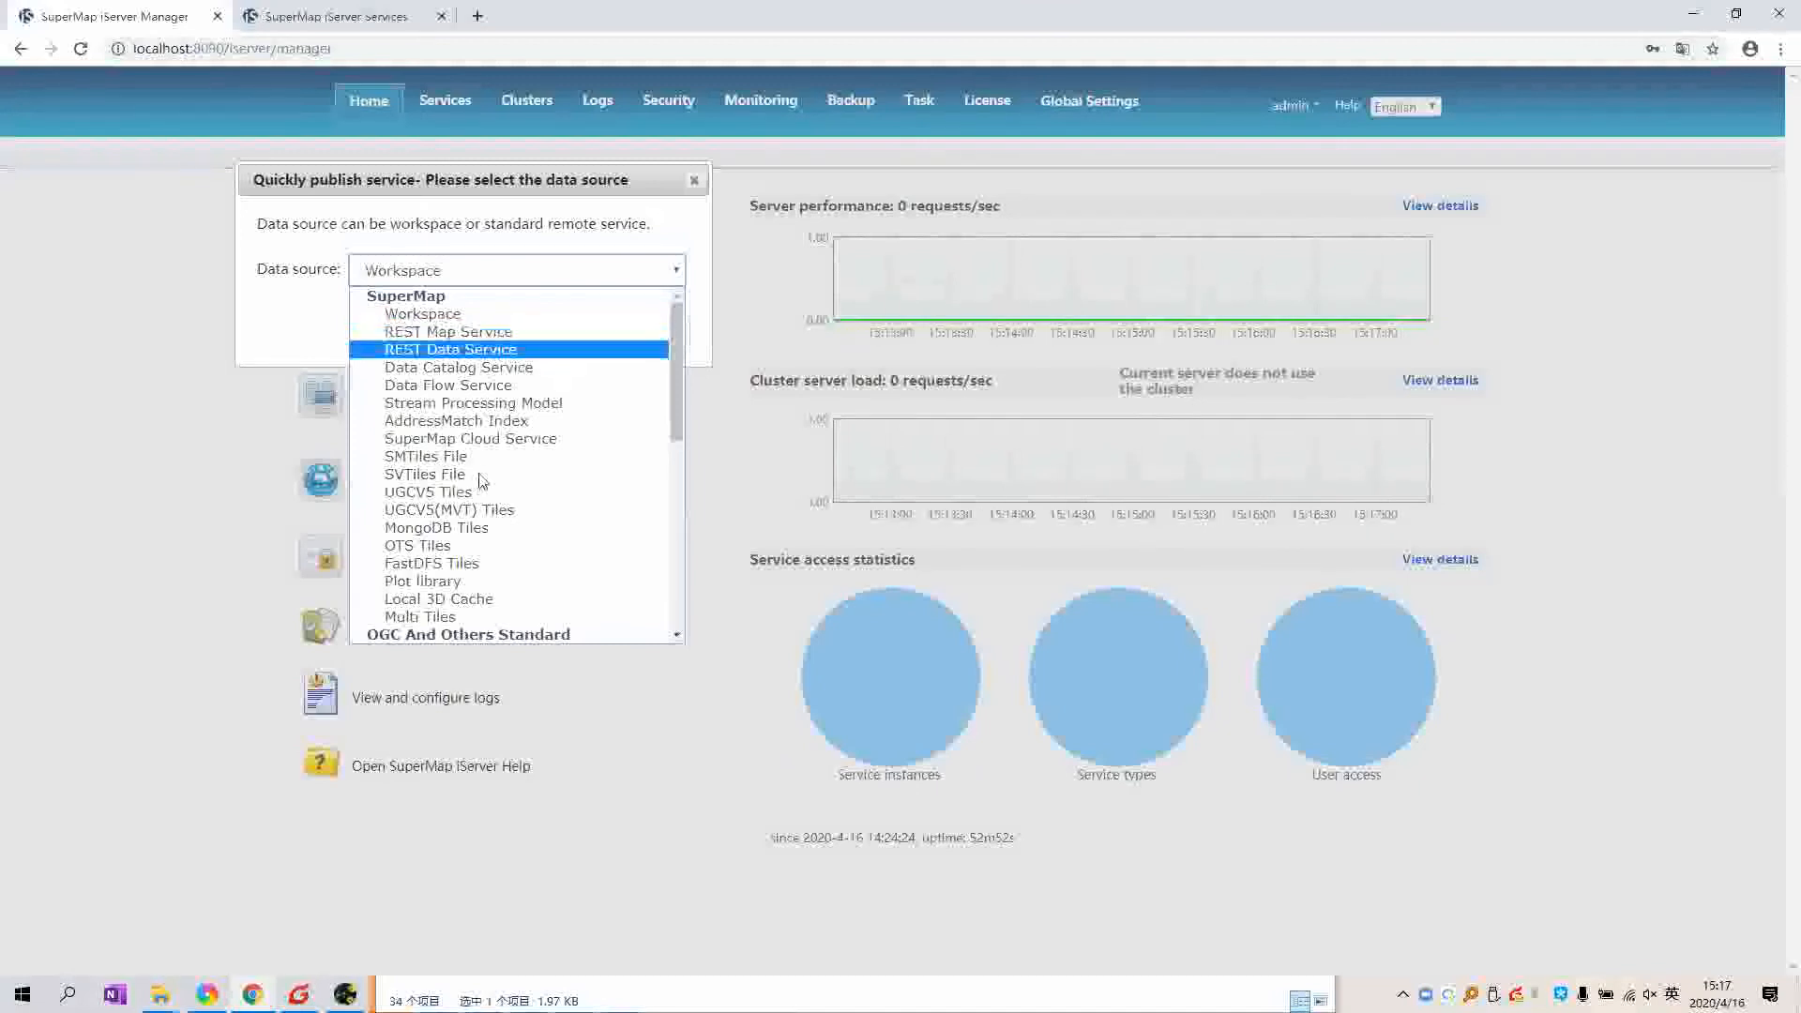
scroll(487, 466, "down", 6)
scroll(487, 466, "up", 3)
scroll(487, 466, "down", 2)
scroll(487, 466, "up", 2)
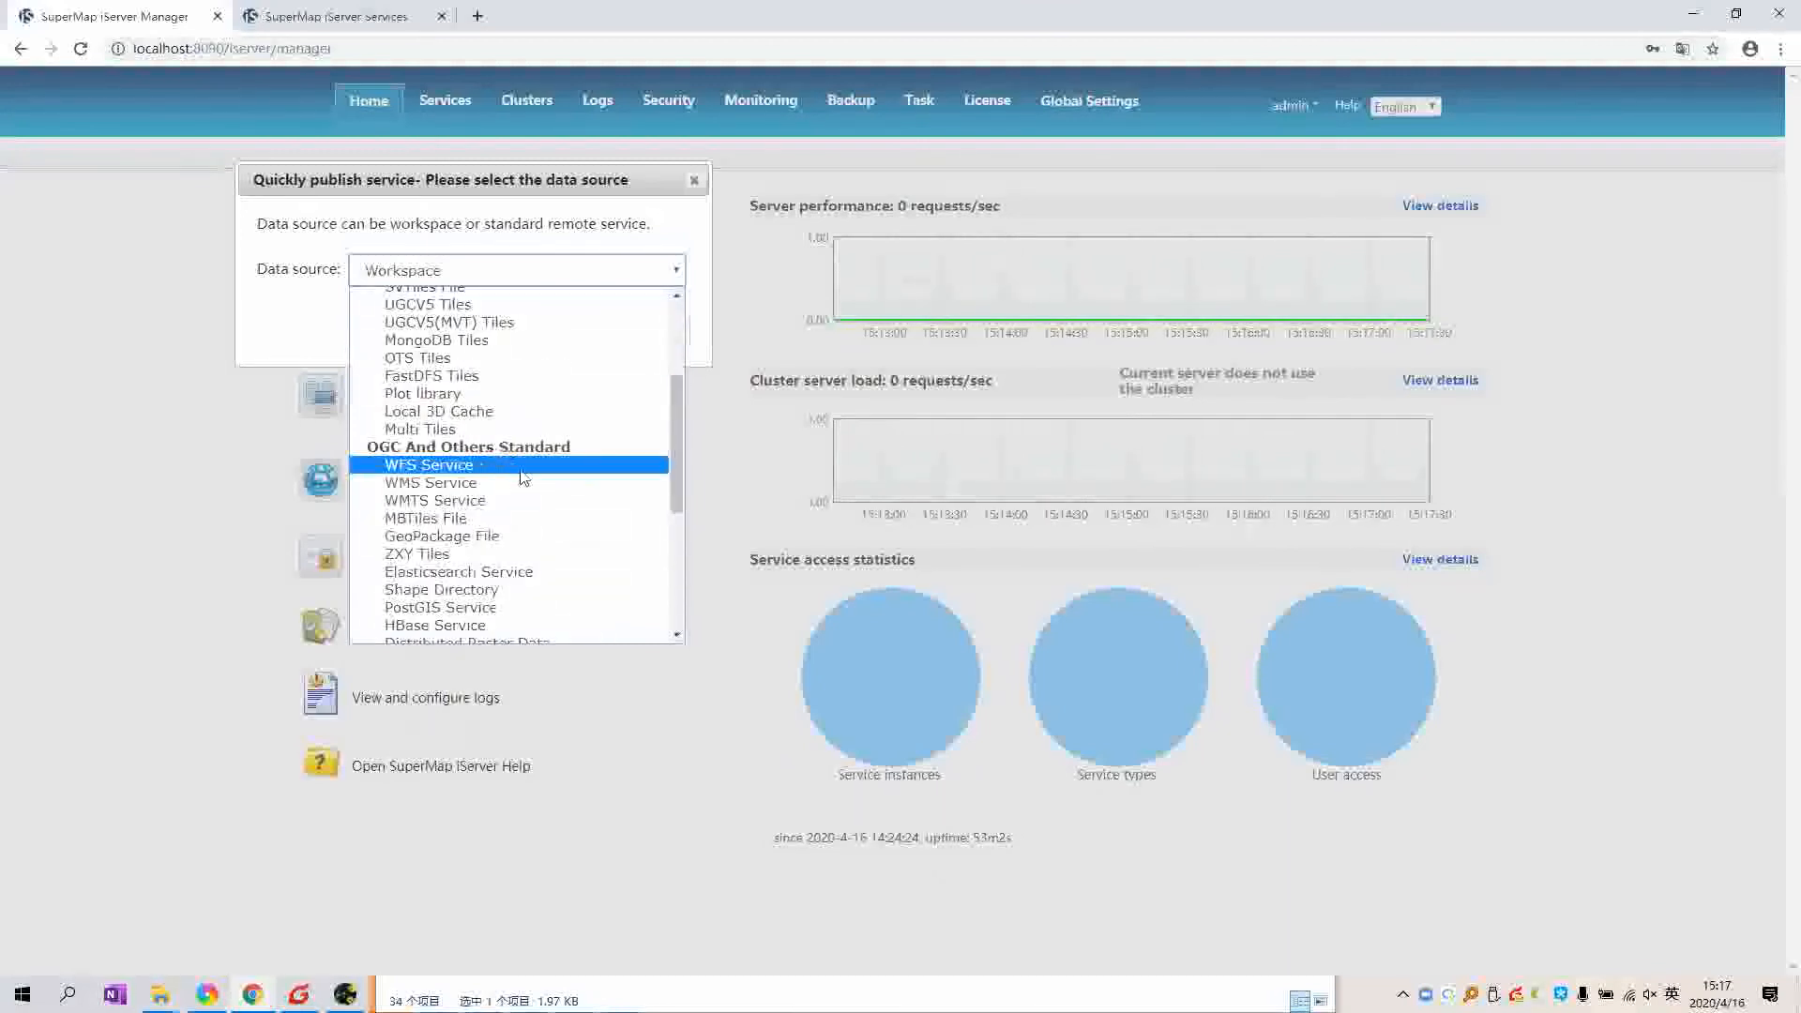
scroll(552, 478, "down", 1)
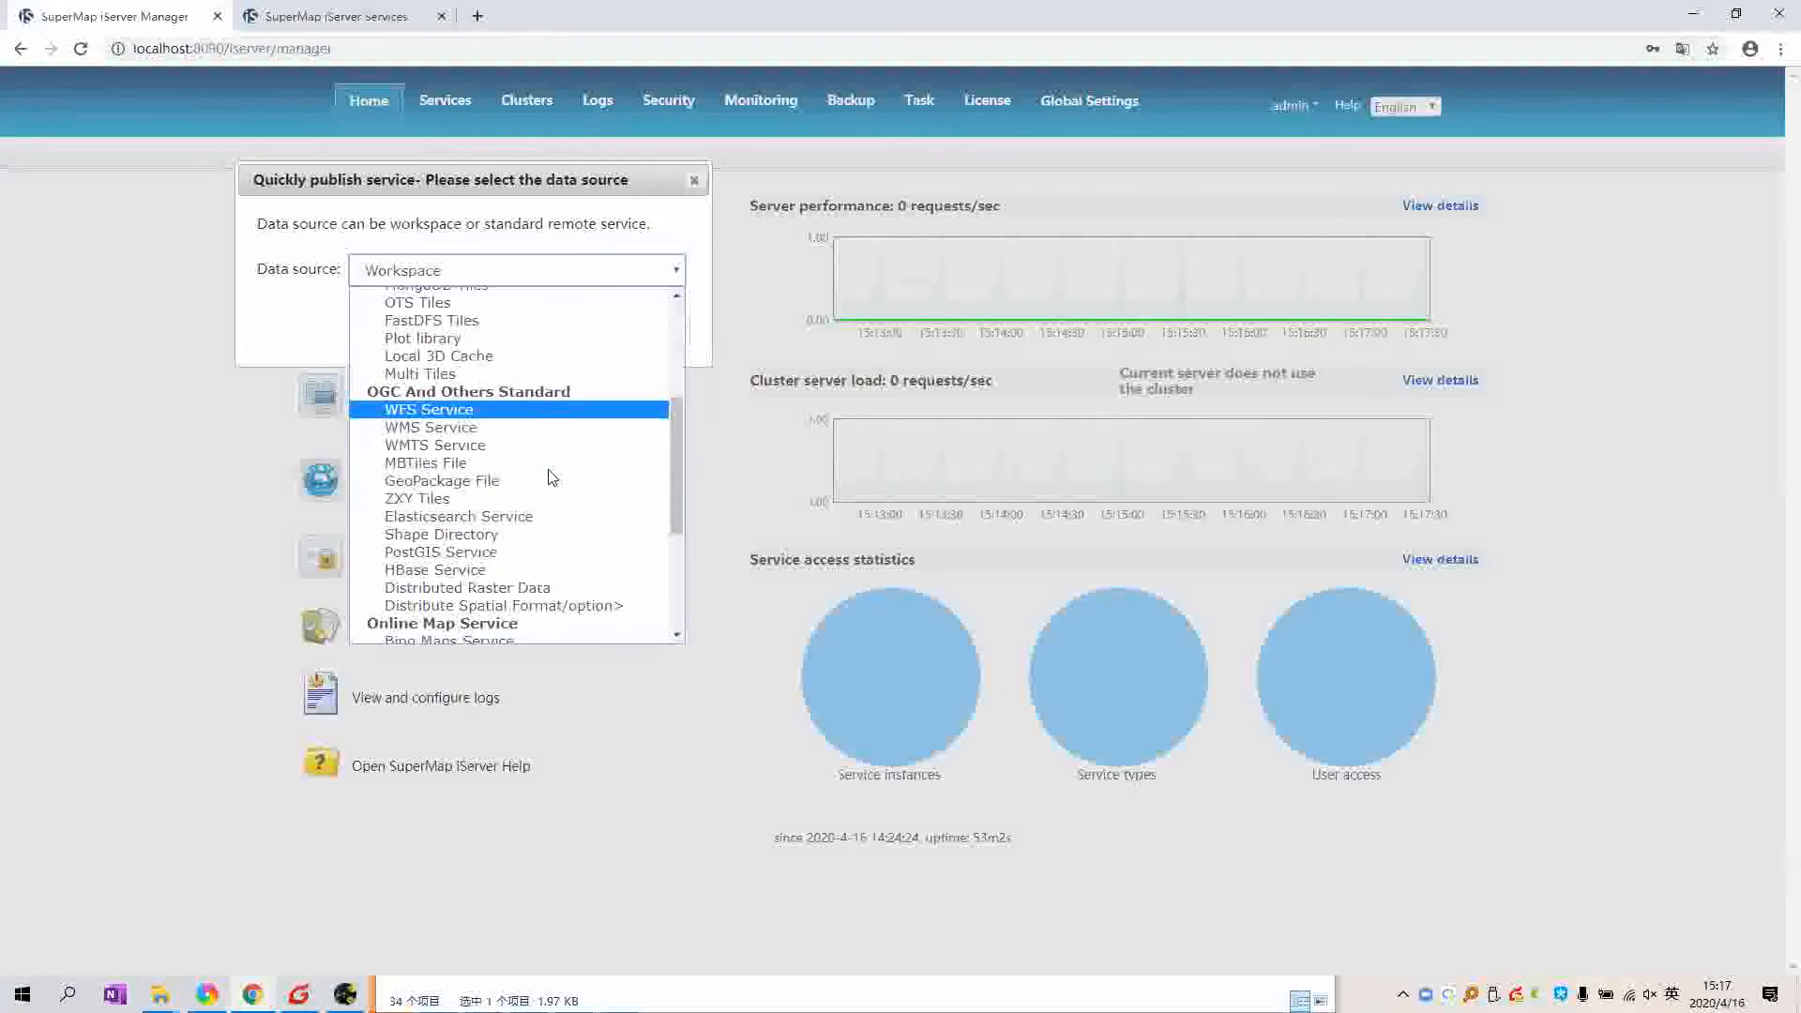
scroll(553, 479, "down", 4)
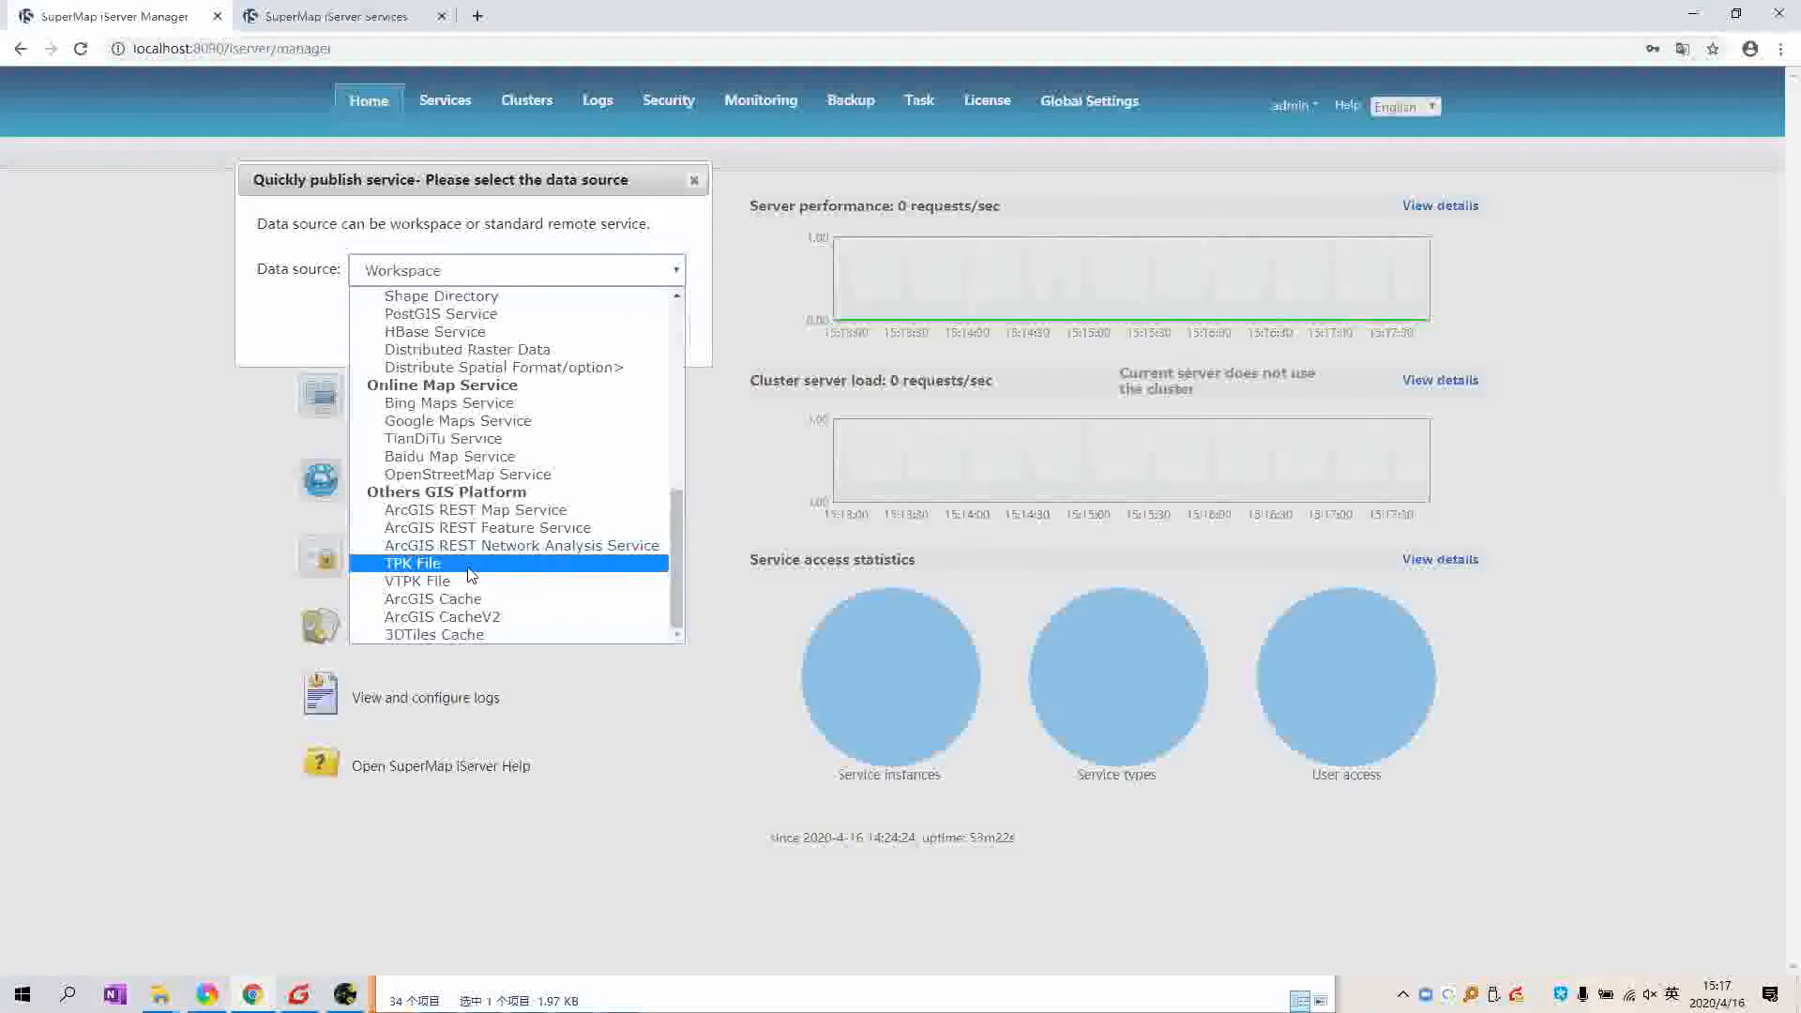
Step: Close the data source list unchanged and view the Service Management, Workspaces and Interfaces tabs
left_click(405, 274)
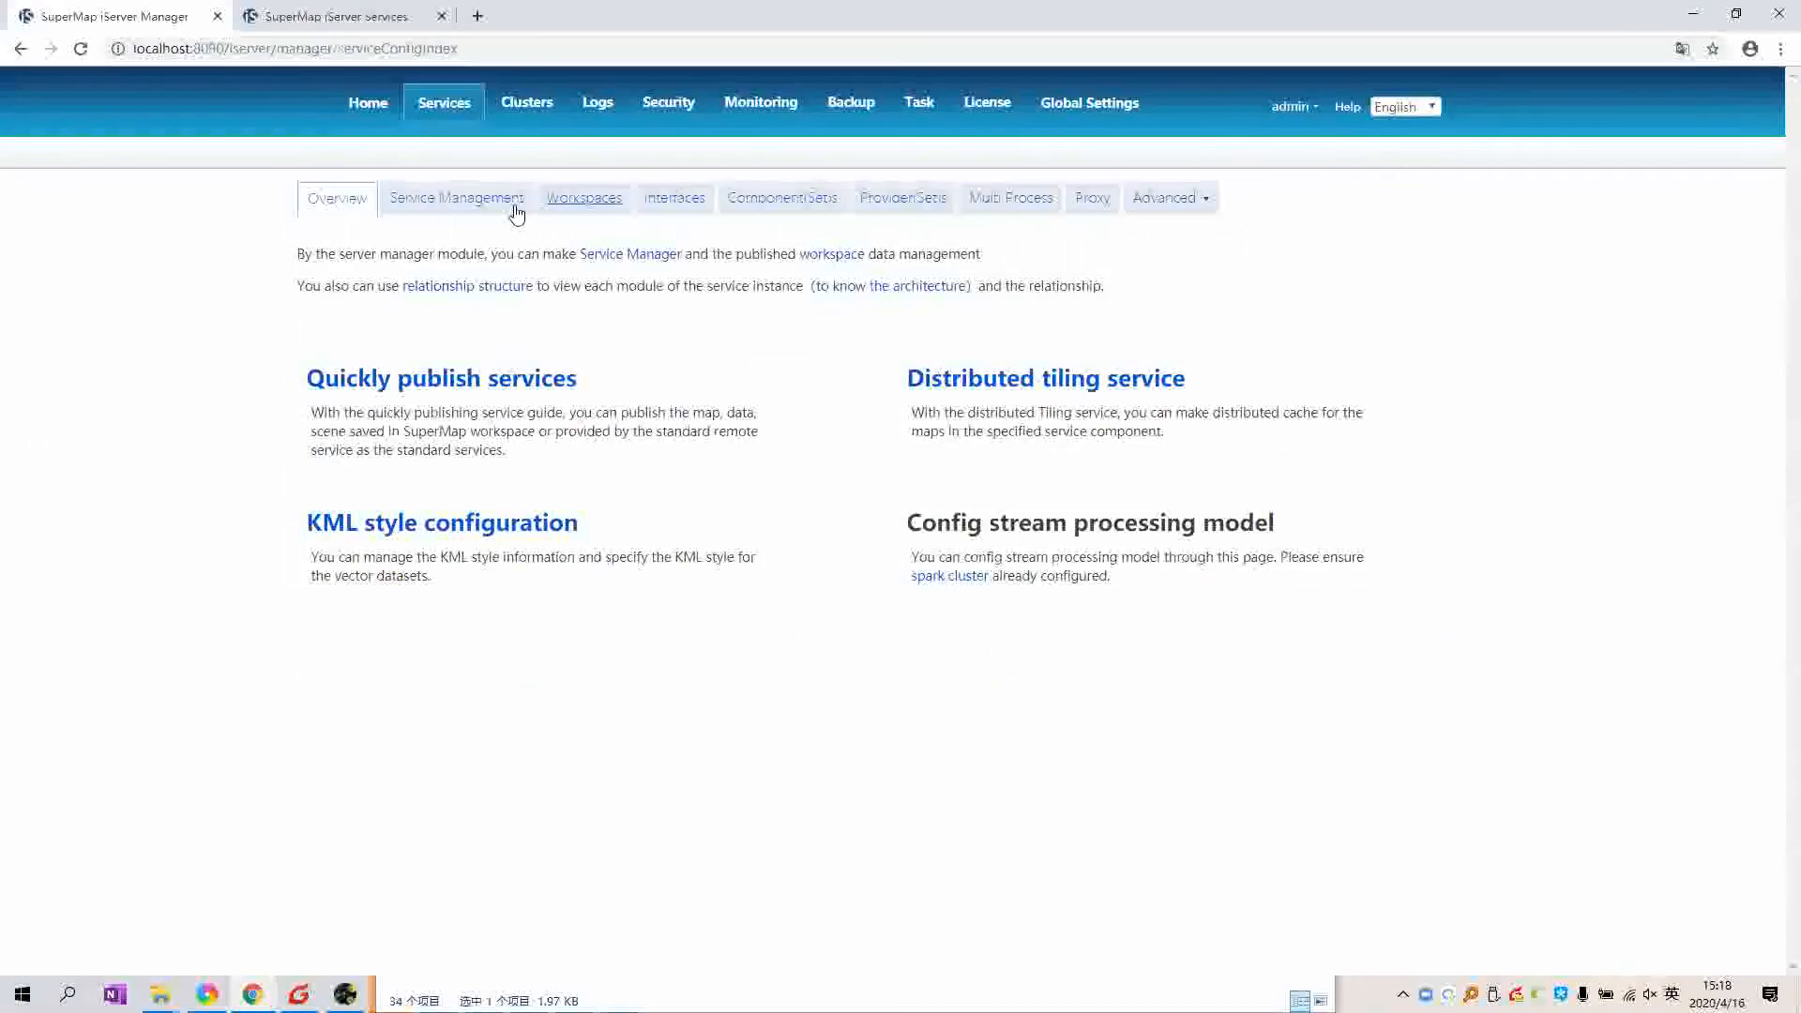
left_click(516, 214)
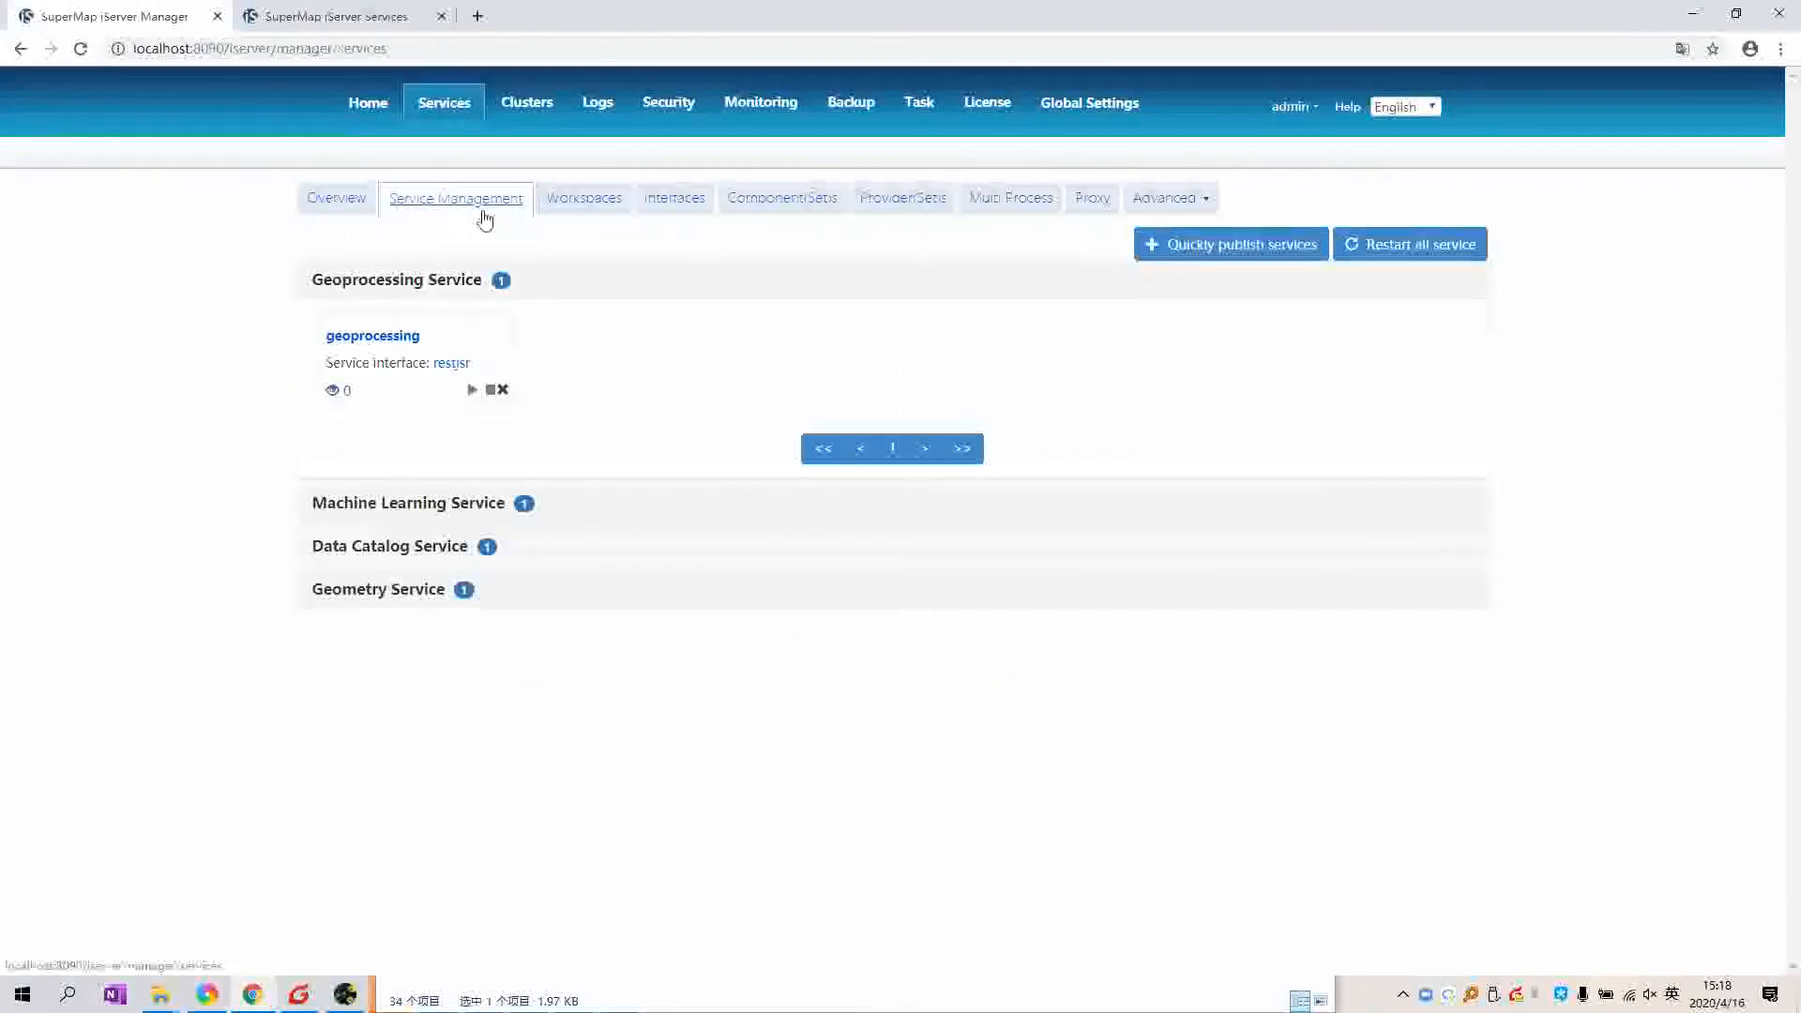
left_click(615, 206)
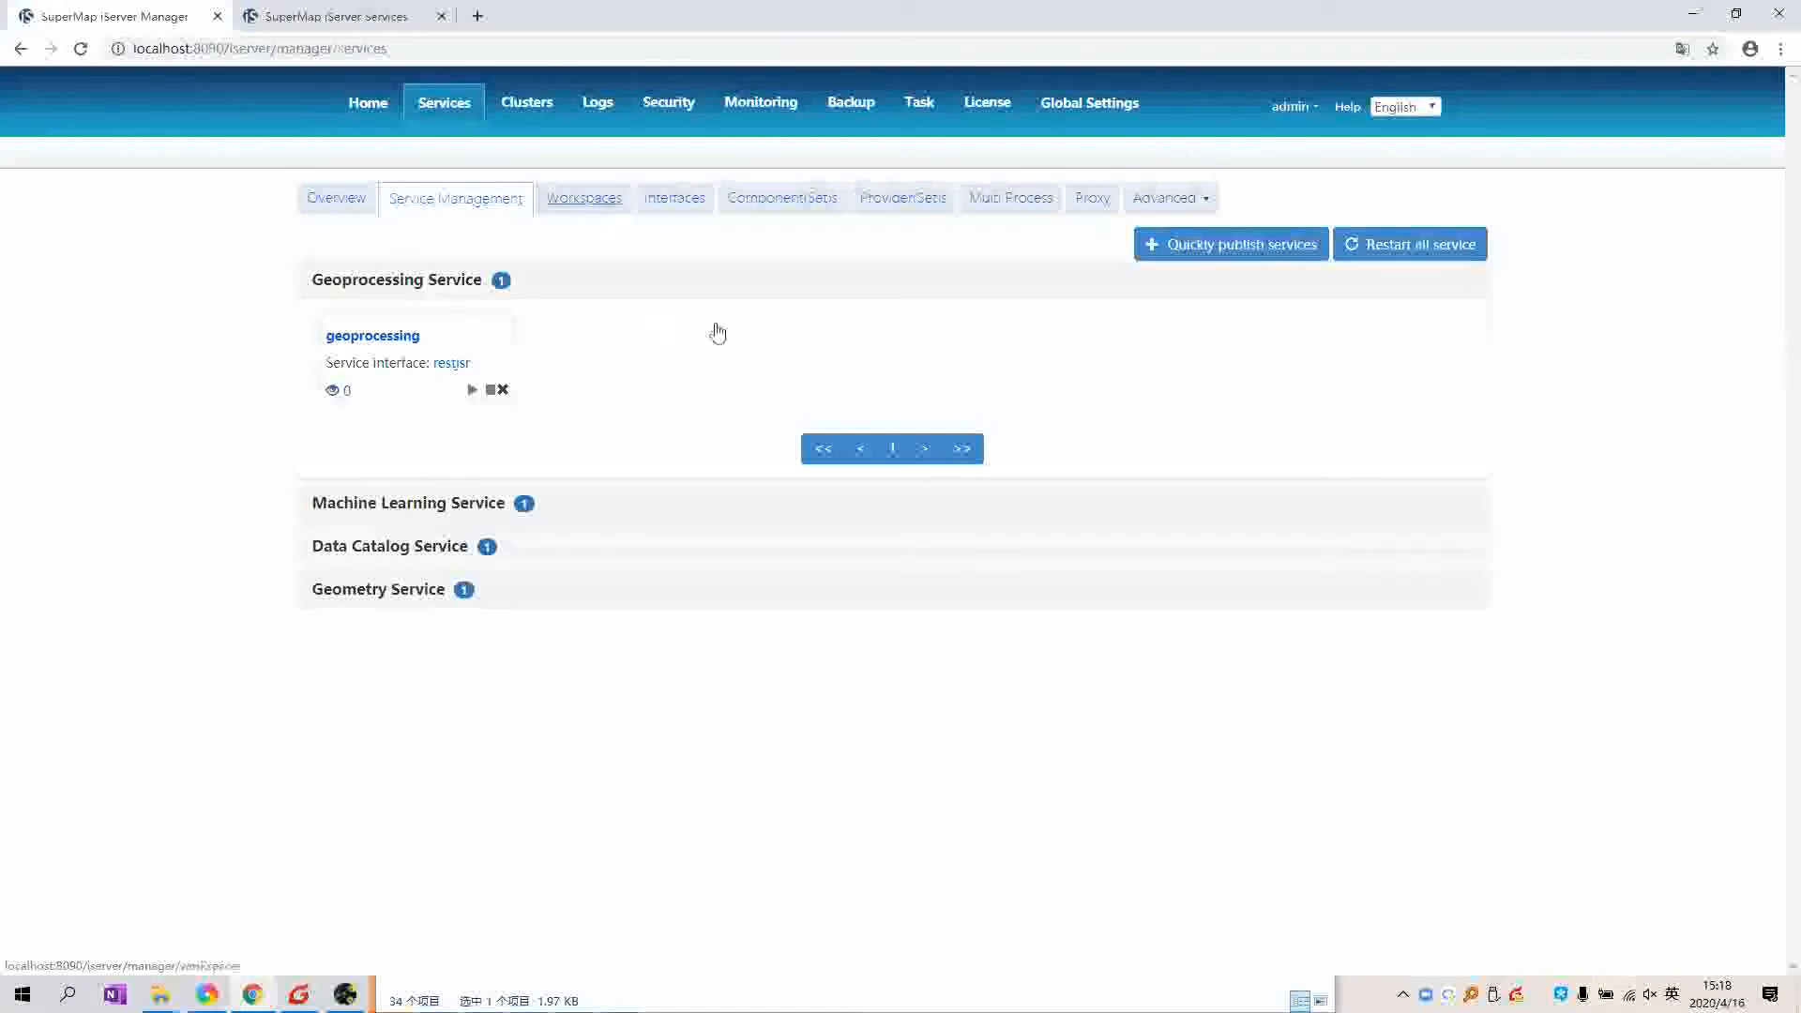
left_click(698, 205)
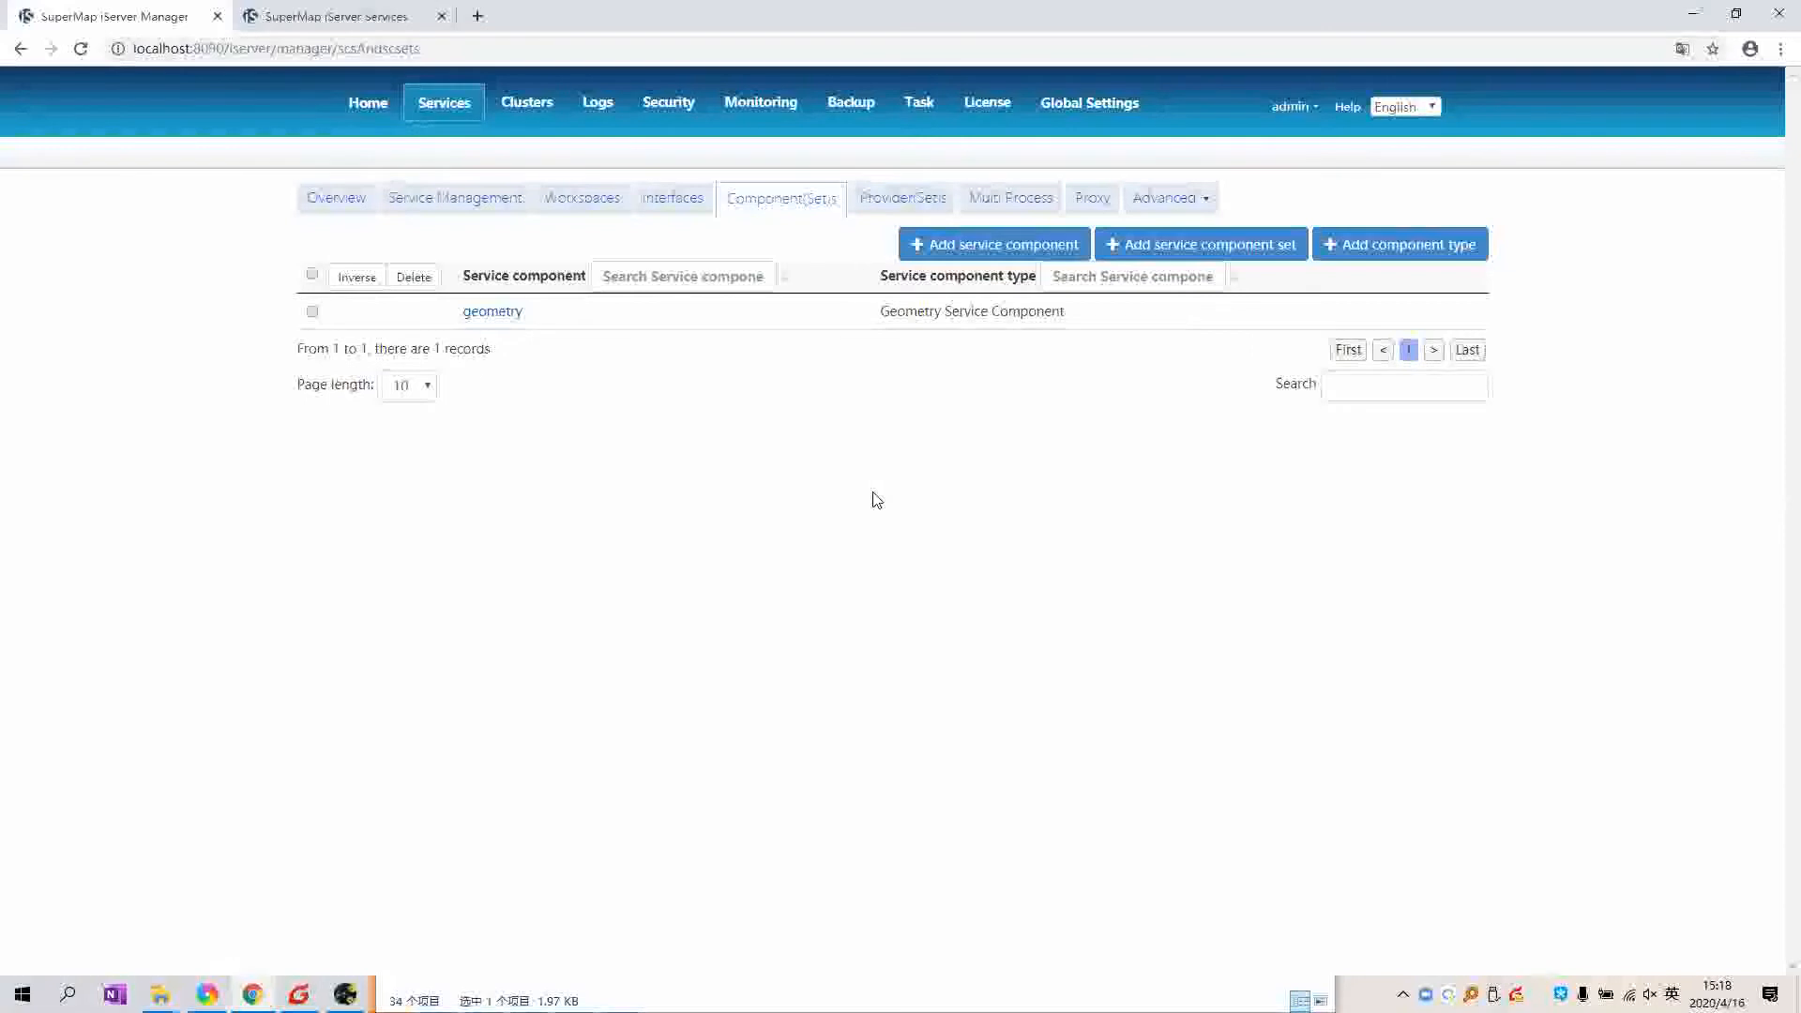
Step: Return to the services Overview, recheck Workspaces, and go to the Clusters overview
left_click(437, 116)
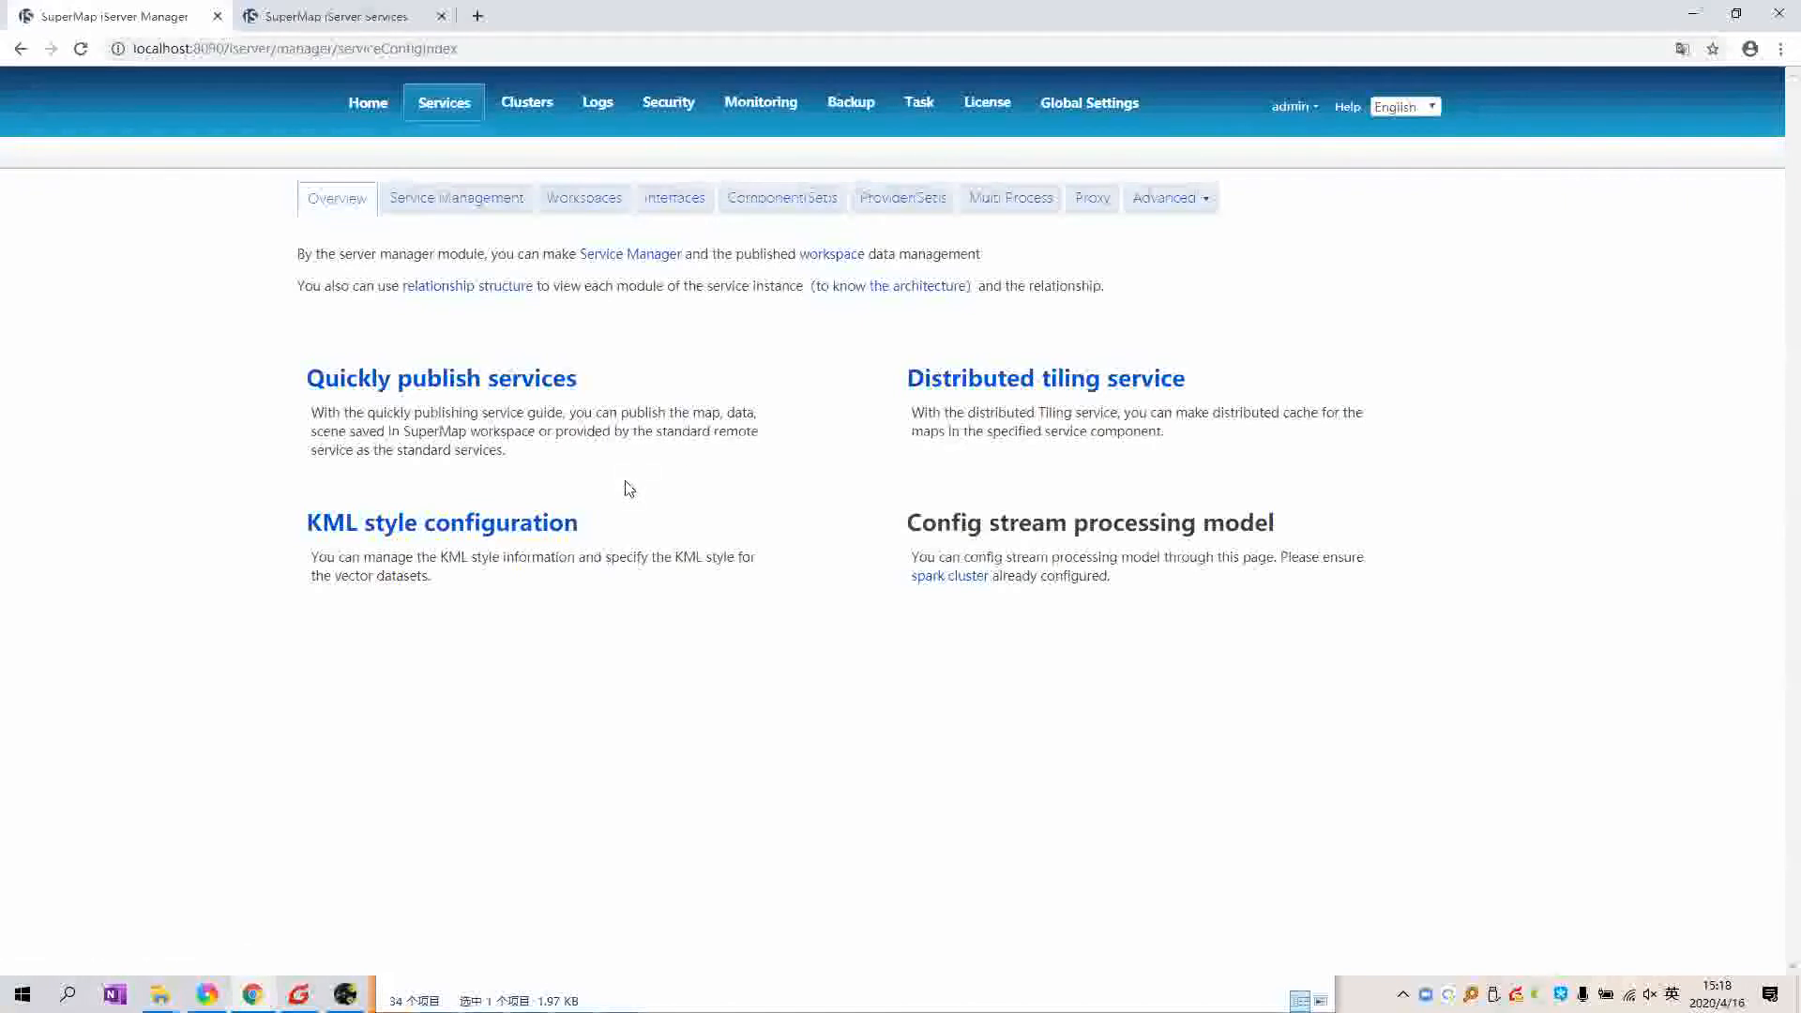
left_click_drag(674, 414, 554, 397)
left_click(499, 385)
left_click(608, 212)
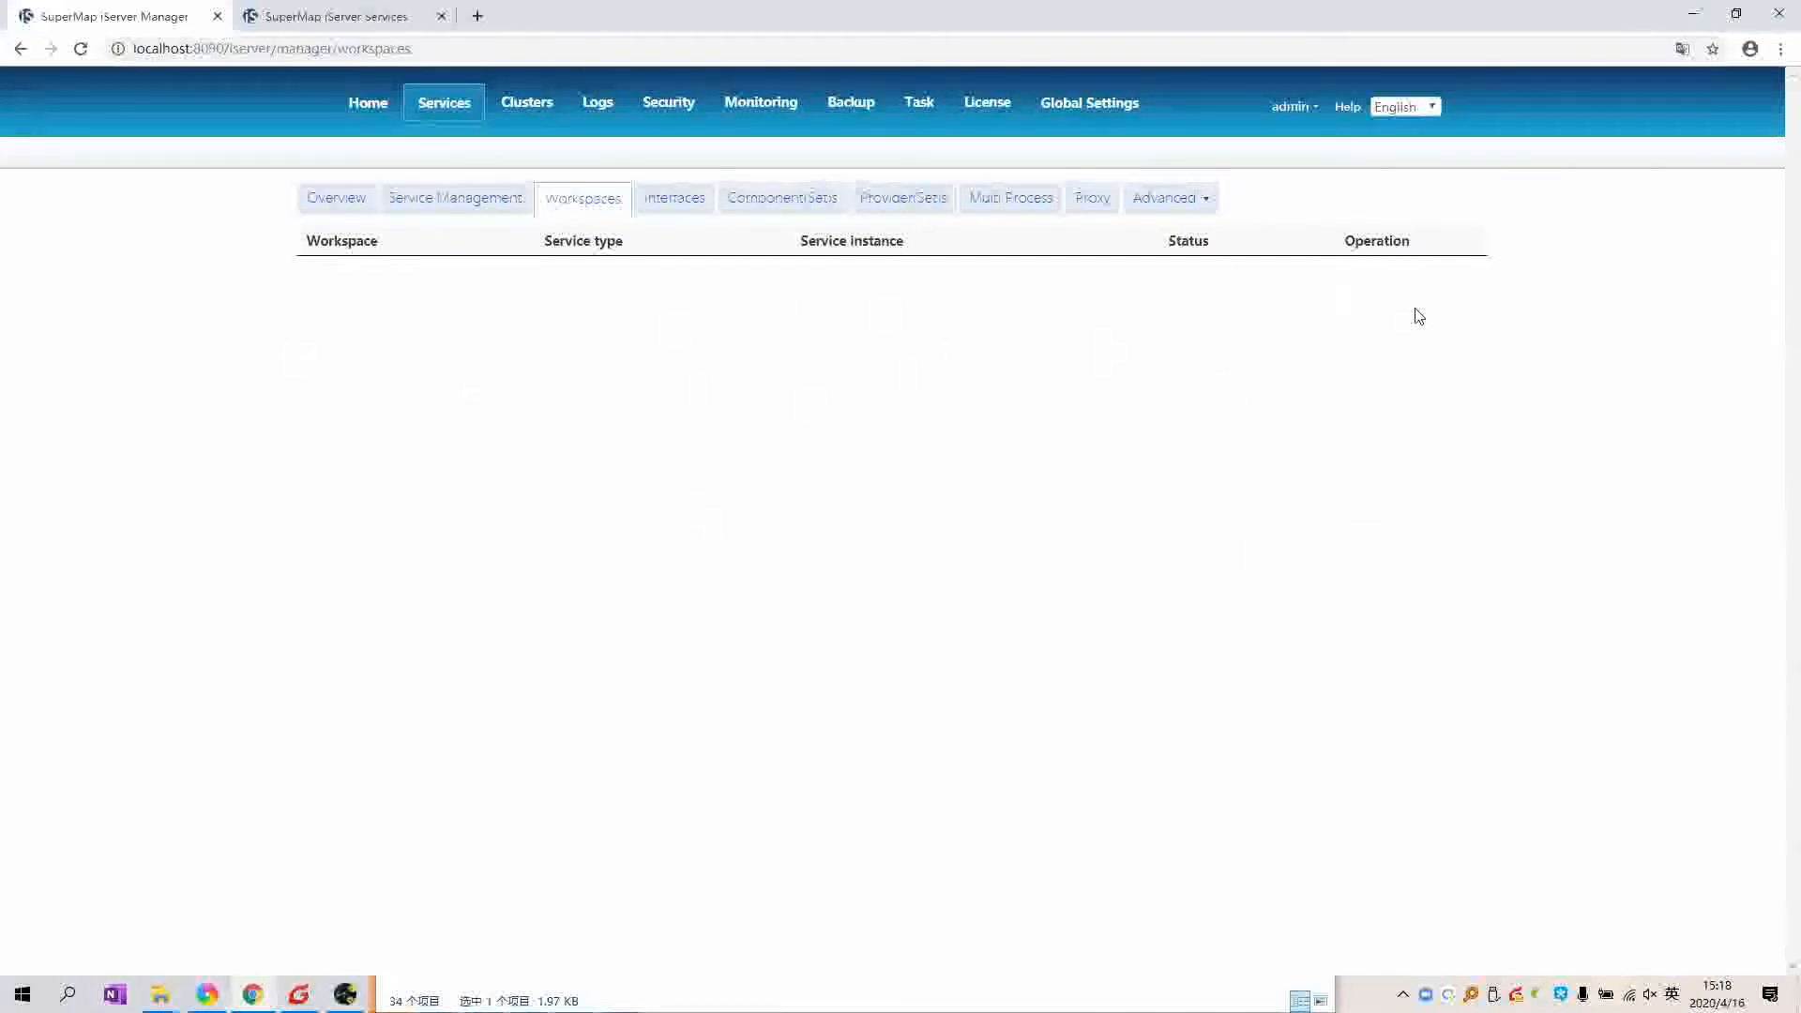
left_click(535, 111)
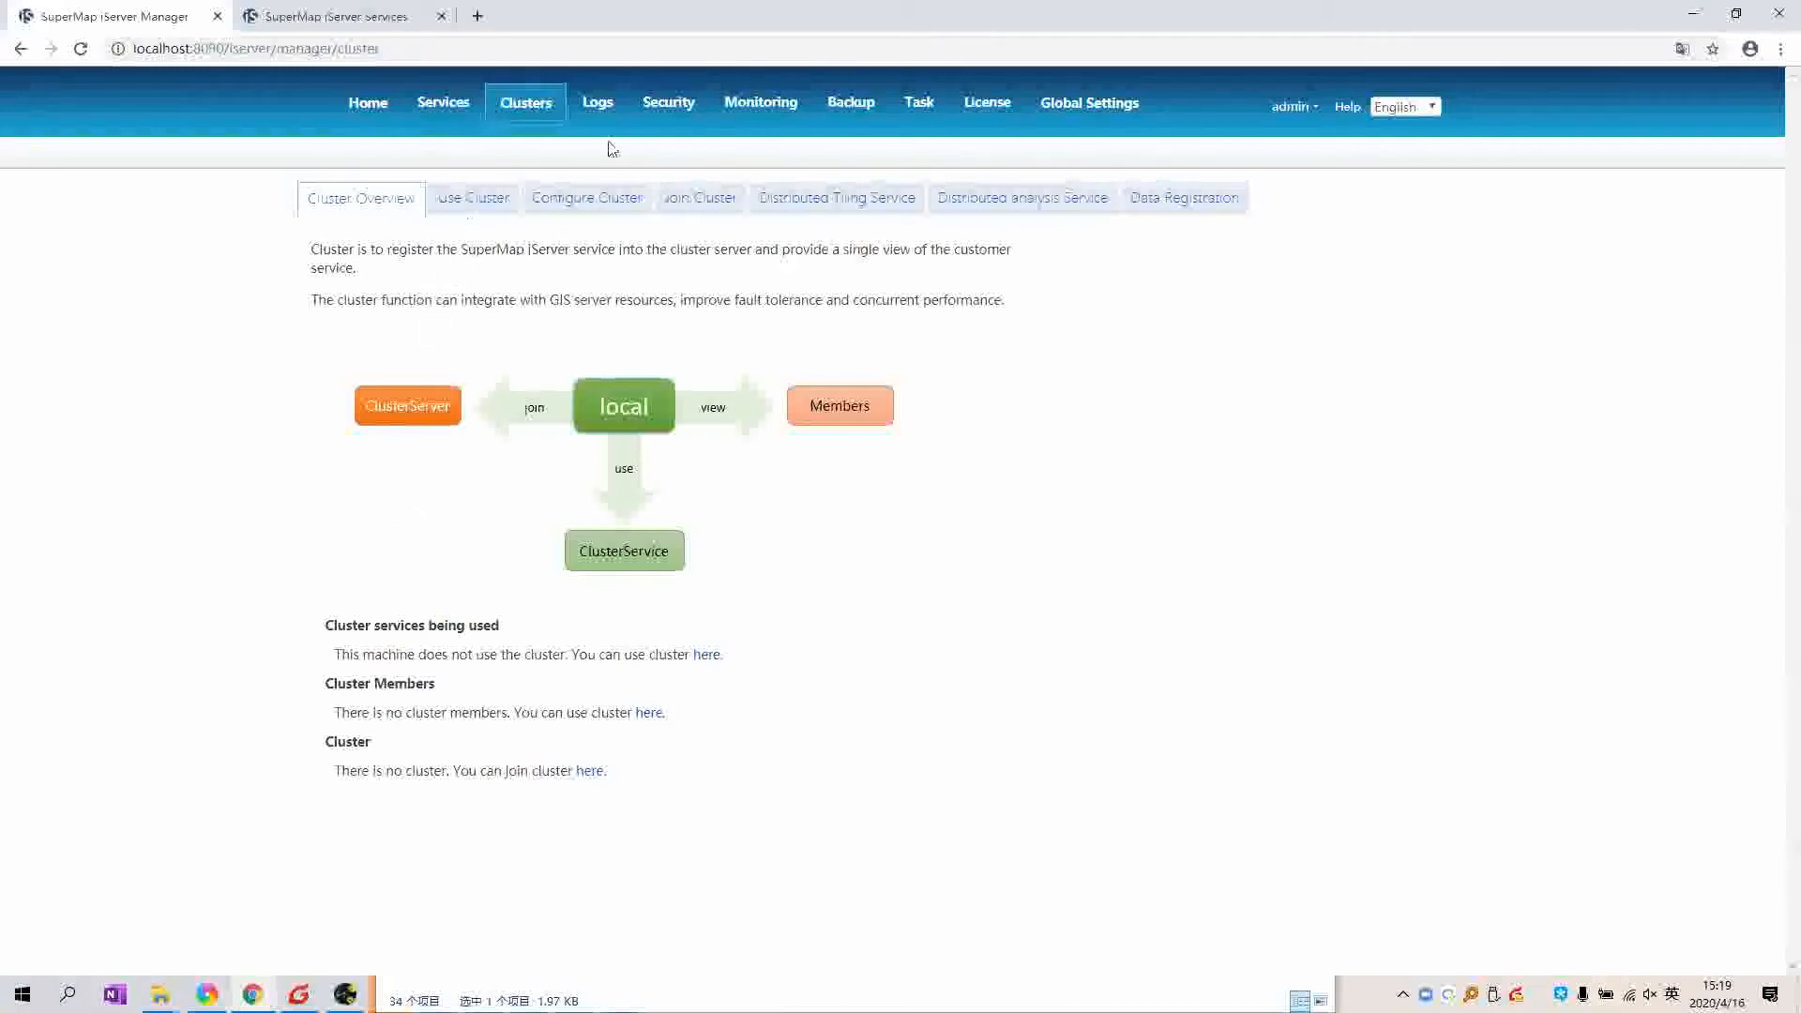
Step: Review the system Logs and the Security Users and Roles pages, ending on the Monitoring overview
left_click(606, 107)
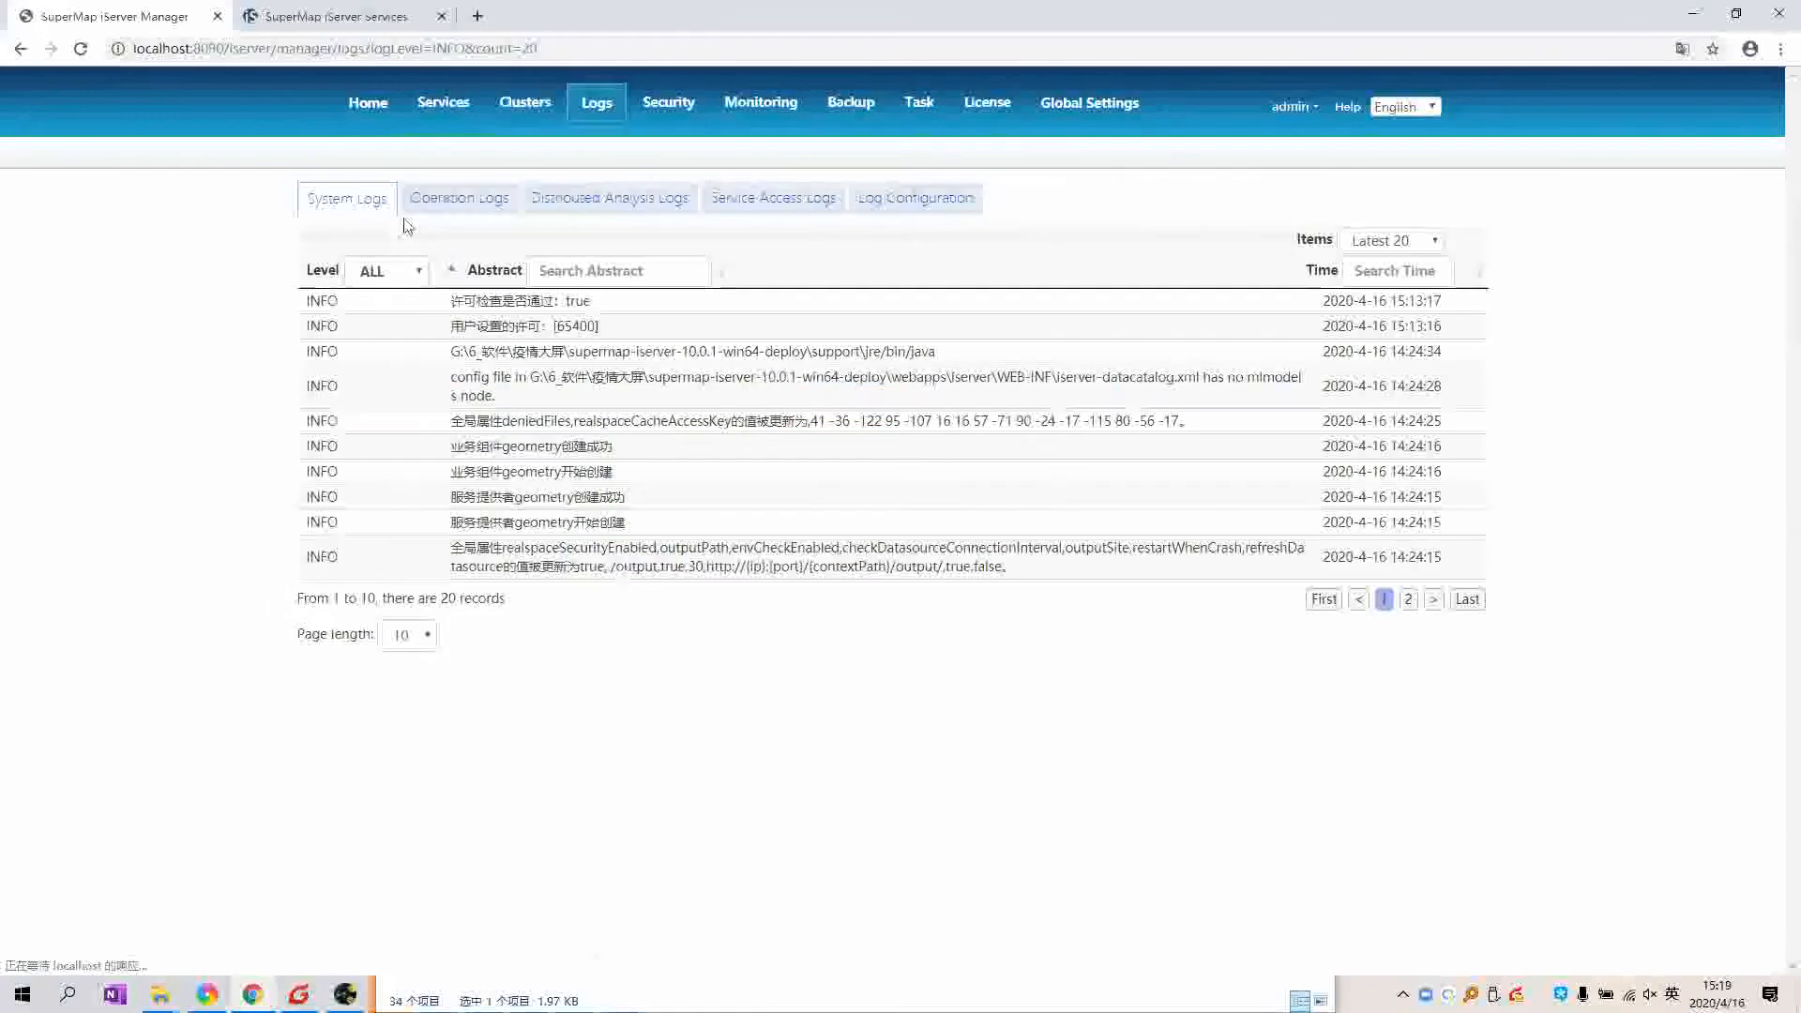
left_click(442, 198)
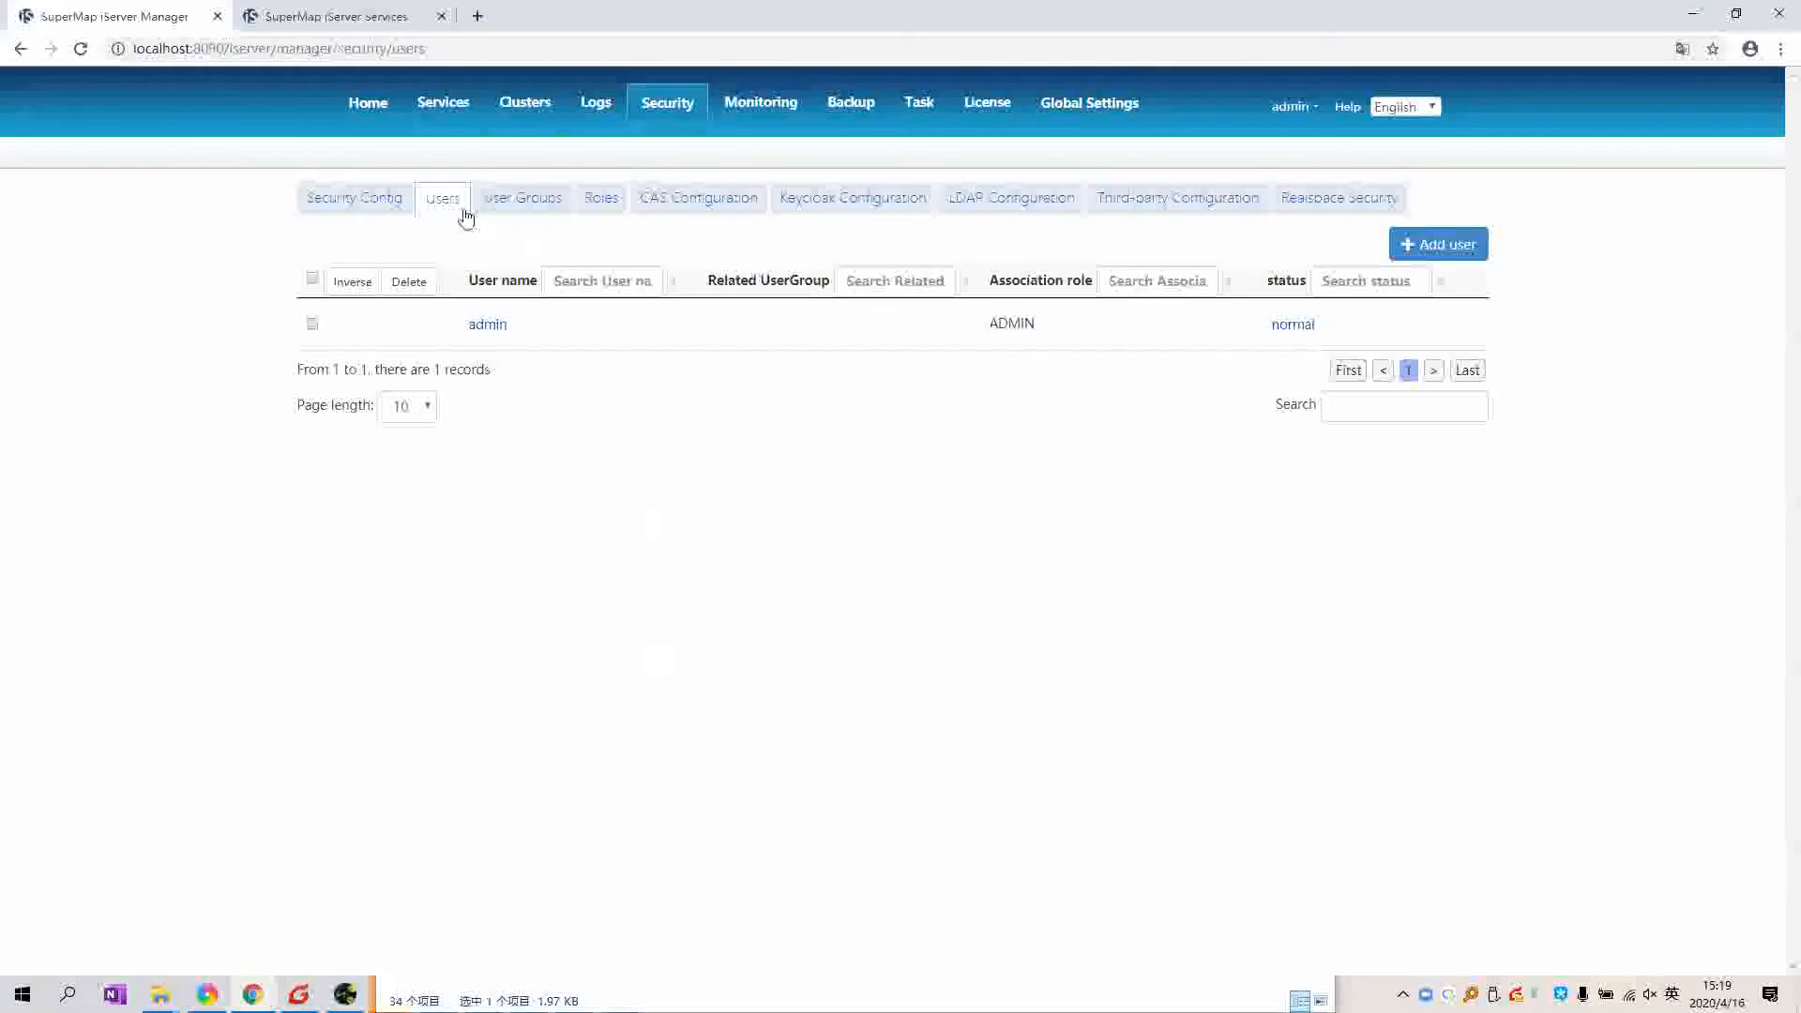
left_click(601, 198)
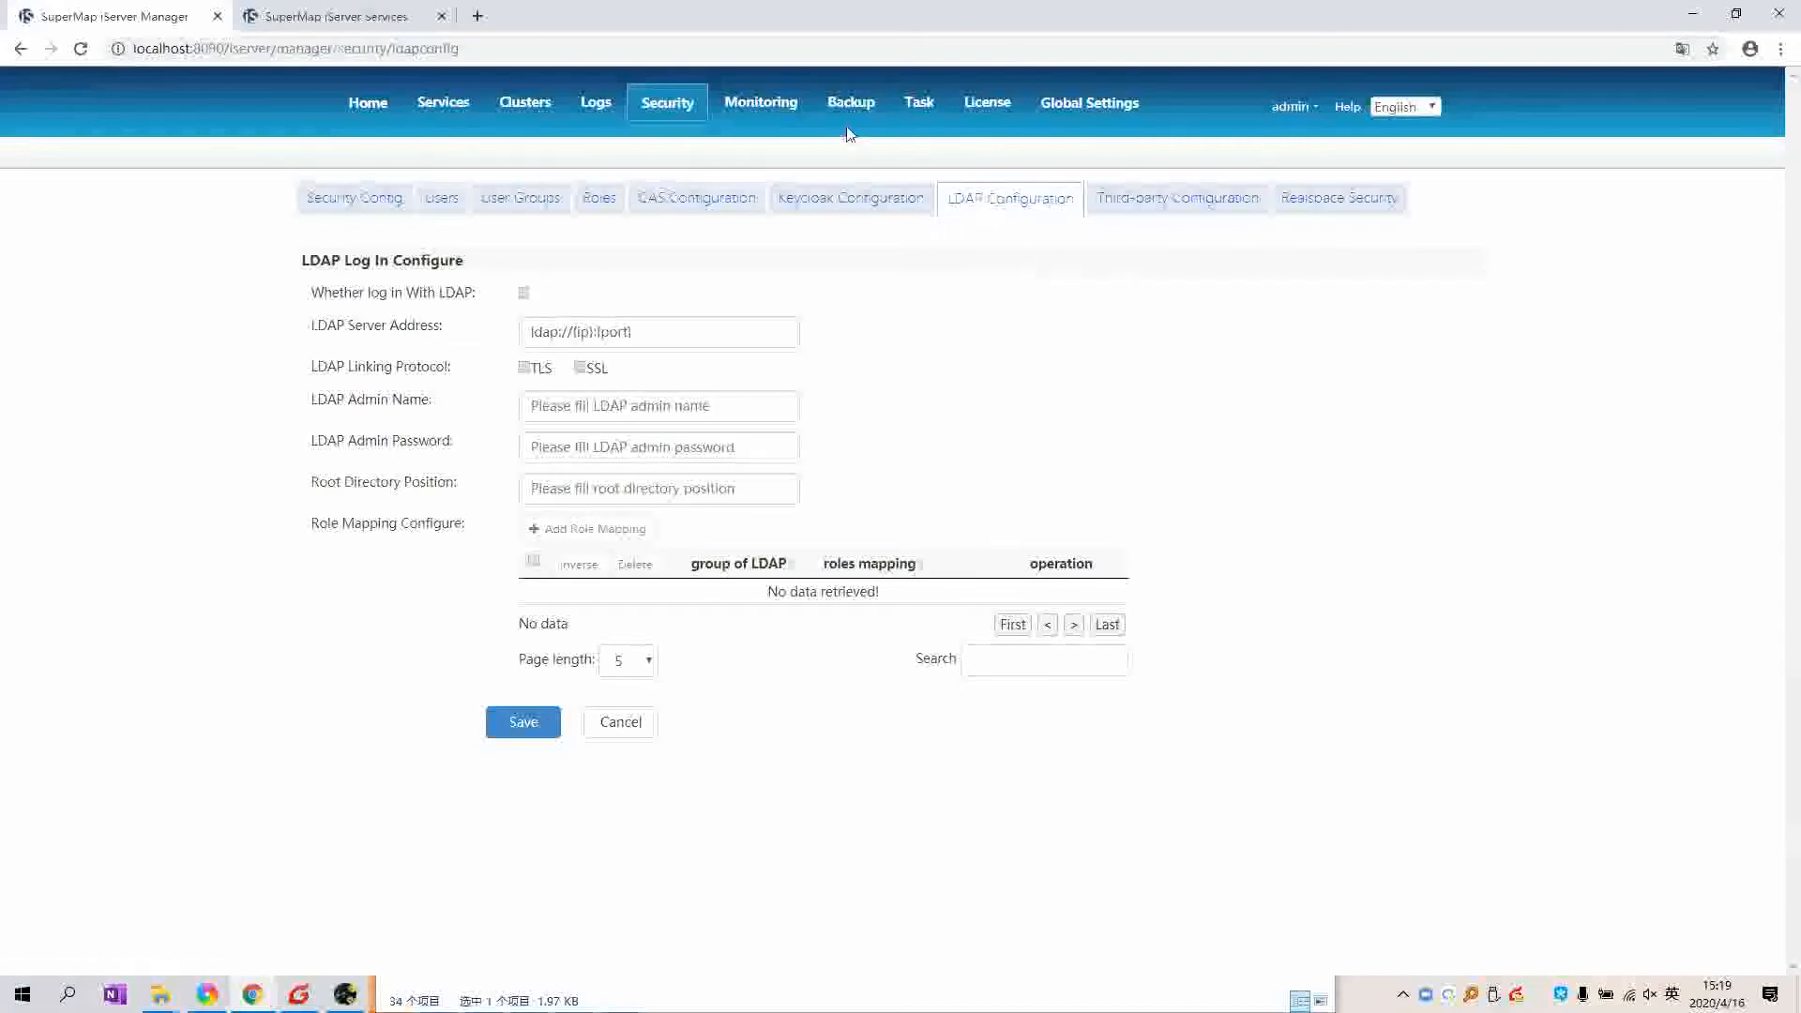
left_click(784, 110)
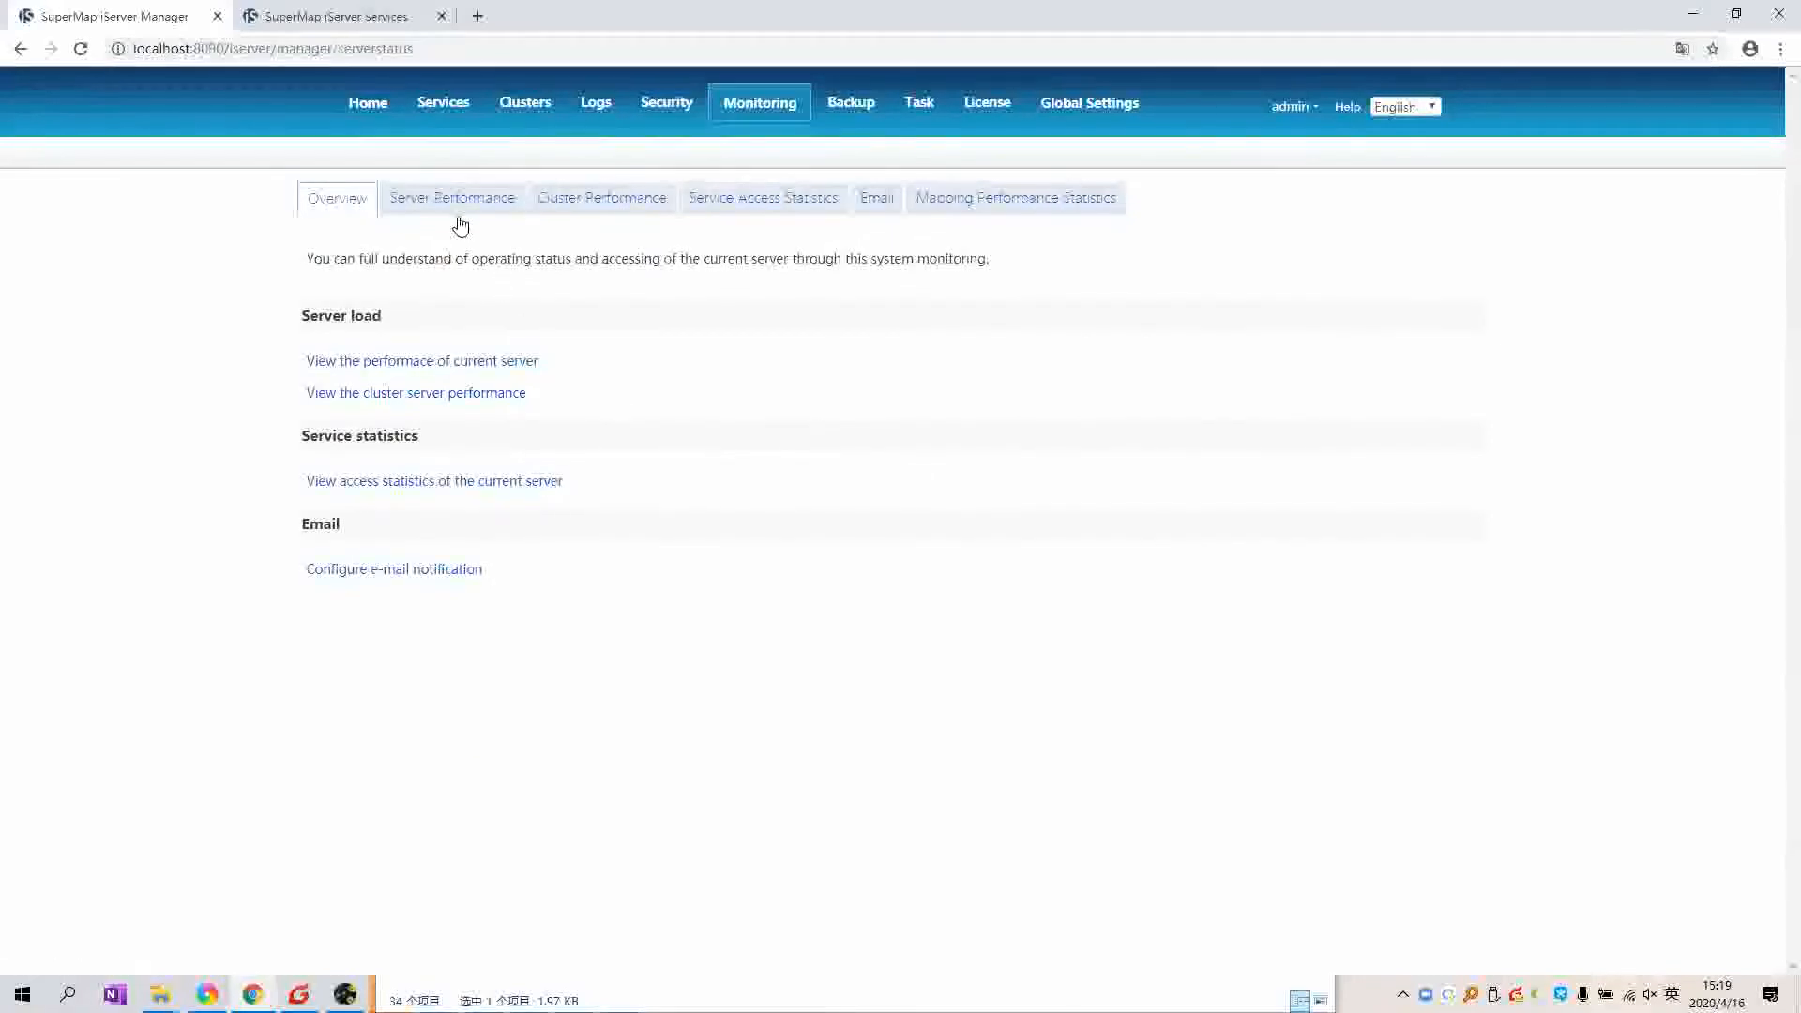
Step: Review Server Performance, Cluster Performance and Service Access Statistics, then the Email monitoring tab
left_click(458, 217)
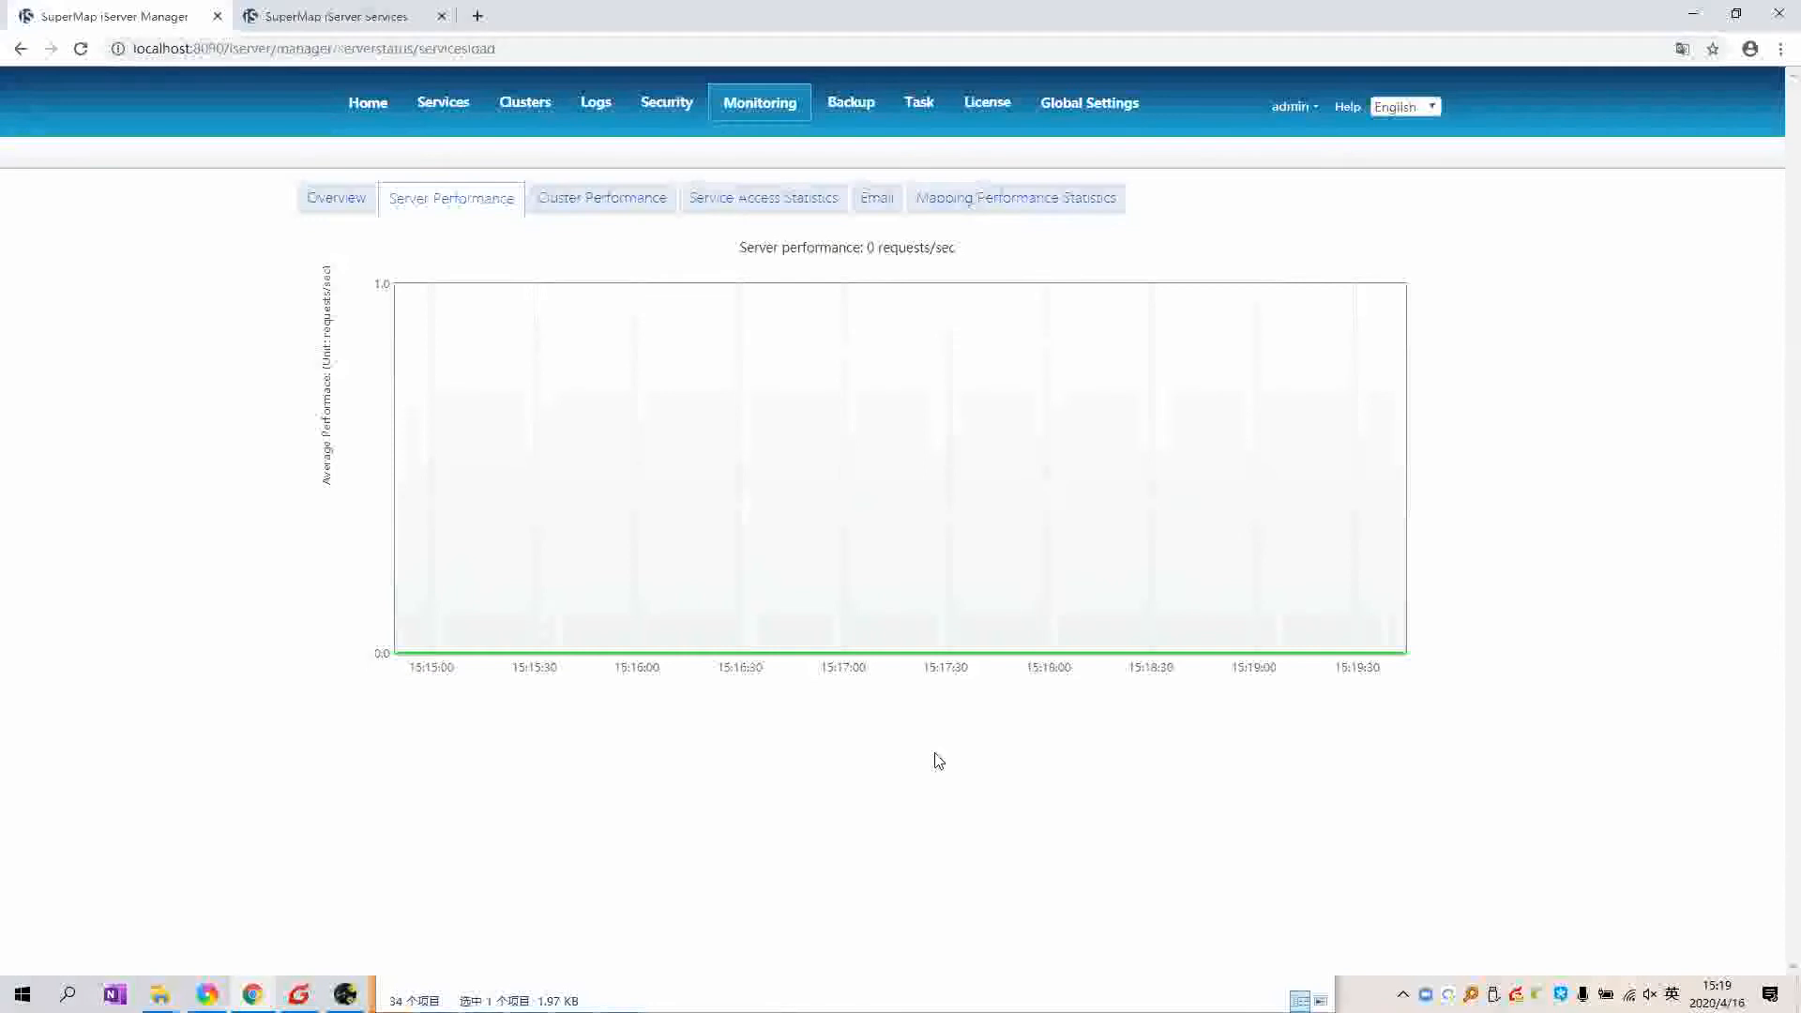
left_click(349, 208)
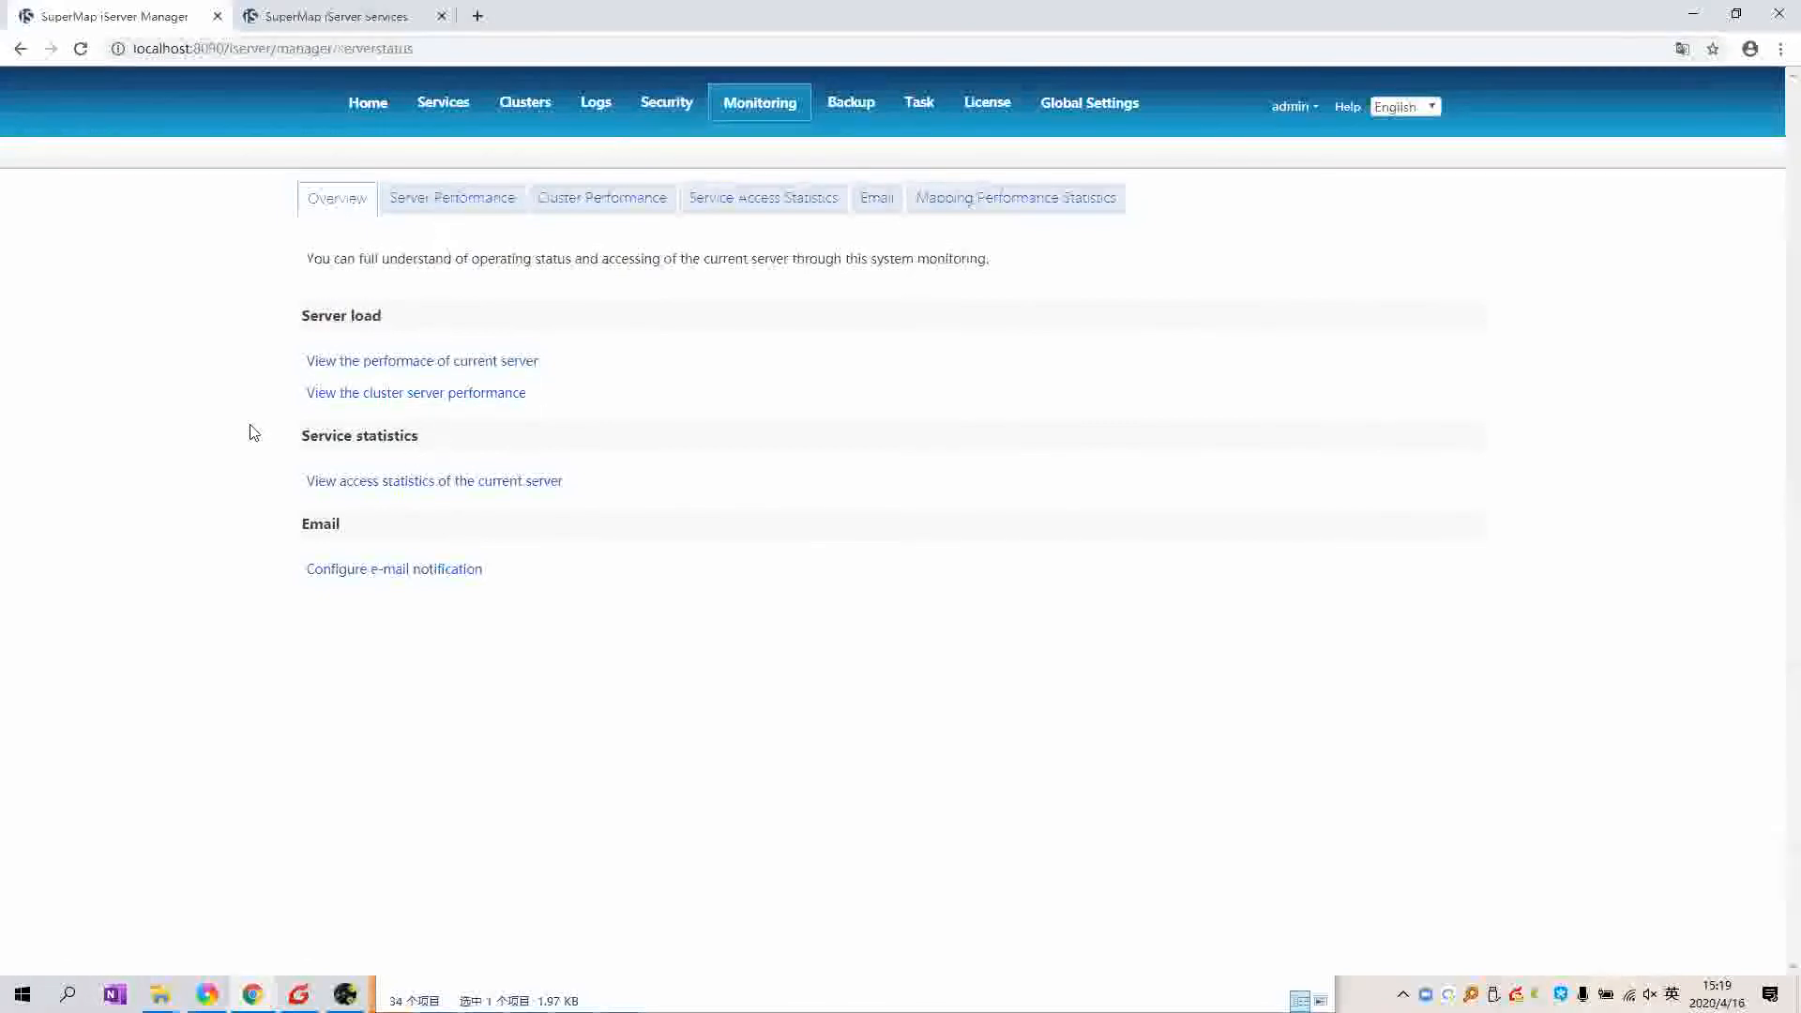
left_click_drag(285, 575, 428, 206)
left_click(429, 206)
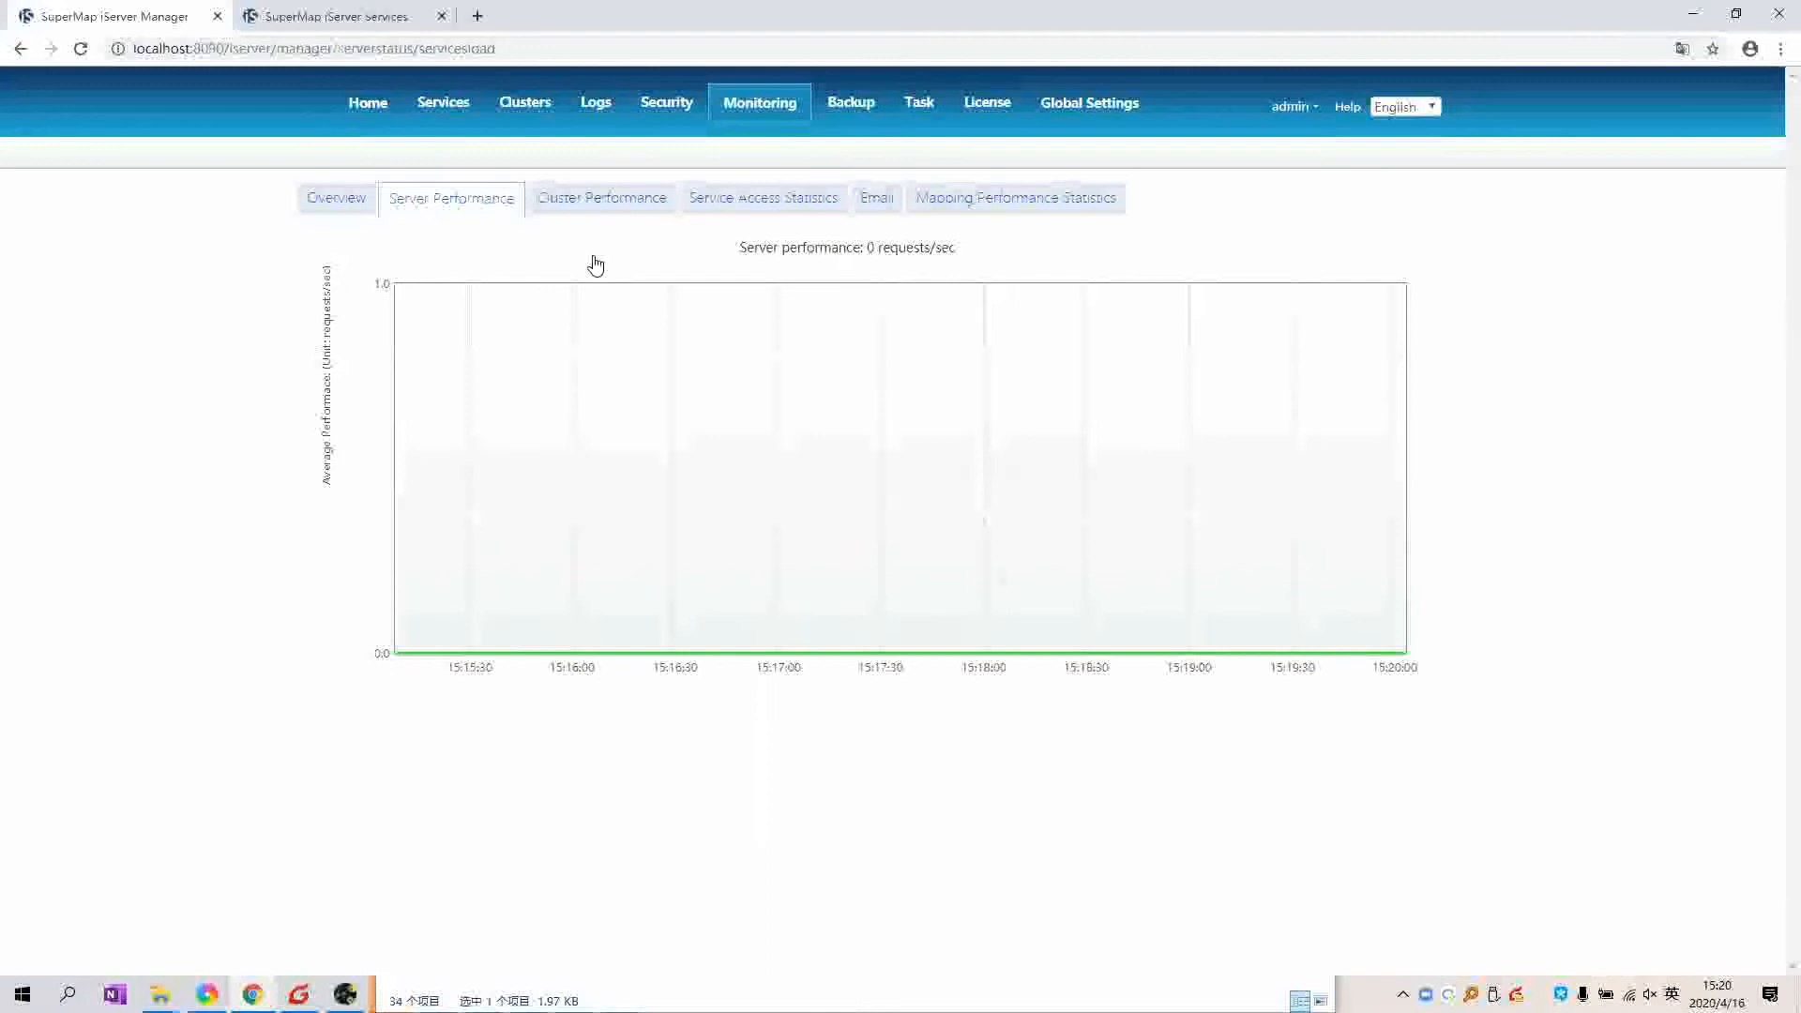
left_click(605, 199)
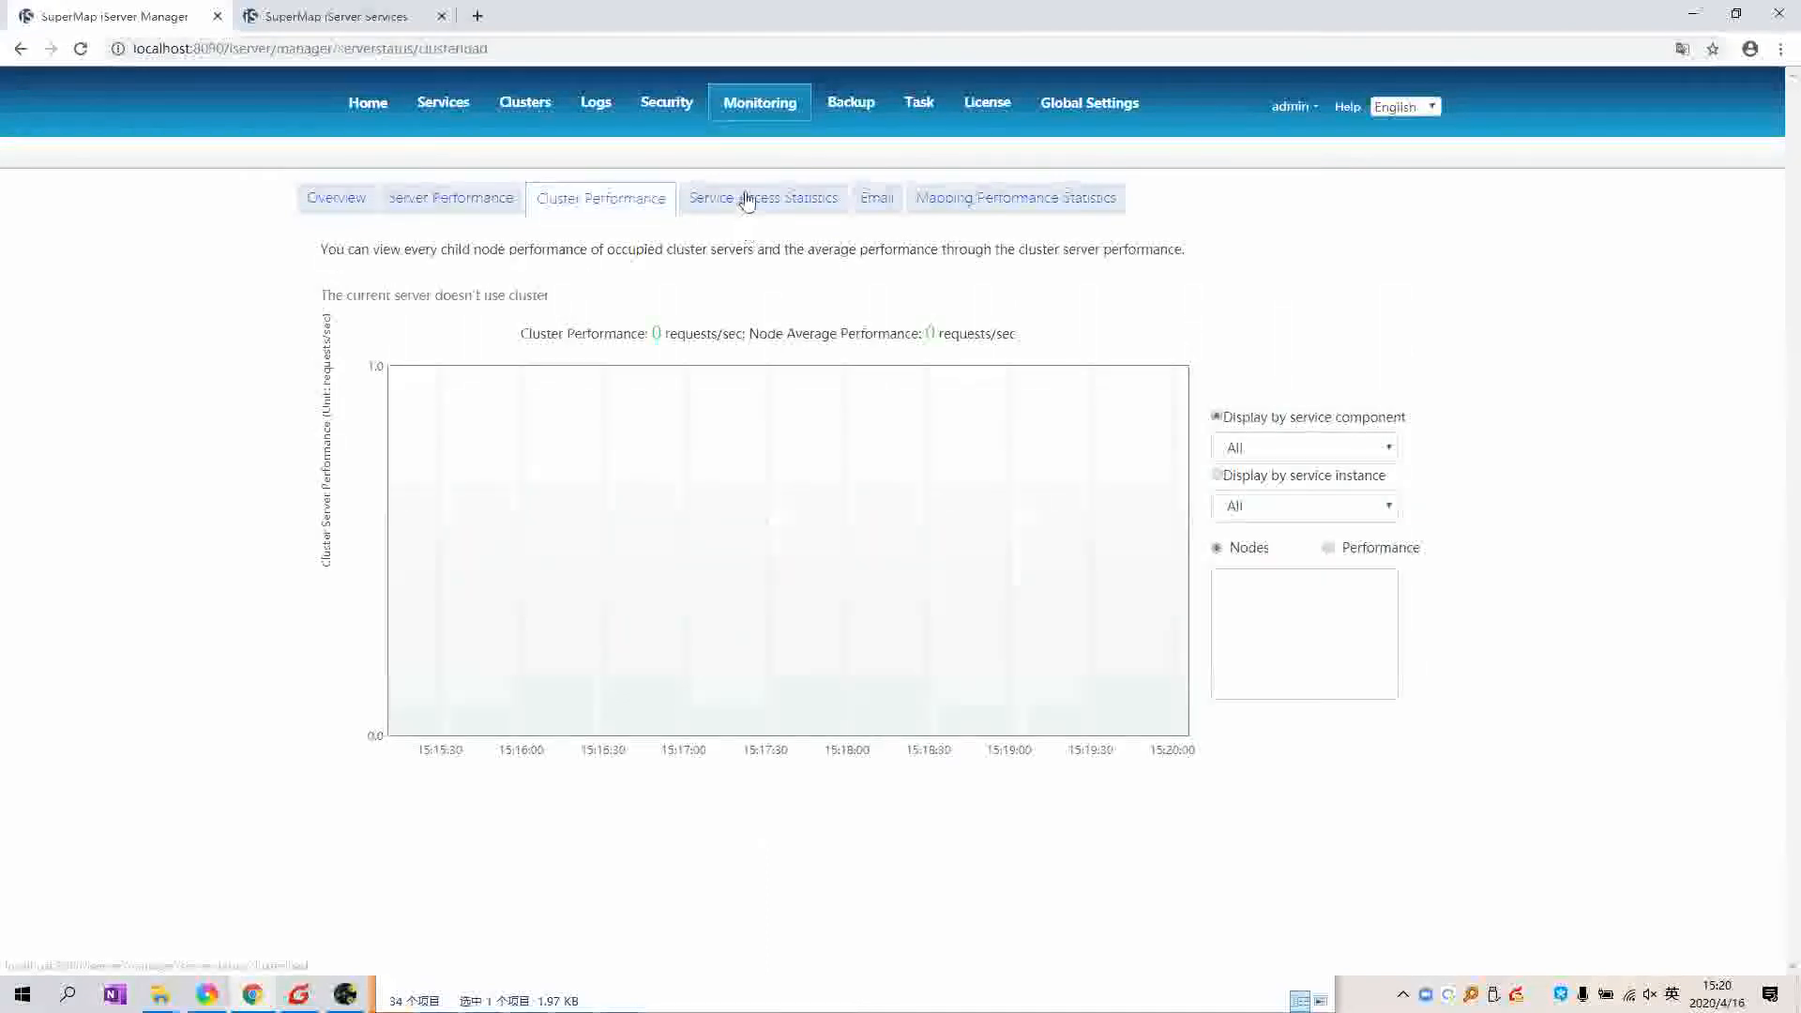
left_click(776, 210)
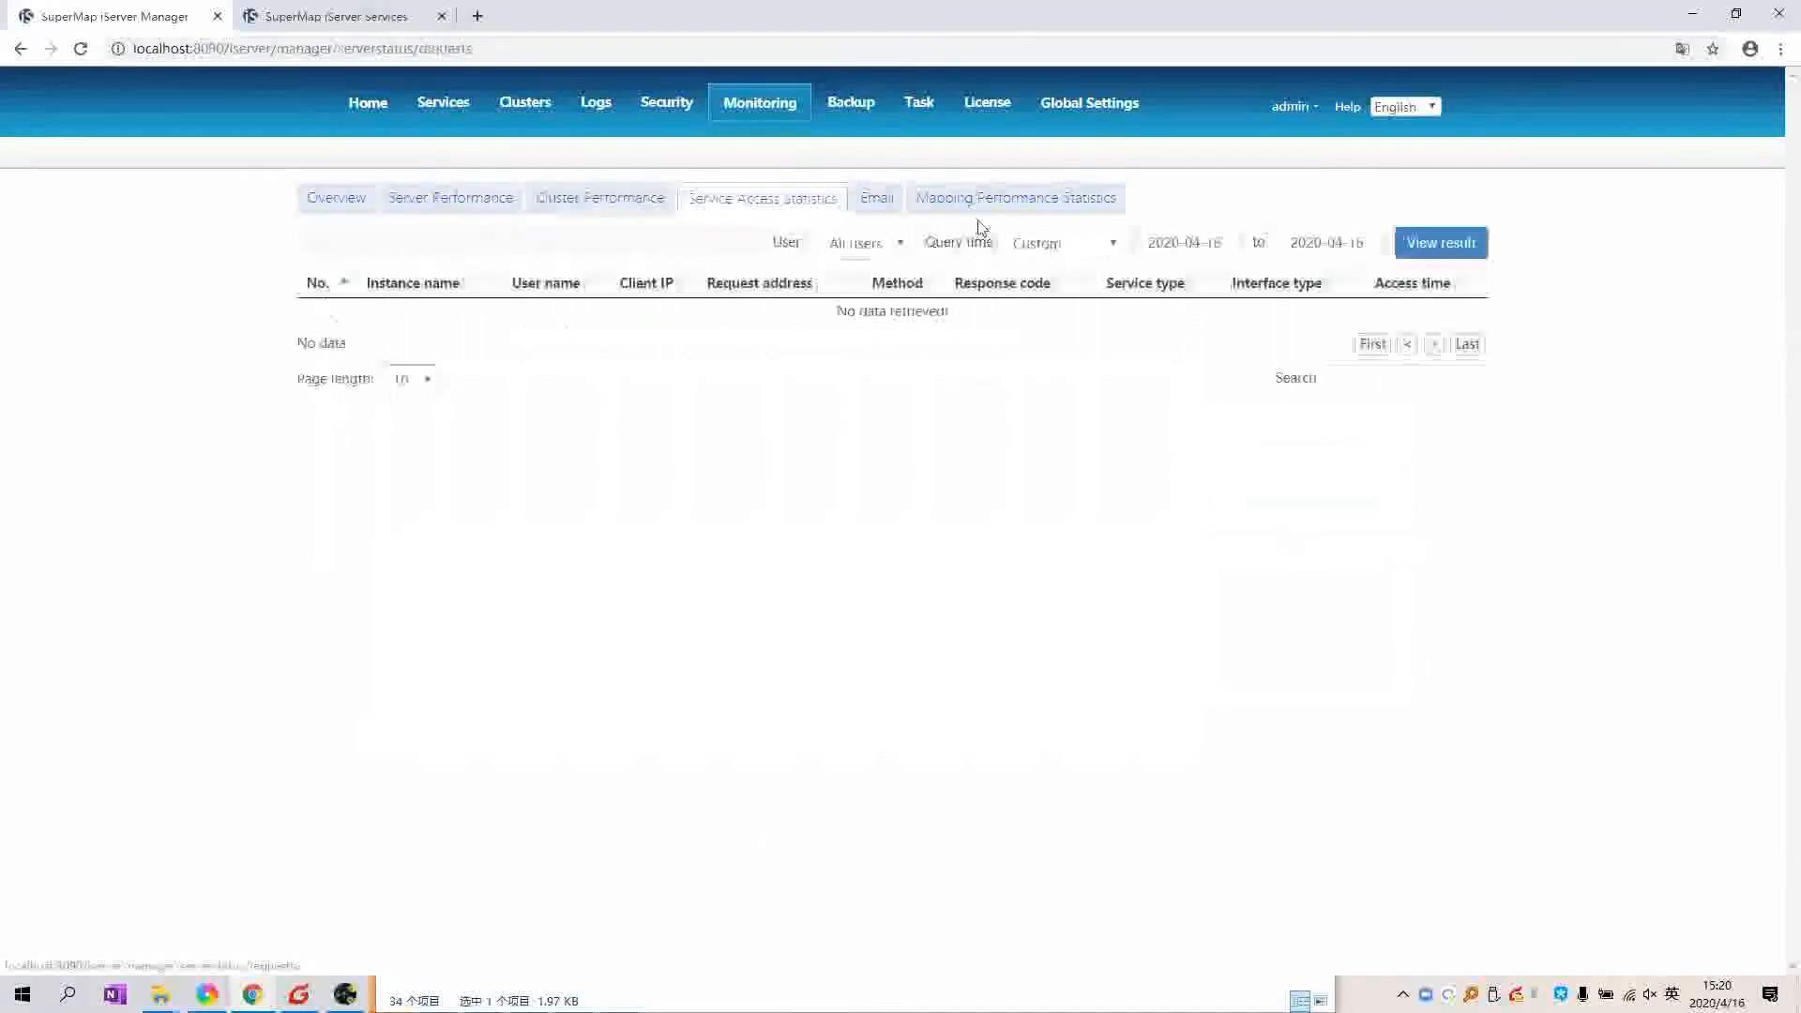
left_click(876, 199)
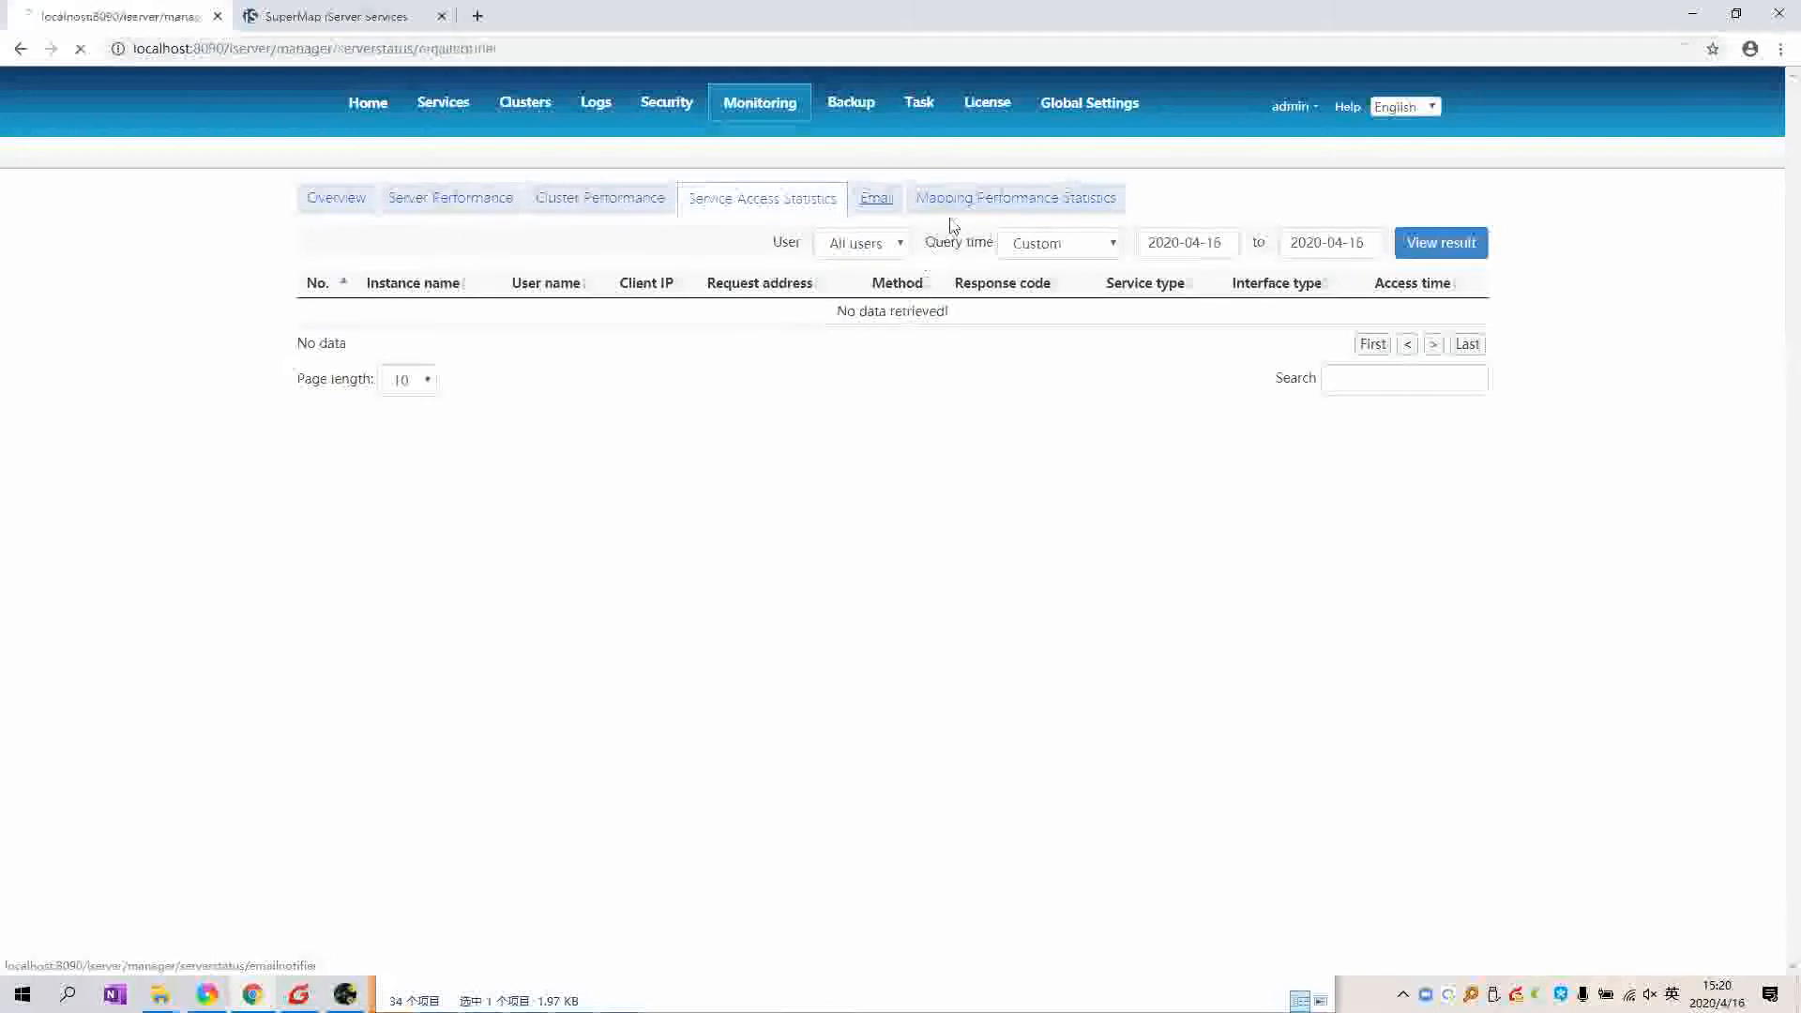
left_click(1009, 225)
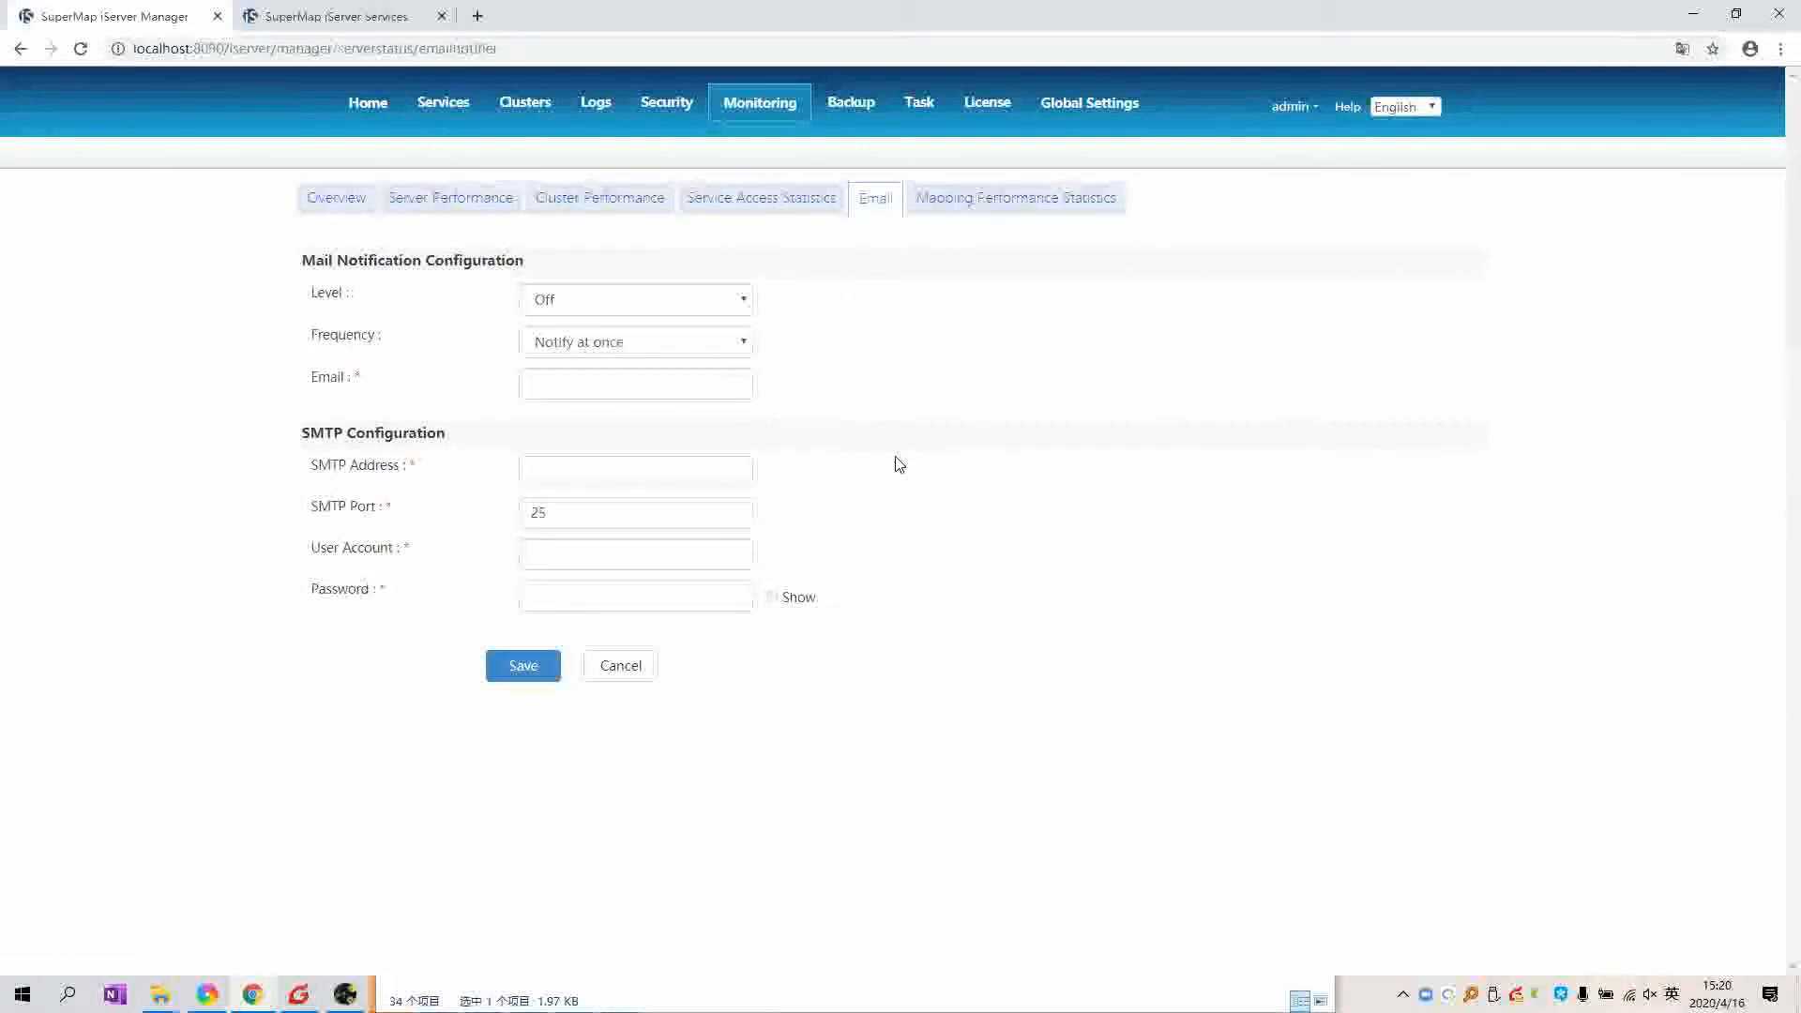
Step: Choose Error in the mail notification Level dropdown and move to the Email field
left_click_drag(304, 435, 343, 436)
left_click(342, 436)
double_click(305, 435)
left_click(305, 445)
left_click(688, 310)
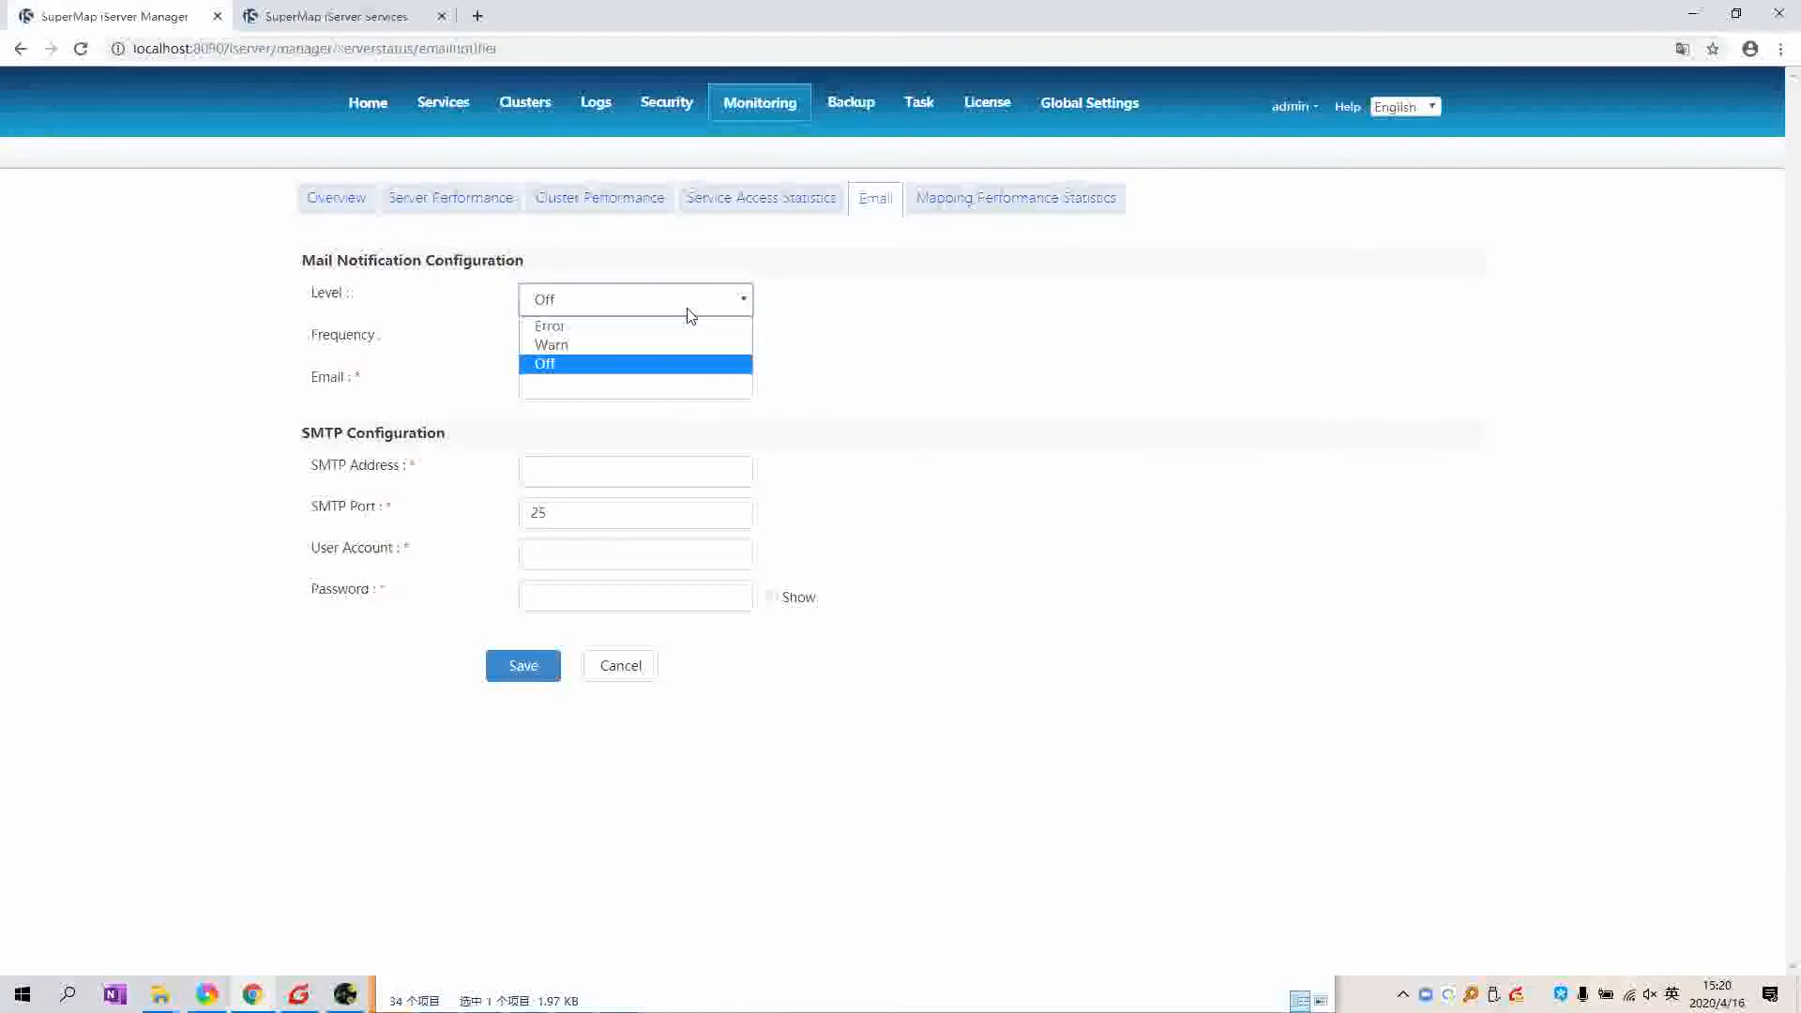
left_click(657, 325)
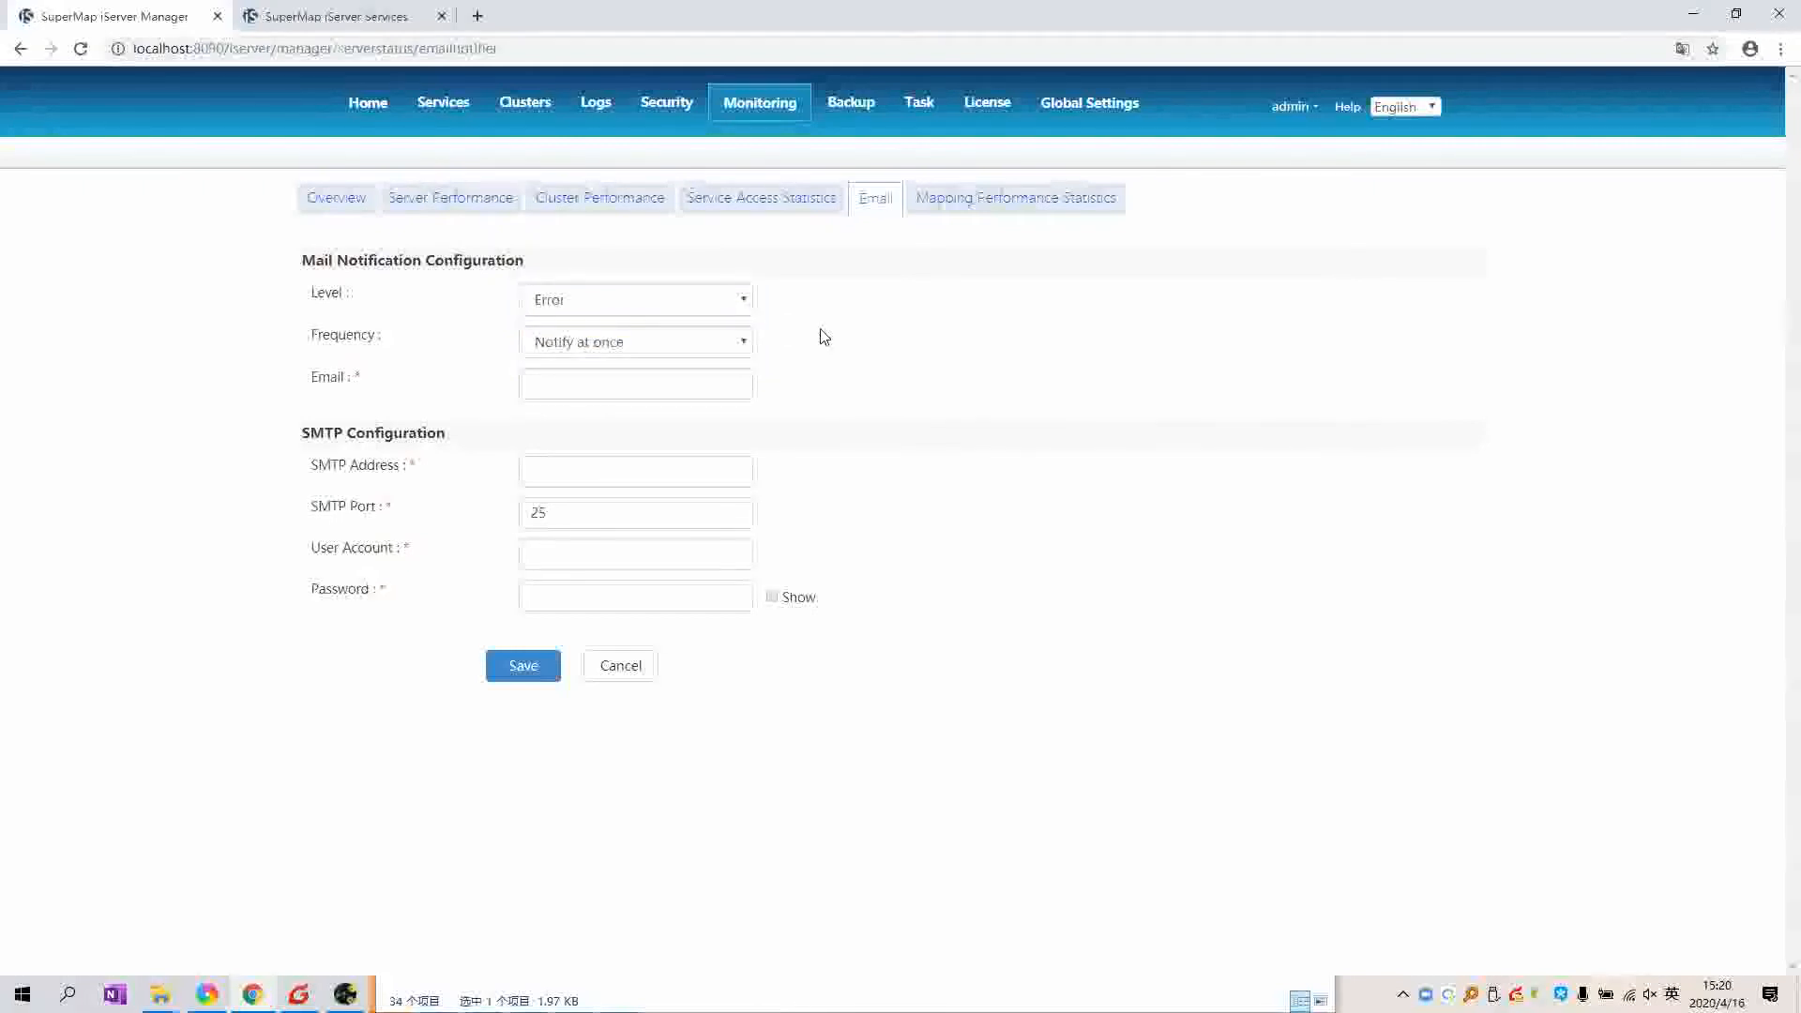
left_click(645, 308)
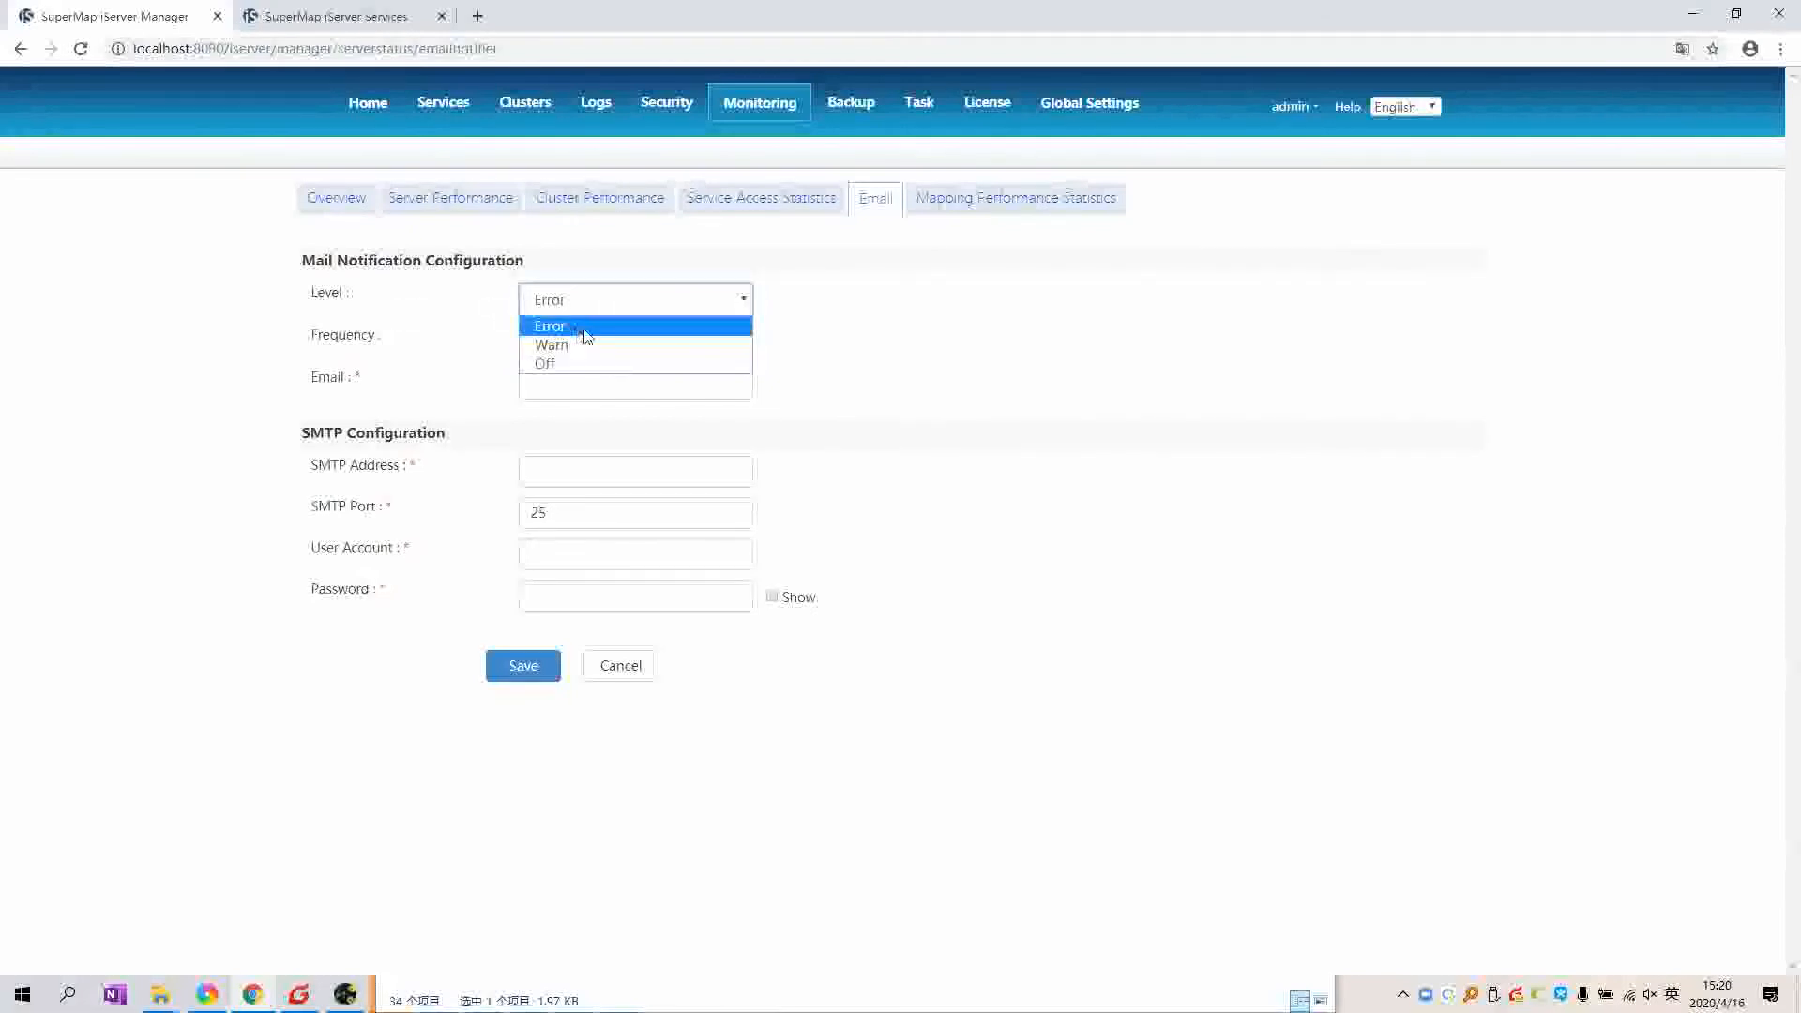
left_click(585, 330)
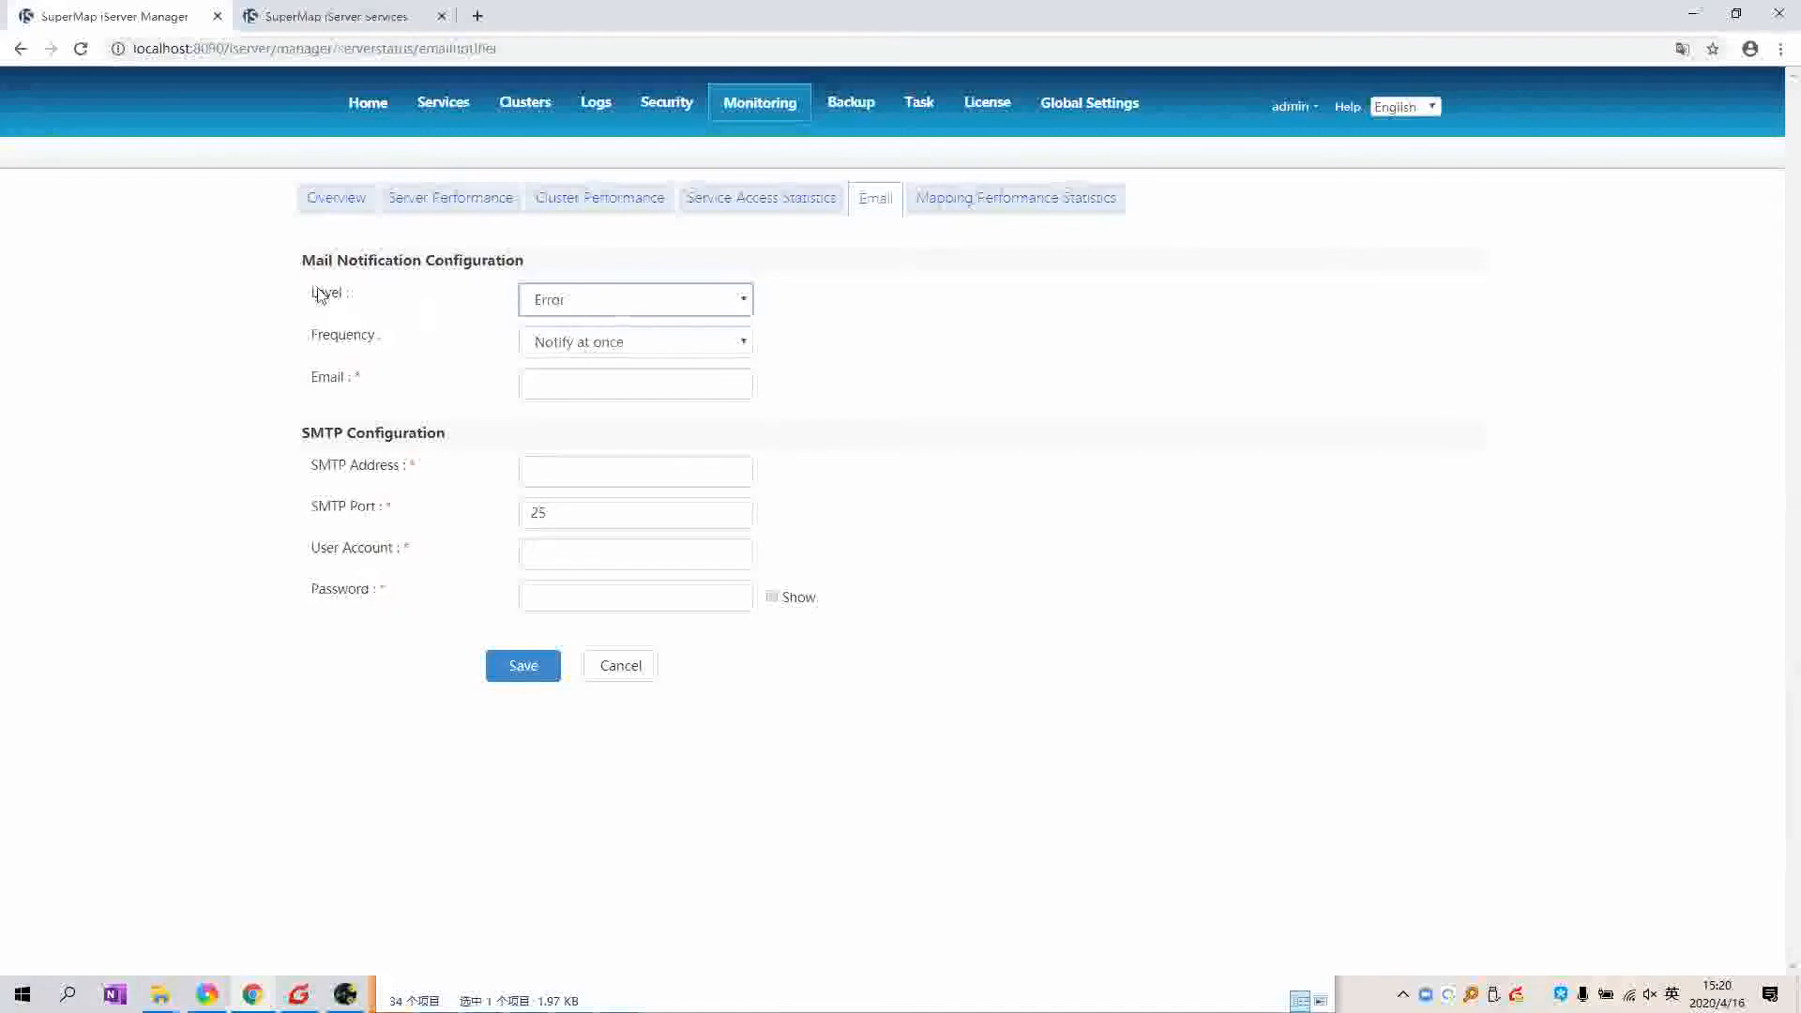
left_click(607, 387)
Step: Visit the Backup, Task, License and Global Settings pages, then return to the manager Home
left_click(863, 118)
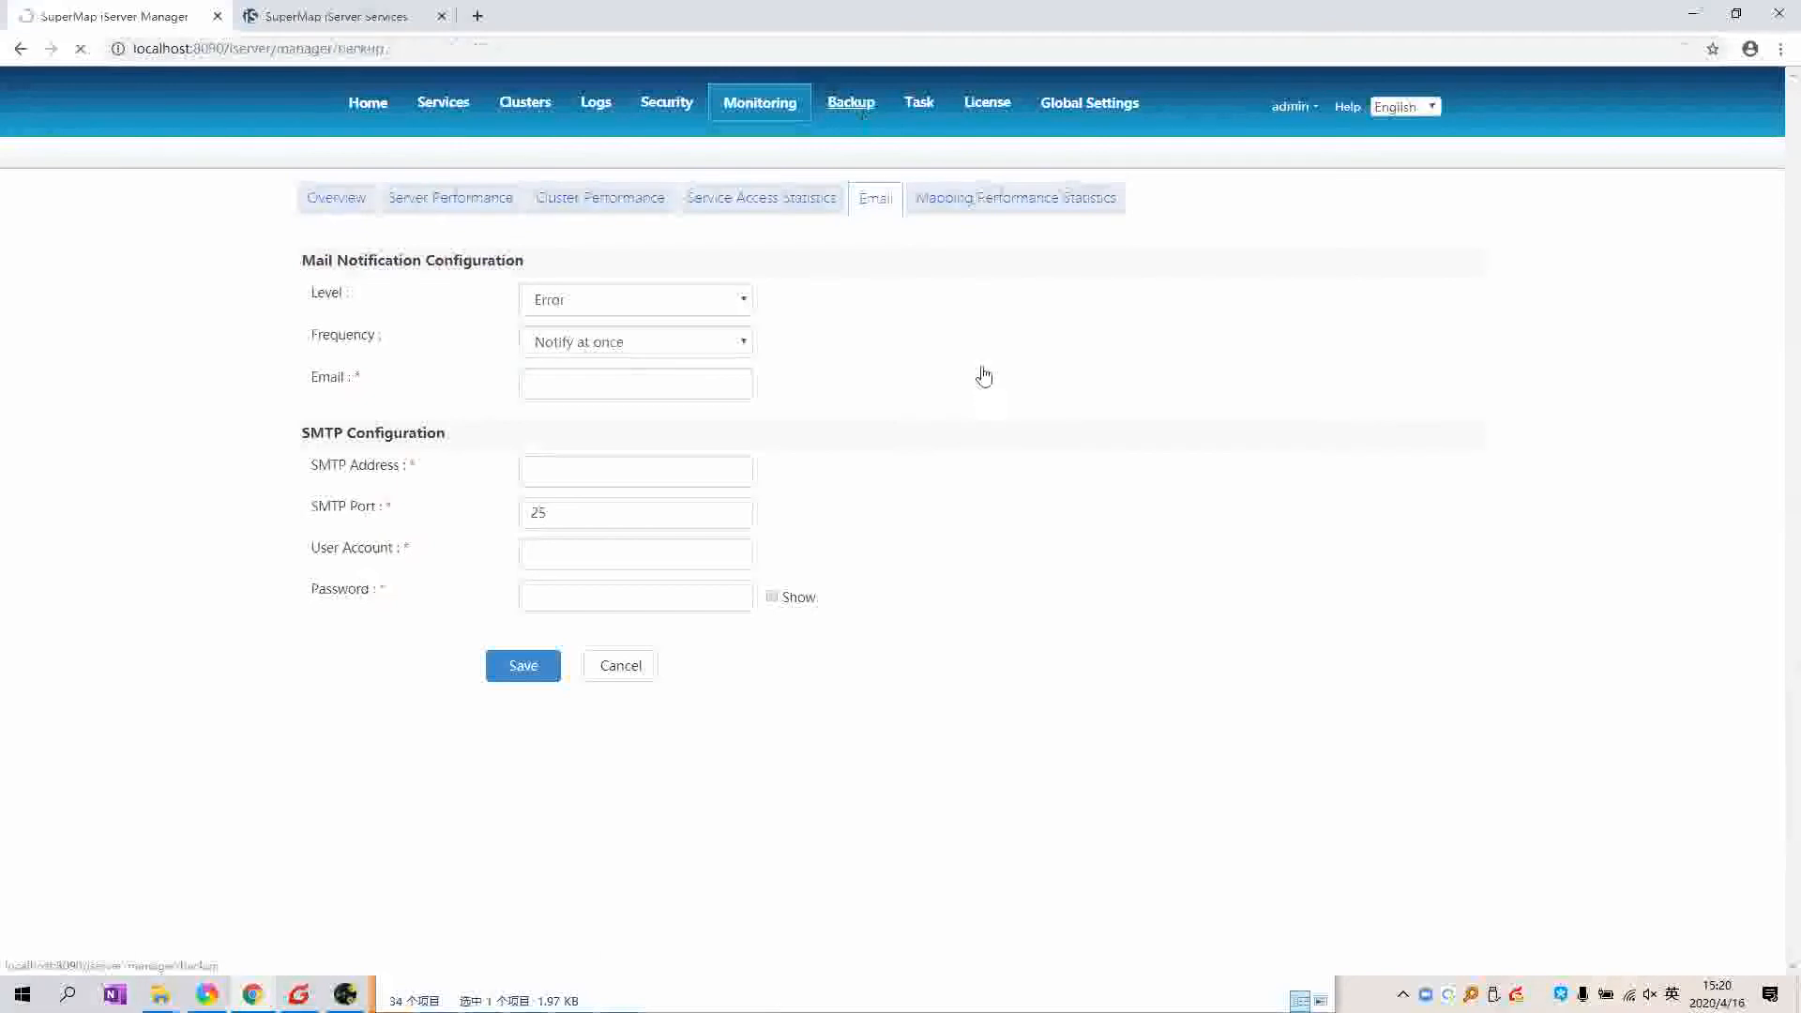
left_click(914, 104)
left_click(992, 105)
left_click(1089, 103)
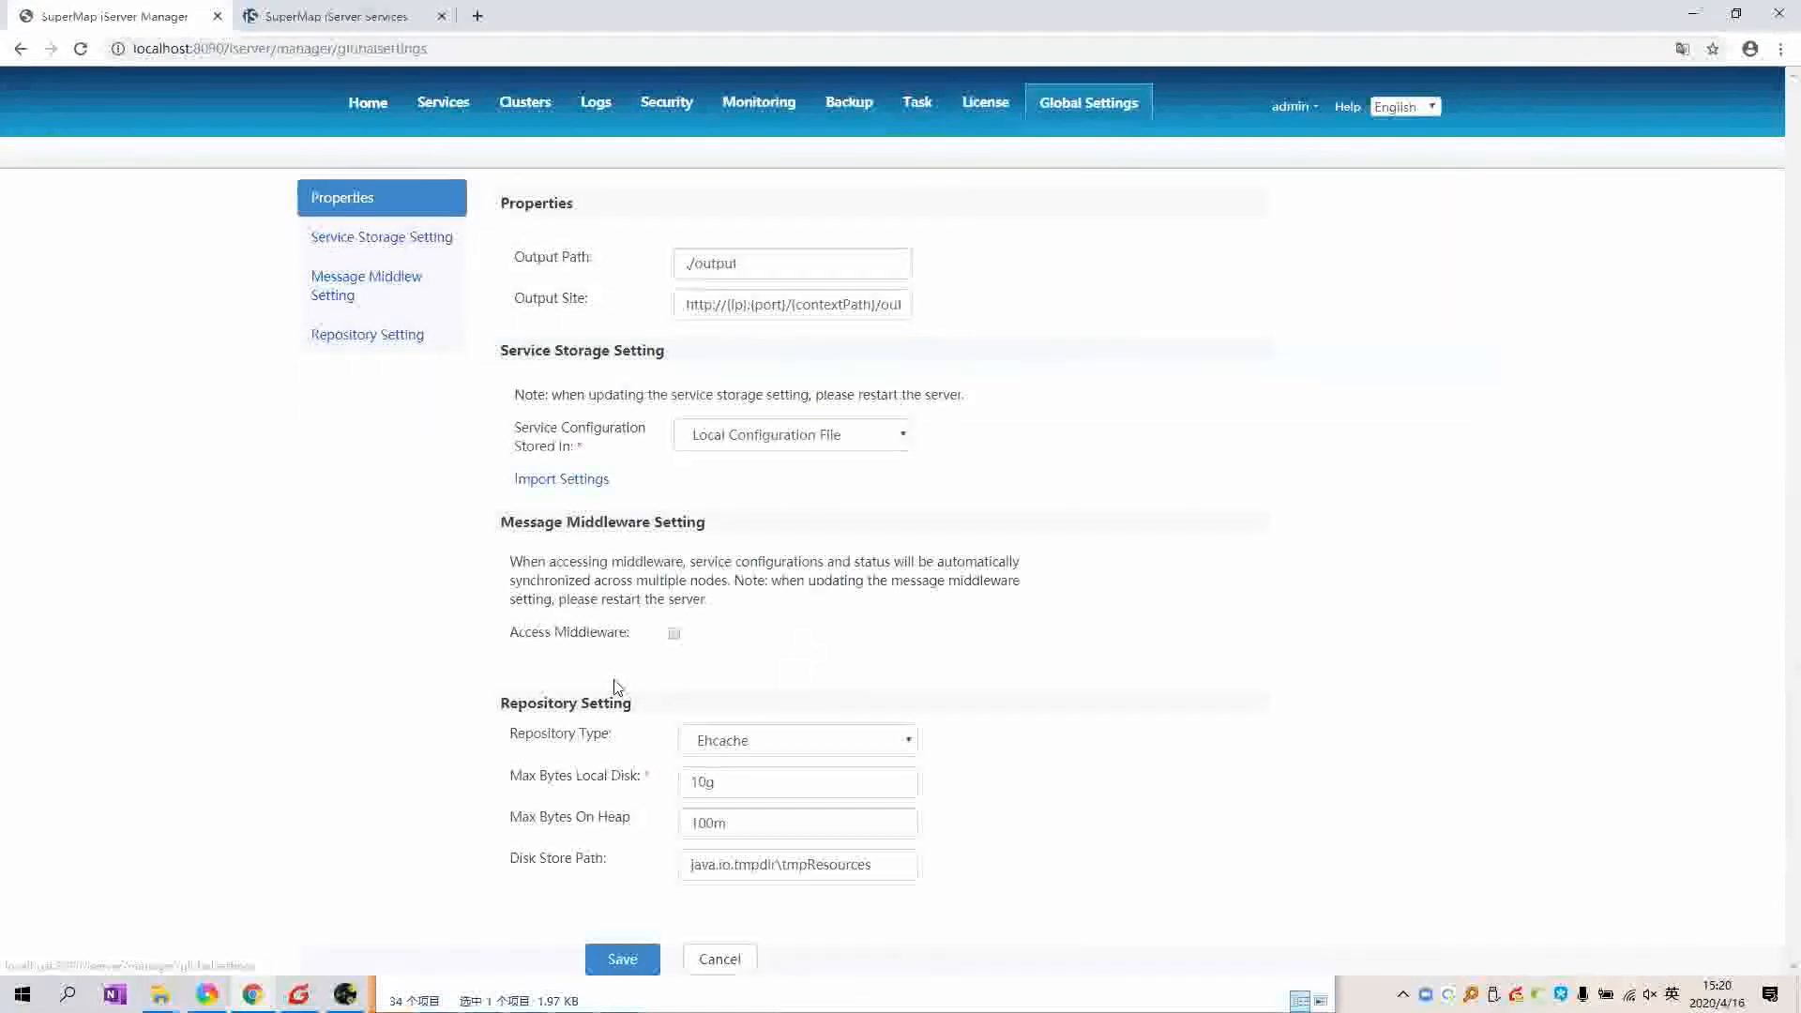
left_click(23, 55)
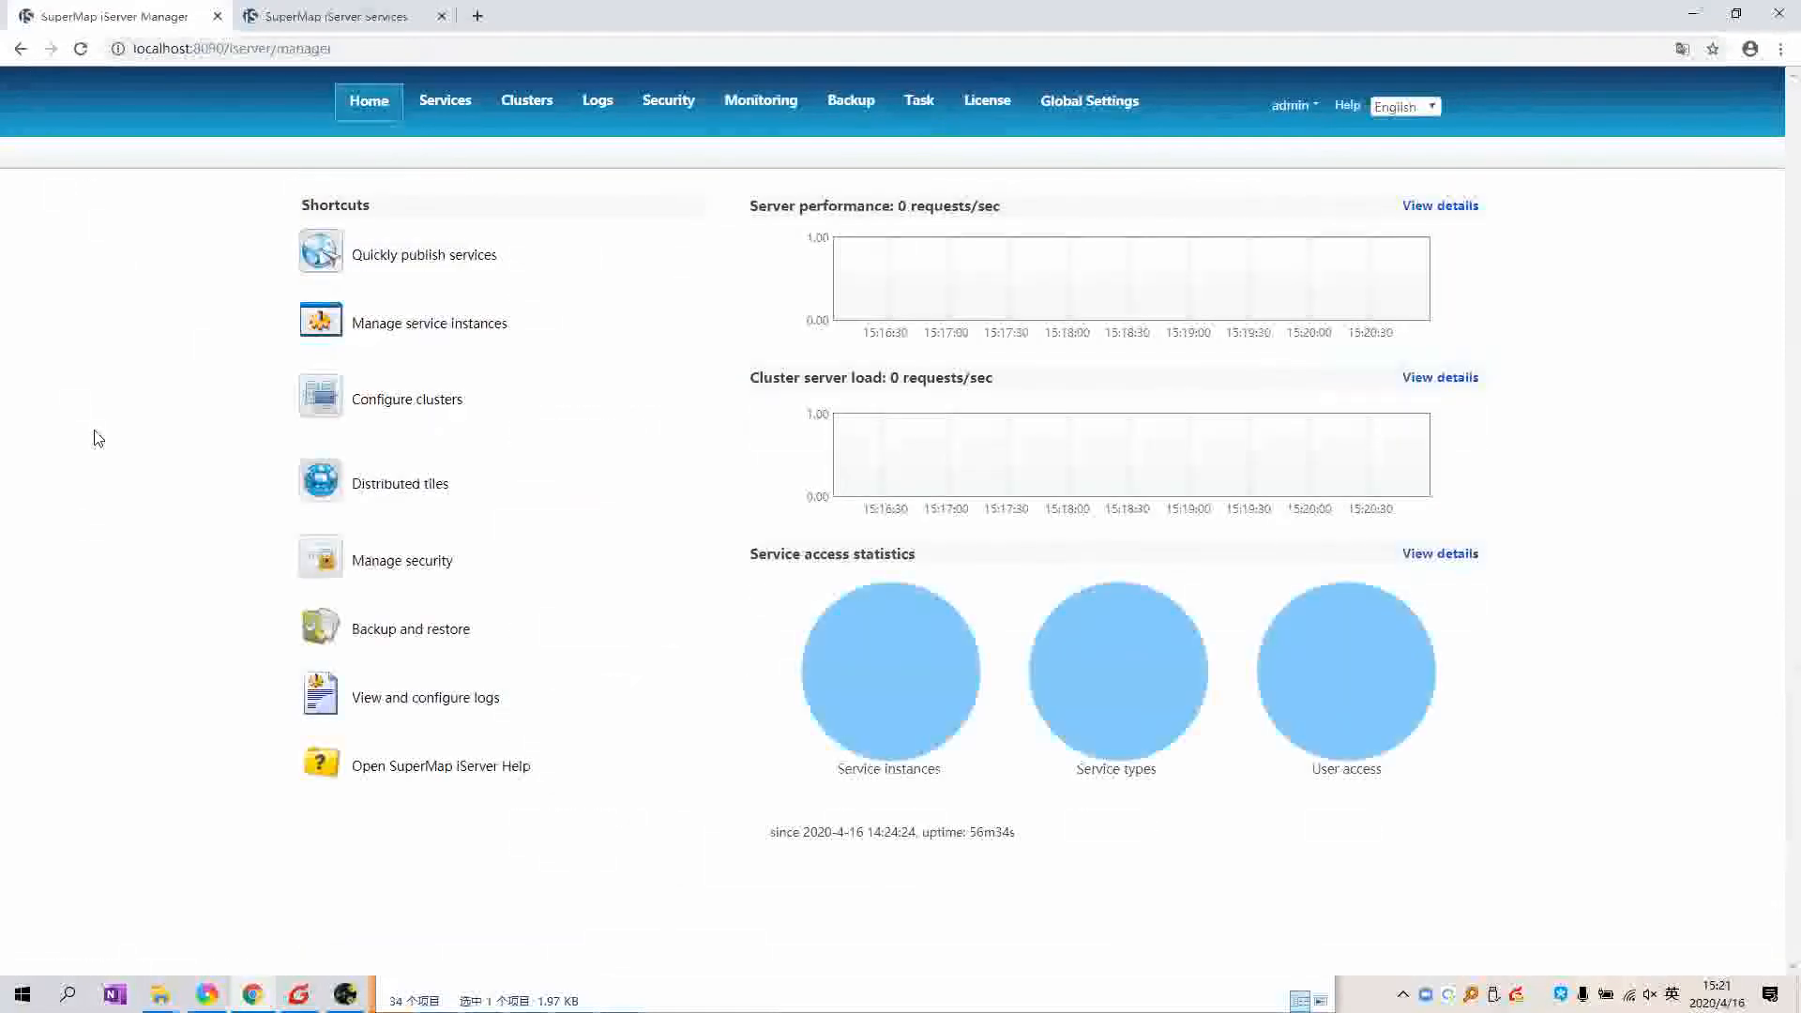
left_click(19, 53)
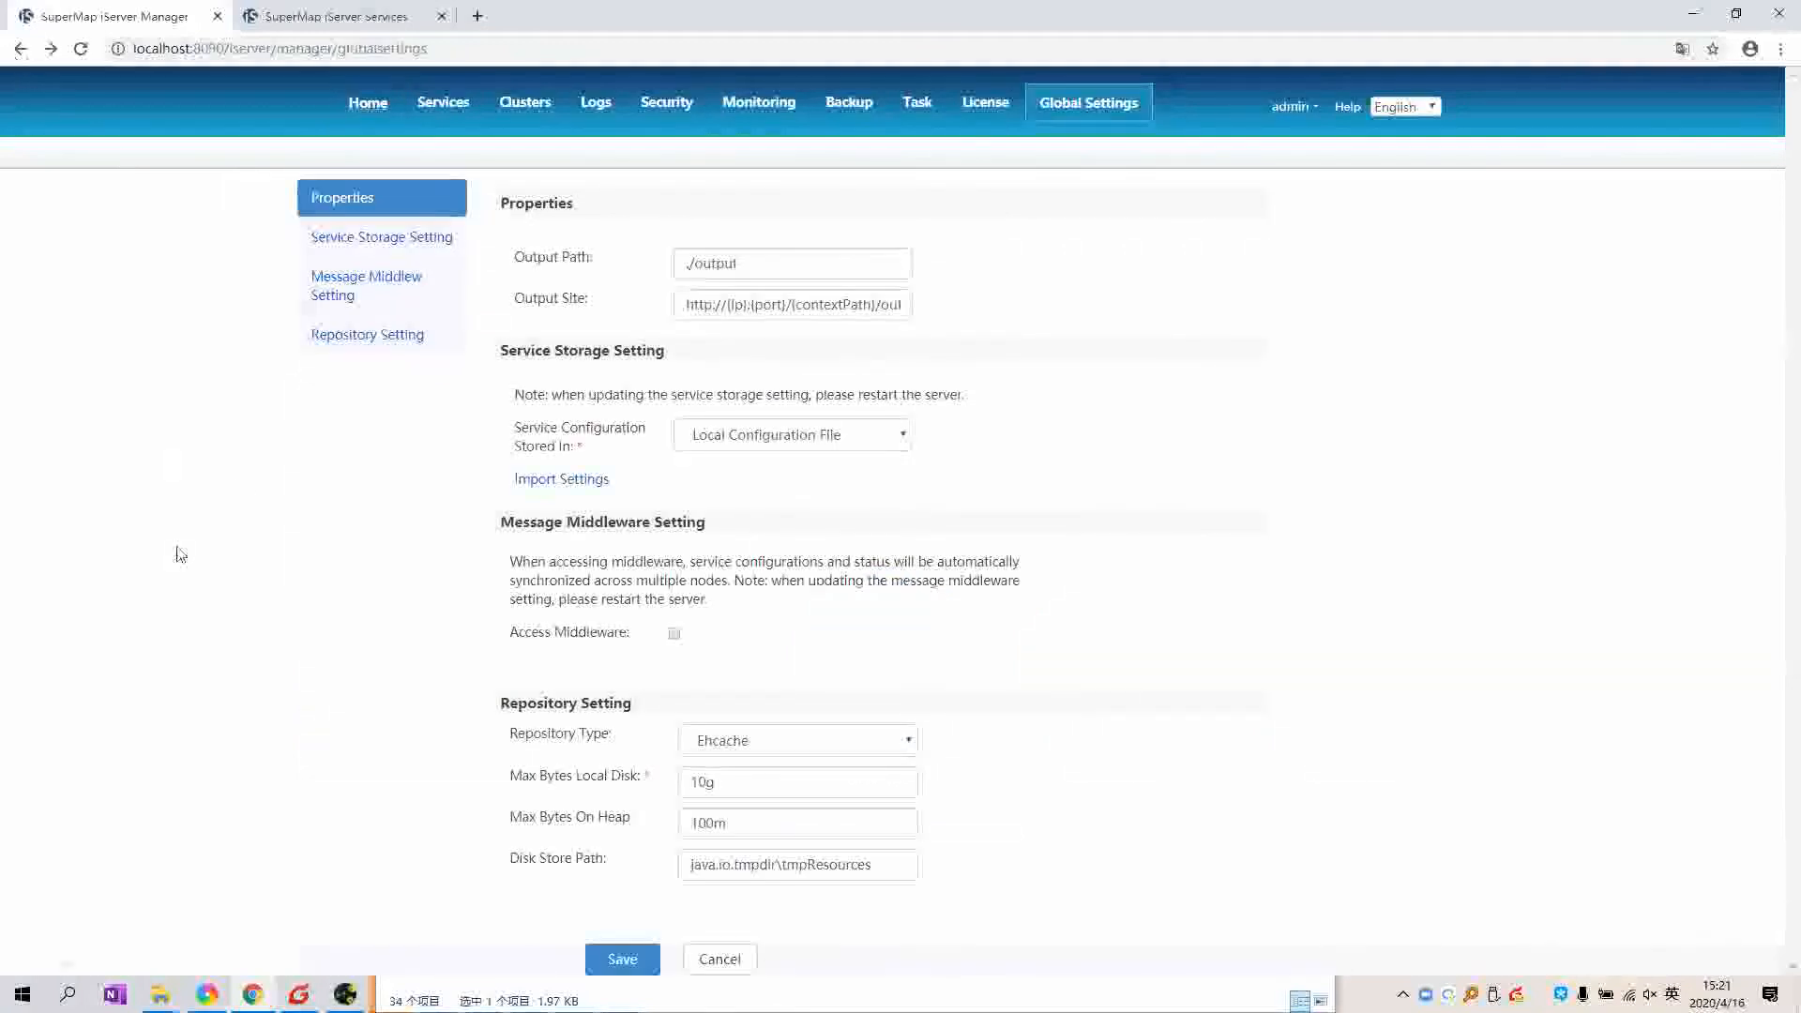
left_click(391, 122)
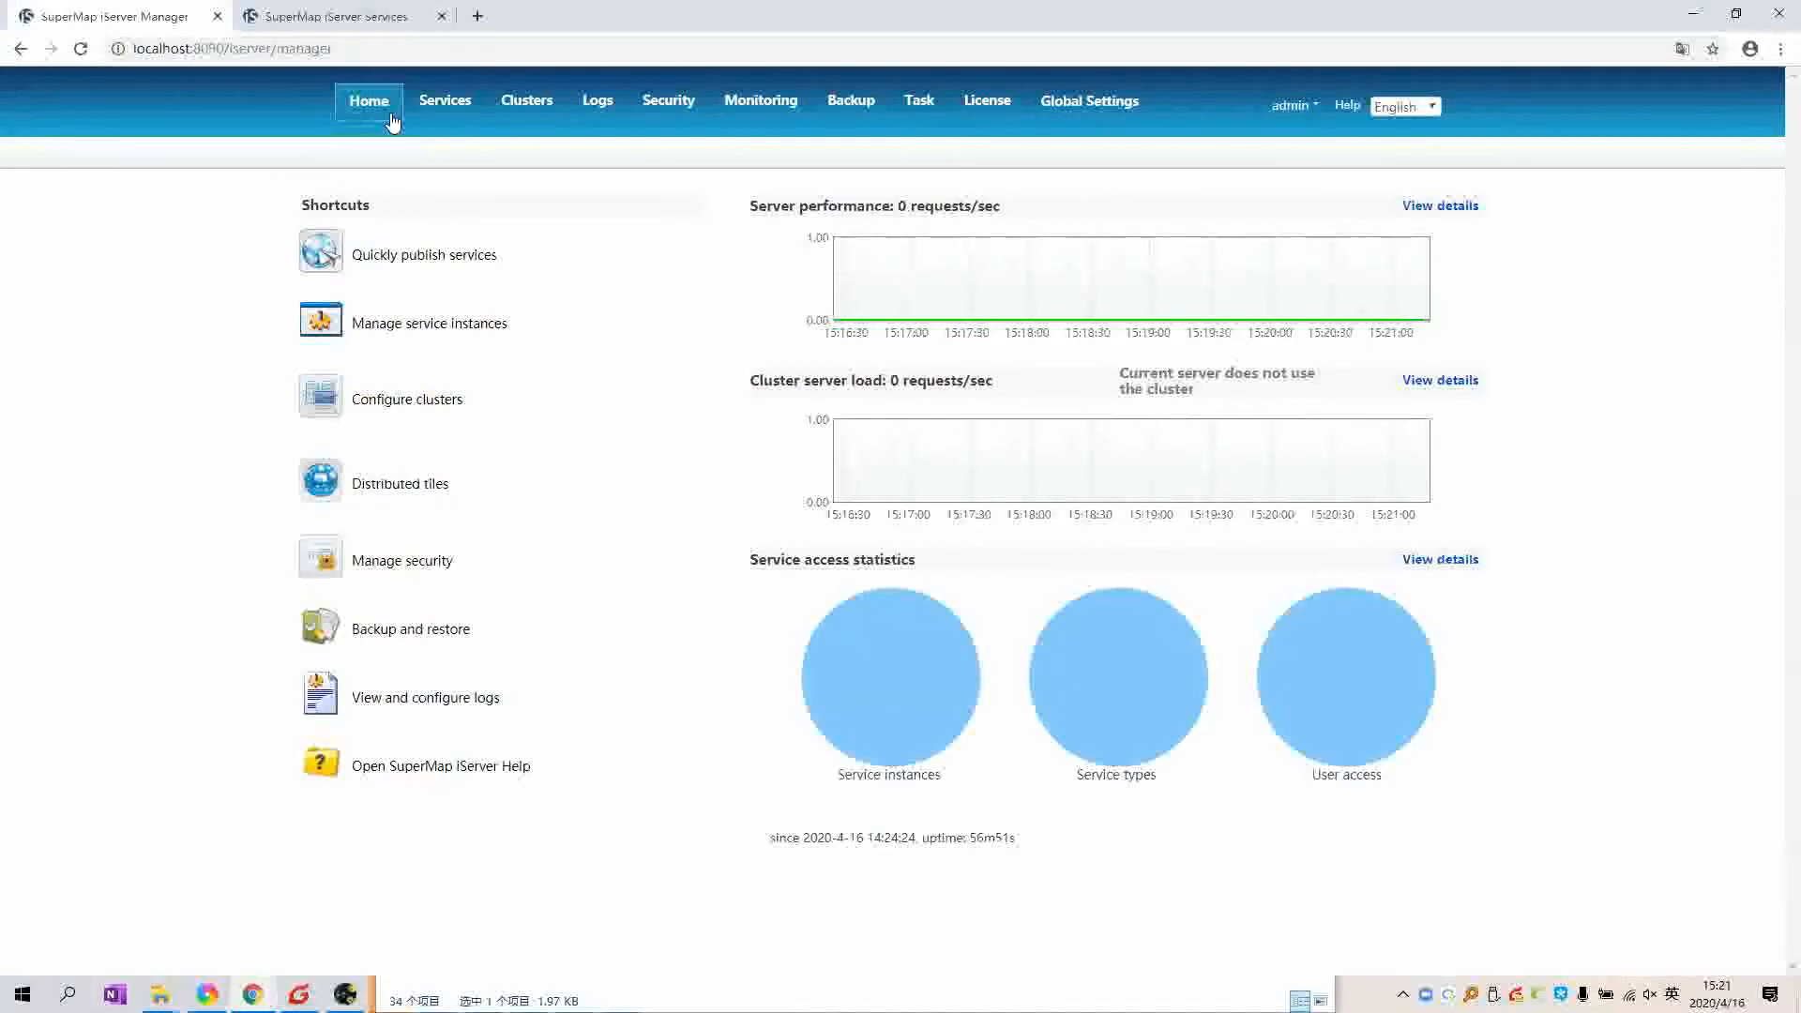
Step: Load iclient.supermap.io in a new browser tab
left_click(477, 23)
type("ic")
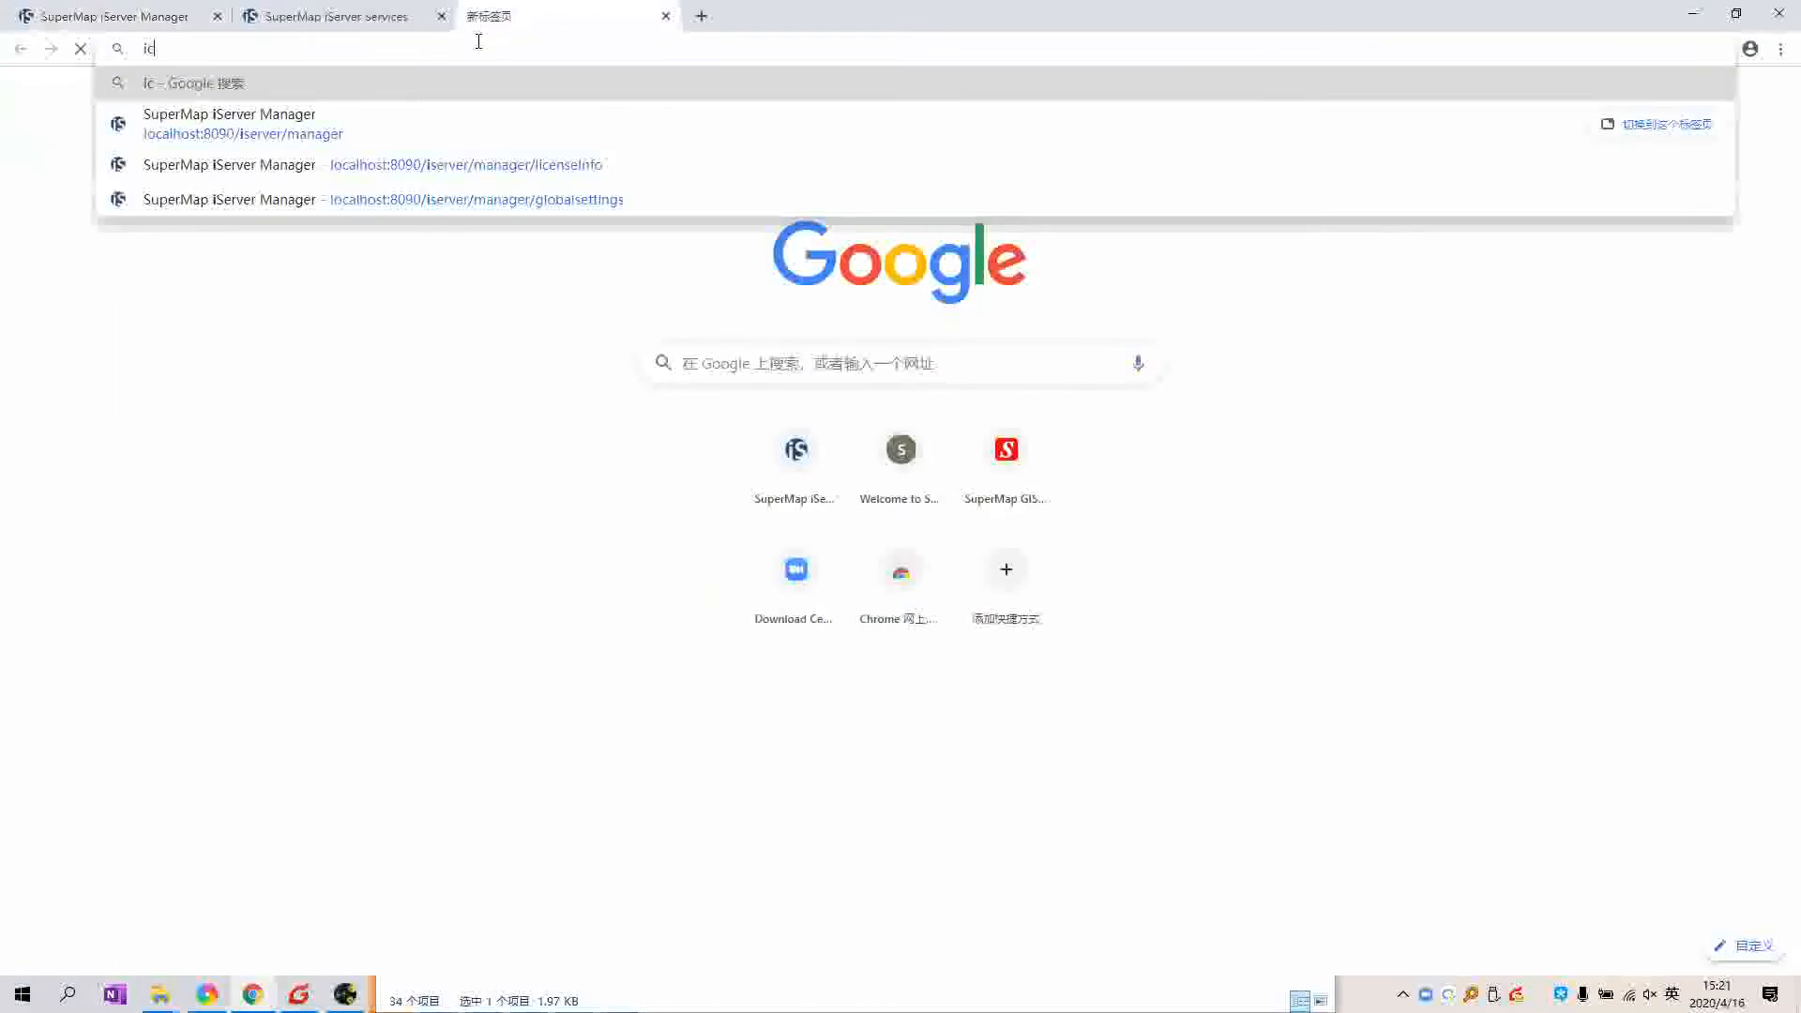
type("lient.supermap")
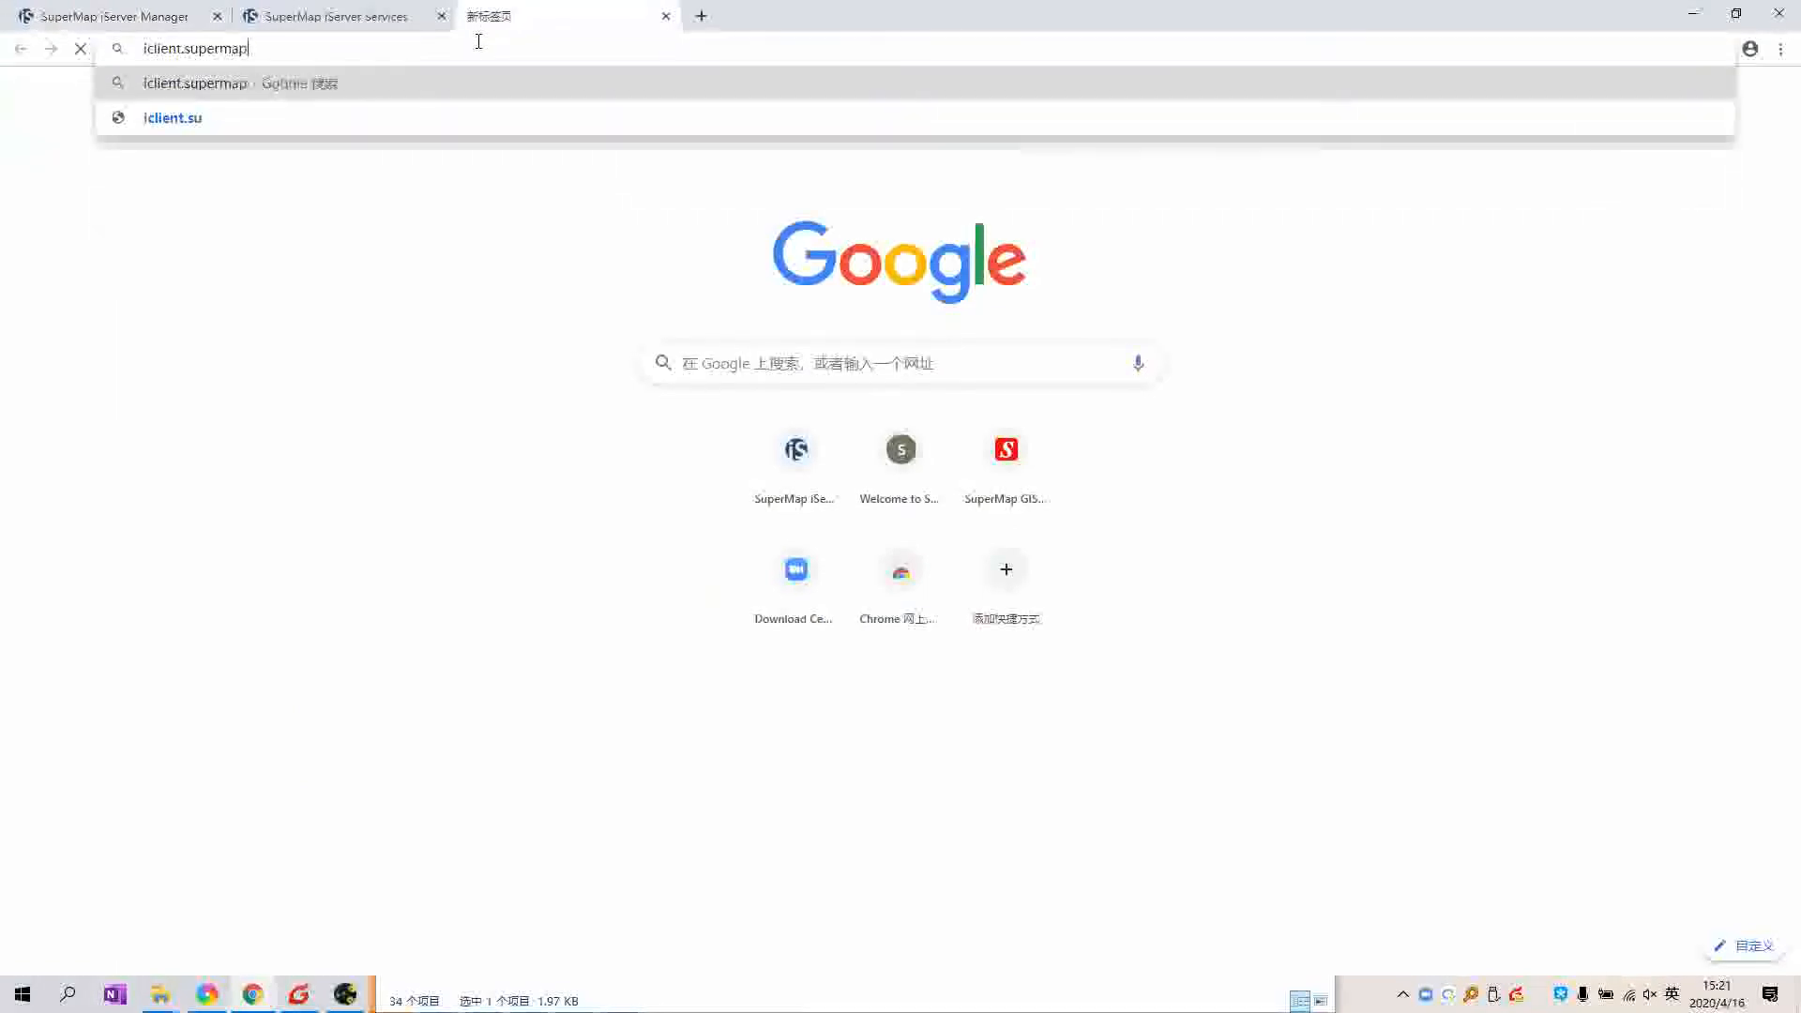
type(".io")
key("Return")
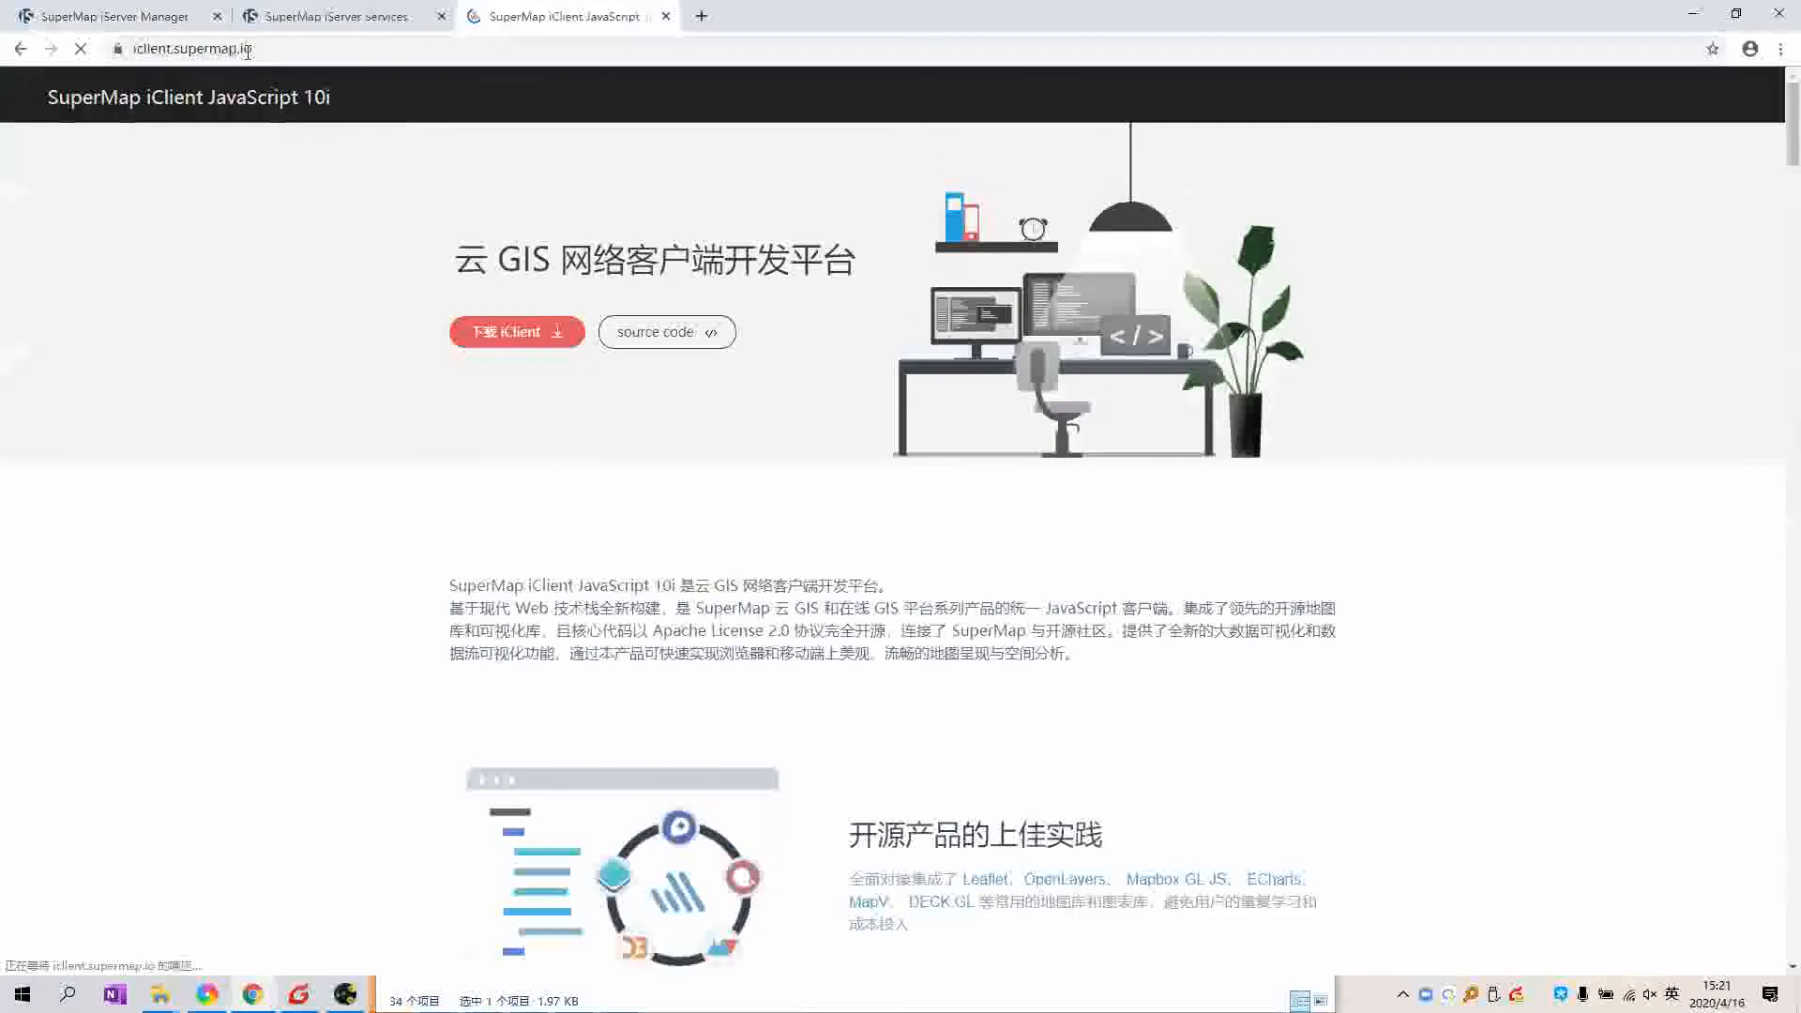
Step: Strip /manager from the iServer URL, preview the Leaflet sample code, go back, and return to iClient
key("ctrl+Tab")
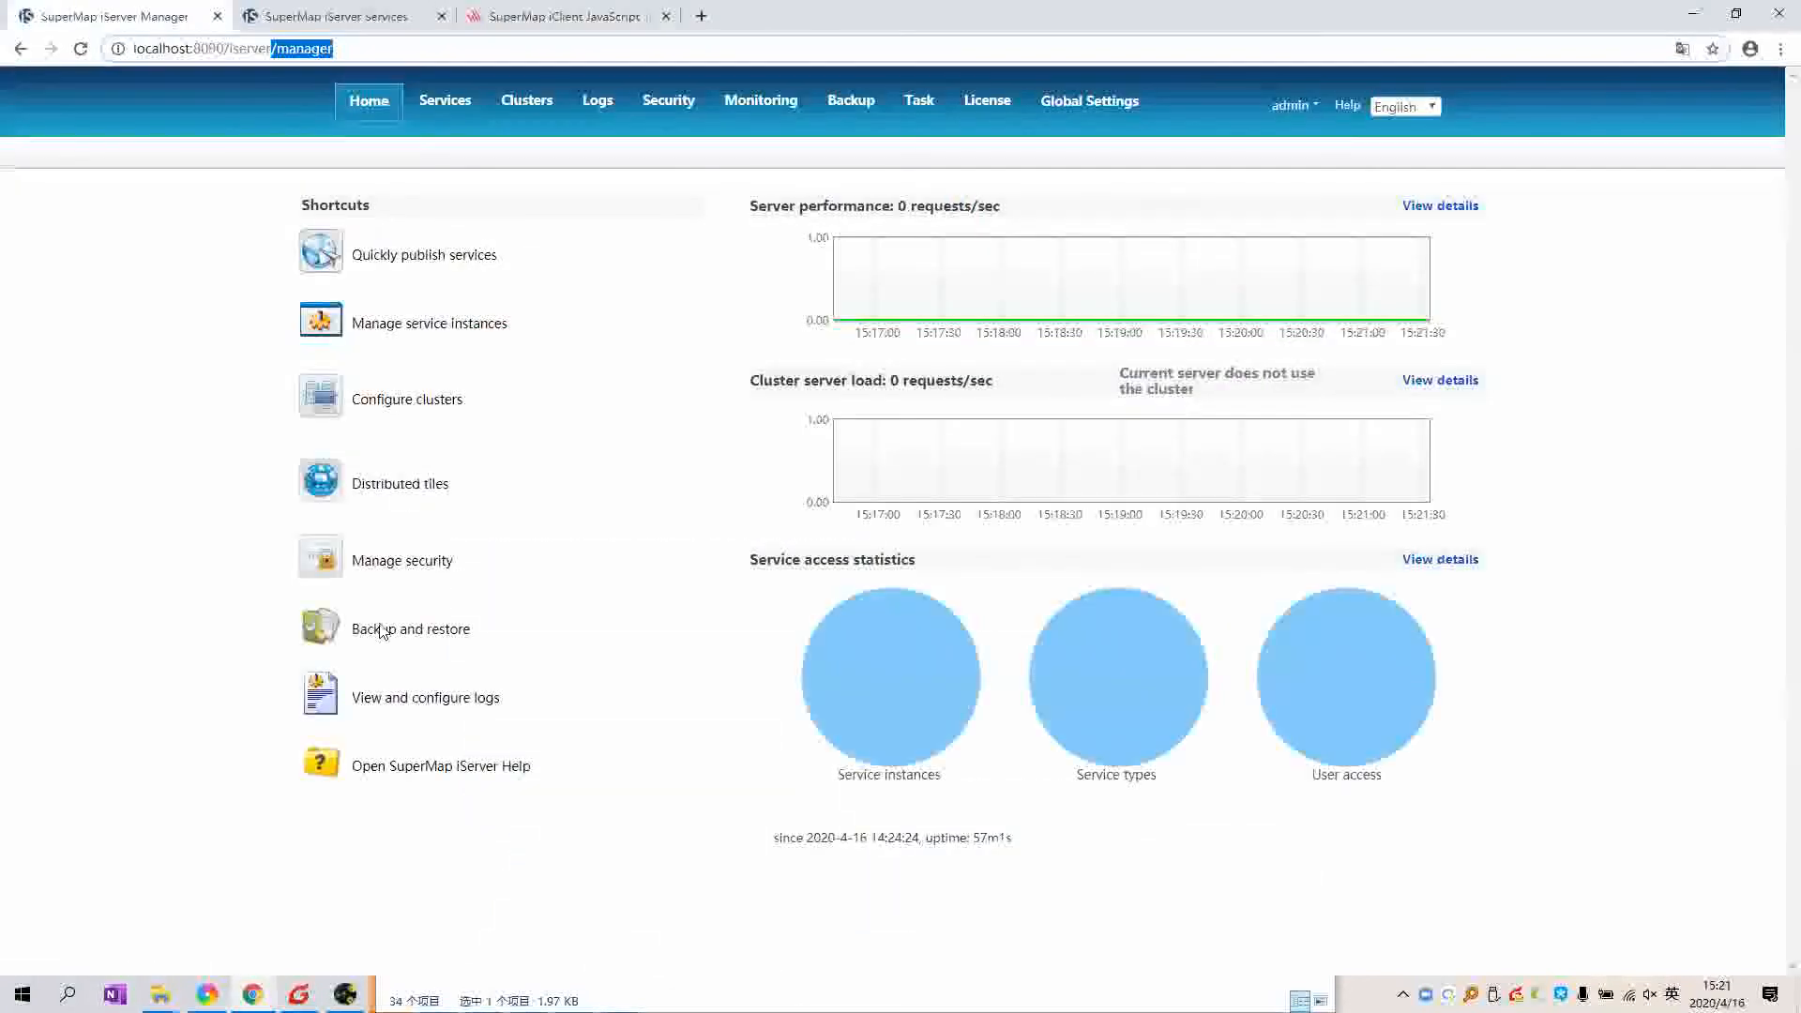
key("BackSpace")
key("Return")
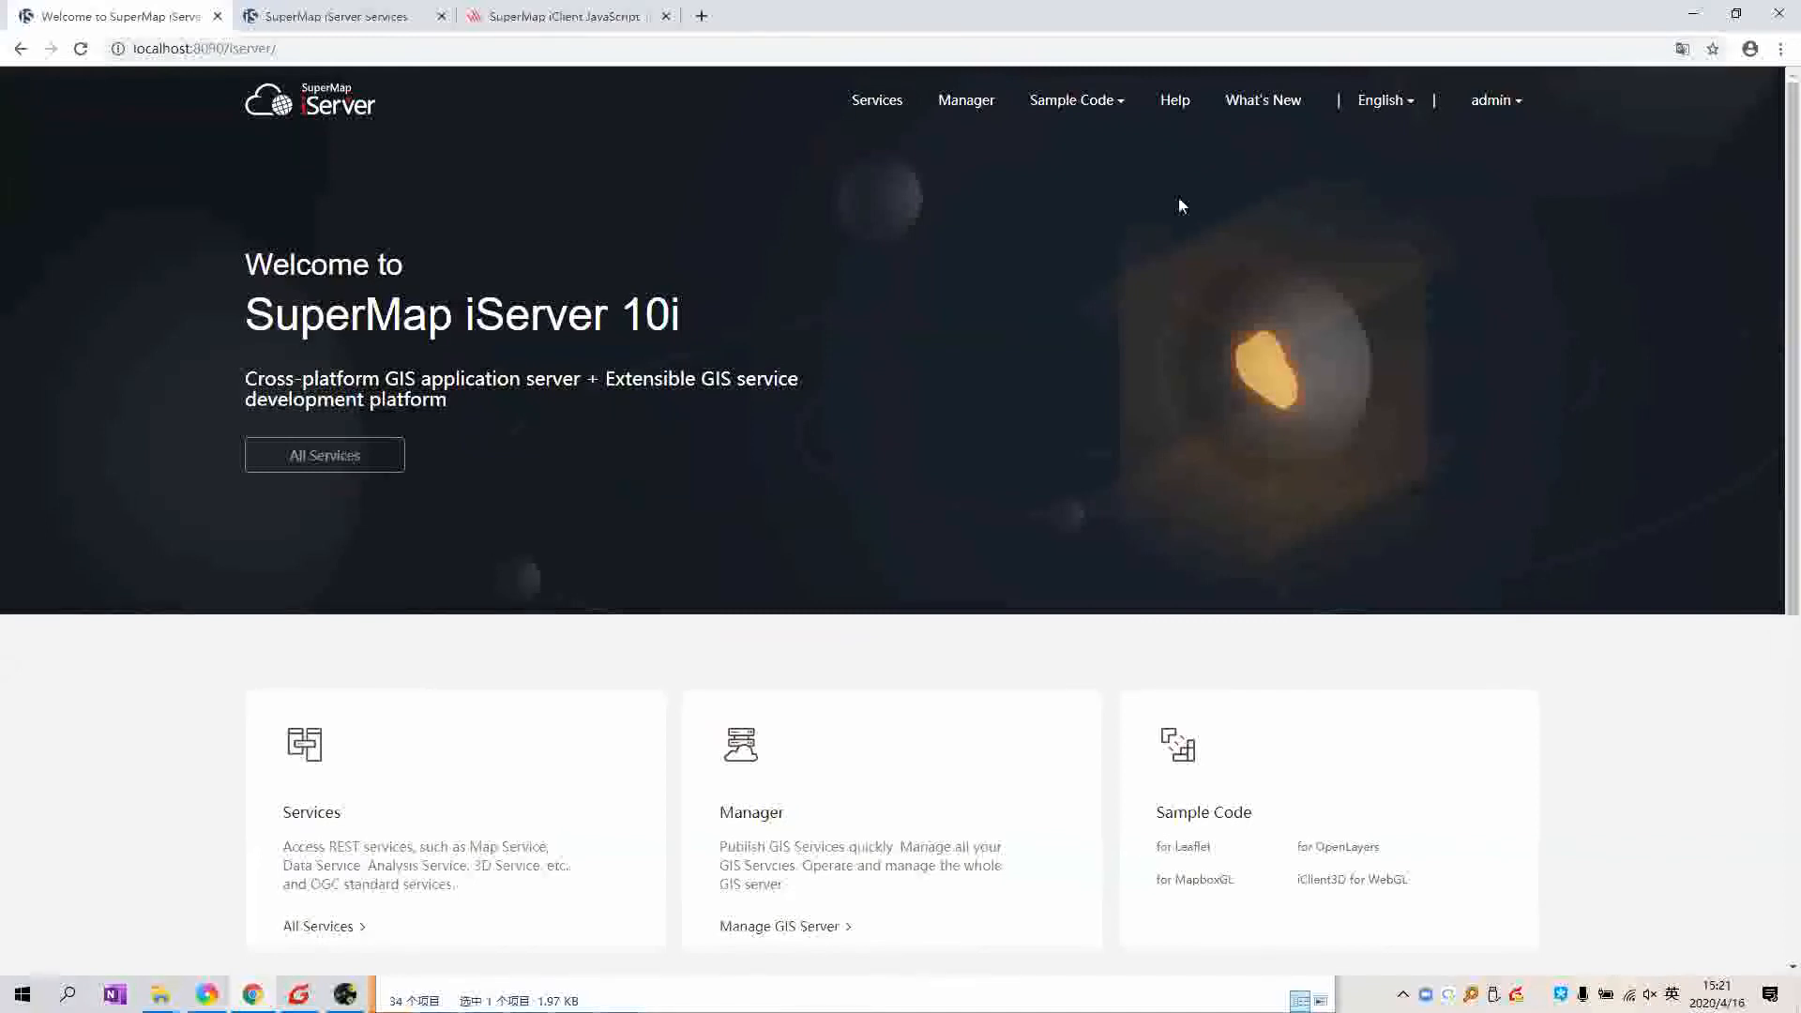
left_click(1055, 109)
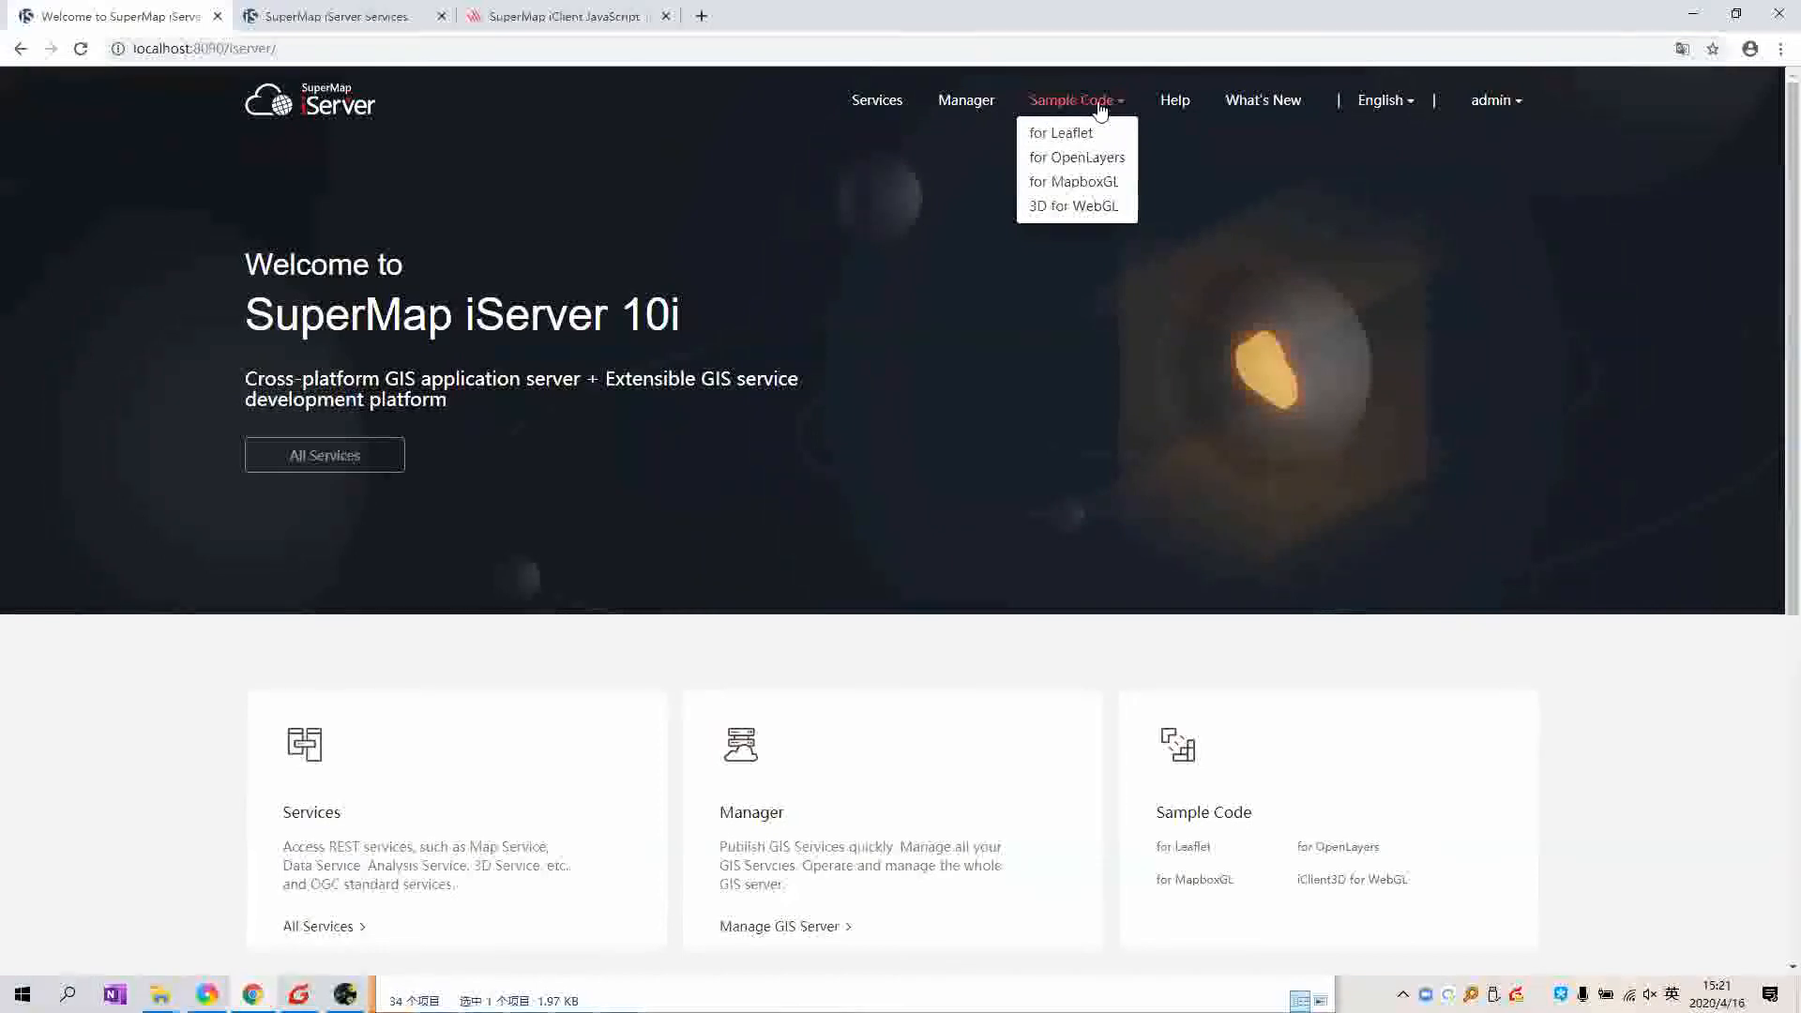
left_click(1081, 131)
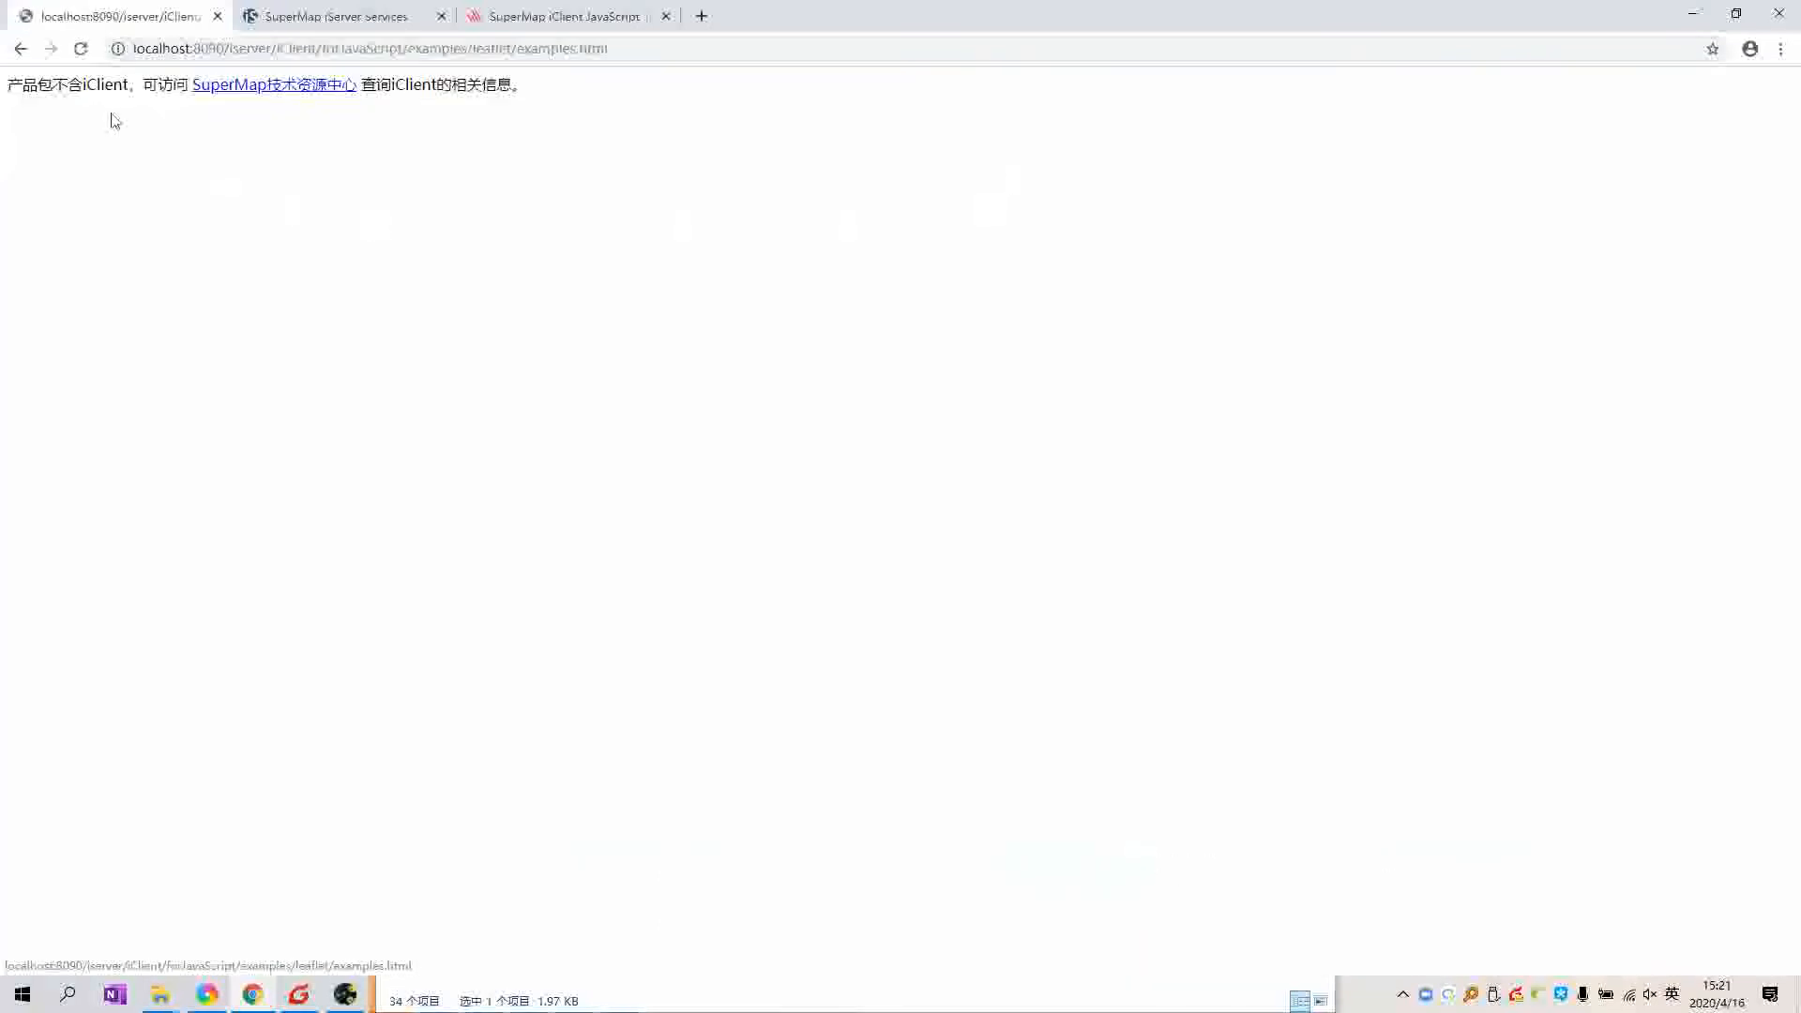
left_click_drag(311, 91, 97, 121)
left_click(78, 112)
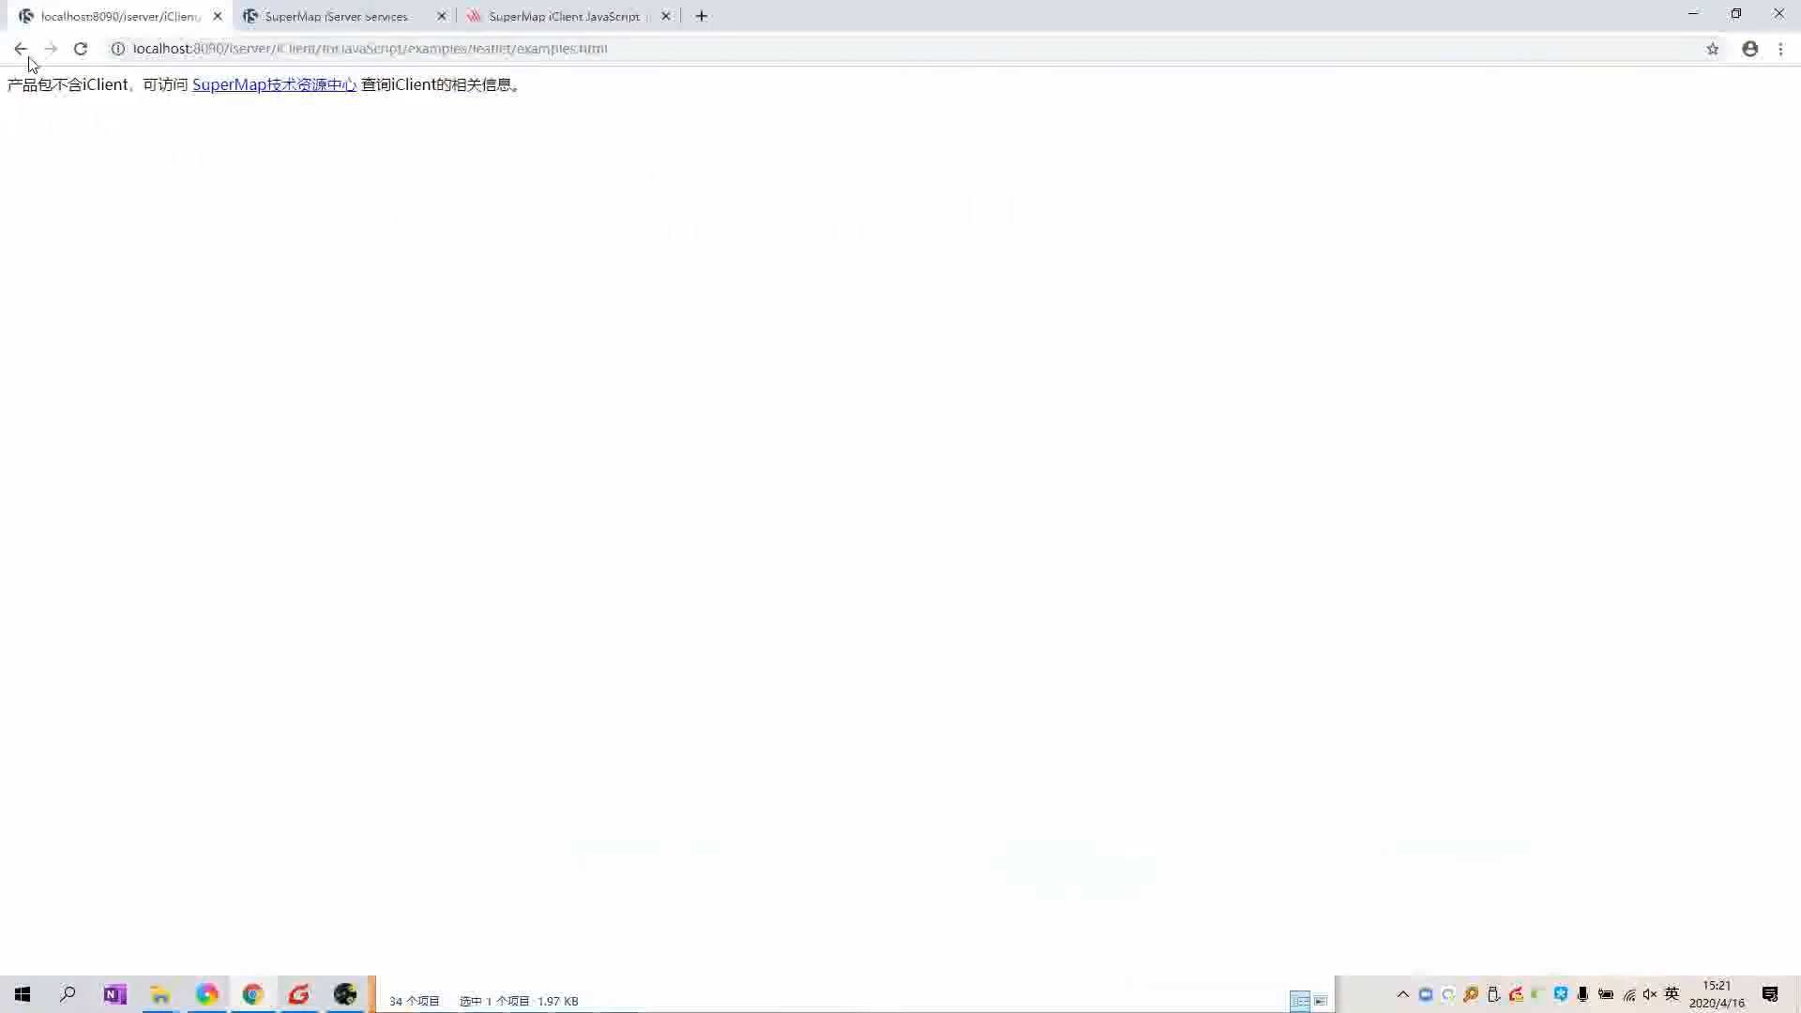
key("alt+Left")
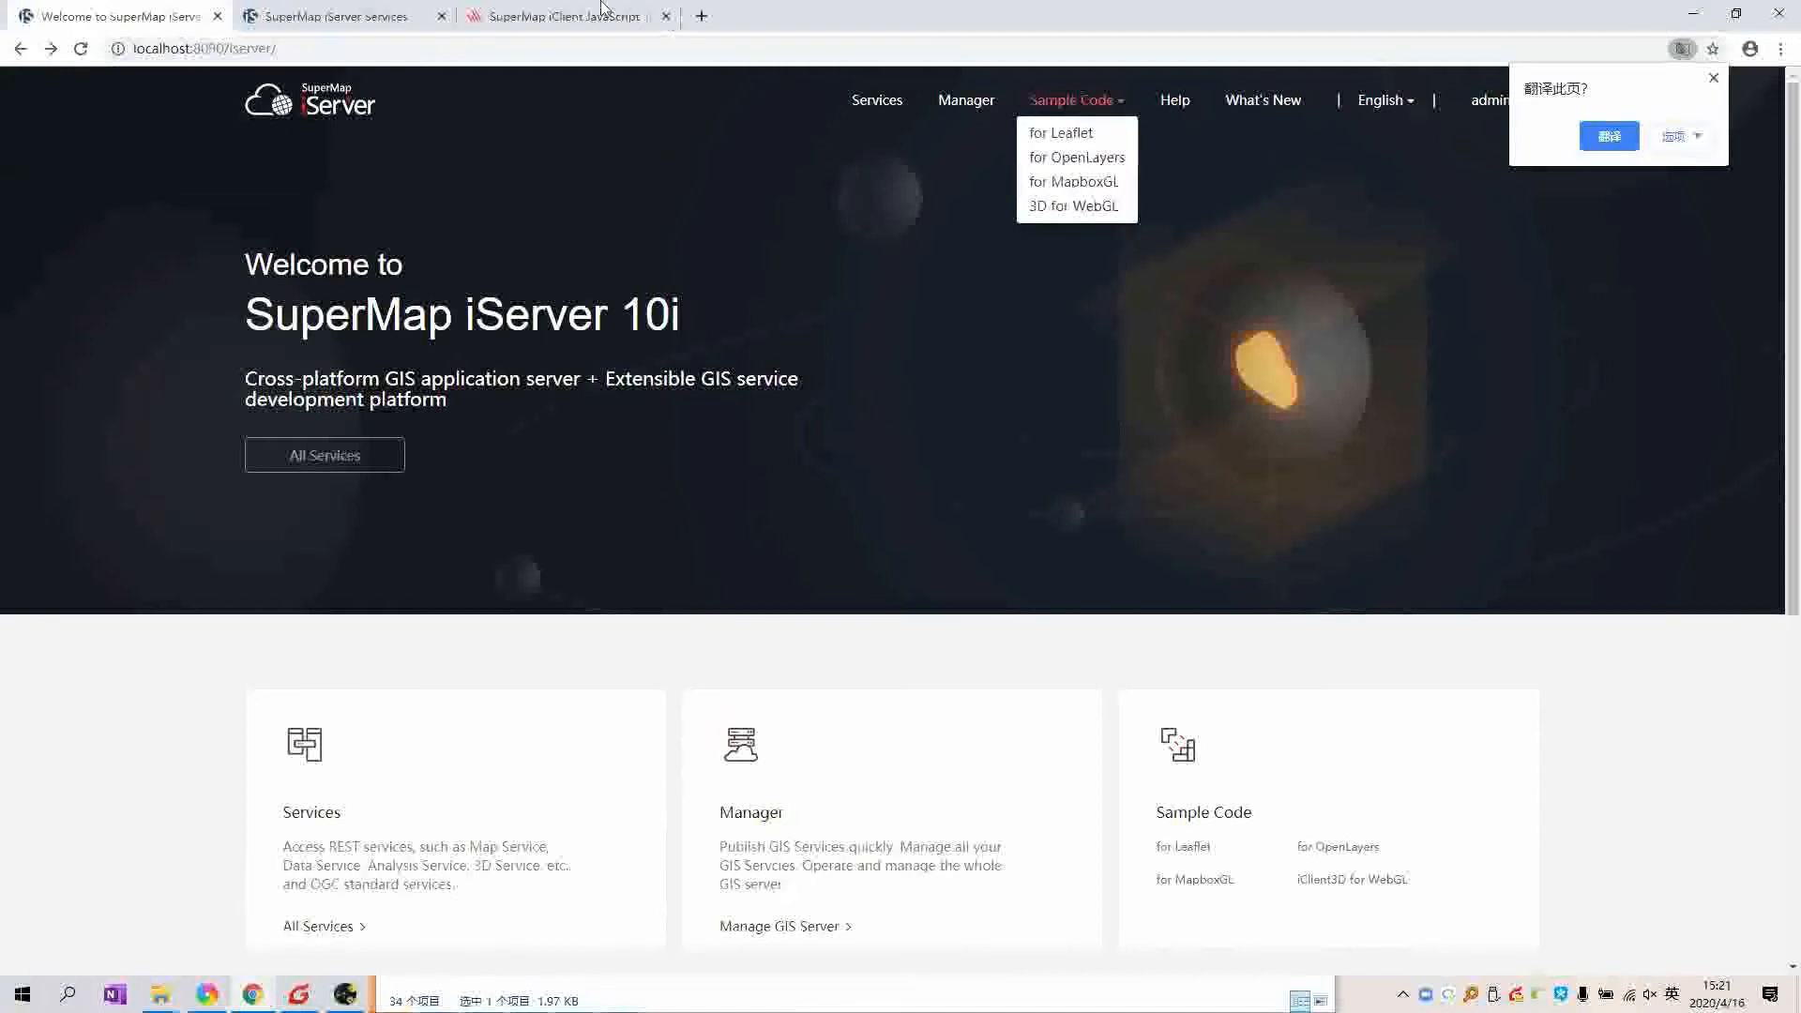
left_click(1712, 79)
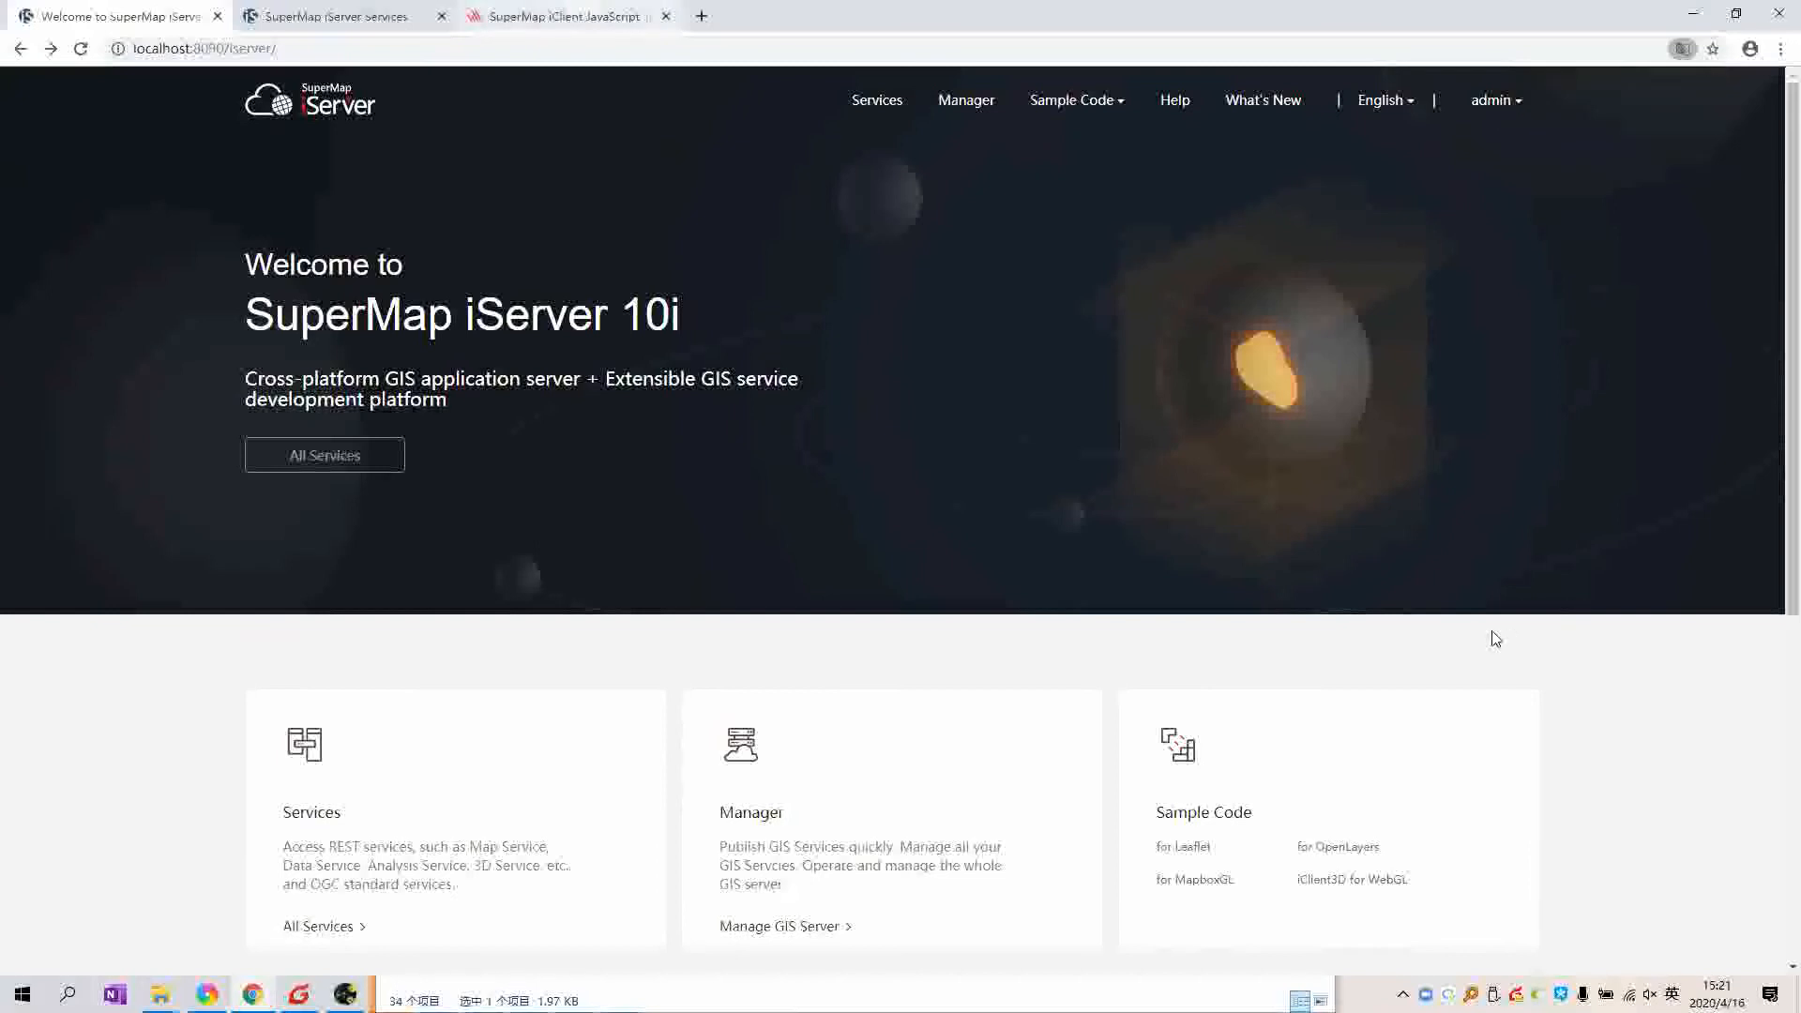
key("ctrl+3")
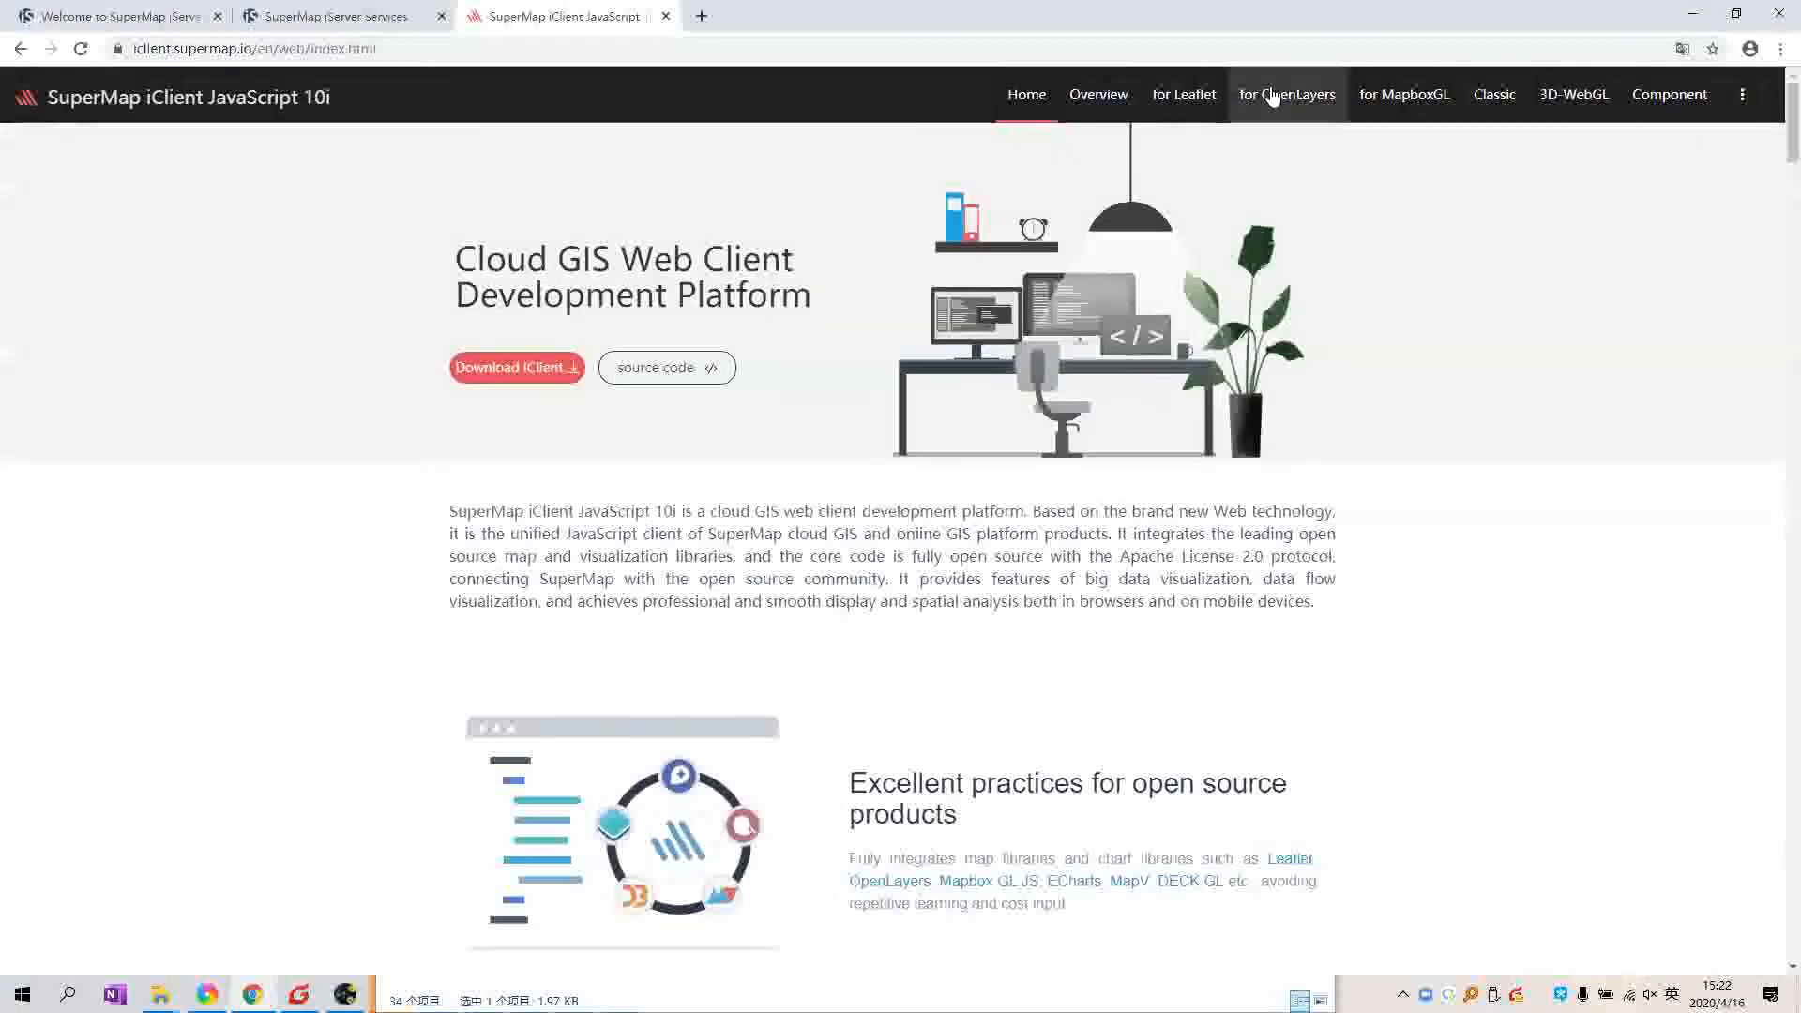
Step: Open the Leaflet iServer examples gallery and scroll down to the Network analysis service examples
mouse_move(1183, 97)
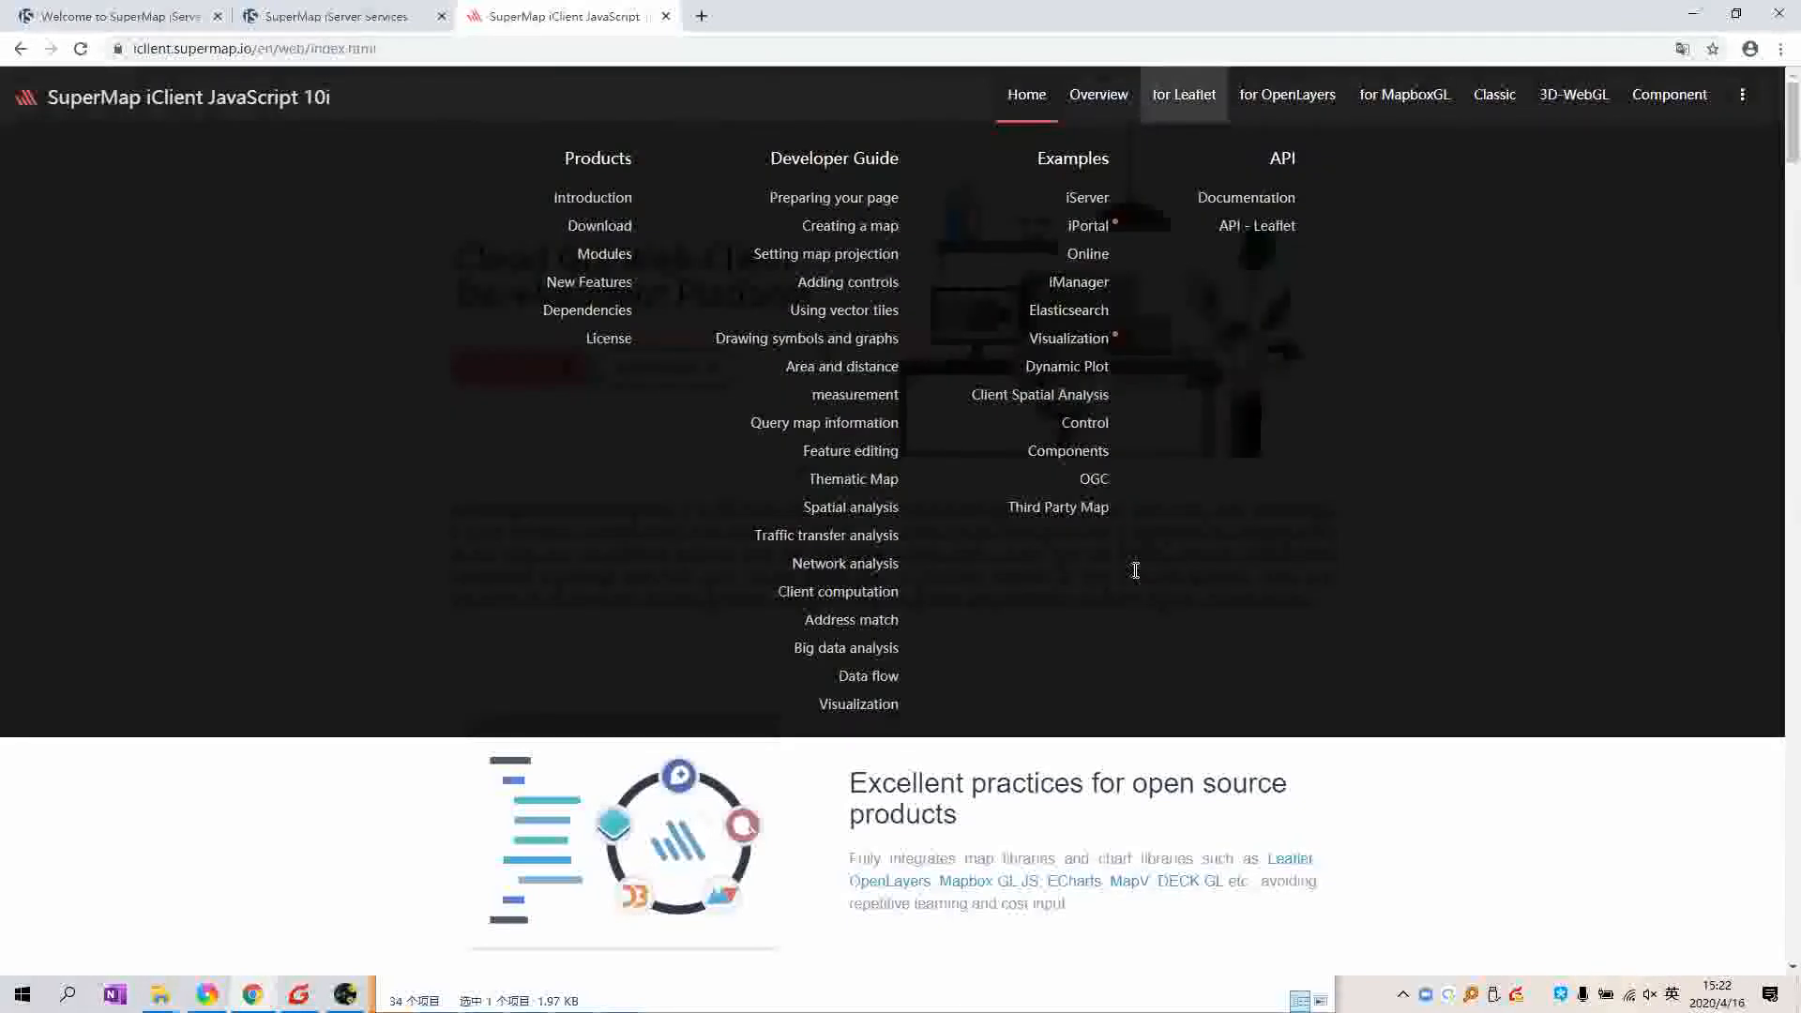
scroll(1209, 188, "down", 1)
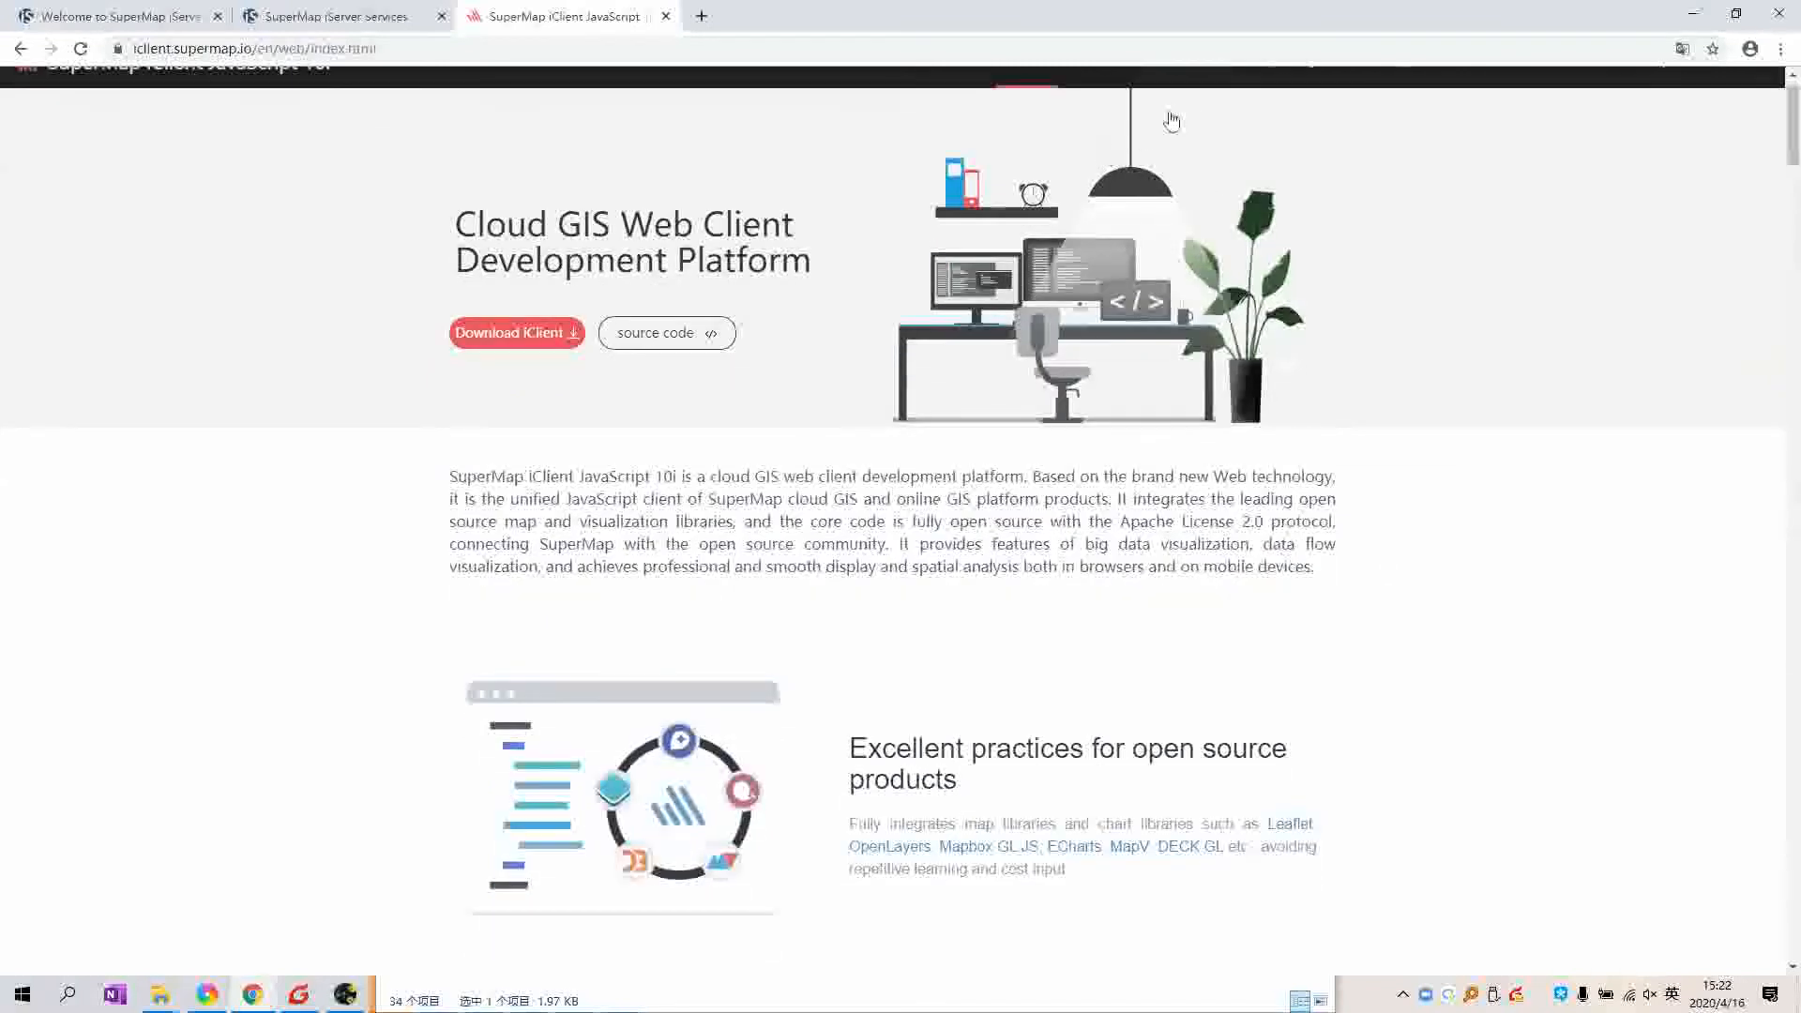
scroll(1172, 120, "up", 1)
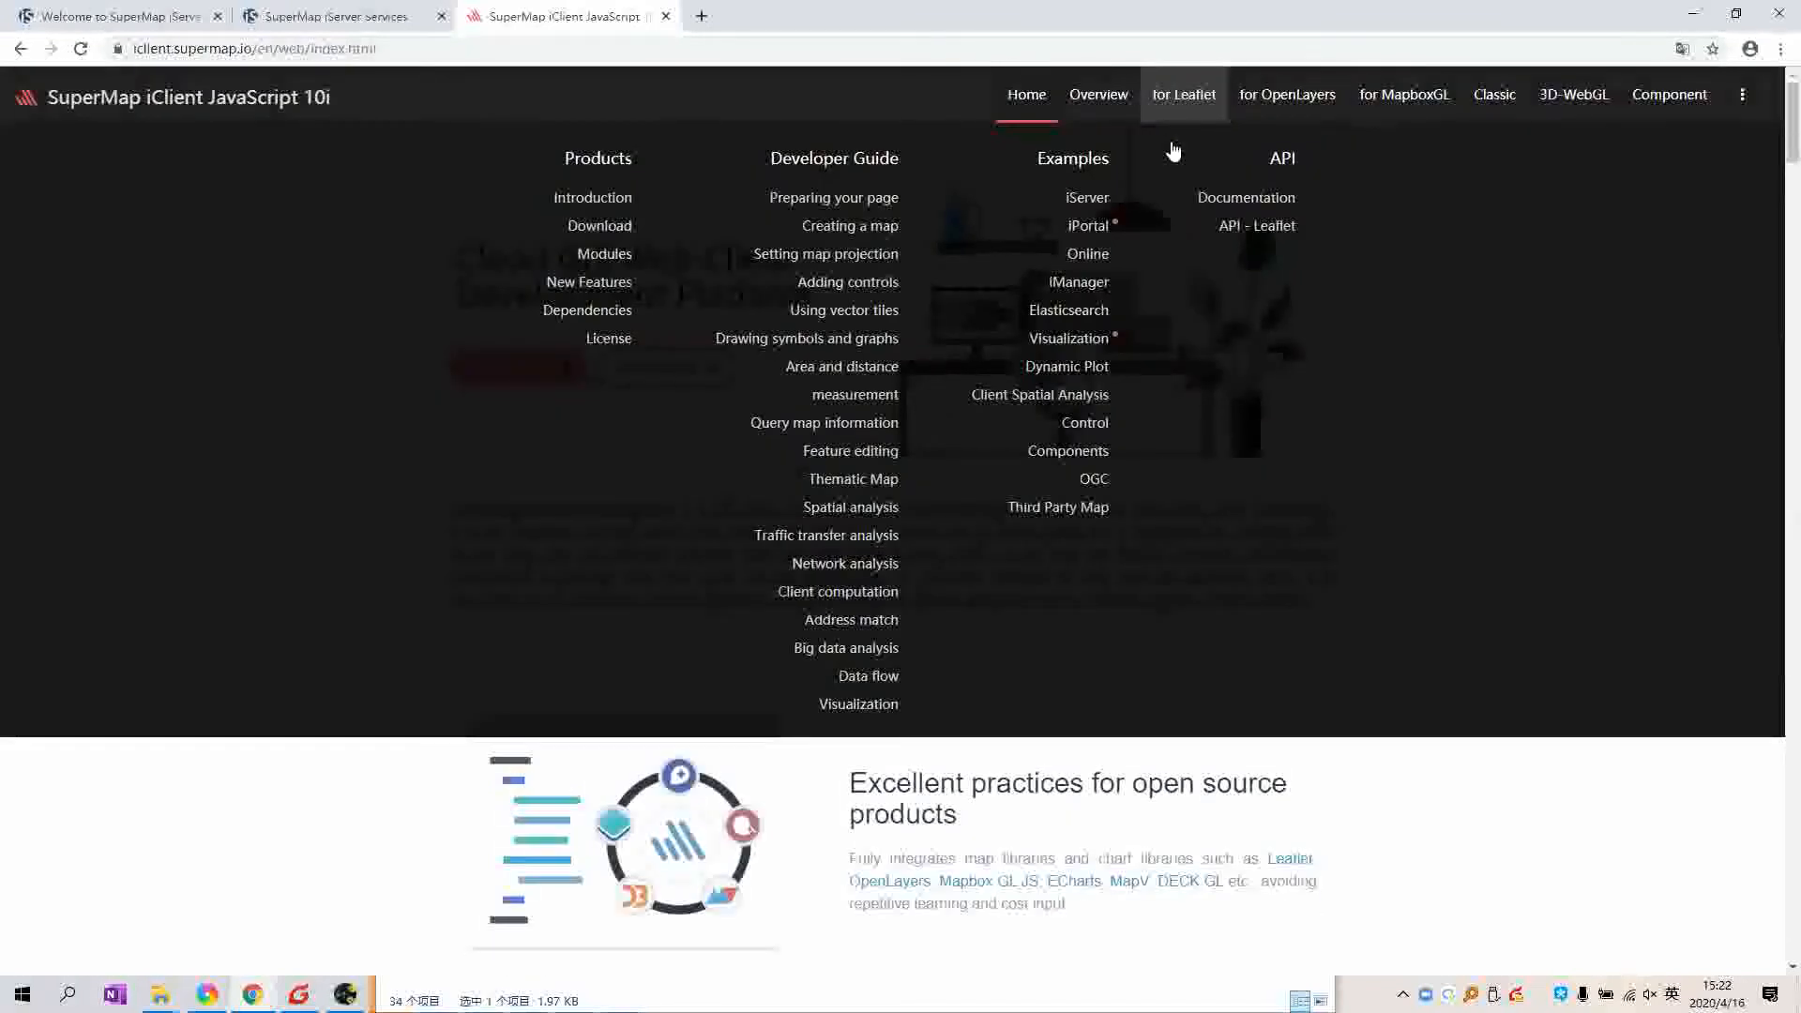
left_click(1079, 161)
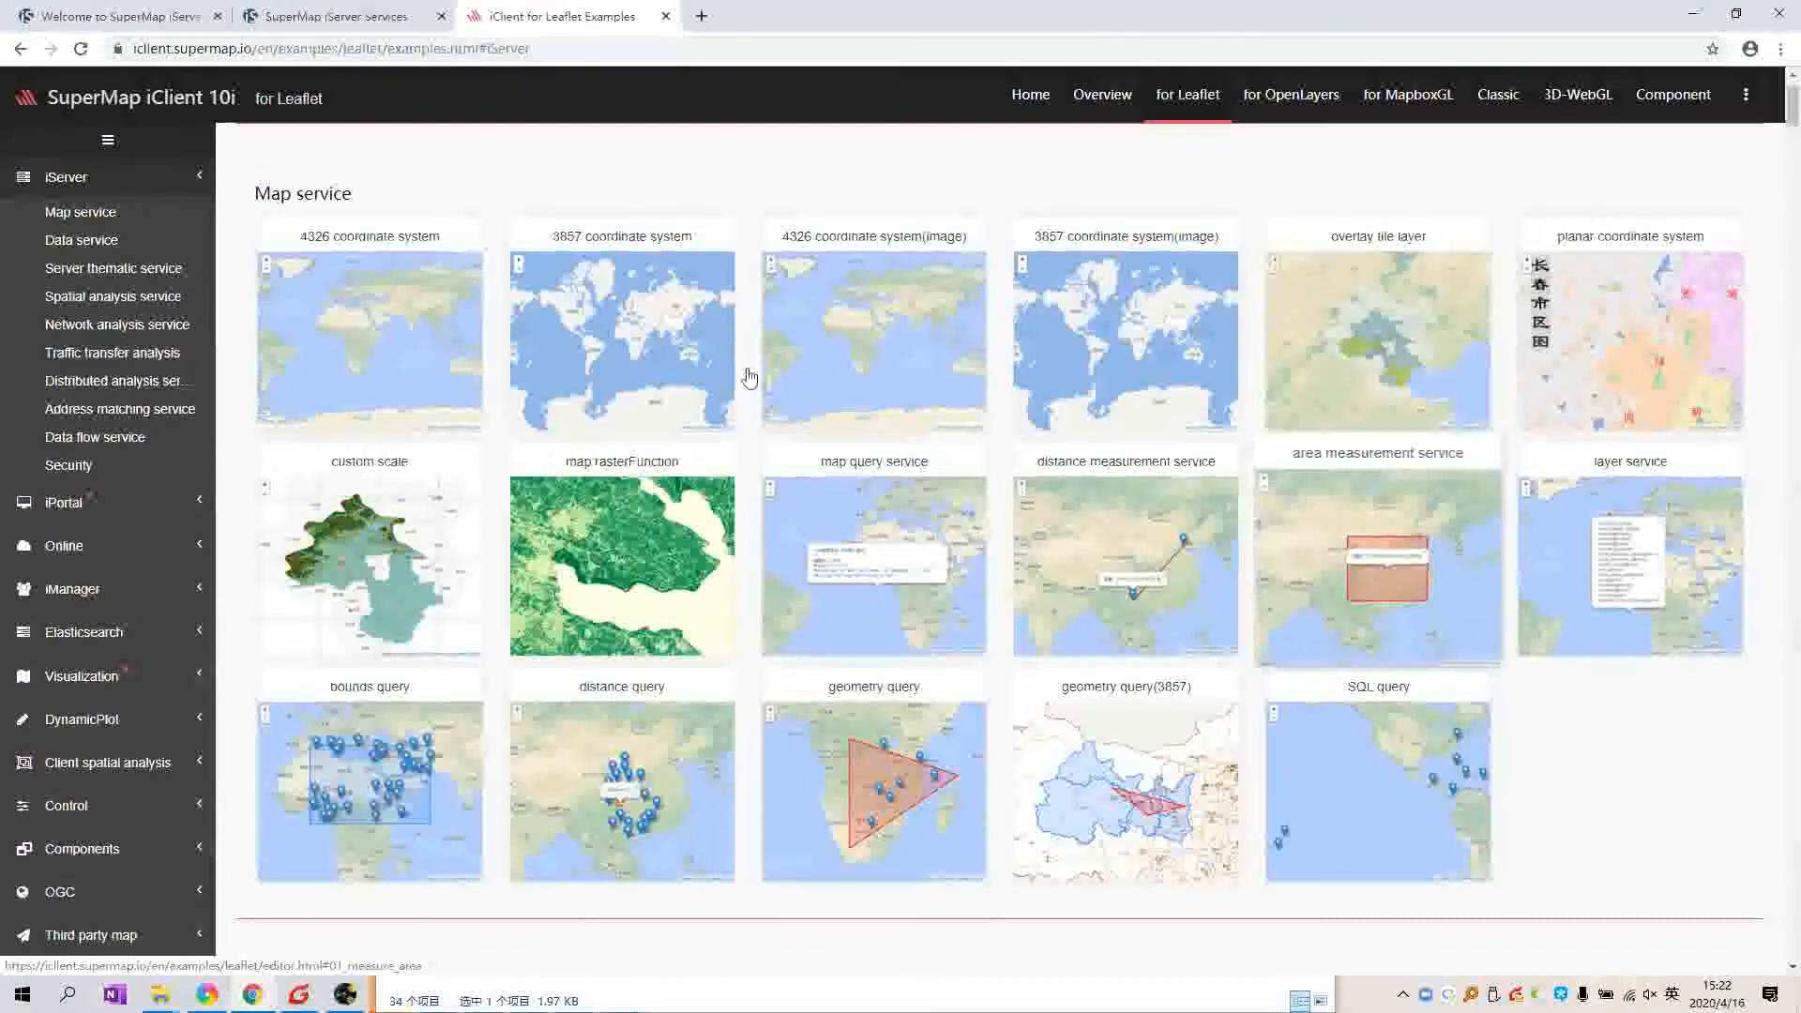
scroll(755, 586, "down", 1)
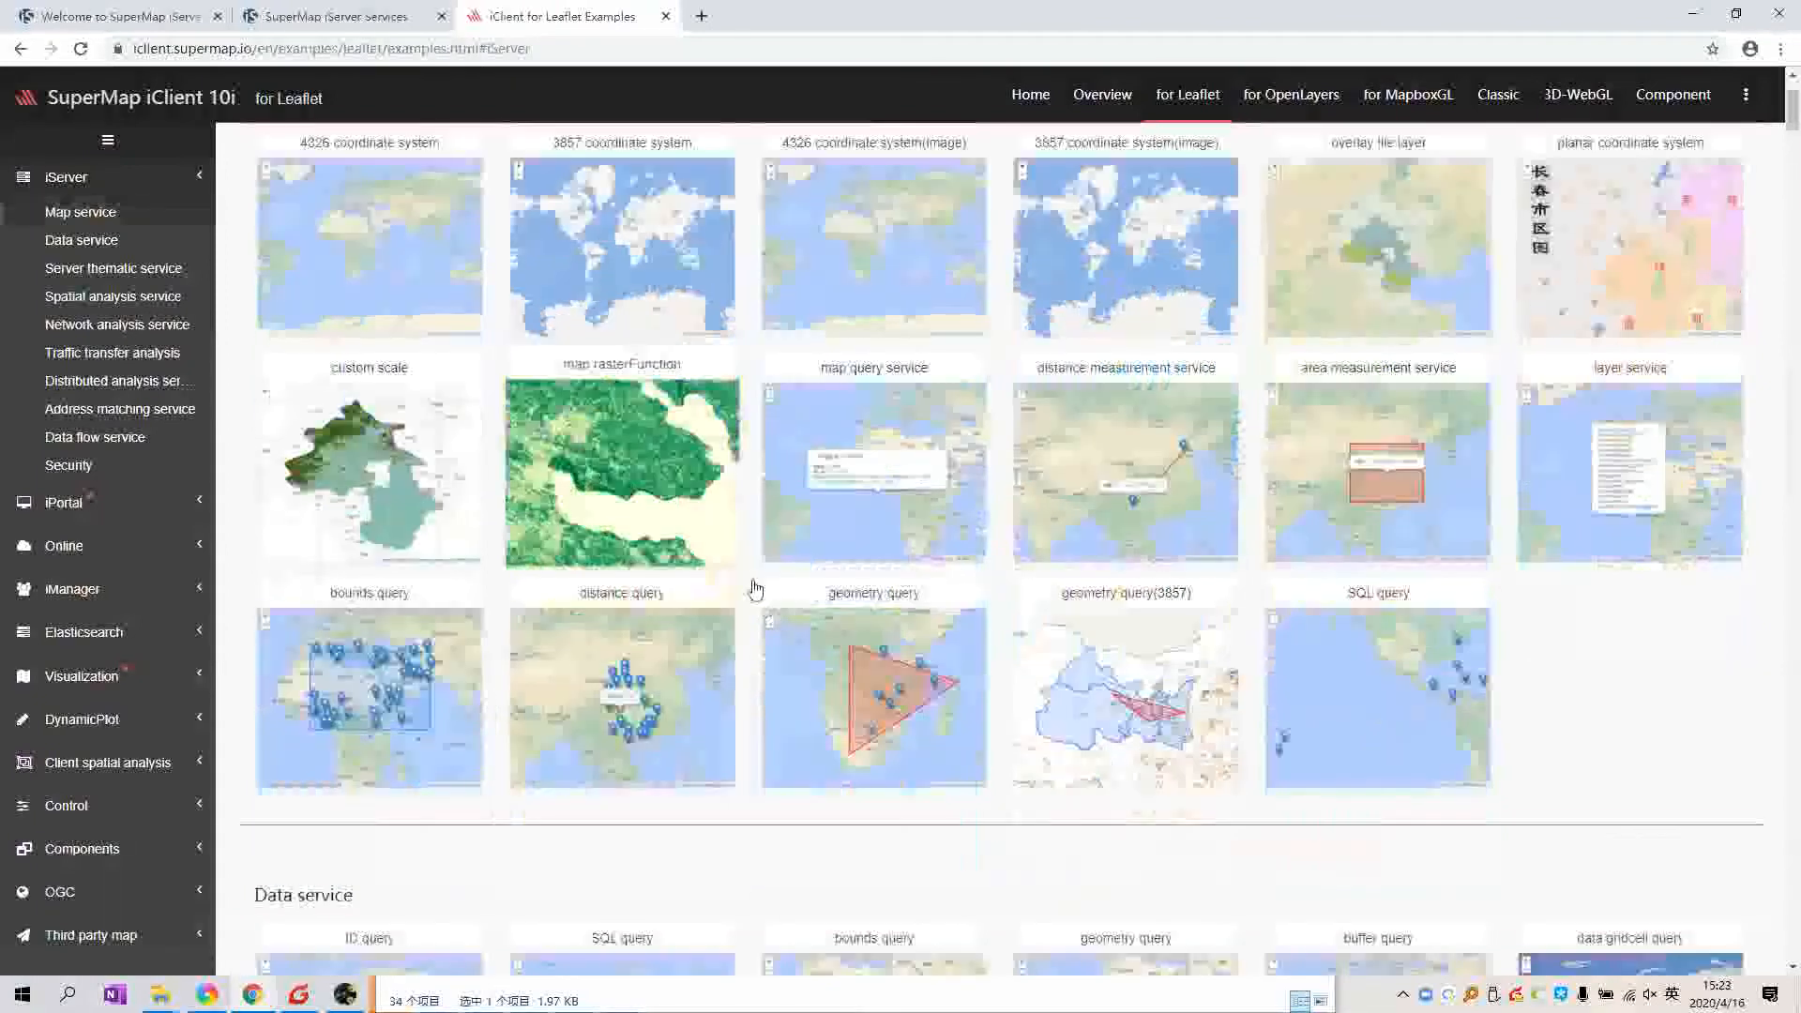
scroll(751, 586, "up", 1)
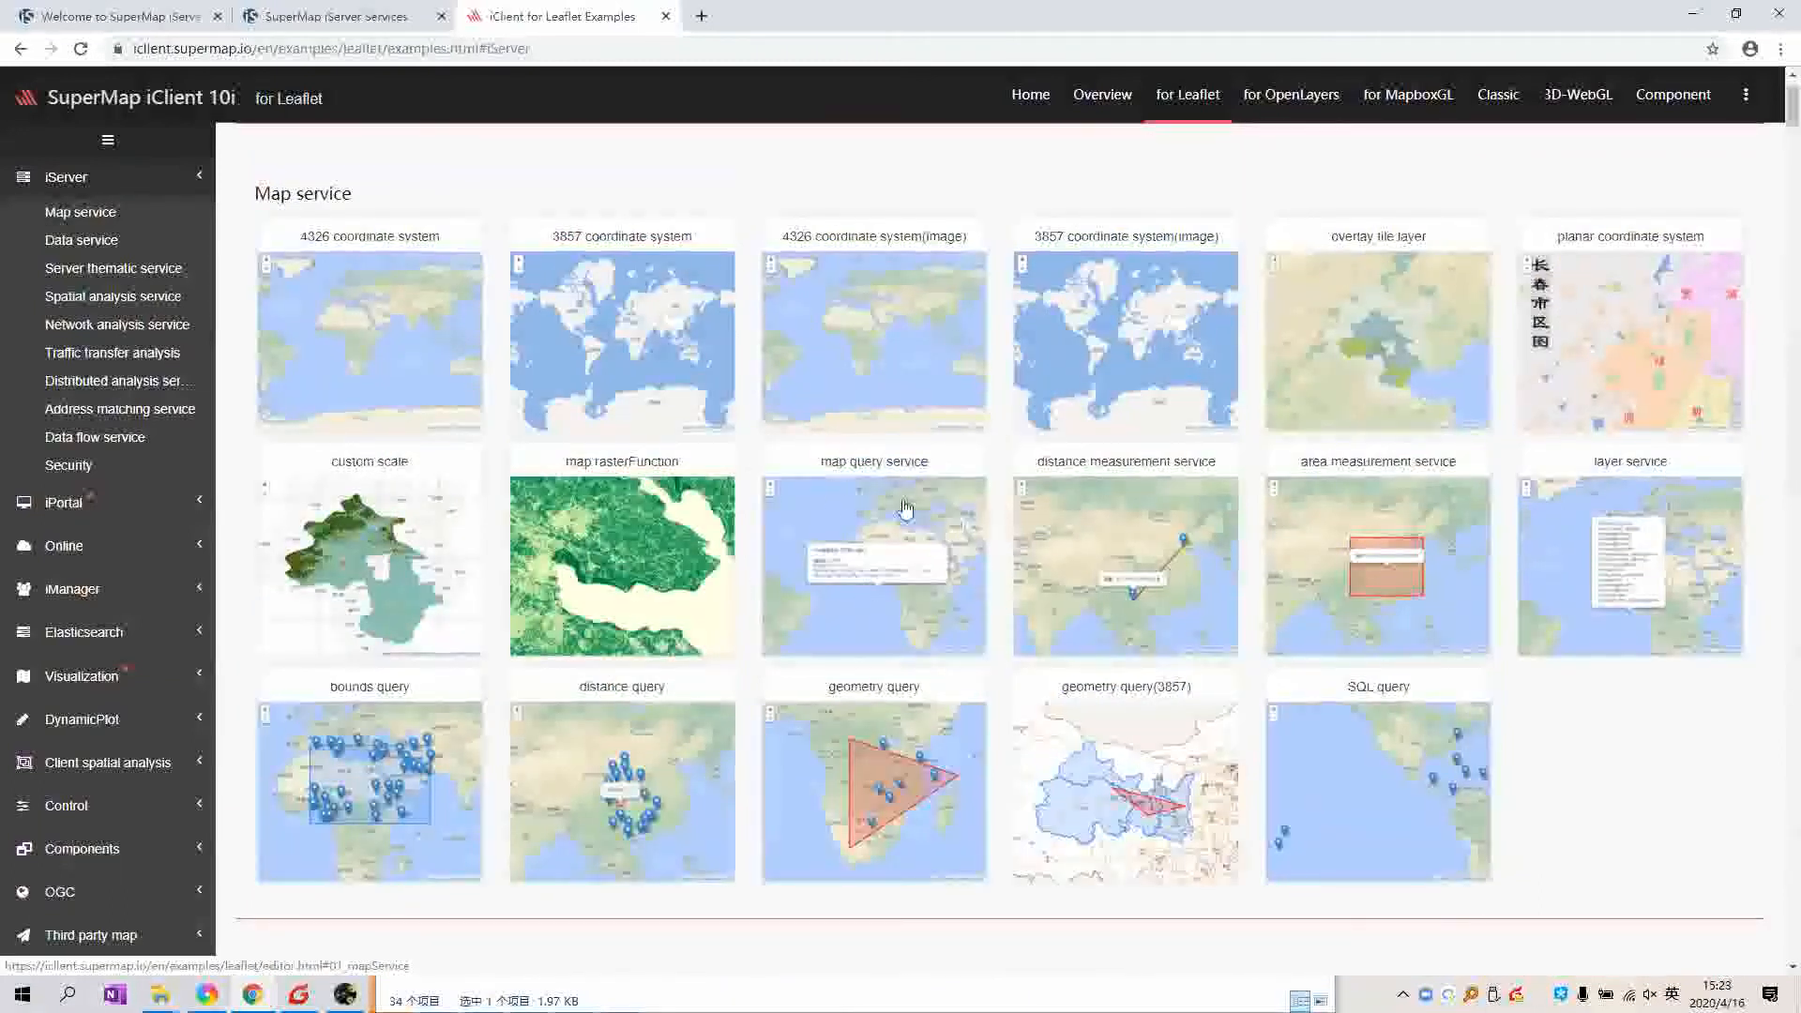
scroll(562, 427, "down", 5)
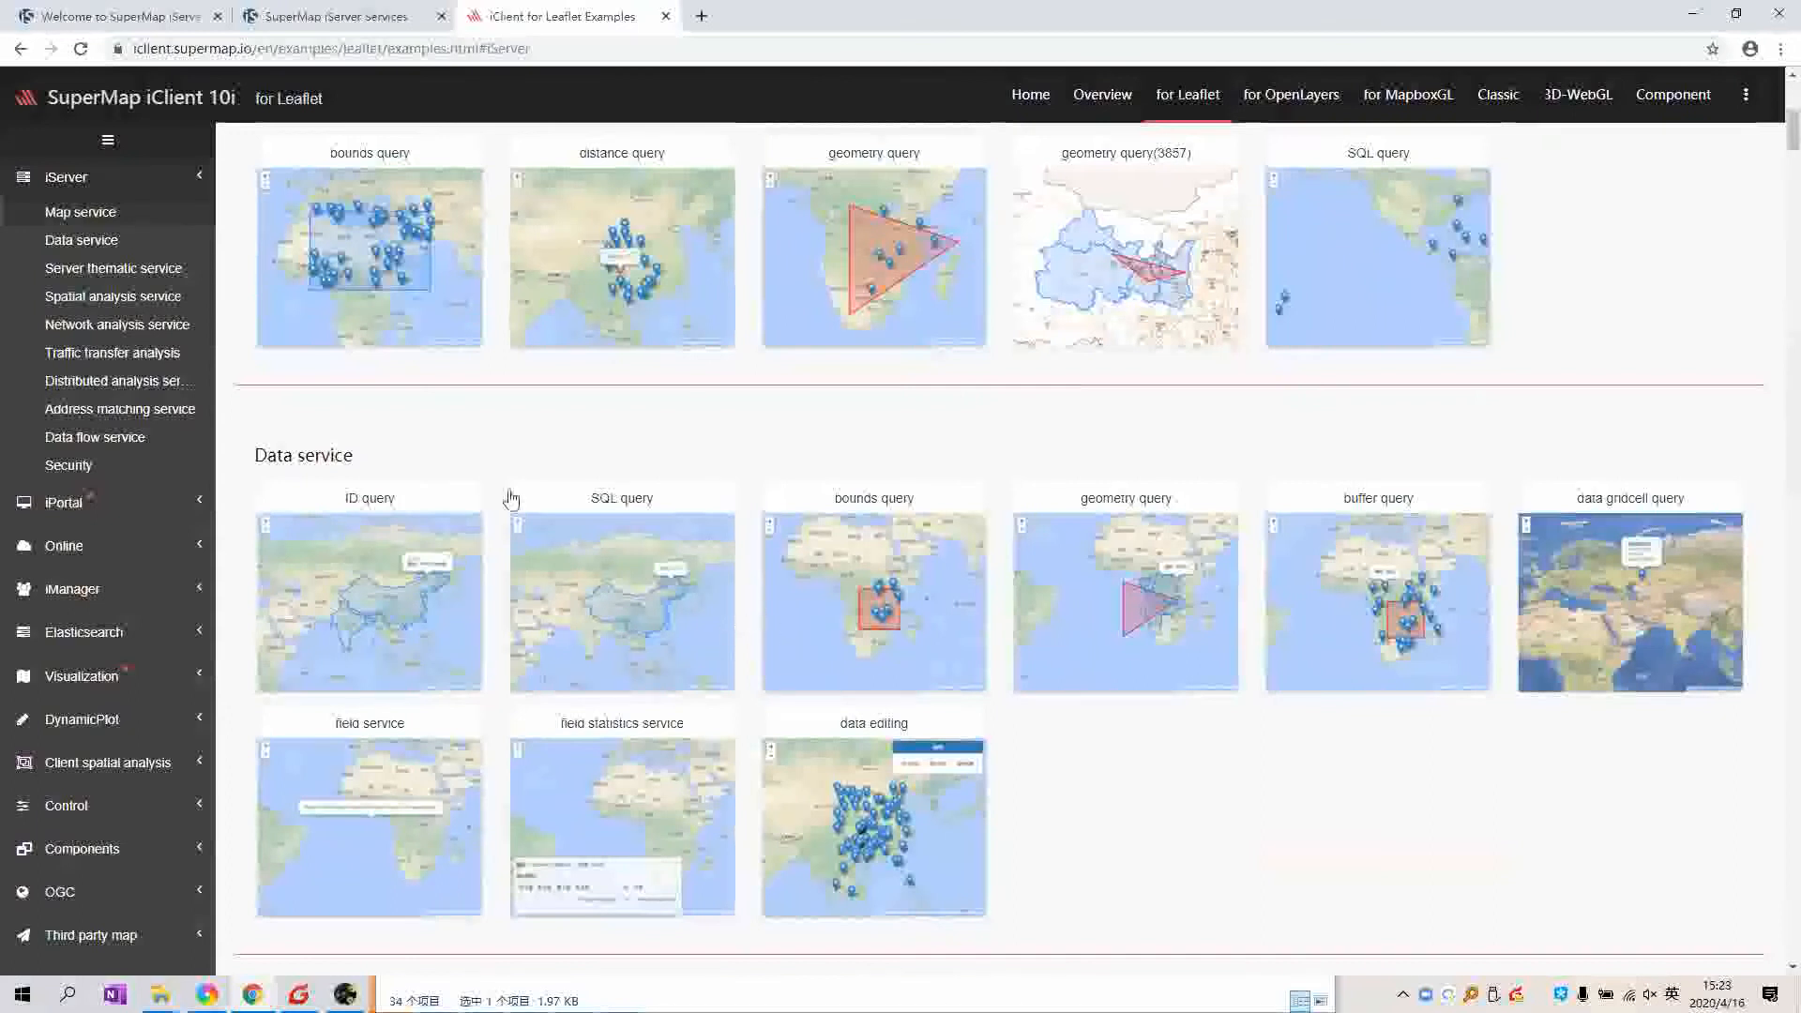
scroll(324, 347, "down", 2)
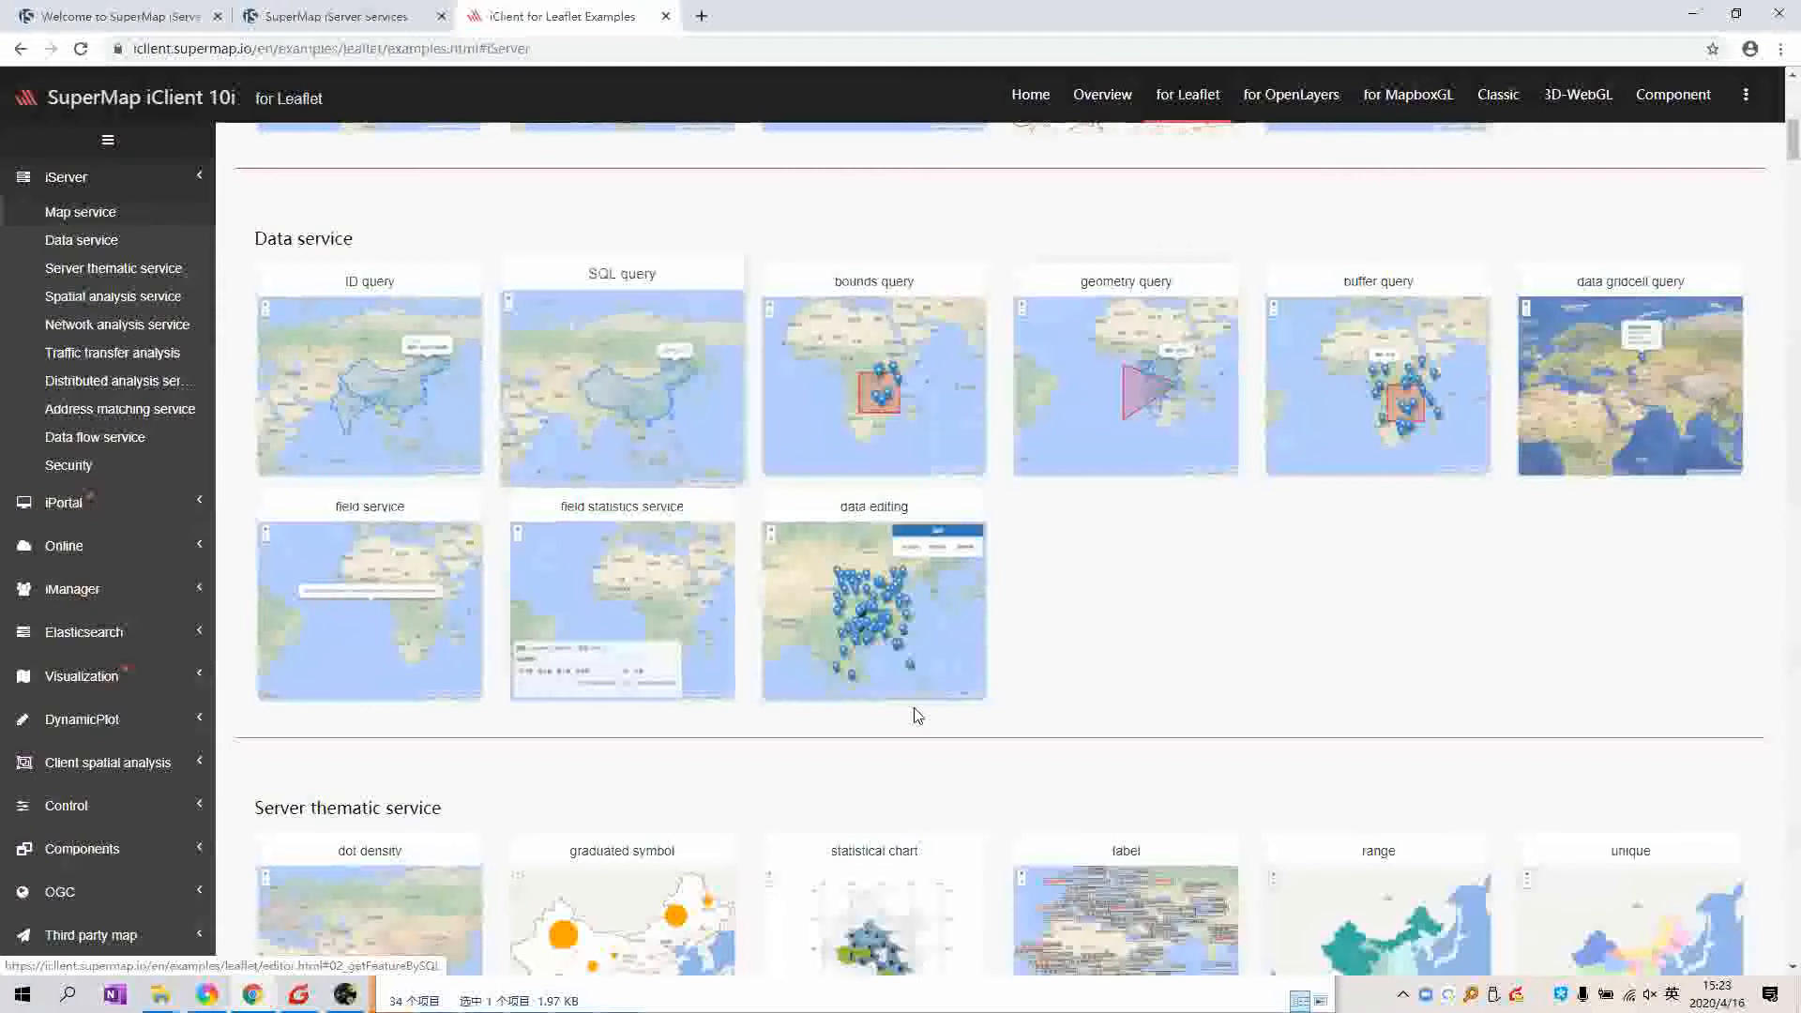
scroll(917, 716, "down", 5)
scroll(916, 718, "down", 1)
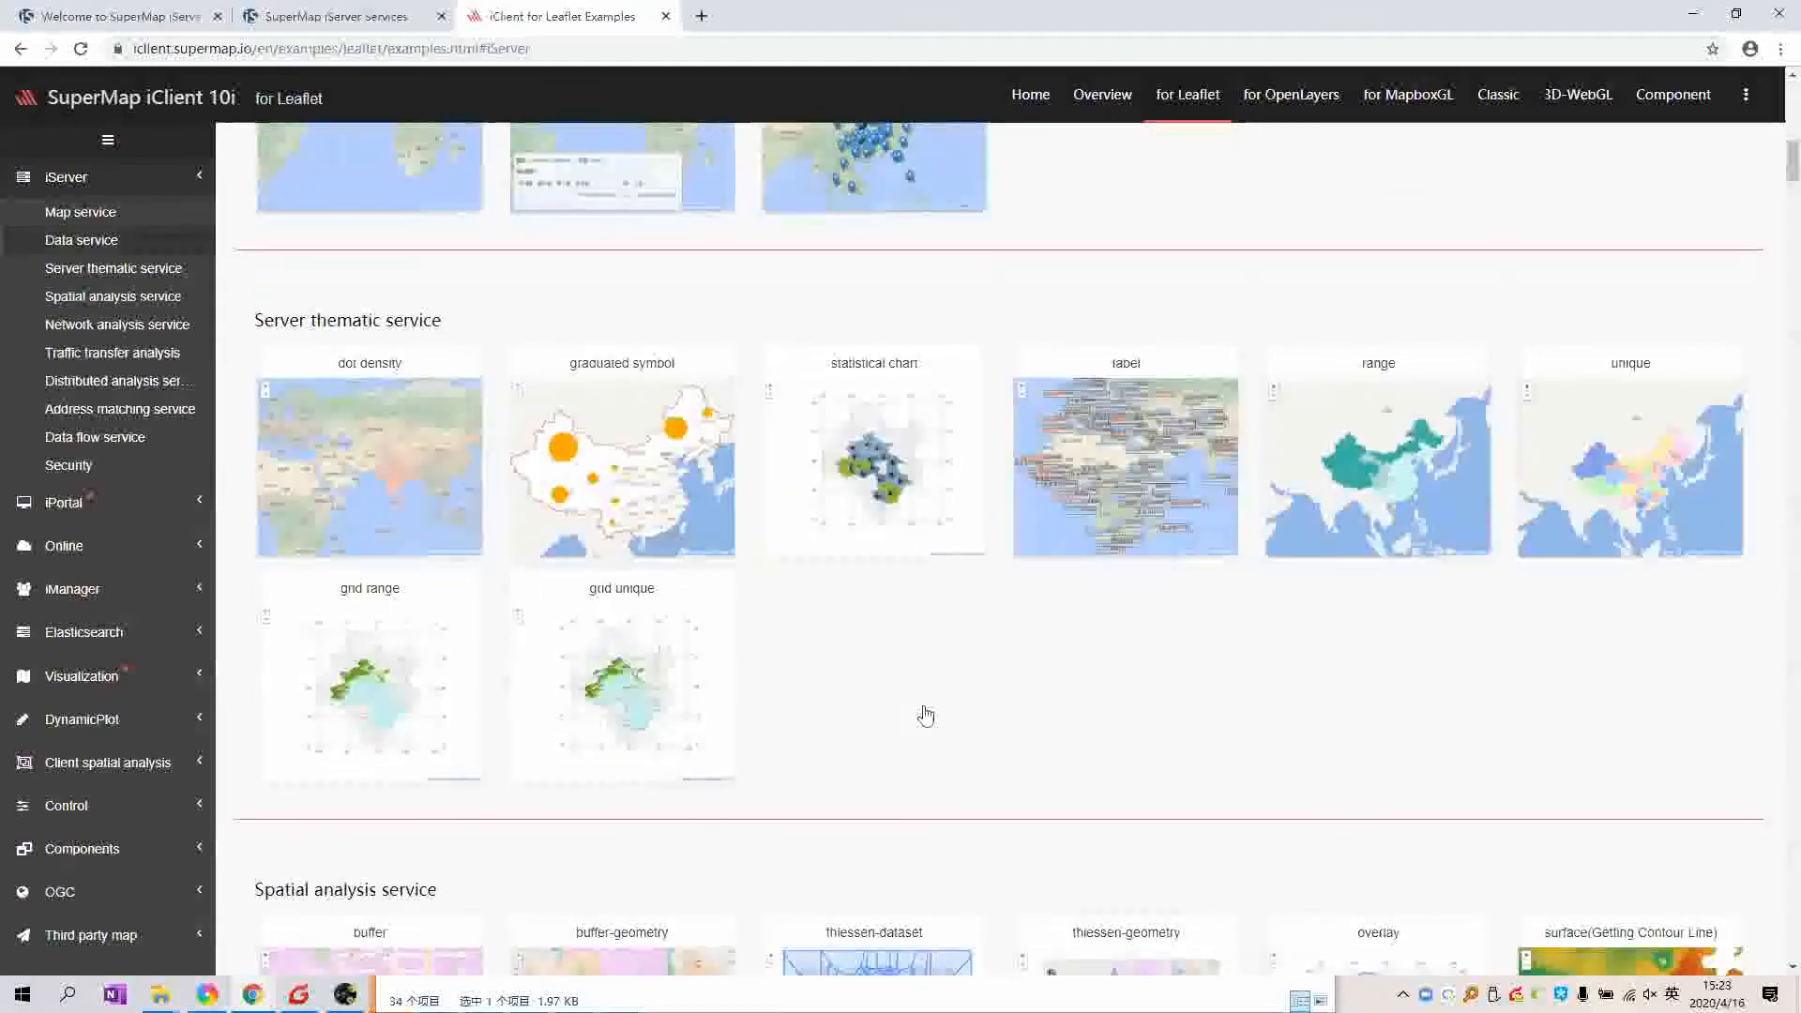
scroll(917, 489, "down", 1)
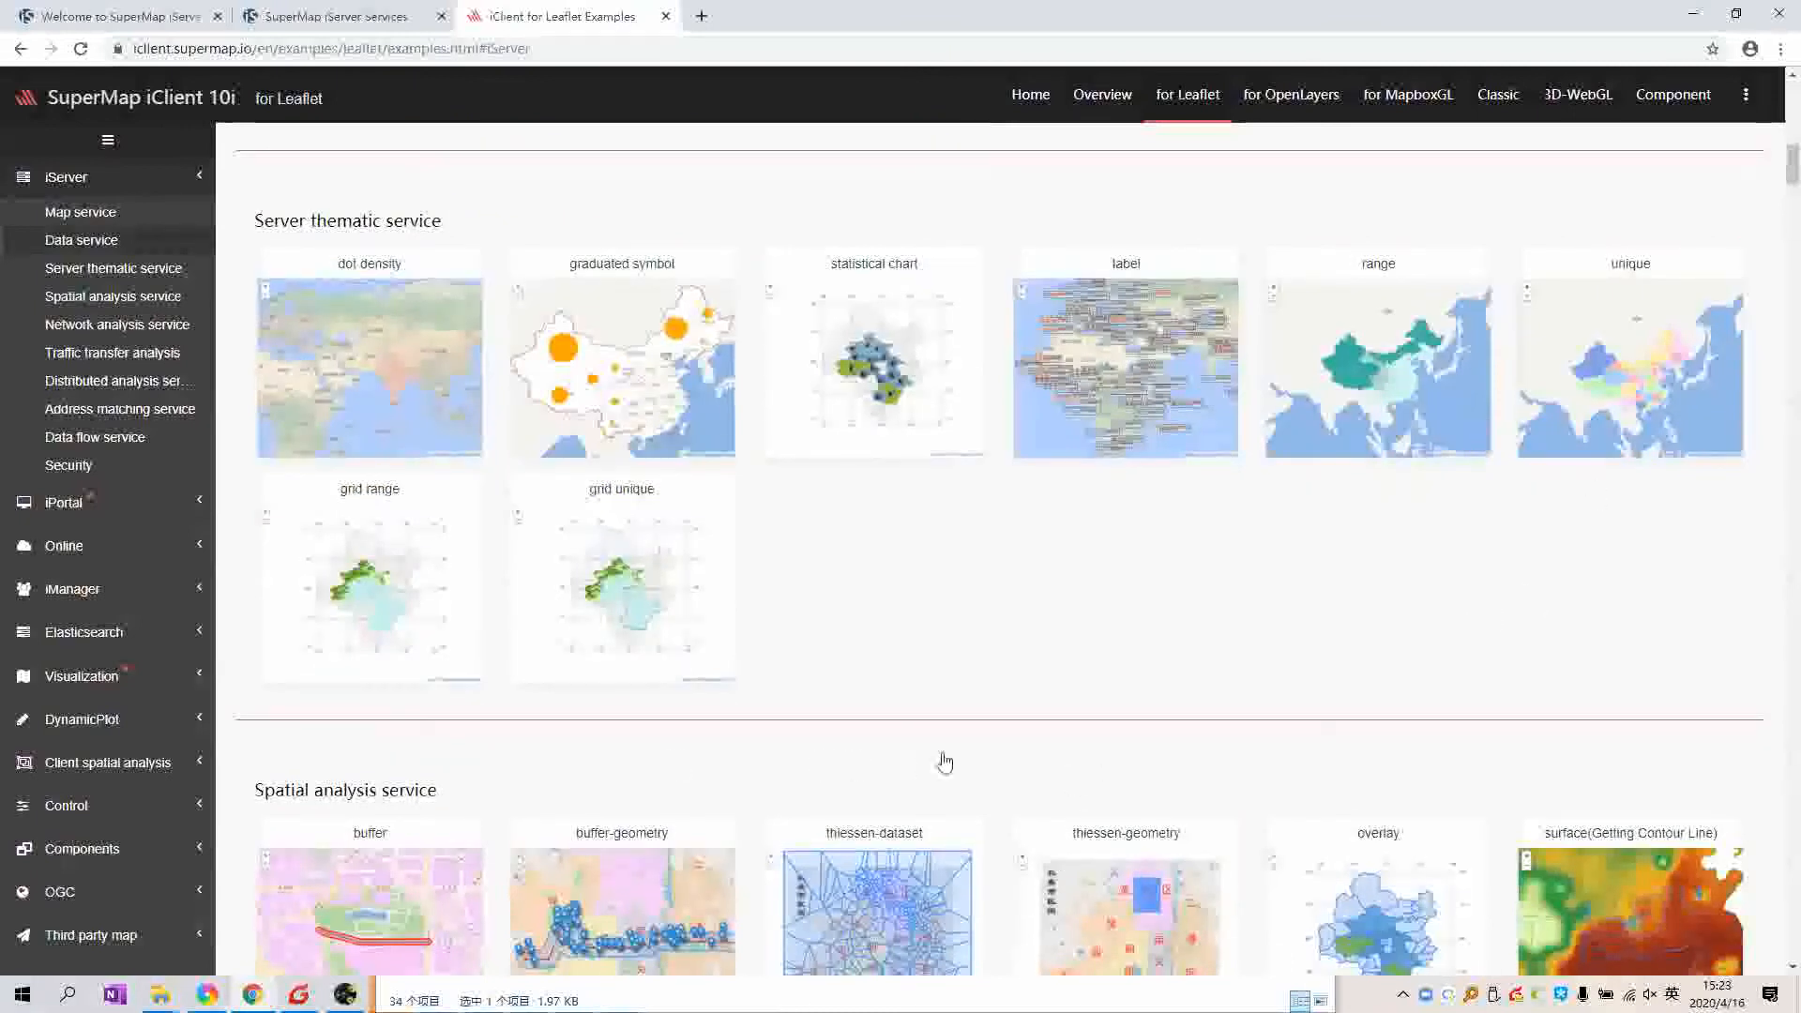
scroll(944, 756, "down", 6)
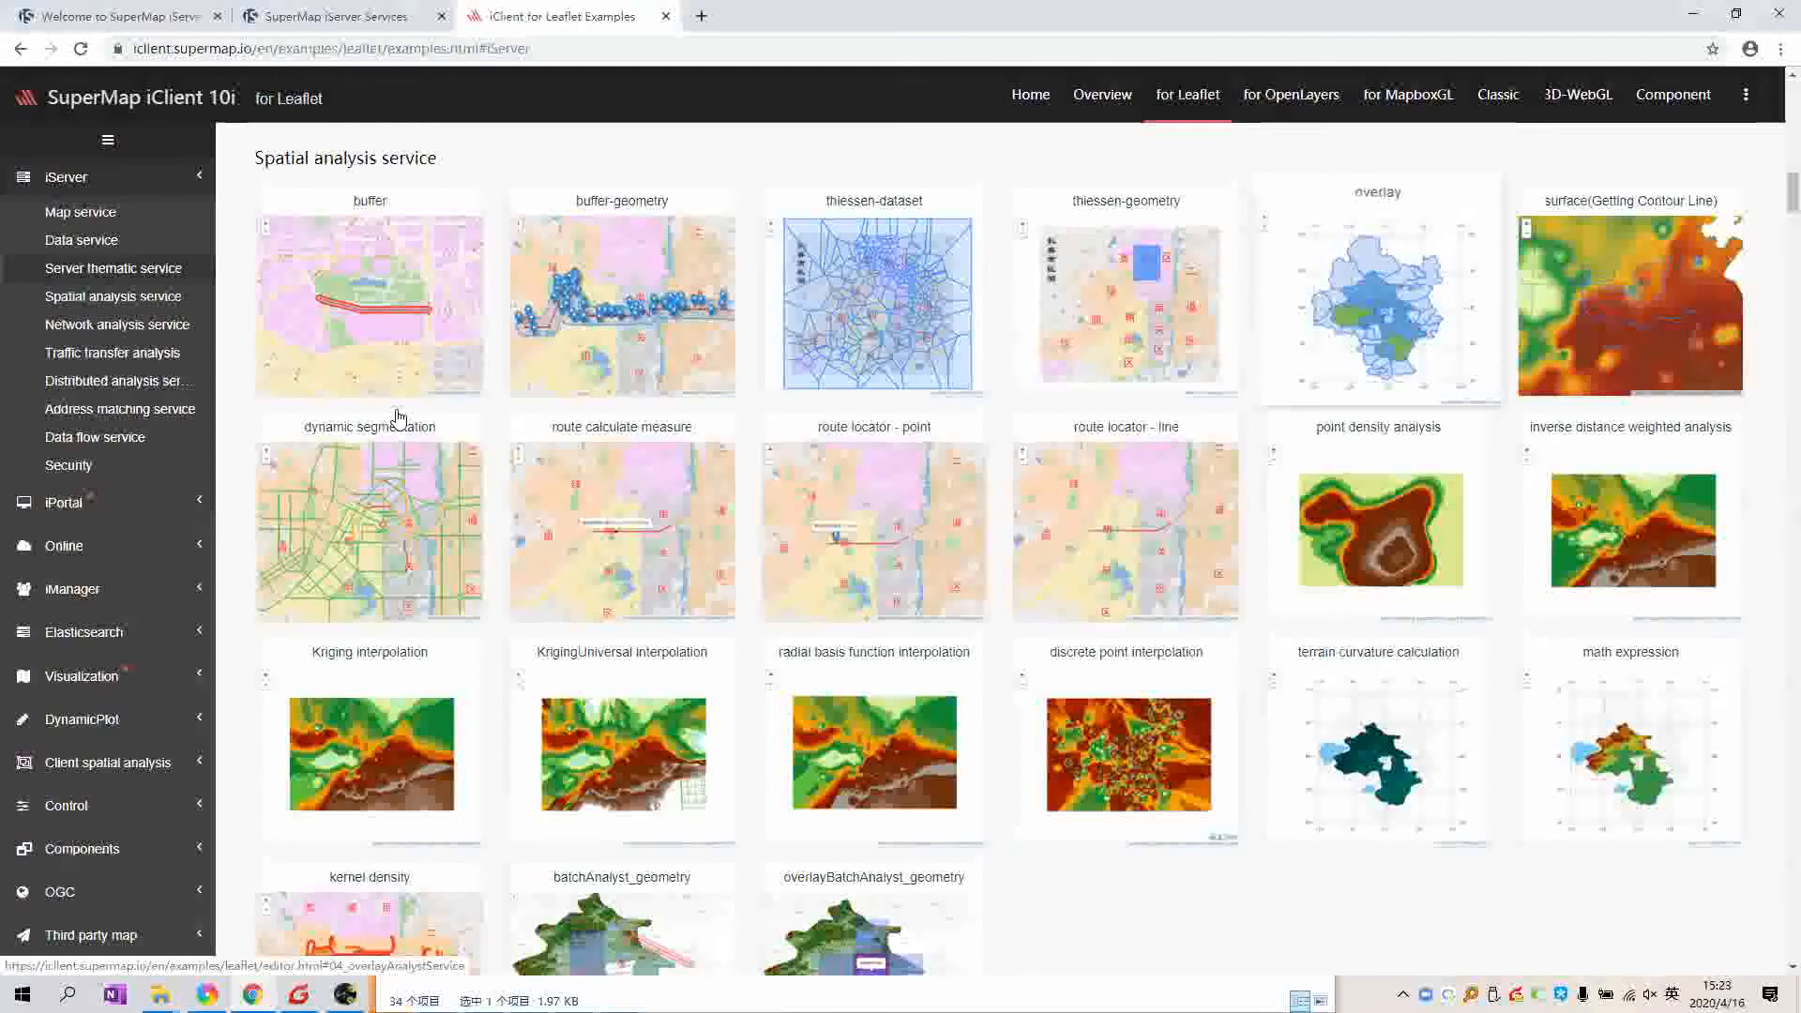
scroll(398, 417, "down", 9)
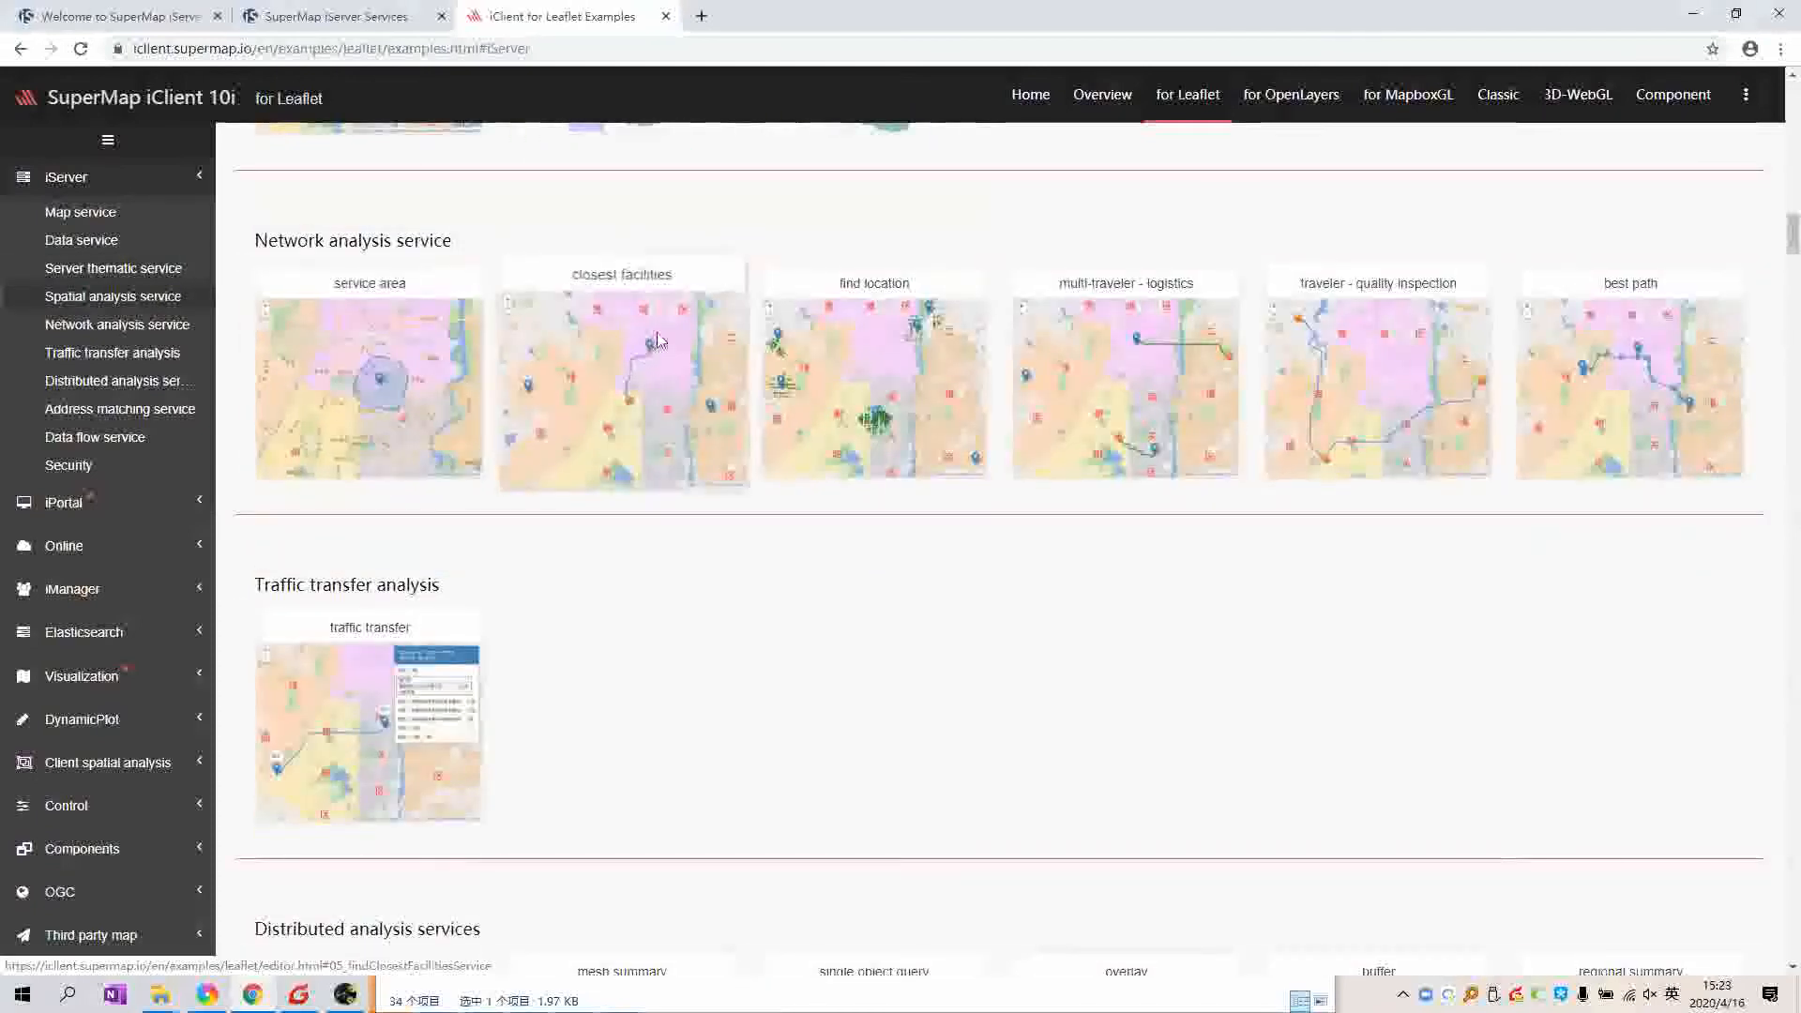
Step: Open the Find Closest Facilities example and close the WeChat window covering the map
left_click(681, 331)
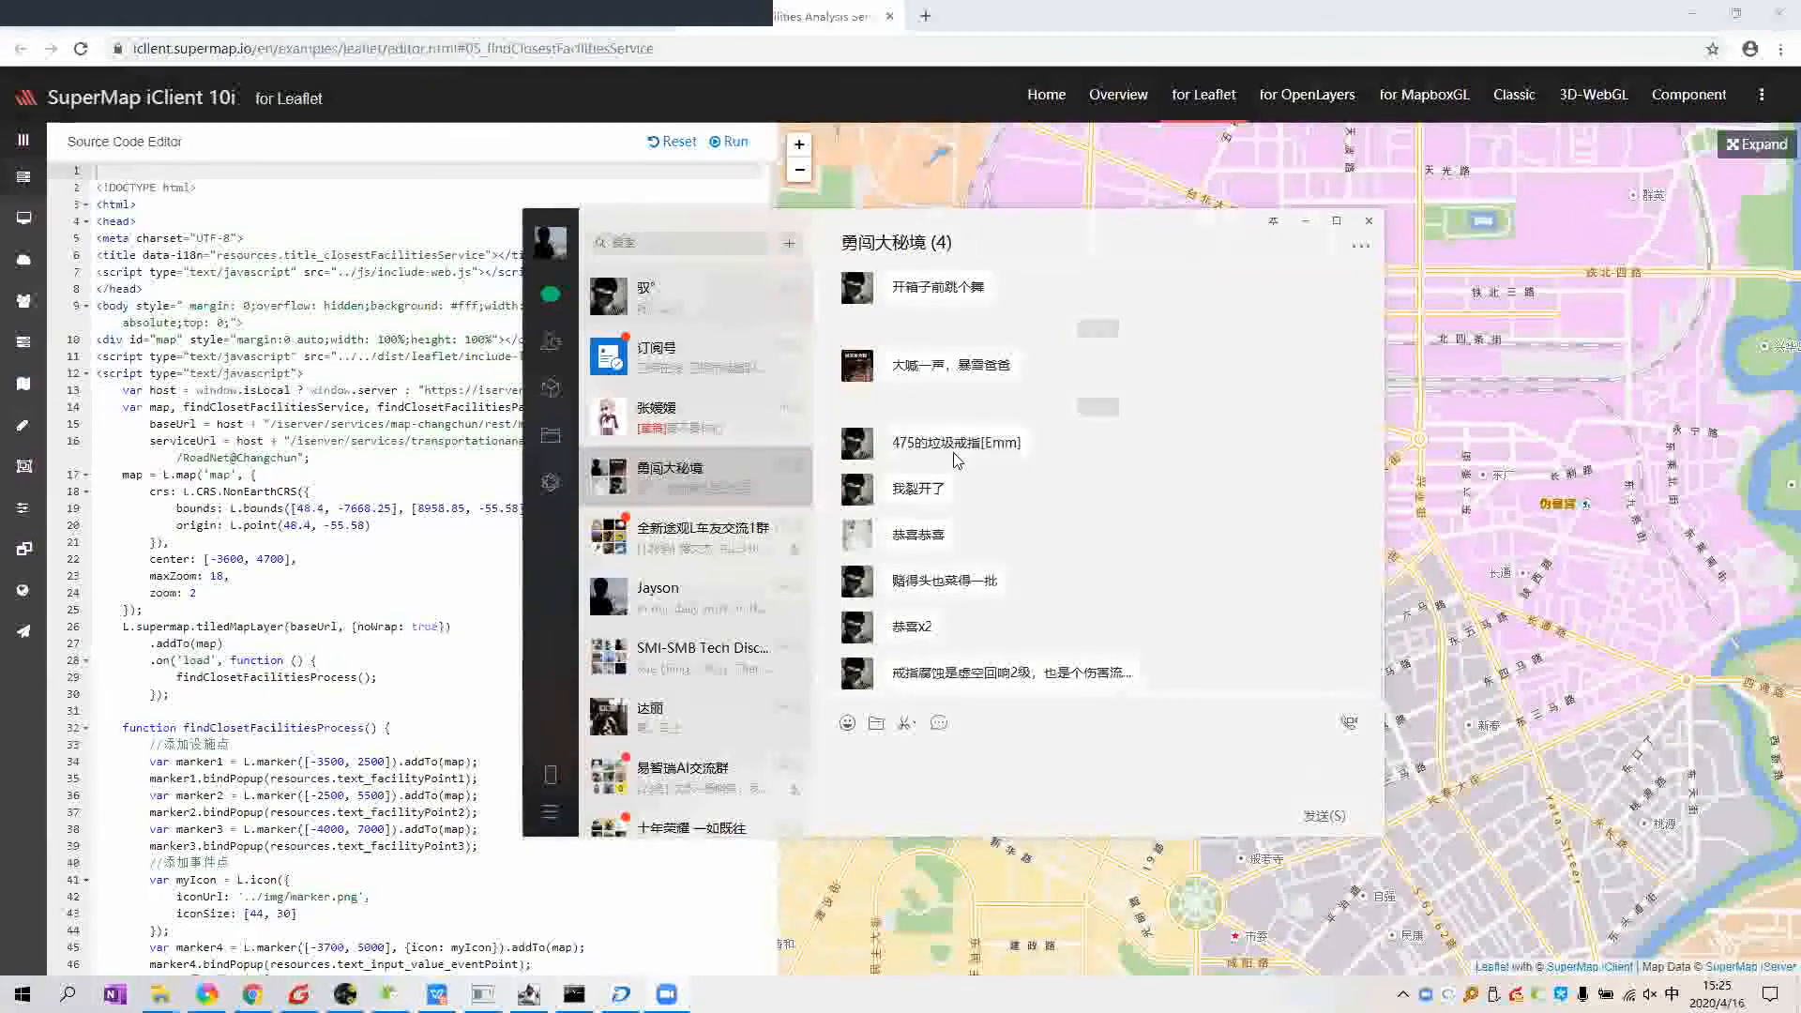
left_click(1369, 221)
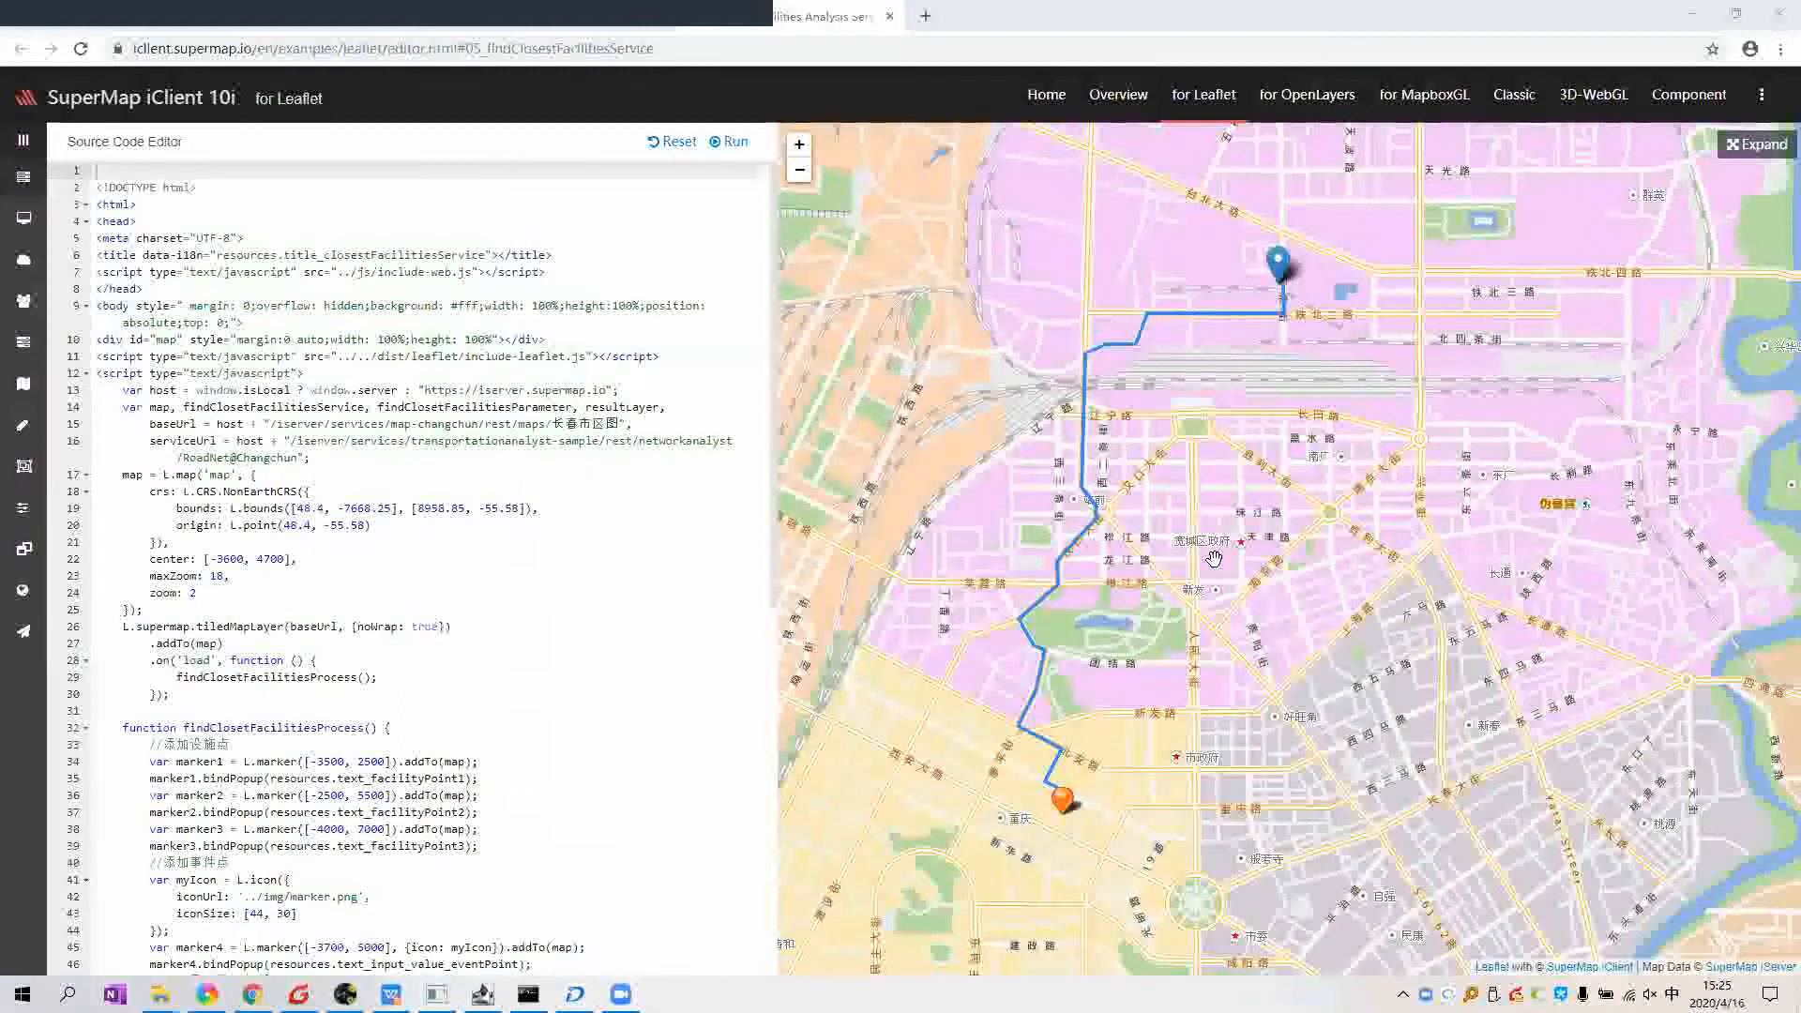
mouse_move(9, 344)
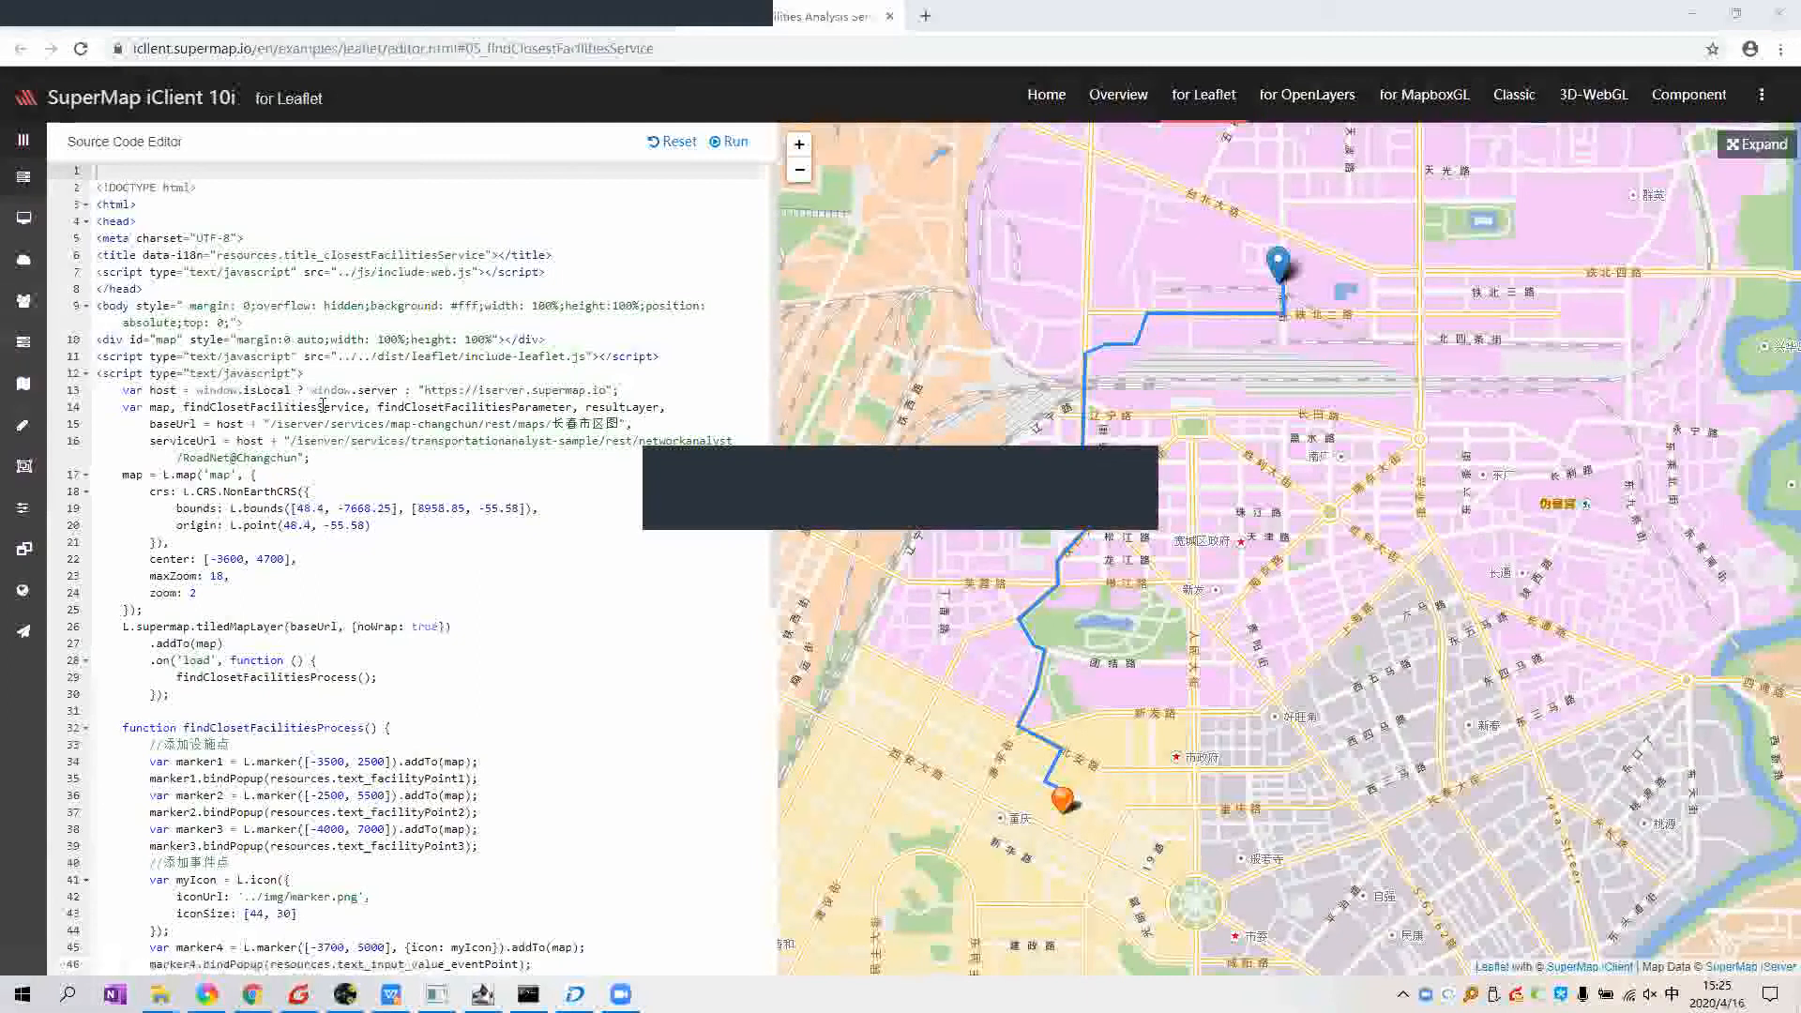
scroll(423, 339, "down", 3)
scroll(423, 340, "down", 5)
scroll(406, 401, "up", 8)
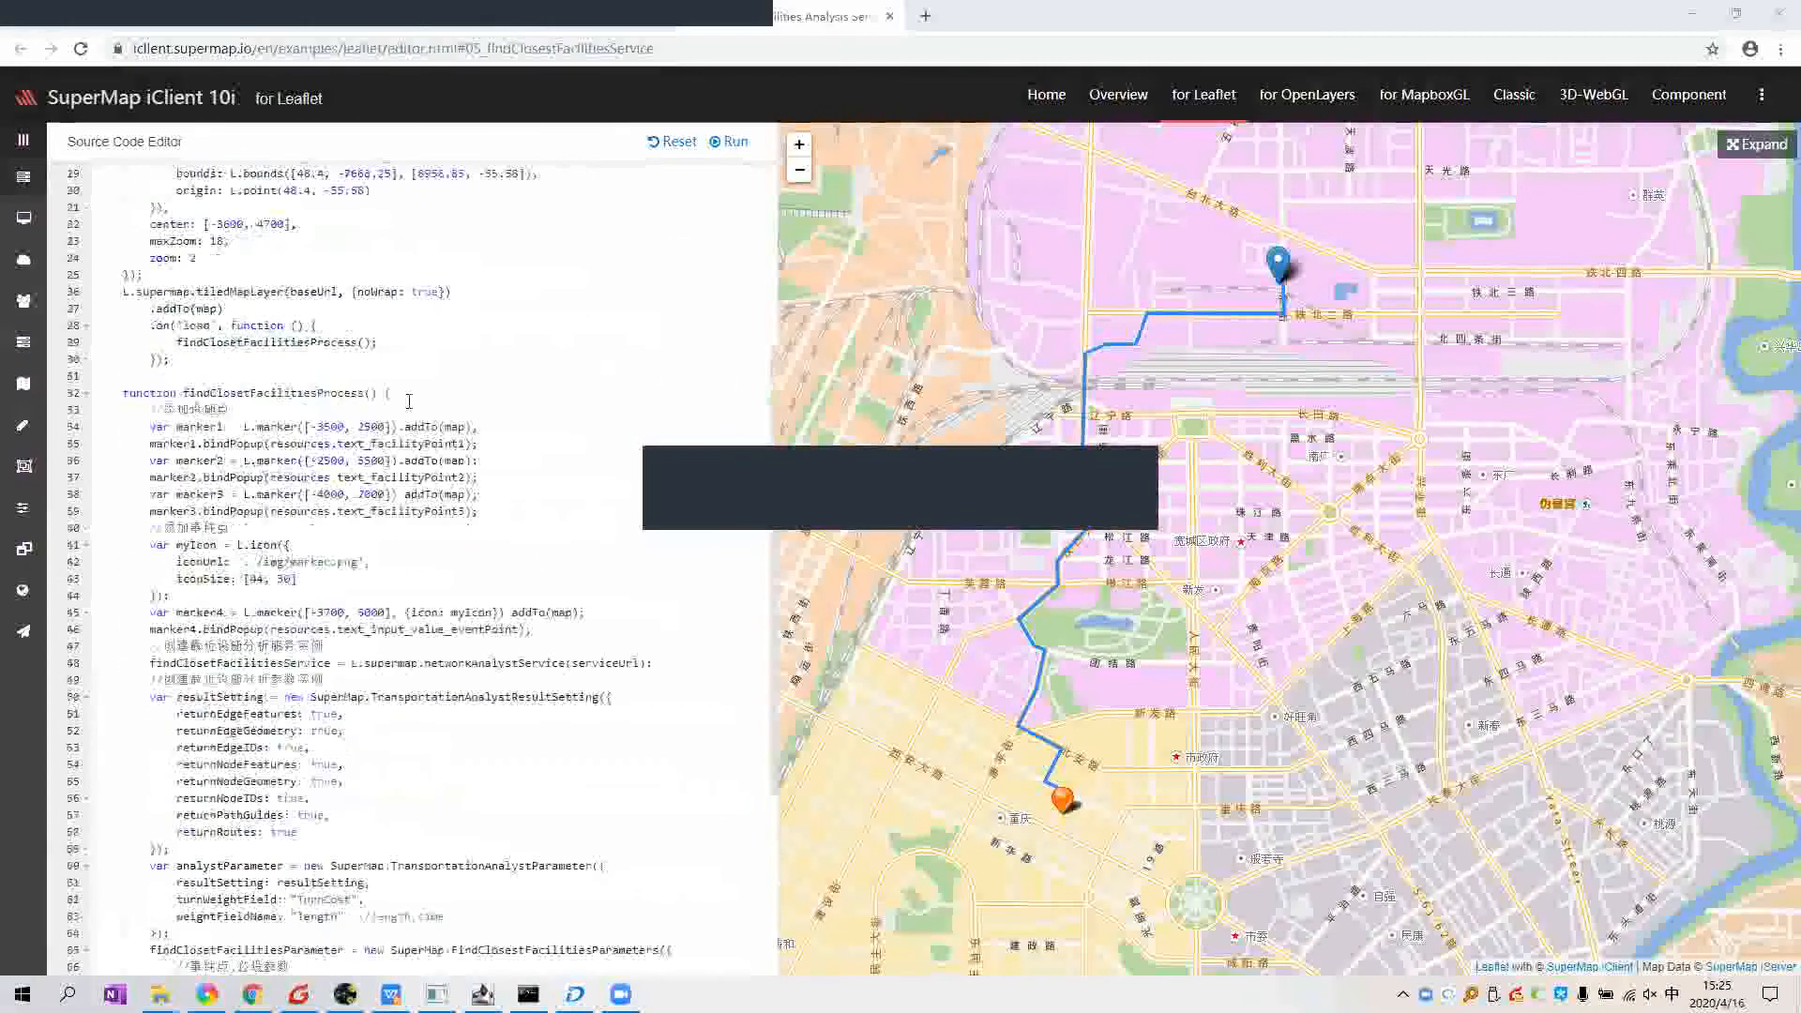
Step: Zoom the Changchun map out to show all facility markers, then re-run the example
left_click(1397, 543)
scroll(1423, 537, "down", 3)
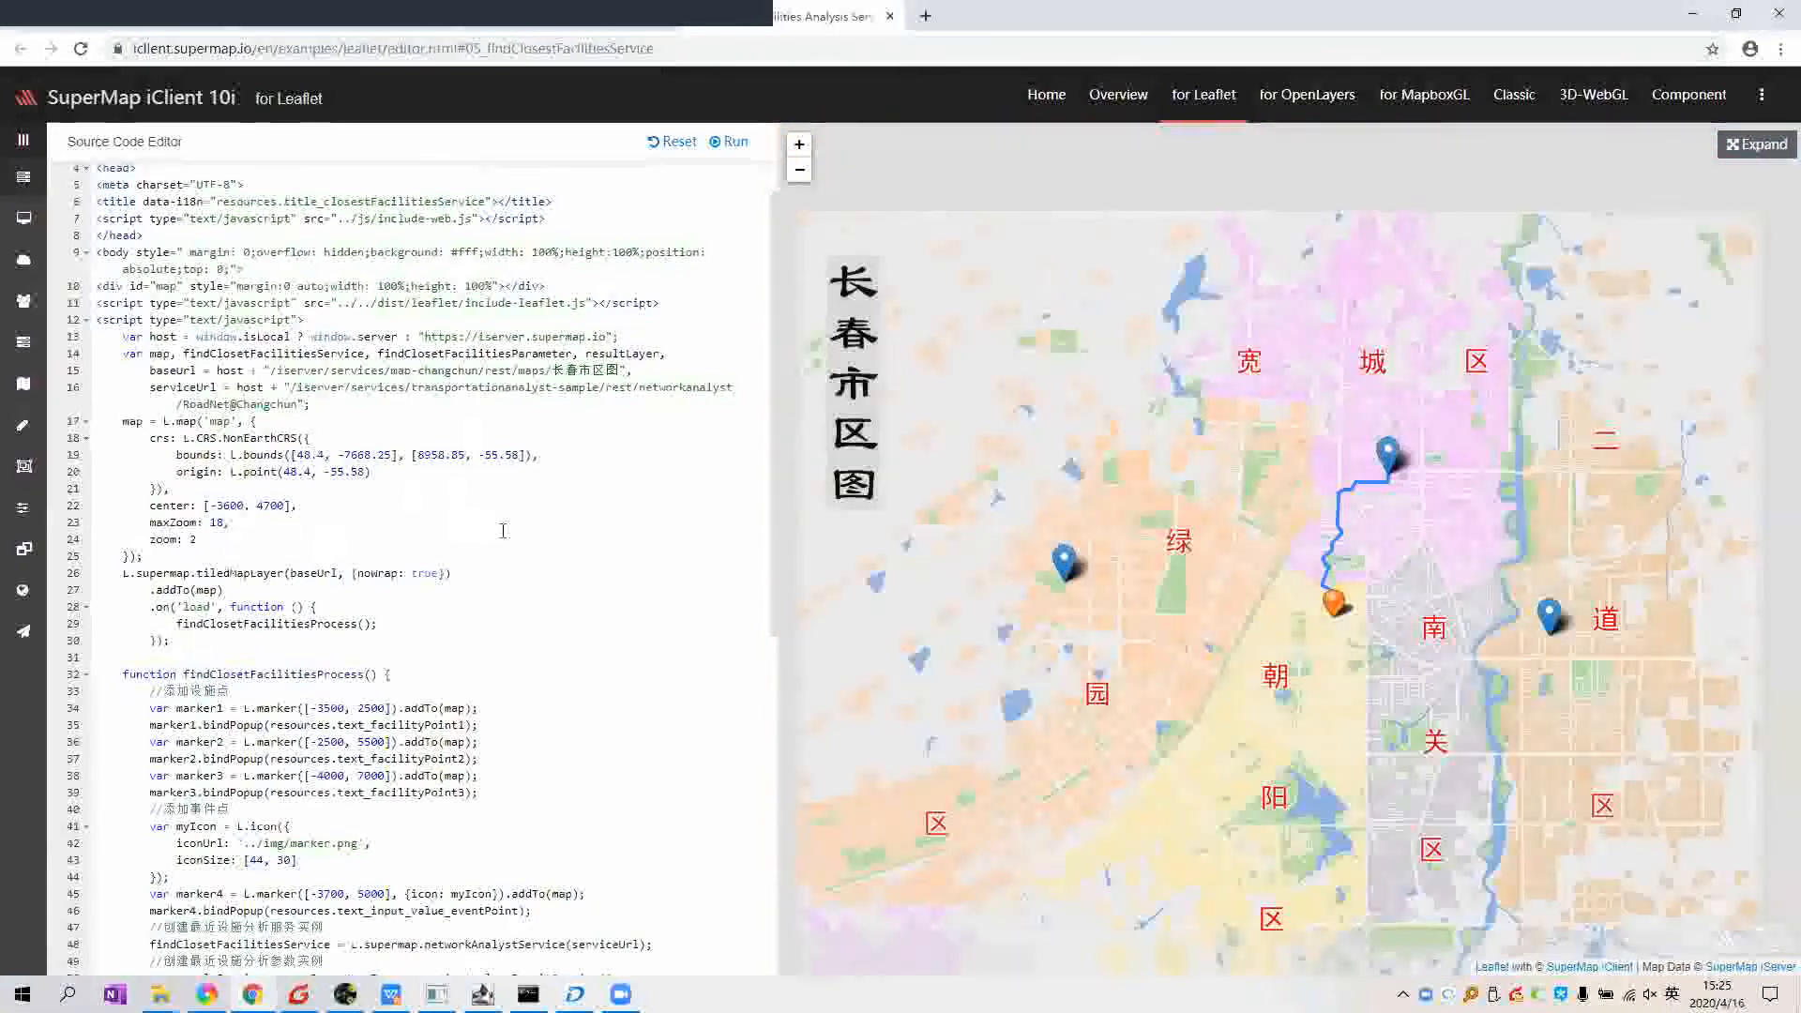
scroll(103, 466, "down", 3)
scroll(103, 466, "down", 2)
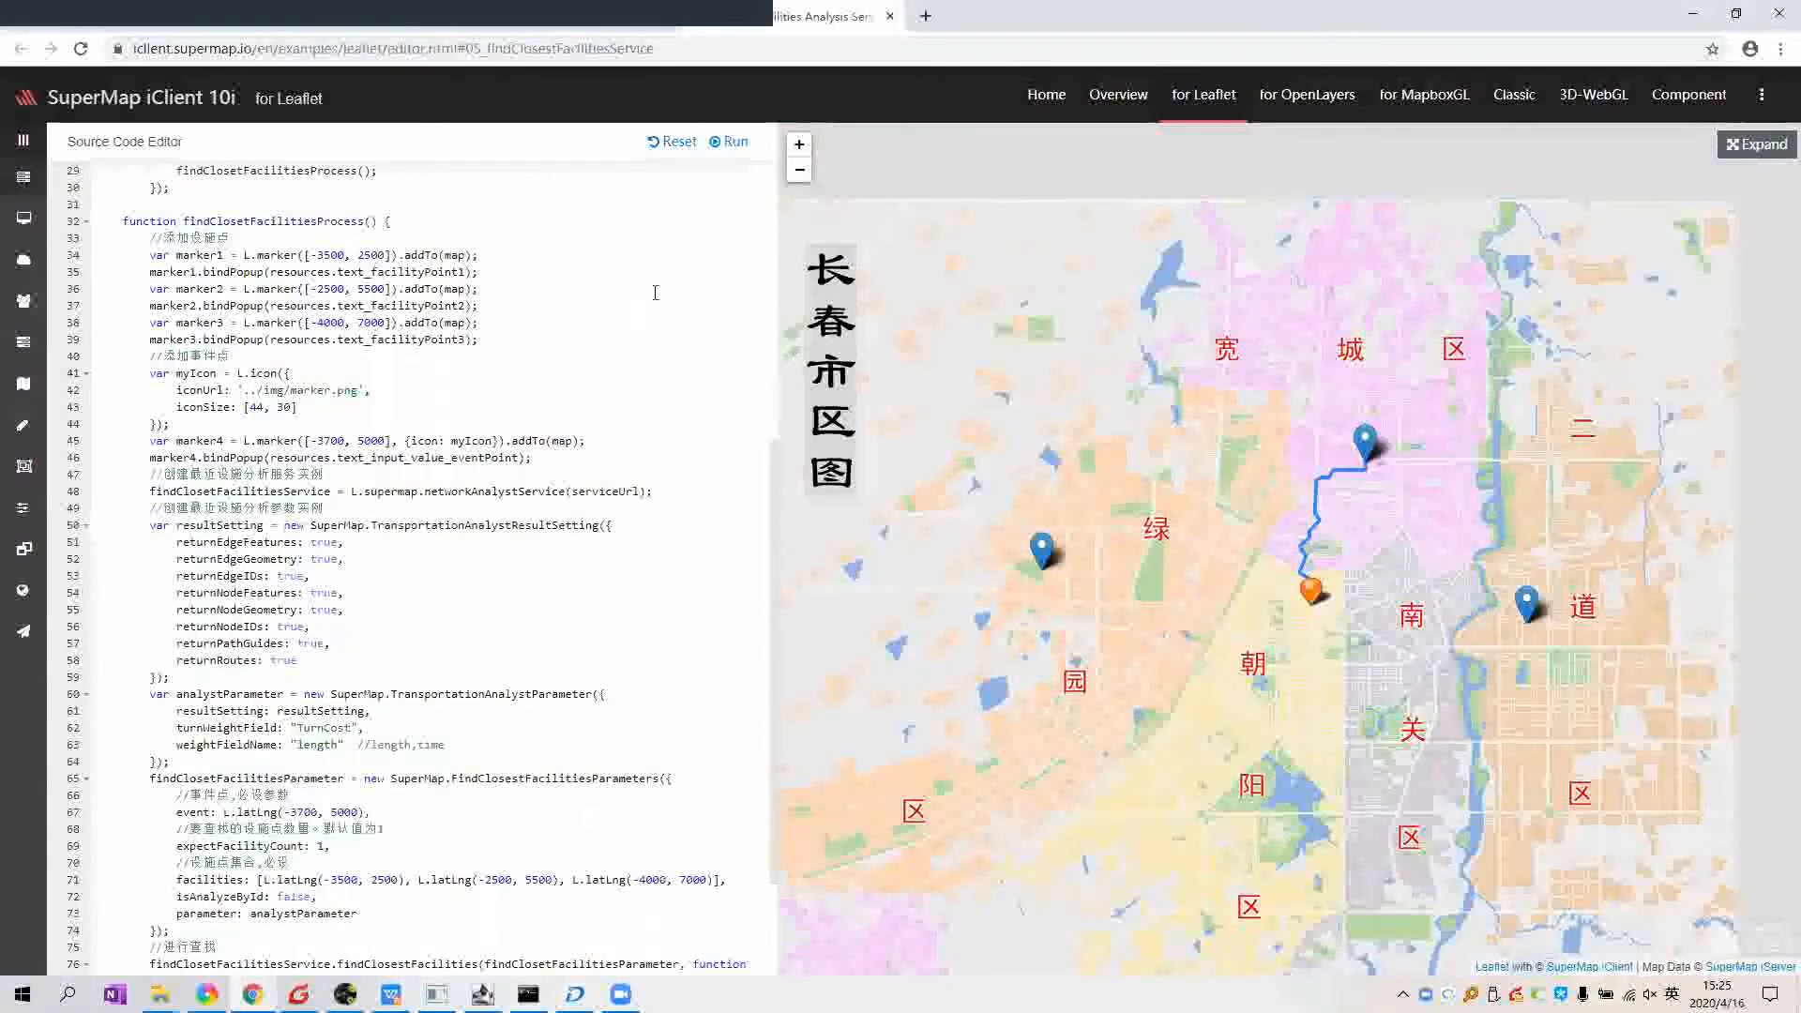
left_click(719, 145)
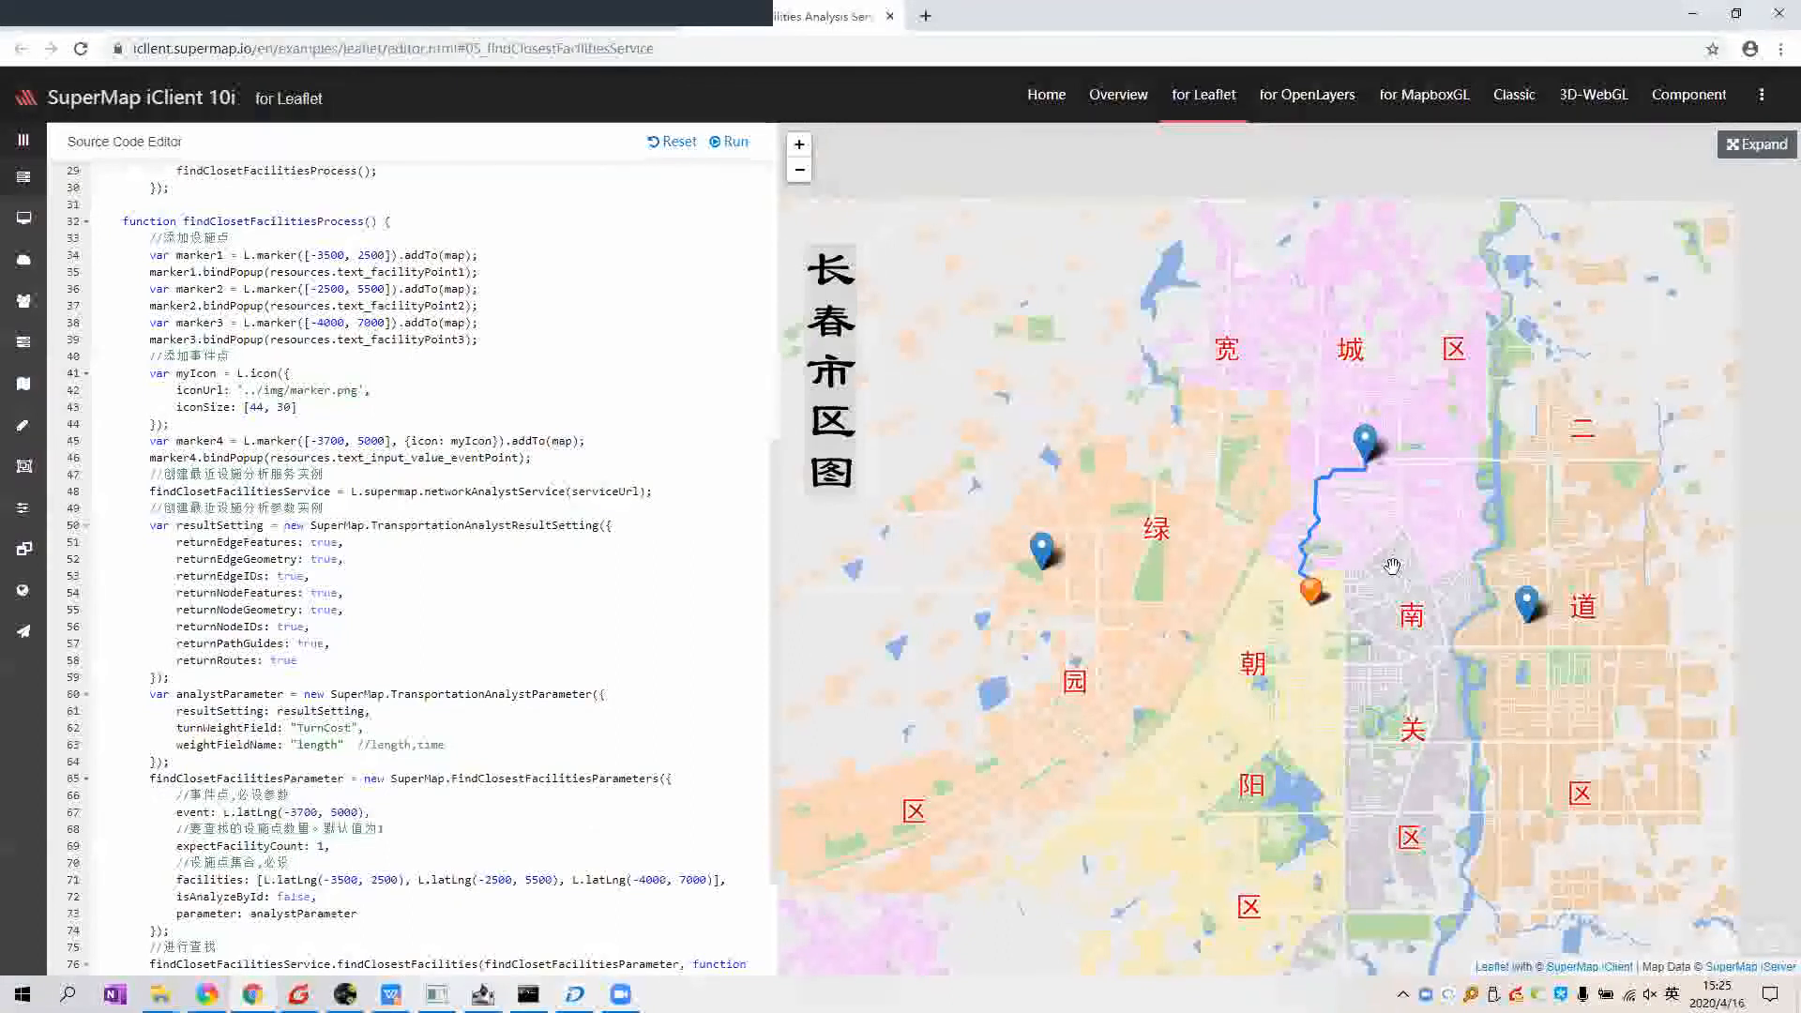
scroll(619, 625, "up", 1)
scroll(619, 624, "up", 1)
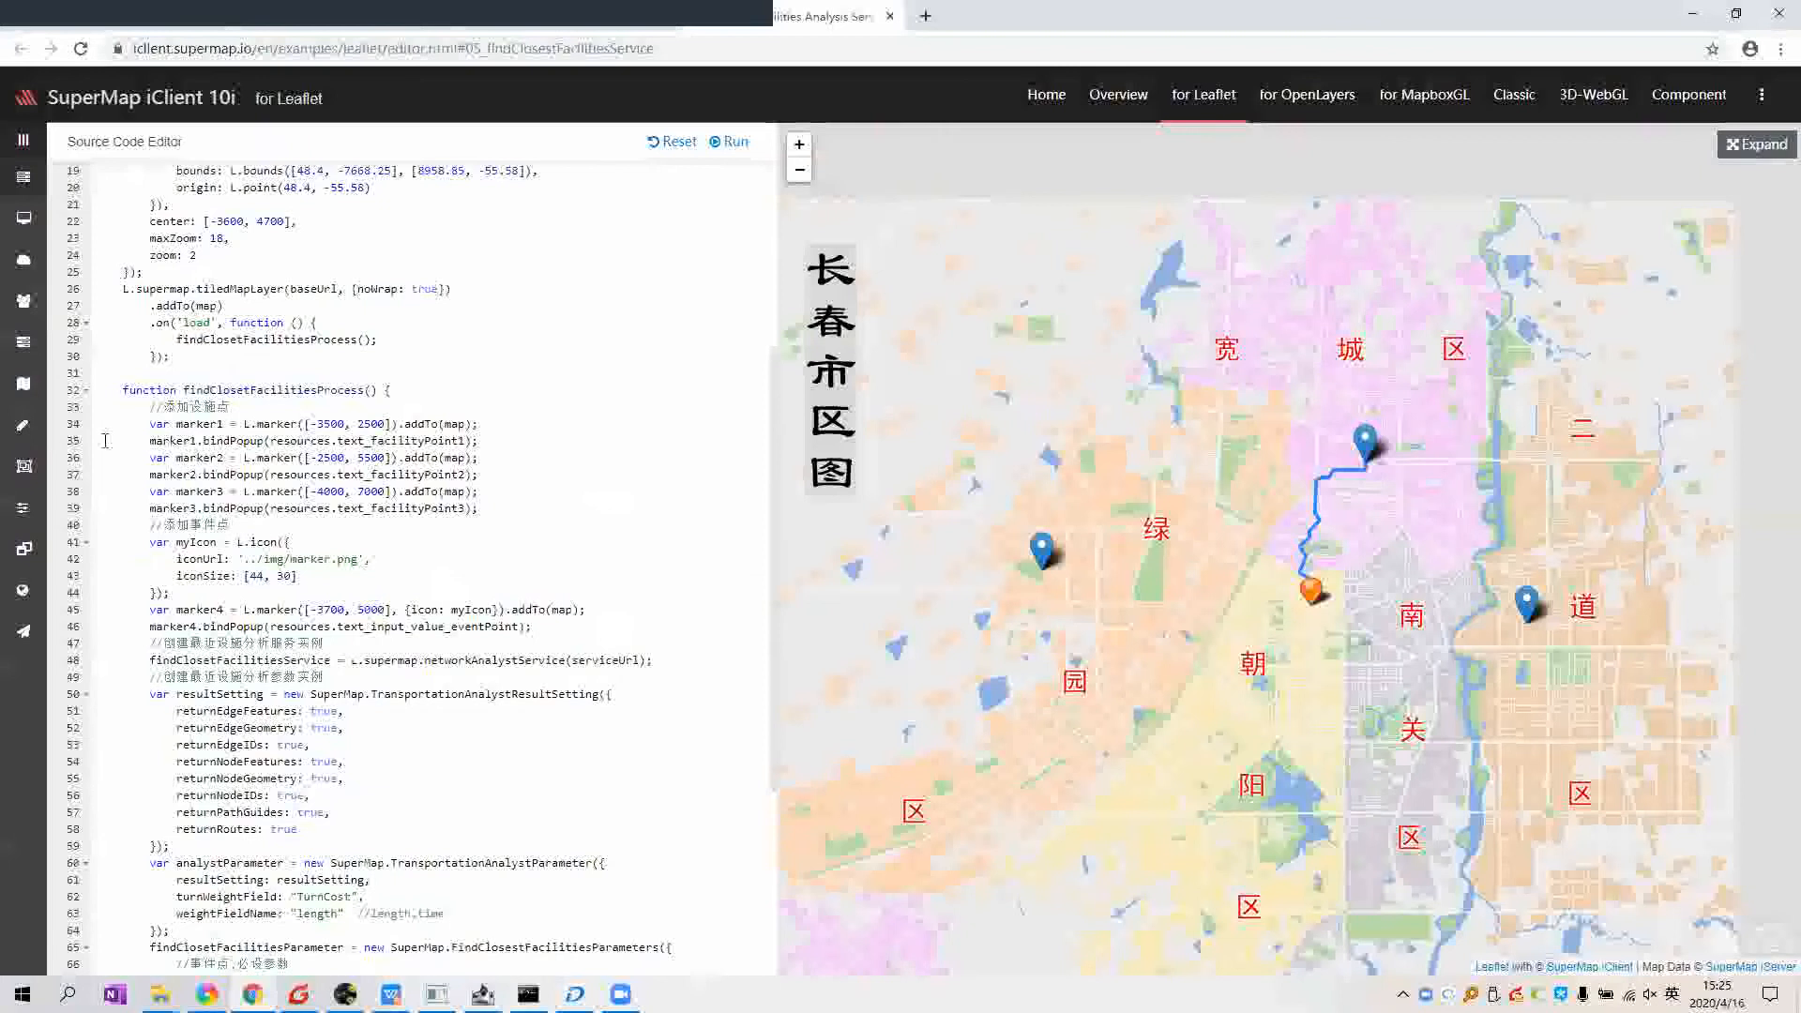
Step: Insert alert("test"); as a new line 33 in findClosetFacilitiesProcess
left_click(484, 386)
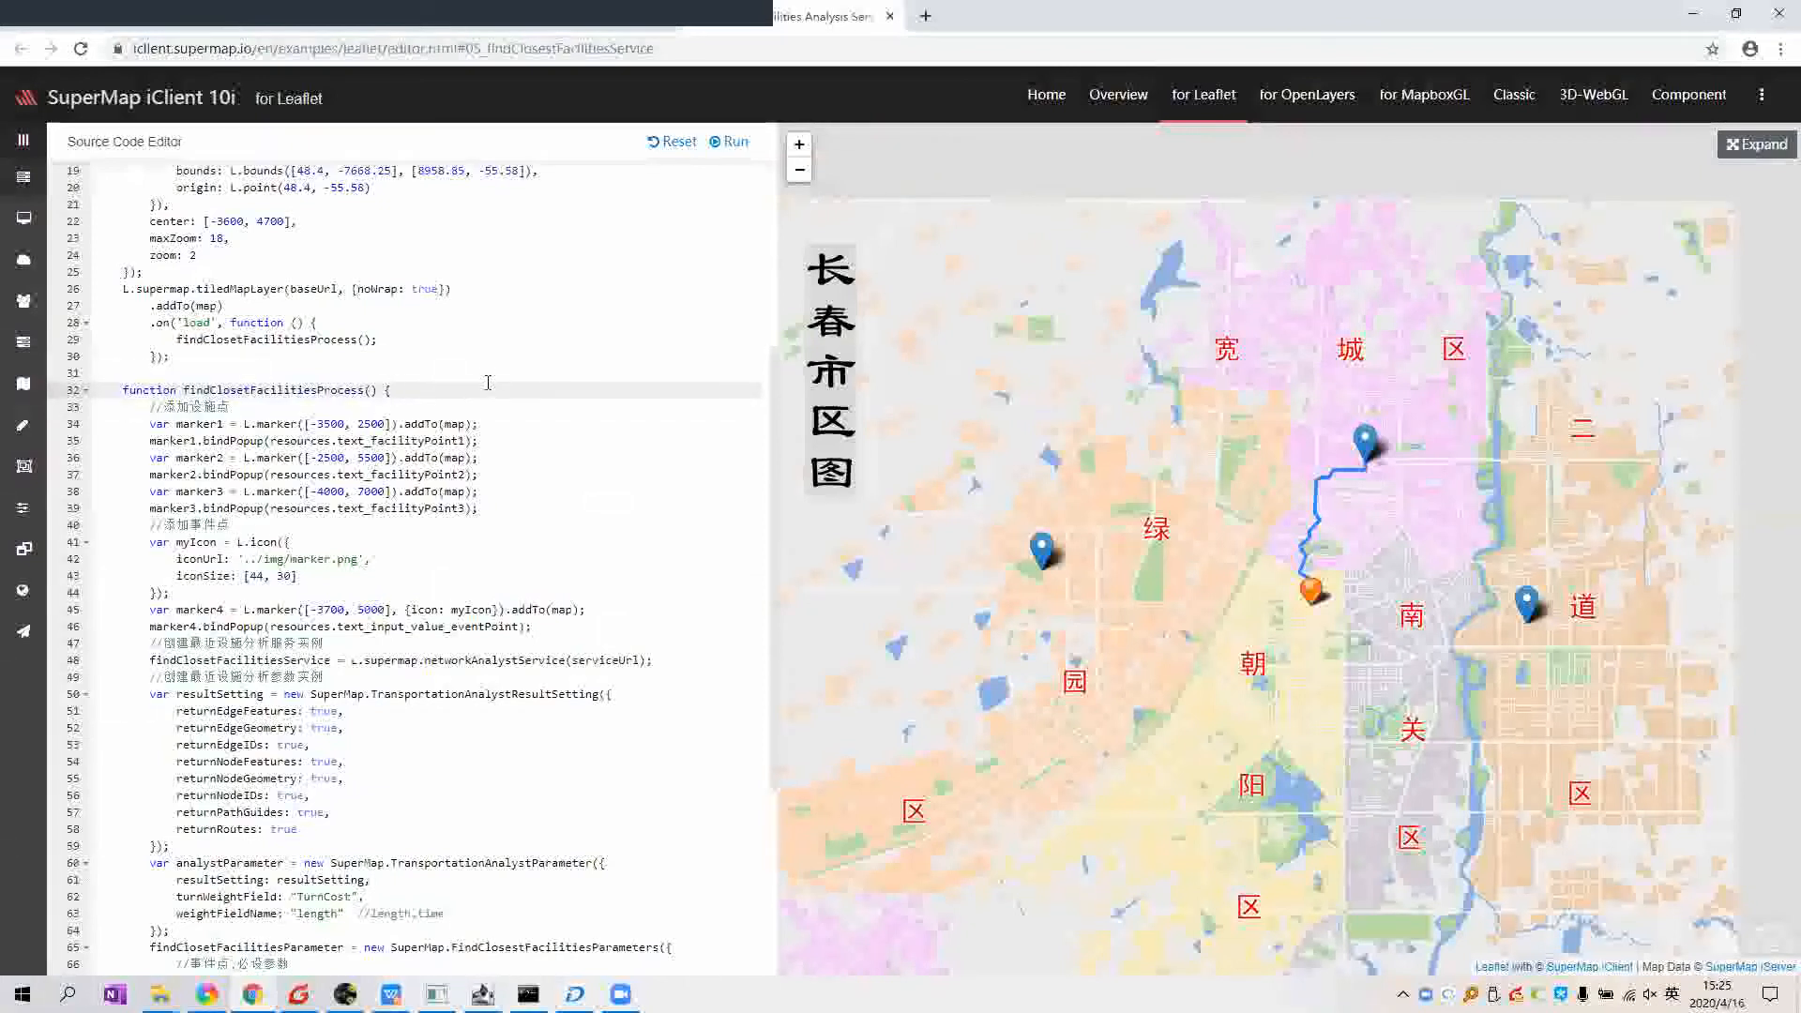
key("Return")
type("alert")
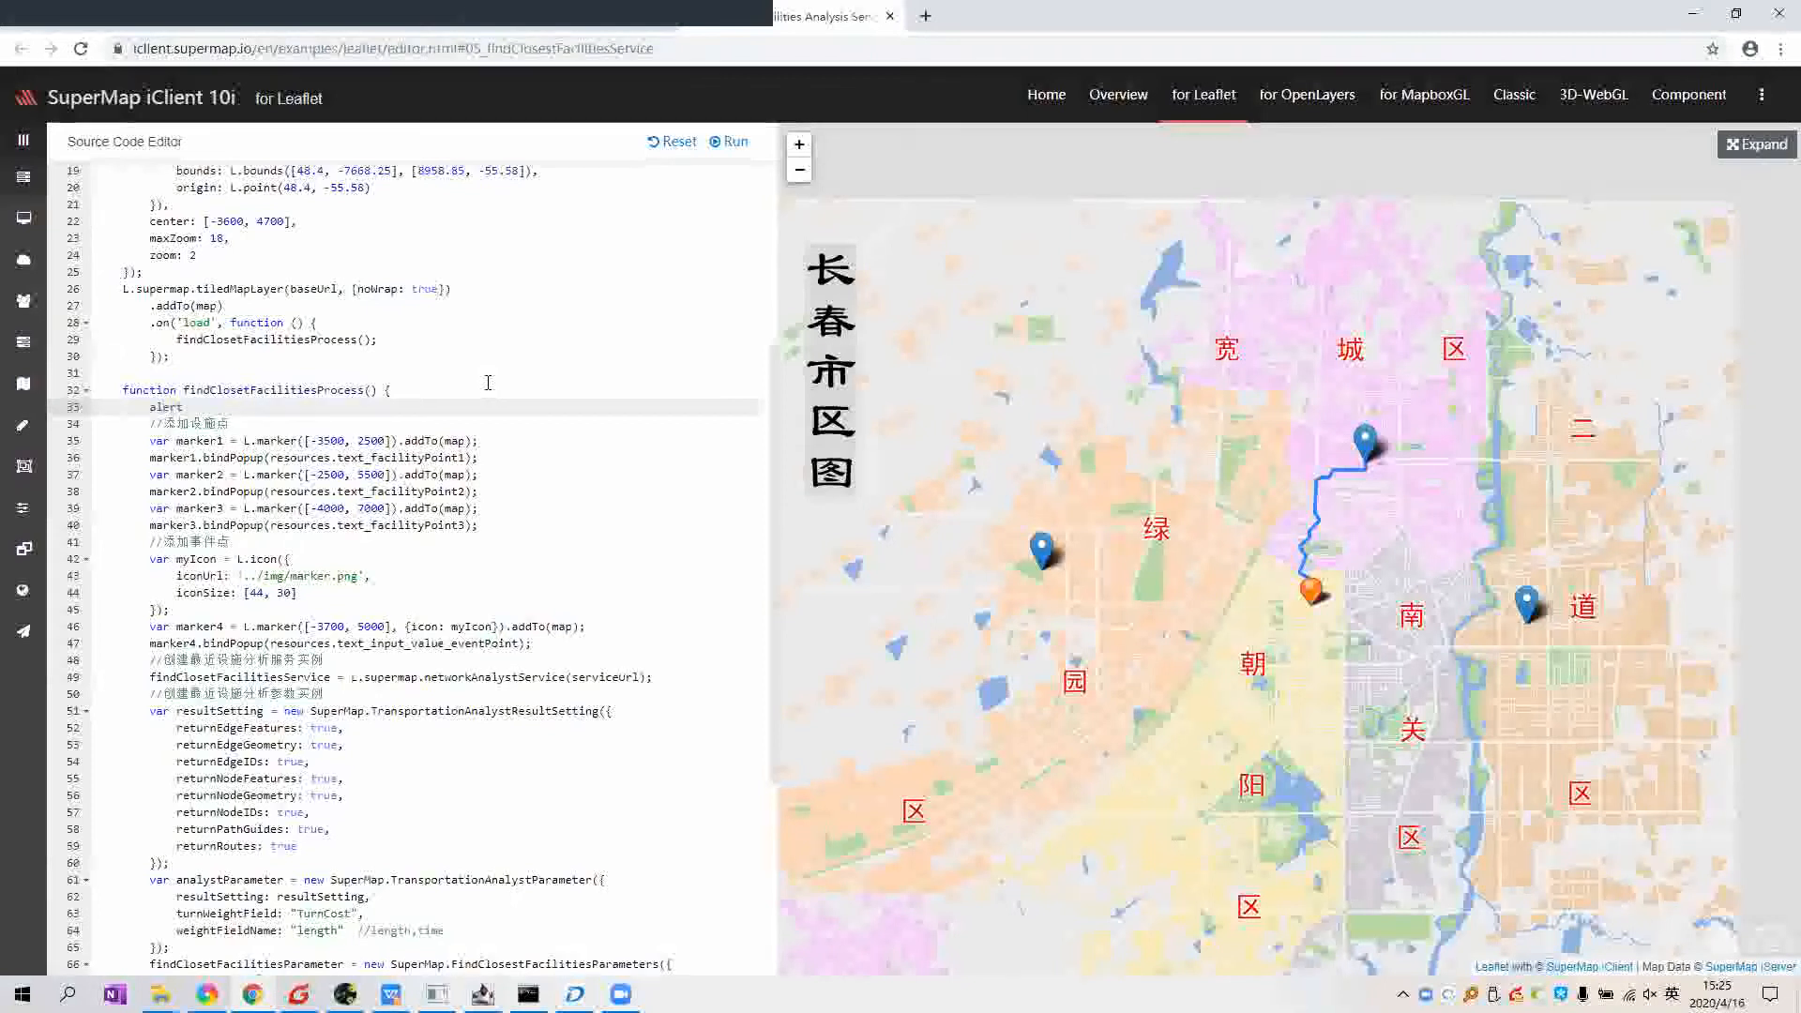
type("();")
key("Left")
key("Left")
type("\"")
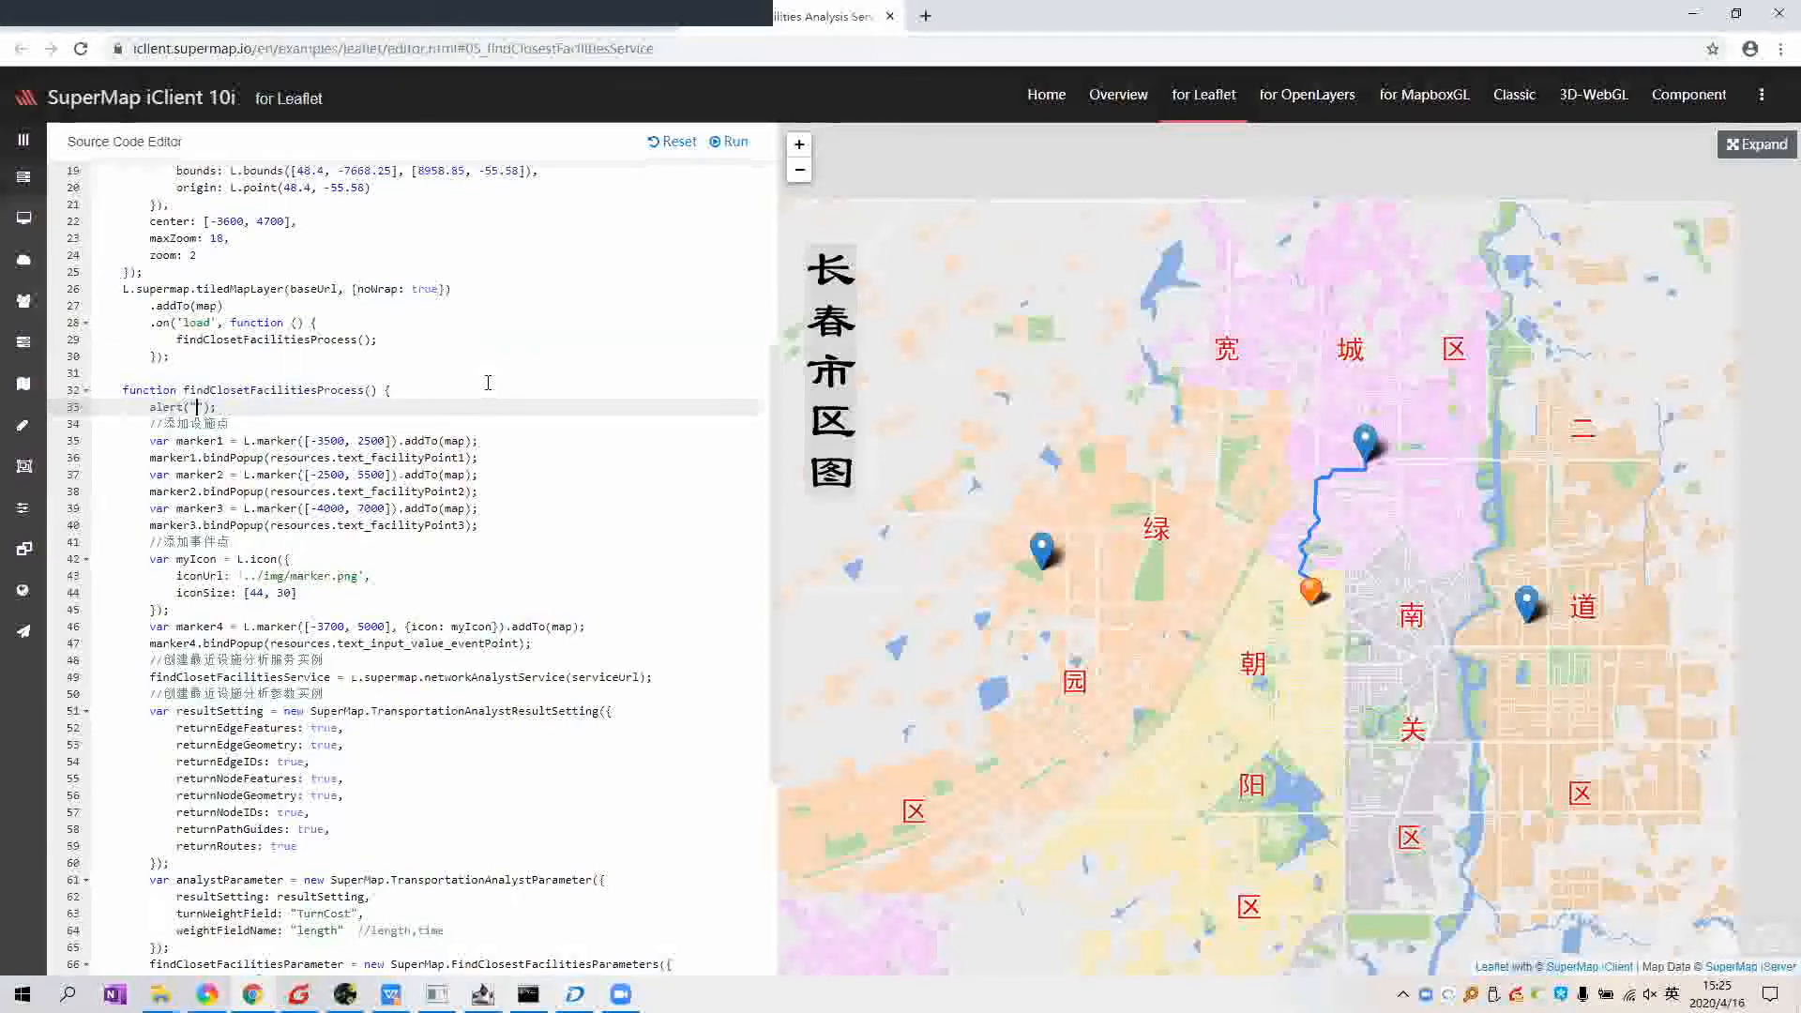
type("test")
Step: Run the edited code, dismiss the "test" alert, and return to the iServer welcome page
left_click(729, 142)
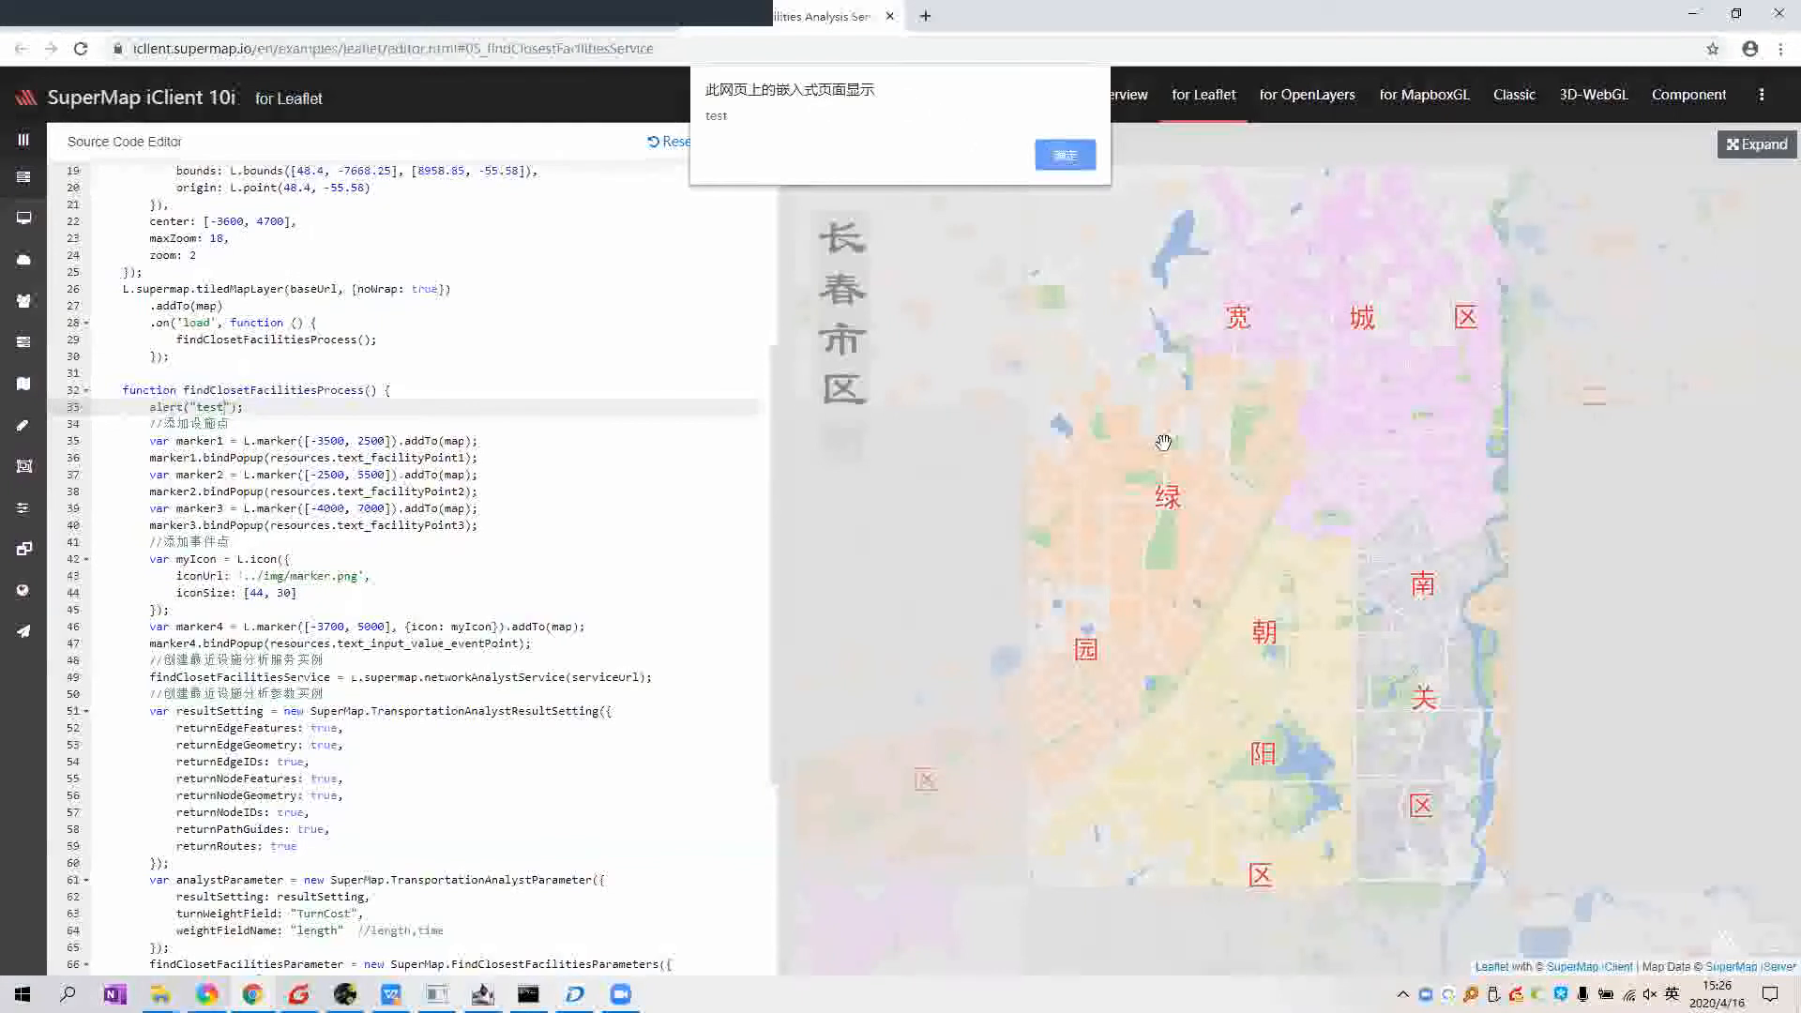
left_click(1056, 154)
scroll(457, 469, "down", 3)
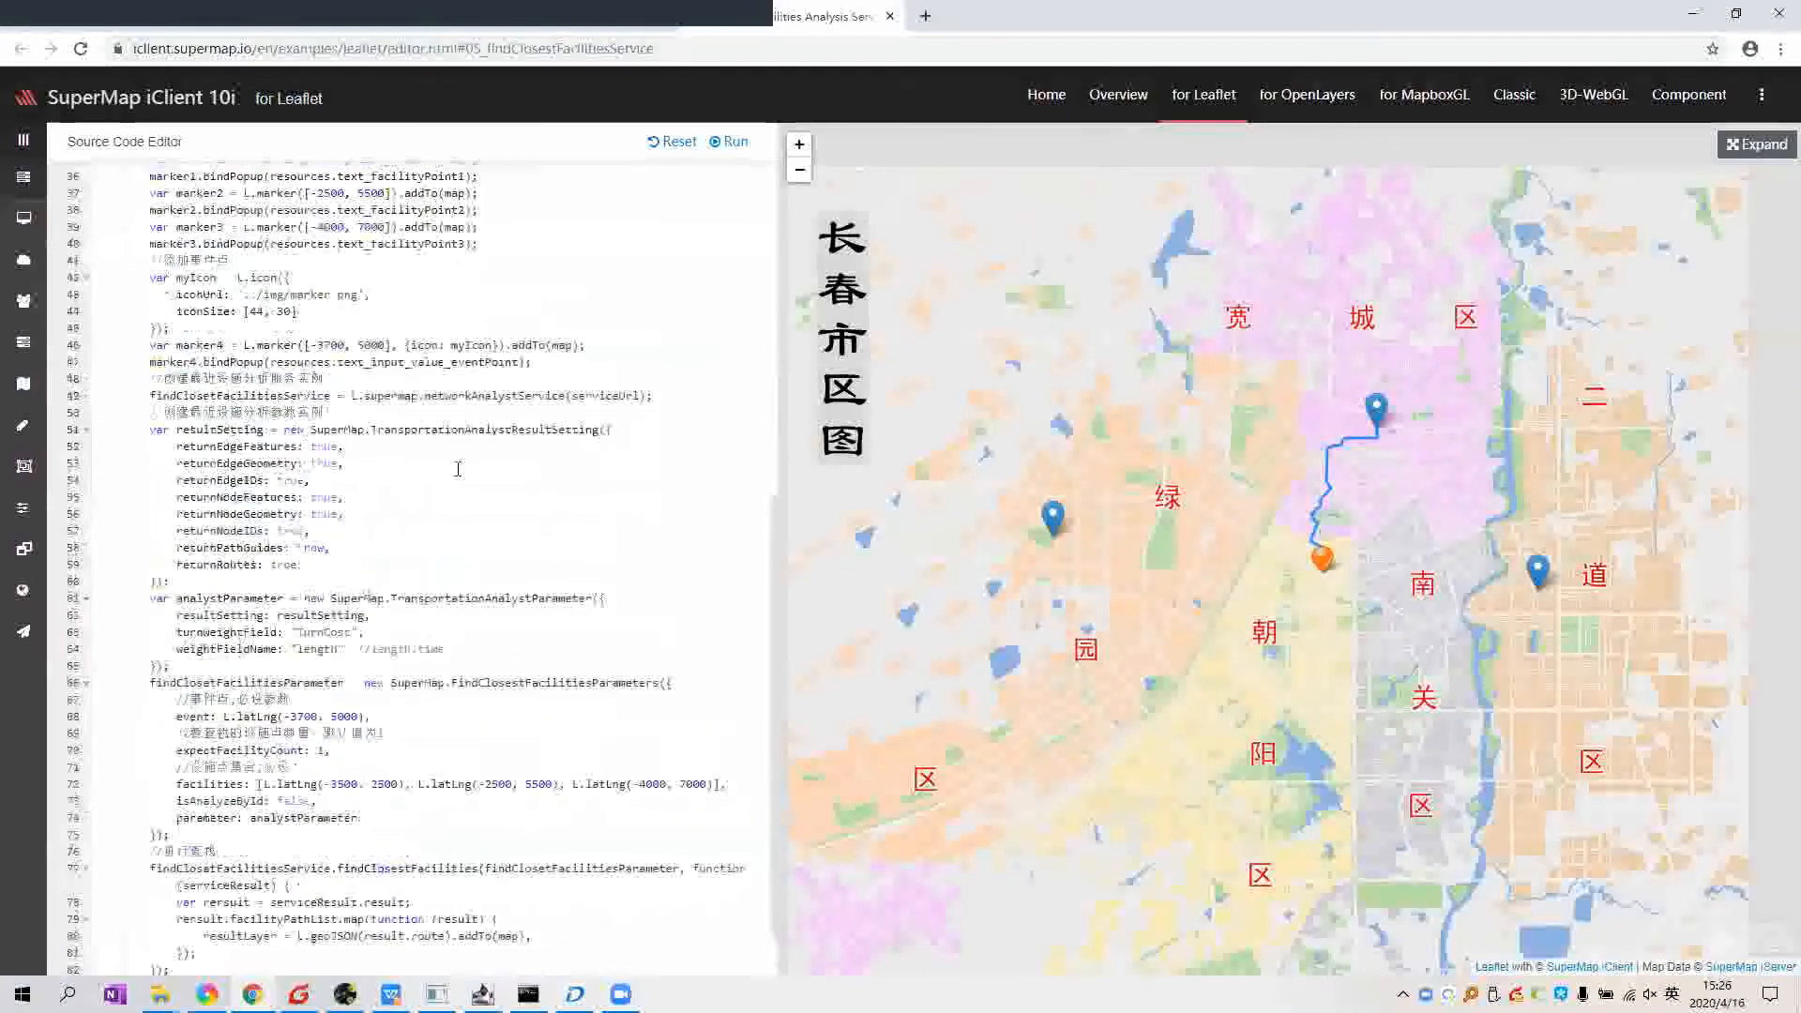
scroll(458, 470, "up", 6)
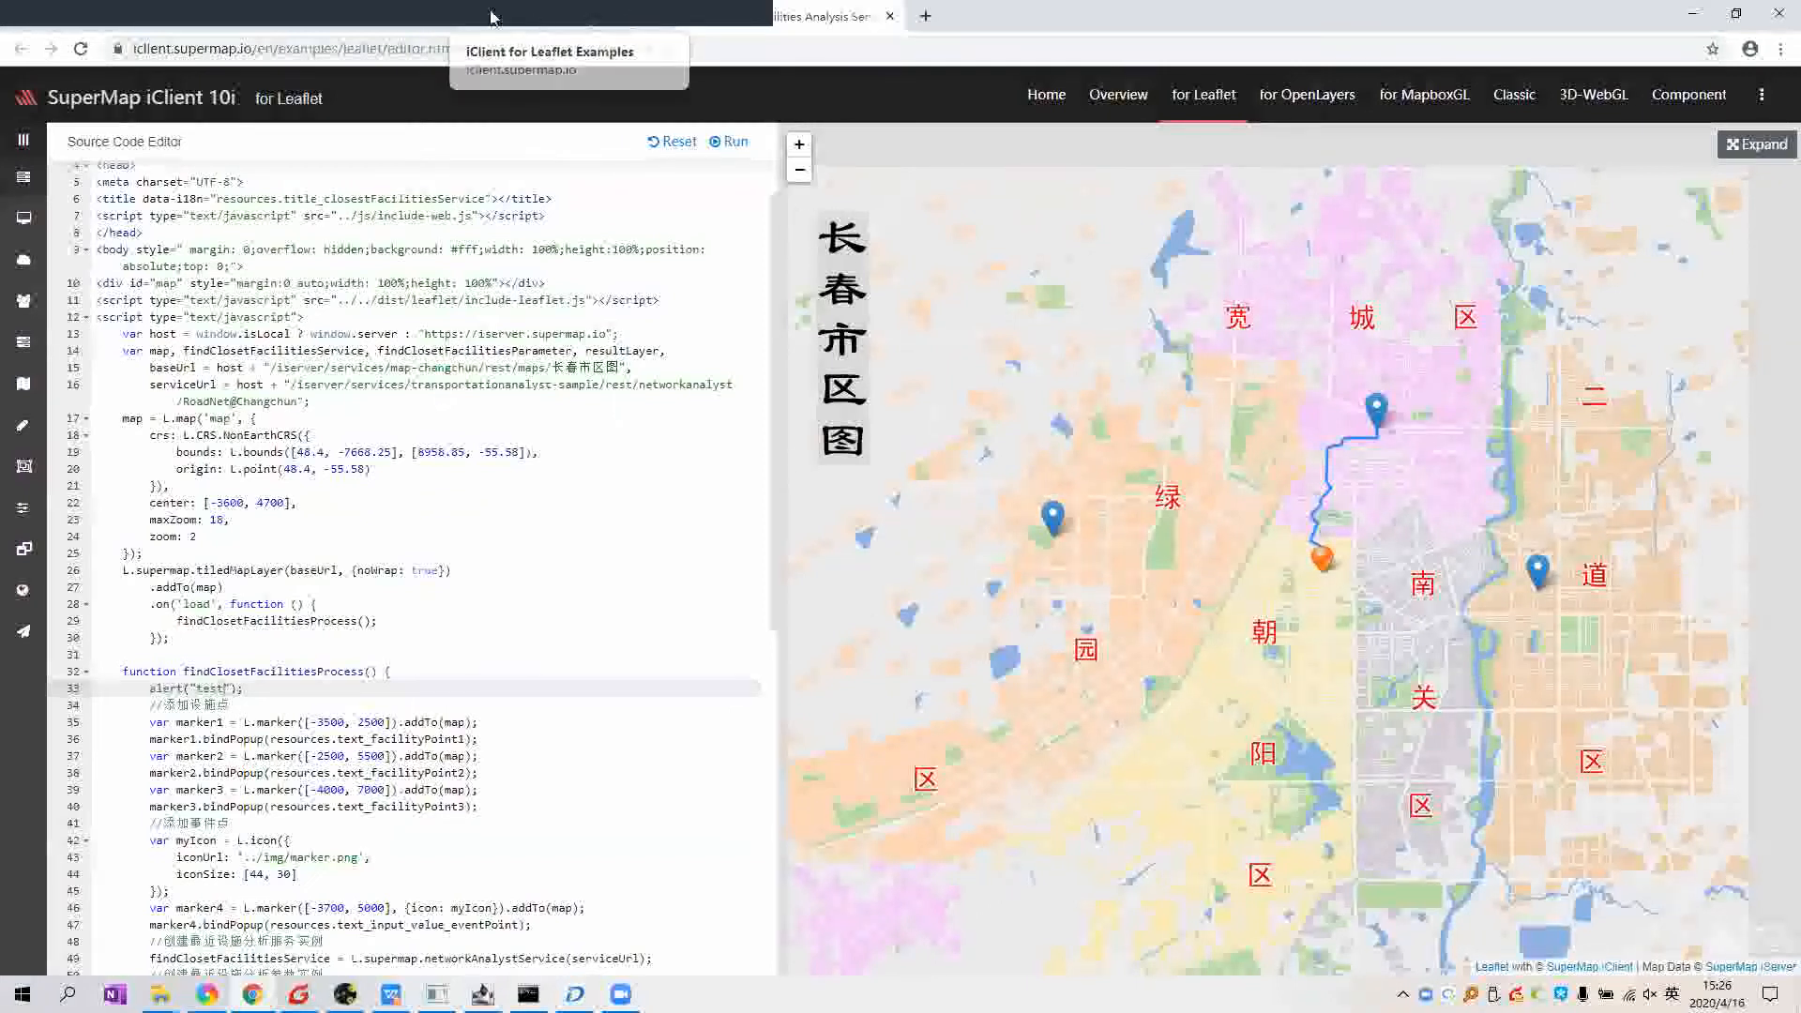
left_click(736, 26)
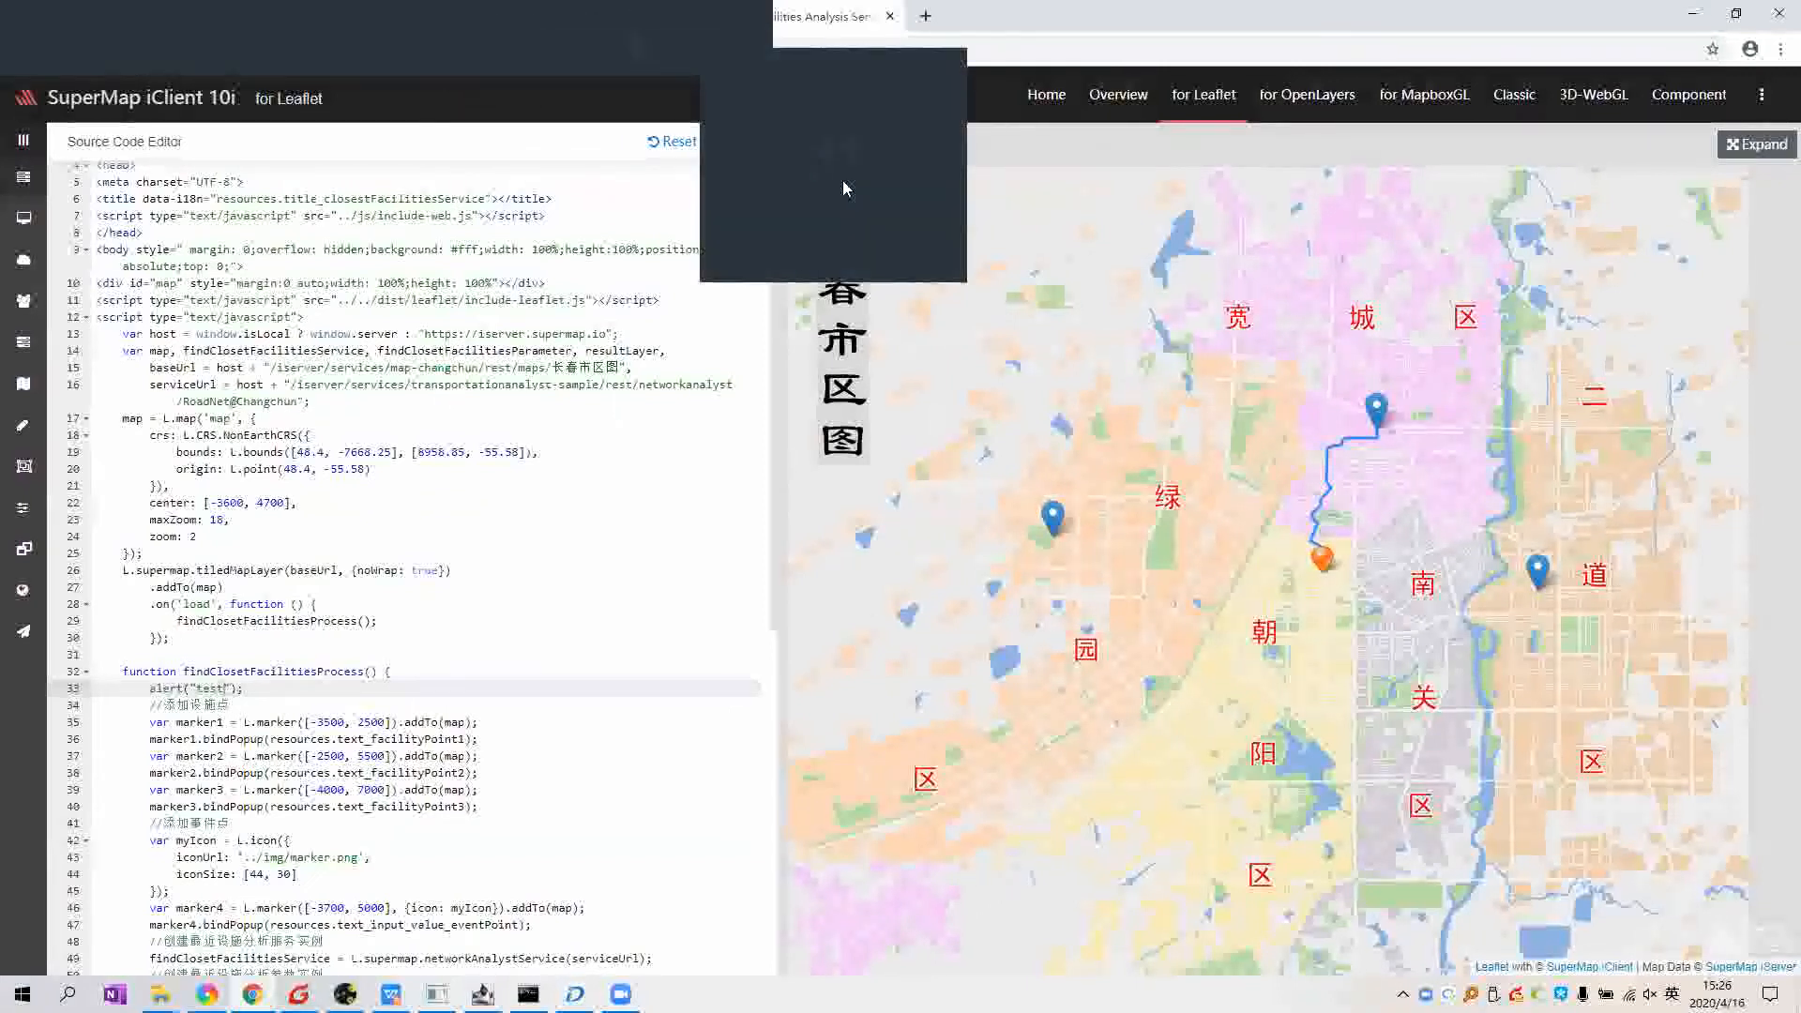
left_click(842, 187)
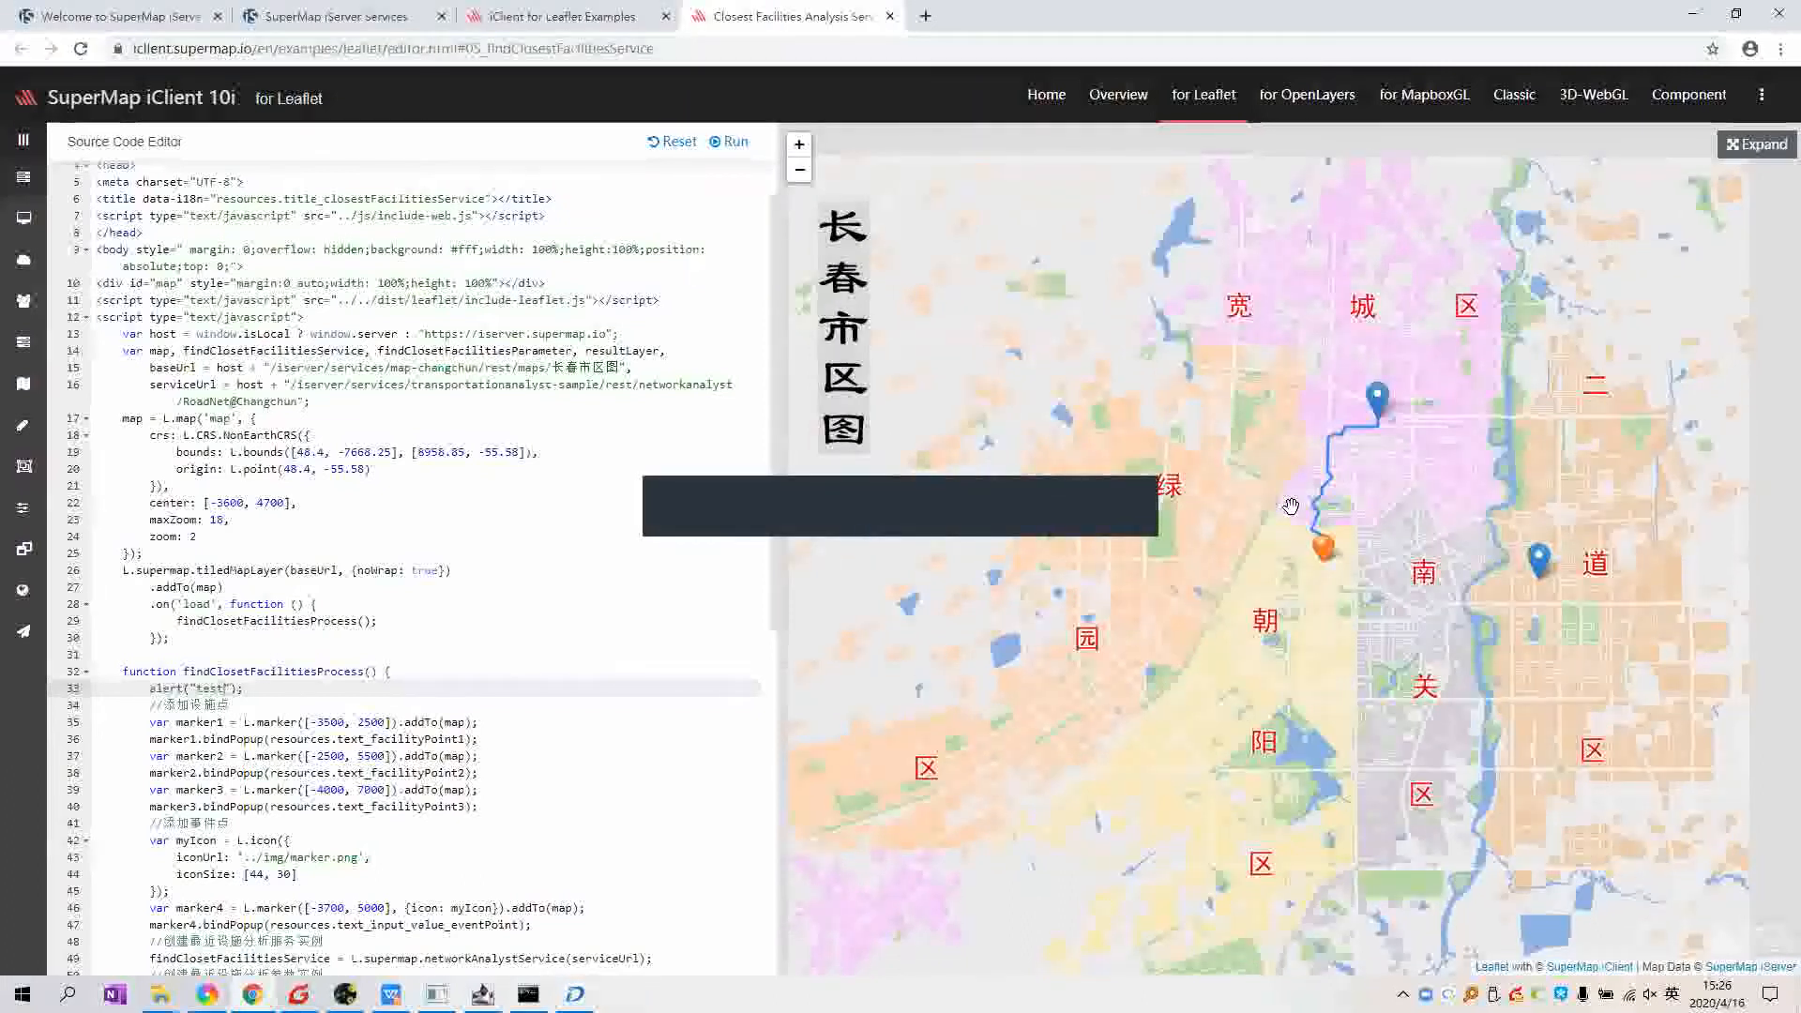
scroll(1299, 509, "up", 1)
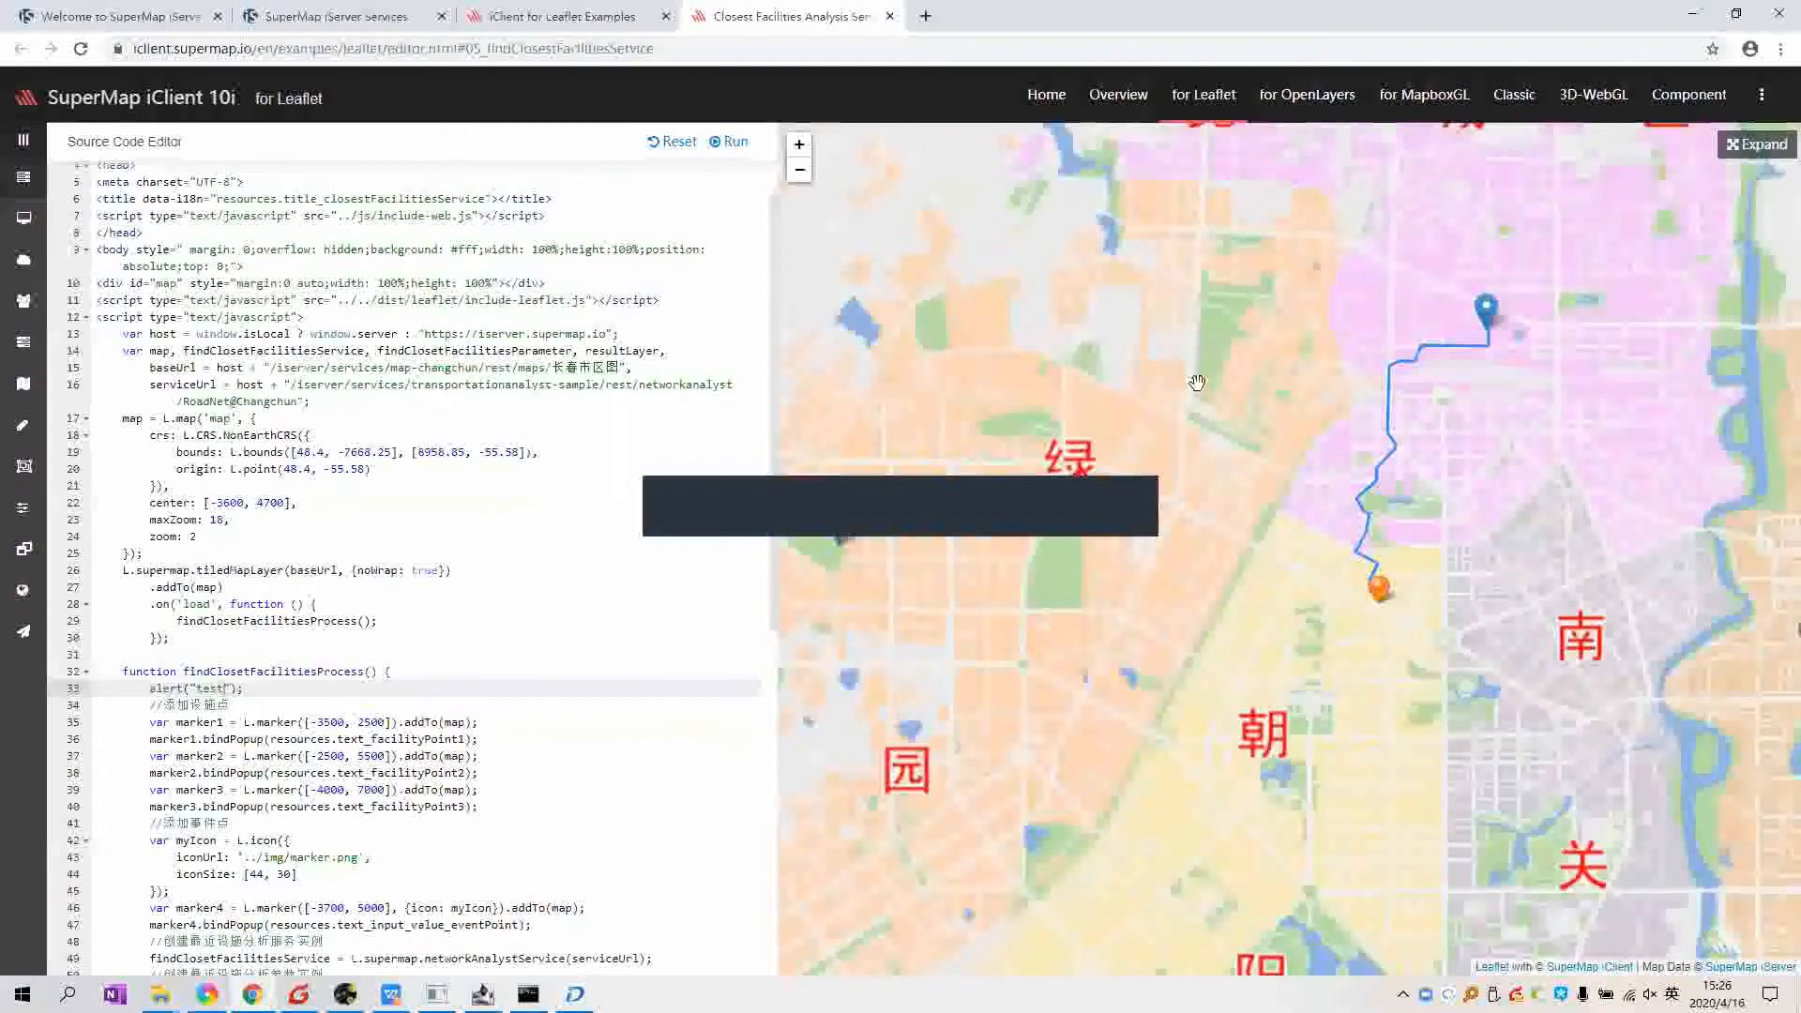
scroll(1212, 408, "down", 1)
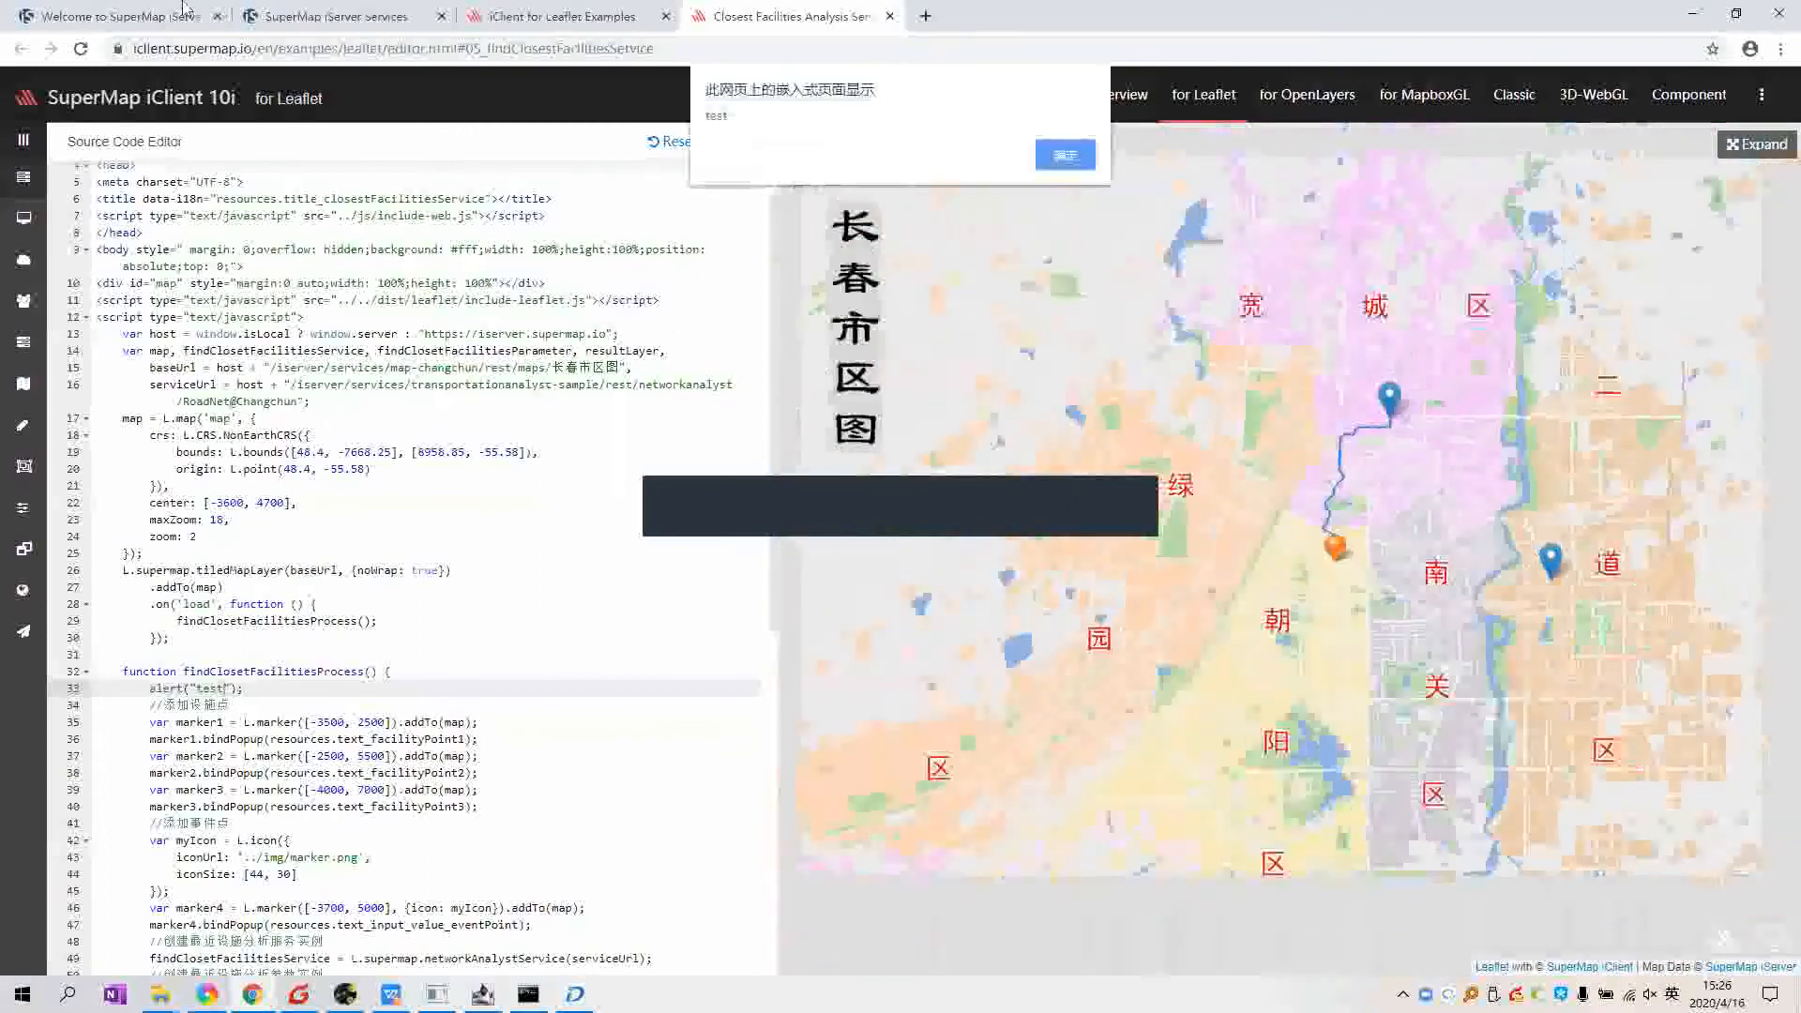
left_click(1065, 154)
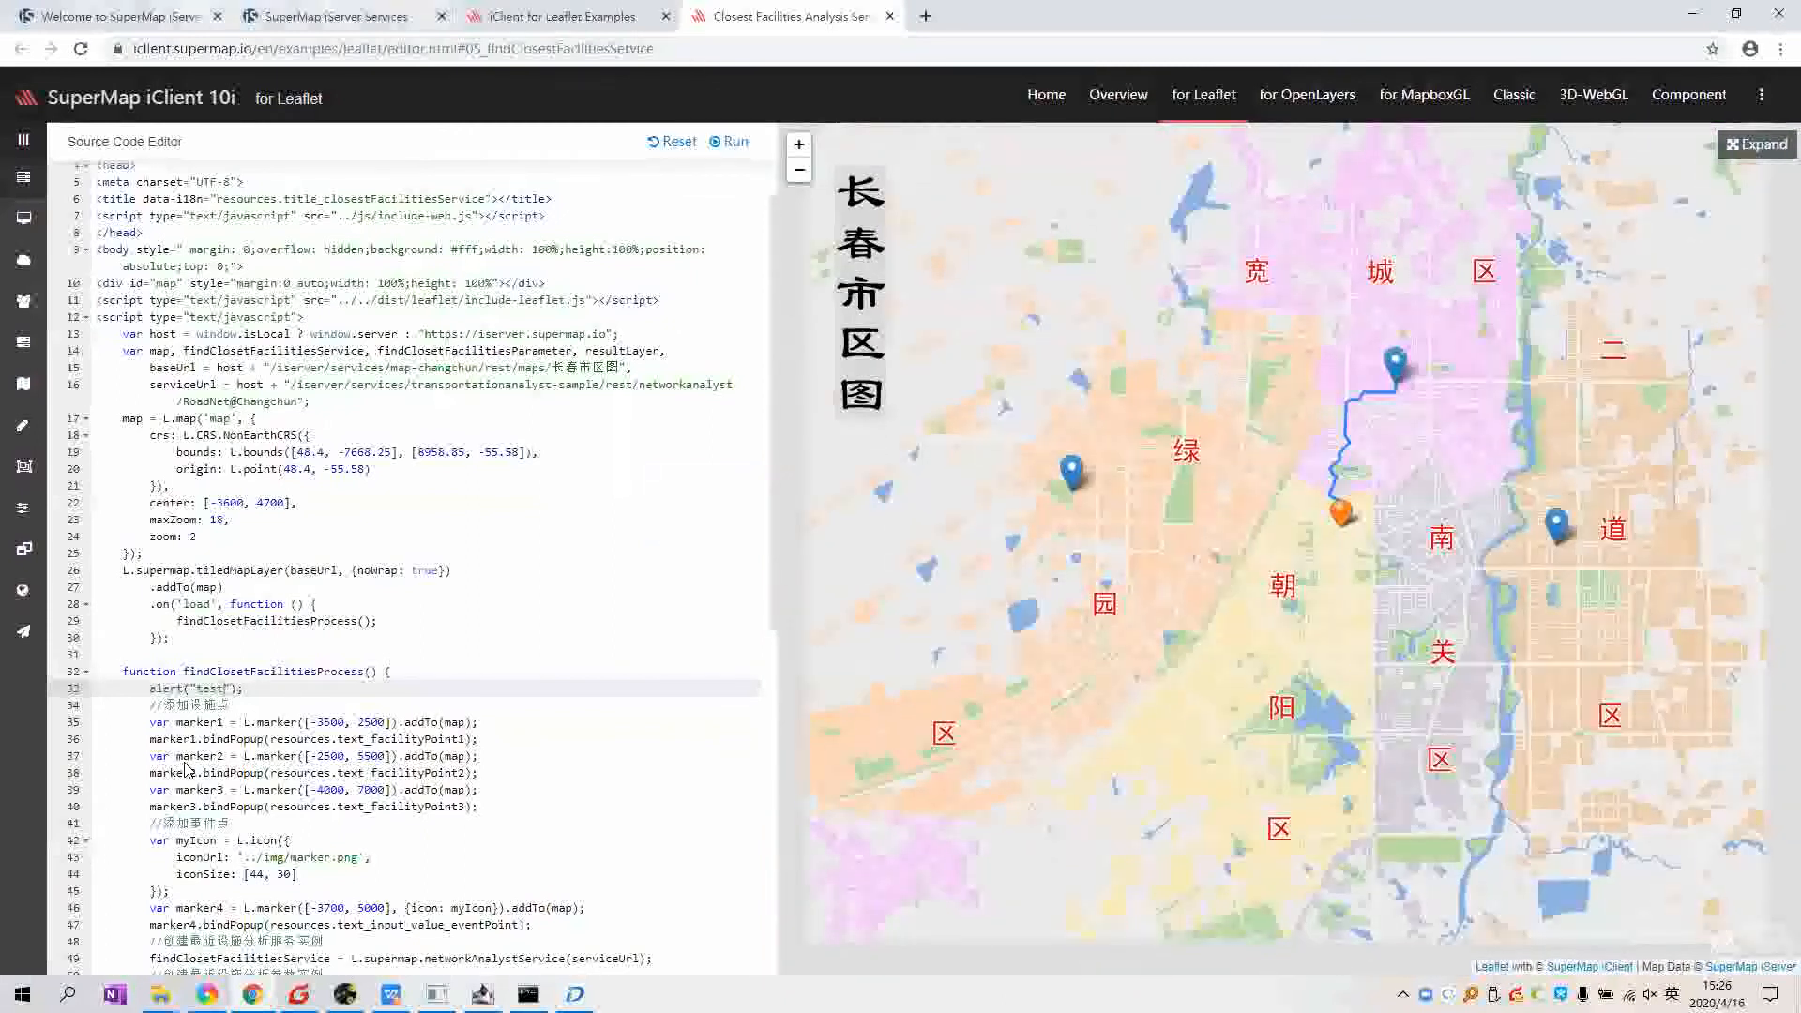
left_click(141, 16)
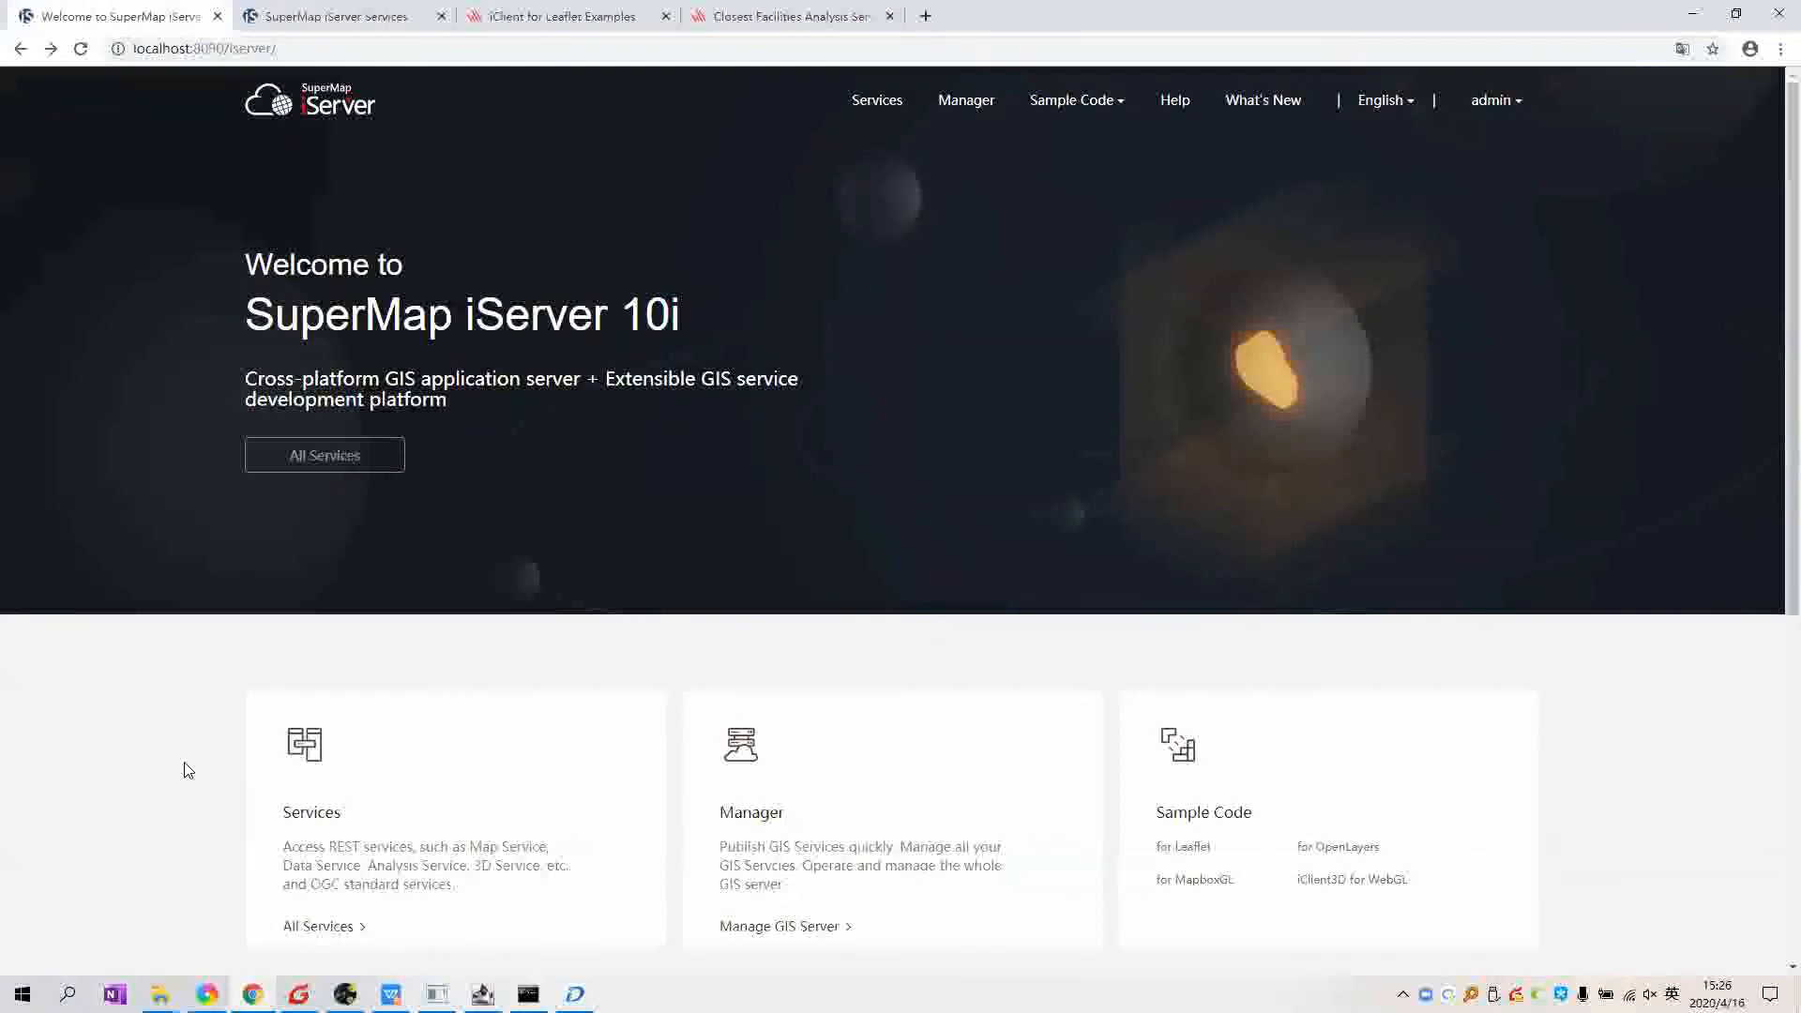
scroll(135, 861, "down", 2)
scroll(137, 863, "up", 2)
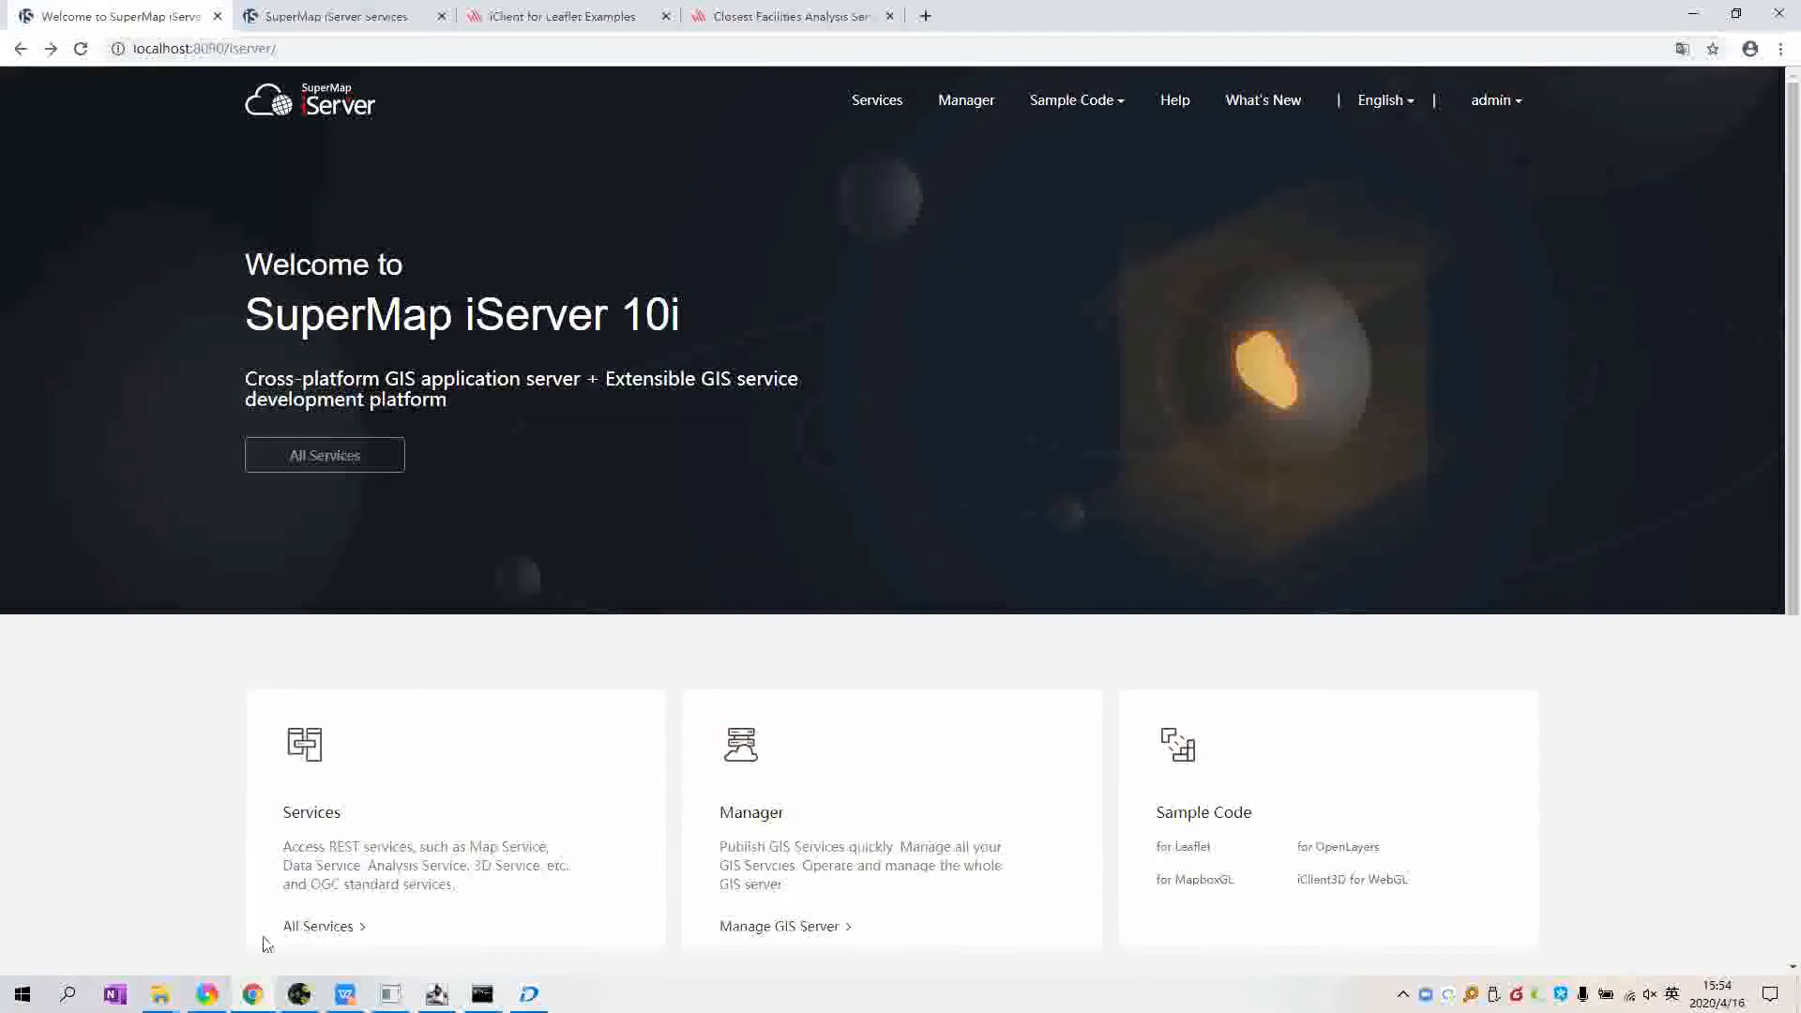
Step: Start the SuperMap iClient for JavaScript Introduction deck as a slideshow from the title slide
left_click(345, 994)
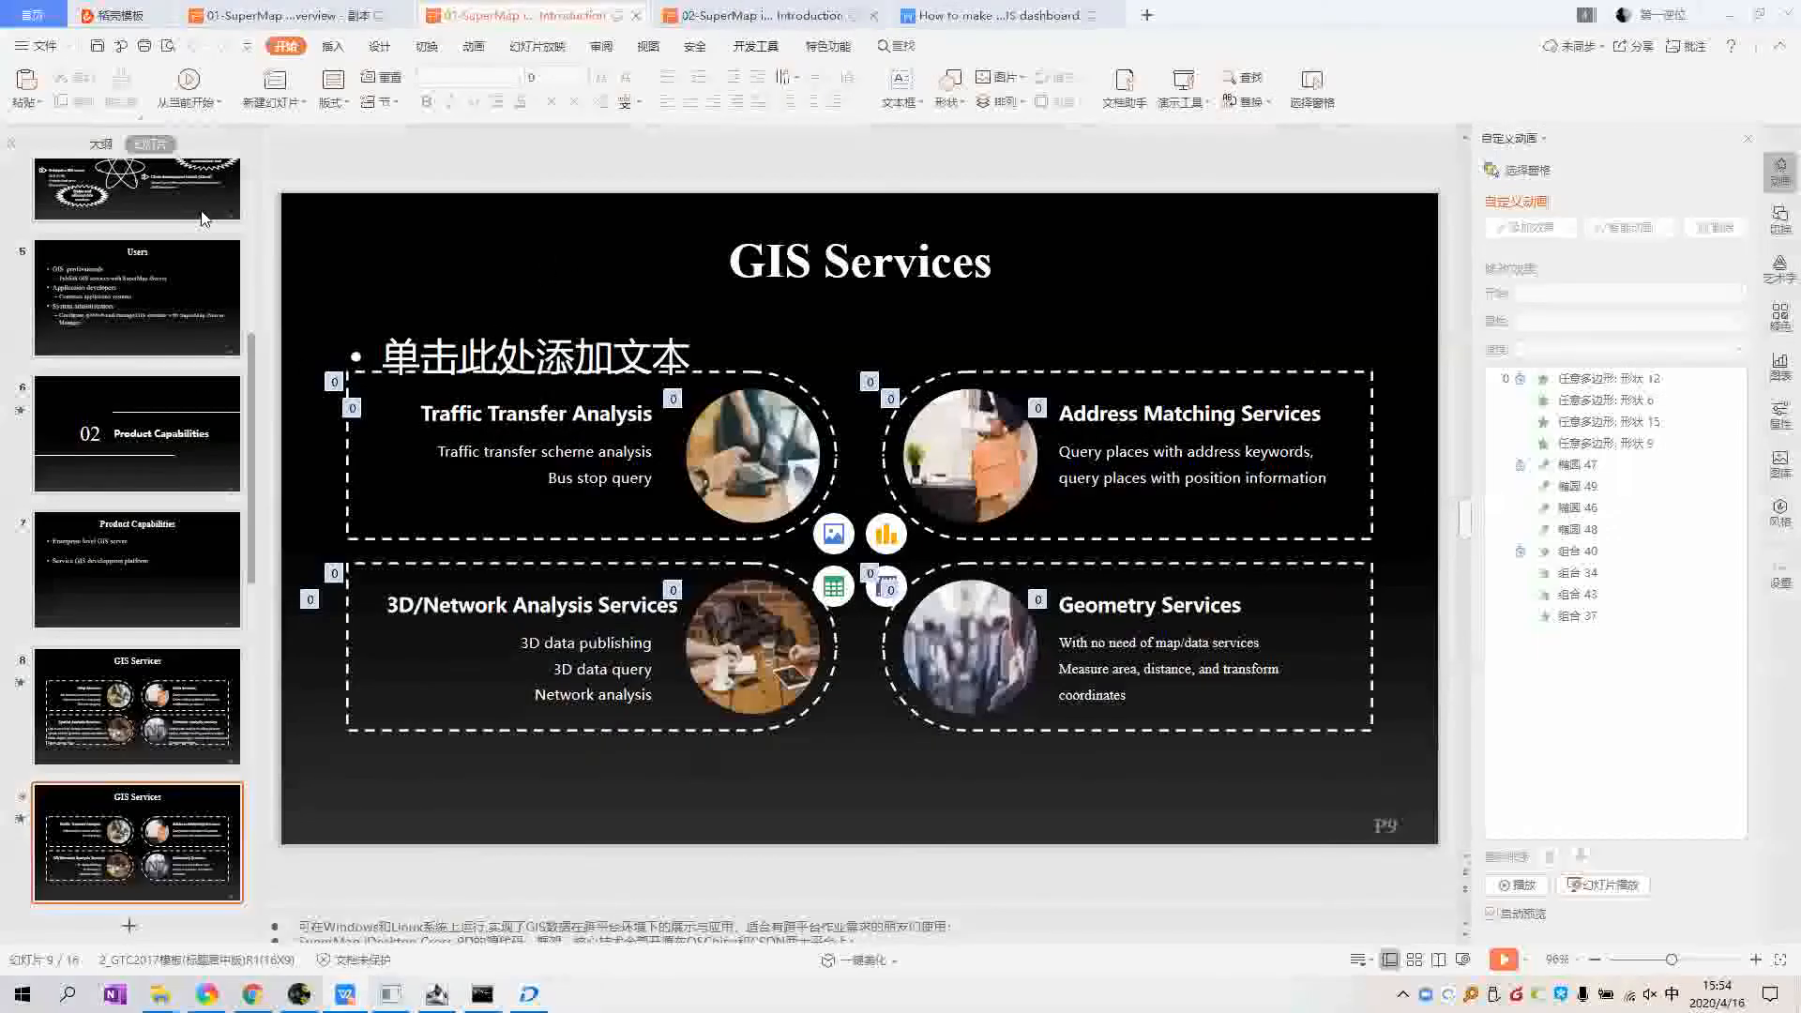
key("F5")
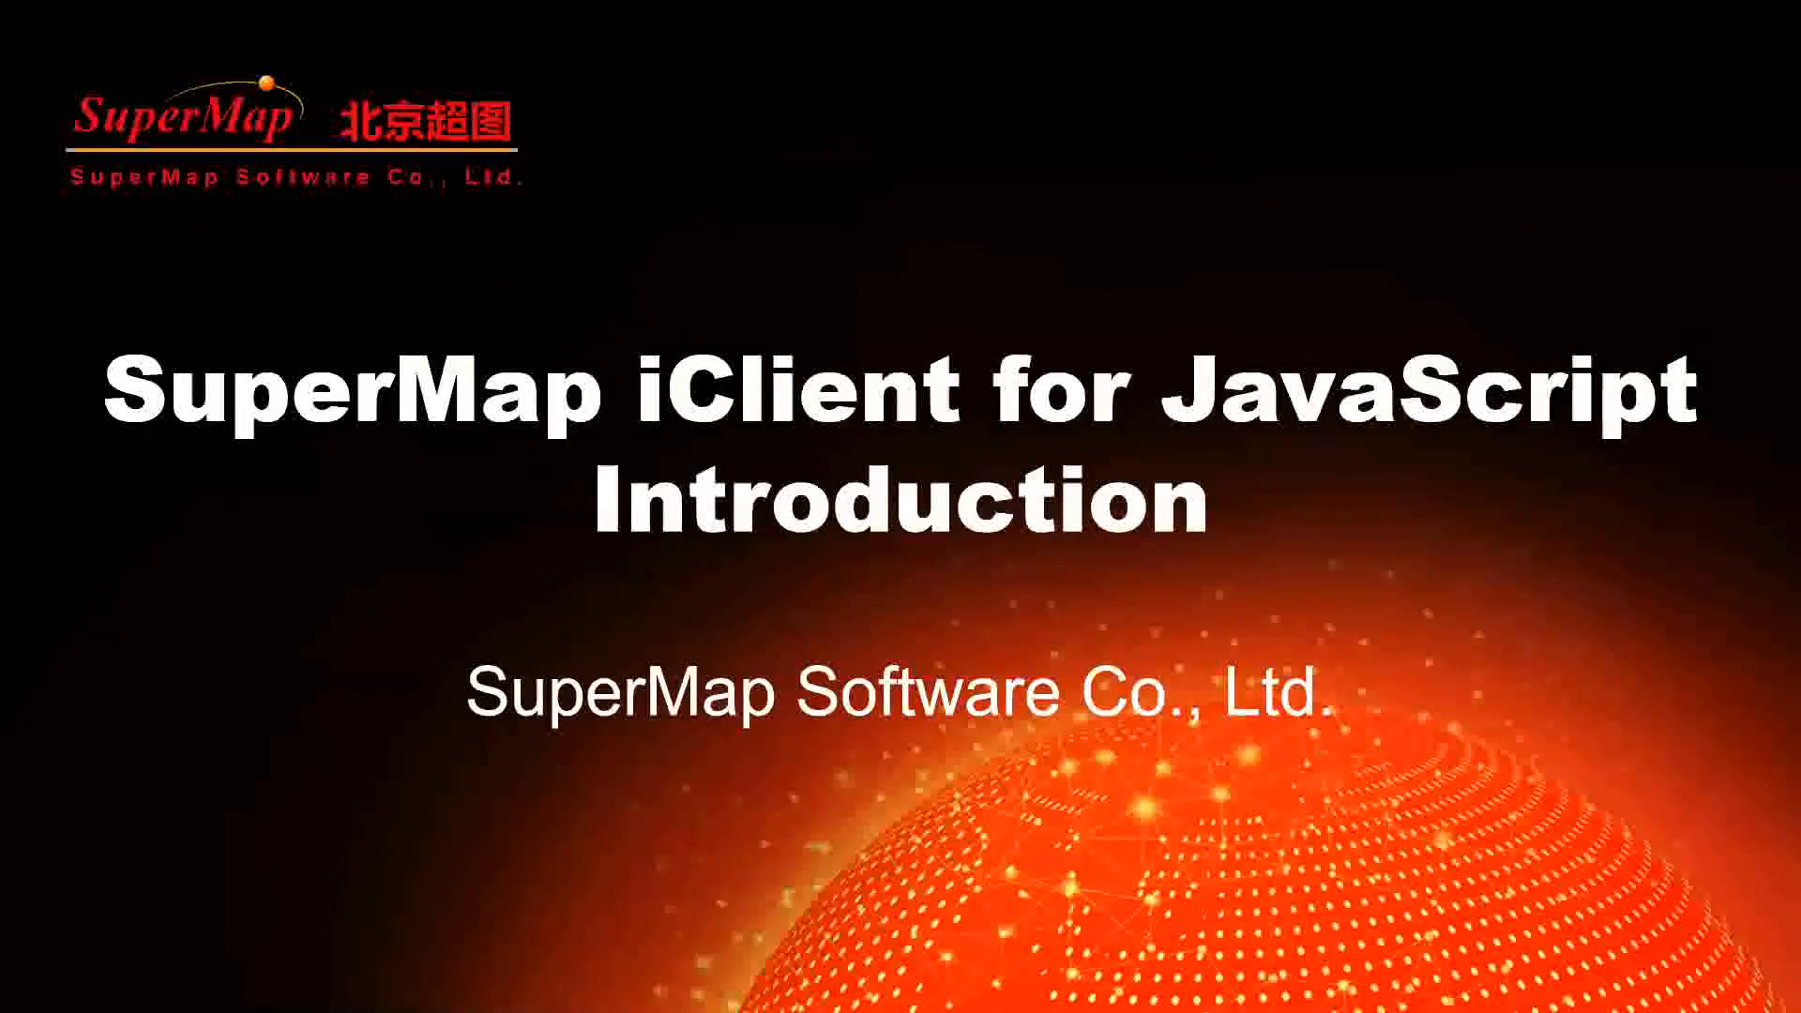
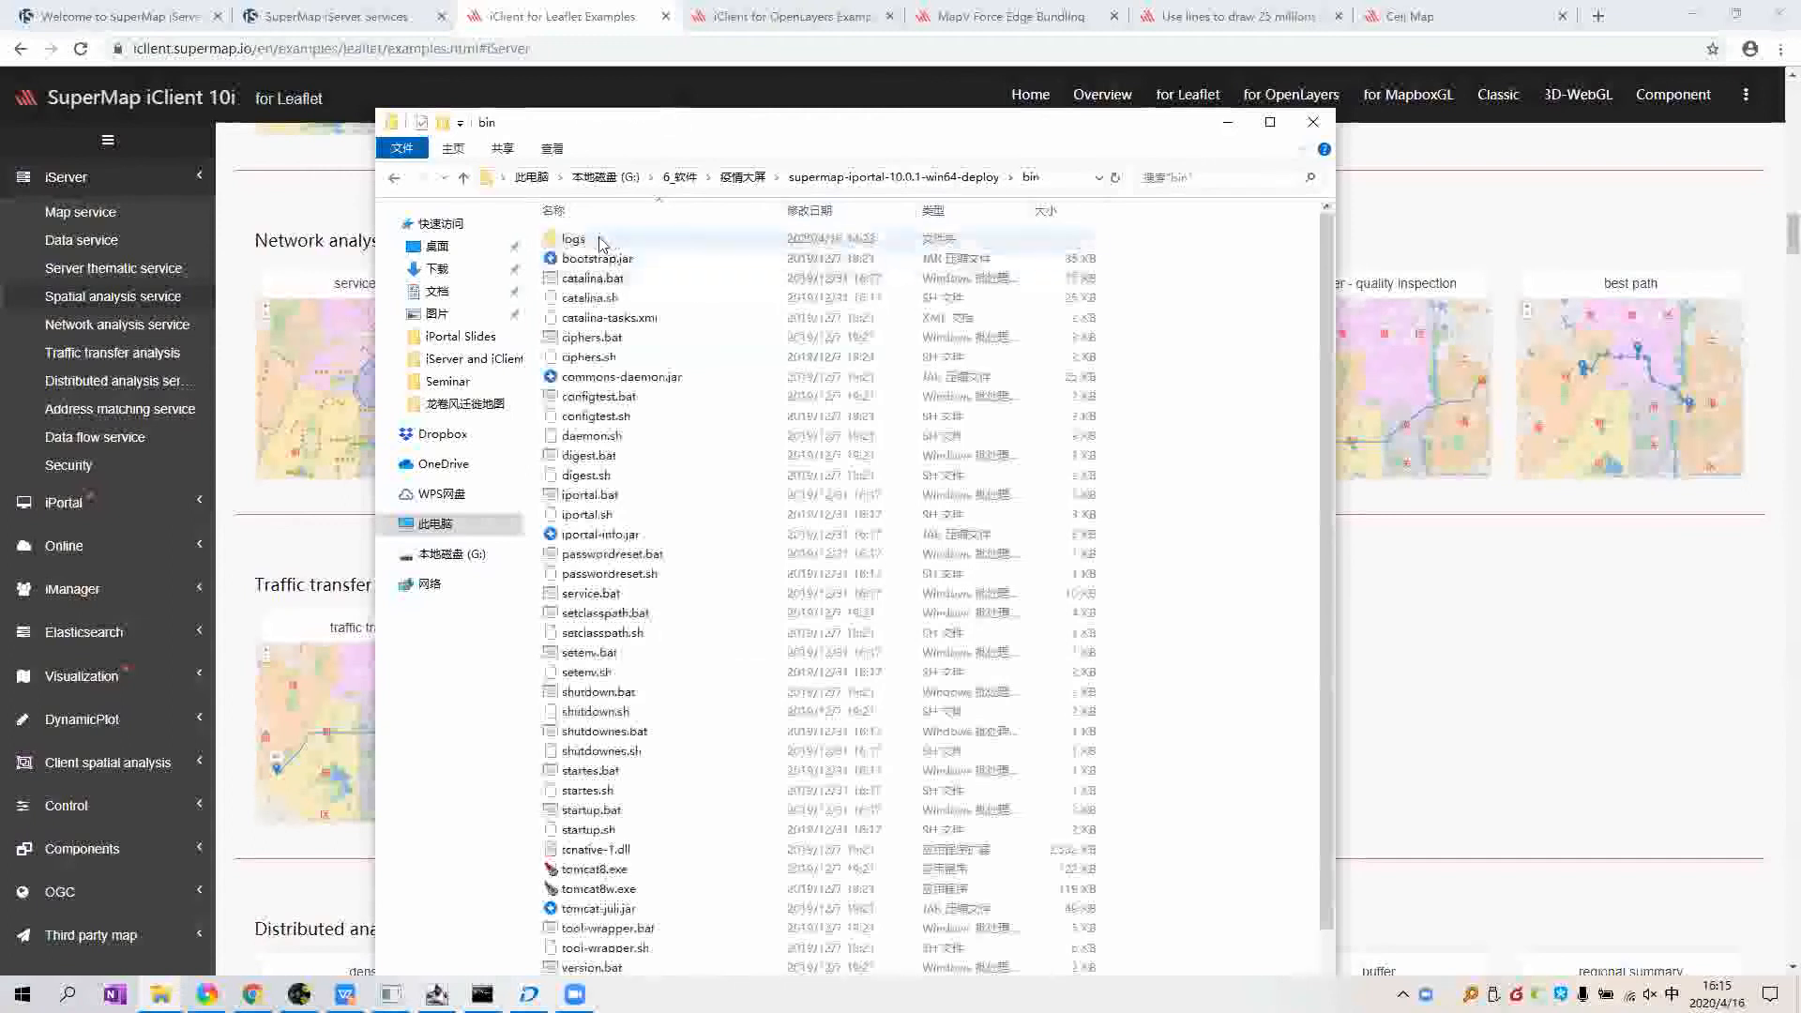
Step: Run startup.bat from the iPortal bin folder and minimize the DataStore and iServer consoles
scroll(657, 750, "down", 2)
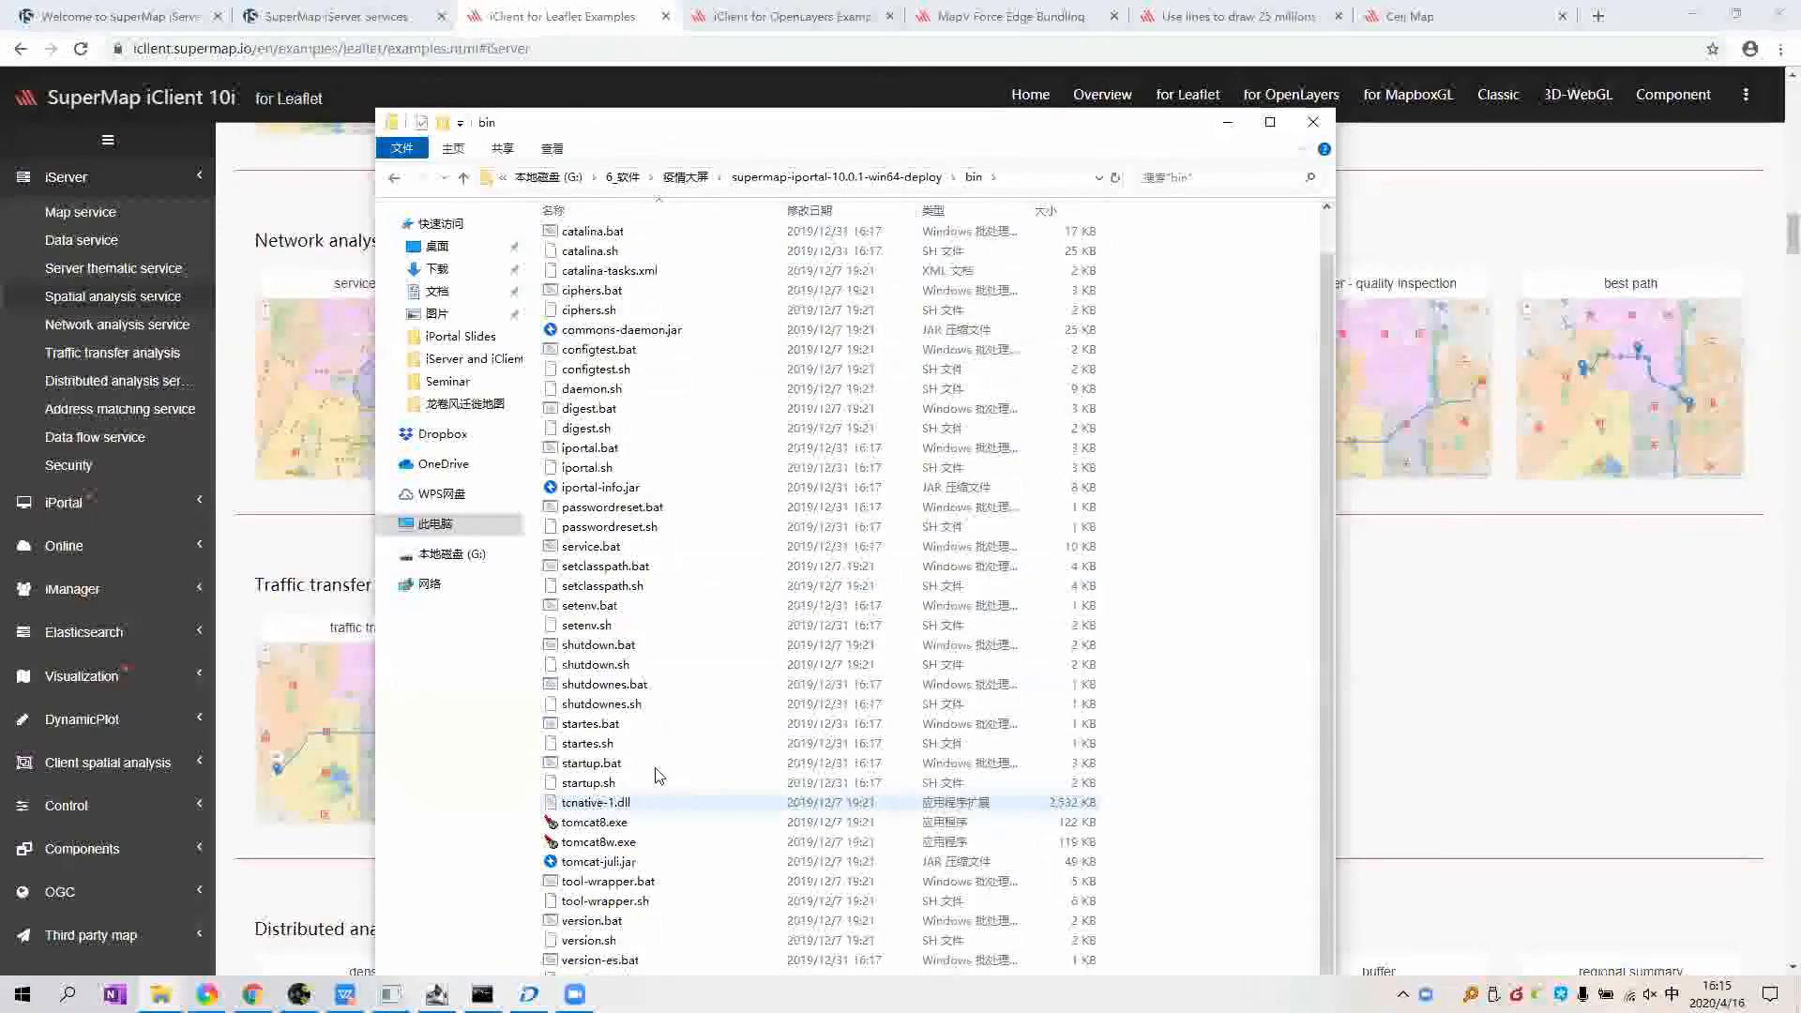
left_click(598, 767)
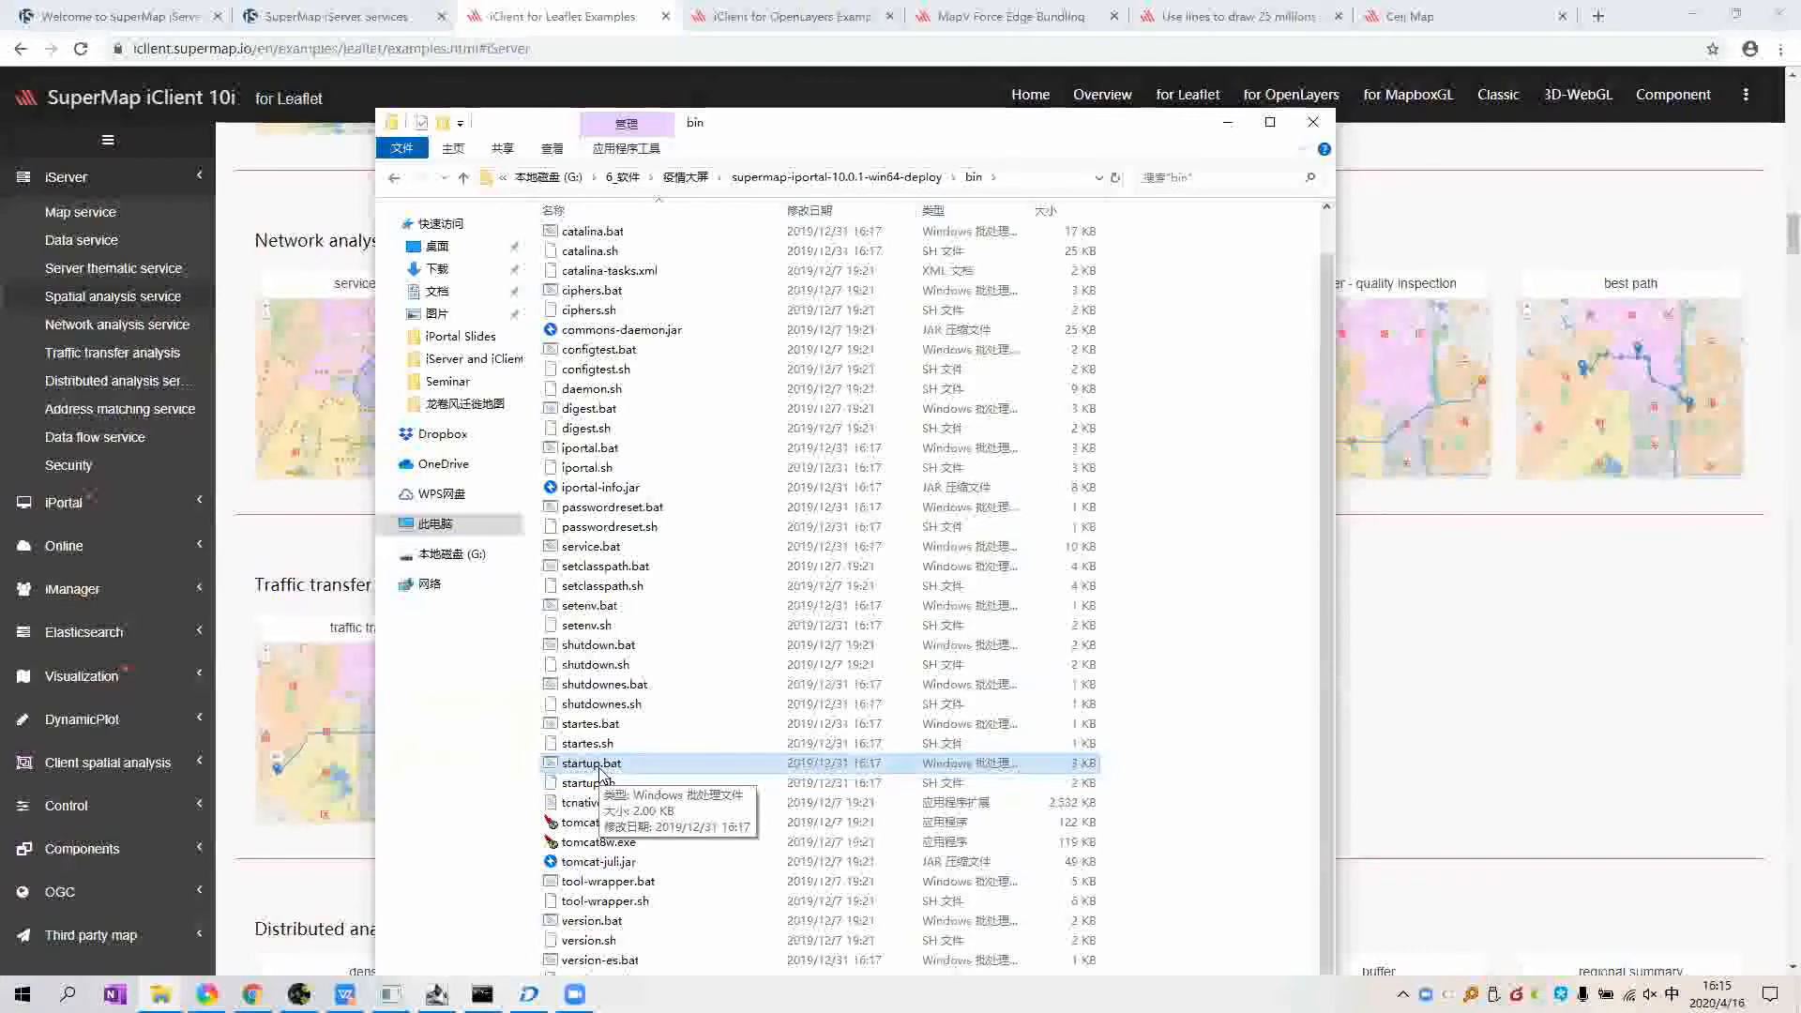
double_click(598, 763)
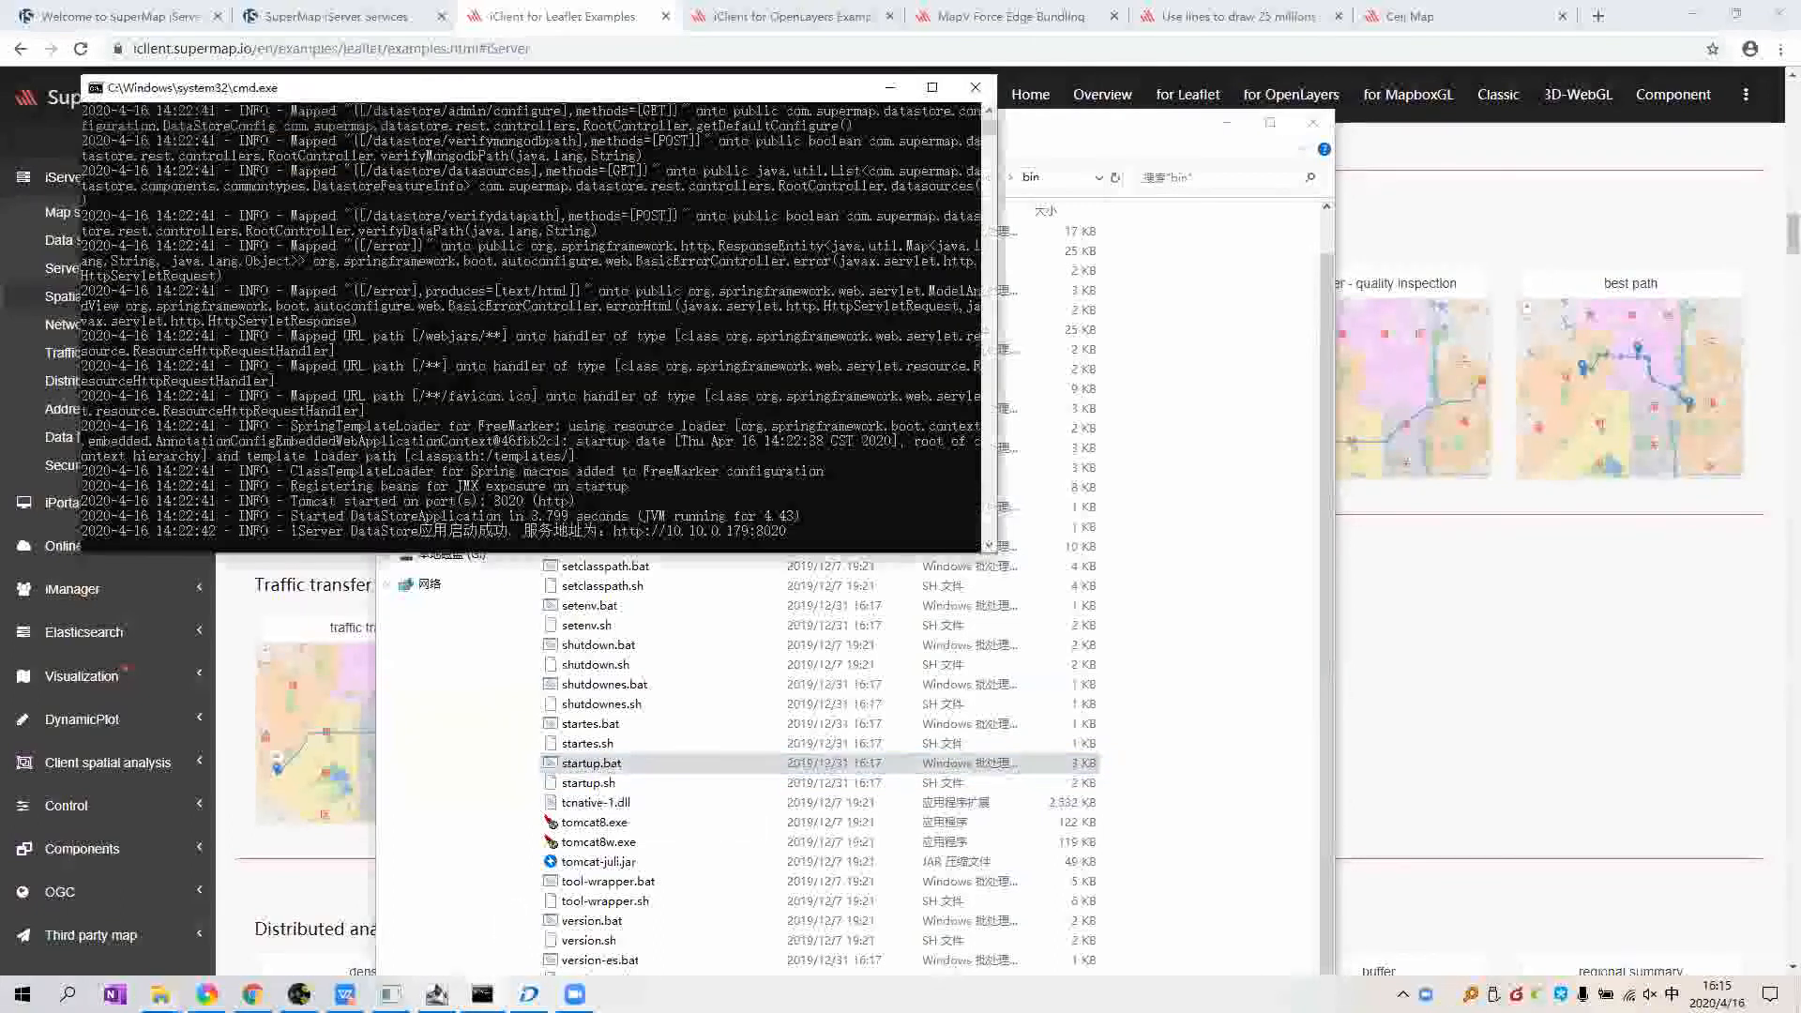
left_click(482, 995)
left_click(437, 994)
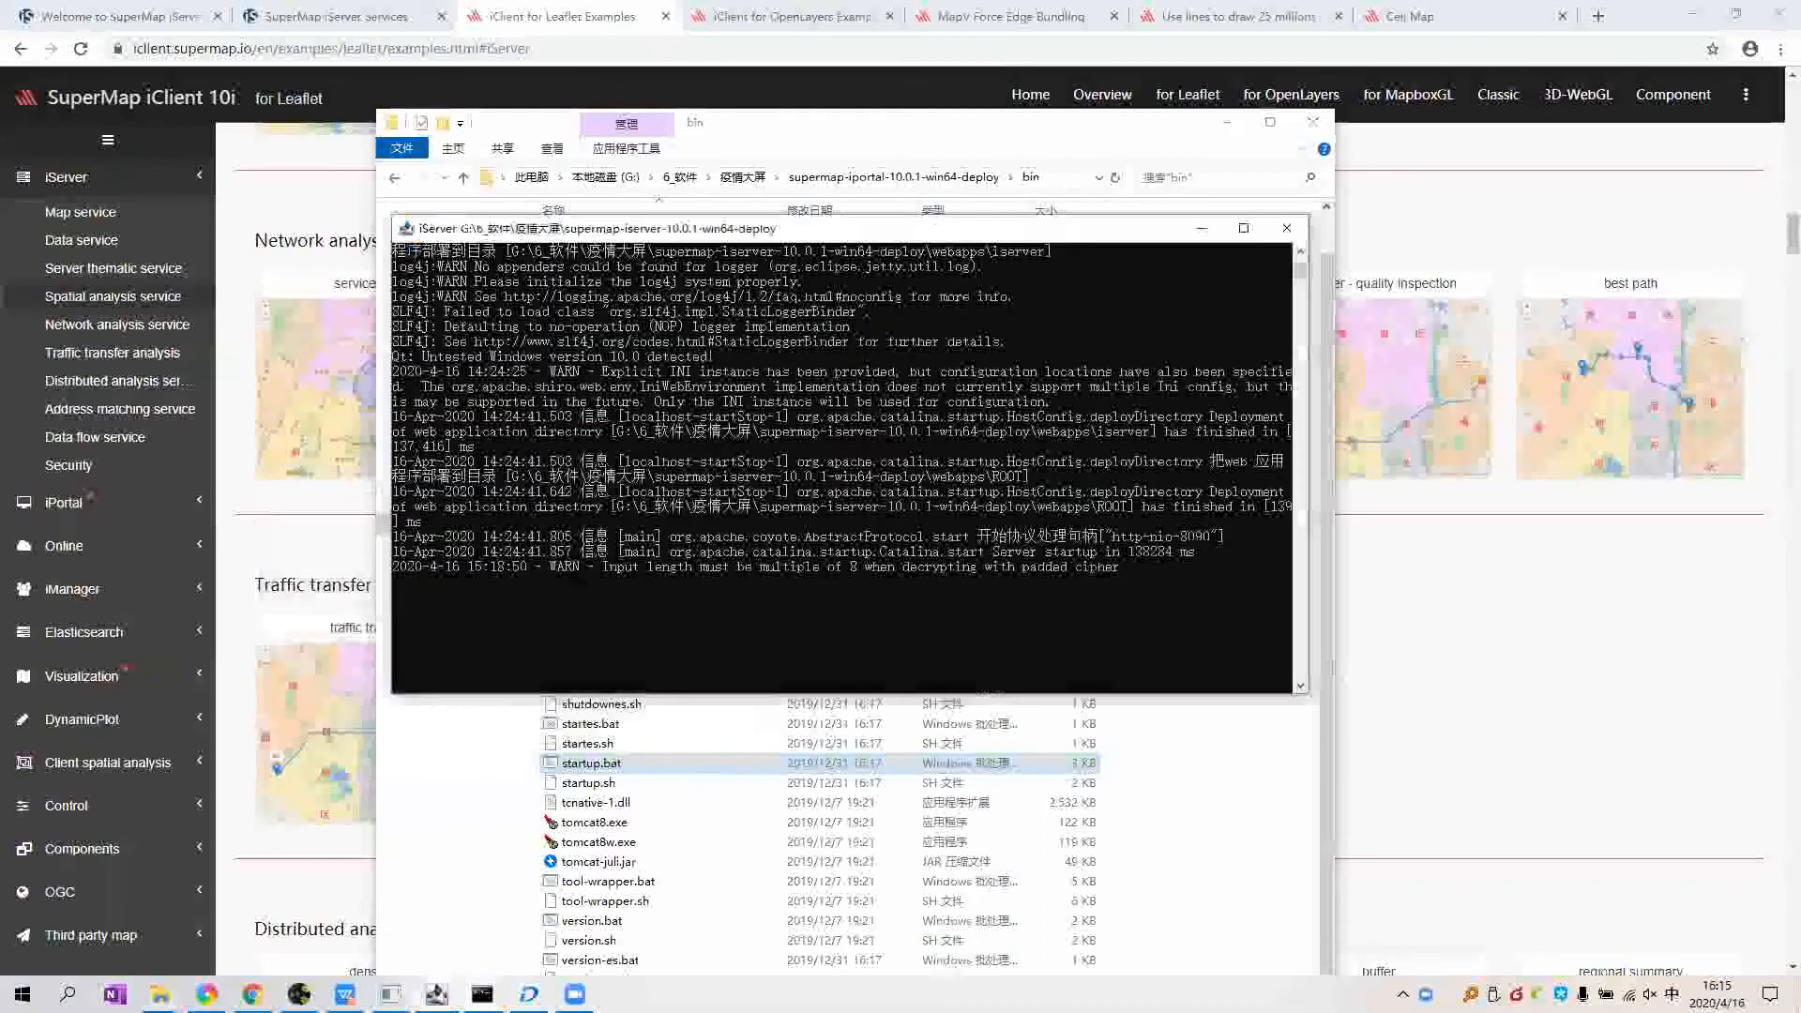
left_click(437, 994)
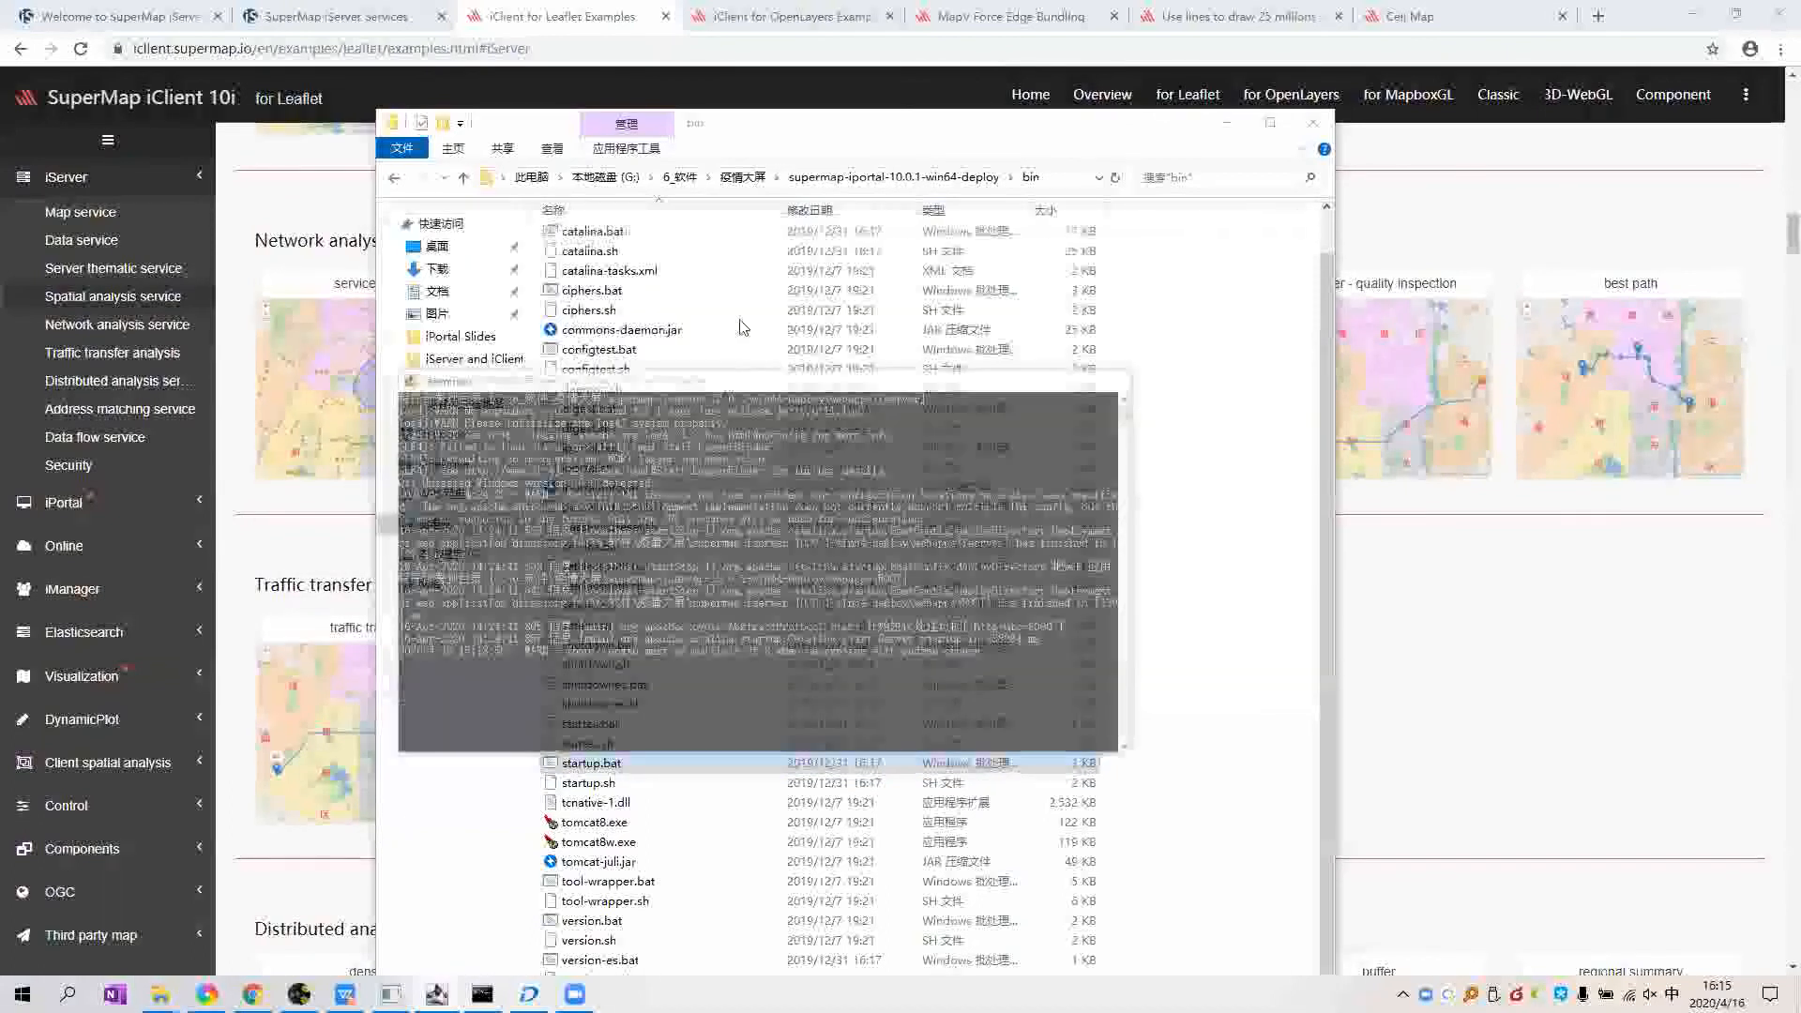
left_click_drag(803, 234, 924, 221)
scroll(1175, 457, "down", 1)
scroll(1076, 512, "up", 1)
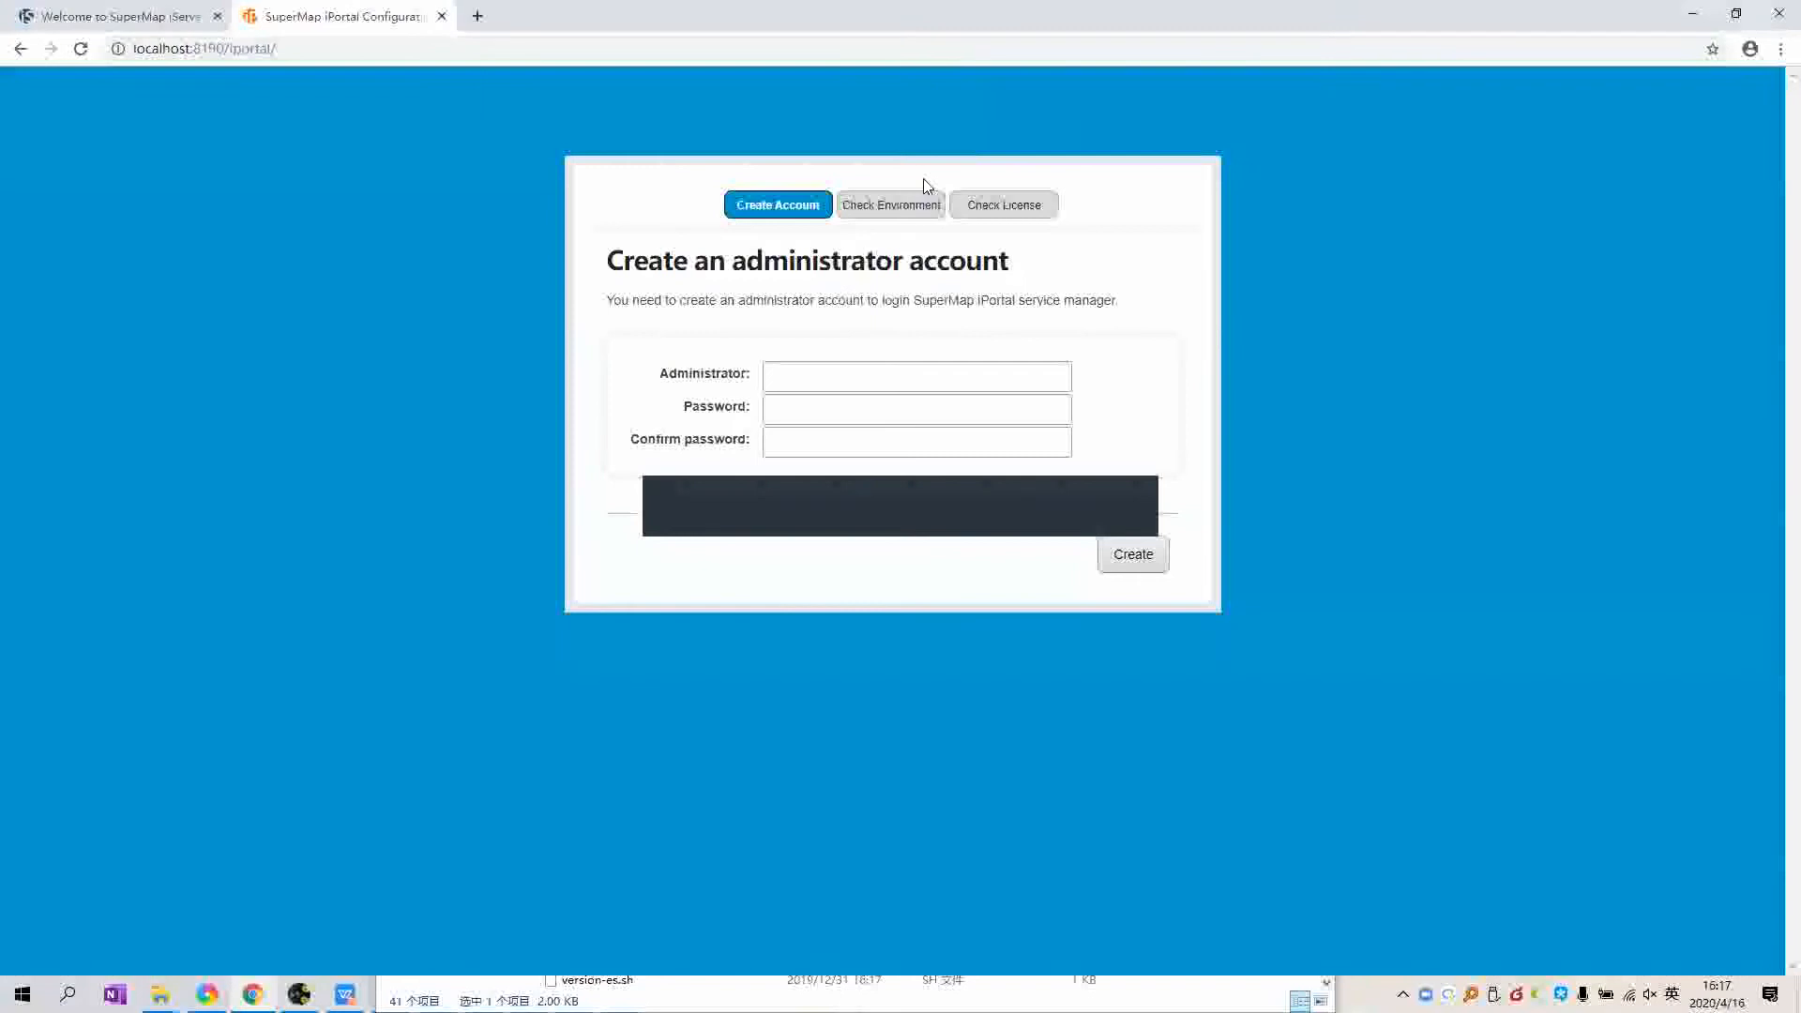
Step: Create the iPortal administrator account named admin with a password and matching confirmation
left_click(297, 49)
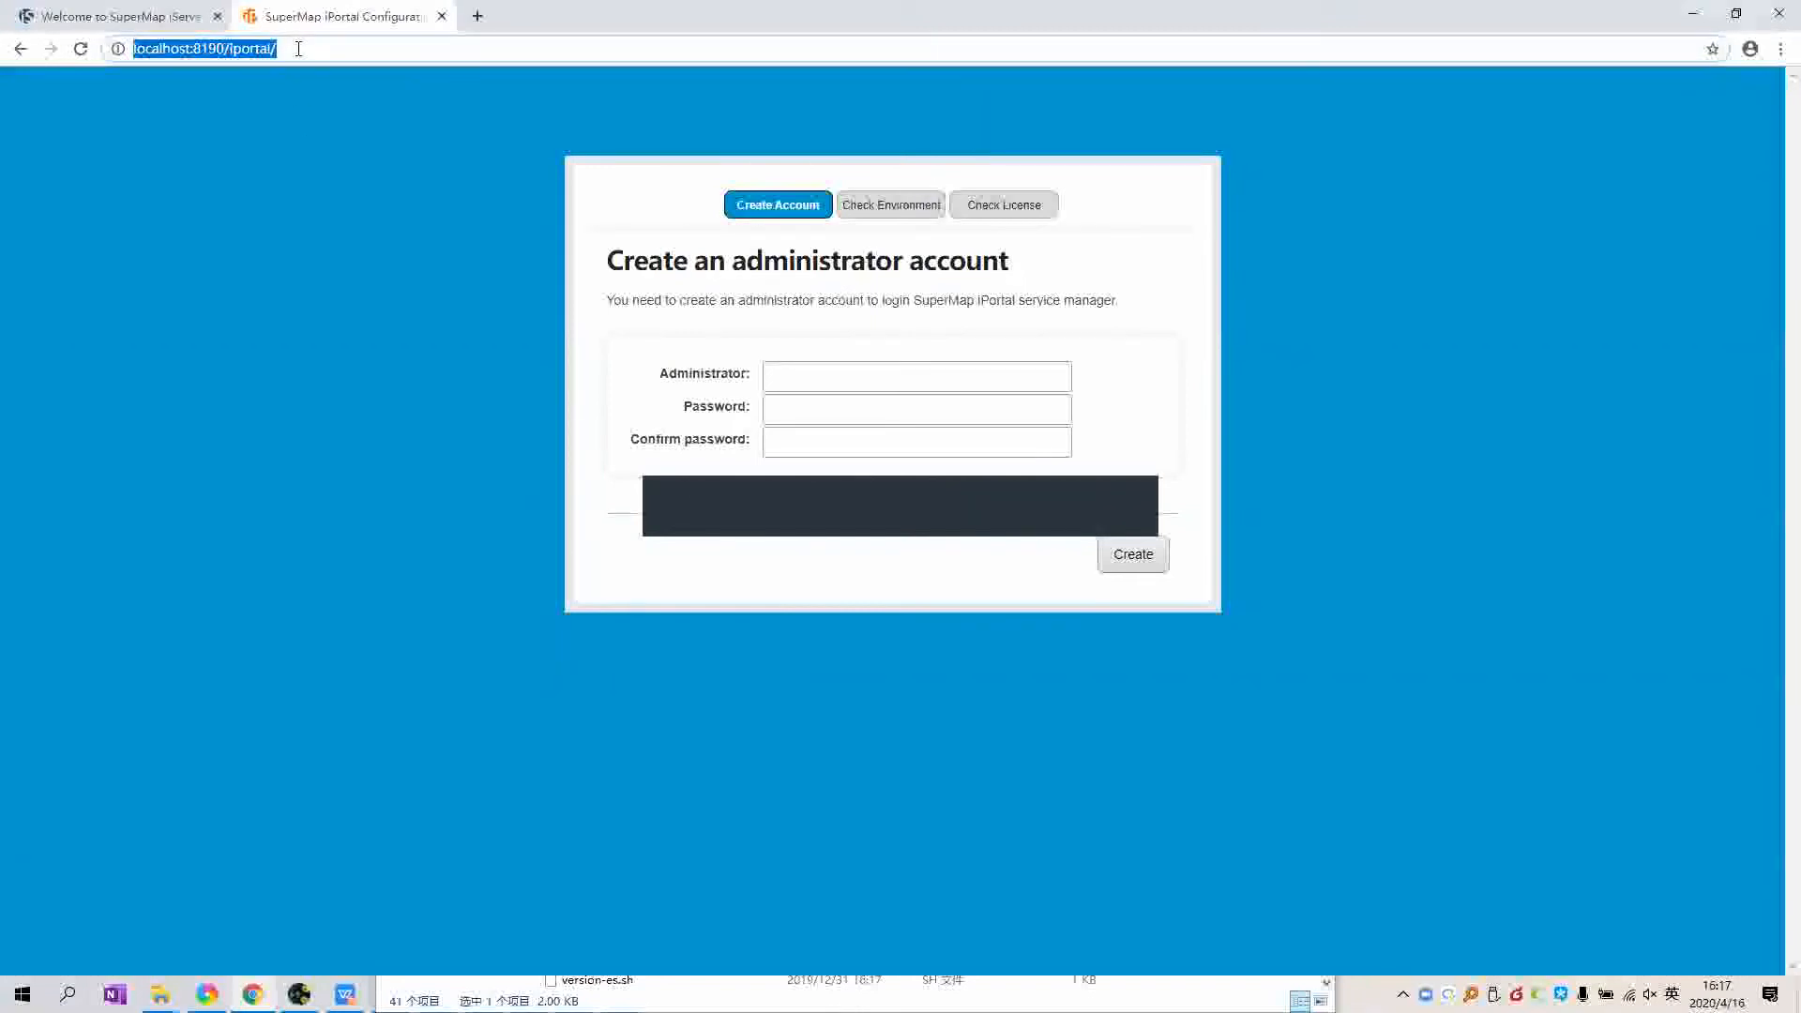
left_click(284, 122)
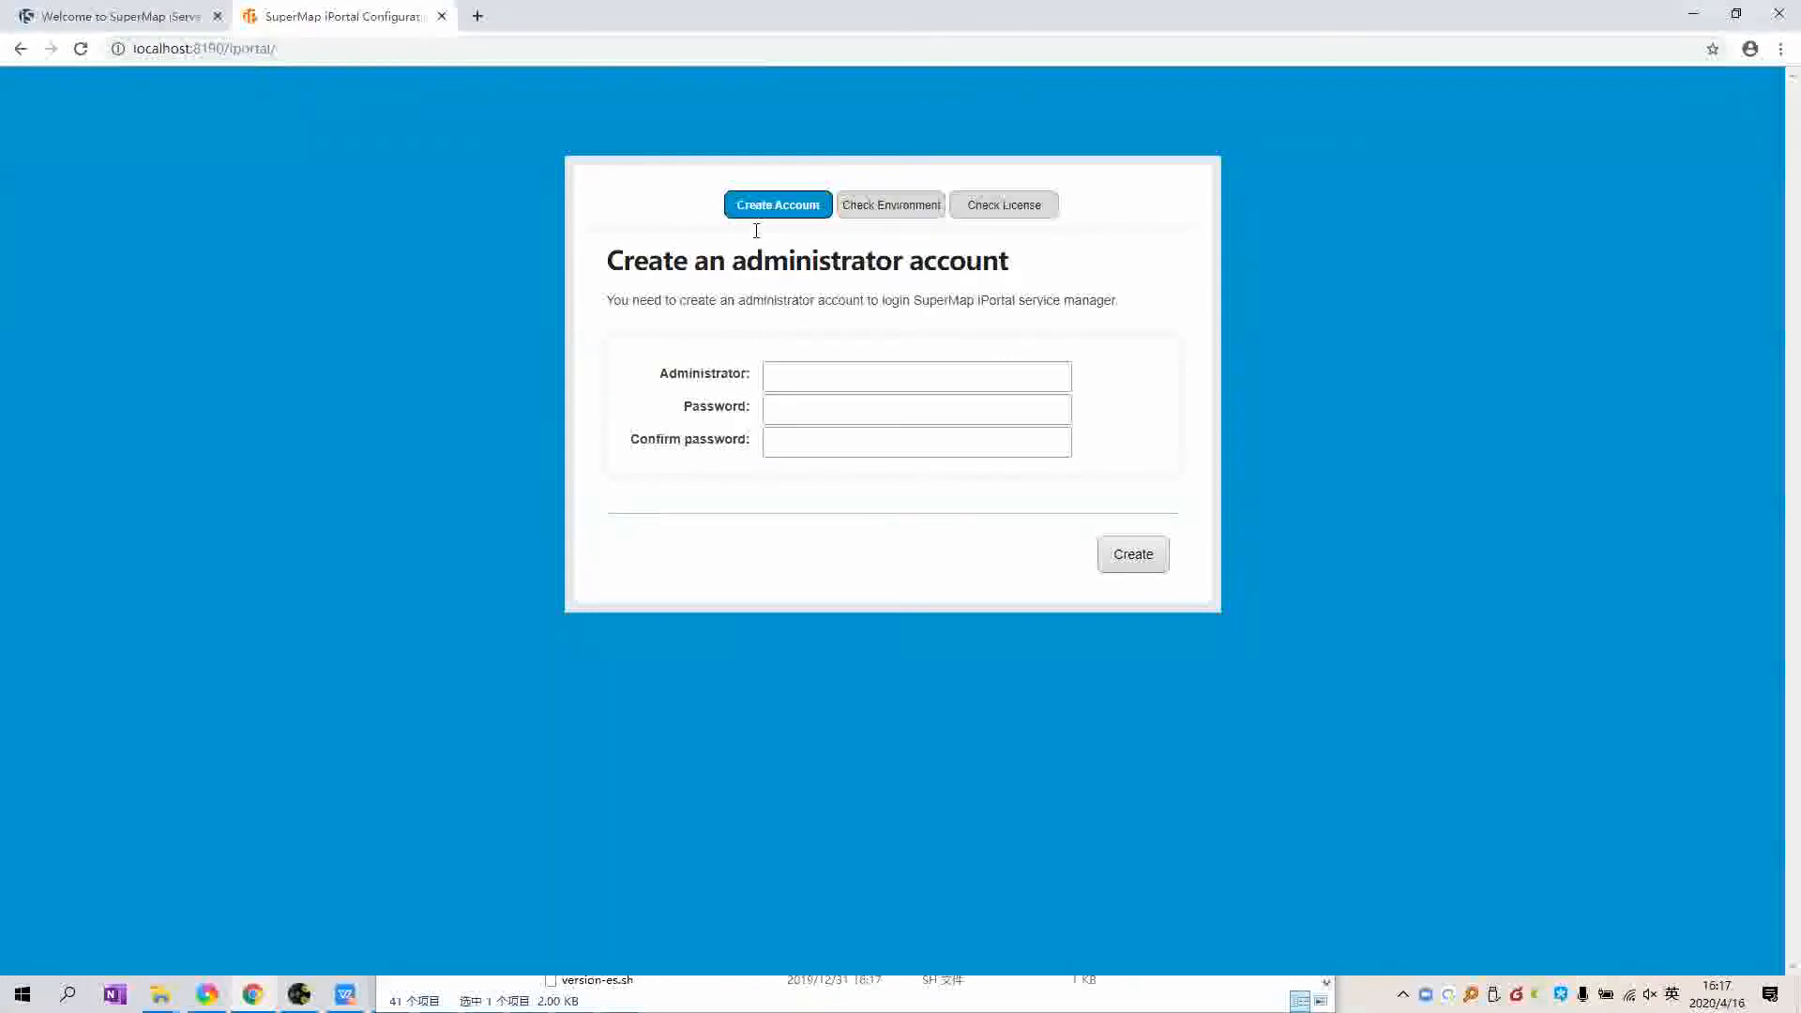
left_click(920, 389)
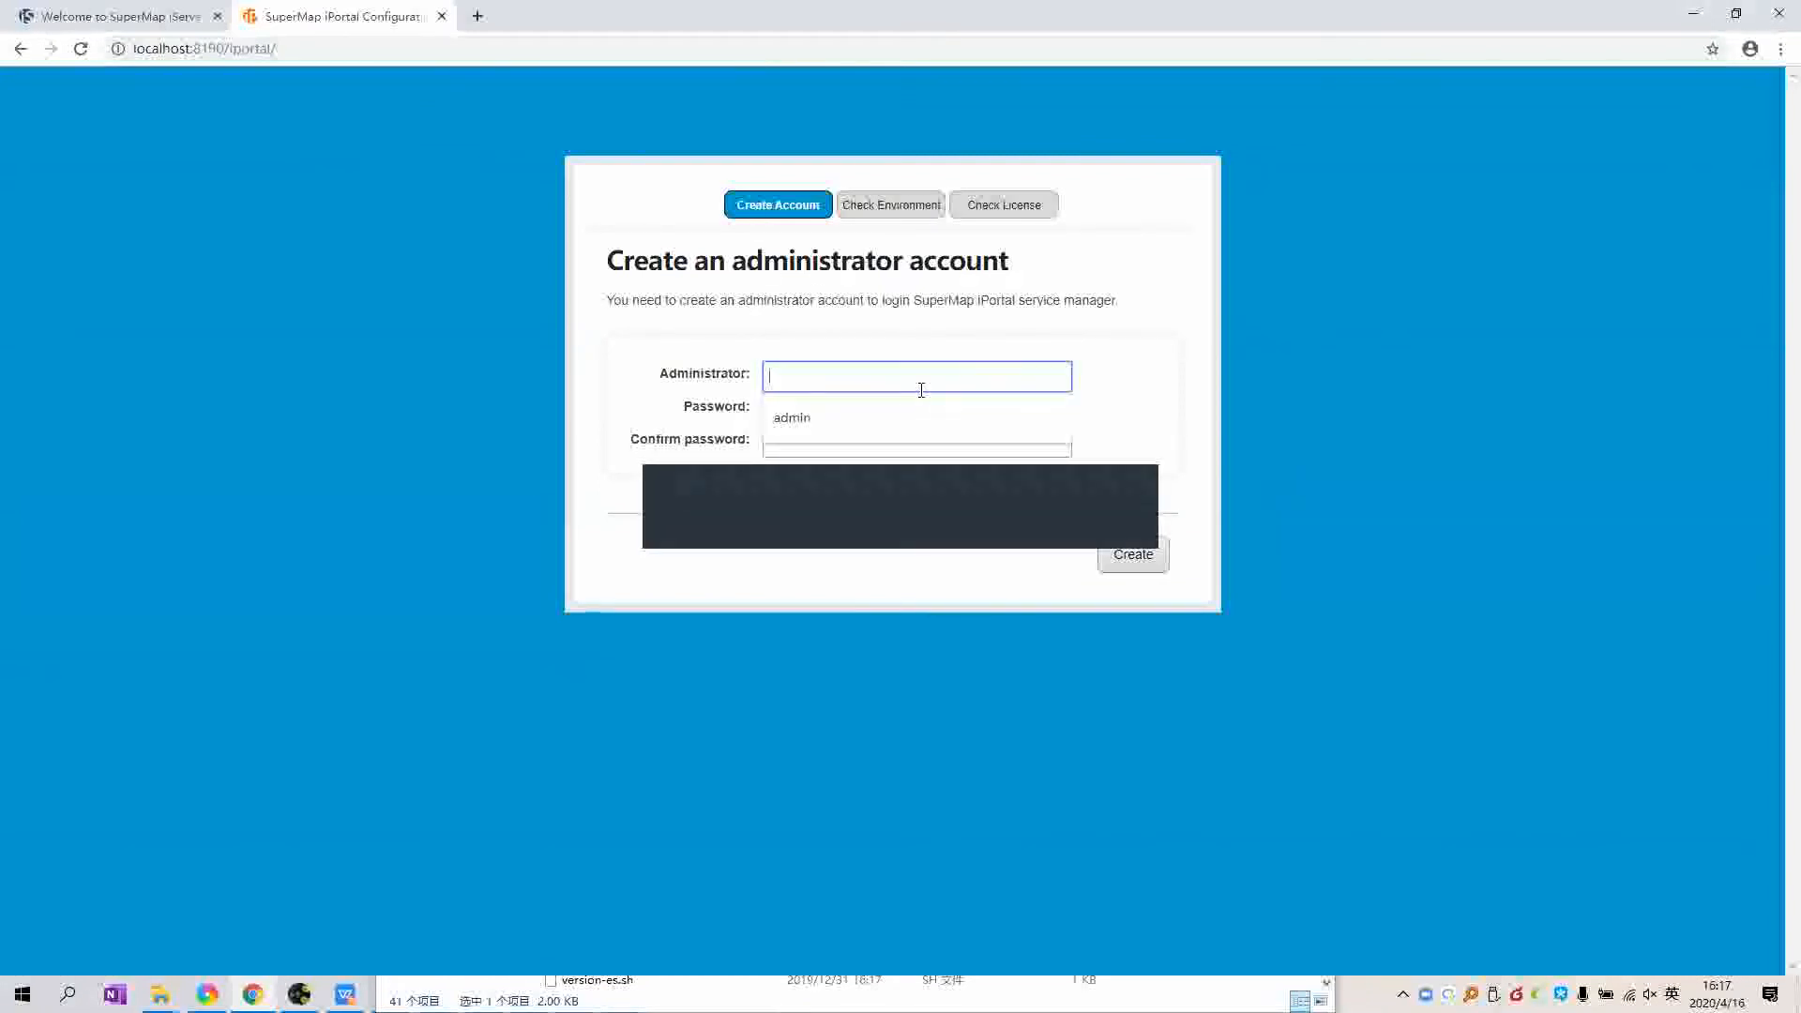
type("admin")
key("Tab")
type("s•••••••")
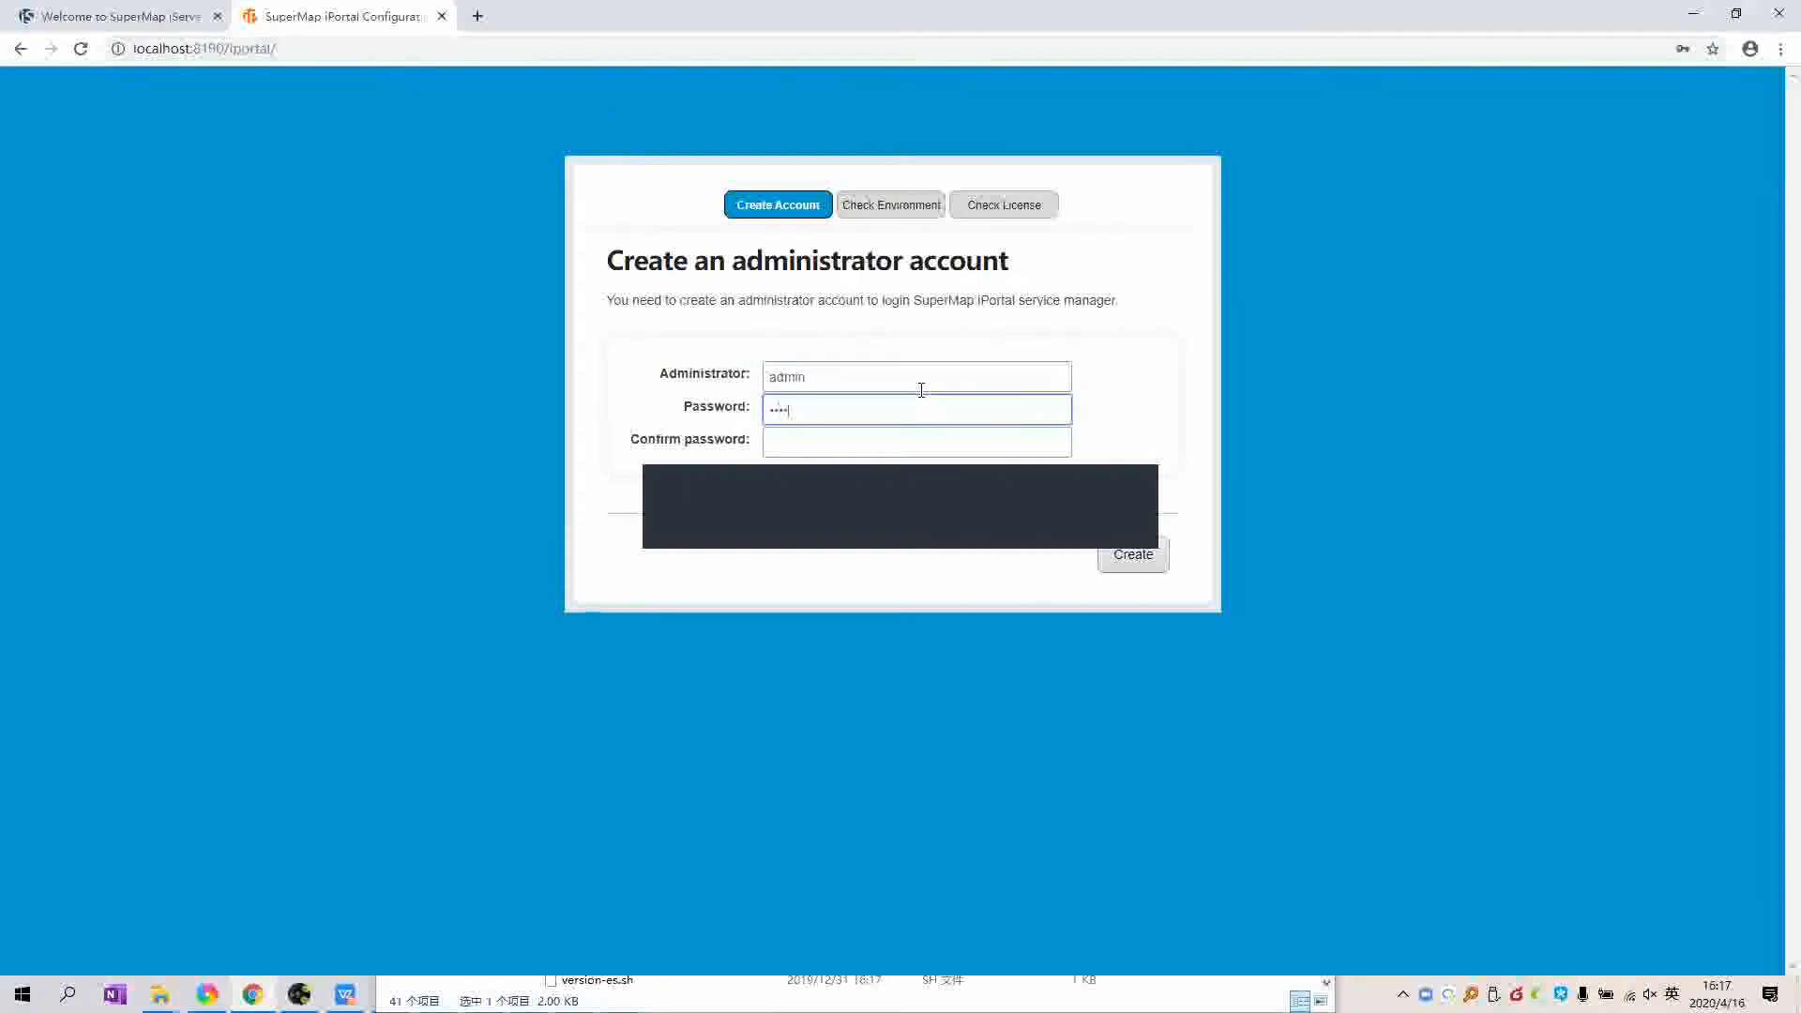
key("Tab")
type("••••••••")
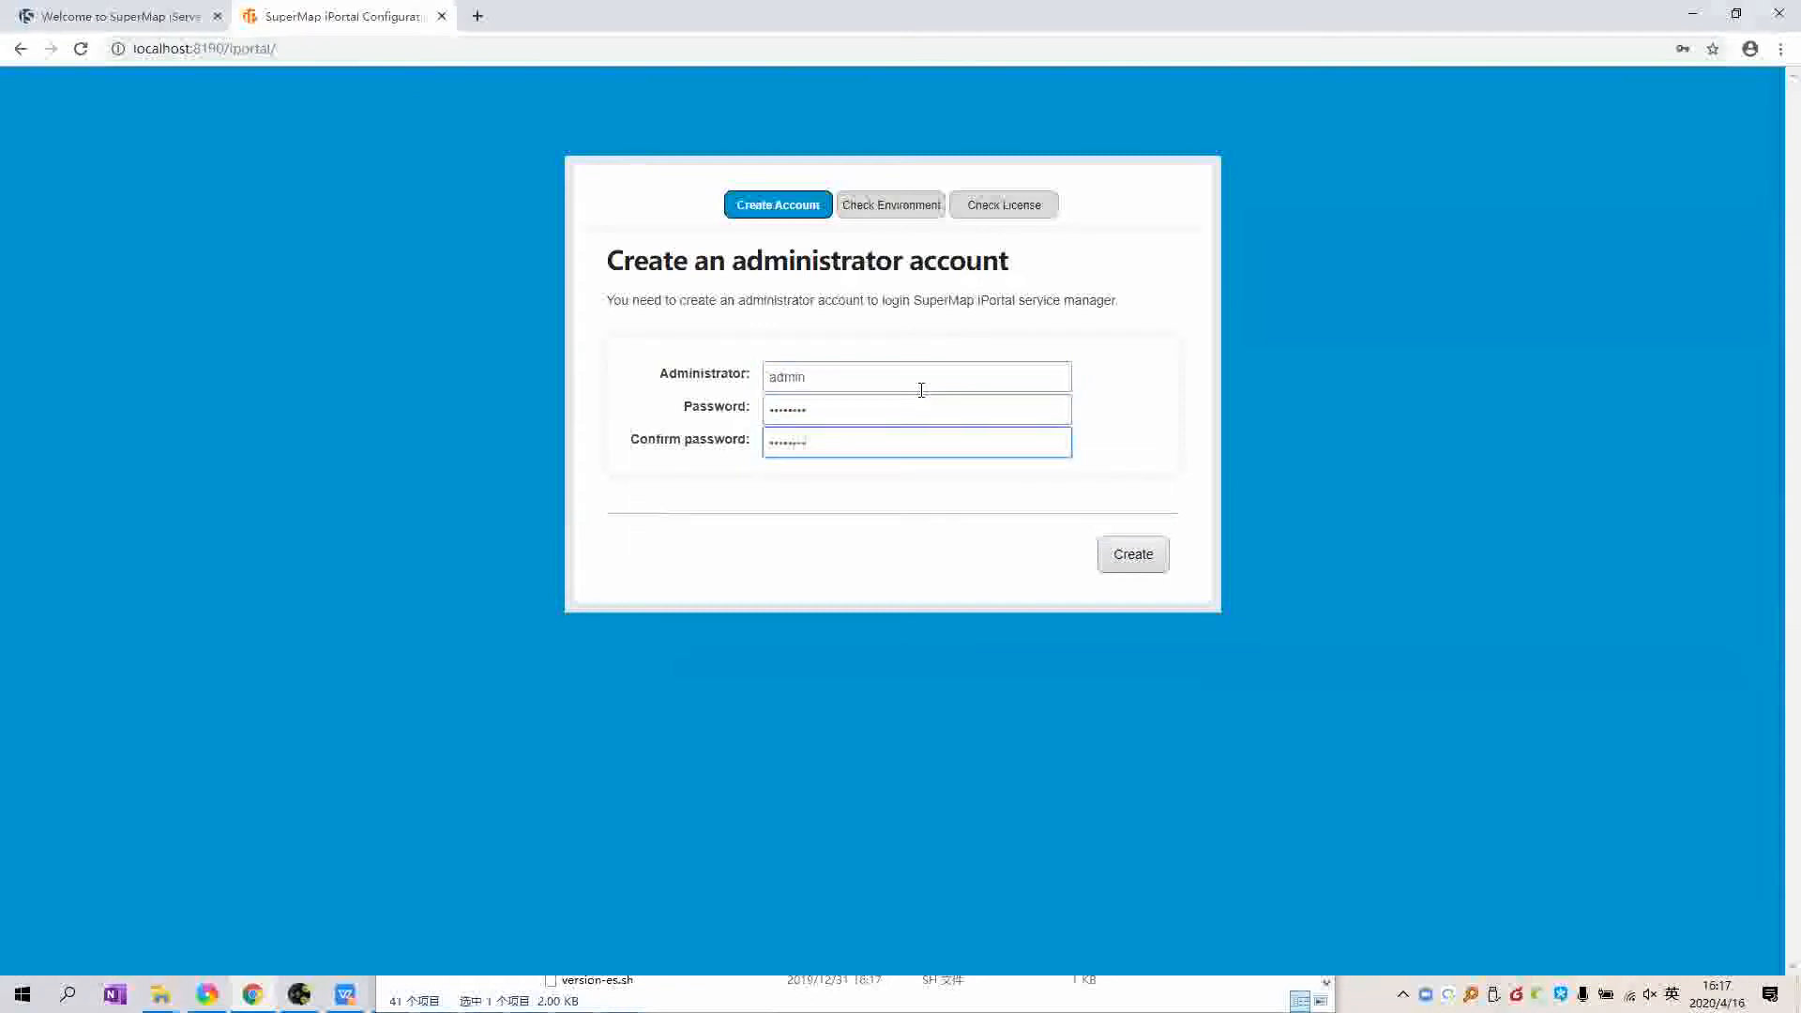
left_click(1155, 561)
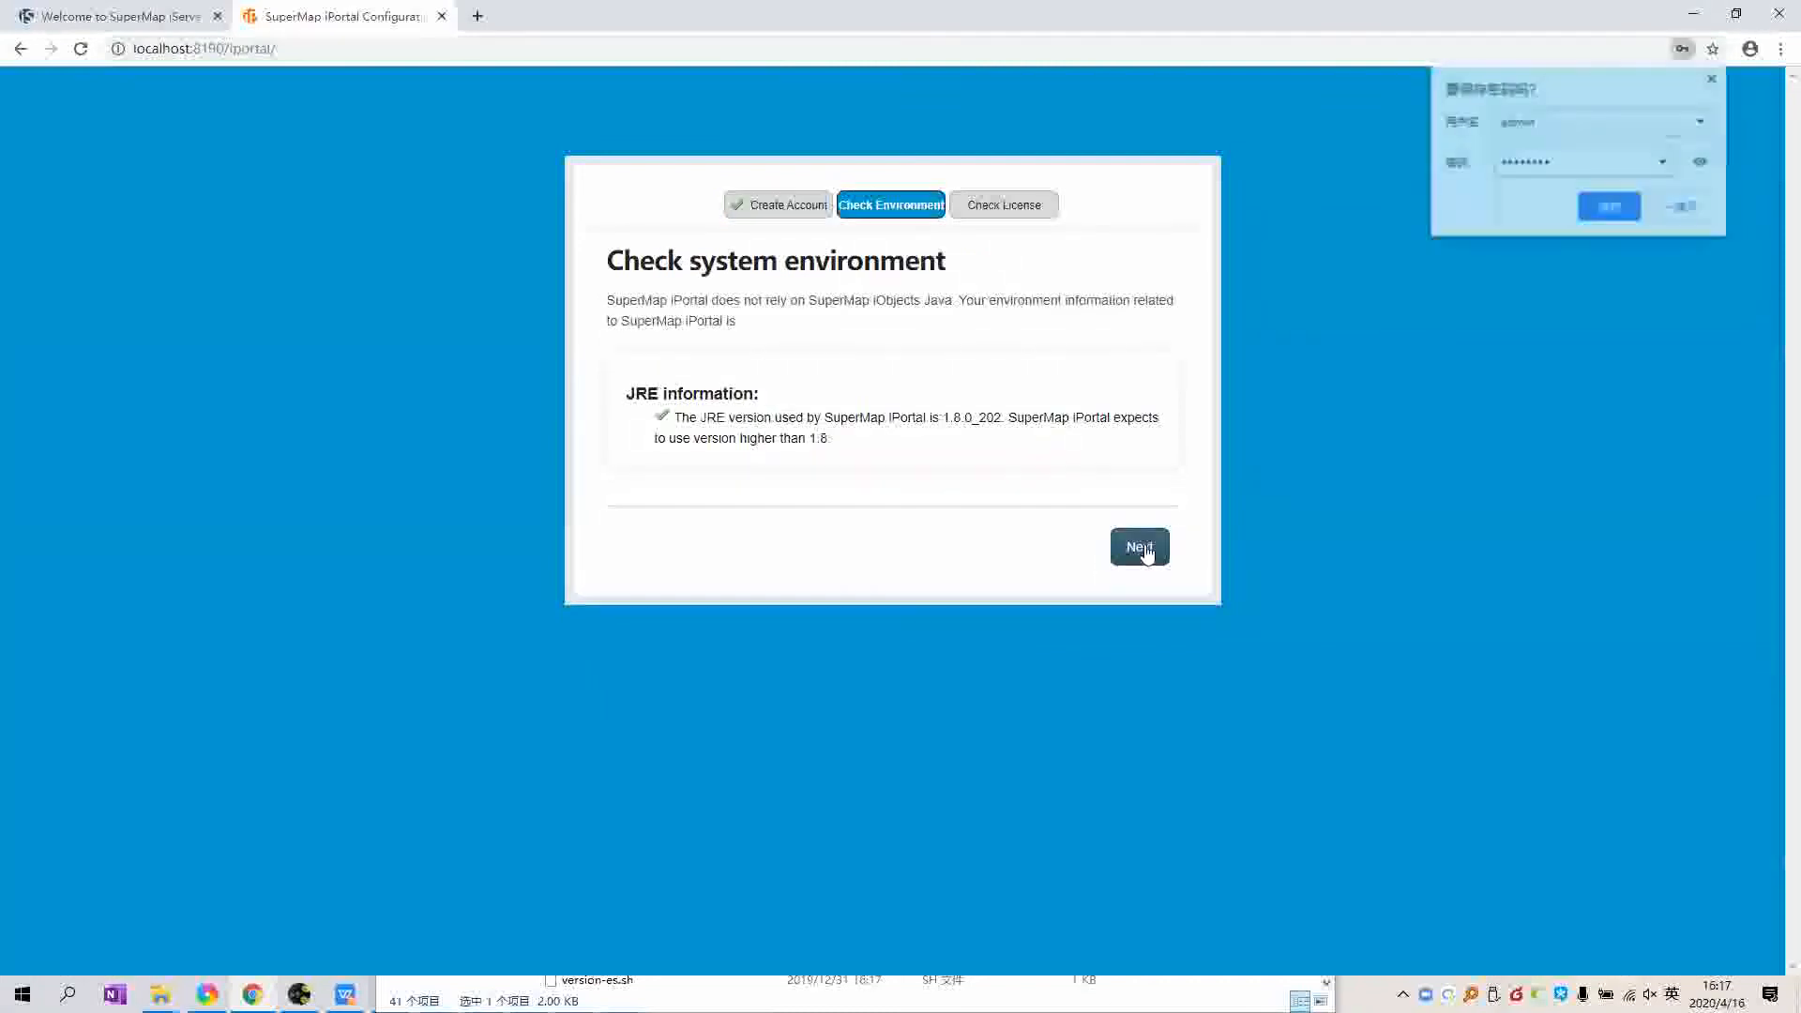
Step: Pass the environment check, enable licensing to finish setup, and go to the iPortal homepage
left_click(1144, 552)
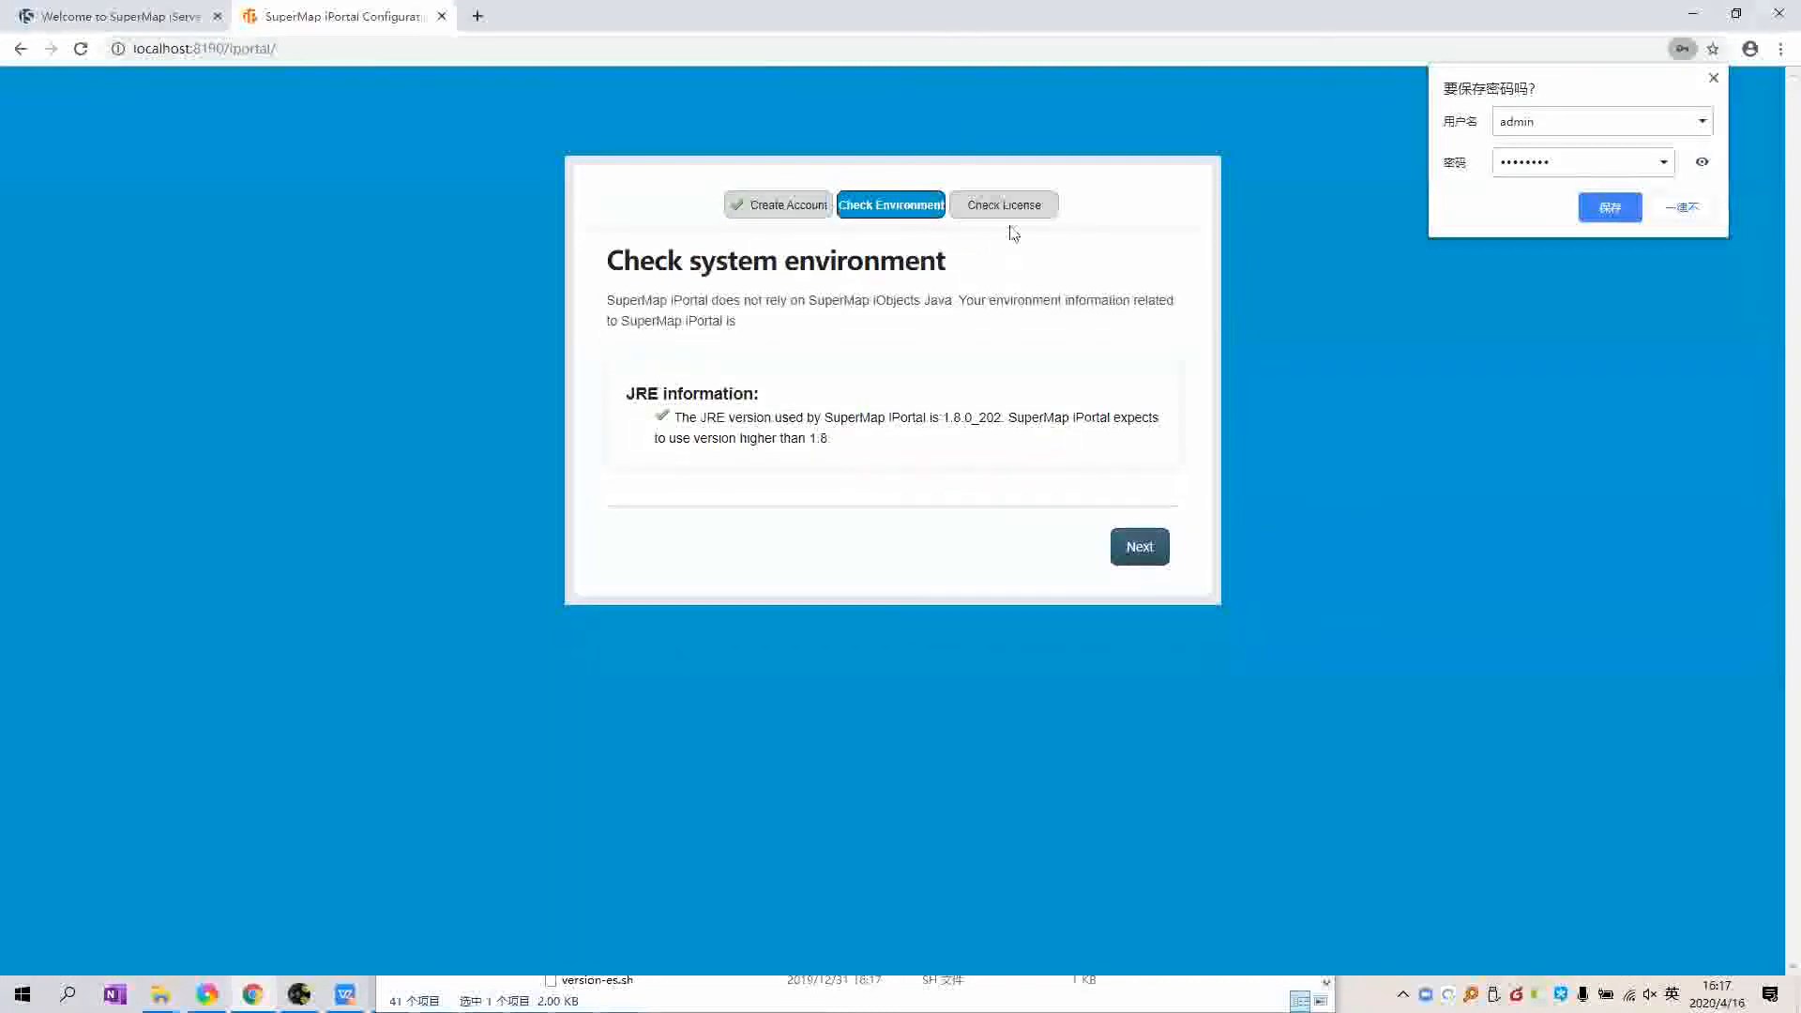
left_click(1132, 467)
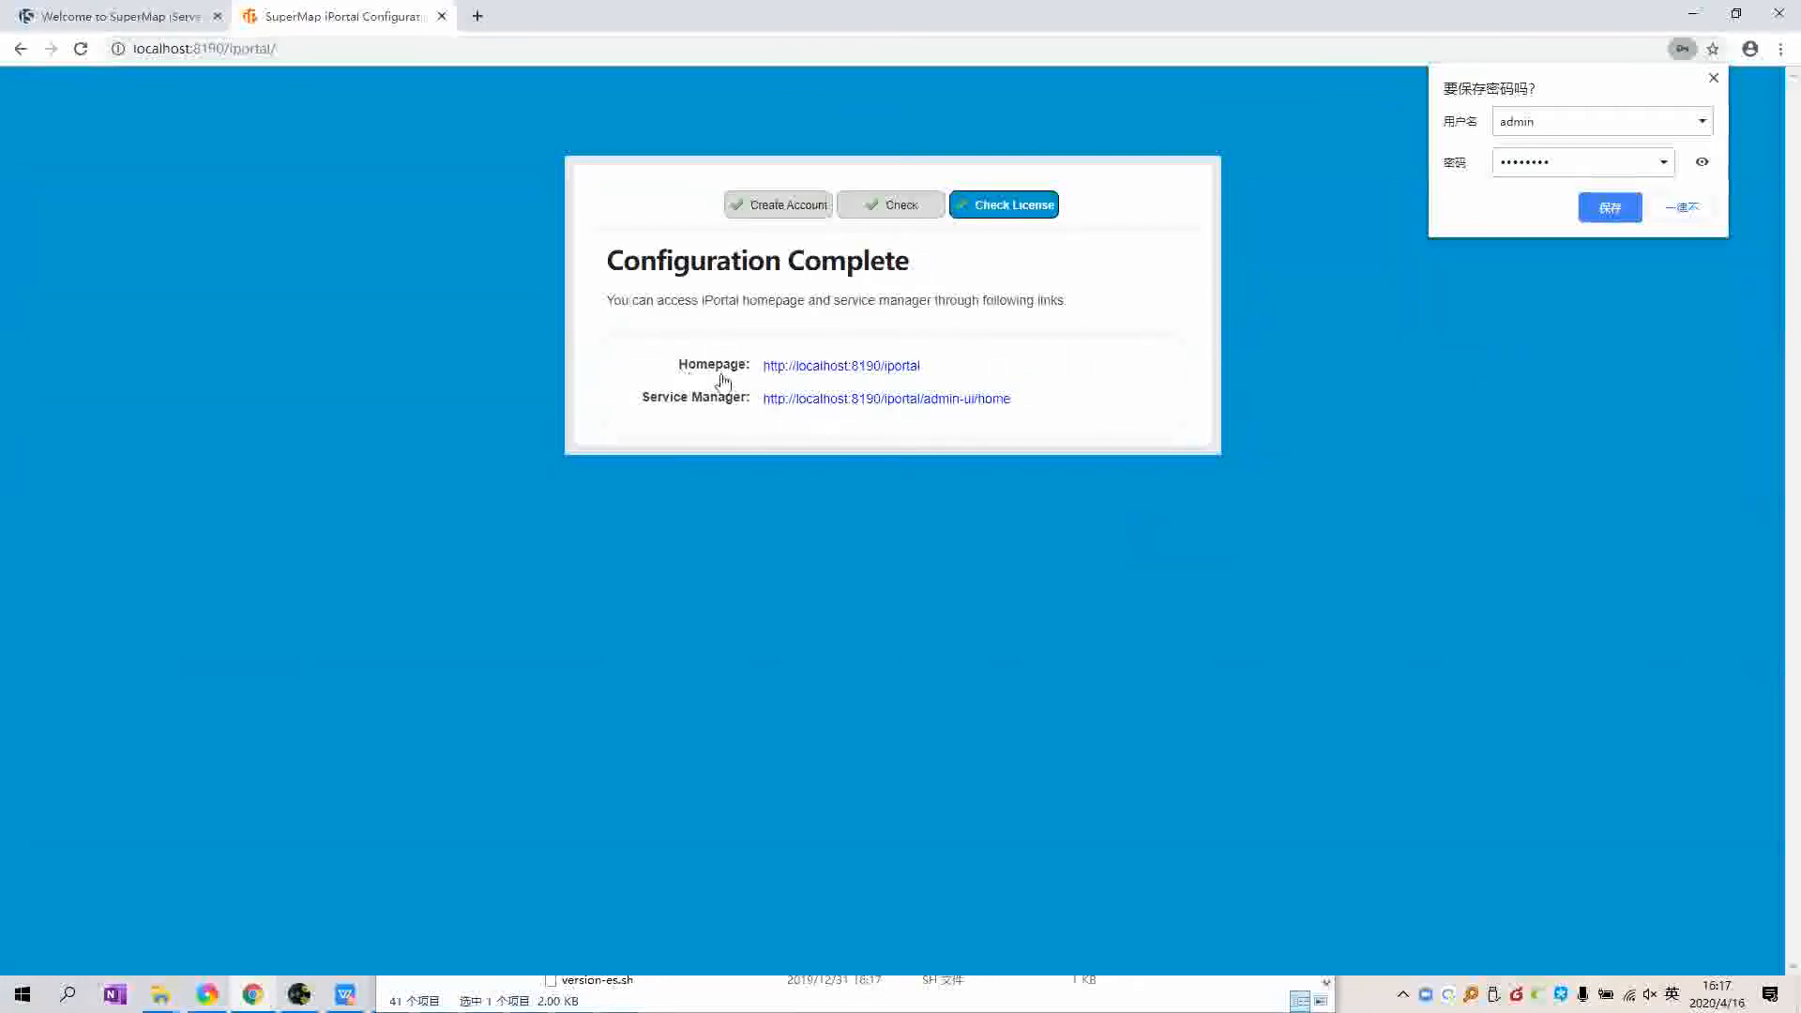
left_click(850, 368)
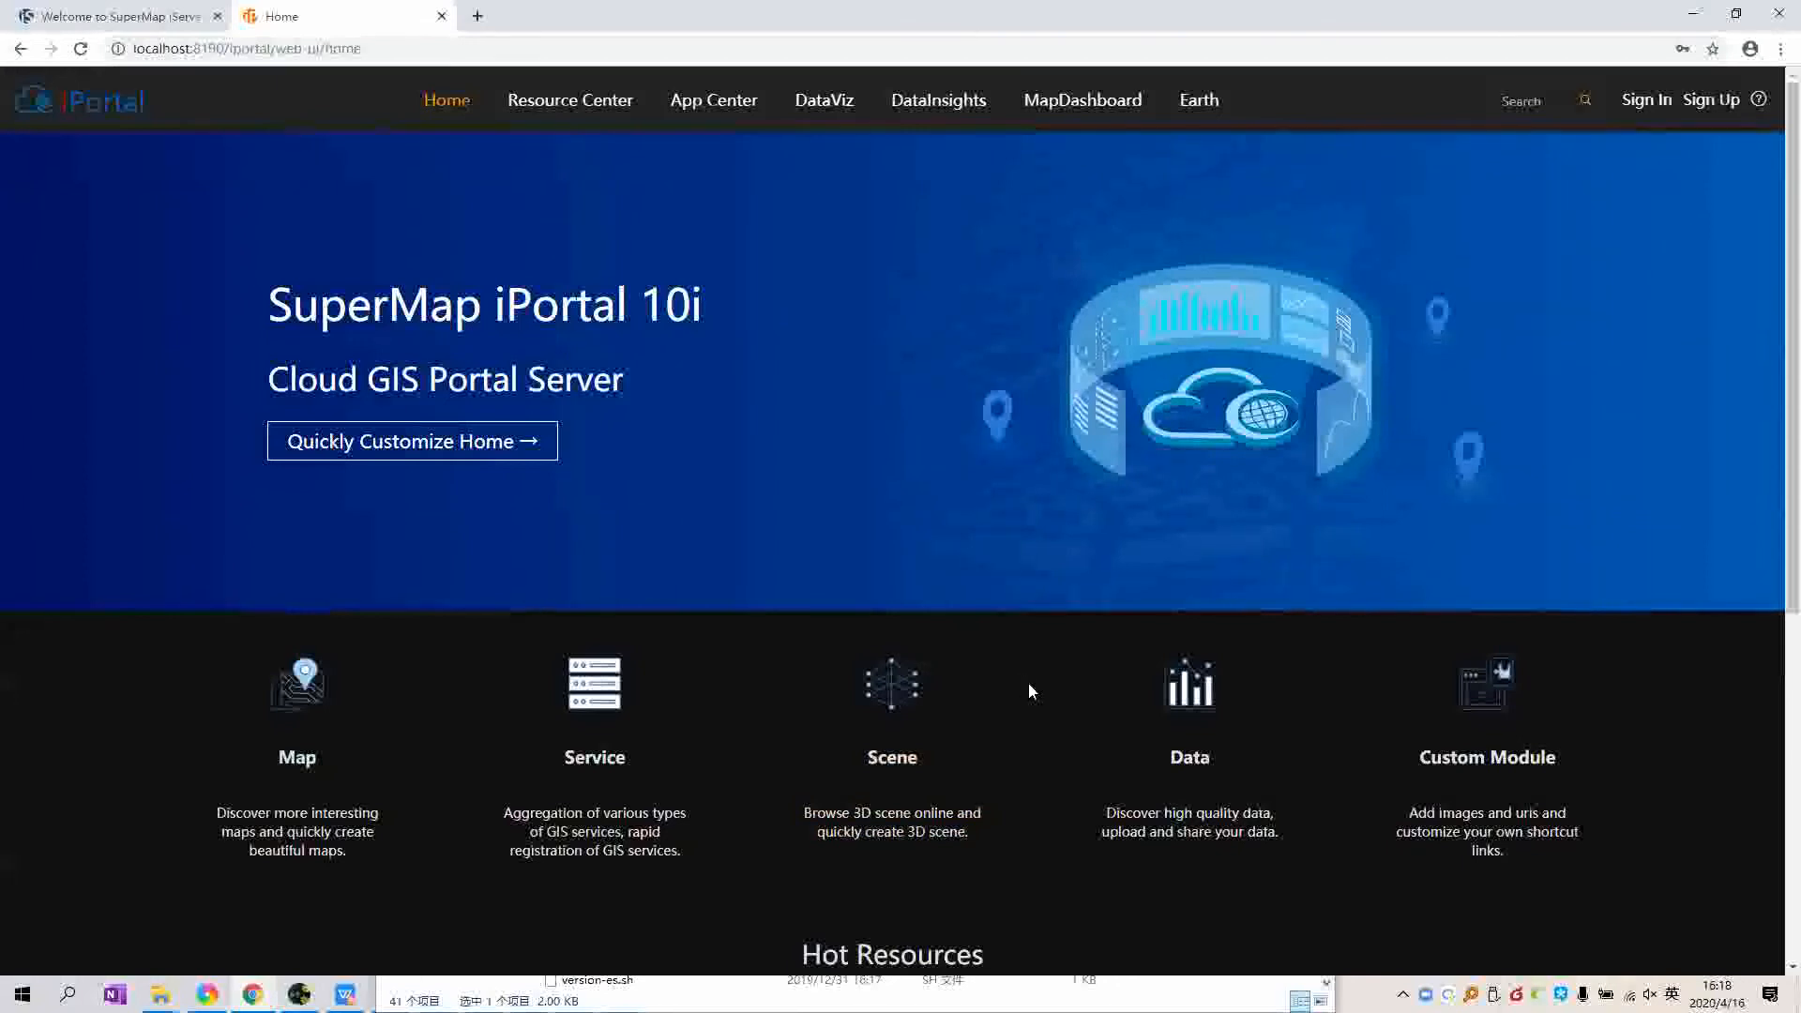
Step: Scroll down the iPortal home page to look over the Hot Resources section
scroll(1028, 684, "down", 1)
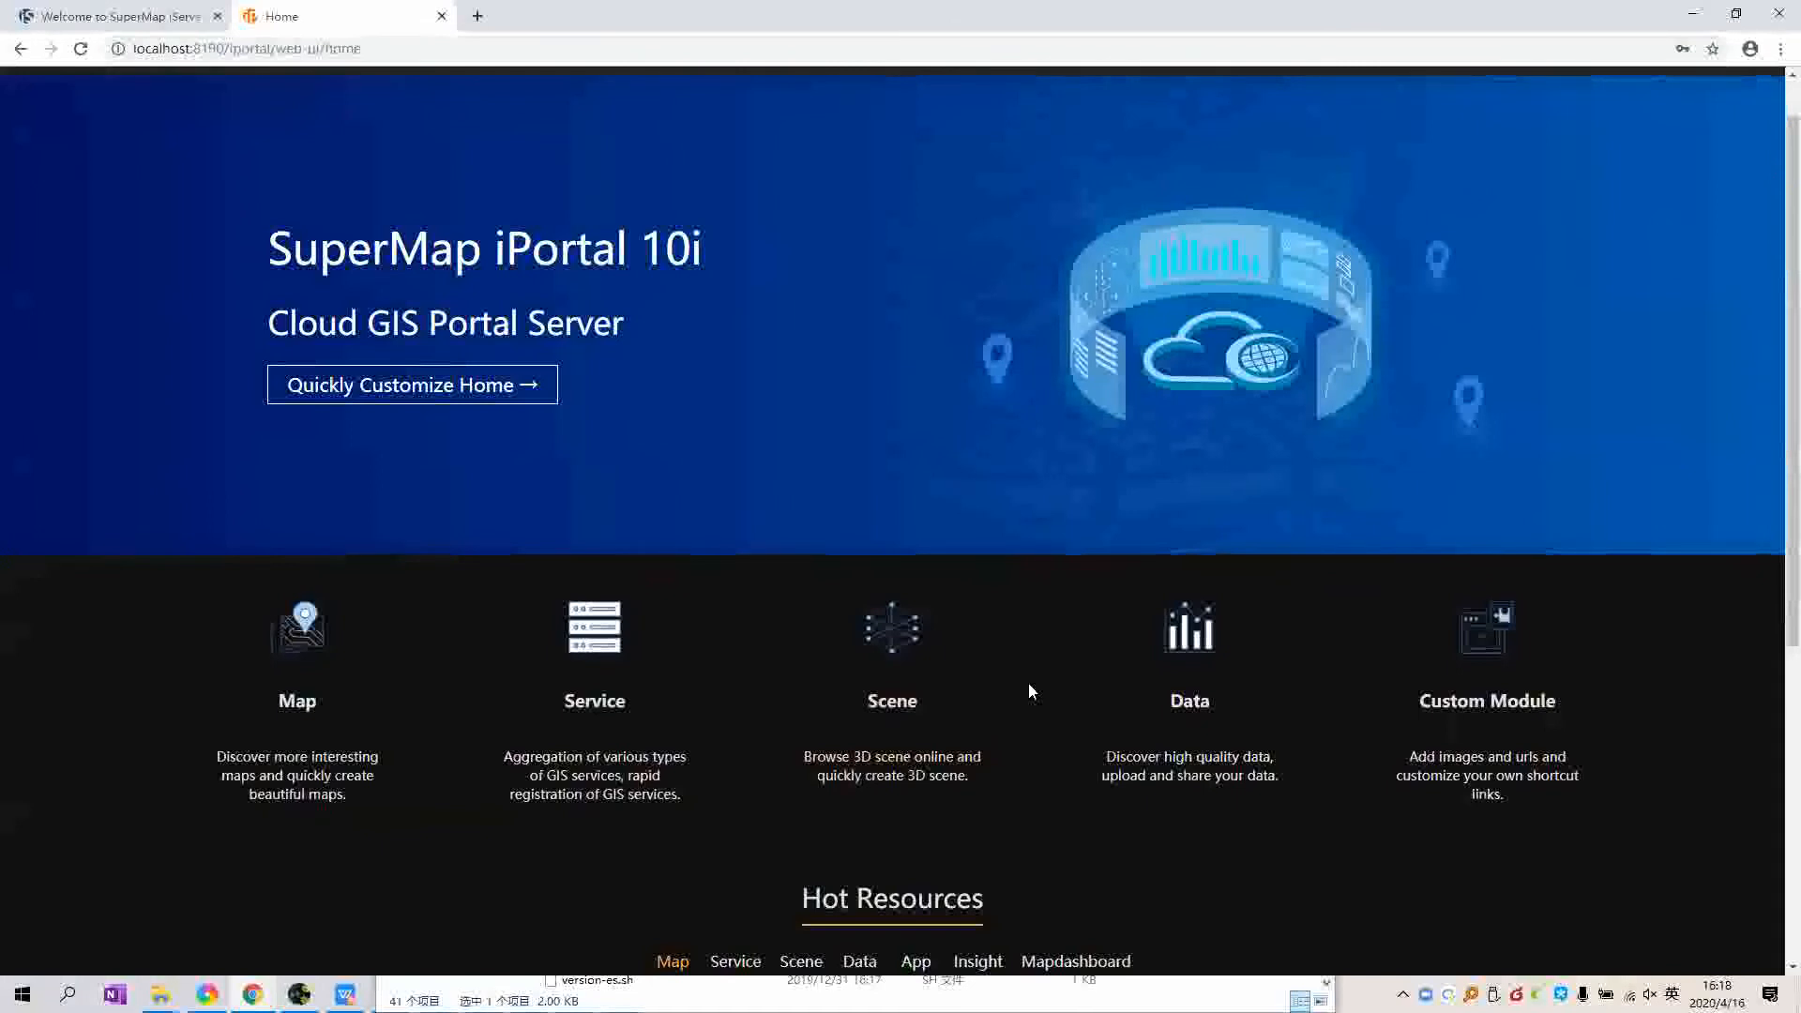
scroll(1029, 689, "down", 1)
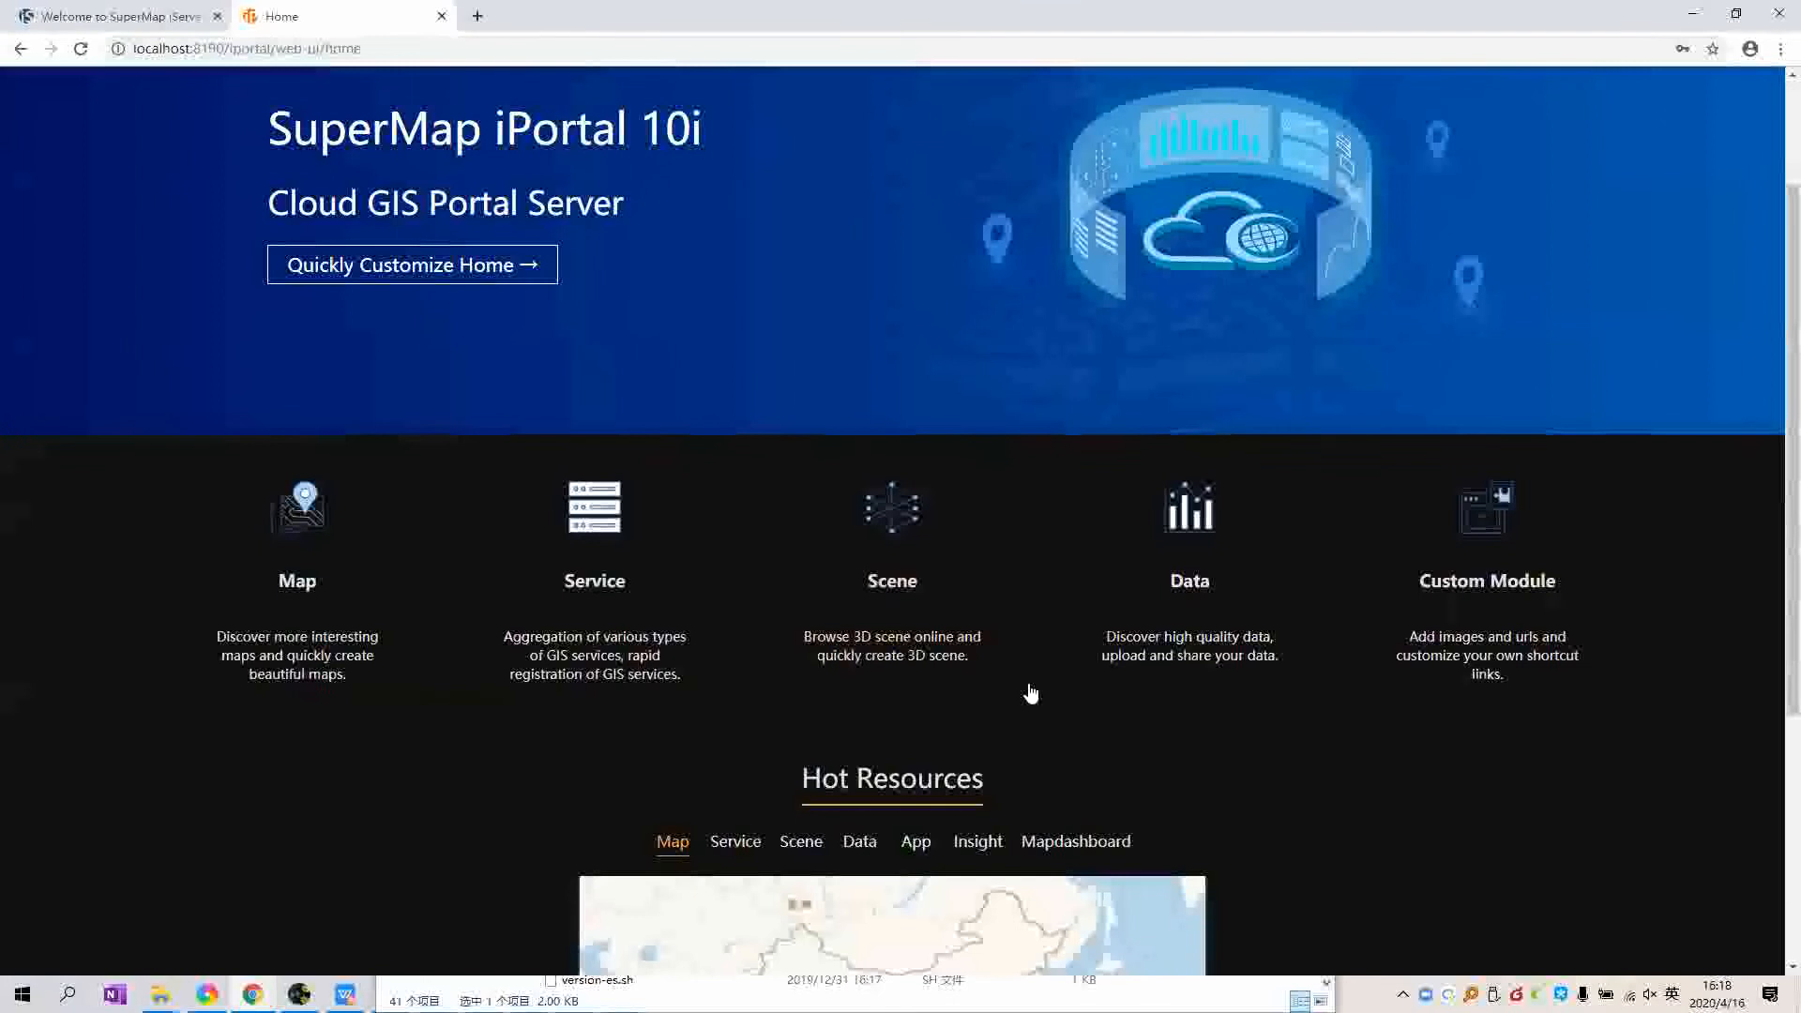
scroll(1030, 692, "down", 3)
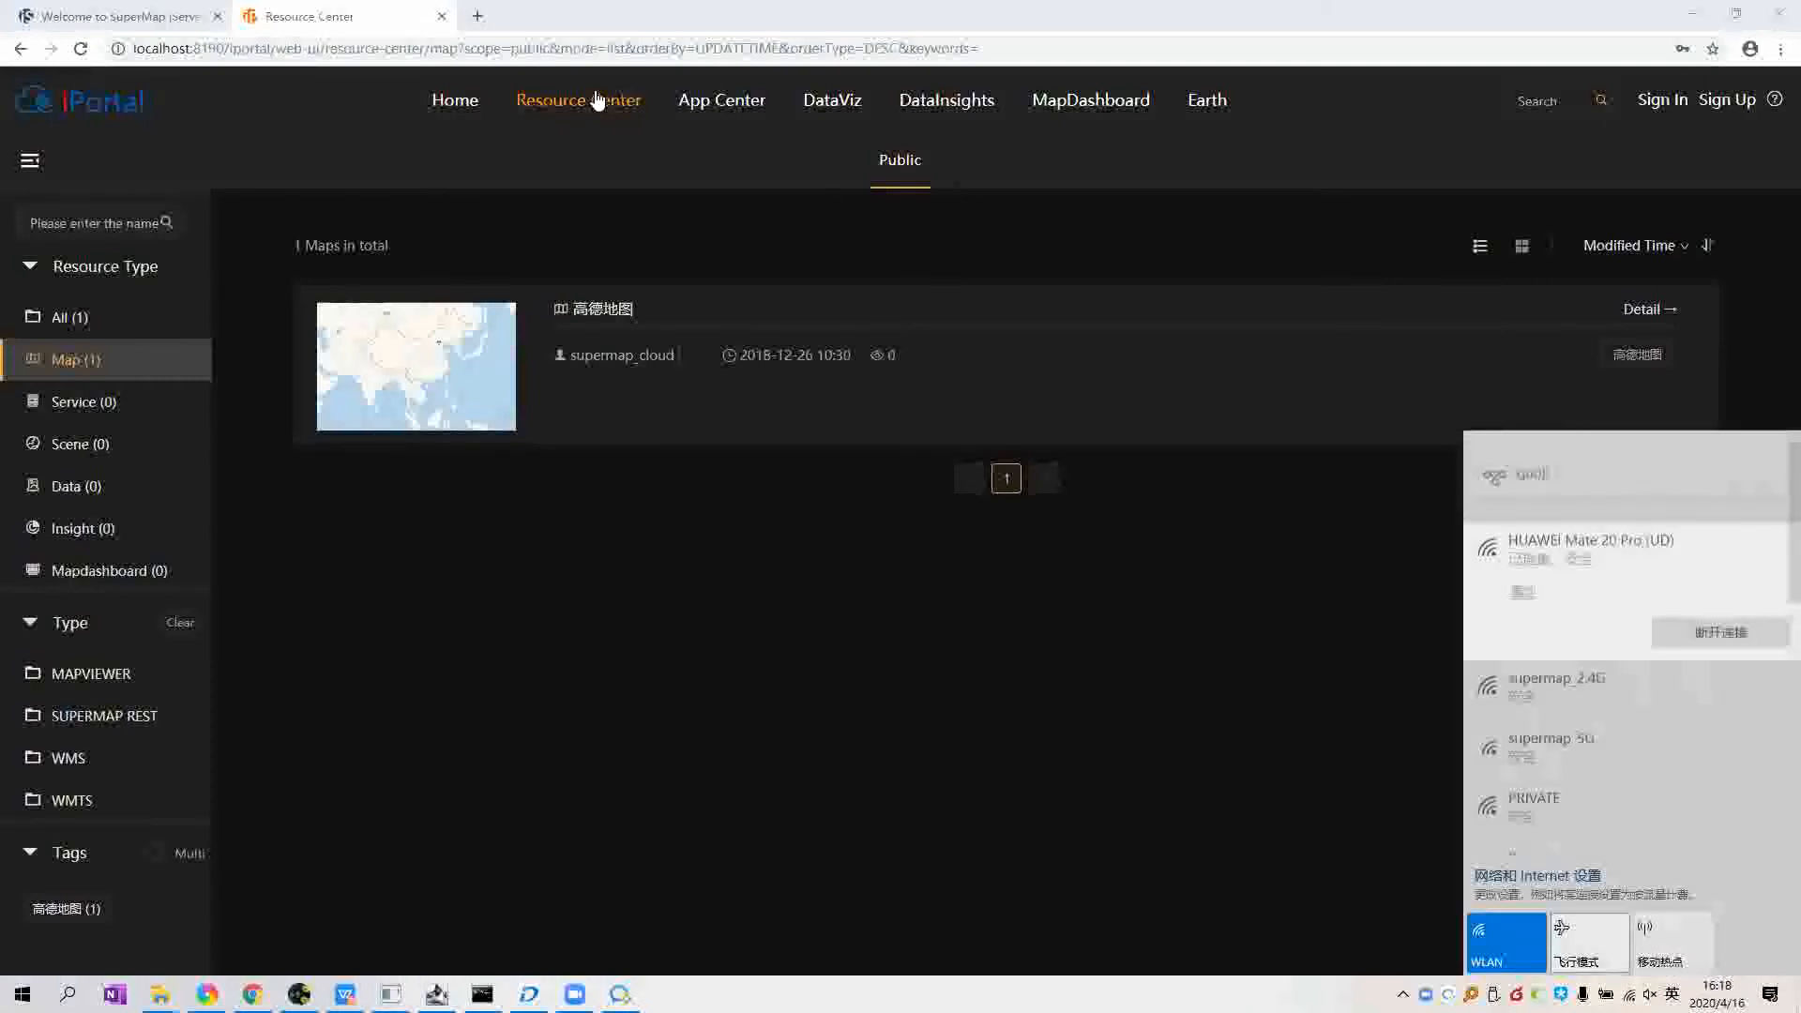
Step: Open the App Center, browse its four apps, and launch DataInsights
left_click(593, 101)
left_click(749, 114)
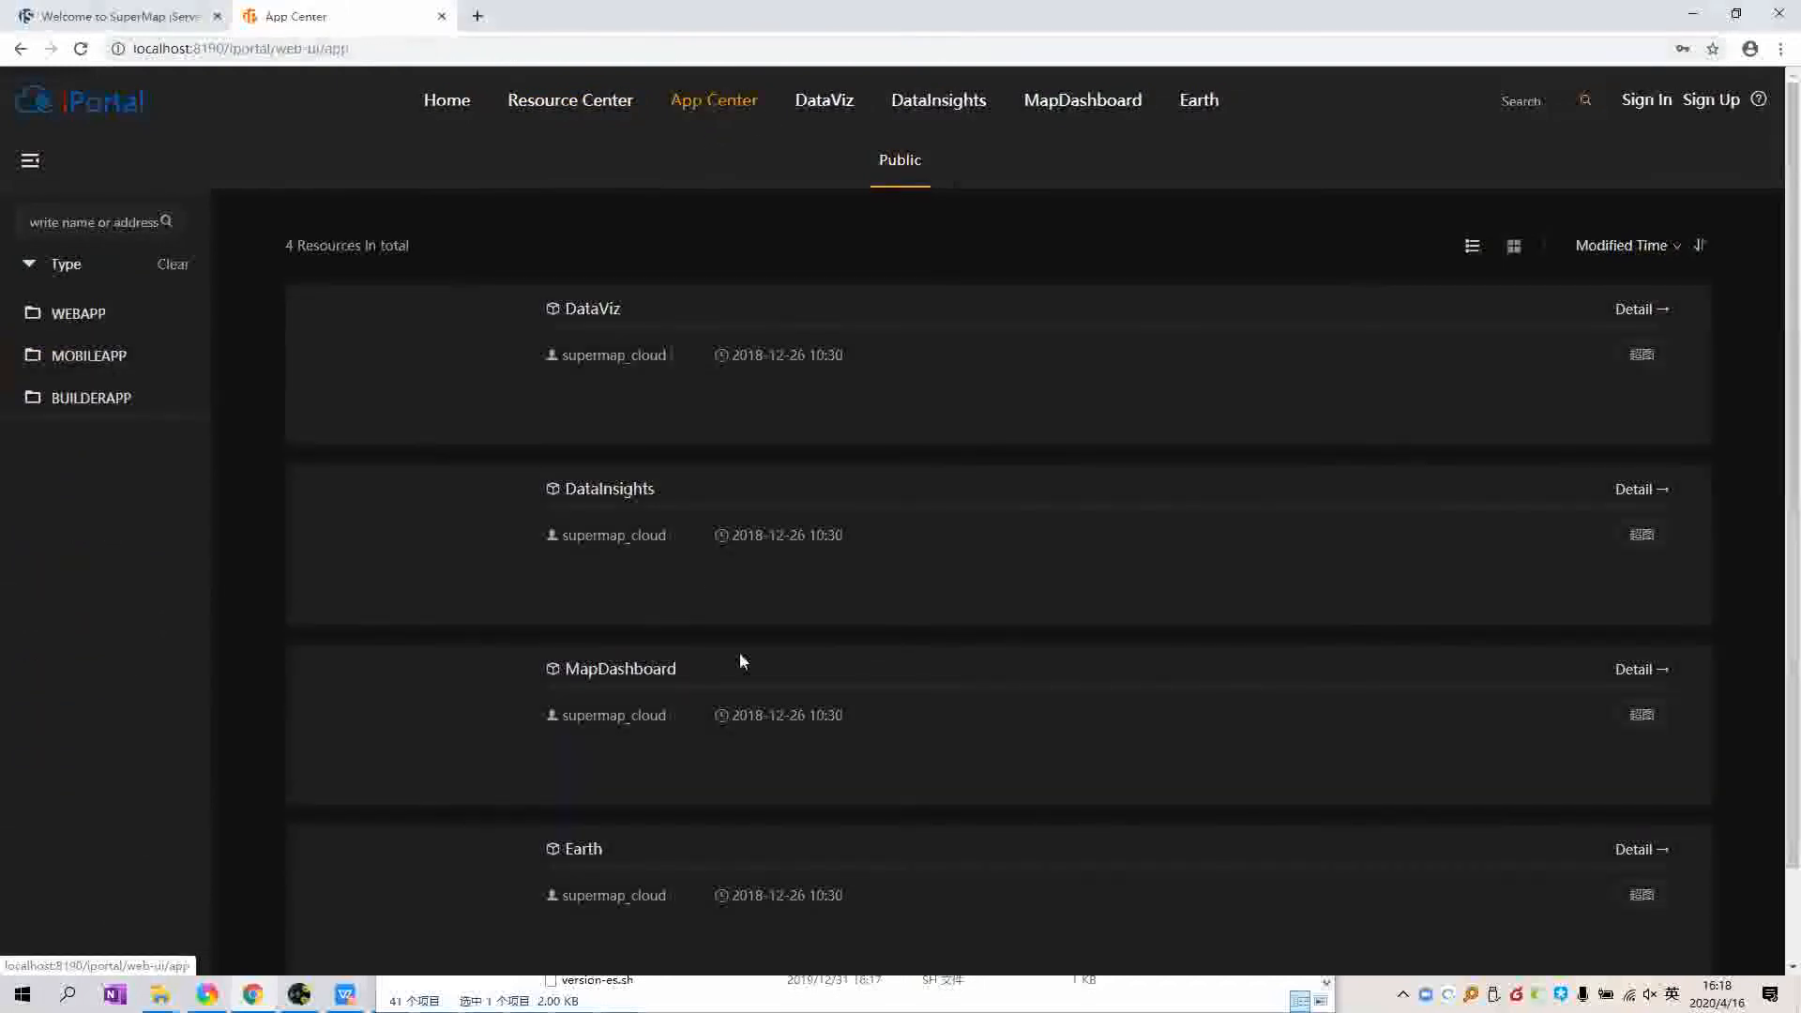
scroll(741, 660, "down", 1)
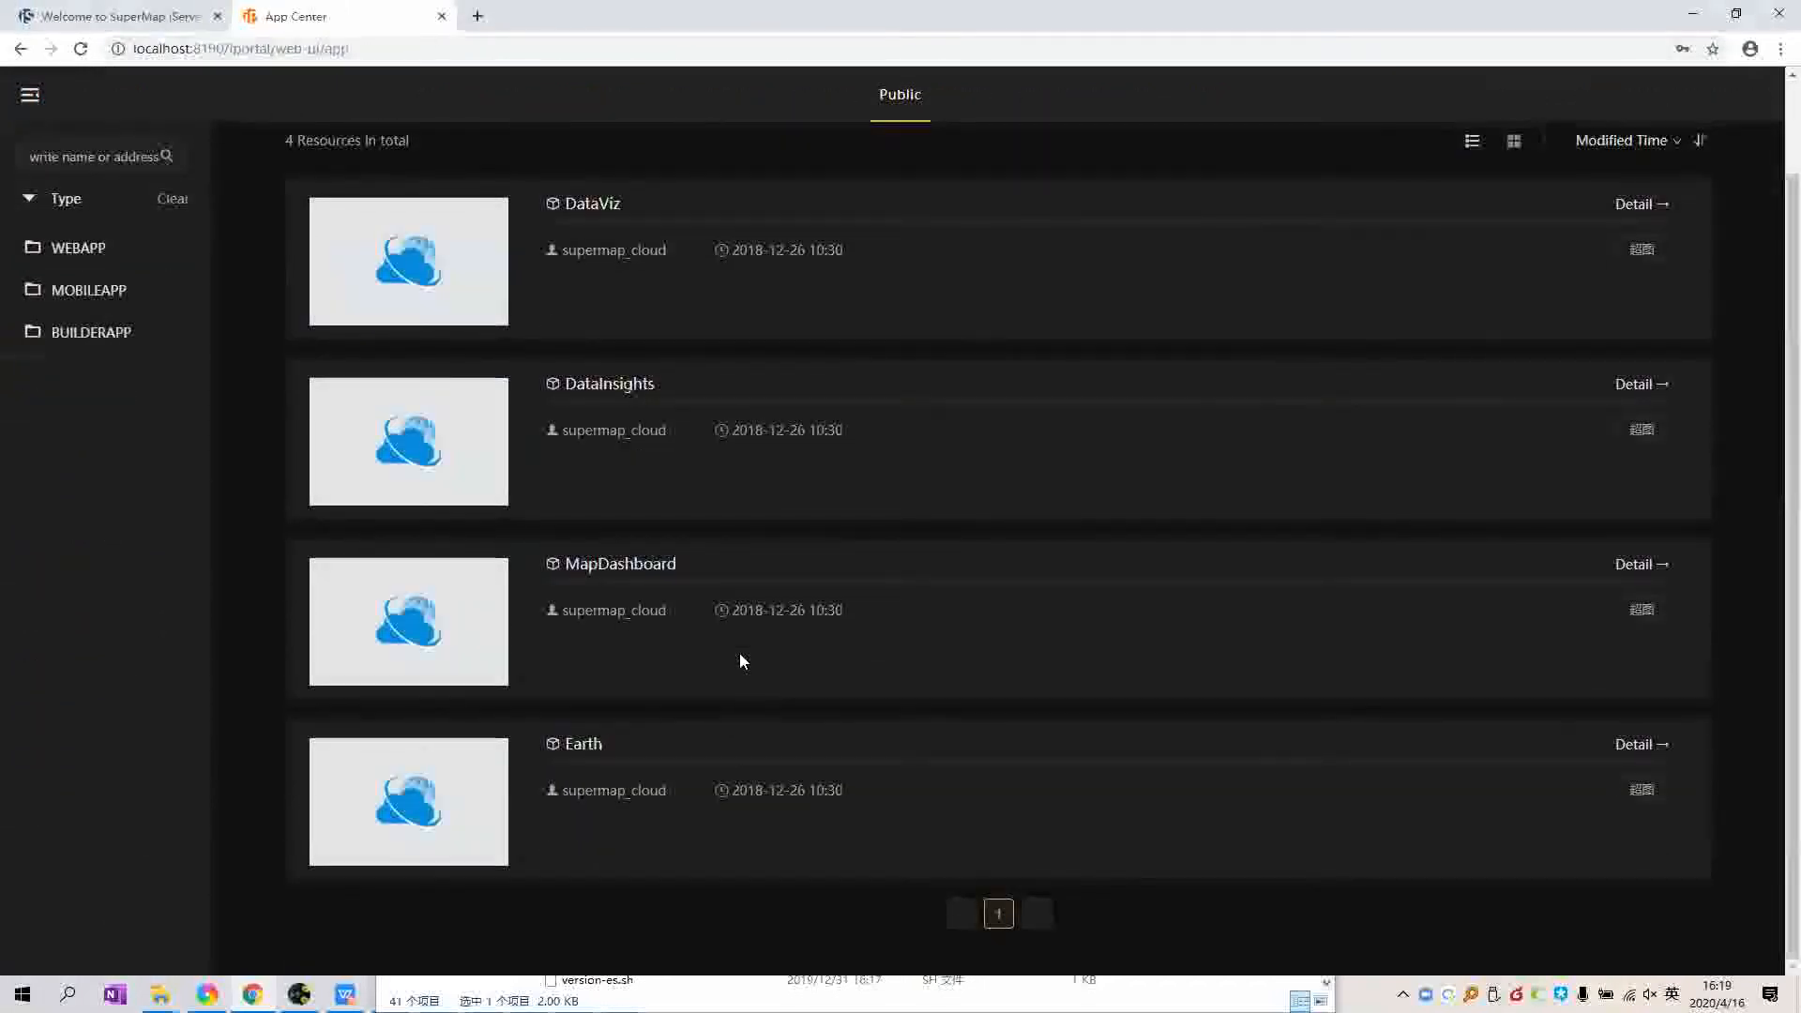
scroll(739, 661, "up", 1)
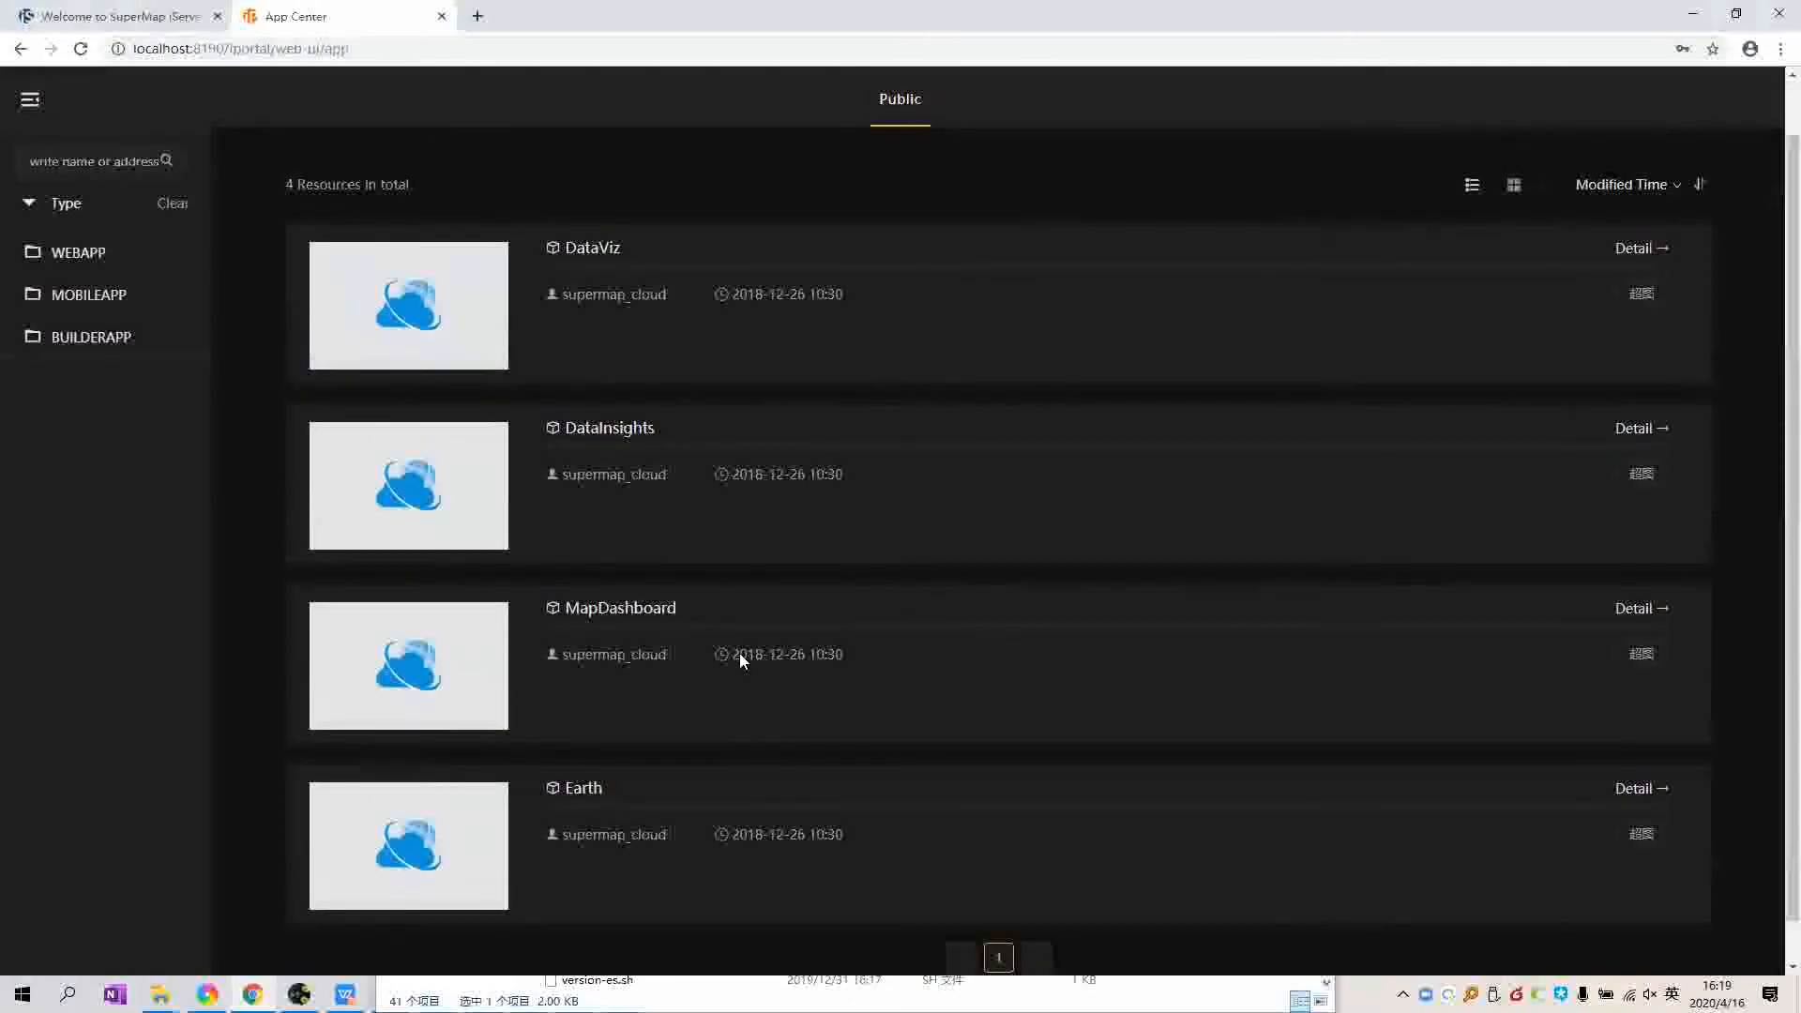
left_click(823, 97)
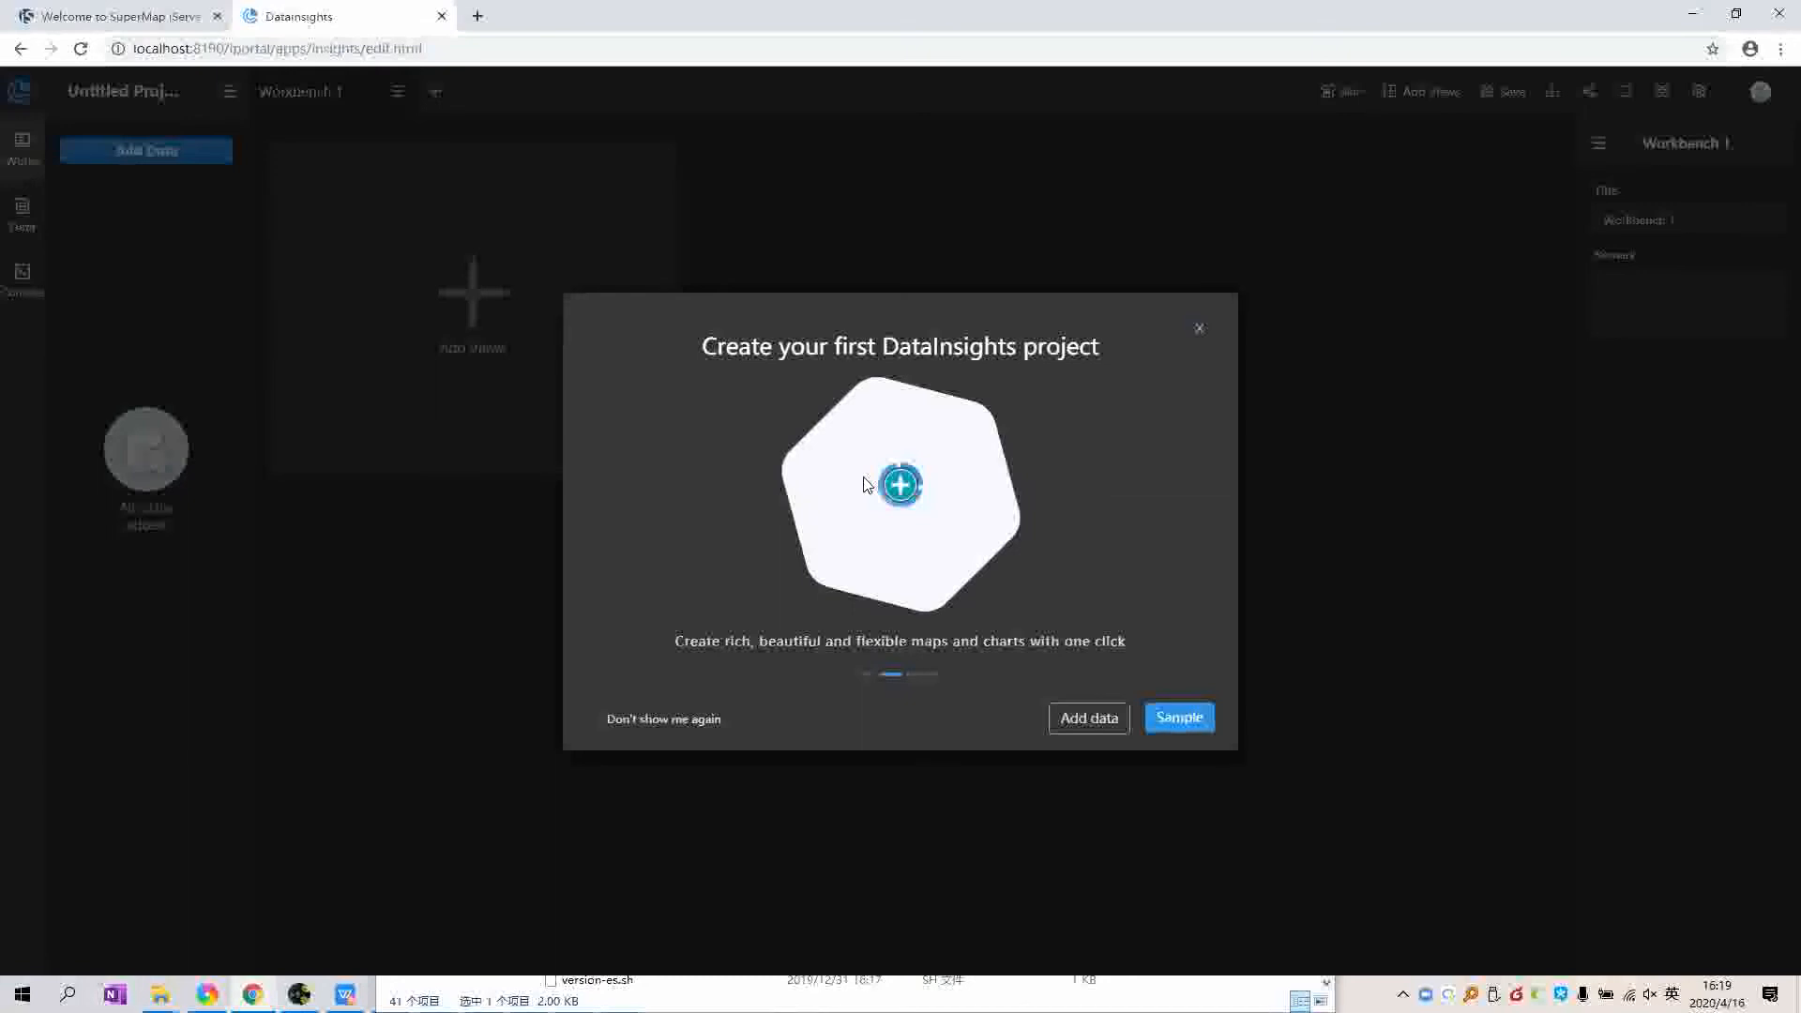
Step: Leave the DataInsights project, open MapDashboard, then back out without picking a template
key("Escape")
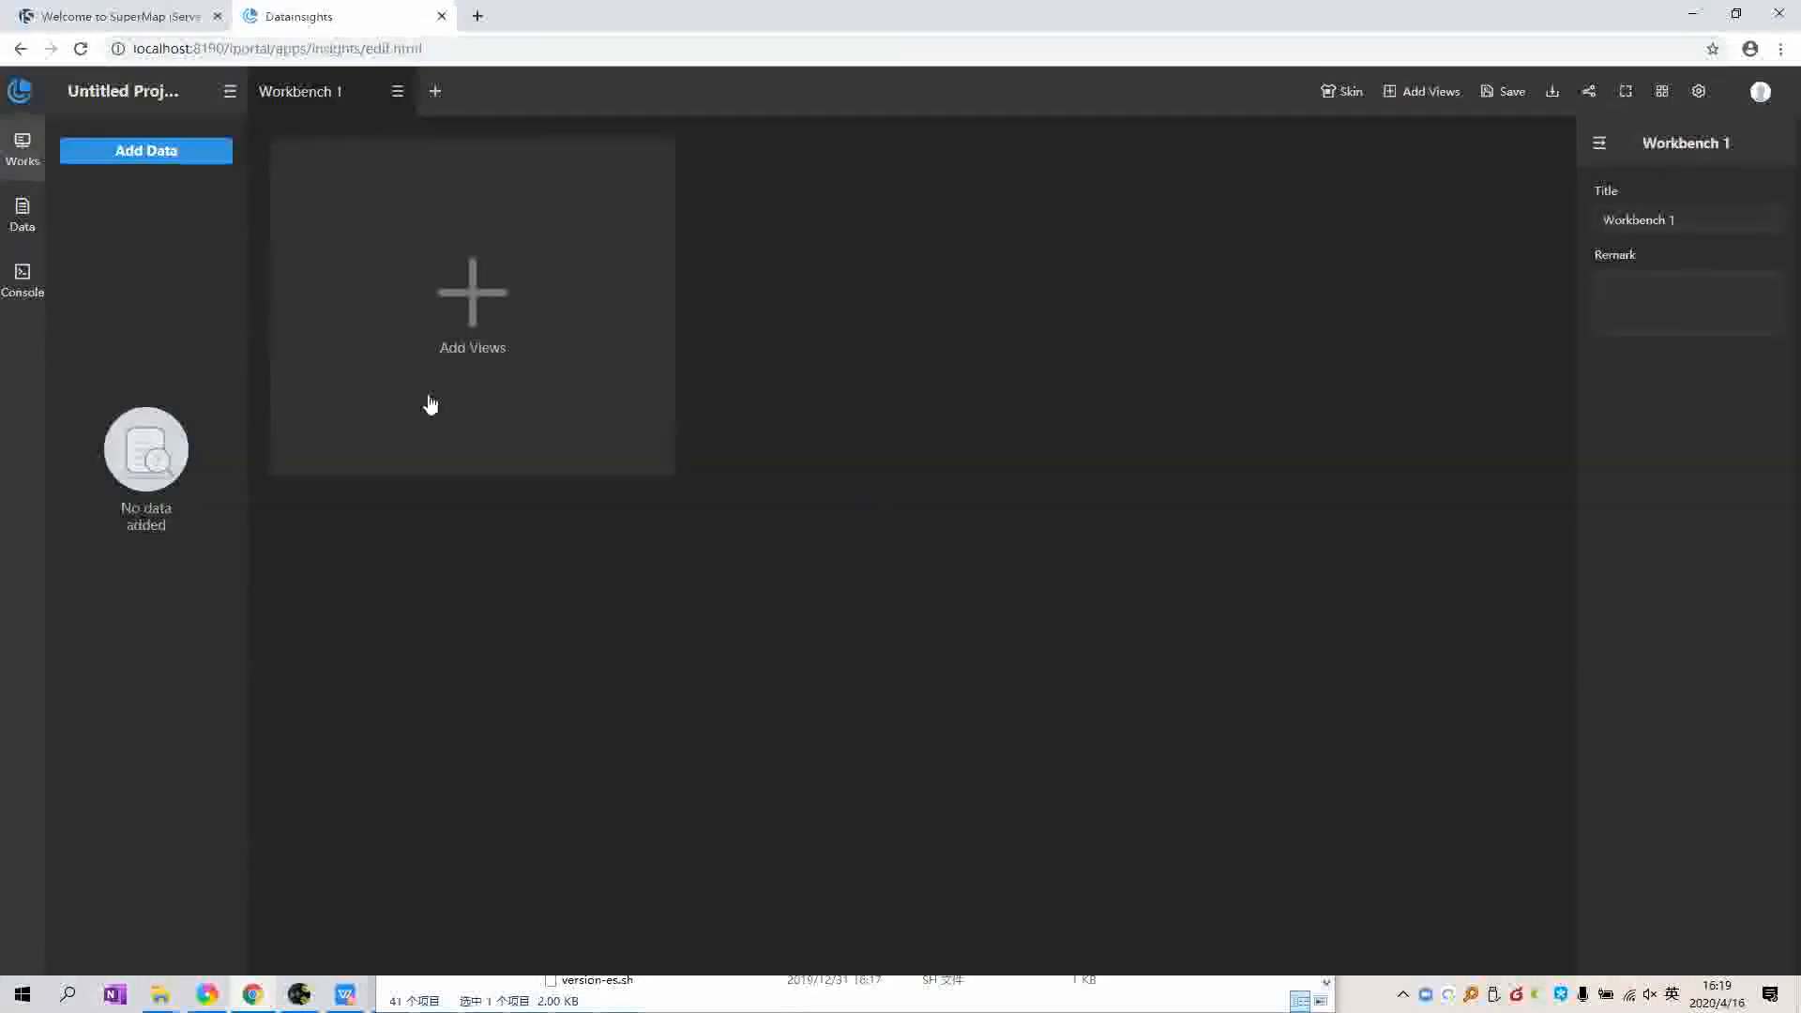
left_click(21, 48)
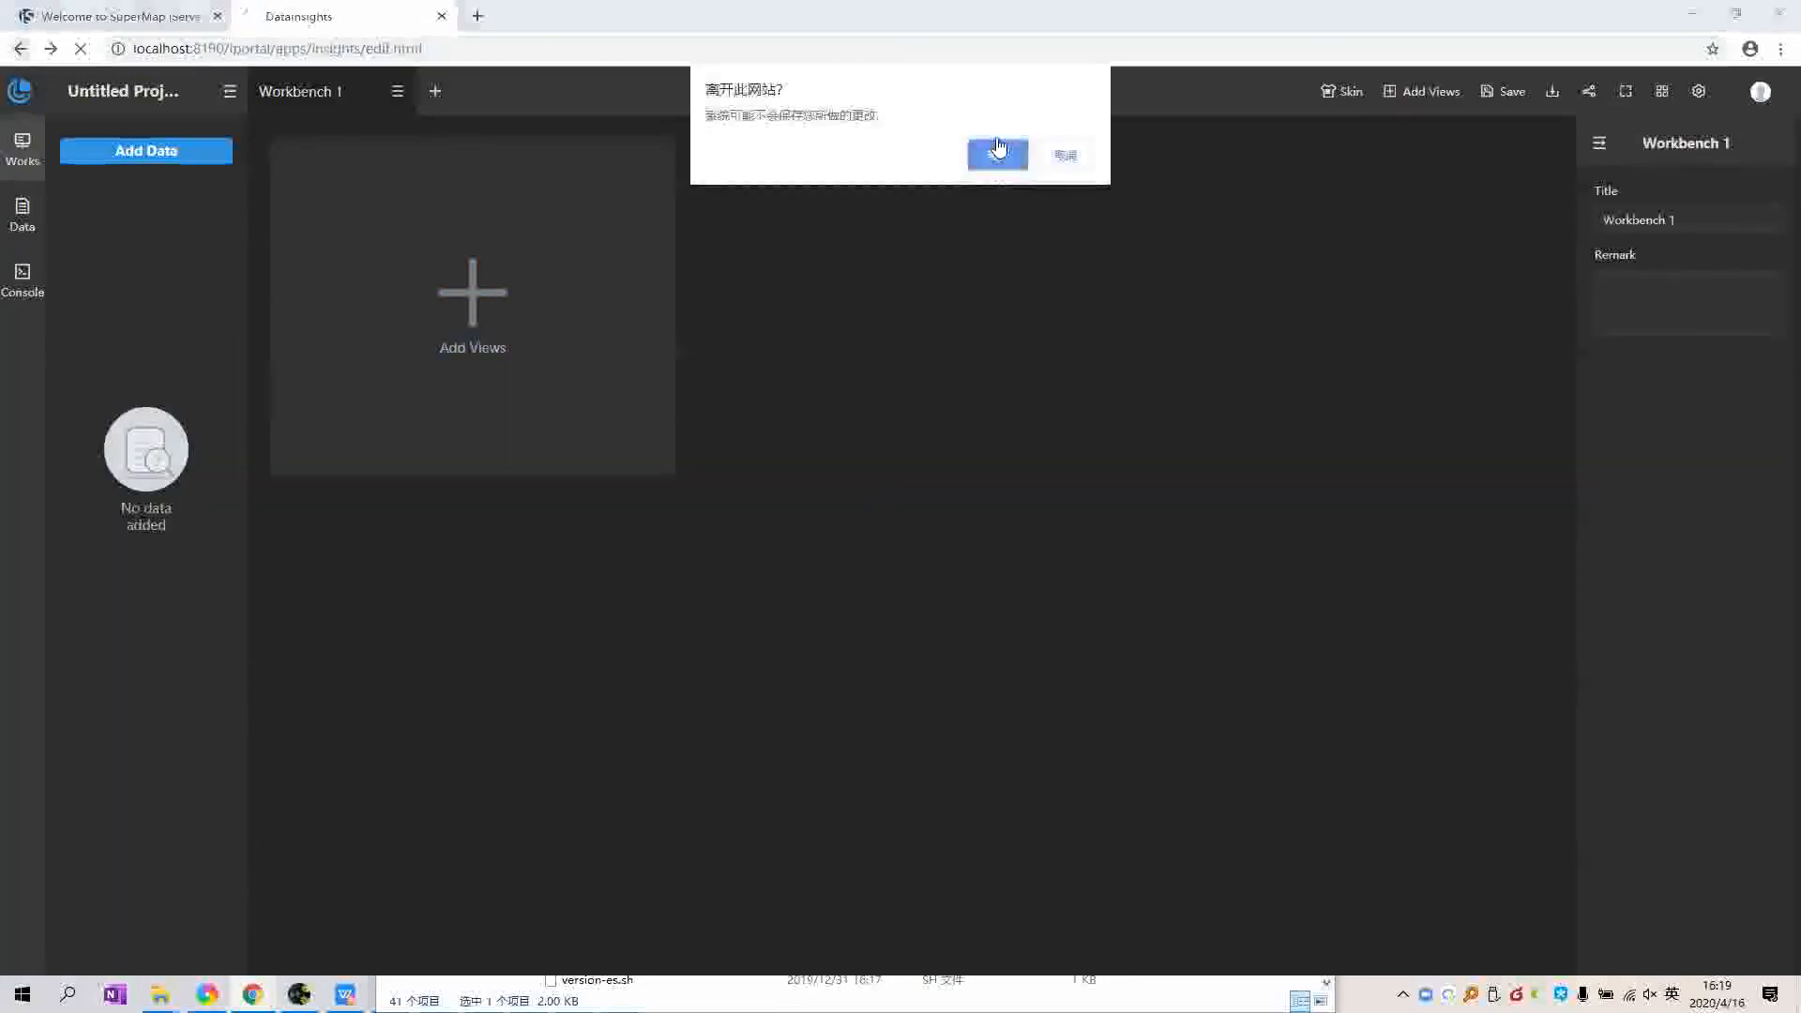
key("Return")
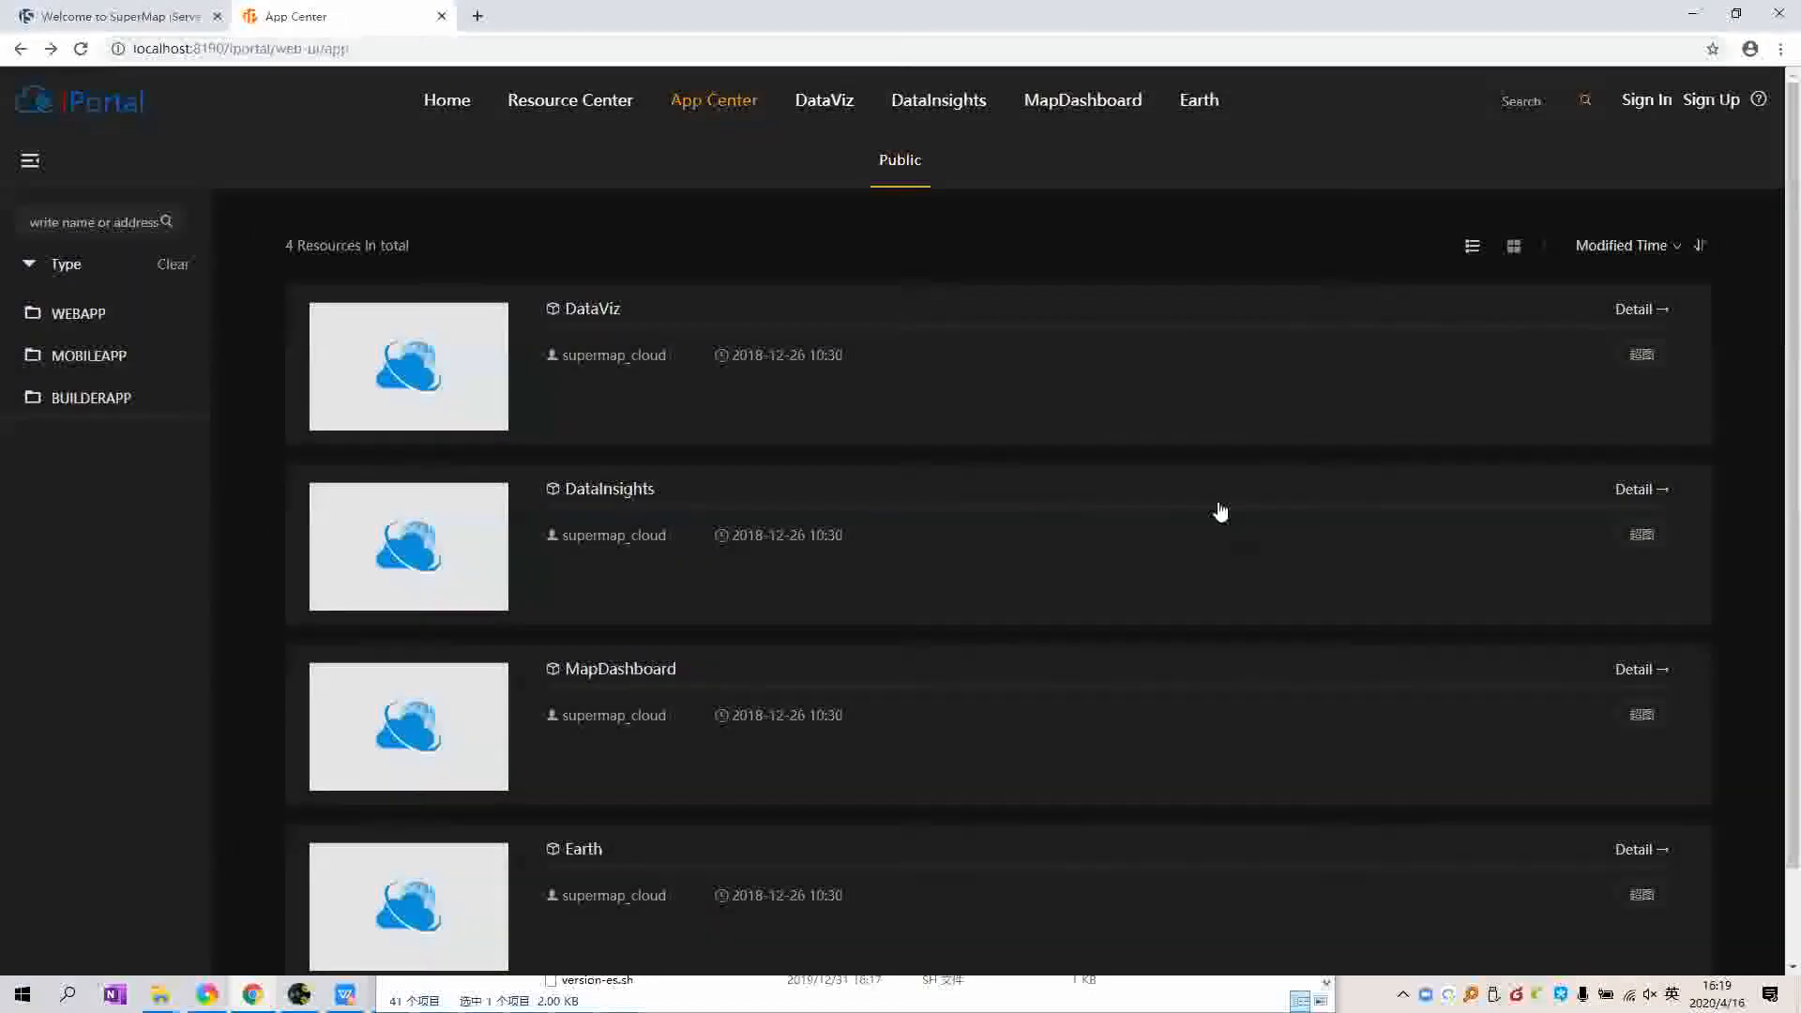
left_click(1016, 645)
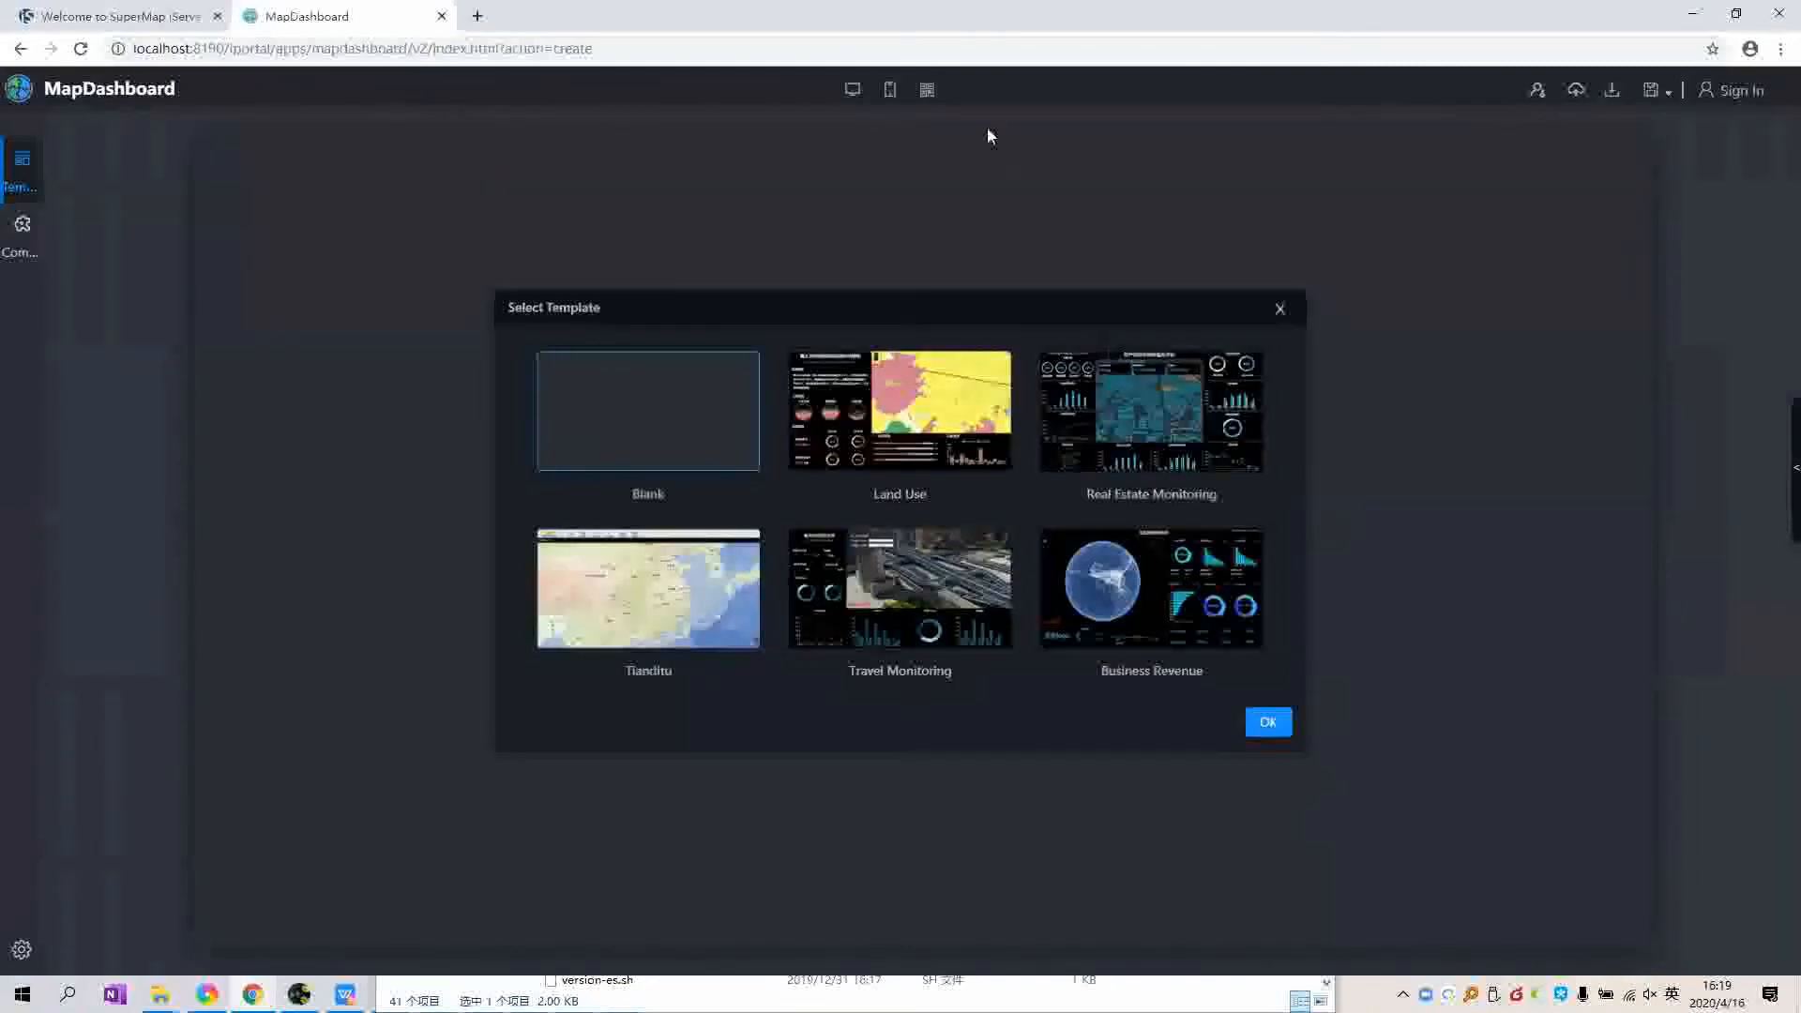
left_click(20, 49)
left_click(996, 154)
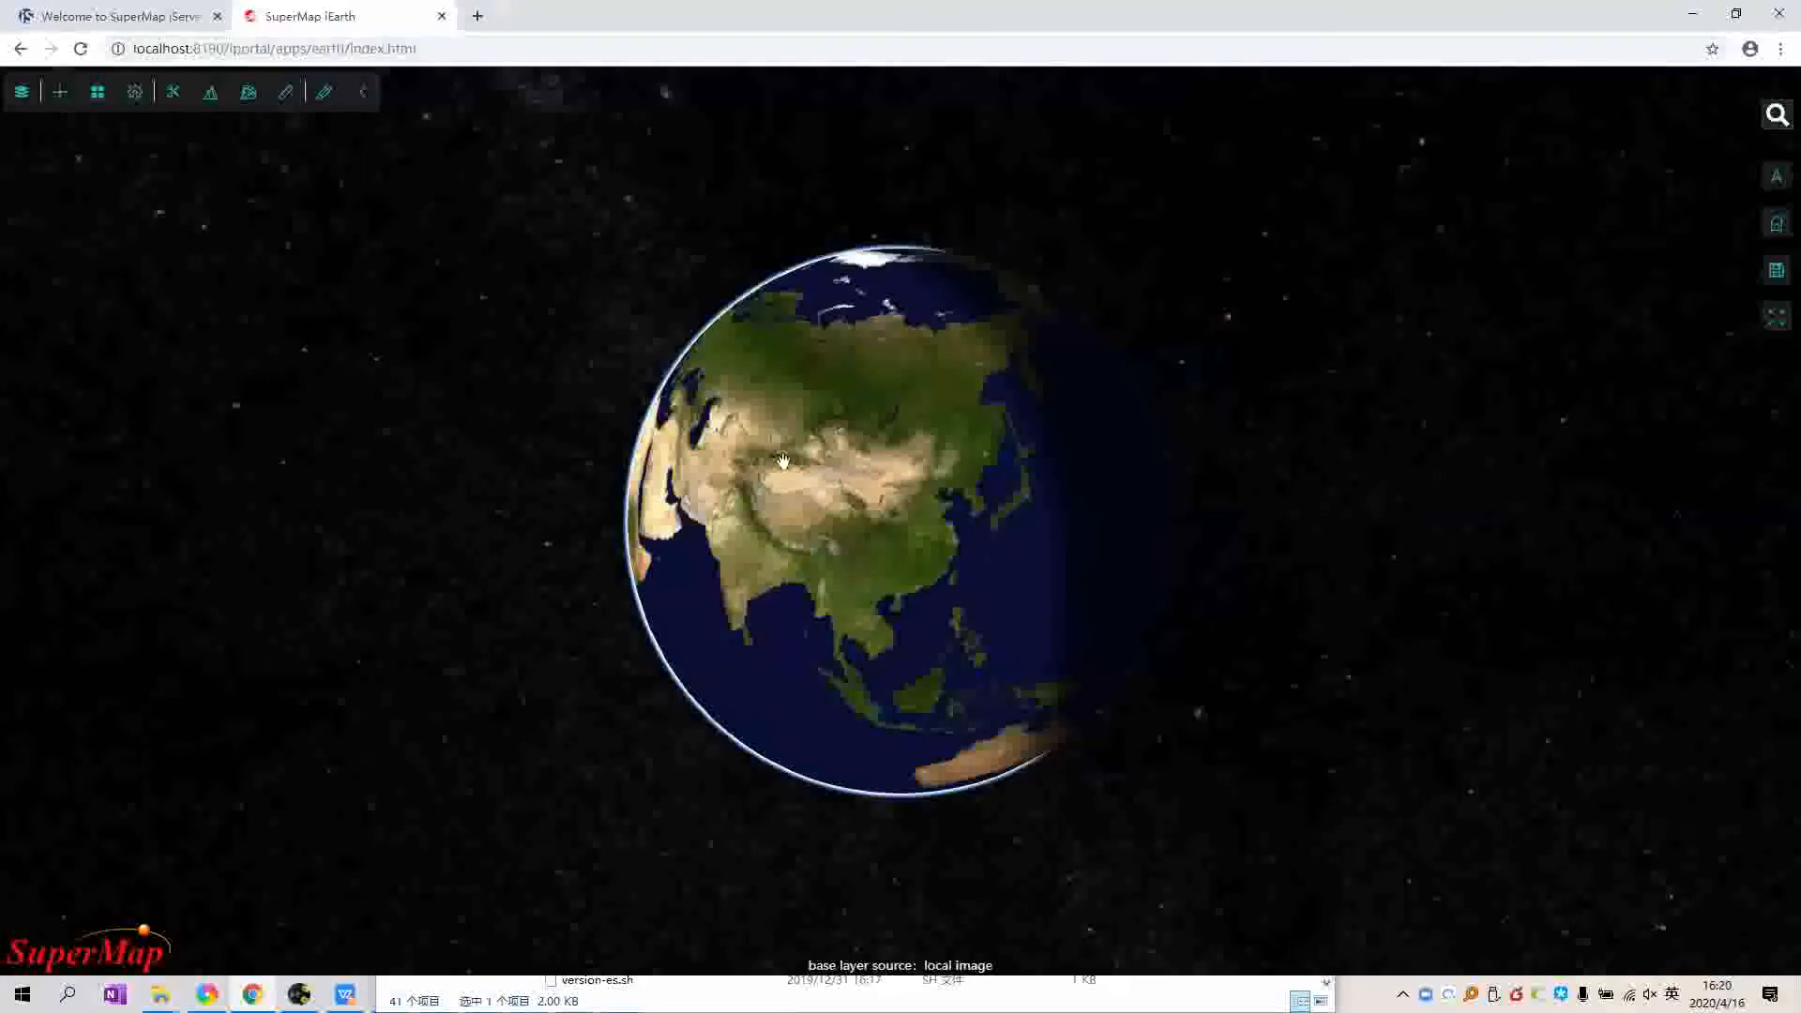
Step: Add the Sophia cathedral dataset in iEarth, pan to its buildings, then return to the App Center
left_click(59, 91)
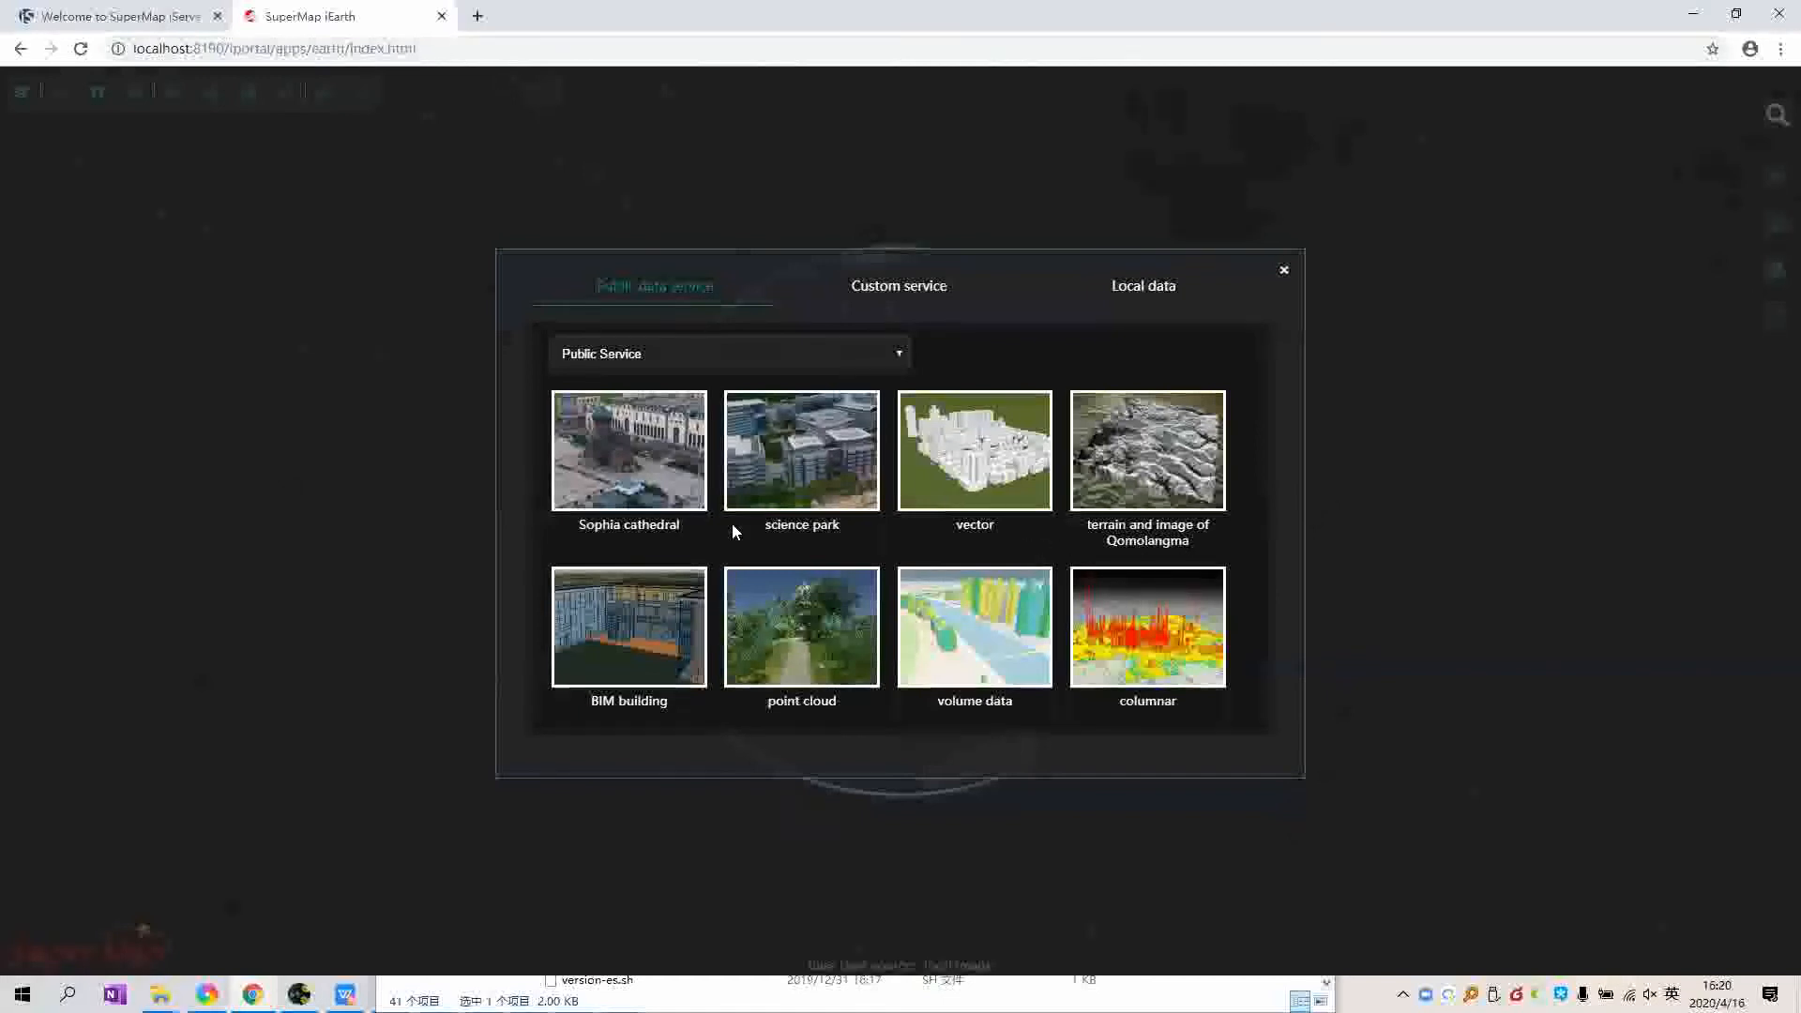
scroll(642, 461, "down", 2)
scroll(641, 459, "up", 2)
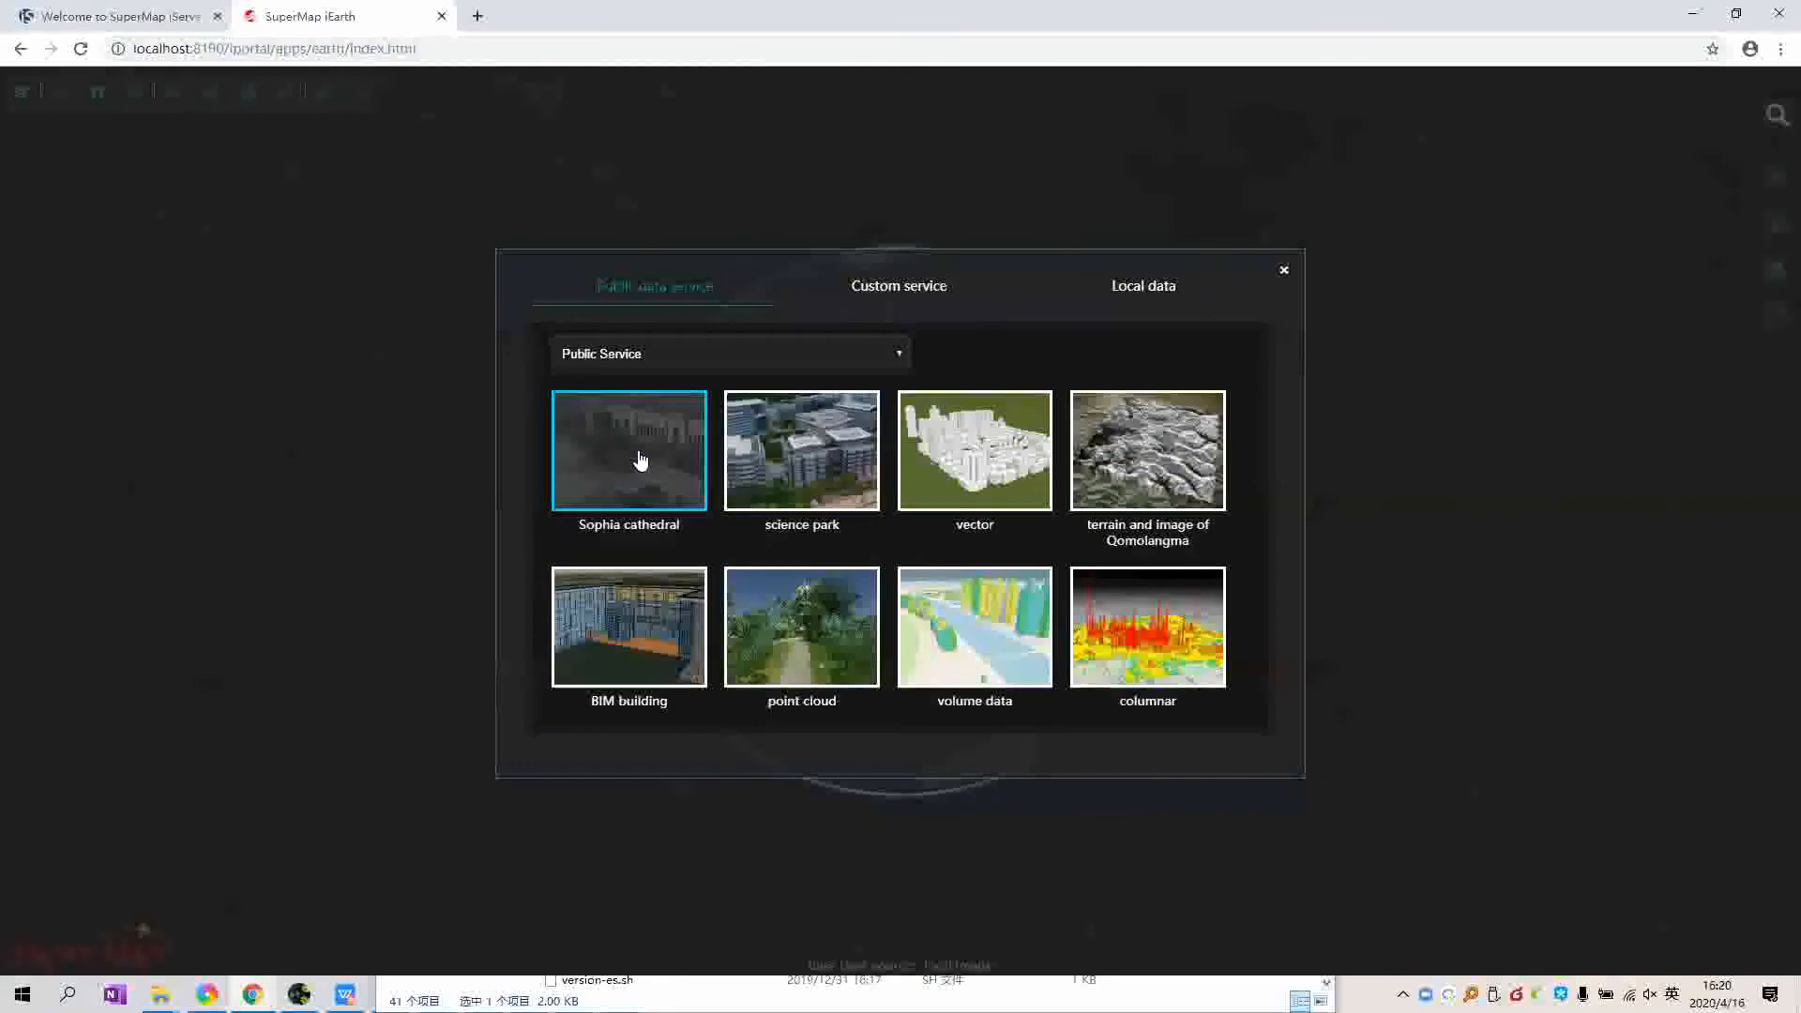
left_click(622, 485)
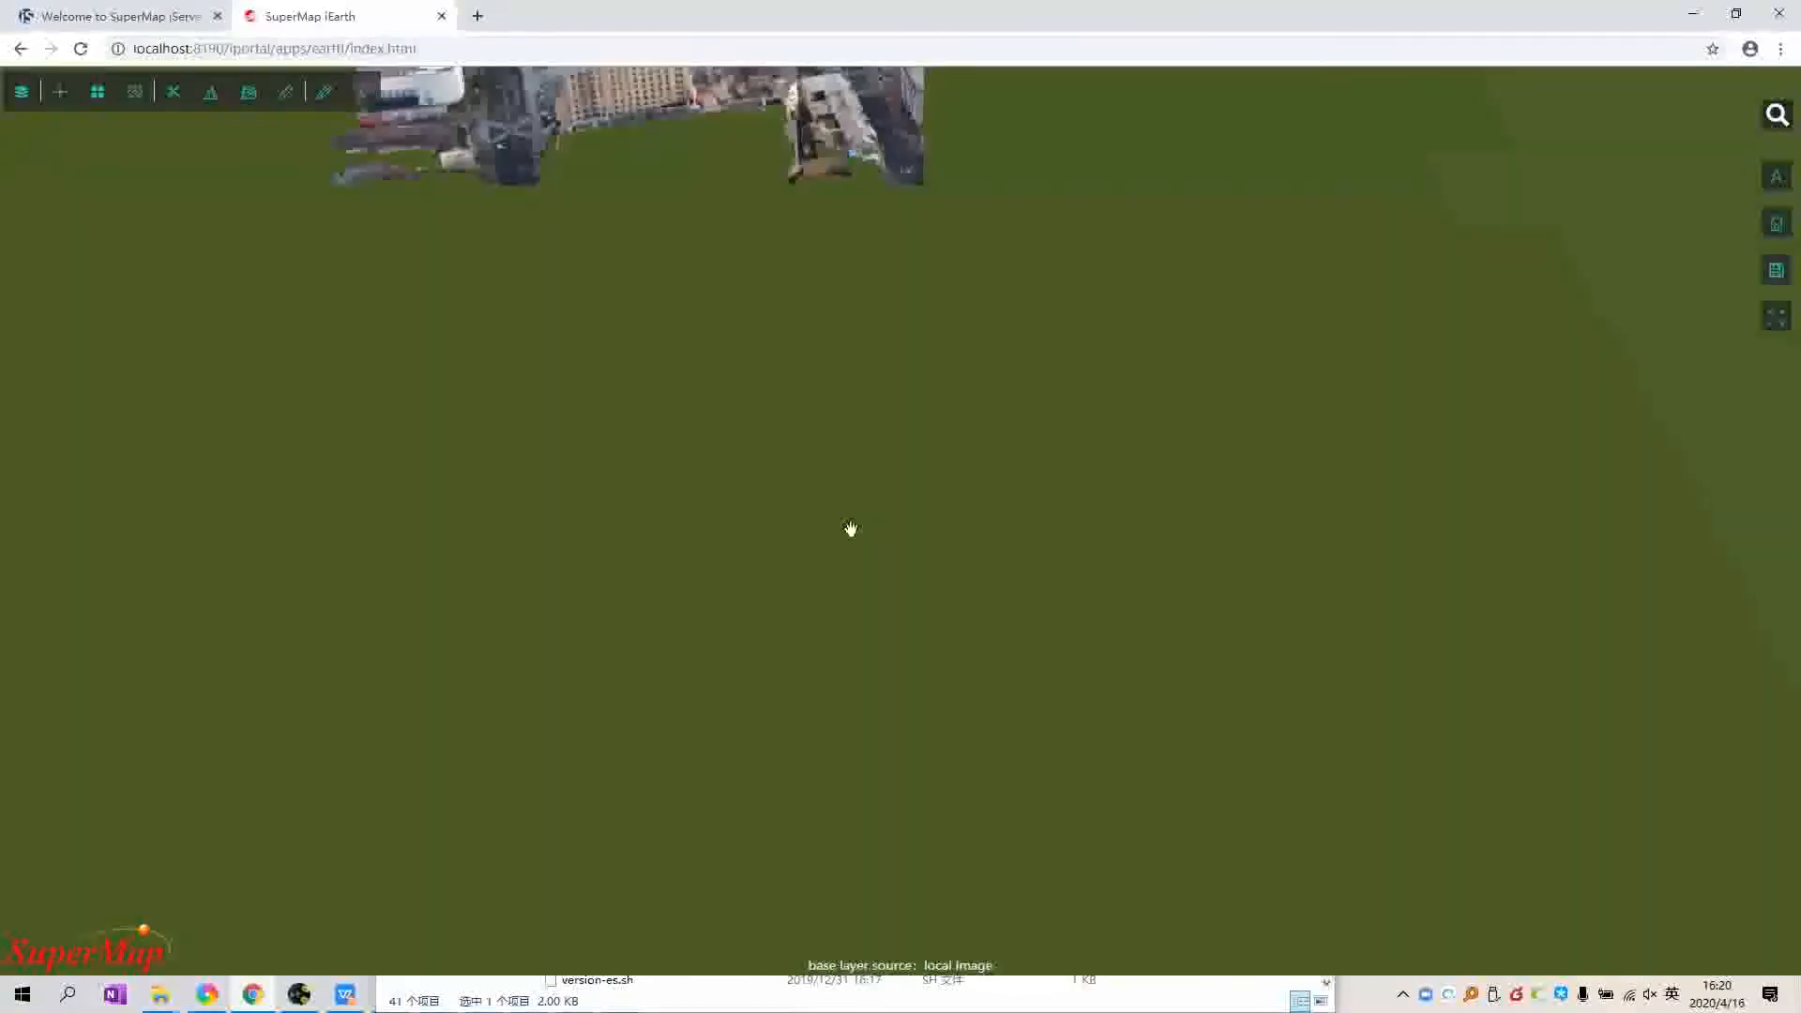
left_click_drag(843, 375, 930, 620)
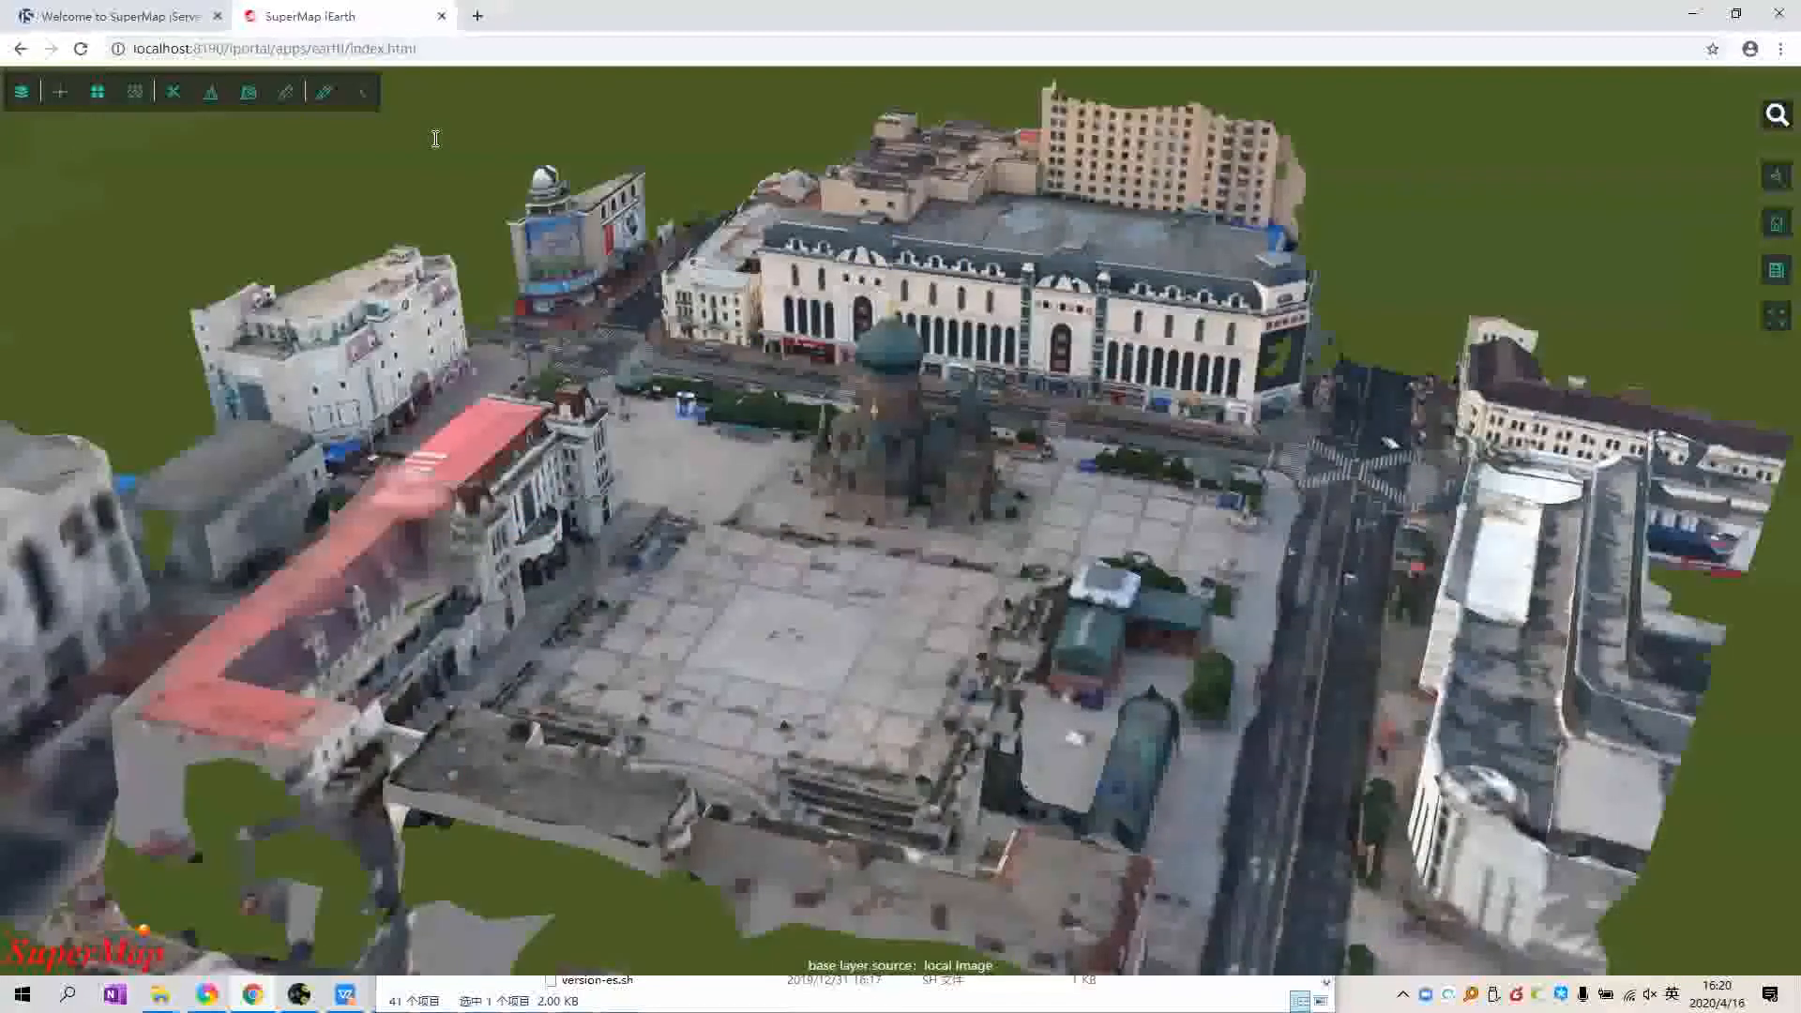
key("alt+Left")
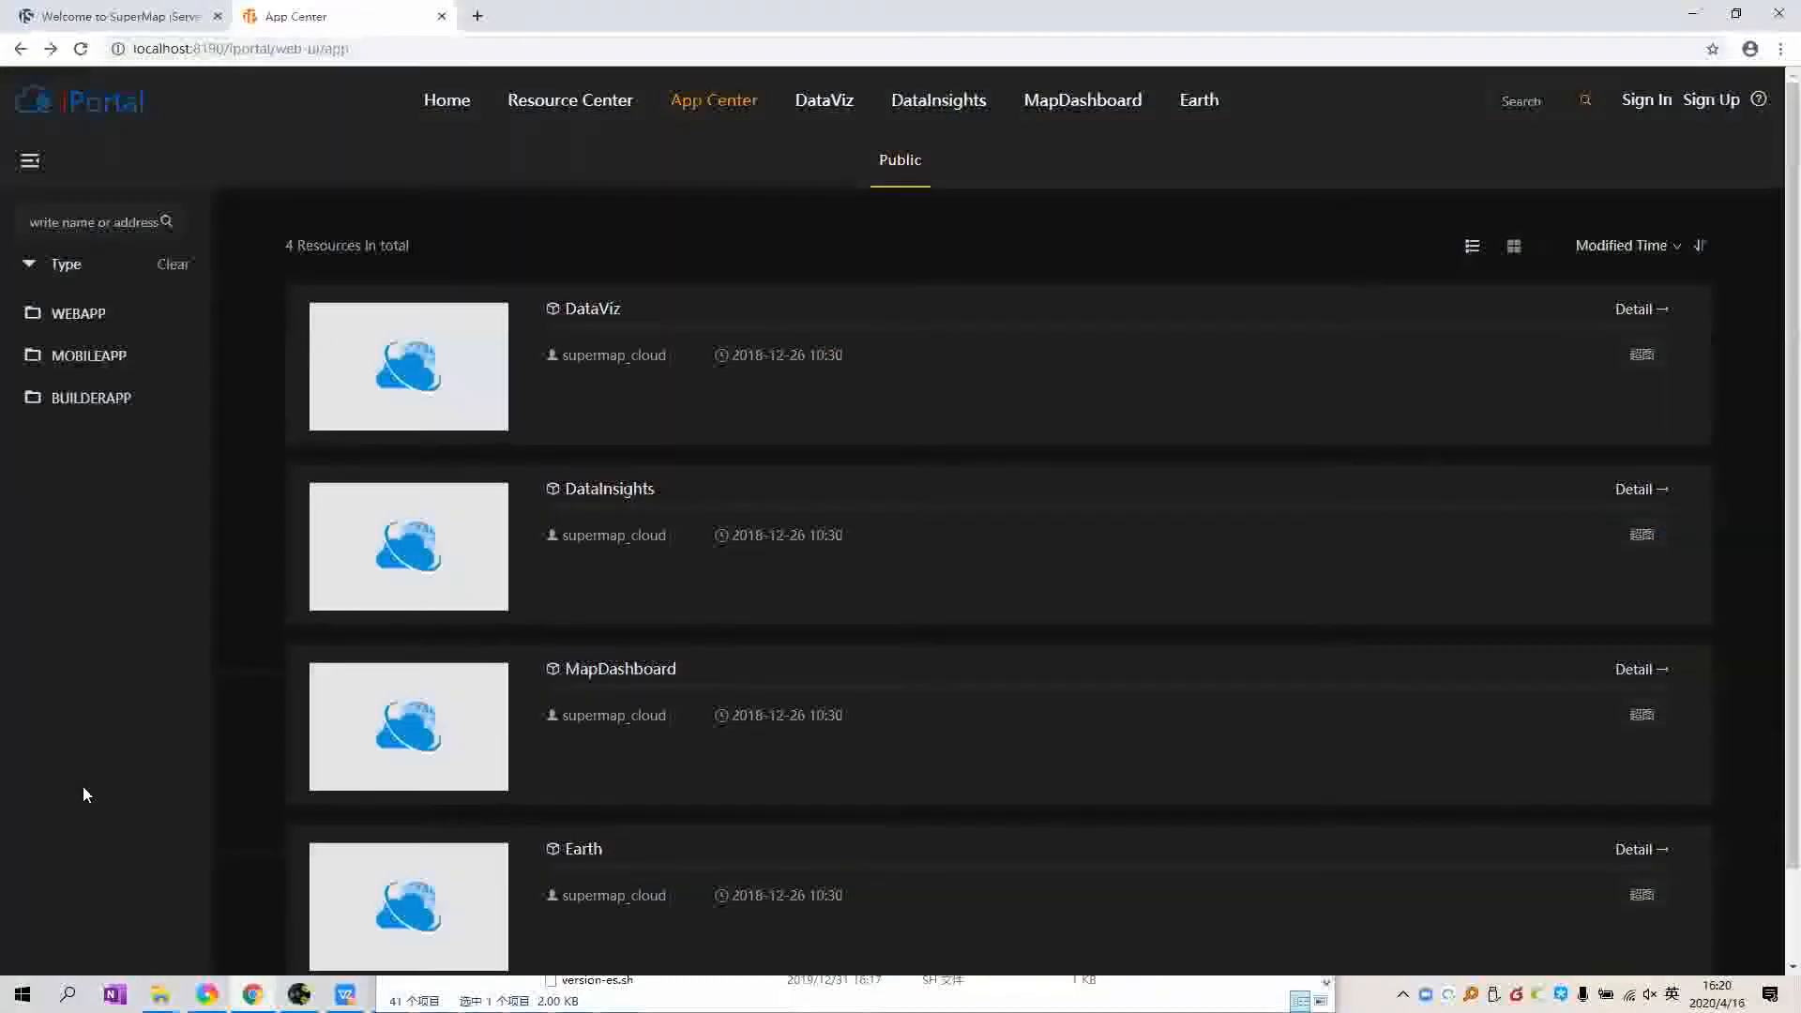
Step: Return to the iPortal home page, then switch to the GIS dashboard document in WPS
key("alt+Left")
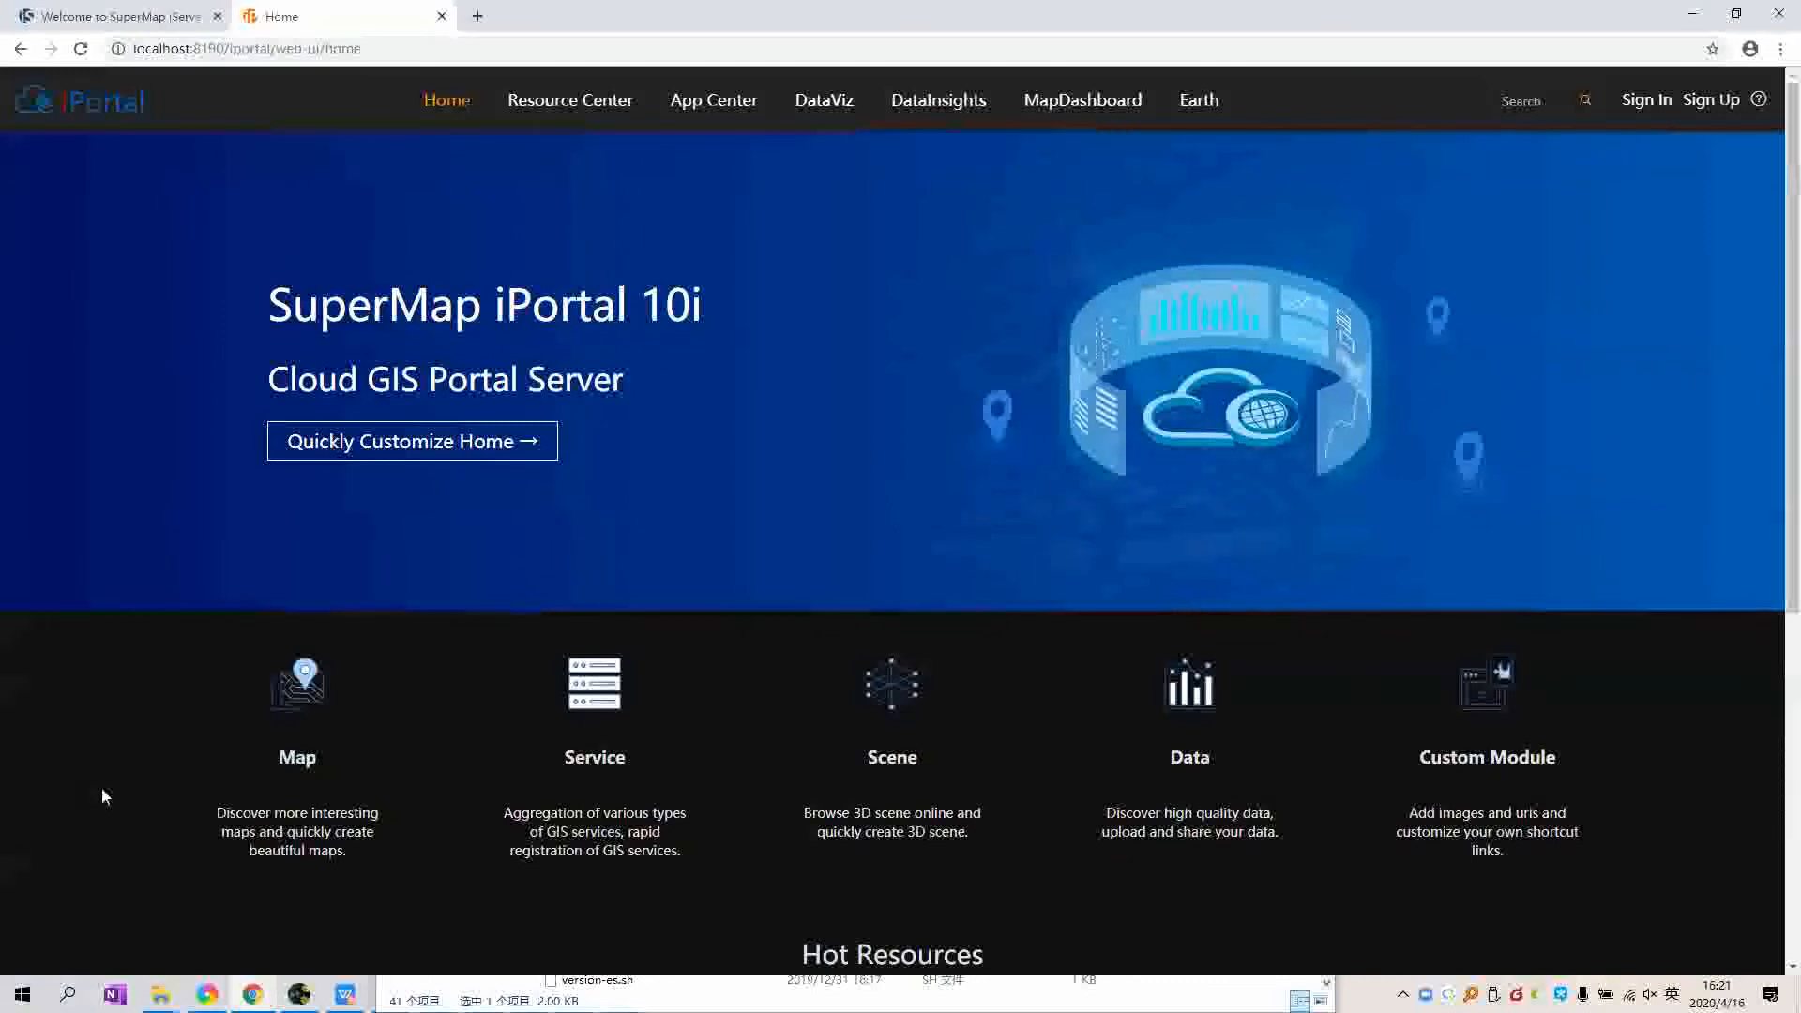
left_click(345, 994)
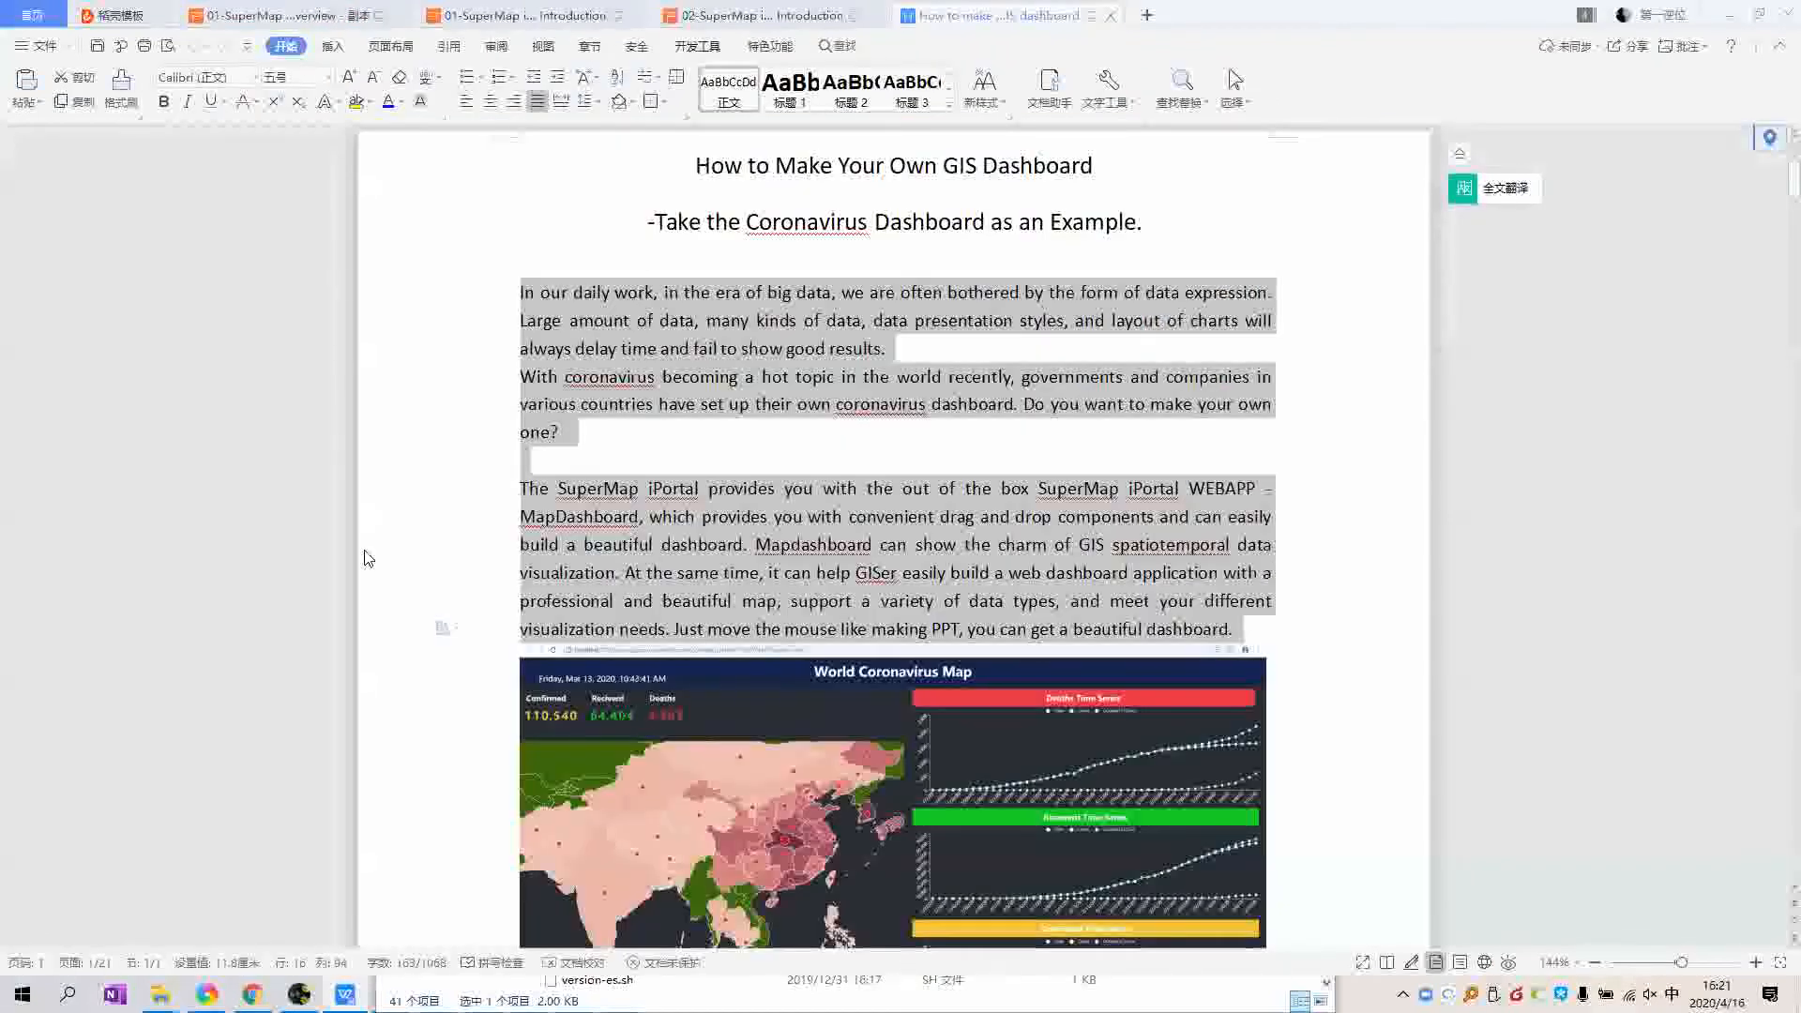
Step: Read through the LinkedIn 'How to make your own GIS Dashboard' article, then switch to the GitHub tab
key("alt+Tab")
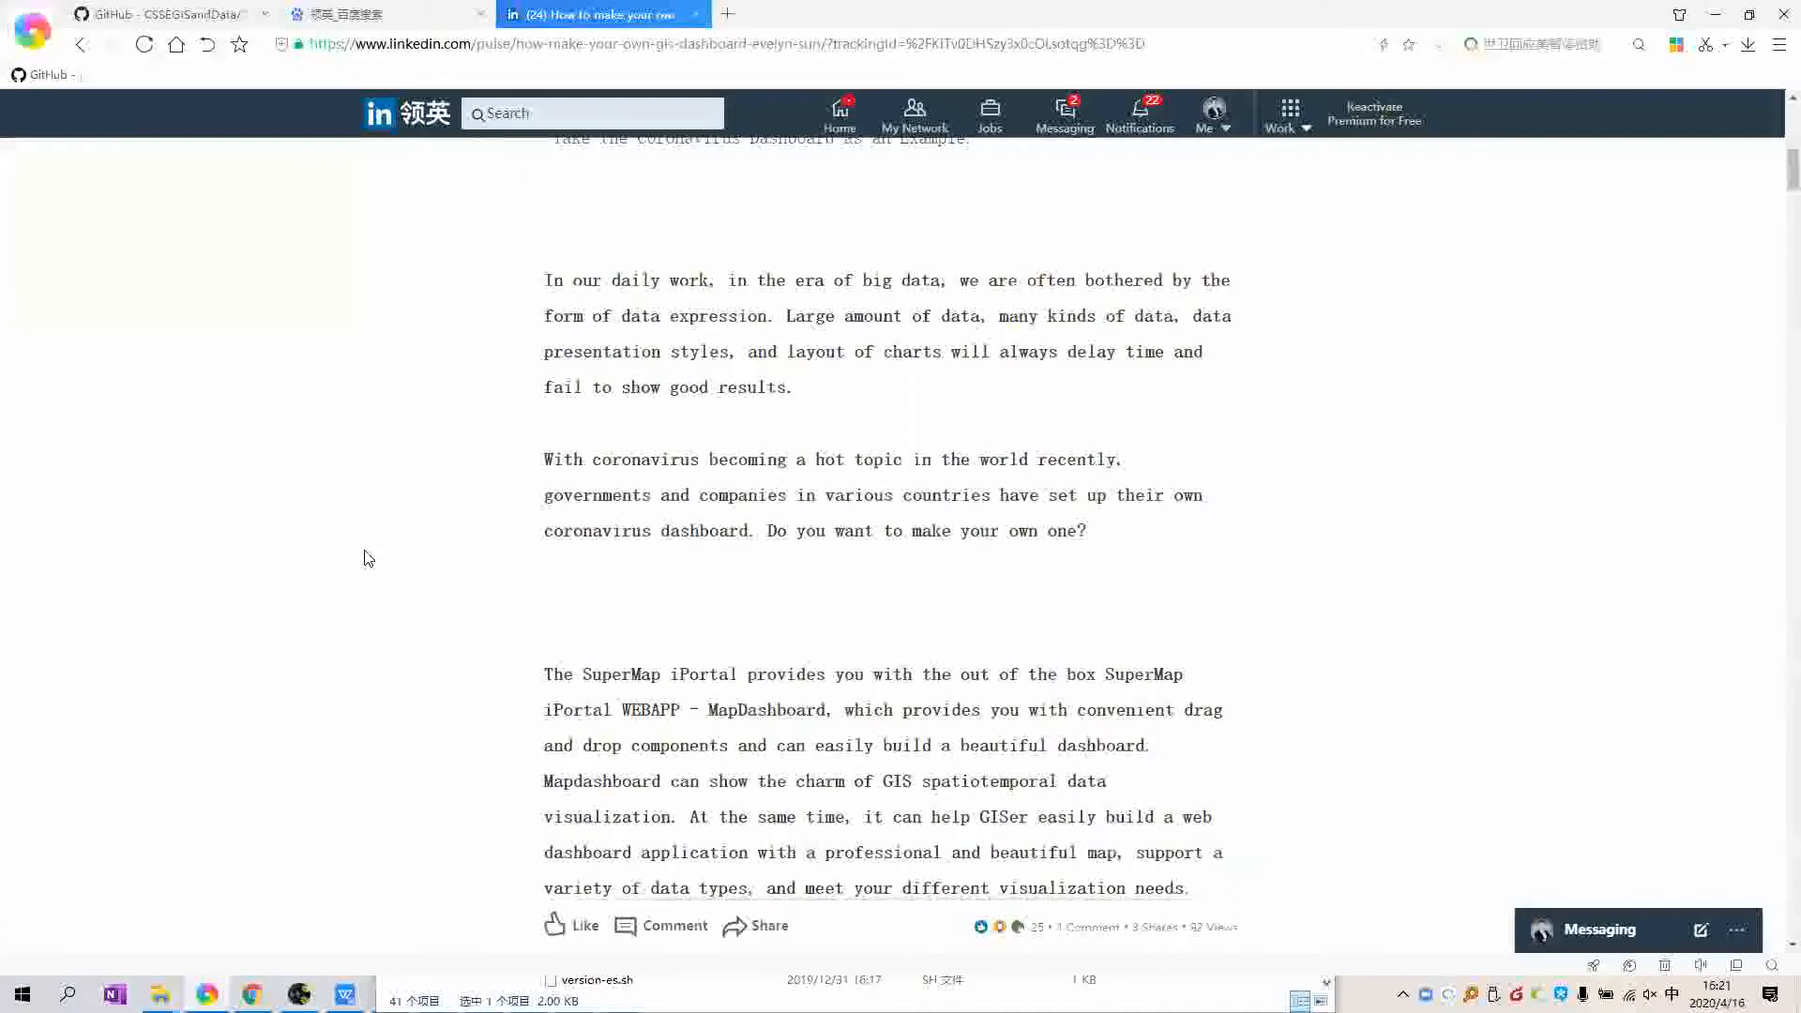
scroll(368, 558, "down", 1)
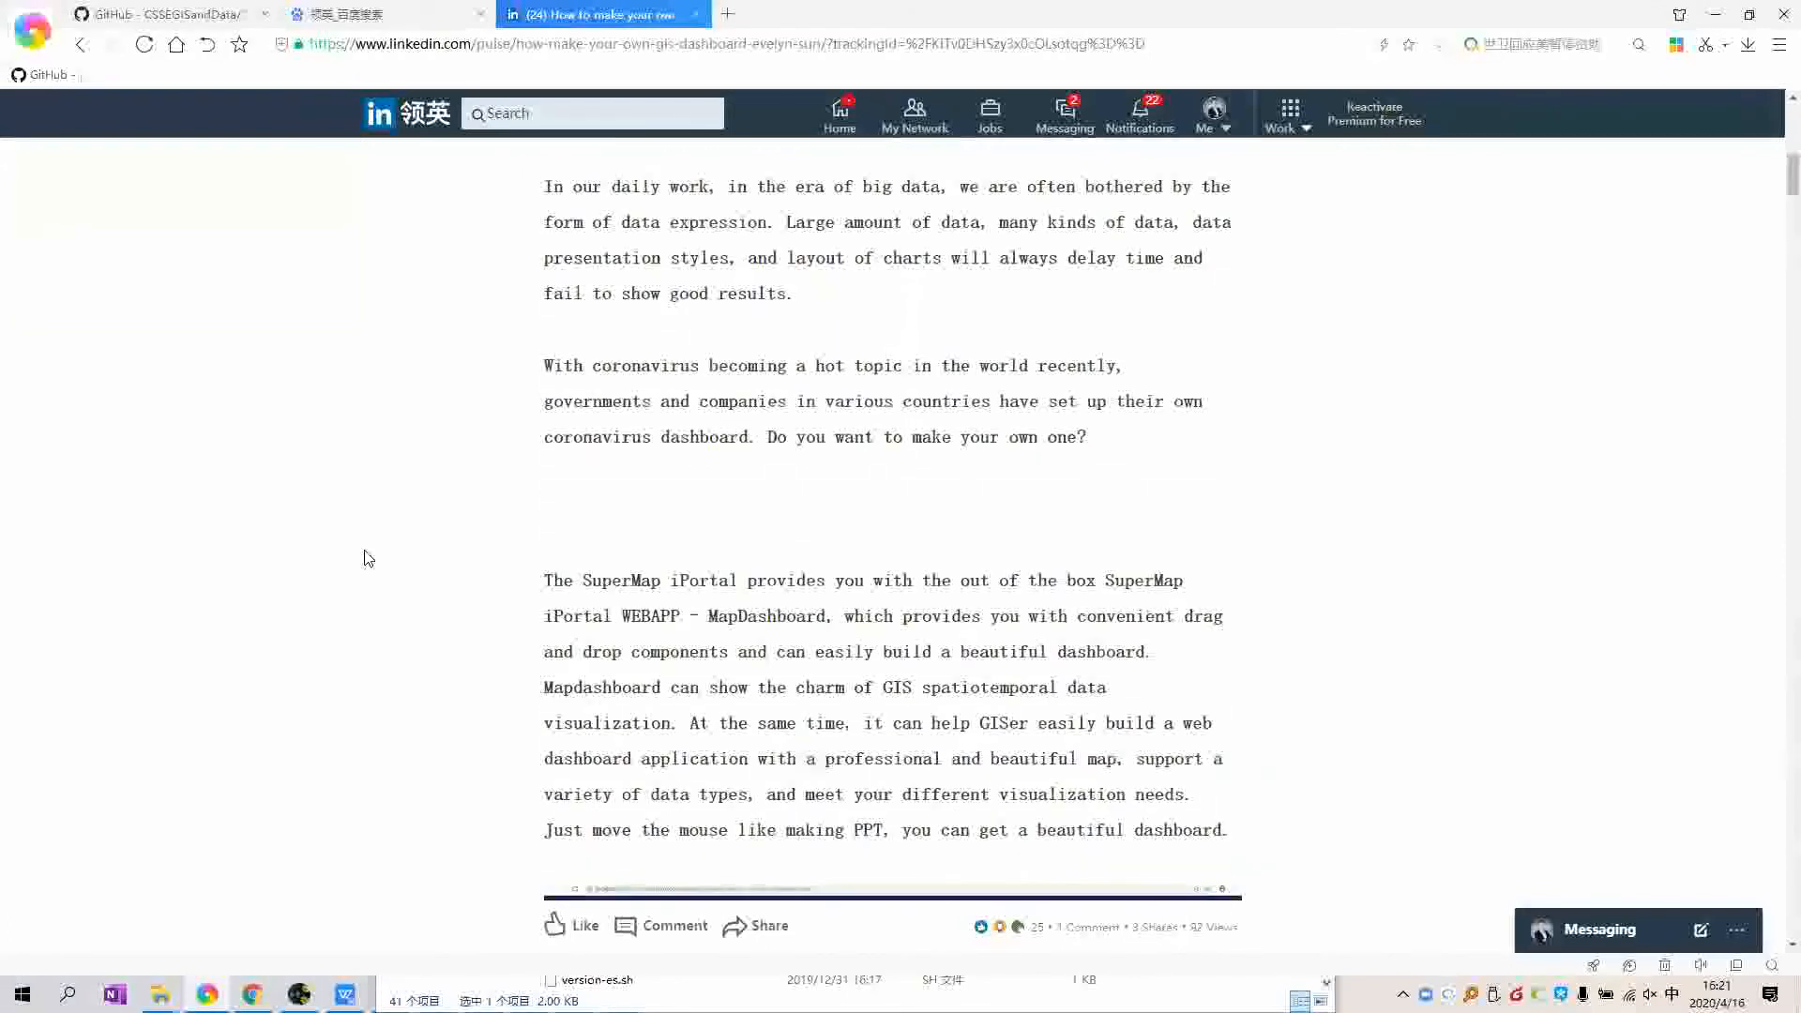
scroll(367, 558, "up", 2)
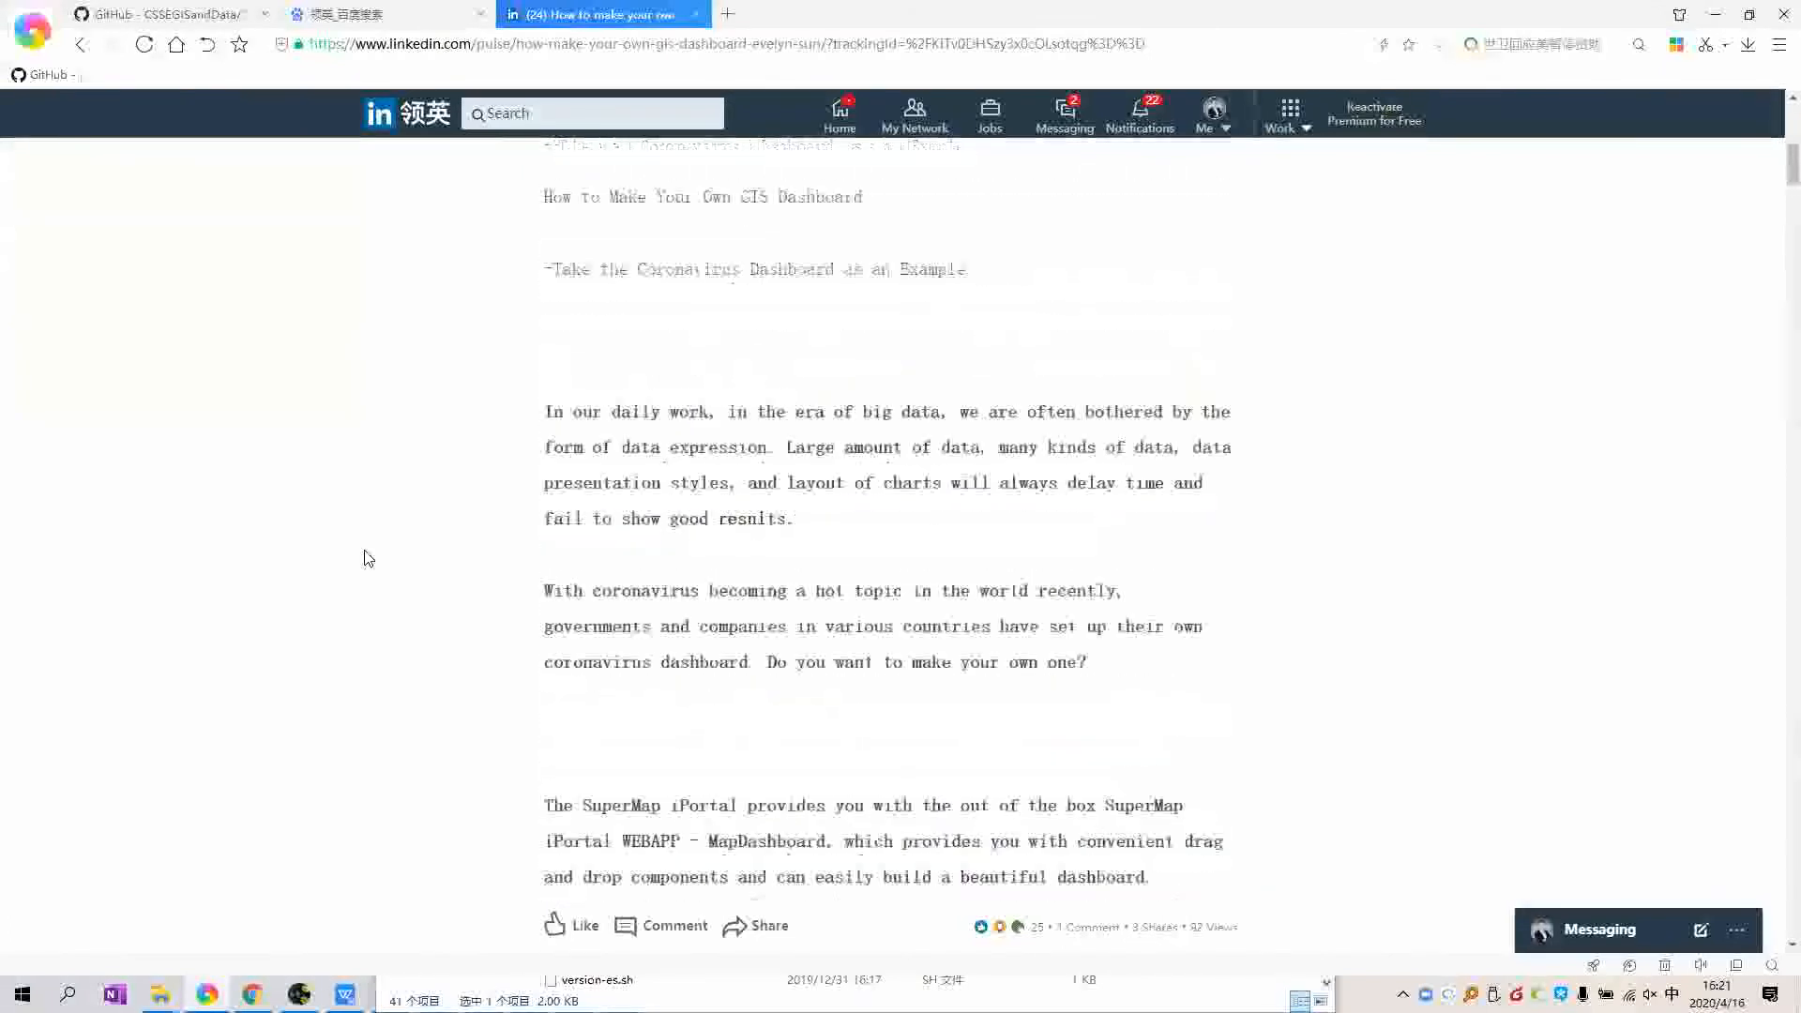
scroll(368, 558, "up", 3)
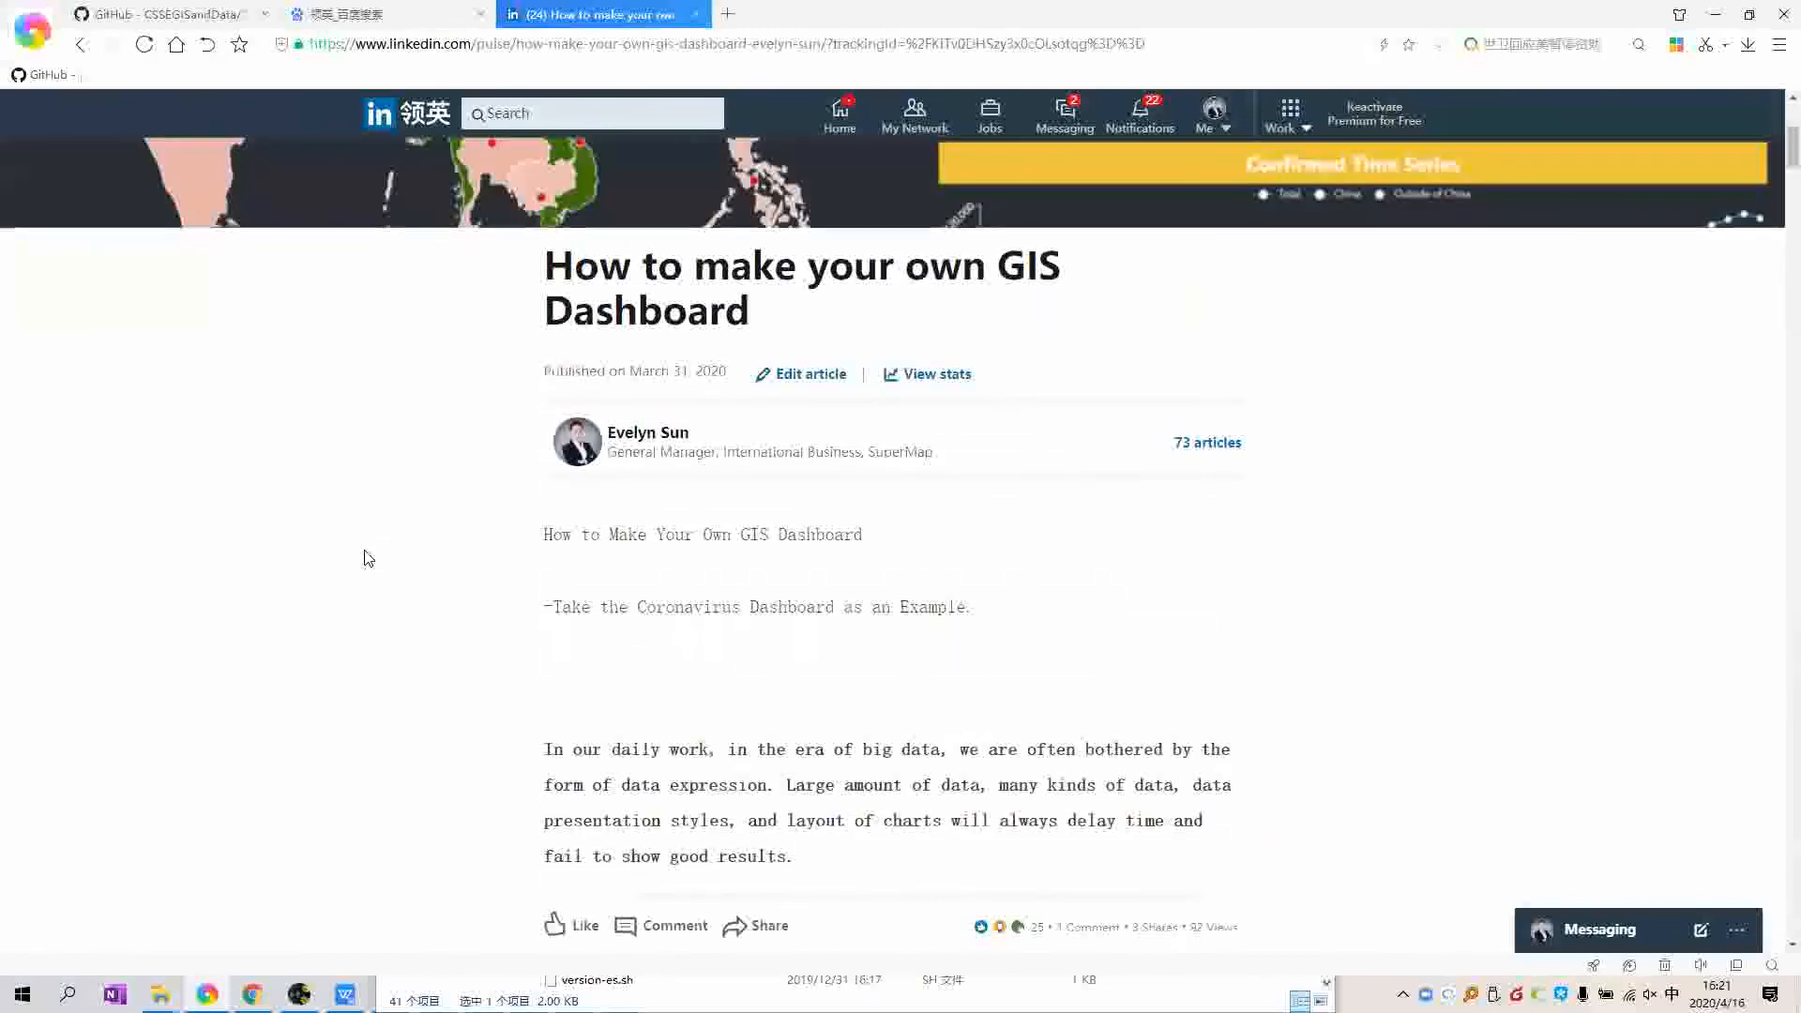
scroll(368, 558, "down", 3)
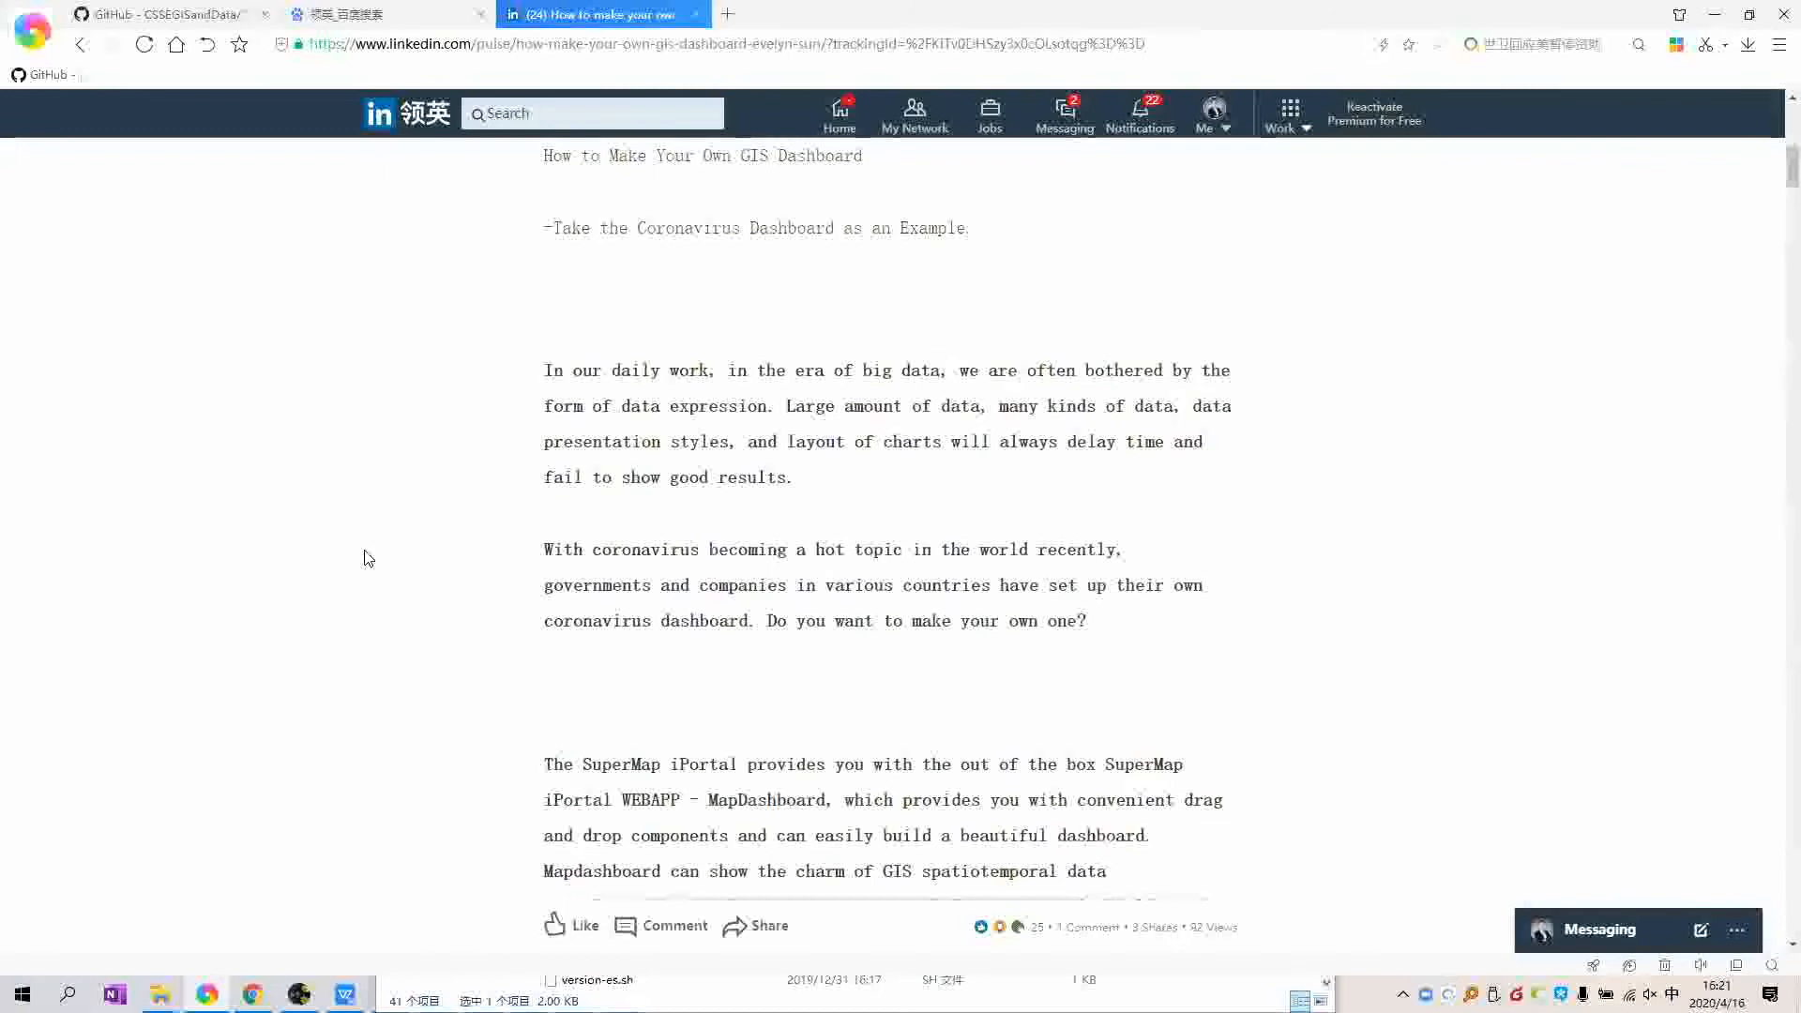
scroll(367, 558, "down", 1)
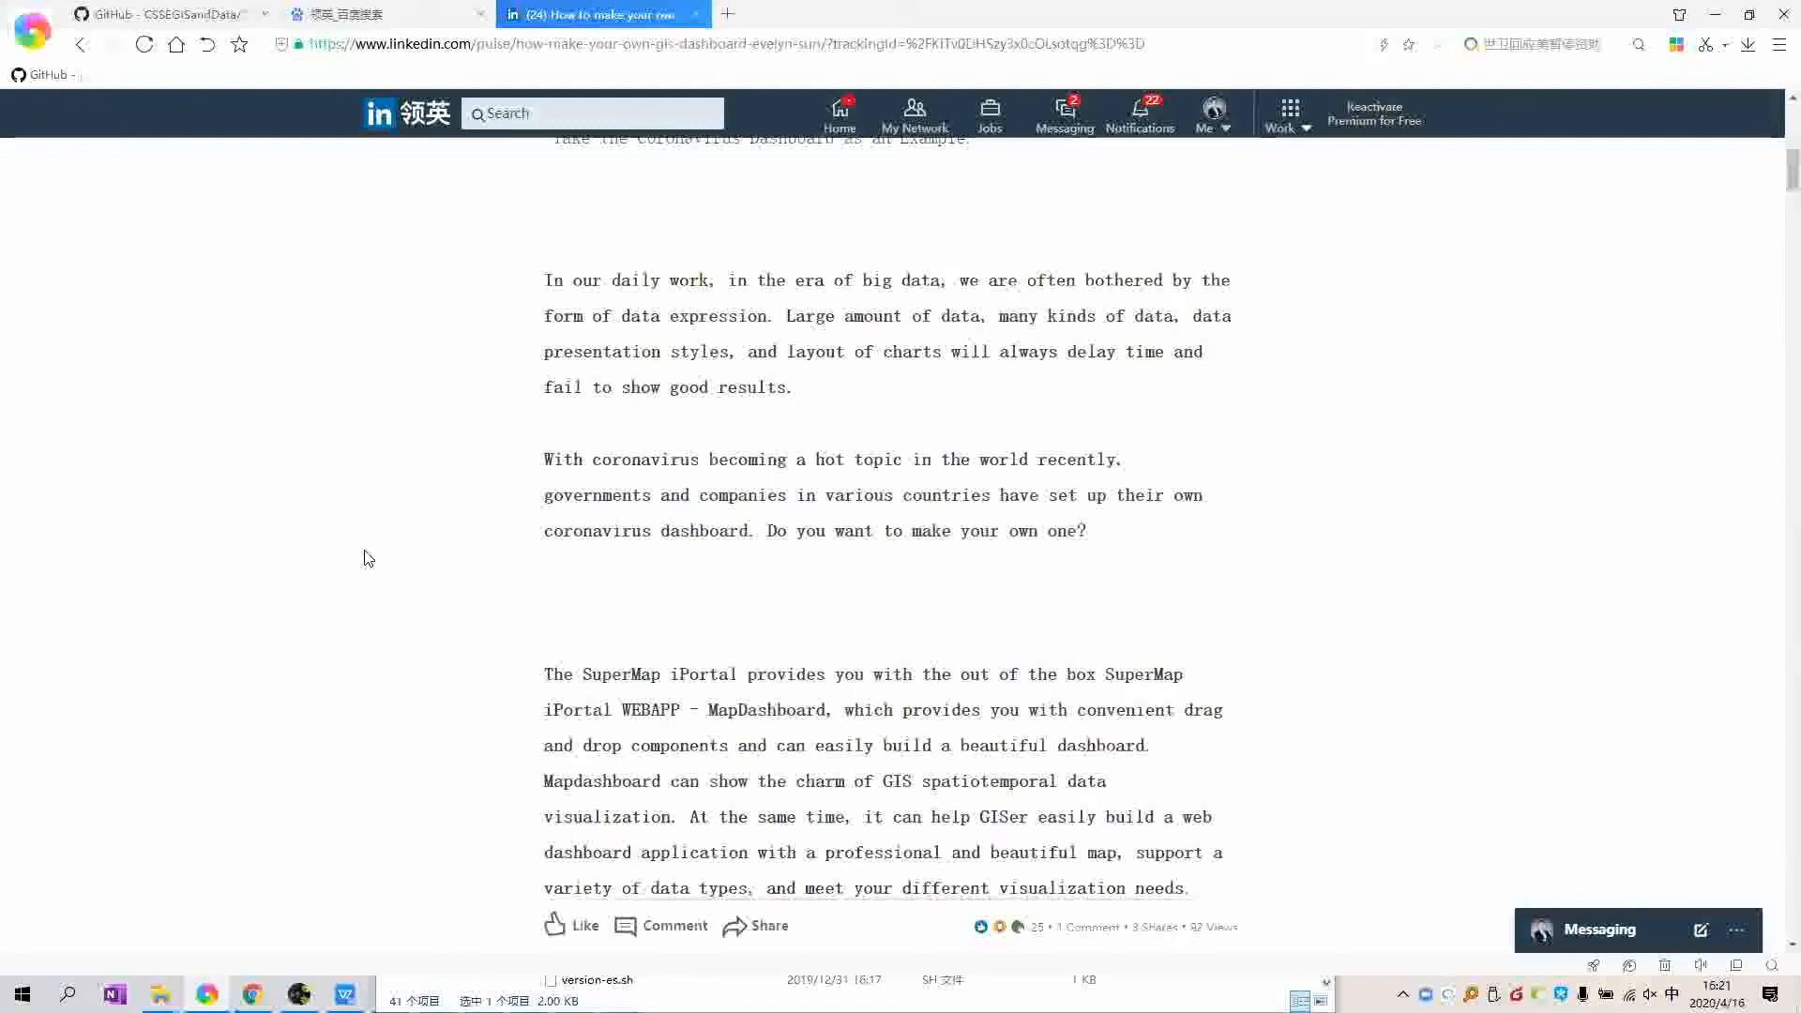
scroll(369, 558, "up", 4)
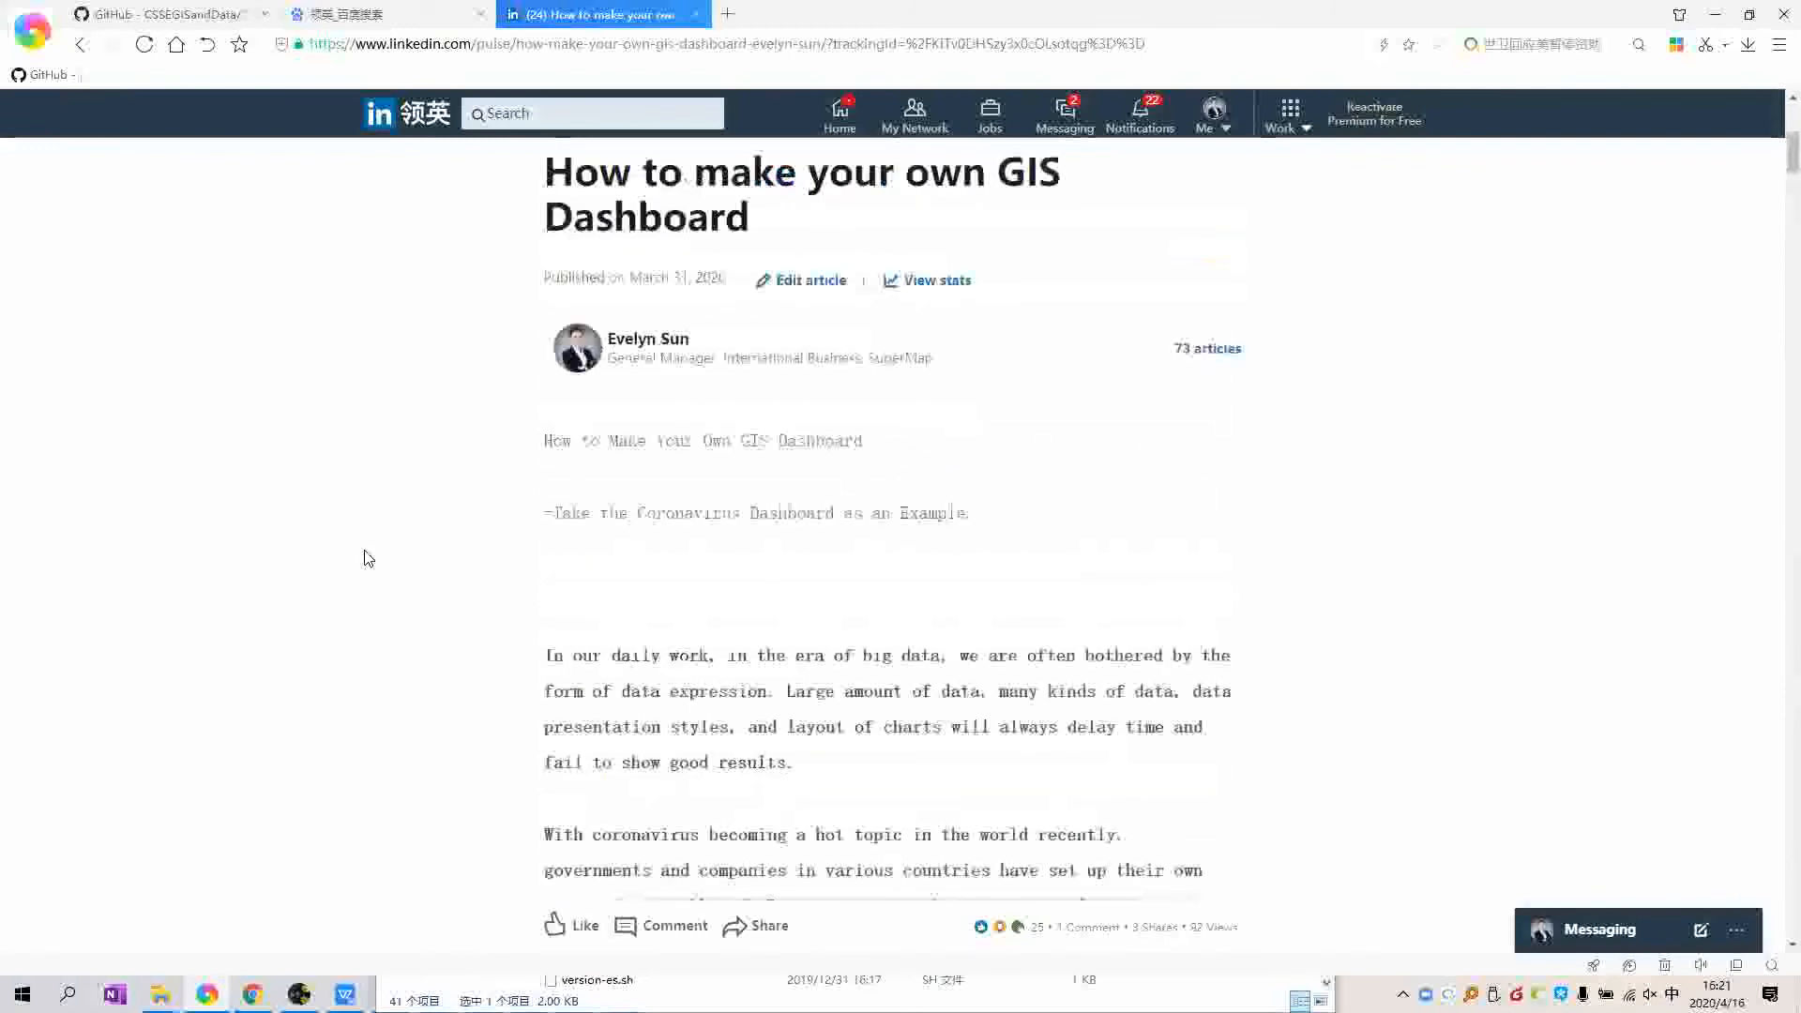
scroll(368, 558, "up", 1)
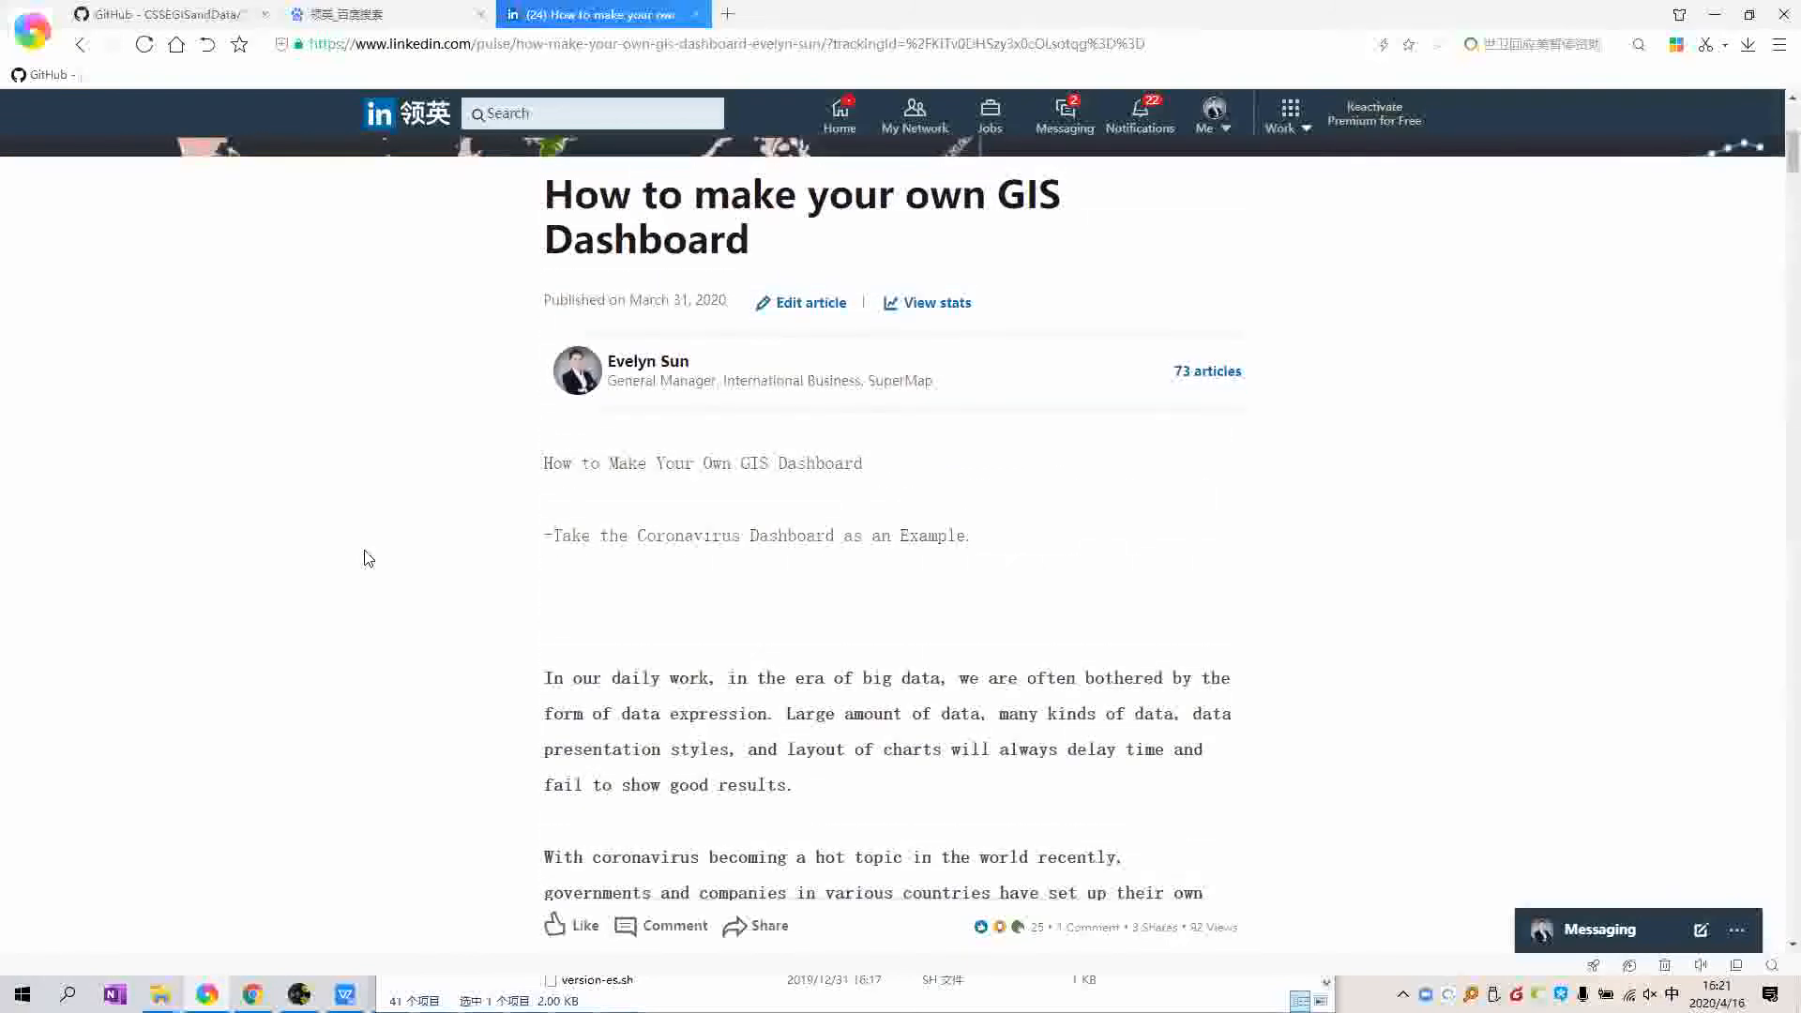
scroll(1142, 511, "up", 1)
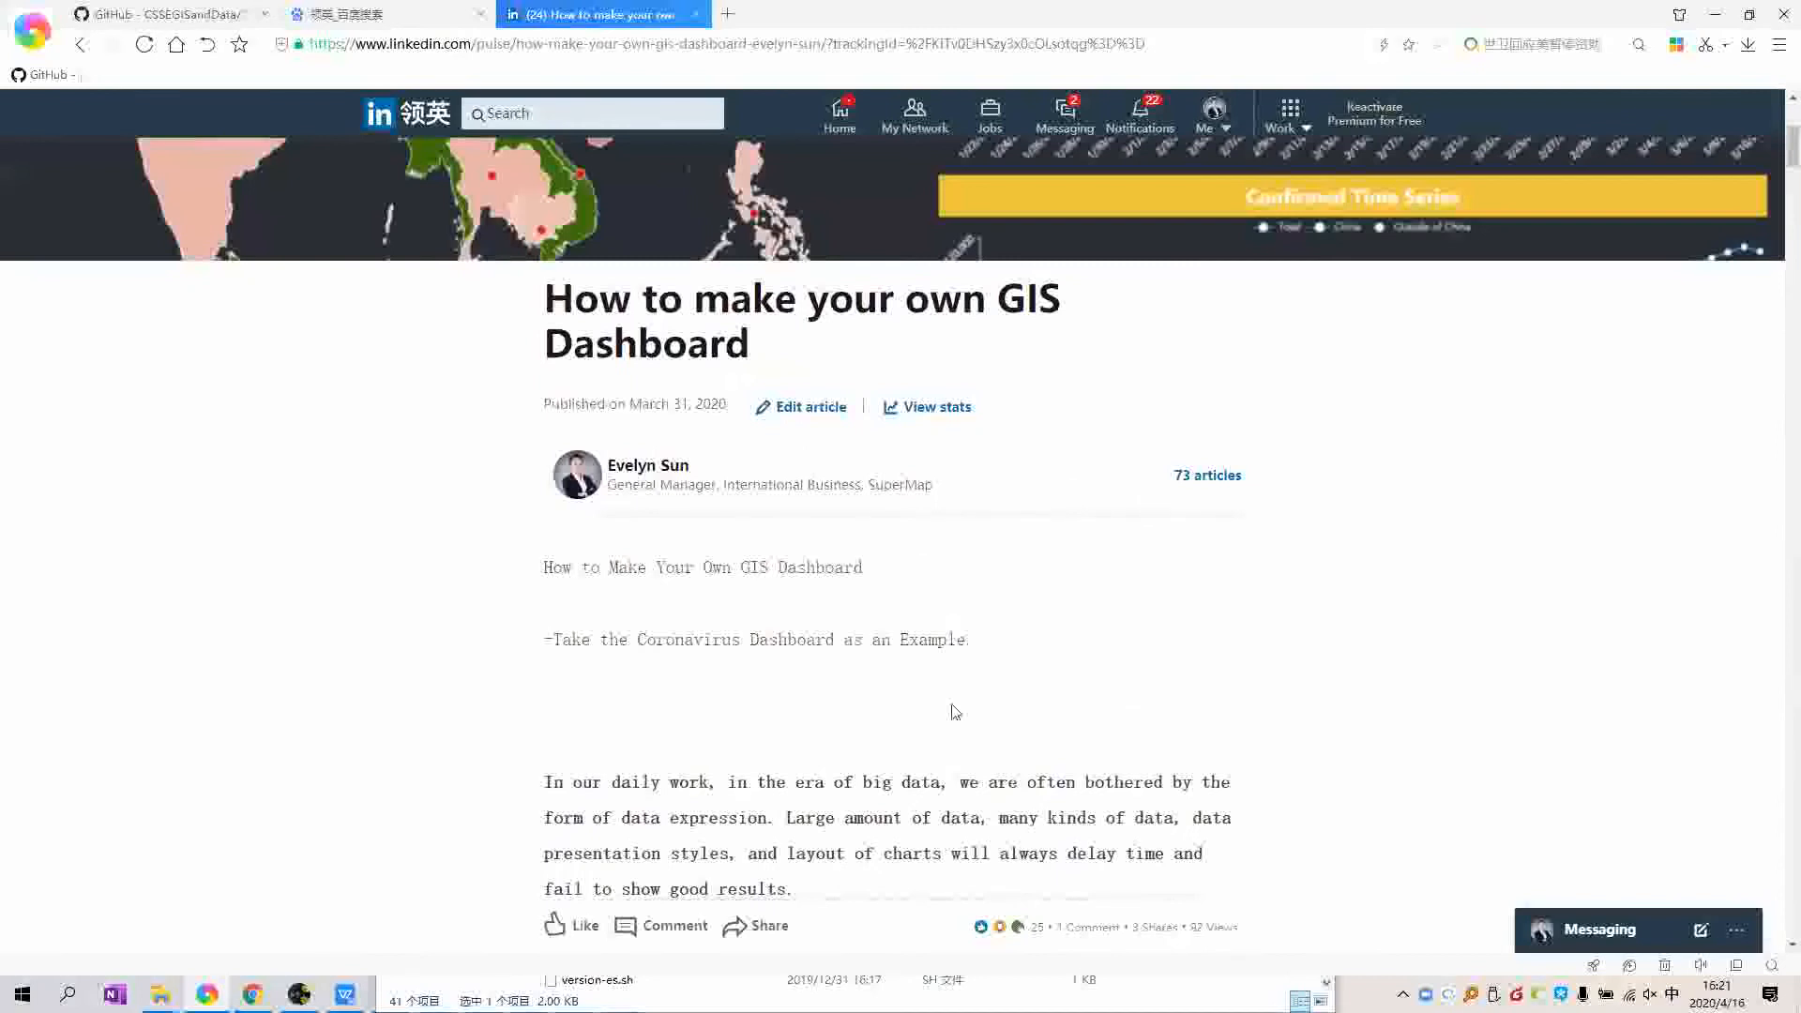
scroll(977, 797, "up", 5)
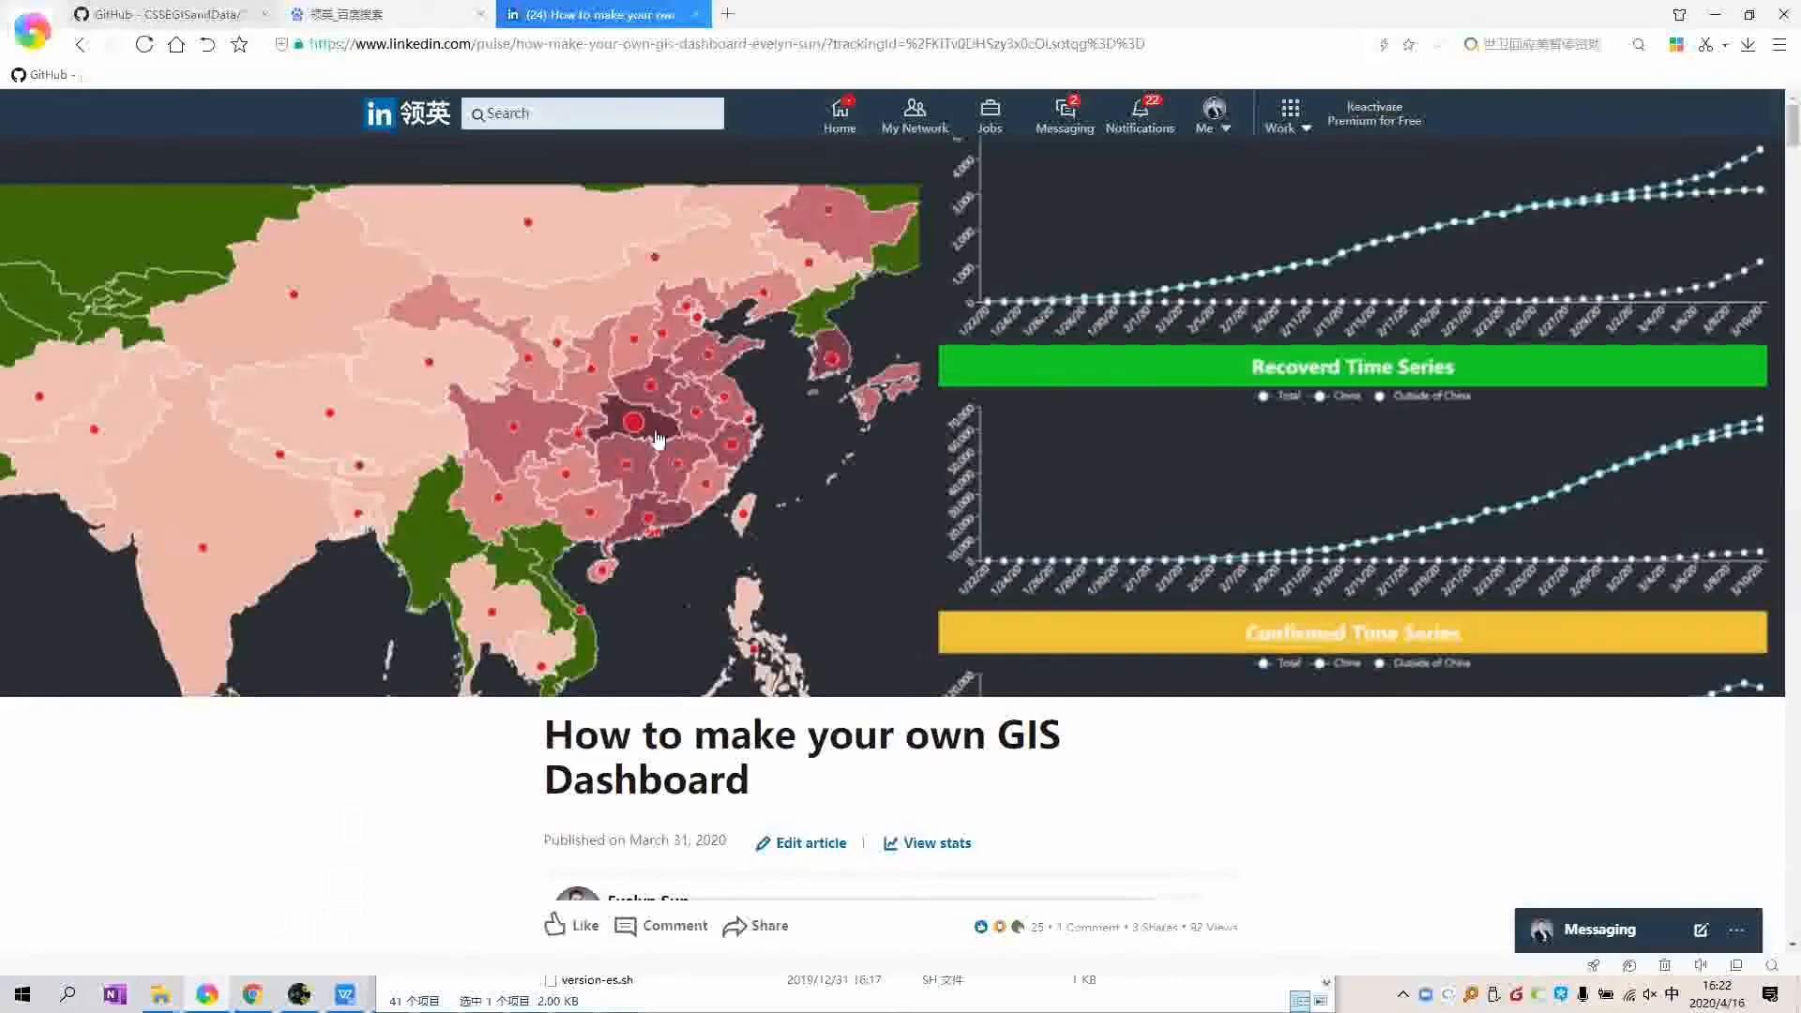
key("ctrl+Tab")
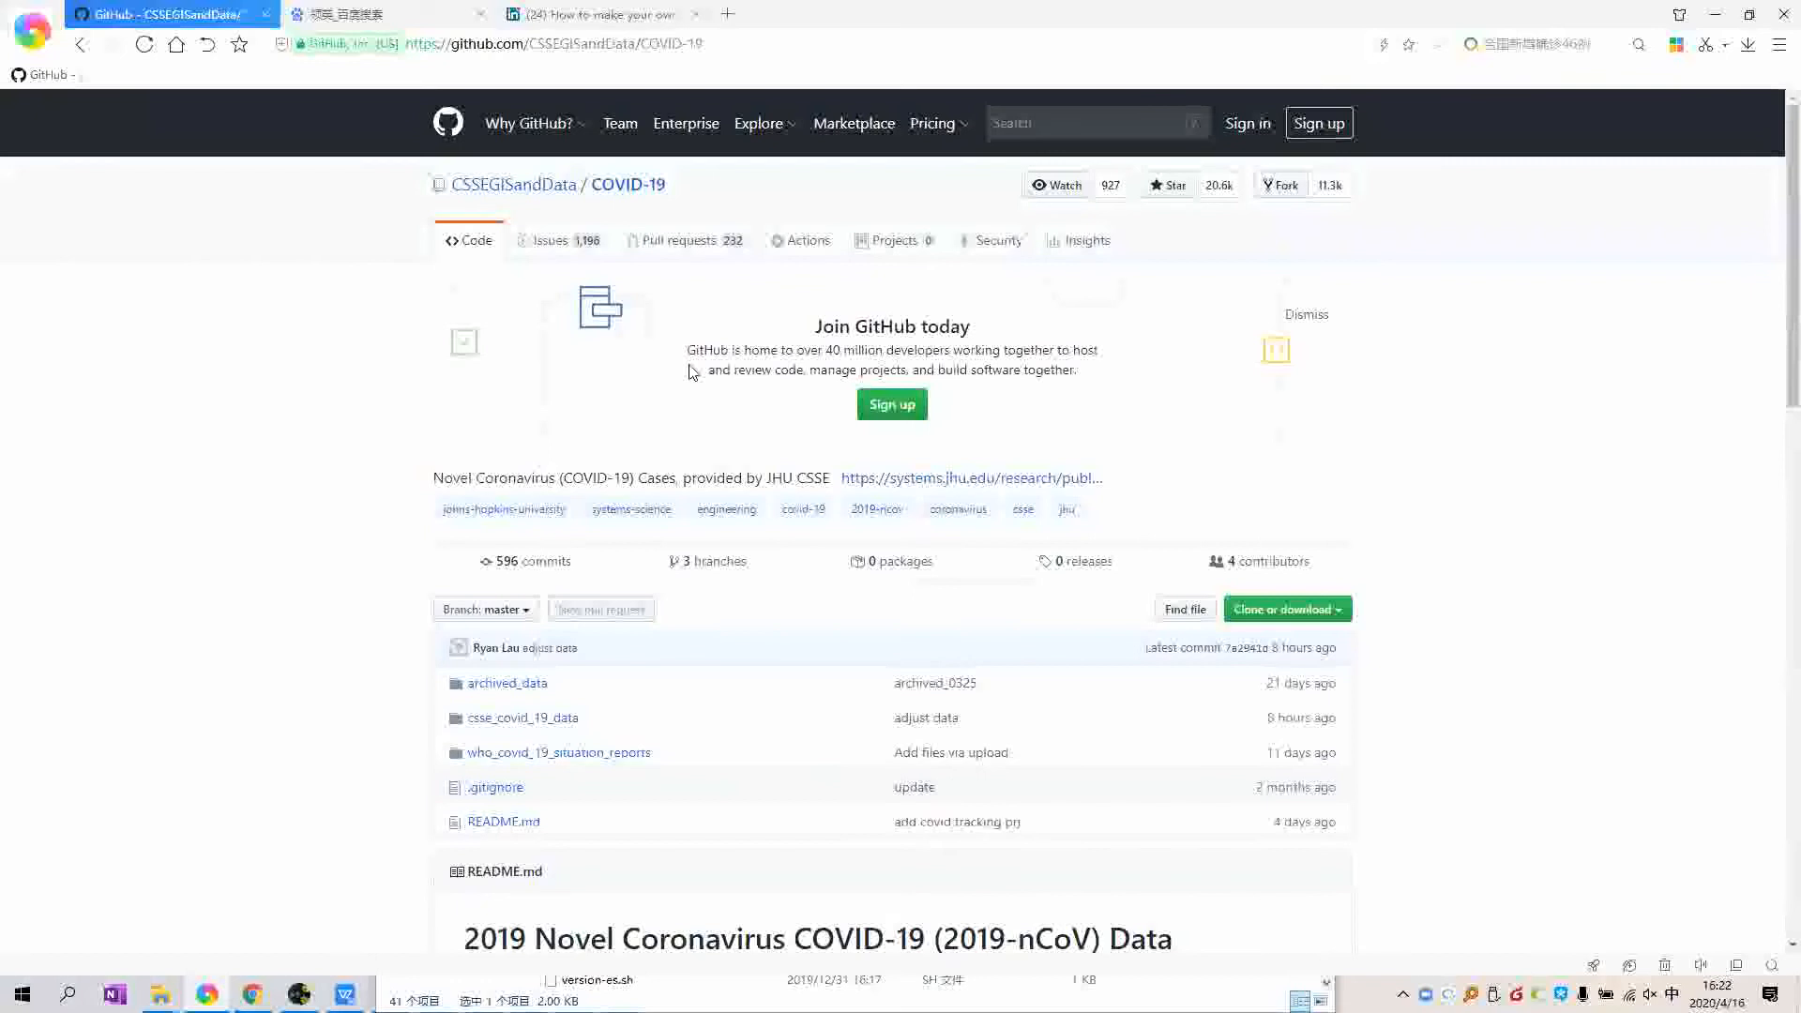
Step: Check the COVID-19 repository's Clone or download options, then close them
left_click(1267, 612)
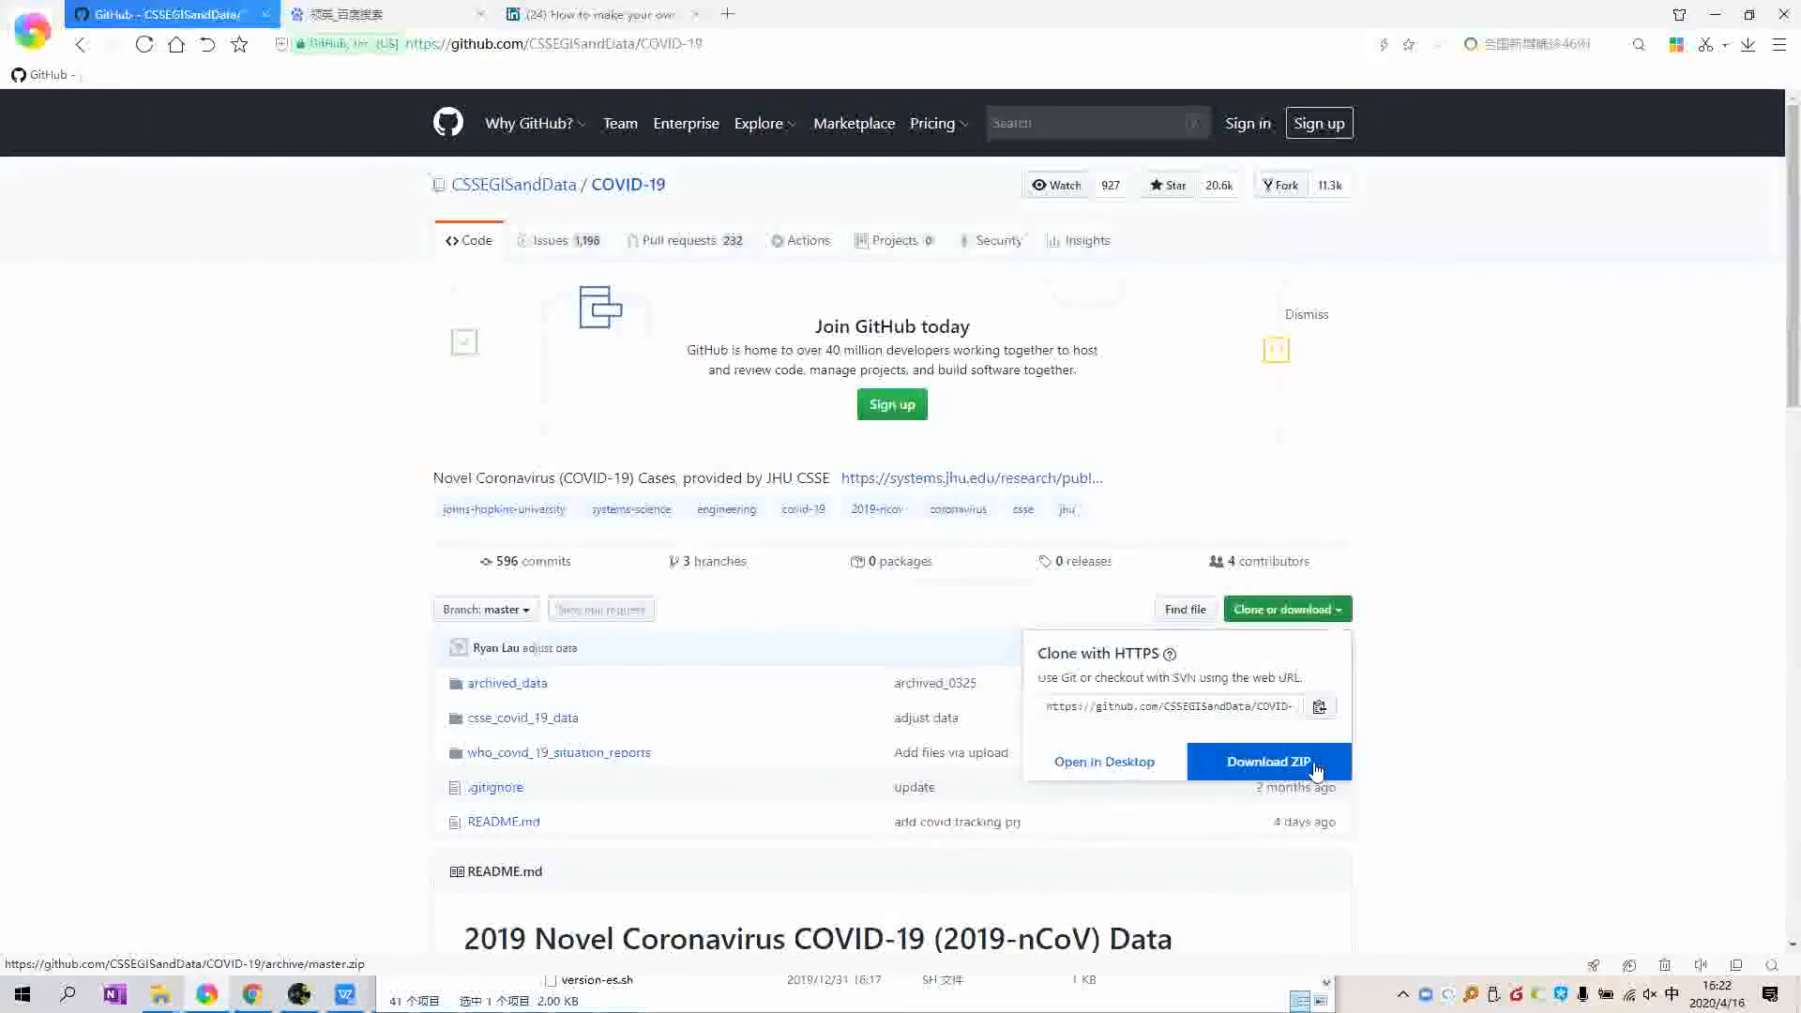
left_click(1527, 691)
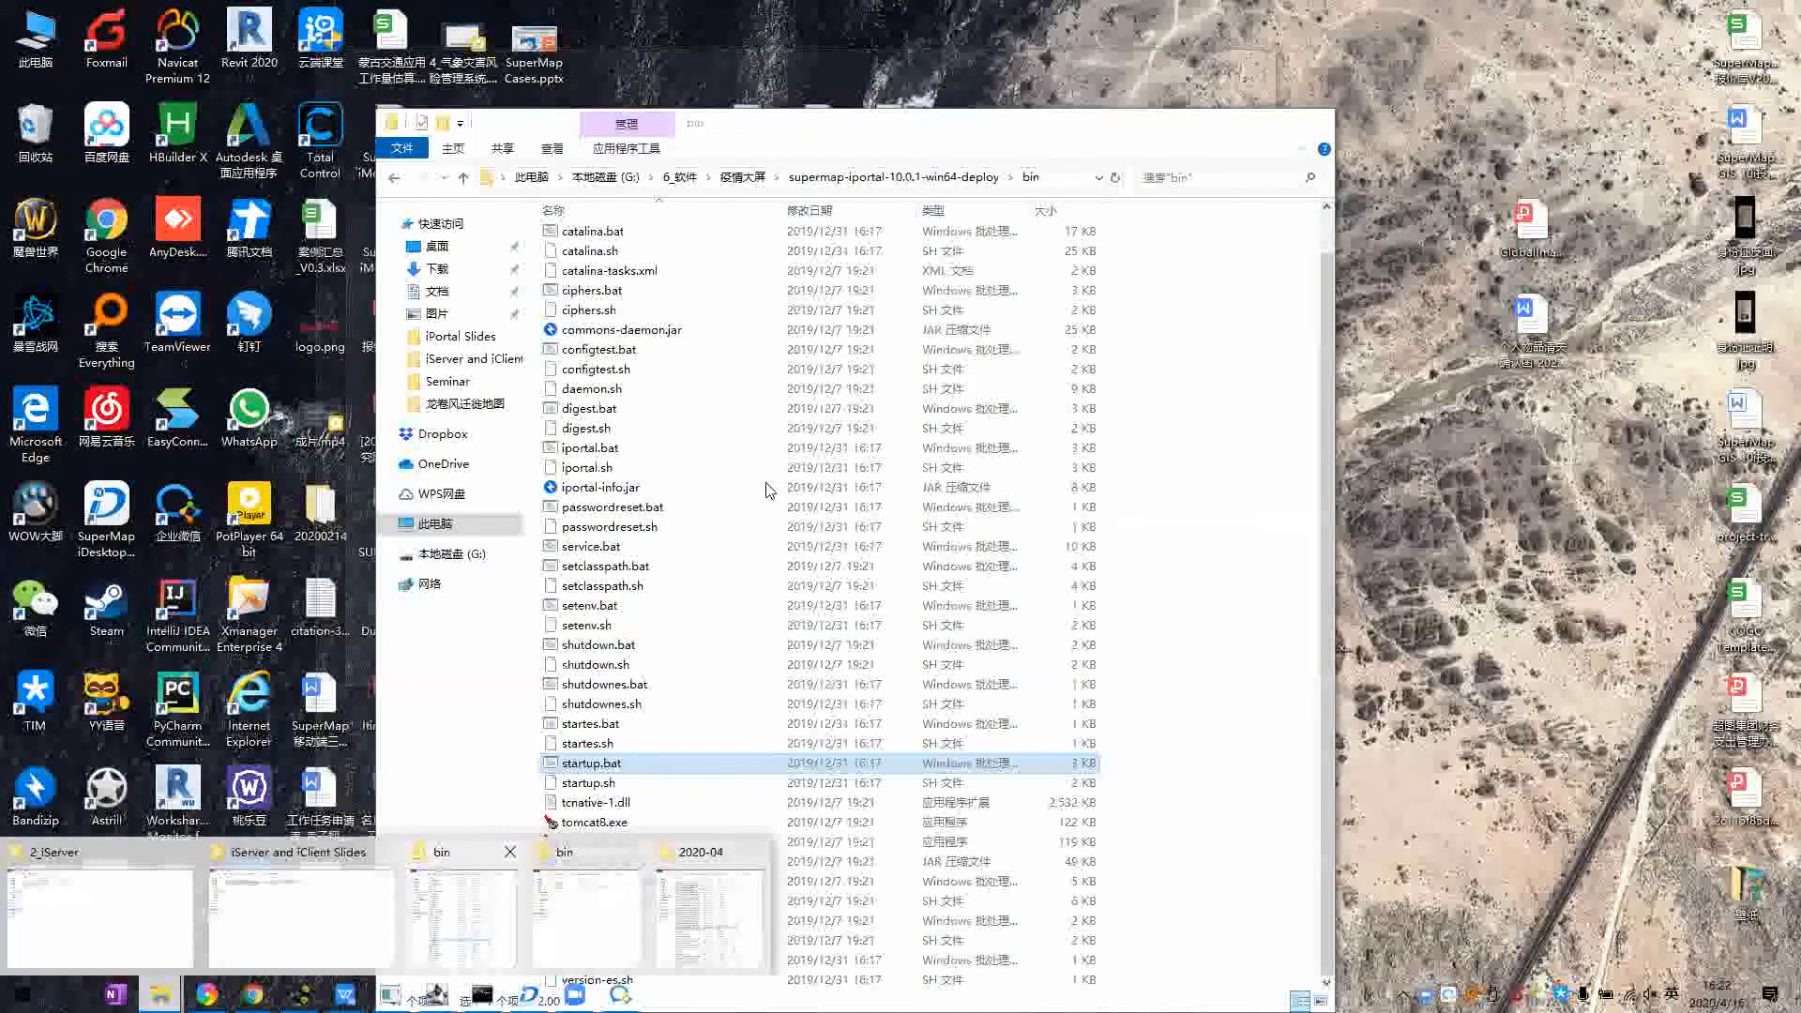
Step: Open the Daily folder inside WorldCoronavirusData in the Data window
left_click(587, 917)
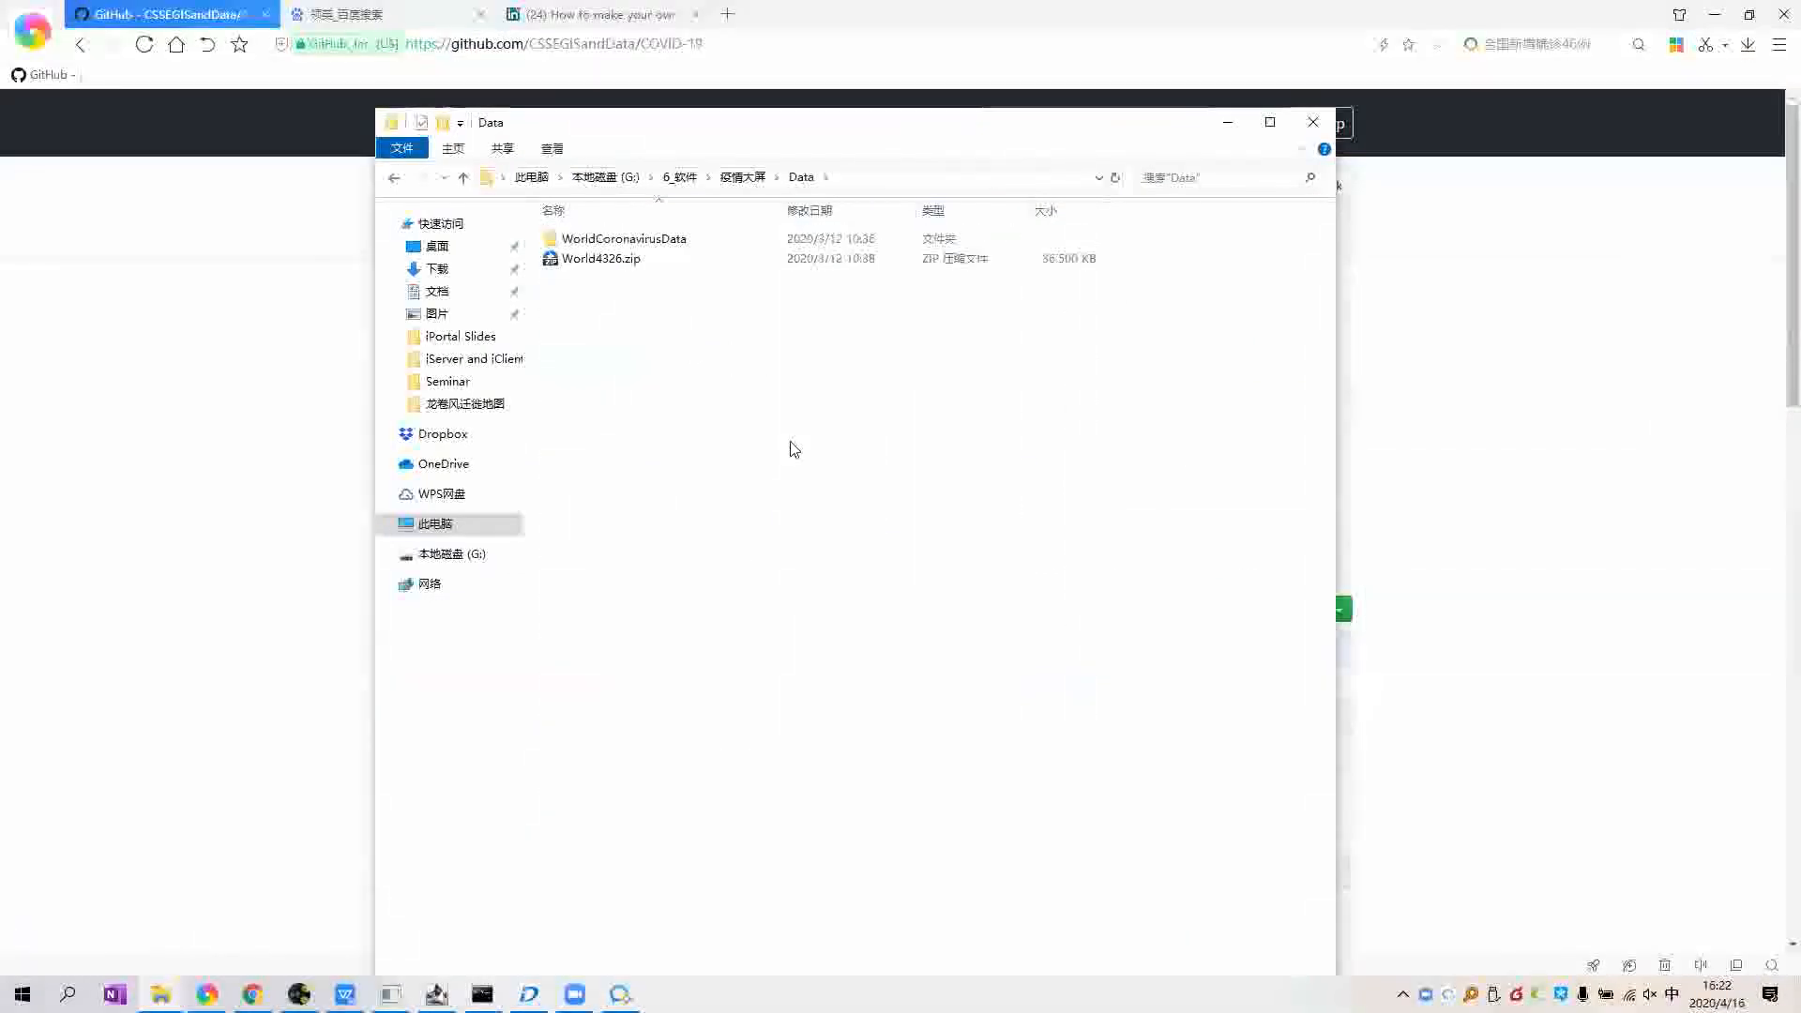
left_click_drag(843, 126, 845, 80)
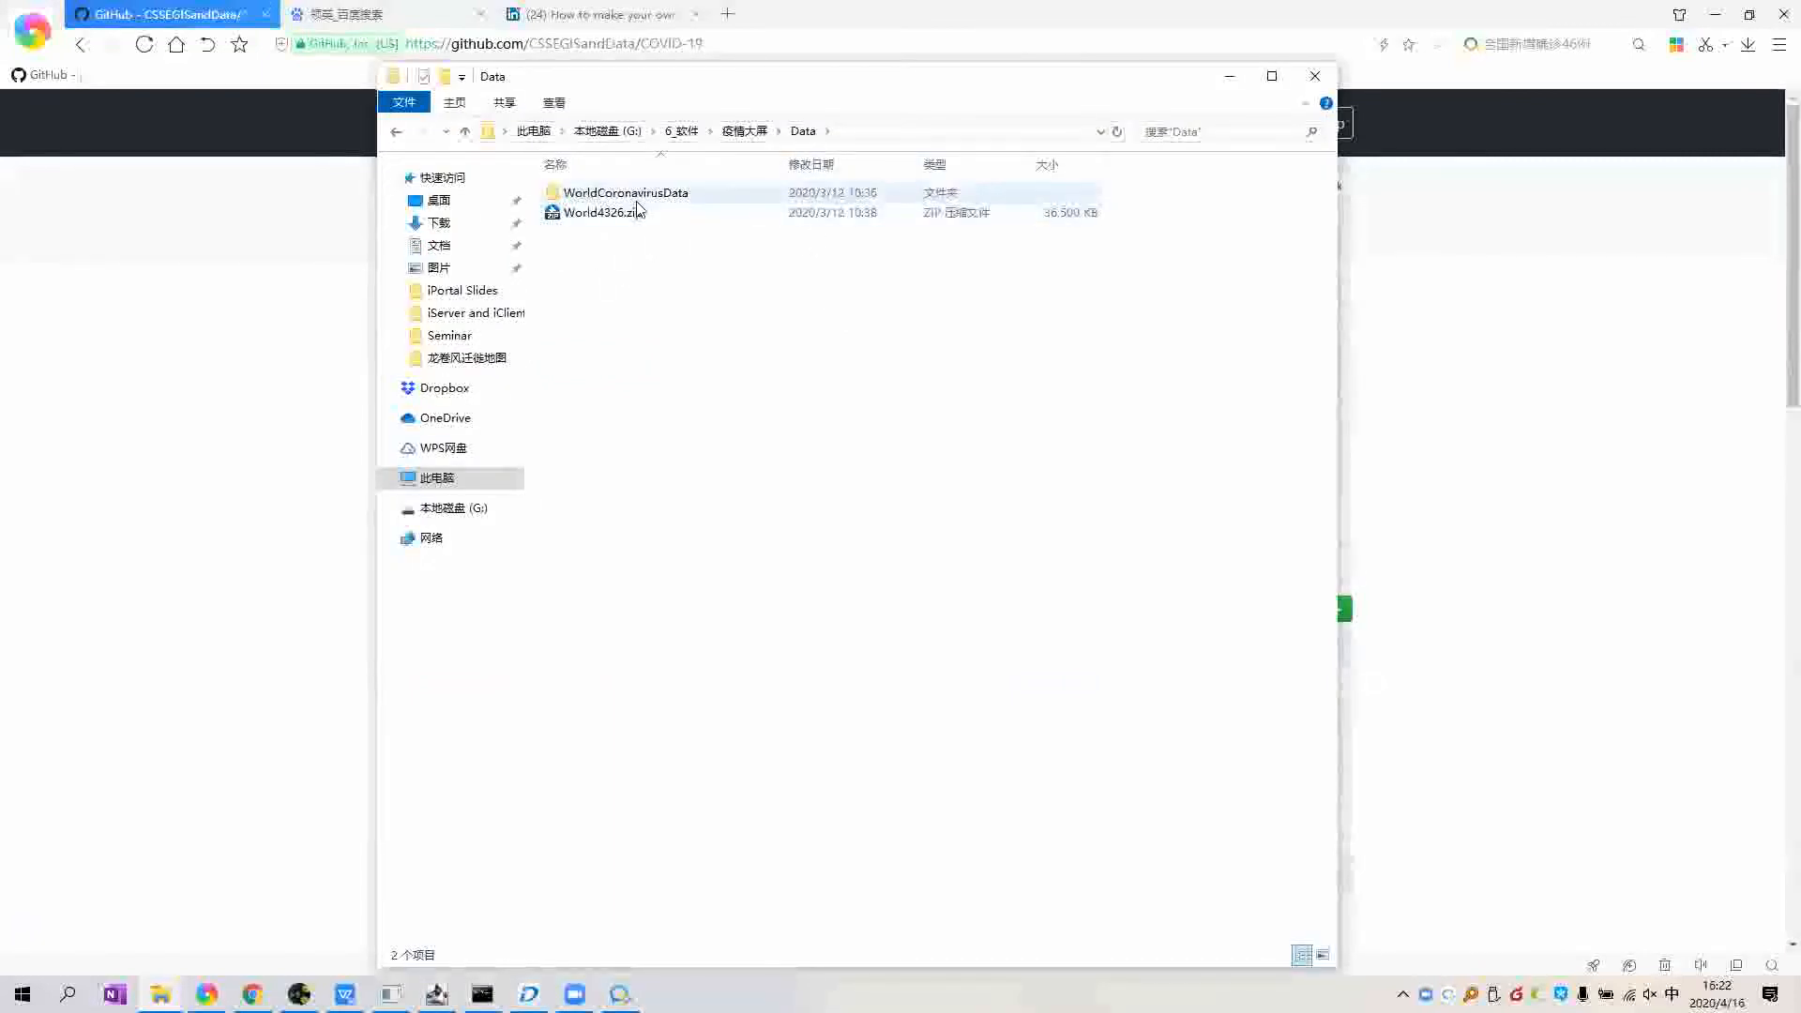
left_click(570, 197)
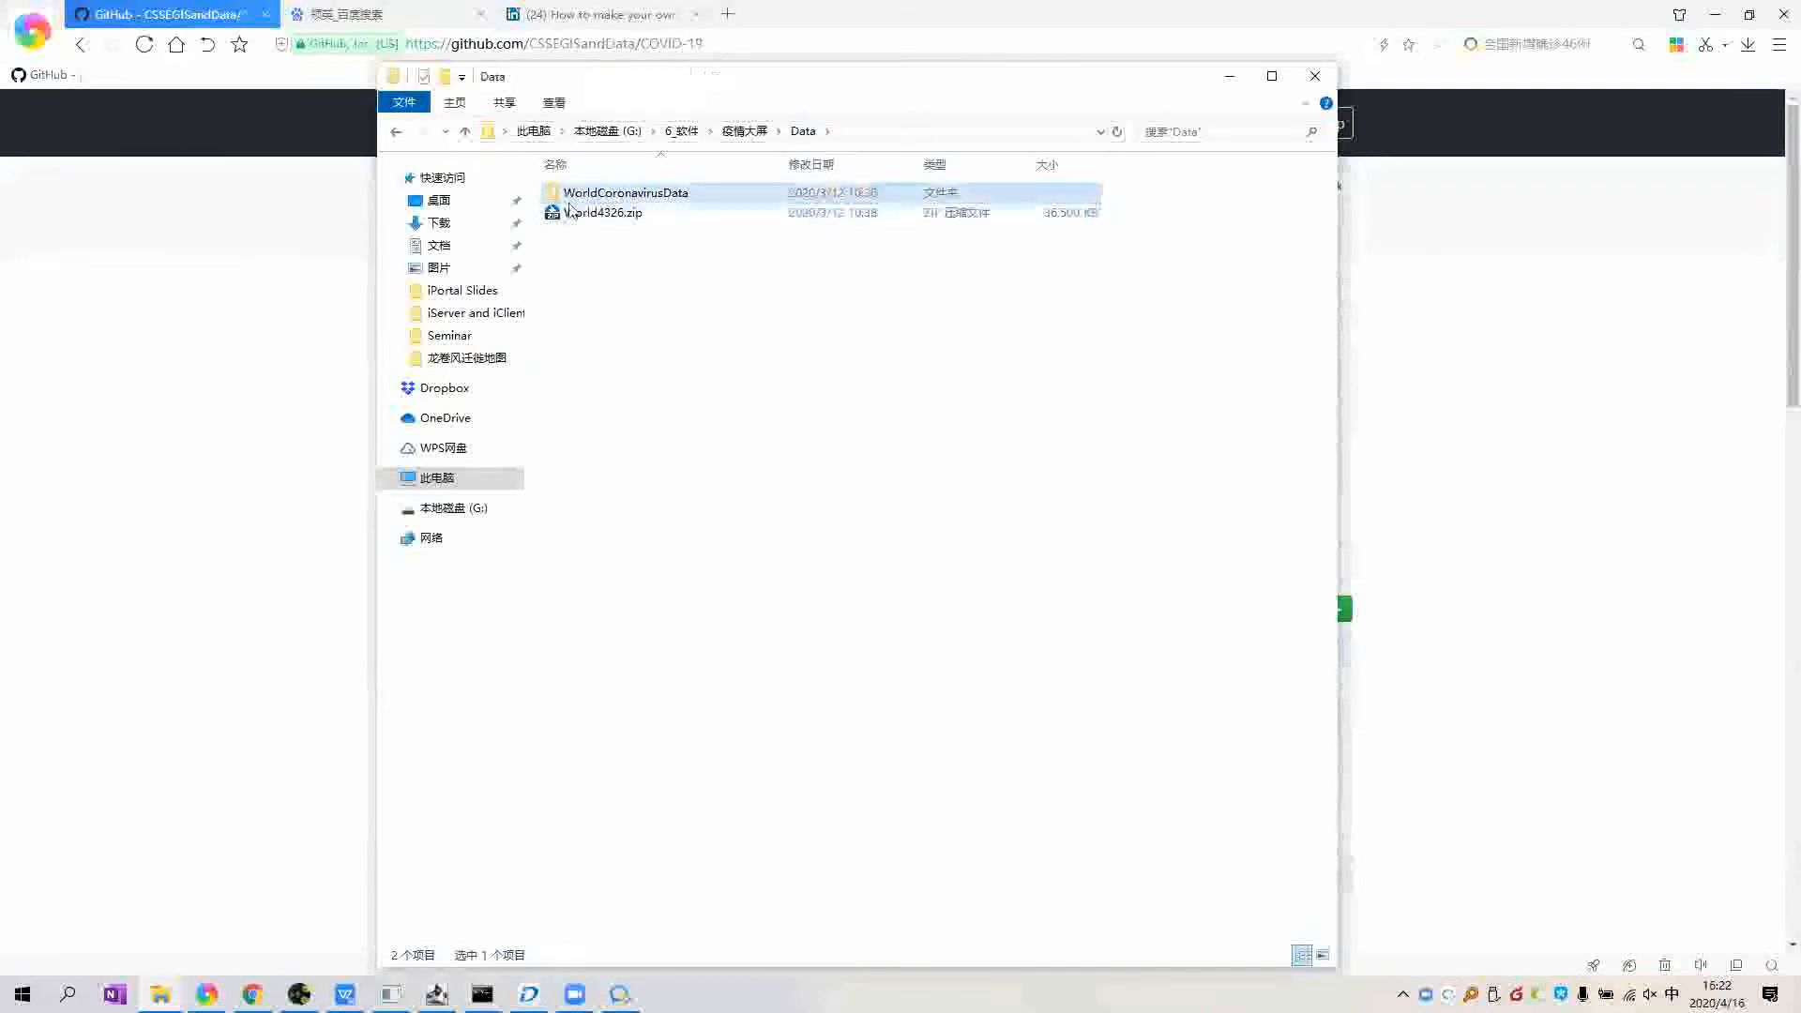
double_click(648, 199)
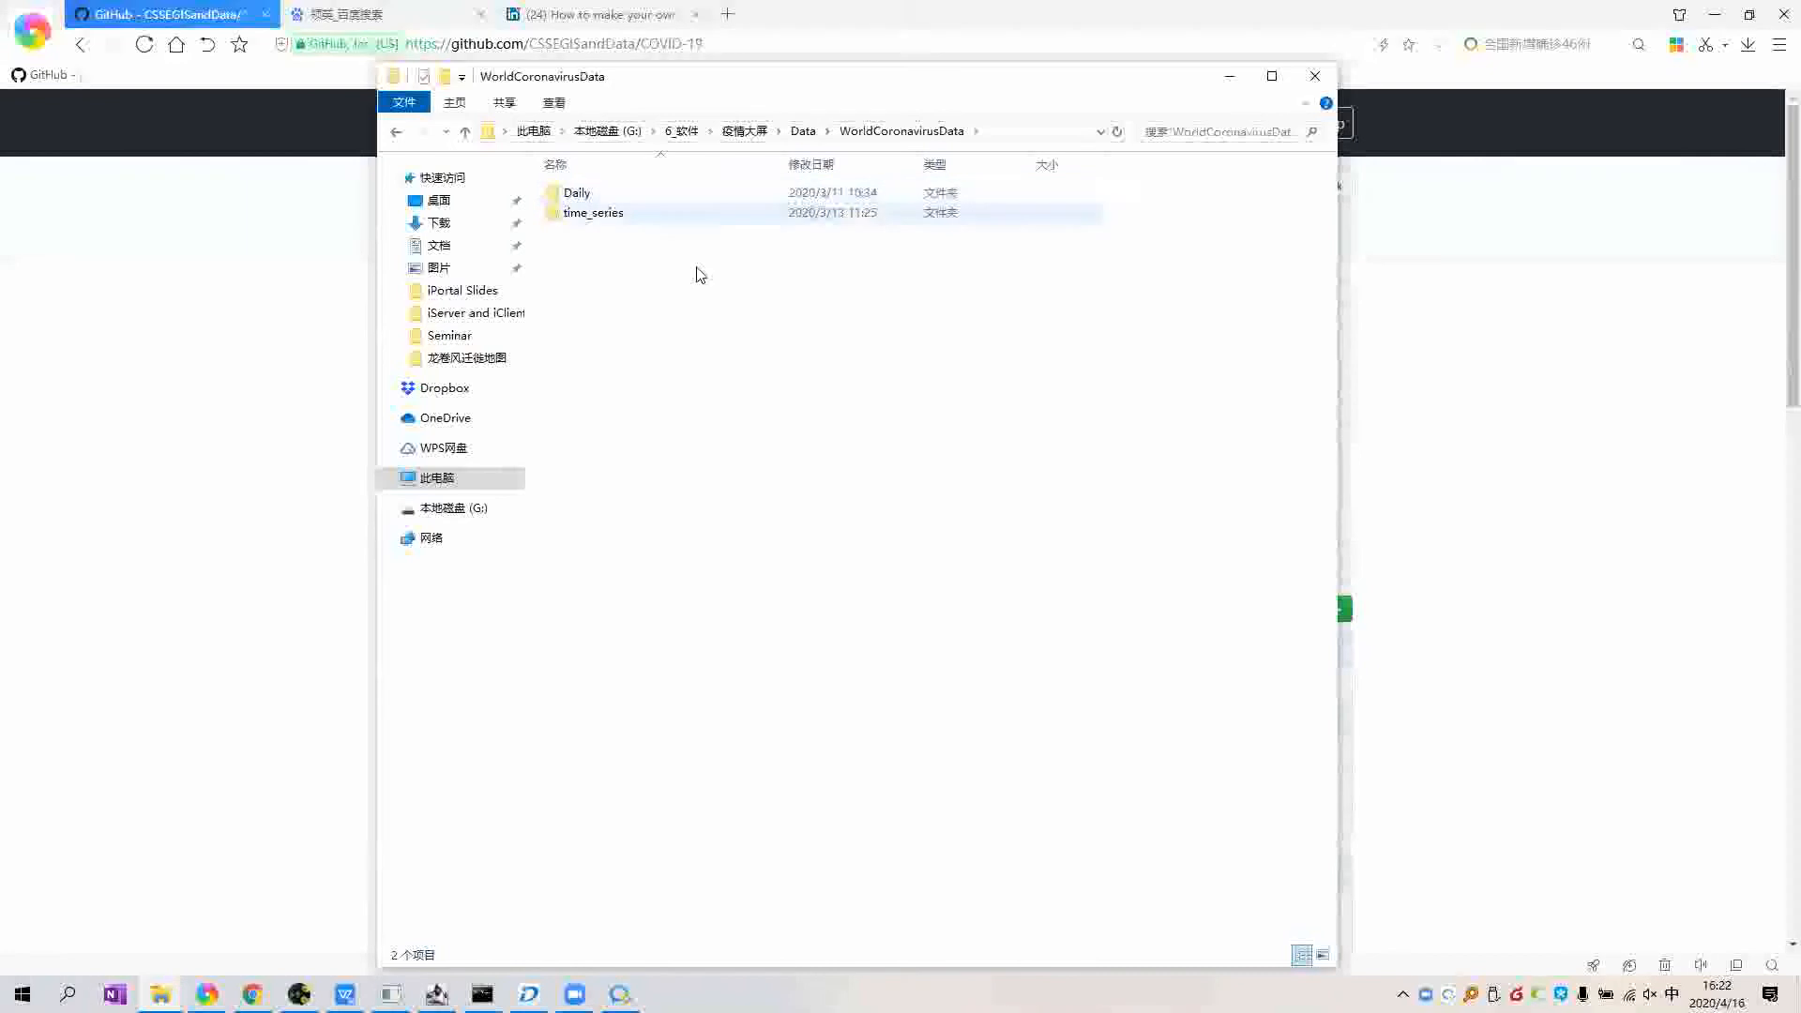
double_click(696, 195)
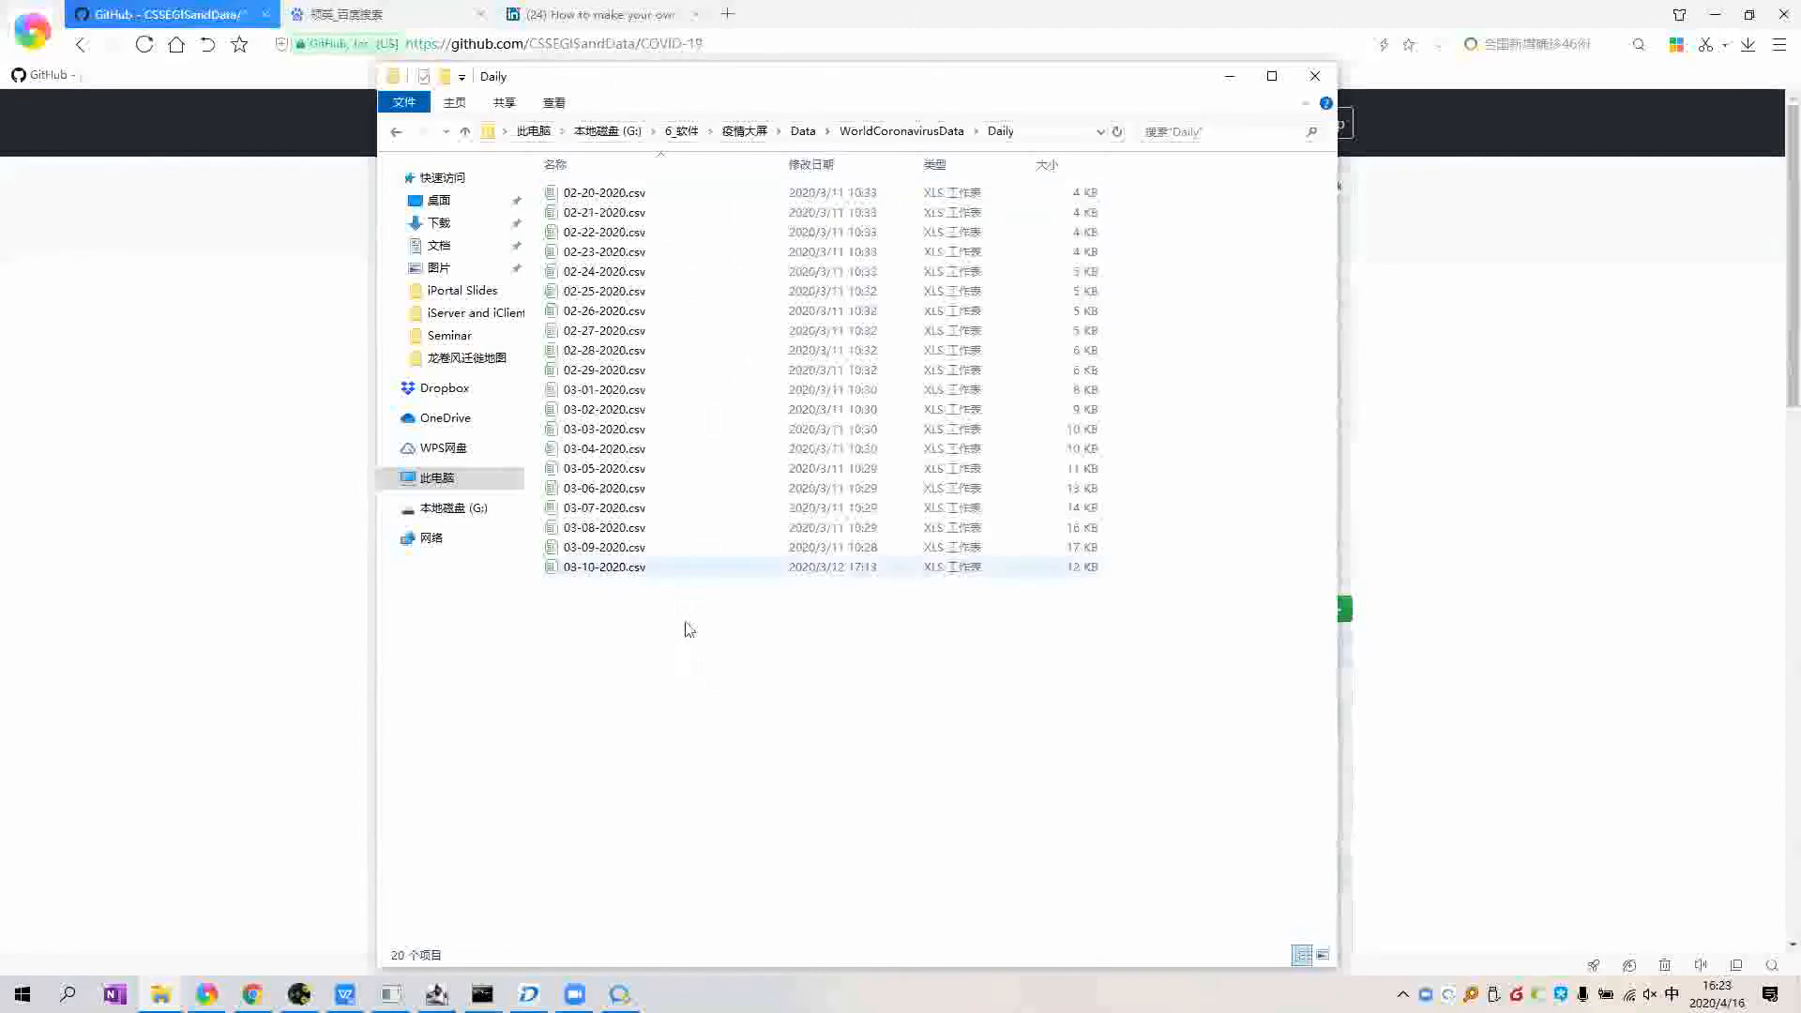
Step: Open 03-10-2020.csv in Notepad++ from its context menu
key("ctrl+a")
left_click(591, 204)
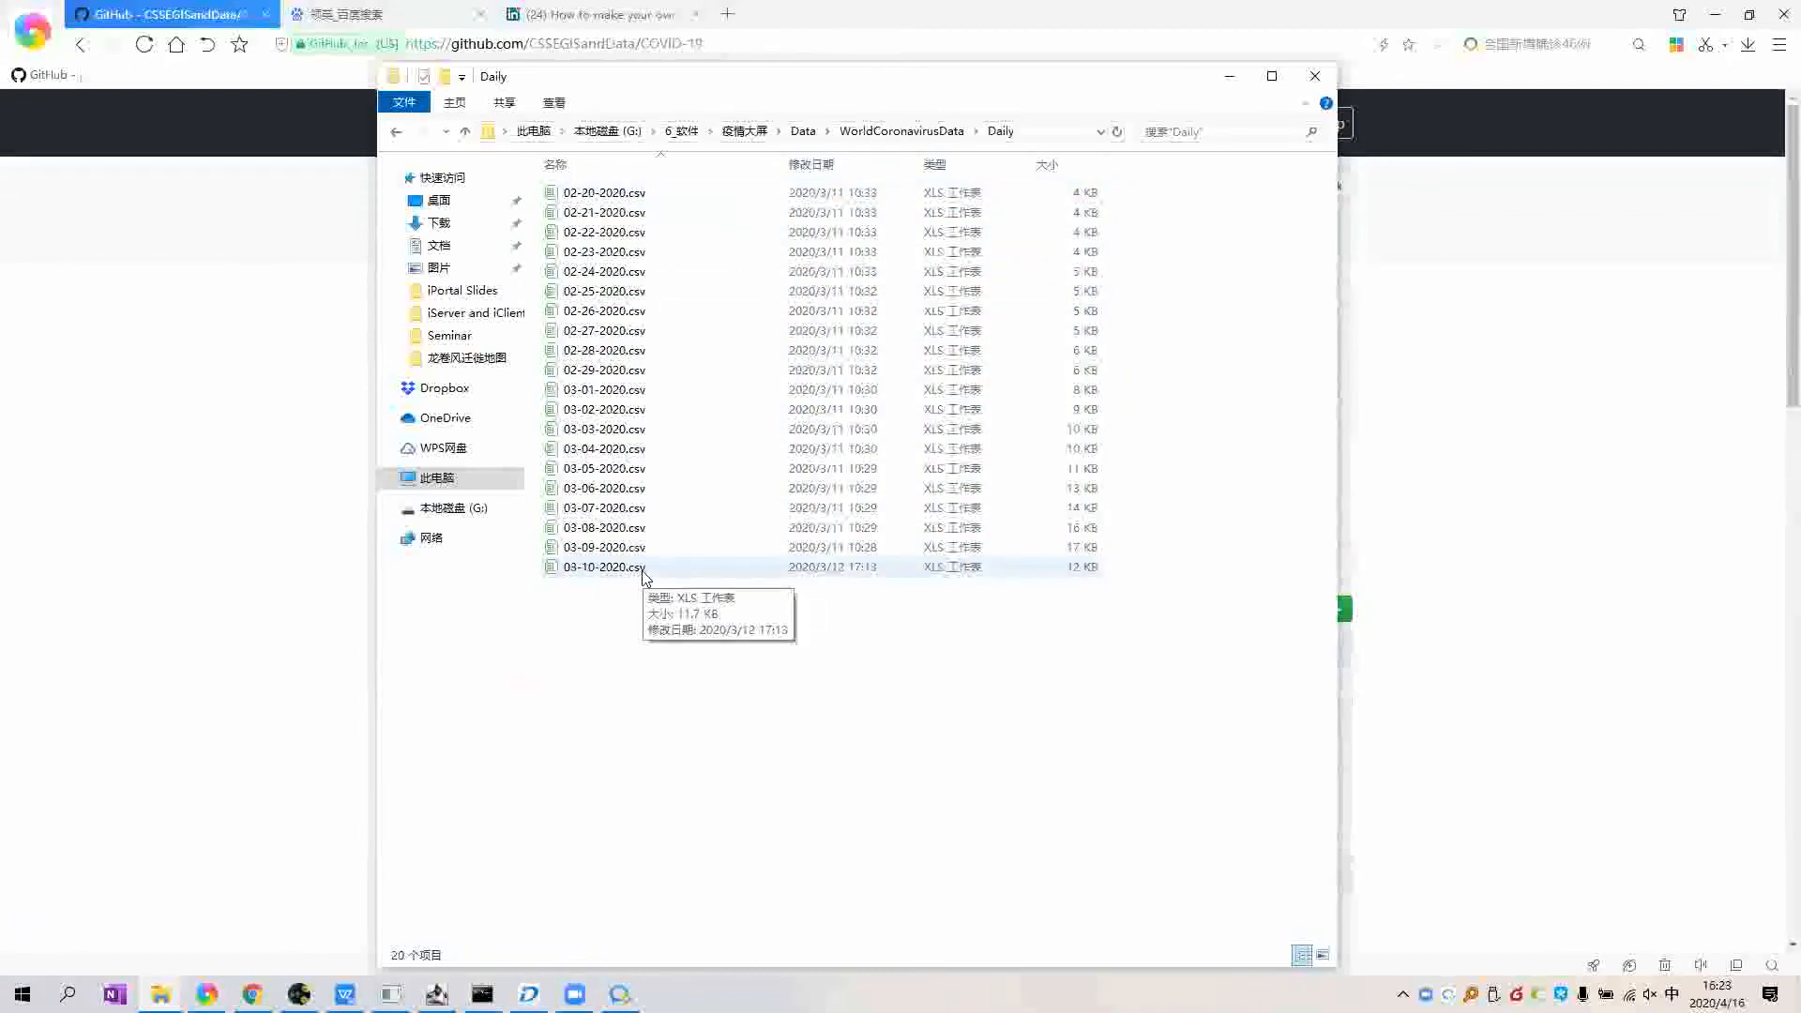
left_click(601, 571)
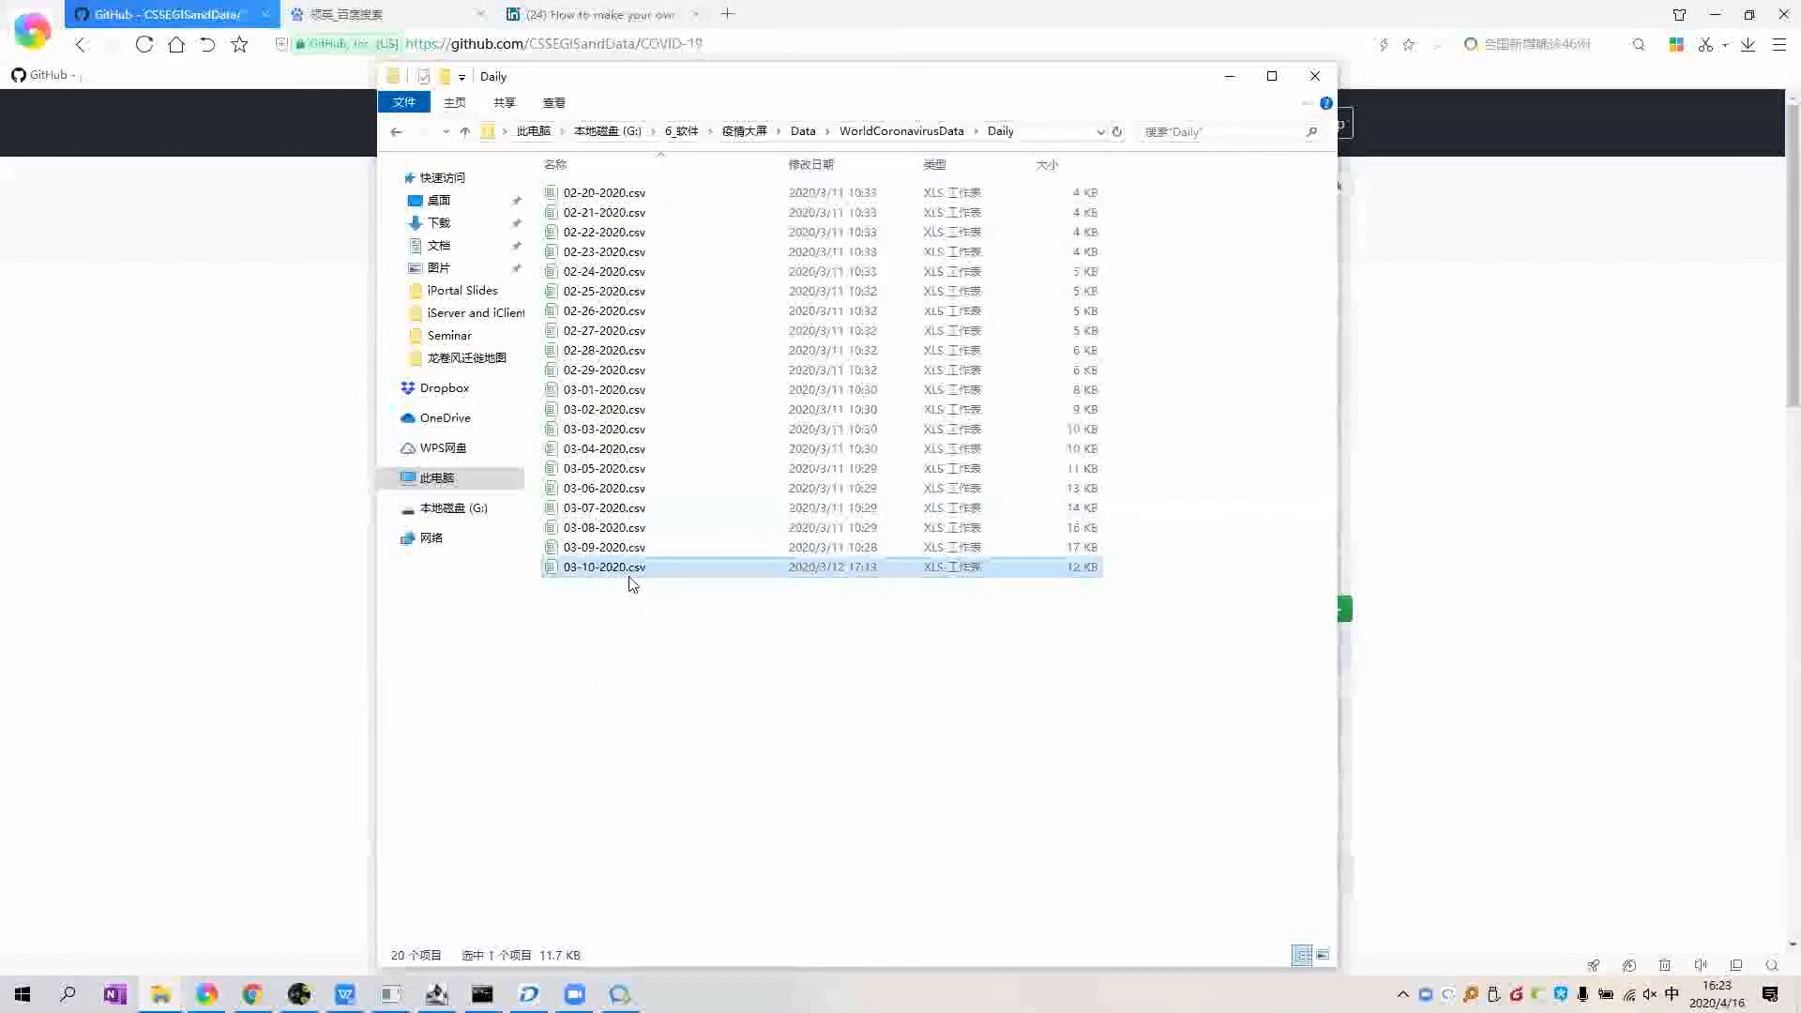
key("shift+F10")
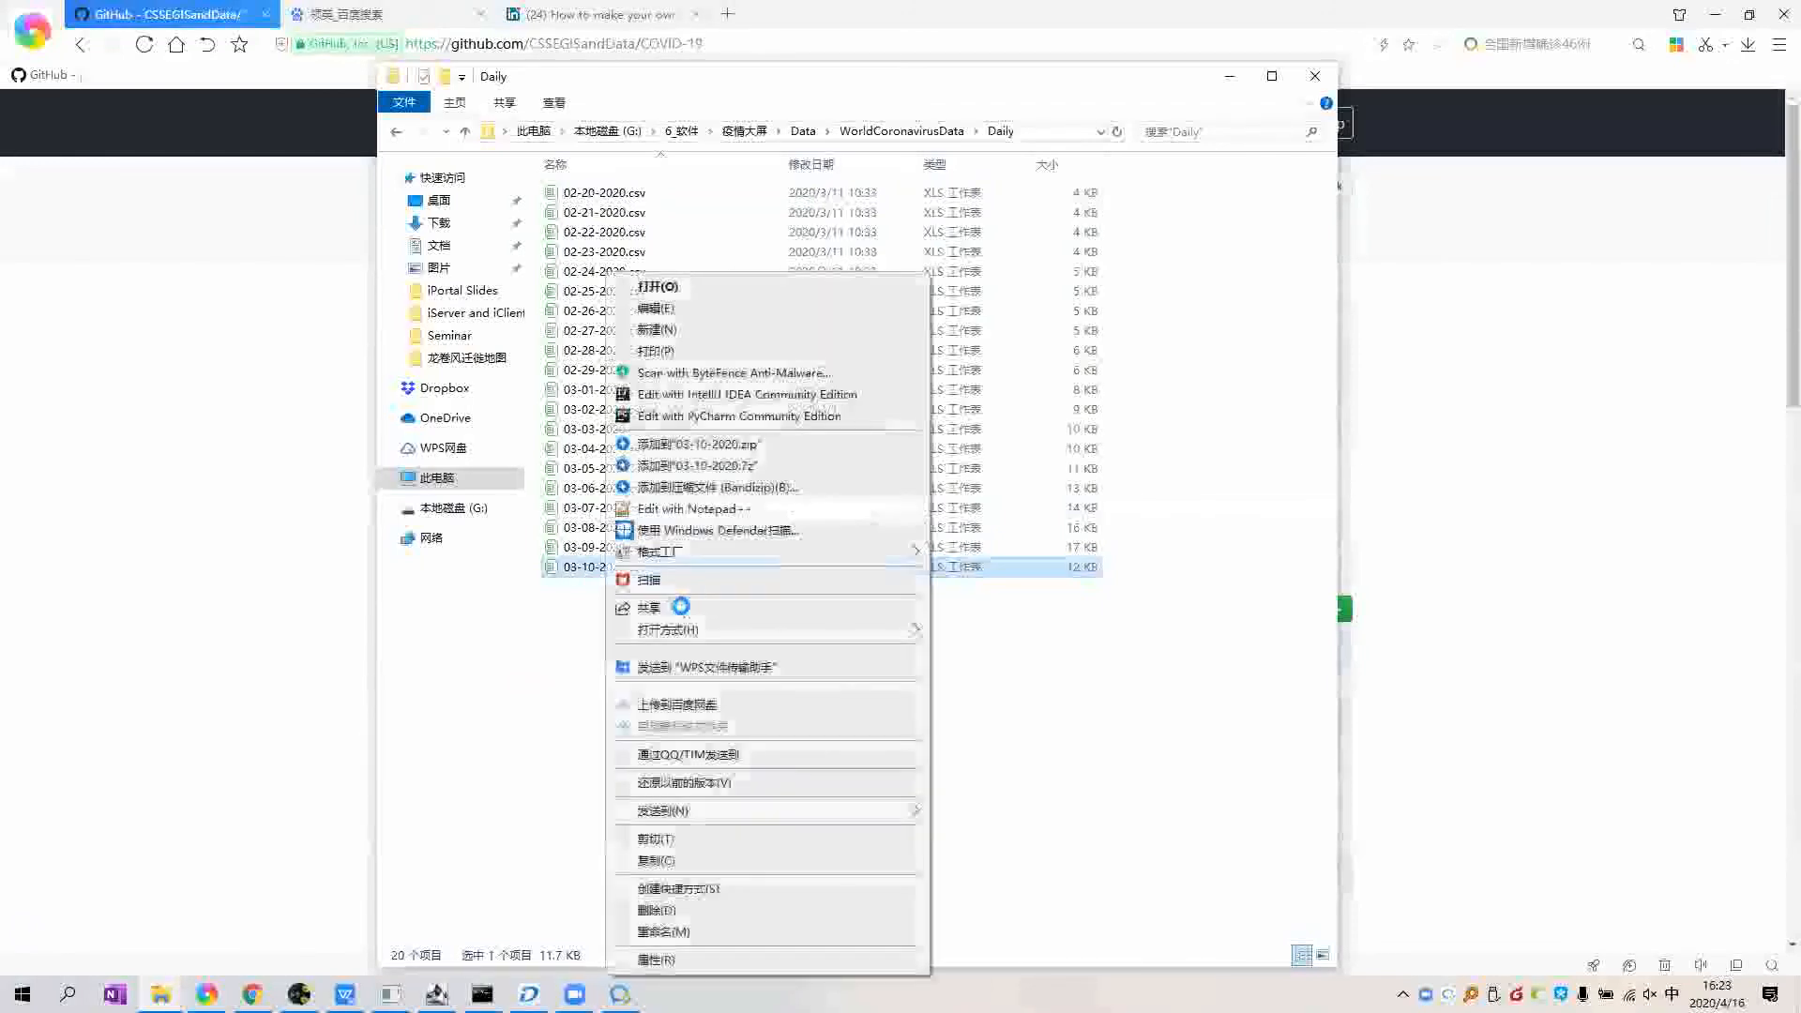
key("Return")
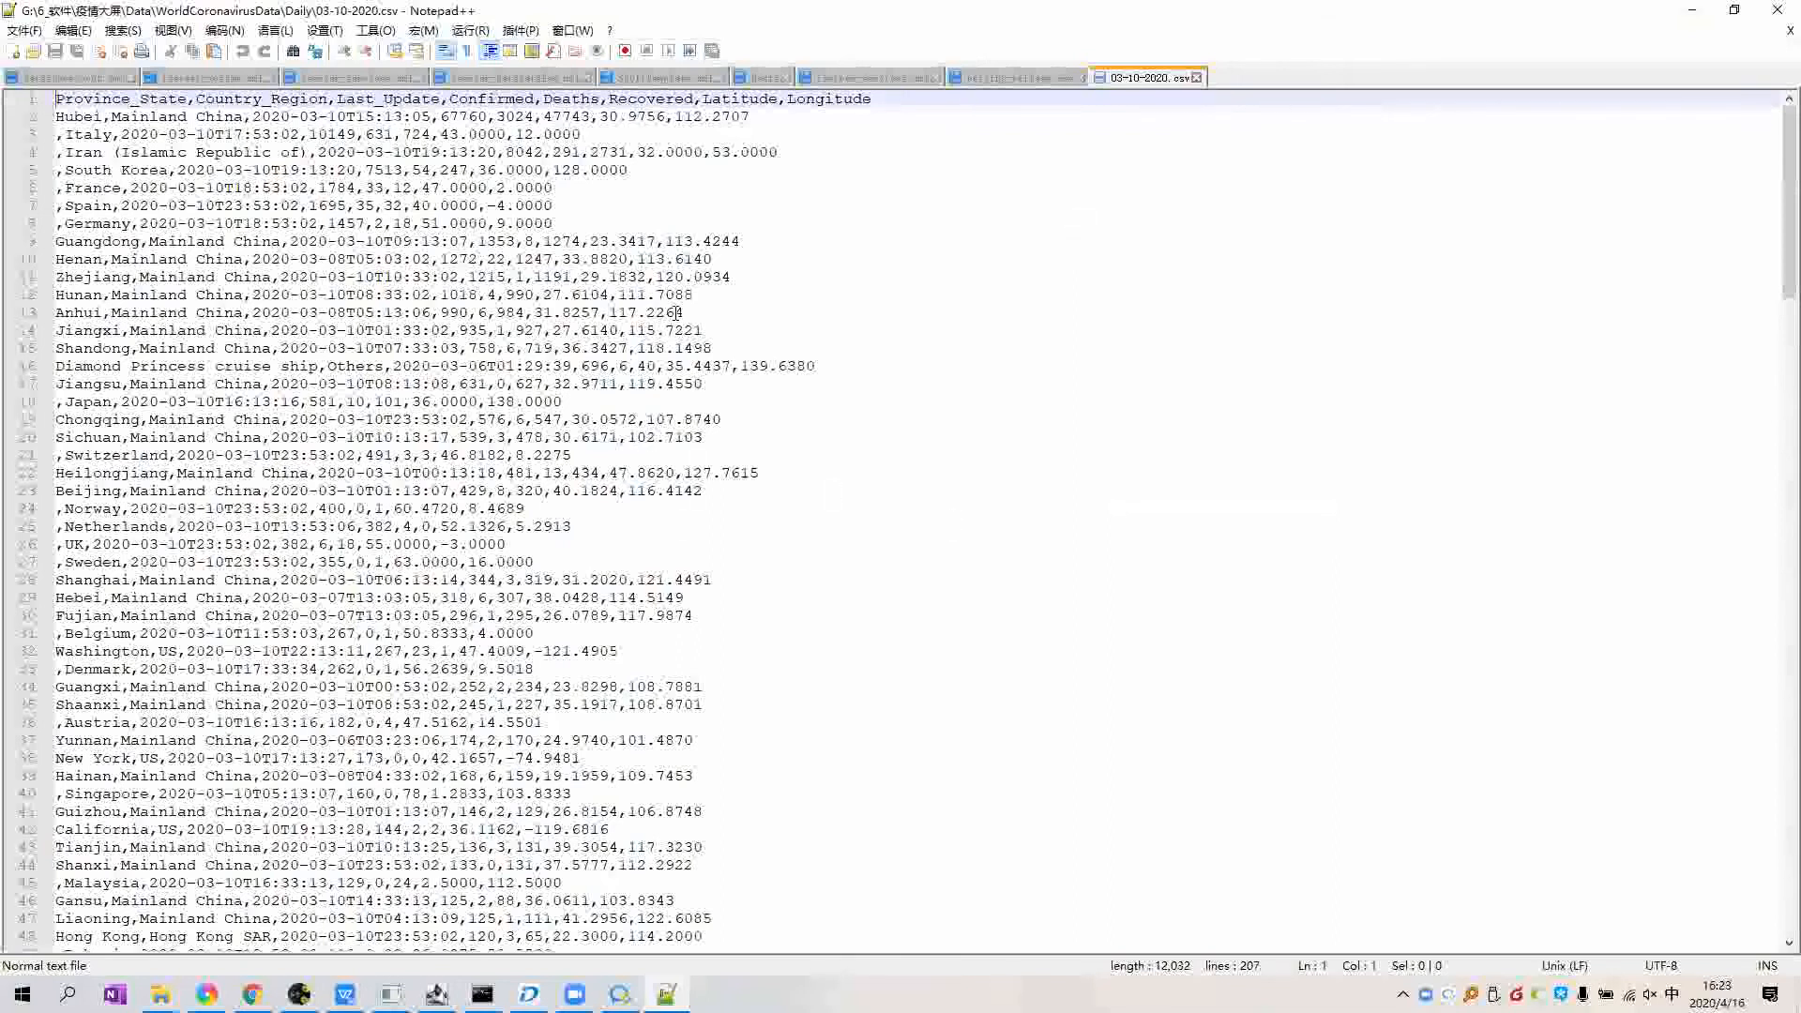
Step: Inspect the CSV header fields Last_Update, Confirmed, Deaths, Recovered, Latitude and Longitude
key("super+Down")
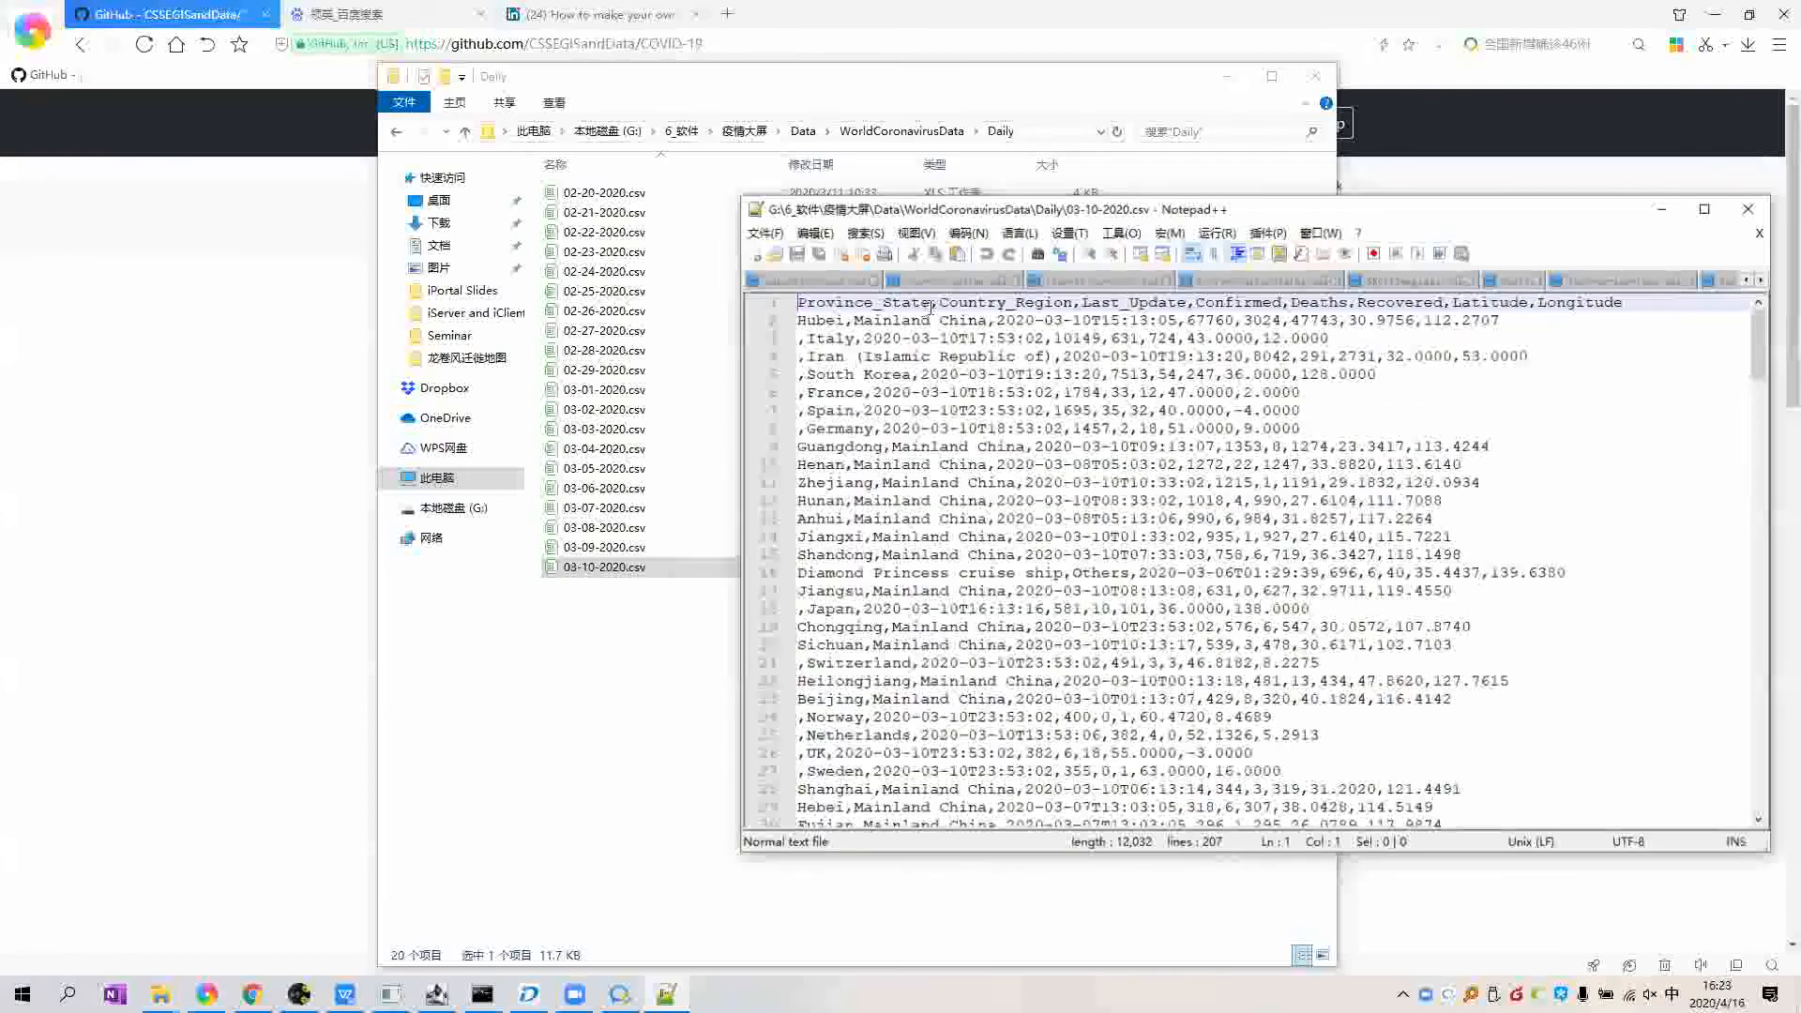
left_click_drag(920, 302, 1023, 301)
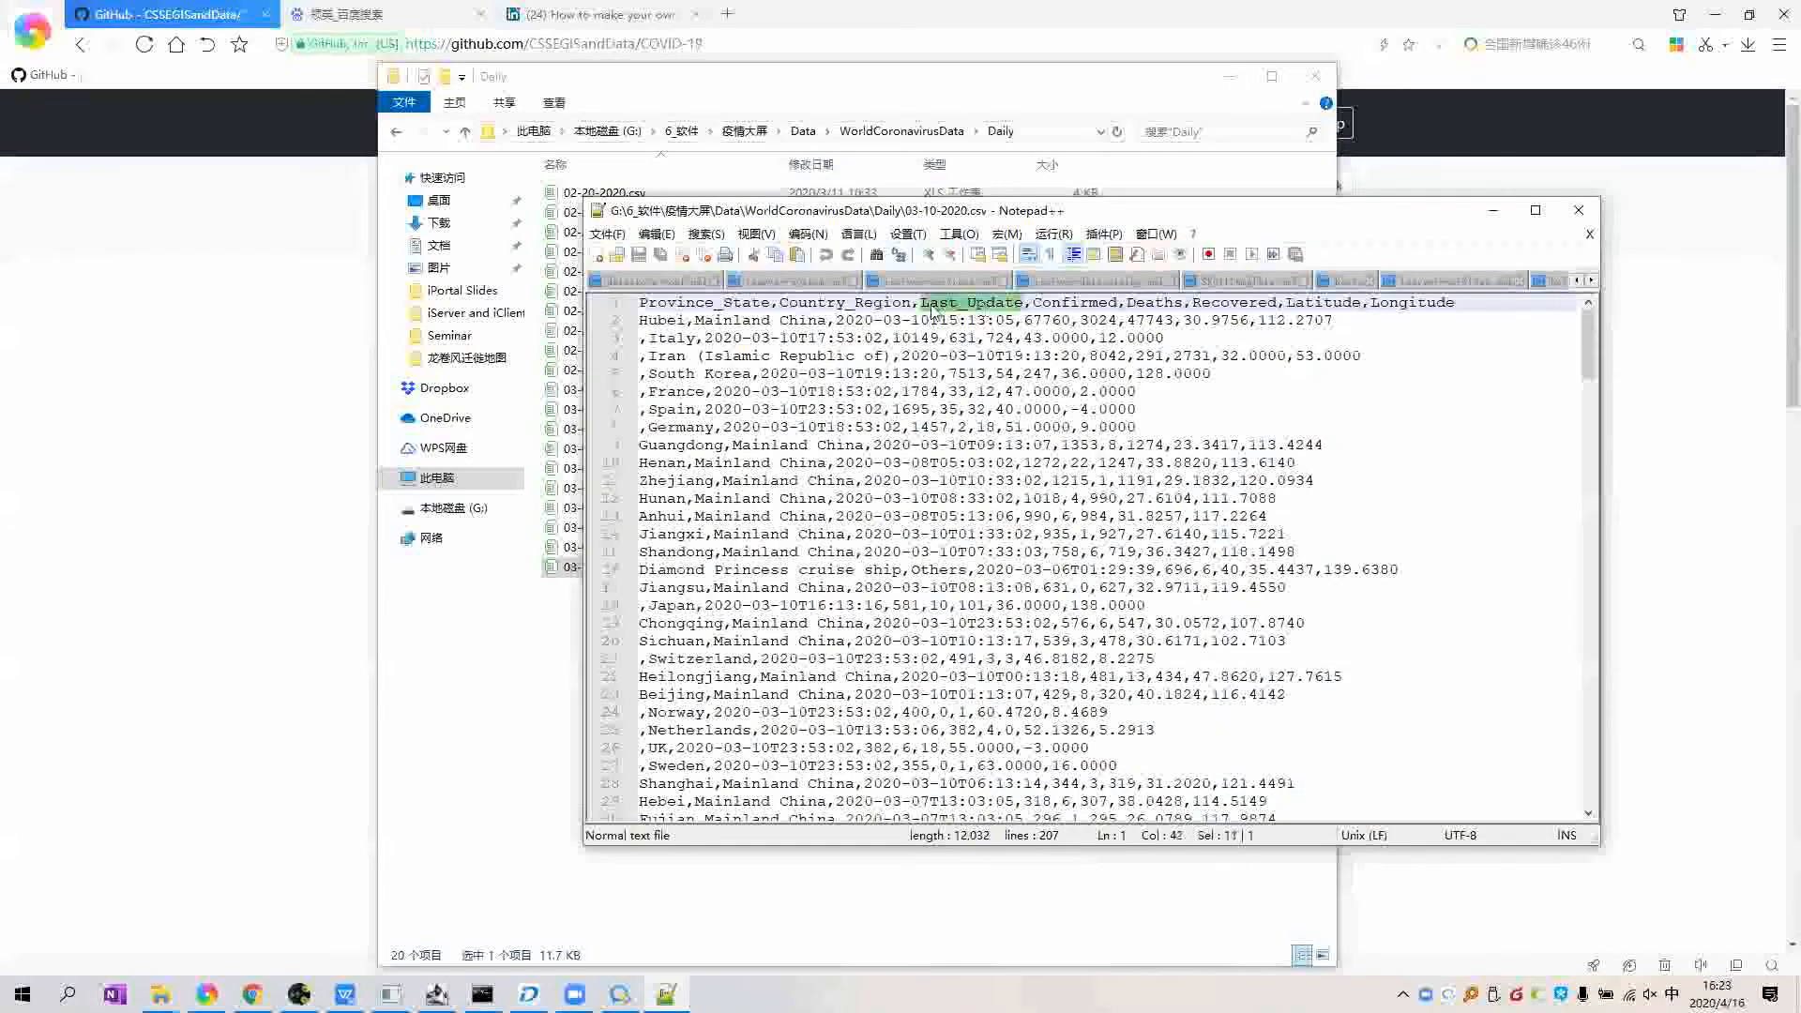
left_click(1079, 305)
double_click(1078, 303)
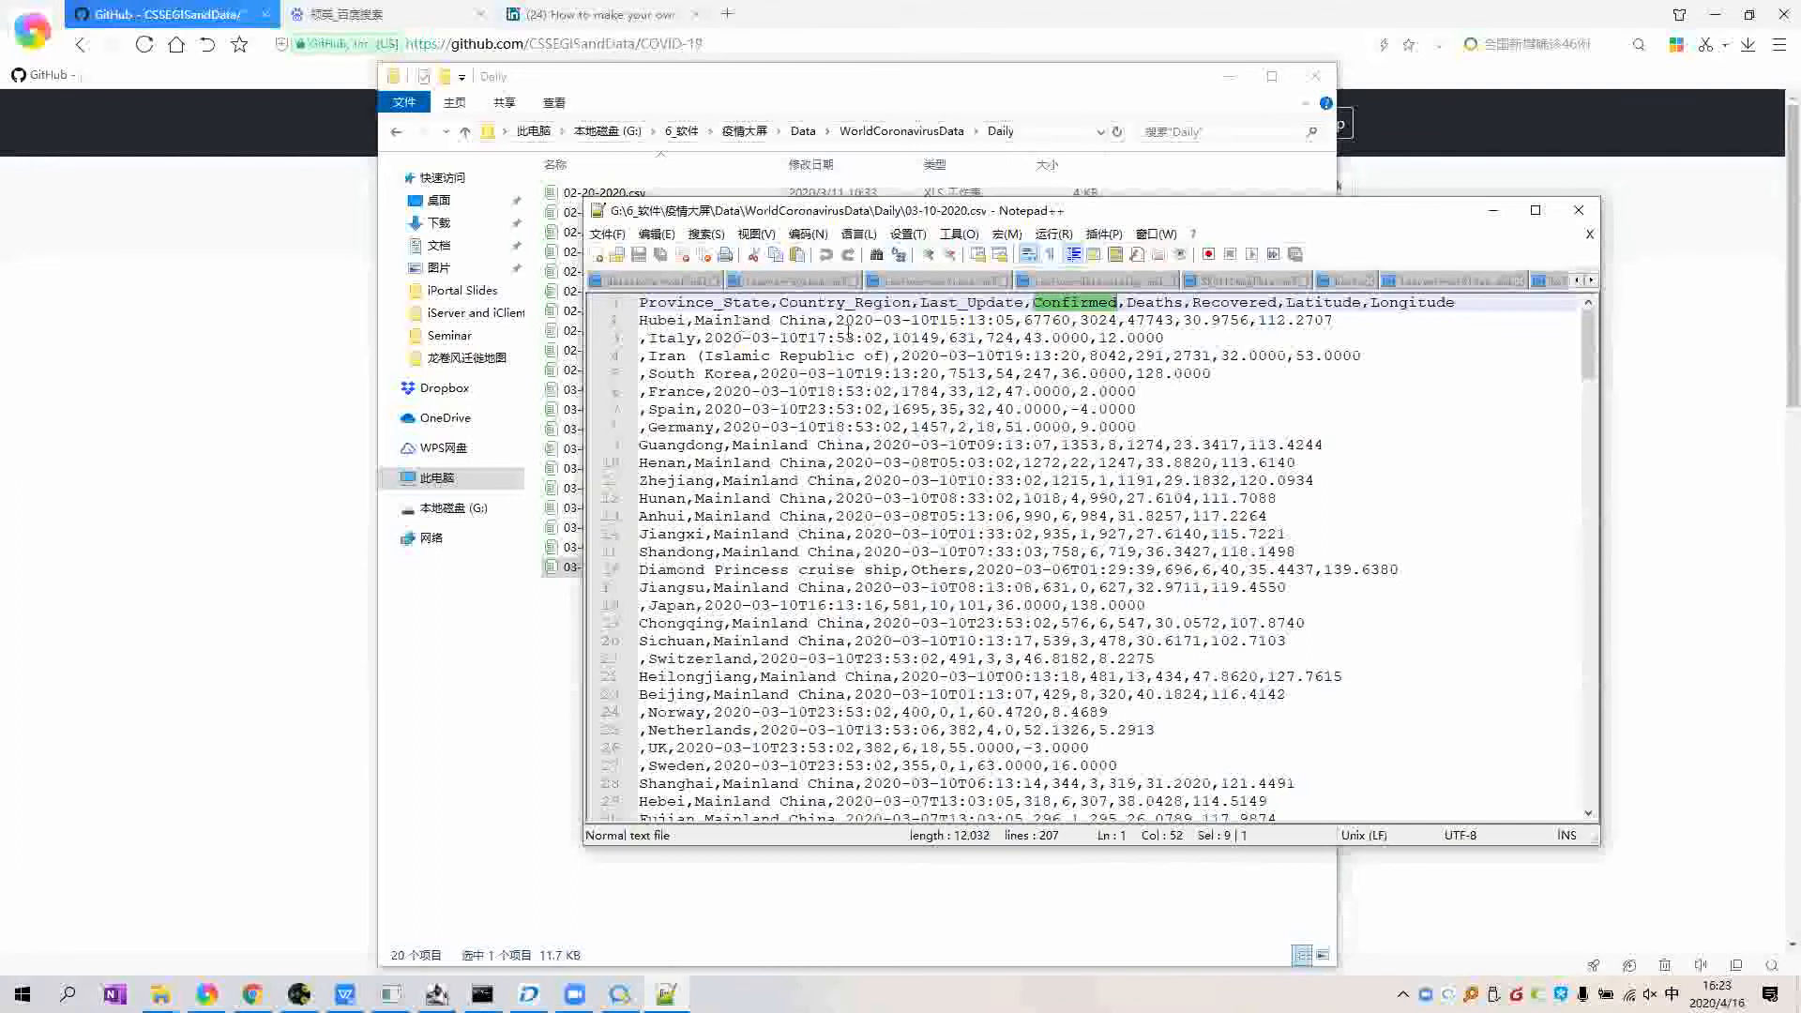
double_click(1161, 304)
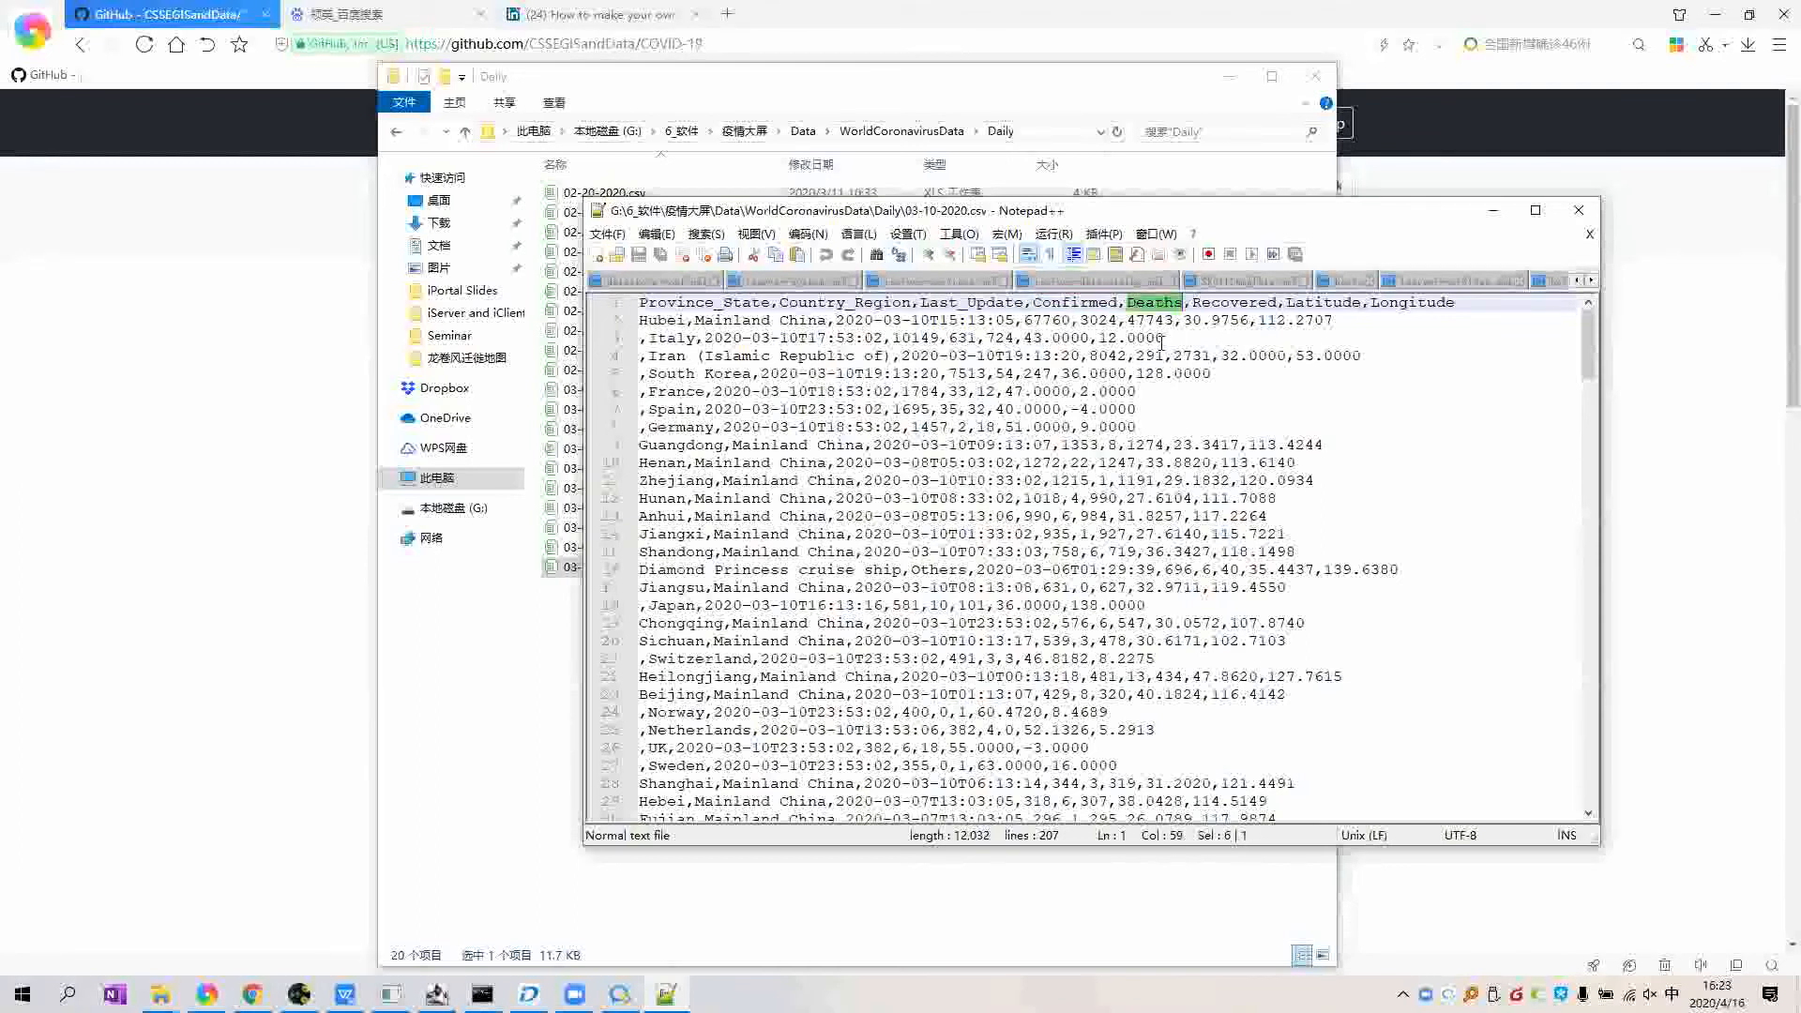
double_click(1226, 303)
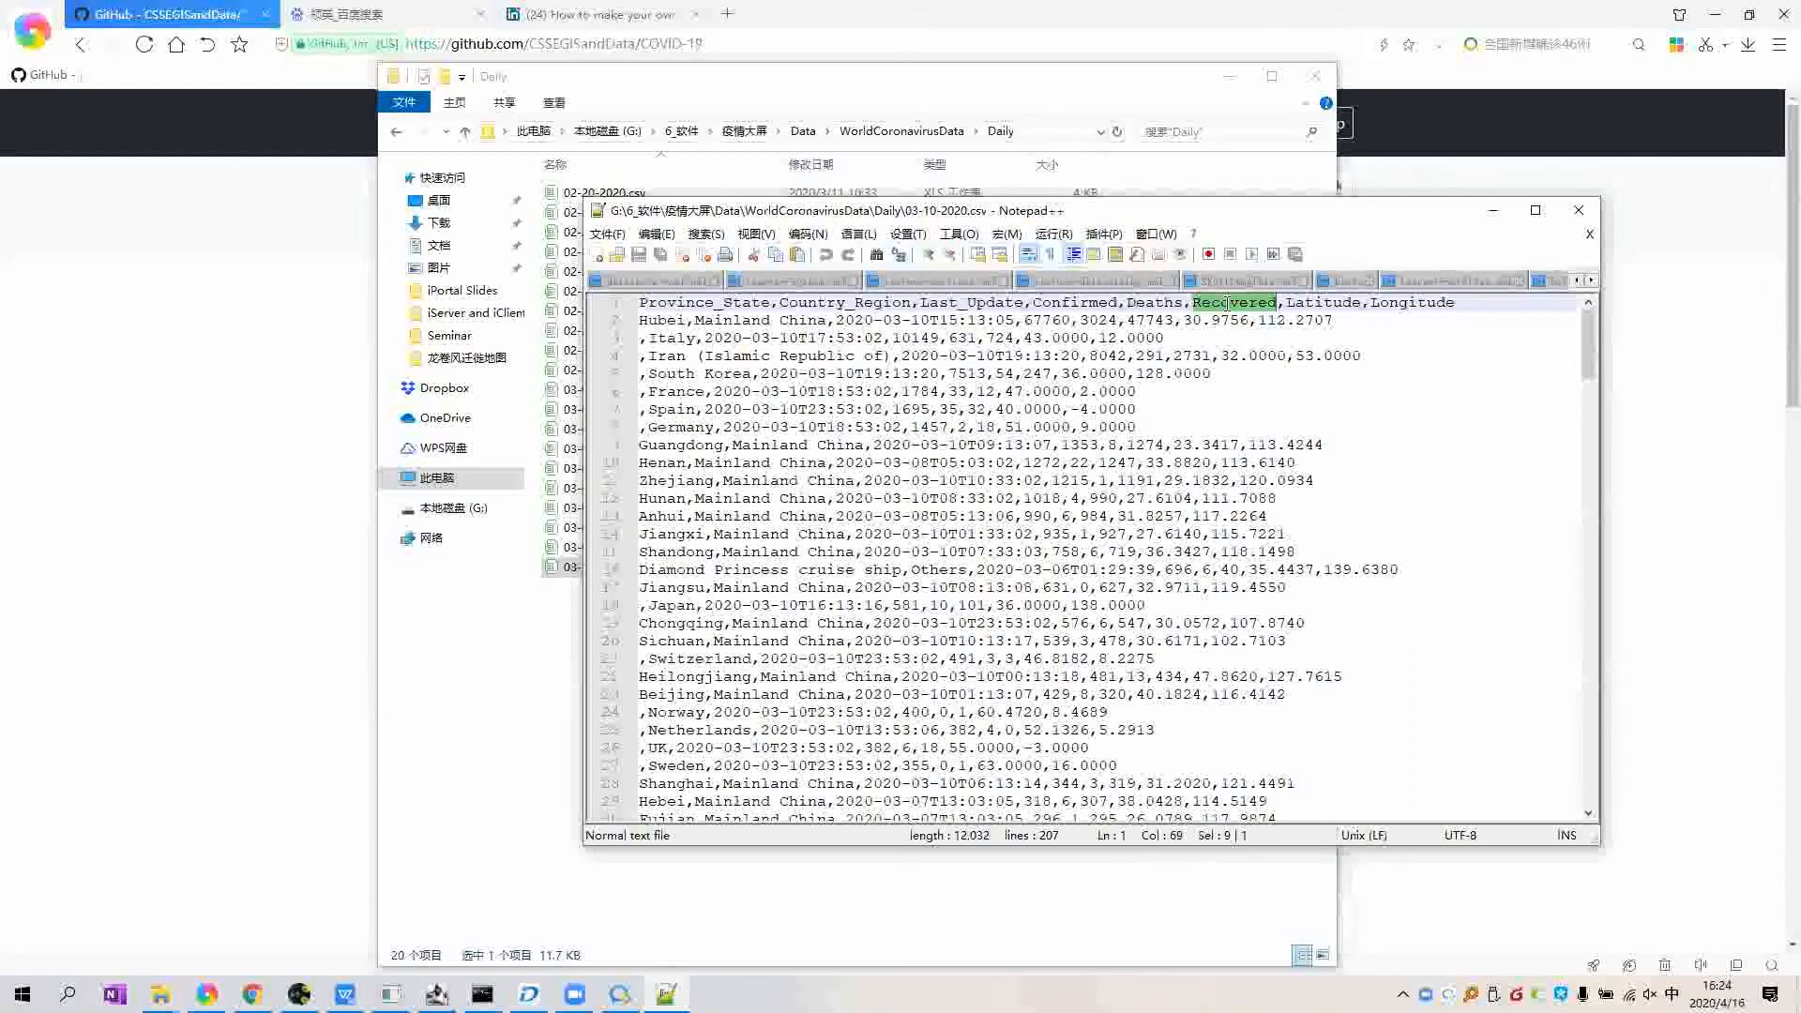
double_click(1322, 304)
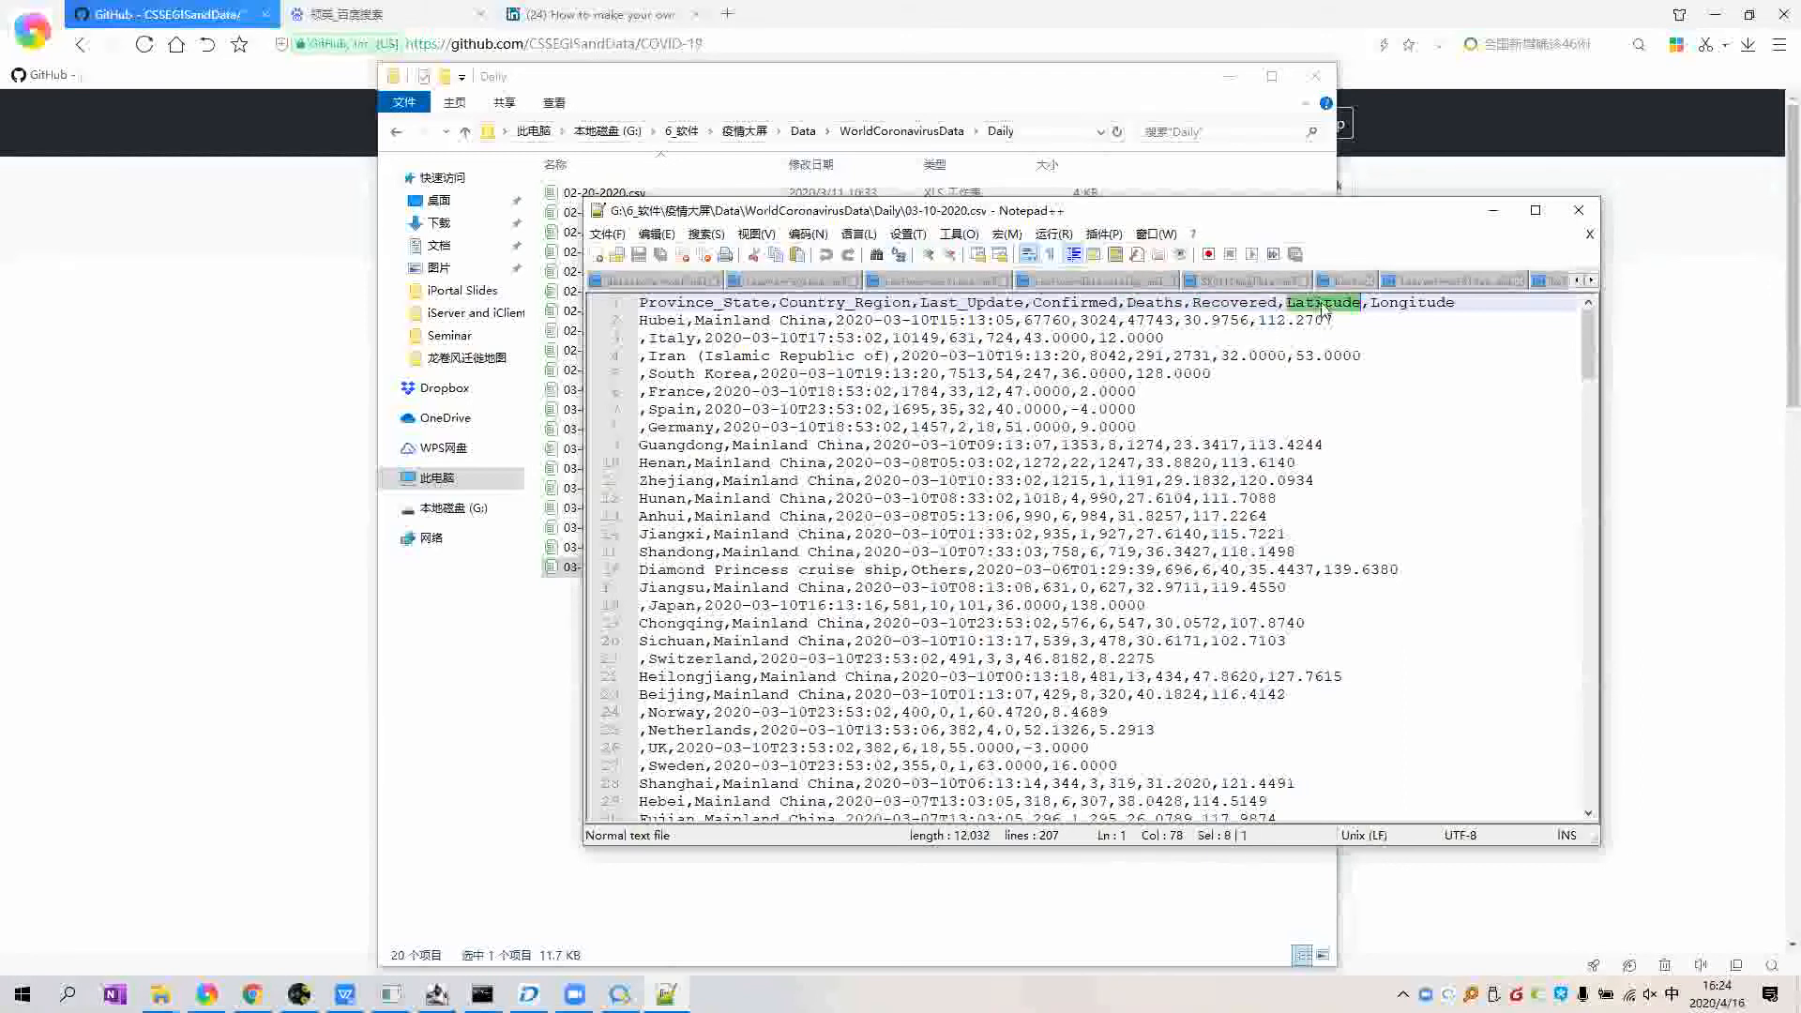
double_click(1392, 306)
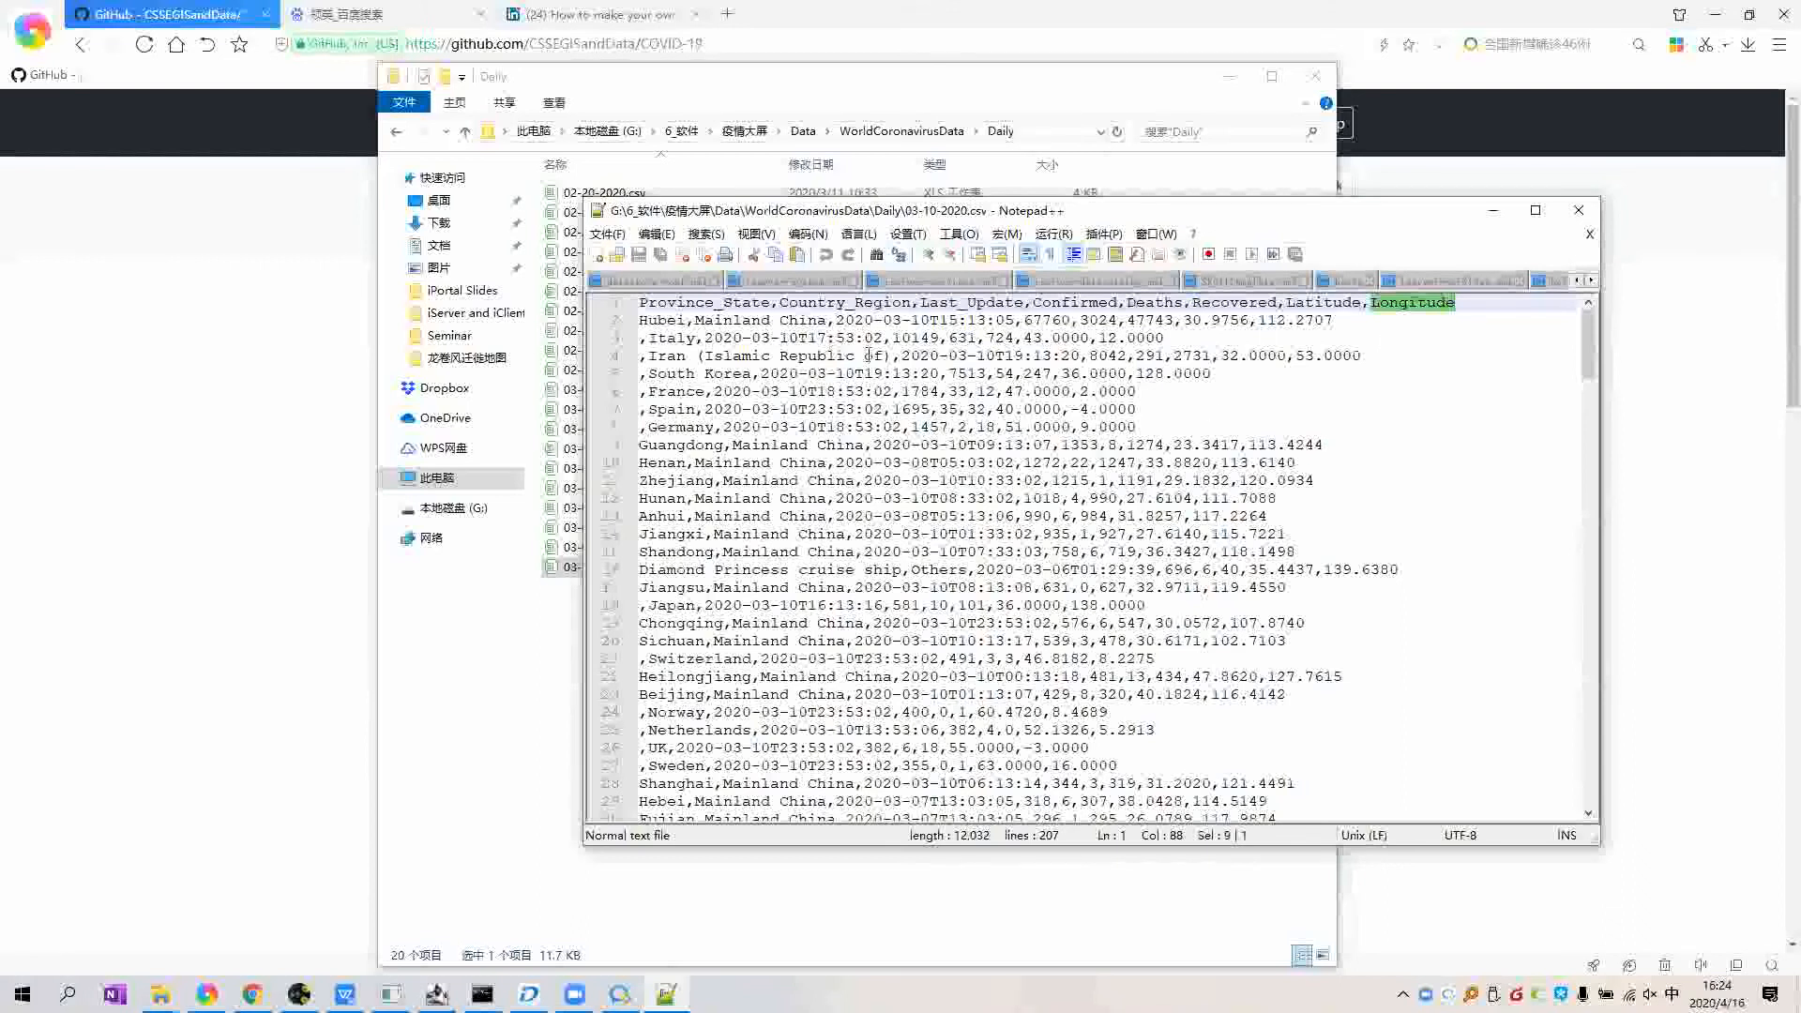
Step: Check the Hubei record's confirmed count of 67760, then close the CSV file
left_click(1108, 409)
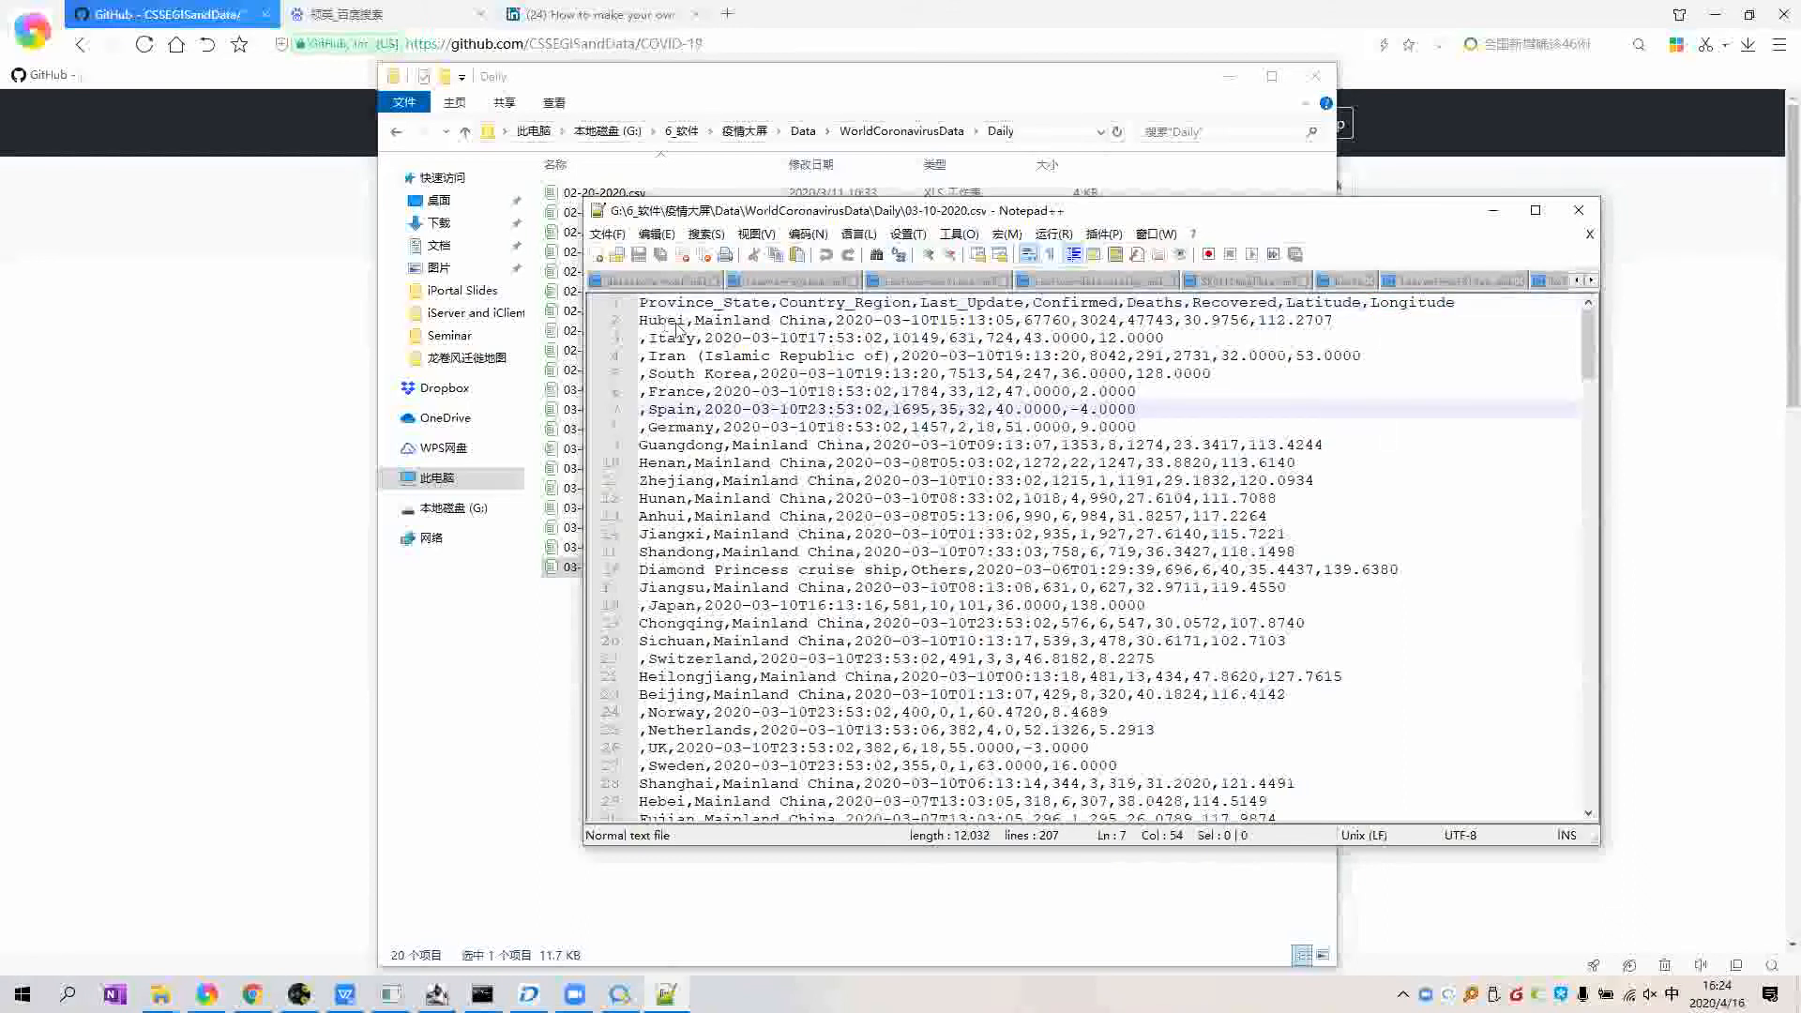
left_click(671, 324)
triple_click(877, 323)
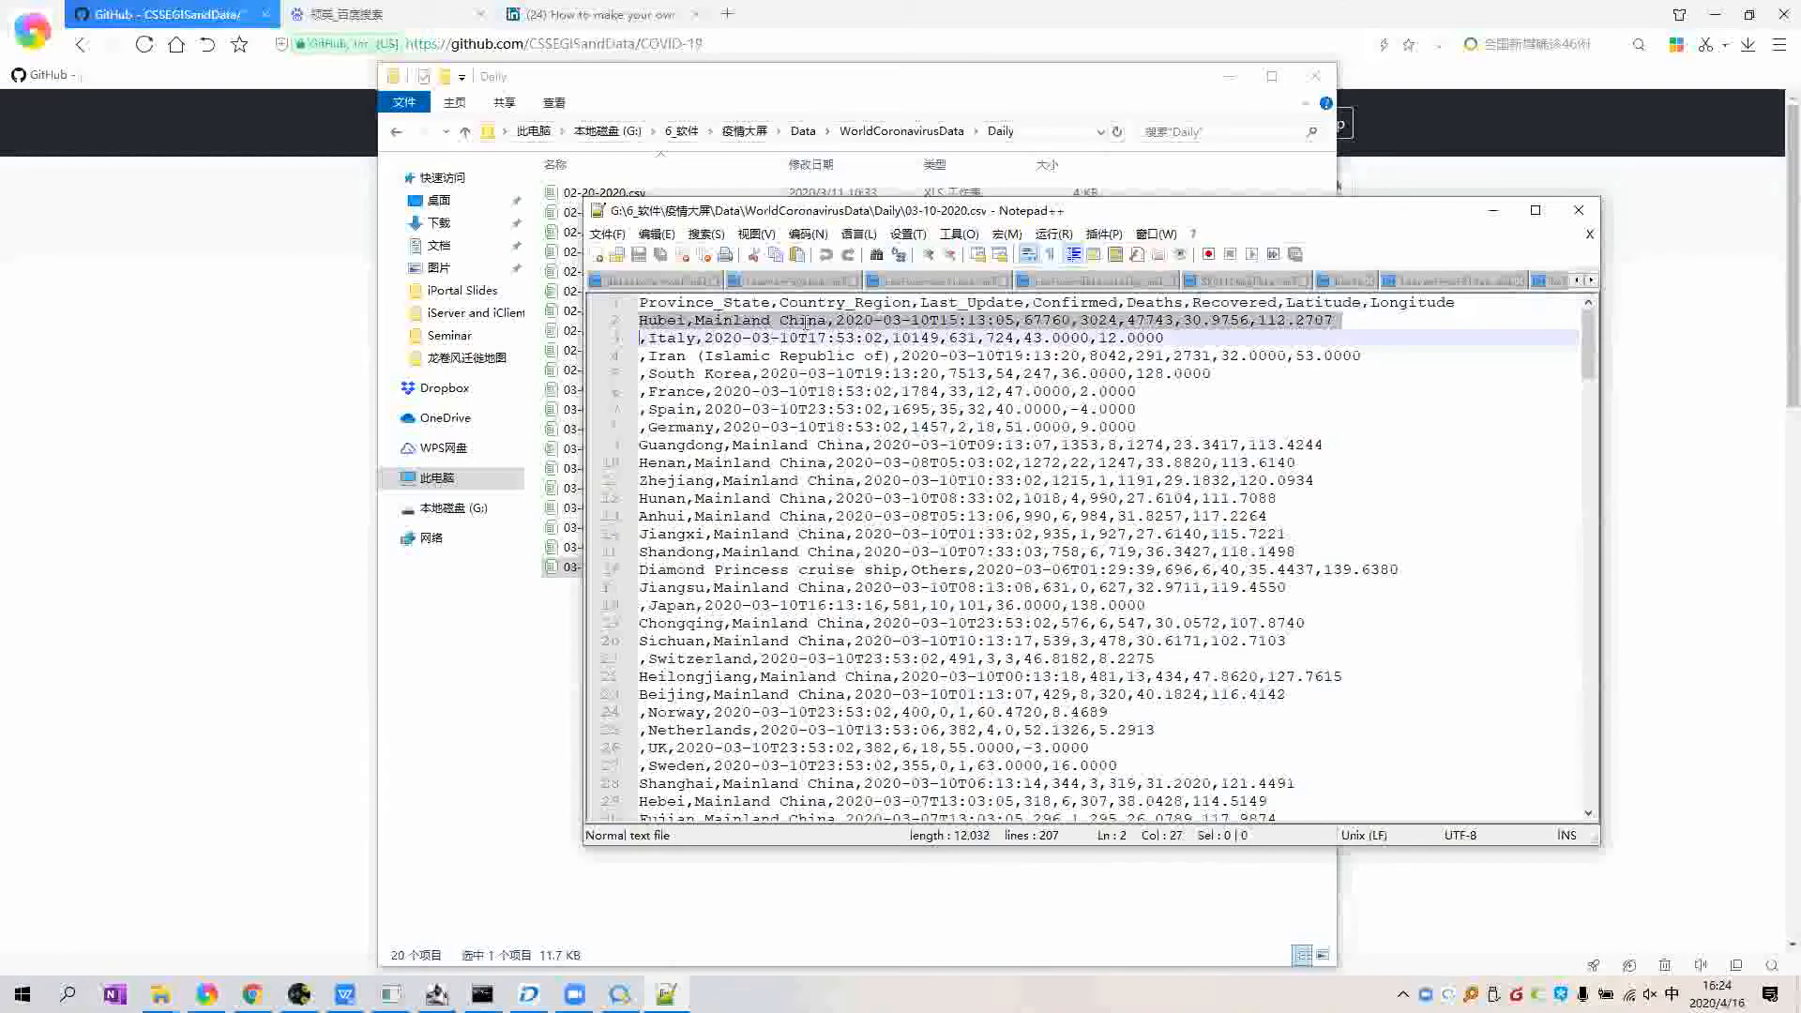
left_click(879, 322)
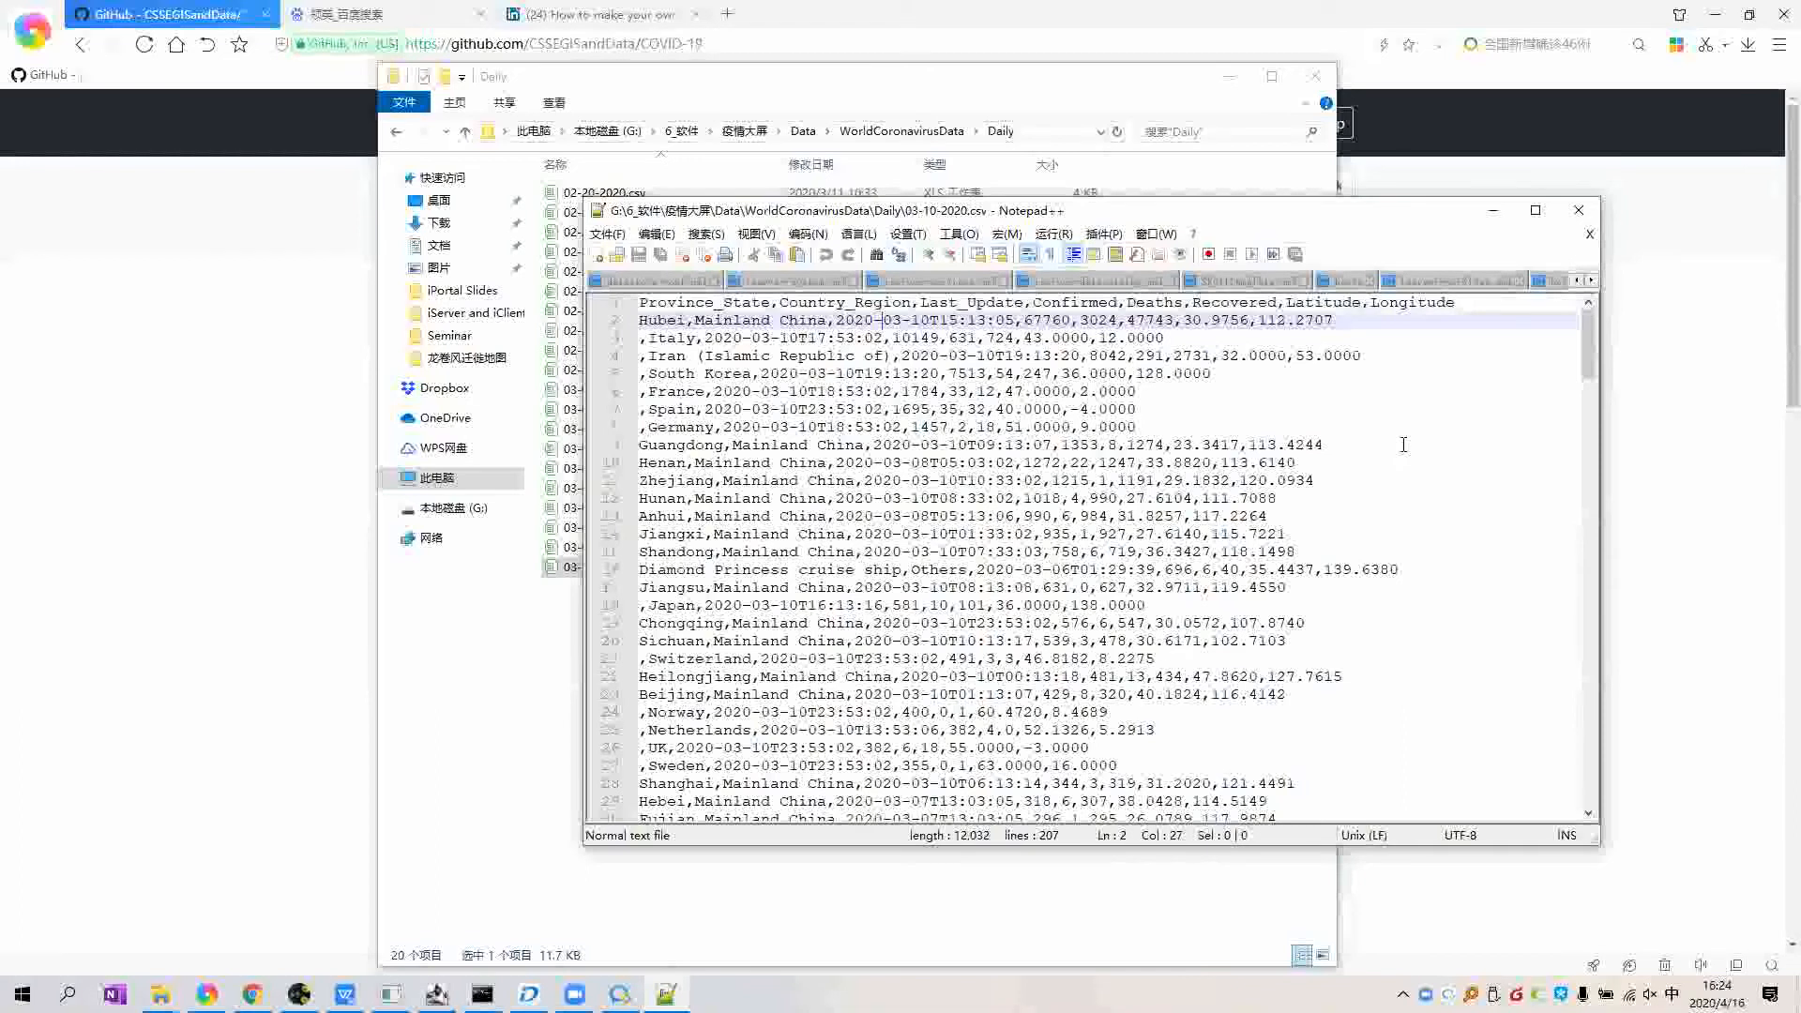
double_click(1048, 320)
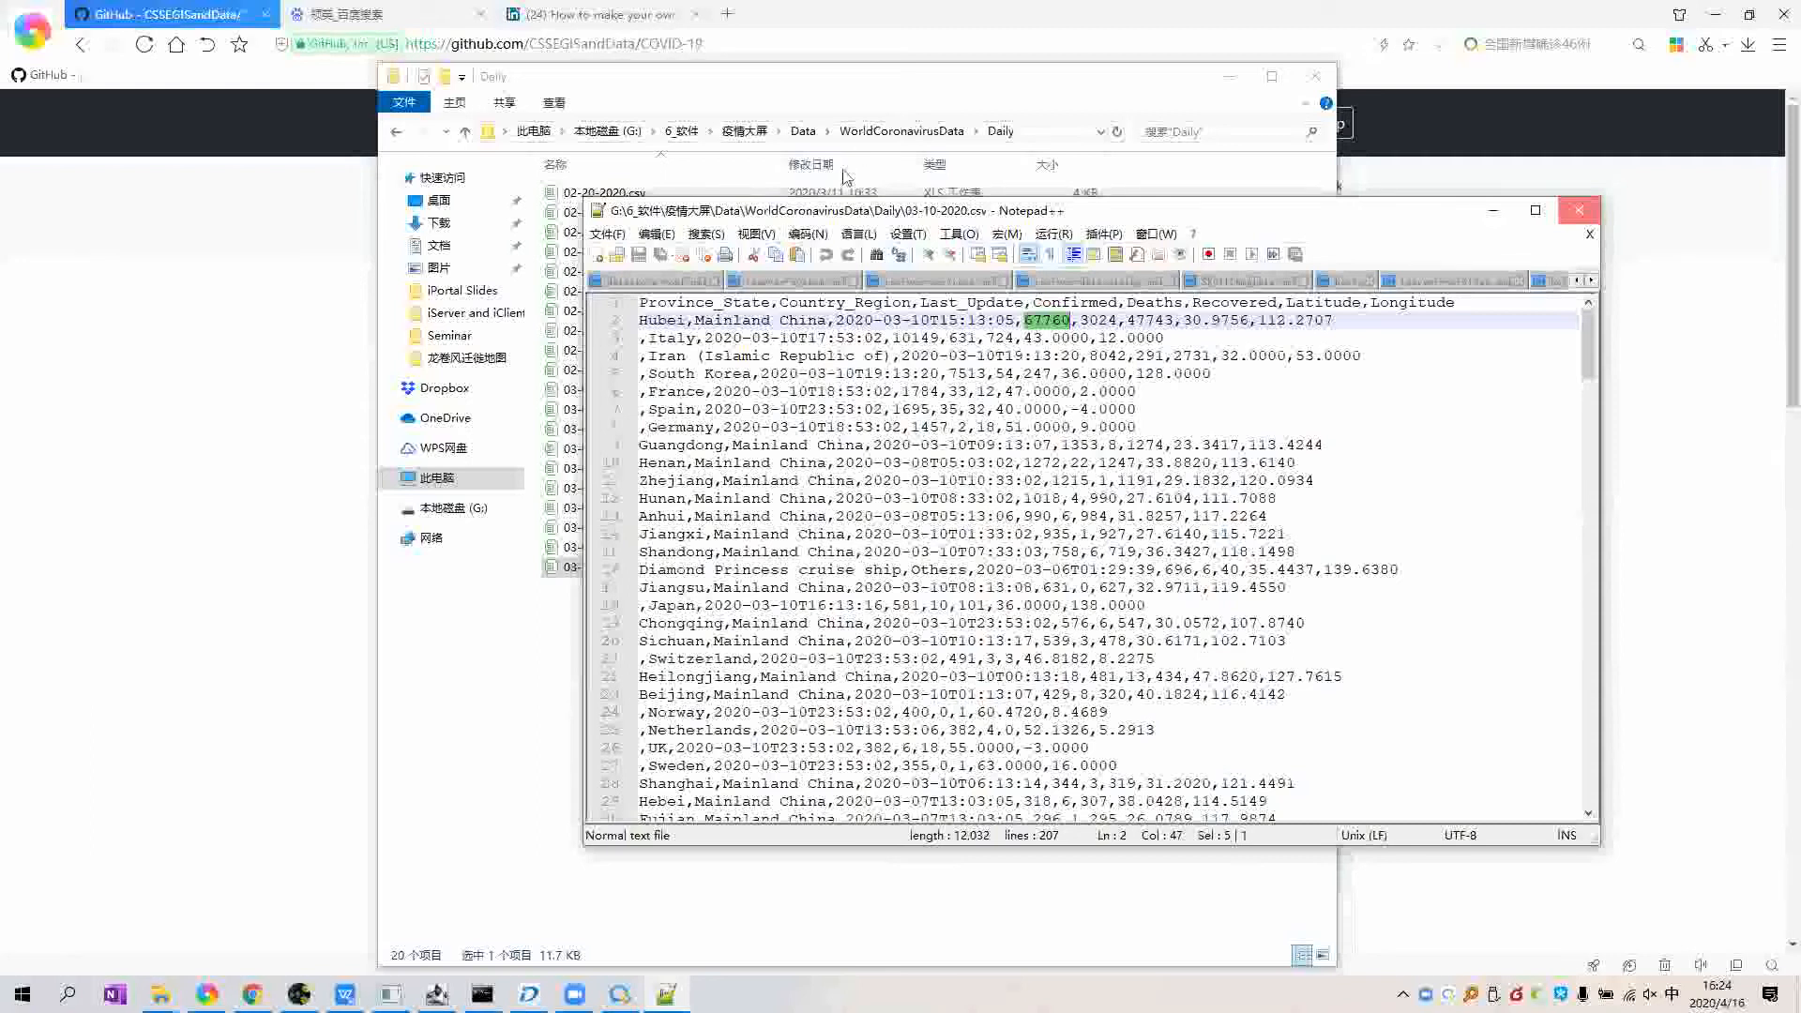
key("alt+F4")
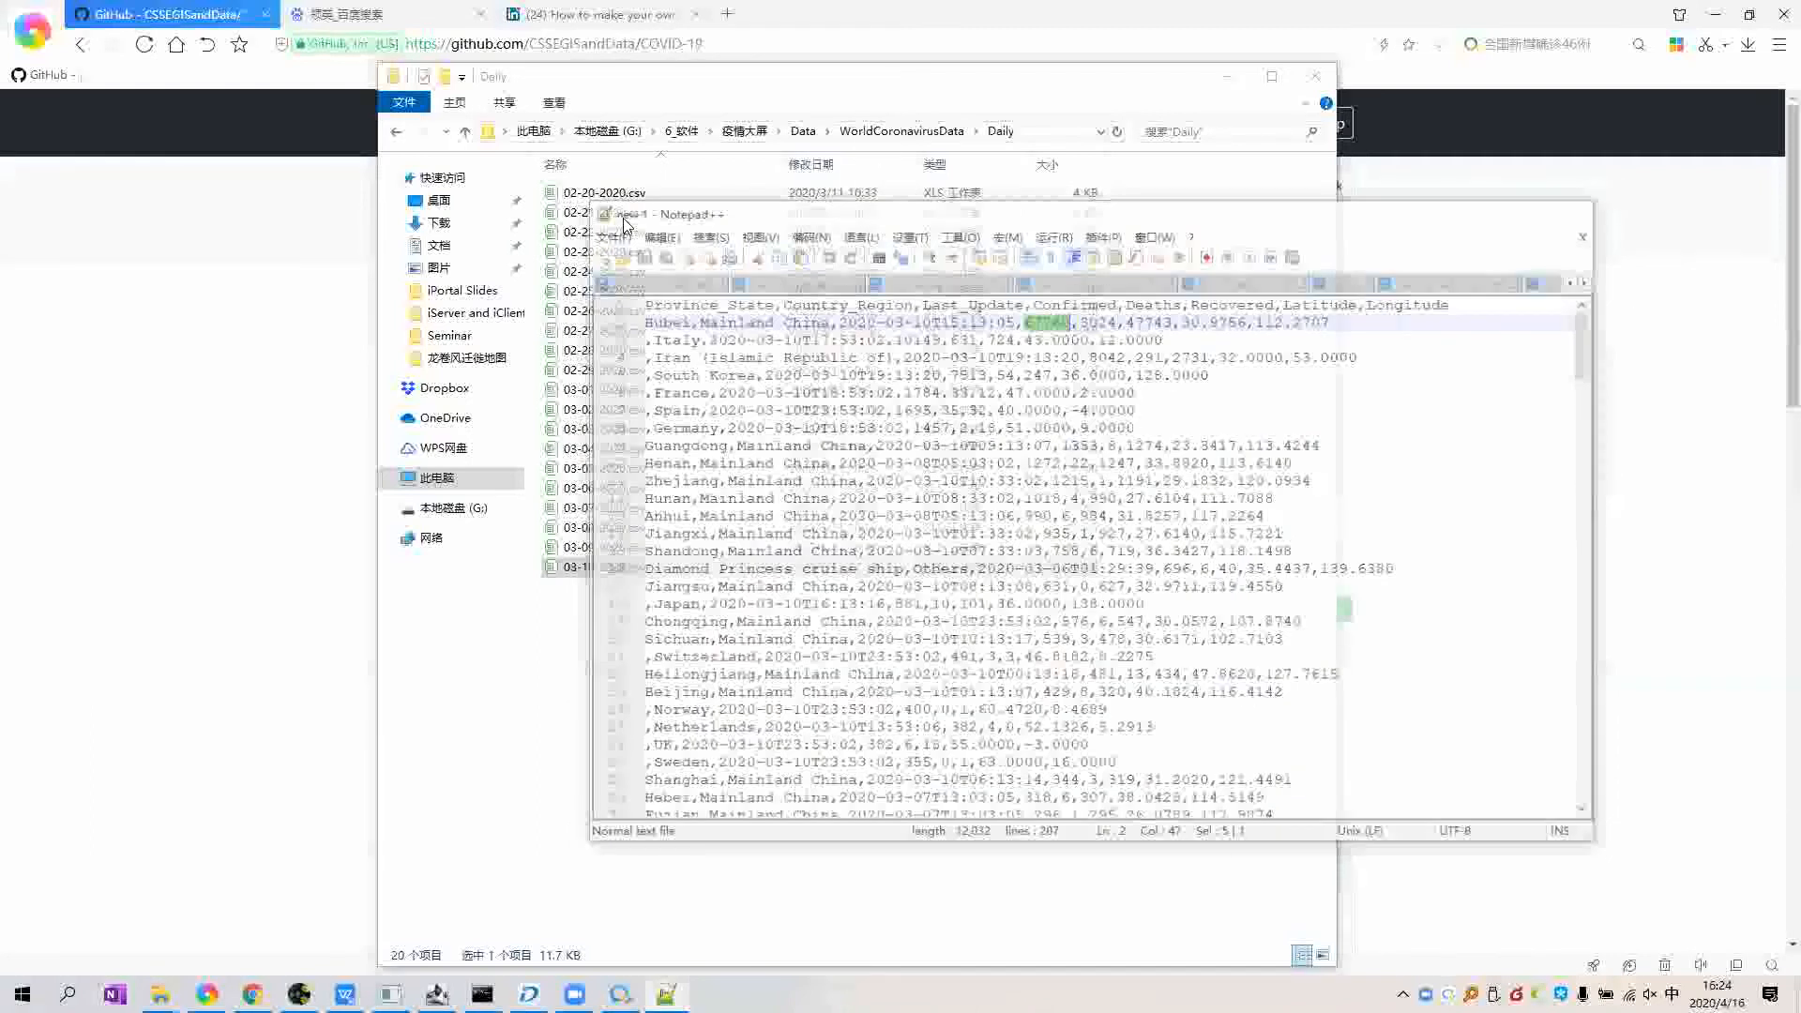
Step: Open the time_series folder and select timeSeriesConfirmed.xlsx among its three workbooks
left_click(623, 218)
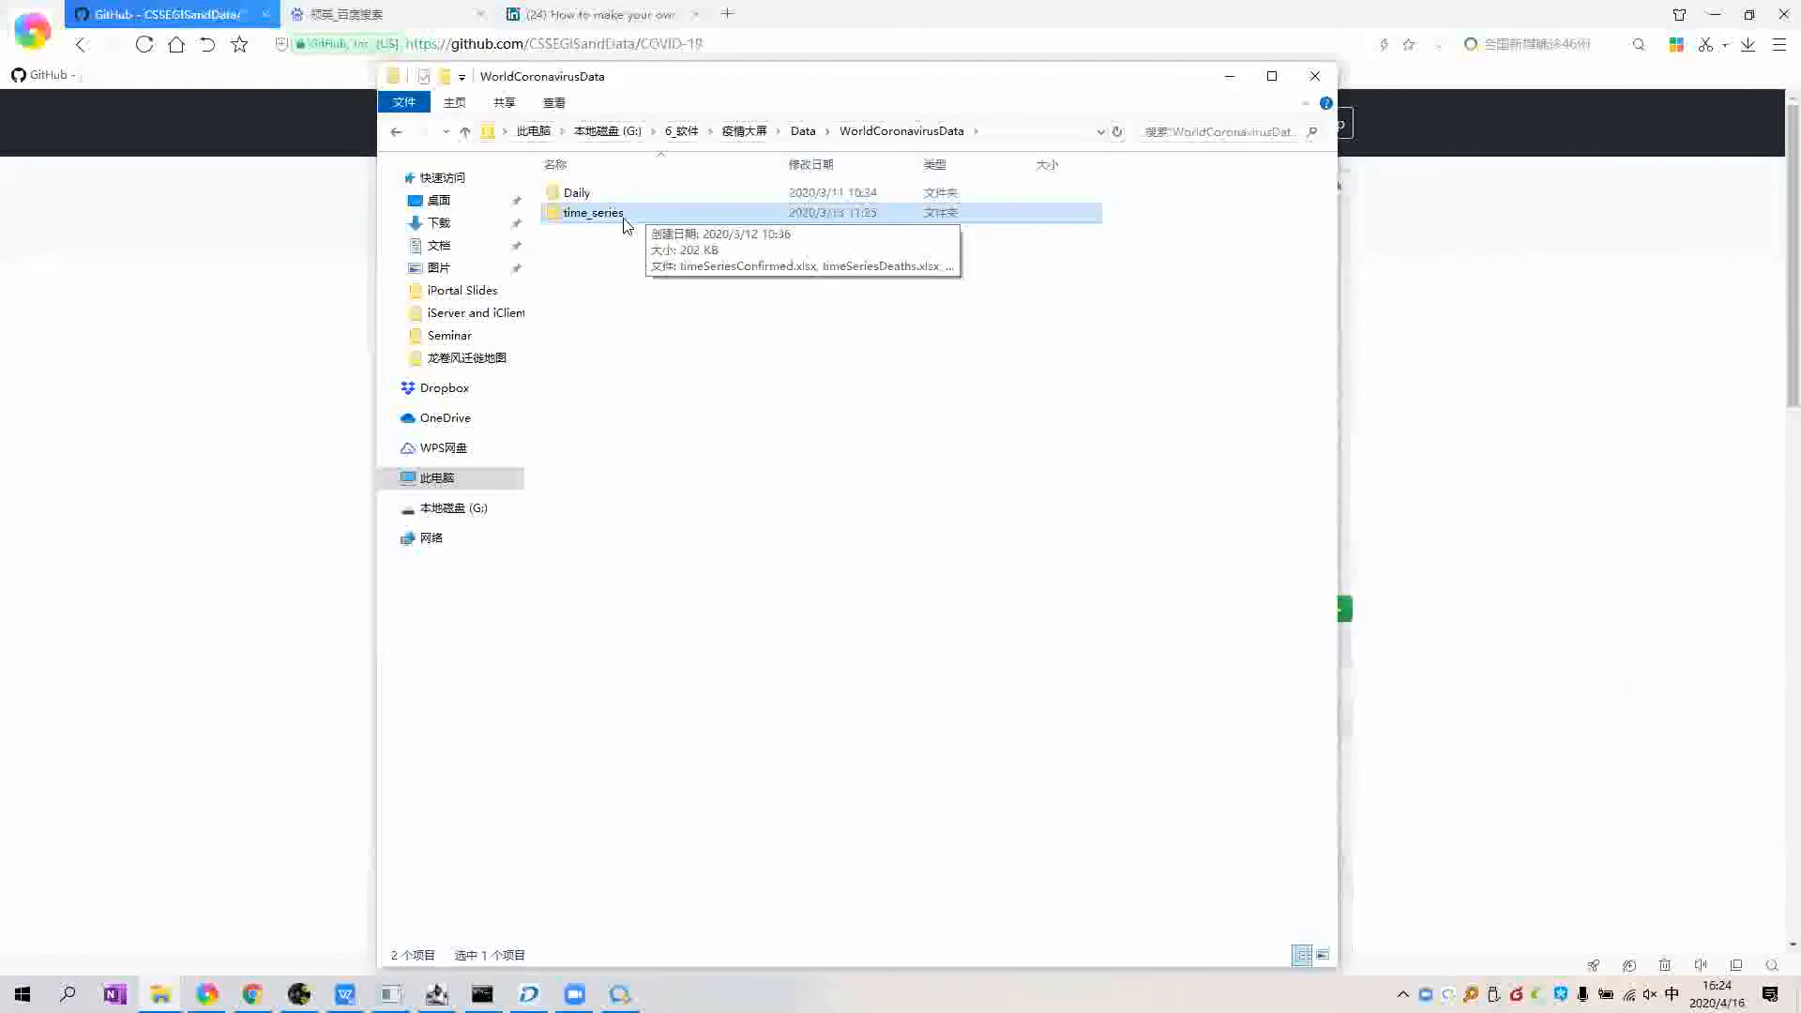
double_click(624, 215)
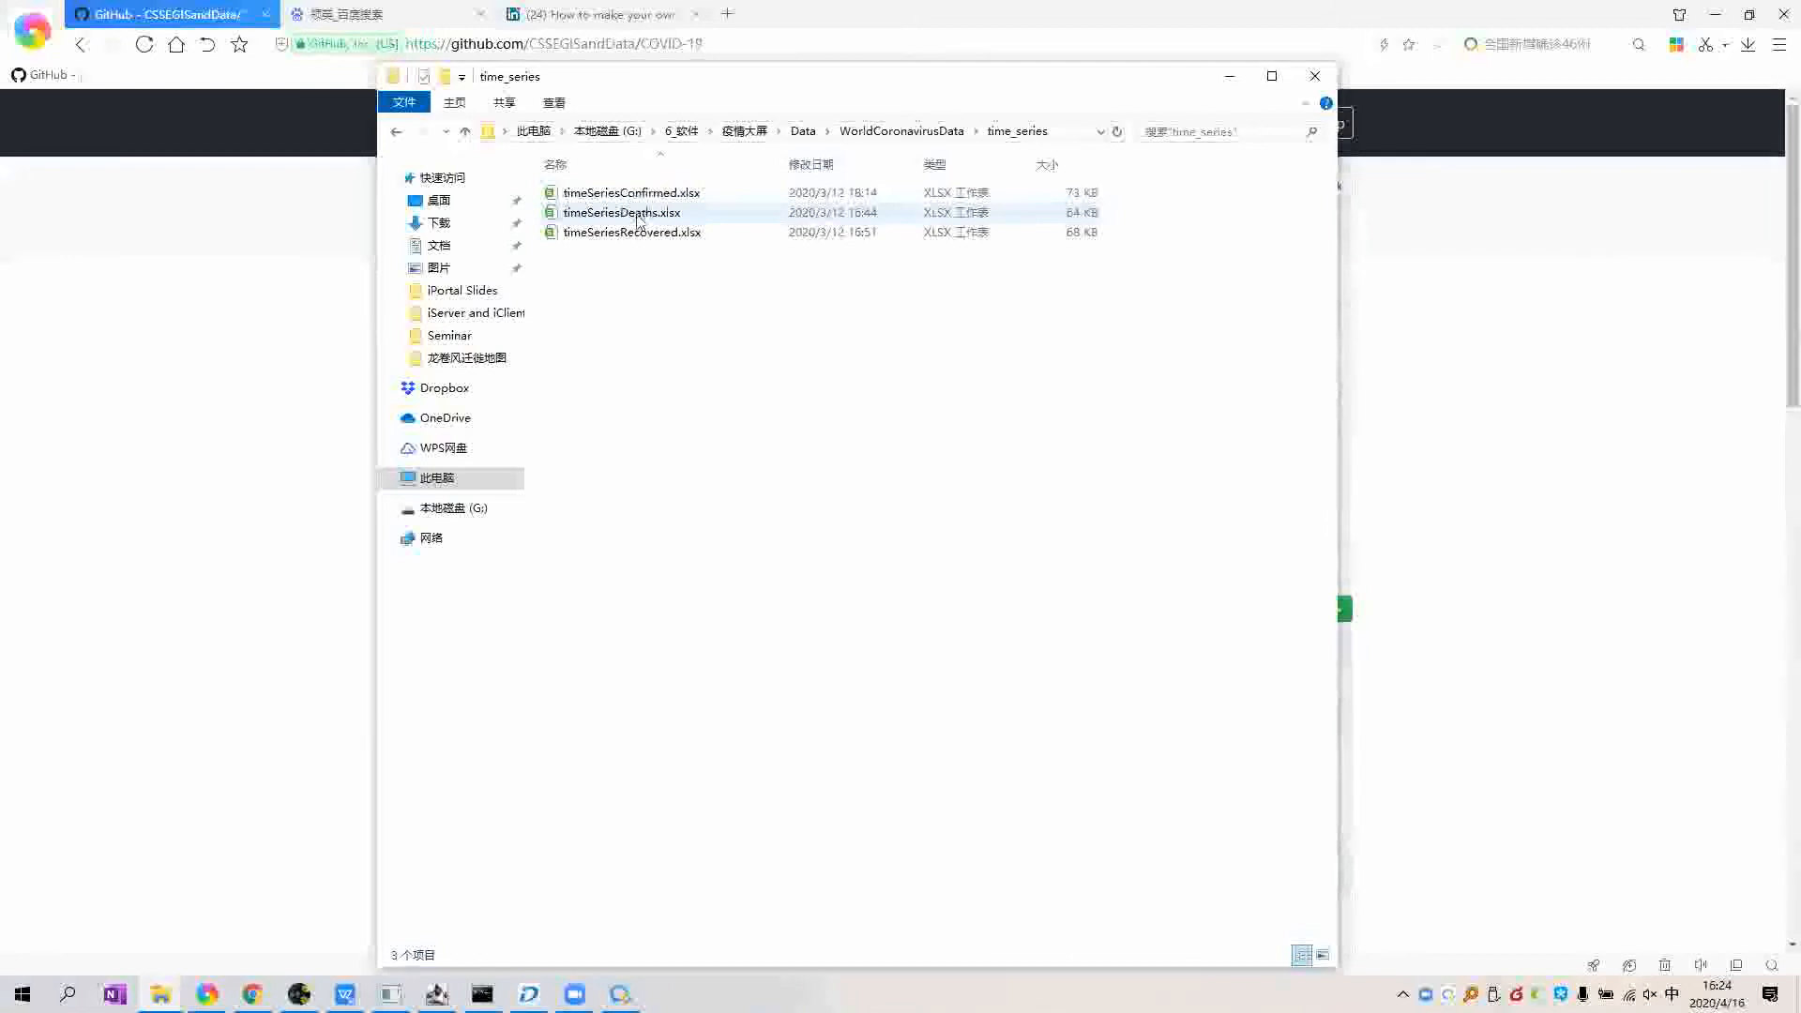
left_click_drag(733, 275, 788, 183)
left_click(741, 275)
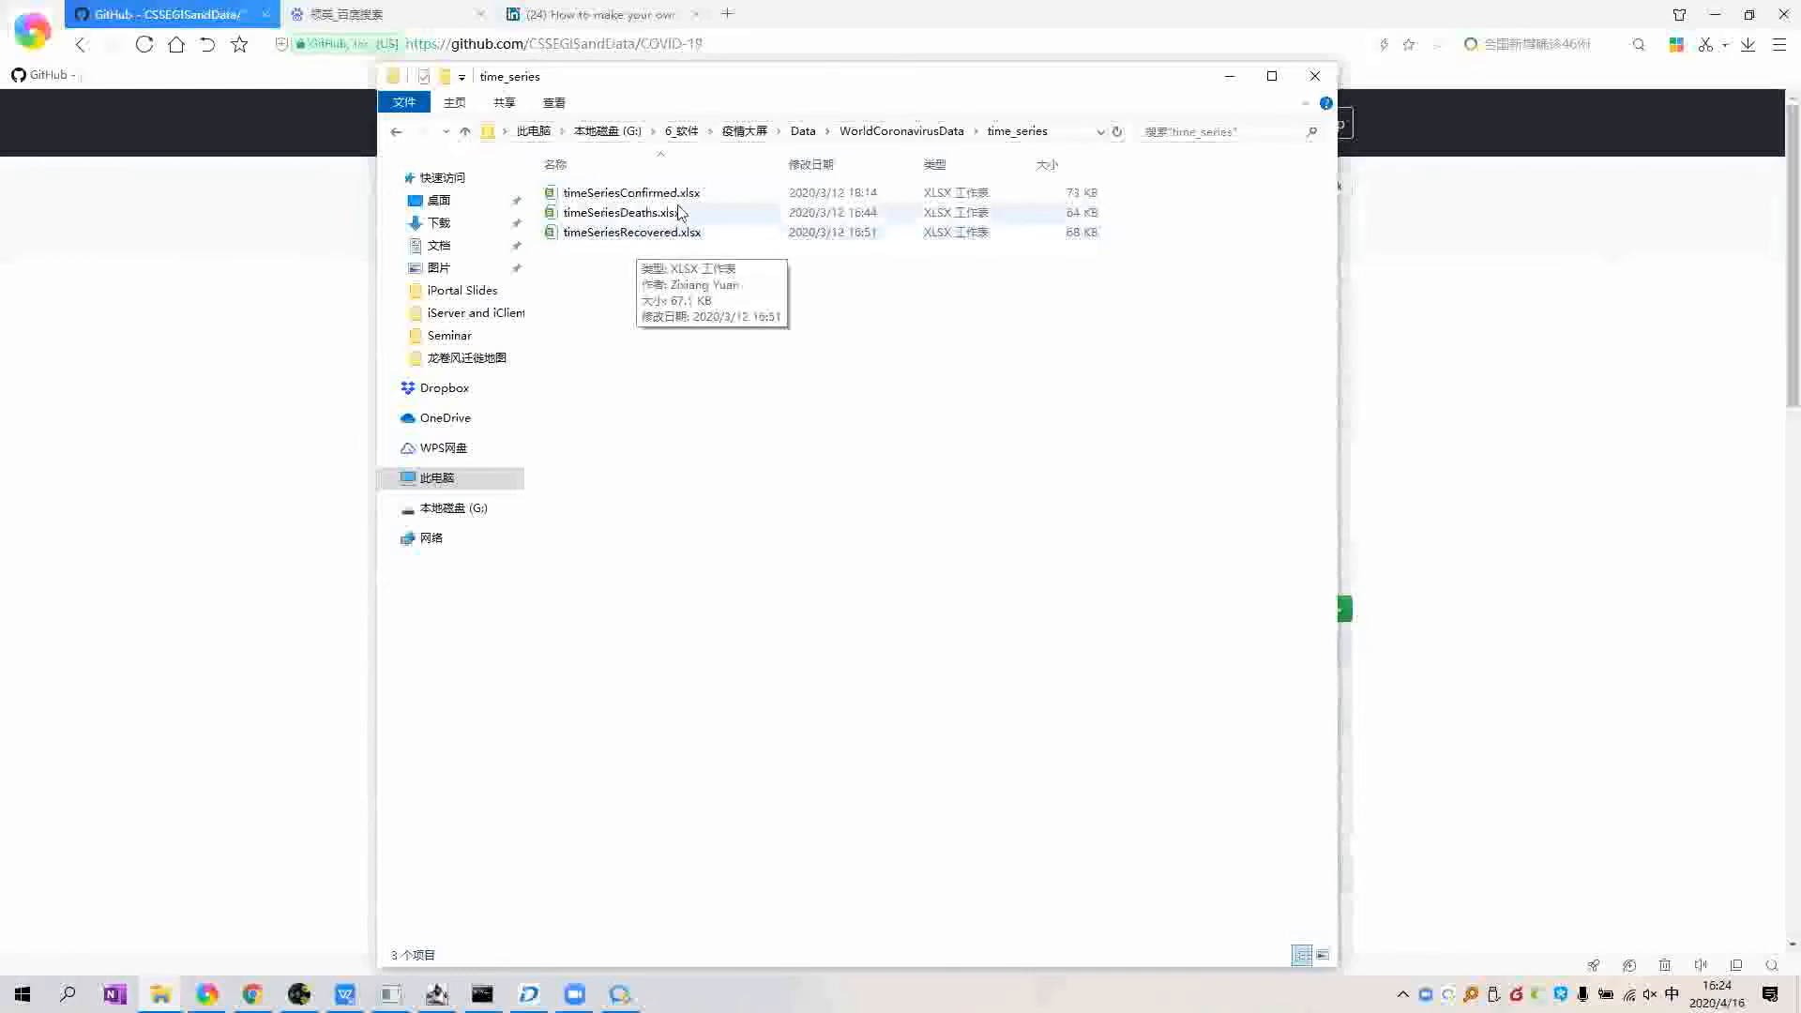
left_click(624, 199)
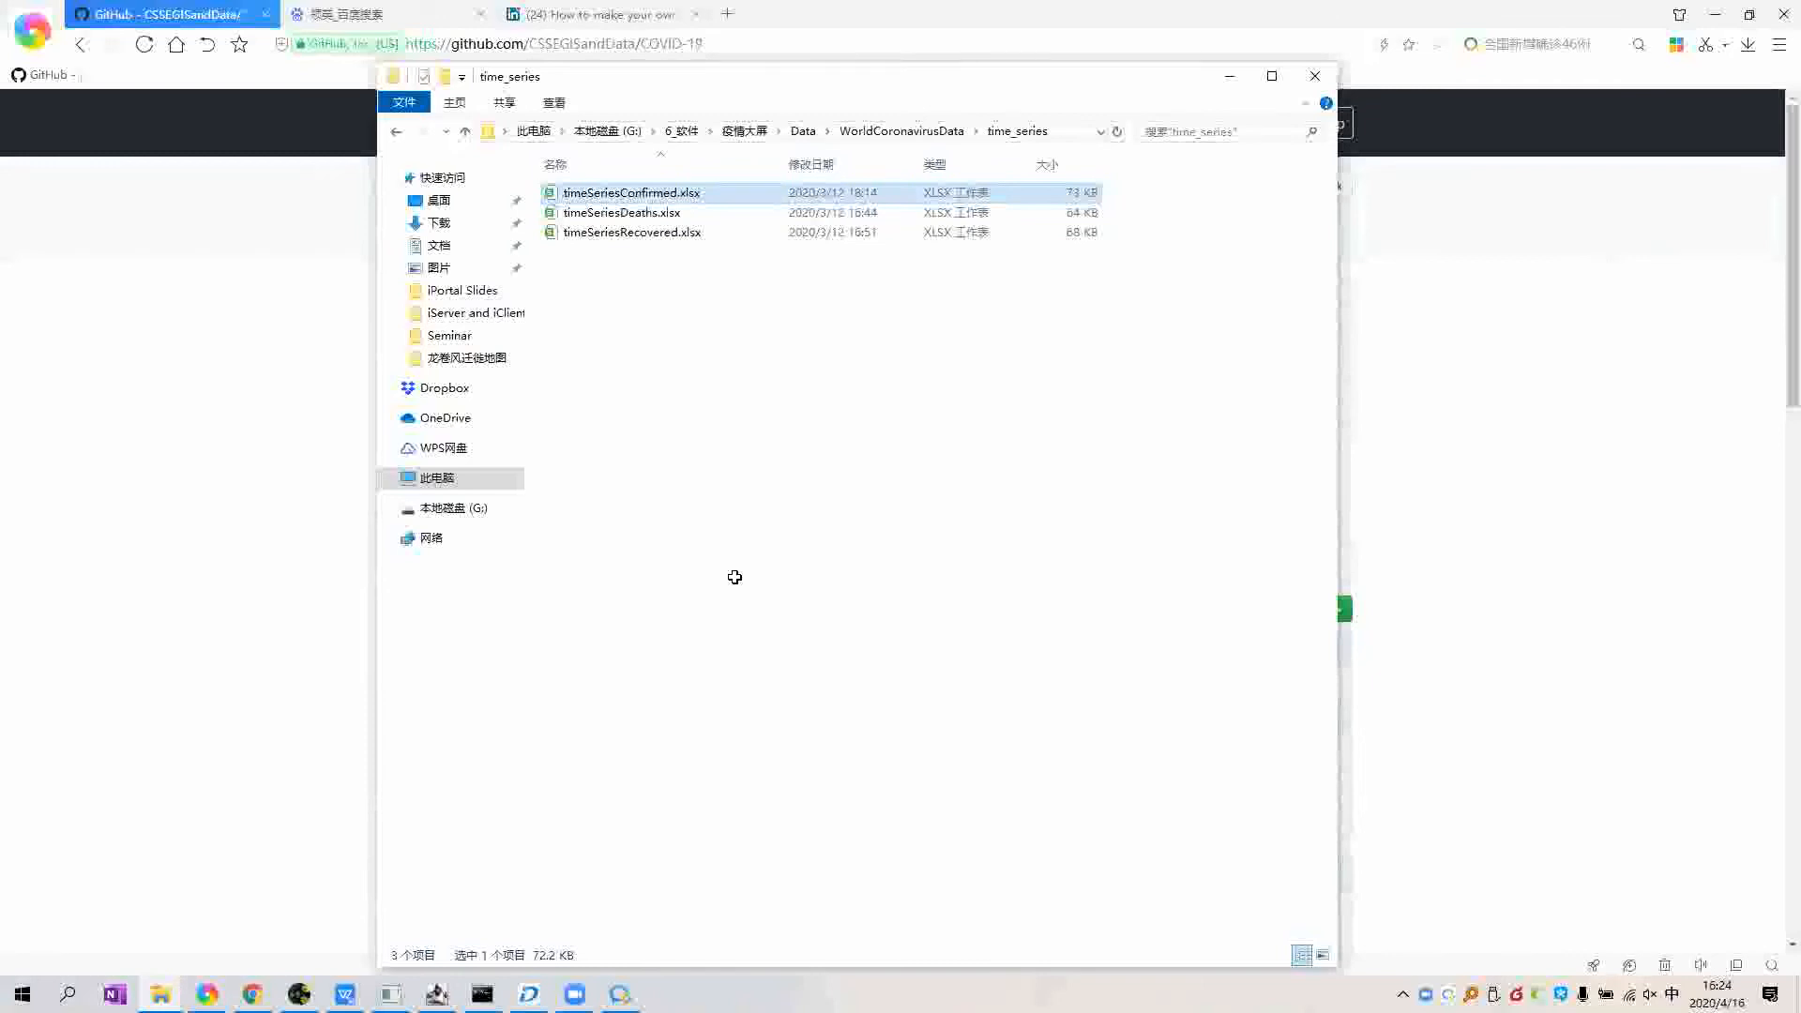
Step: Open timeSeriesConfirmed.xlsx and inspect its Date, Total, China and Outside of China columns
key("alt+Tab")
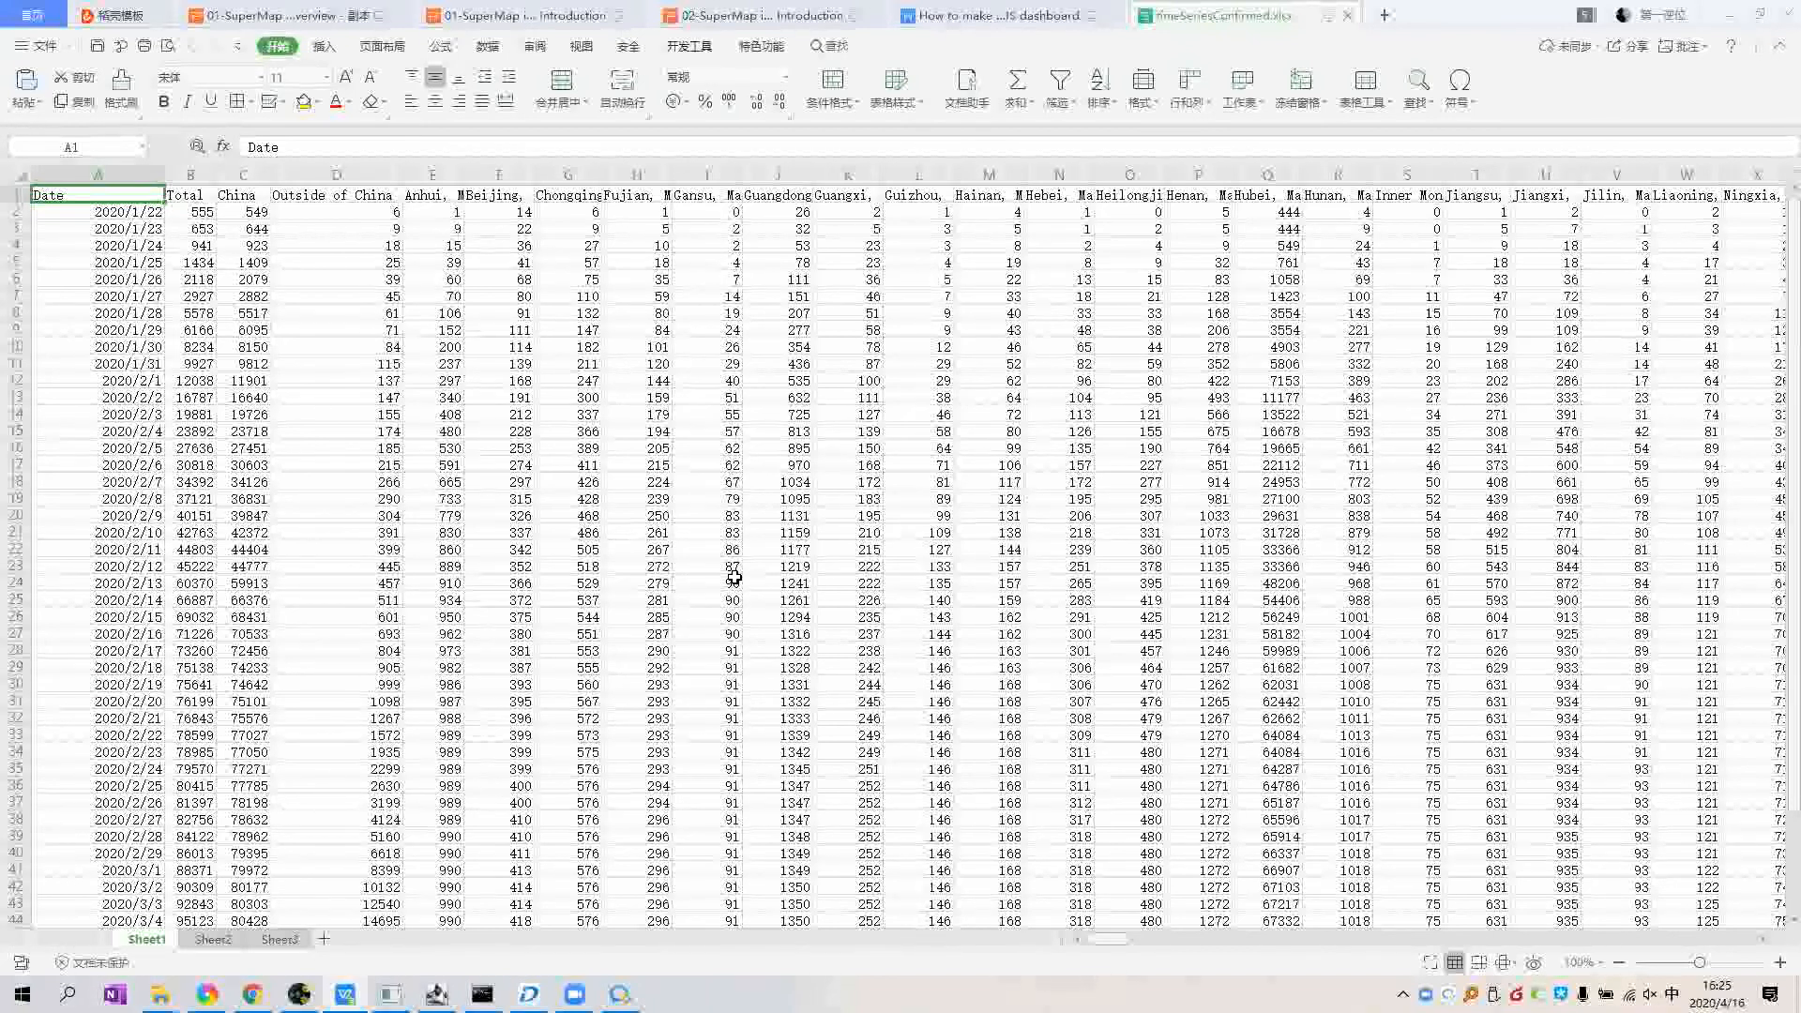
left_click(126, 176)
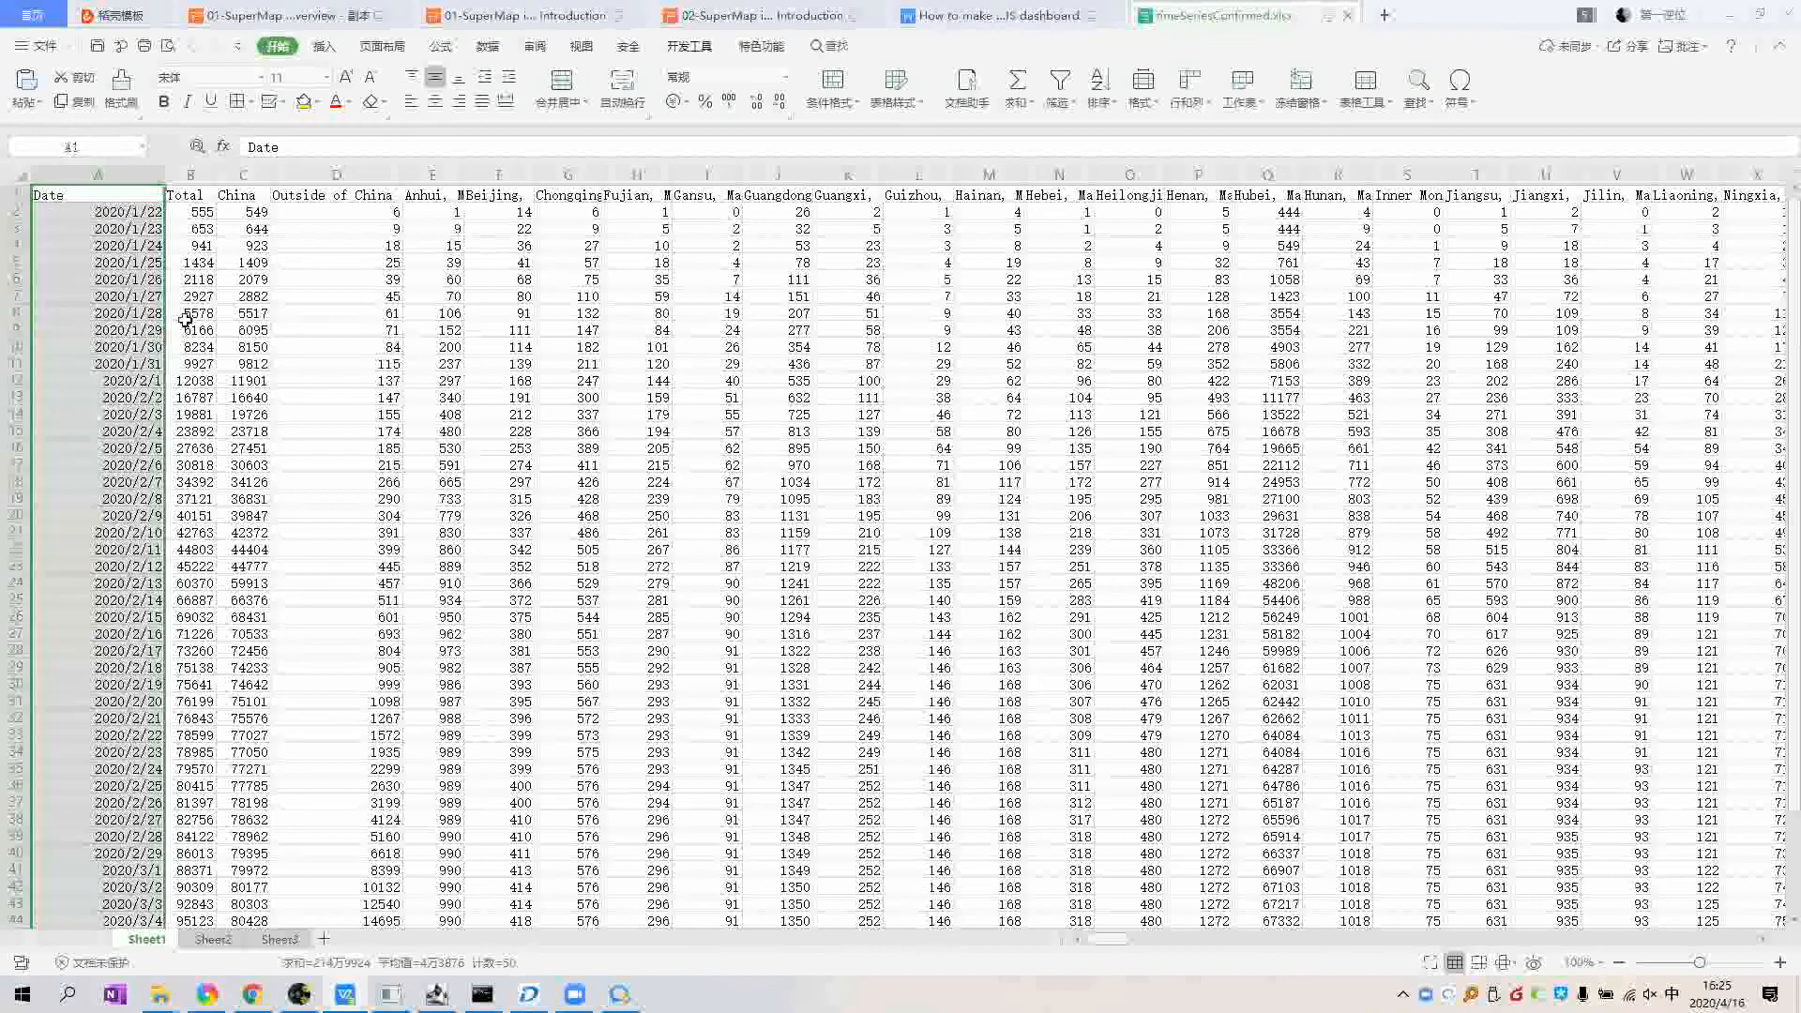
left_click(196, 178)
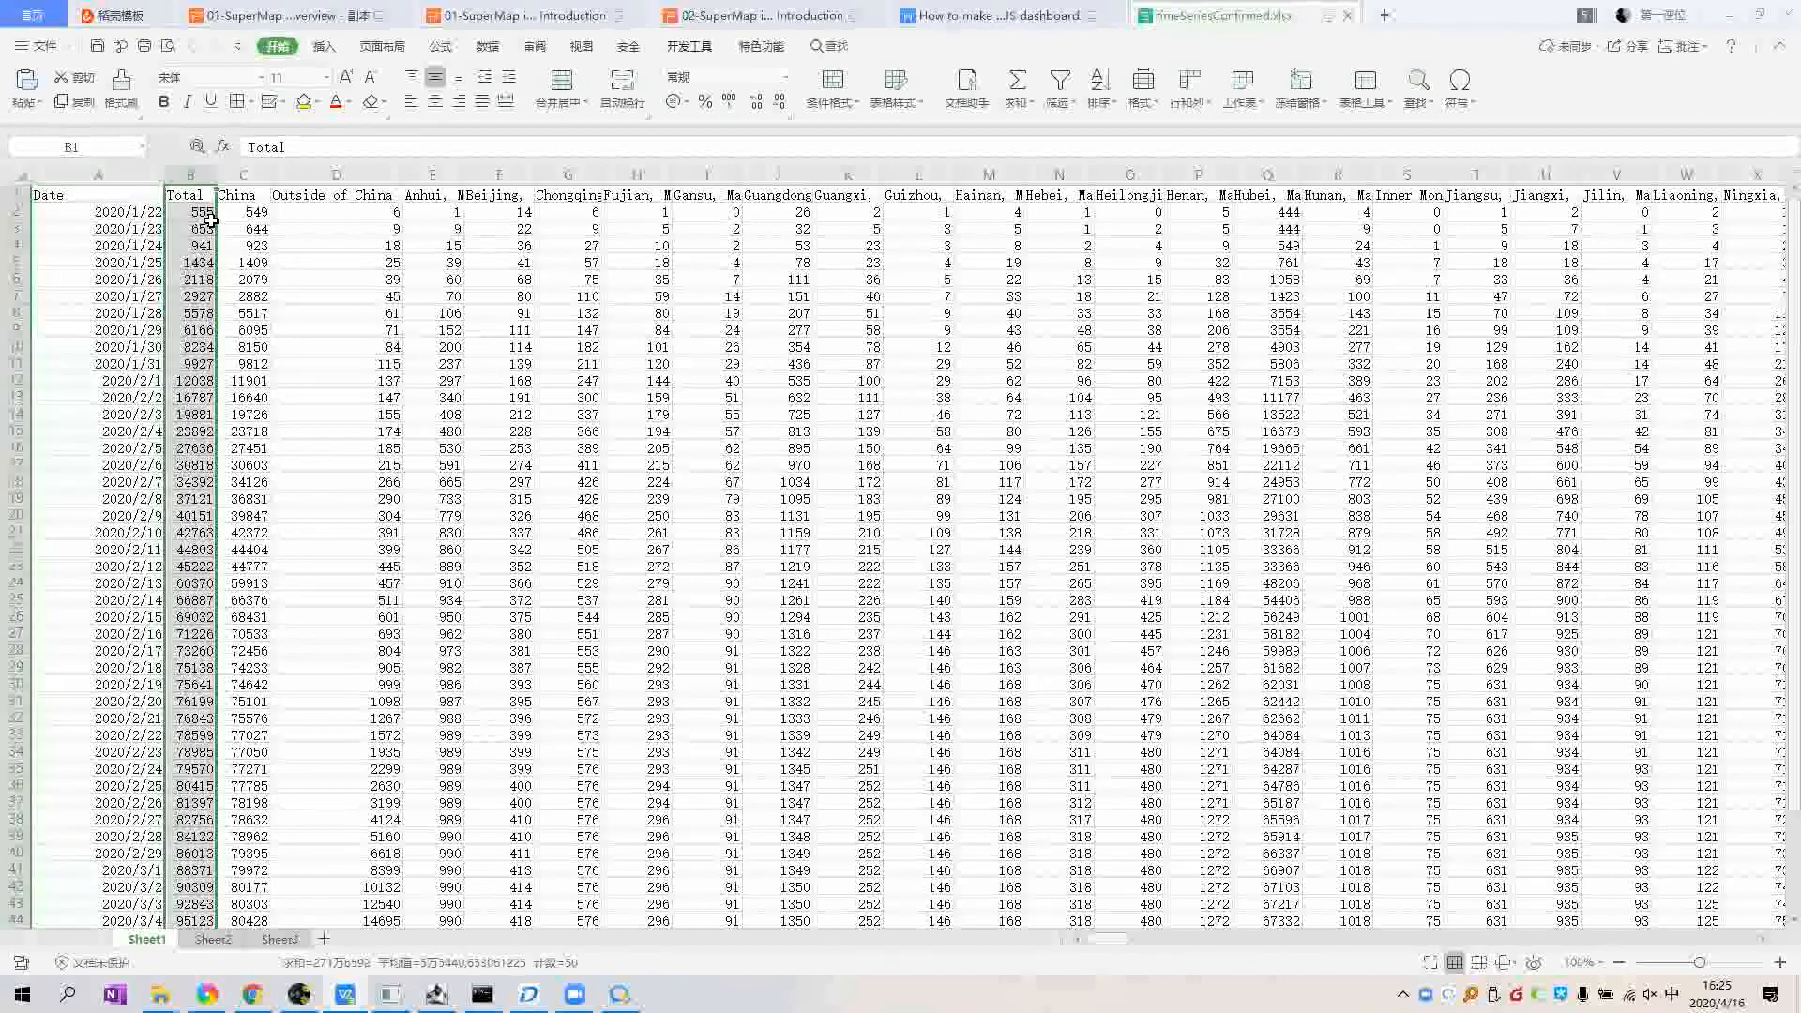
left_click(243, 175)
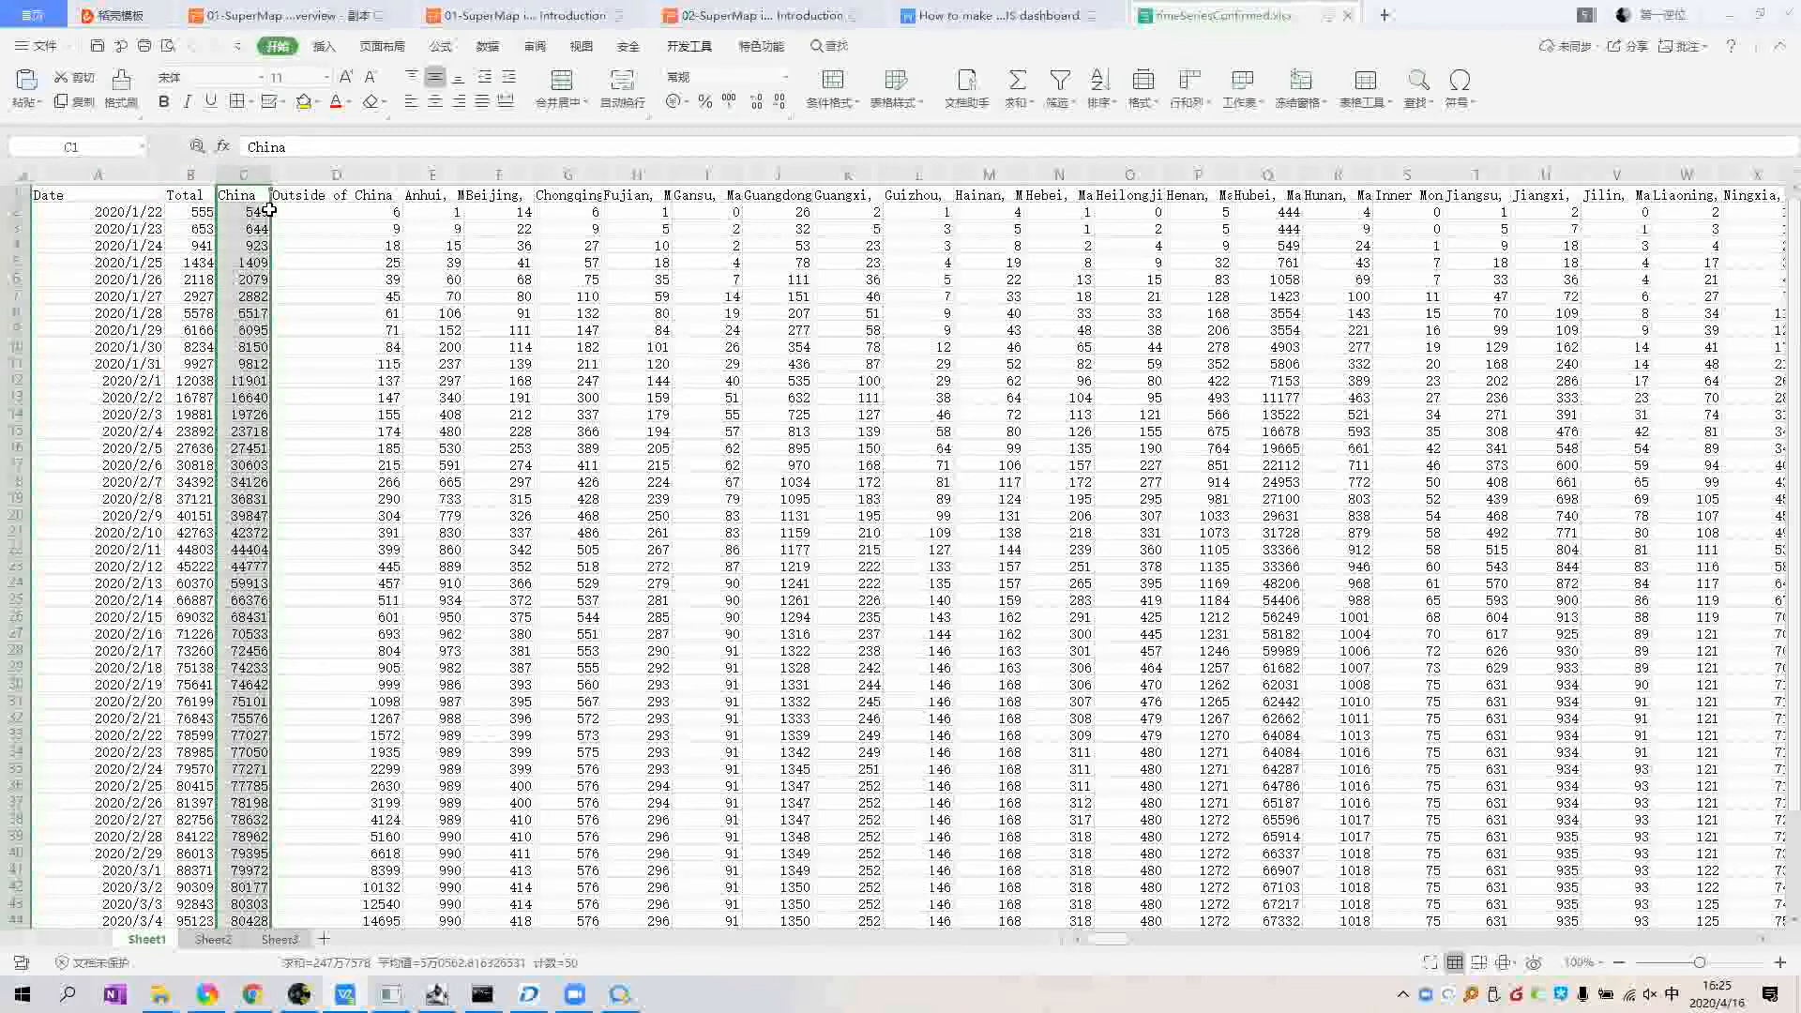
left_click(328, 176)
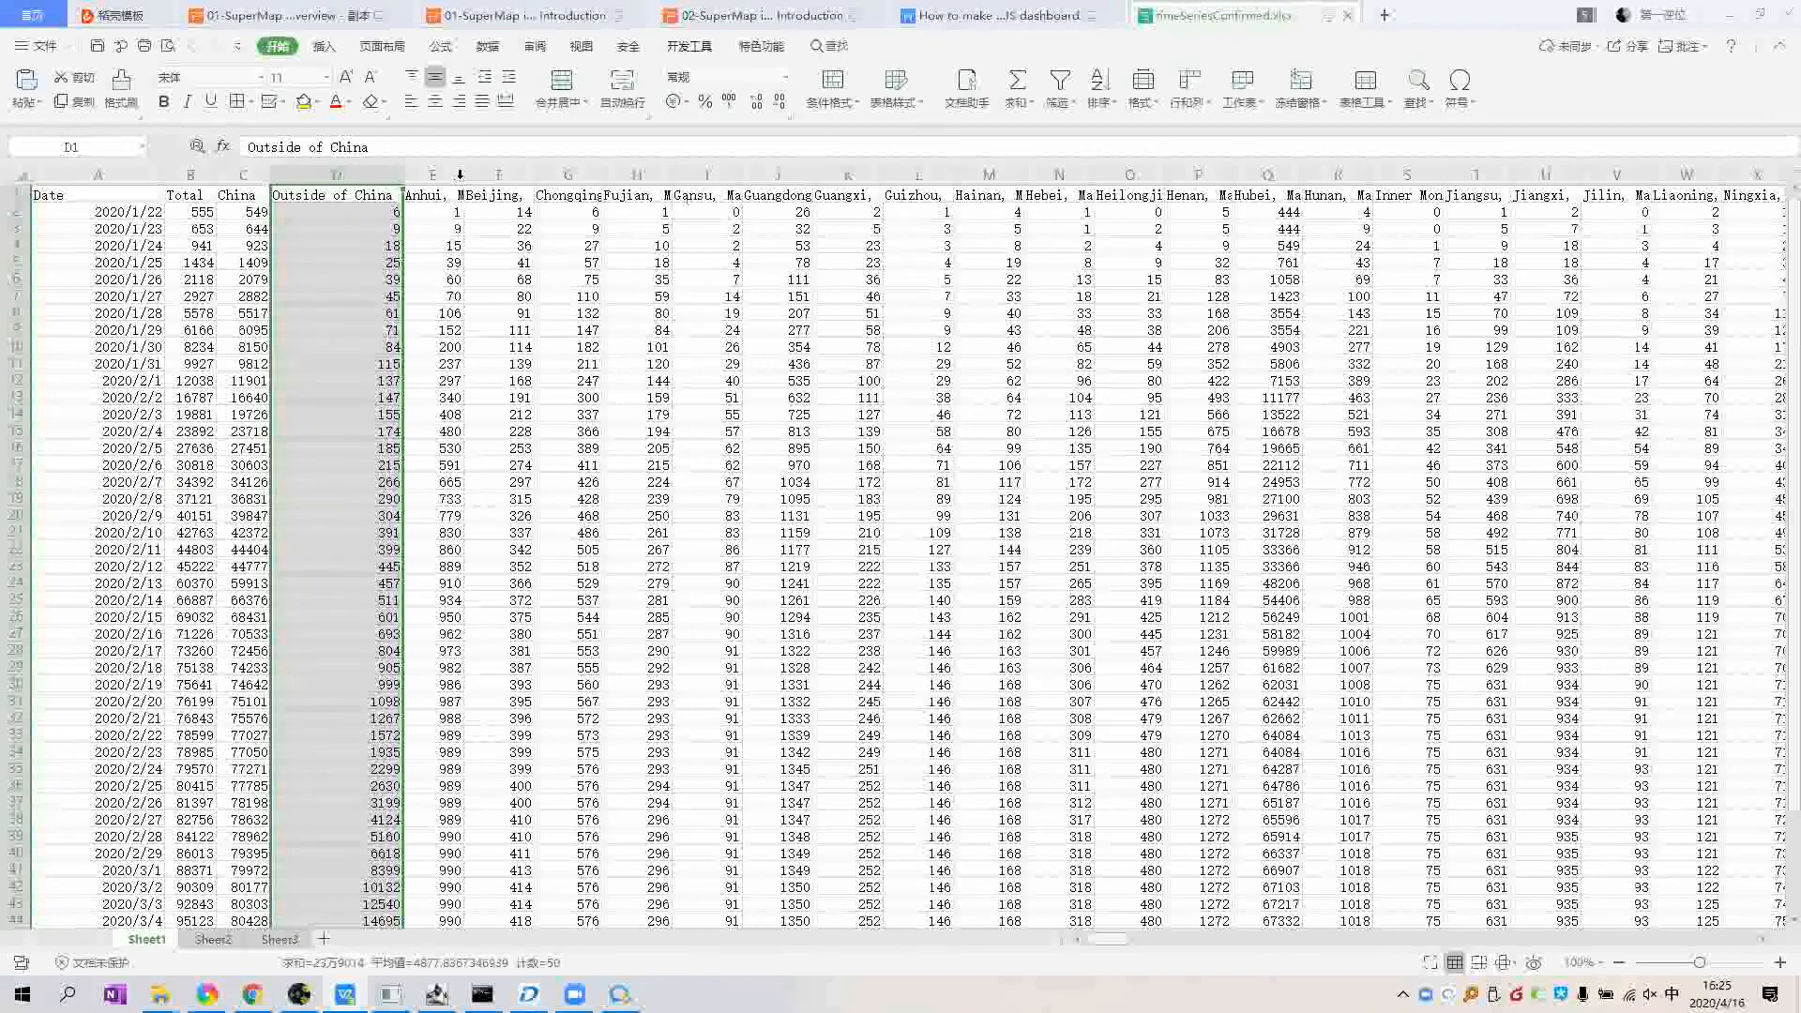
Step: Browse the per-province columns from Anhui onward, then return to the Data folder
left_click_drag(431, 174, 1128, 383)
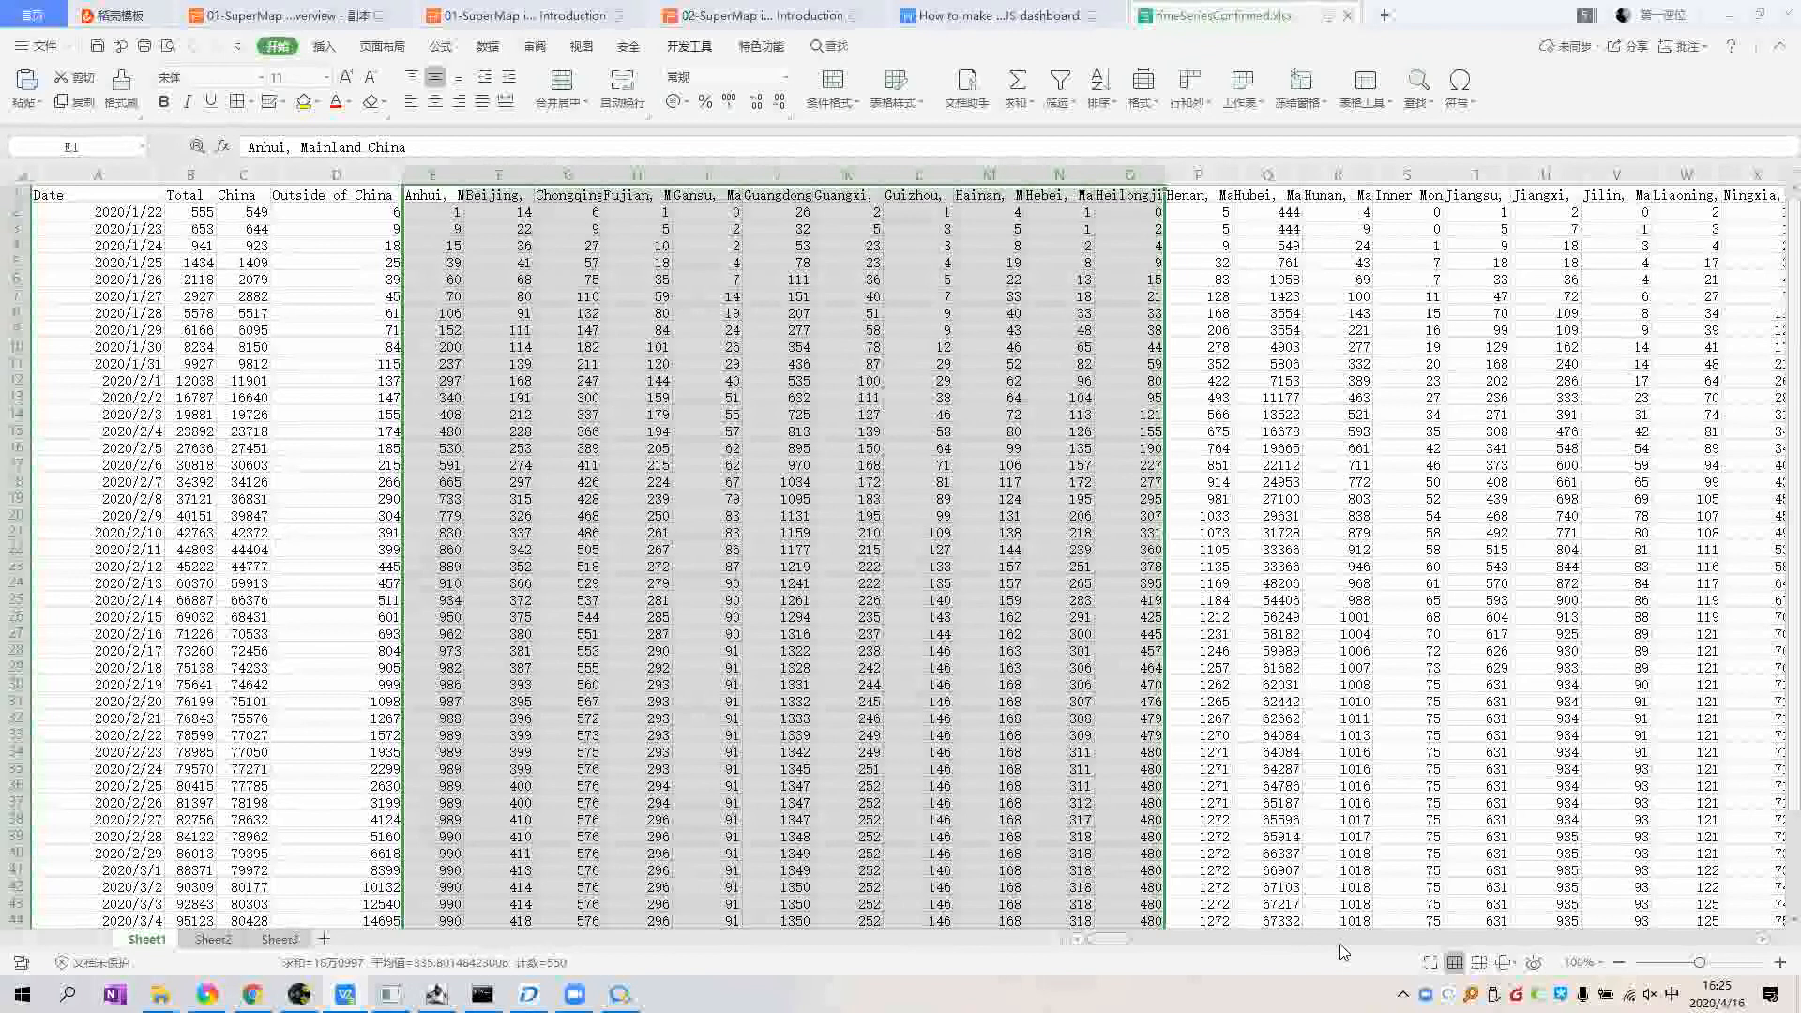
scroll(1538, 945, "right", 2)
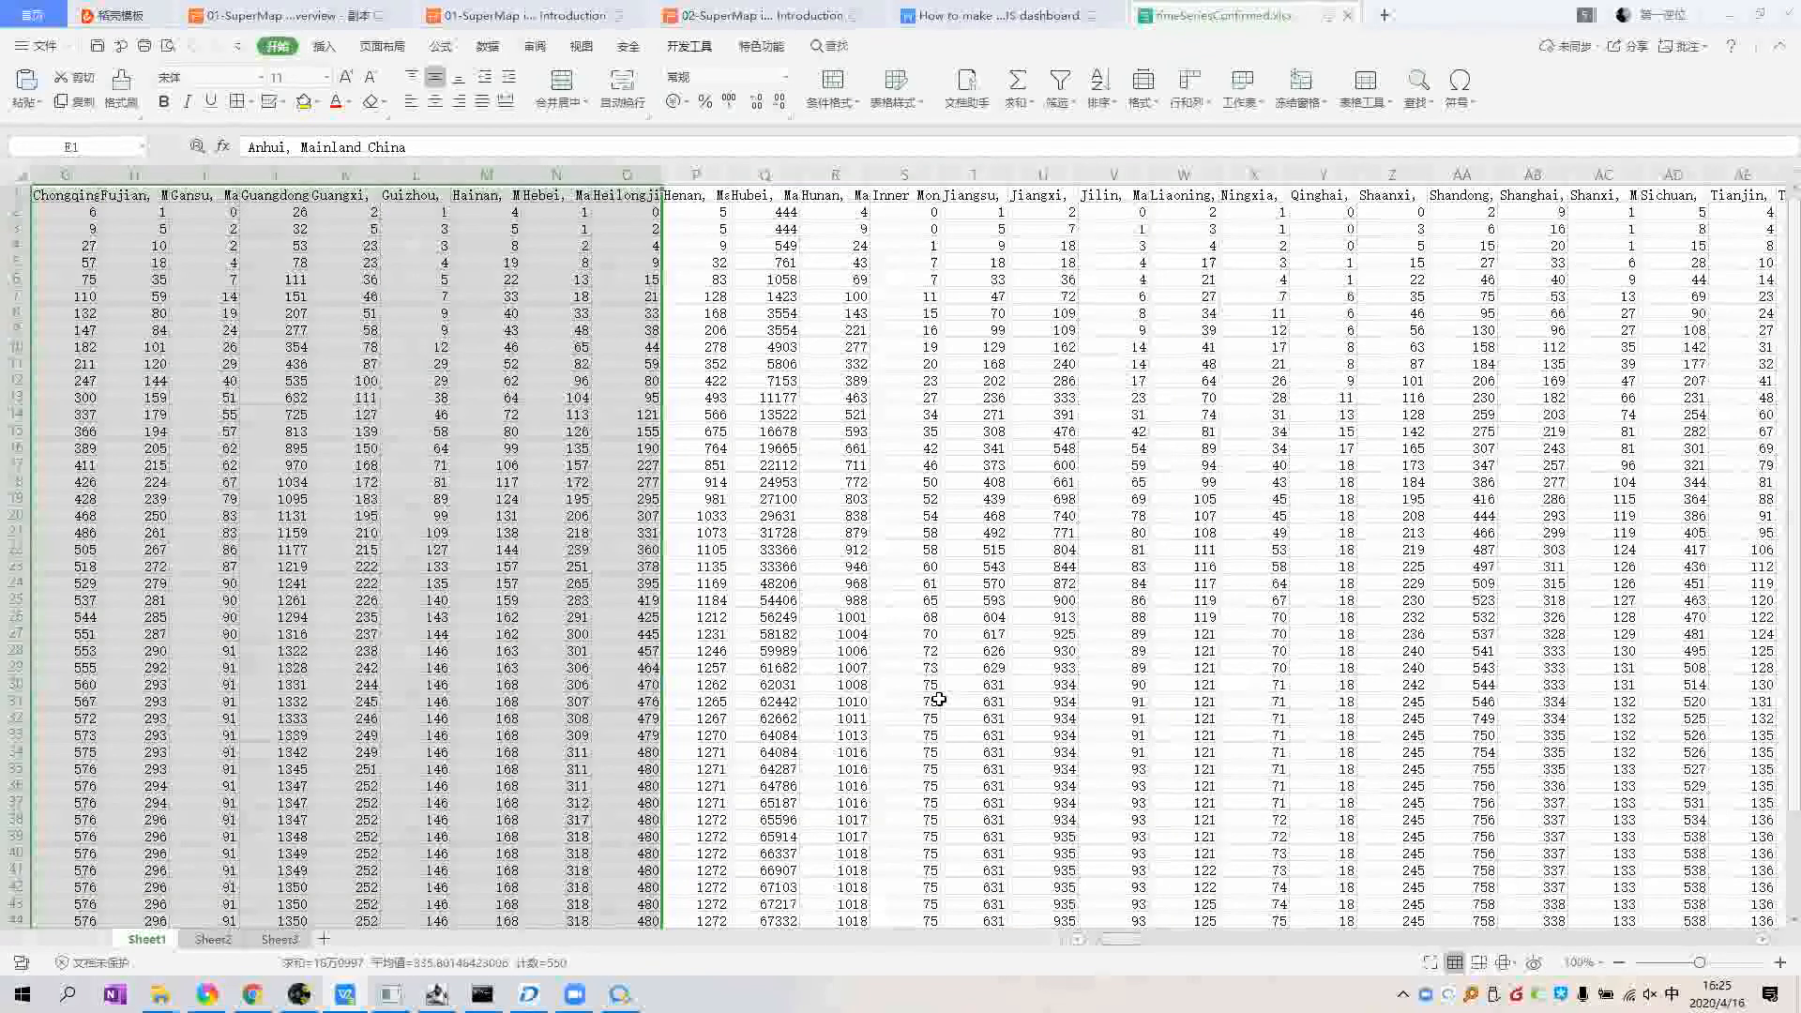
scroll(939, 699, "right", 20)
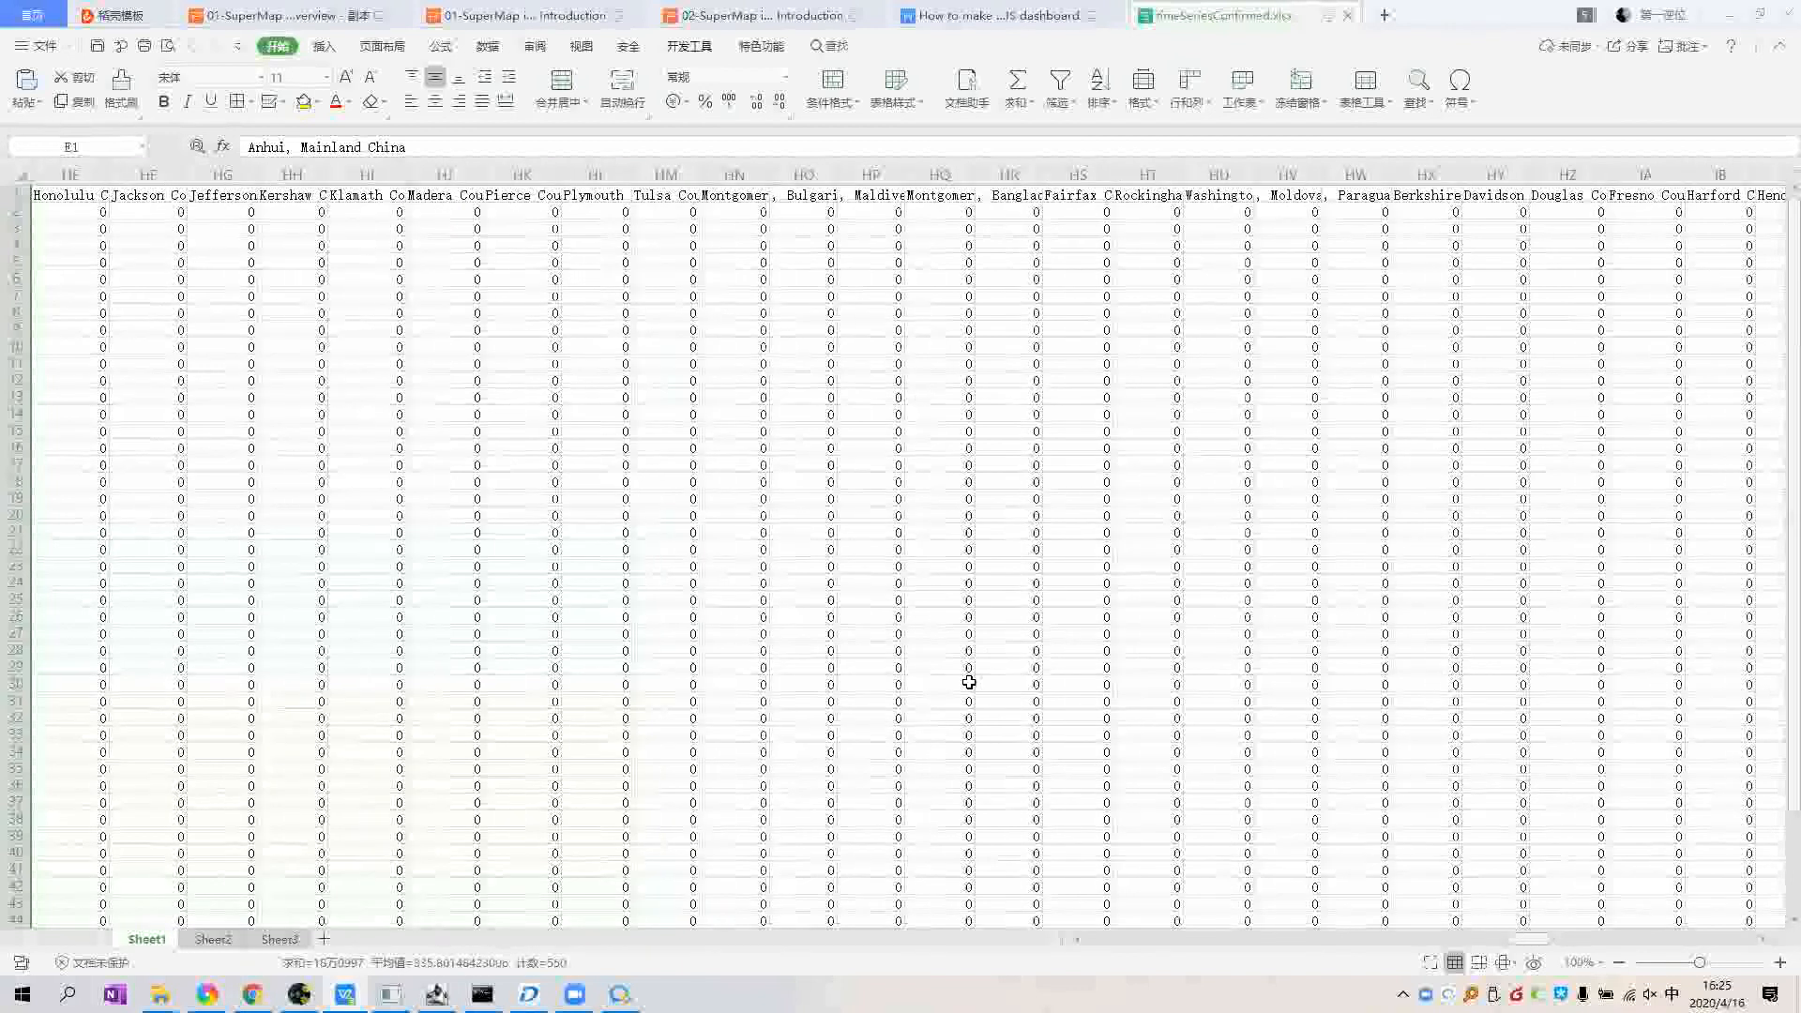
left_click_drag(1541, 937, 1607, 936)
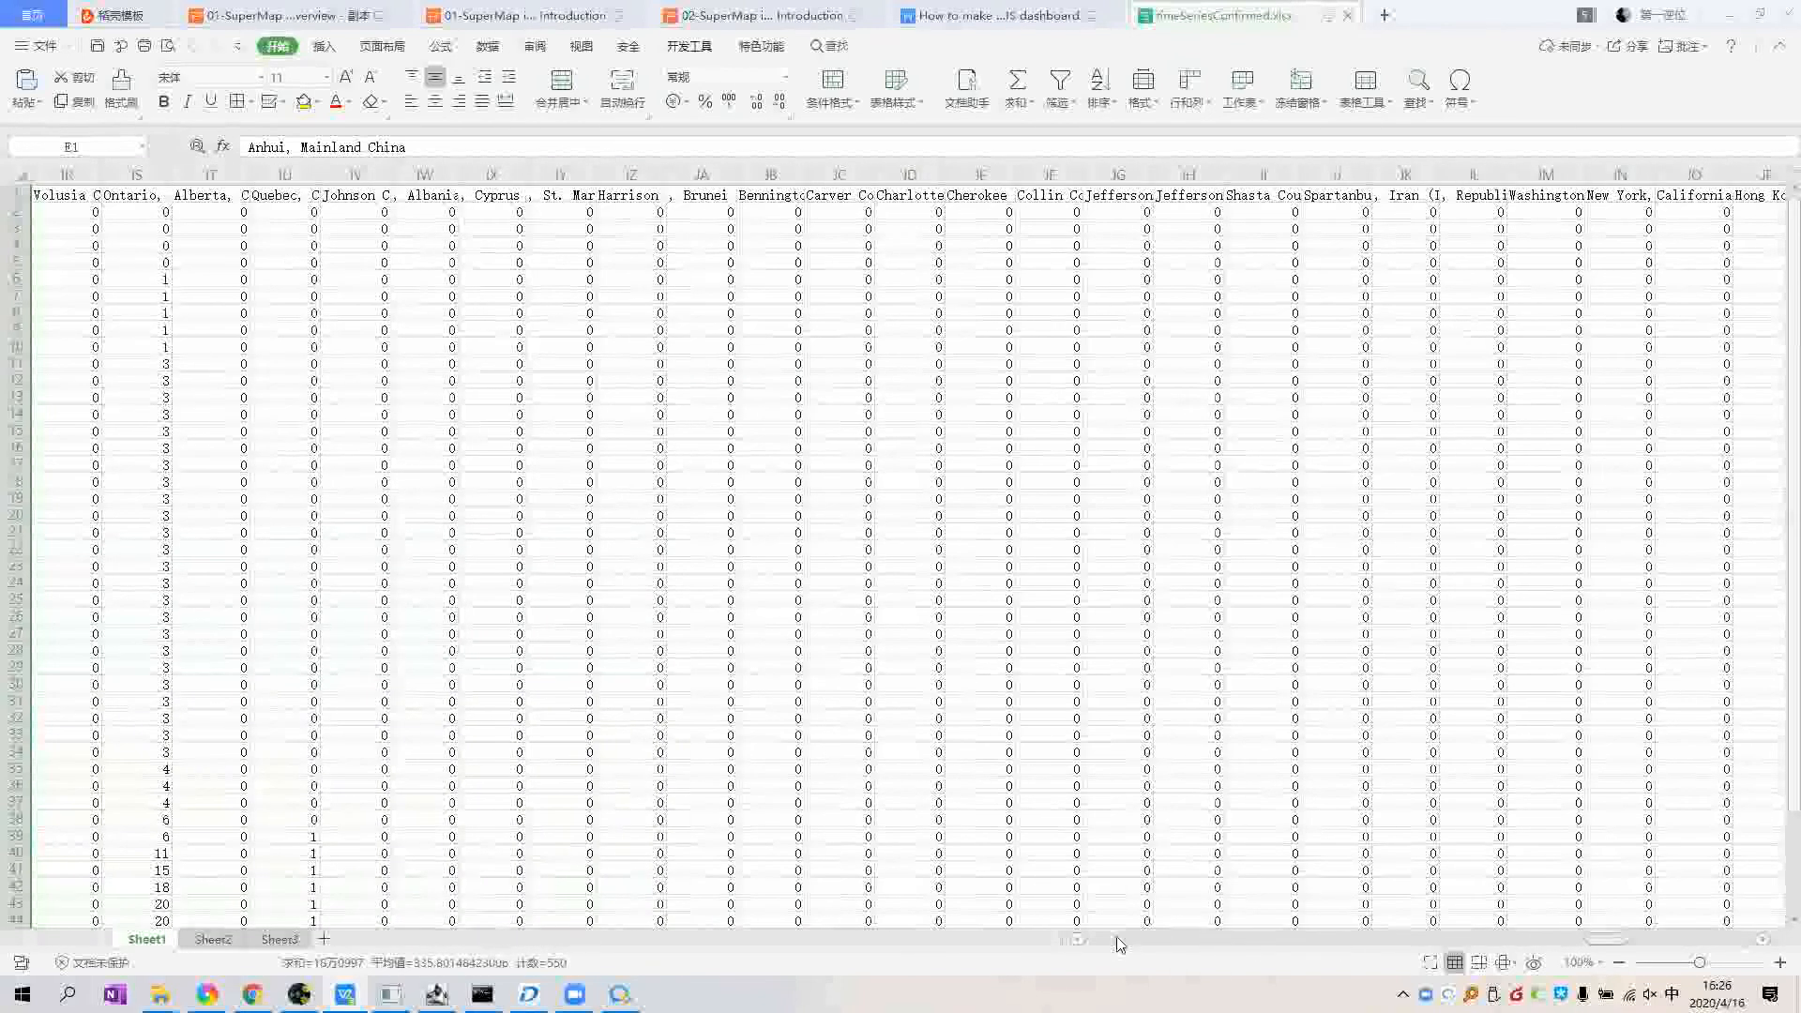
left_click(1079, 939)
scroll(498, 367, "left", 15)
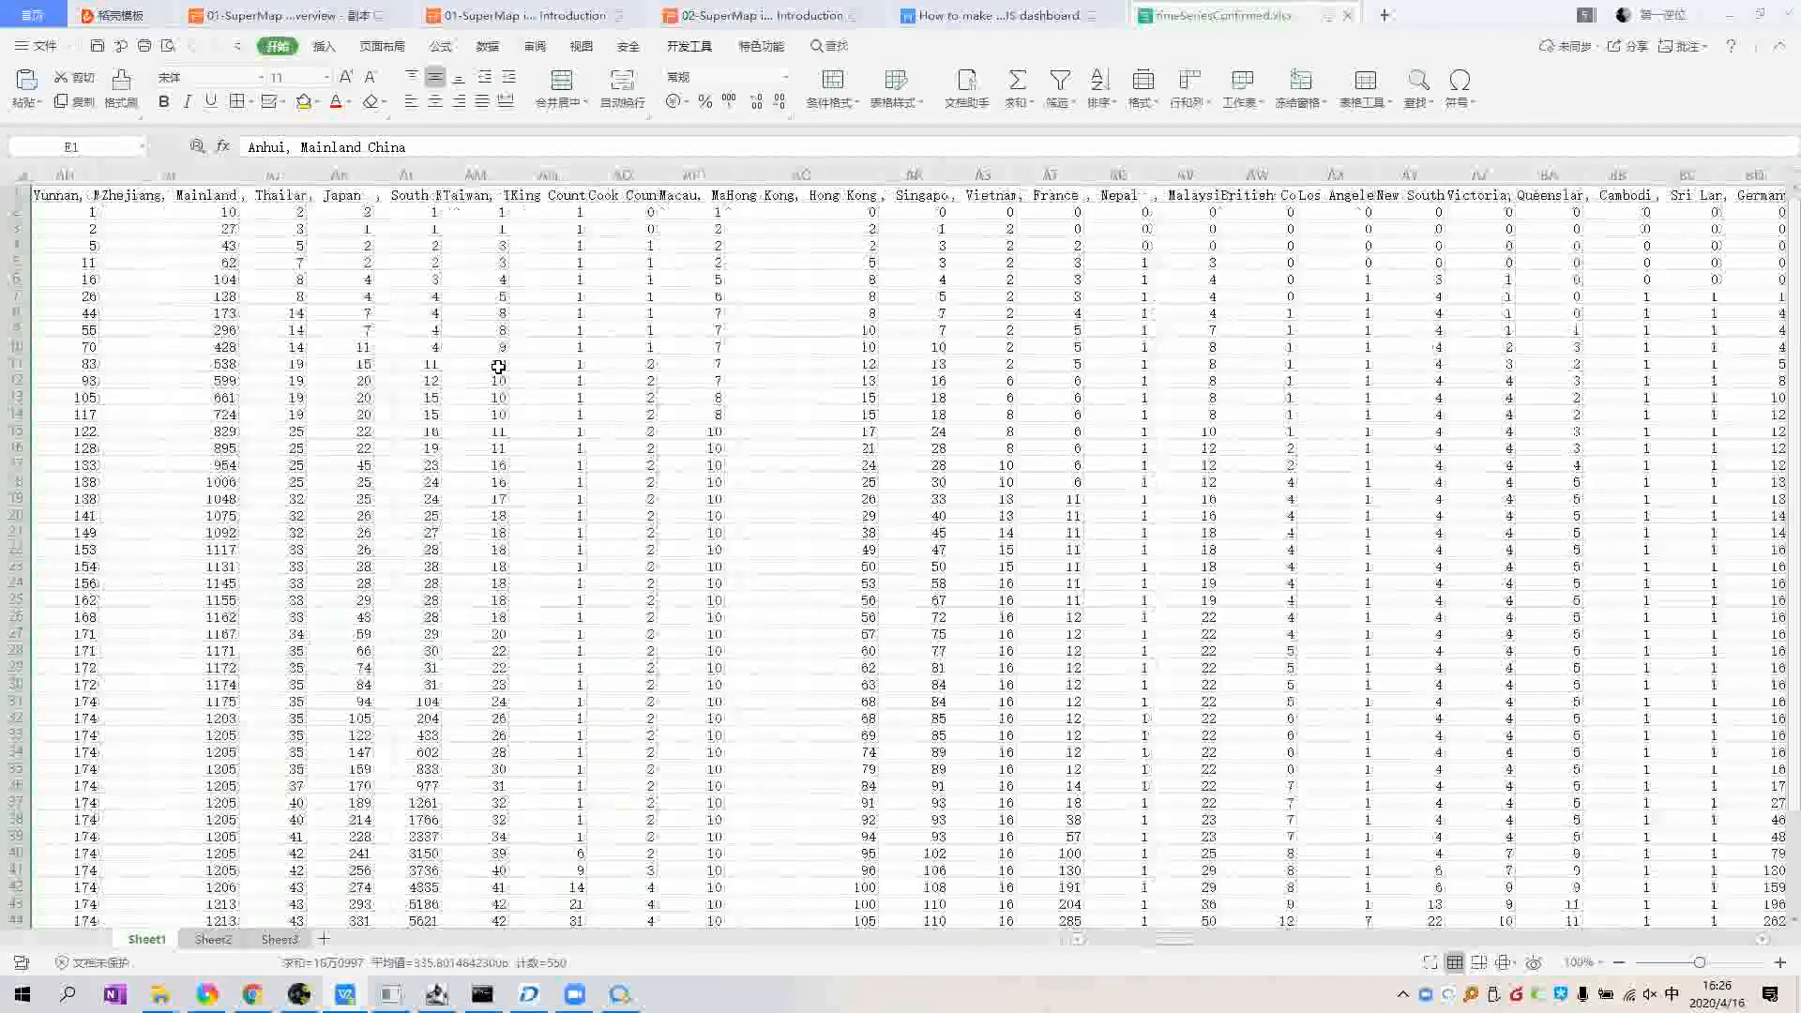
scroll(498, 366, "left", 10)
left_click(443, 349)
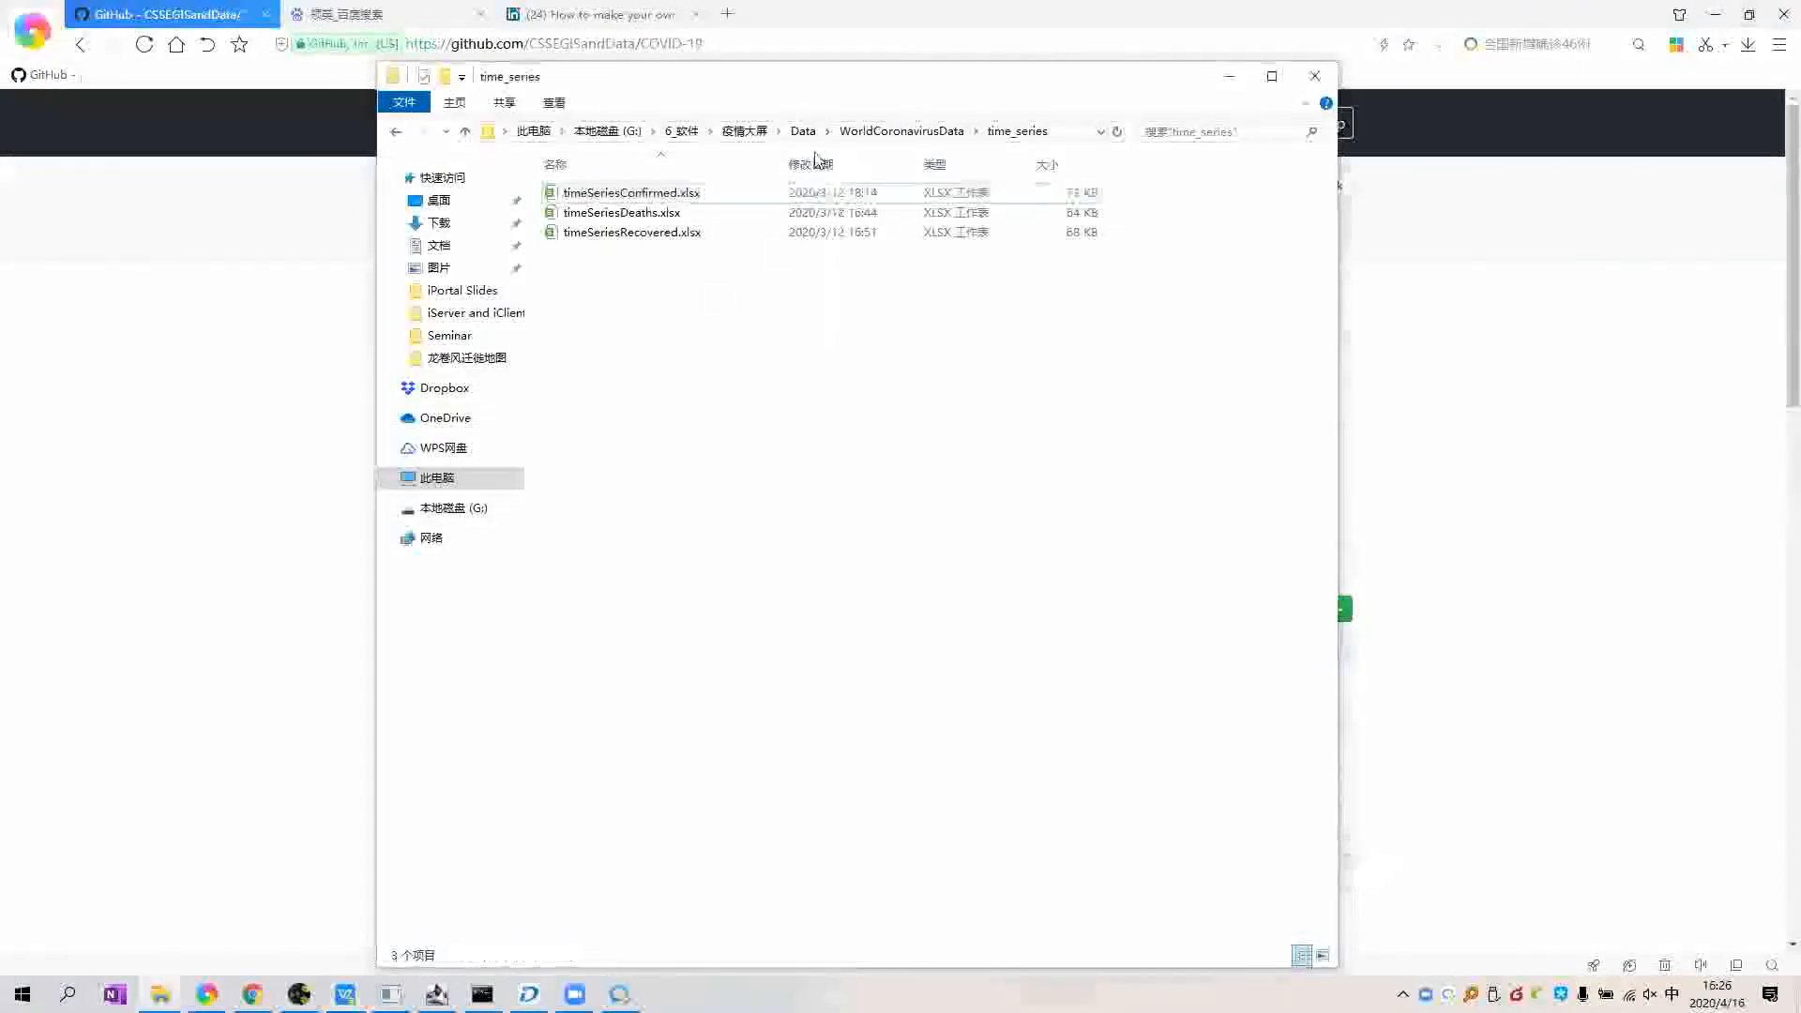
key("alt+Up")
key("alt+Up")
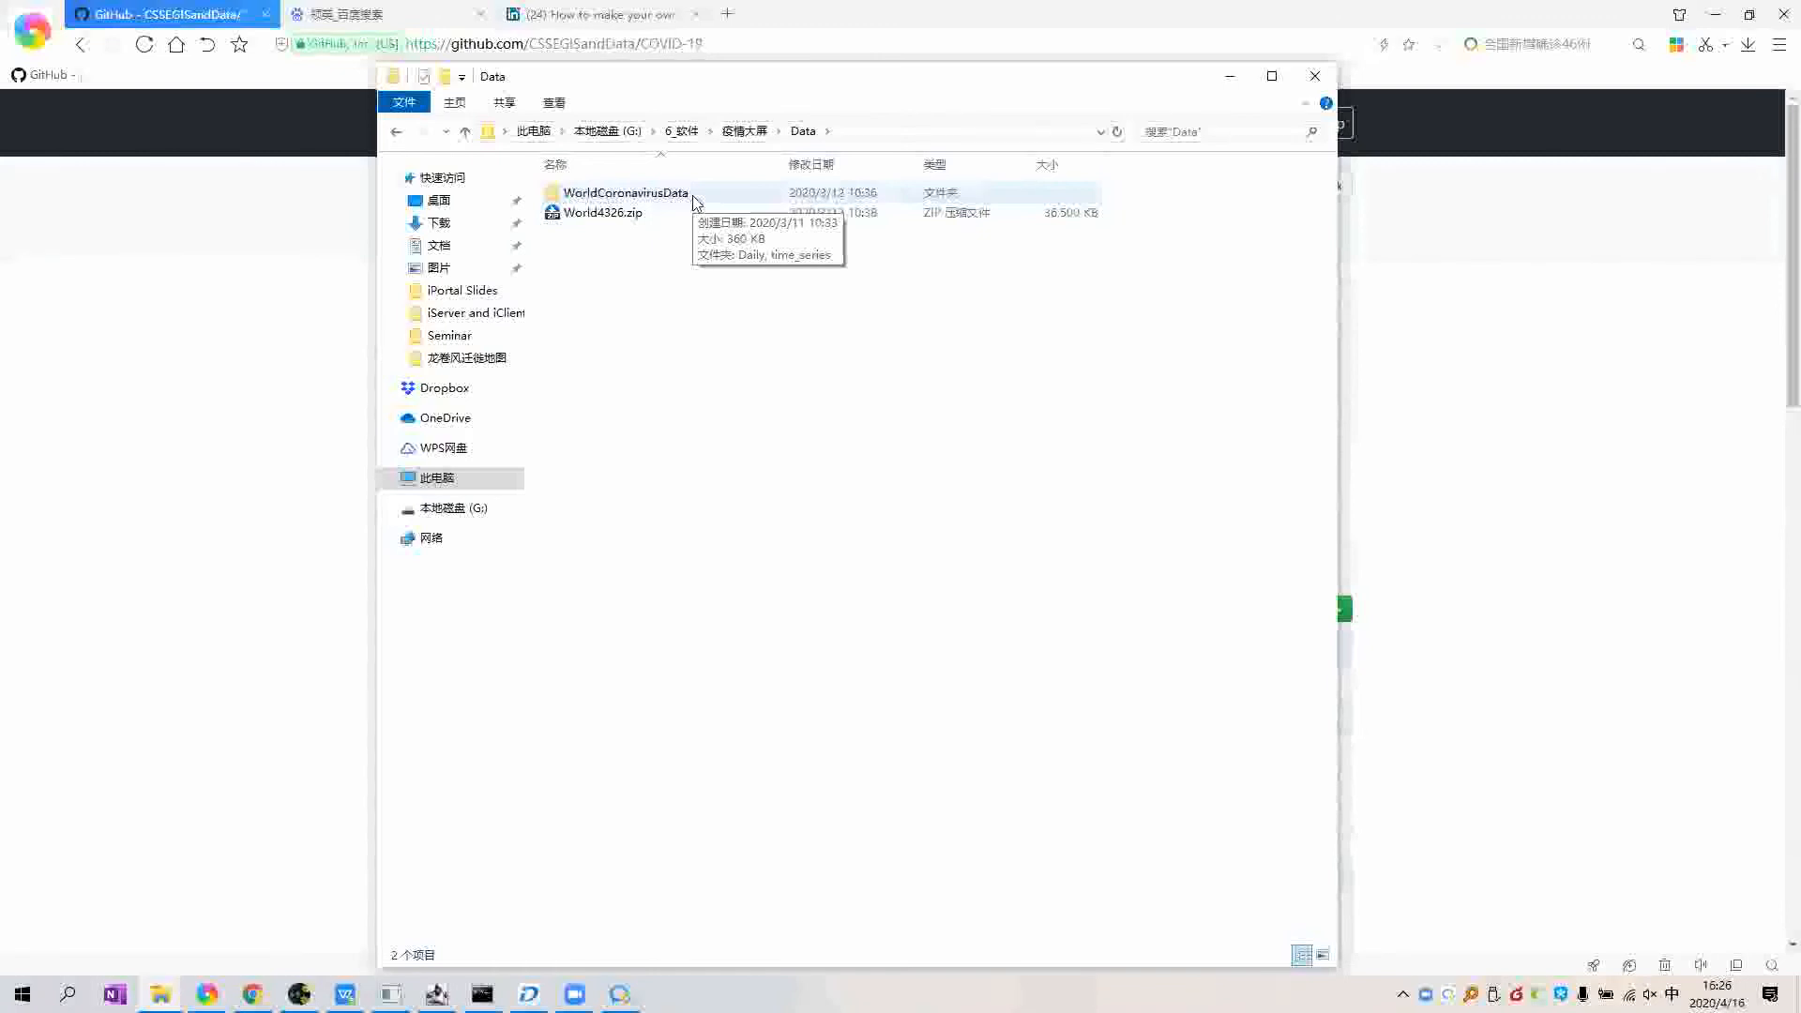
Step: Extract World4326.zip into the current Data folder
left_click(663, 215)
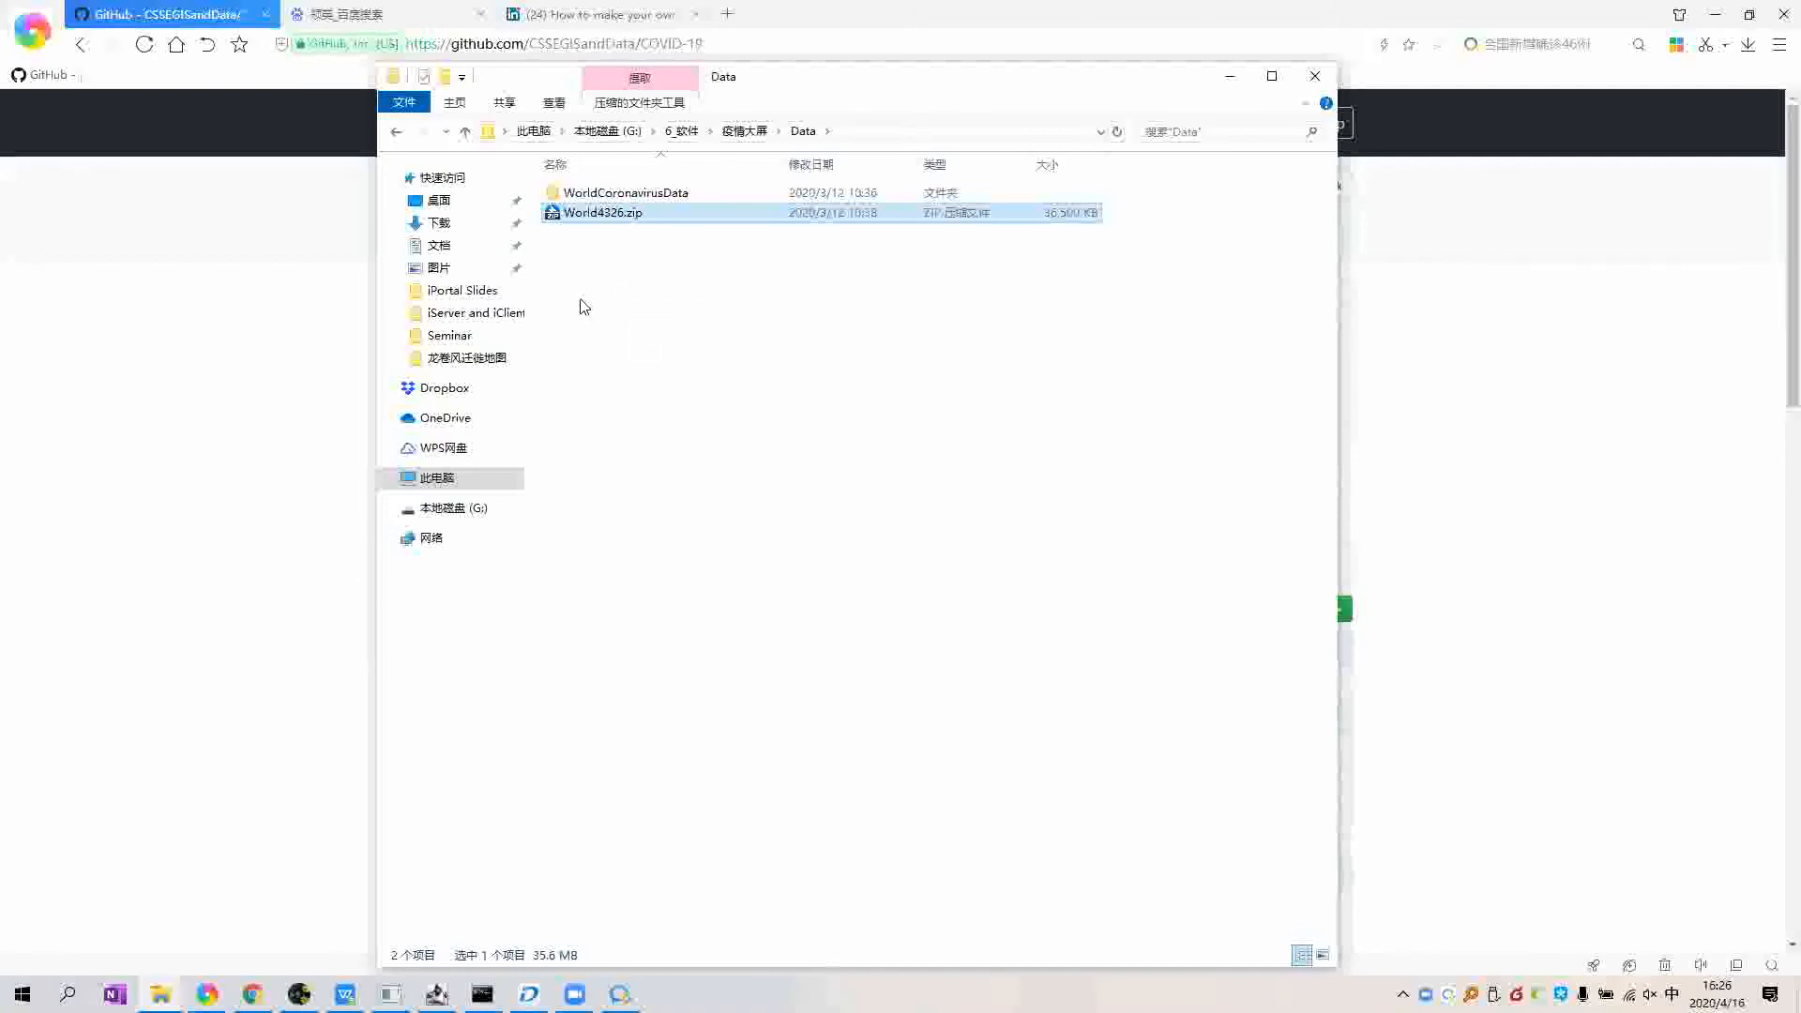
right_click(602, 216)
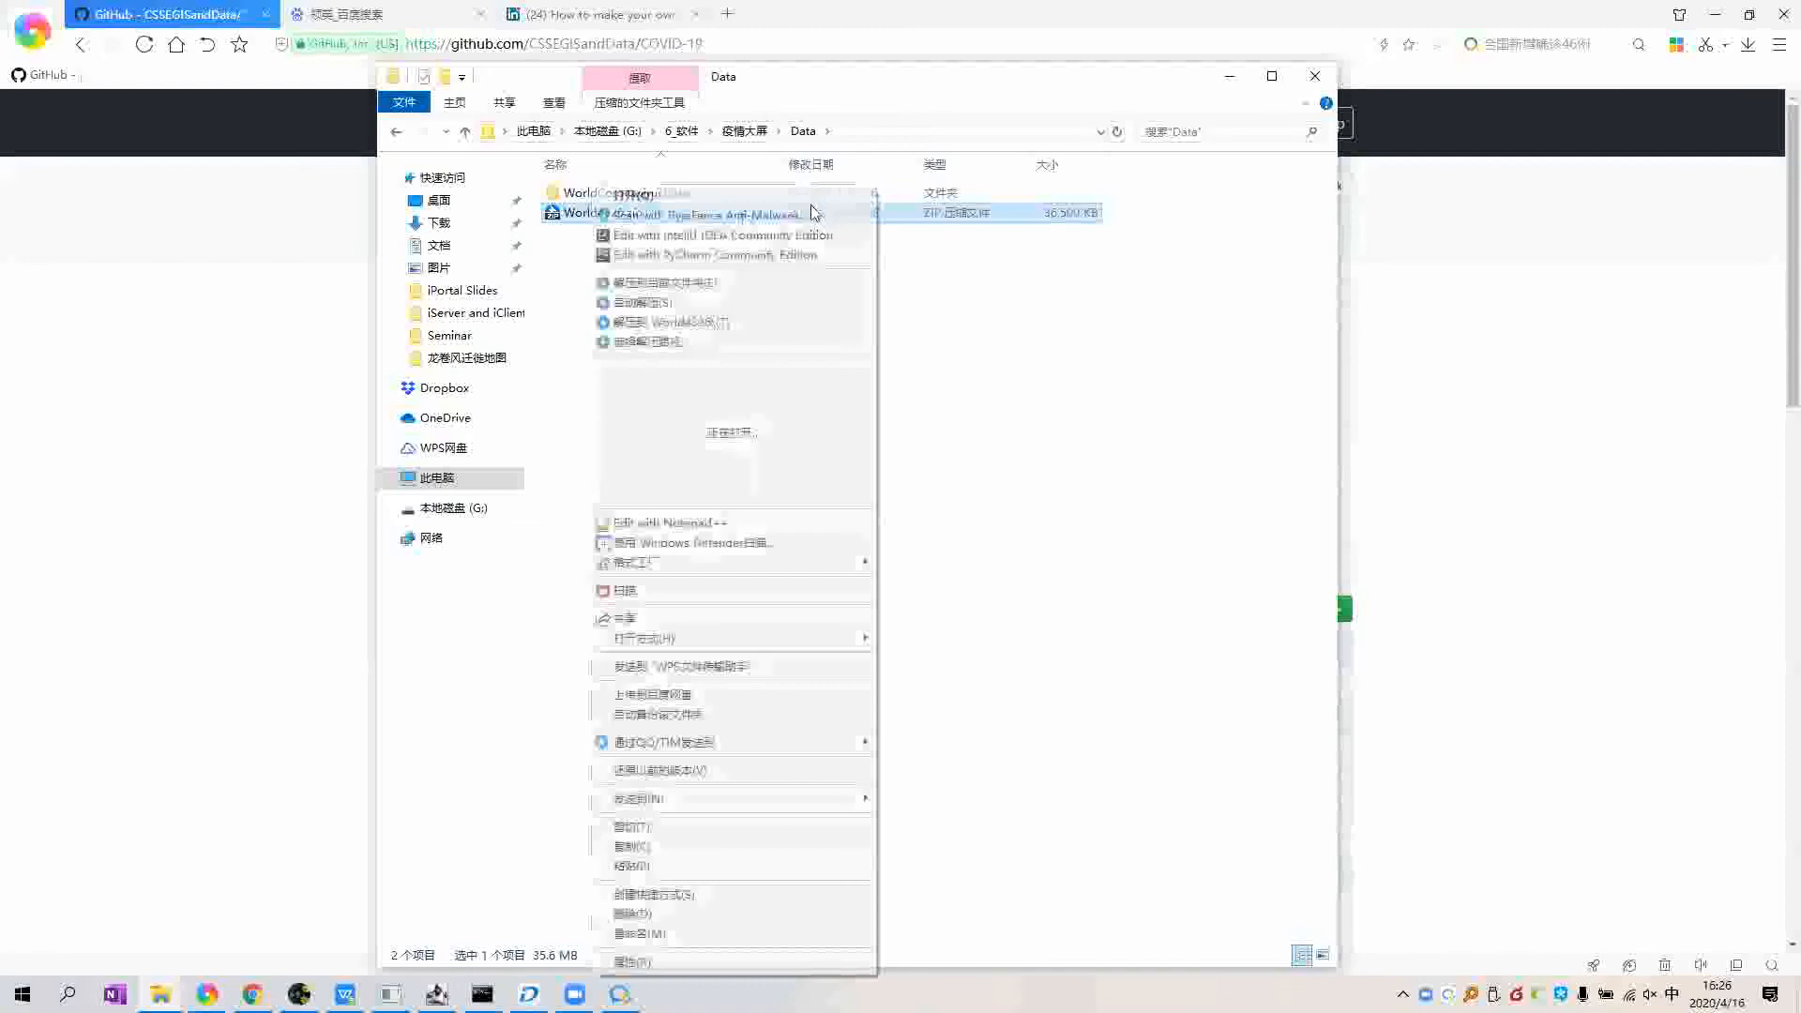
left_click(619, 284)
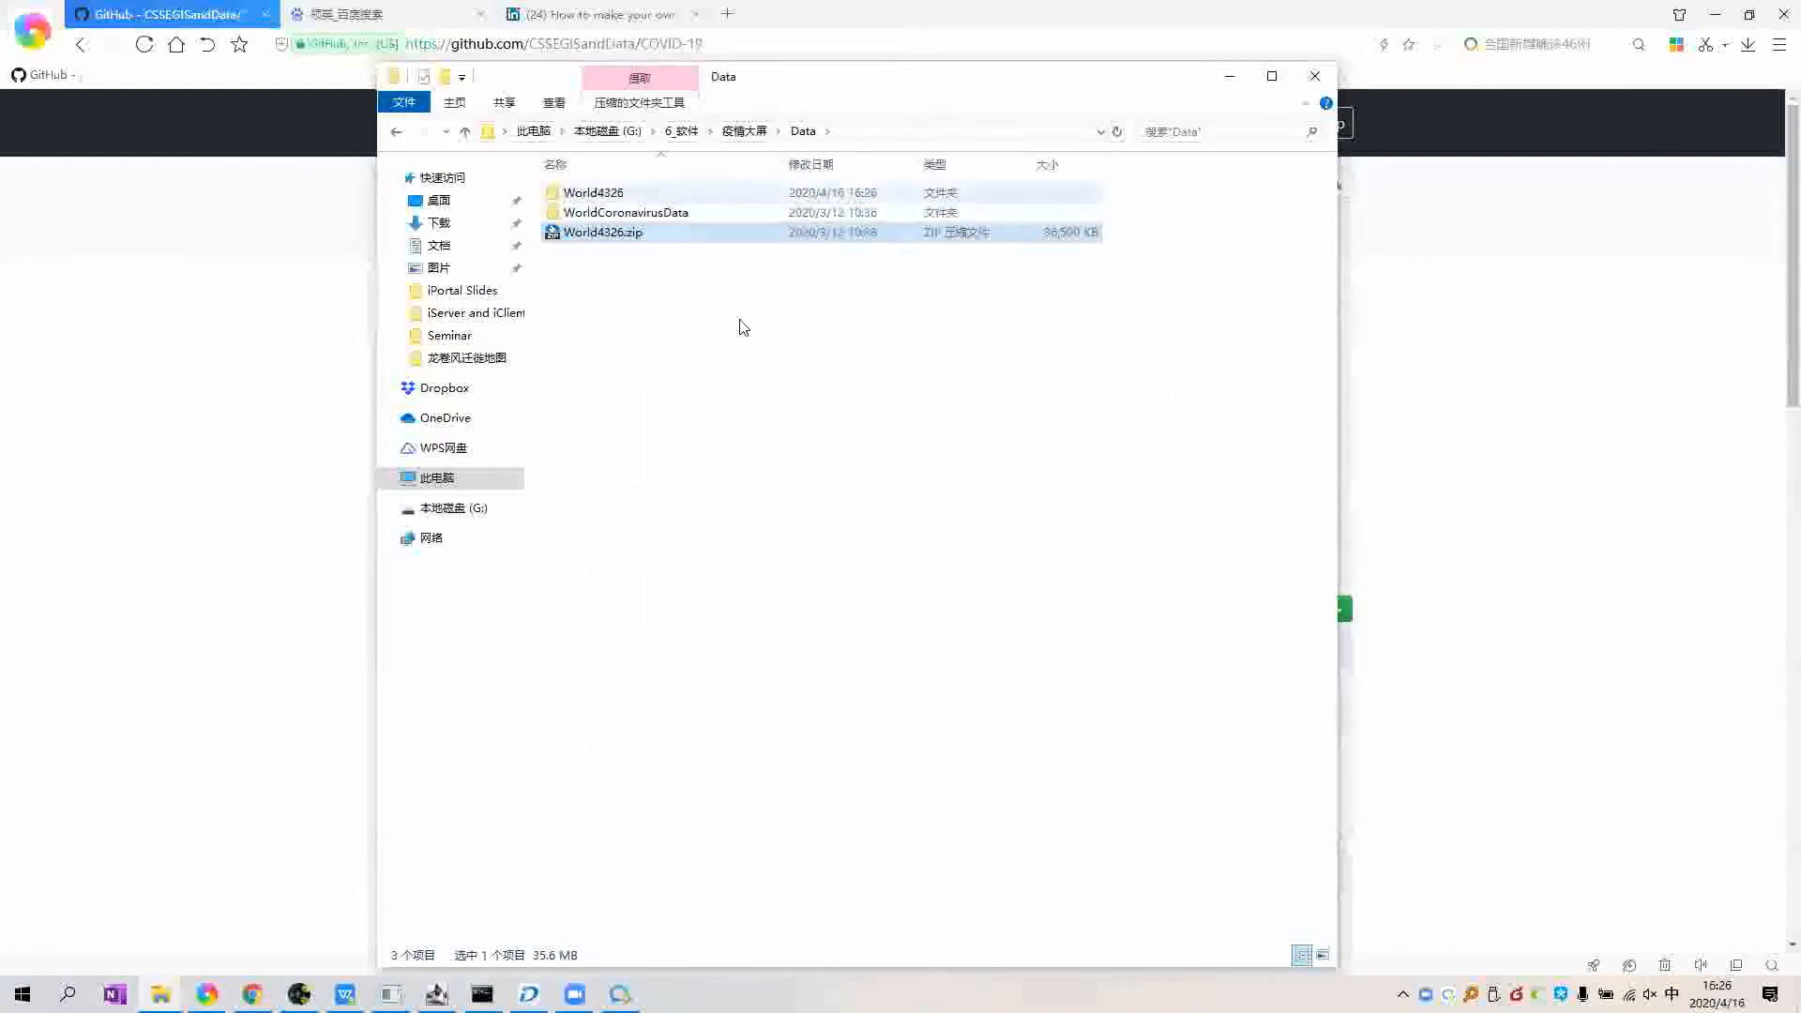
Step: Open the World4326 folder with its two WorldData_4326 files and show its full path
double_click(608, 193)
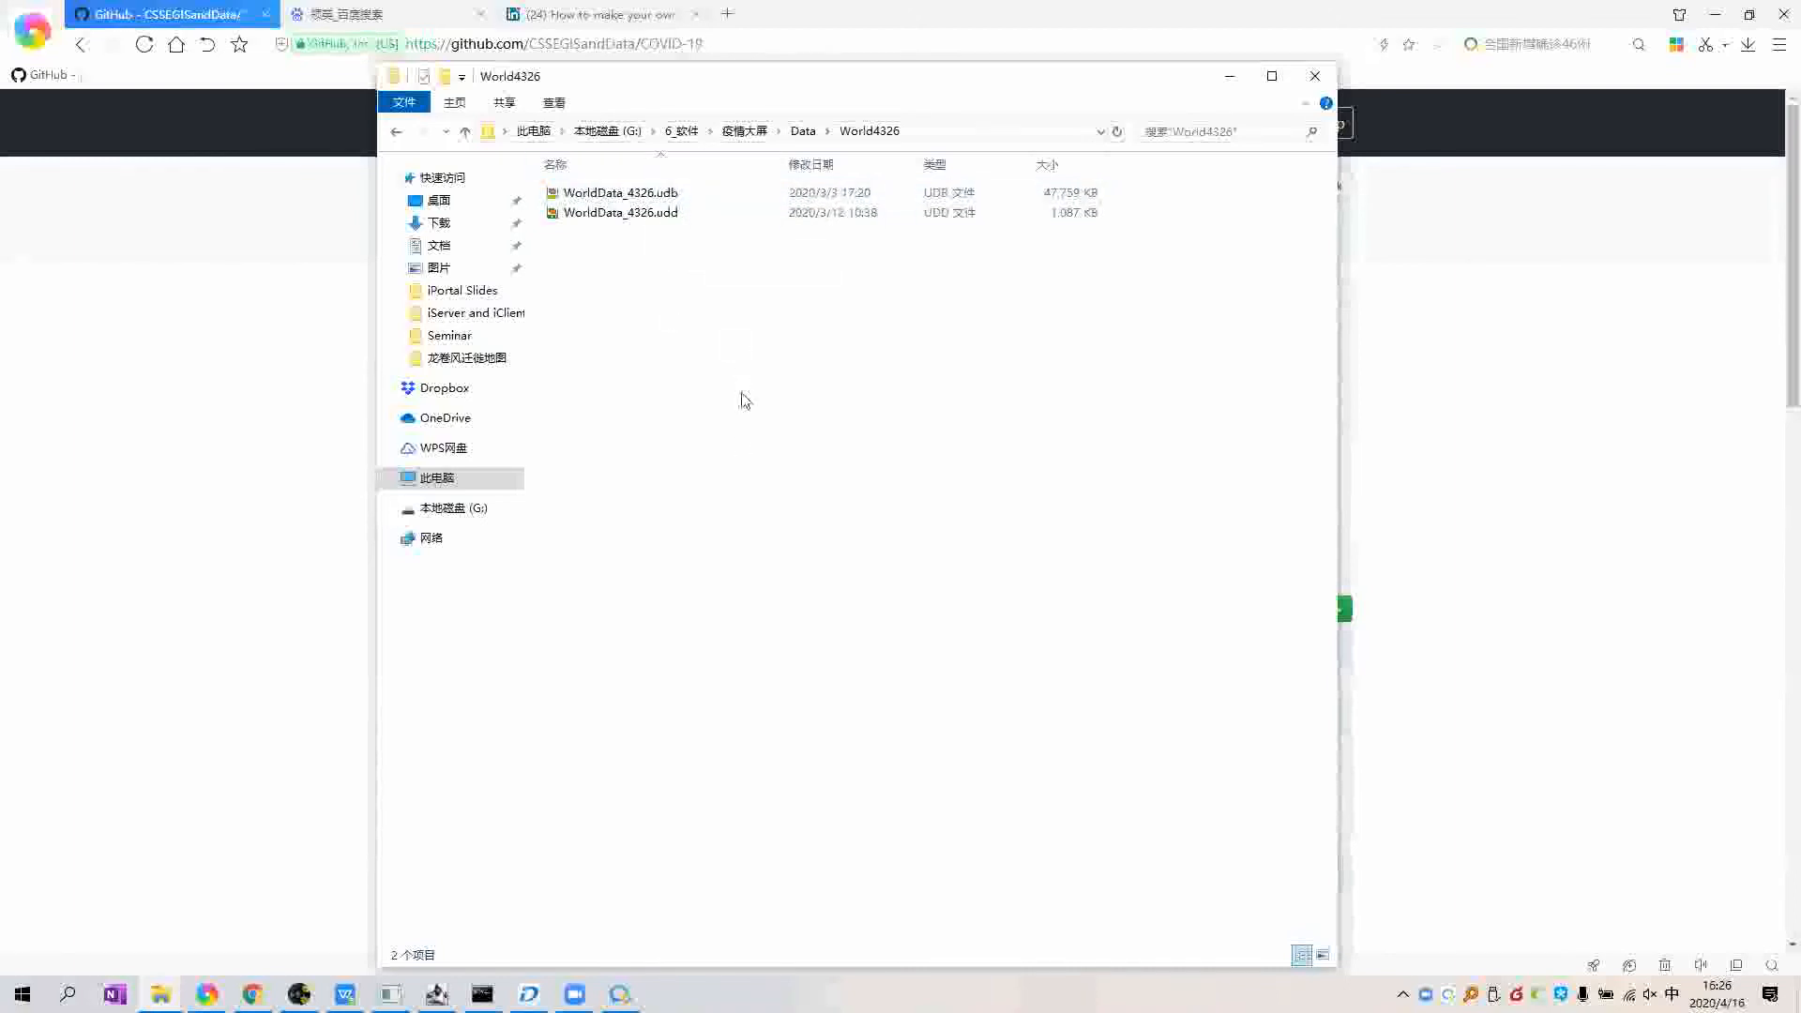
left_click_drag(714, 261, 701, 201)
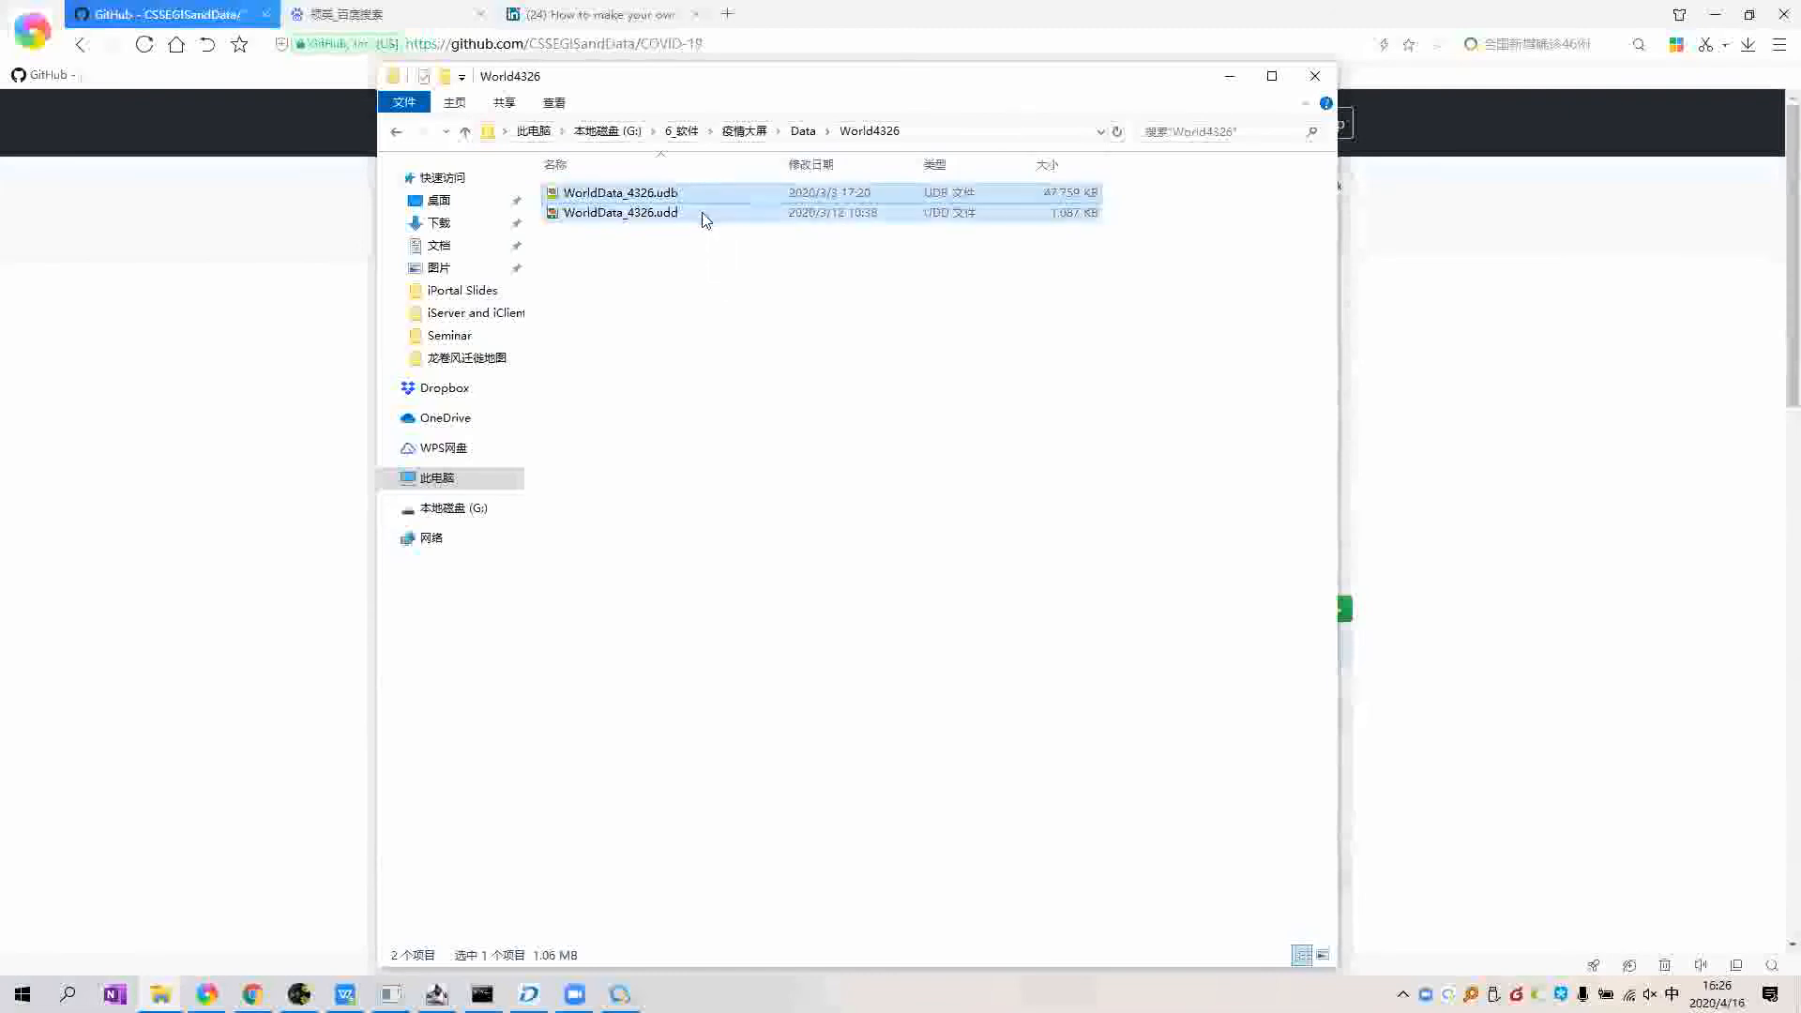
left_click(709, 235)
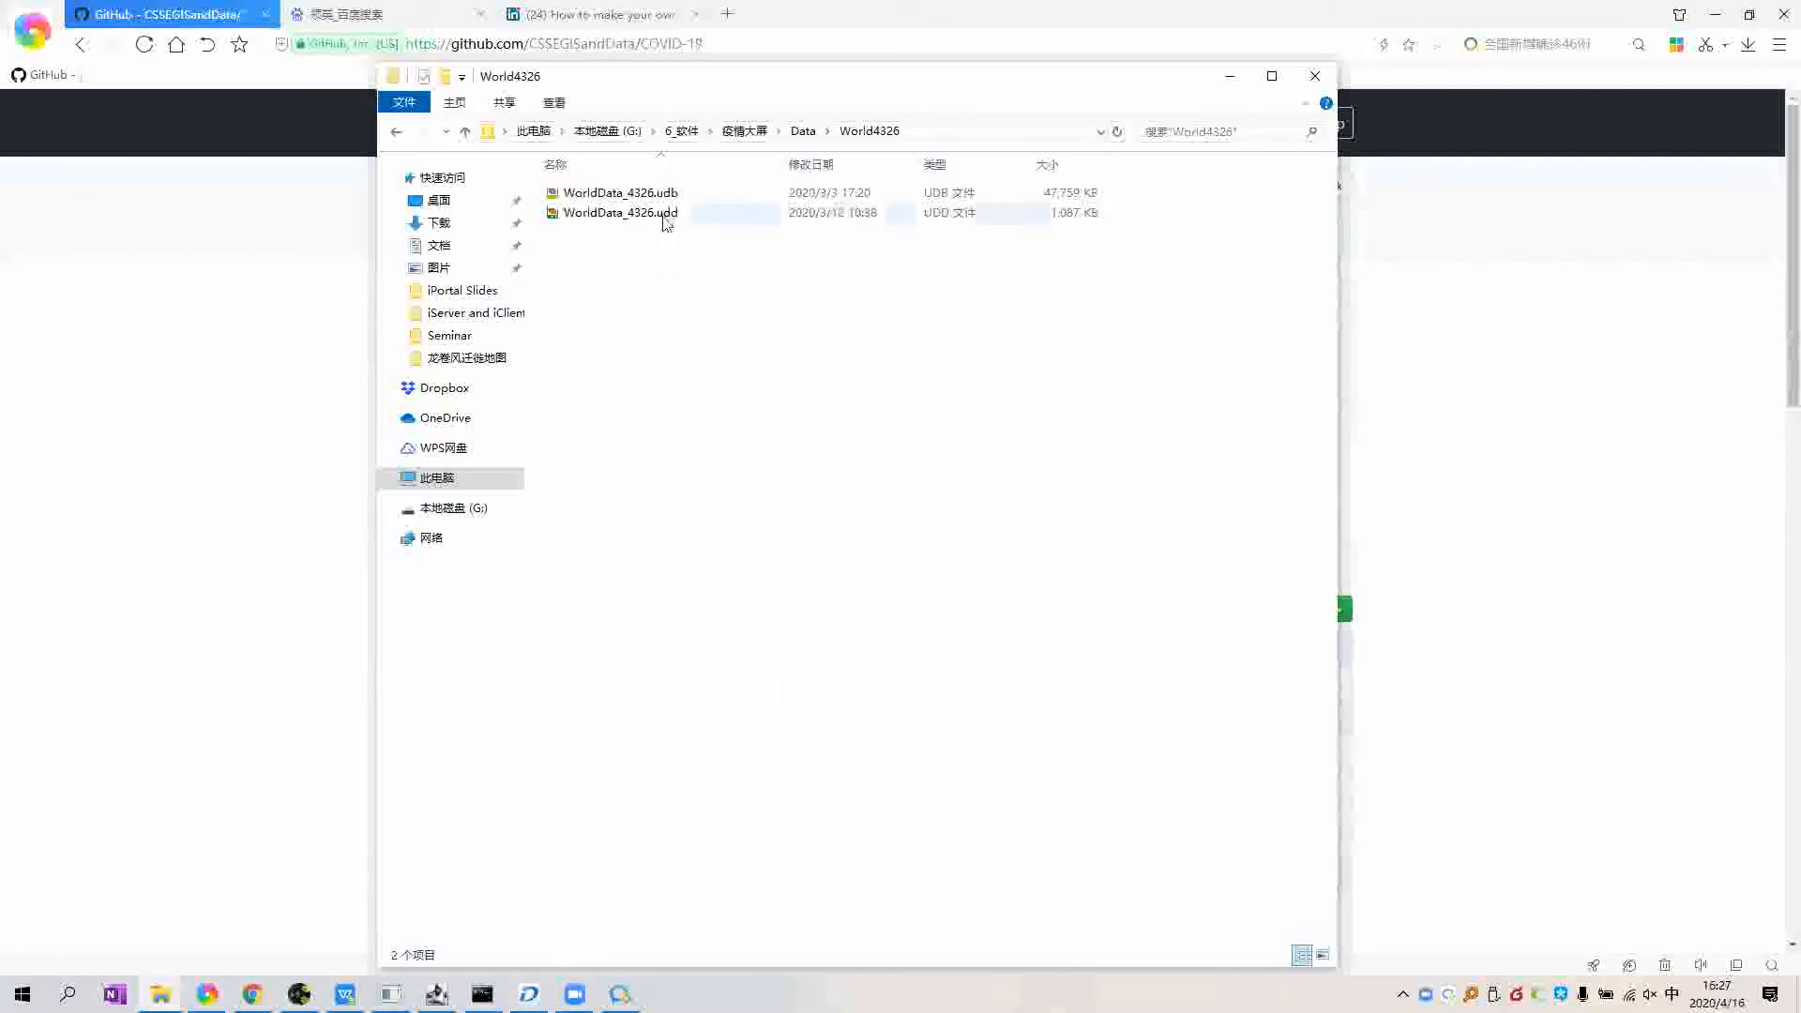
left_click(979, 134)
key("shift")
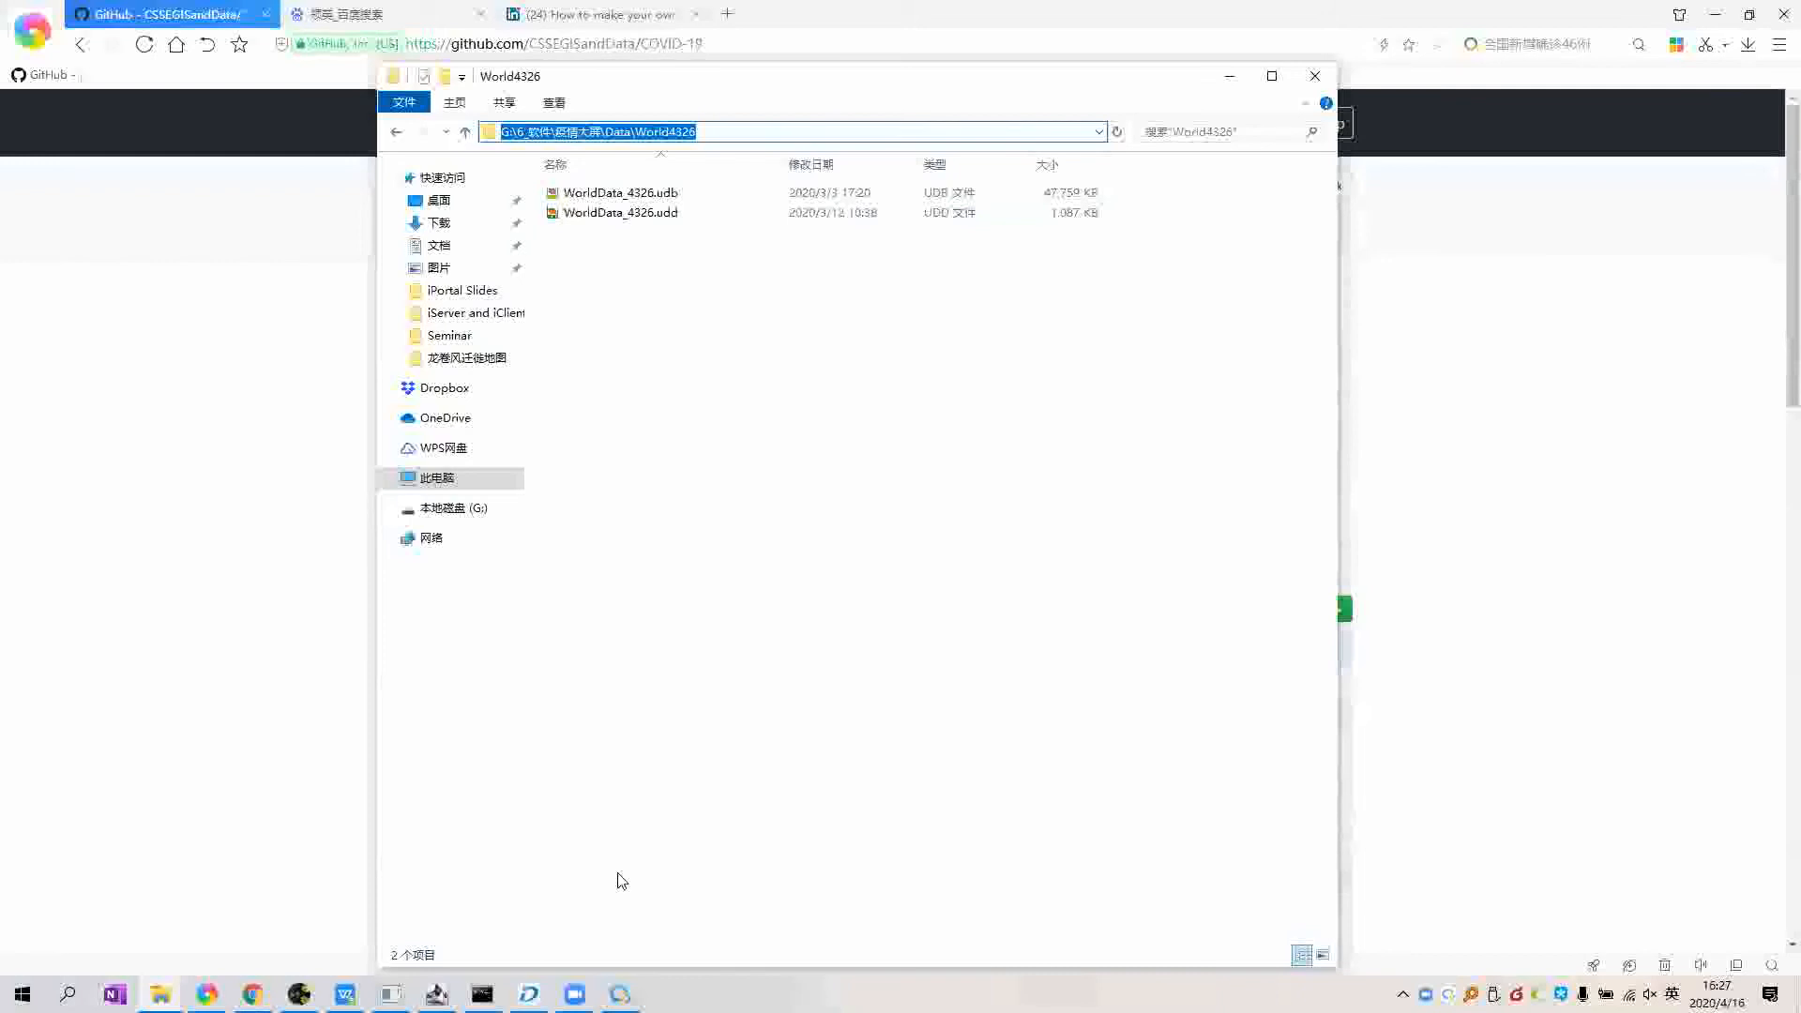
left_click(531, 993)
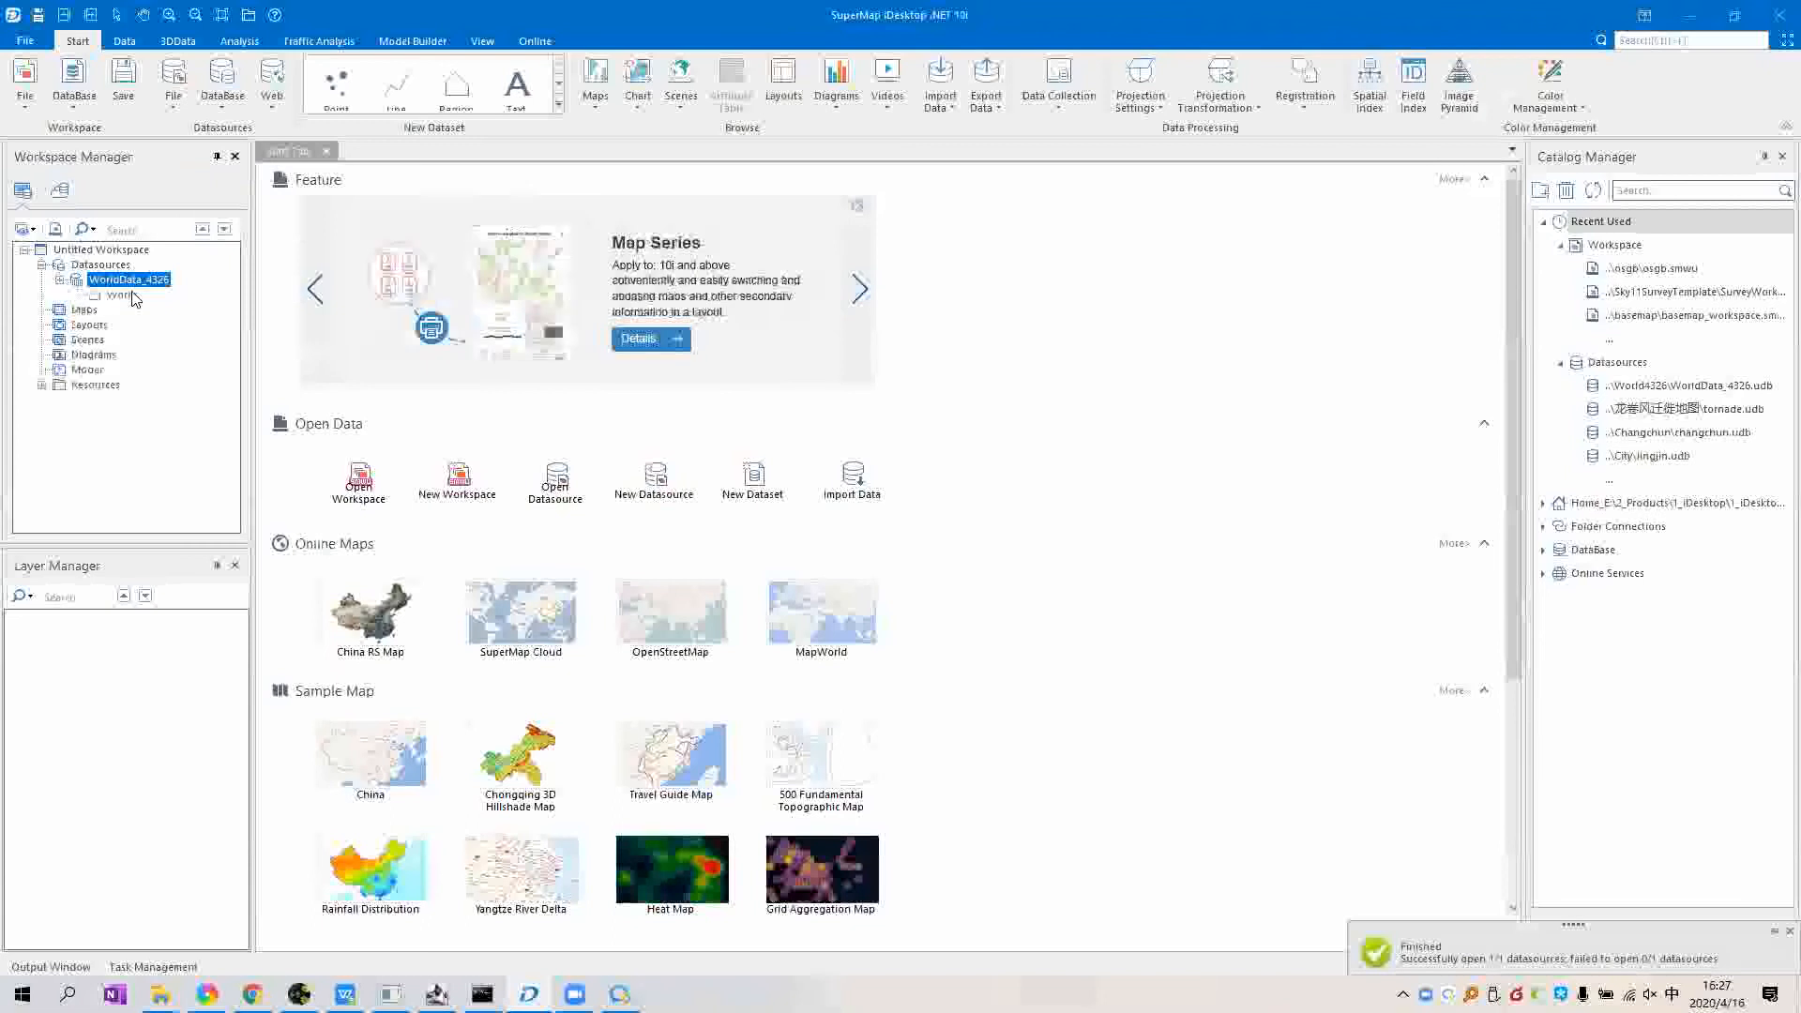
Step: Add the World dataset from WorldData_4326 to a new map, zoom in, and select Mongolia
double_click(129, 279)
left_click(122, 295)
double_click(128, 295)
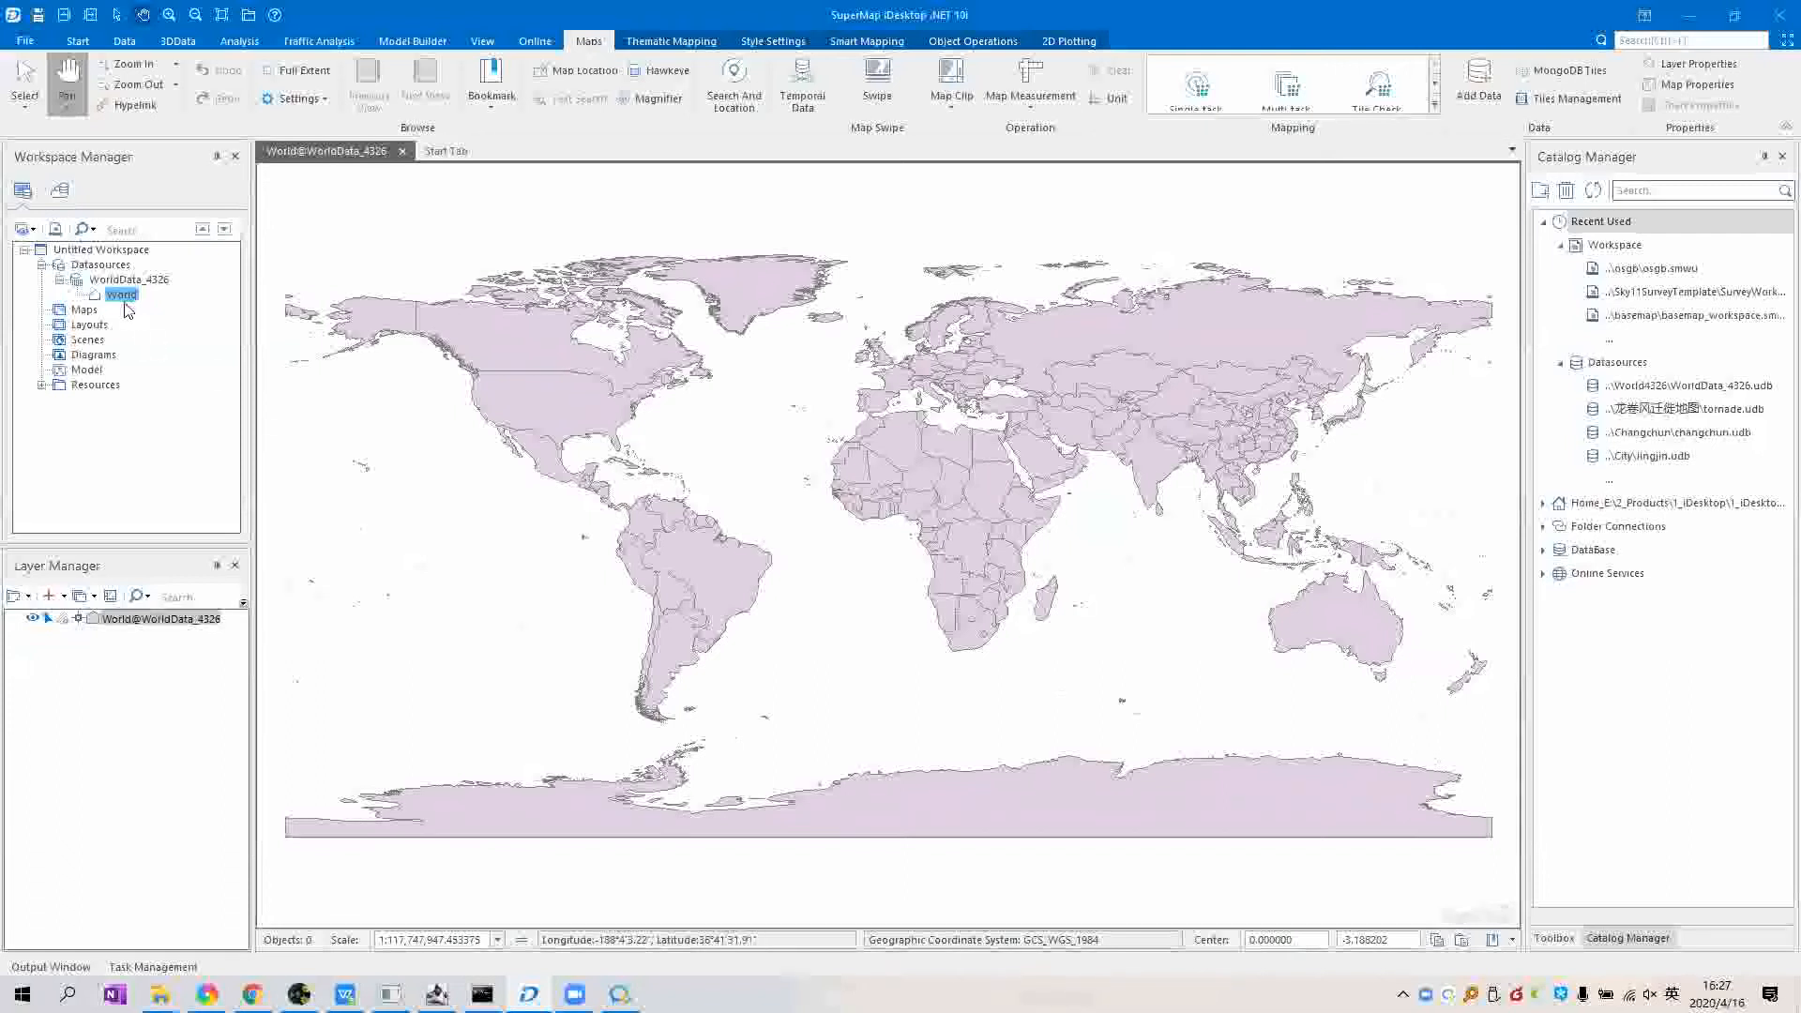
mouse_move(1131, 439)
left_mouse_down()
mouse_move(1172, 398)
mouse_move(1172, 438)
mouse_move(1121, 423)
left_mouse_up()
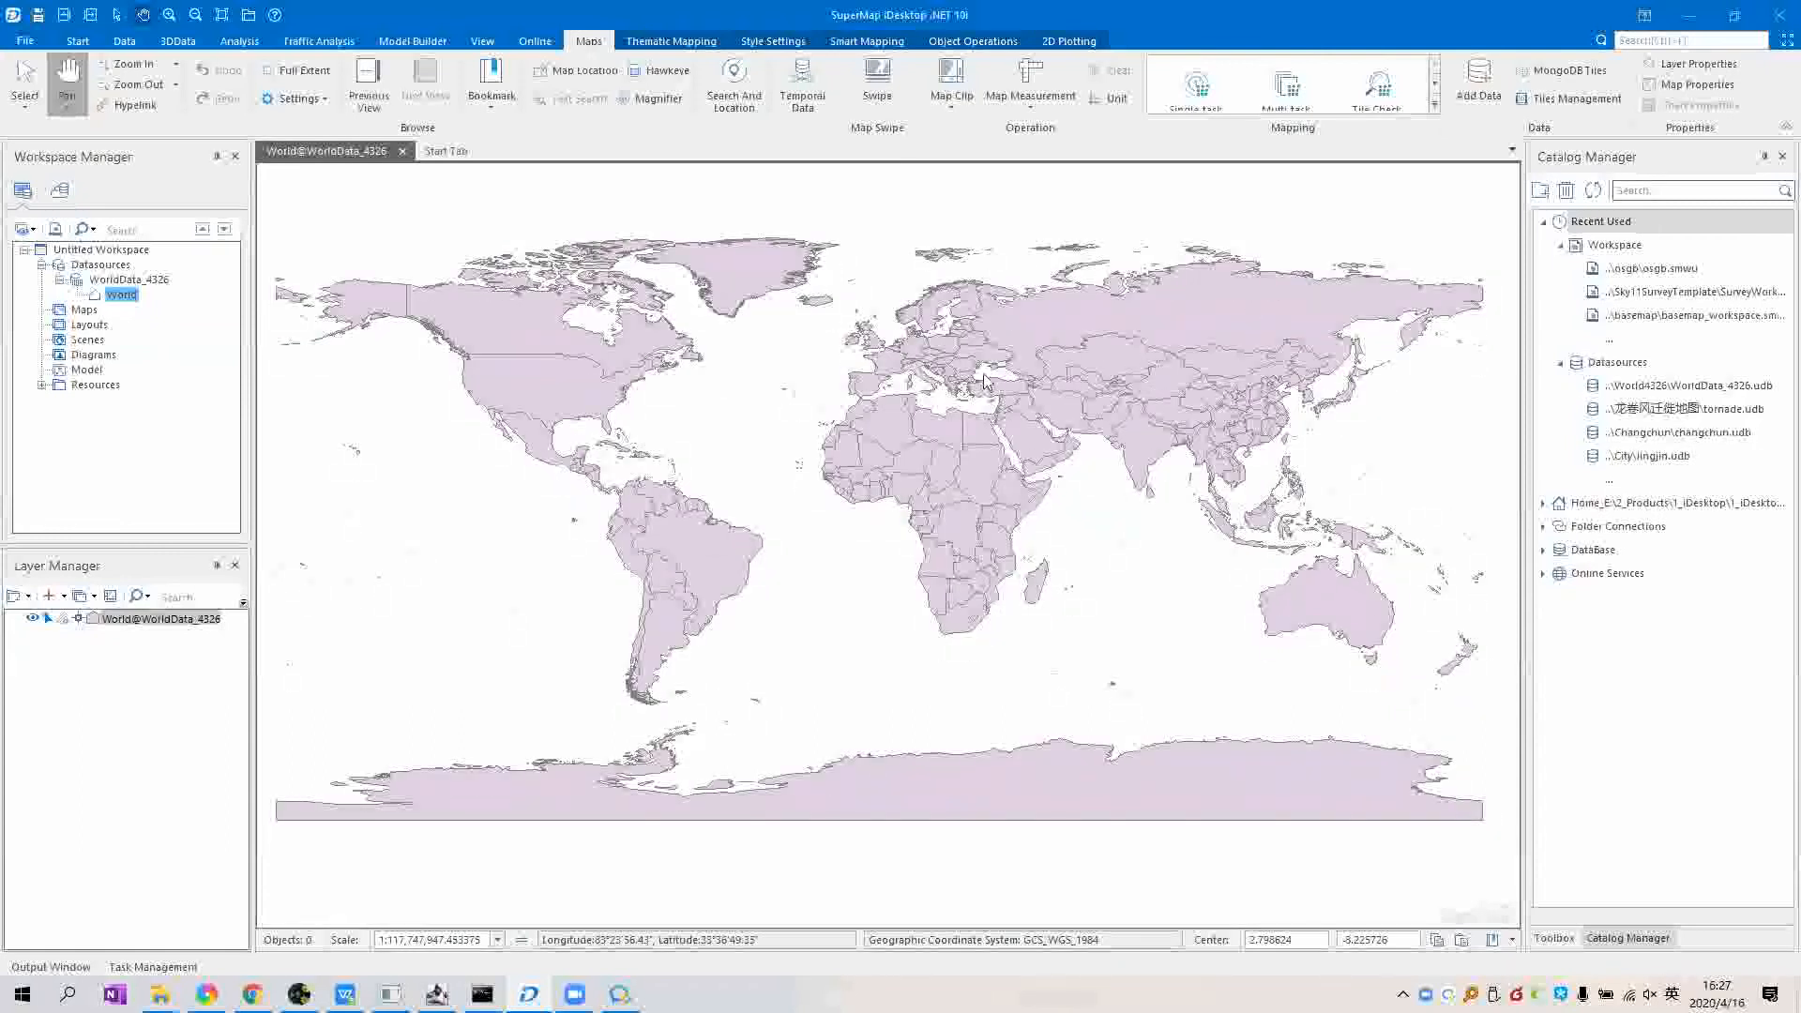
scroll(1011, 387, "up", 1)
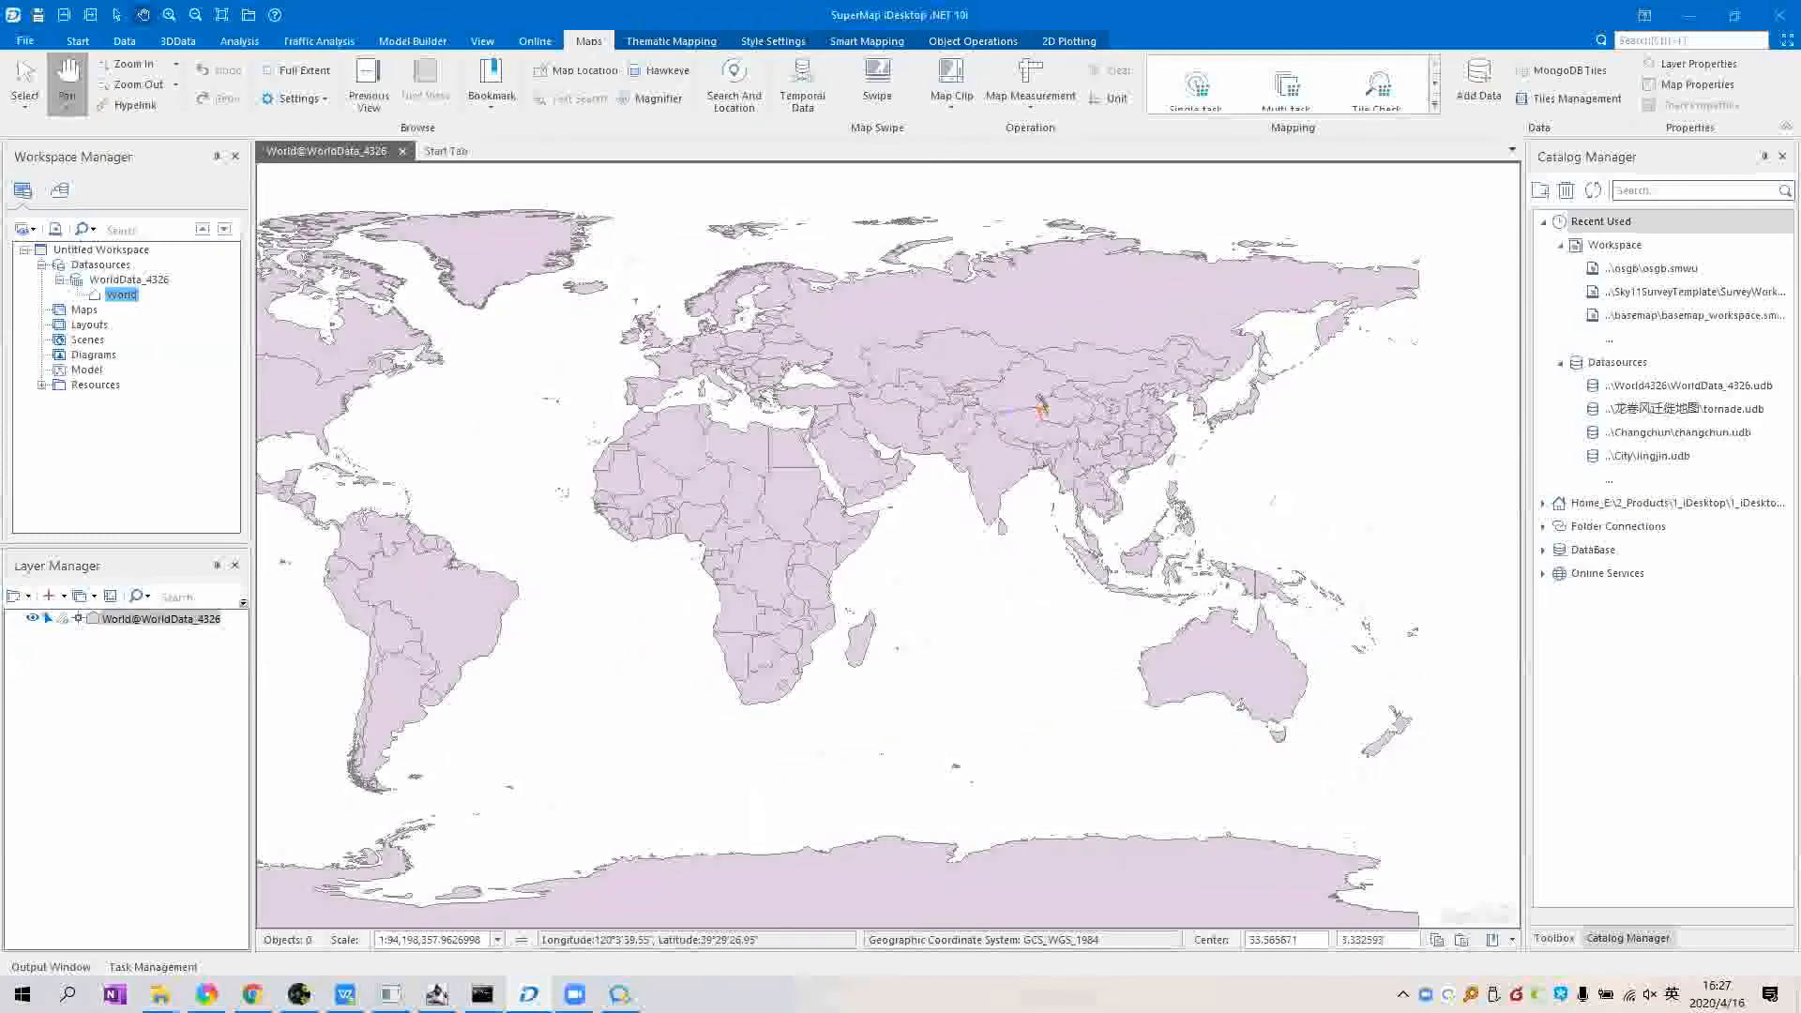
scroll(1061, 382, "up", 1)
left_click(1051, 405)
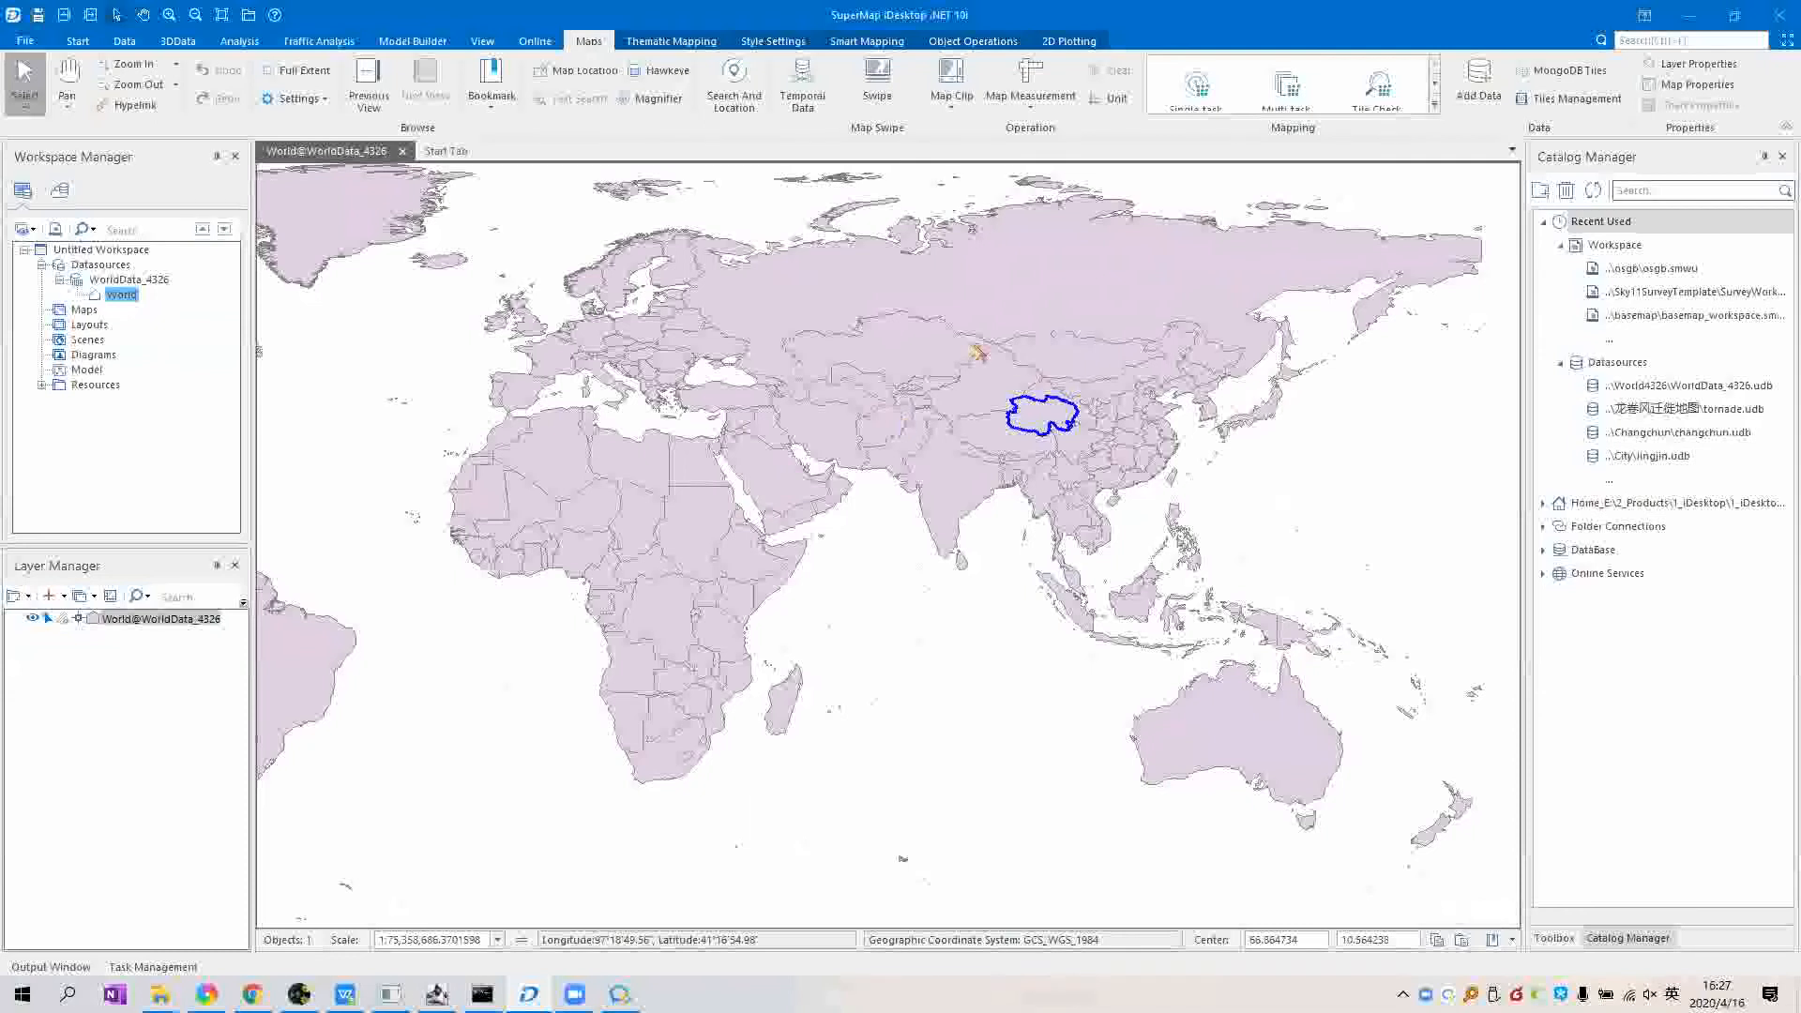
left_click(1091, 369)
scroll(1090, 369, "down", 1)
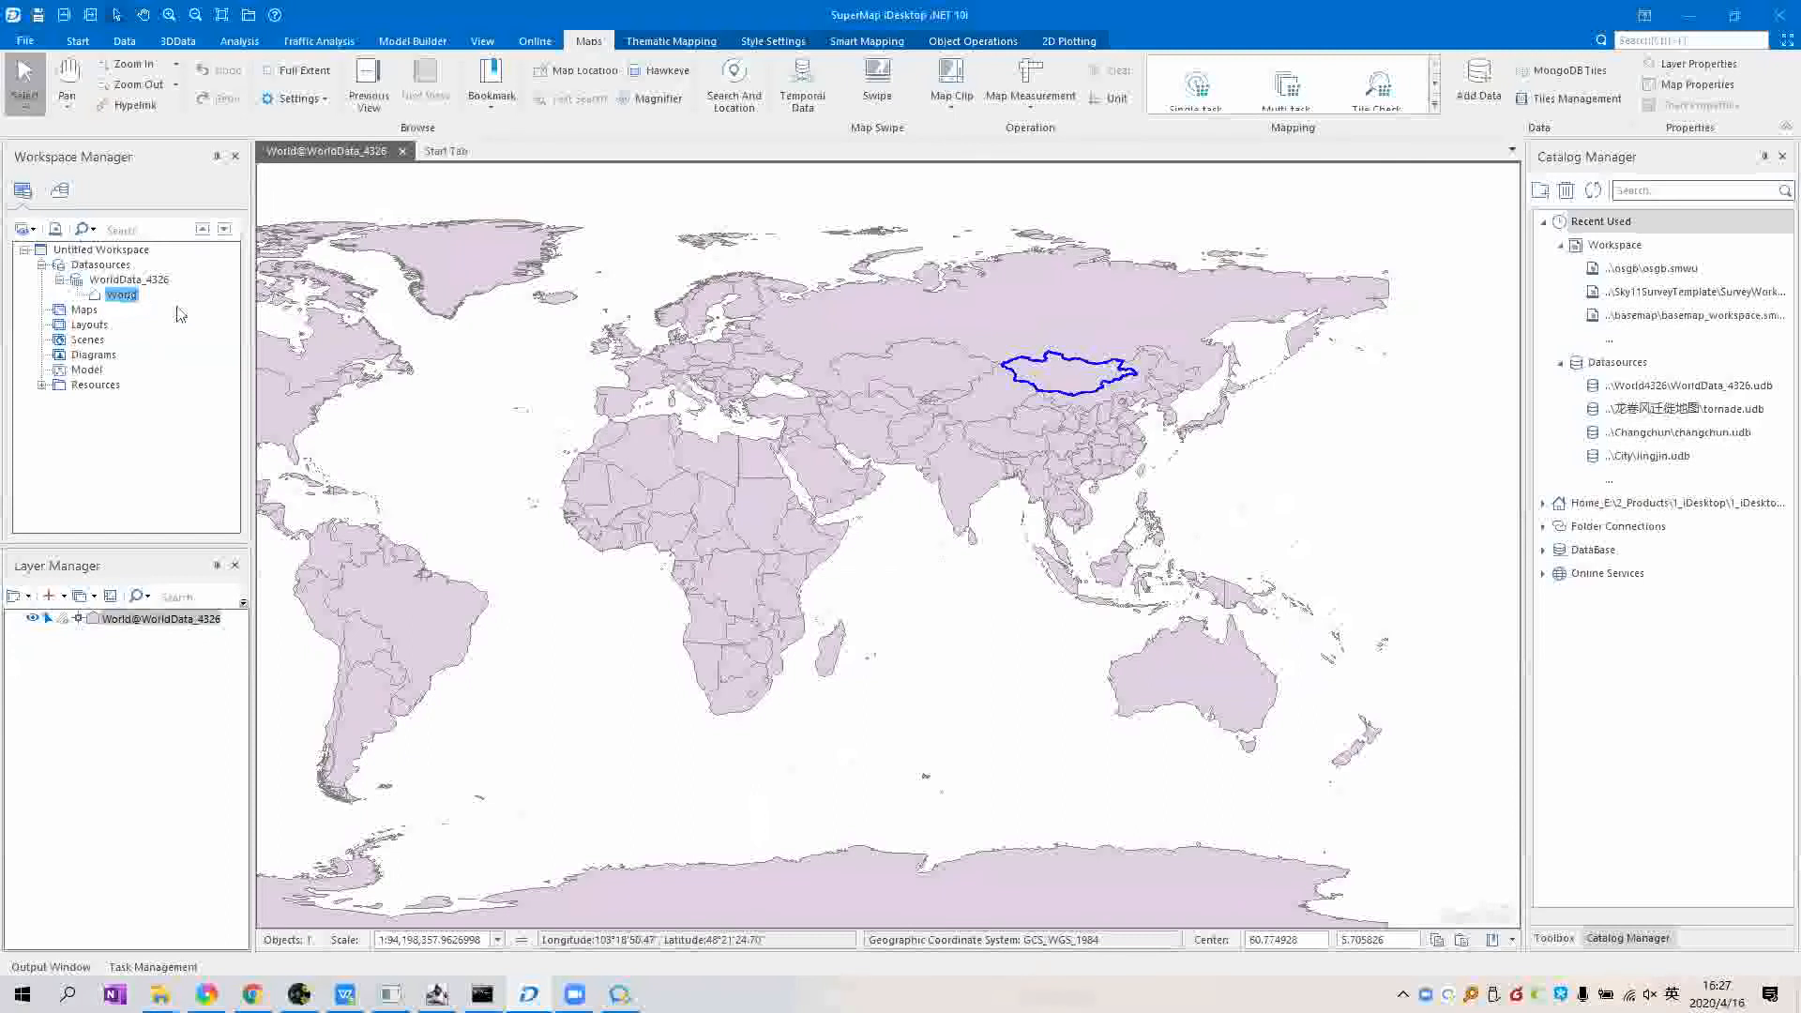
Step: Open the World dataset's attribute table and check Country_Region values such as North Pole and Ireland
right_click(129, 298)
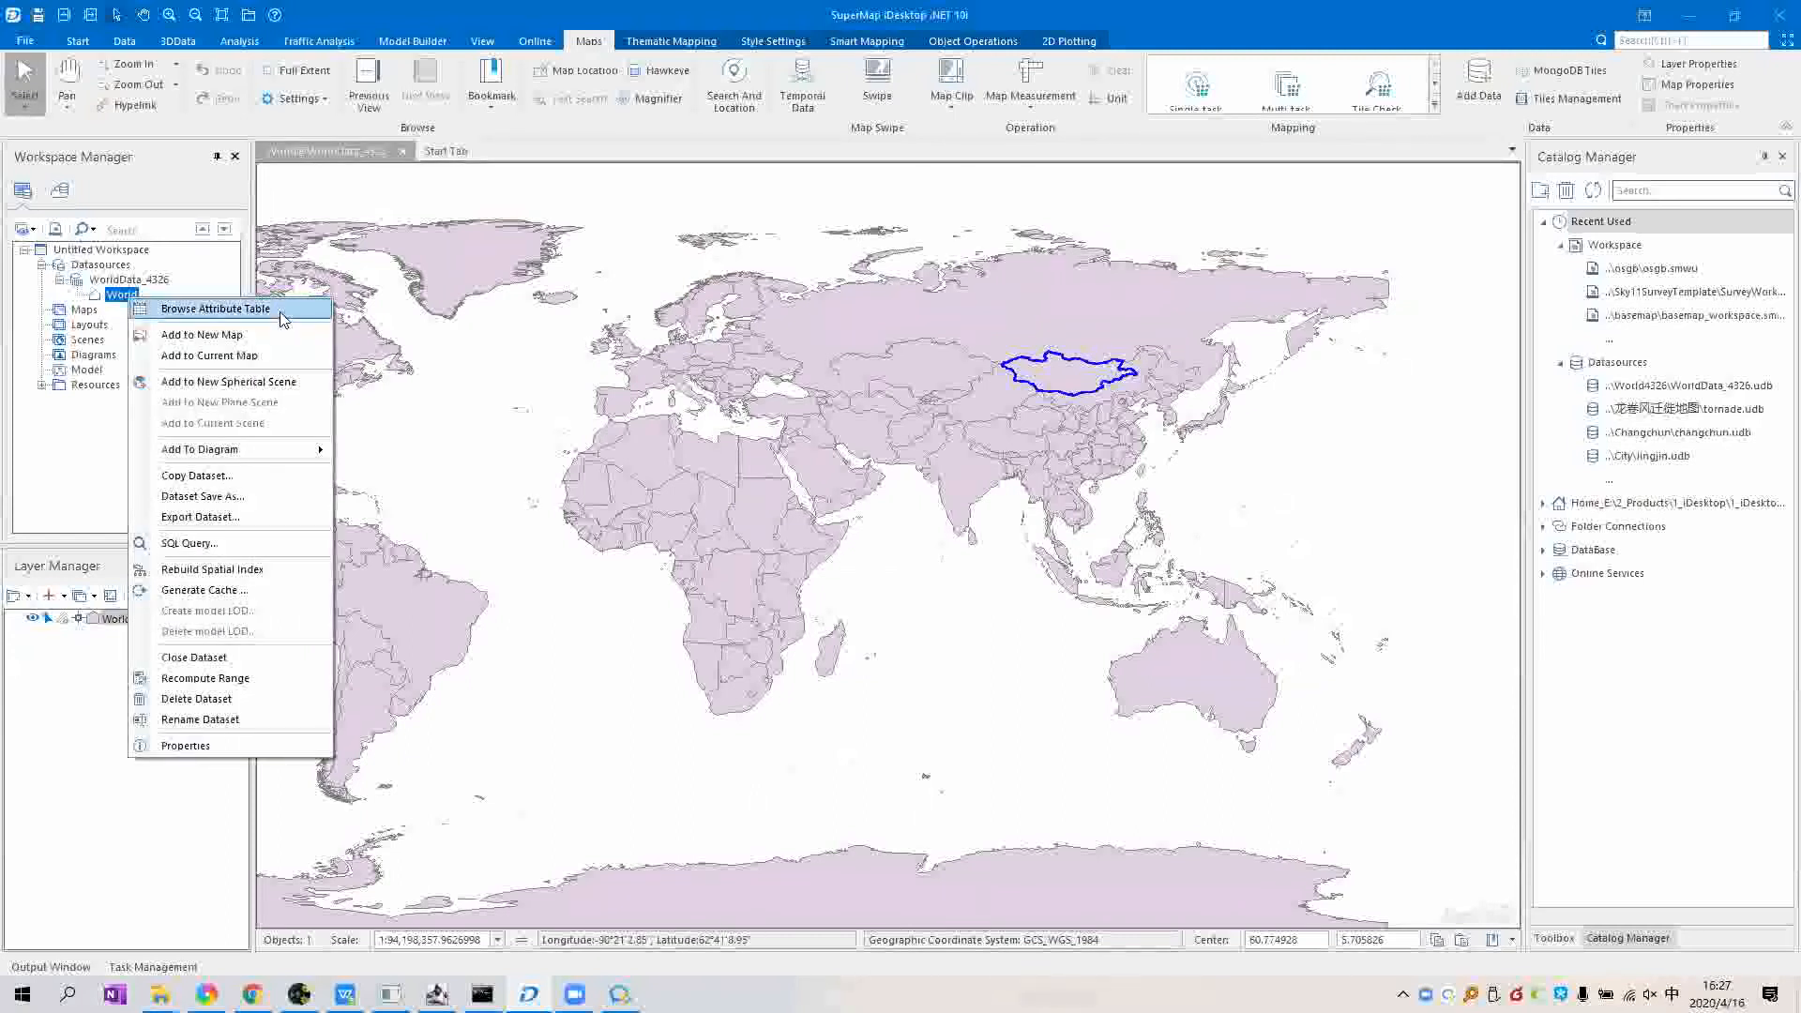
left_click(280, 313)
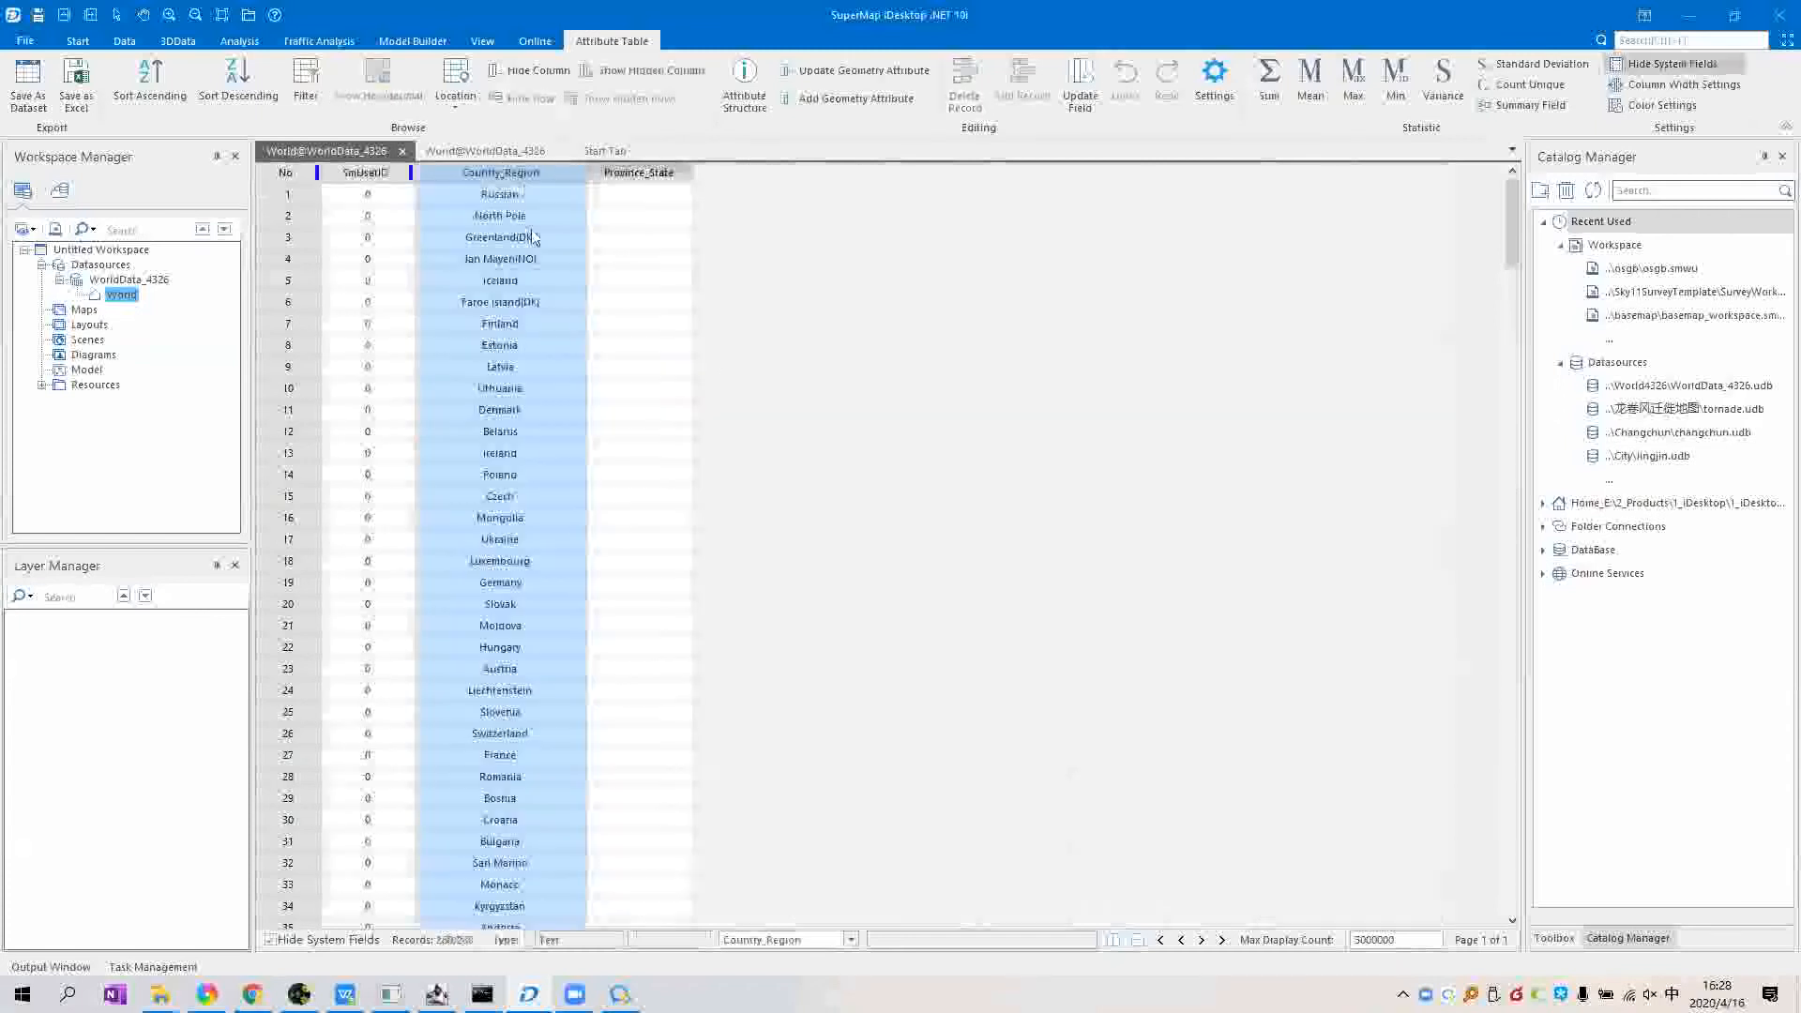
scroll(524, 471, "down", 1)
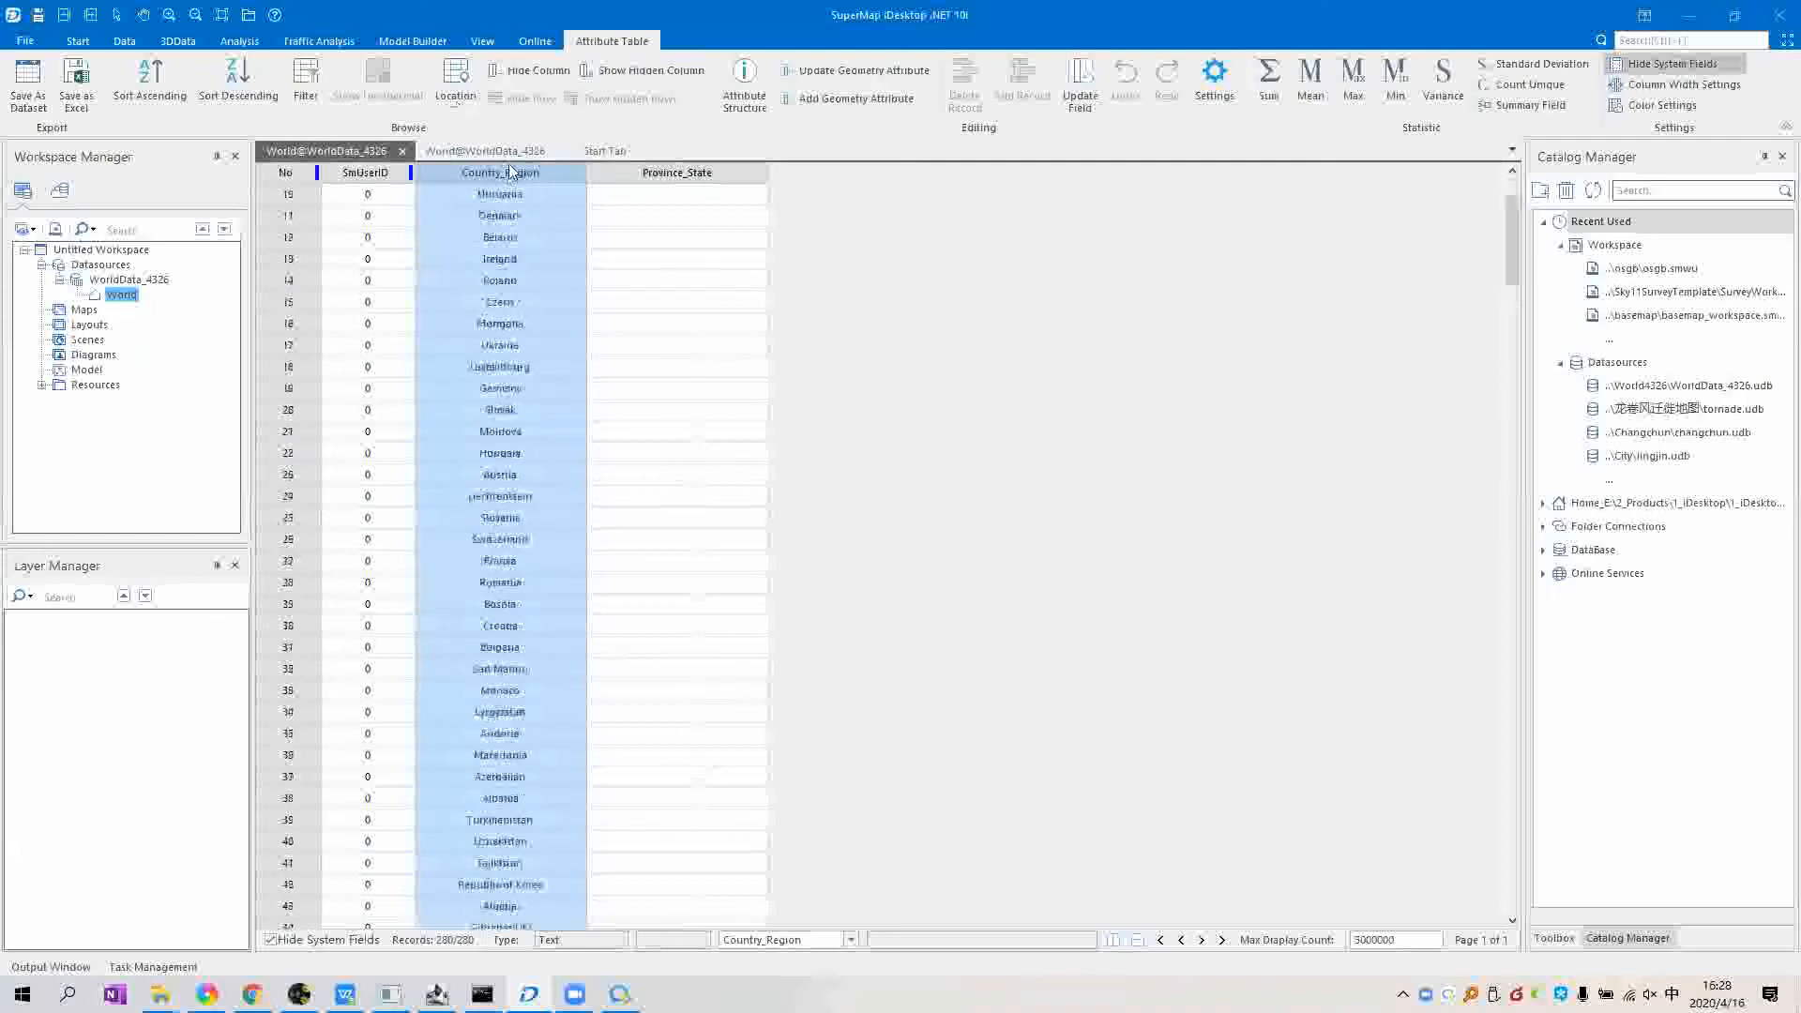
scroll(522, 244, "down", 5)
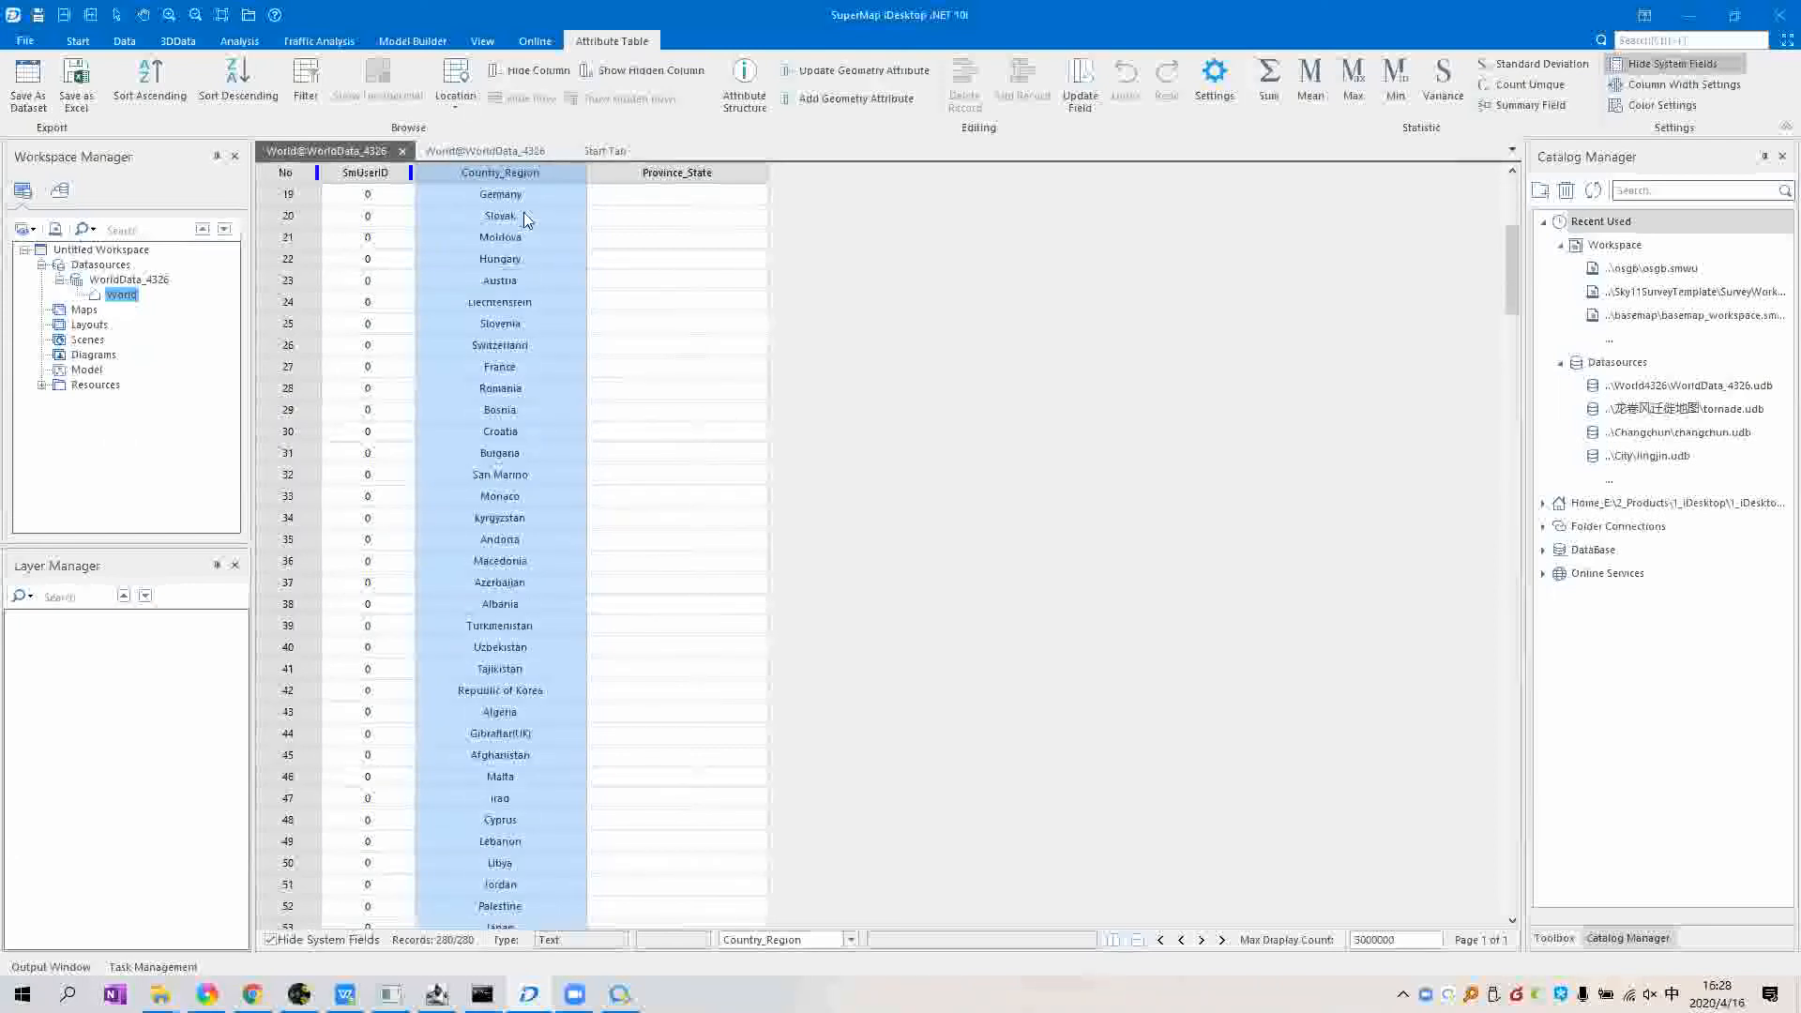
scroll(525, 208, "up", 6)
left_click(531, 198)
left_click(529, 217)
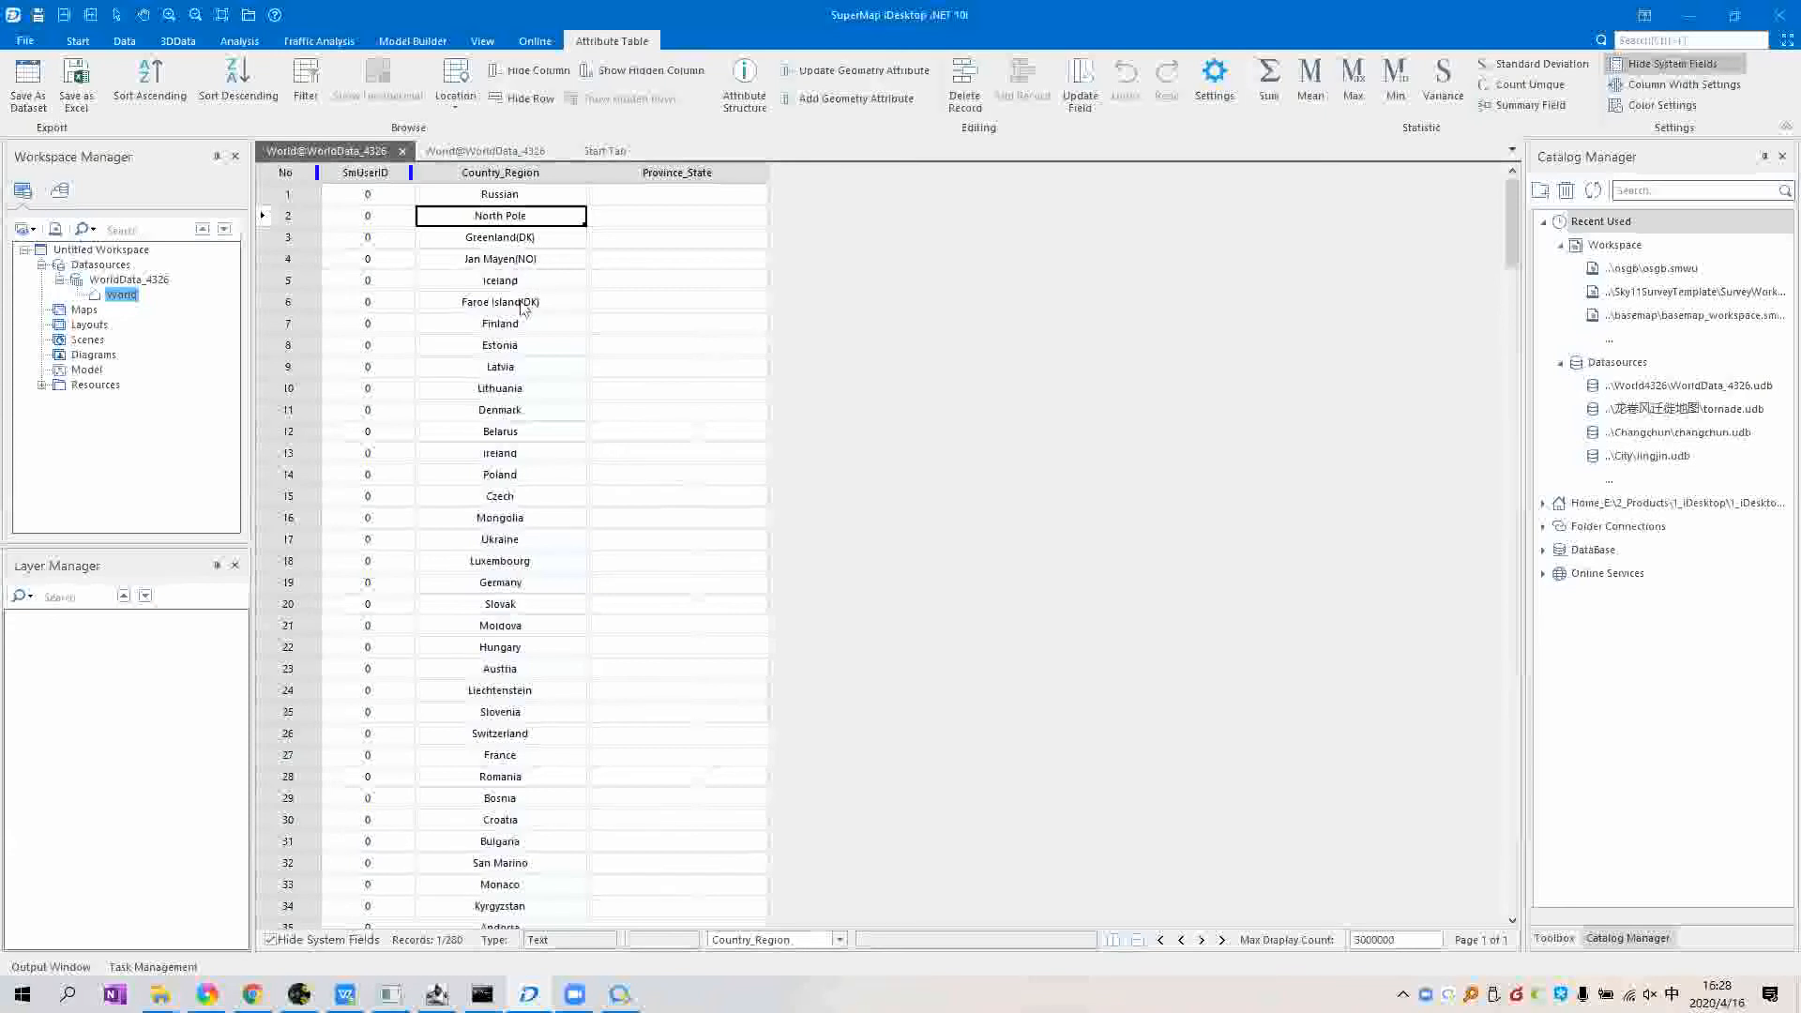
left_click(525, 453)
scroll(521, 446, "down", 5)
scroll(516, 436, "up", 4)
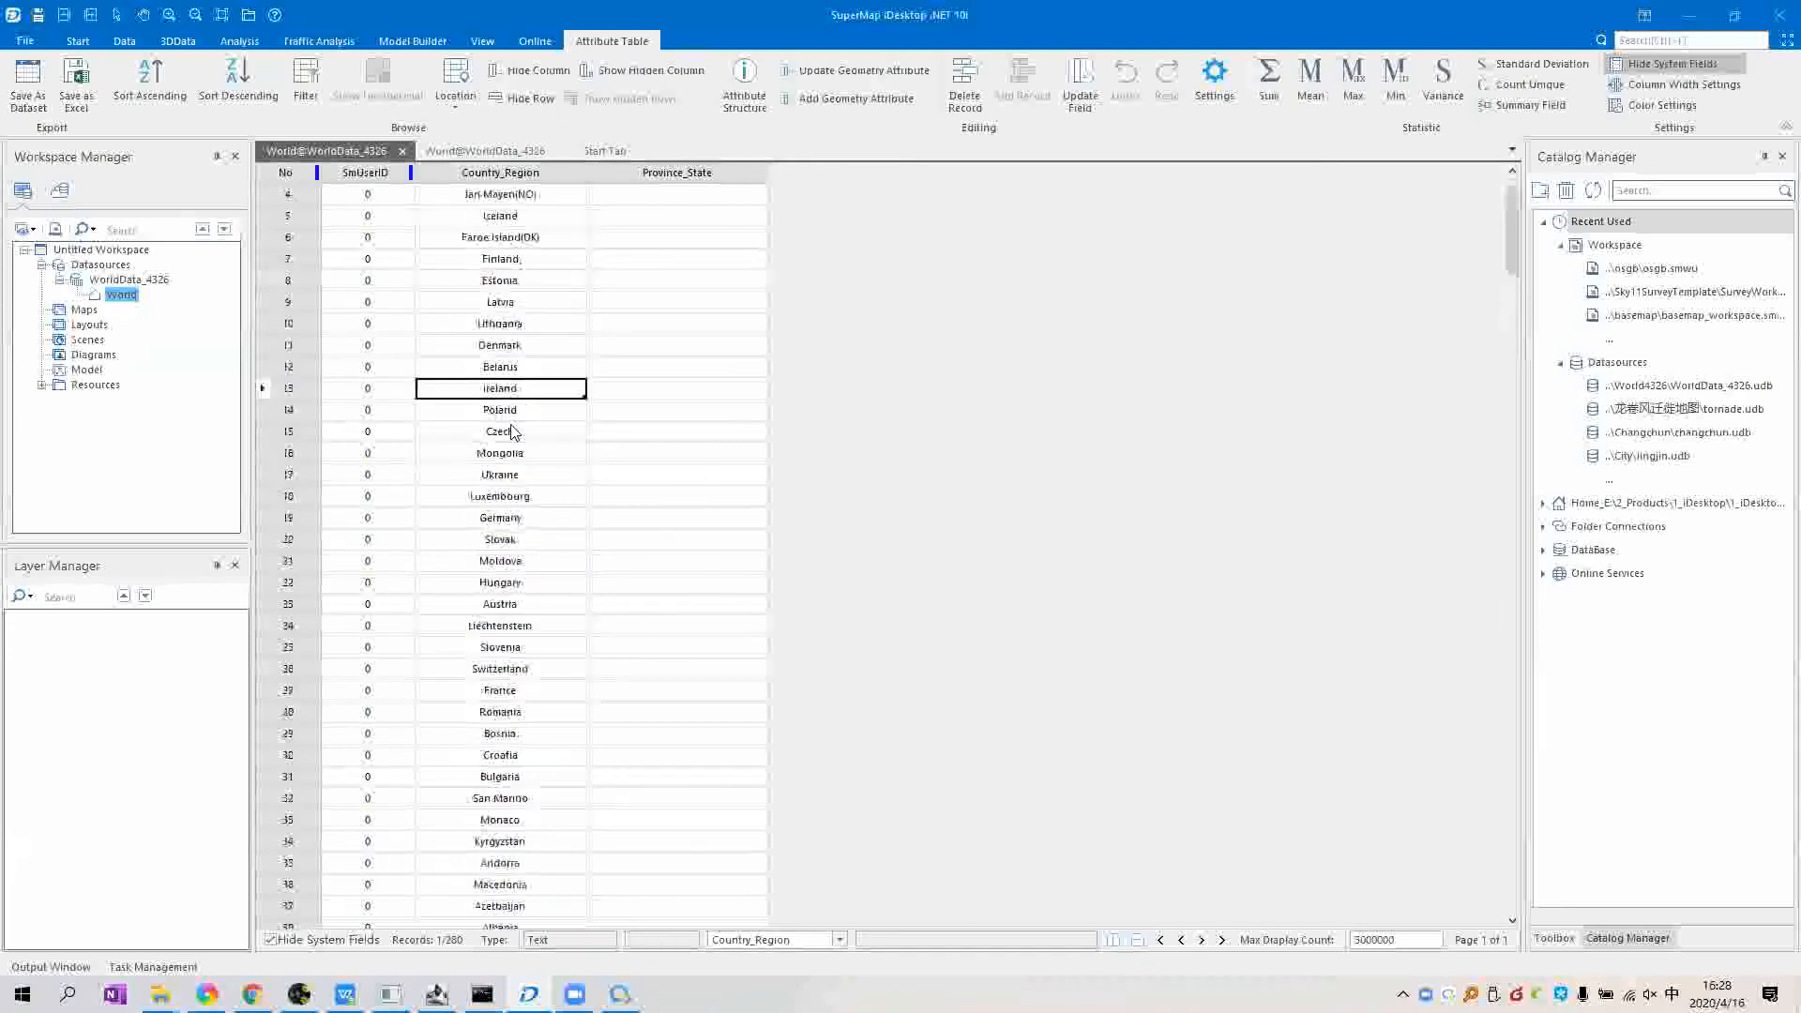
scroll(516, 427, "down", 17)
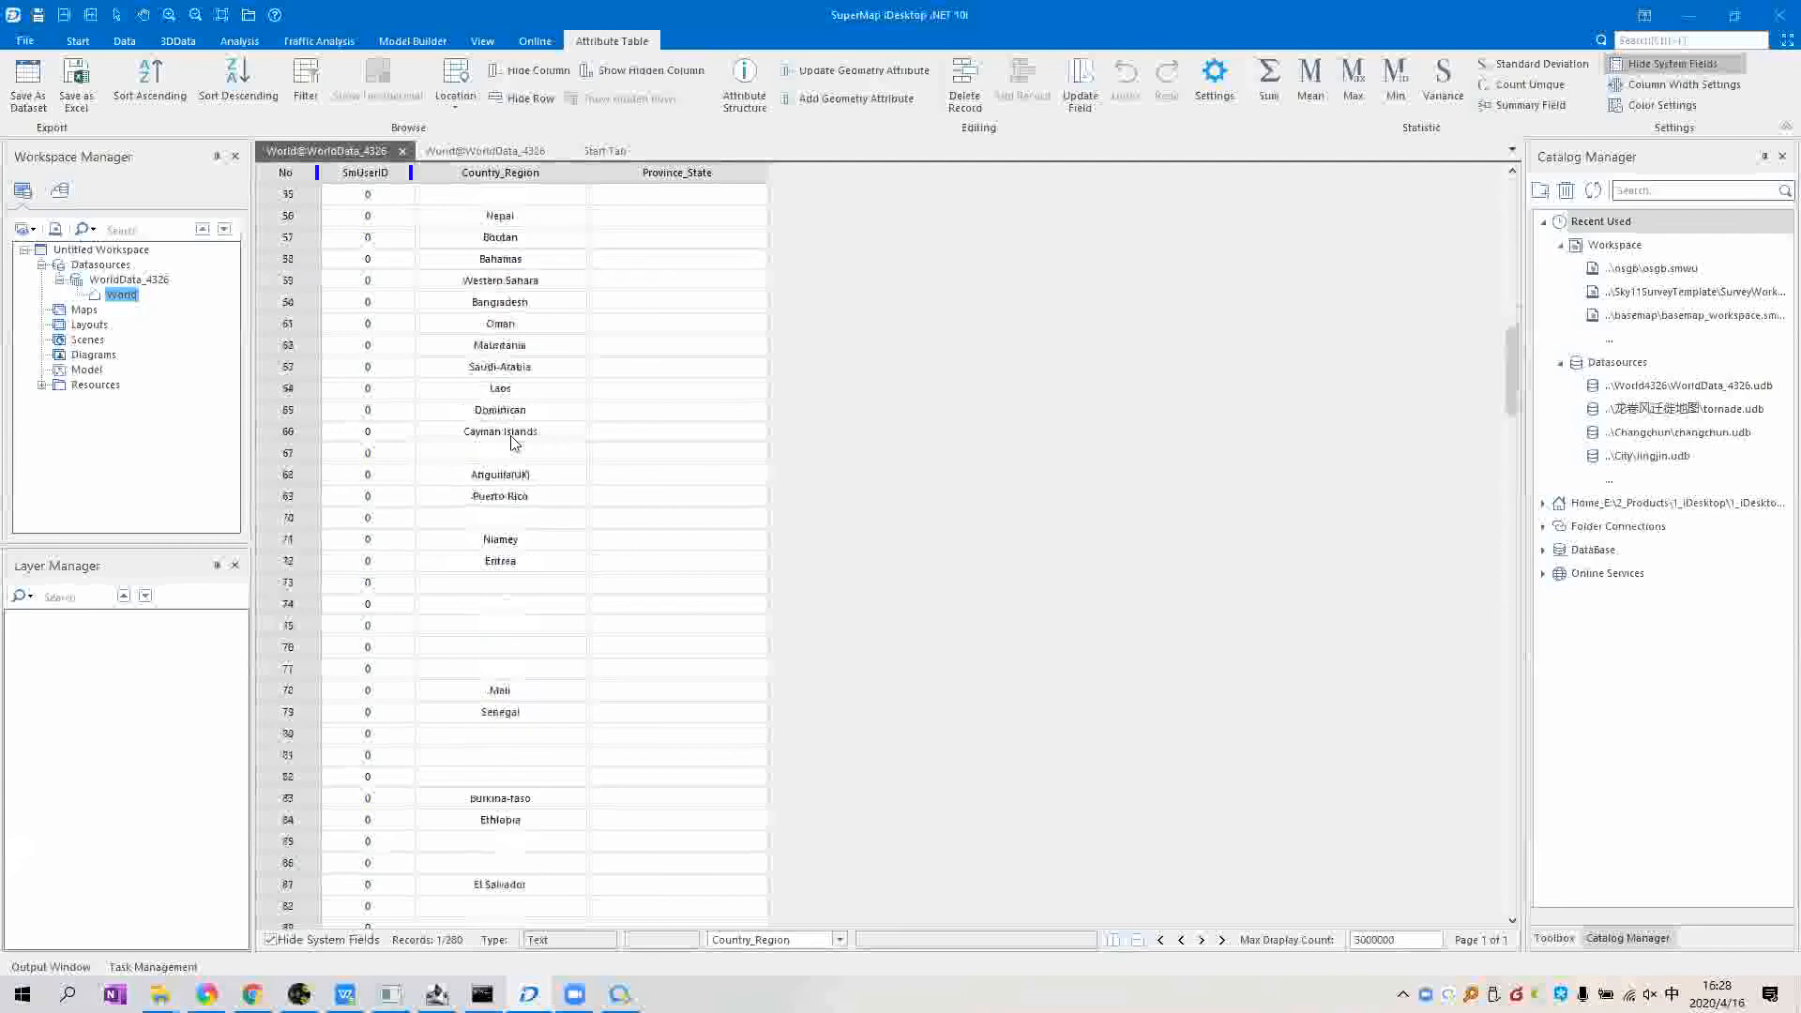
scroll(543, 416, "up", 14)
Step: Review the Province_State column down to the Mainland China, Sichuan record in row 260
left_click(718, 173)
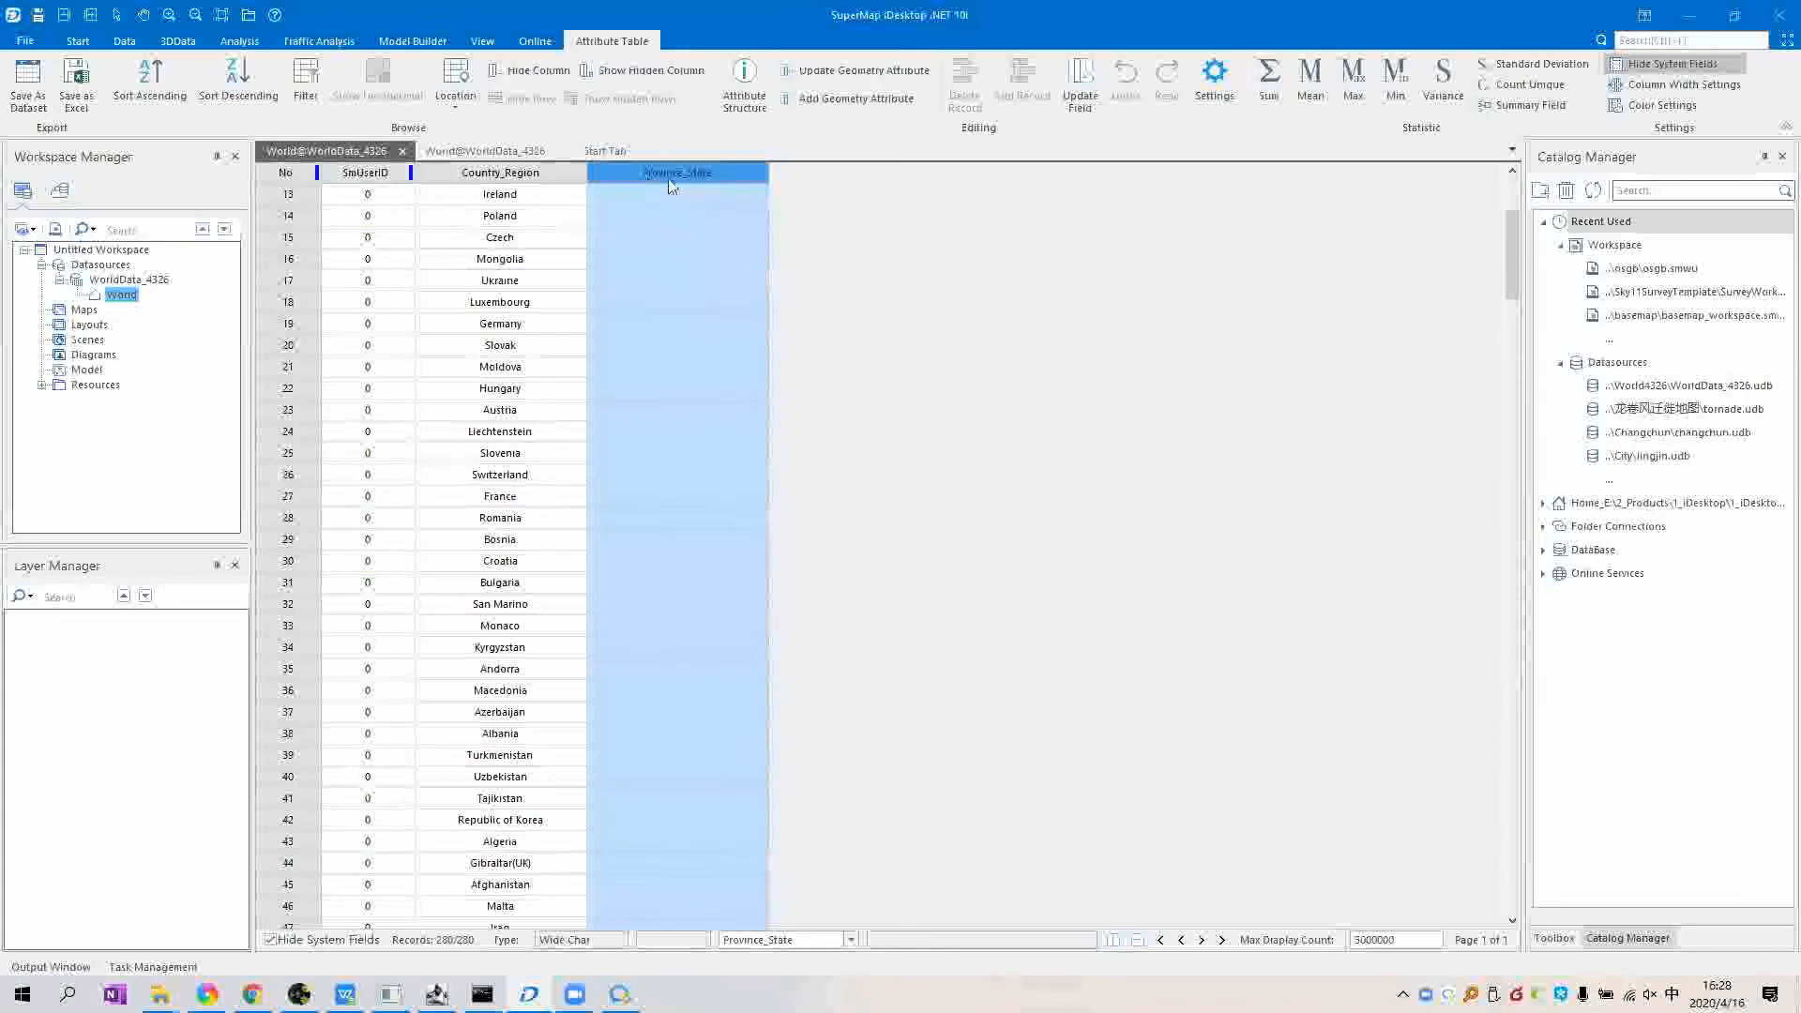
scroll(658, 405, "down", 11)
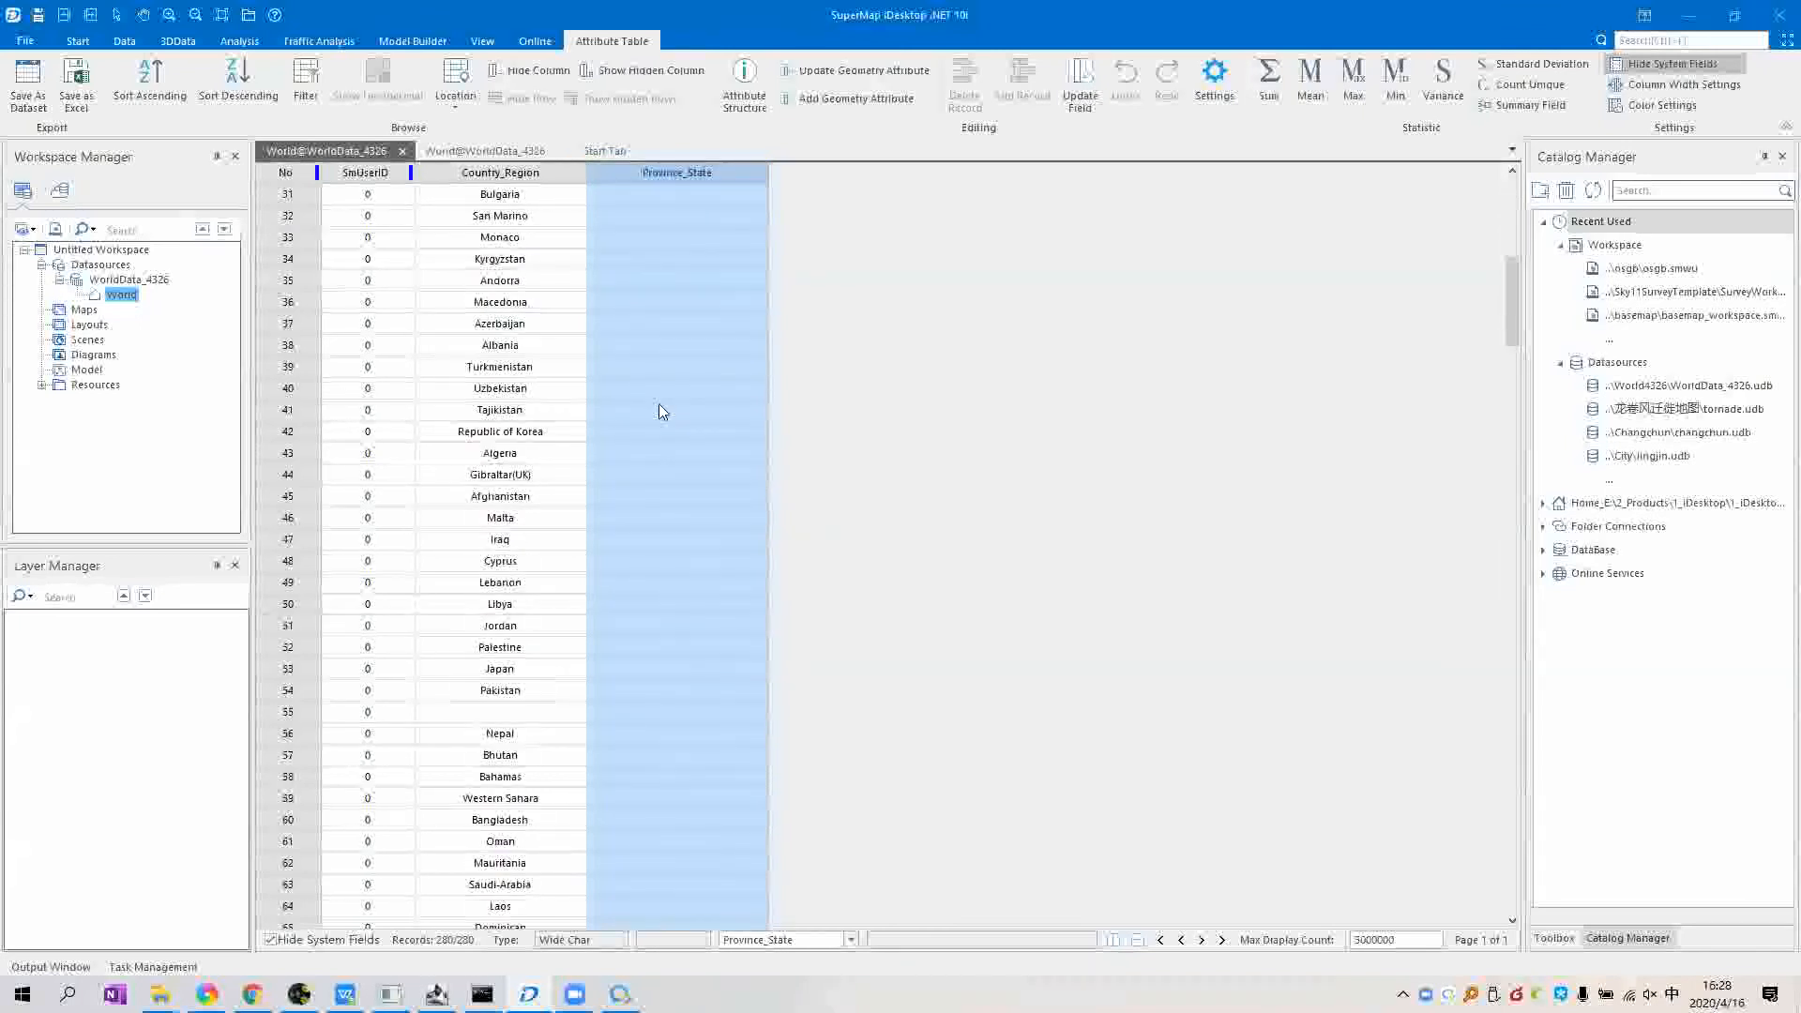
scroll(1521, 488, "down", 5)
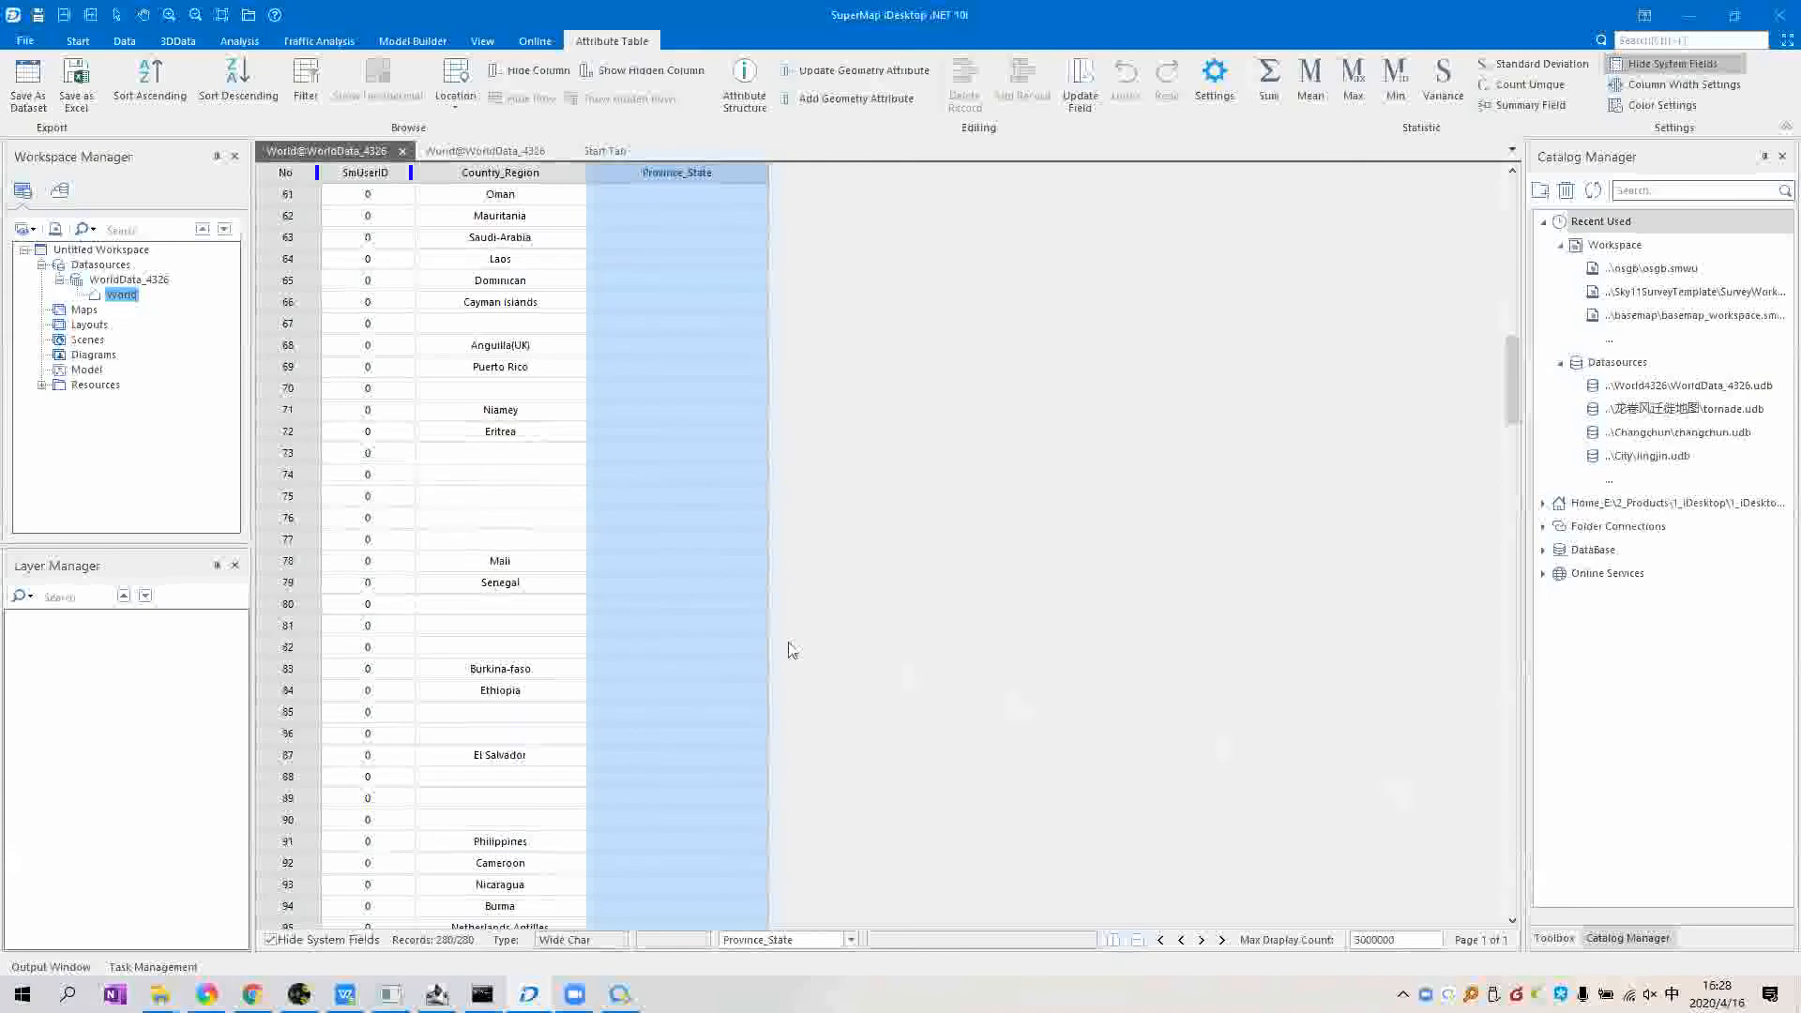
scroll(739, 609, "down", 20)
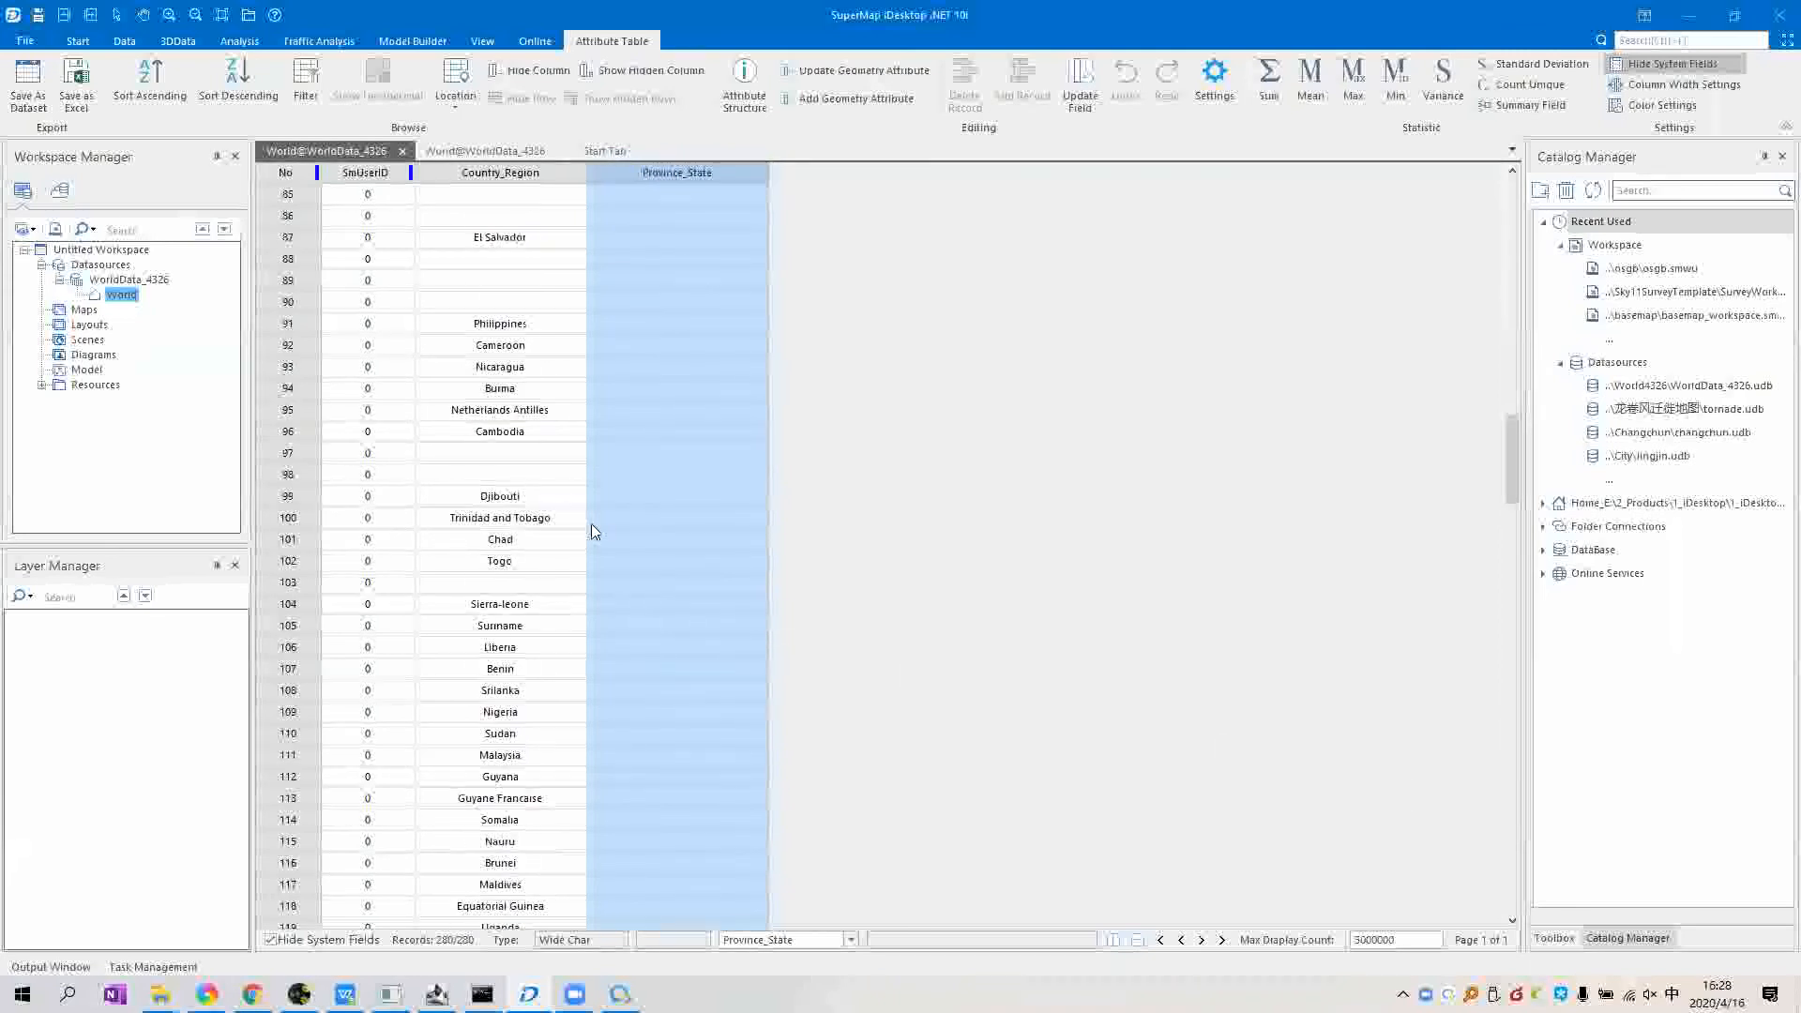
left_click_drag(547, 481, 691, 480)
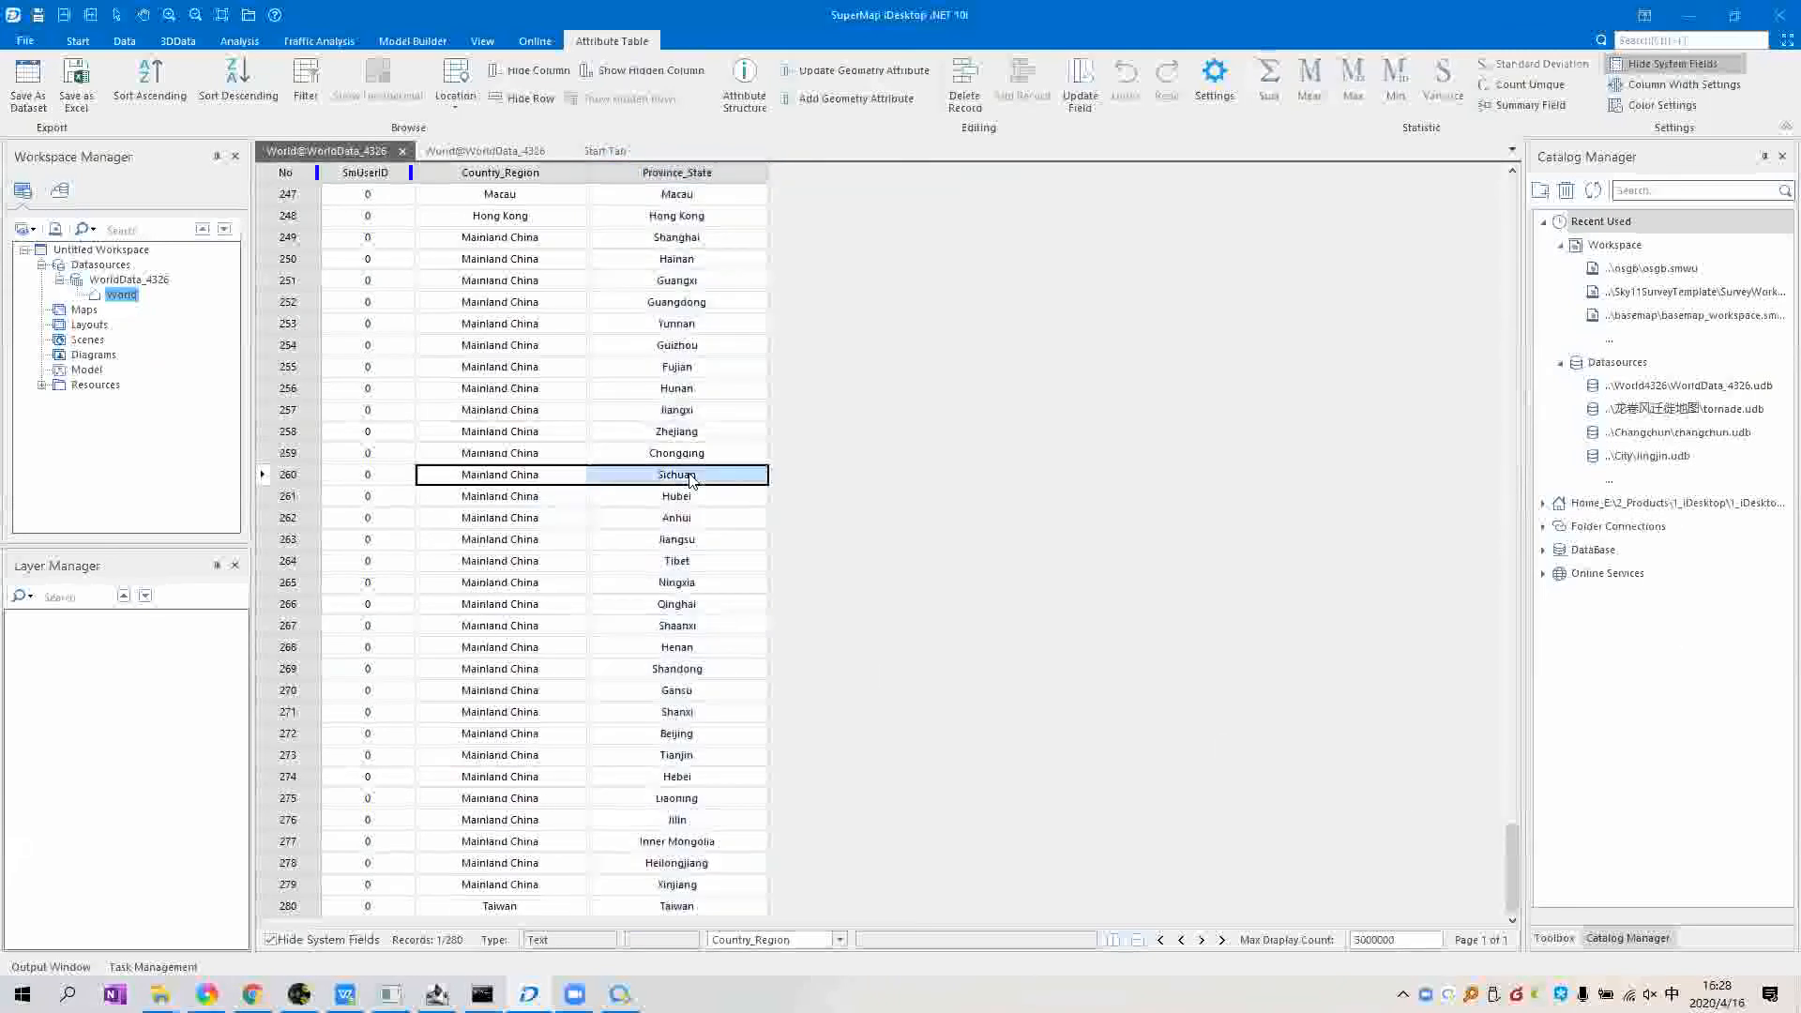
left_click(708, 481)
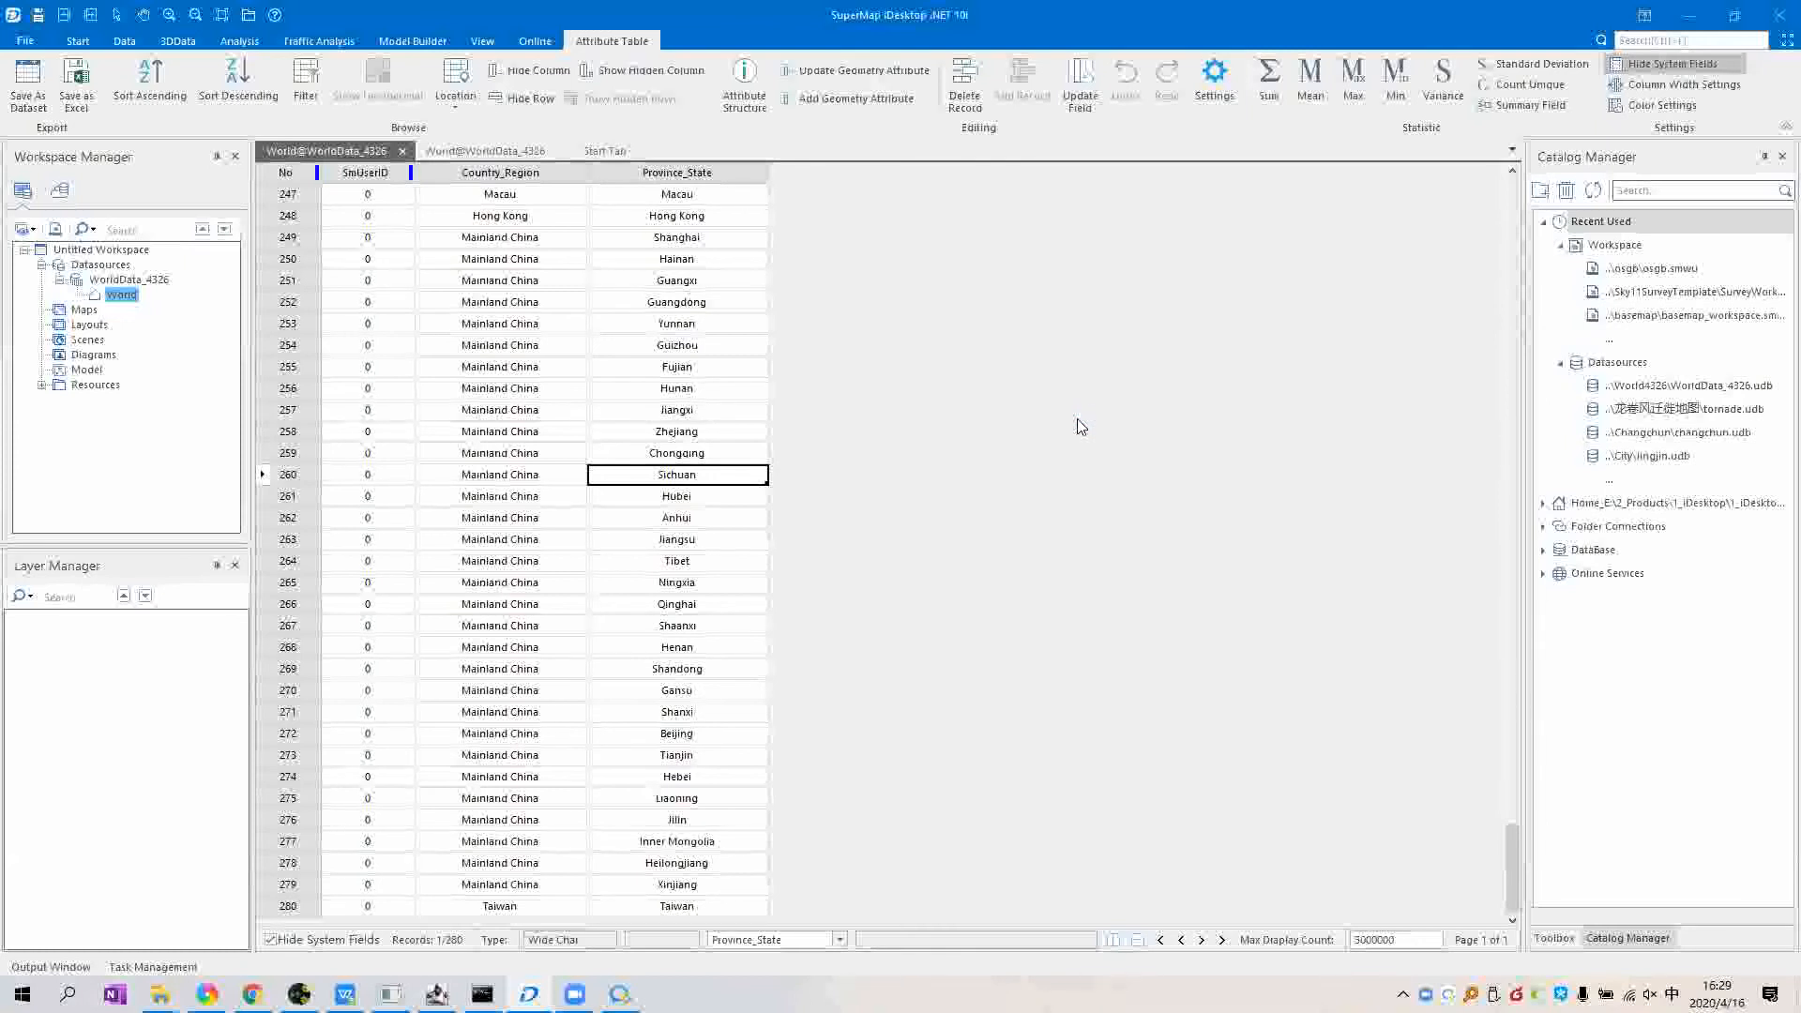
scroll(1032, 591, "up", 11)
scroll(1165, 462, "up", 8)
scroll(1166, 462, "down", 18)
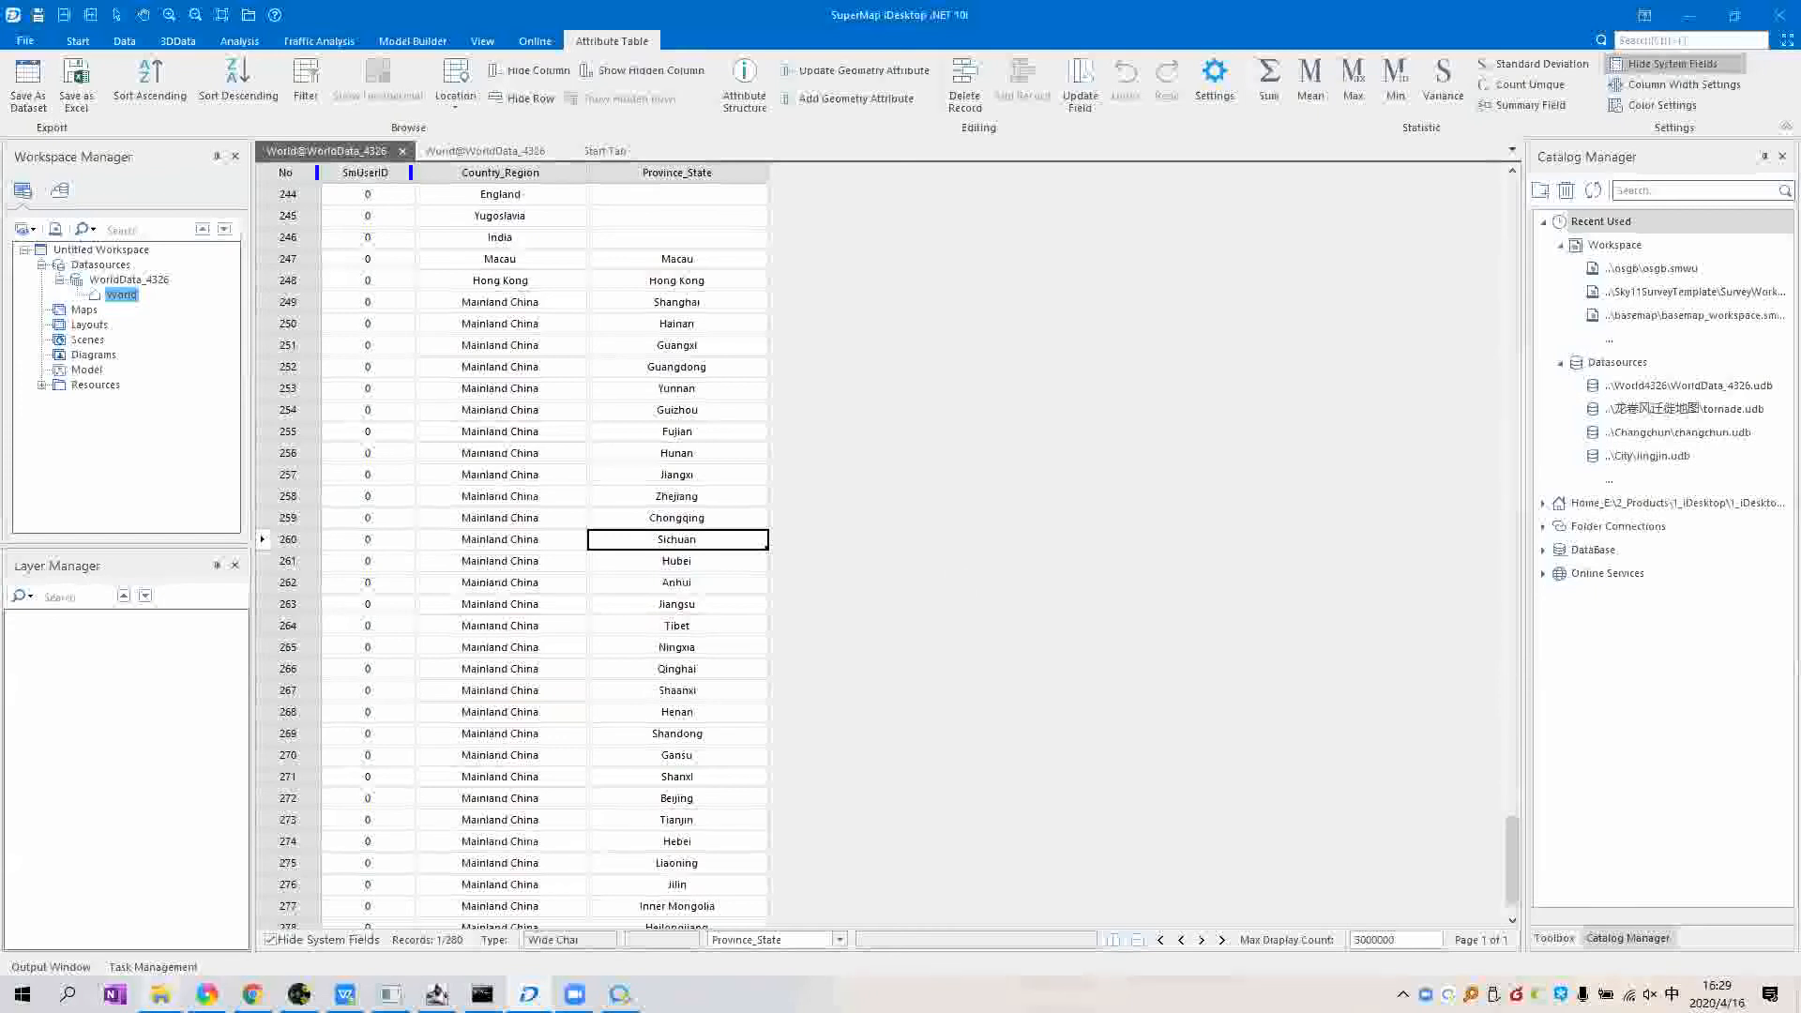
left_click(160, 994)
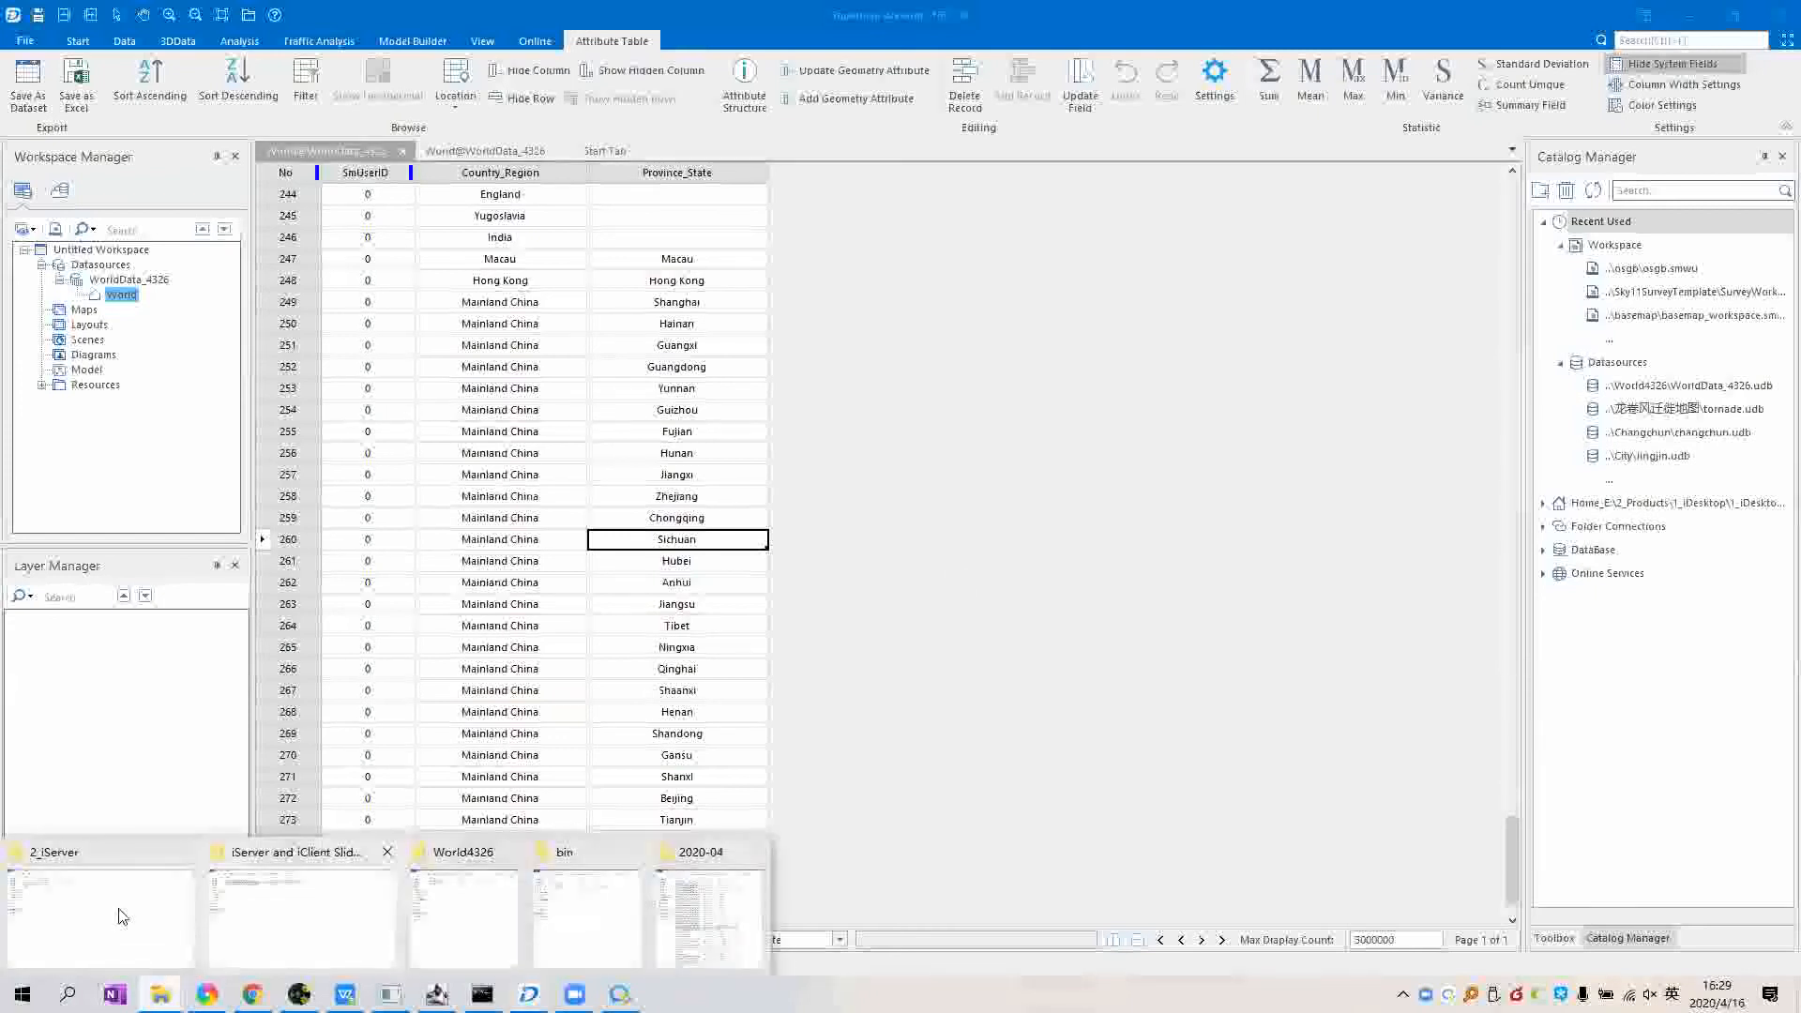
Step: Run startup.bat from supermap-iserver-10.0.1-win64-datastore\bin to start DataStore on port 8020
left_click(122, 916)
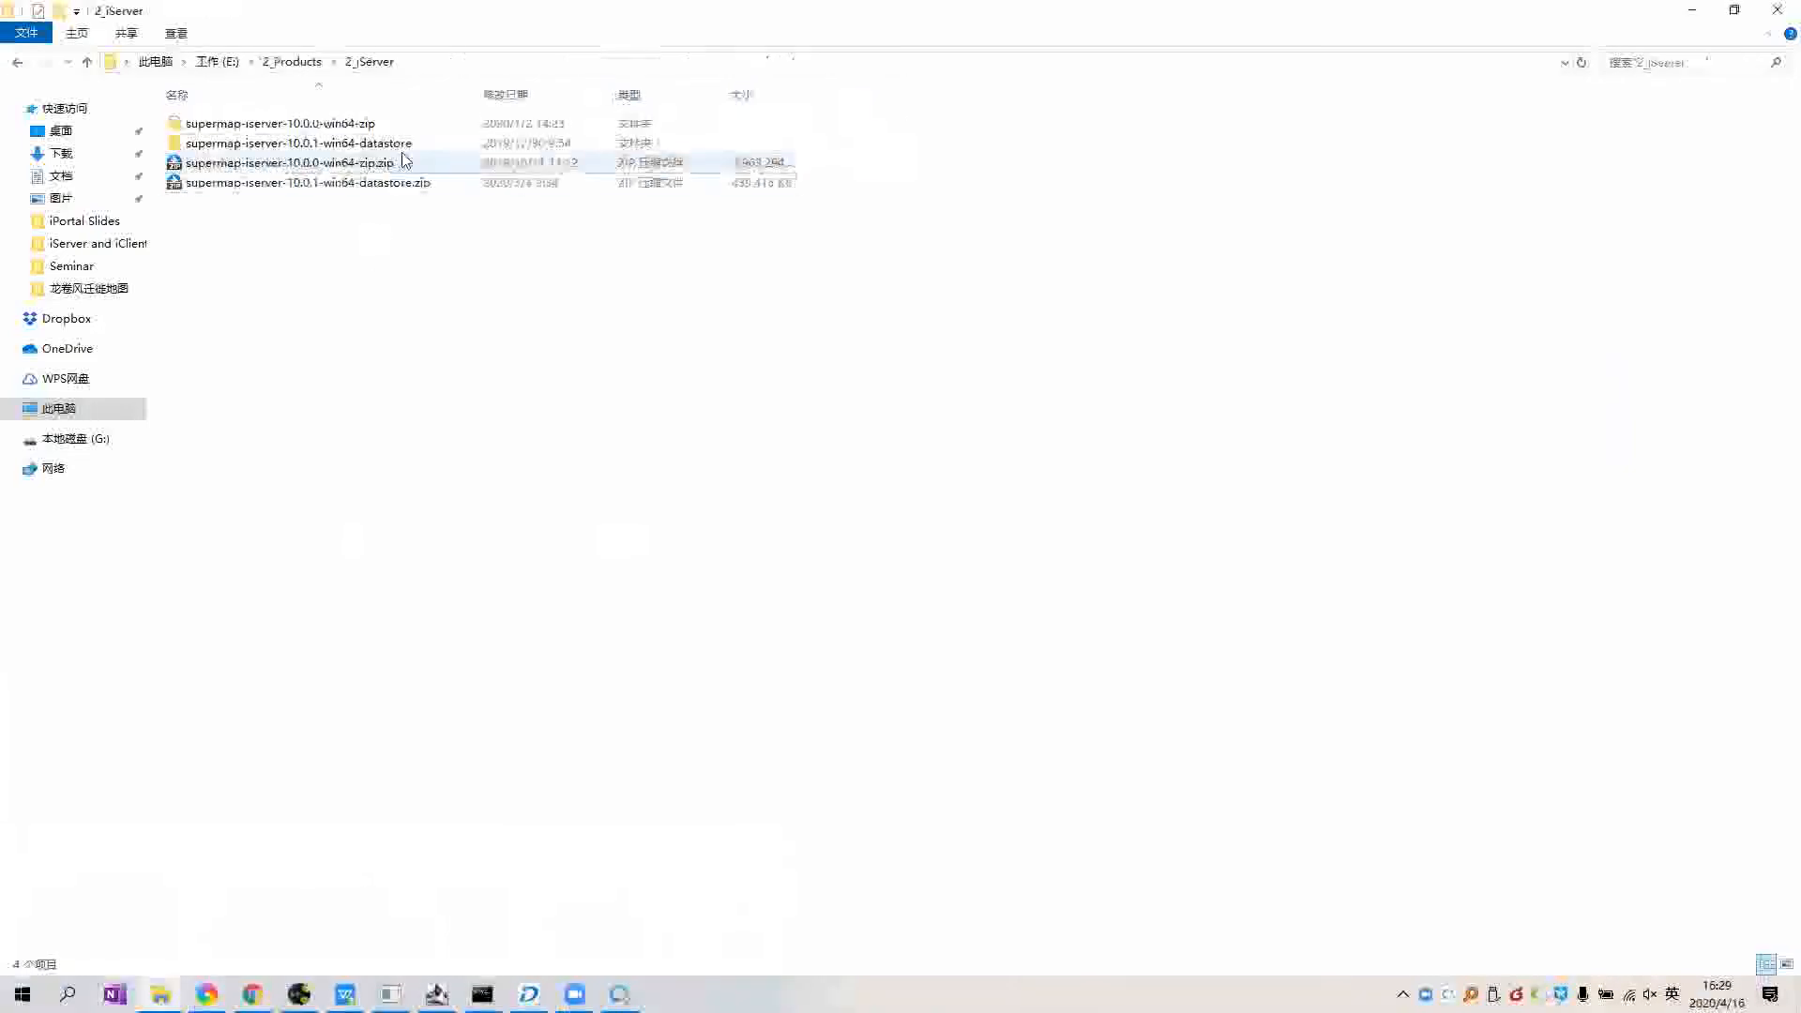
double_click(404, 167)
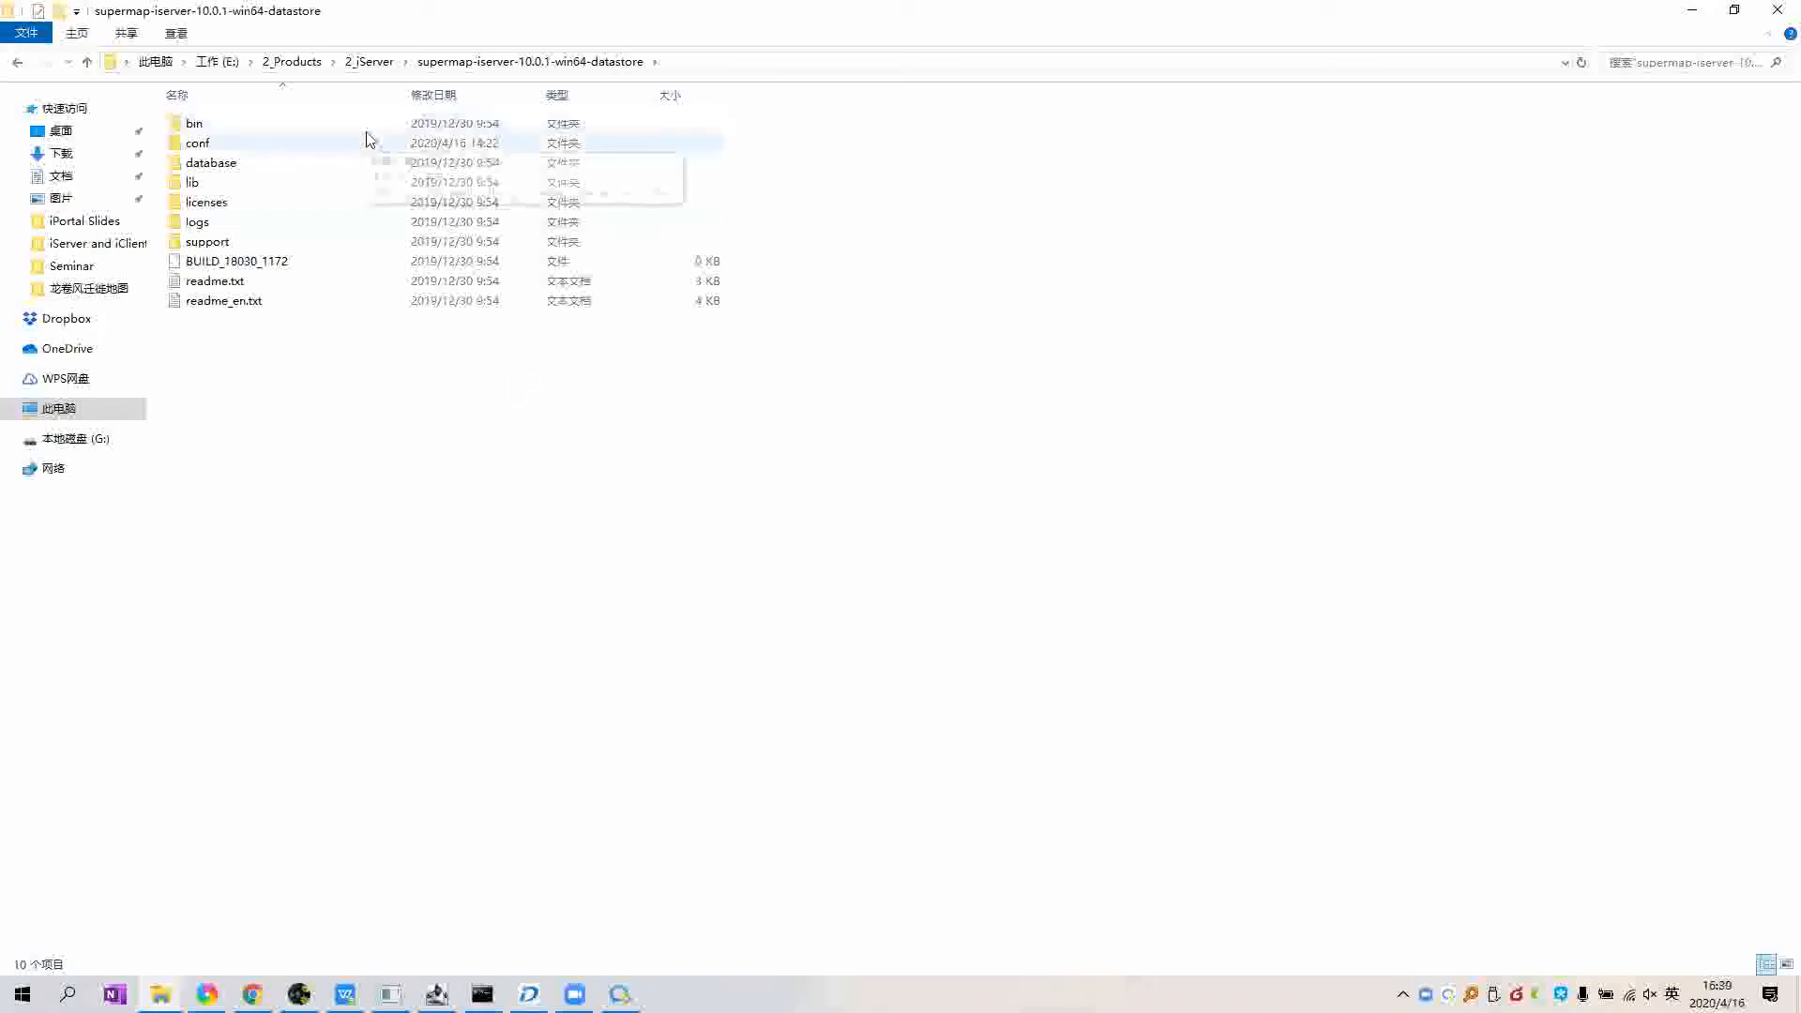
double_click(225, 131)
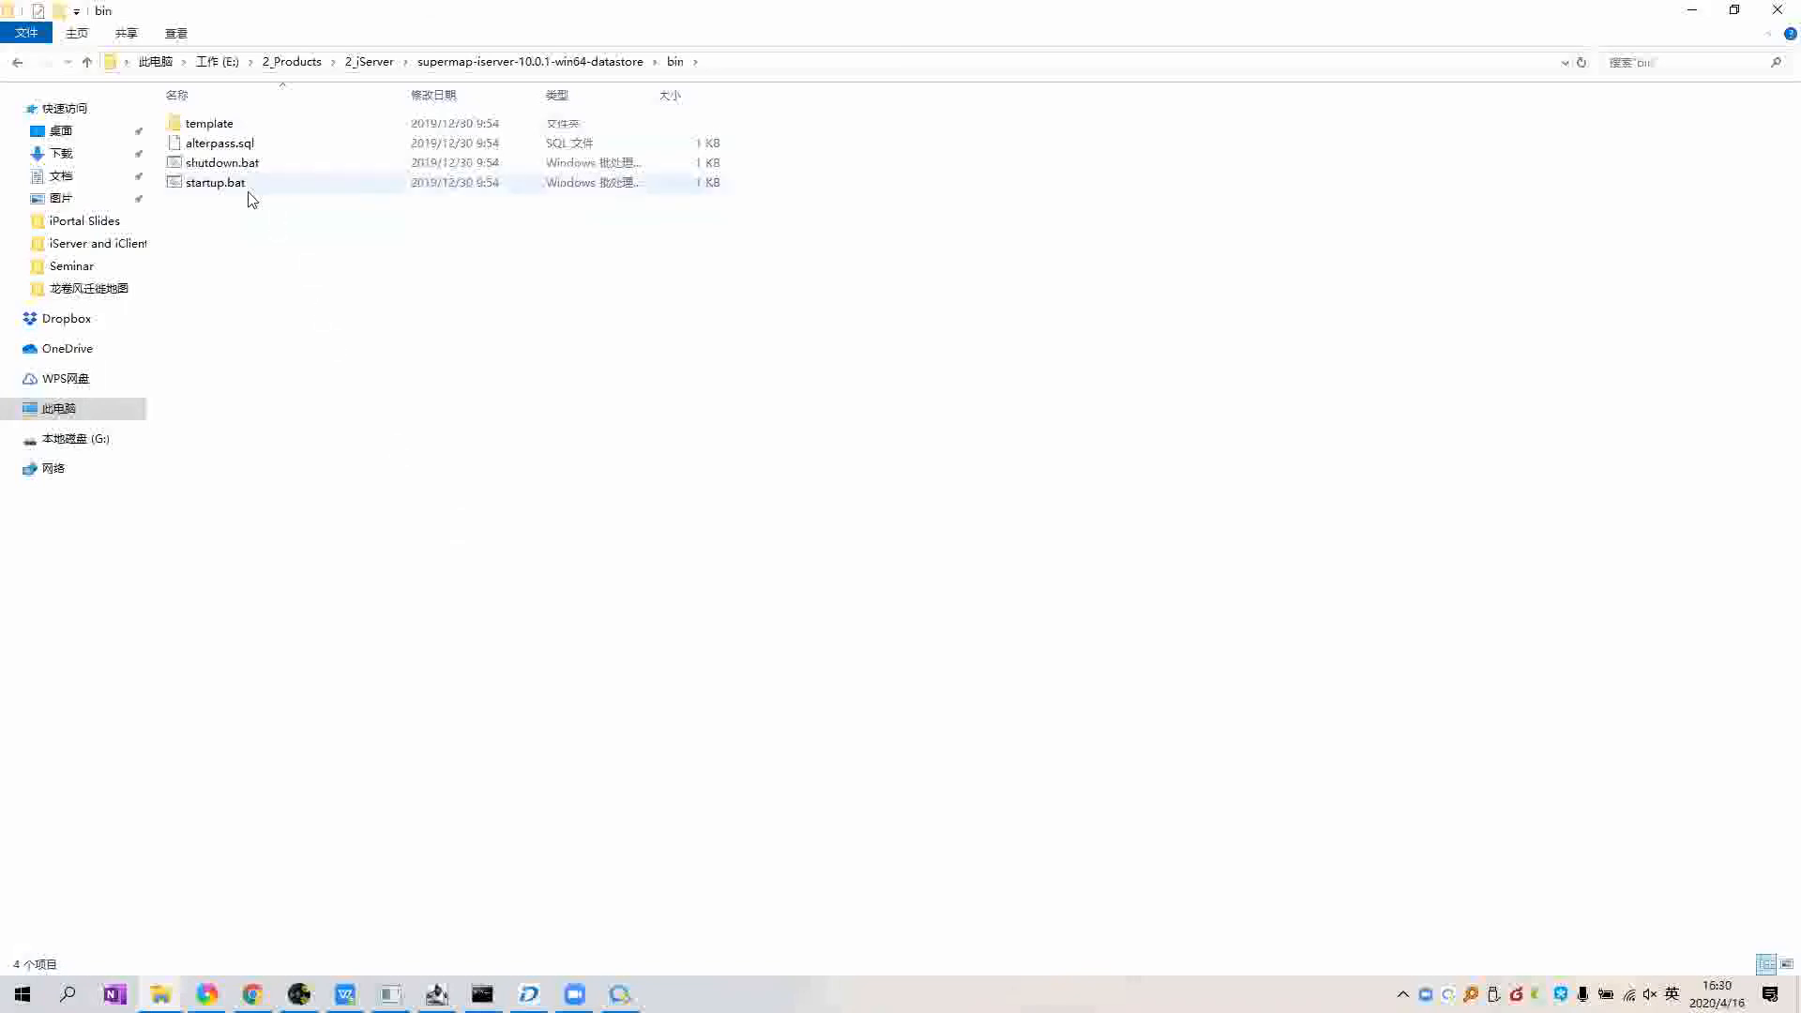
left_click(202, 188)
left_click(201, 189)
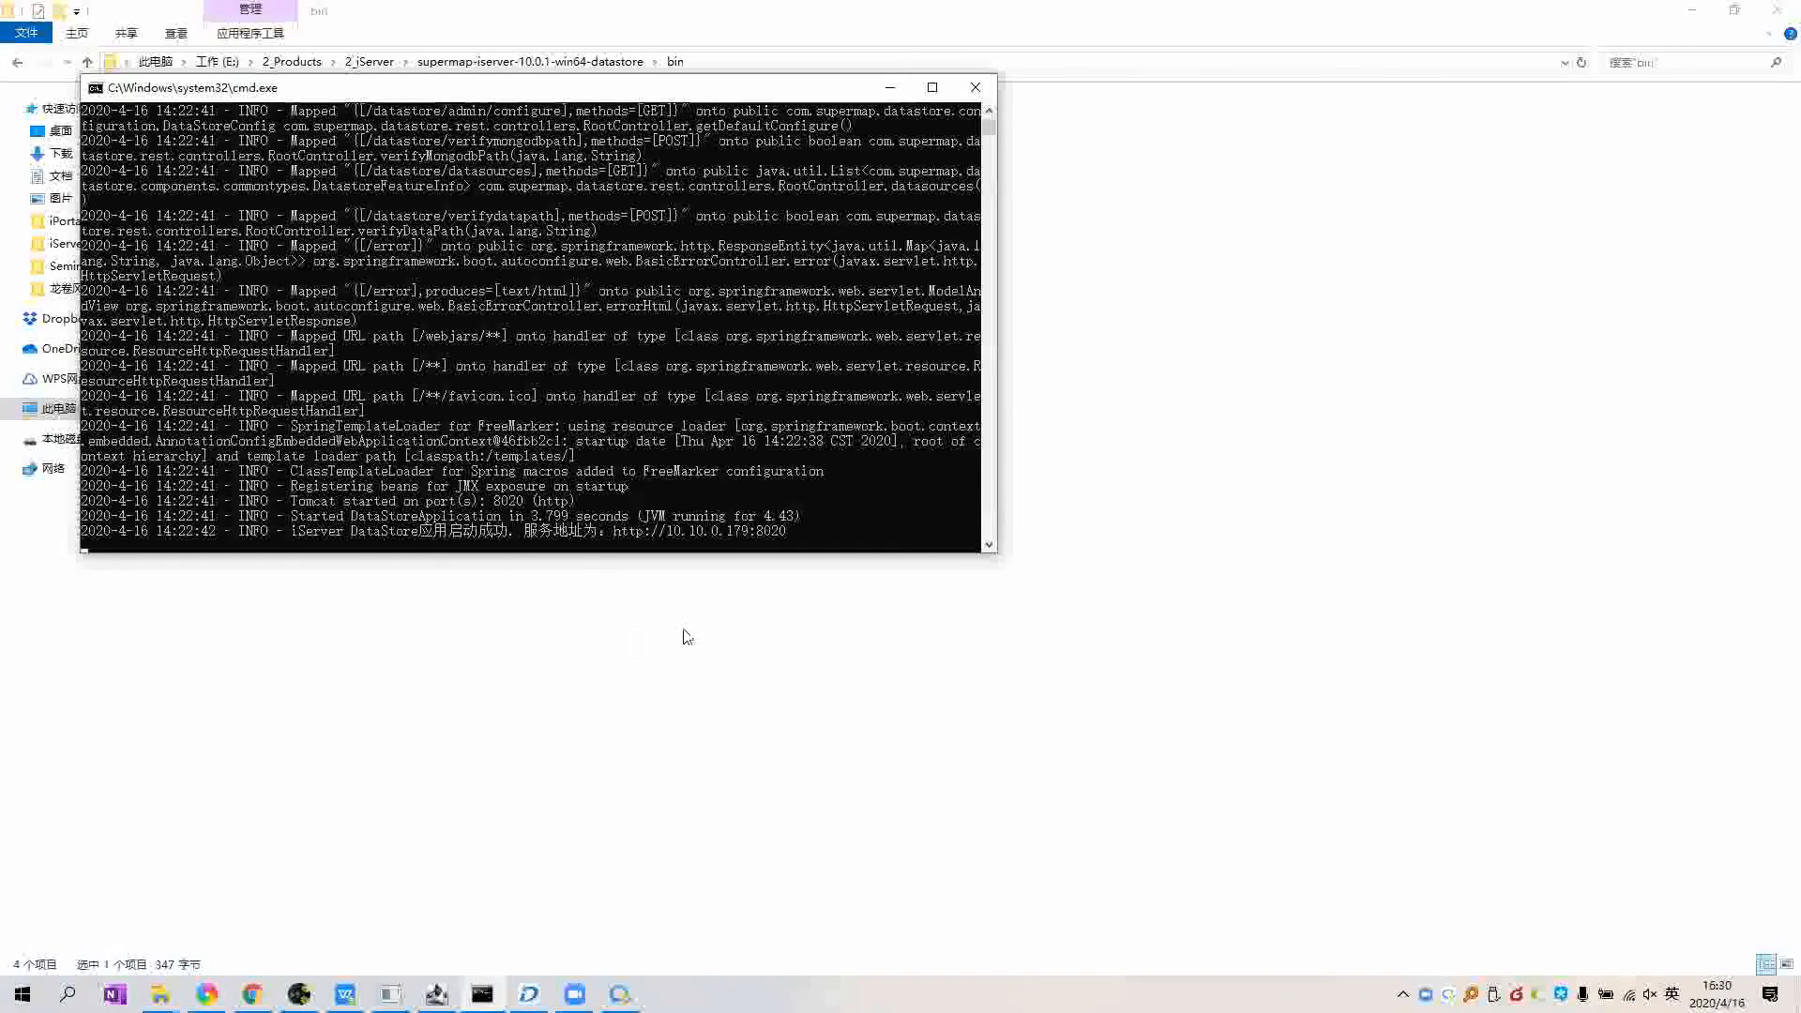
Step: Load localhost:8020 in a new browser tab to reach the DataStore configuration wizard
left_click(394, 891)
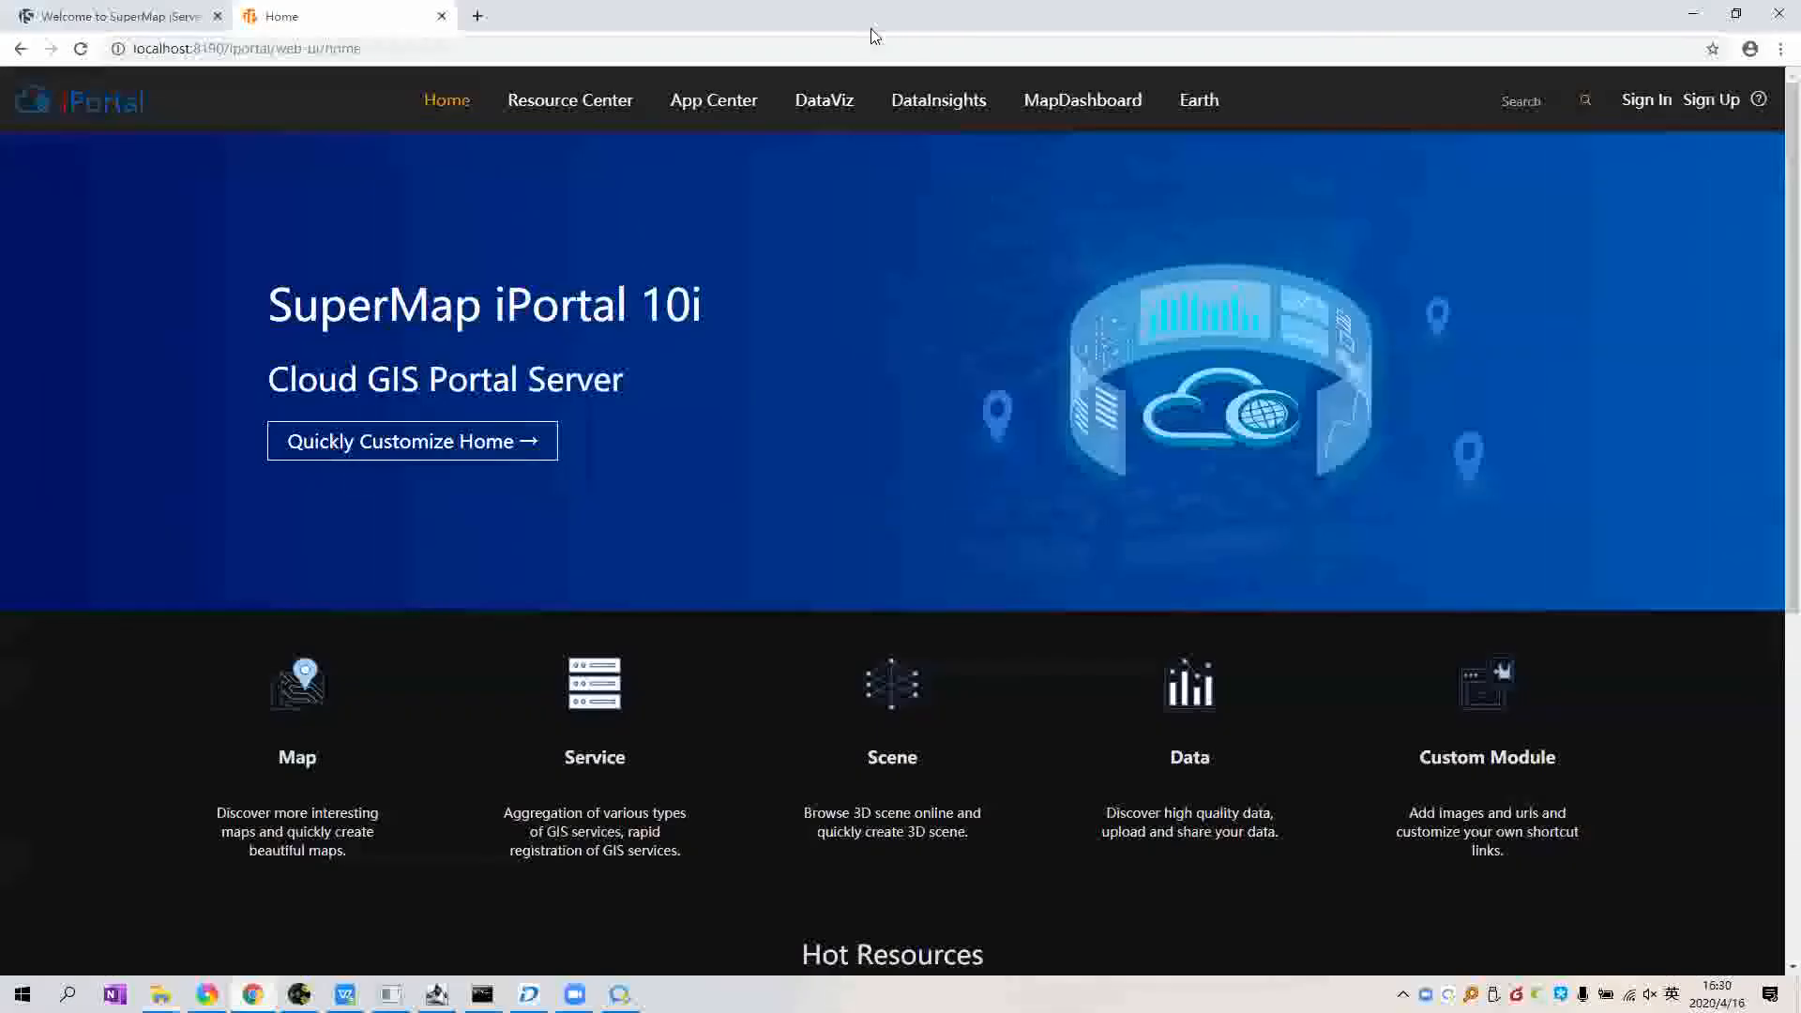
key("ctrl+t")
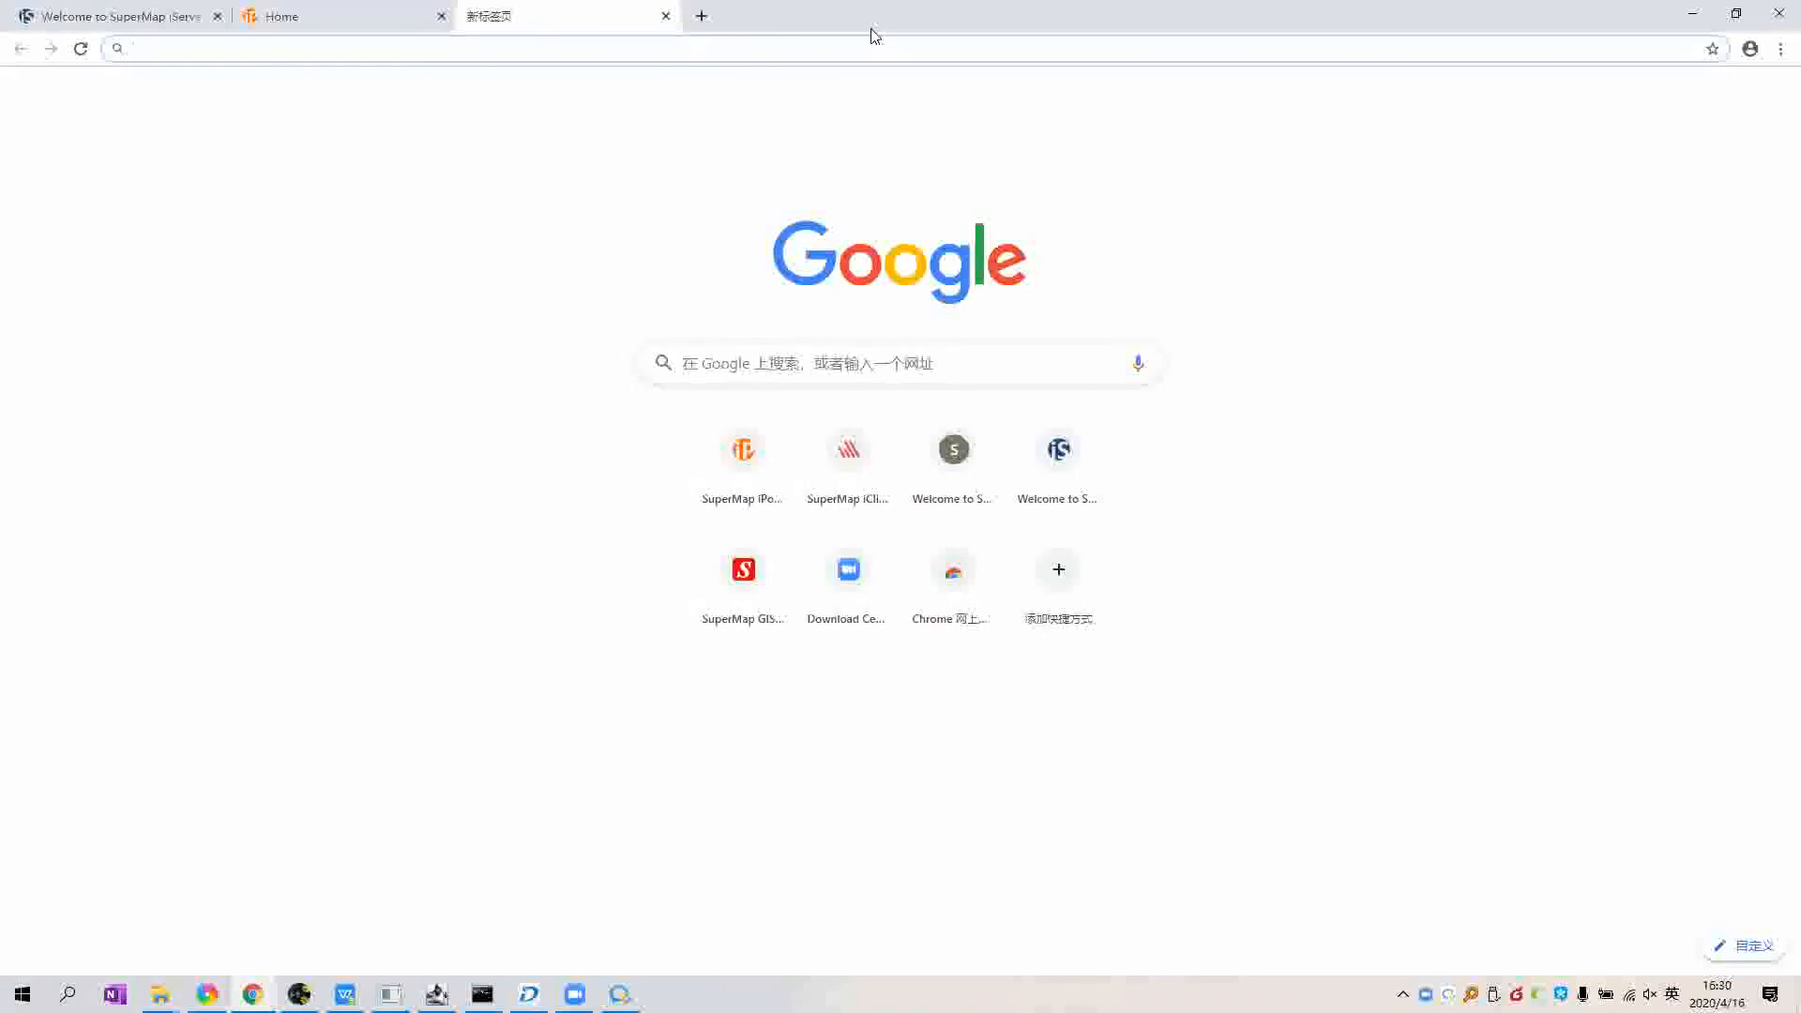
type("localhost:")
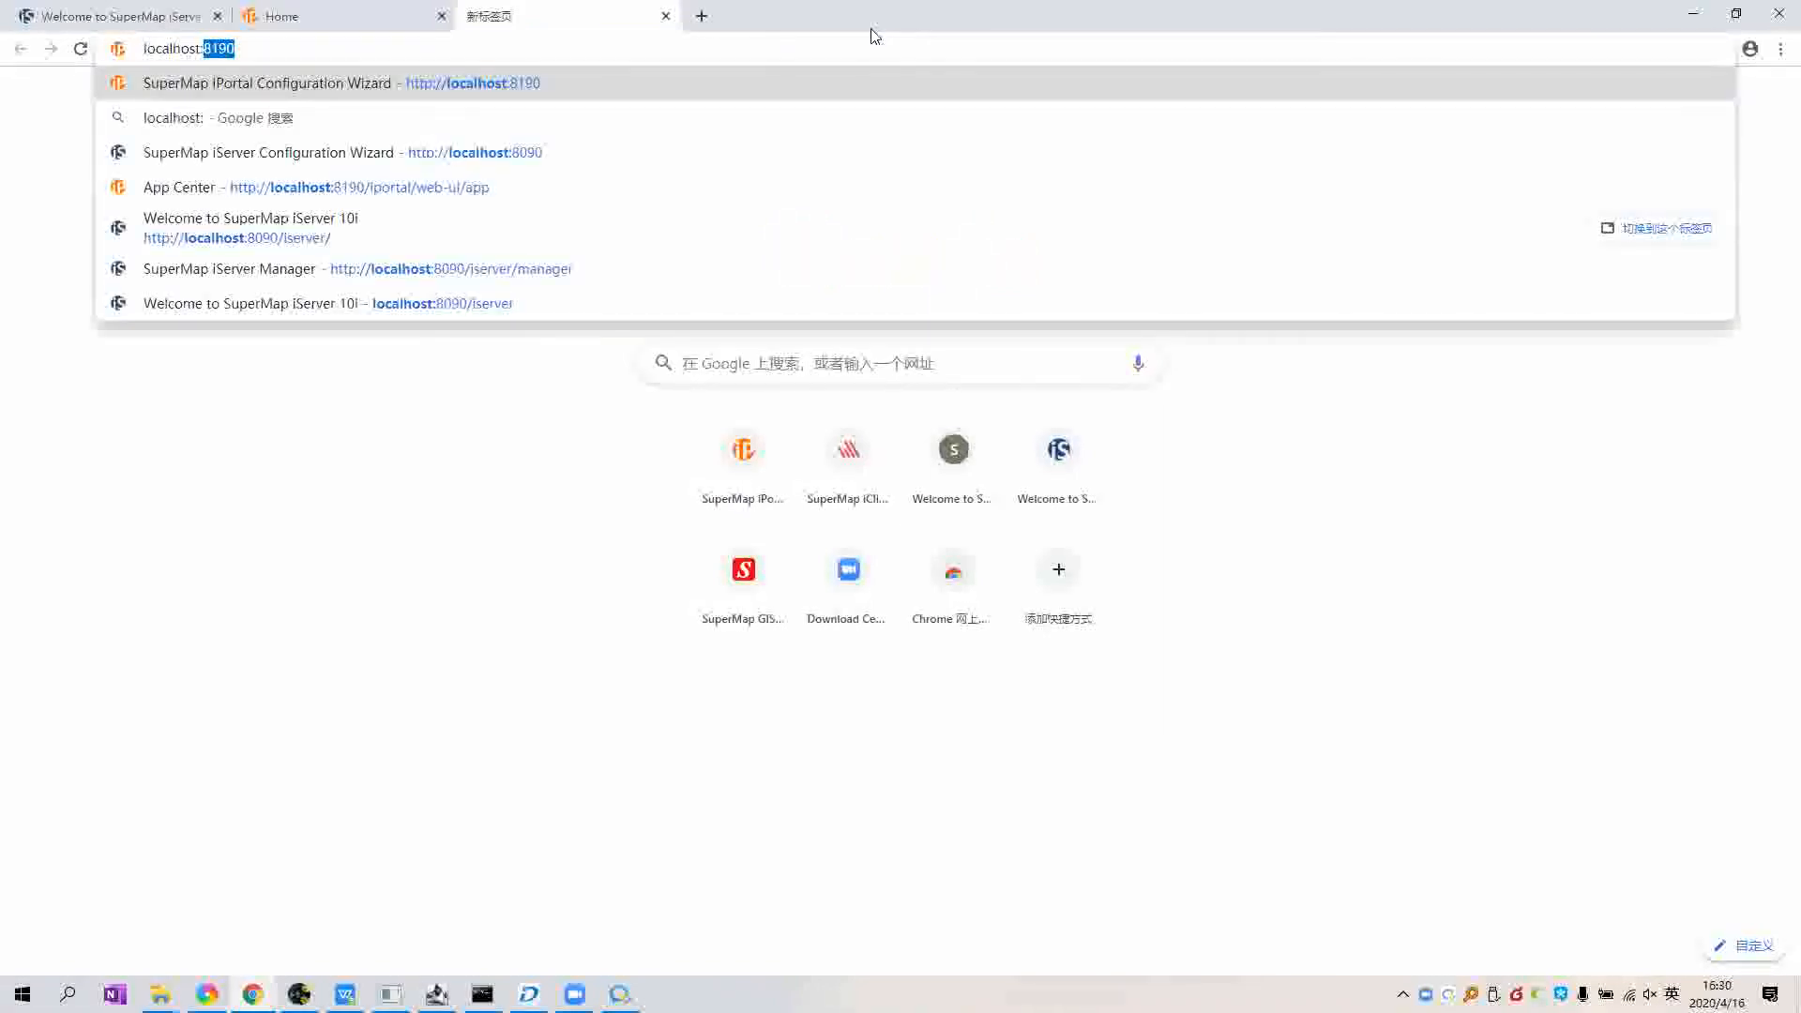
type("802")
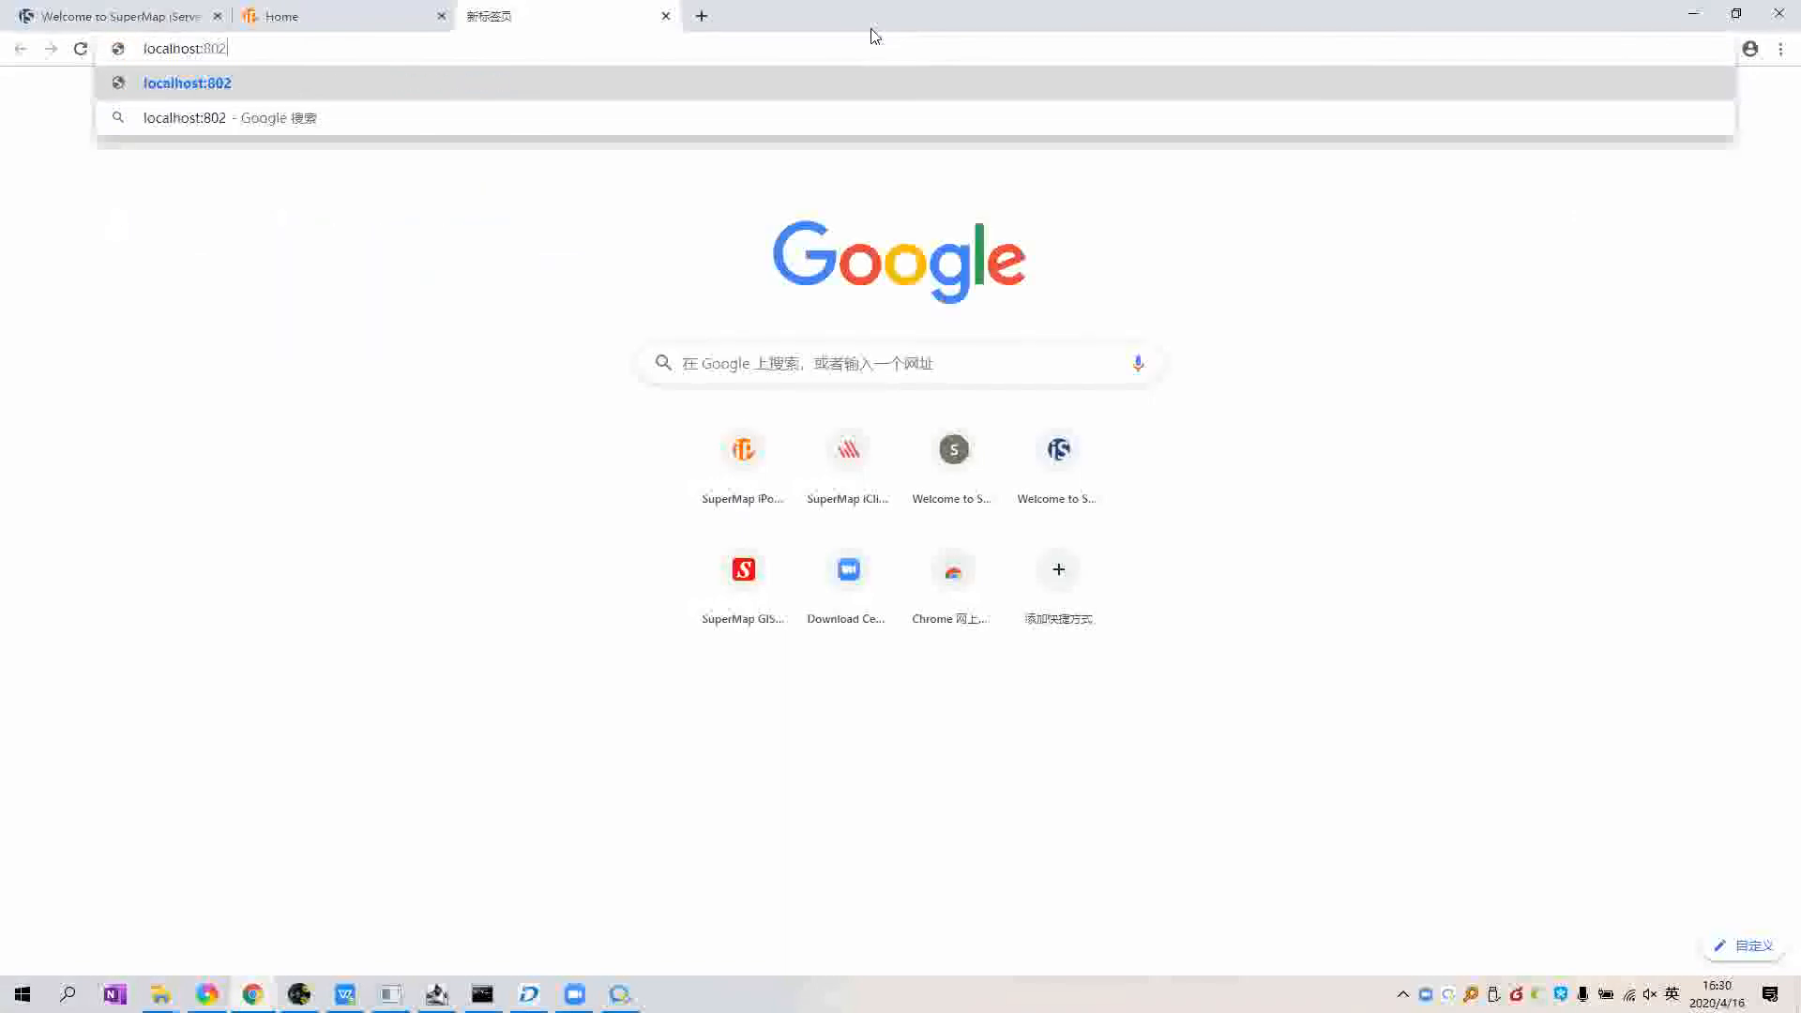
type("0")
key("Return")
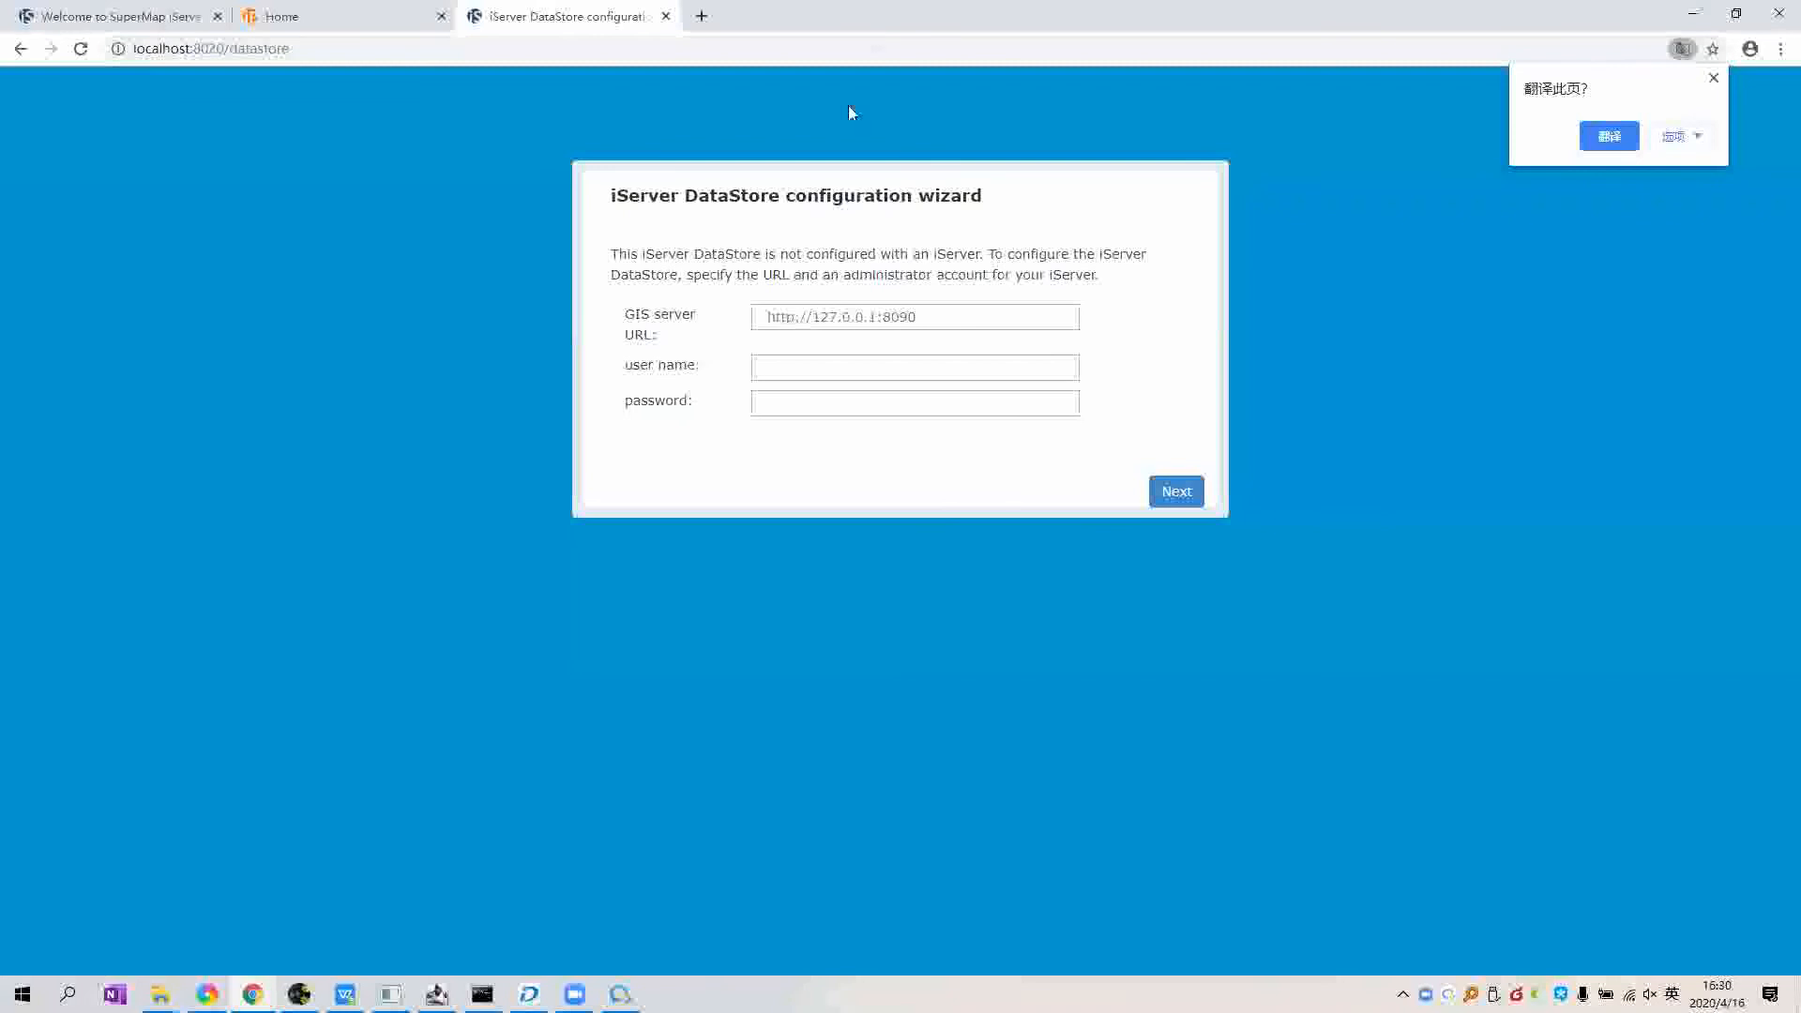
left_click(827, 317)
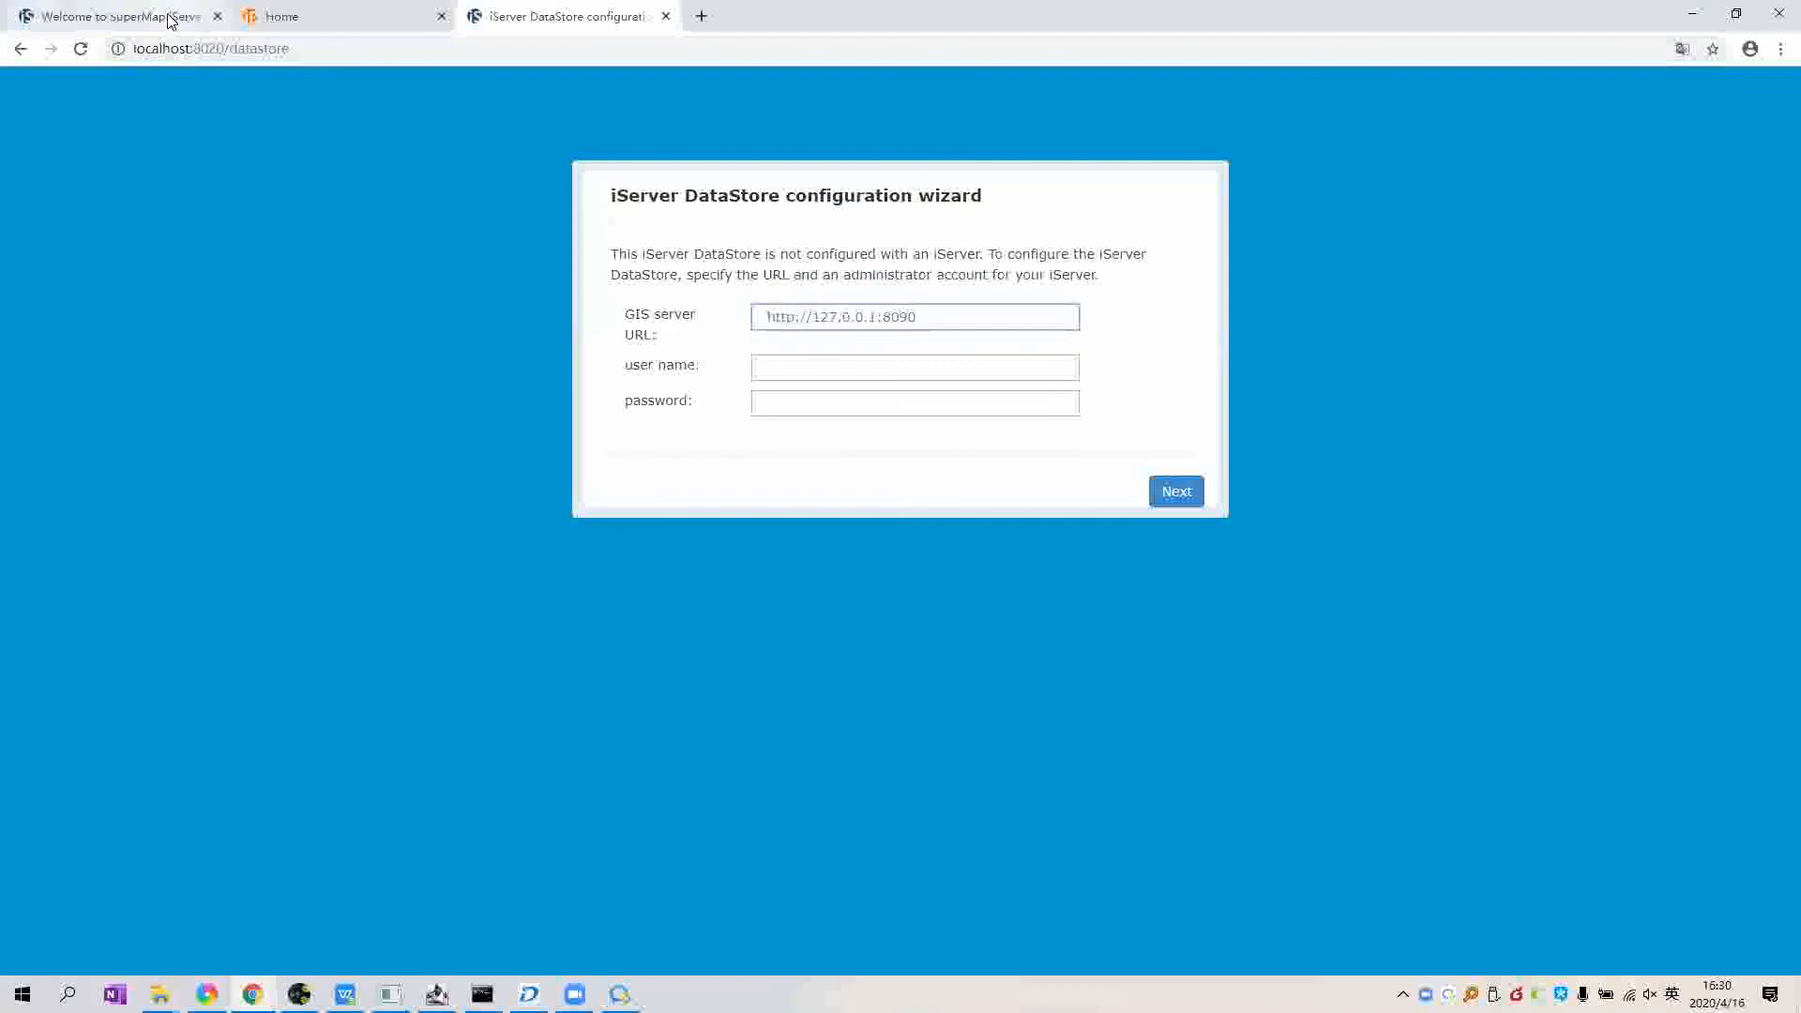
type("httt")
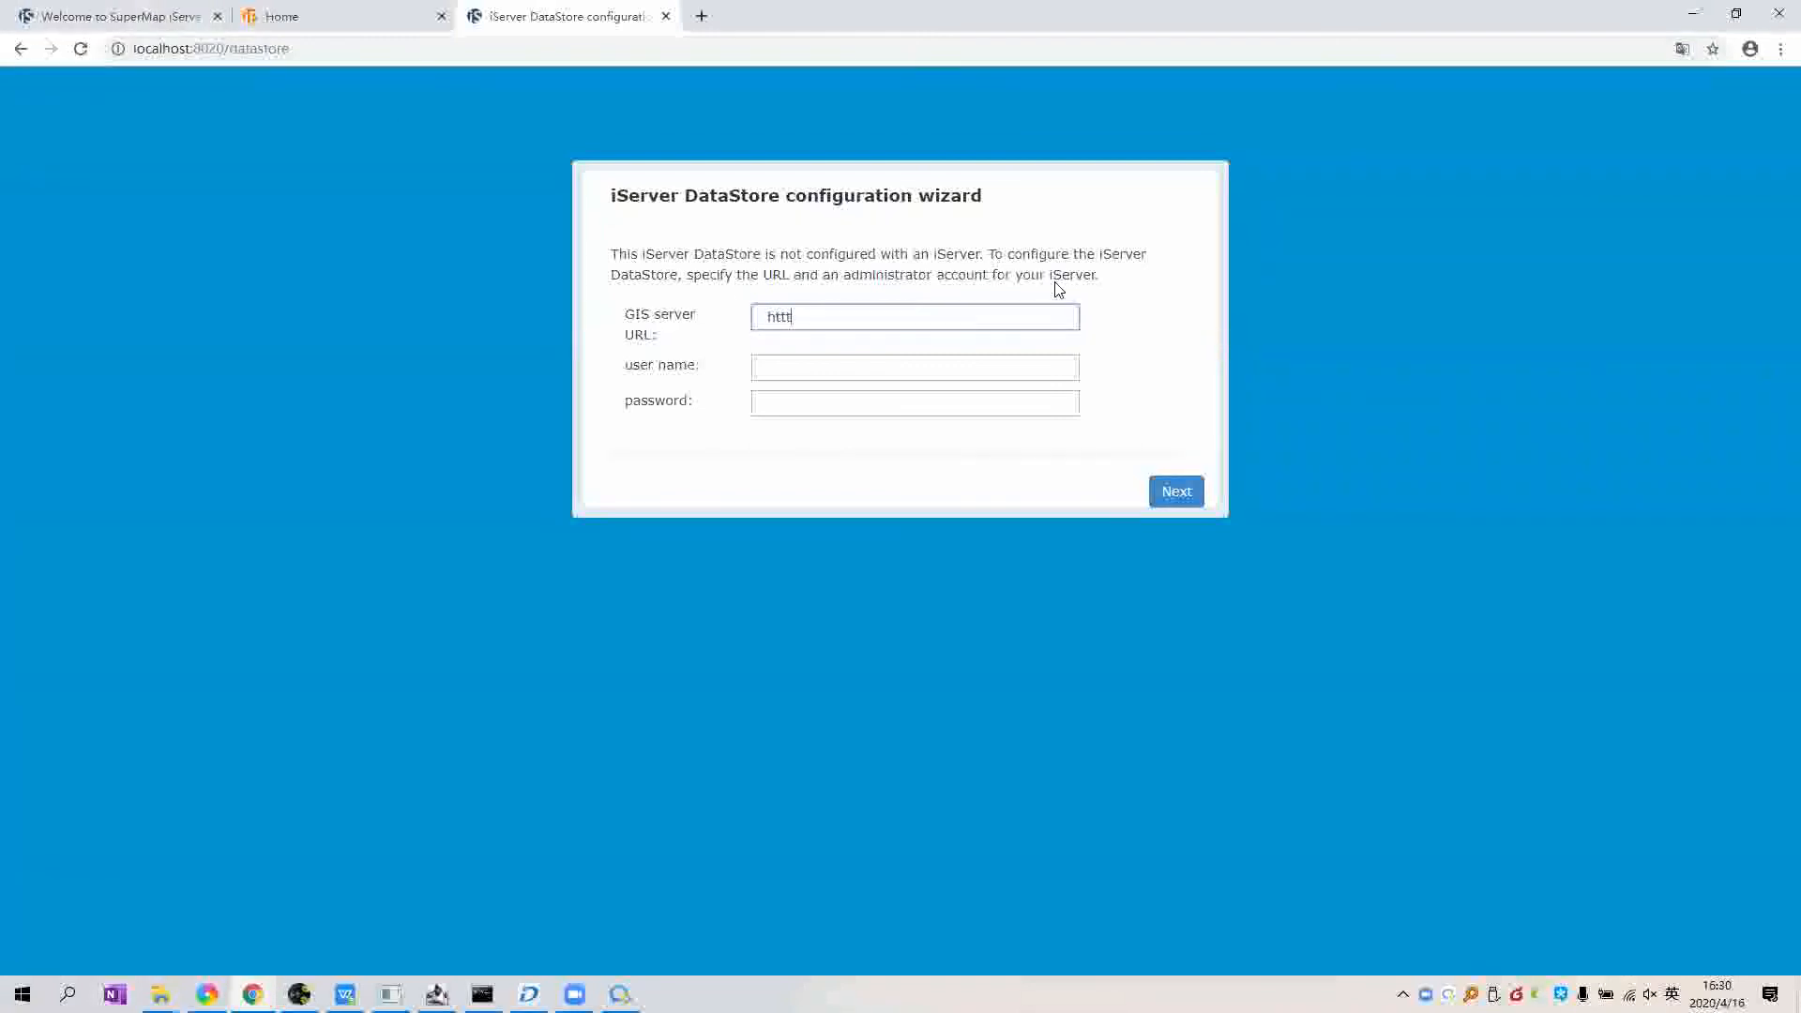
key("BackSpace")
type("p://127.0")
type(" 0.1:8090")
Step: Fill in the admin user name and password and submit, which returns the illegal URL error
key("Tab")
type("ADMIN")
key("BackSpace")
key("BackSpace")
key("BackSpace")
key("BackSpace")
key("BackSpace")
type("admin")
key("Tab")
type("••••••••")
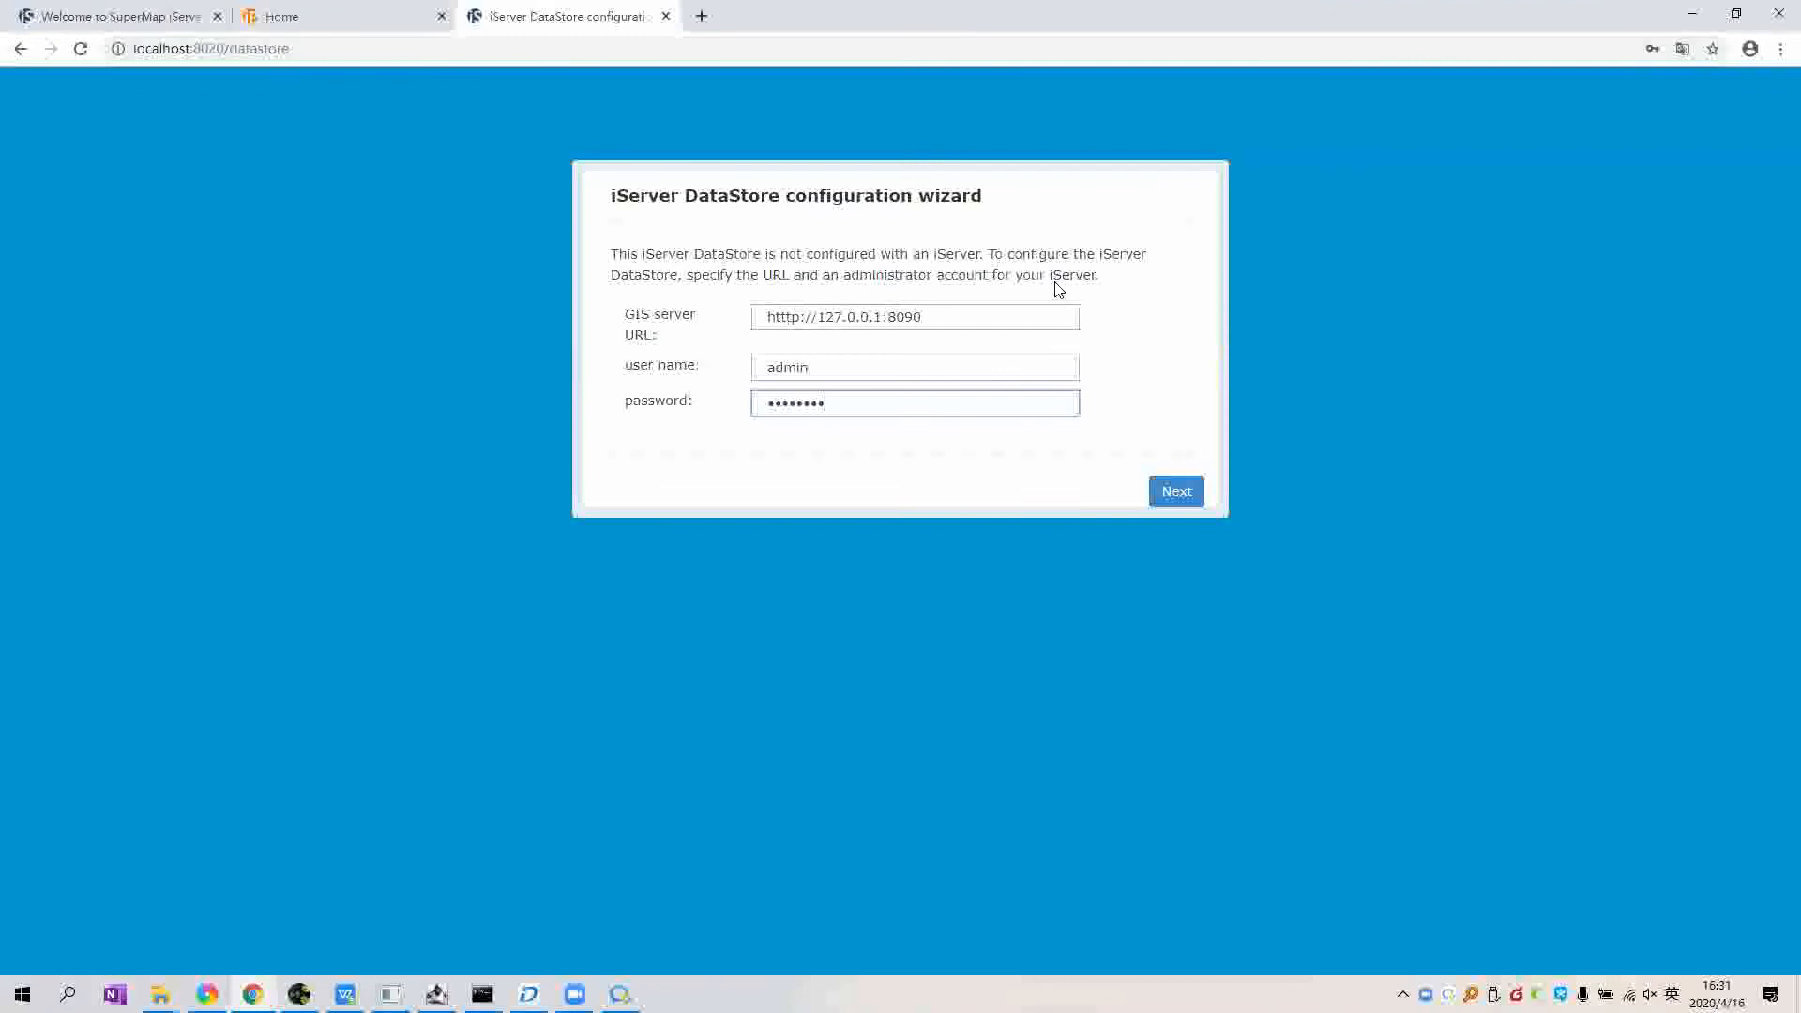
key("Return")
left_click_drag(817, 318, 889, 316)
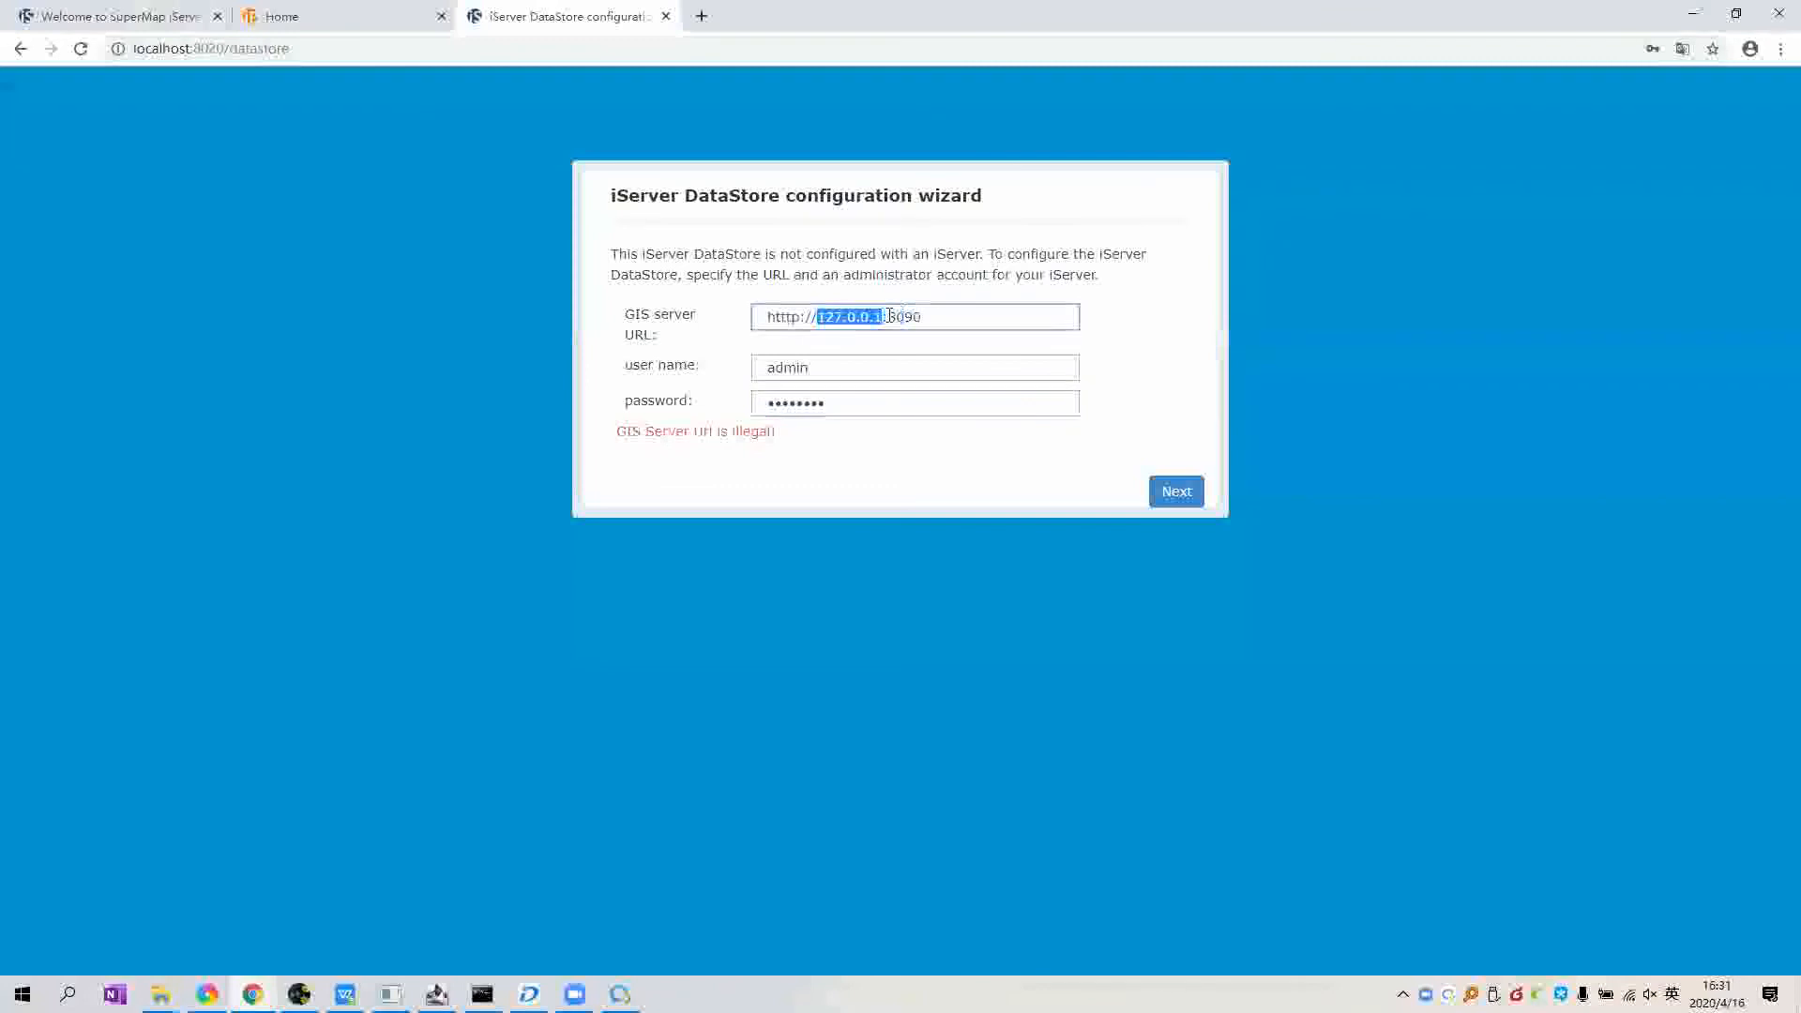
left_click(974, 316)
left_click(67, 994)
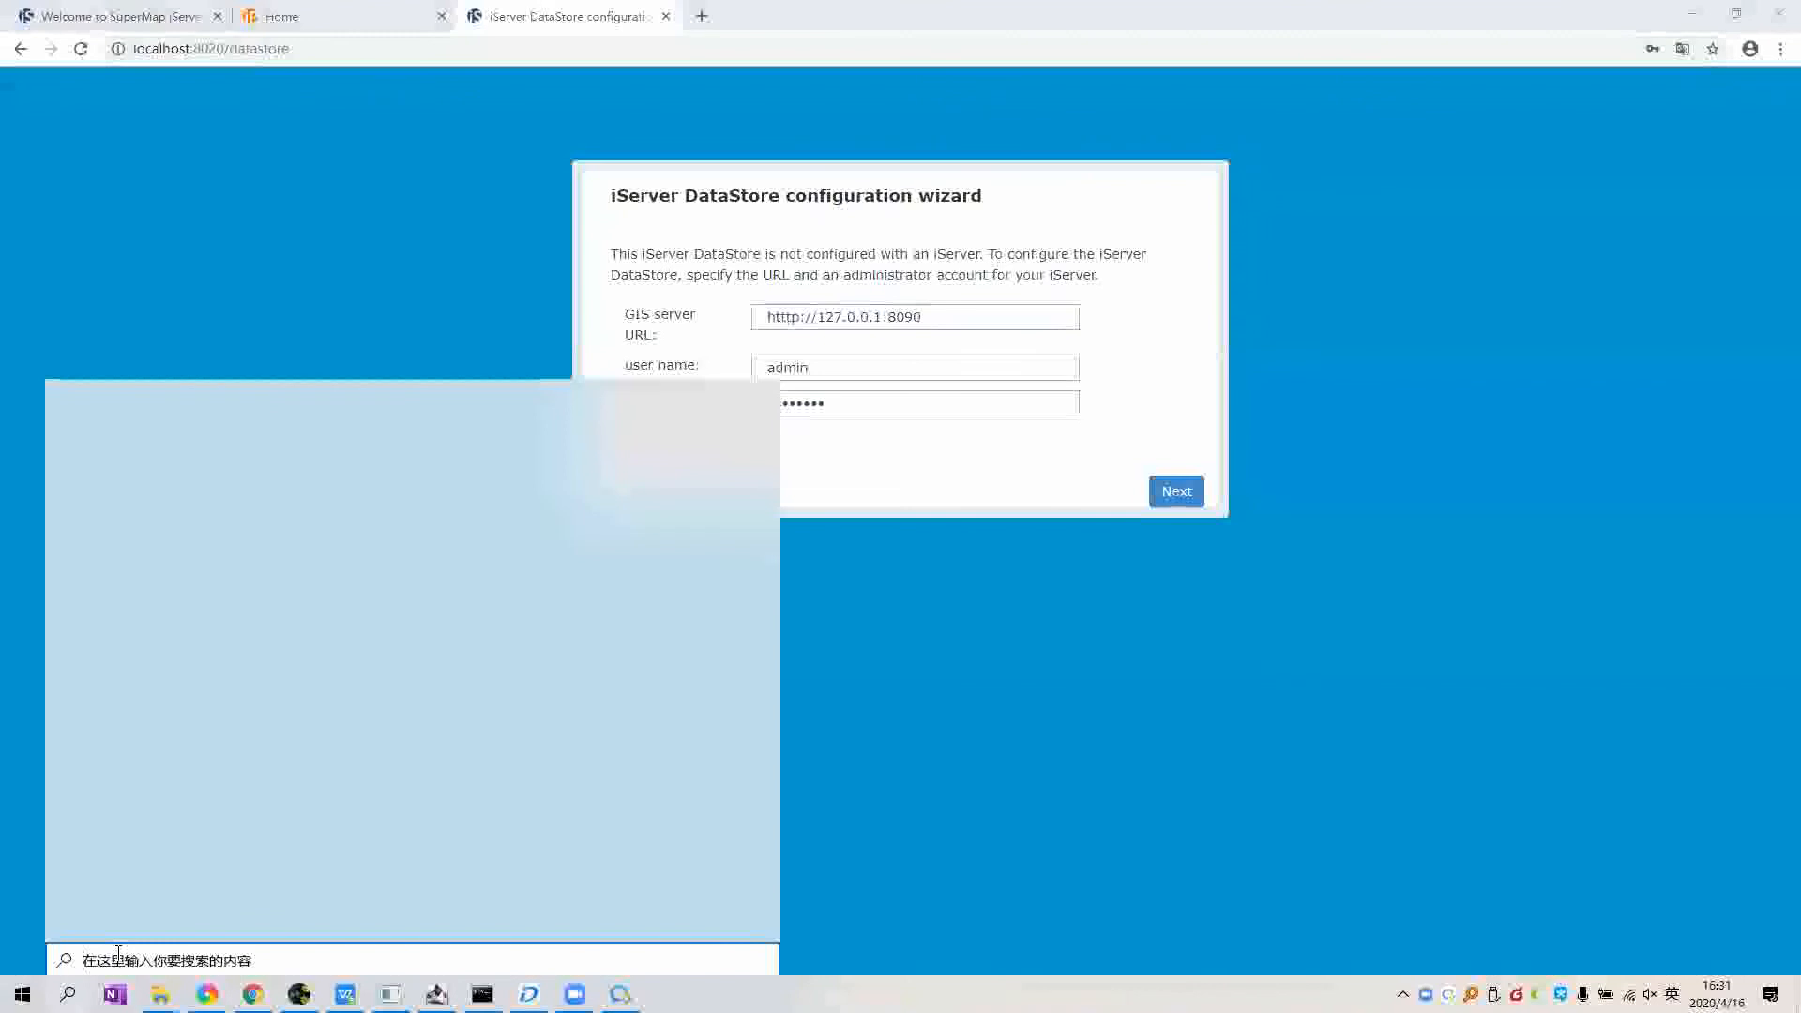
Step: Run ipconfig in Command Prompt and copy the IPv4 address 192.168.43.141
type("cmd")
left_click(169, 476)
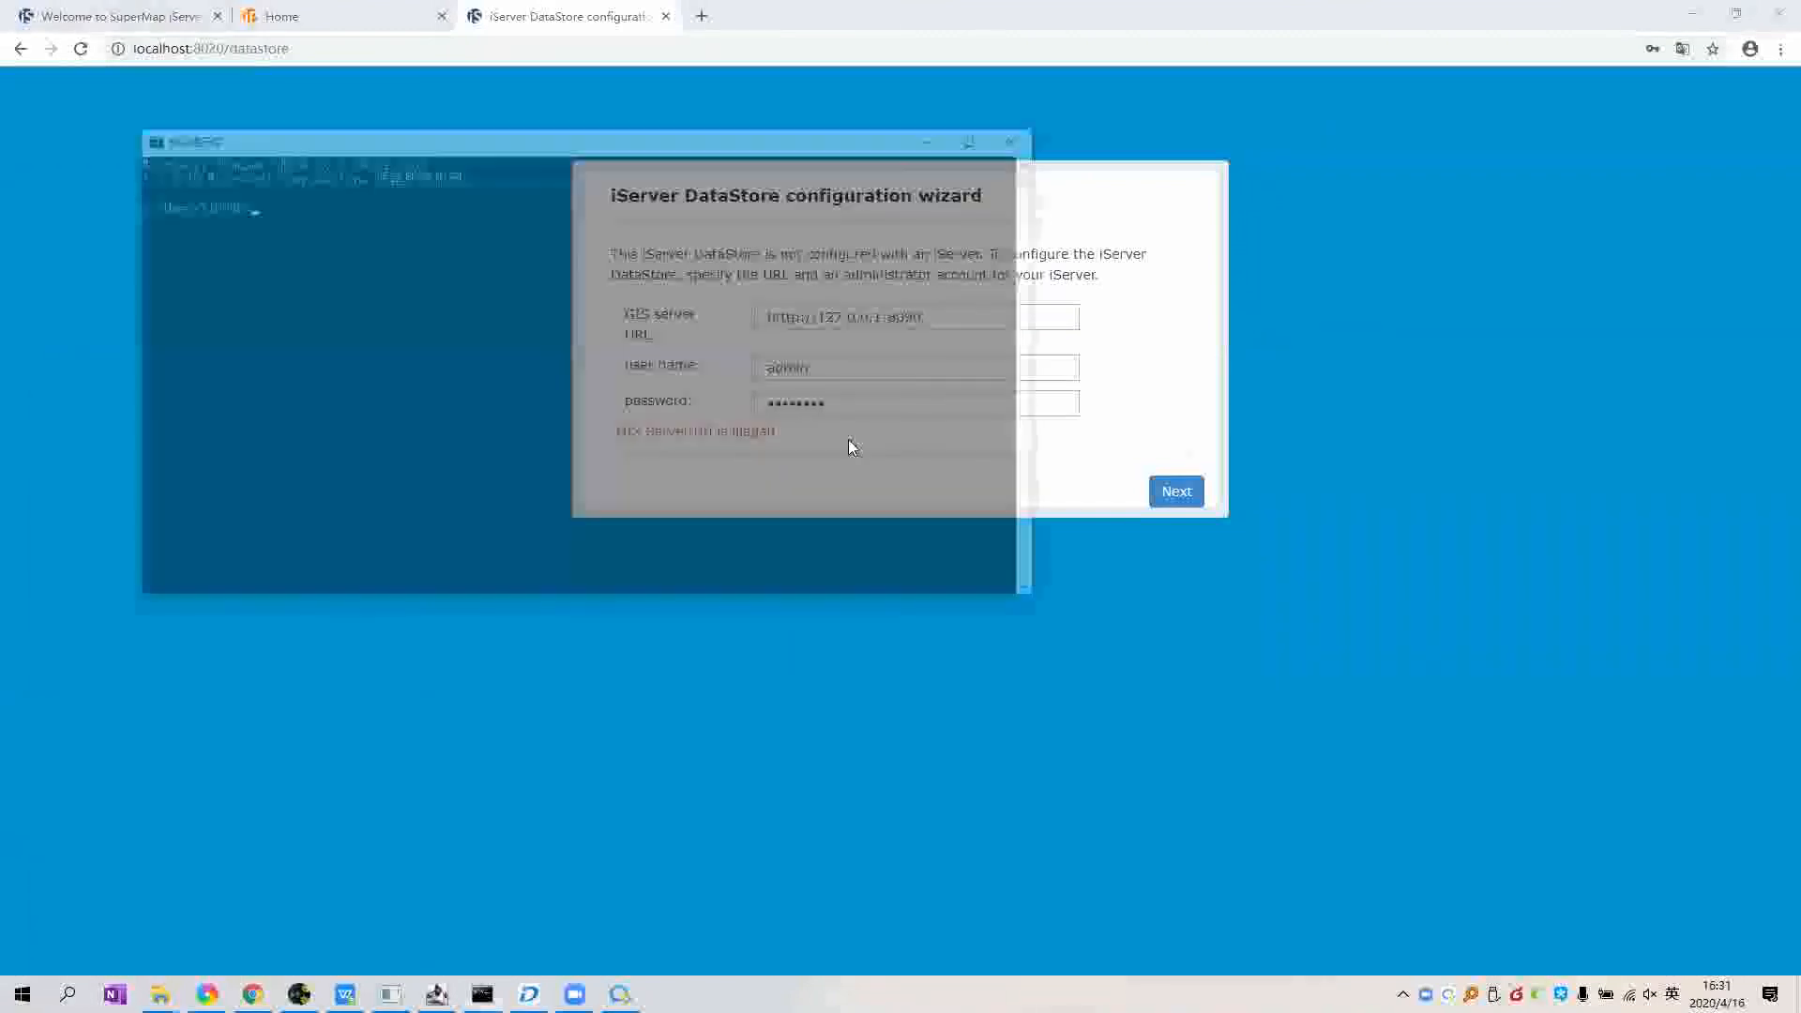
type("ipconfig")
key("Return")
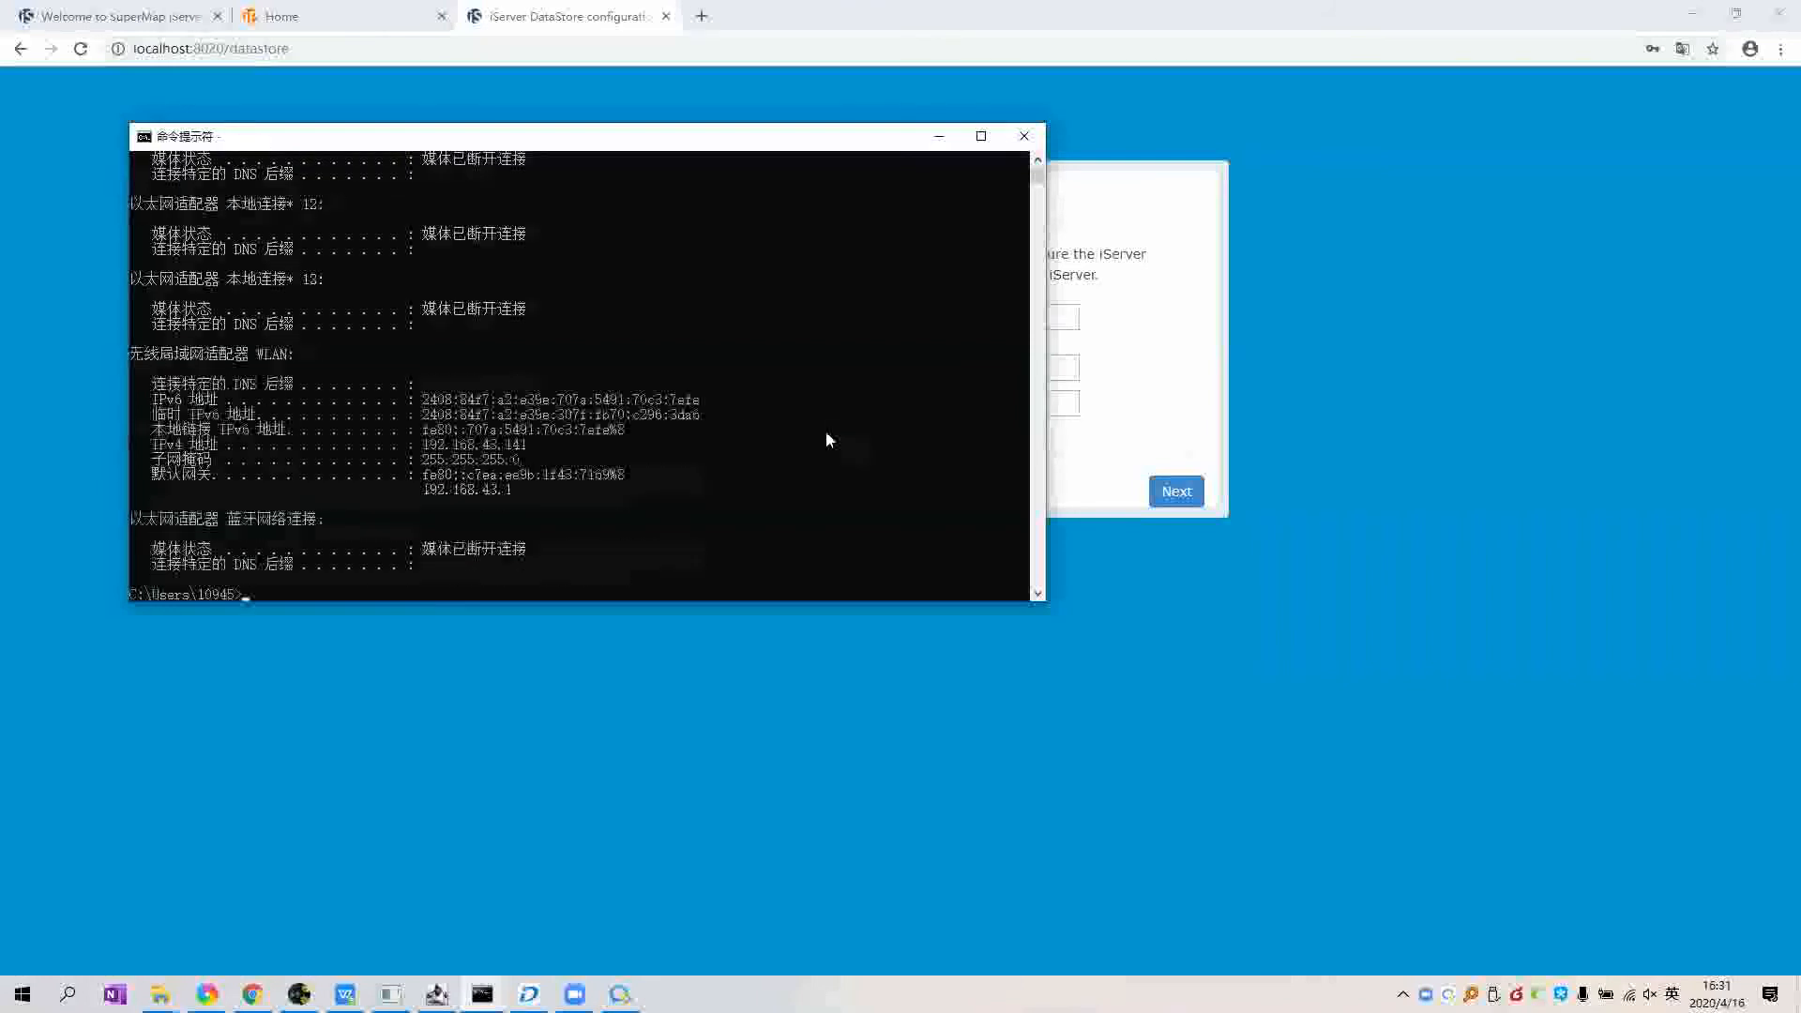
scroll(623, 509, "up", 4)
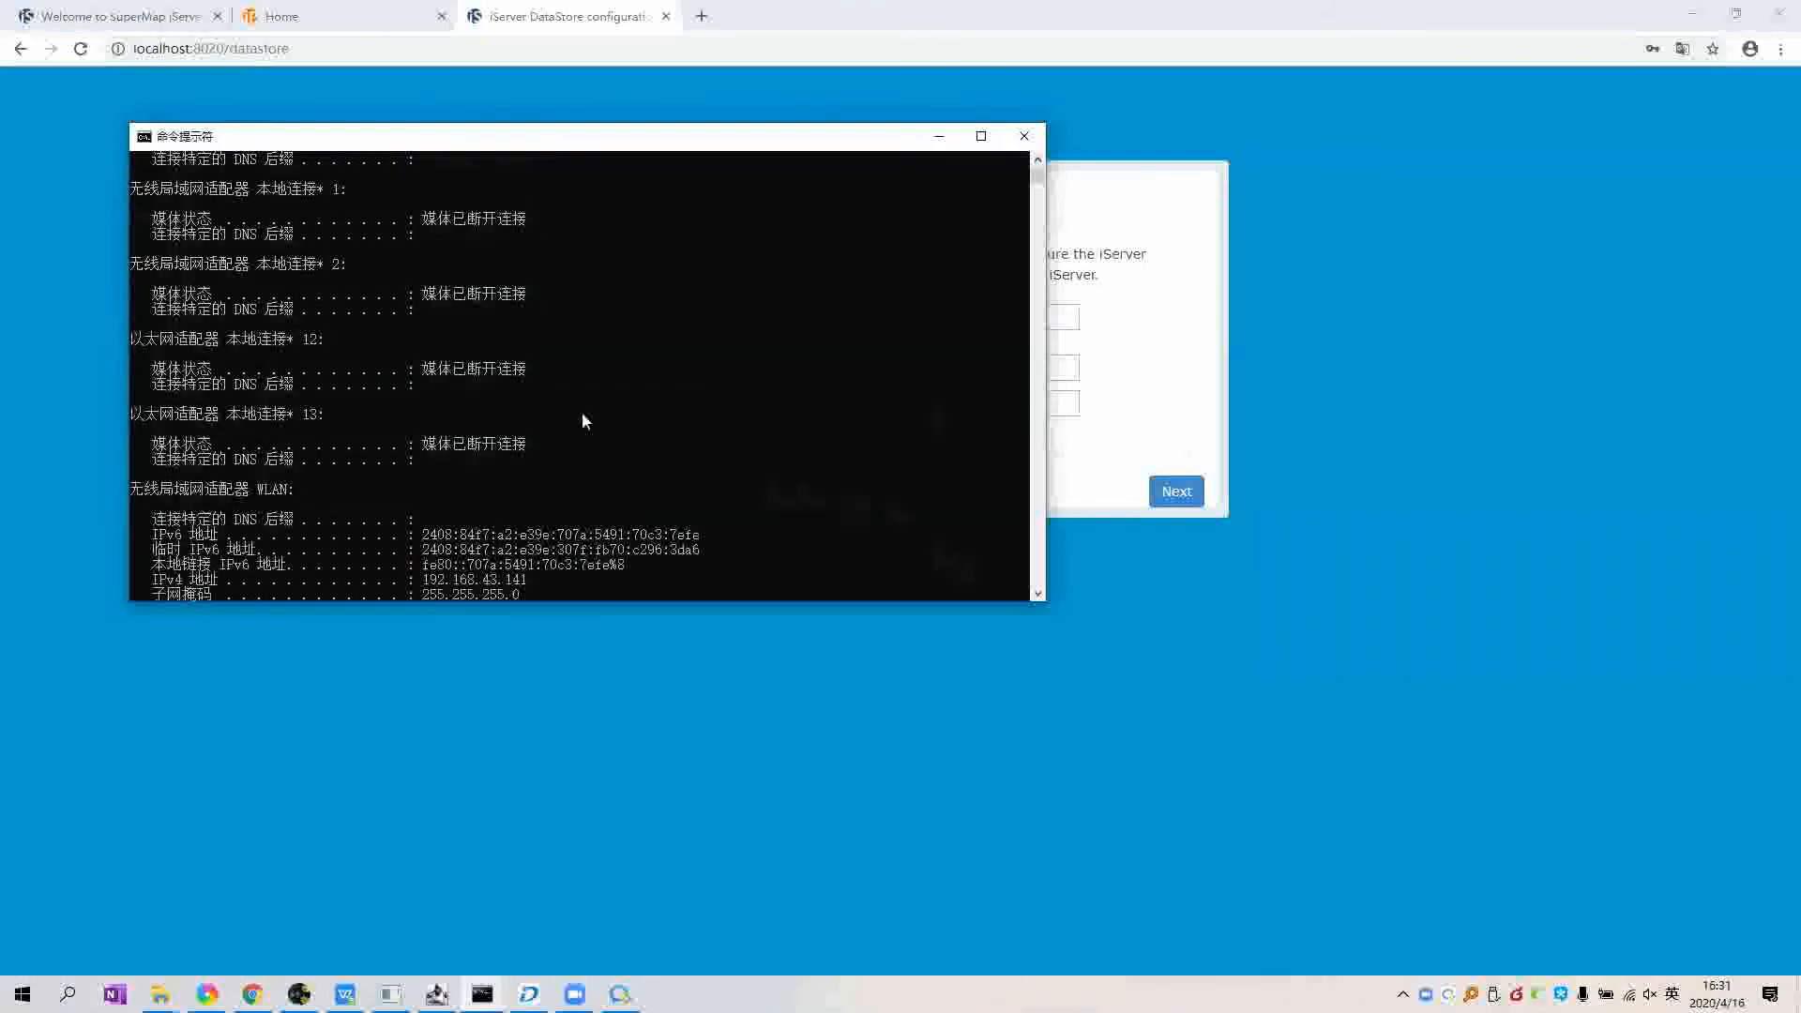
scroll(465, 418, "down", 4)
left_click_drag(421, 442, 528, 454)
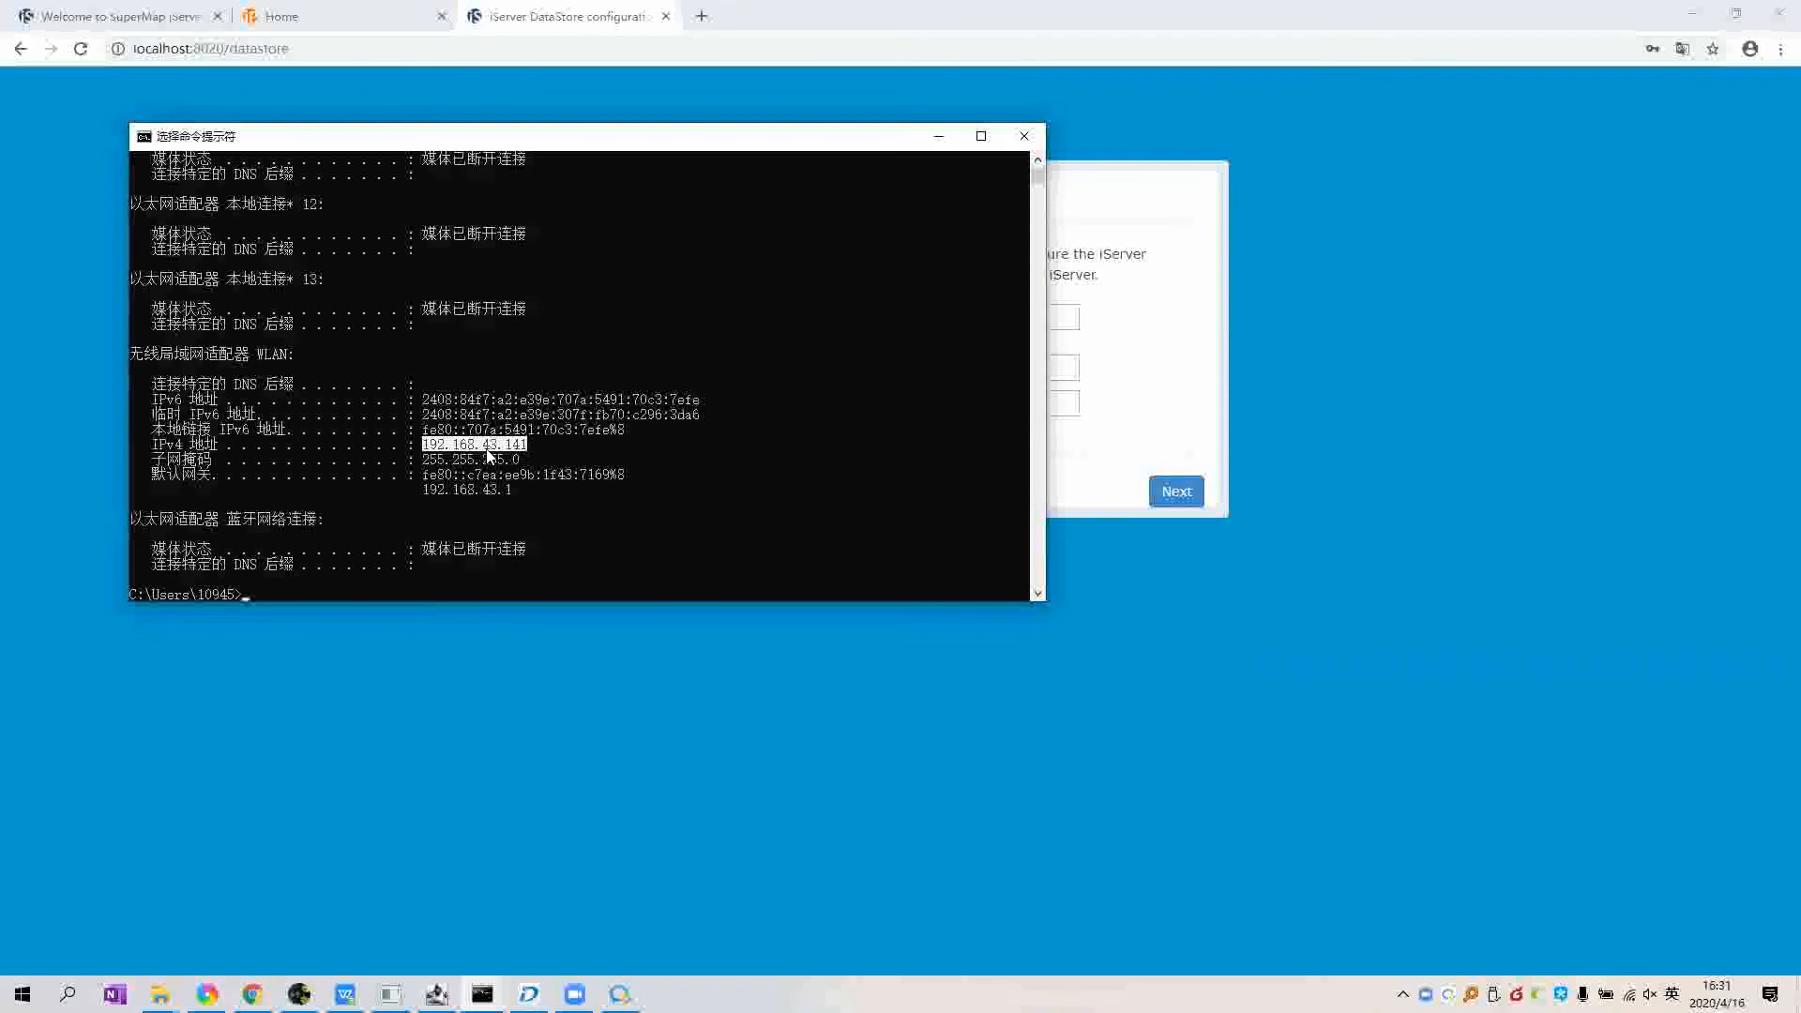
key("ctrl+c")
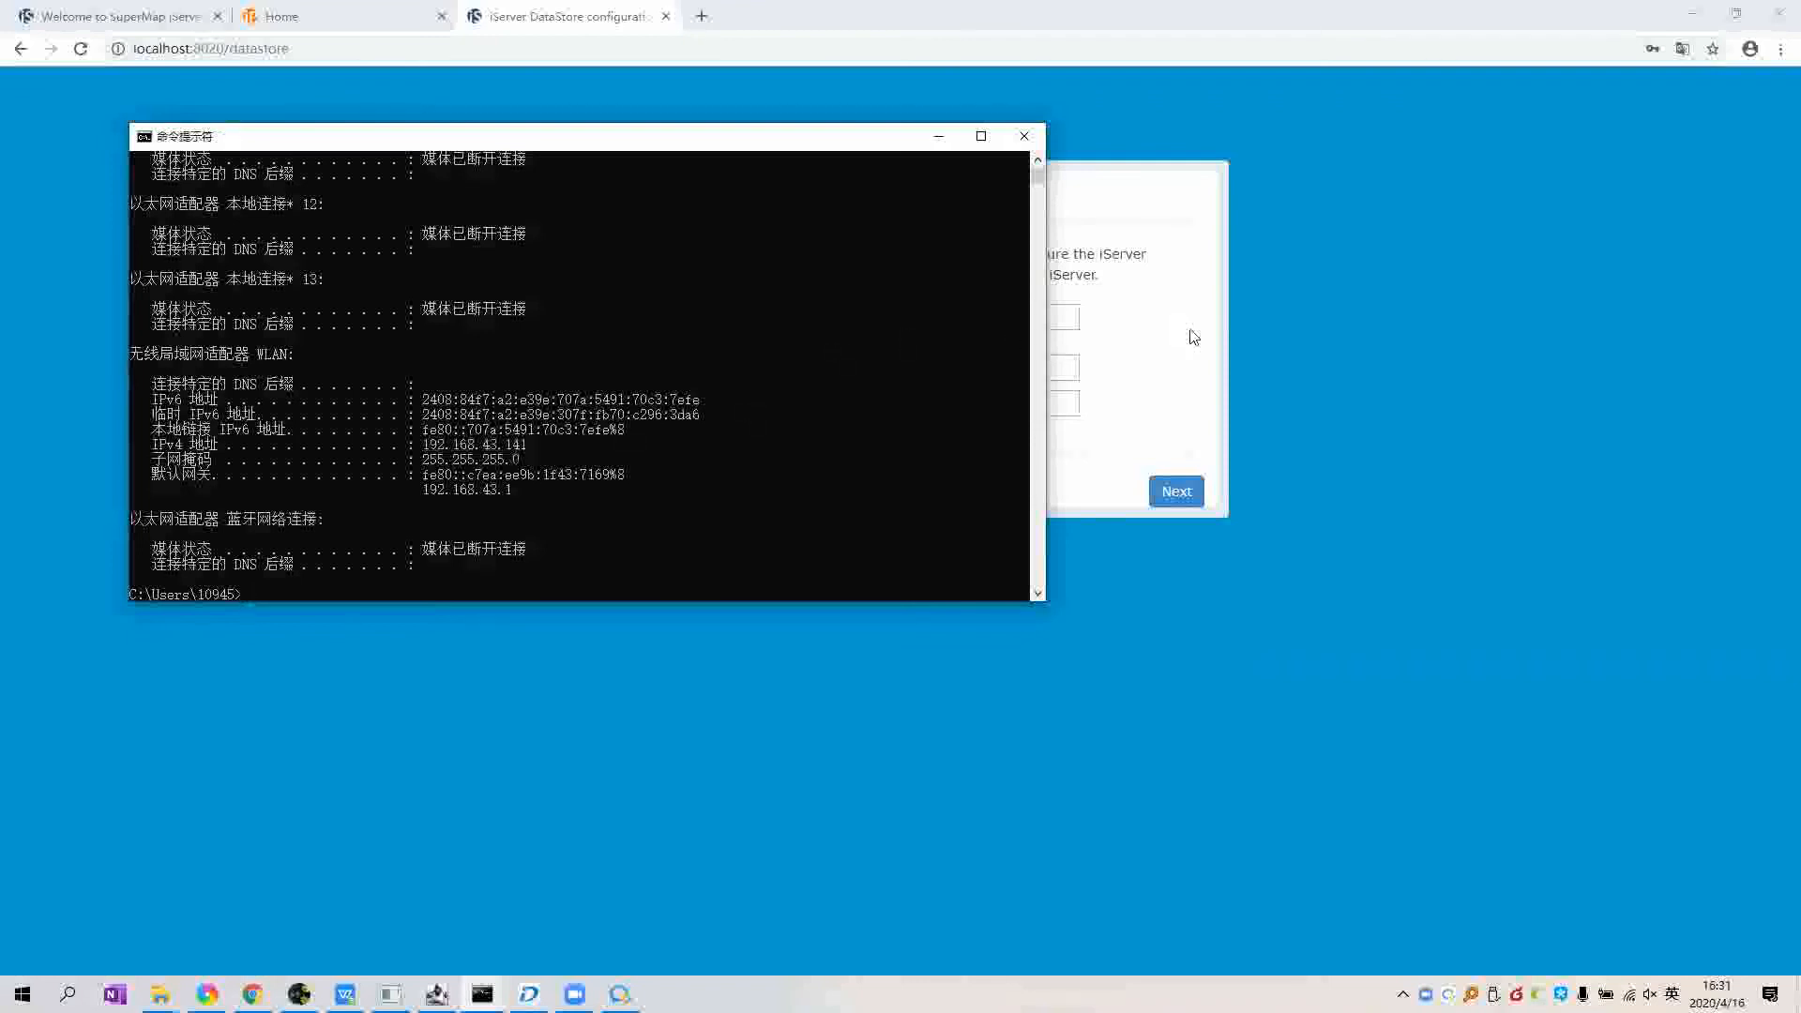
Step: Replace 127.0.0.1 with 192.168.43.141 in the server URL, then load it in the welcome tab
left_click(1178, 329)
left_click_drag(820, 318, 884, 320)
key("ctrl+v")
left_click(1019, 320)
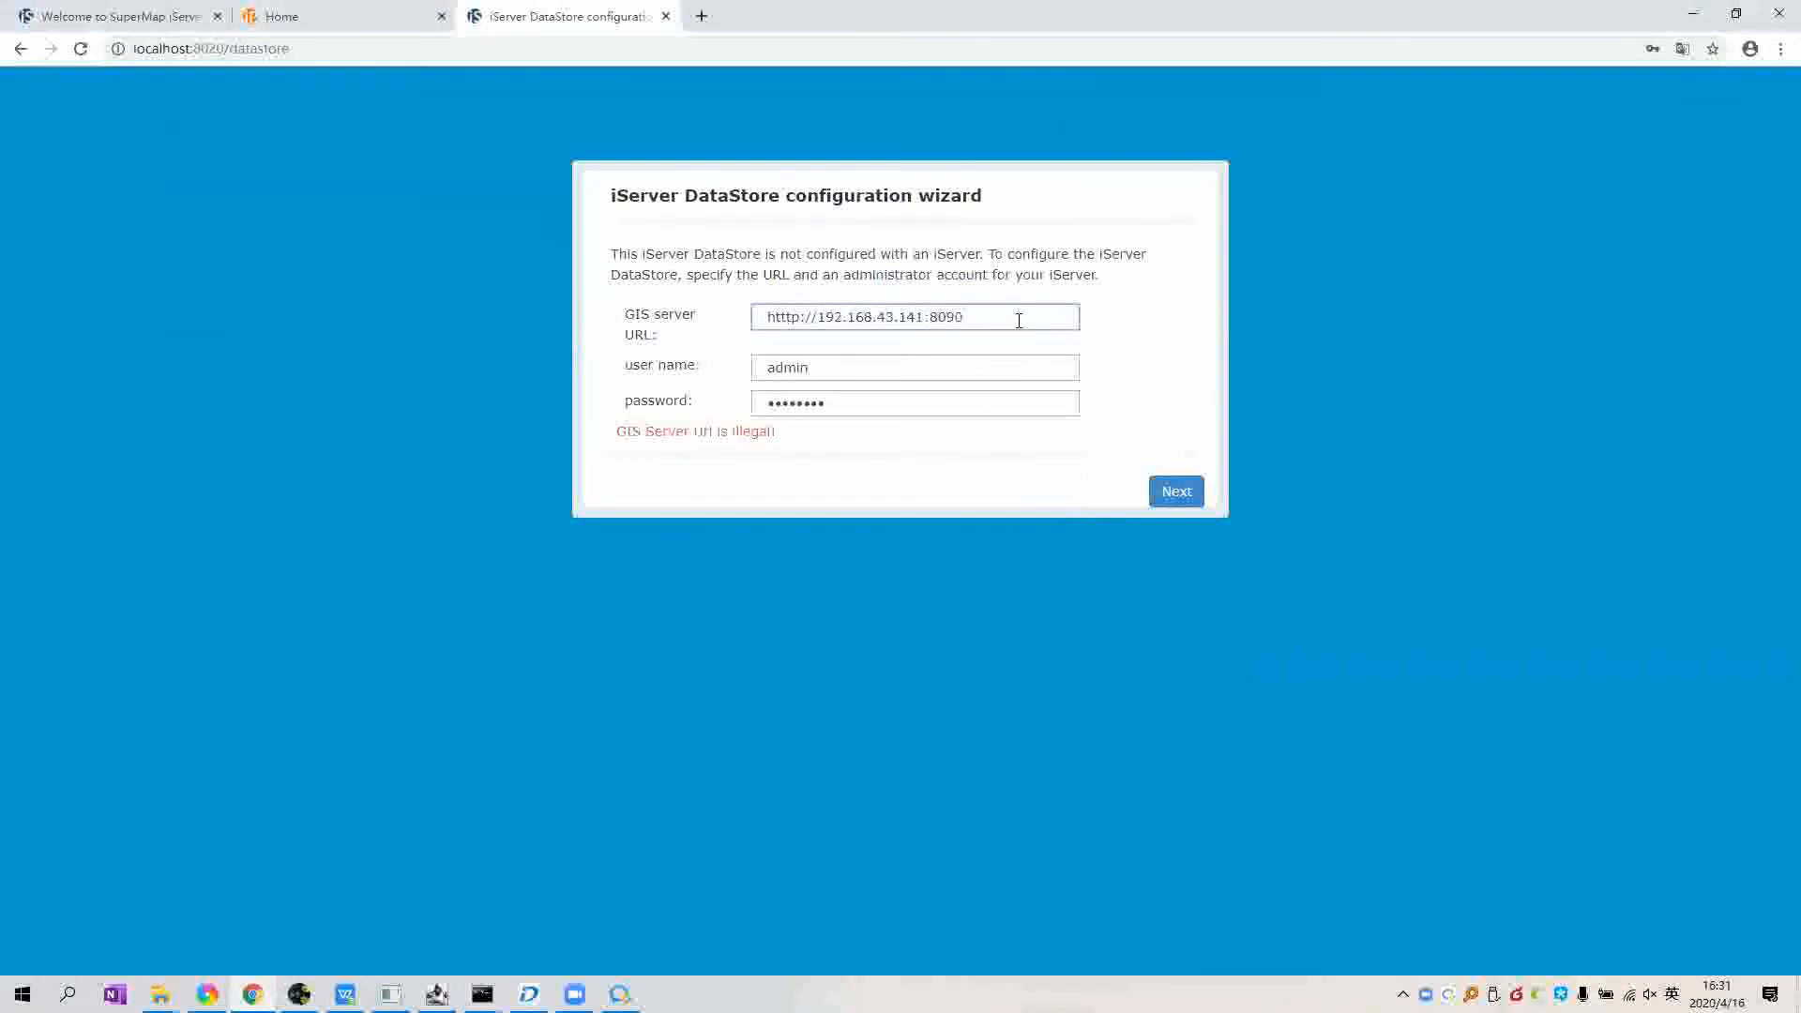
key("ctrl+a")
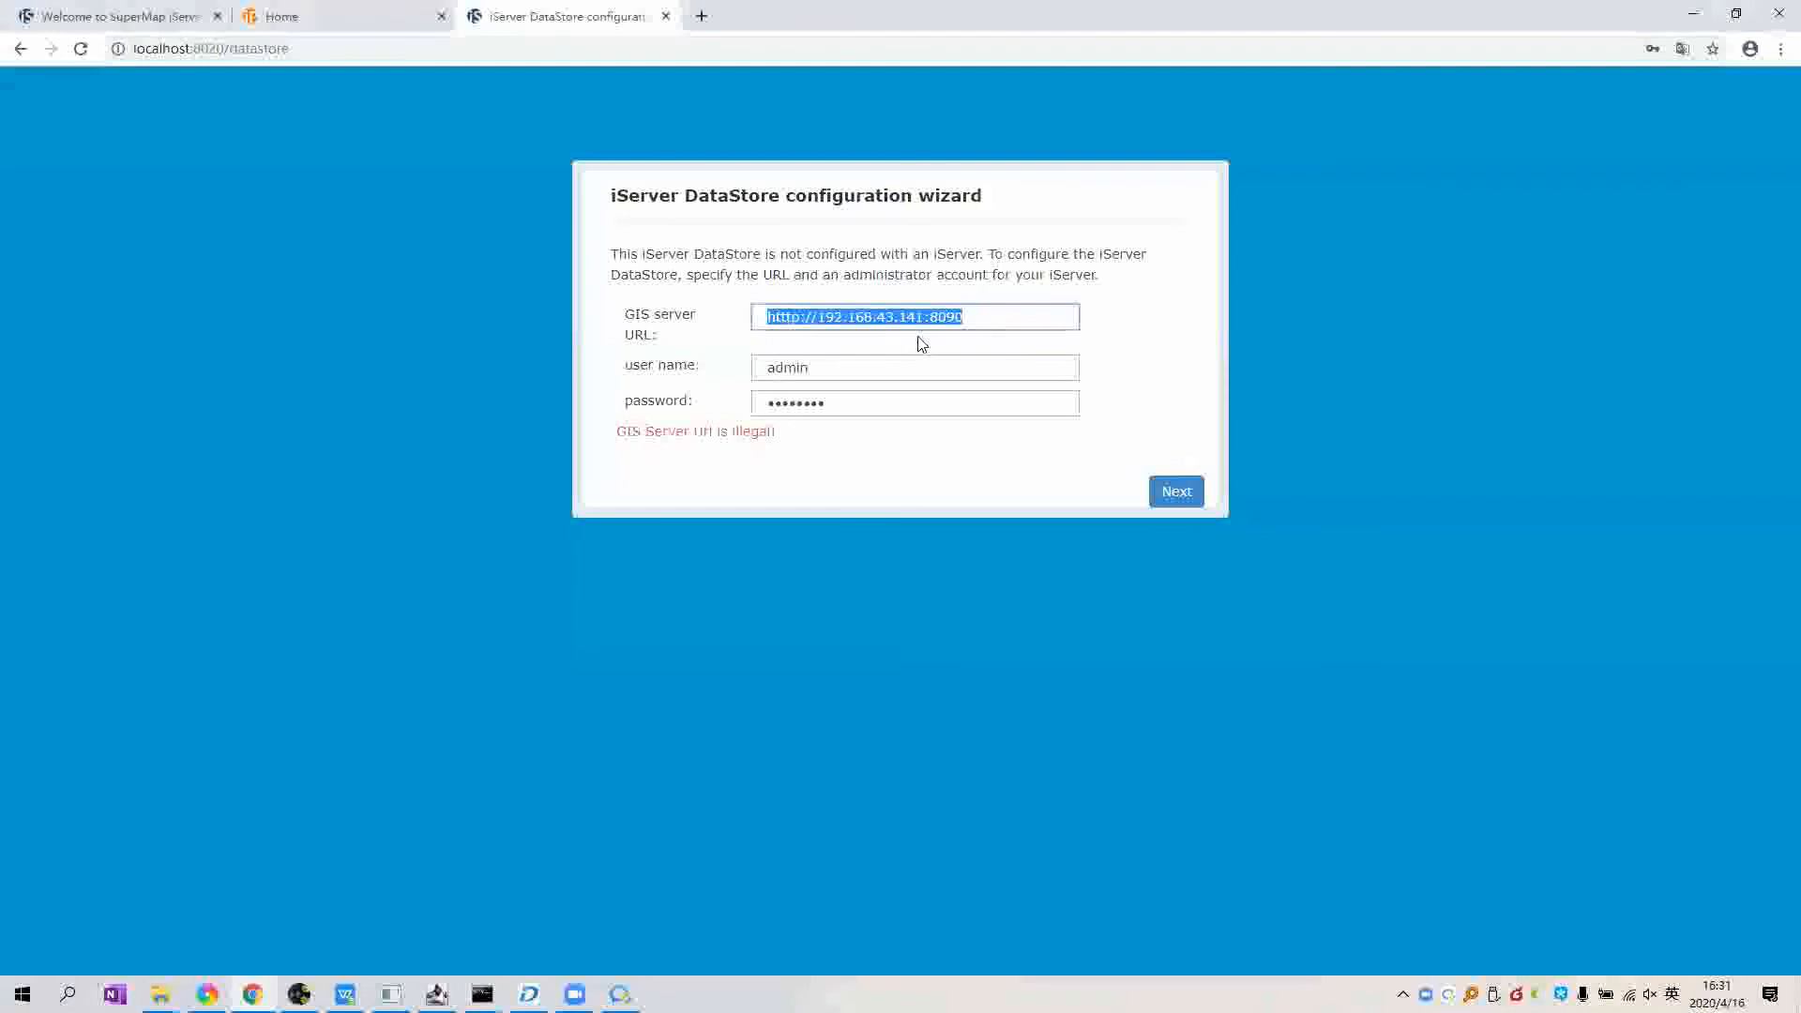
left_click(308, 61)
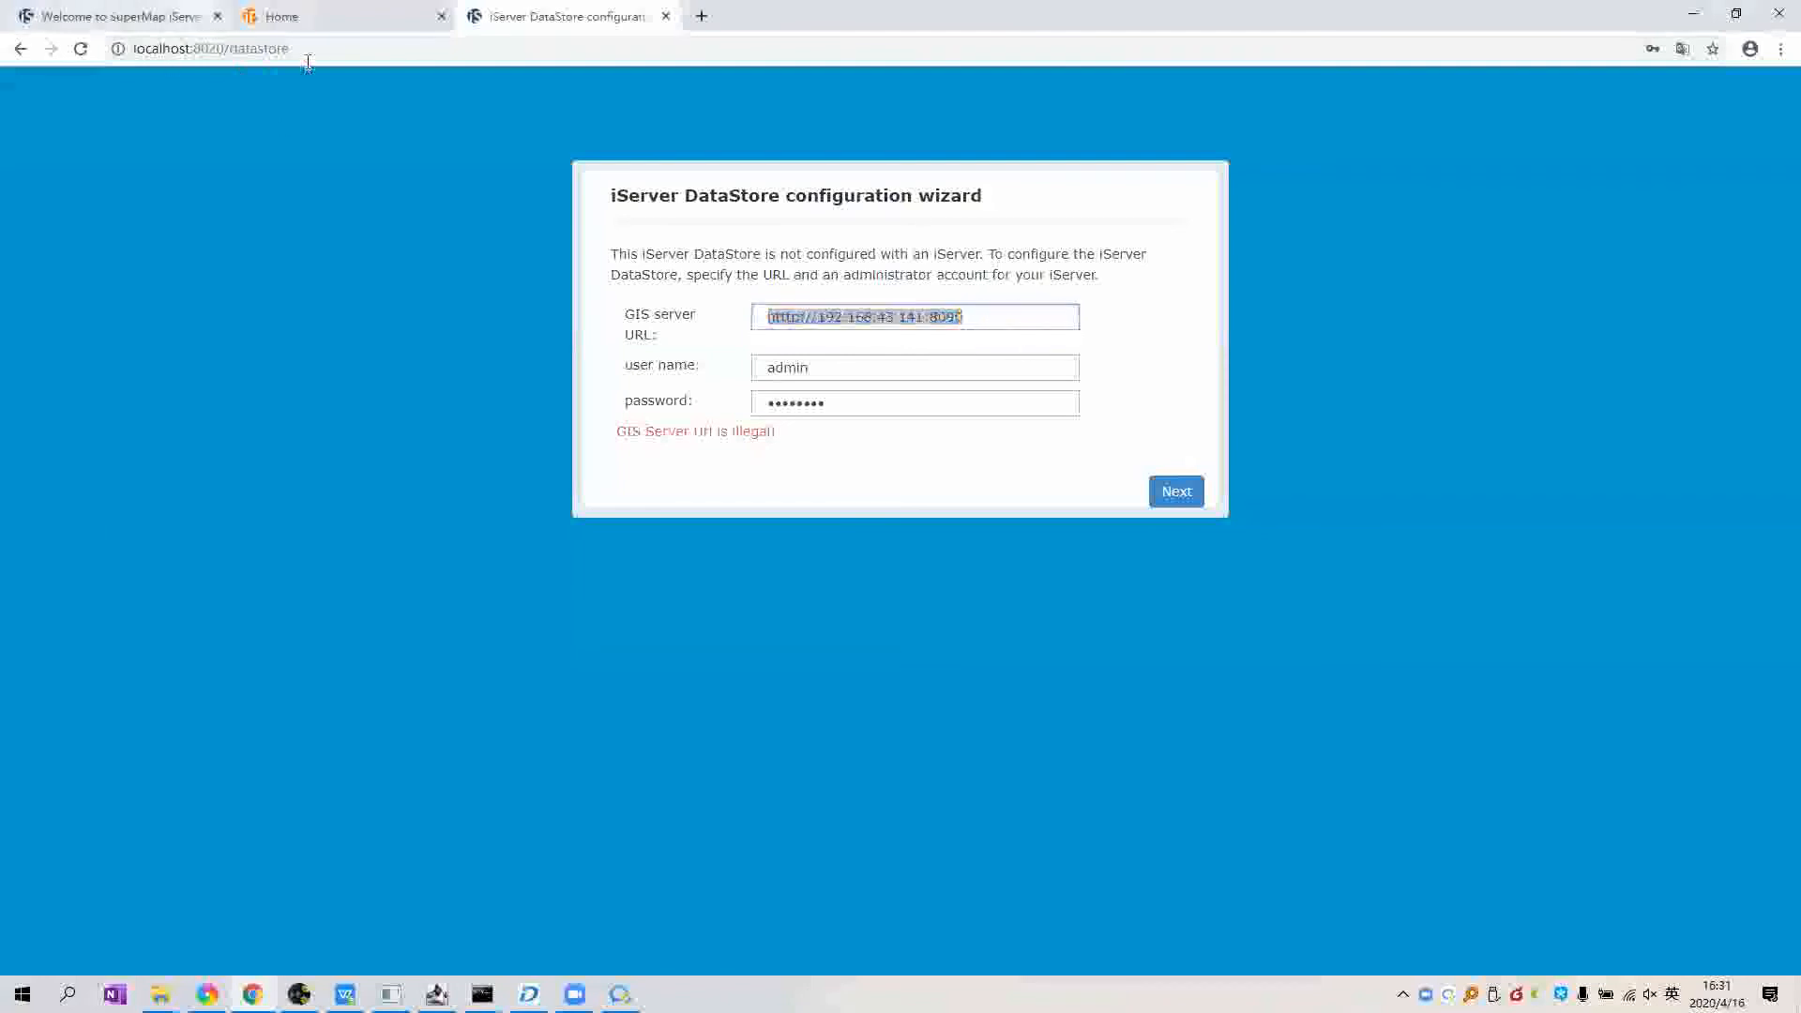
left_click(159, 17)
left_click(307, 53)
key("ctrl+v")
key("Return")
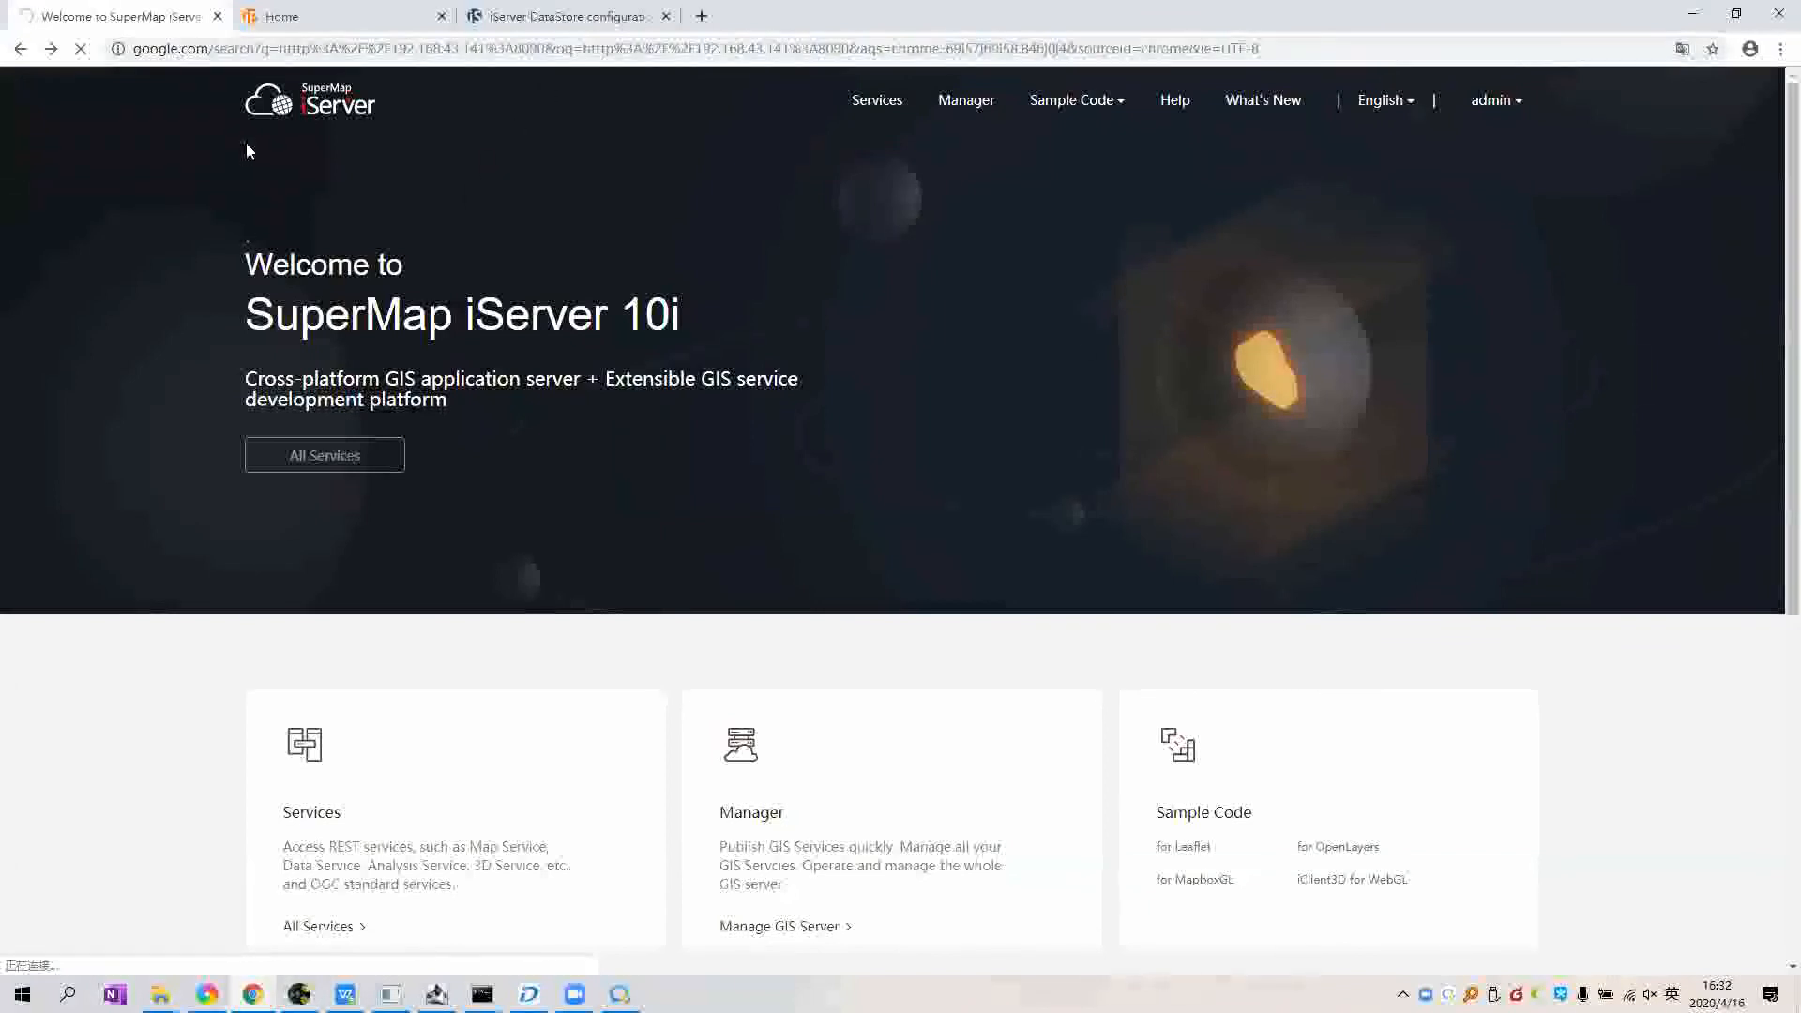
Step: Remove the duplicated port and path from the address to reach iServer Manager, then switch back to the DataStore wizard
left_click(50, 50)
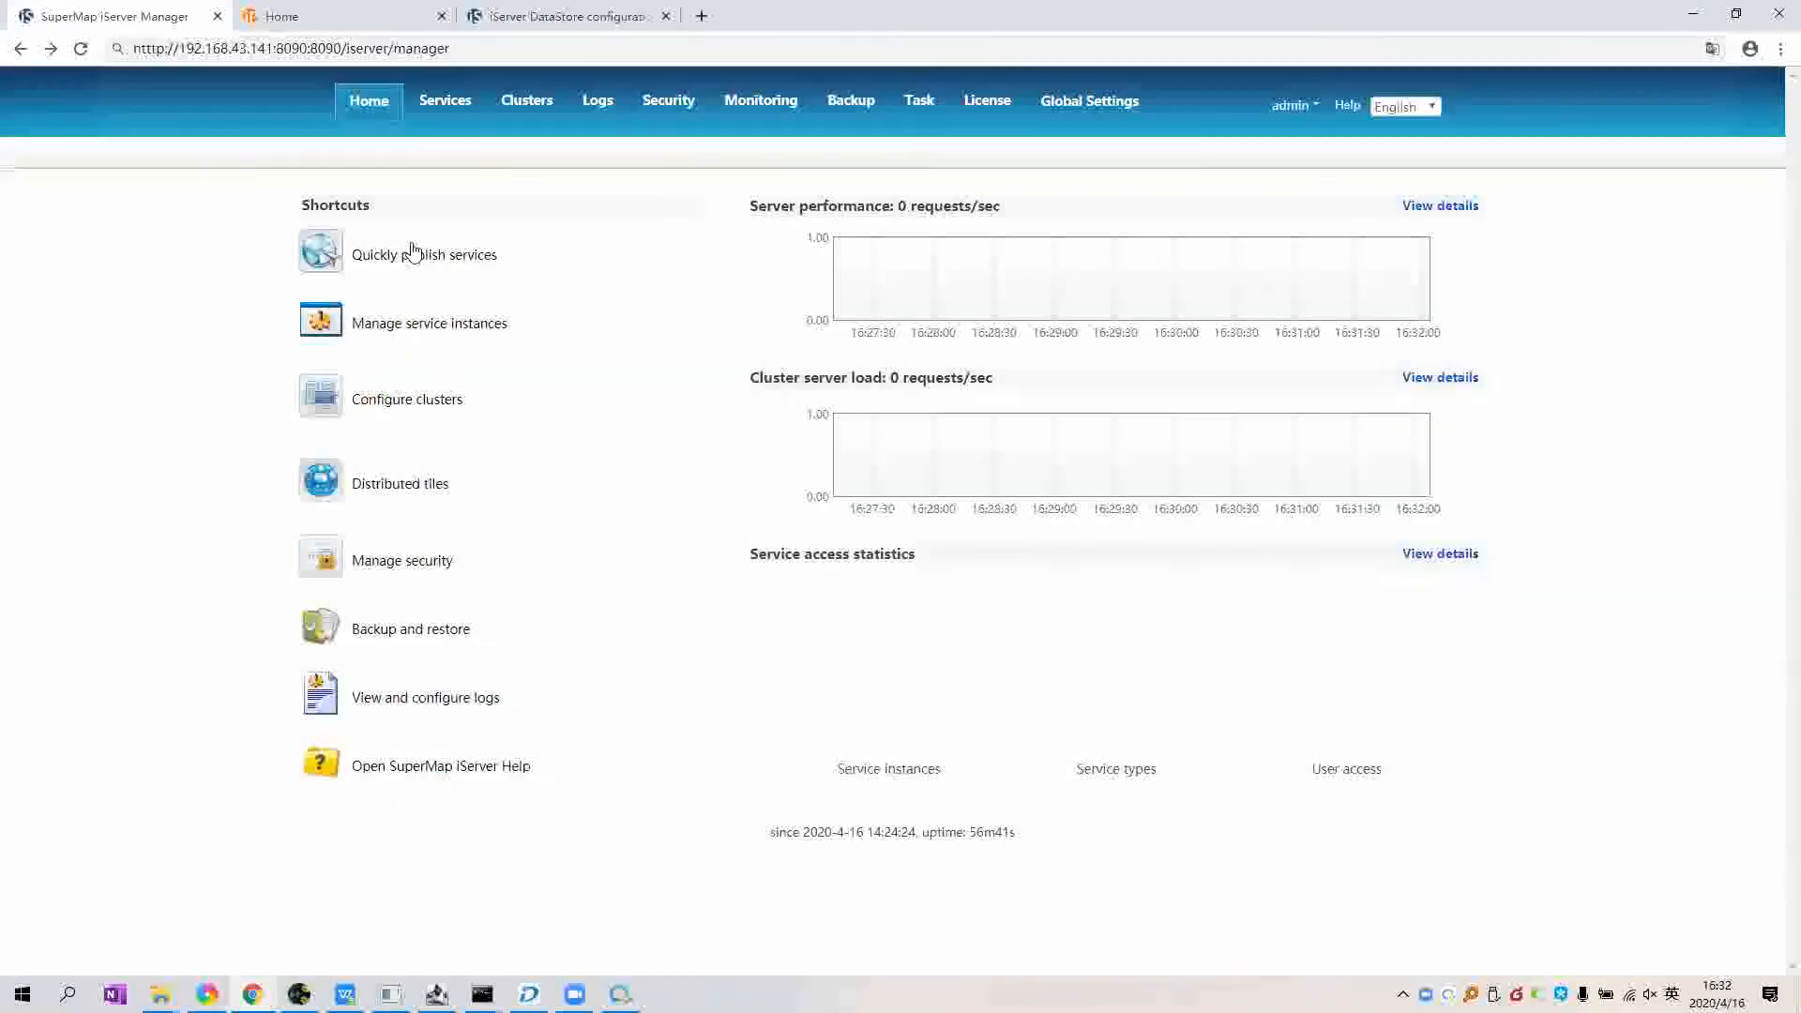
left_click_drag(450, 49, 308, 49)
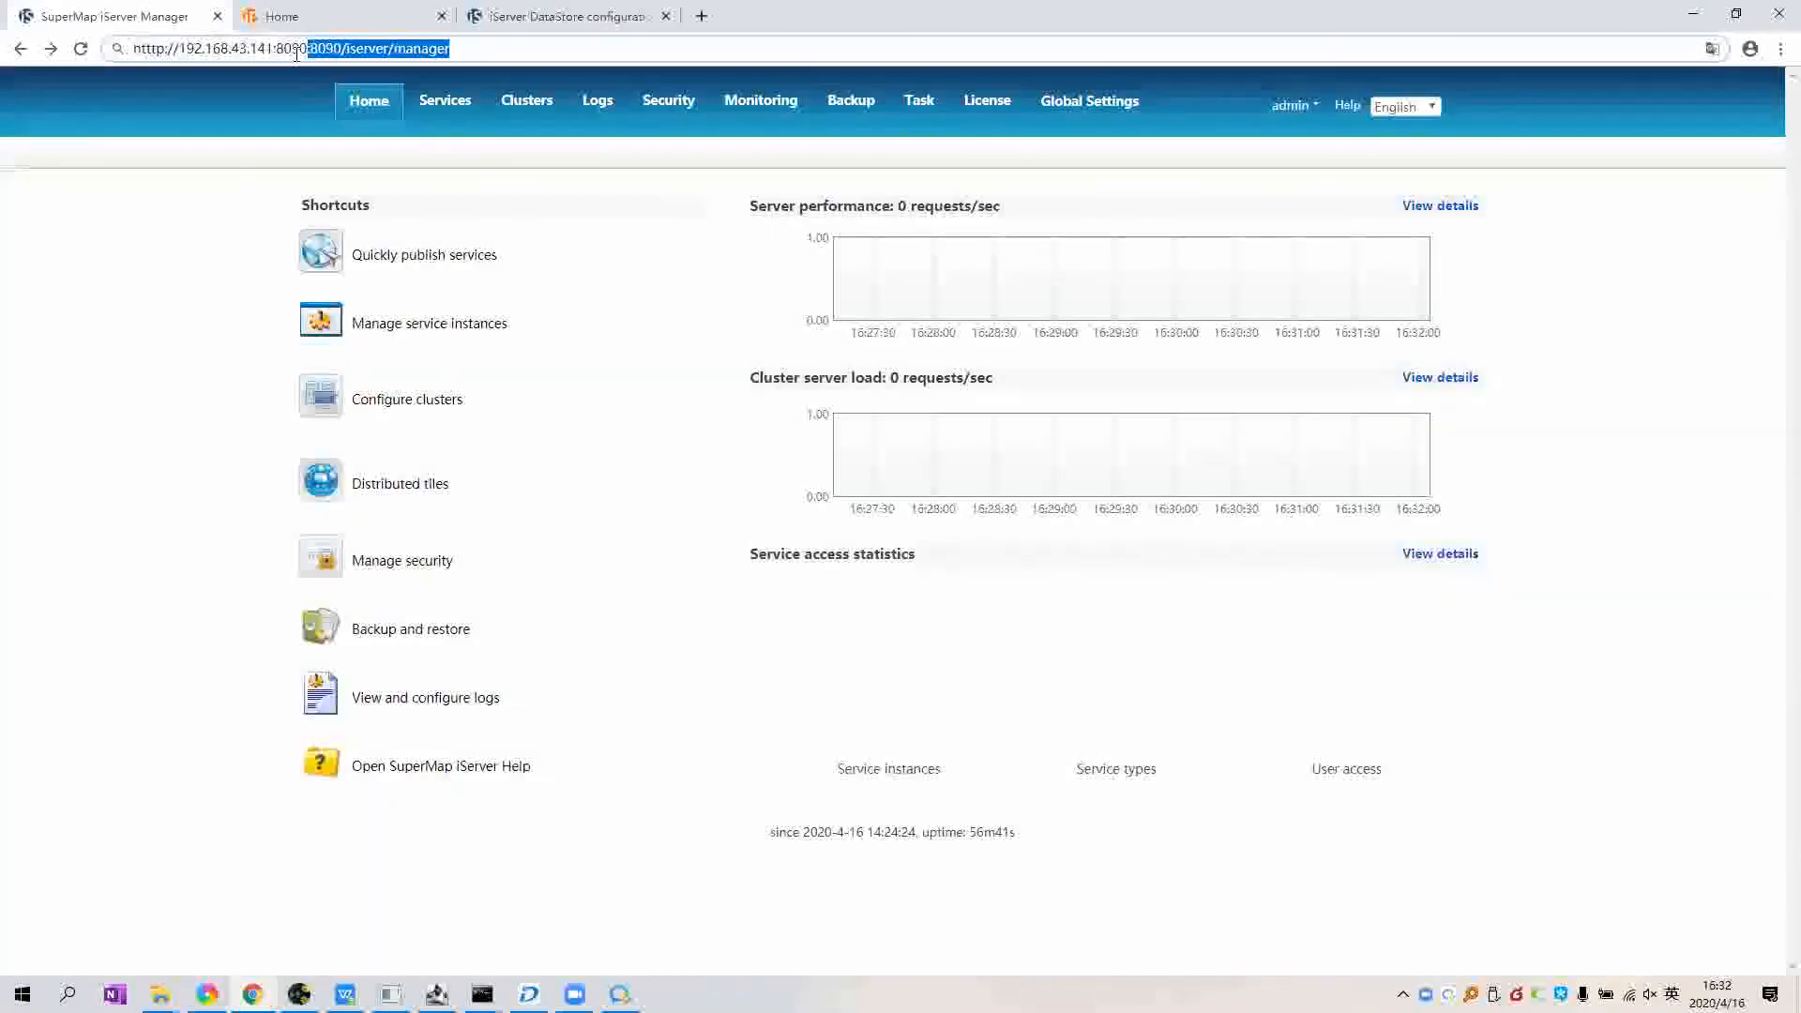
key("BackSpace")
key("Return")
left_click(20, 53)
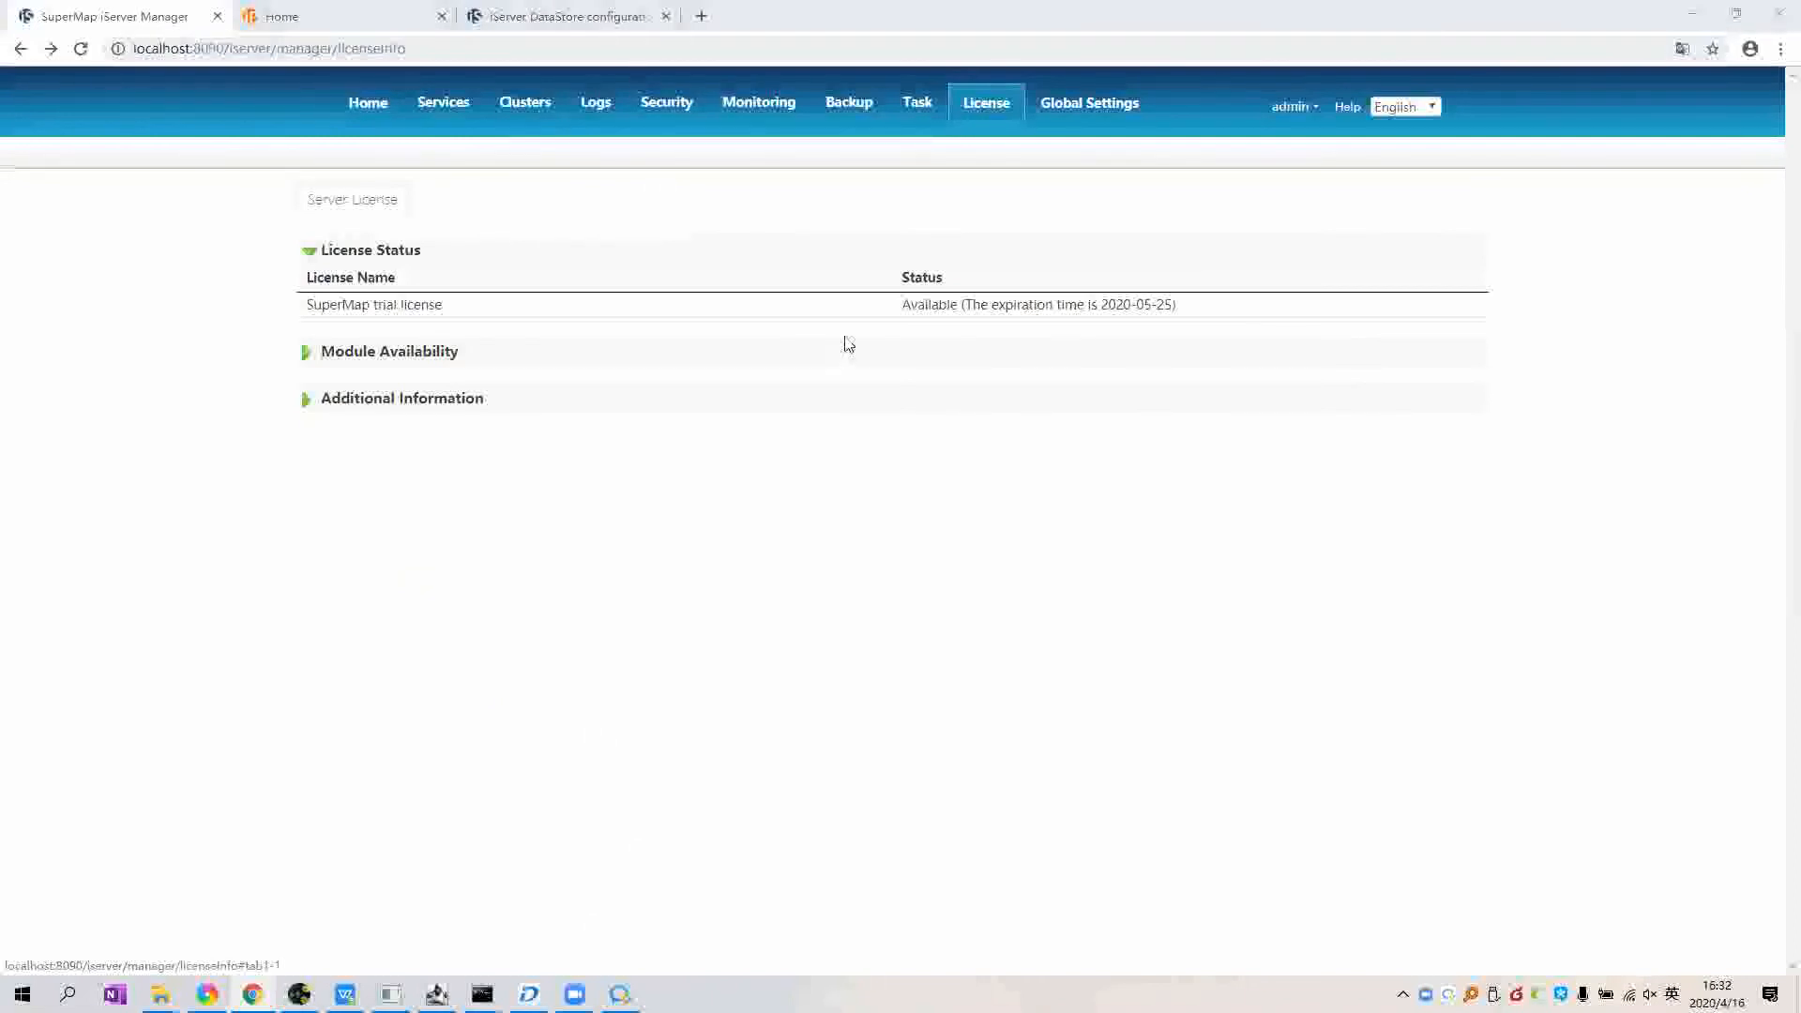
key("alt+Tab")
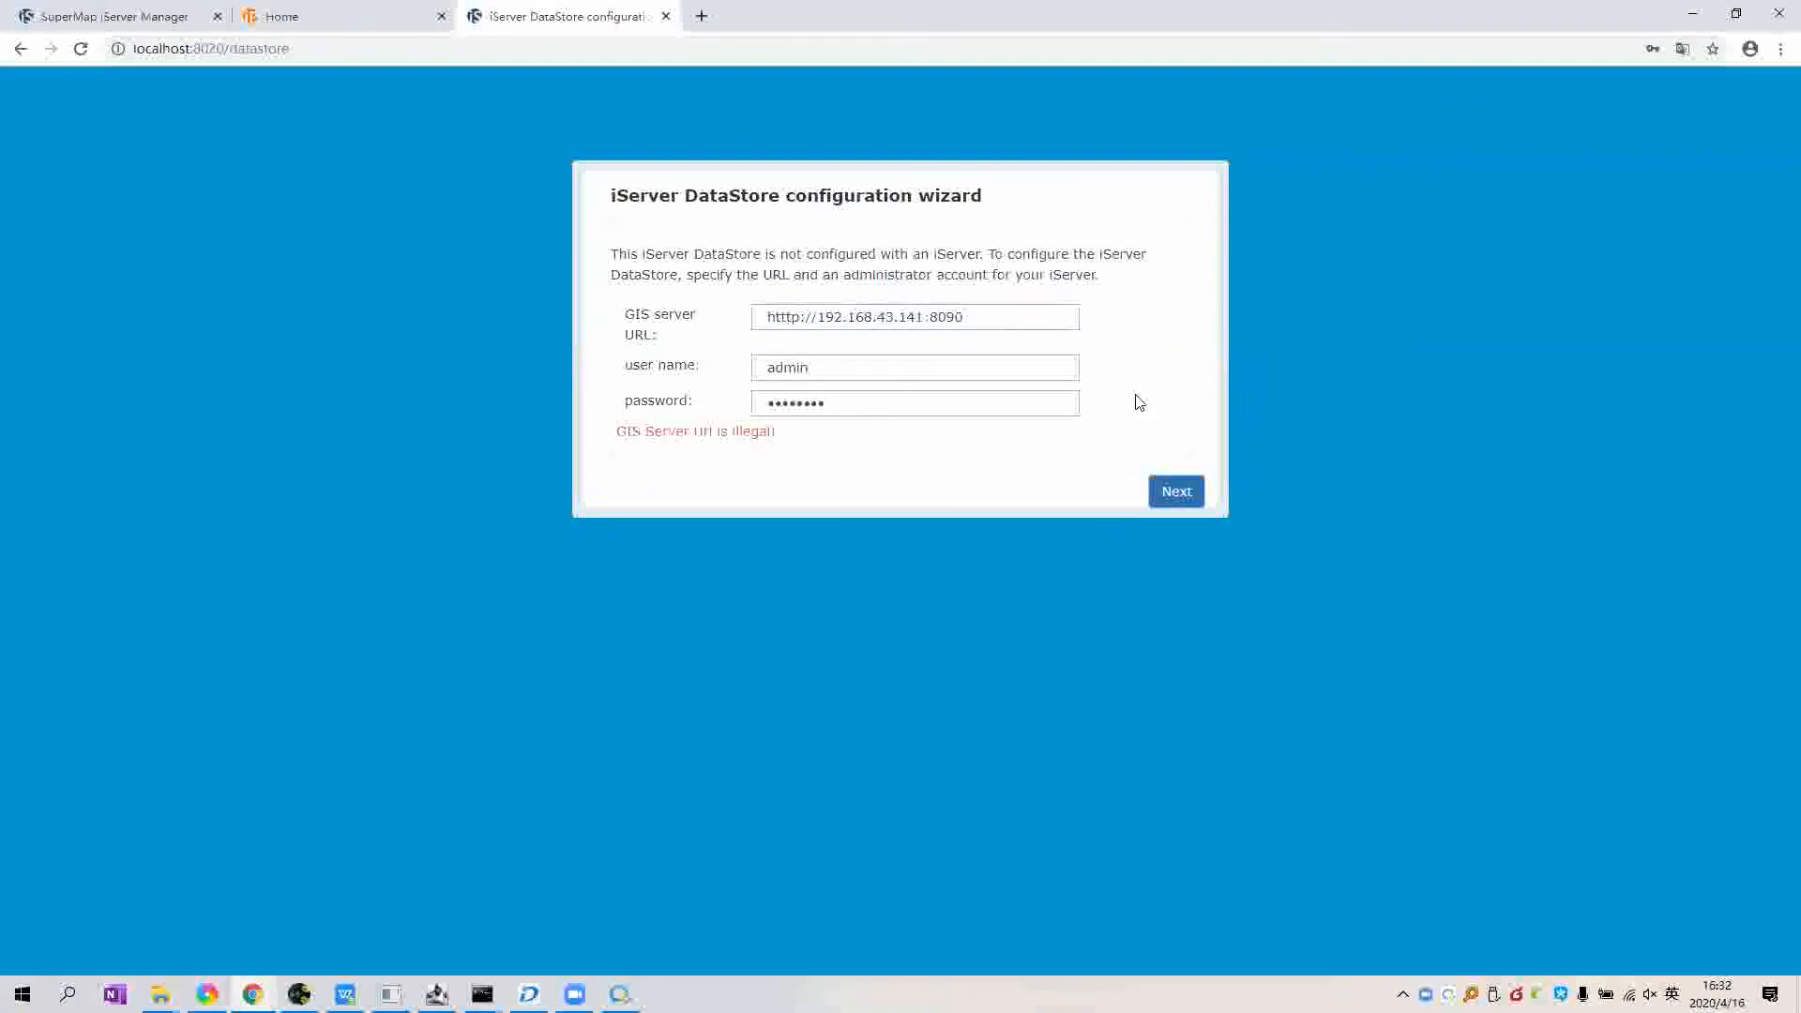
left_click(1009, 317)
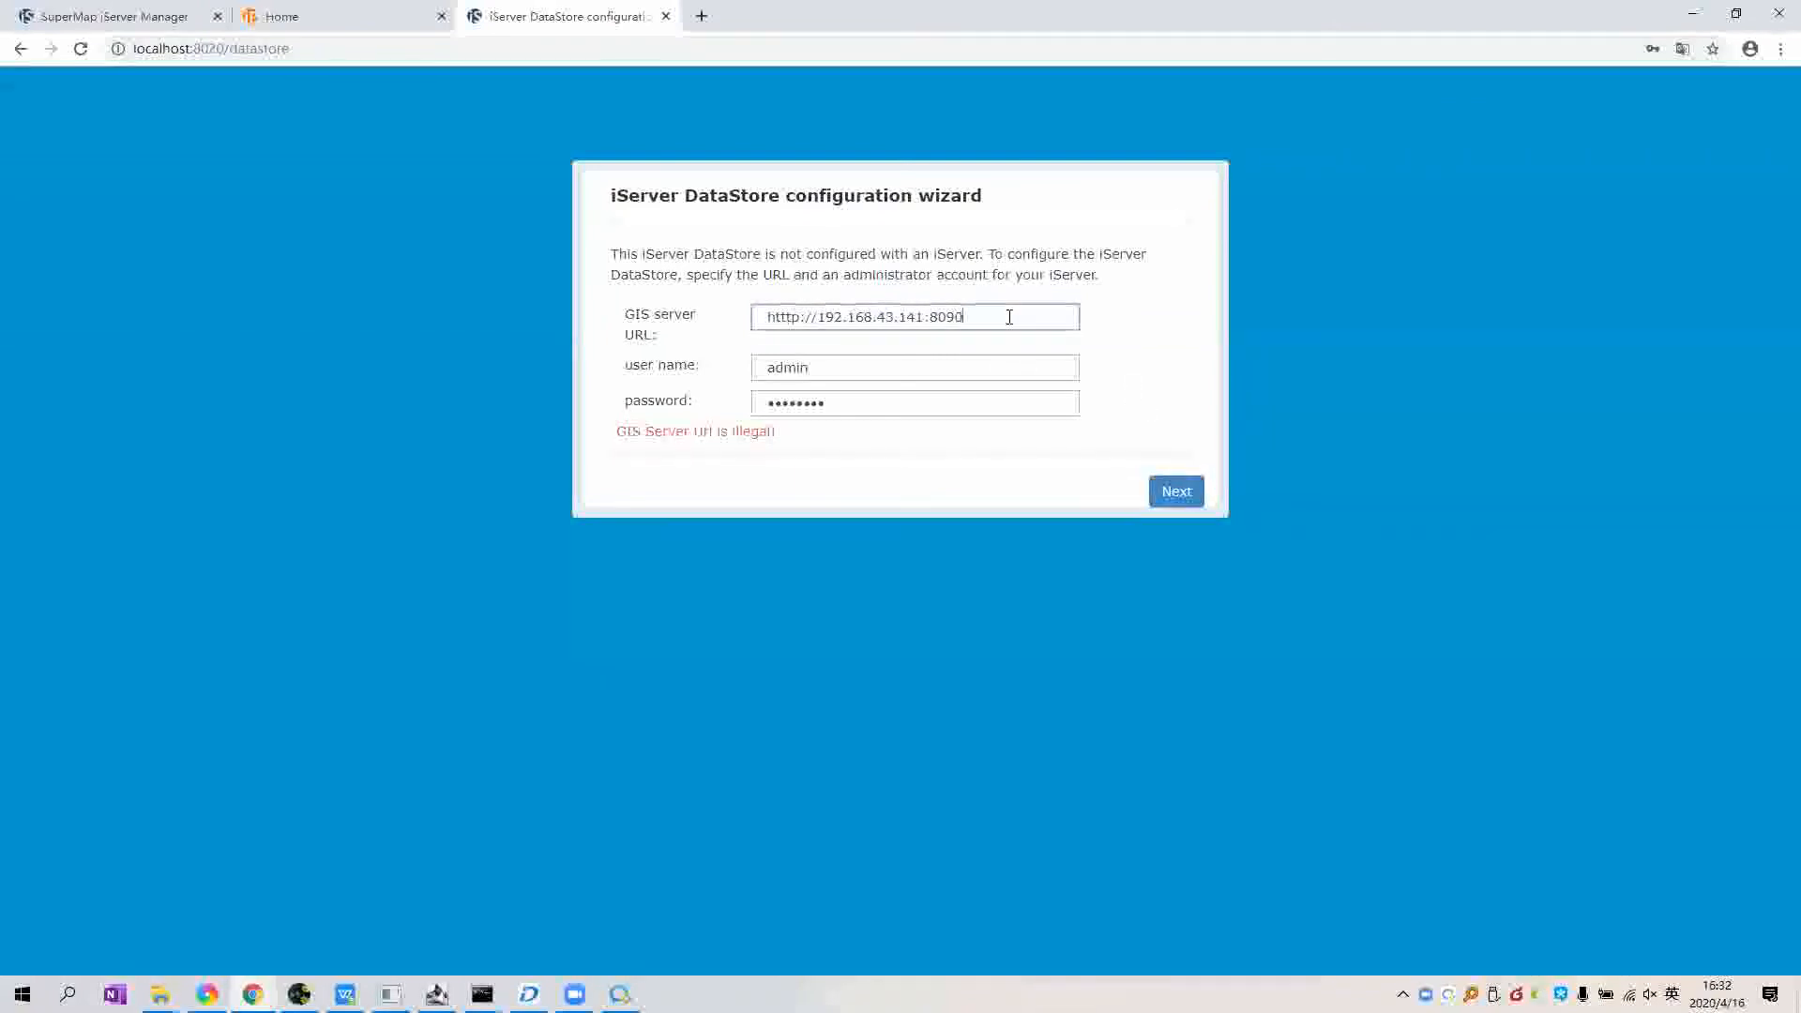
left_click_drag(1009, 317, 727, 321)
key("BackSpace")
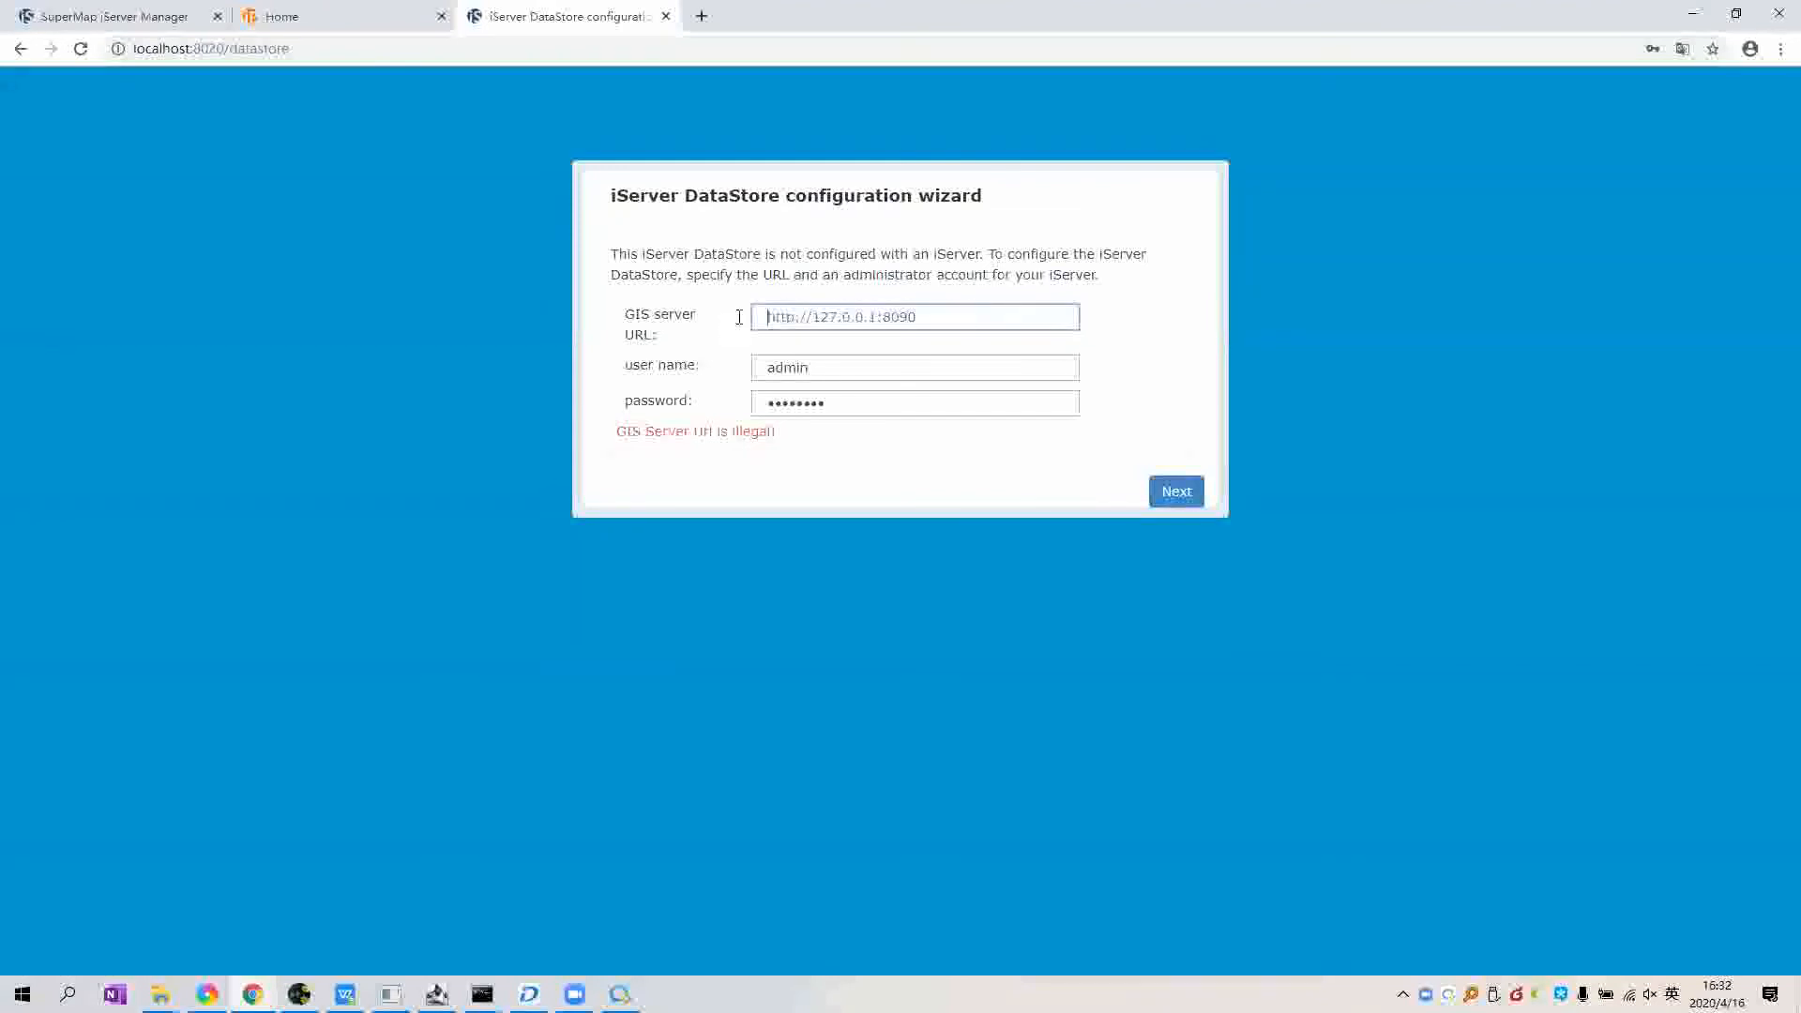
key("ctrl+v")
left_click_drag(857, 370, 700, 370)
left_click(901, 377)
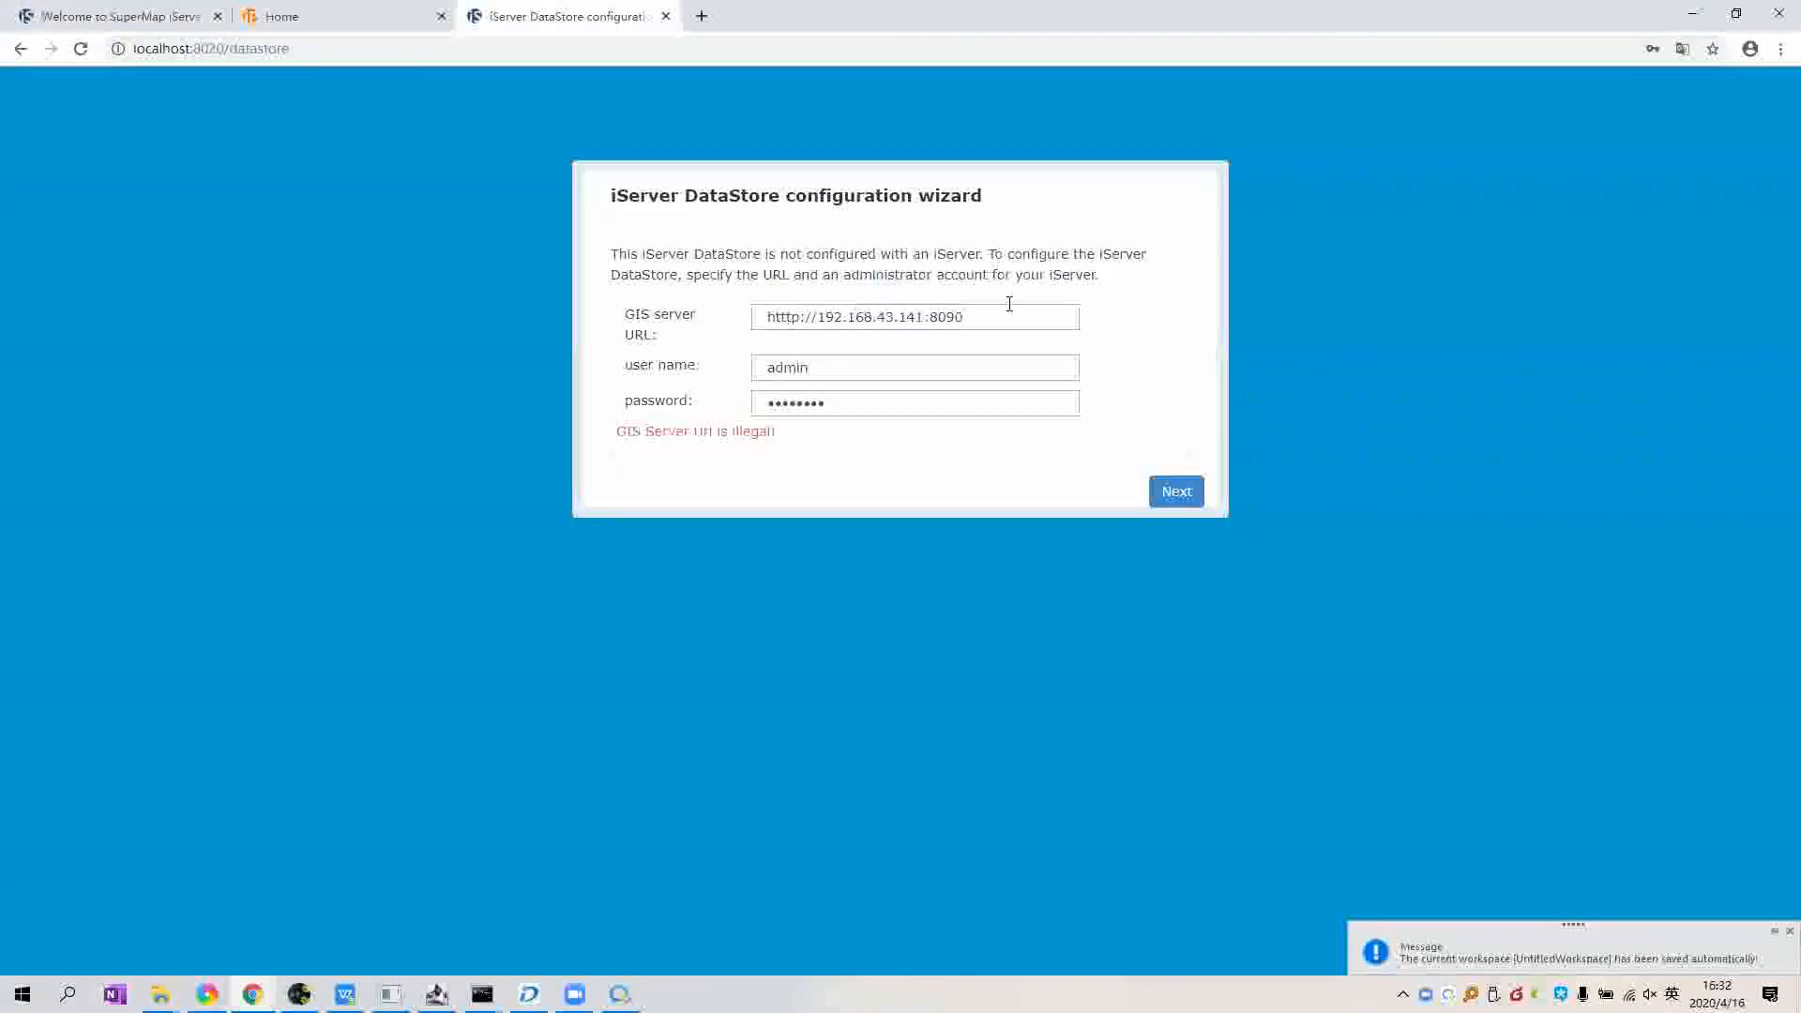
left_click_drag(978, 324, 723, 369)
key("ctrl+v")
left_click(1176, 487)
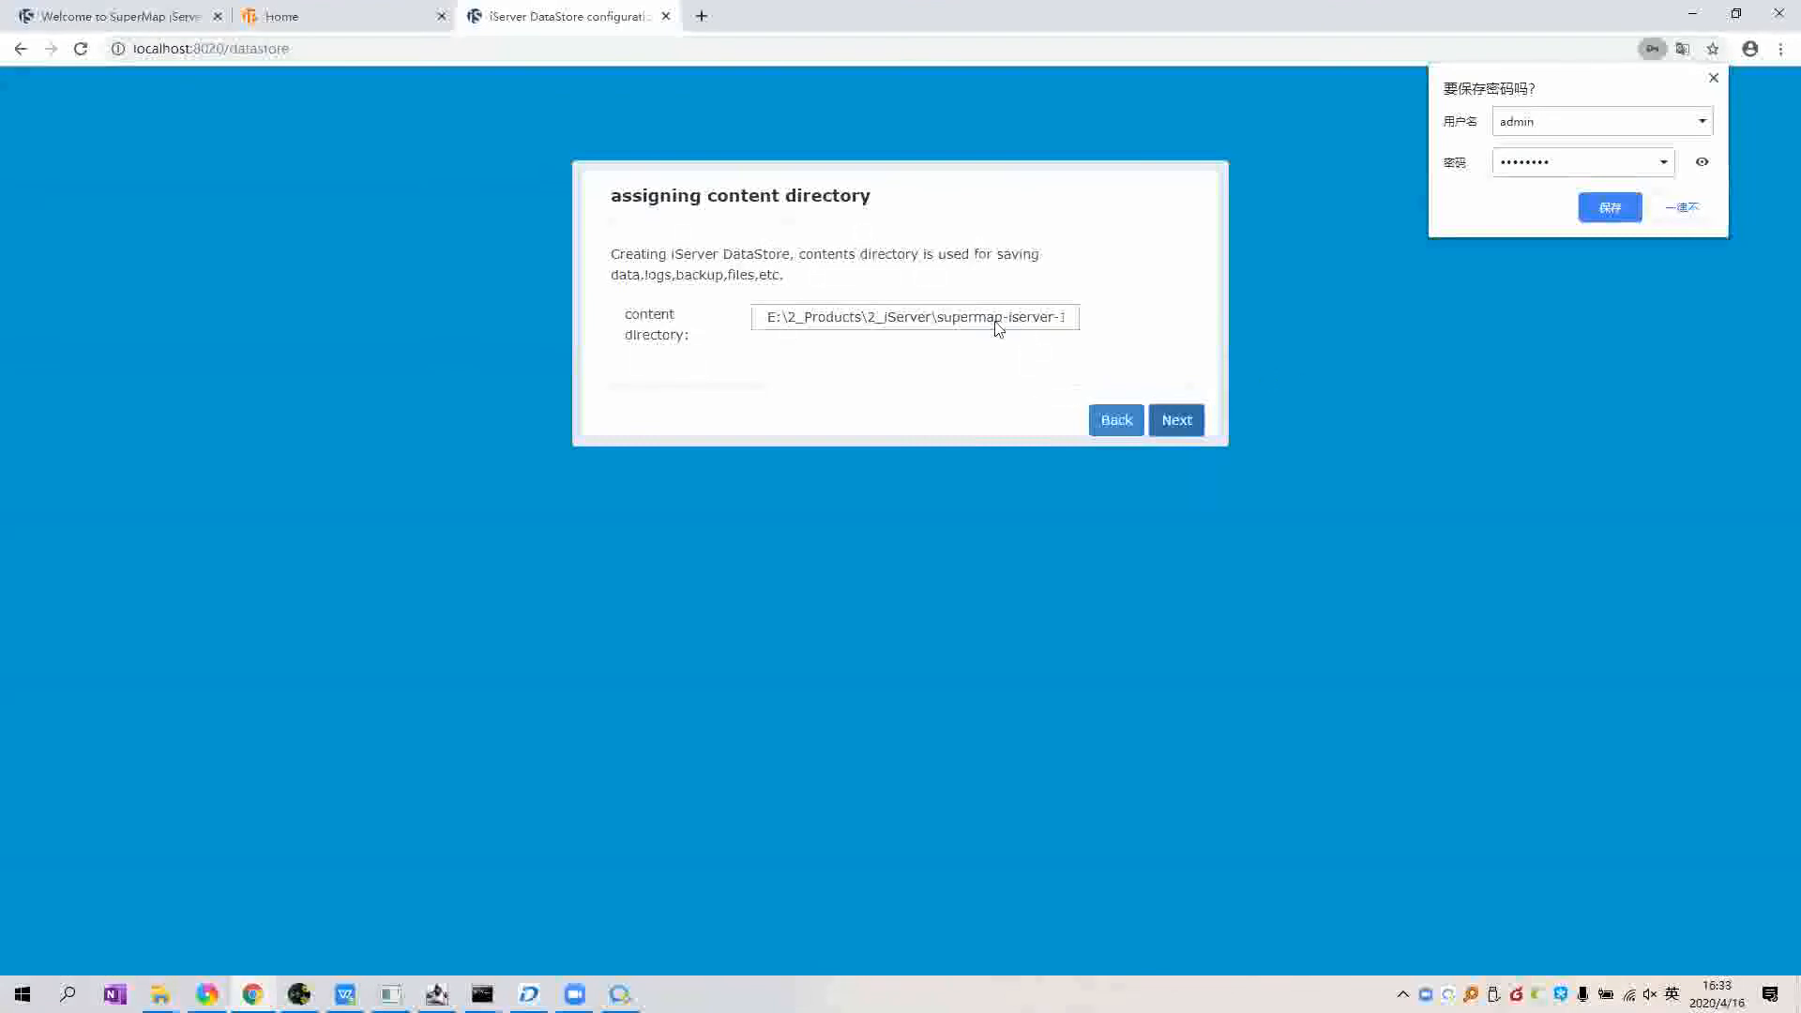
left_click(1183, 422)
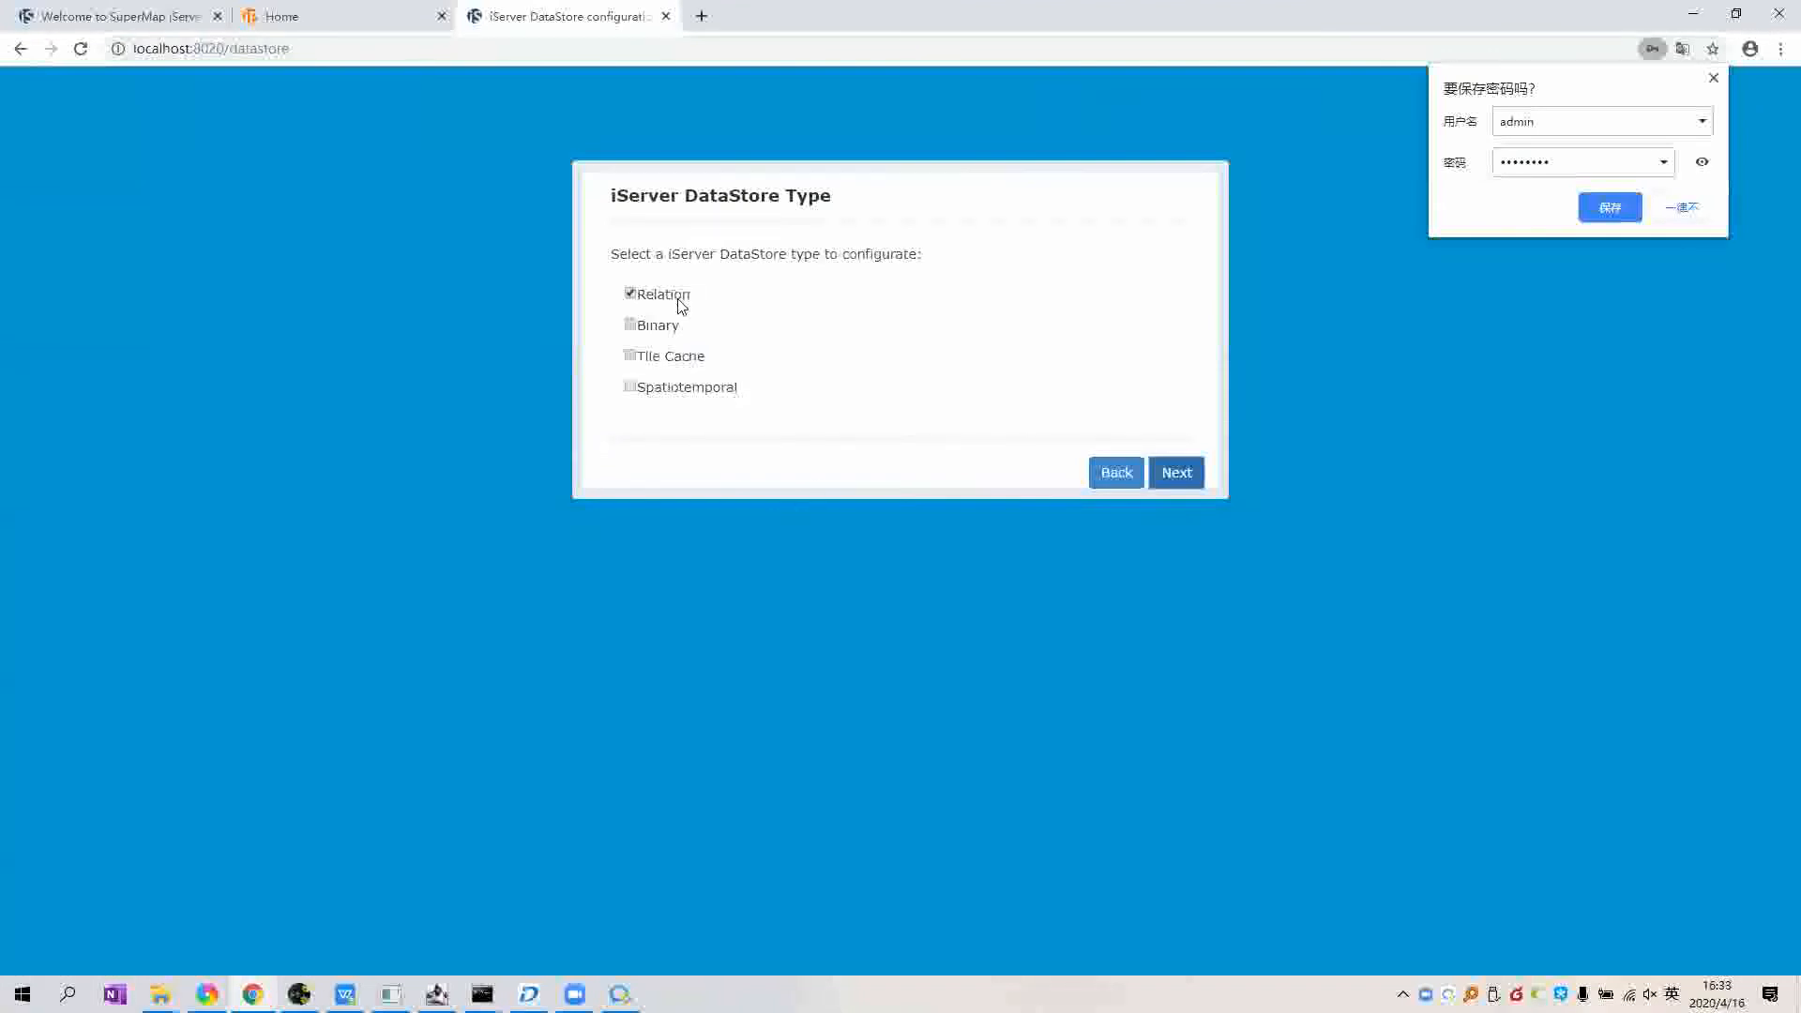
Step: Keep Relation as the only DataStore type and launch creation from the Configuration Summary
left_click(630, 324)
left_click(630, 356)
left_click(631, 356)
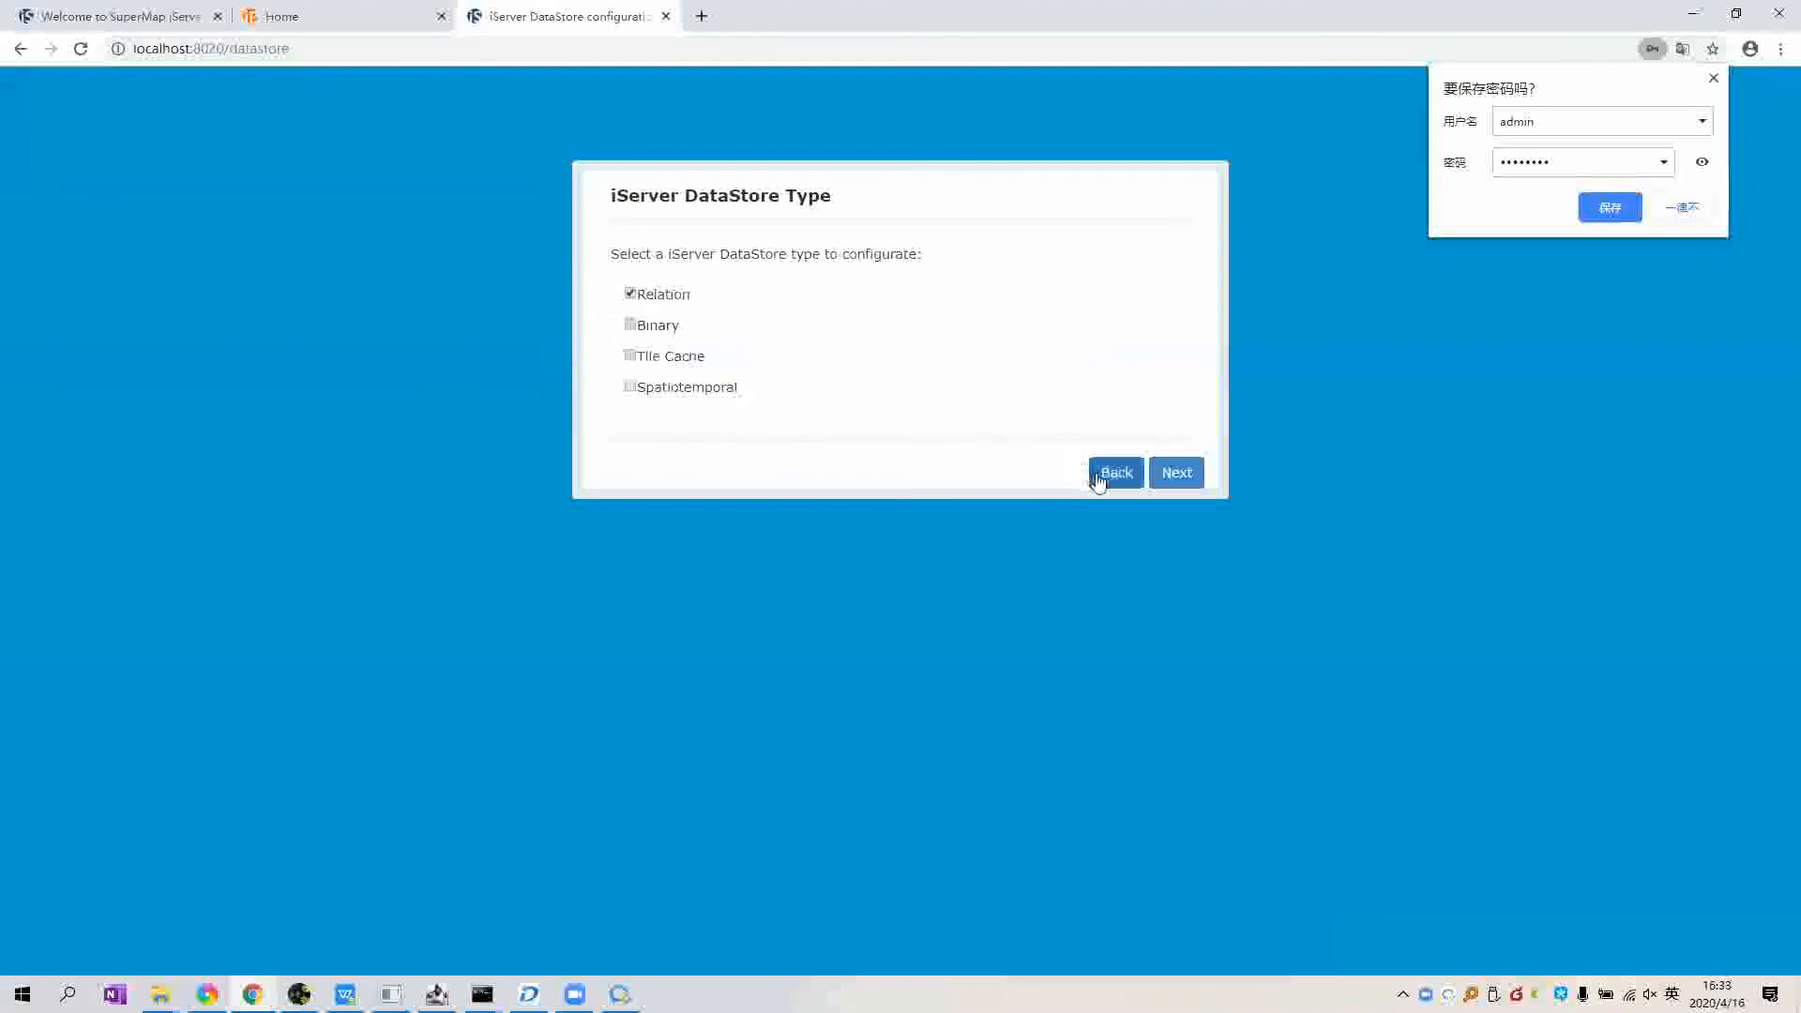
left_click(1152, 472)
left_click(1183, 526)
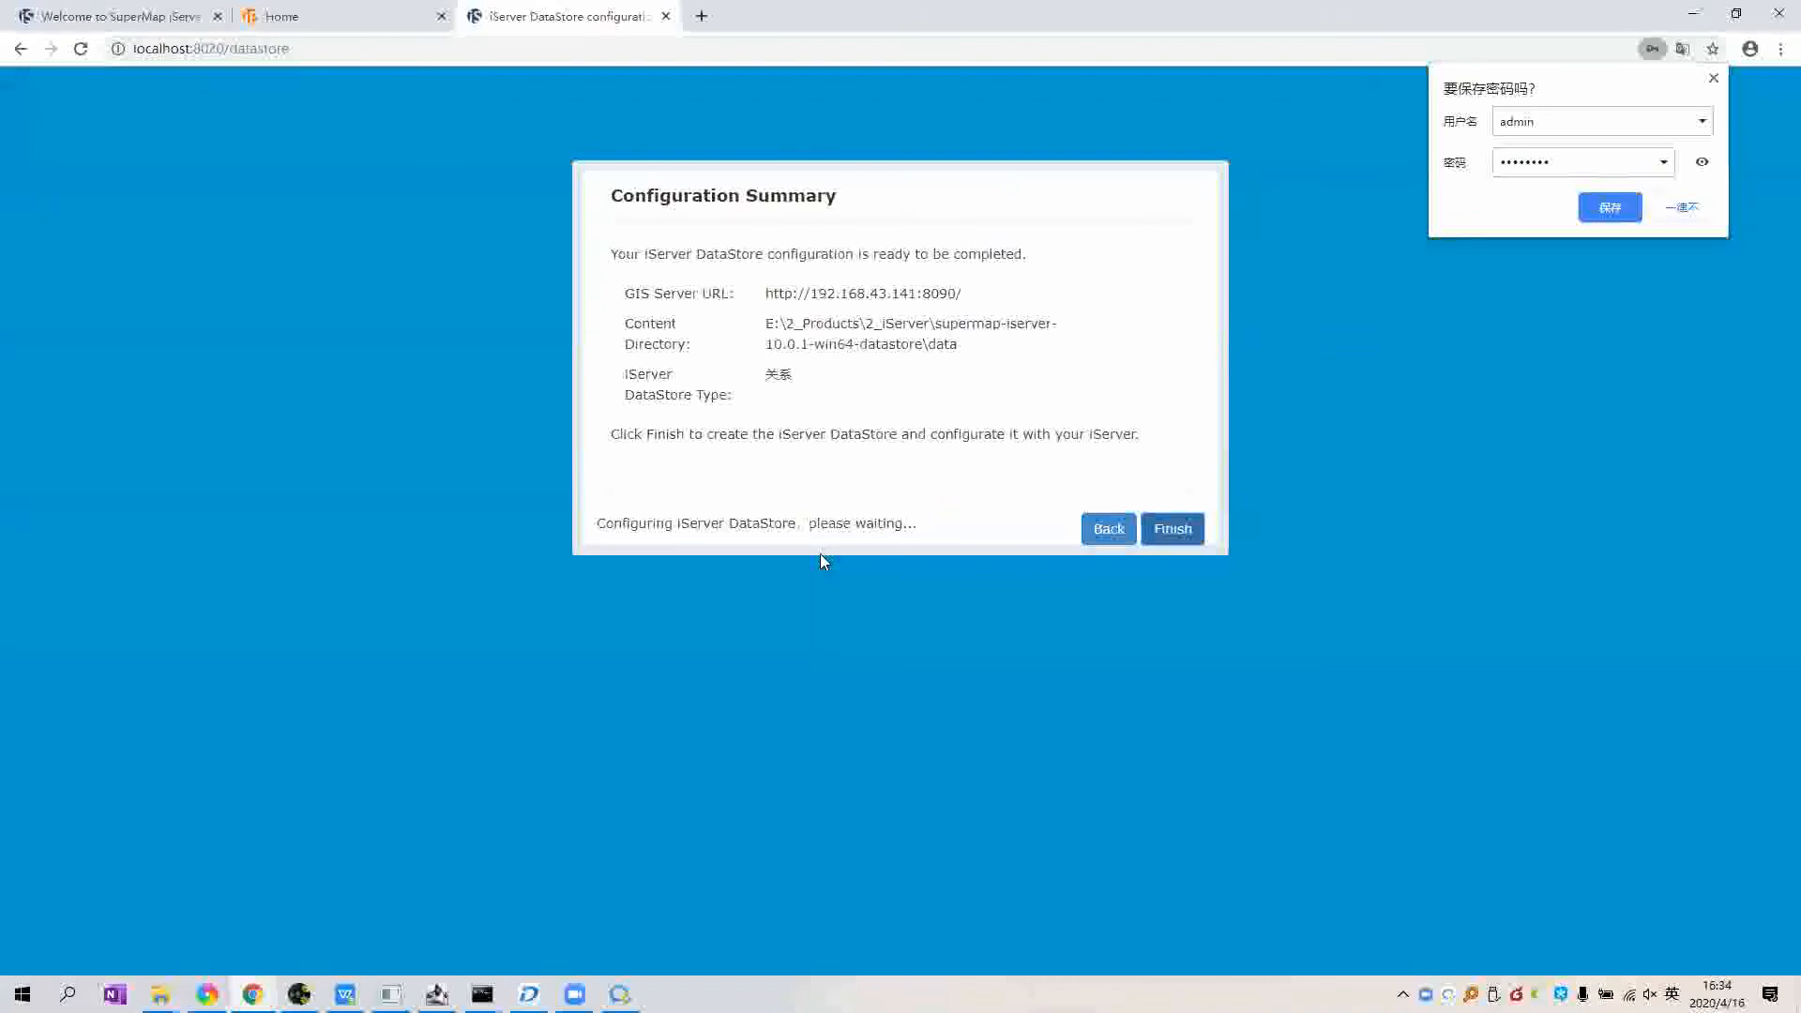
Step: Follow the cmd.exe log until Relation configures successfully, then bring up the iPortal 10i home page
mouse_move(482, 994)
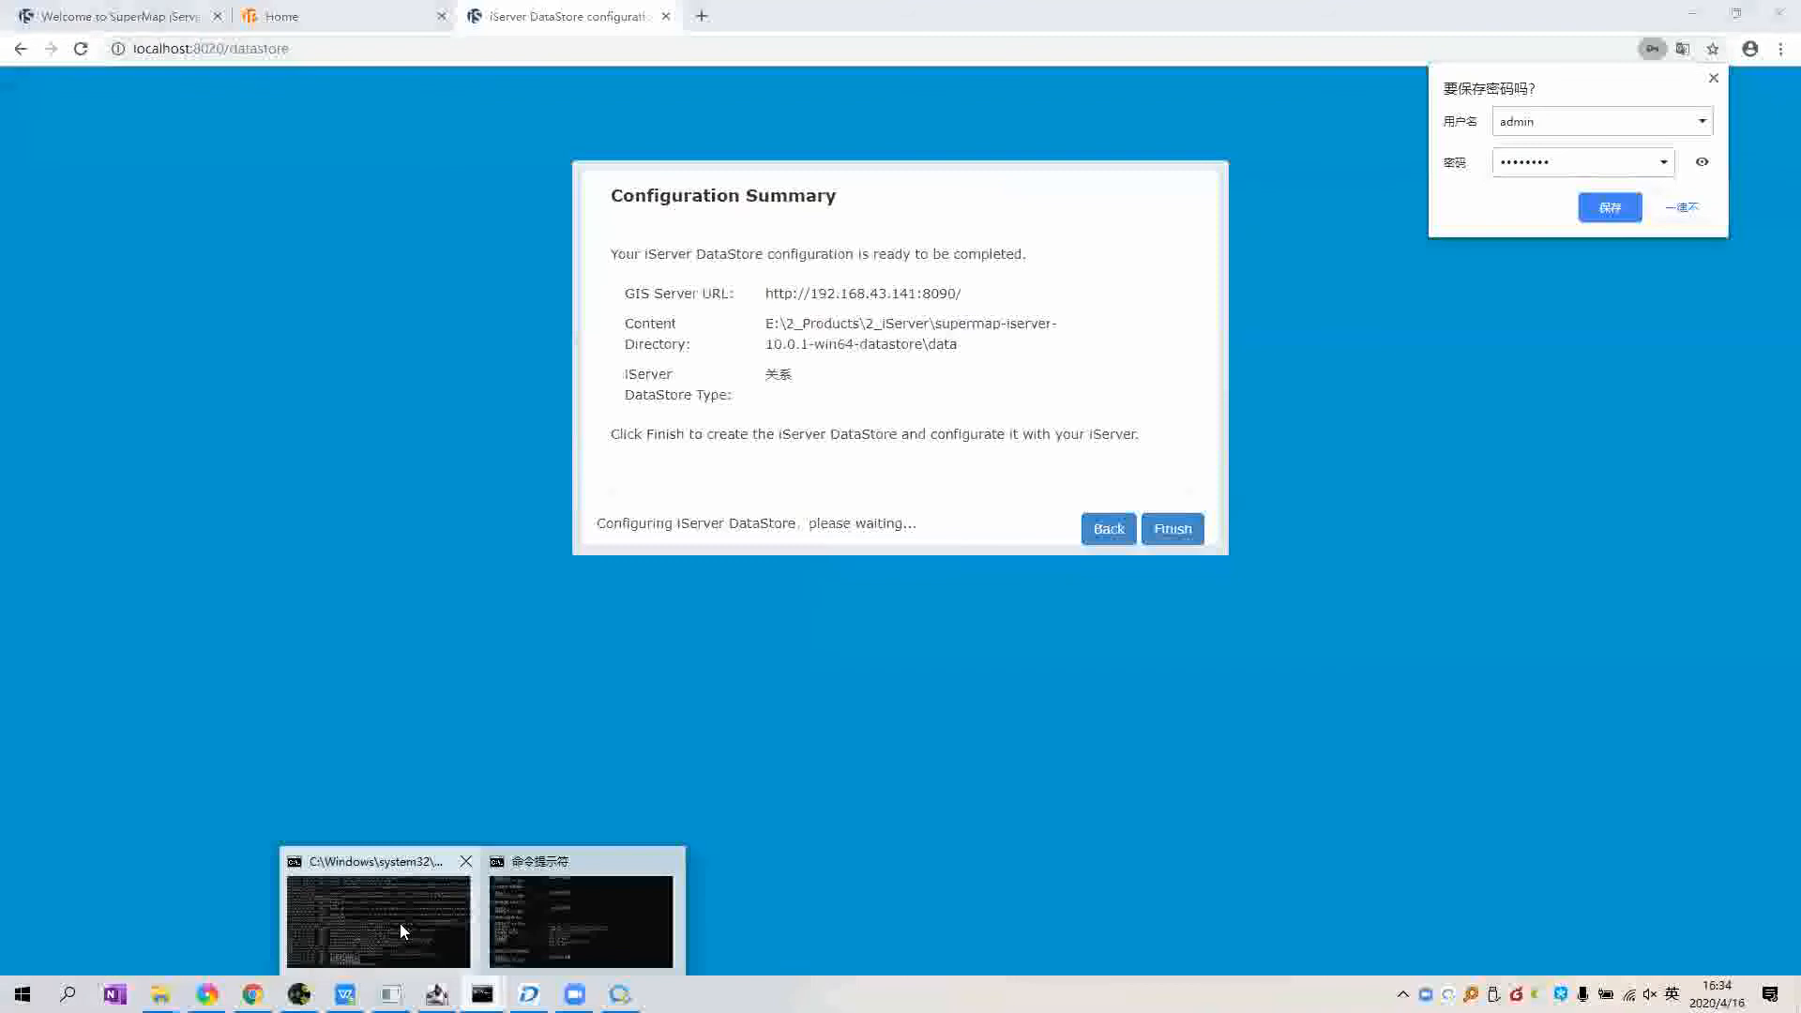
left_click(399, 923)
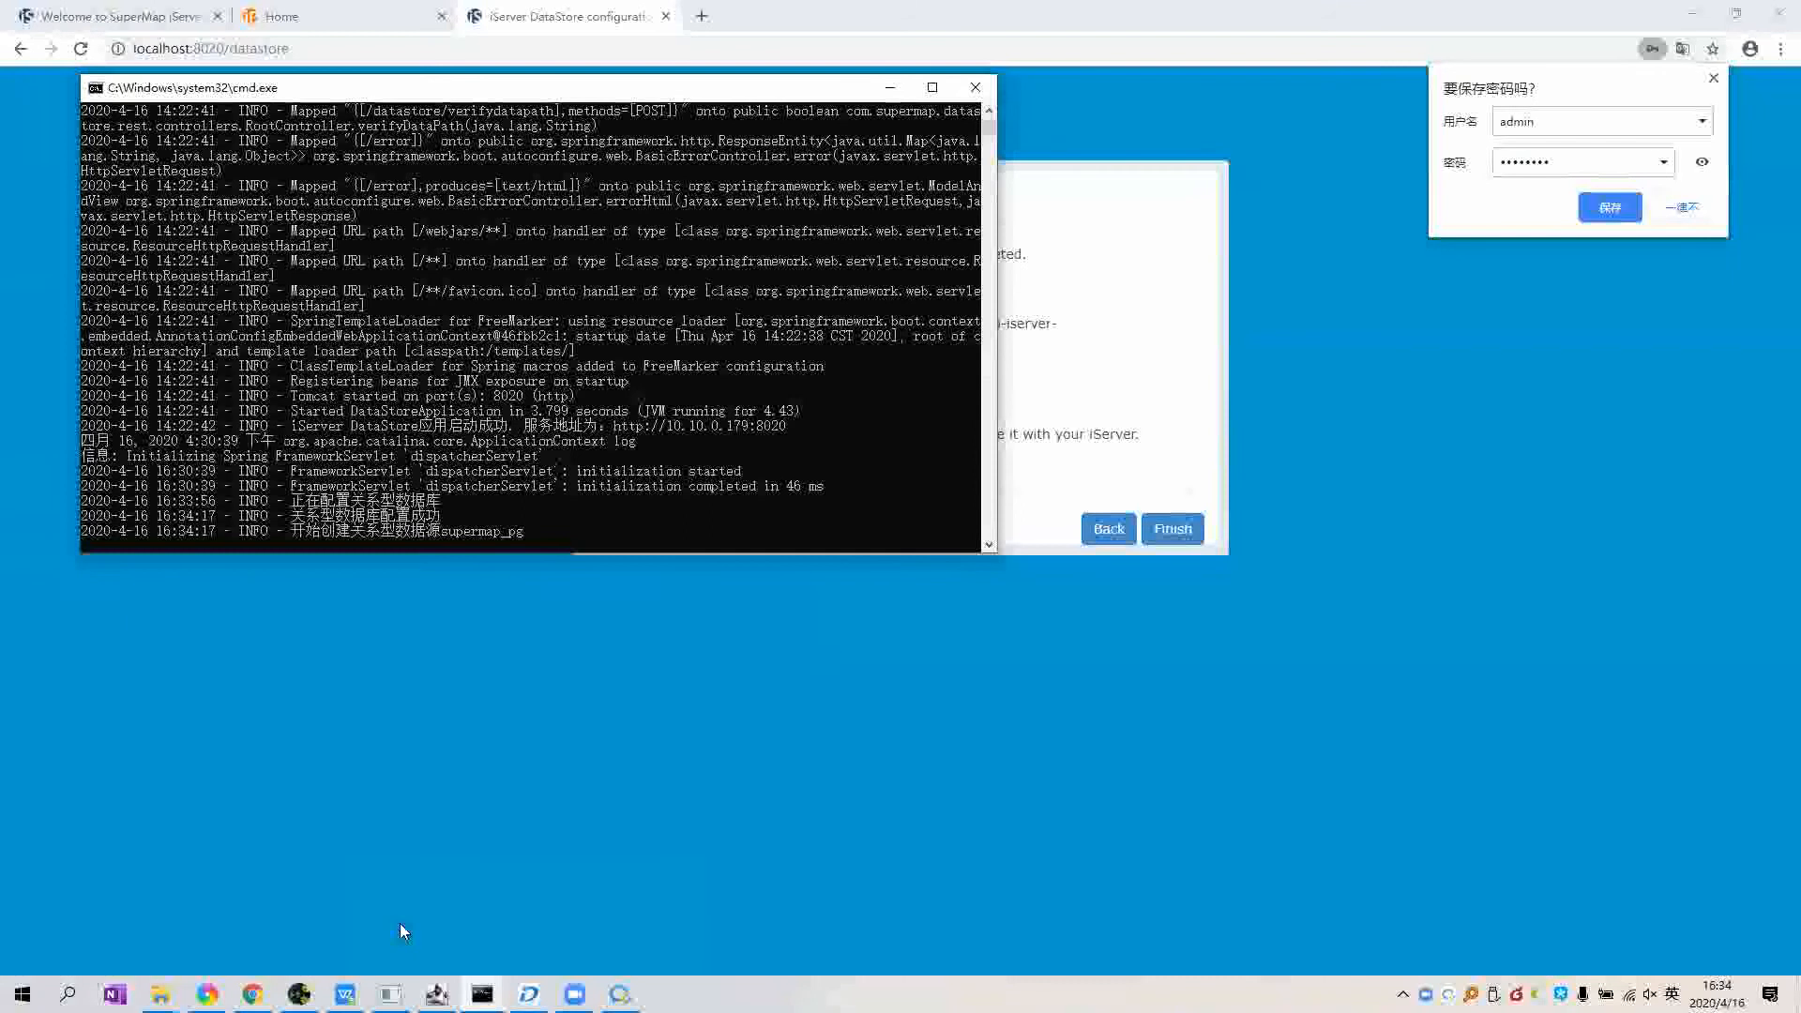
left_click(399, 923)
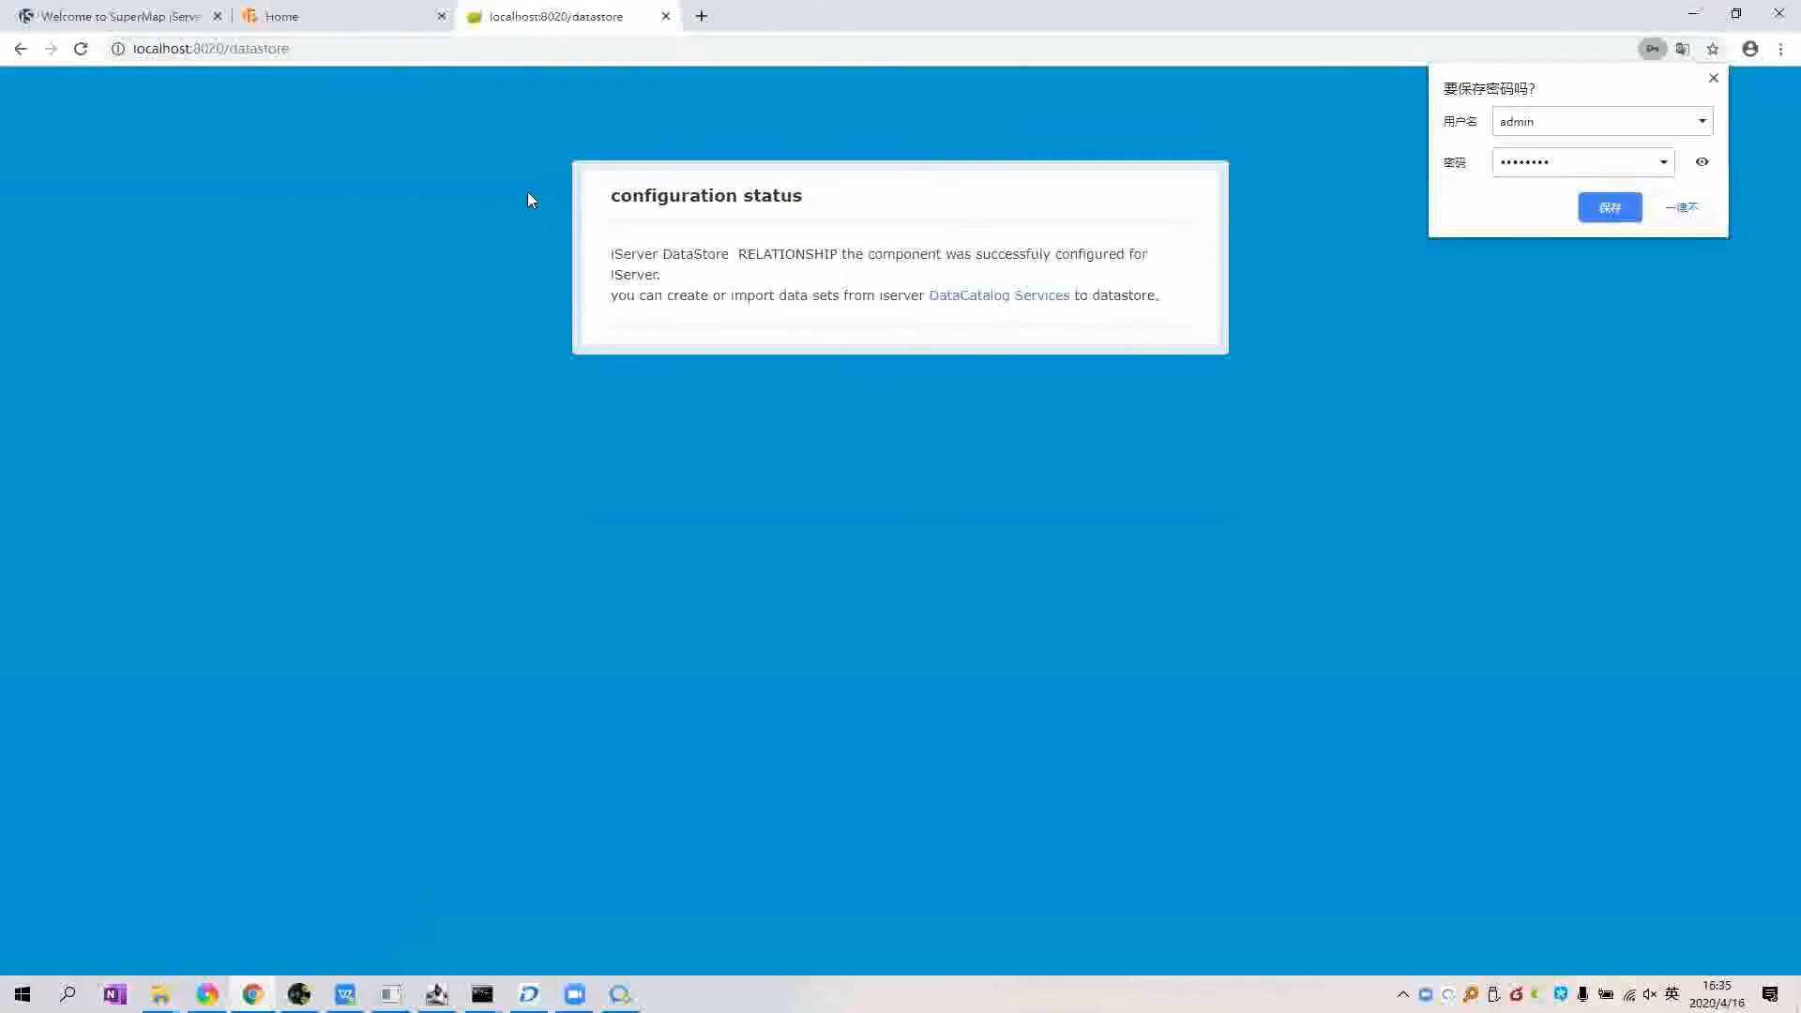
left_click(392, 16)
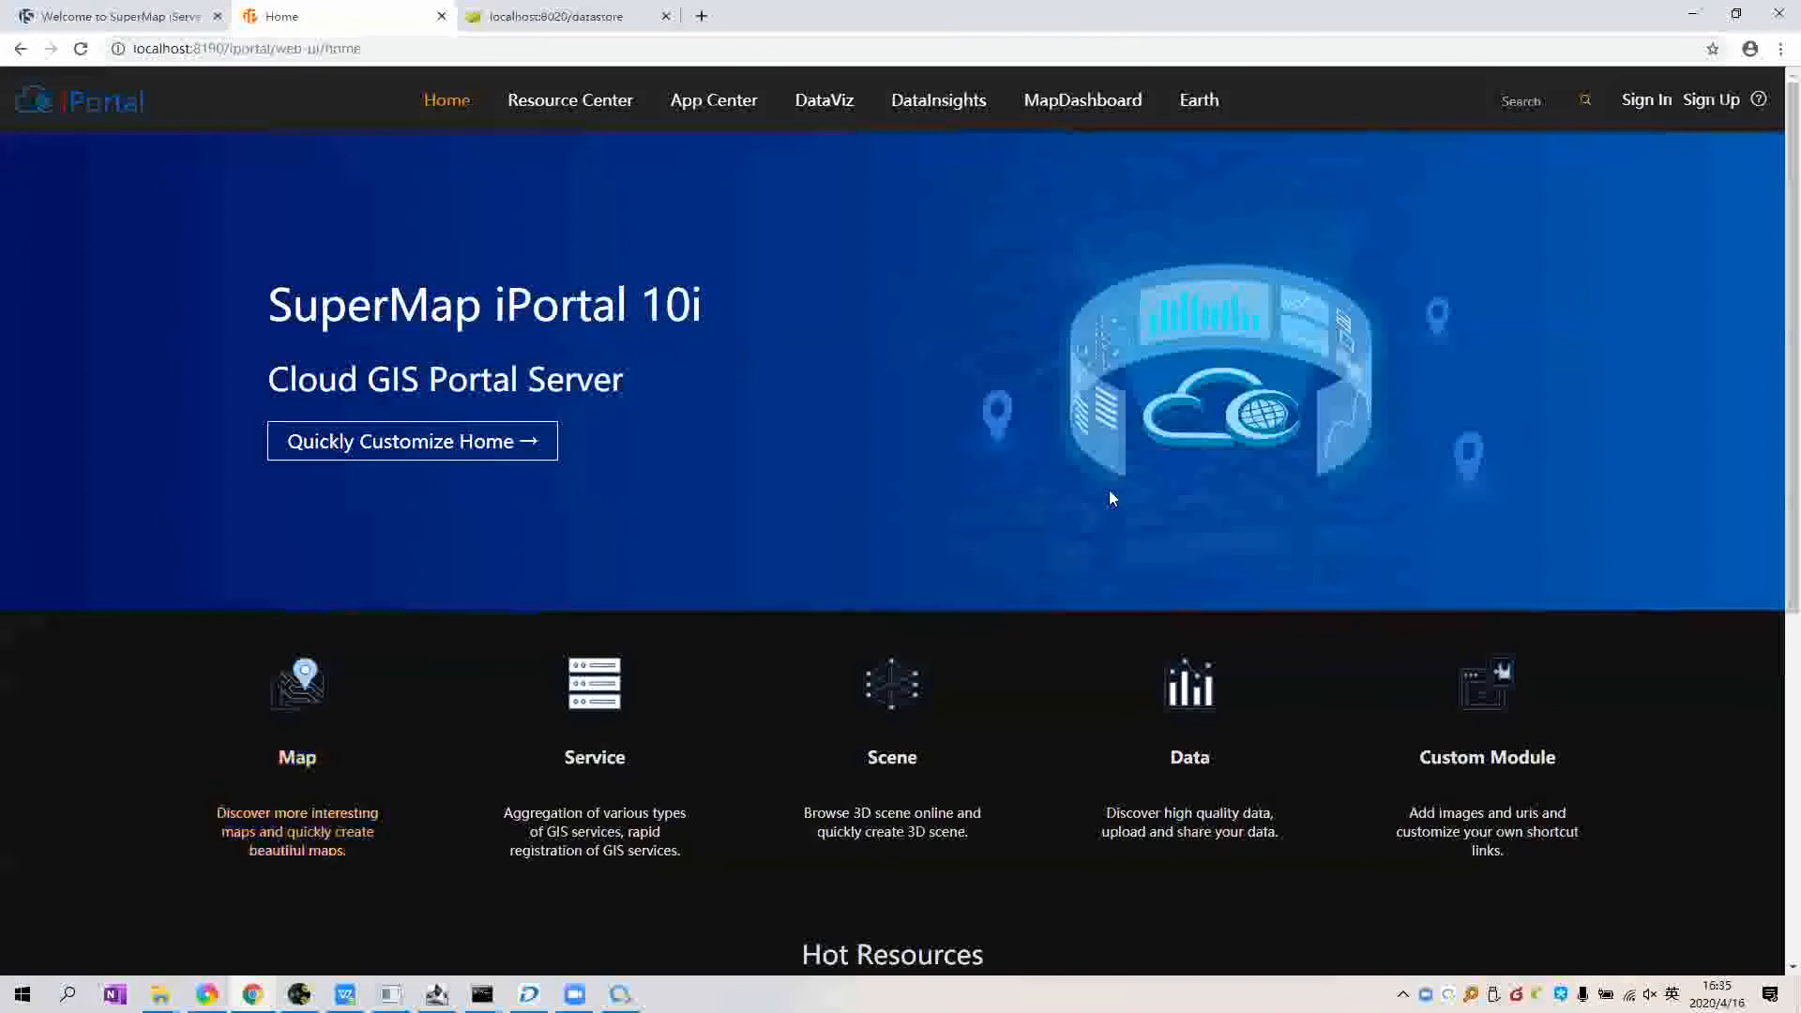
Step: Sign in to iPortal with the admin account and its password
left_click(1652, 101)
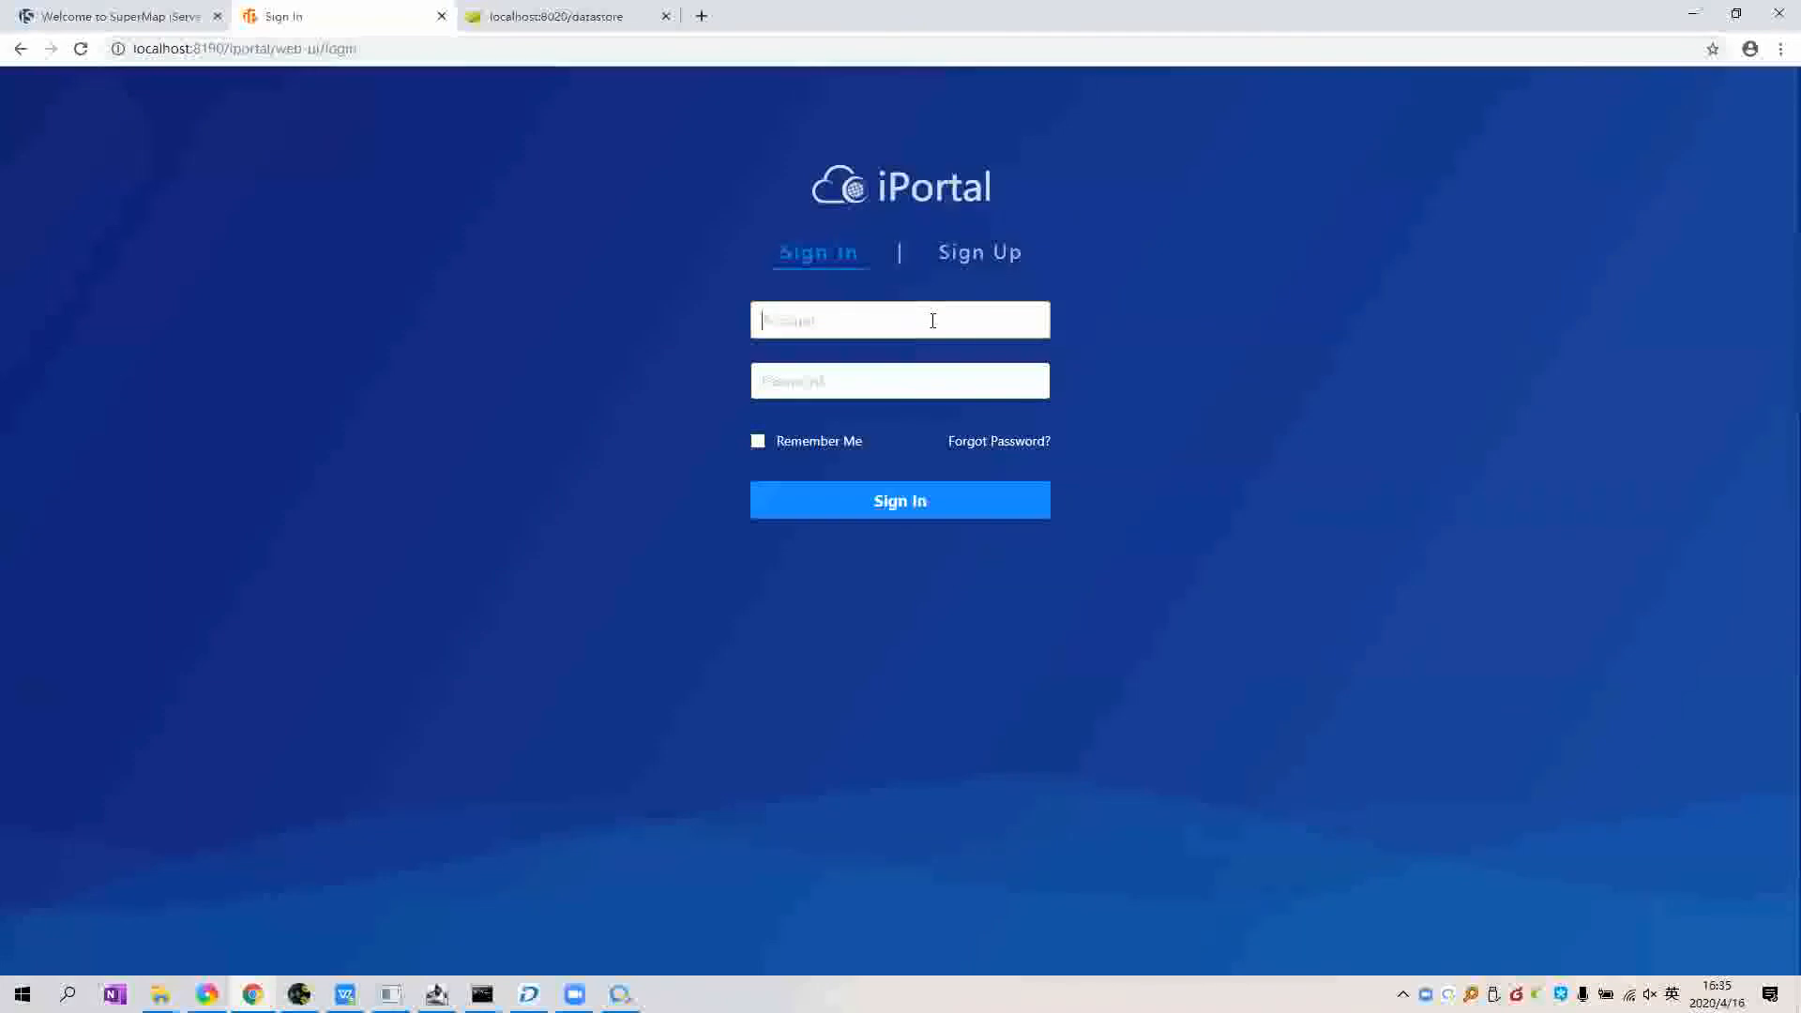
left_click(933, 321)
type("admin")
key("Tab")
type("••••••••")
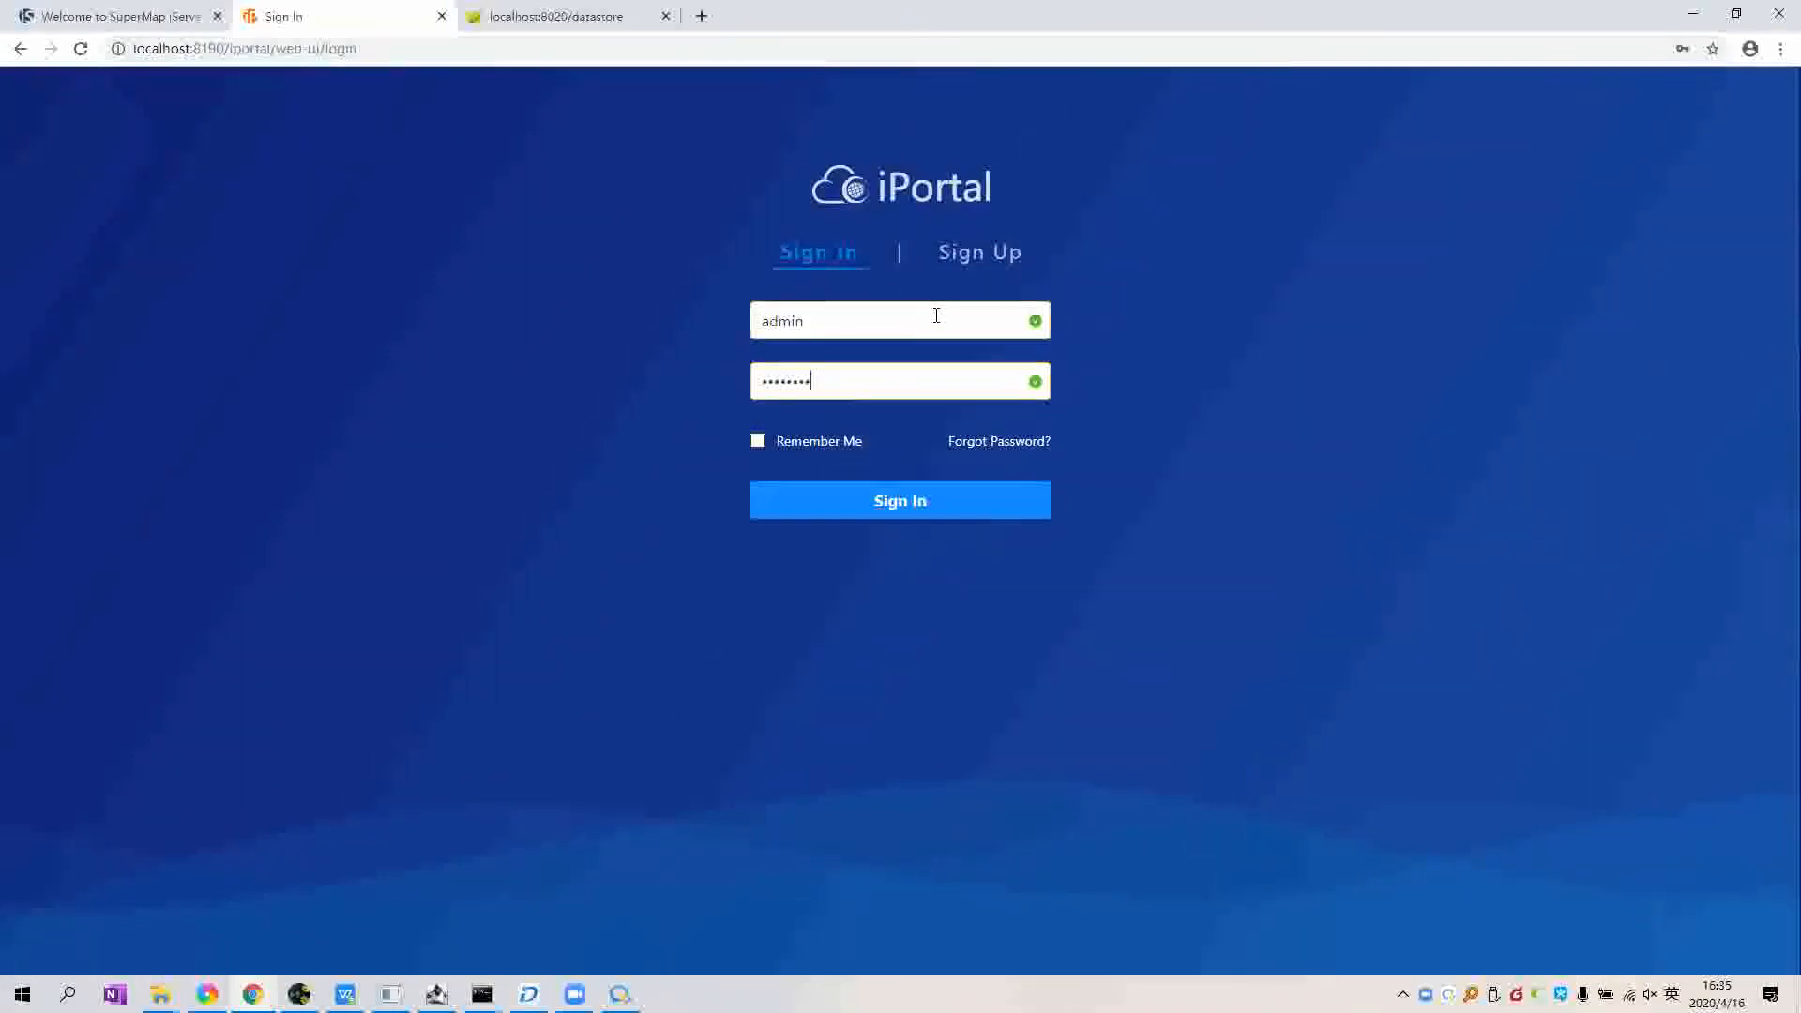
key("Return")
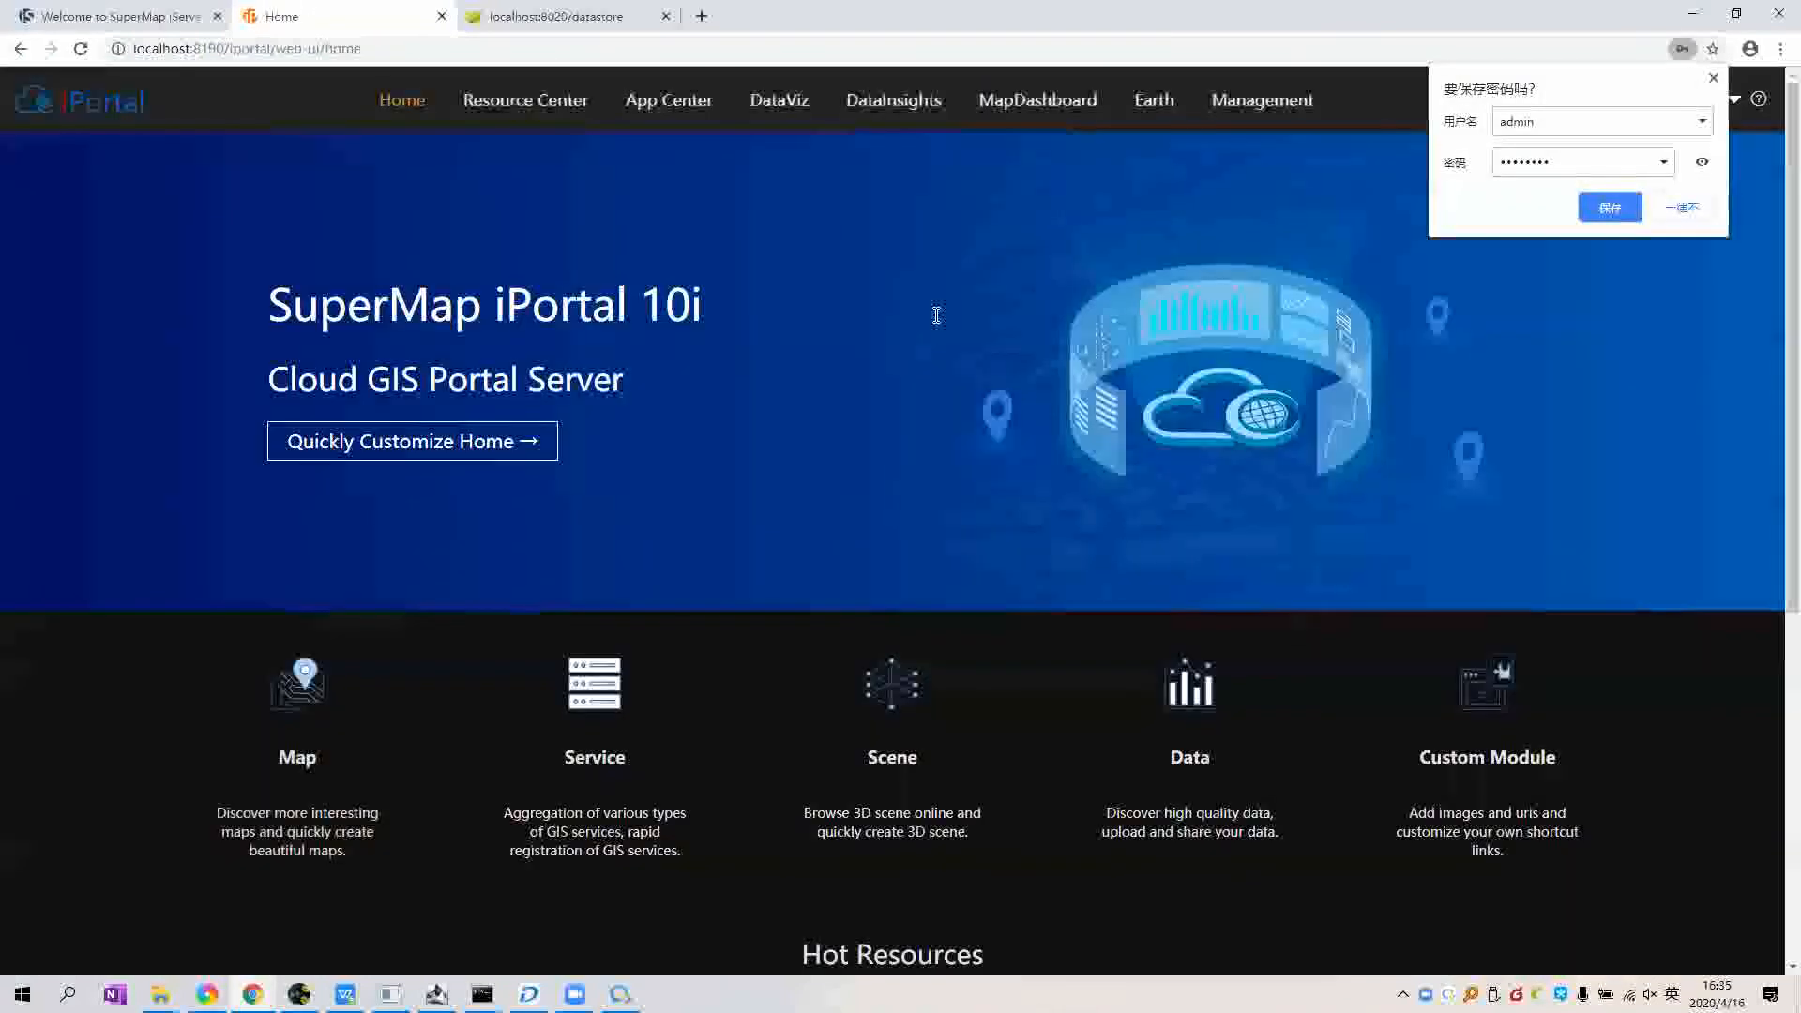
Step: Go to the Management overview and expand Server Management in the sidebar
left_click(1238, 121)
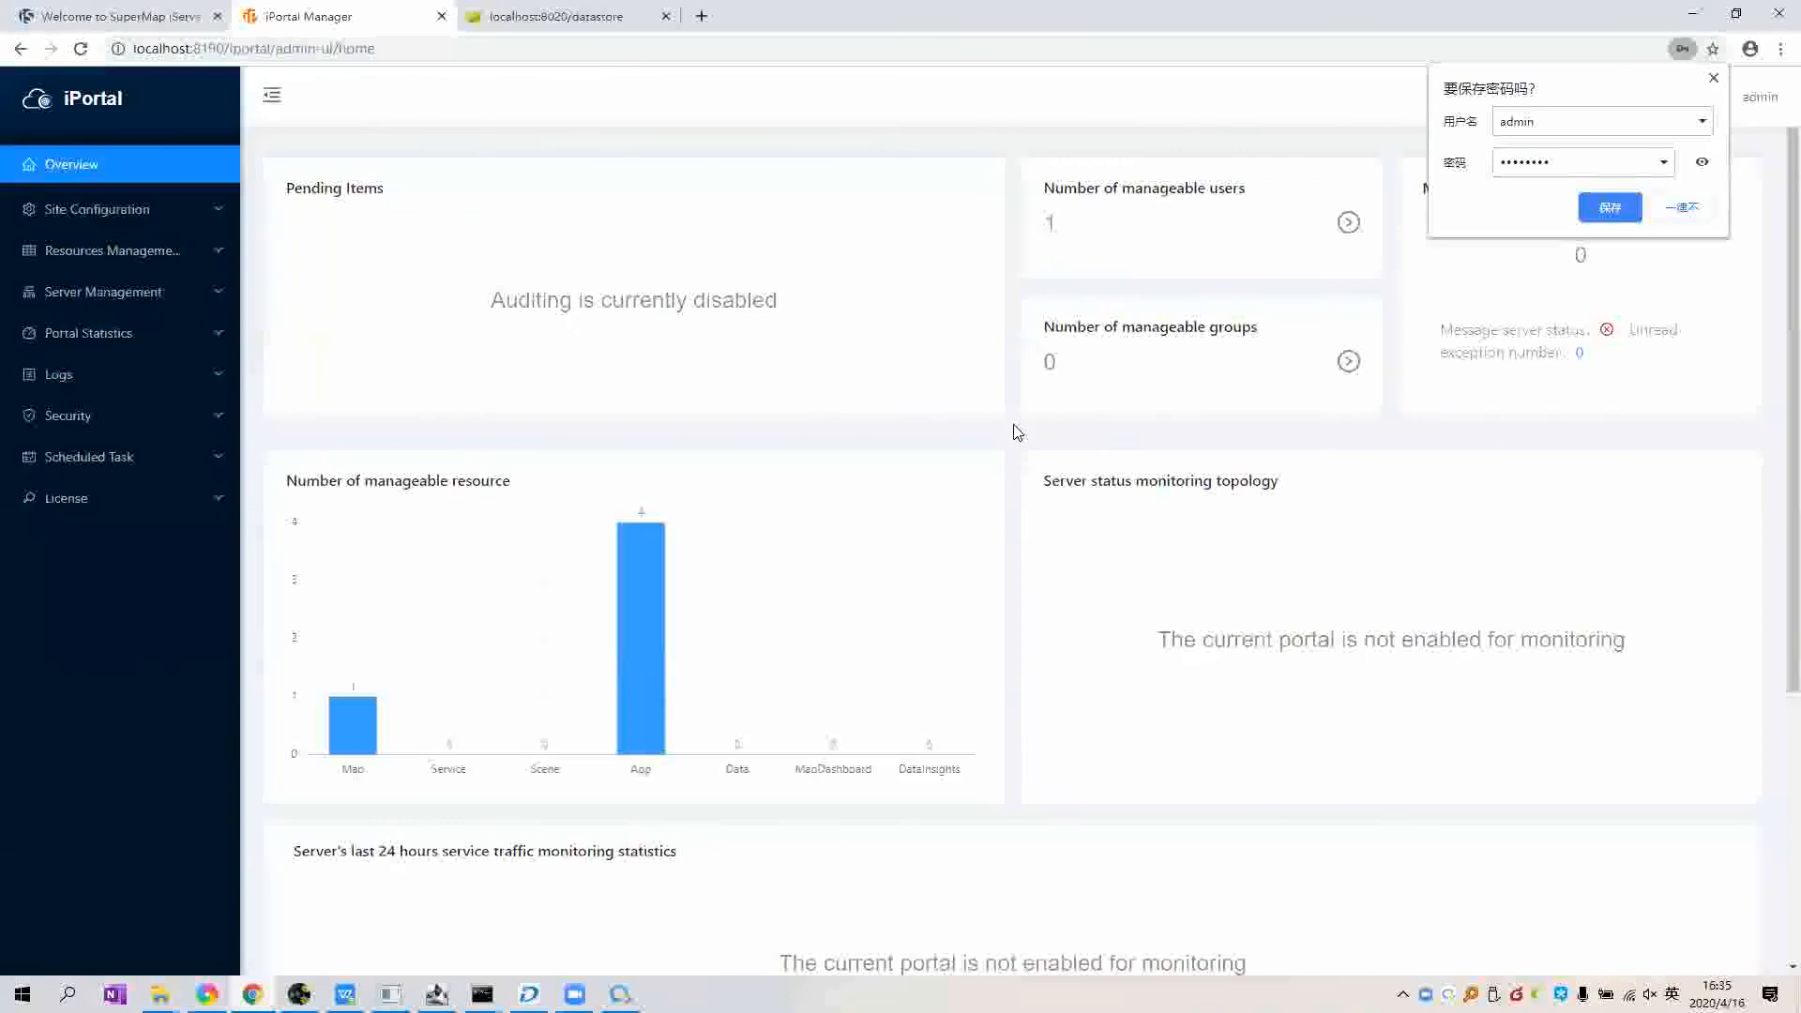
scroll(1018, 432, "down", 3)
scroll(1017, 432, "down", 1)
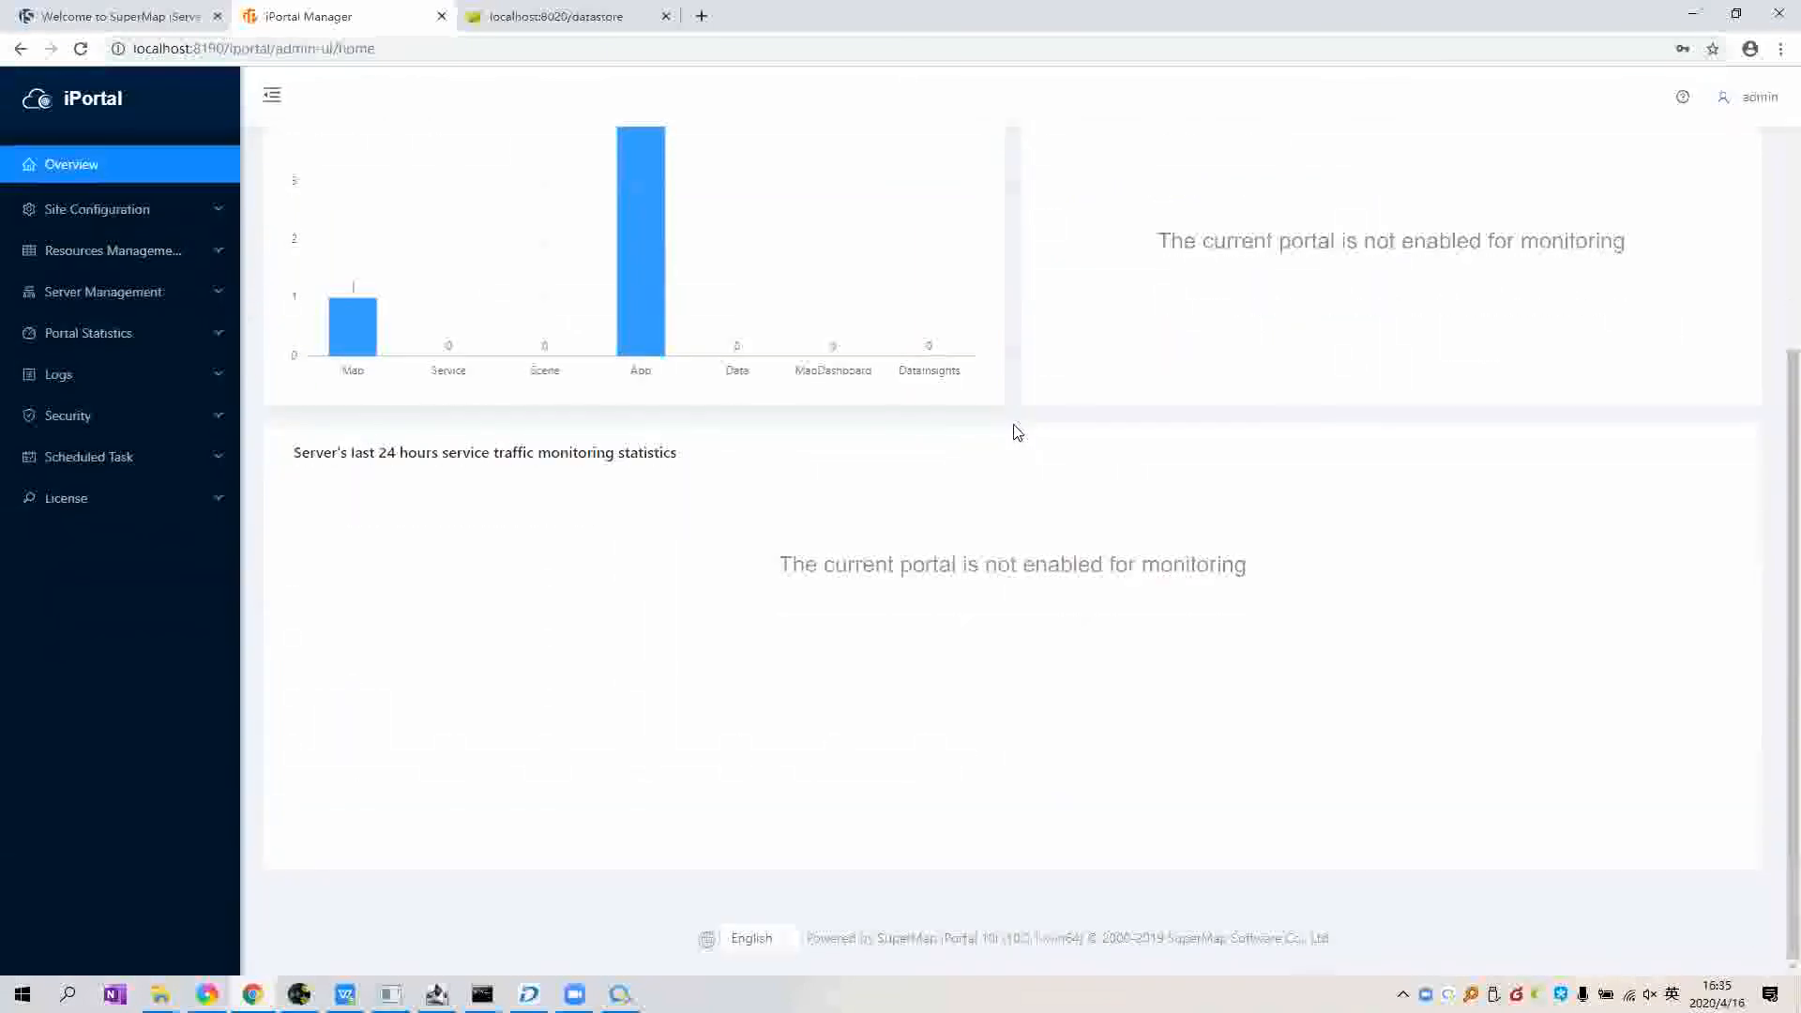
scroll(1018, 431, "up", 4)
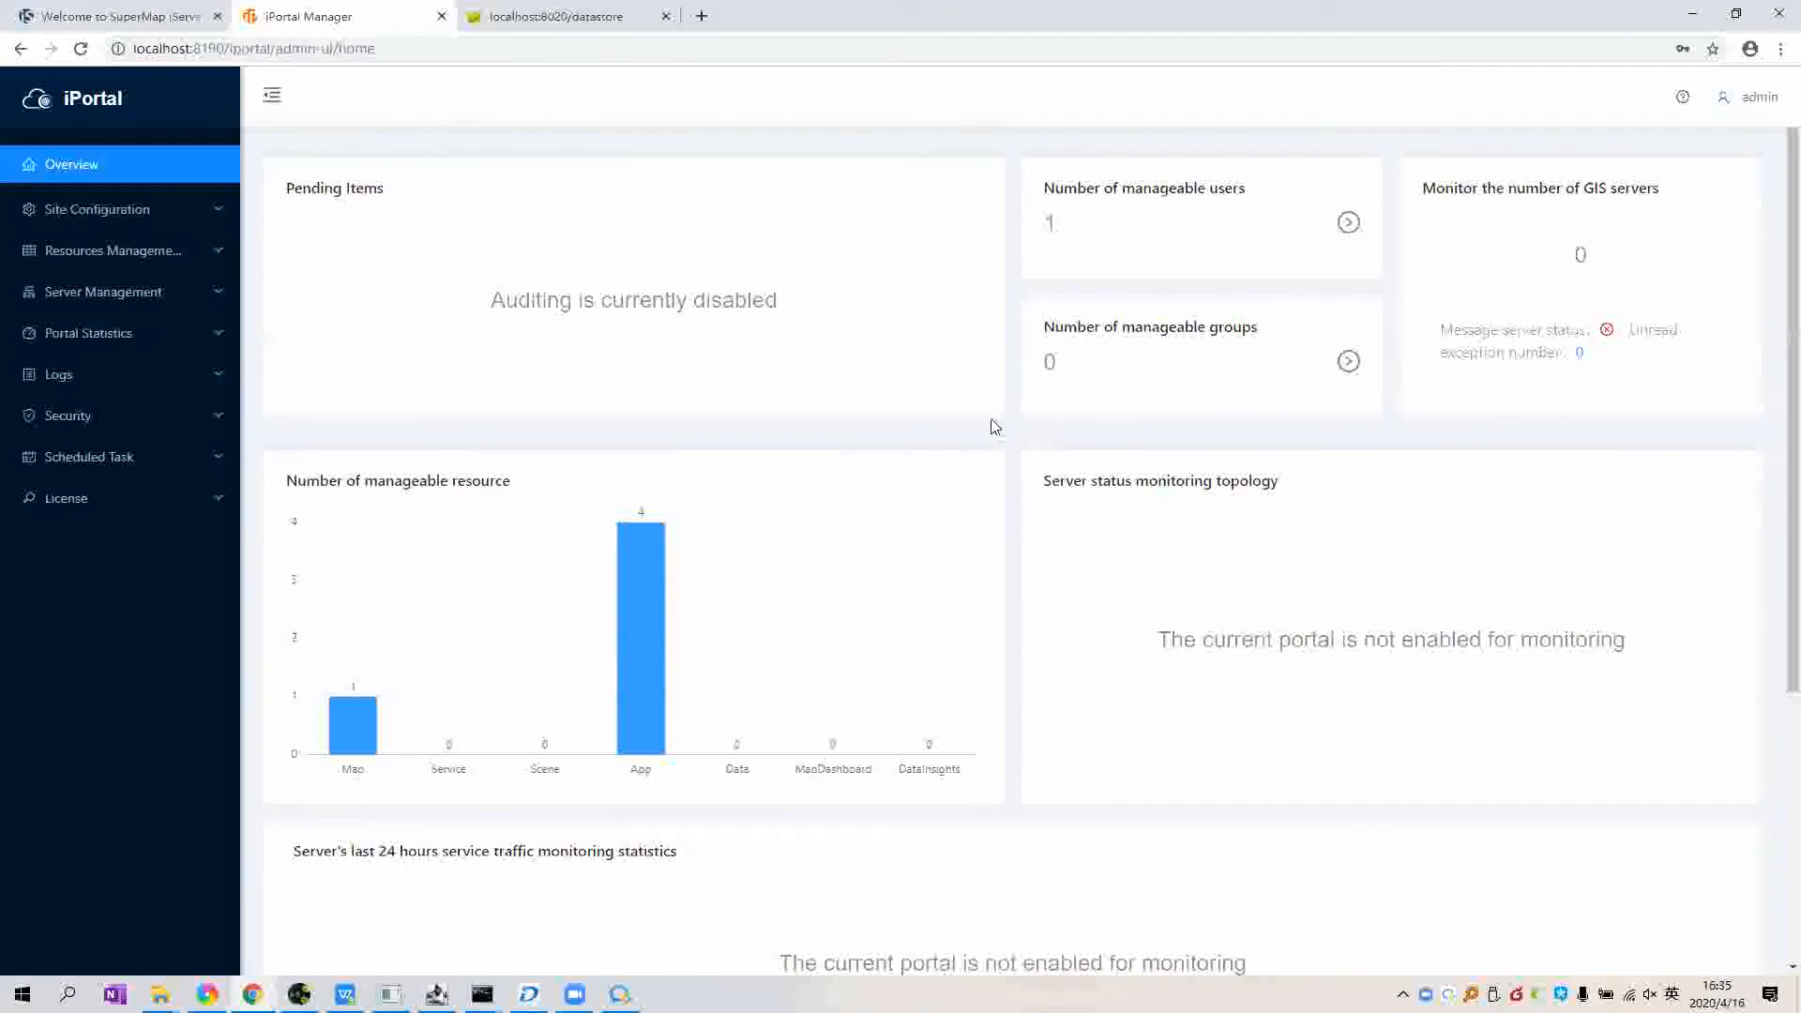
left_click(127, 307)
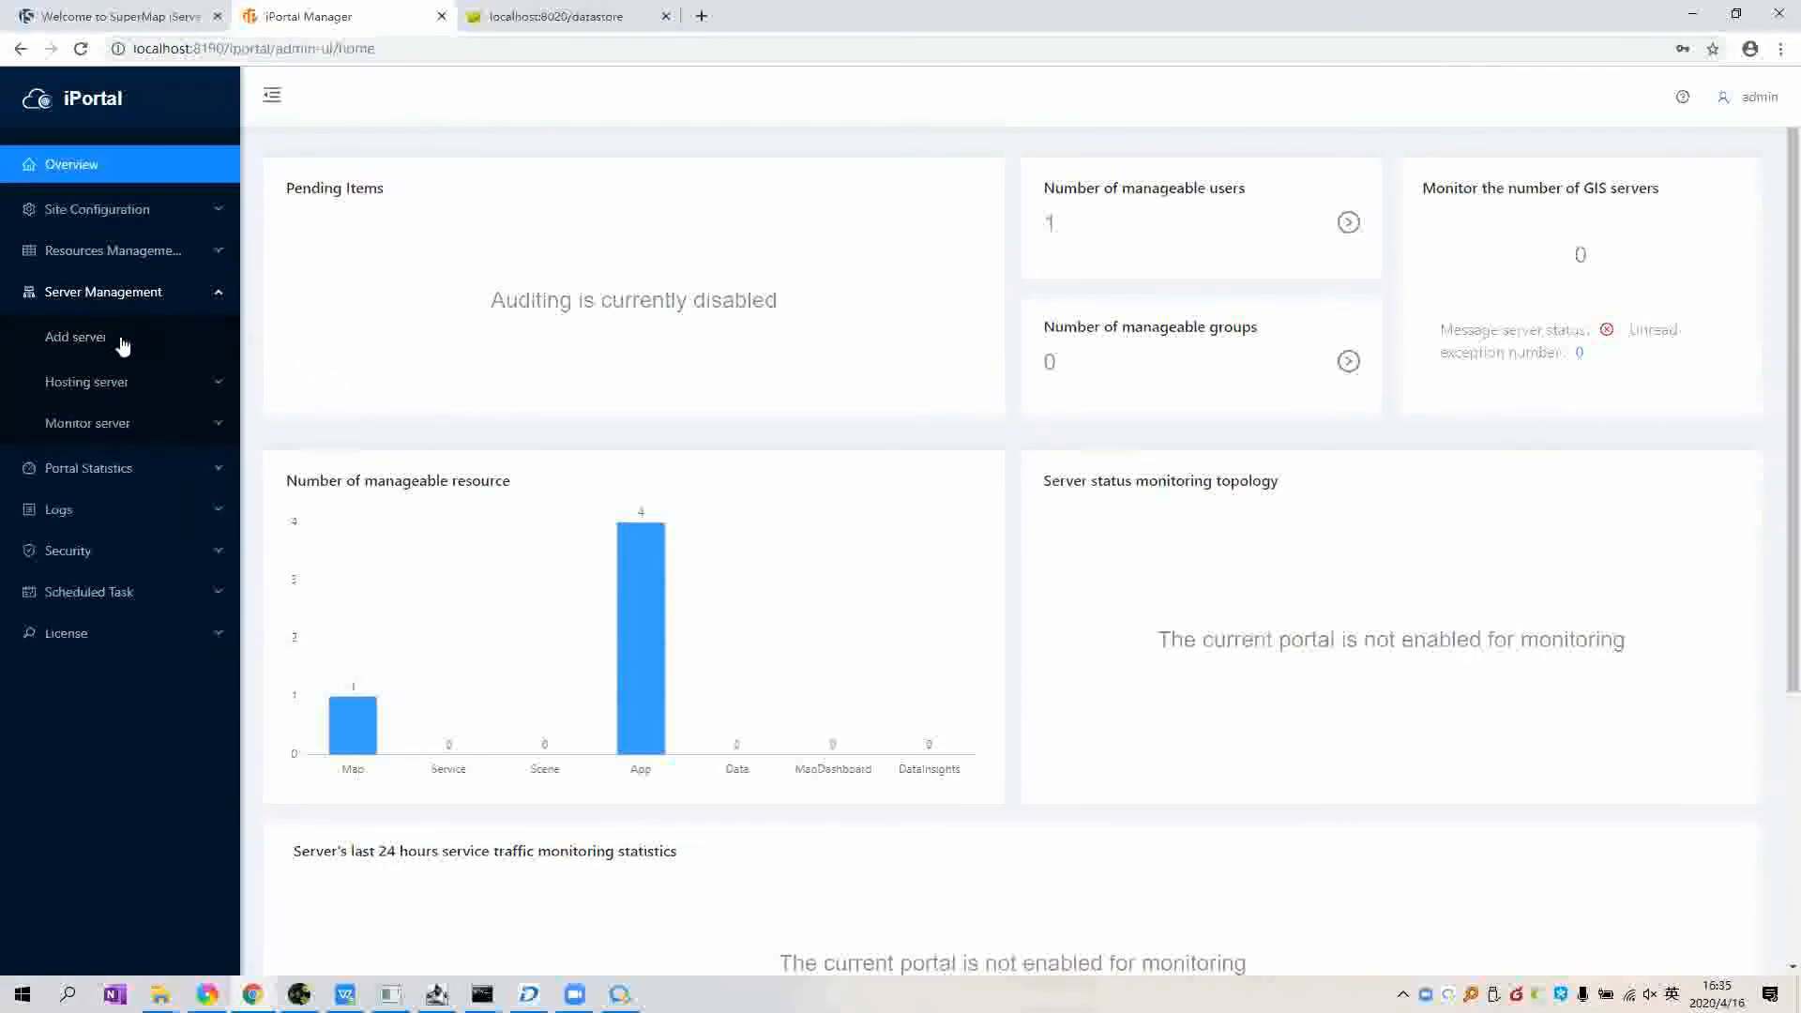
Step: Start adding a GIS server and paste the iServer address copied from the iServer tab
left_click(87, 340)
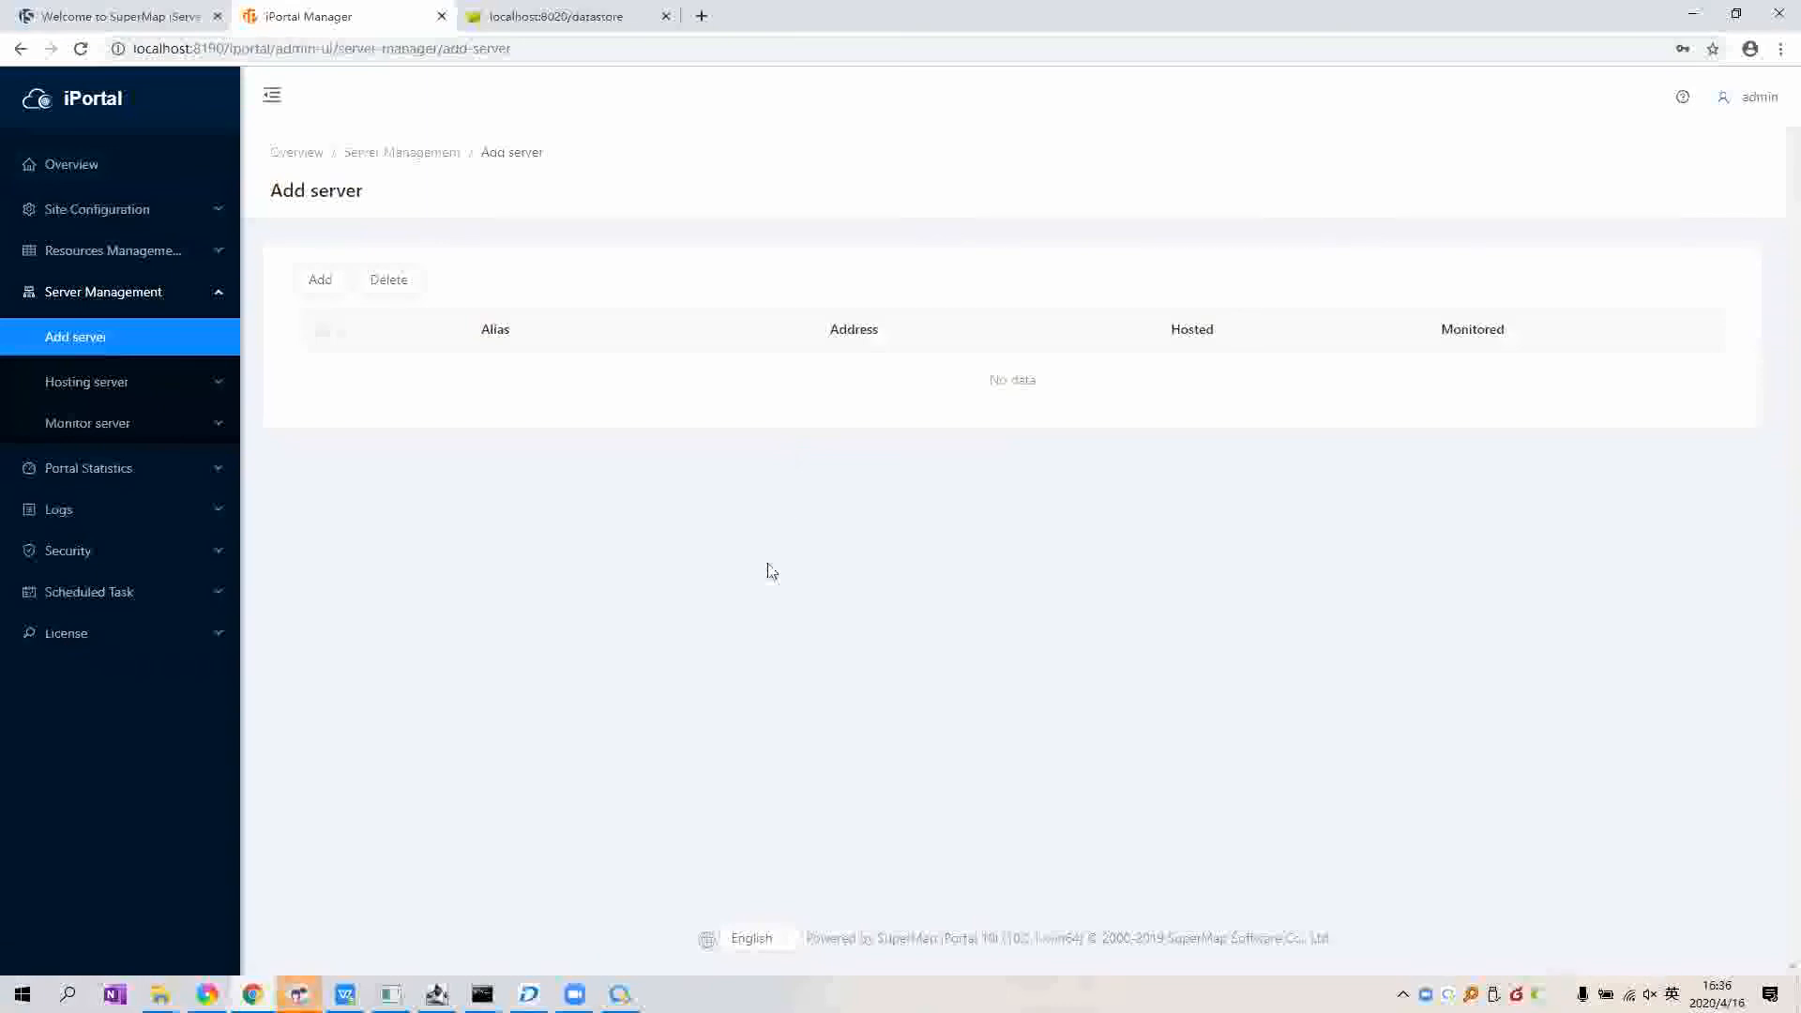
left_click(324, 284)
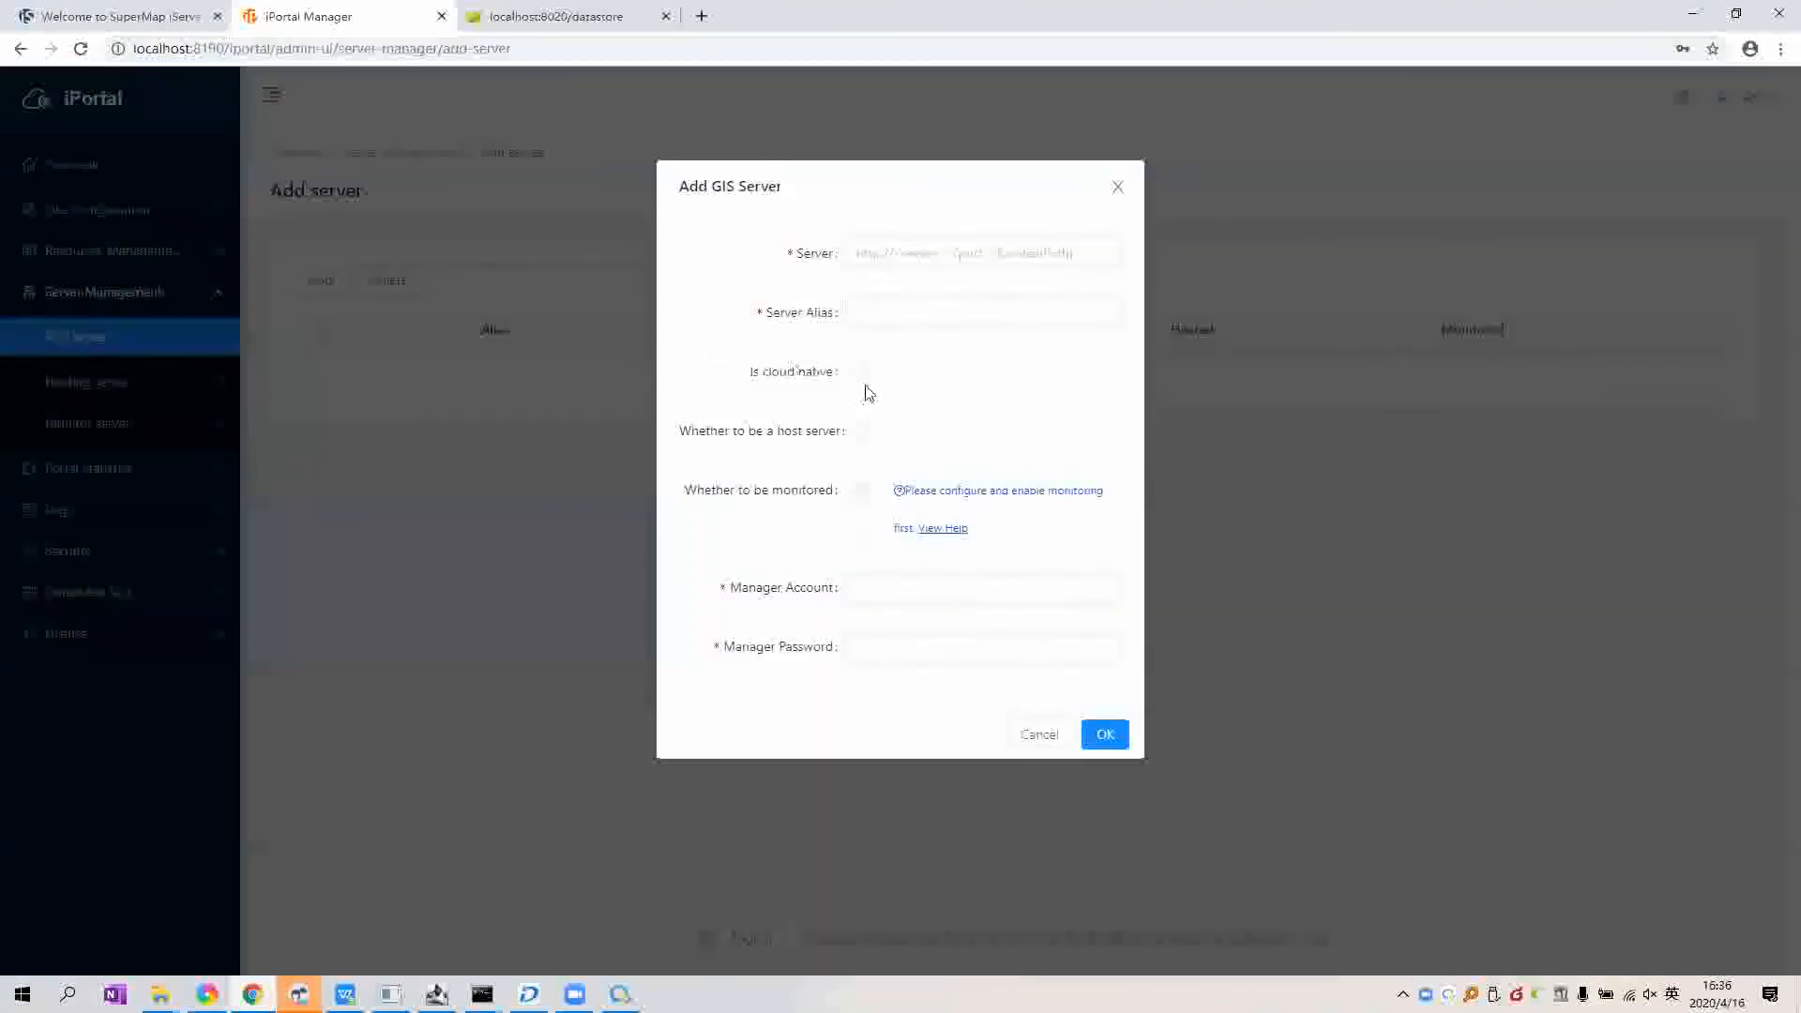
left_click(974, 263)
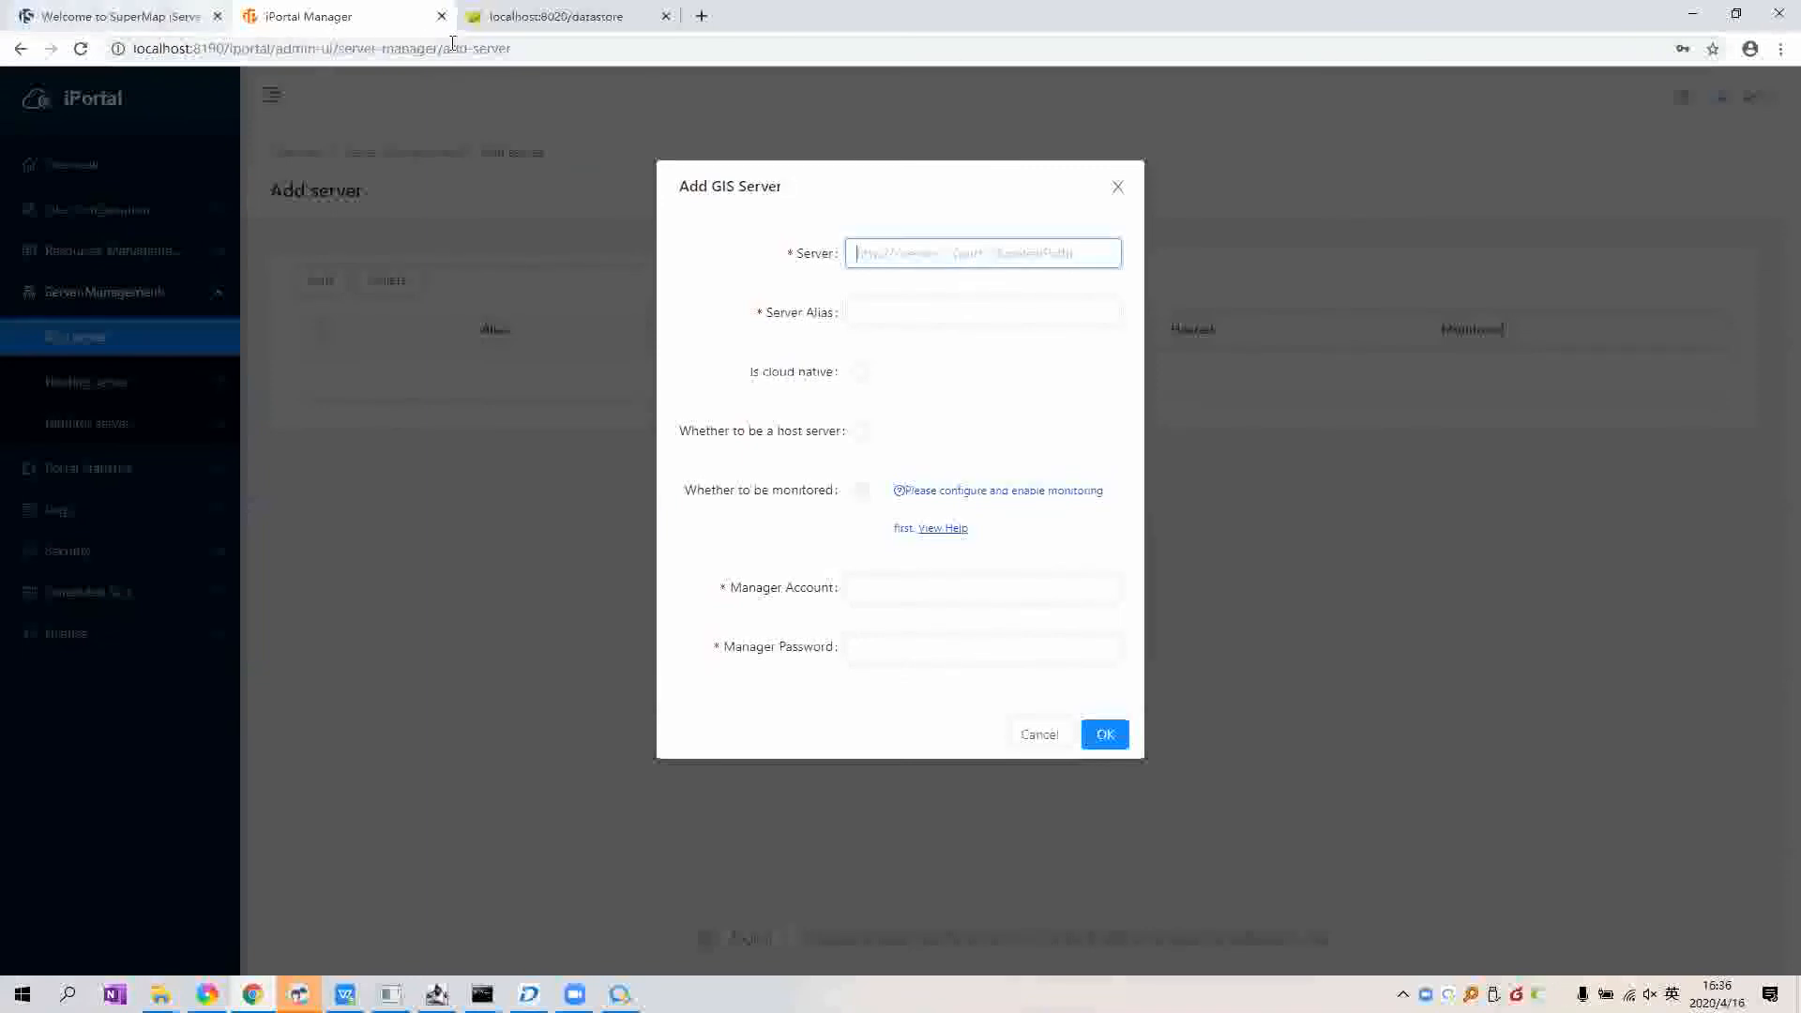
key("ctrl+shift+Tab")
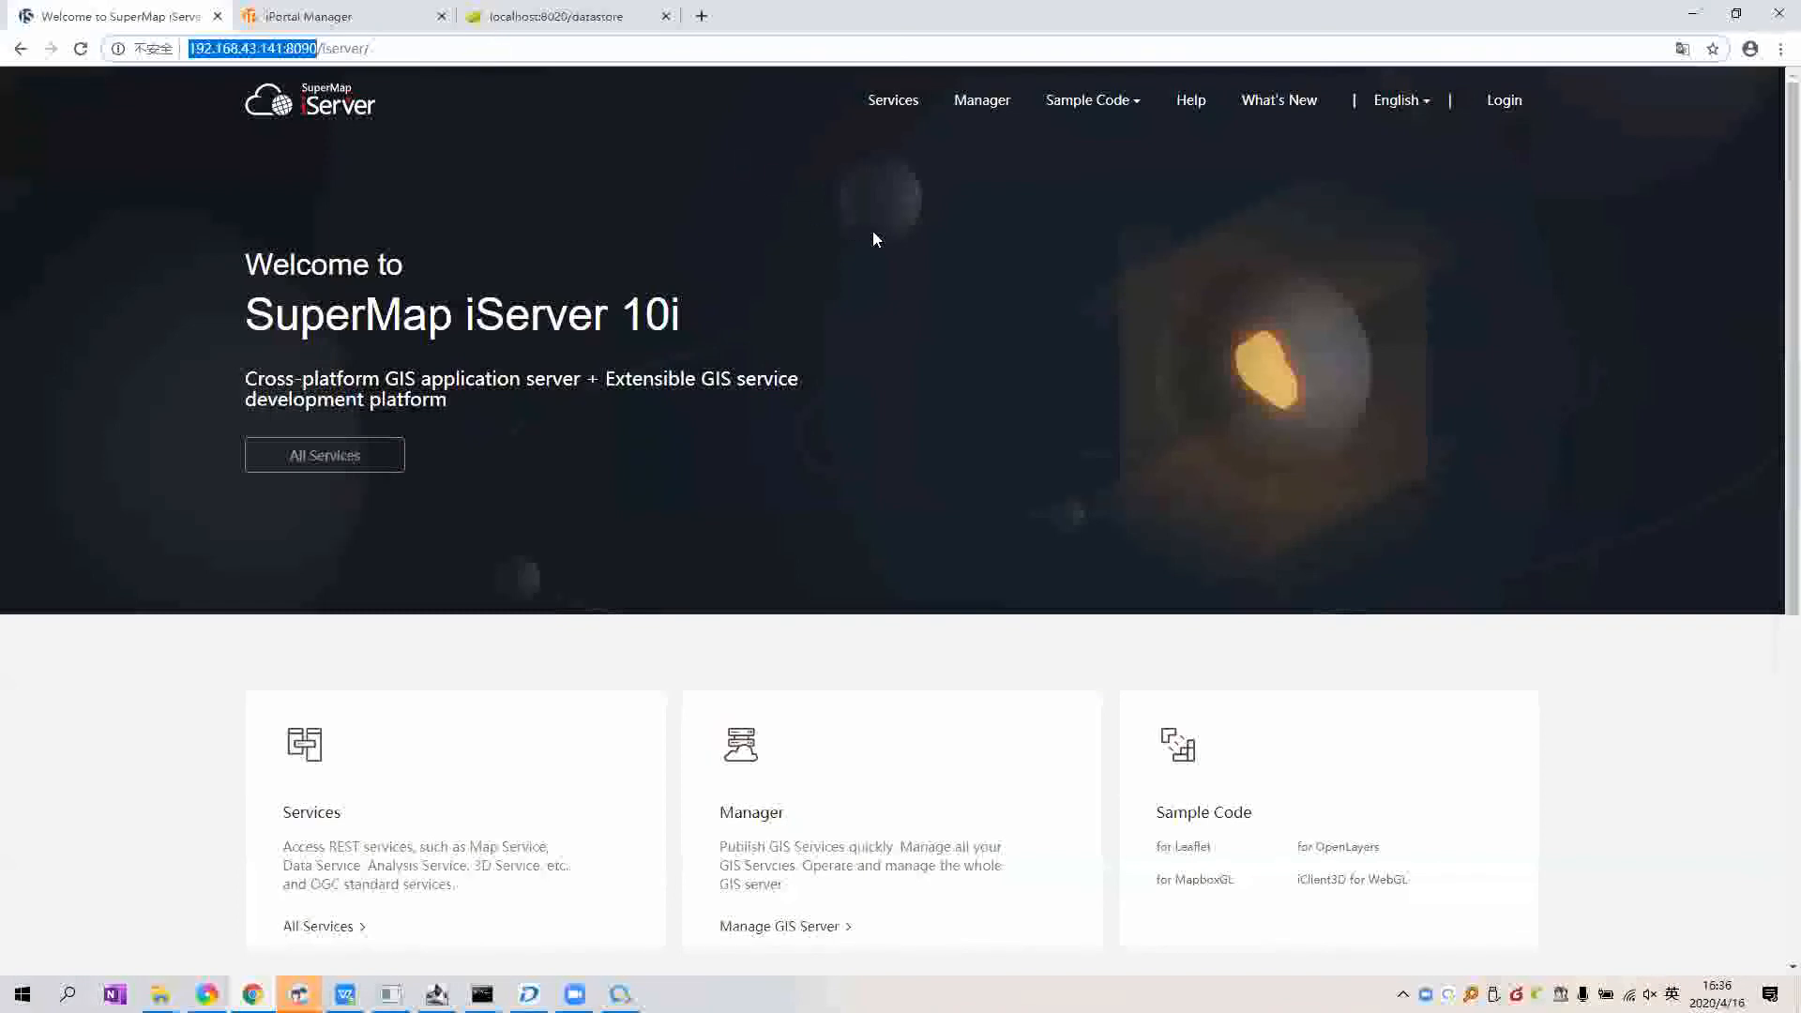
key("ctrl+a")
key("ctrl+c")
key("ctrl+Tab")
key("ctrl+v")
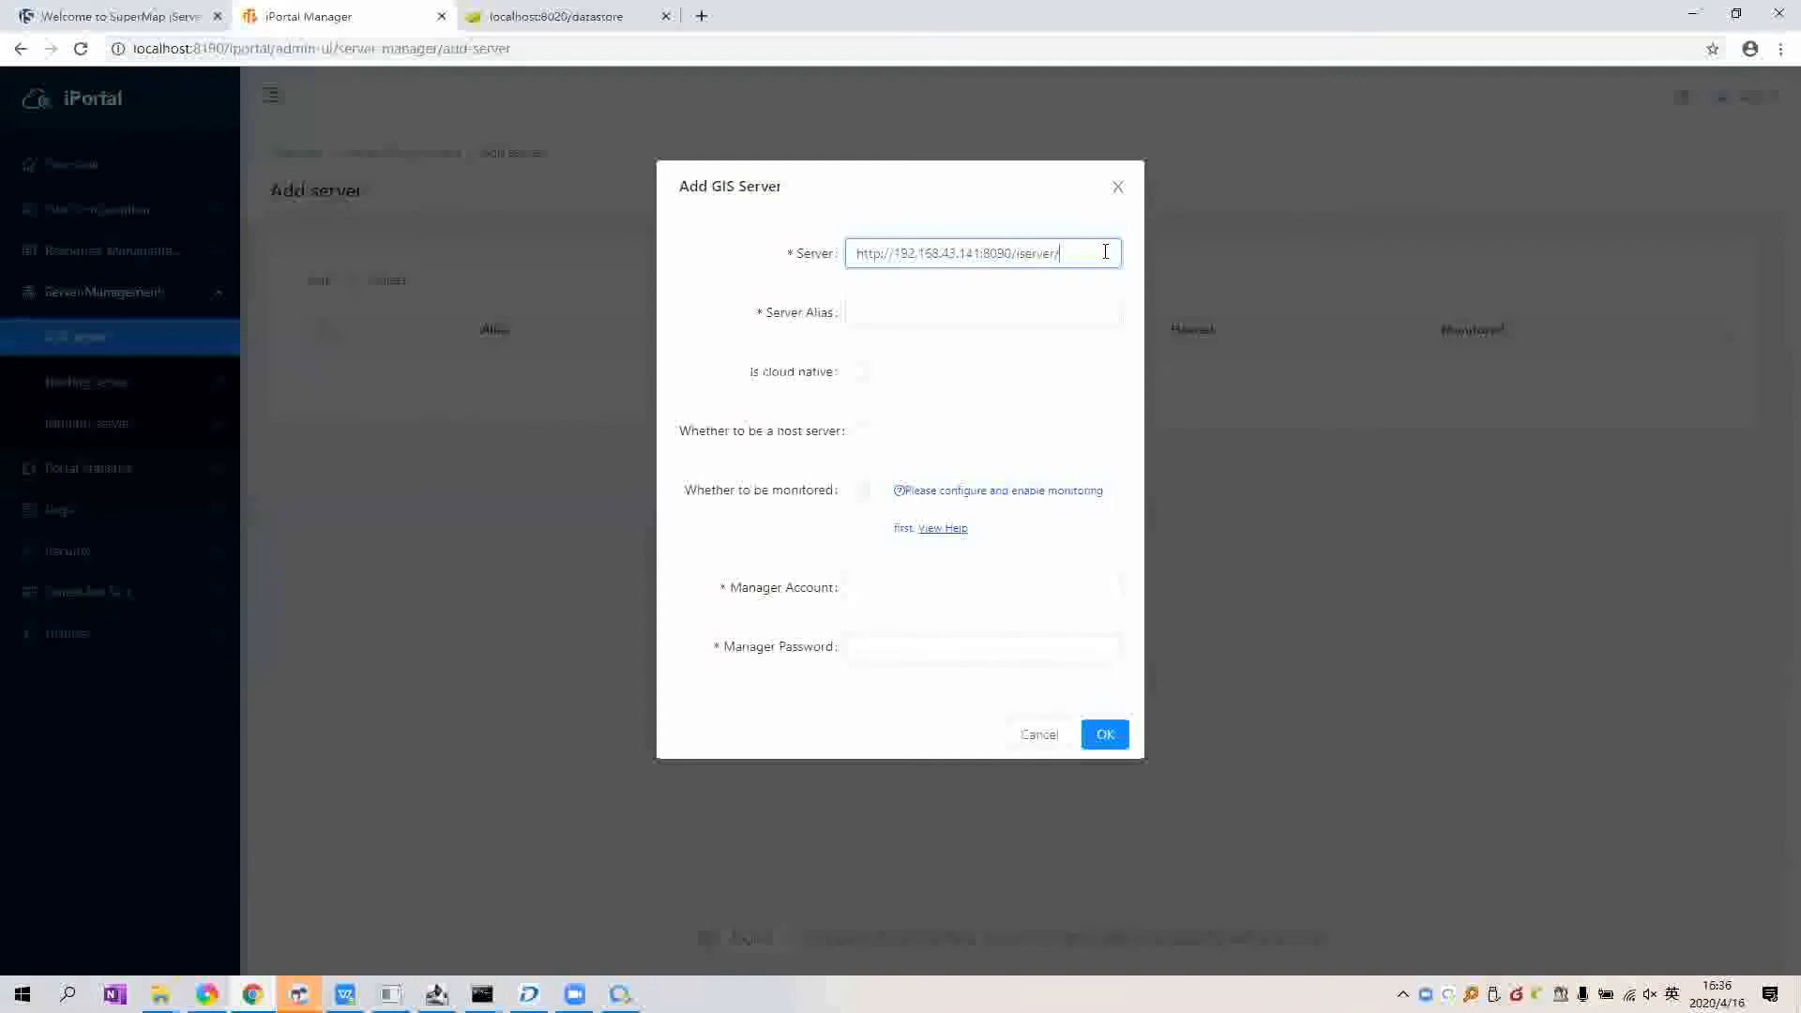
Step: Name it MyServer, mark it as a hosting server, enter the admin manager credentials and confirm
left_click(901, 315)
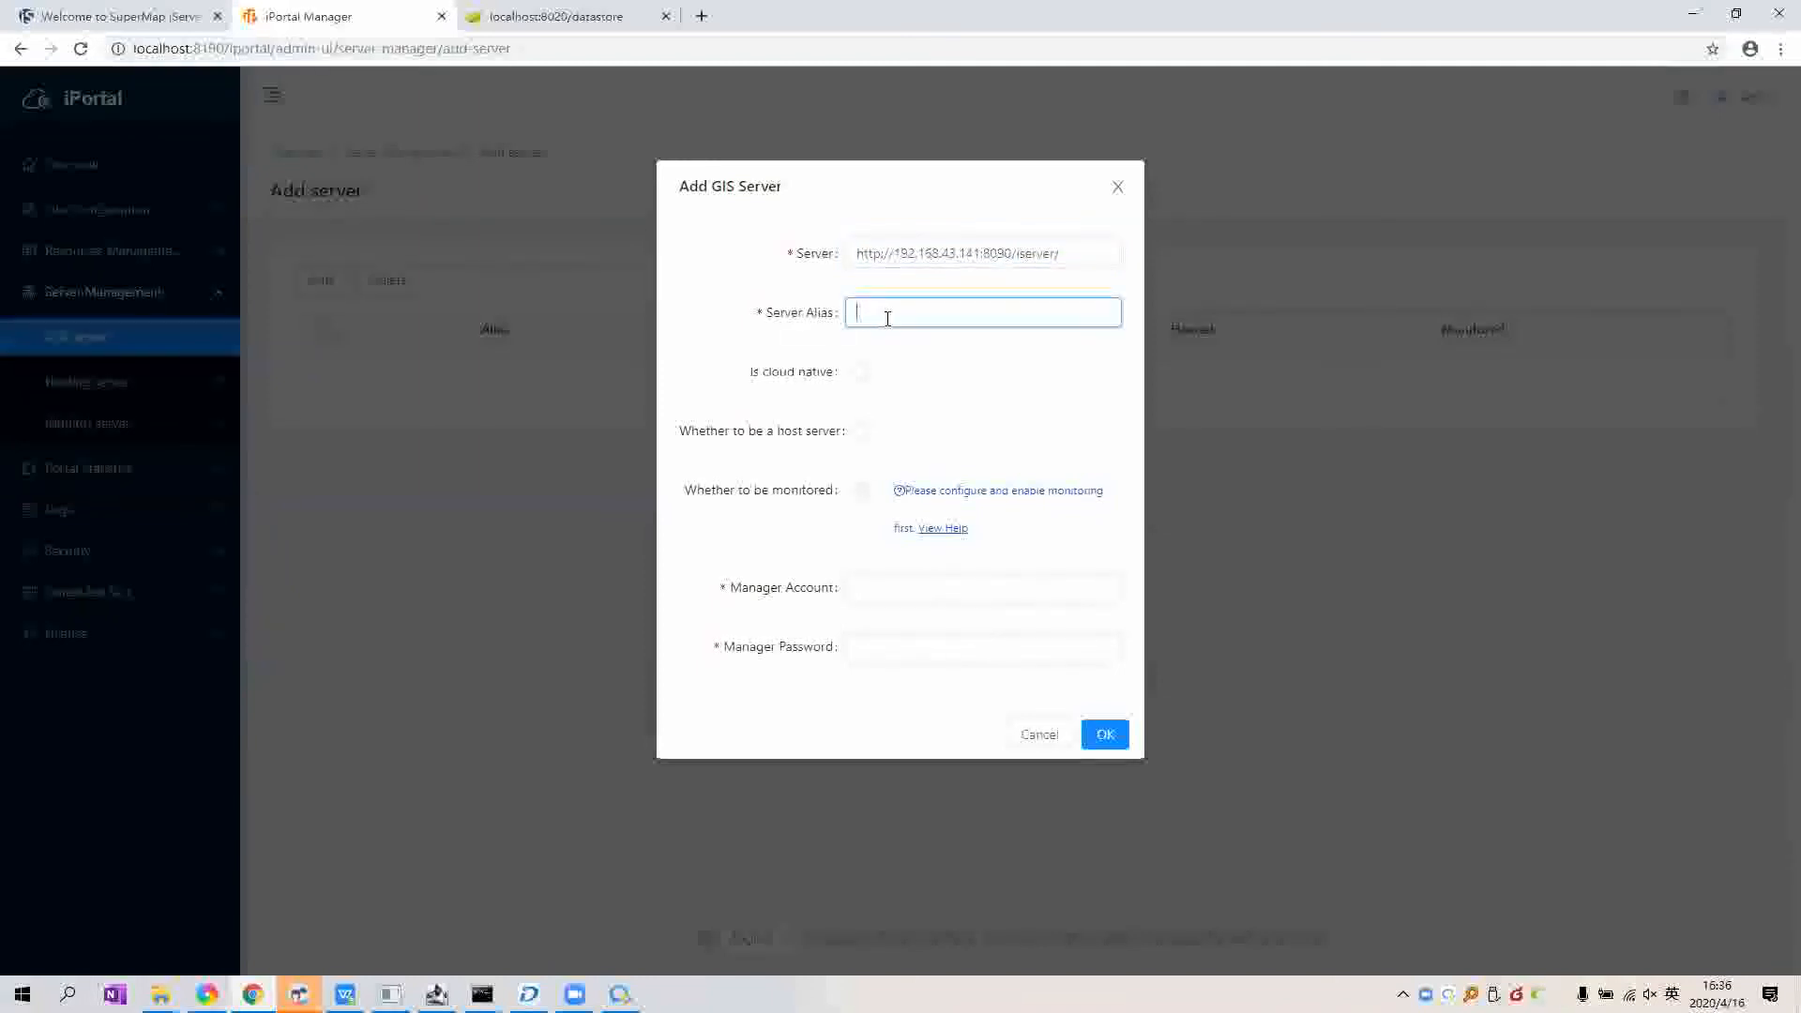
type("MyServer")
left_click(860, 434)
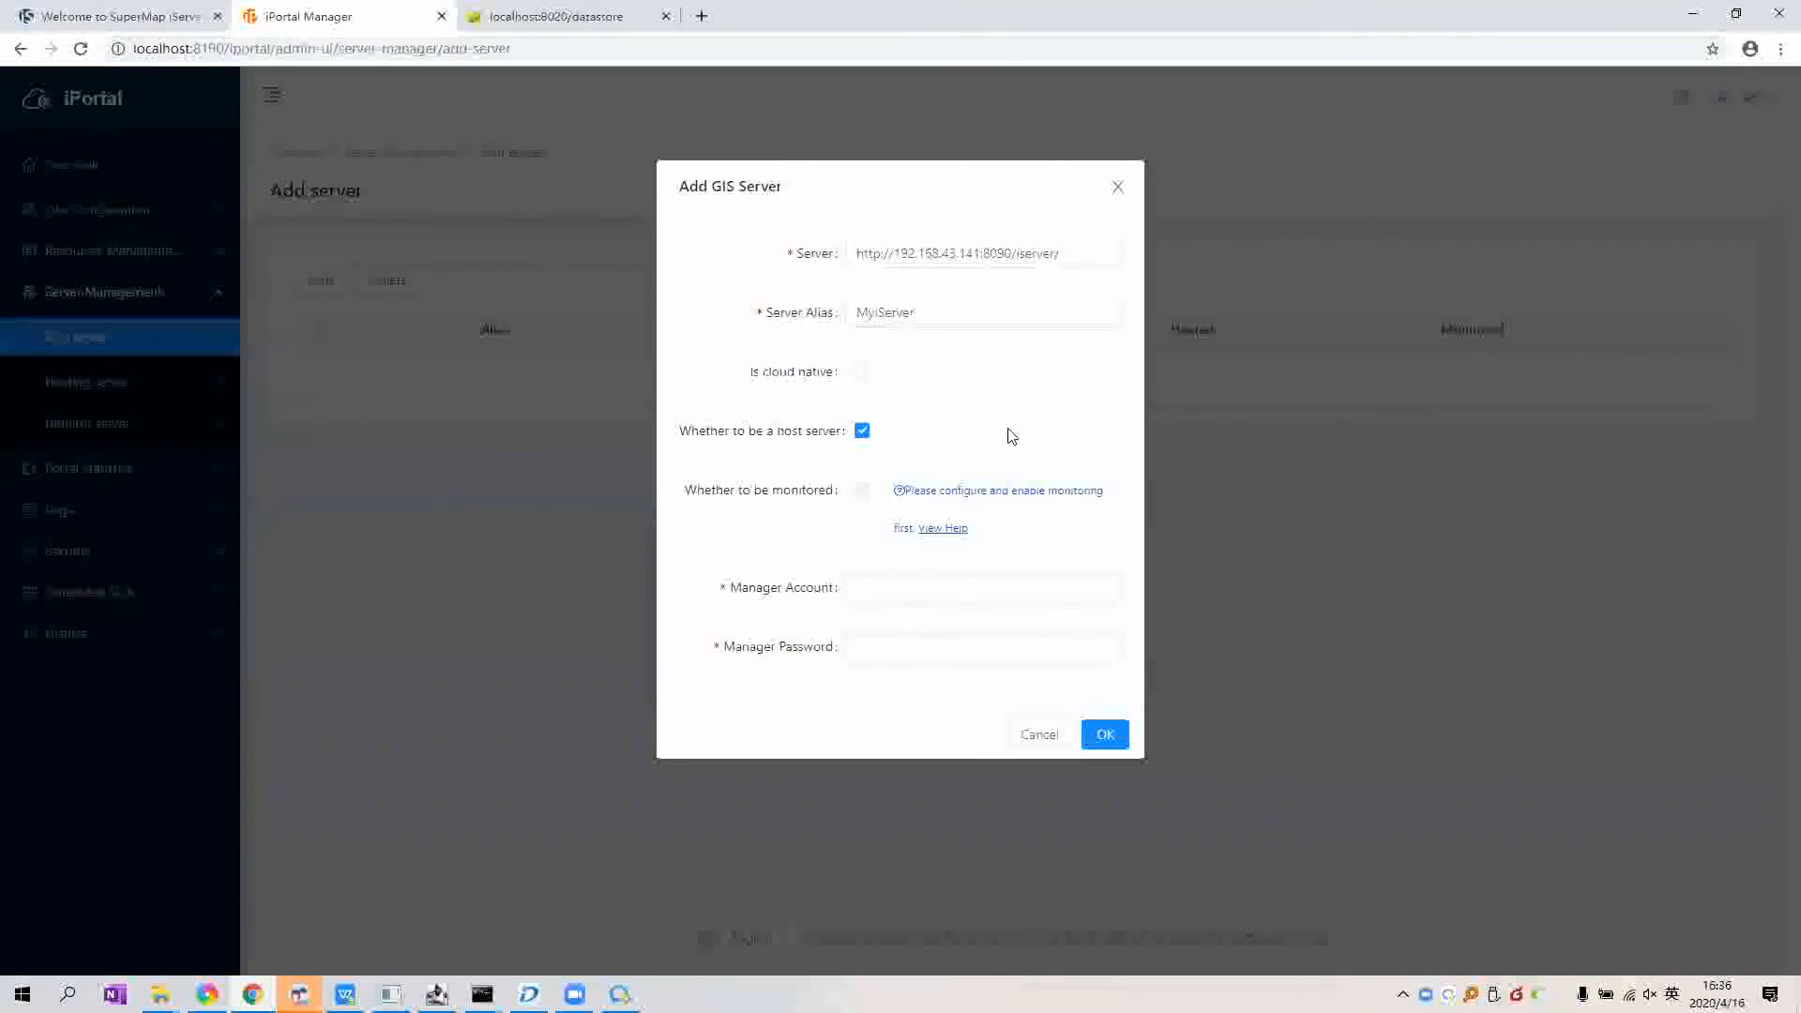
left_click(1099, 582)
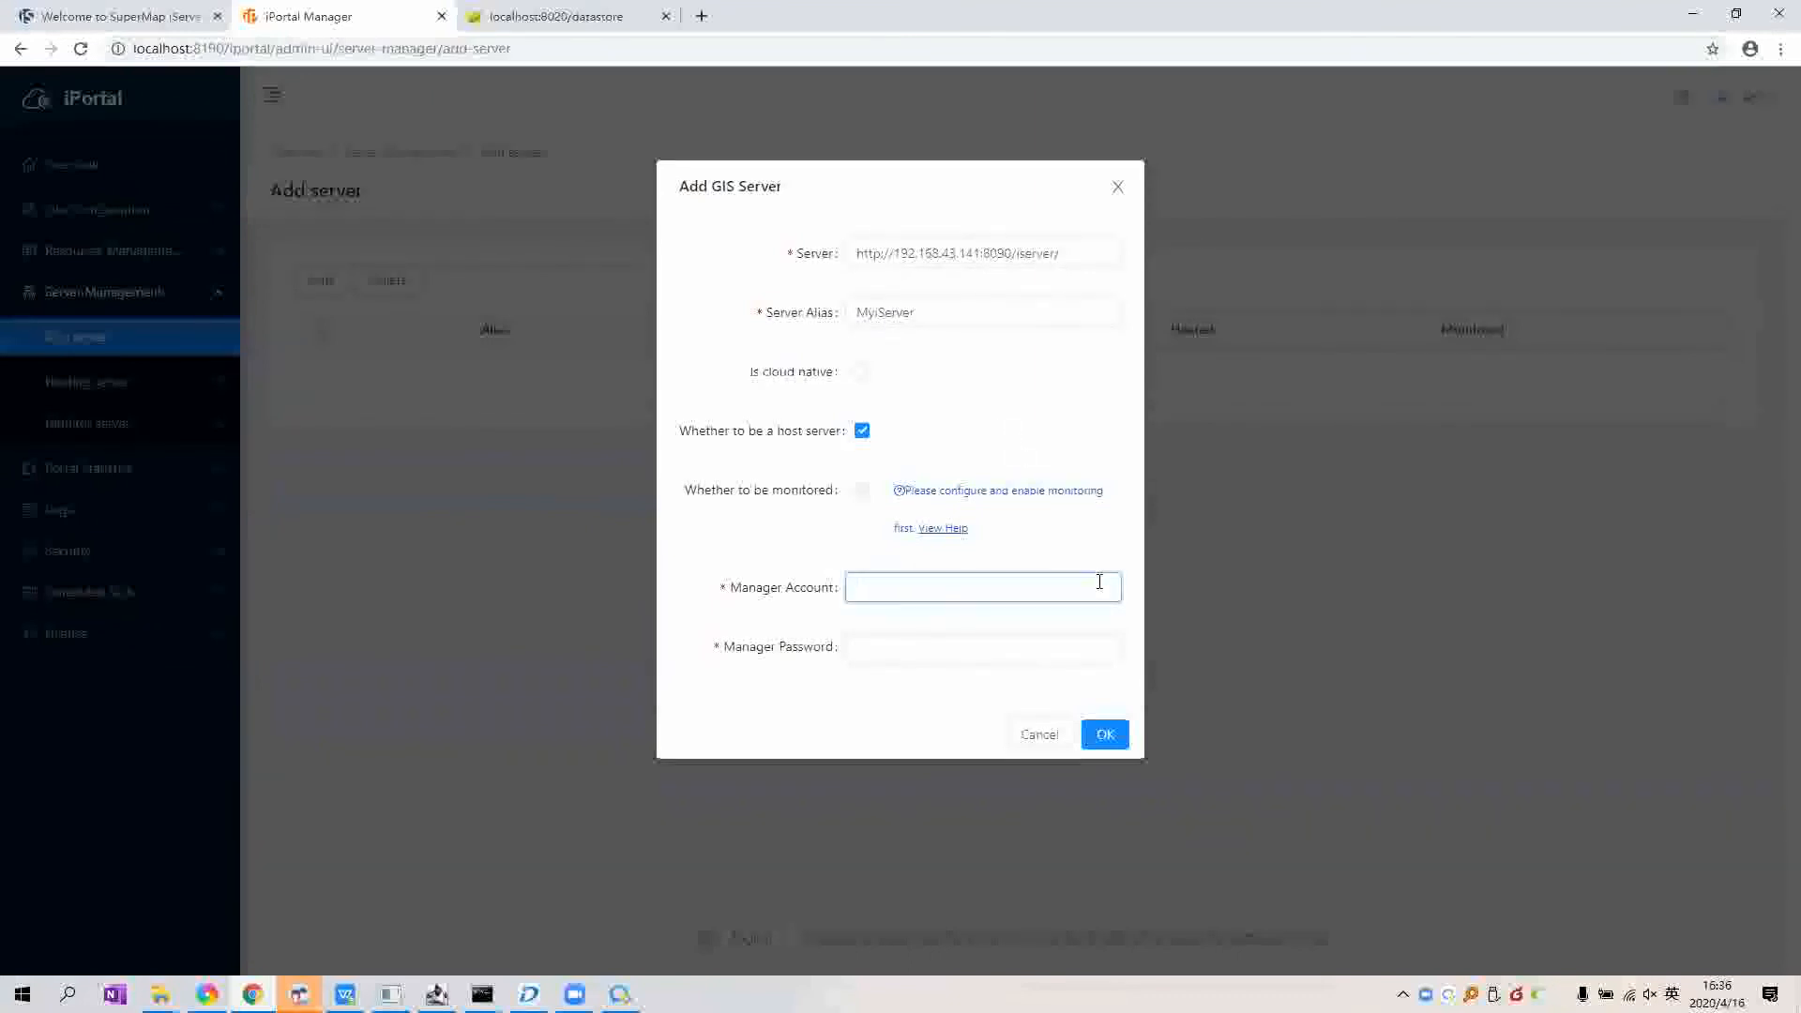
type("admin")
key("Tab")
type("iserver1")
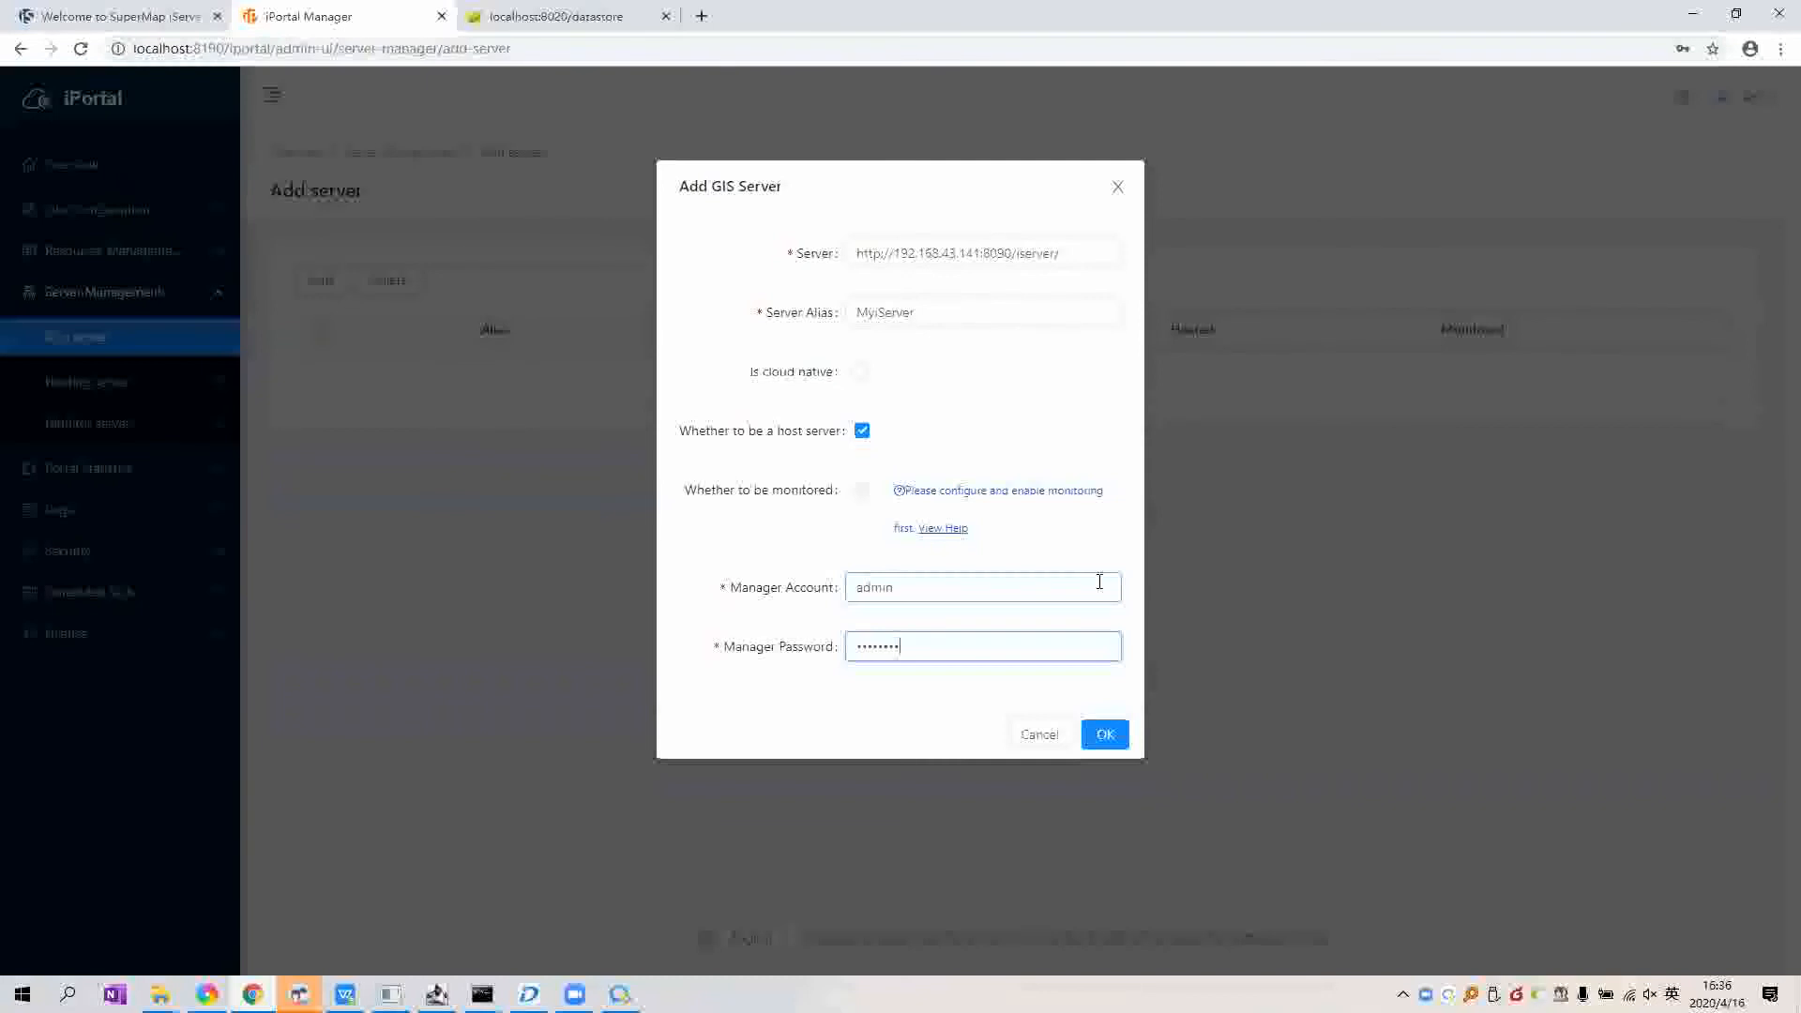
left_click(1106, 735)
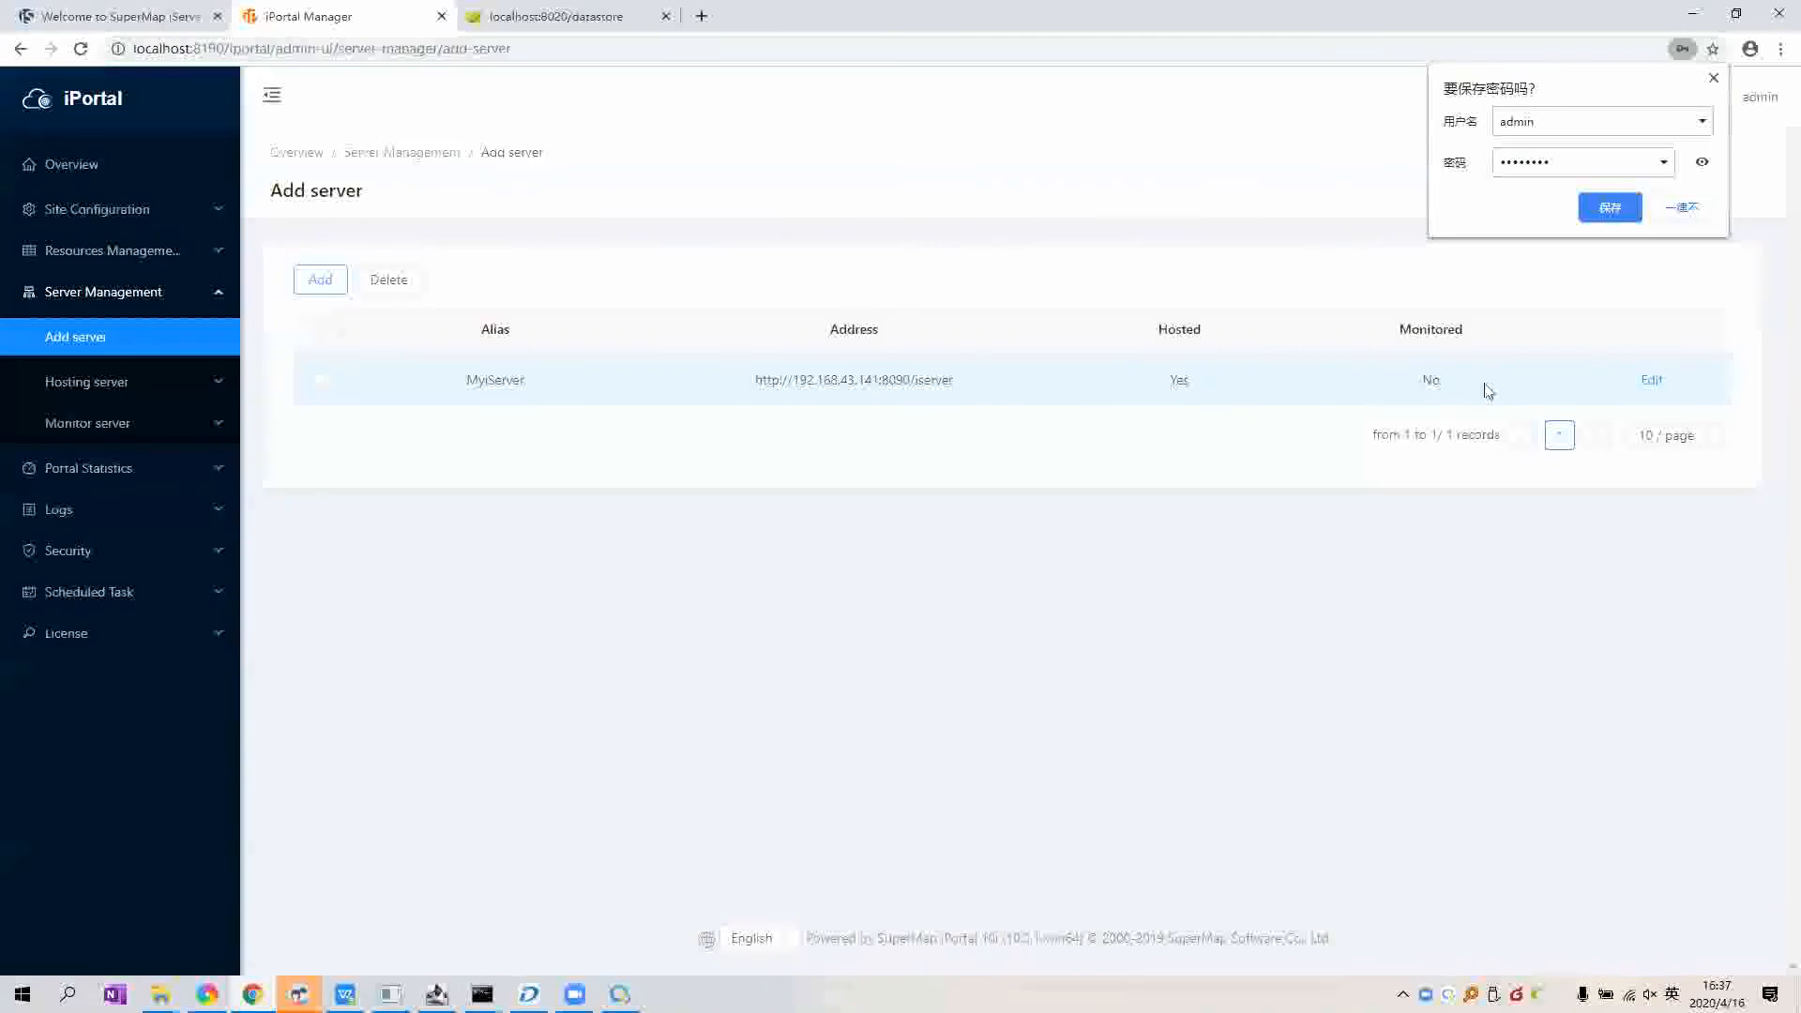
Step: Open Hosting server > Hosted Data Configuration and select Relationship Storage
left_click(118, 400)
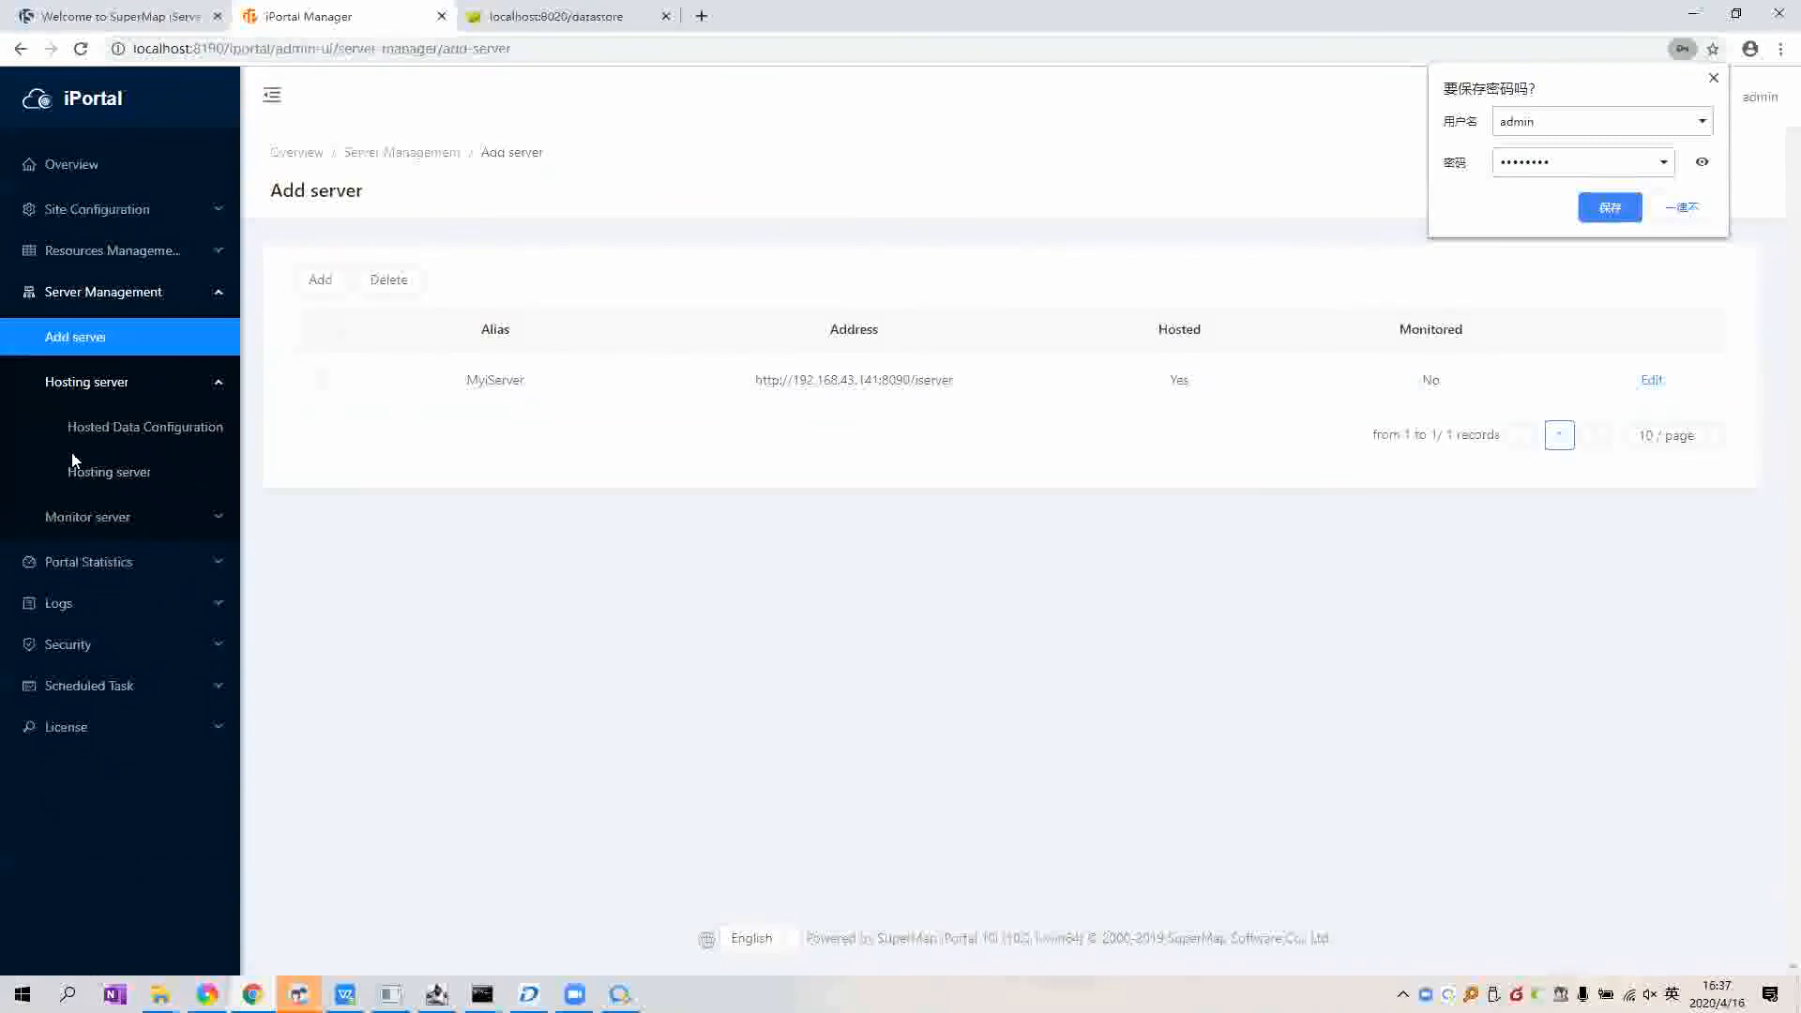
left_click(169, 428)
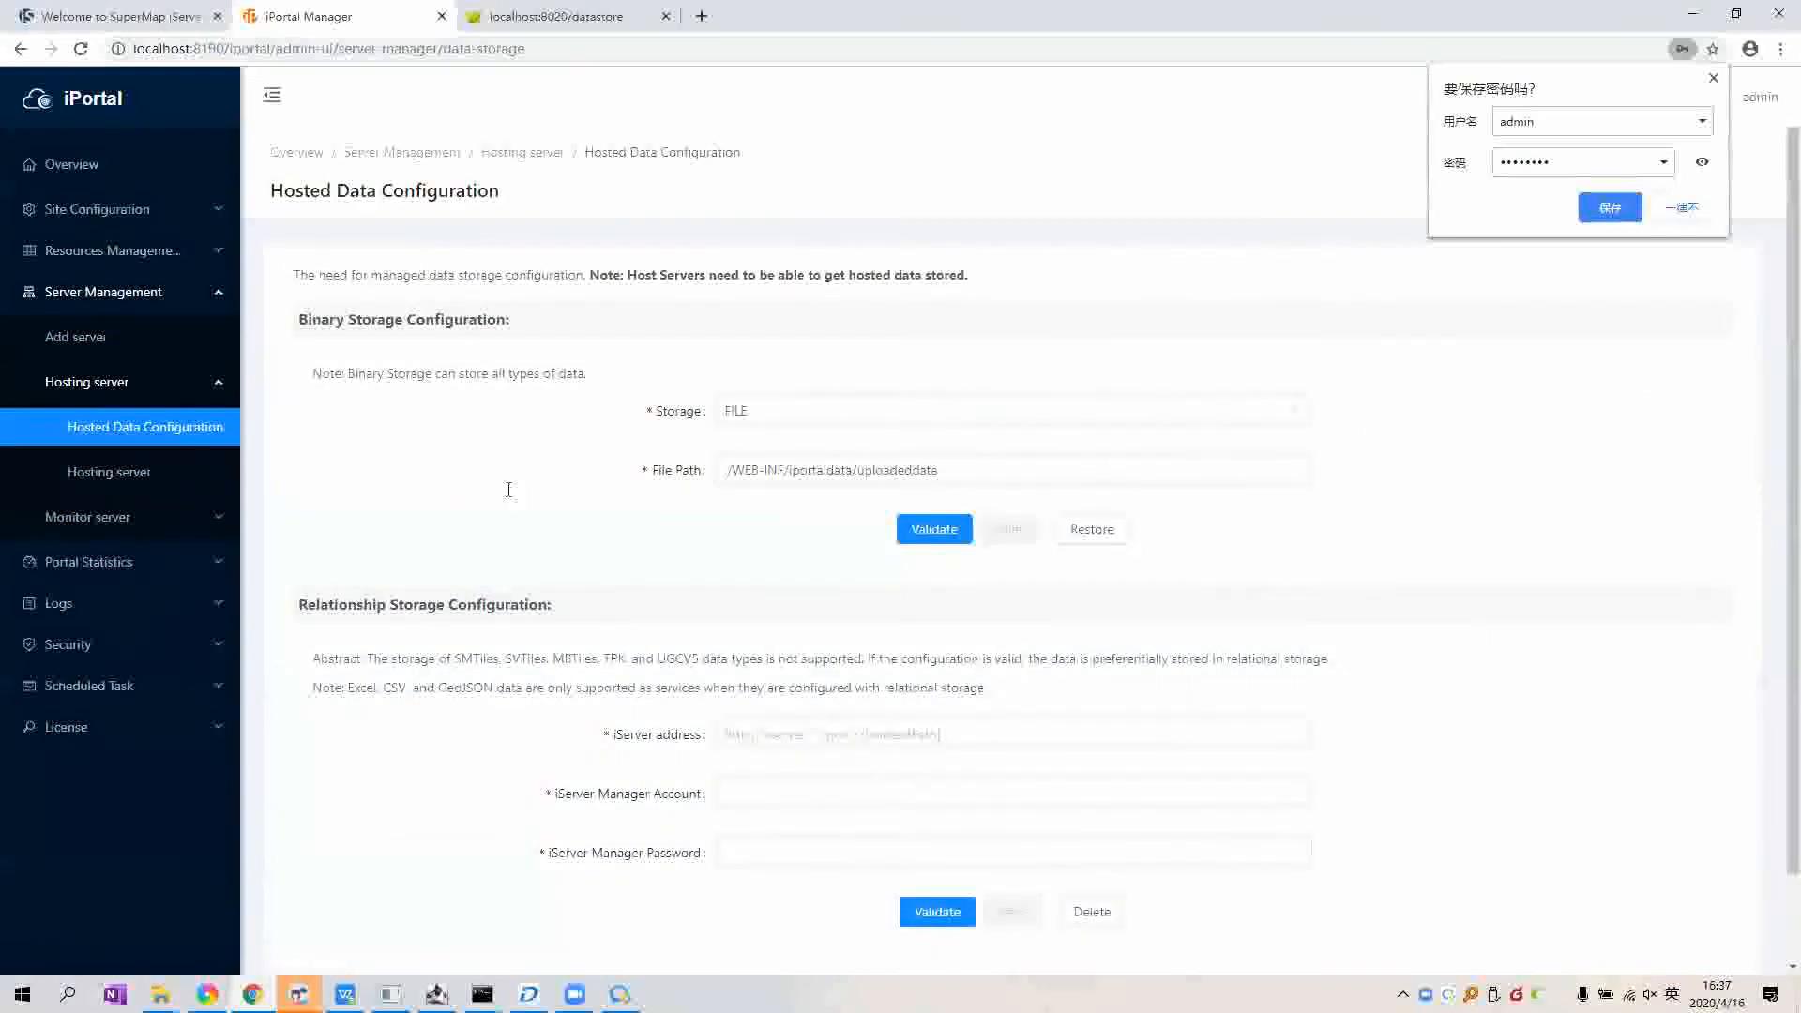
scroll(738, 732, "down", 2)
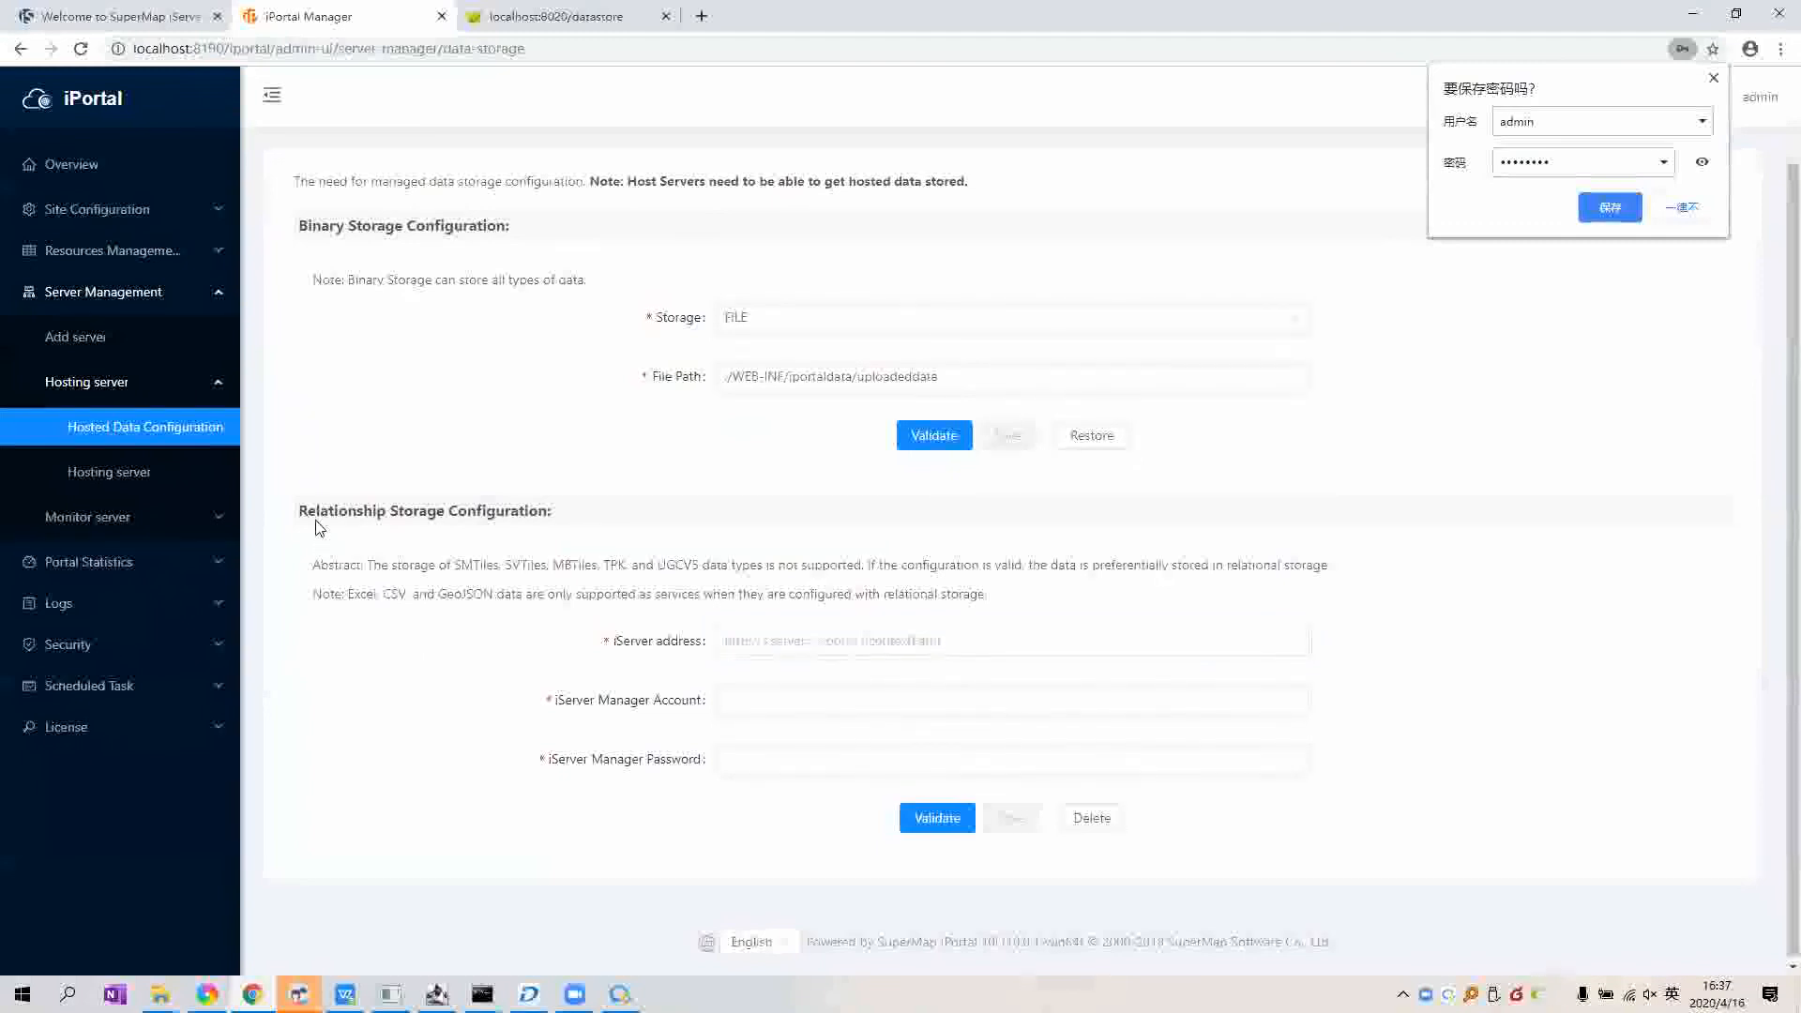
double_click(425, 542)
left_click(425, 542)
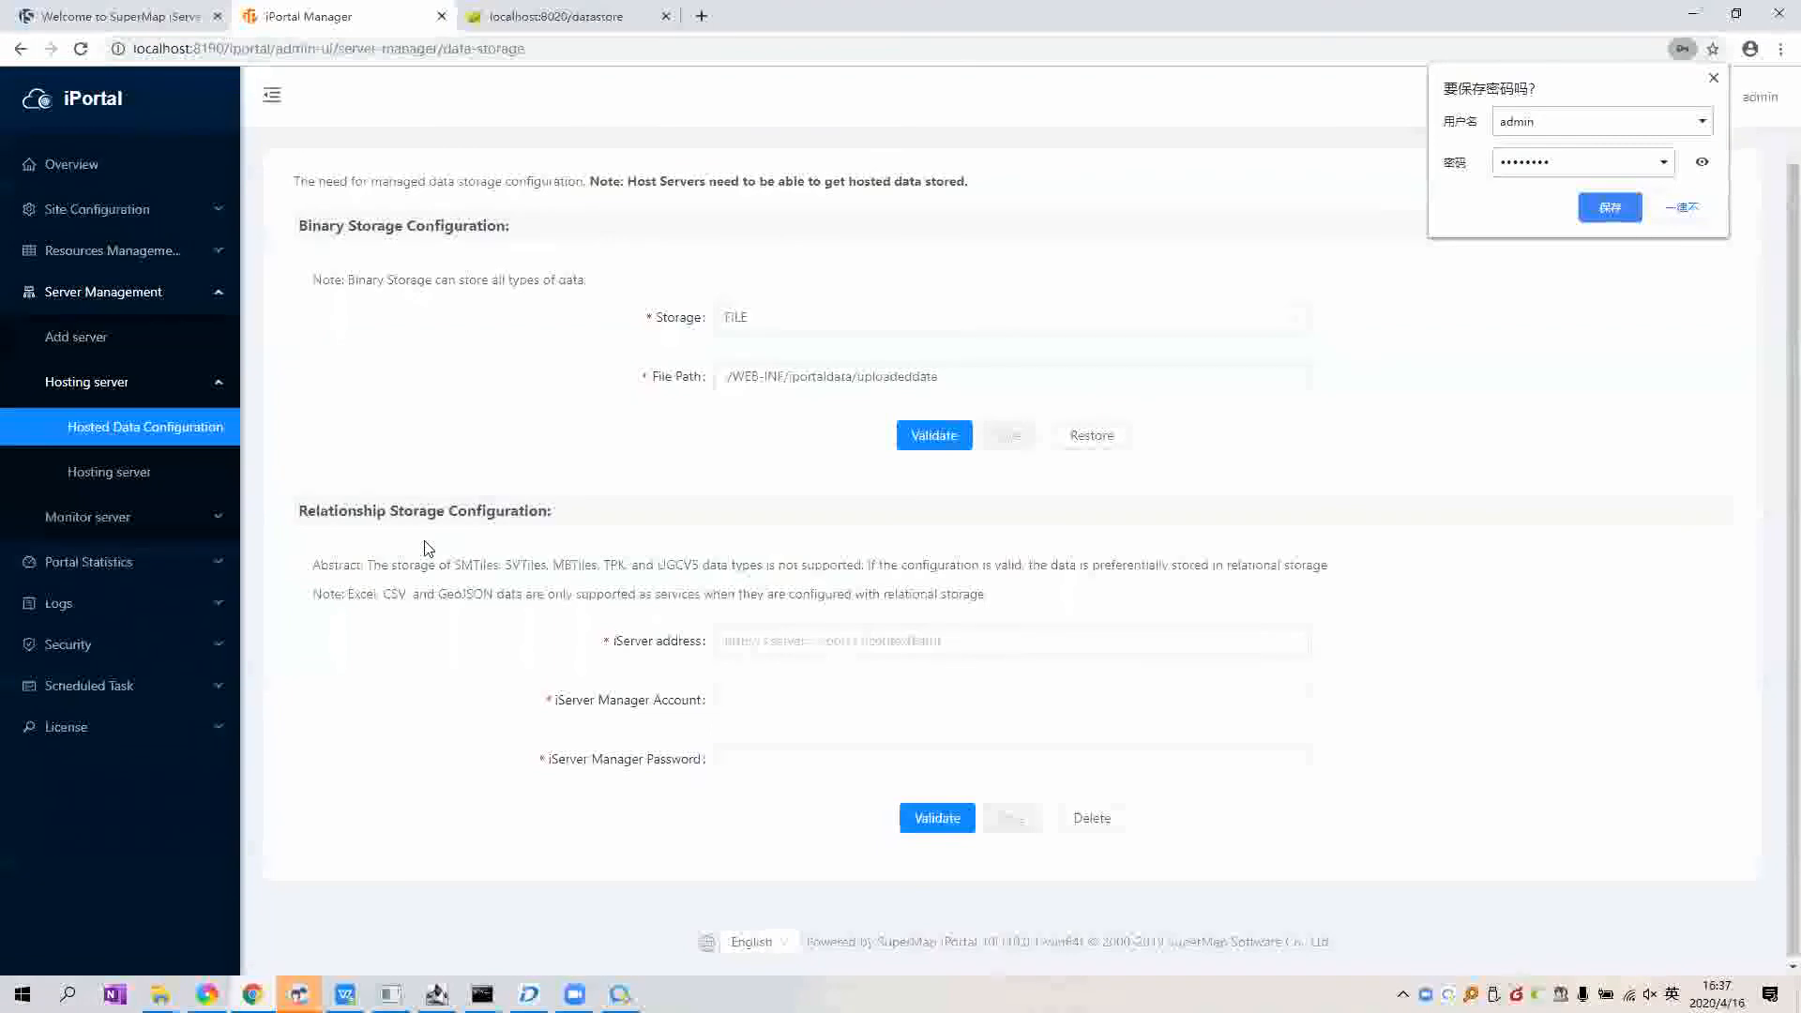
Step: Enter the iServer address and admin manager credentials for relational storage, validate, and save
left_click(857, 630)
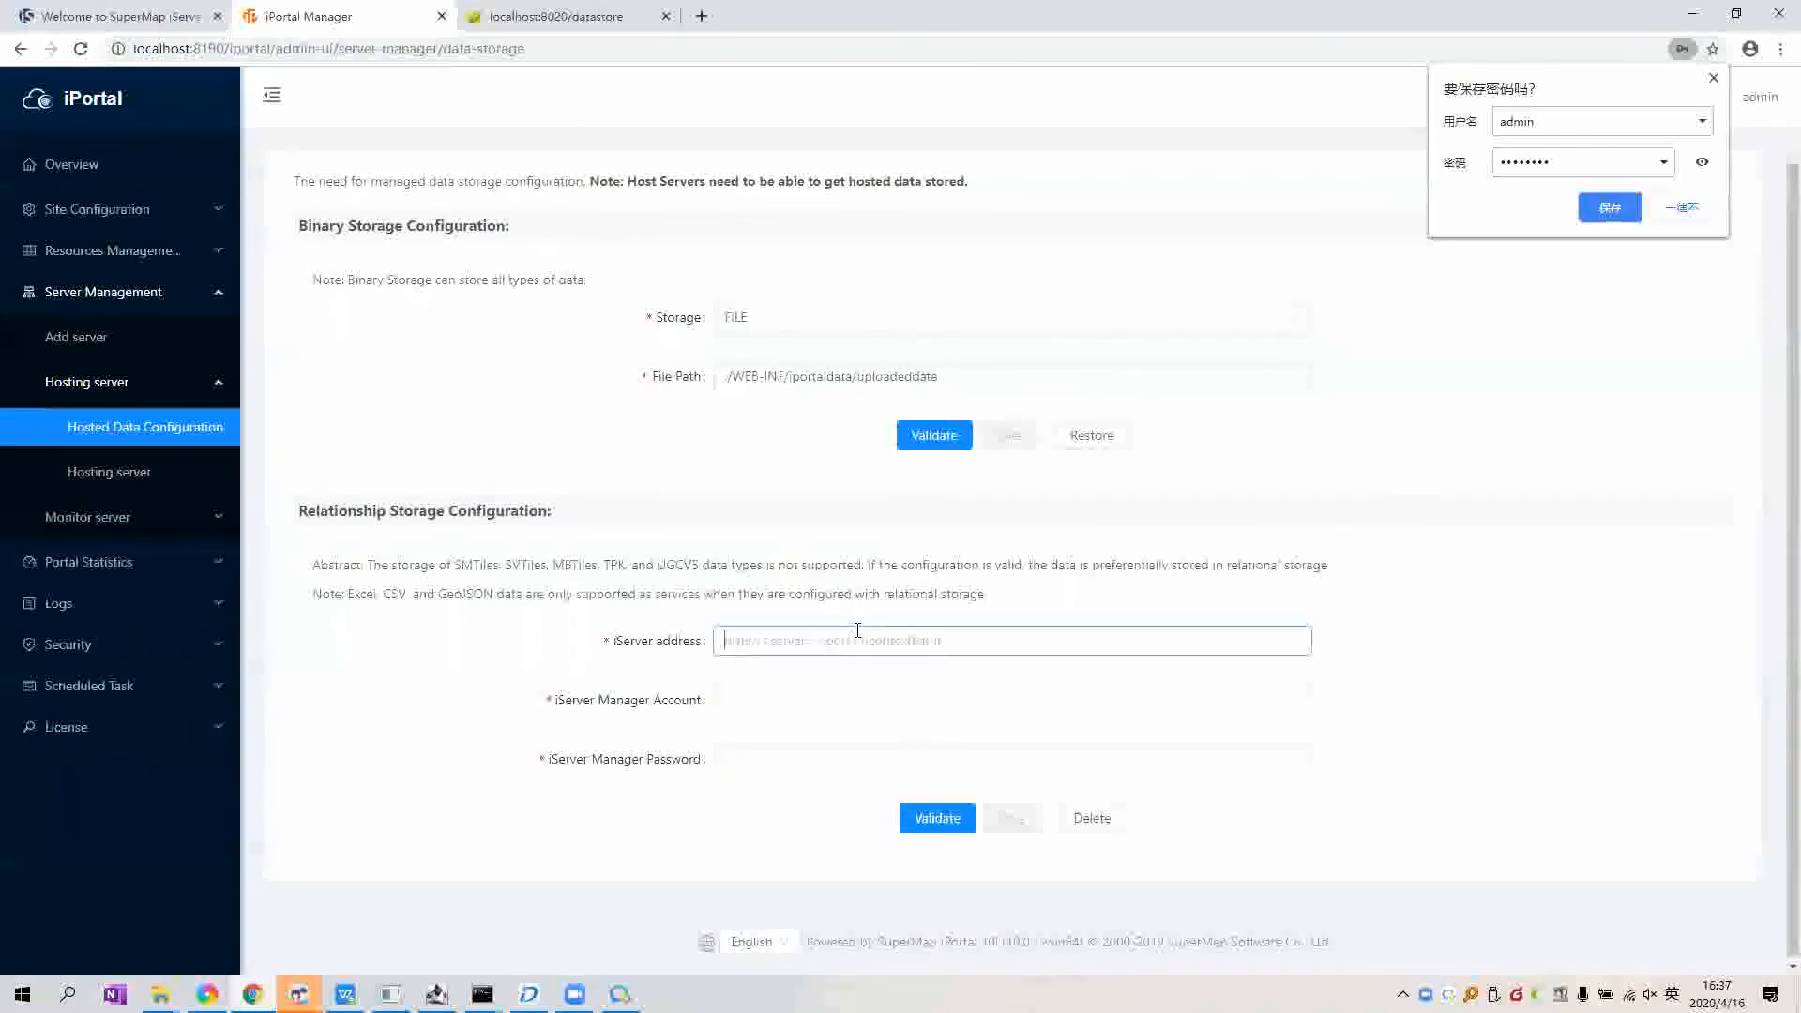
key("ctrl+v")
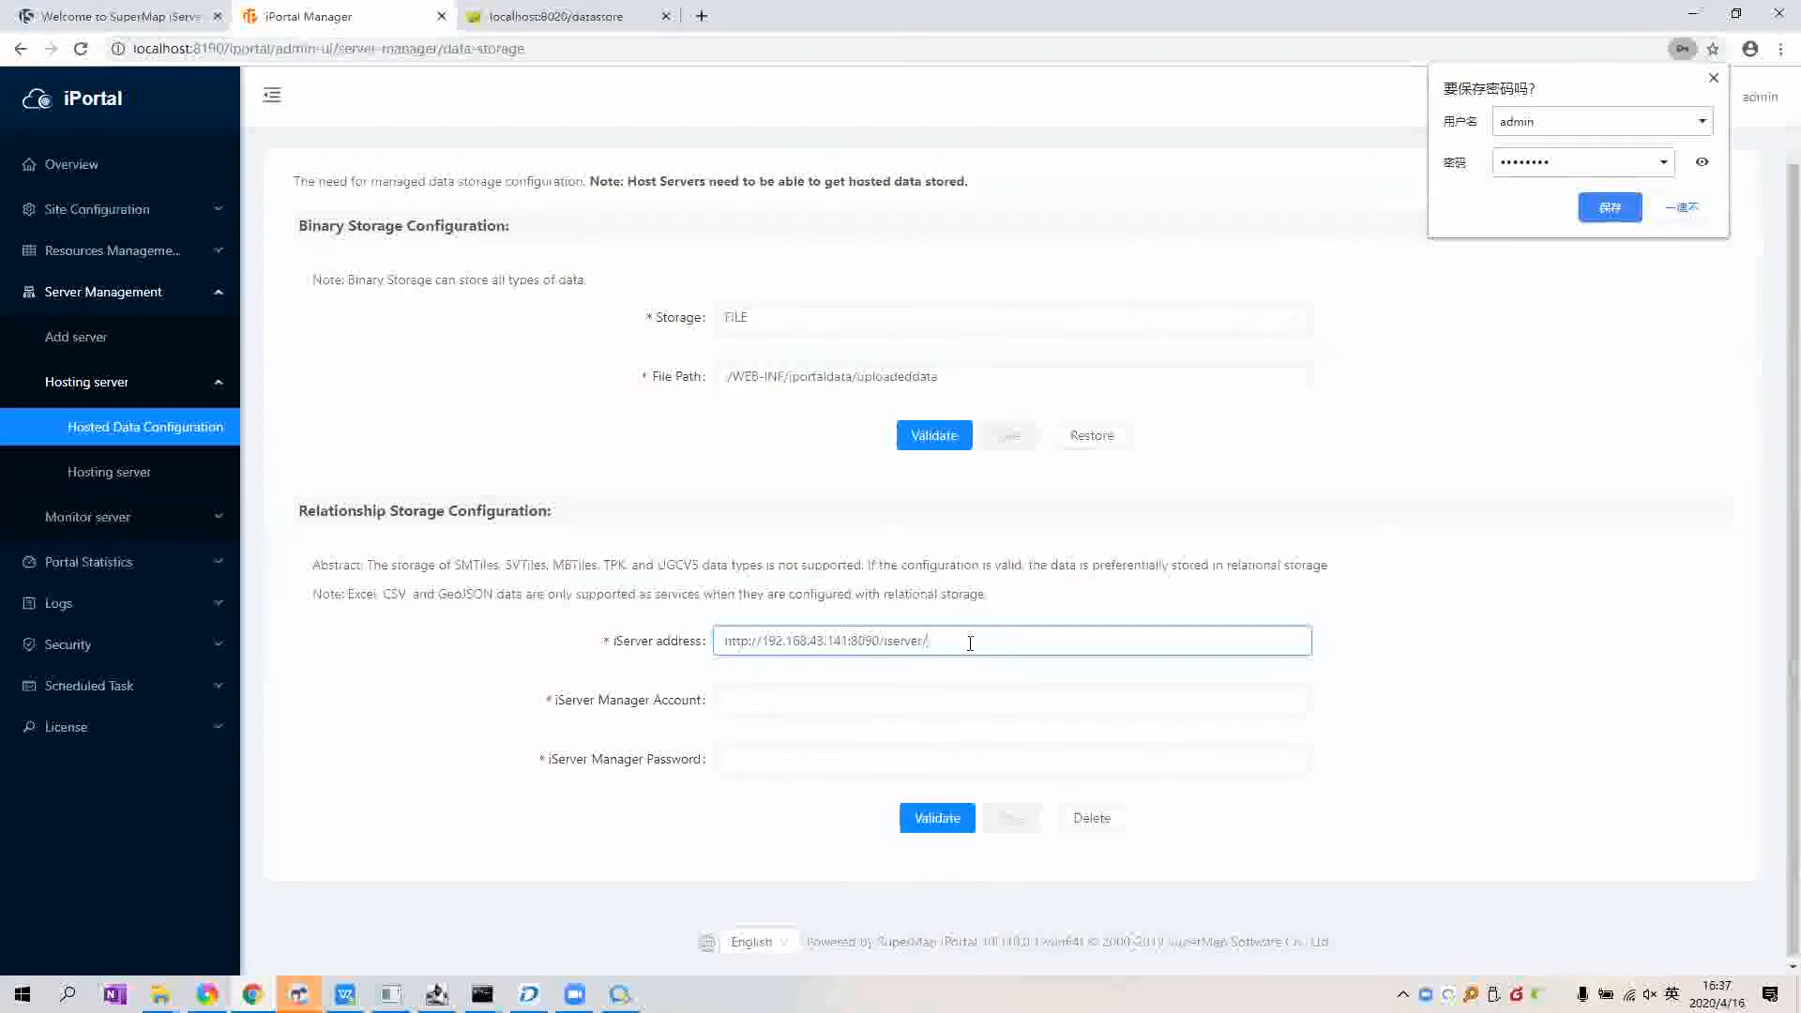
left_click(937, 705)
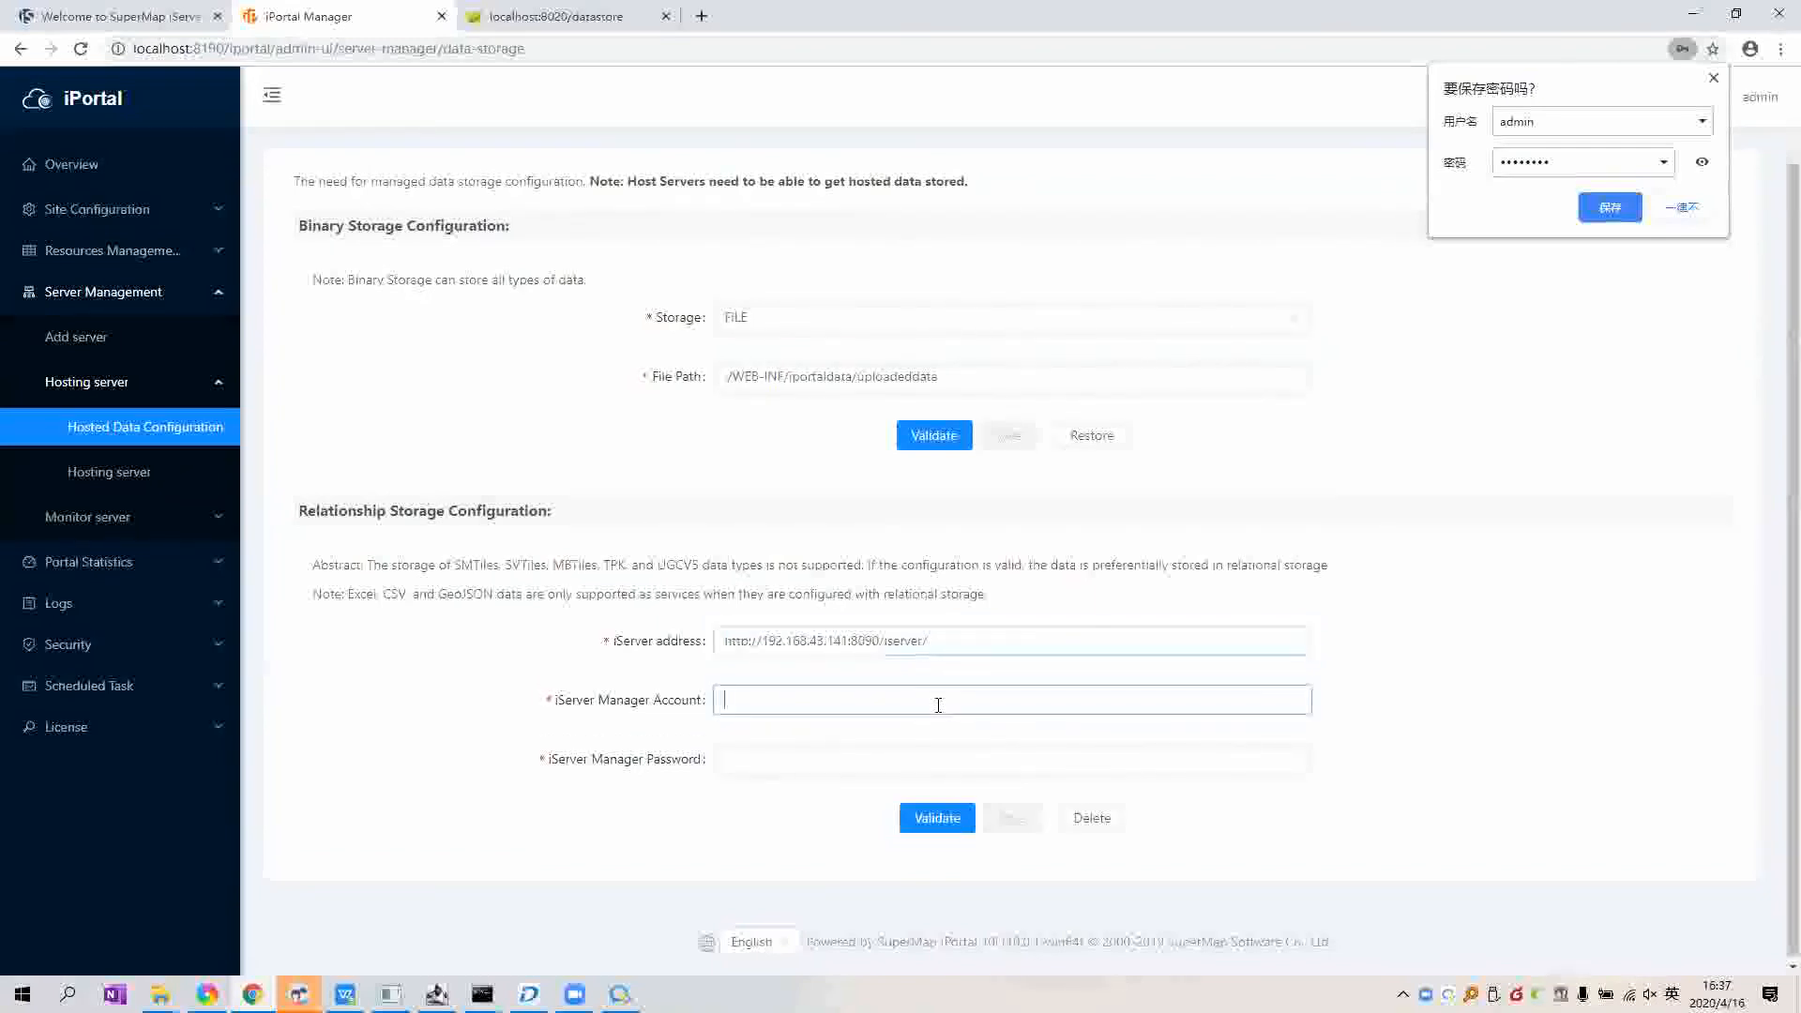
type("admin")
key("Tab")
type("iserver1")
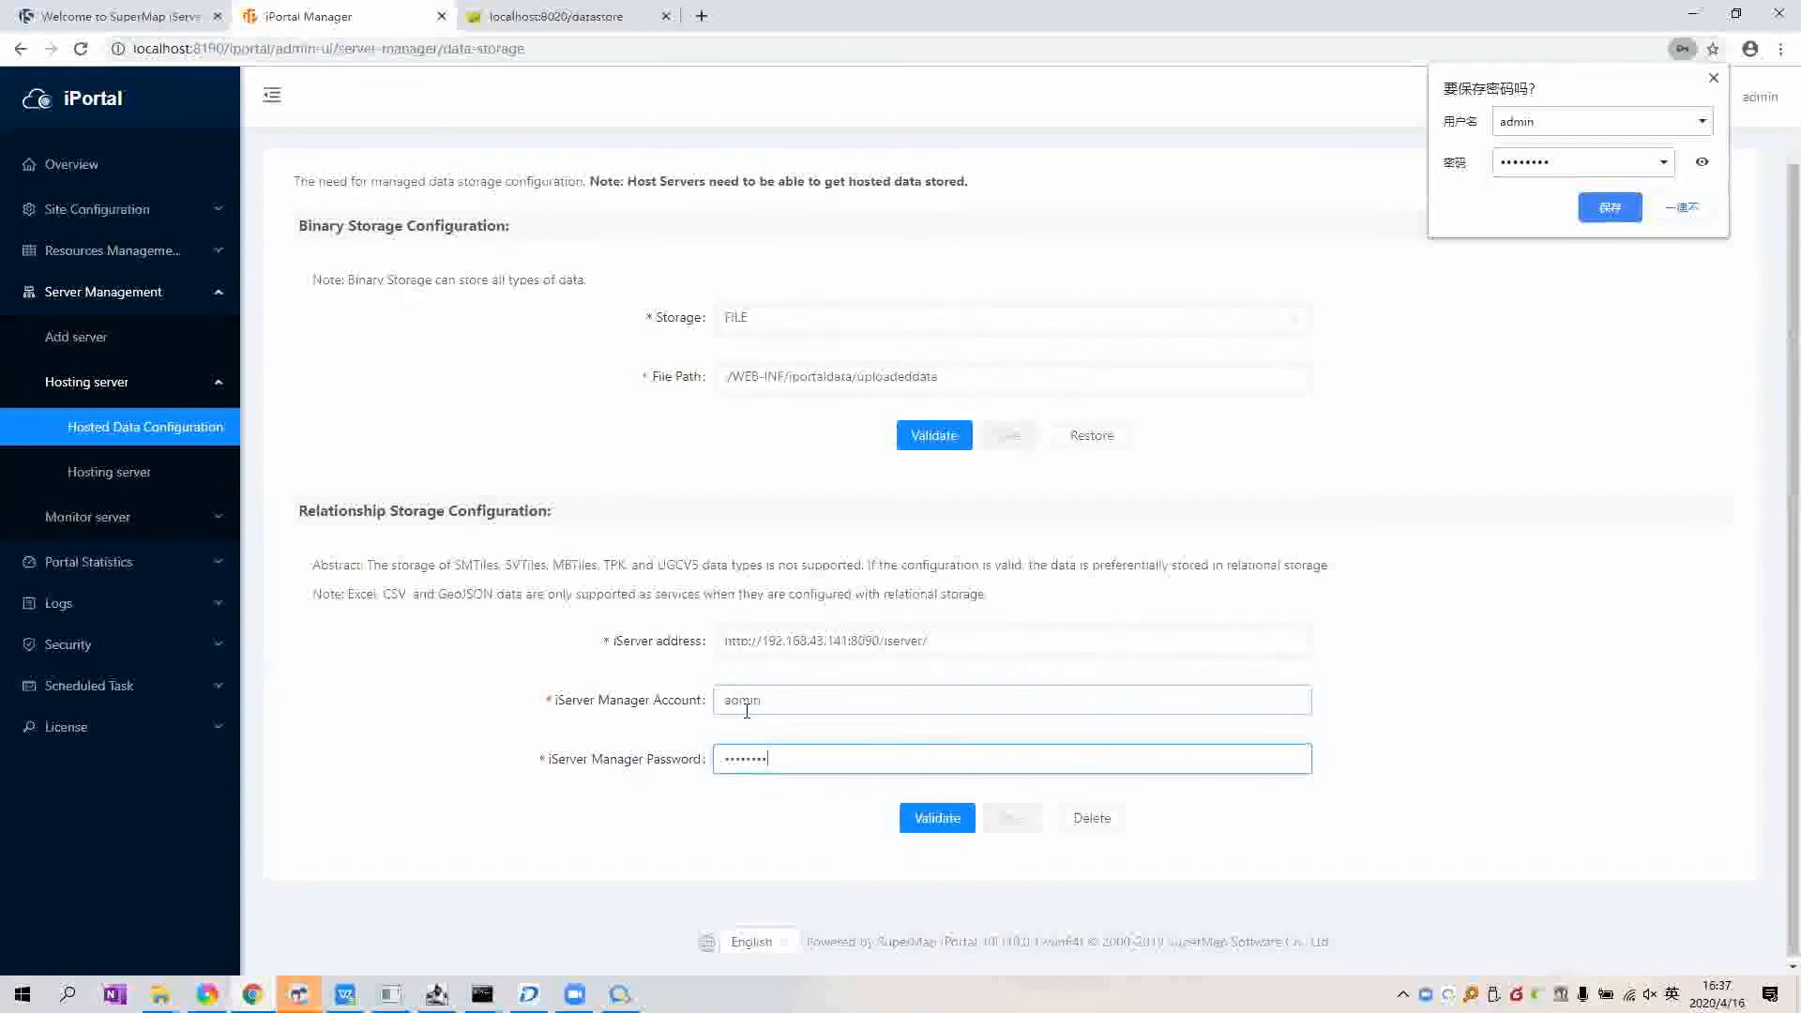
left_click(926, 838)
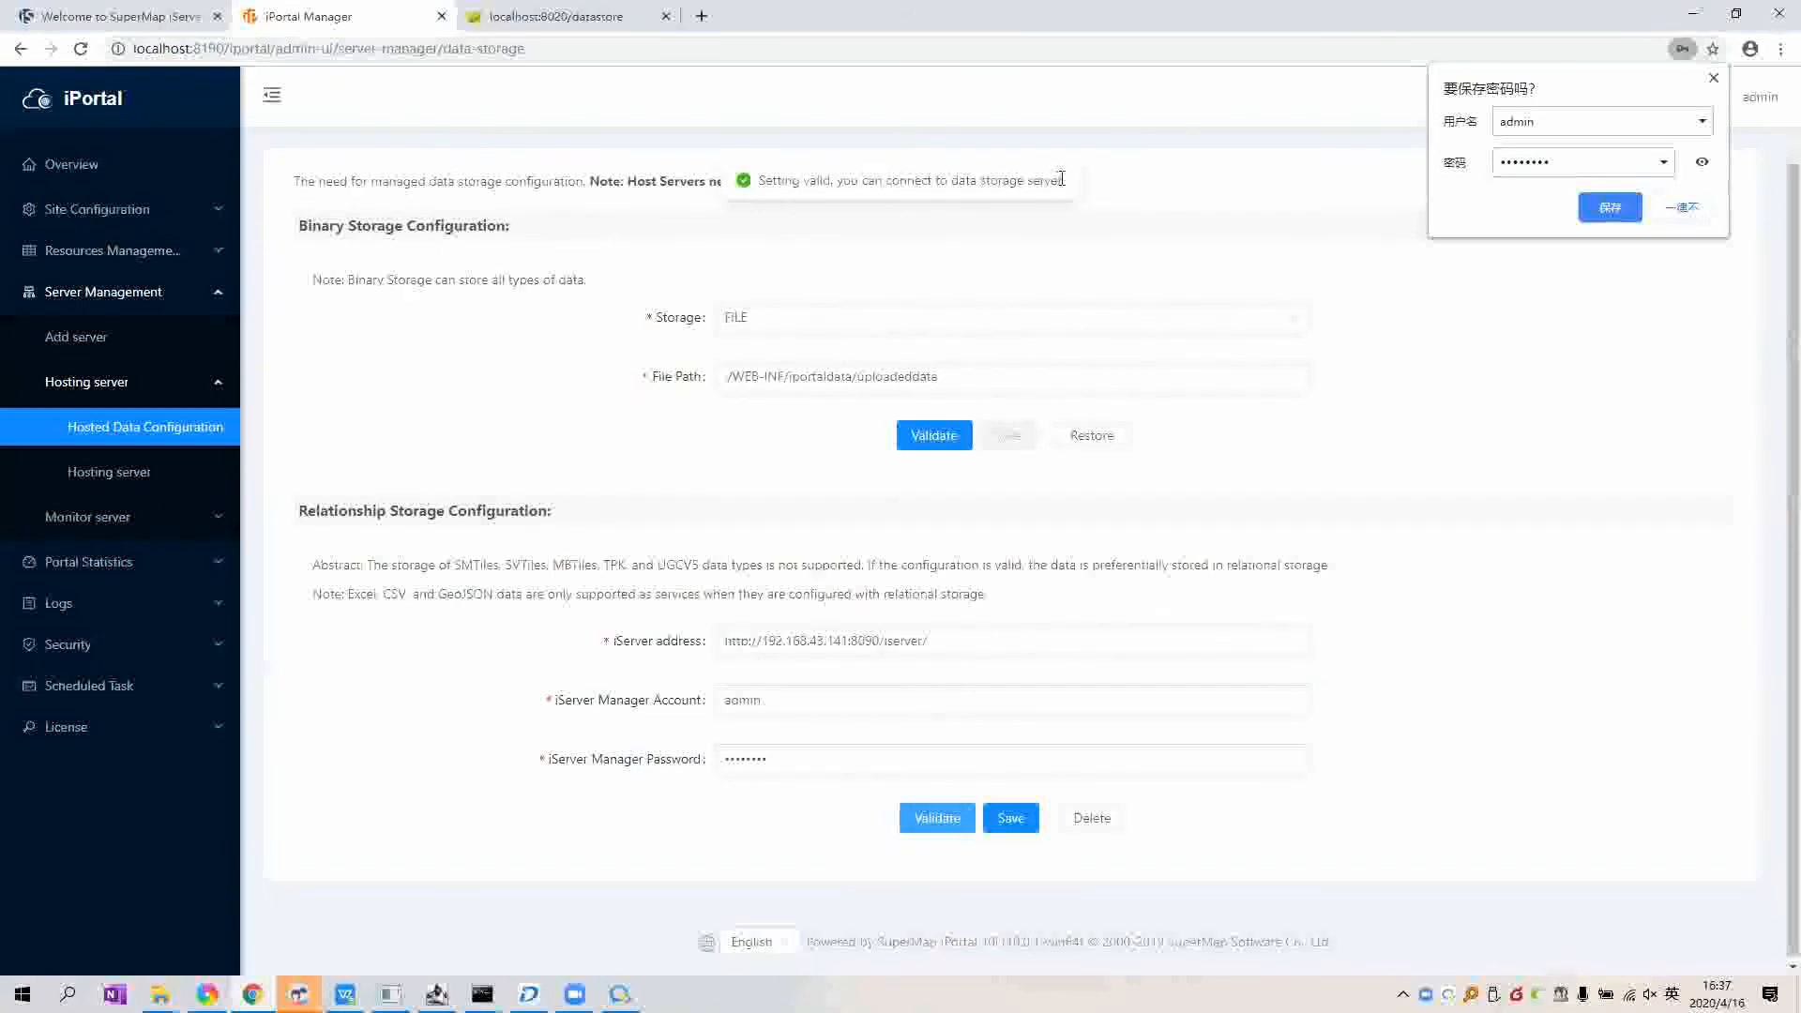
left_click(1012, 823)
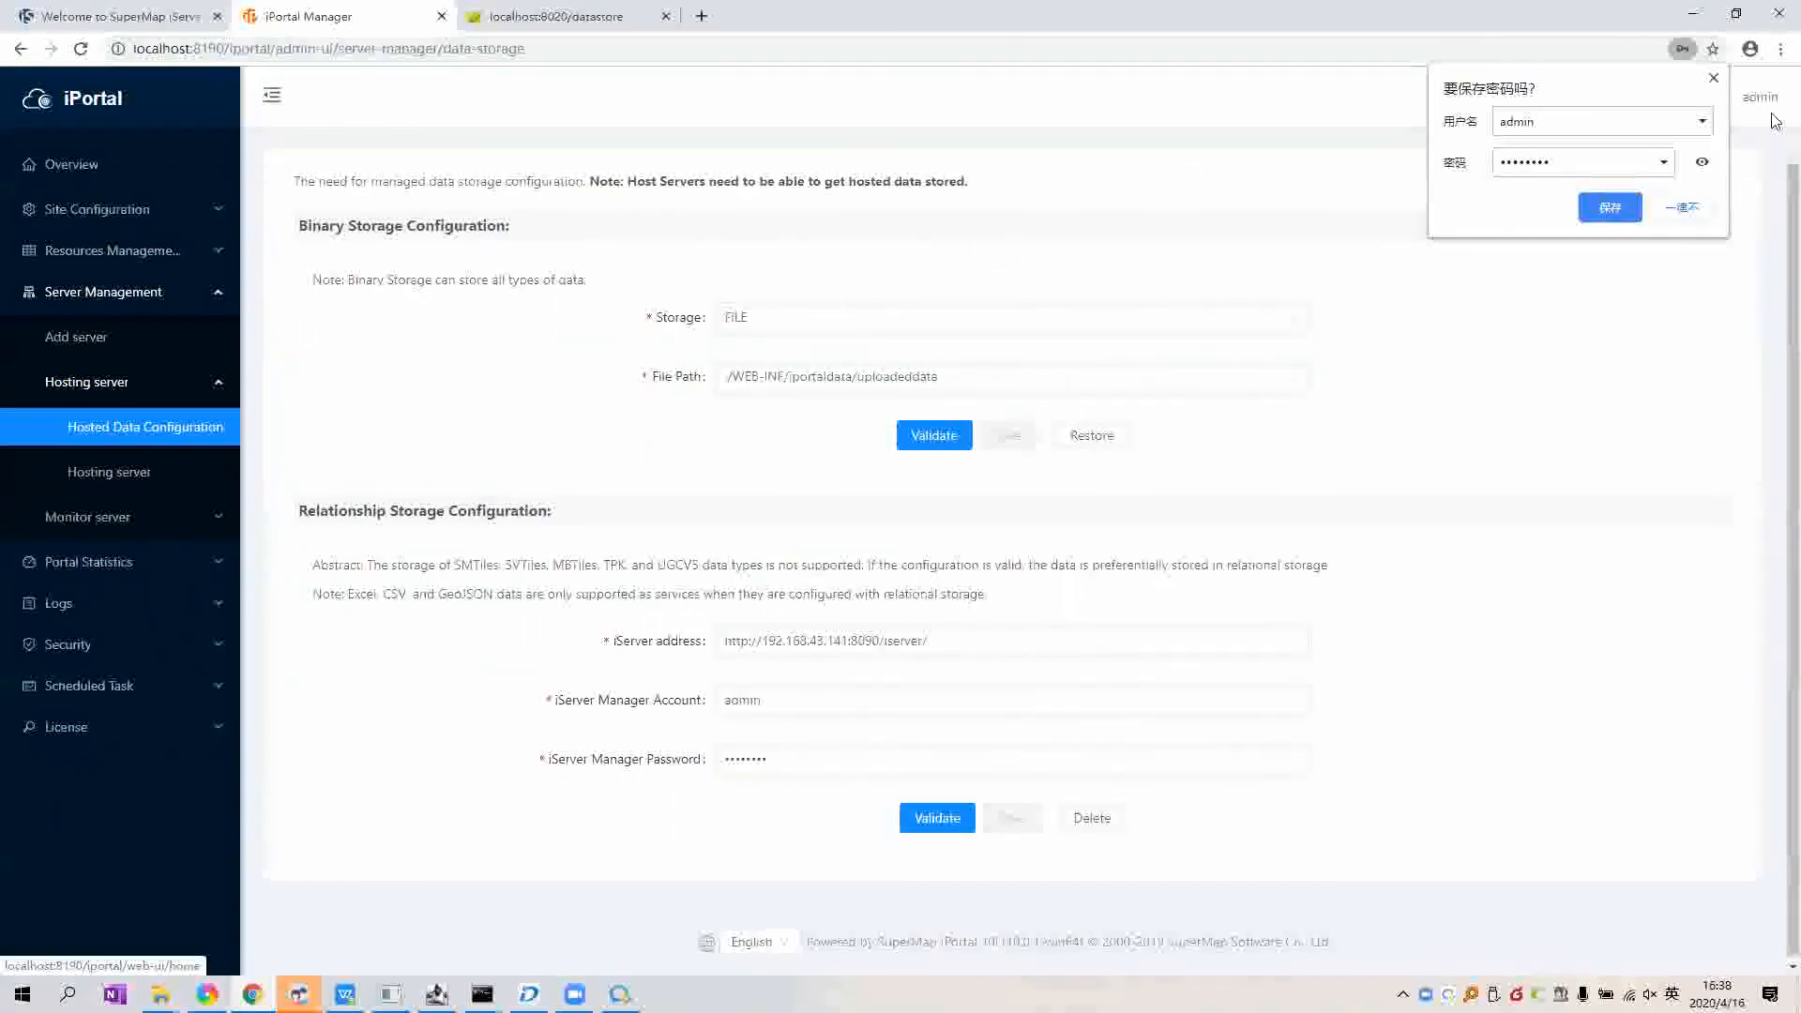
left_click(1714, 78)
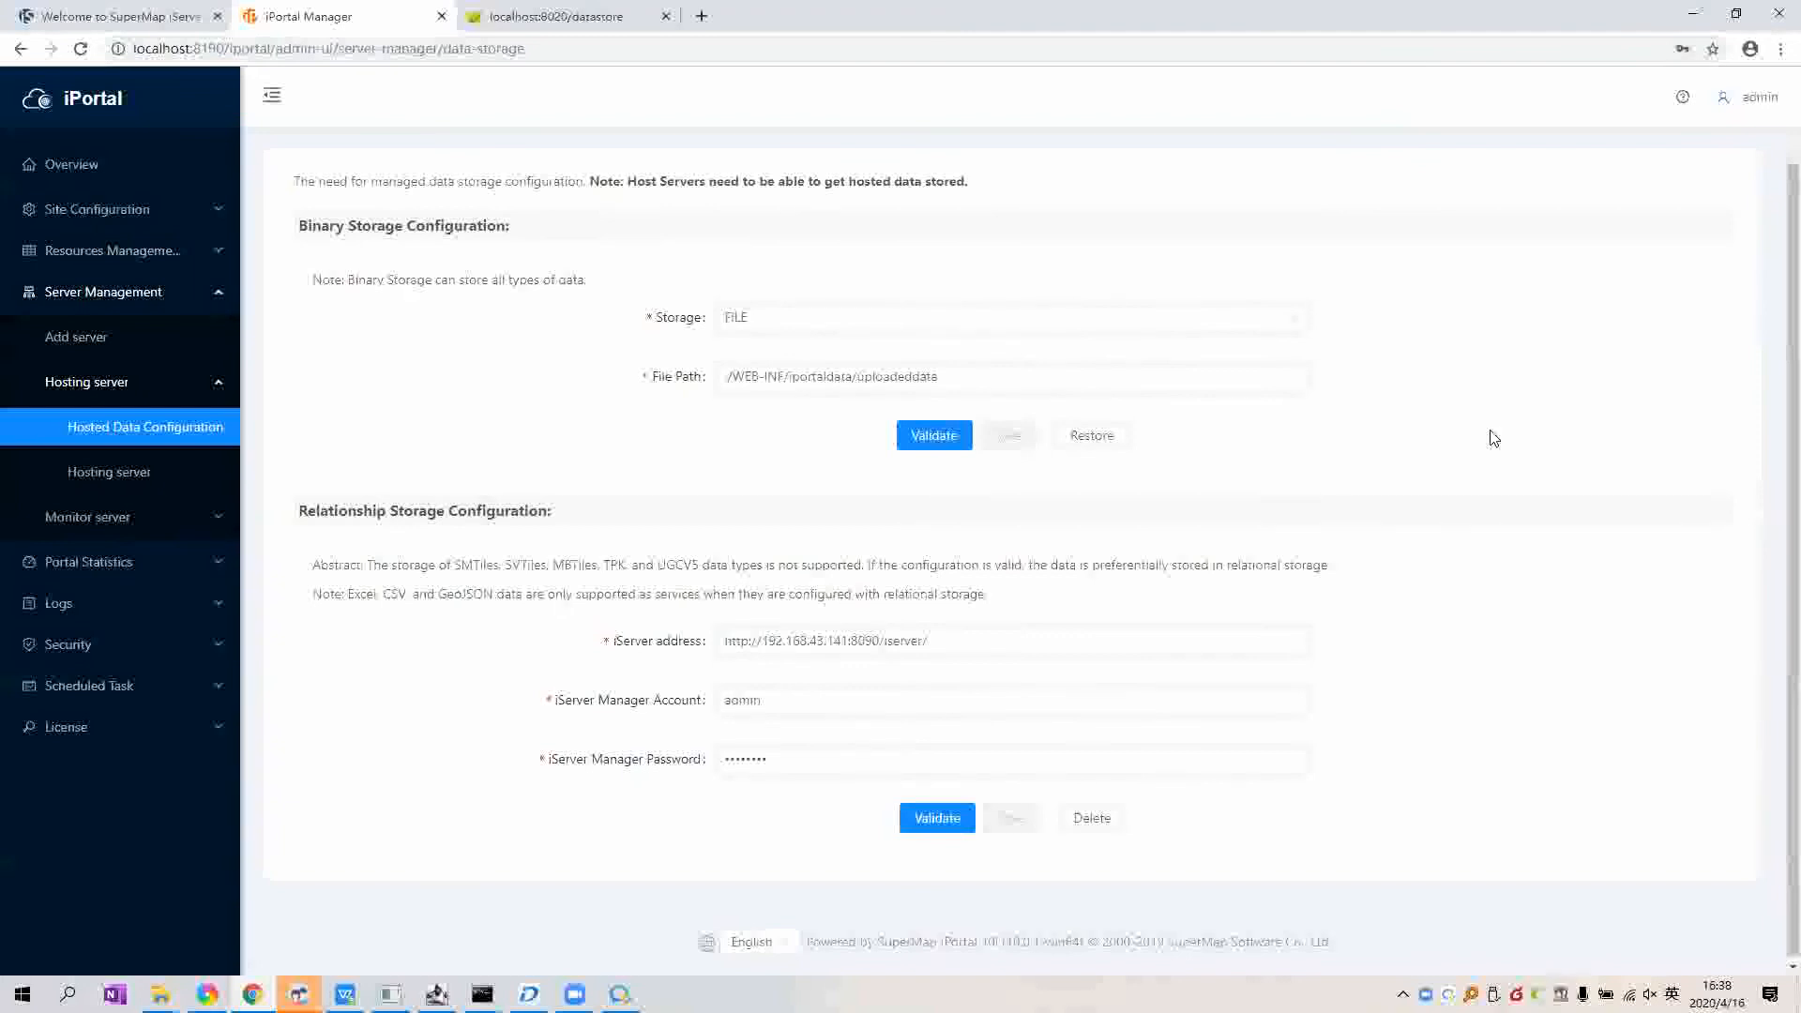
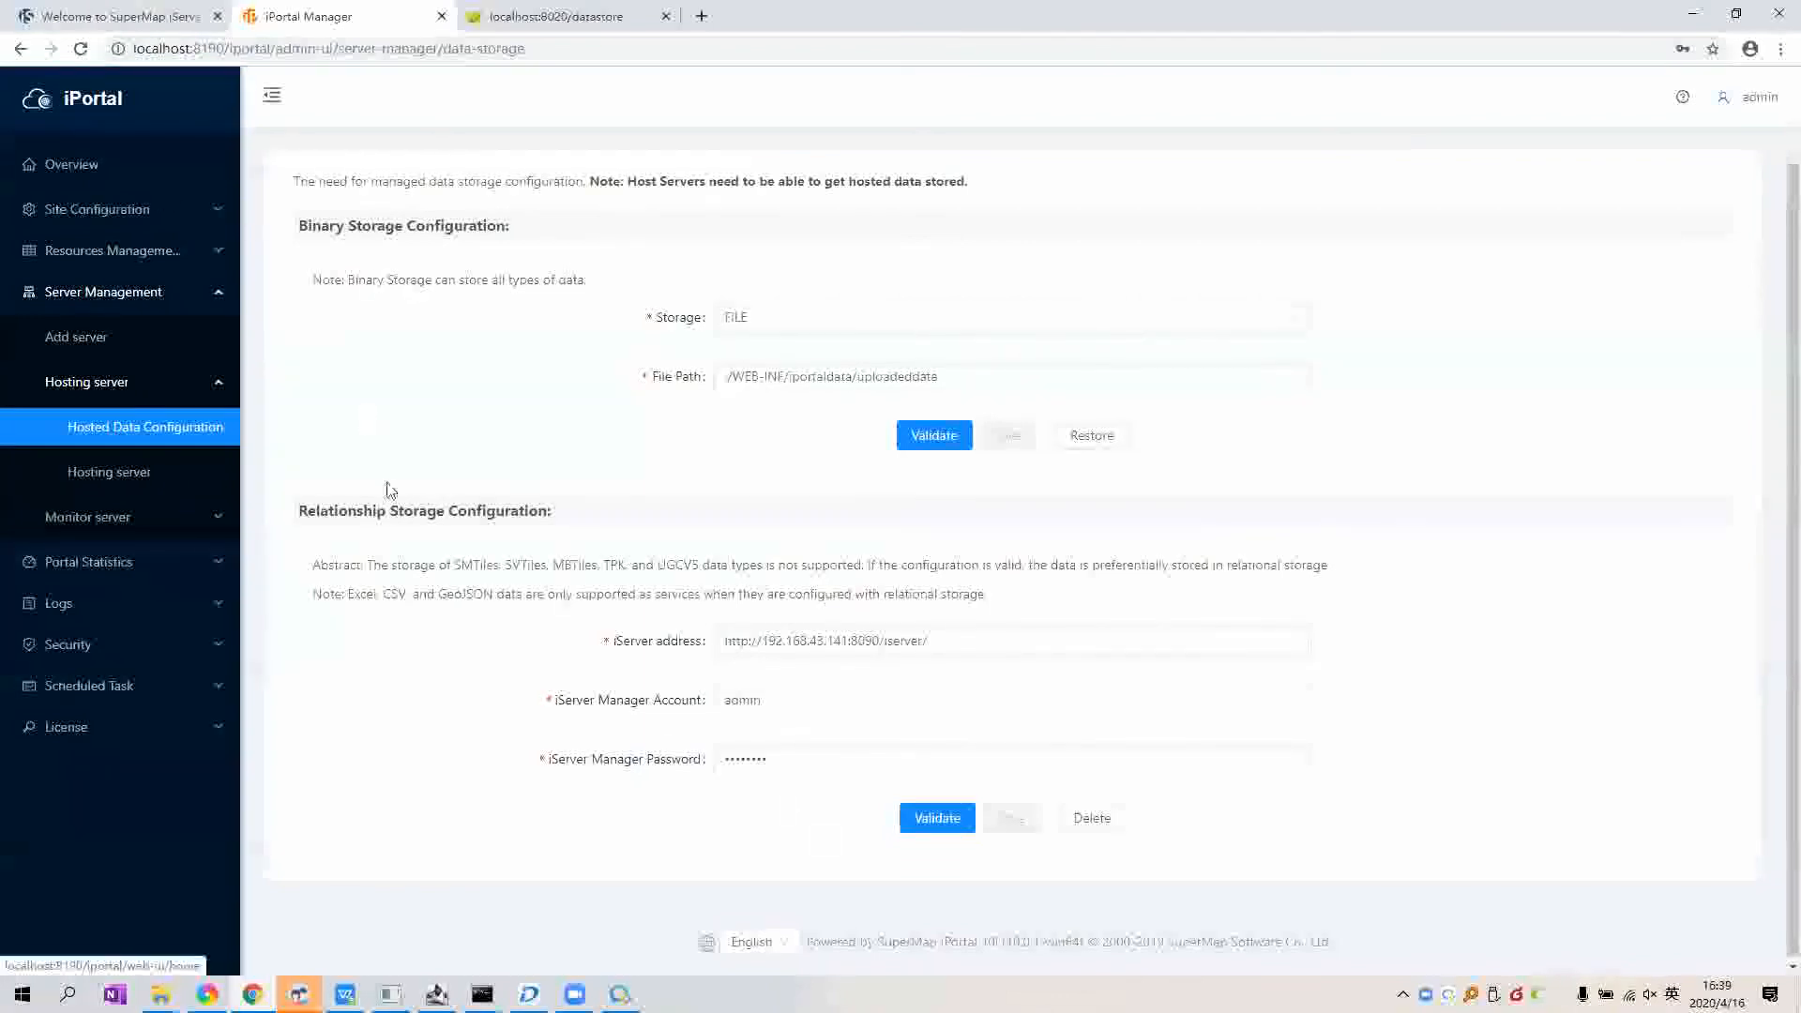
Step: Return to the iPortal home page and open the Resource Center's Data list
left_click(78, 101)
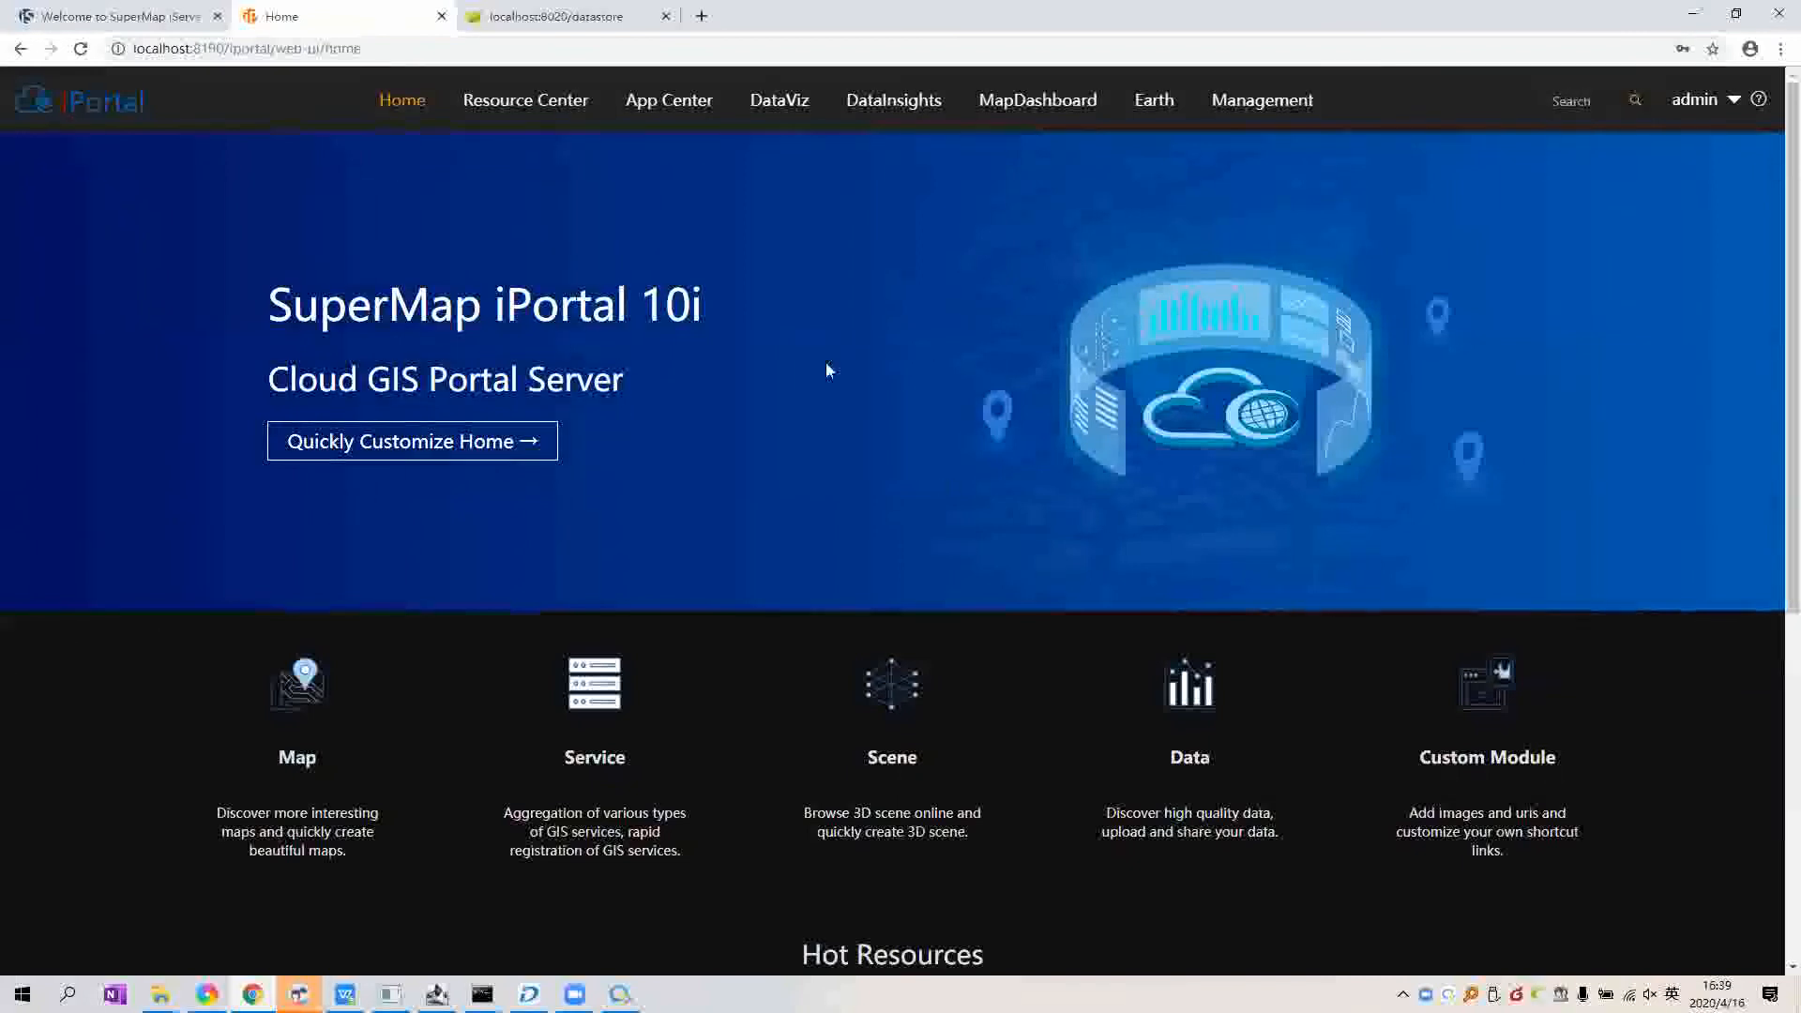
mouse_move(574, 111)
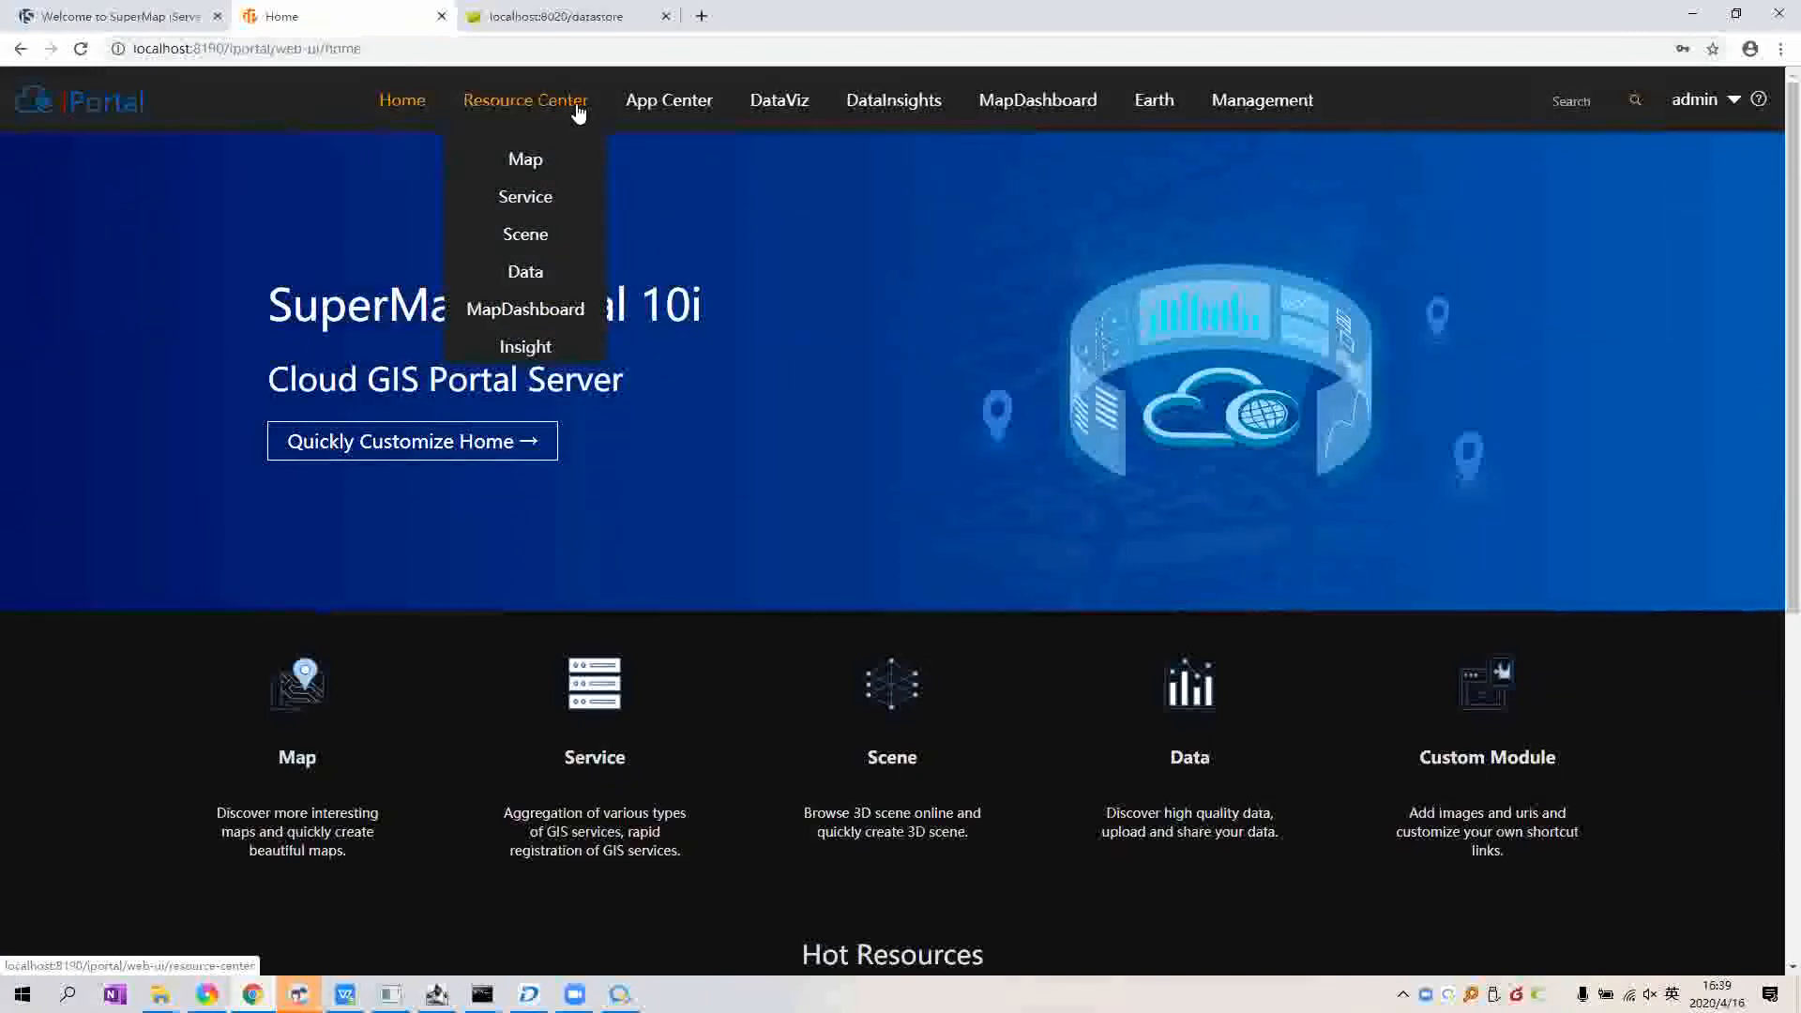
left_click(528, 271)
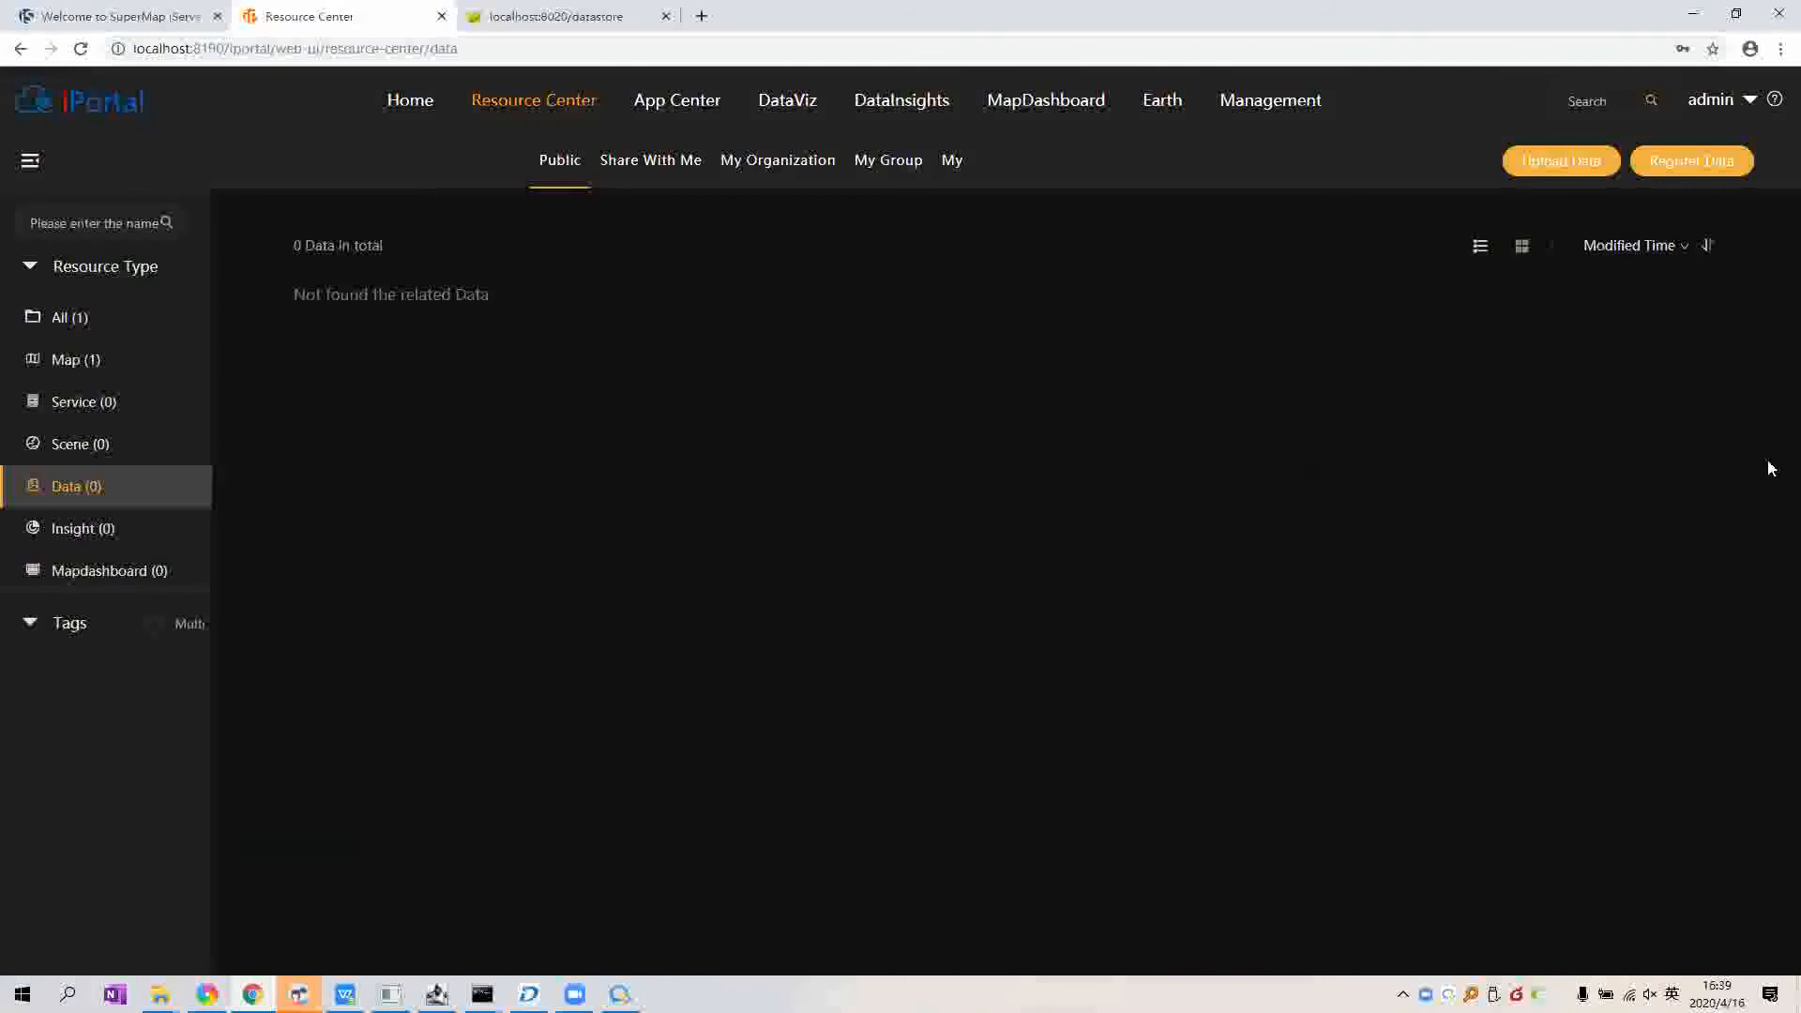
Step: Start a new data upload with data type SuperMap UDB Data
left_click(1560, 171)
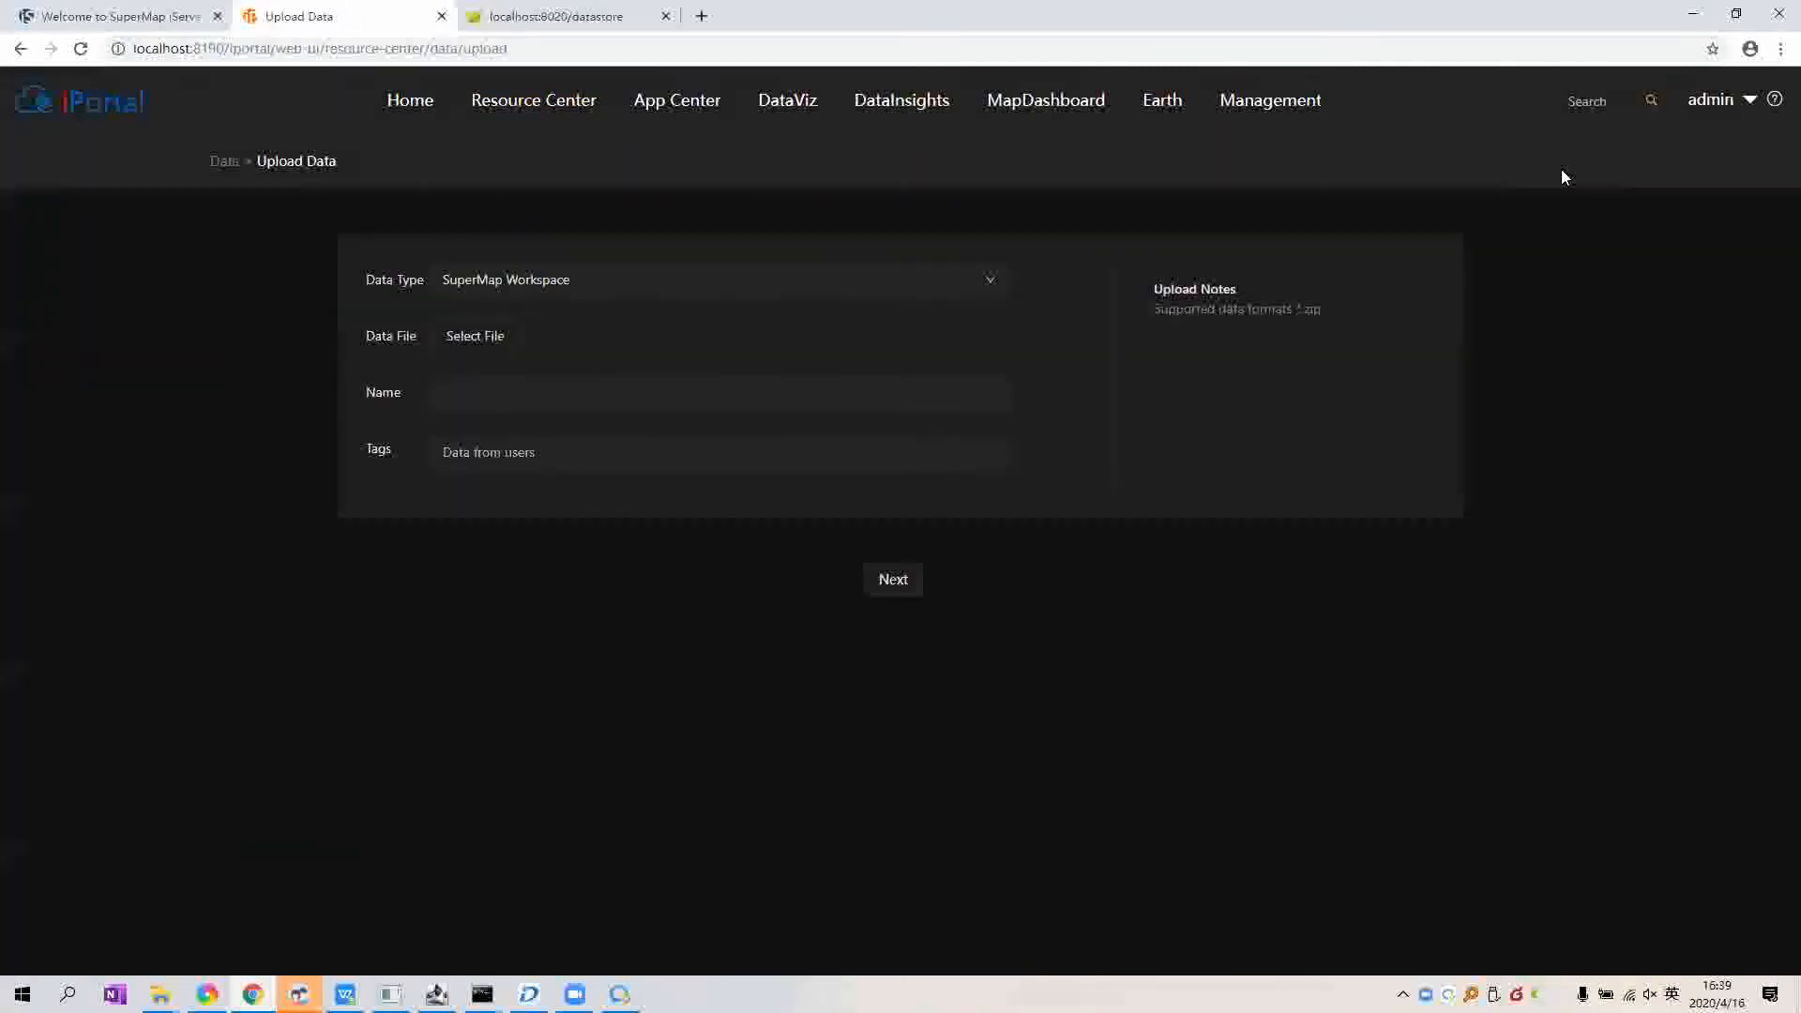
left_click(678, 298)
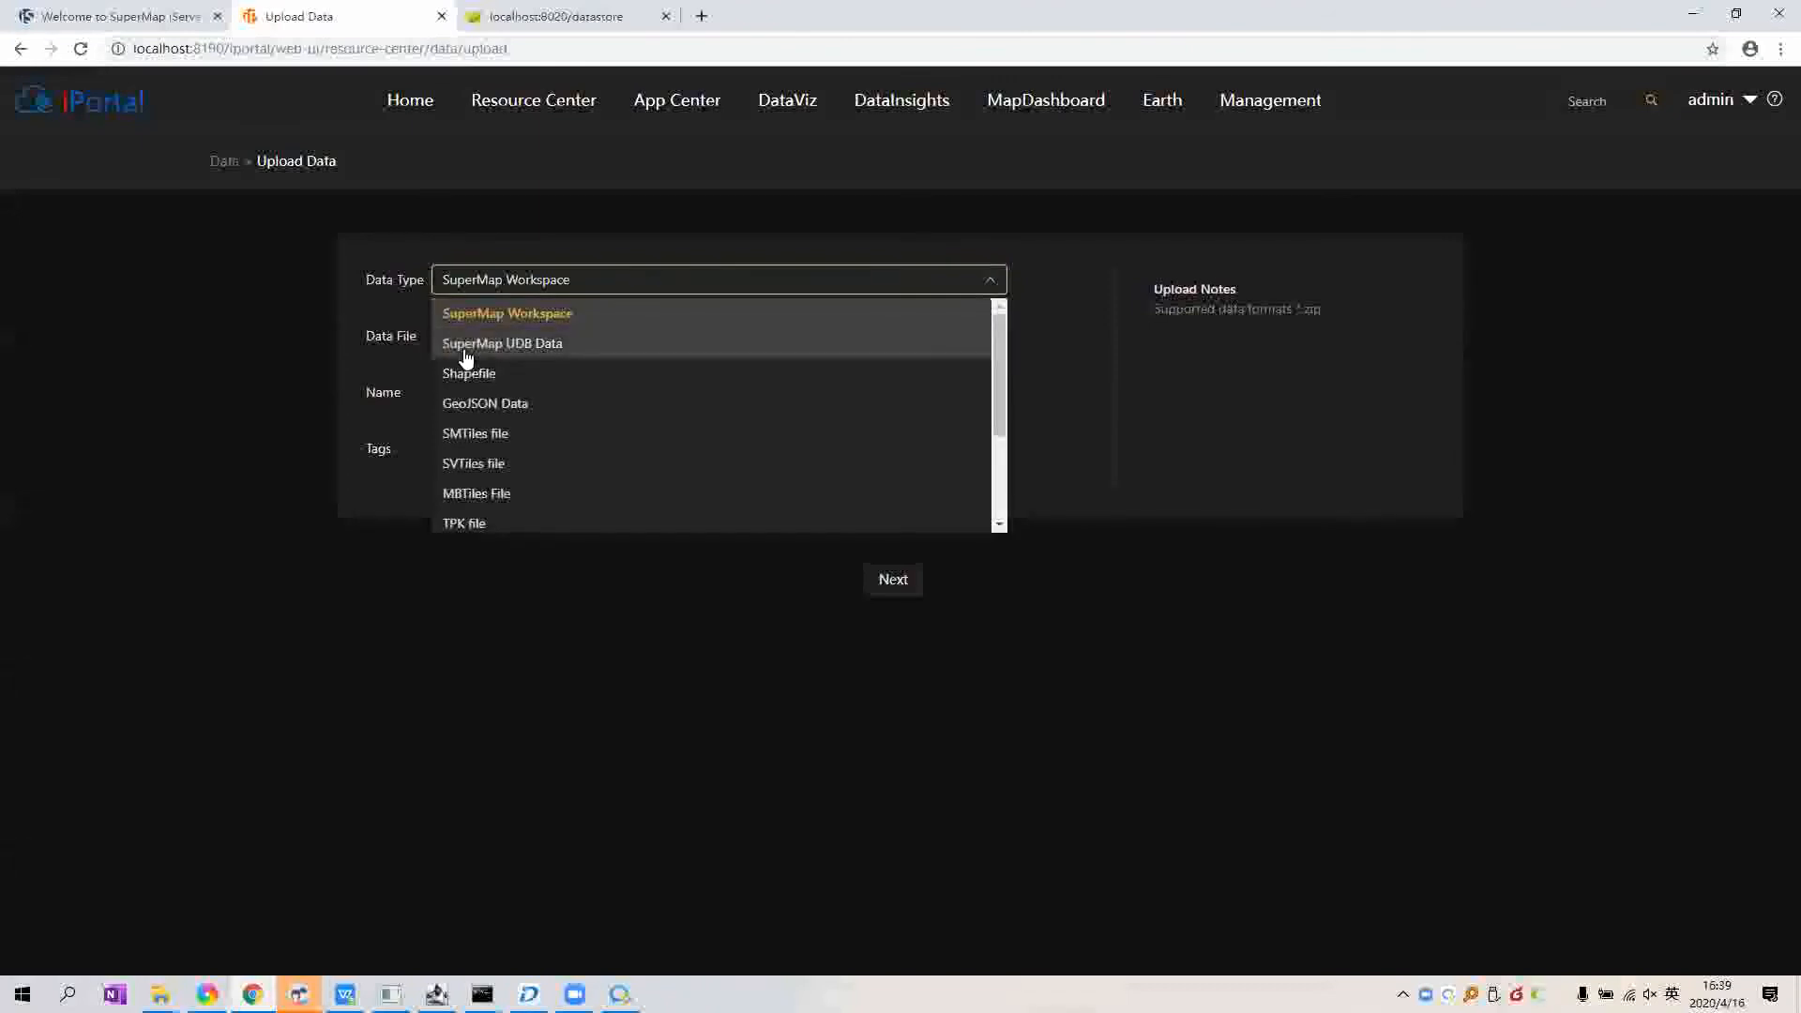
left_click(705, 347)
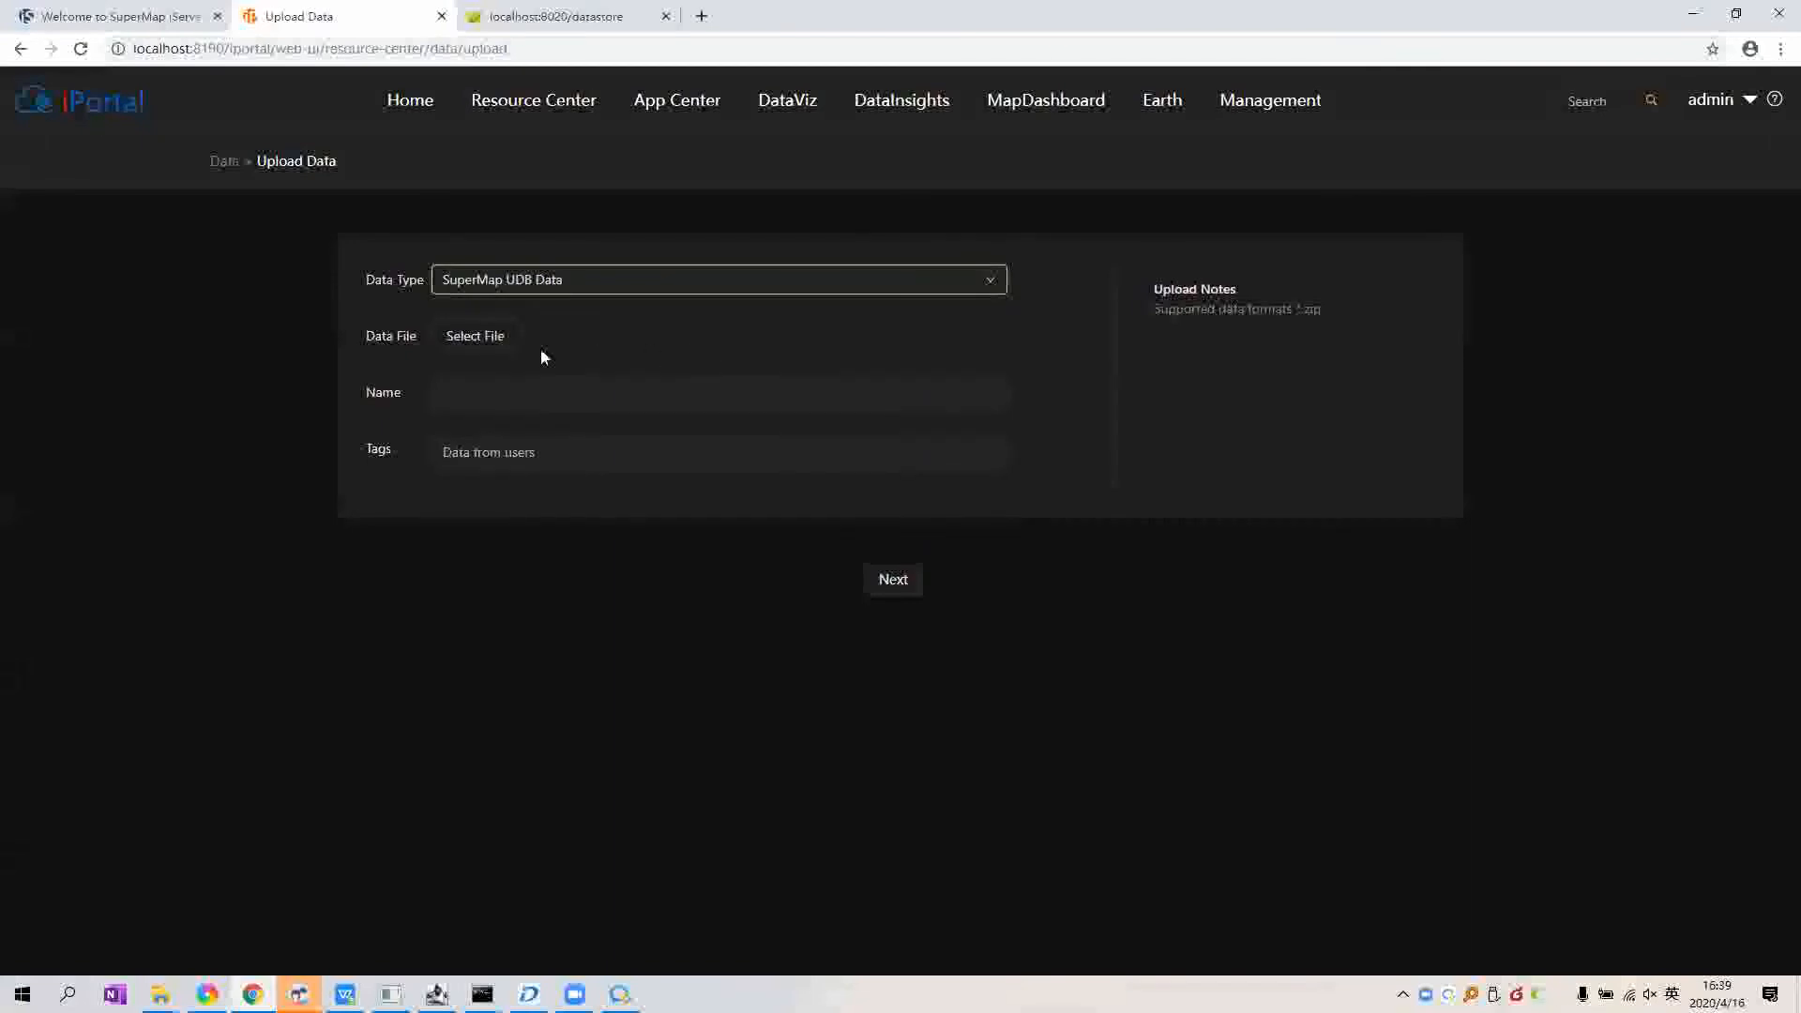
Step: Select World4326.zip from the 6_软件/疫情大屏/Data folder and continue to service selection
left_click(494, 334)
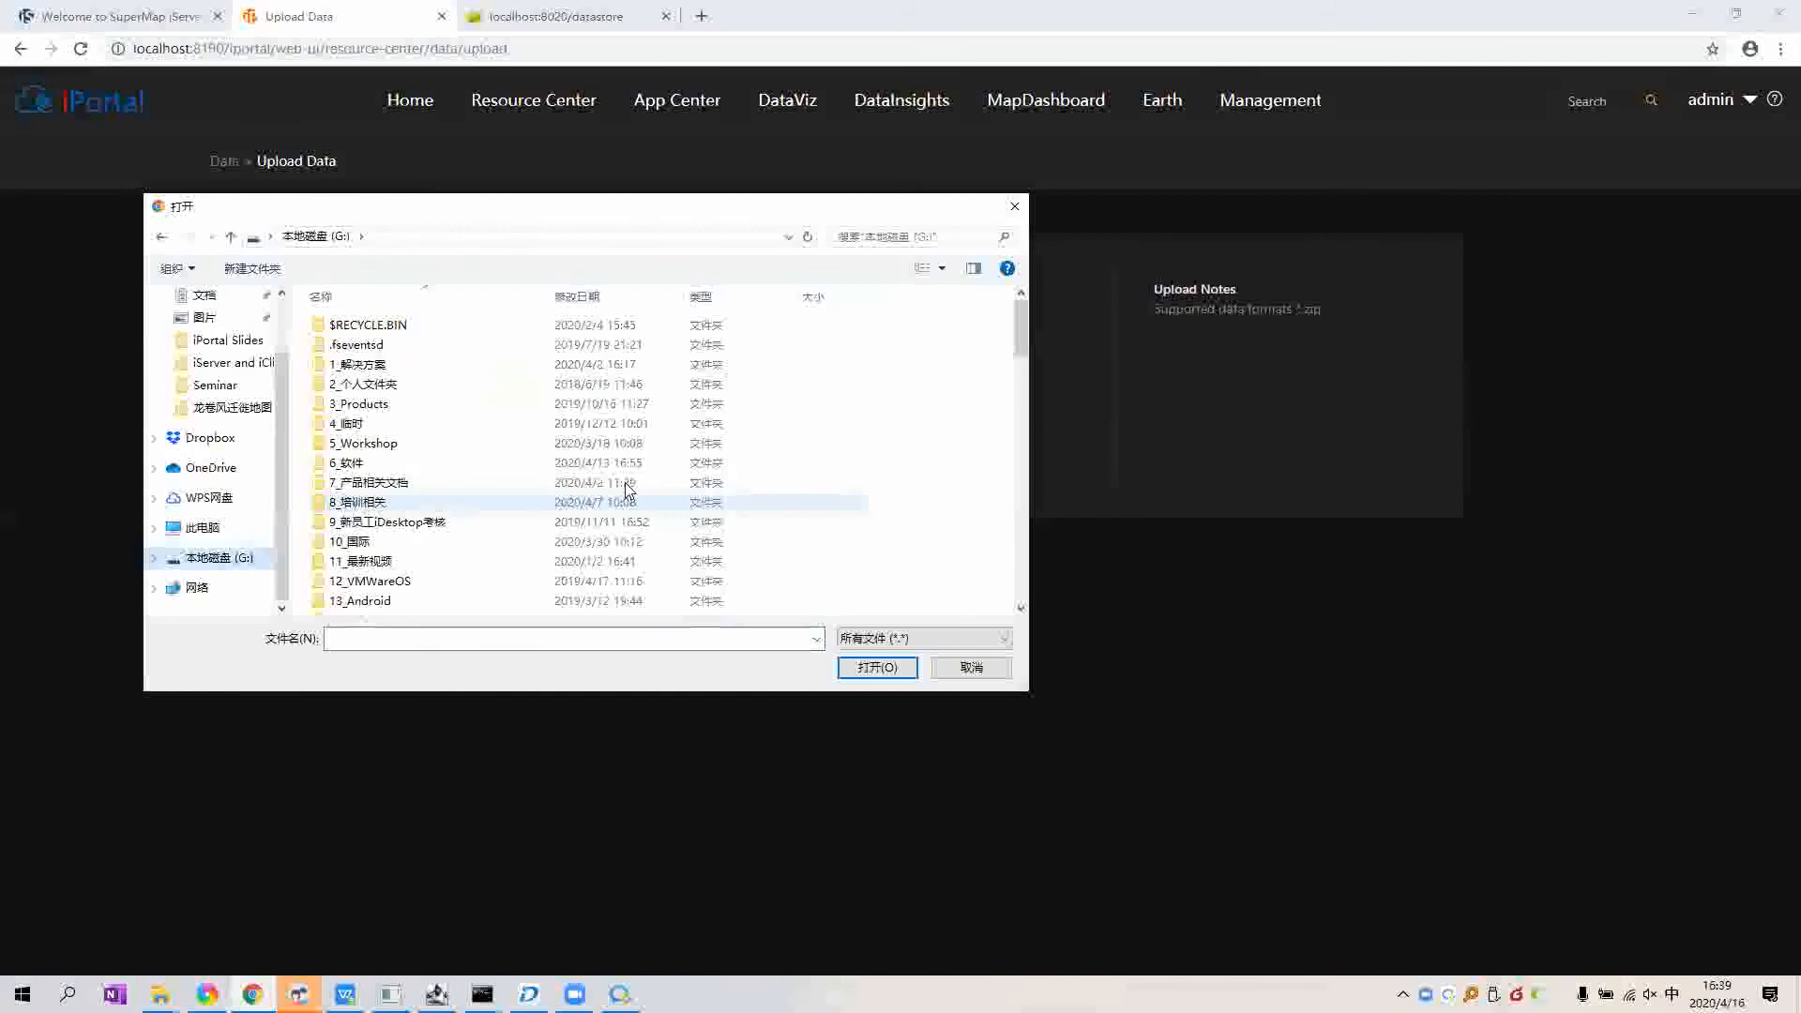
scroll(562, 469, "down", 1)
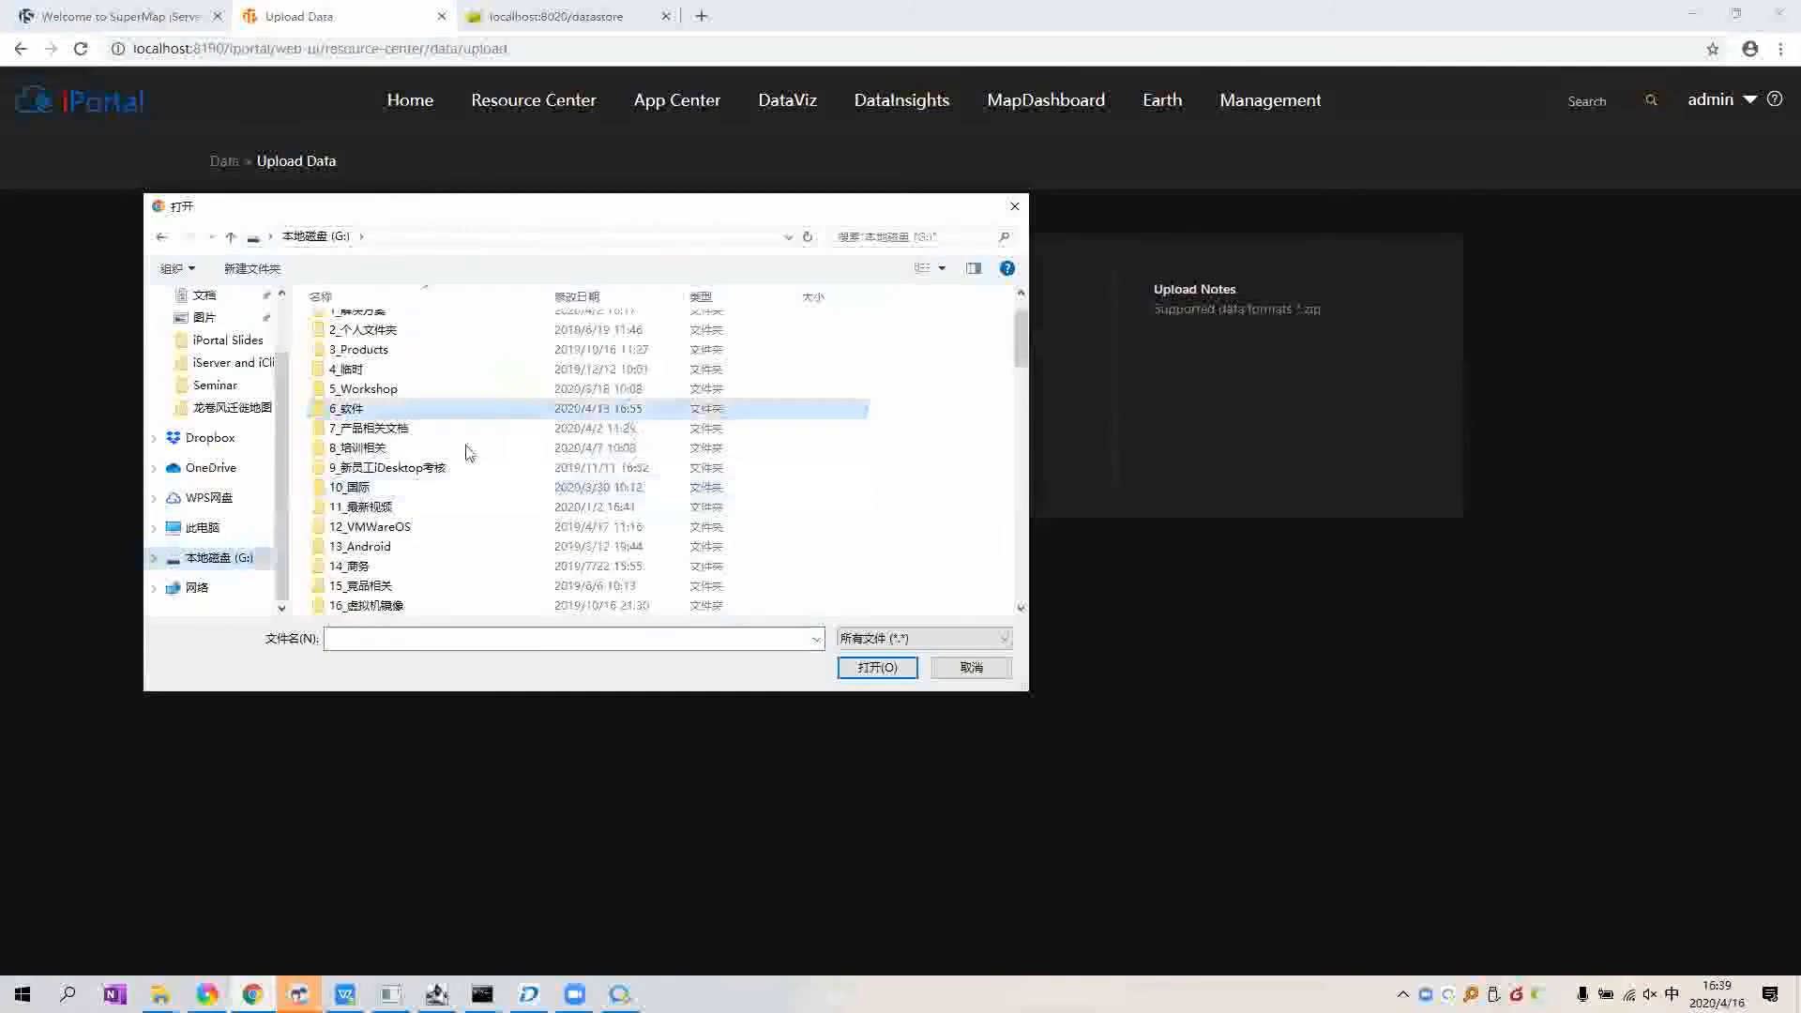
double_click(469, 405)
double_click(351, 521)
double_click(483, 382)
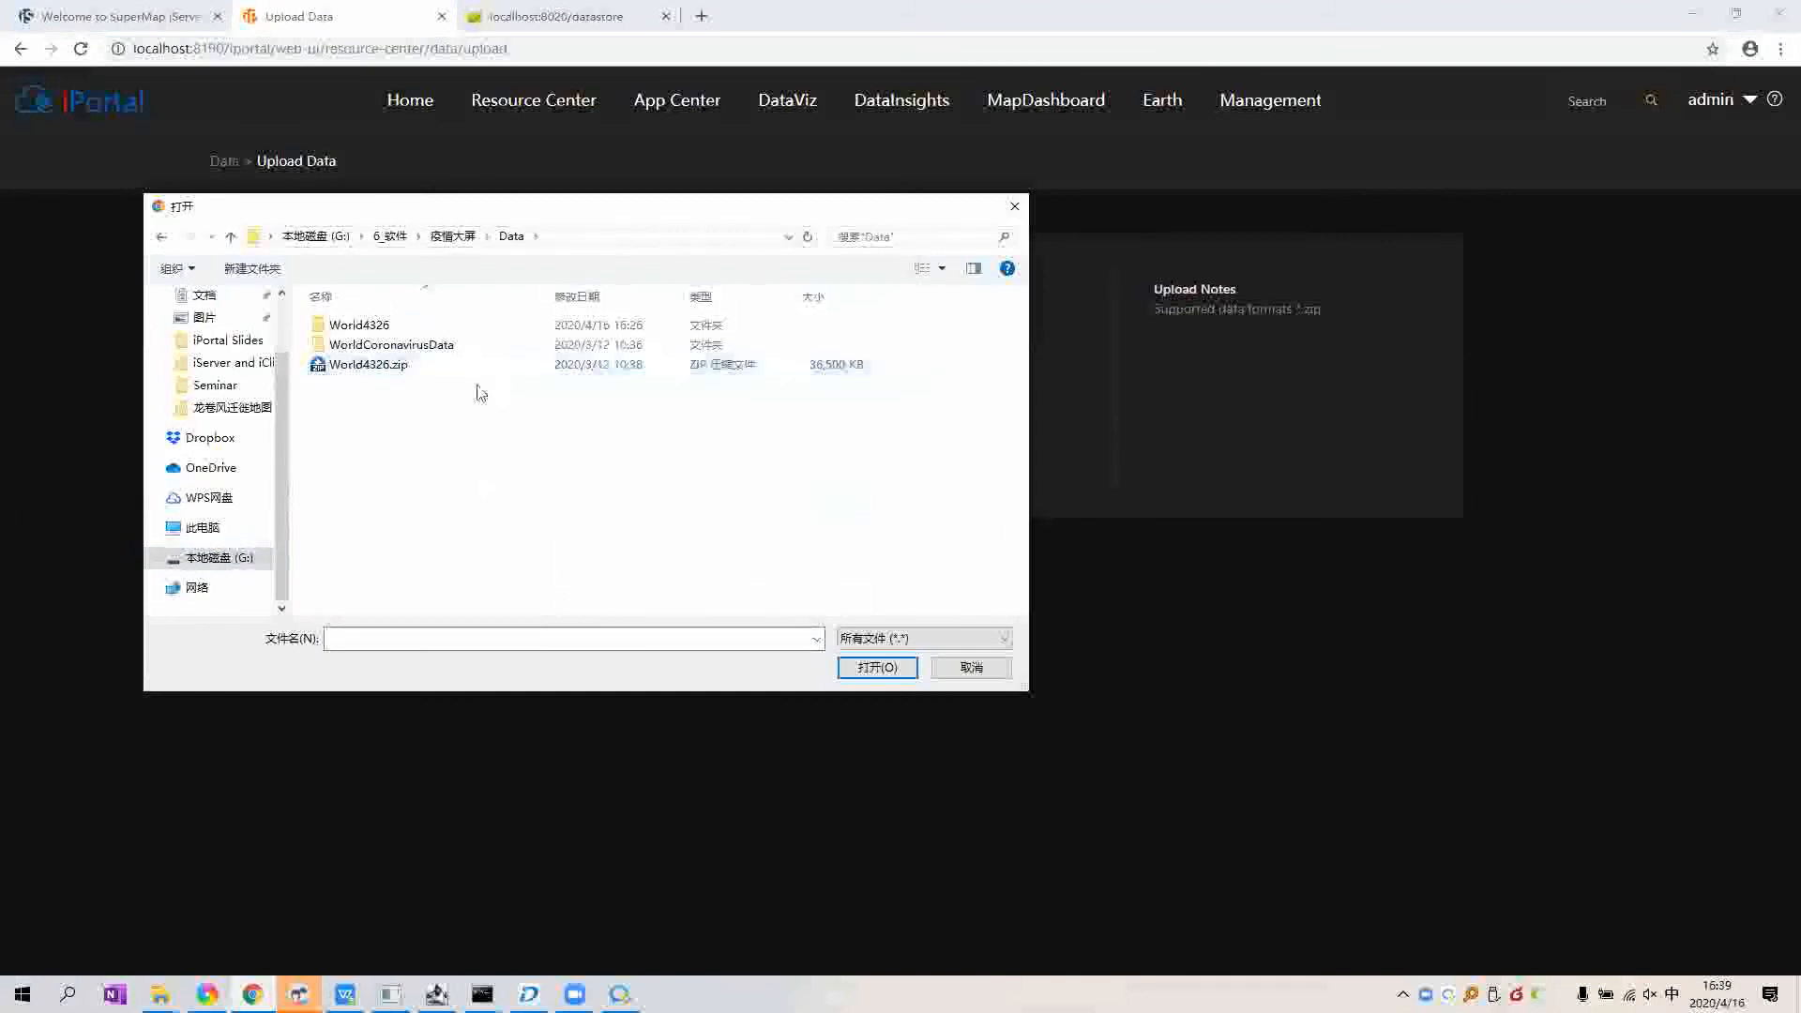
left_click(364, 366)
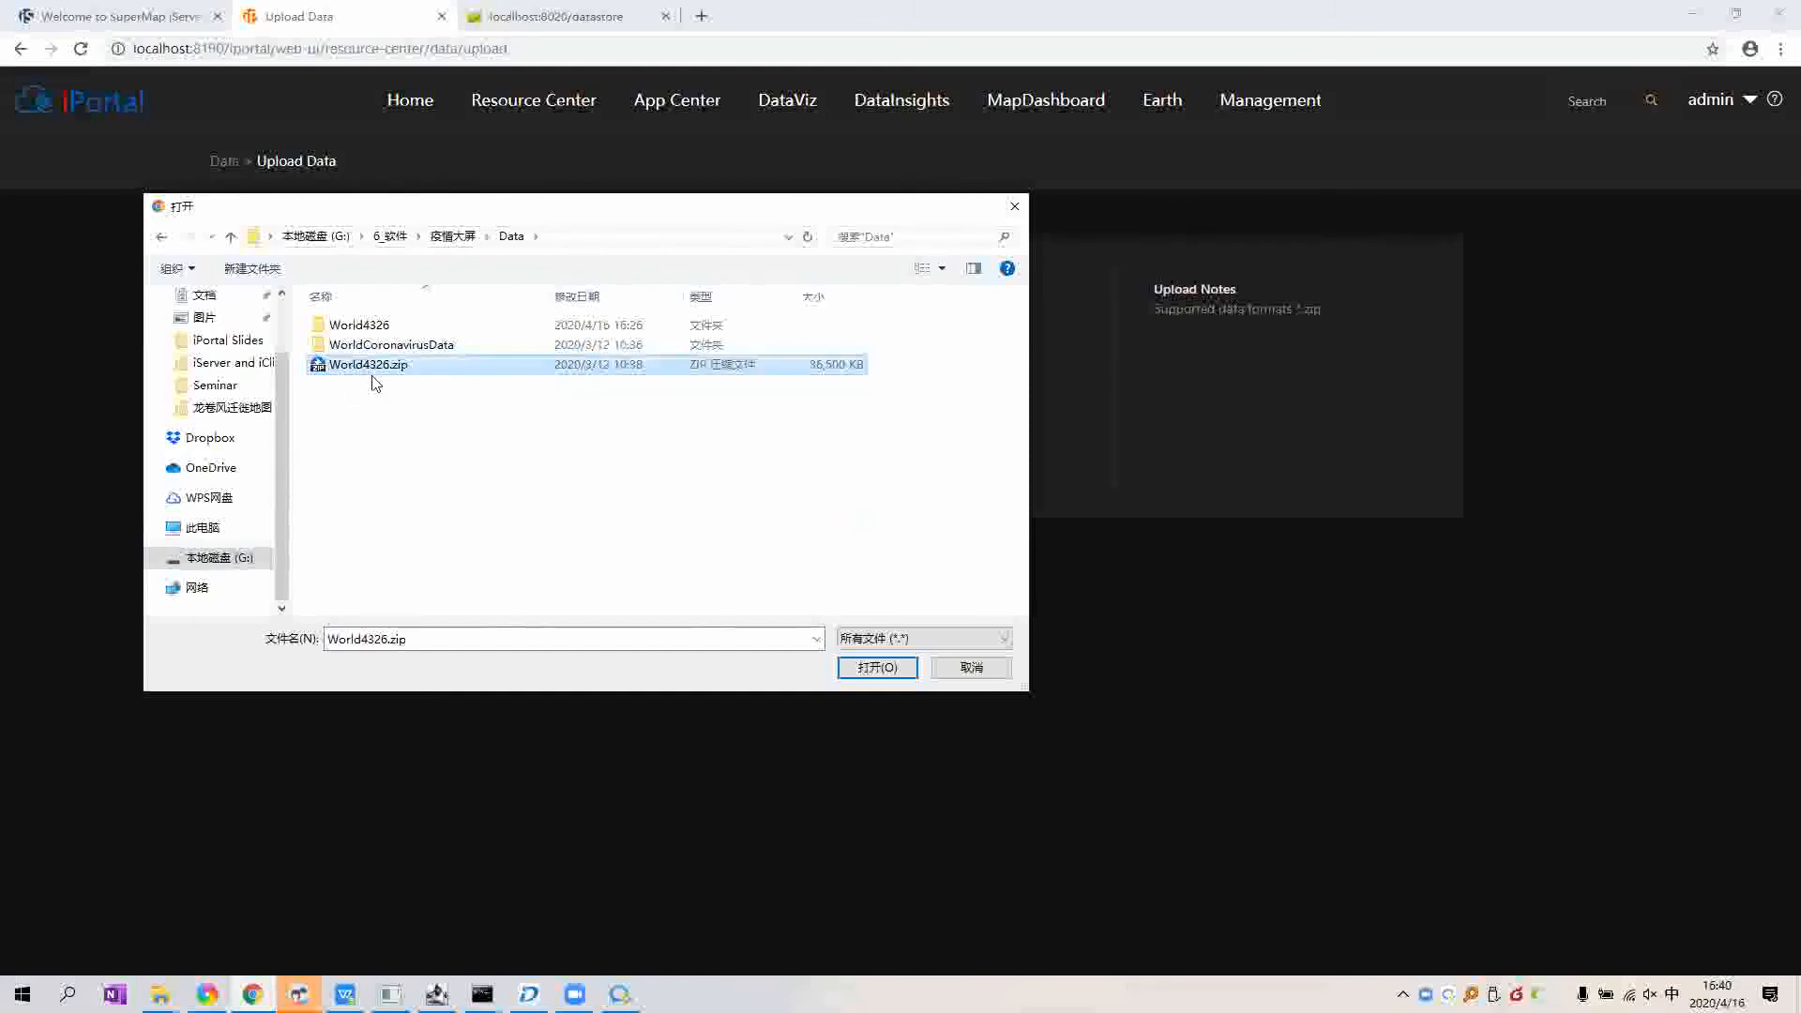
left_click(876, 667)
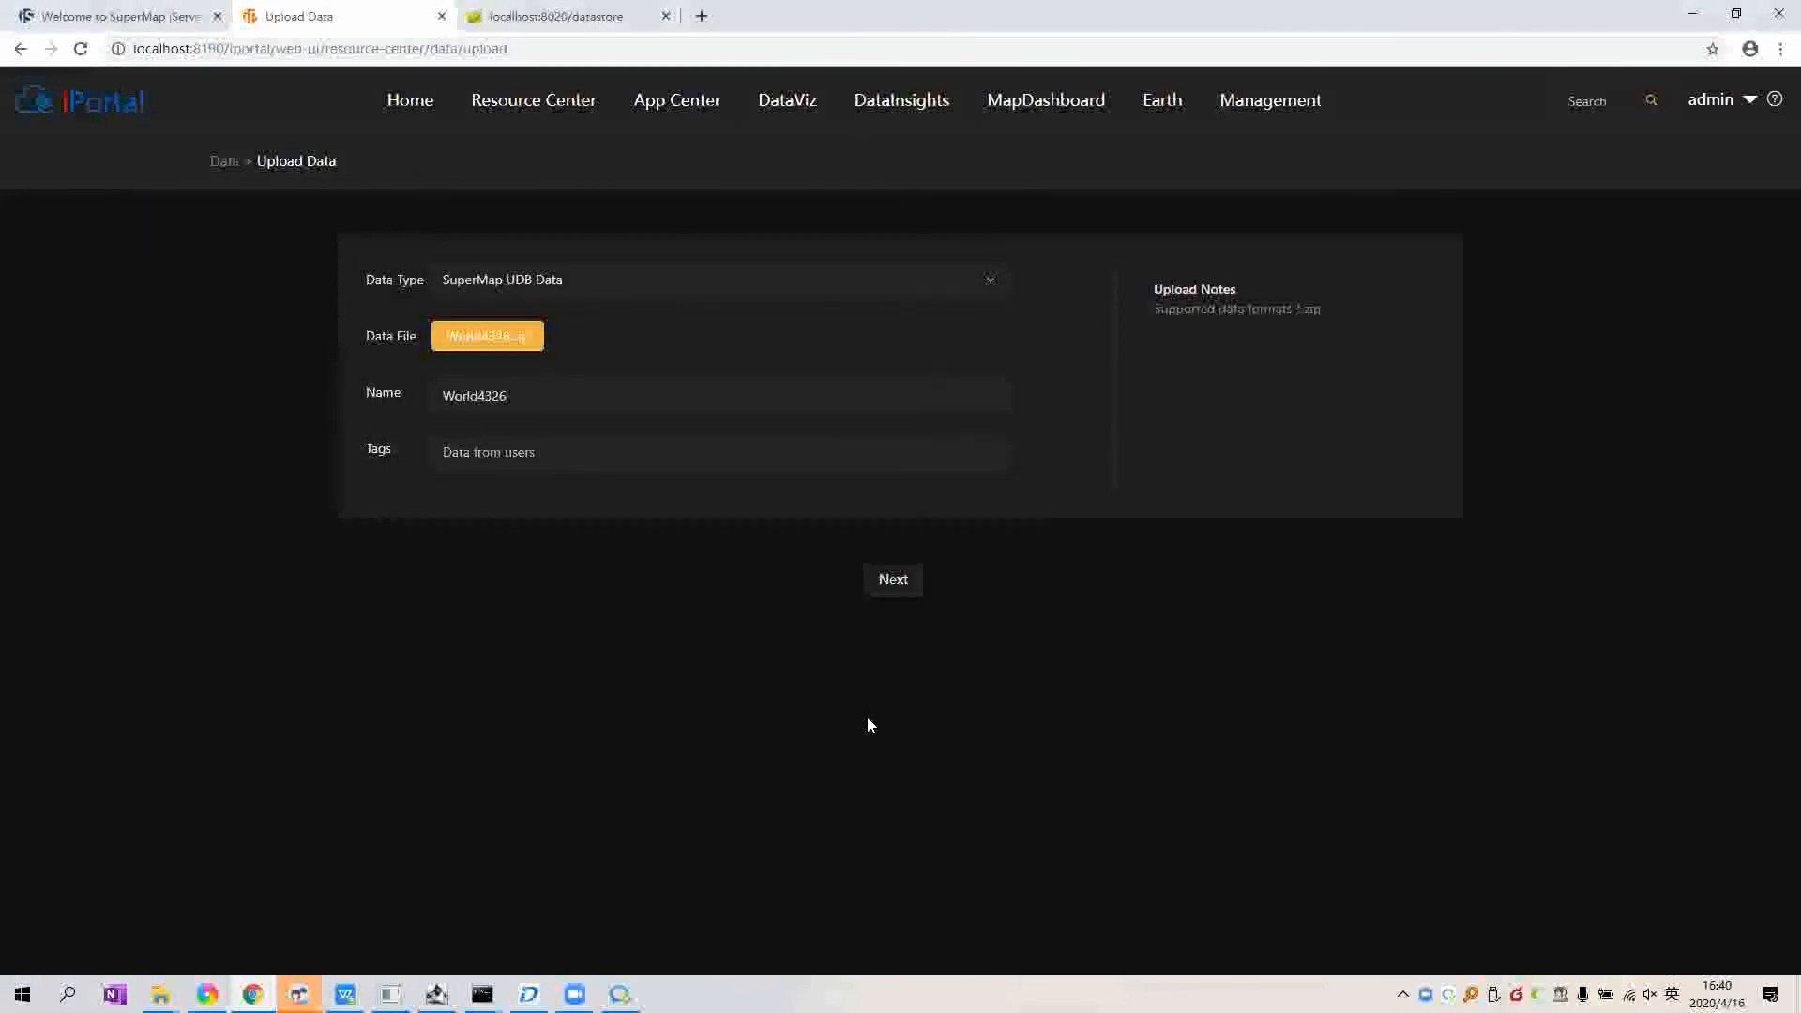
left_click(896, 584)
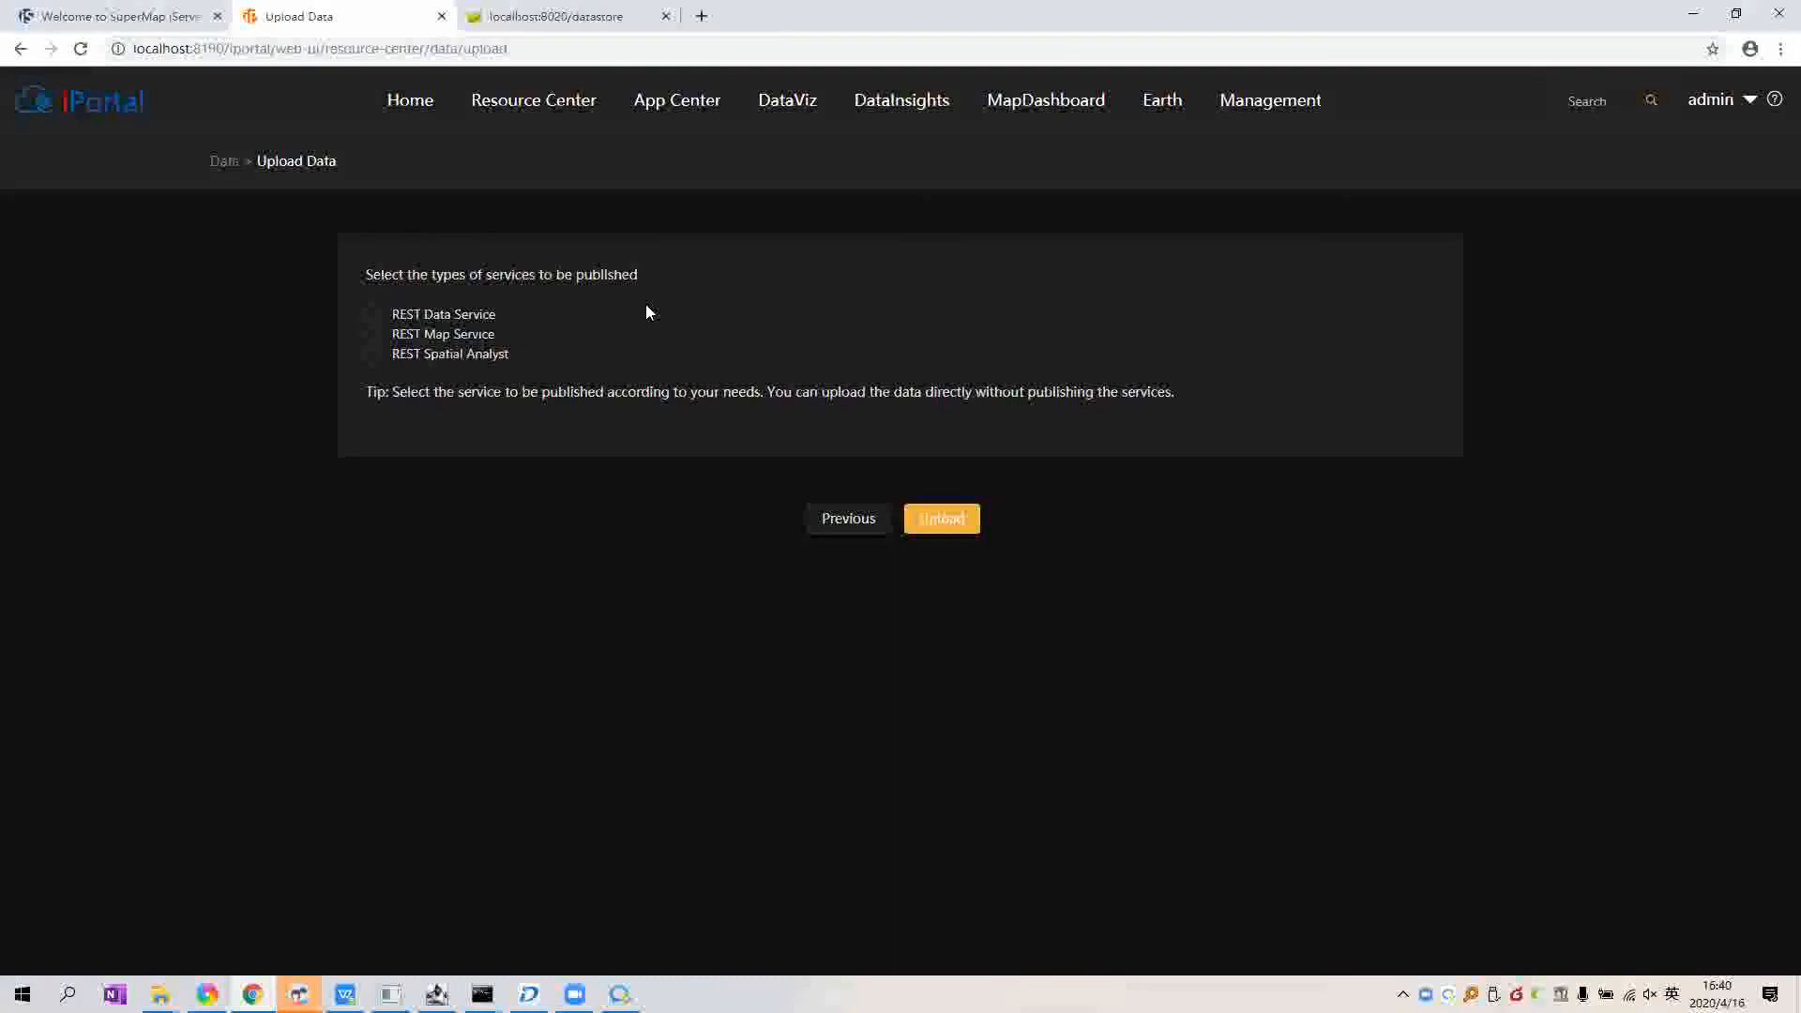
Step: Publish World4326.zip as REST Data Service and REST Map Service, then upload it
left_click(373, 316)
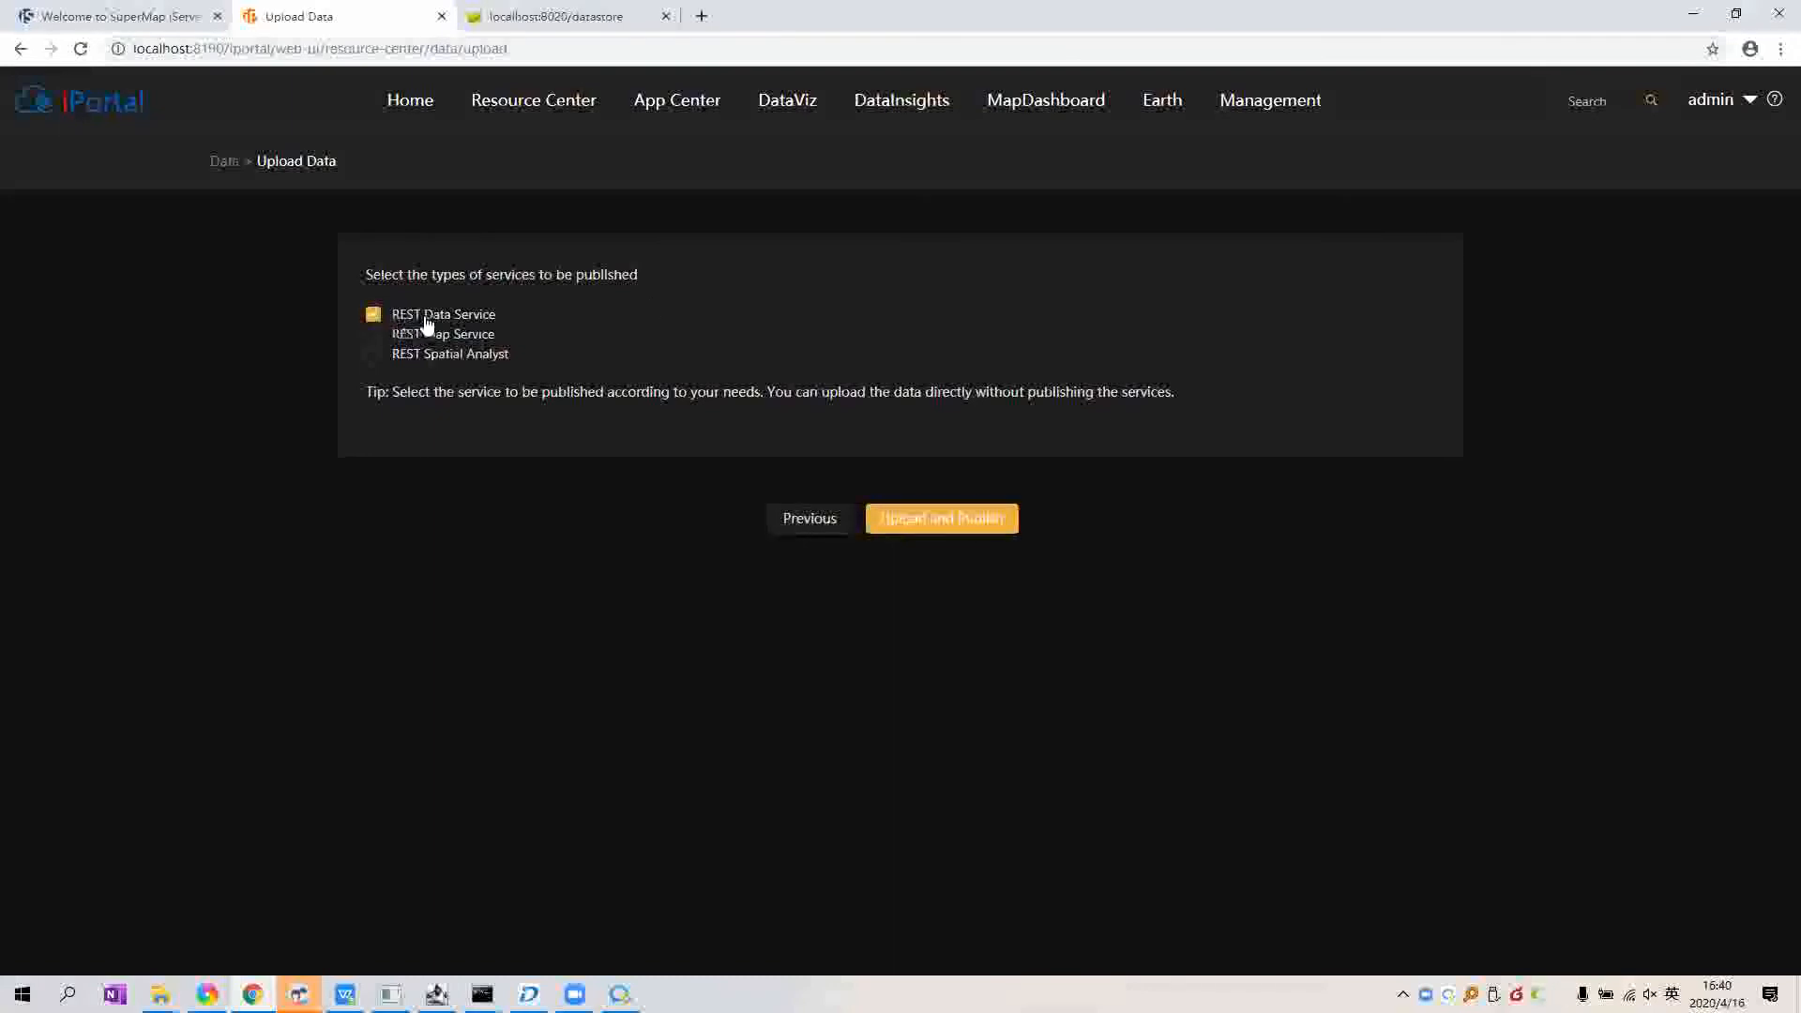
left_click(377, 335)
left_click(969, 525)
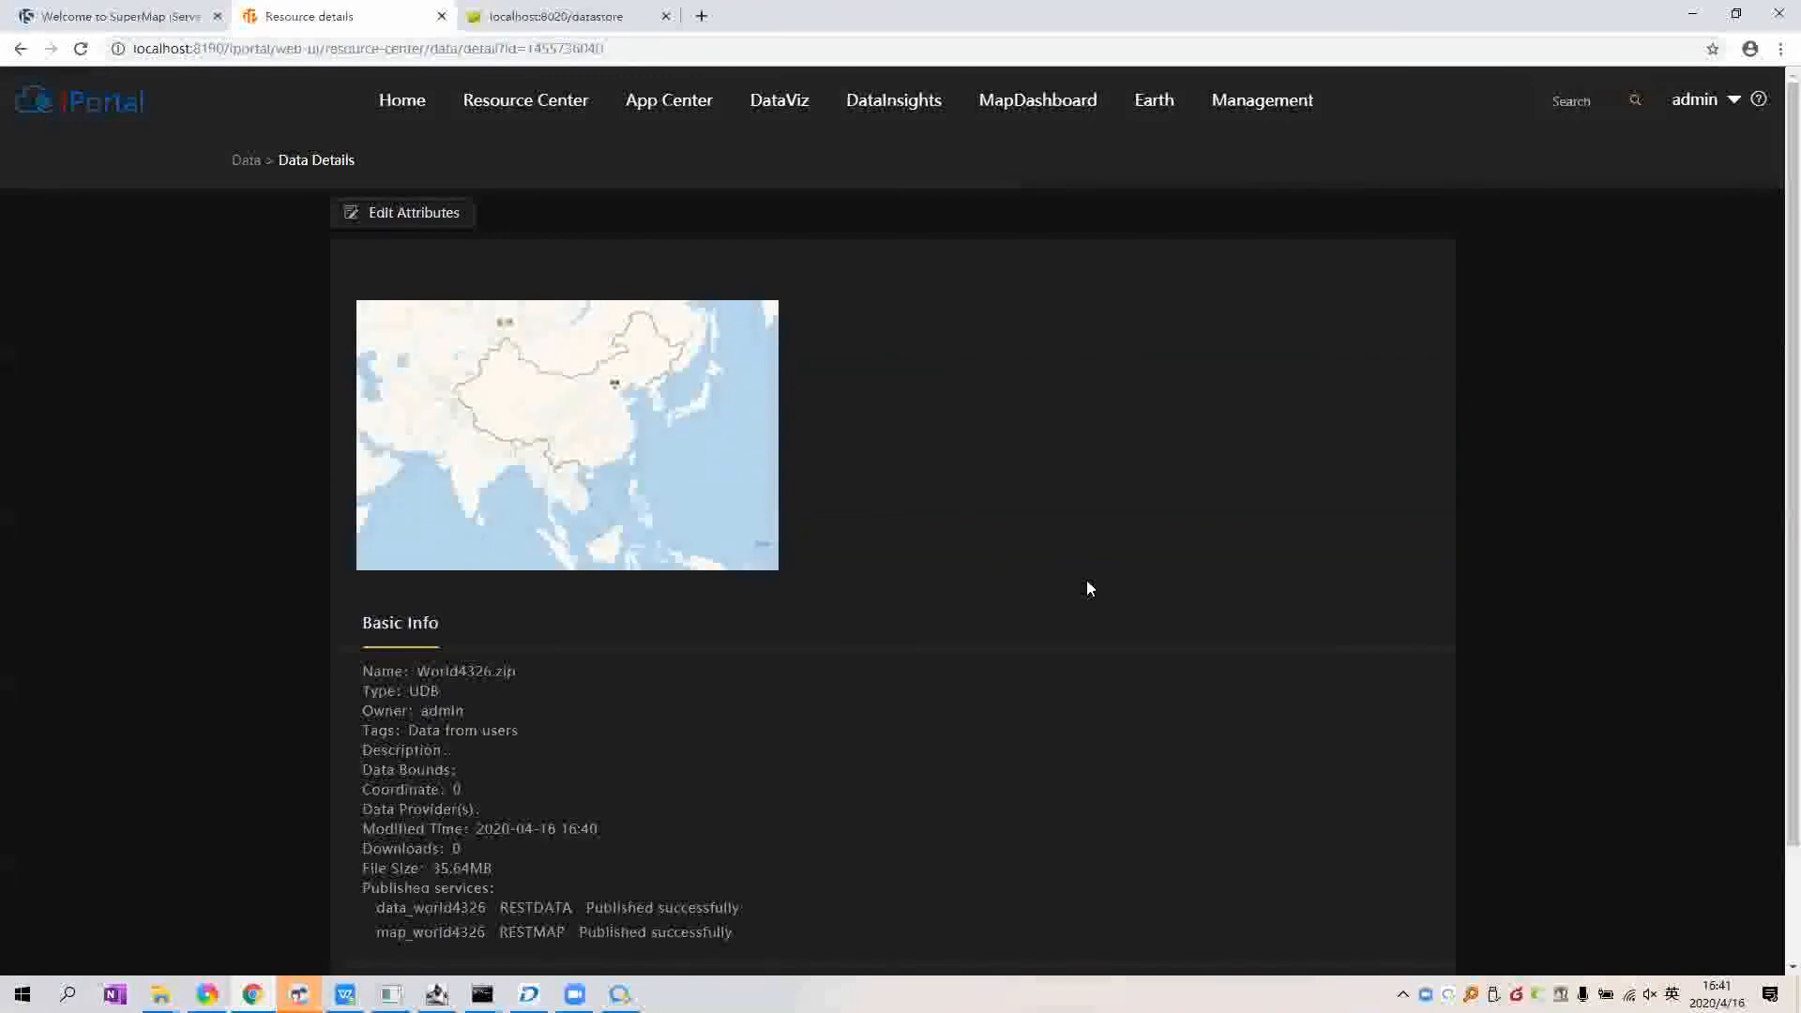
scroll(522, 566, "down", 2)
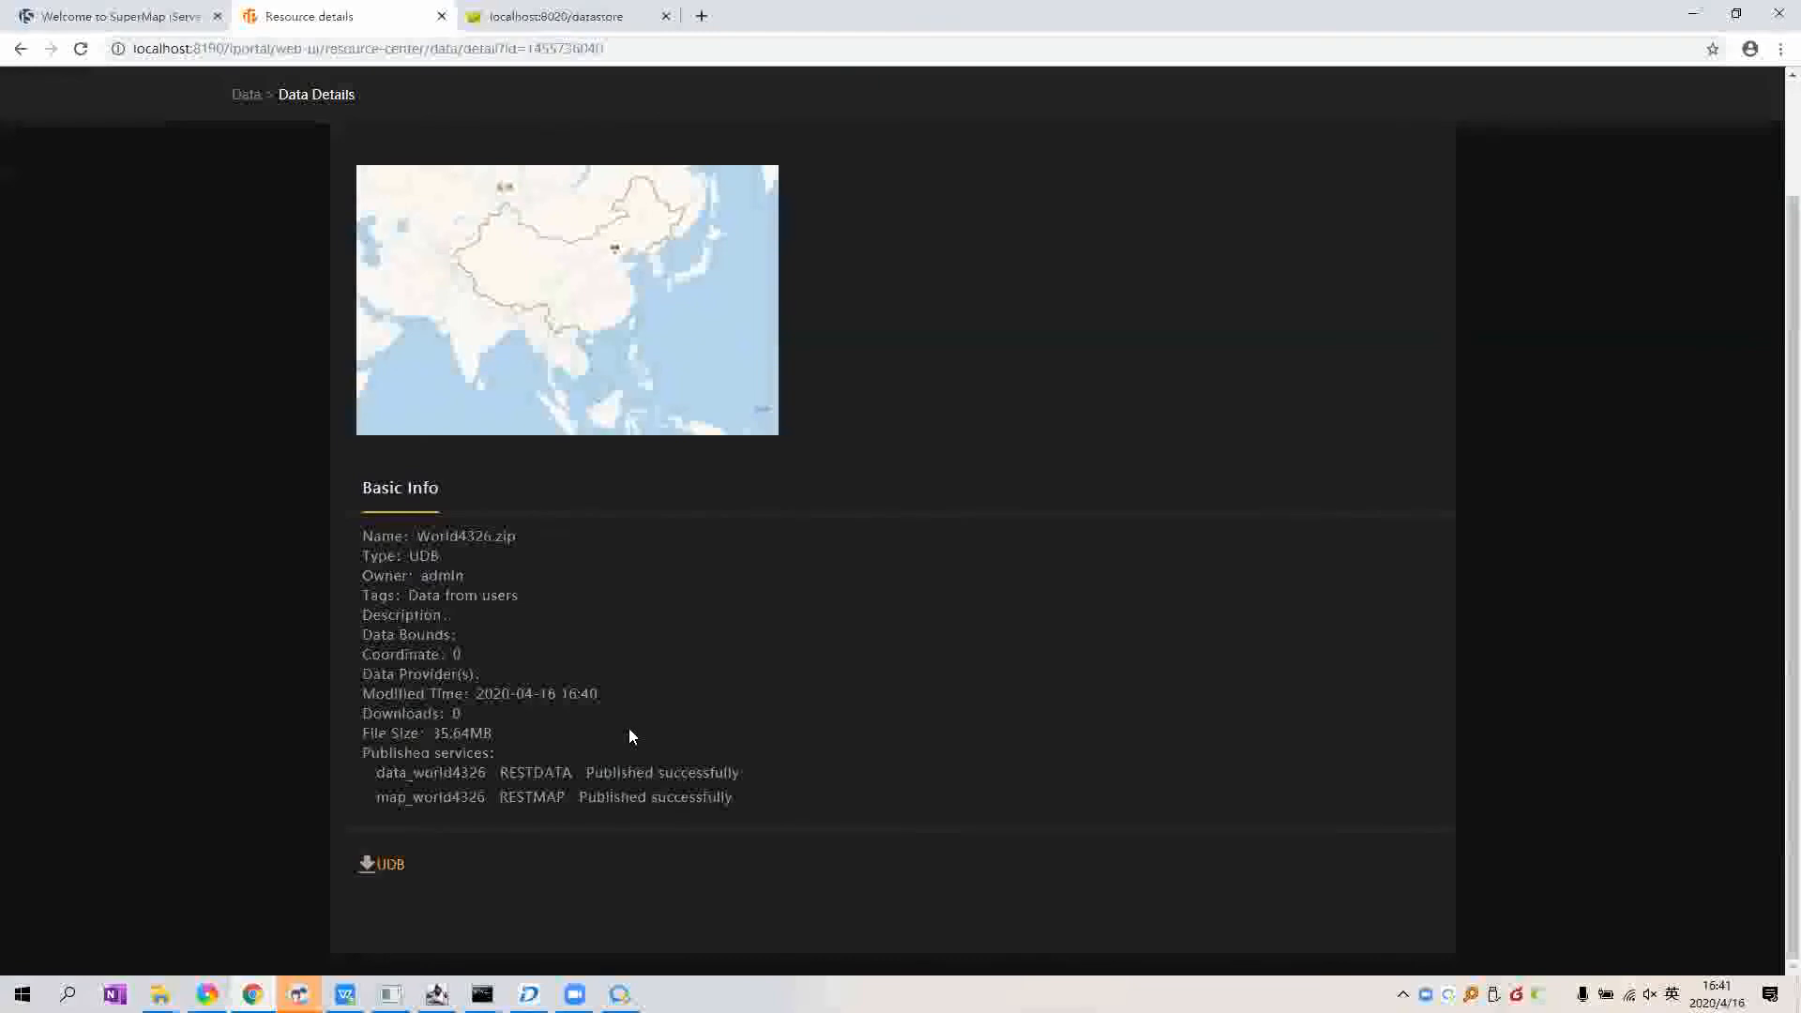
Step: In iServer's services list, find and open the map_world4326 REST service
left_click(164, 7)
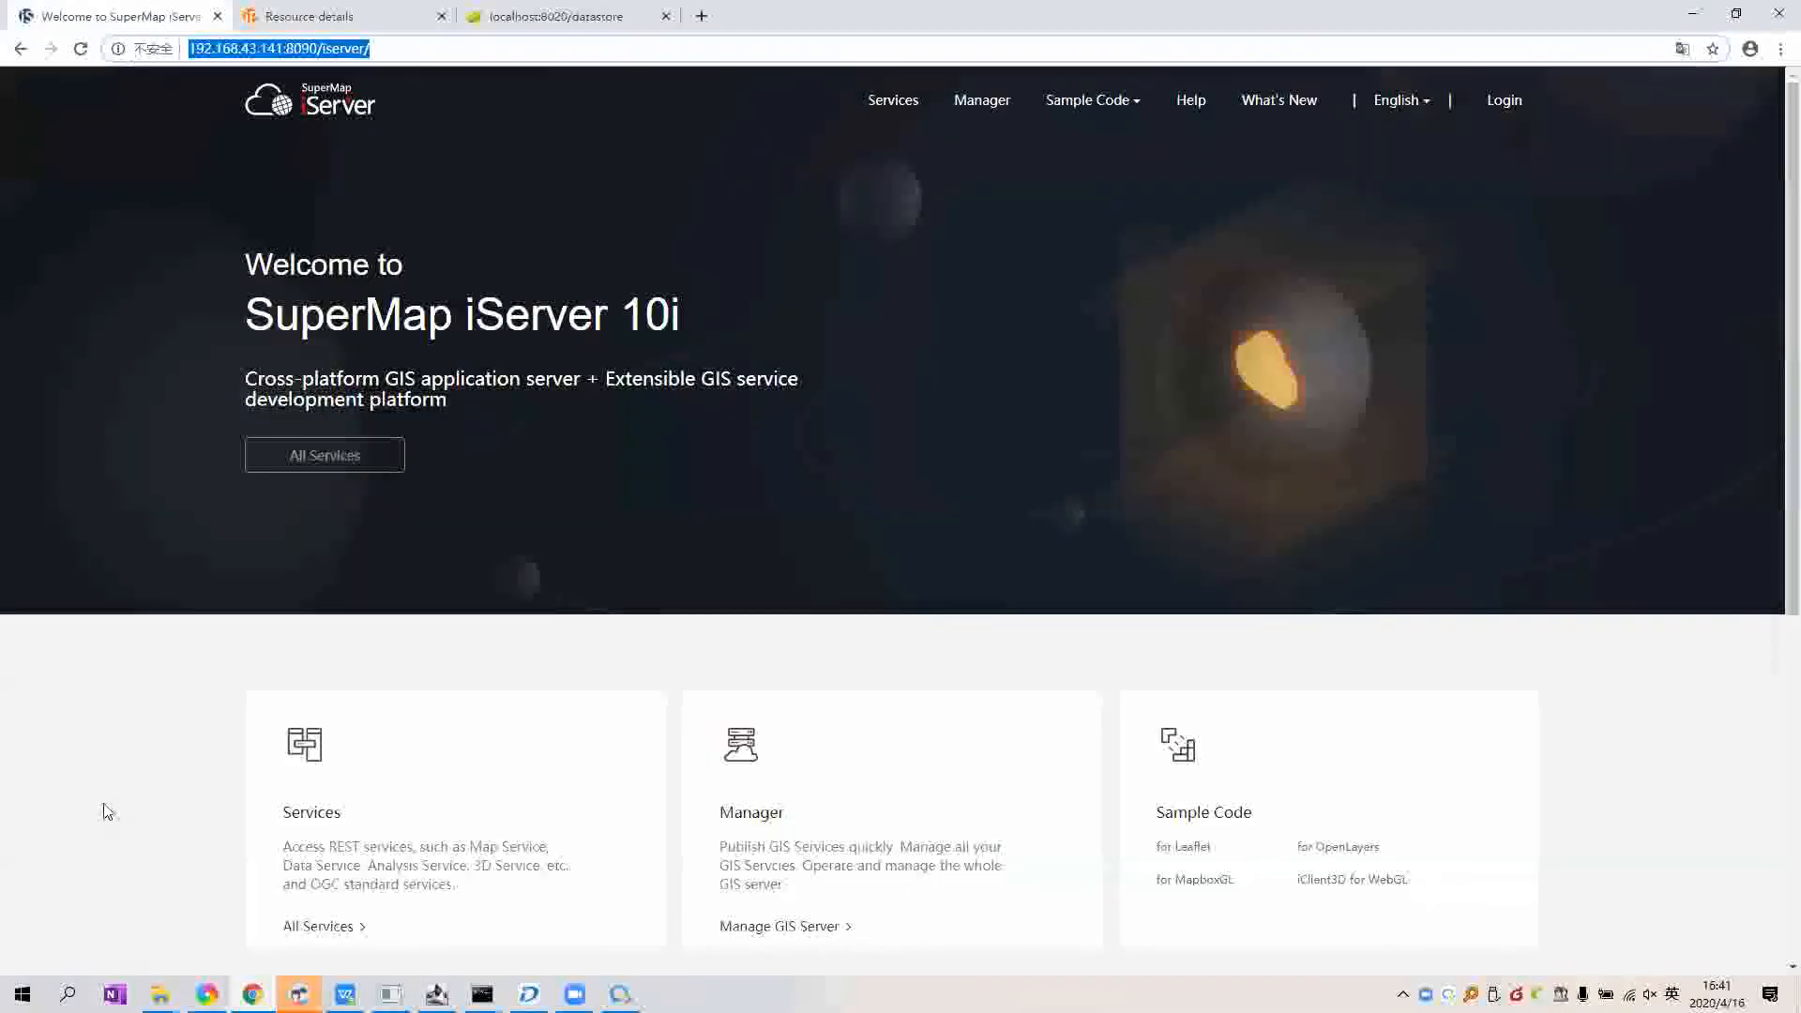
left_click(268, 758)
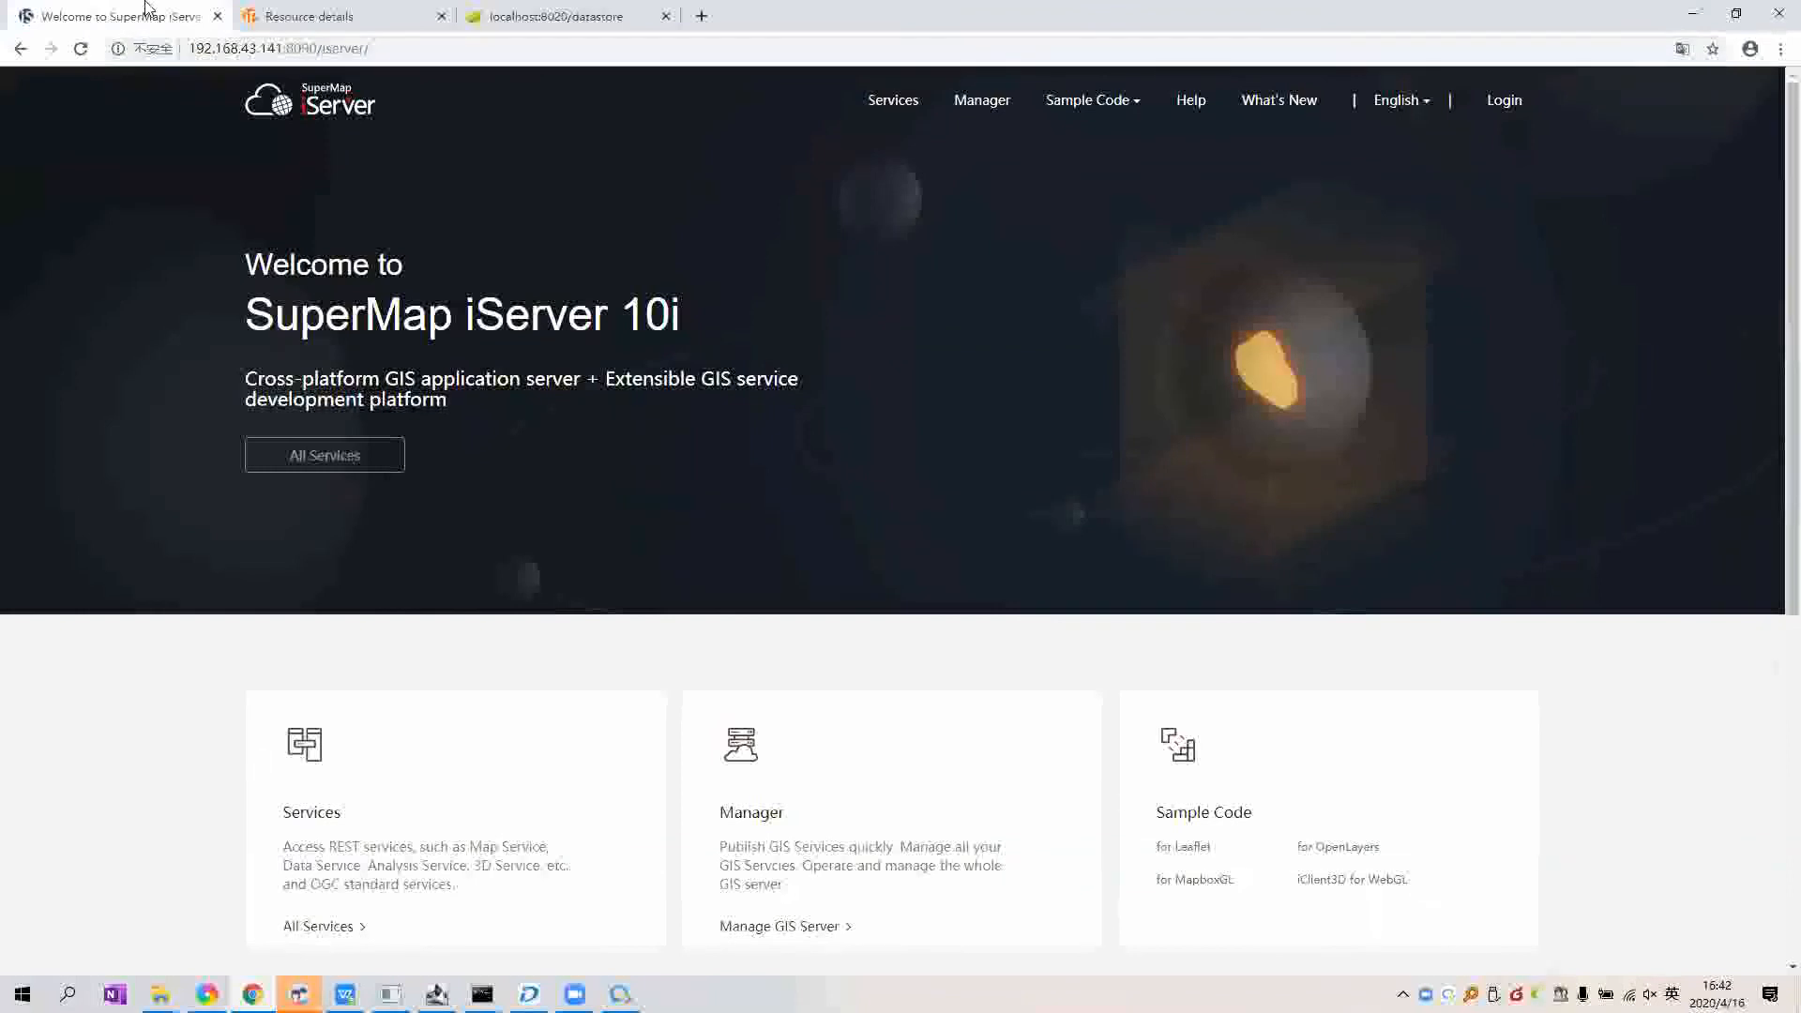
left_click(907, 106)
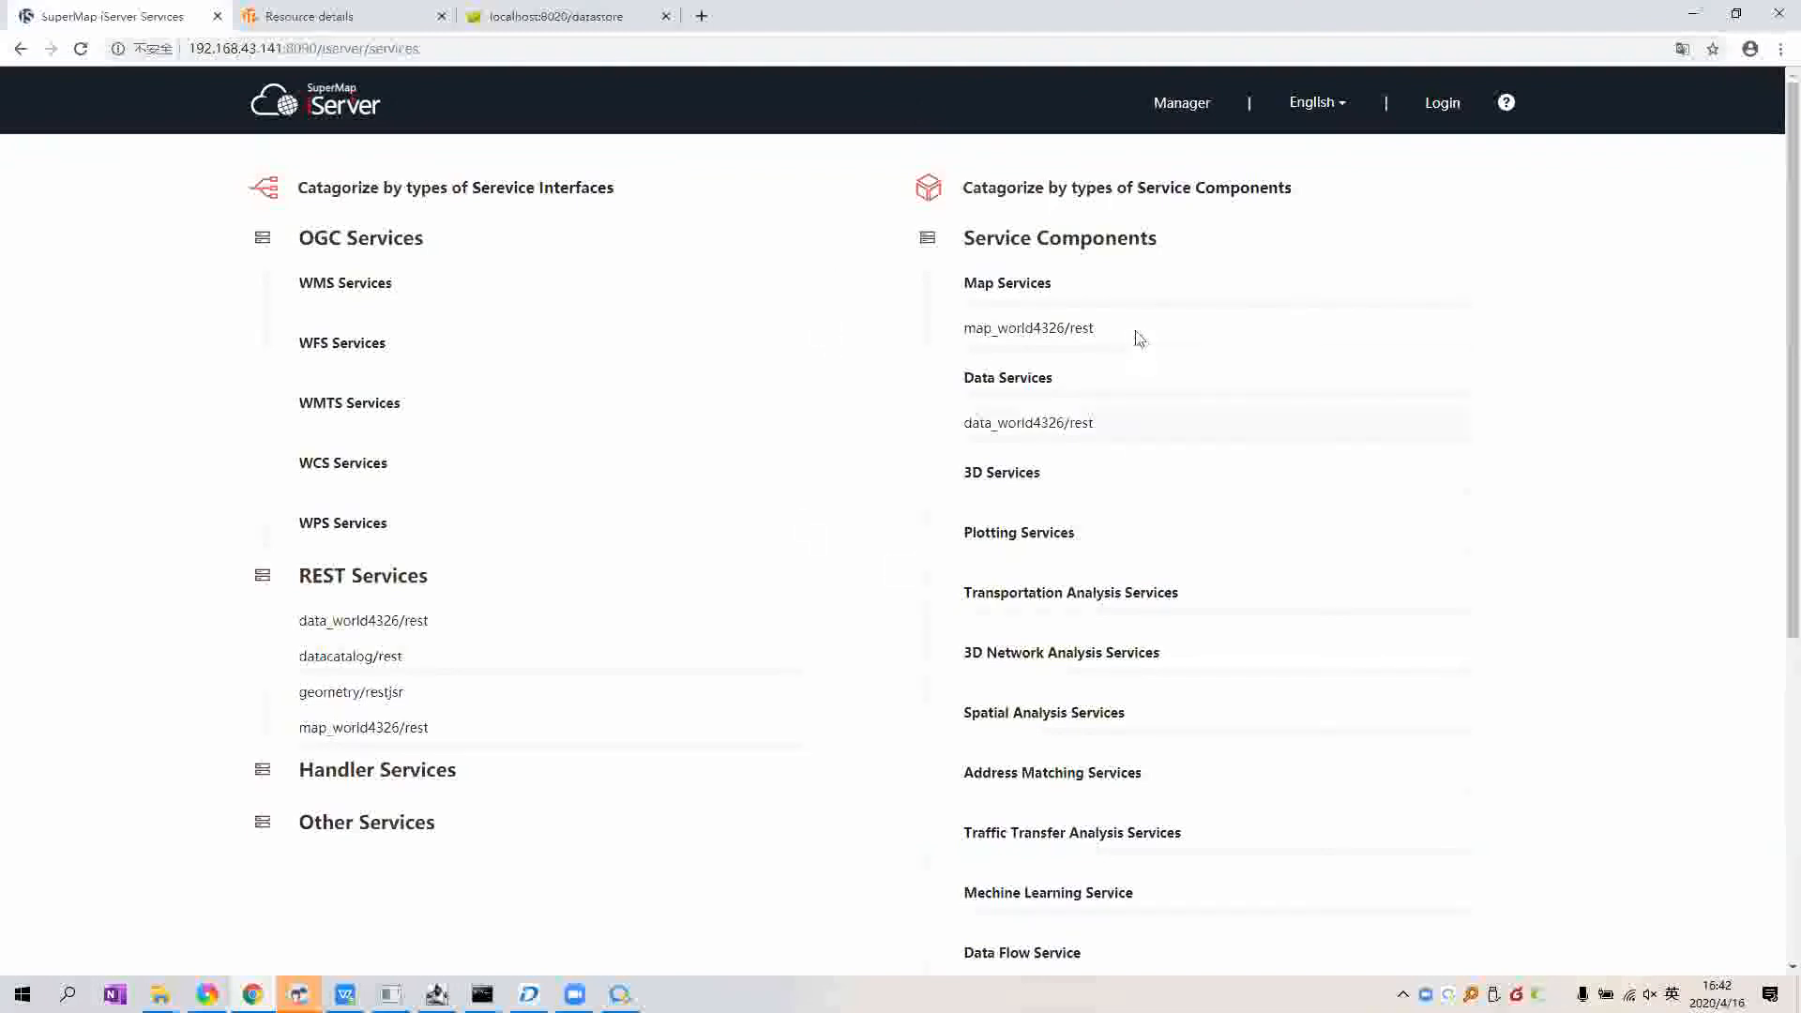
left_click_drag(959, 328, 998, 329)
left_click_drag(1105, 425, 967, 287)
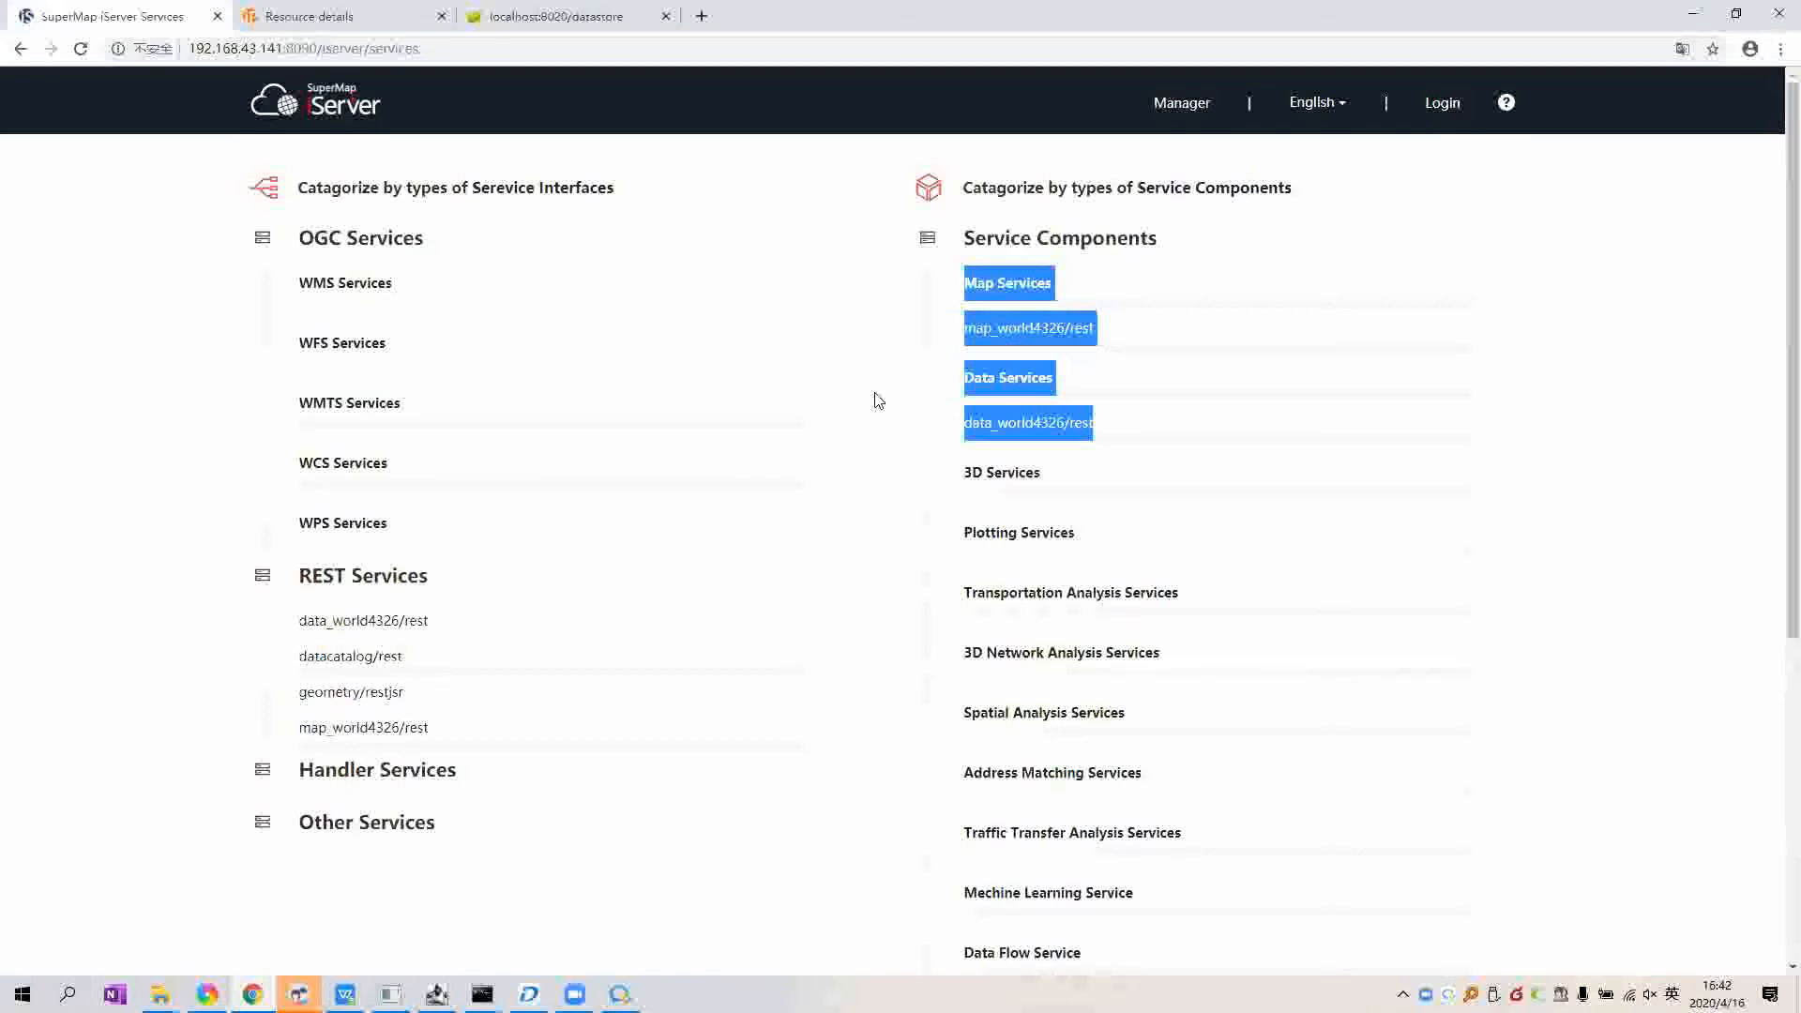
left_click(1004, 345)
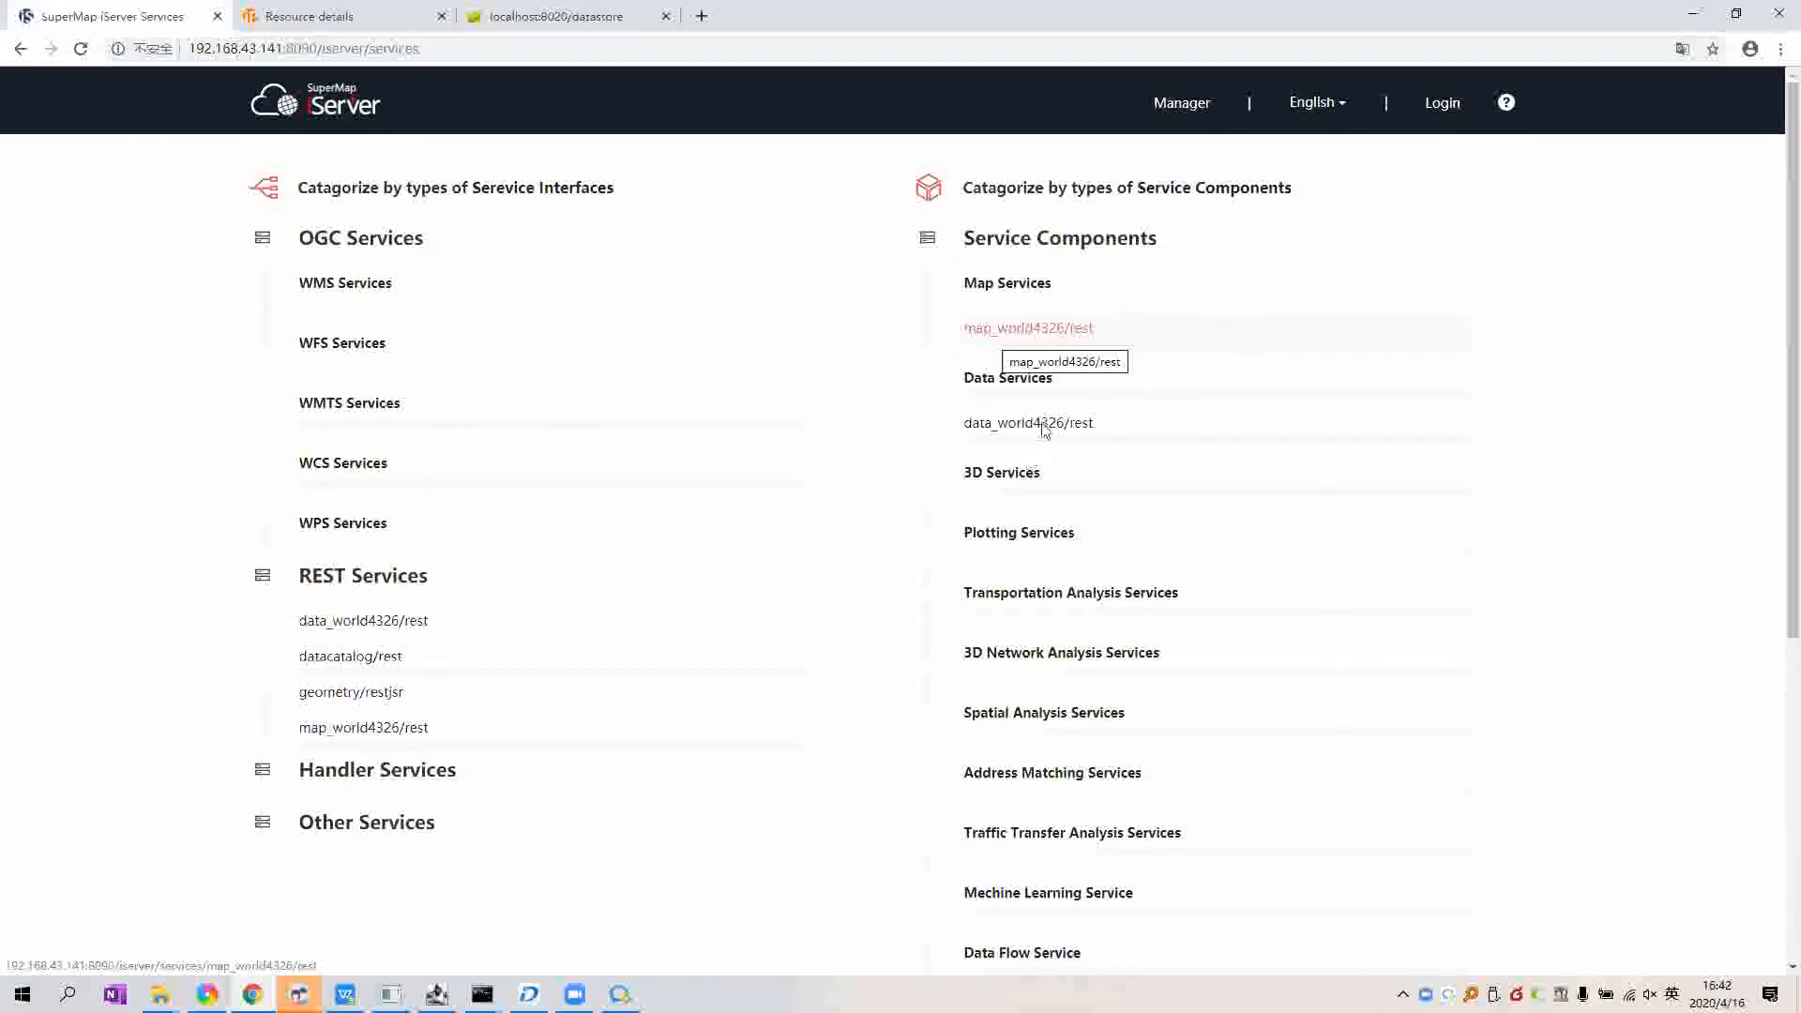
left_click(1060, 328)
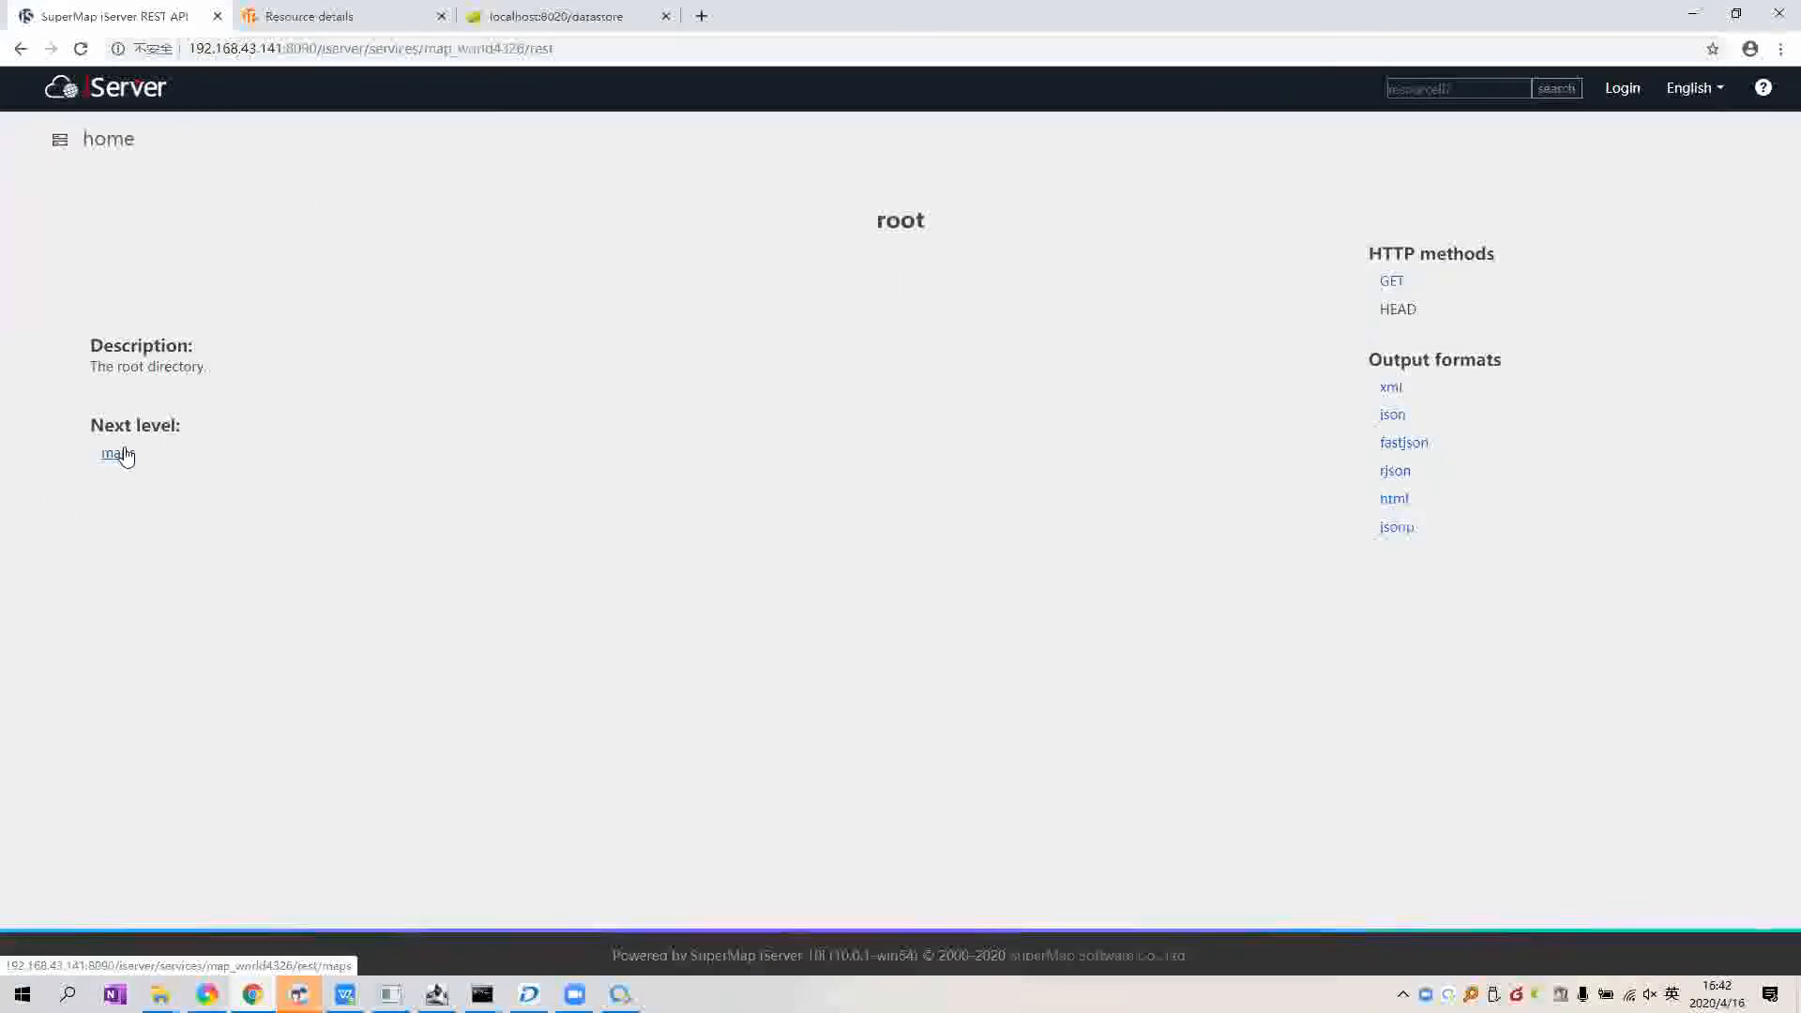
Step: Preview the world map in iClient for Leaflet, zoom in, then return to iPortal
left_click(125, 454)
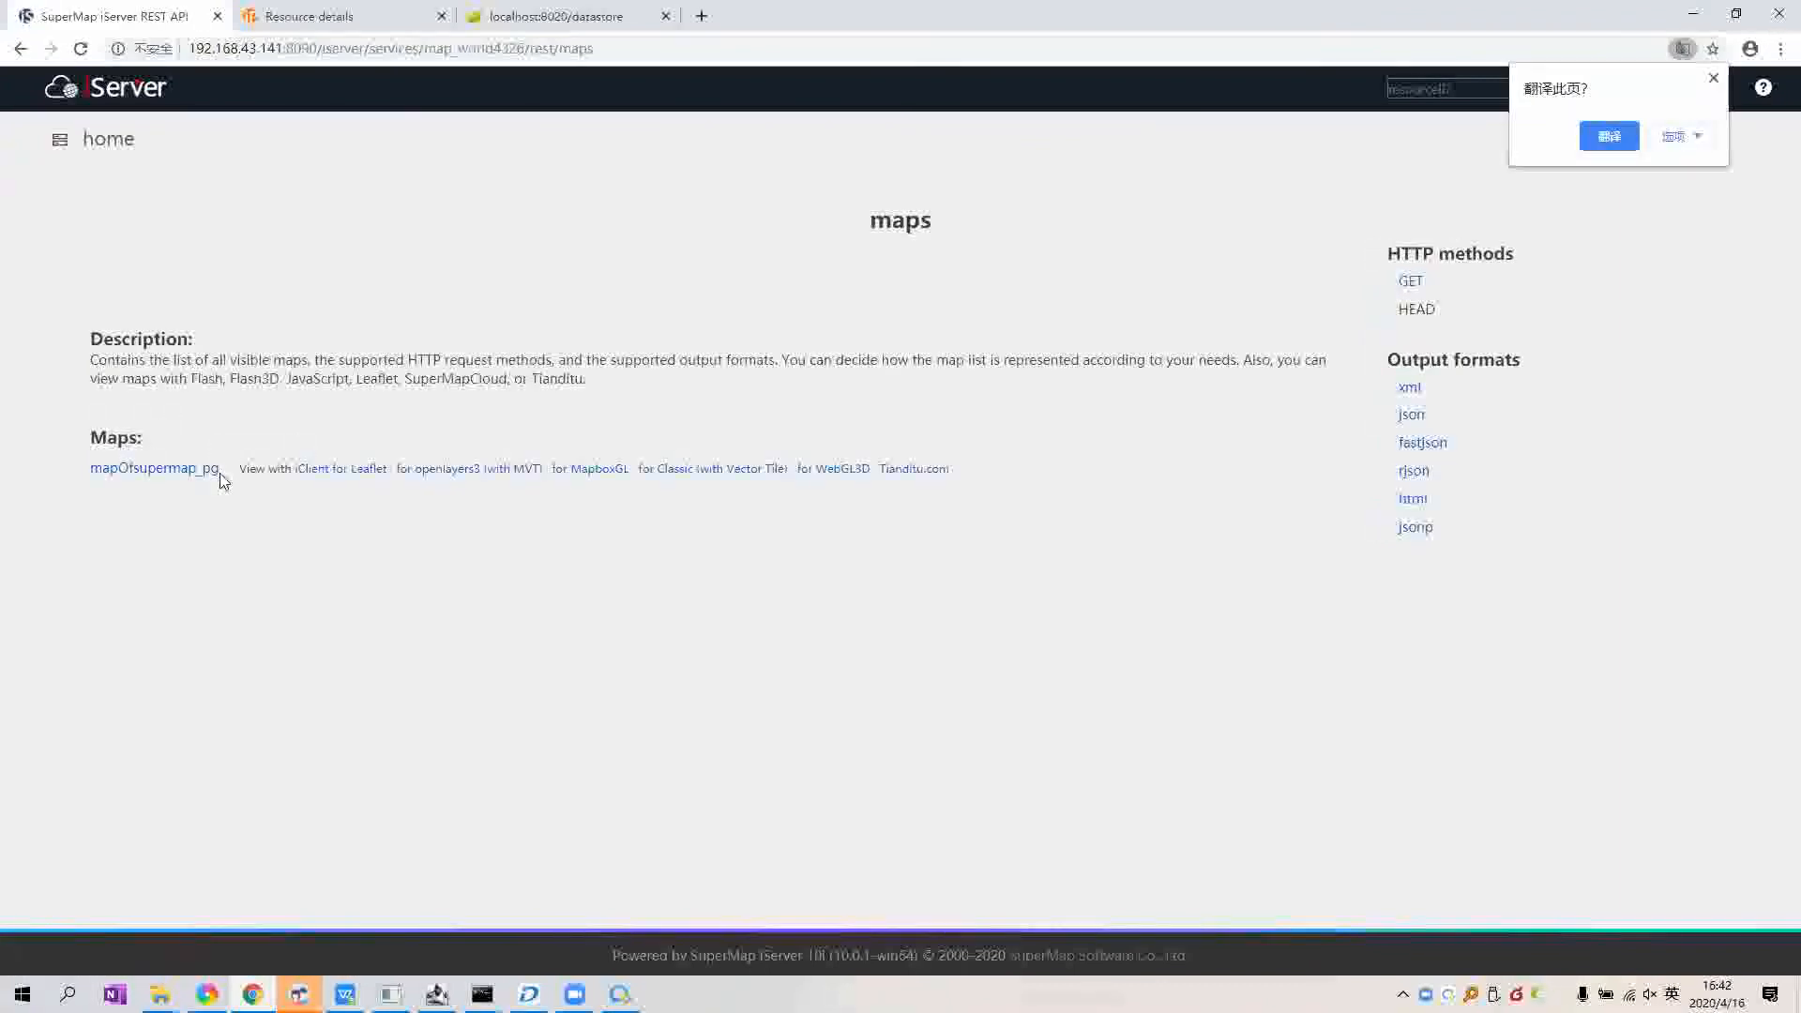
left_click(342, 470)
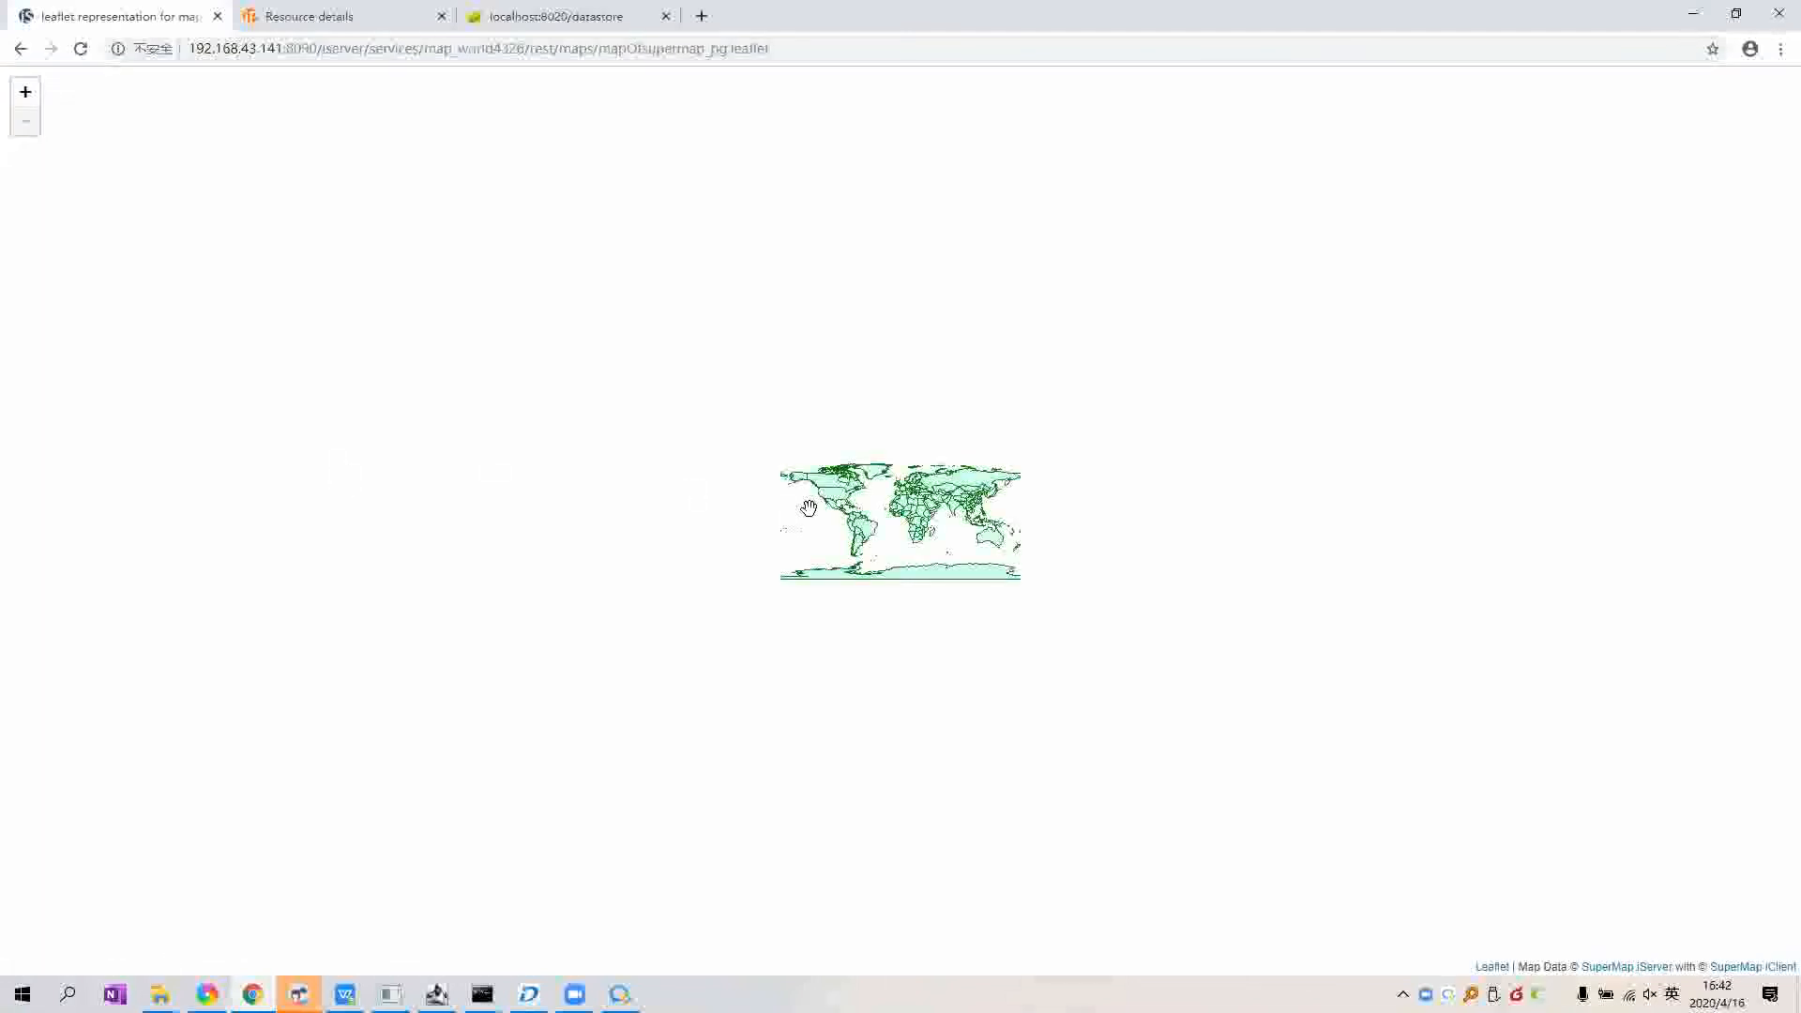
scroll(936, 498, "up", 1)
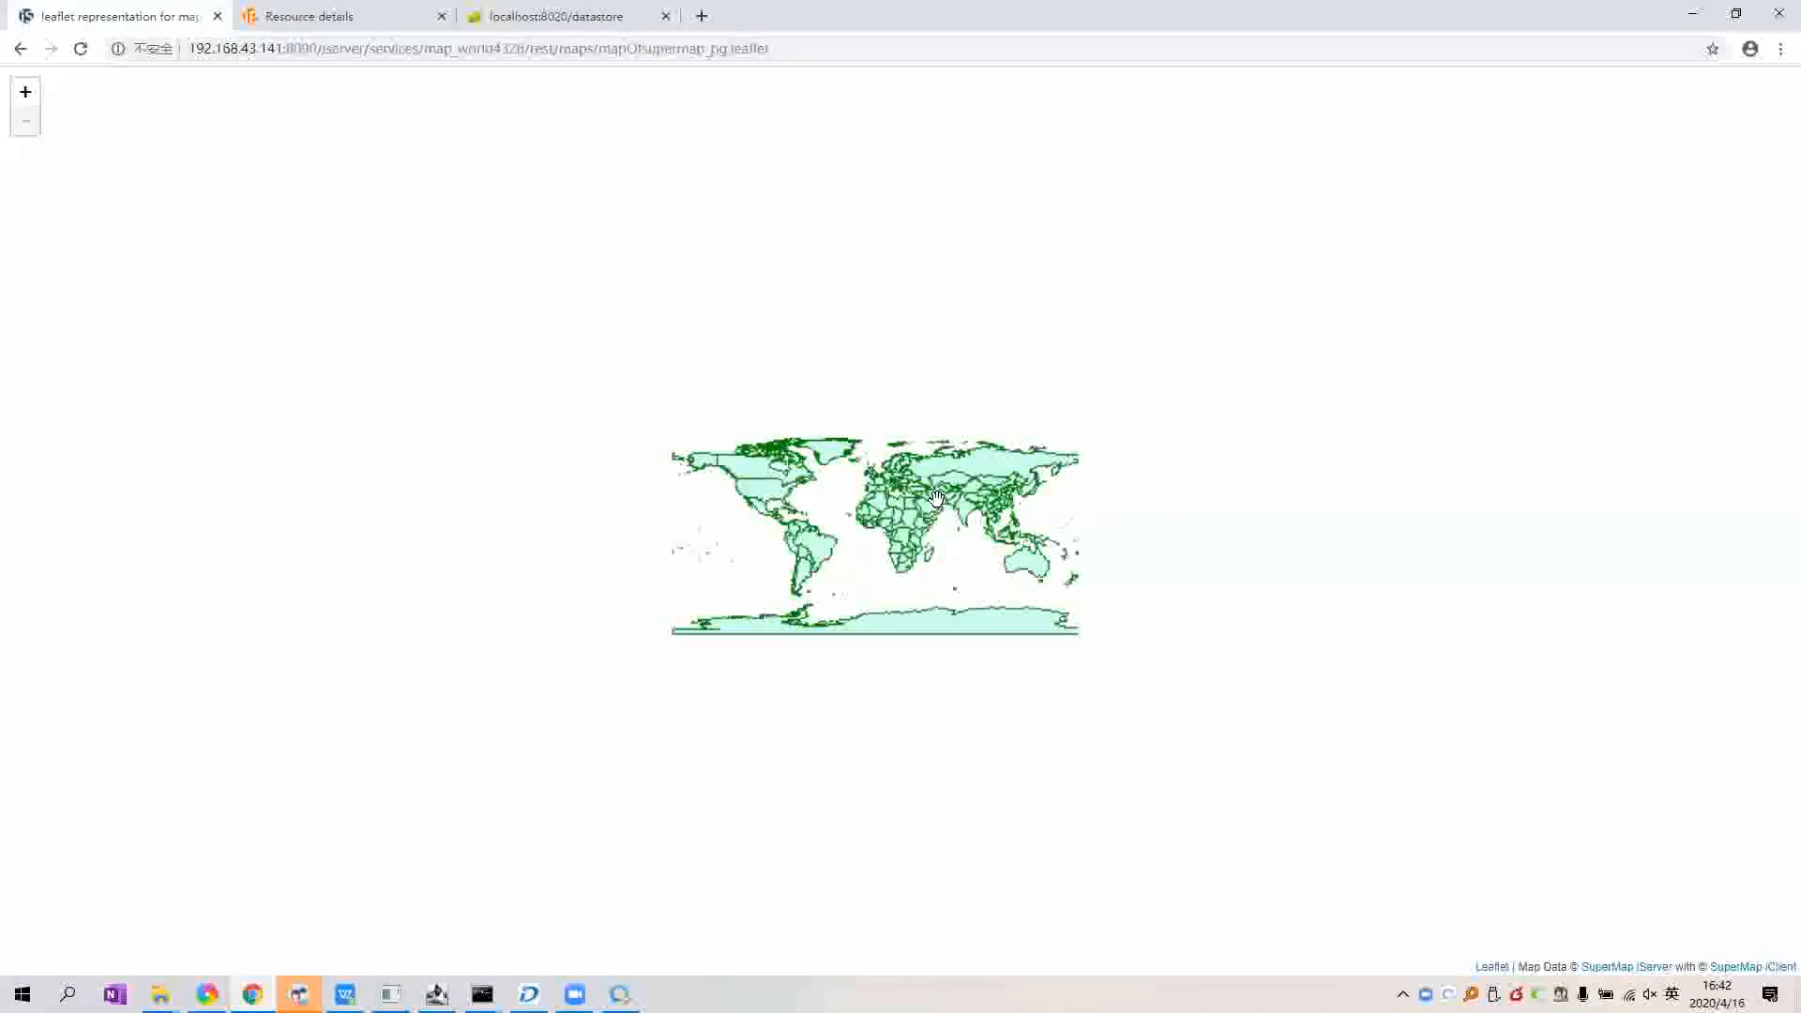
scroll(936, 498, "up", 1)
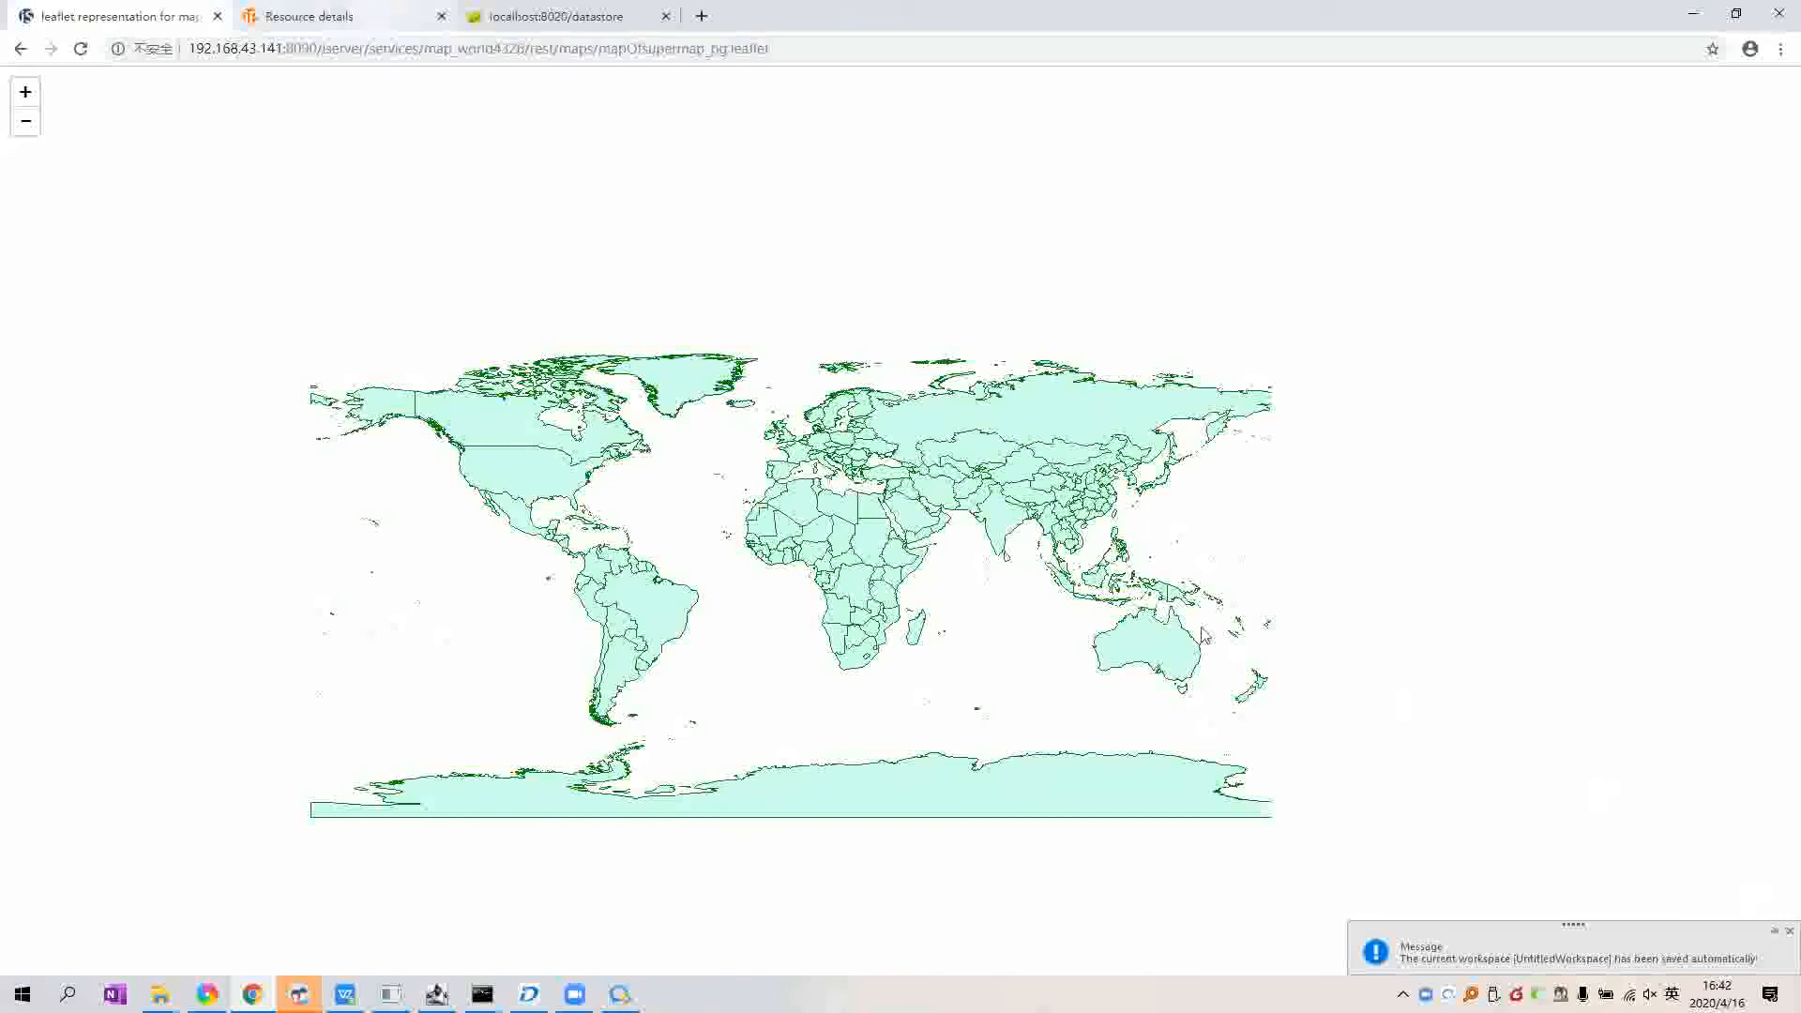
key("ctrl+Tab")
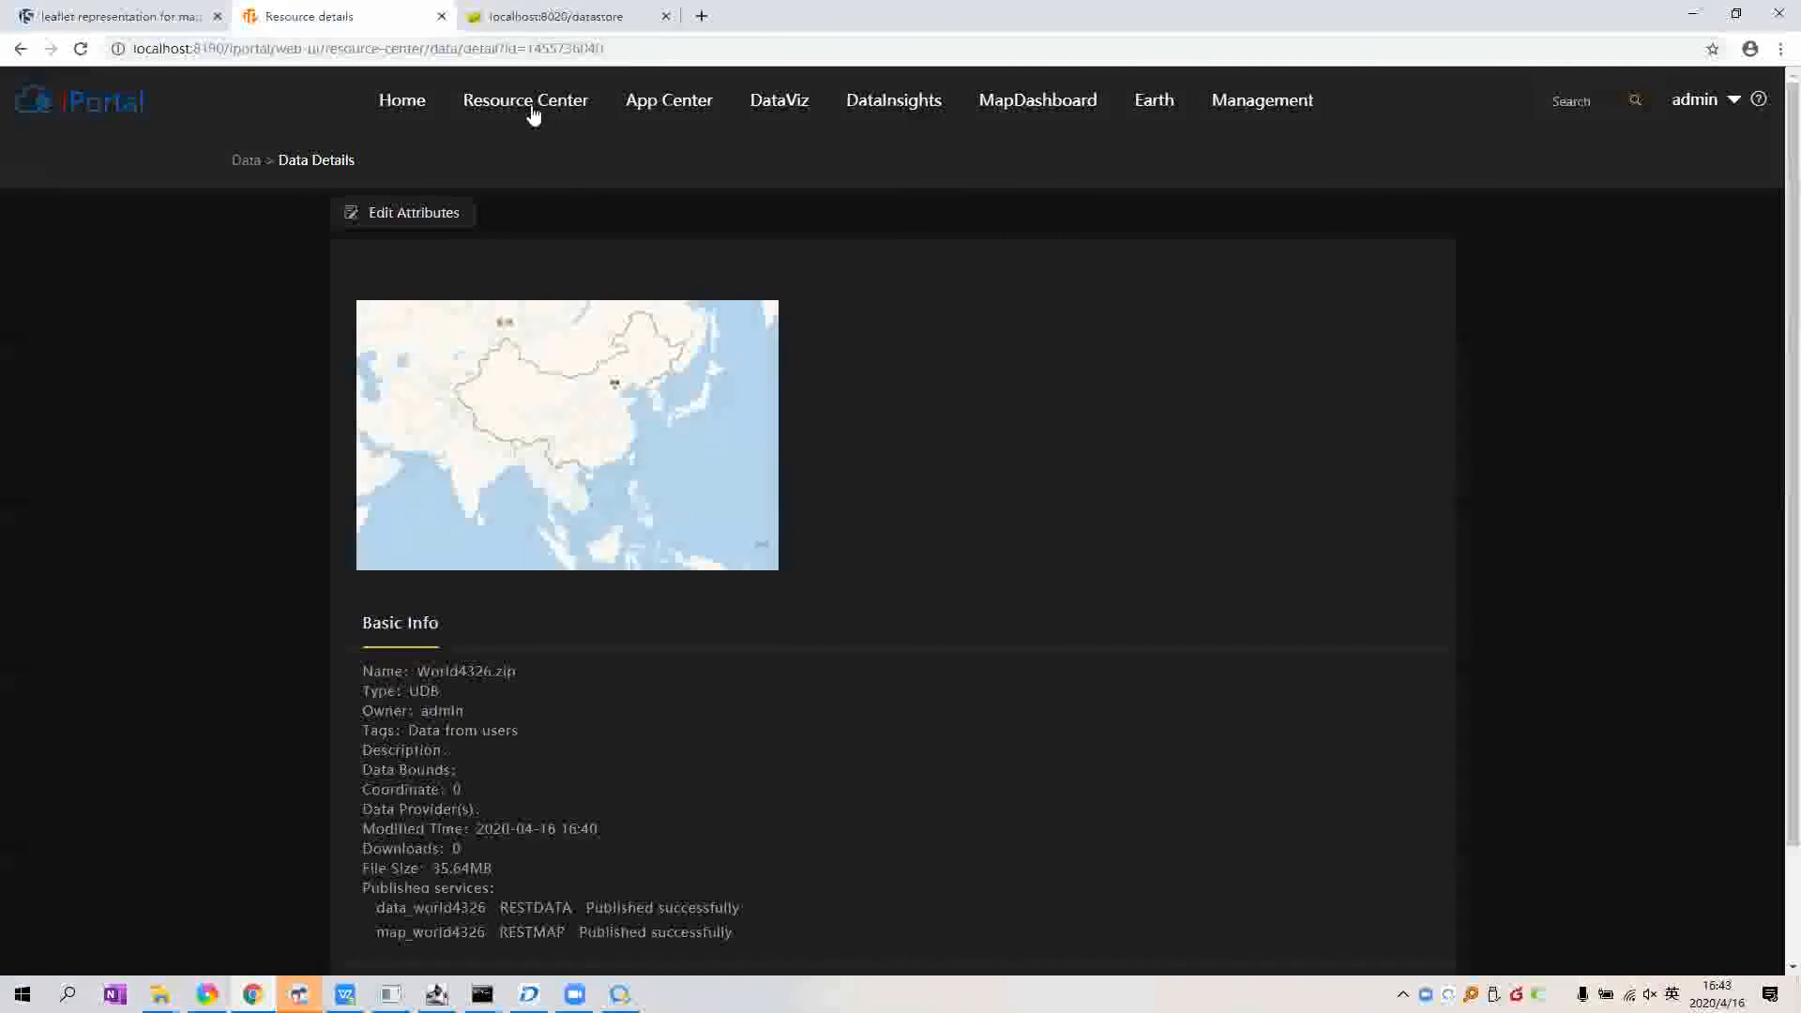
Step: Filter the Resource Center to My resources and show the Map list, currently empty
mouse_move(531, 110)
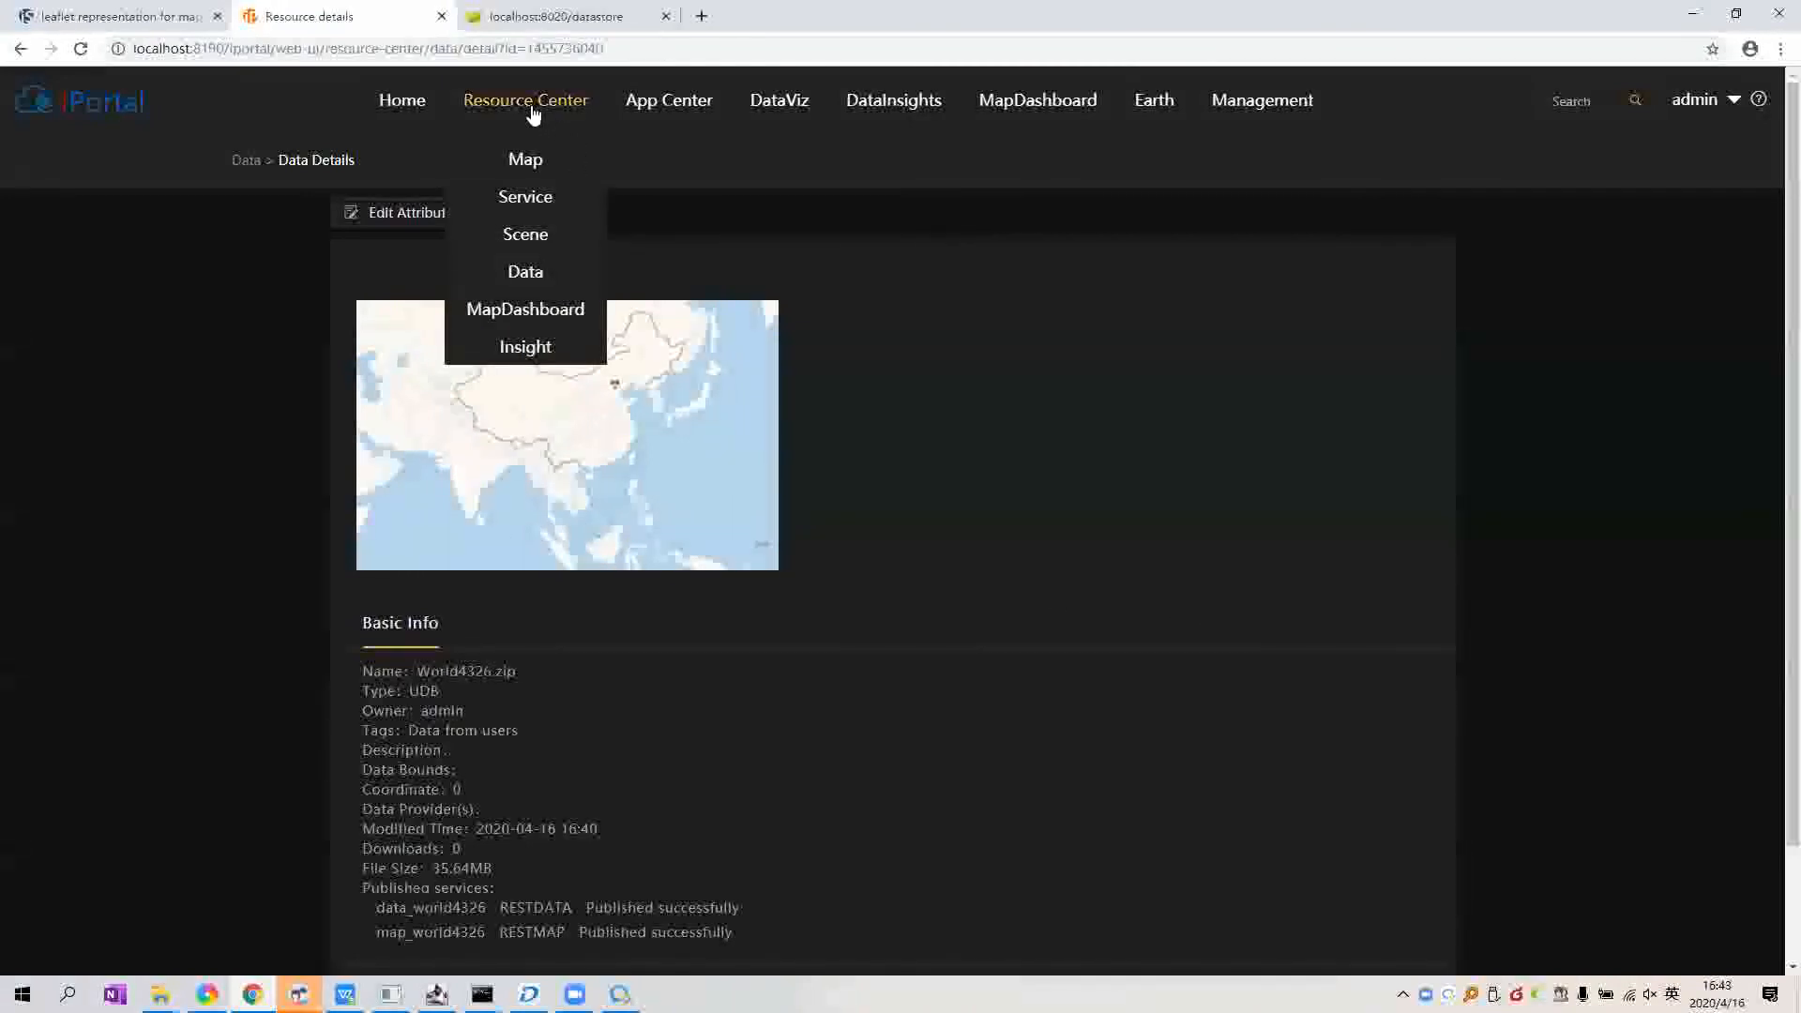
left_click(532, 103)
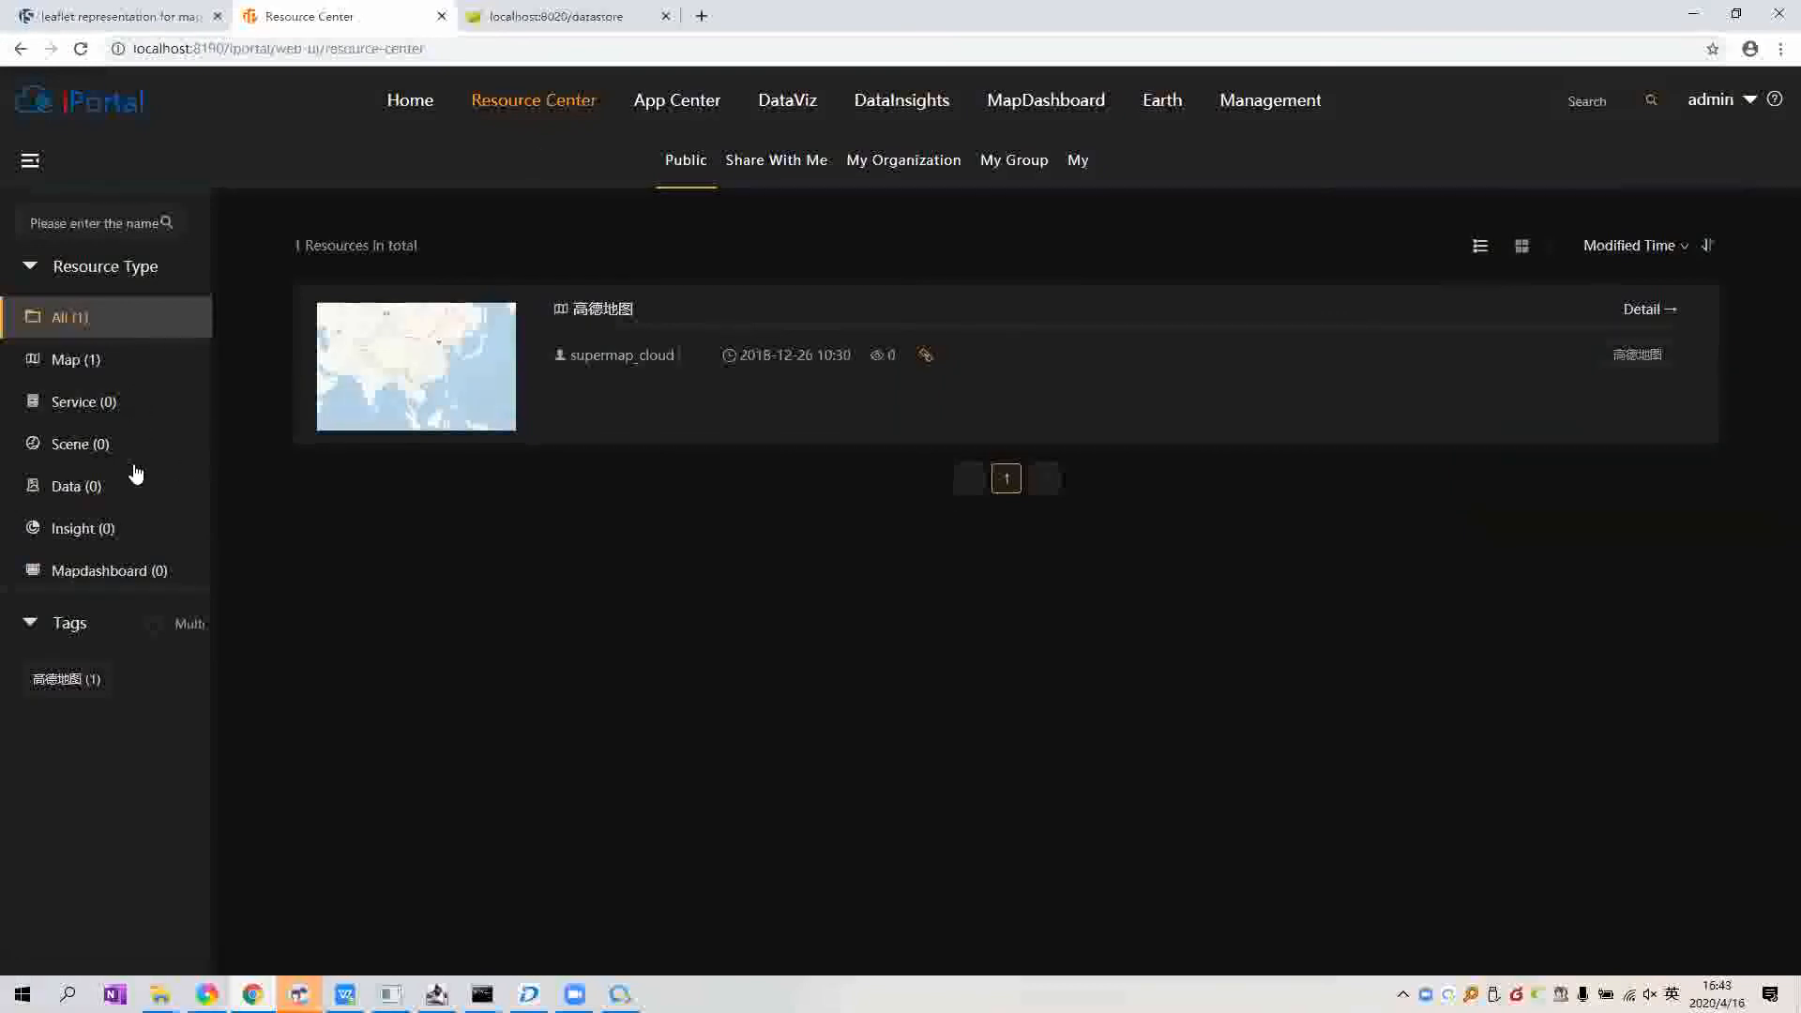
left_click(1078, 161)
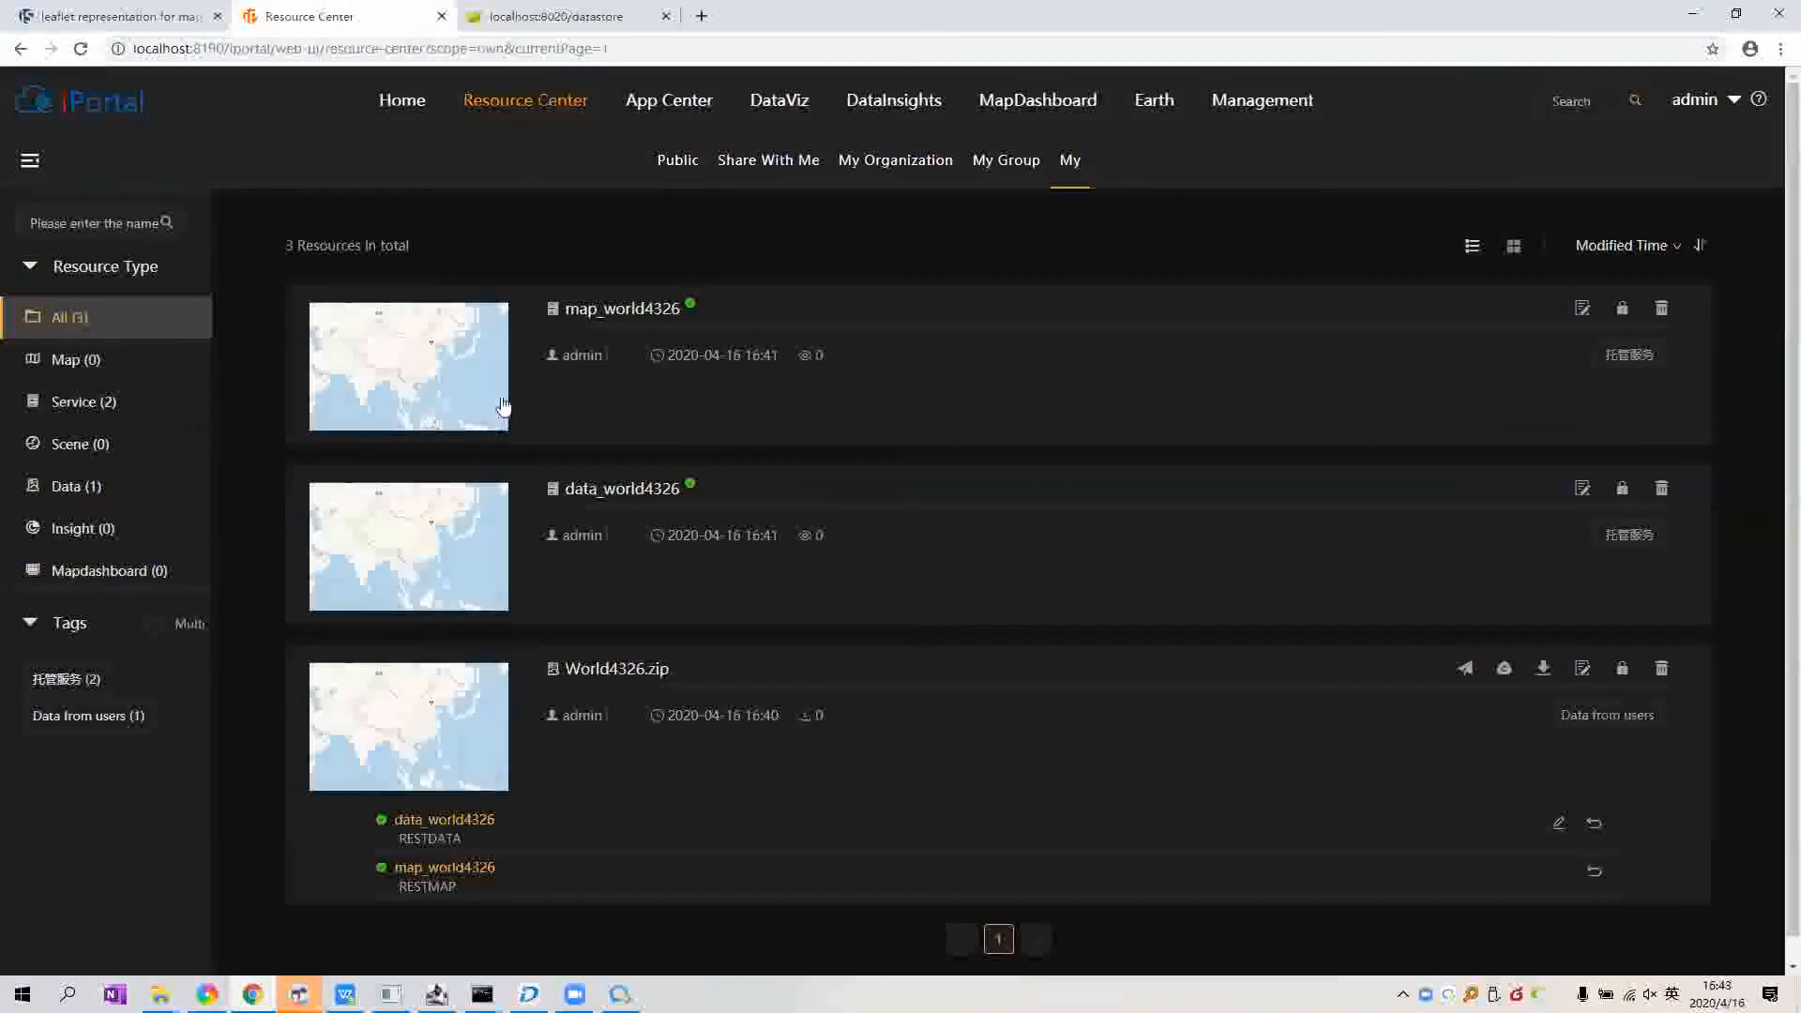
left_click(132, 418)
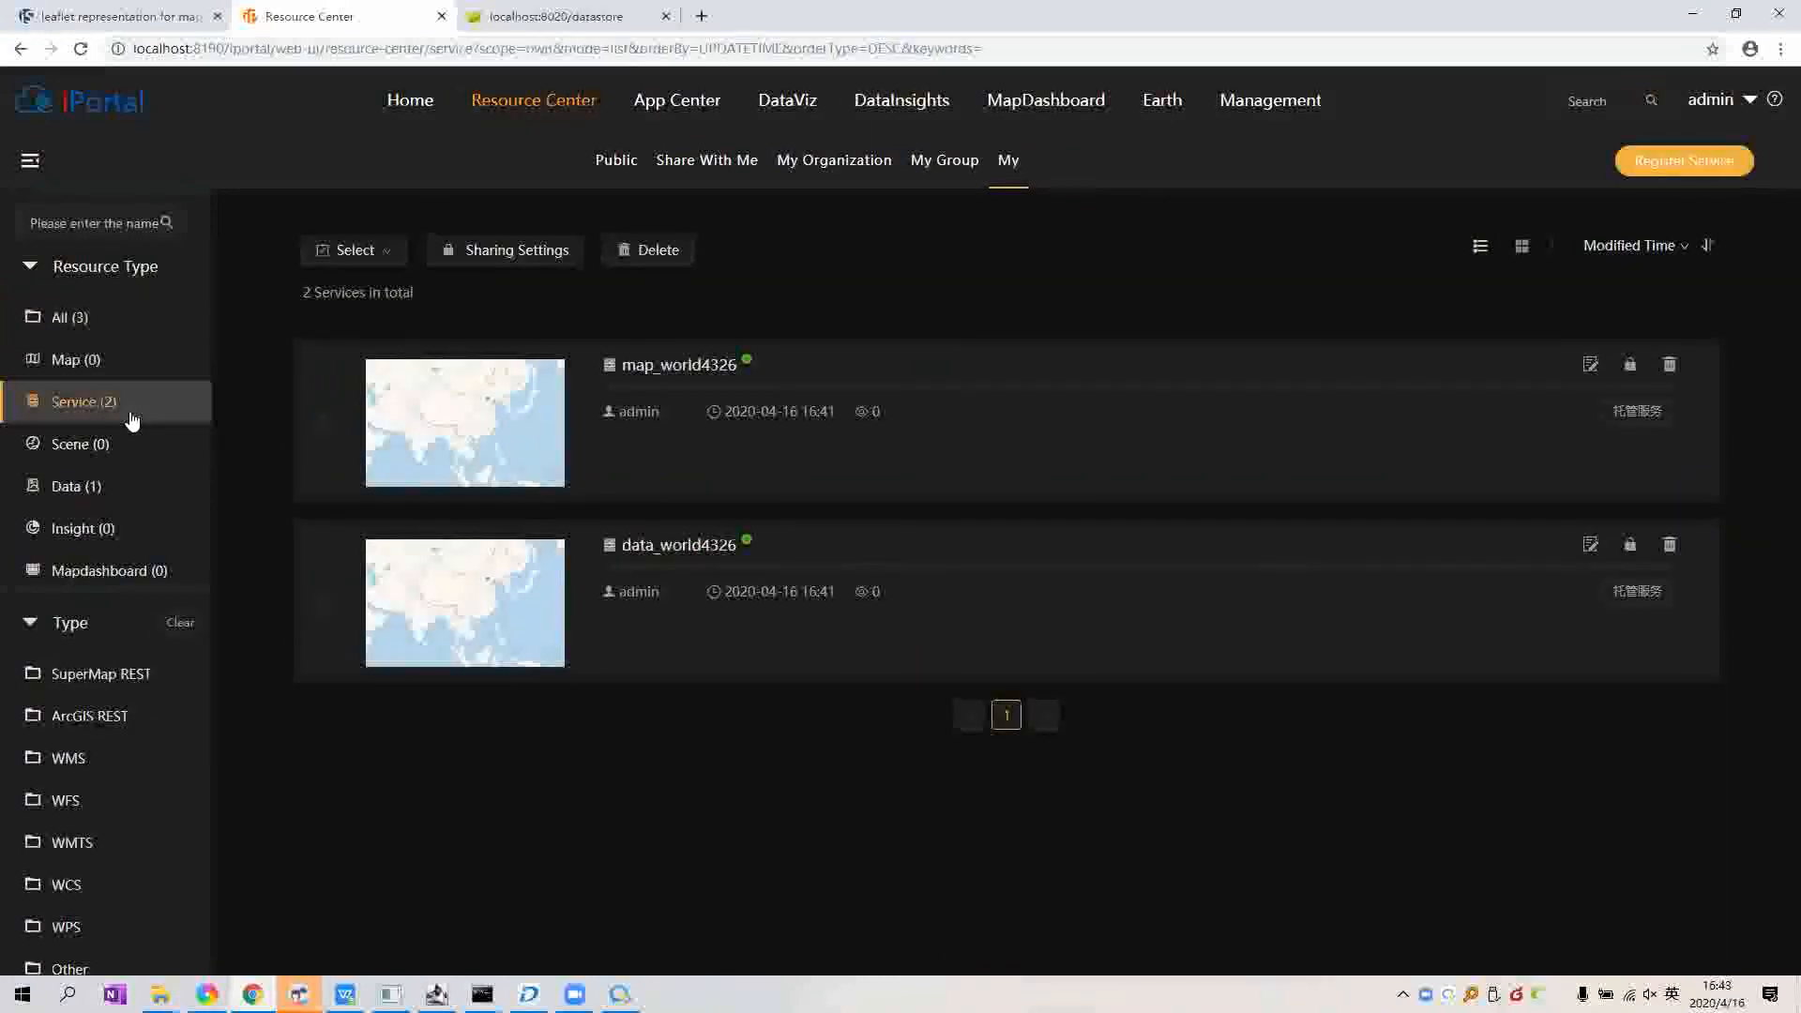
left_click(99, 494)
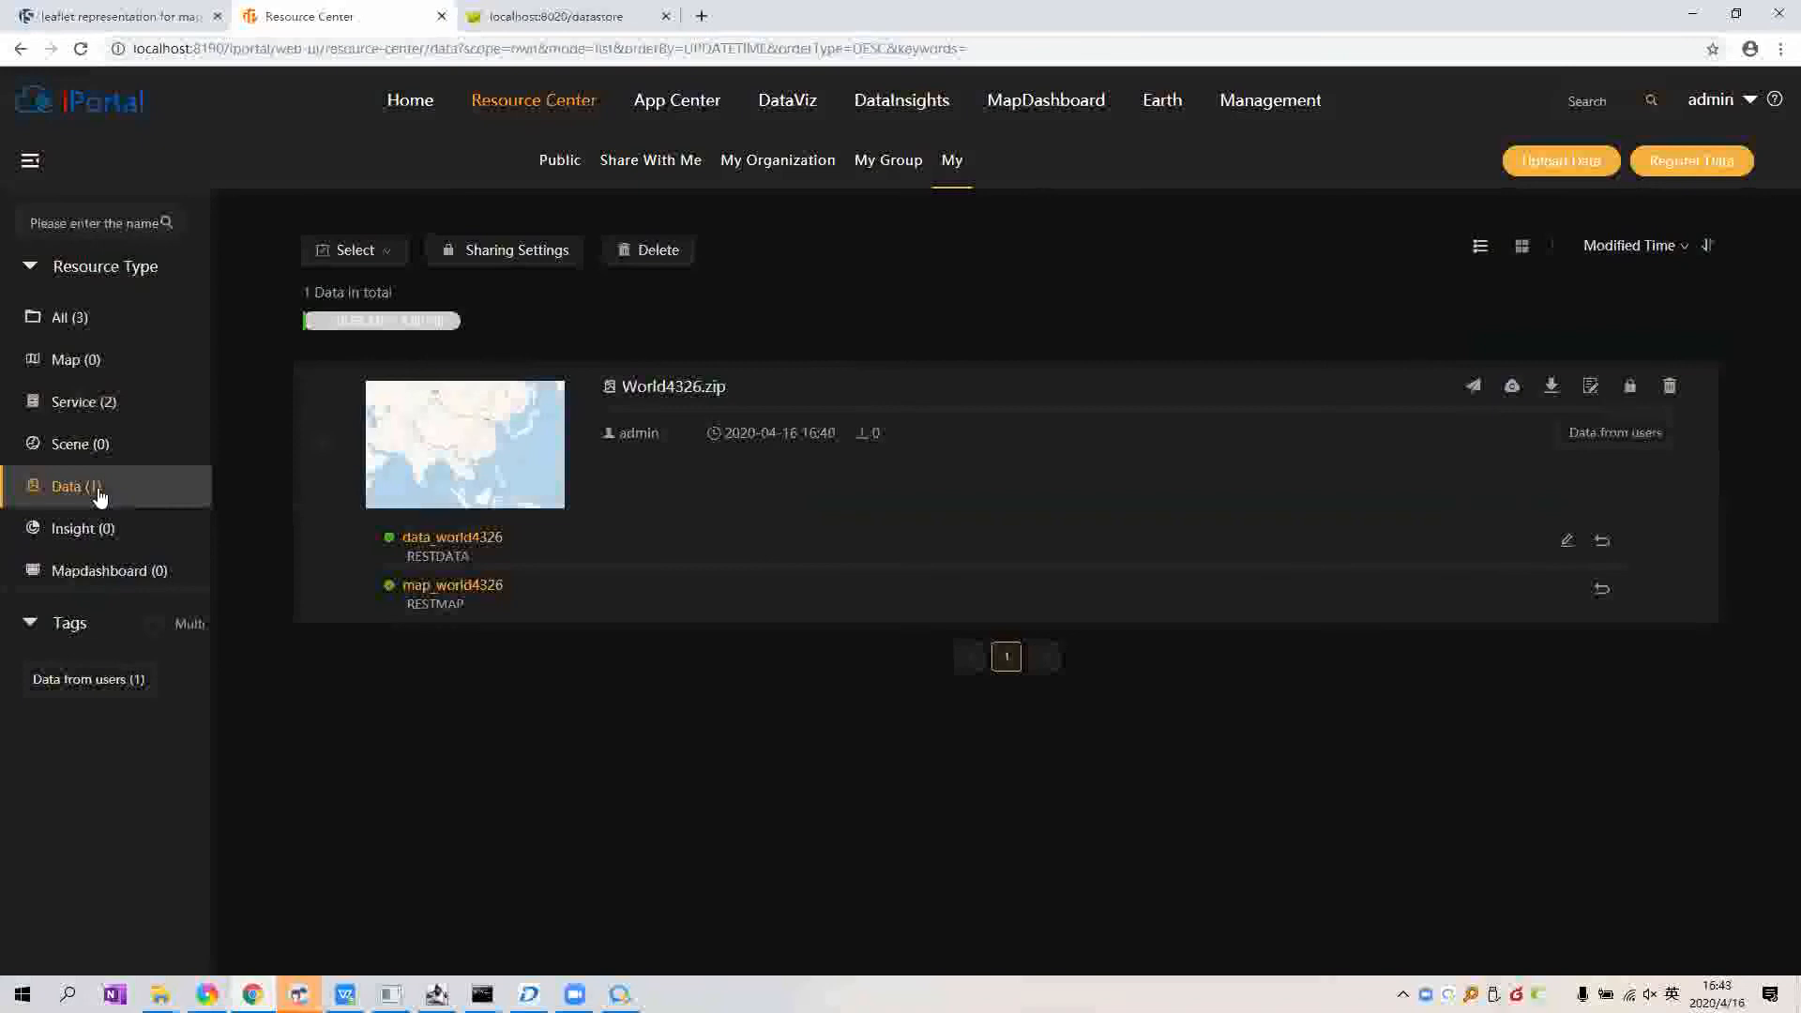
left_click(96, 364)
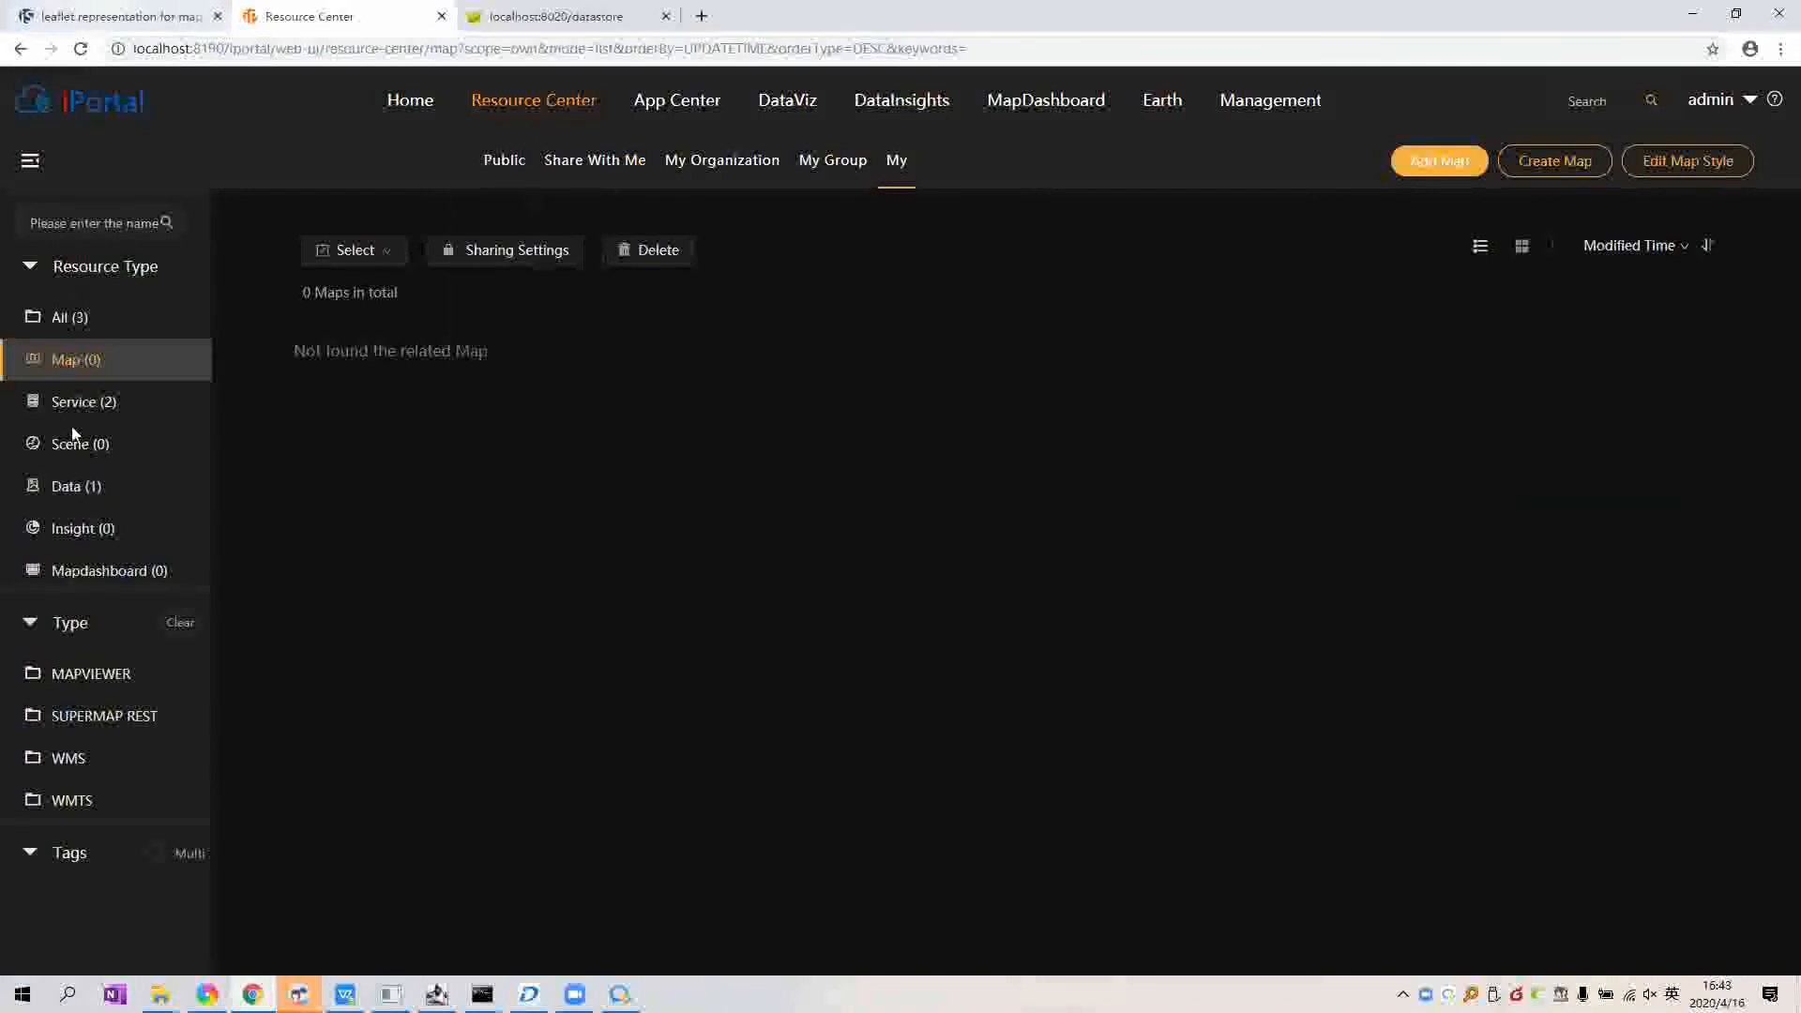
Step: Copy the mapOfsupermap_pg REST service URL from iServer and return to iPortal
key("ctrl+shift+Tab")
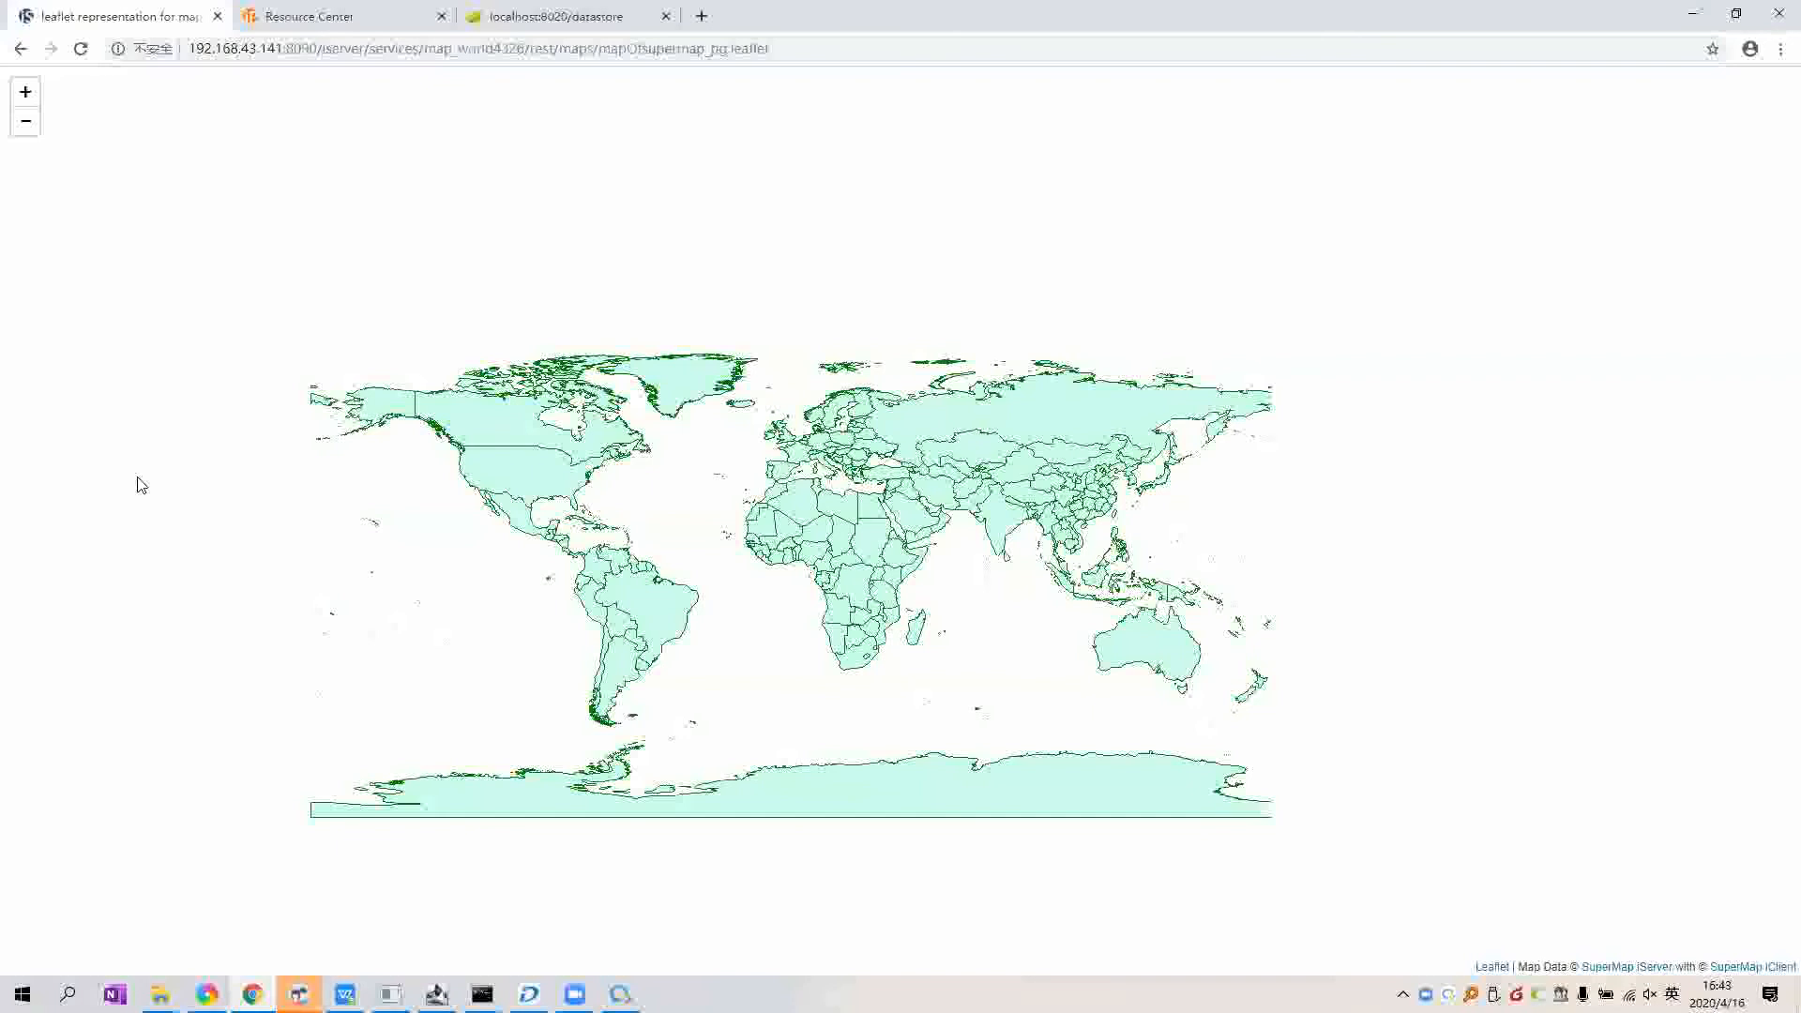
key("alt+Left")
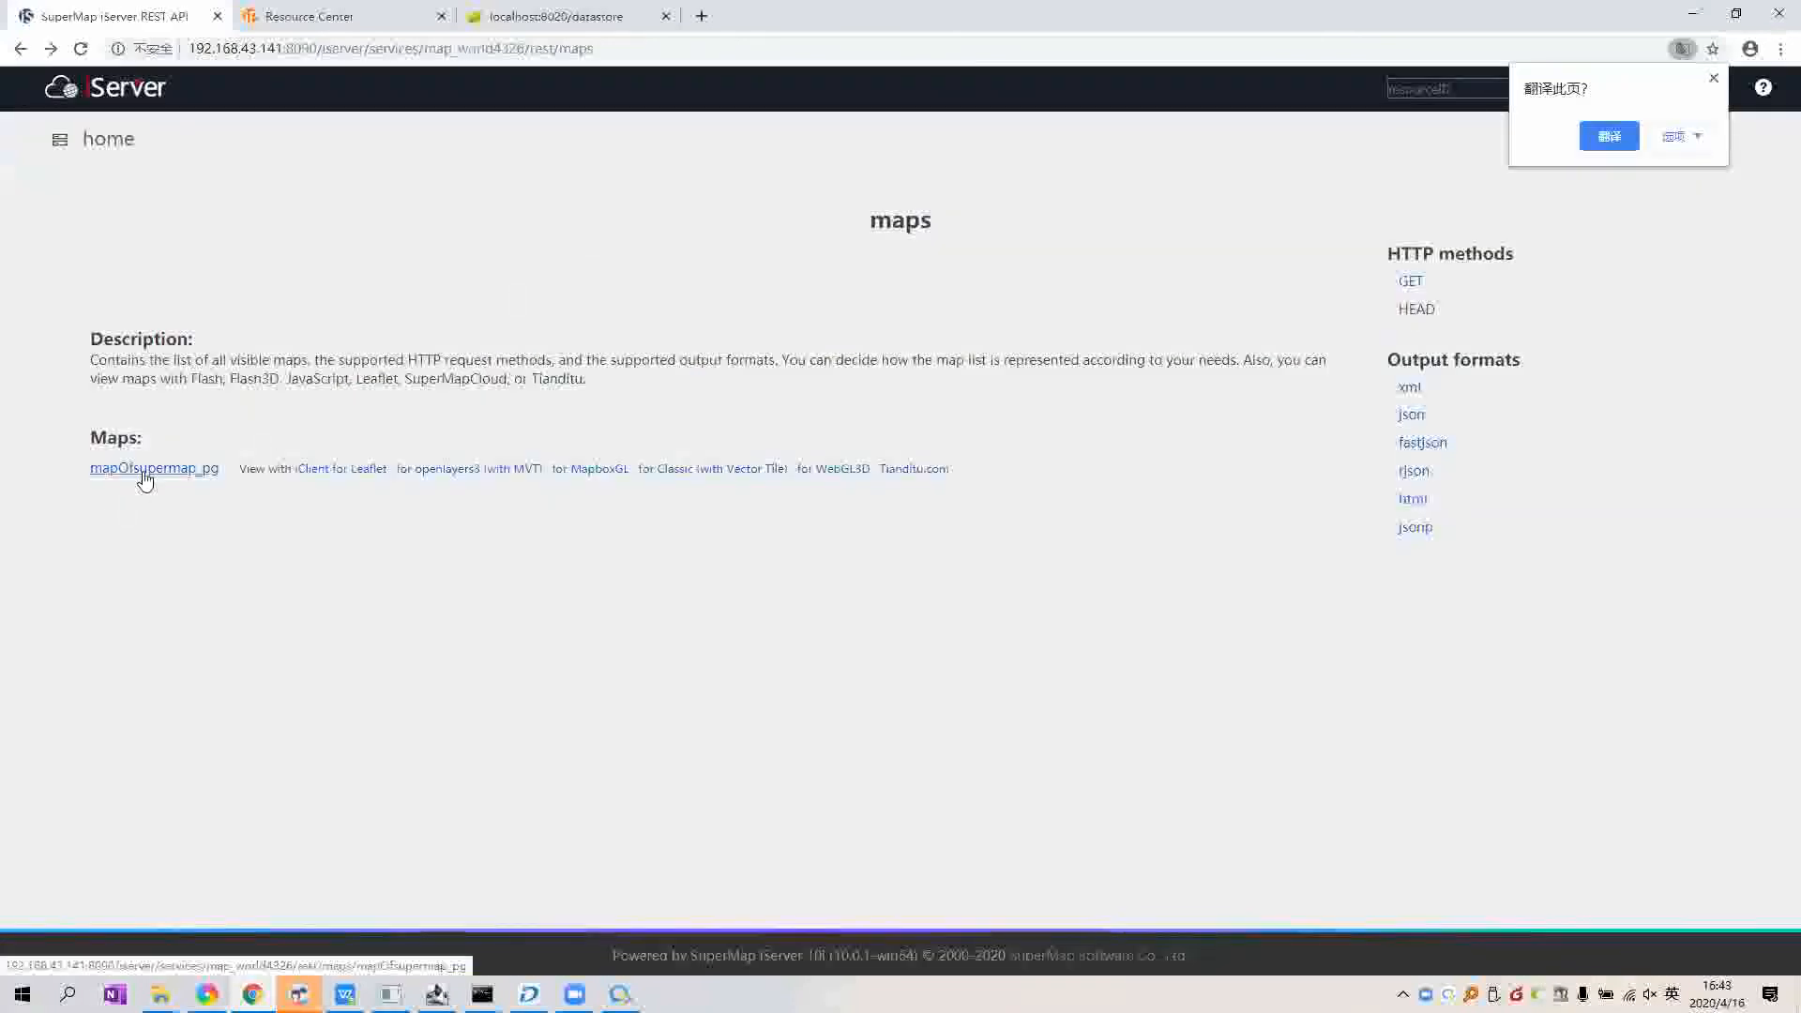
left_click(145, 472)
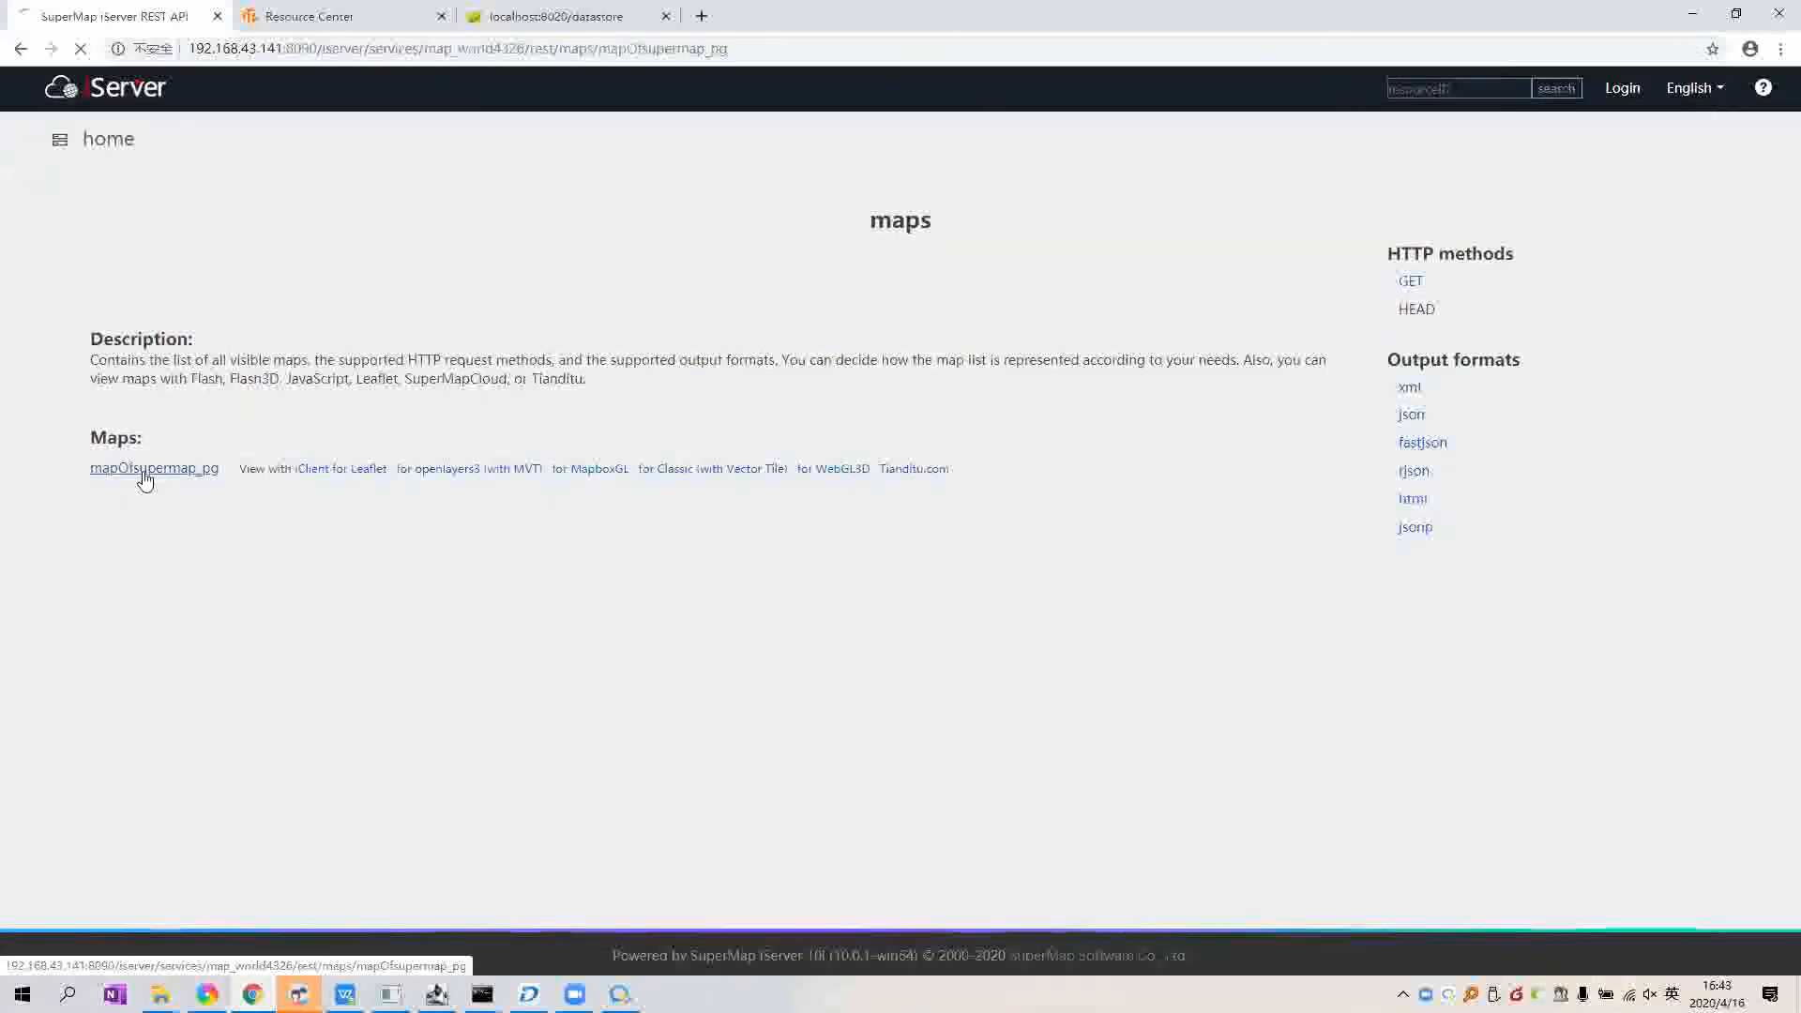
left_click(776, 48)
key("ctrl+c")
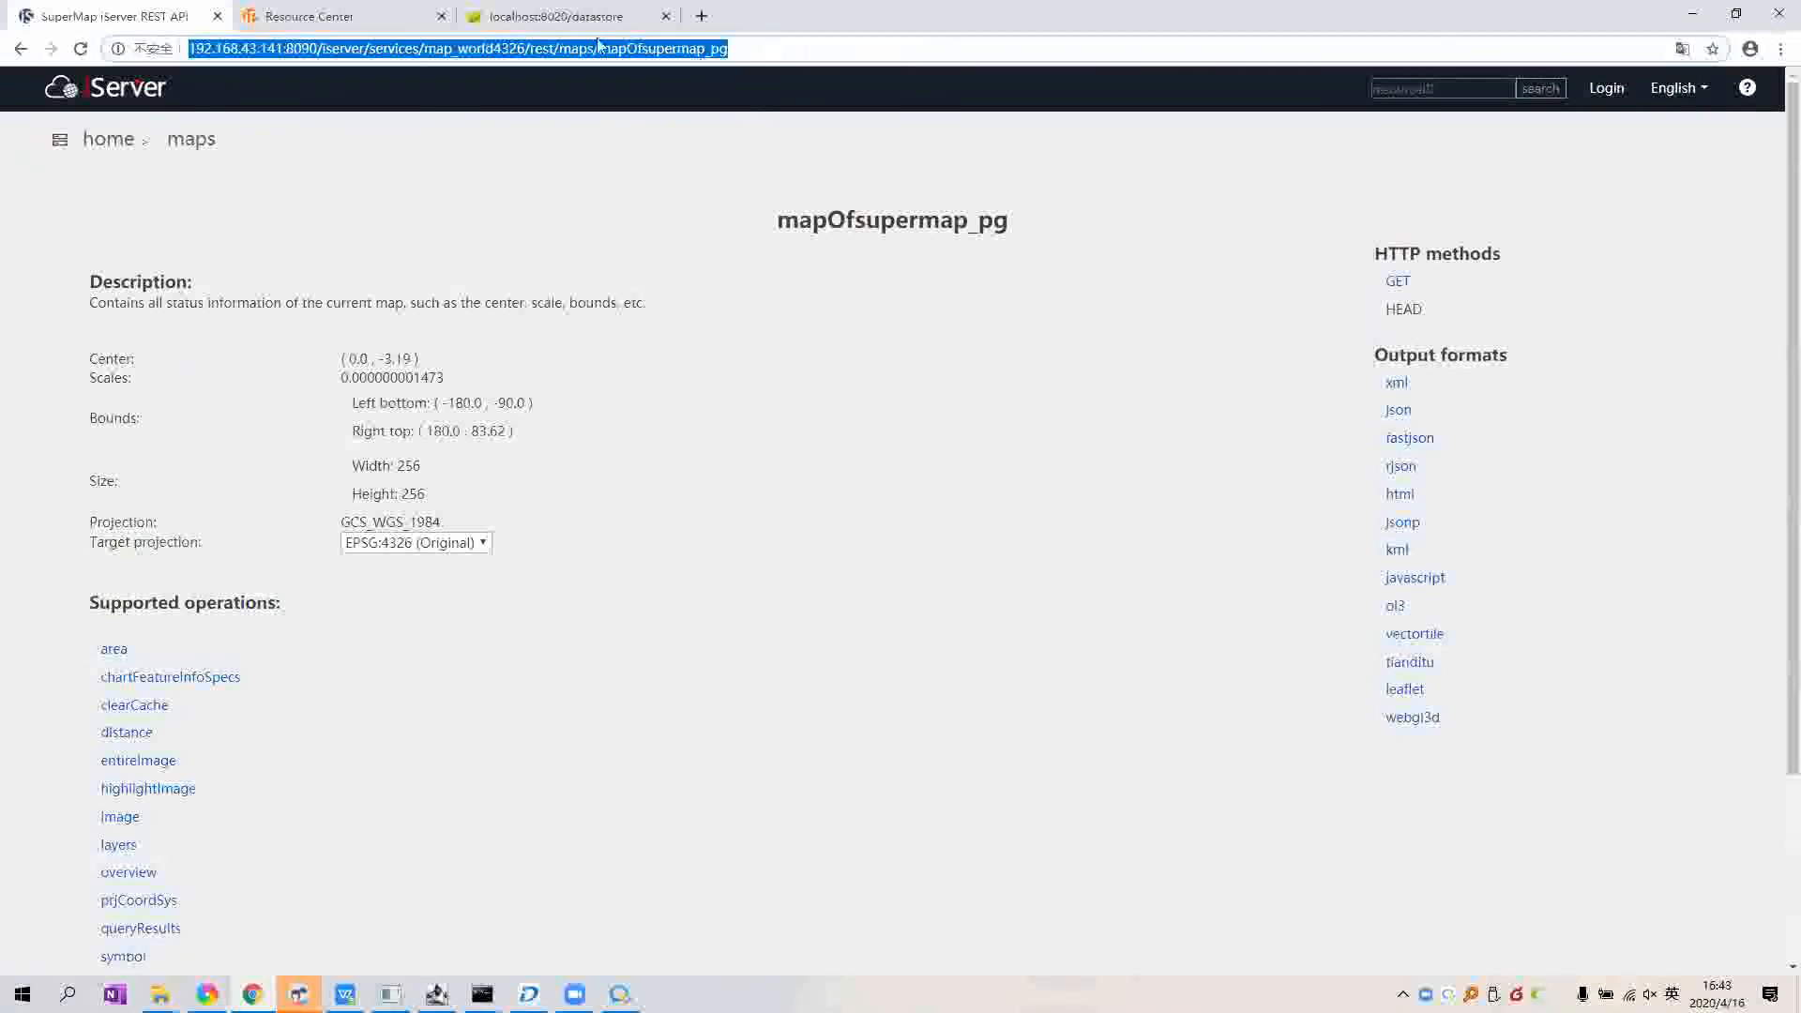
key("ctrl+Tab")
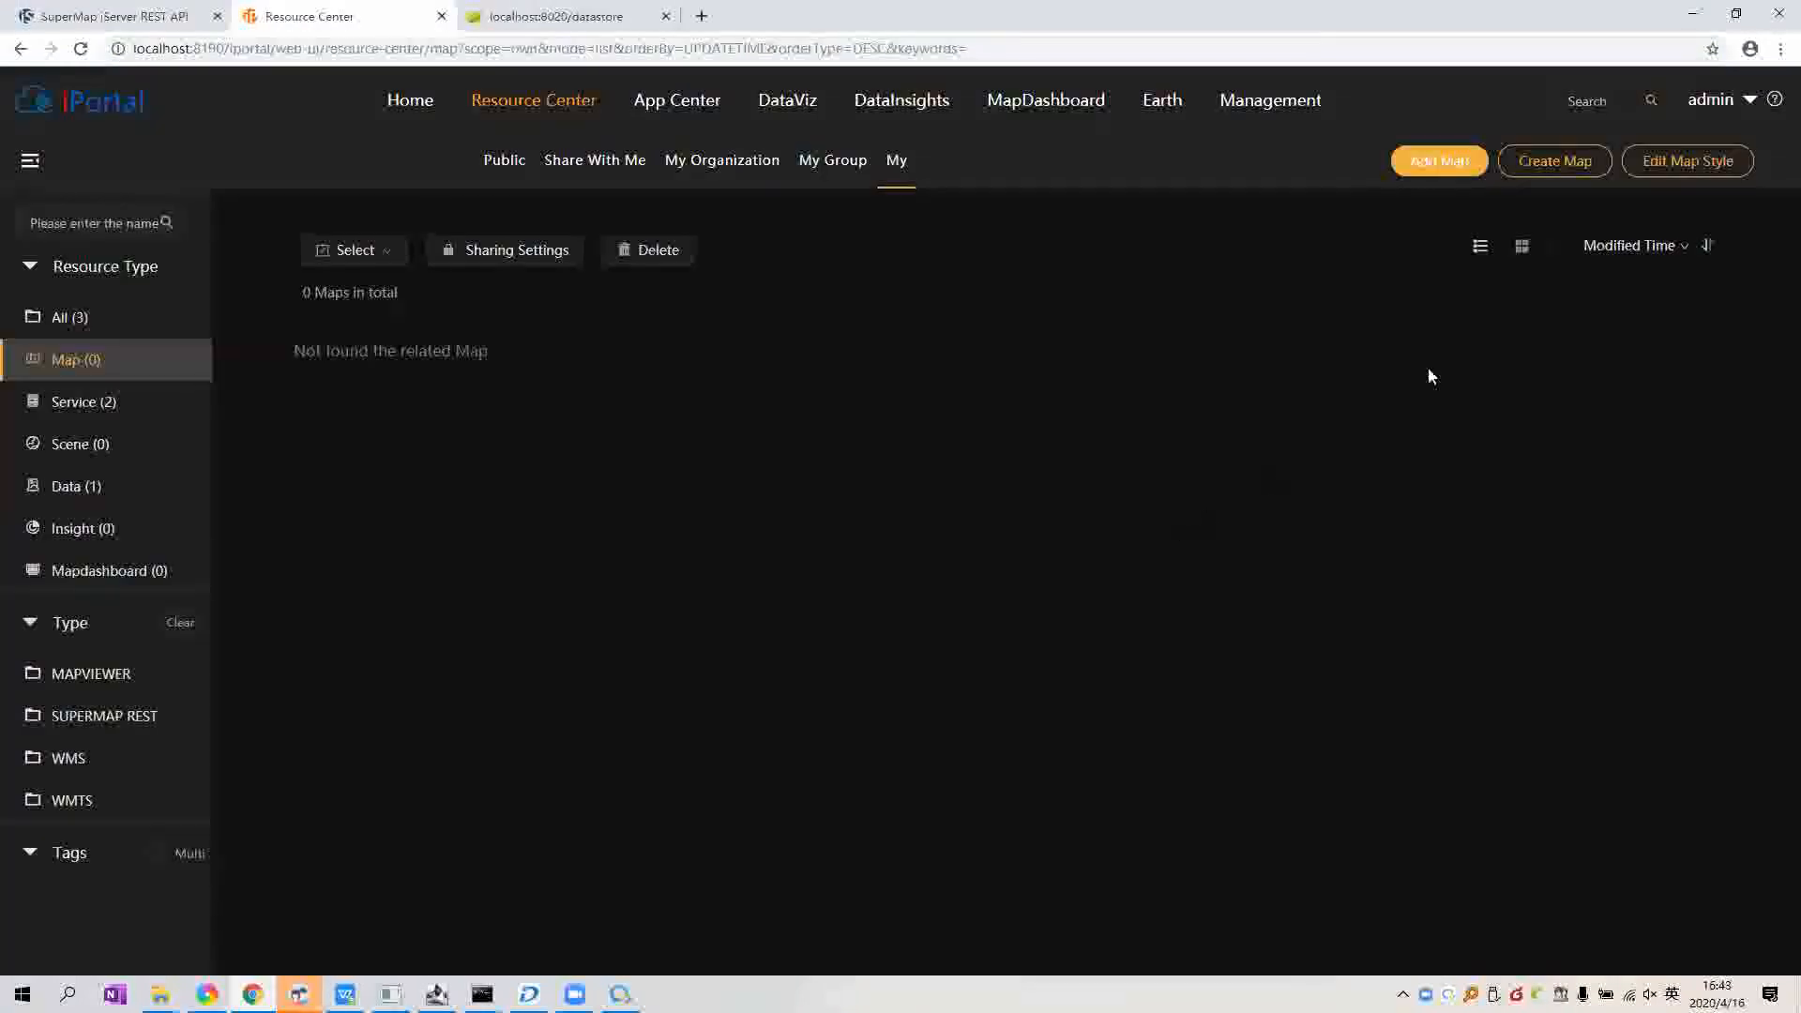
Step: Add the mapOfsupermap_pg map by pasting its service address, viewable by everyone
left_click(1419, 180)
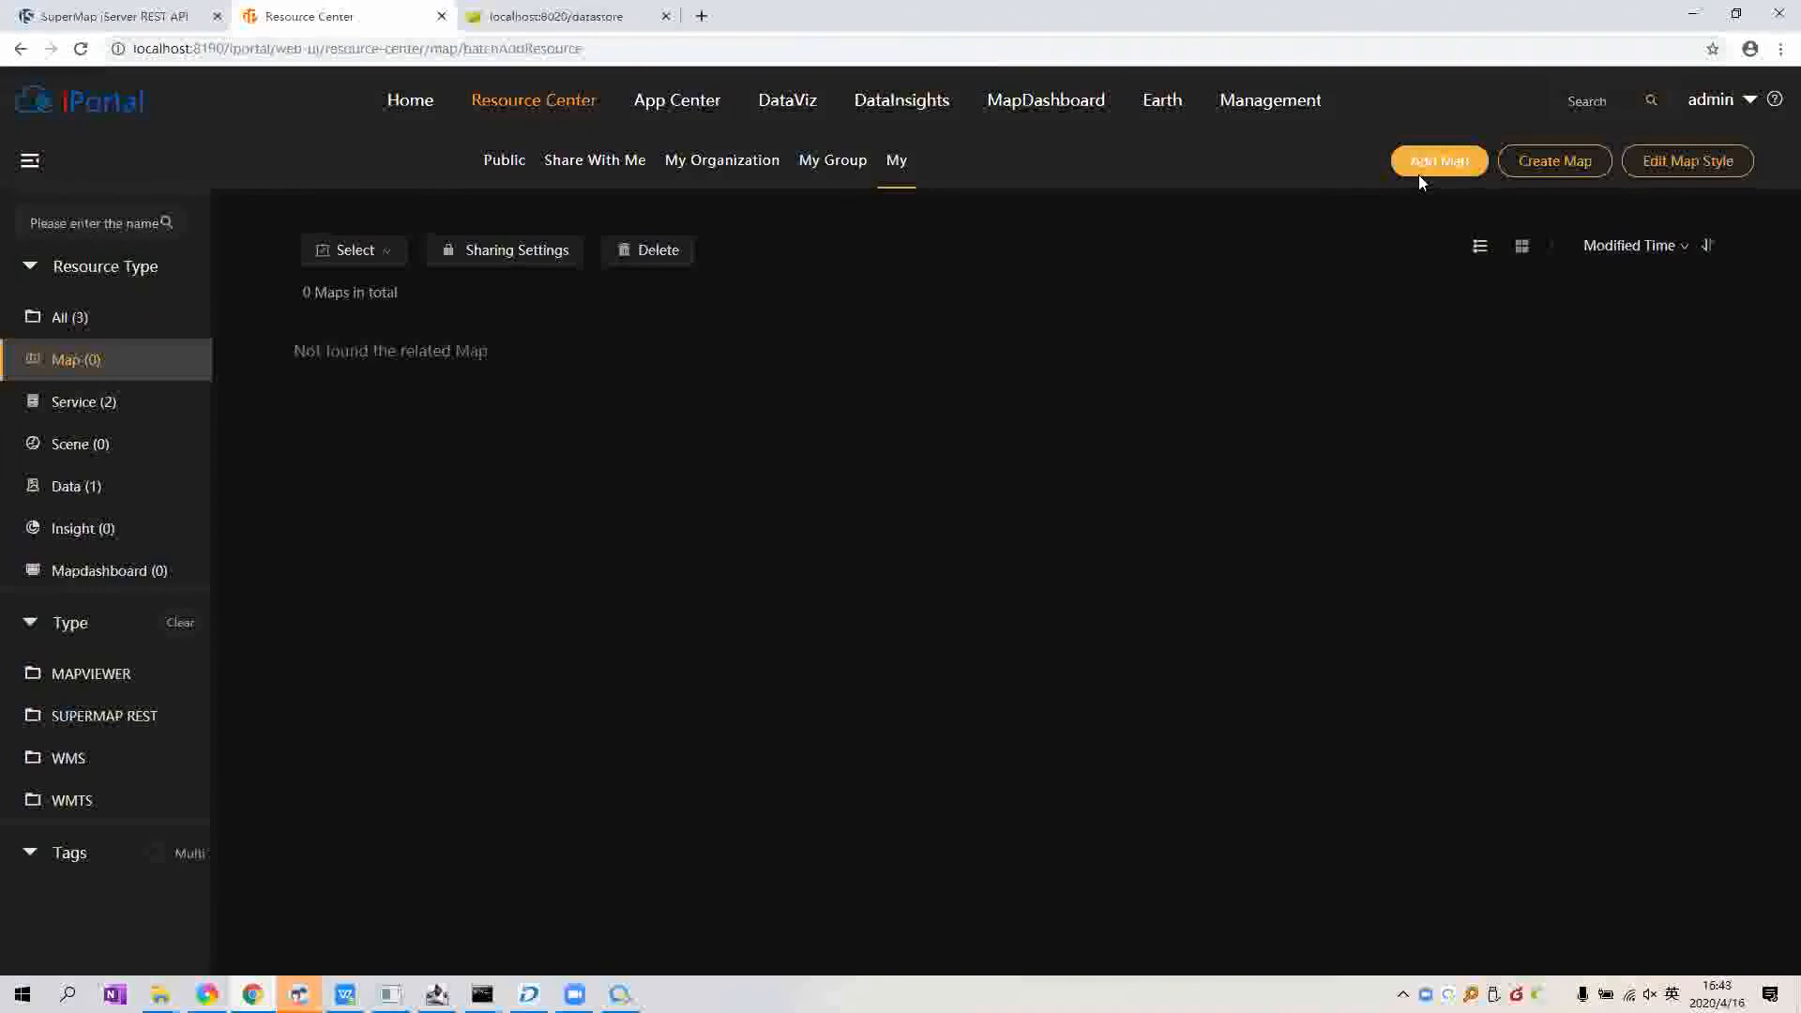
left_click(575, 310)
key("ctrl+v")
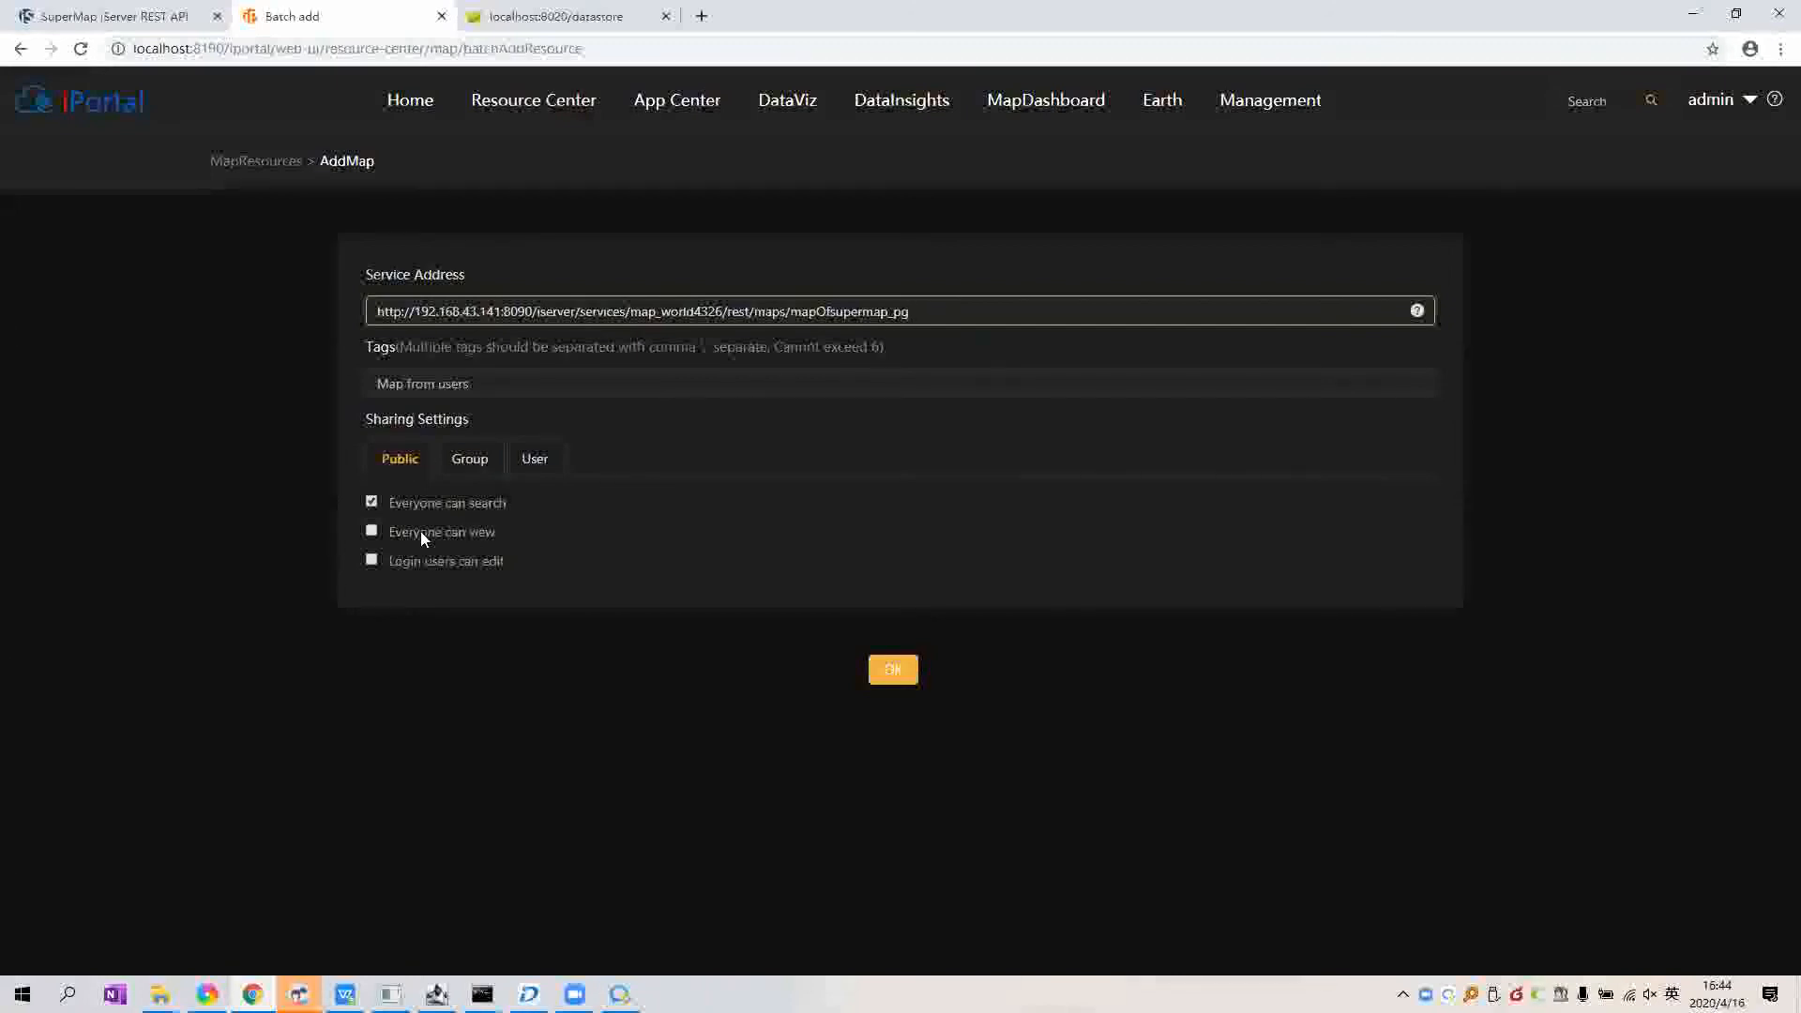
left_click(459, 533)
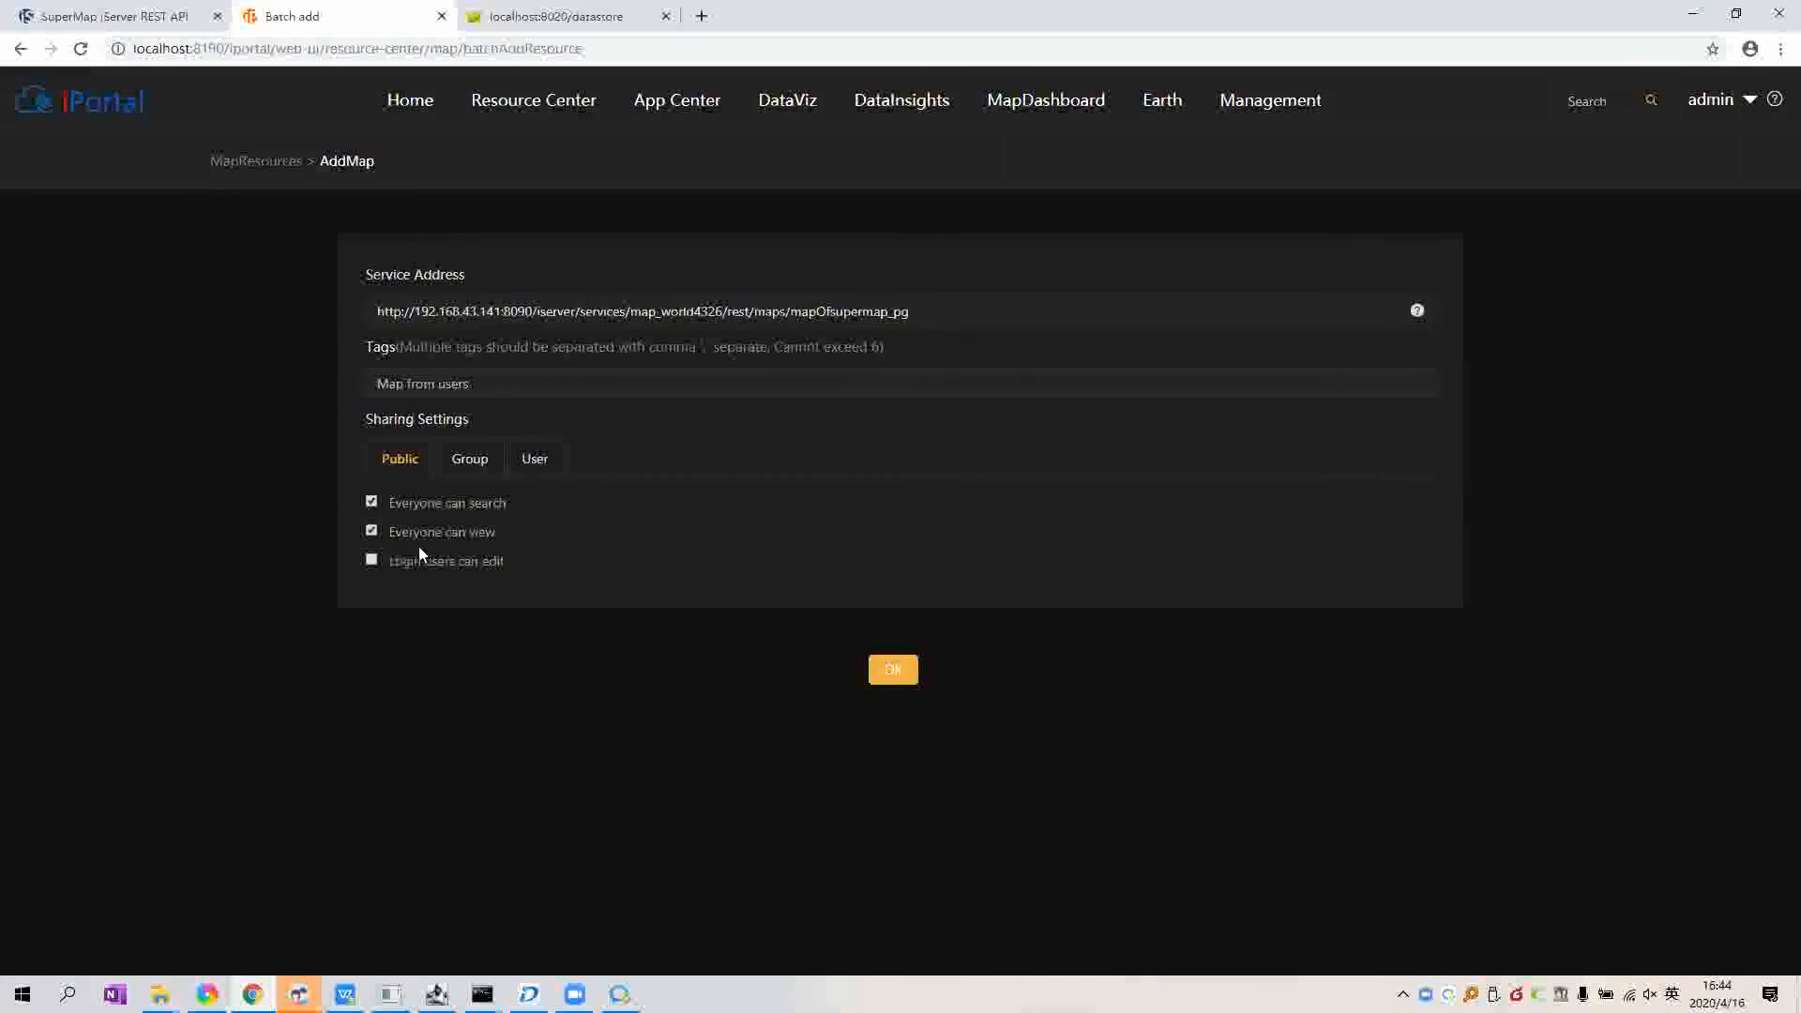
left_click(914, 675)
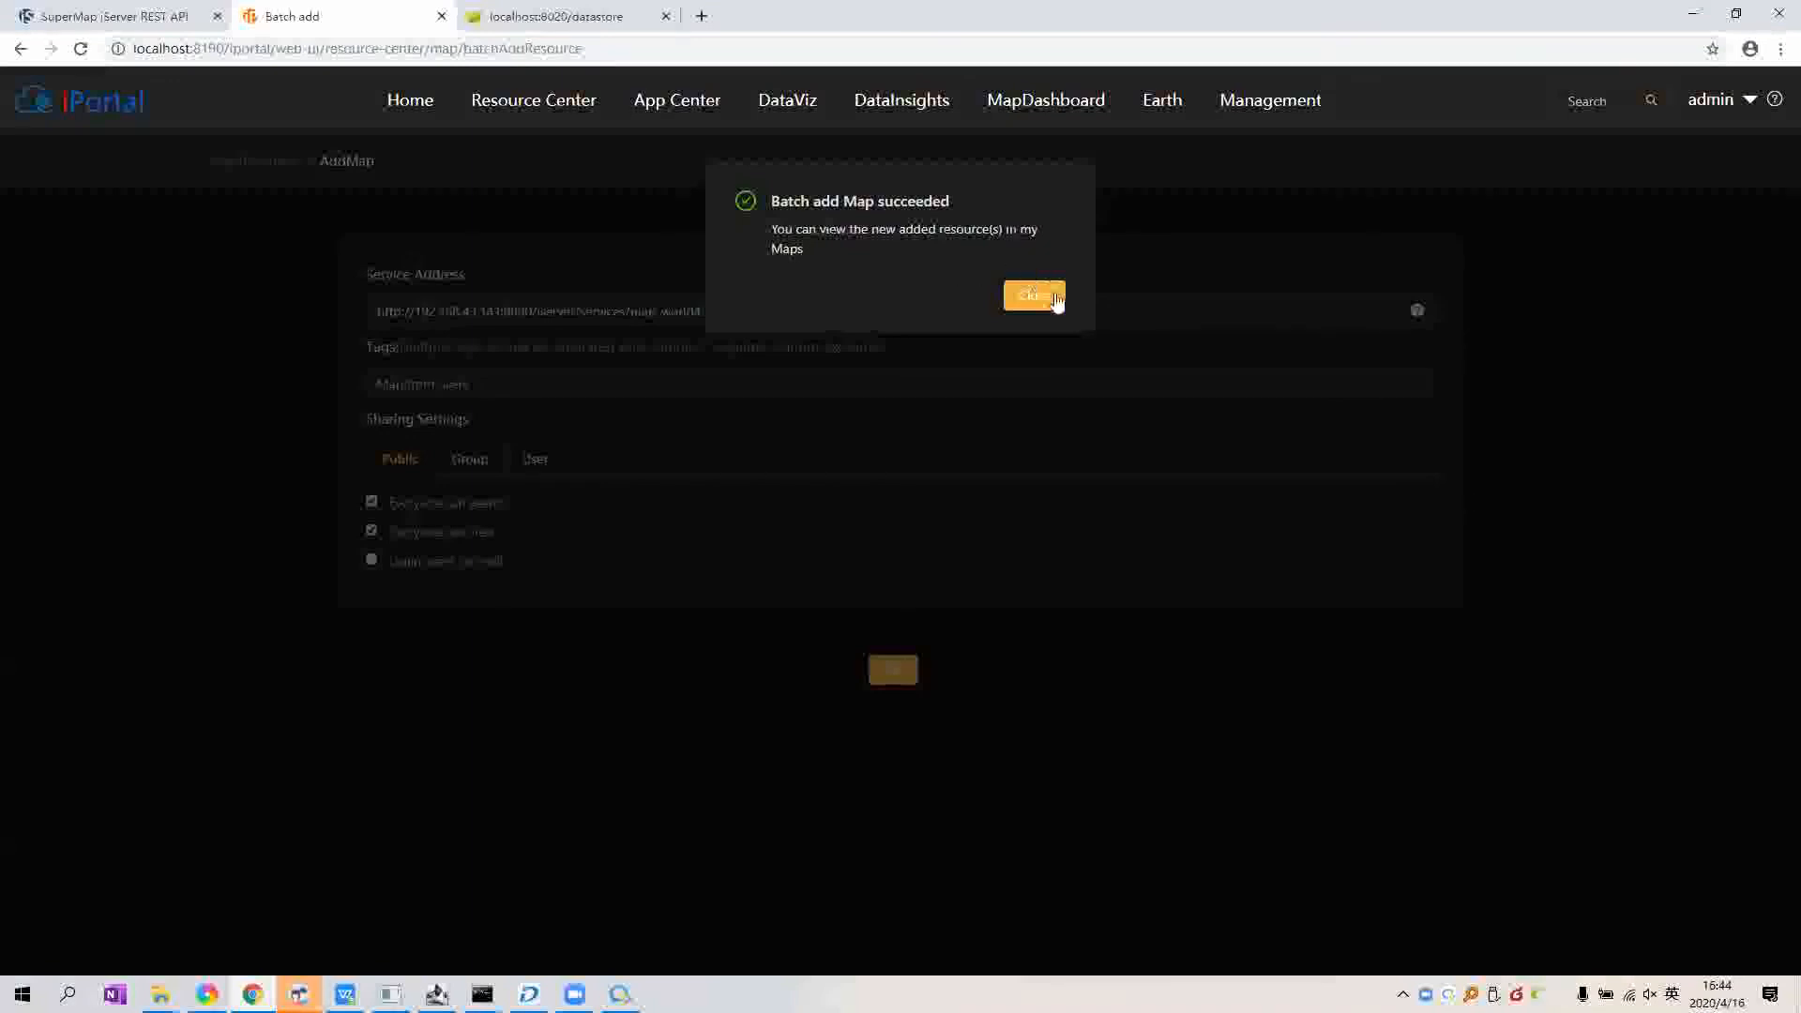
left_click(1057, 301)
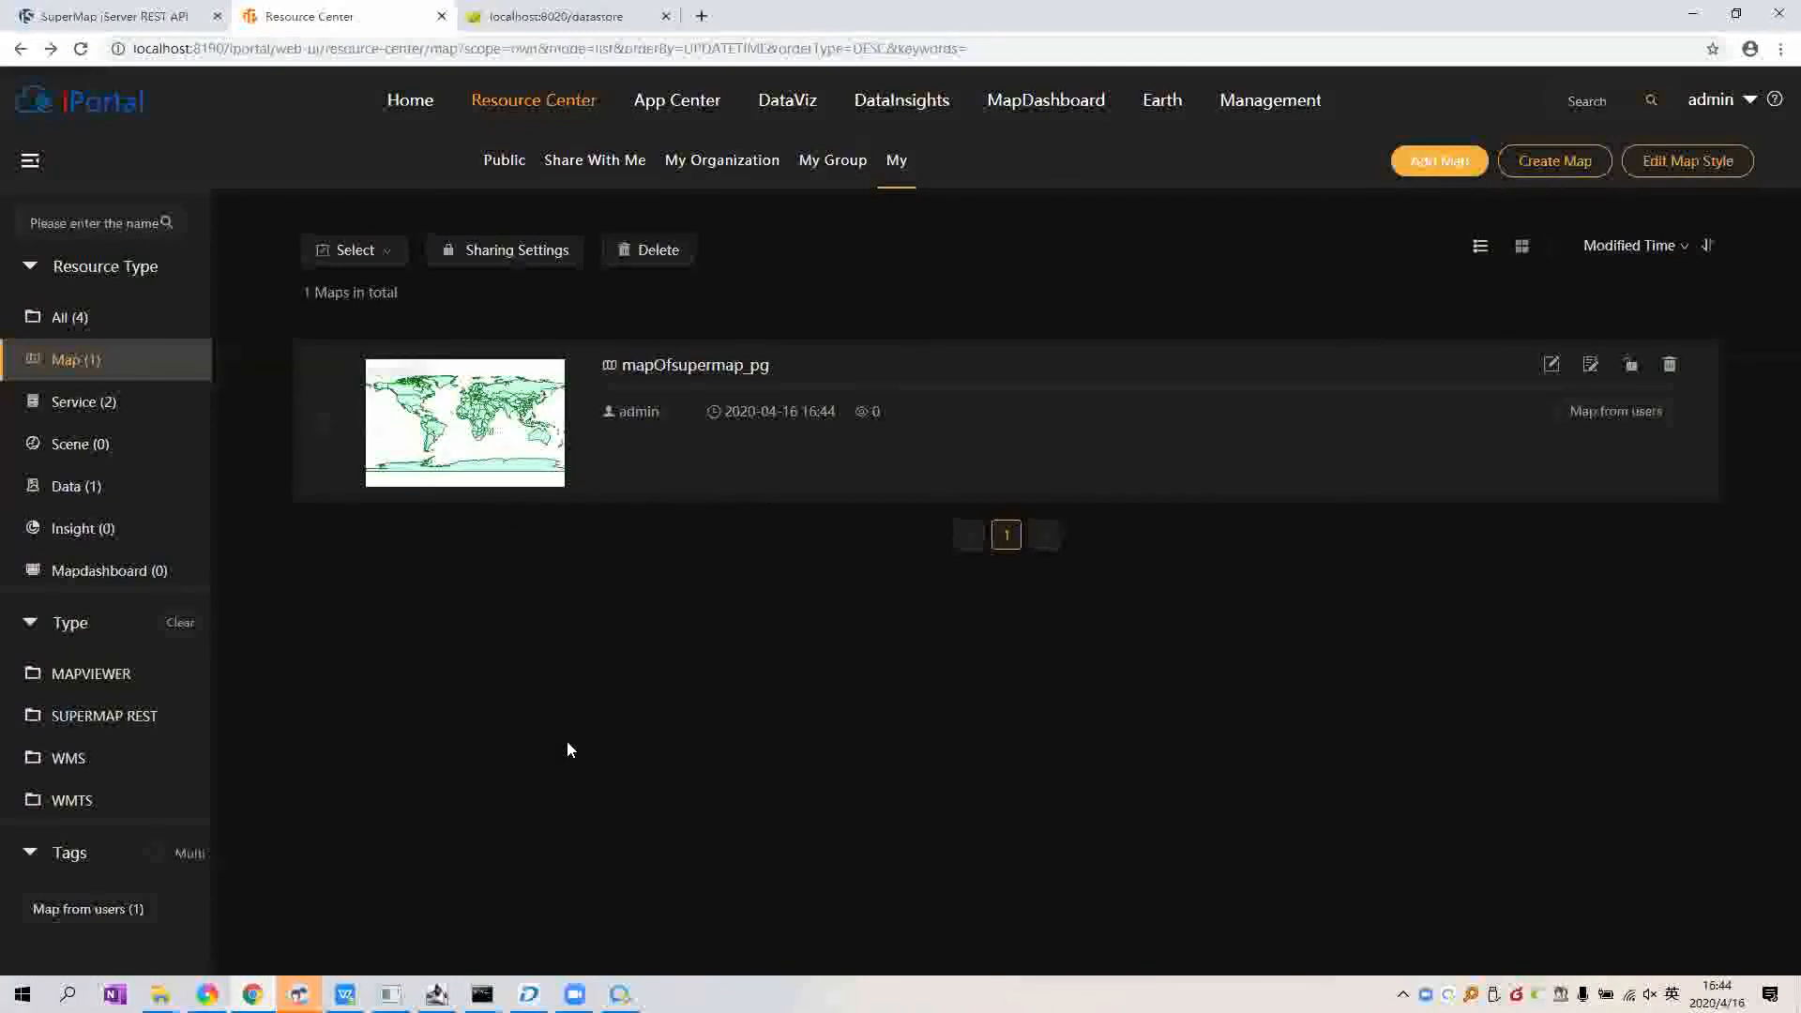
Step: Go to Management > Site Configuration > DataViz settings
left_click(1262, 123)
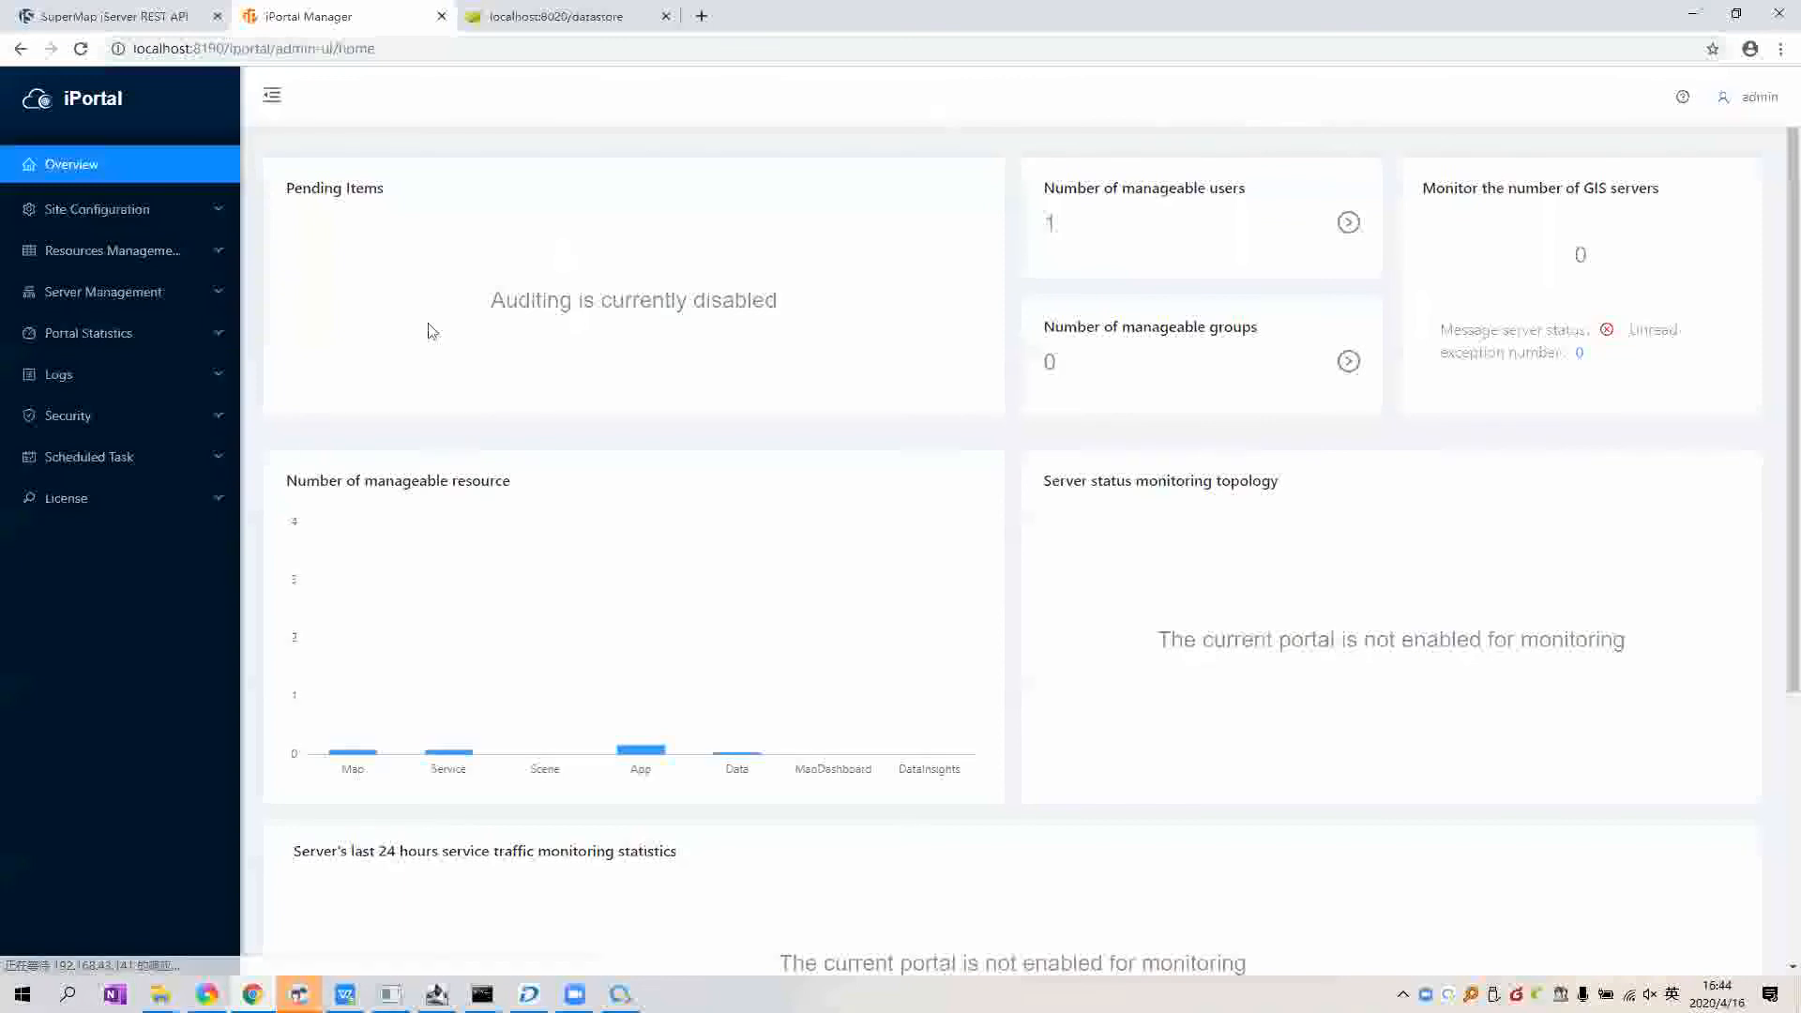
left_click(92, 225)
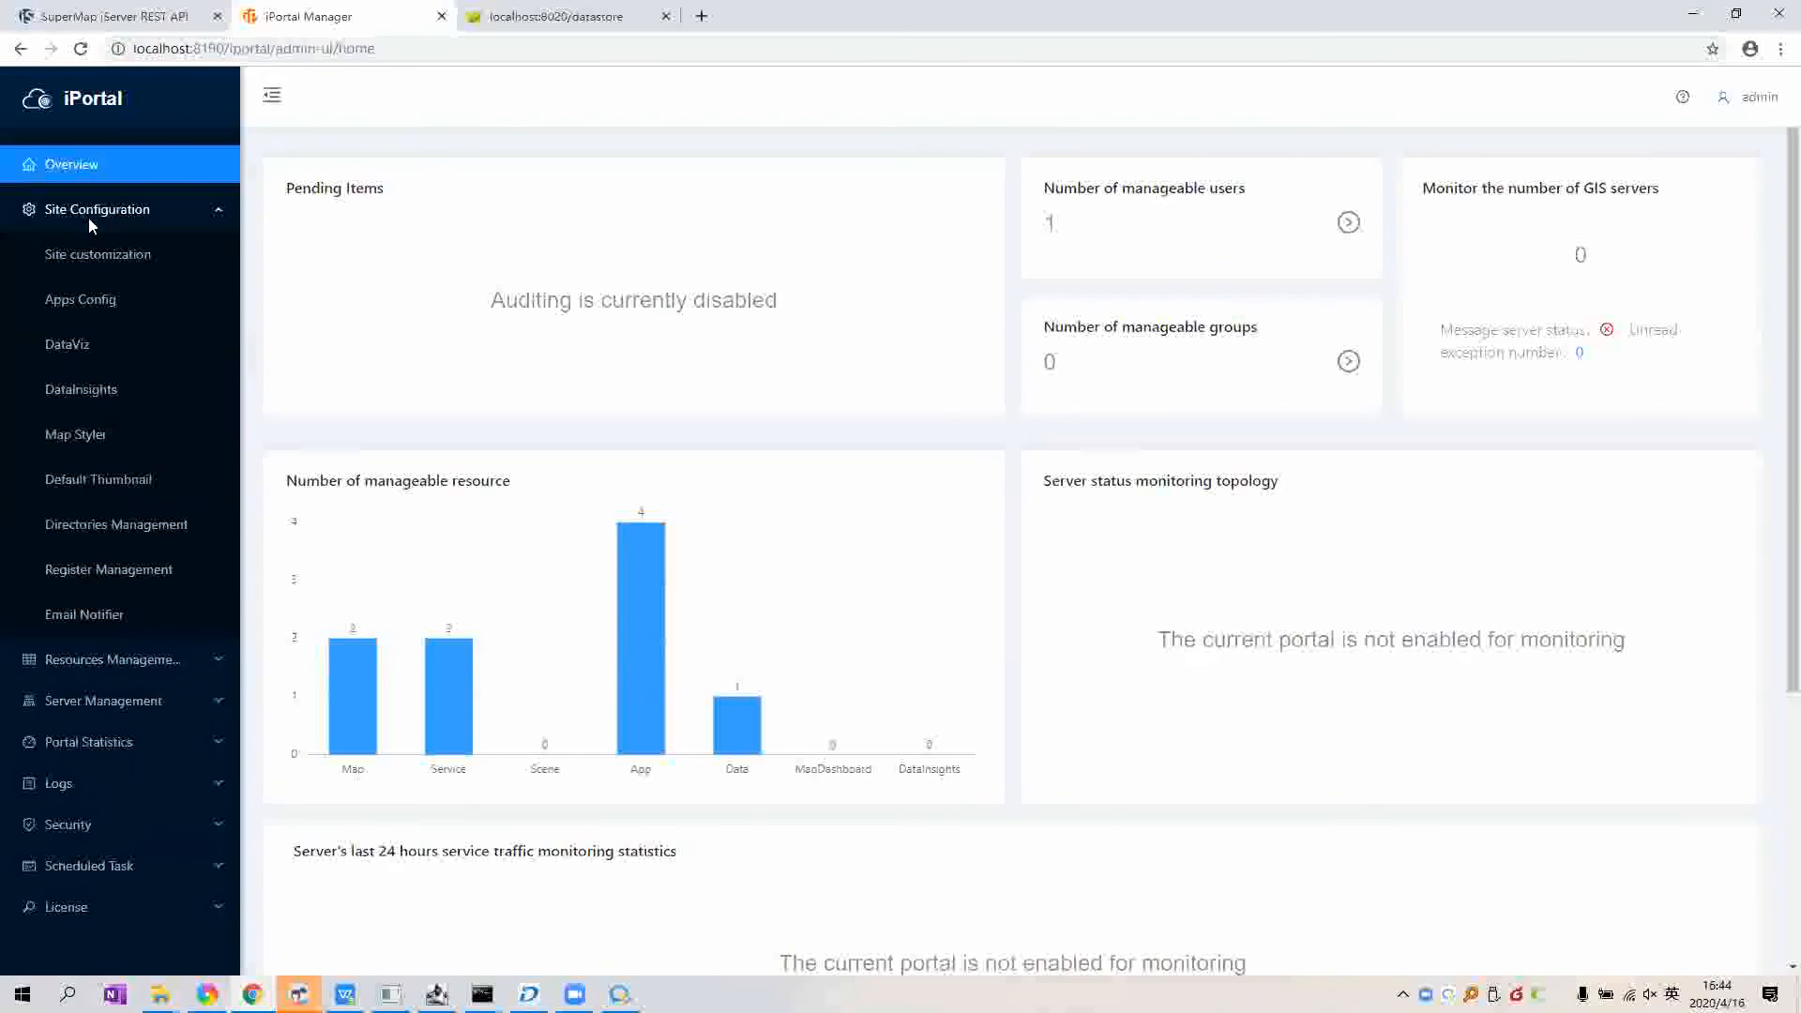
left_click(104, 349)
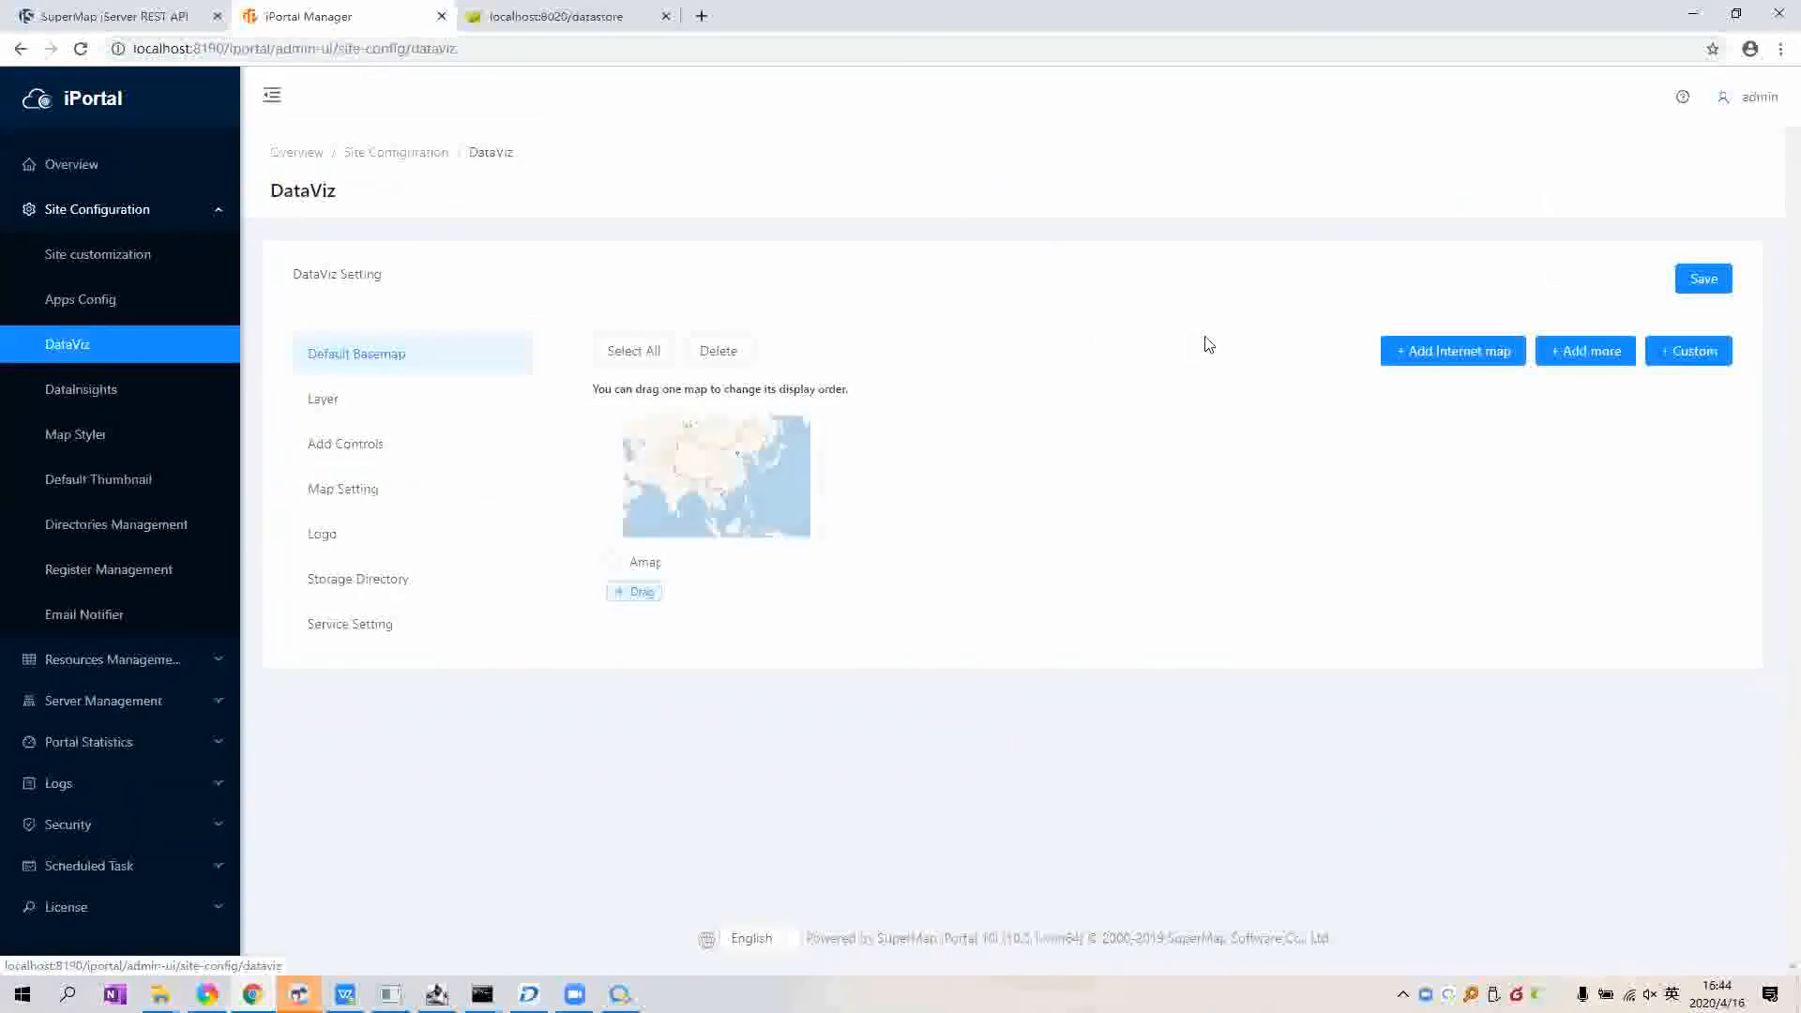
Step: Delete the Amap default basemap, add mapOfsupermap_pg instead, and save the DataViz settings
left_click(615, 563)
left_click(740, 351)
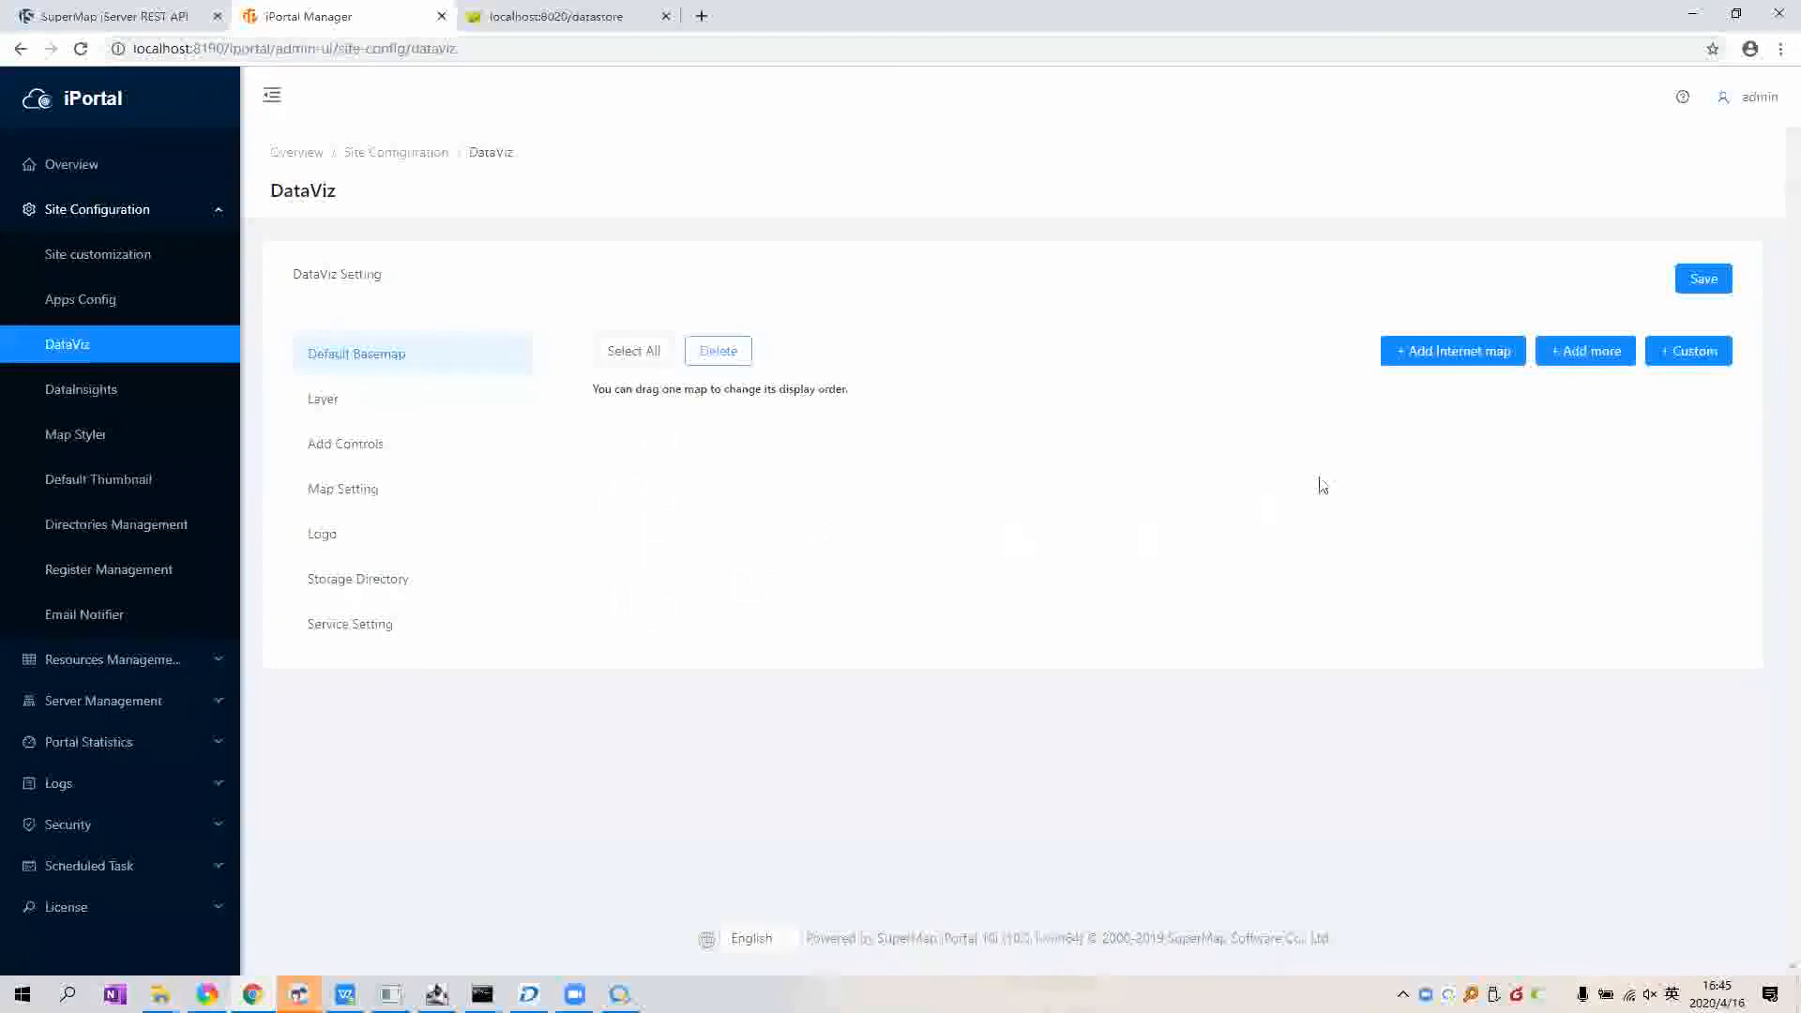
left_click(1582, 372)
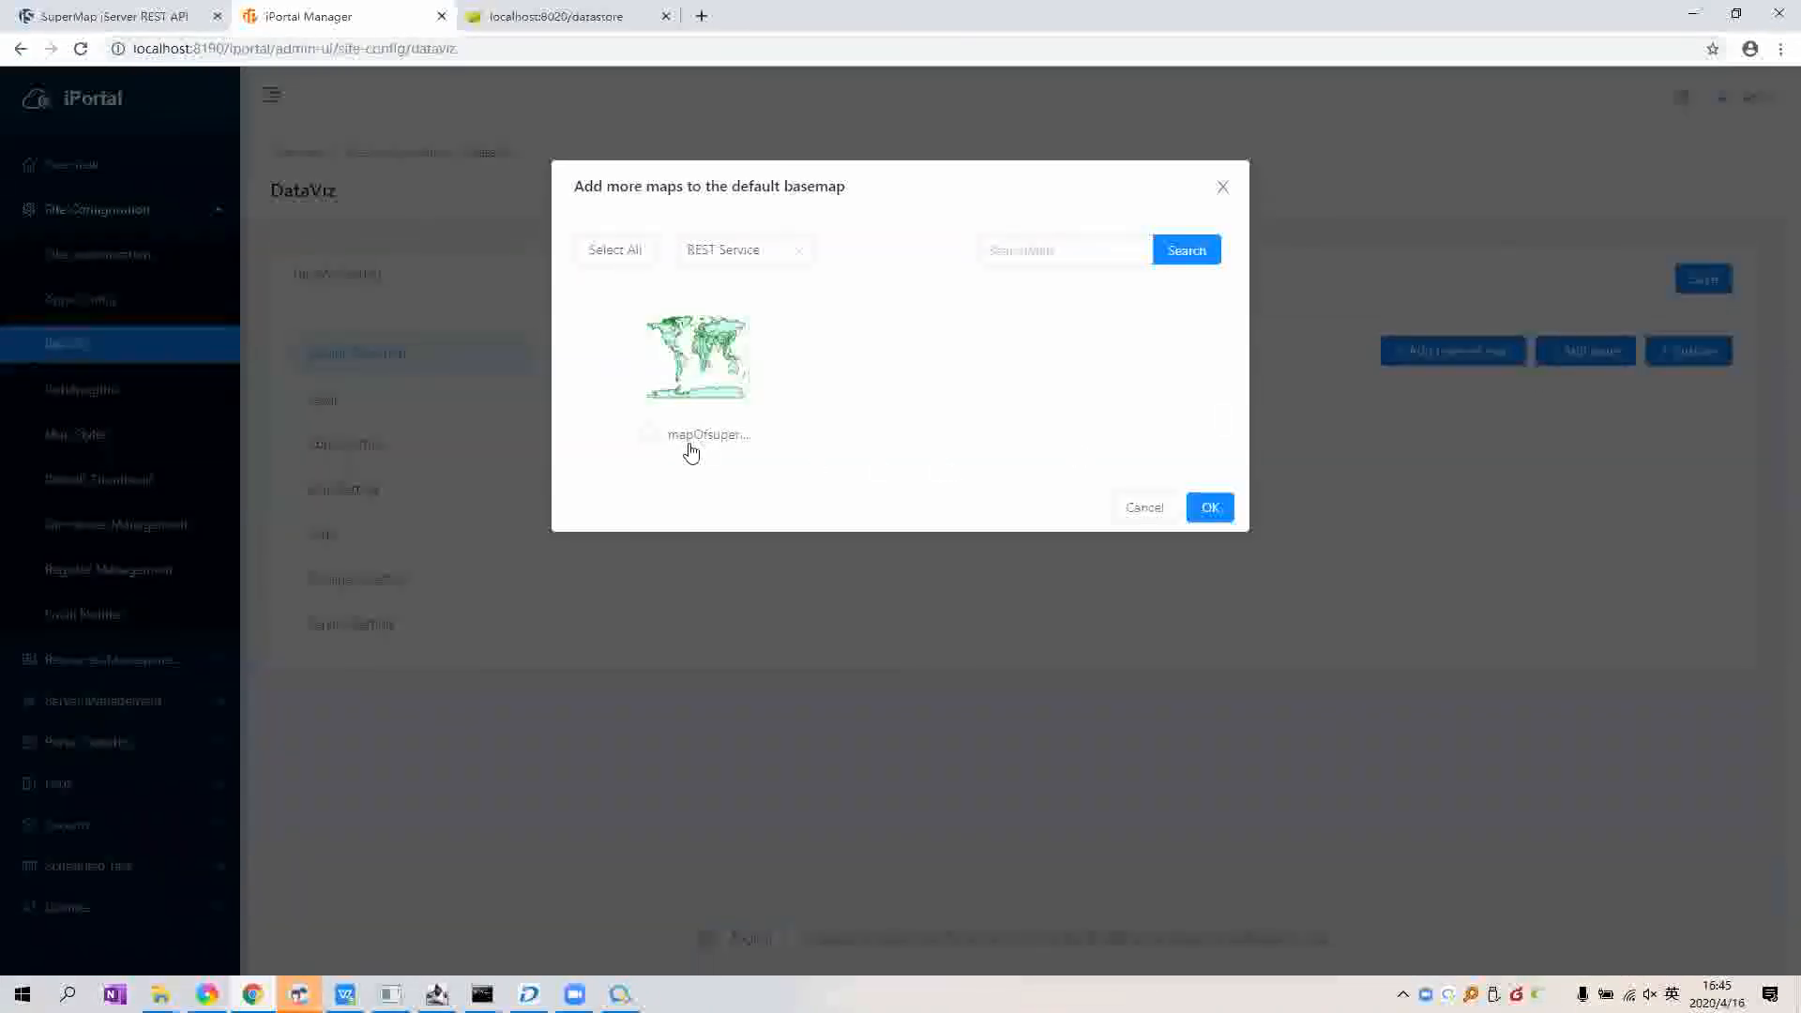
left_click(649, 435)
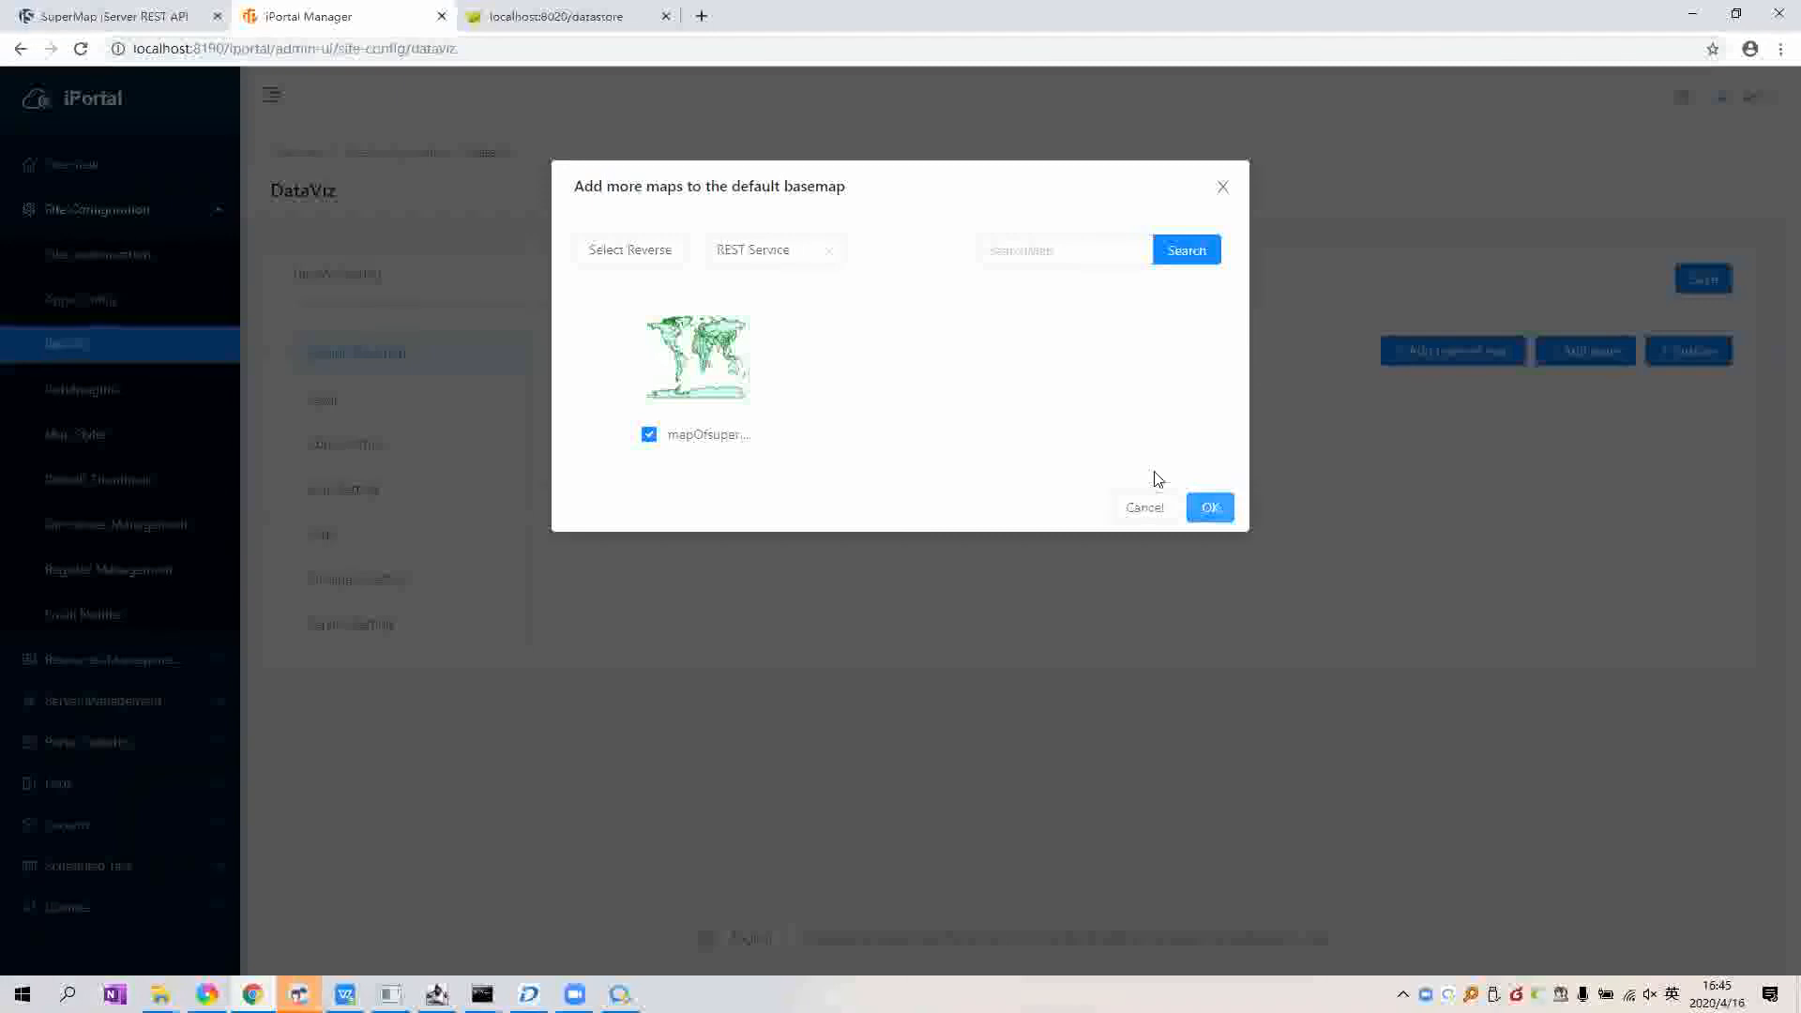
left_click(1208, 507)
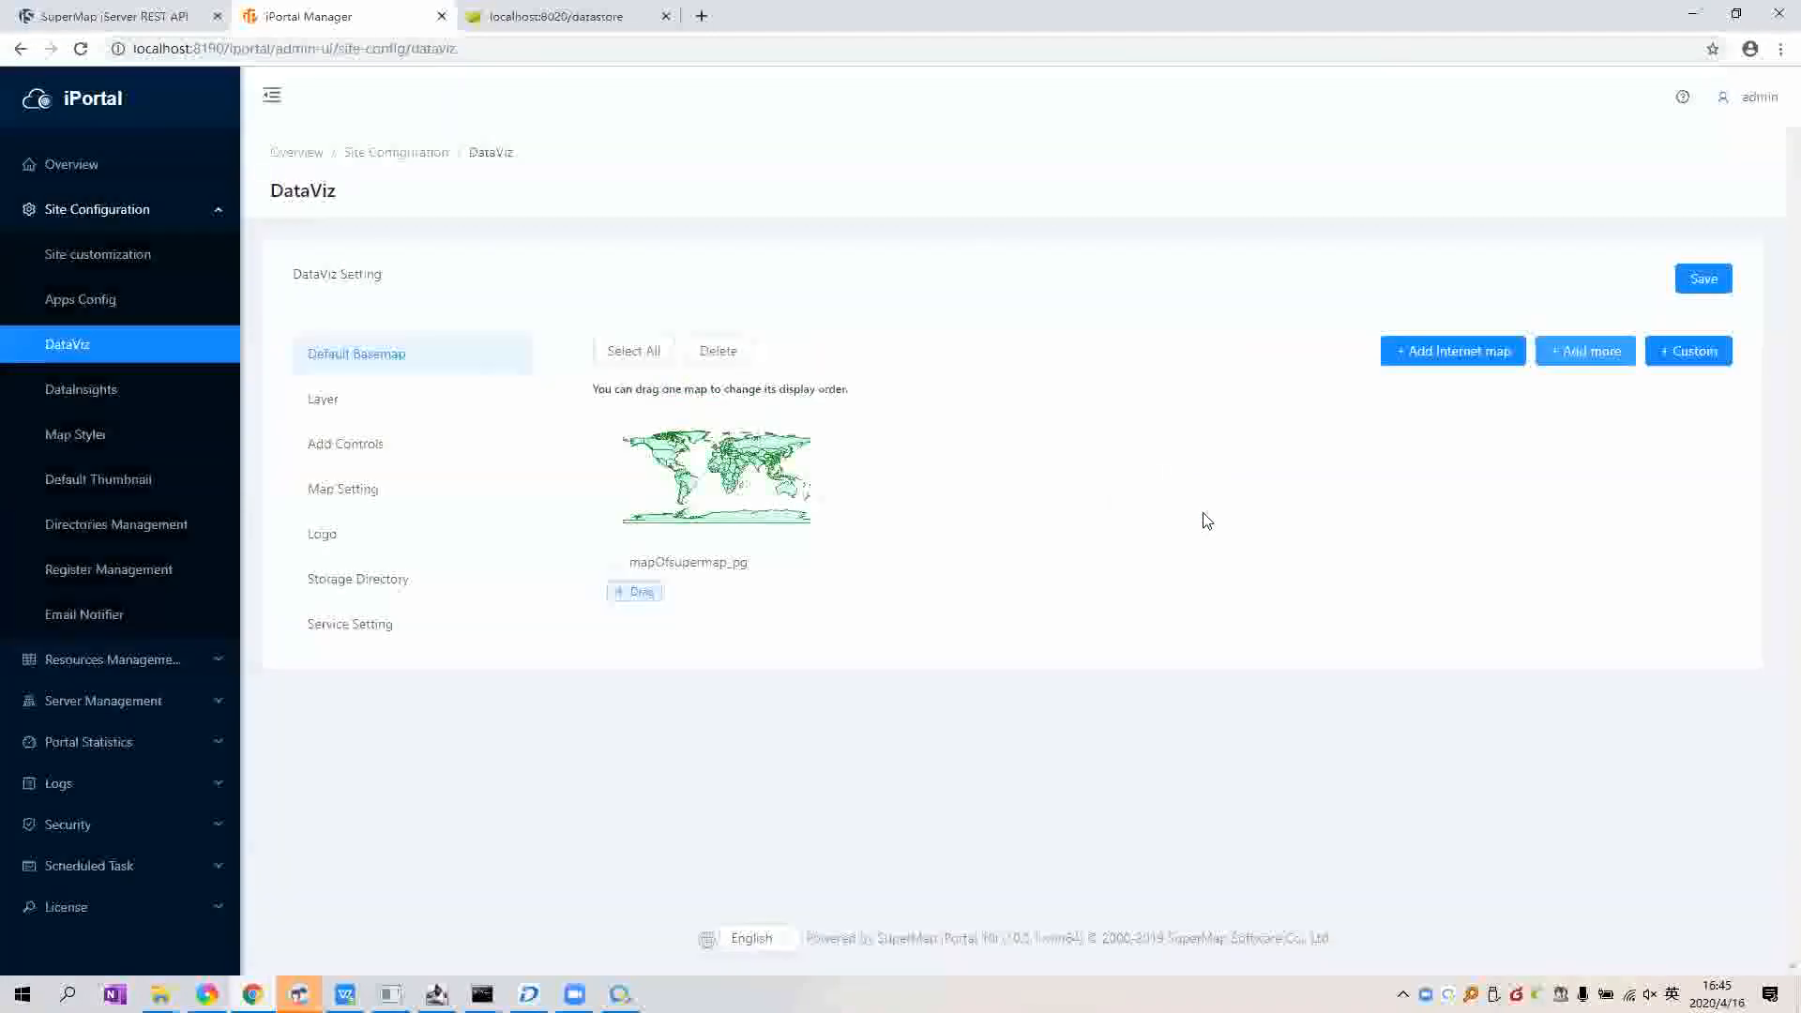
left_click(1699, 281)
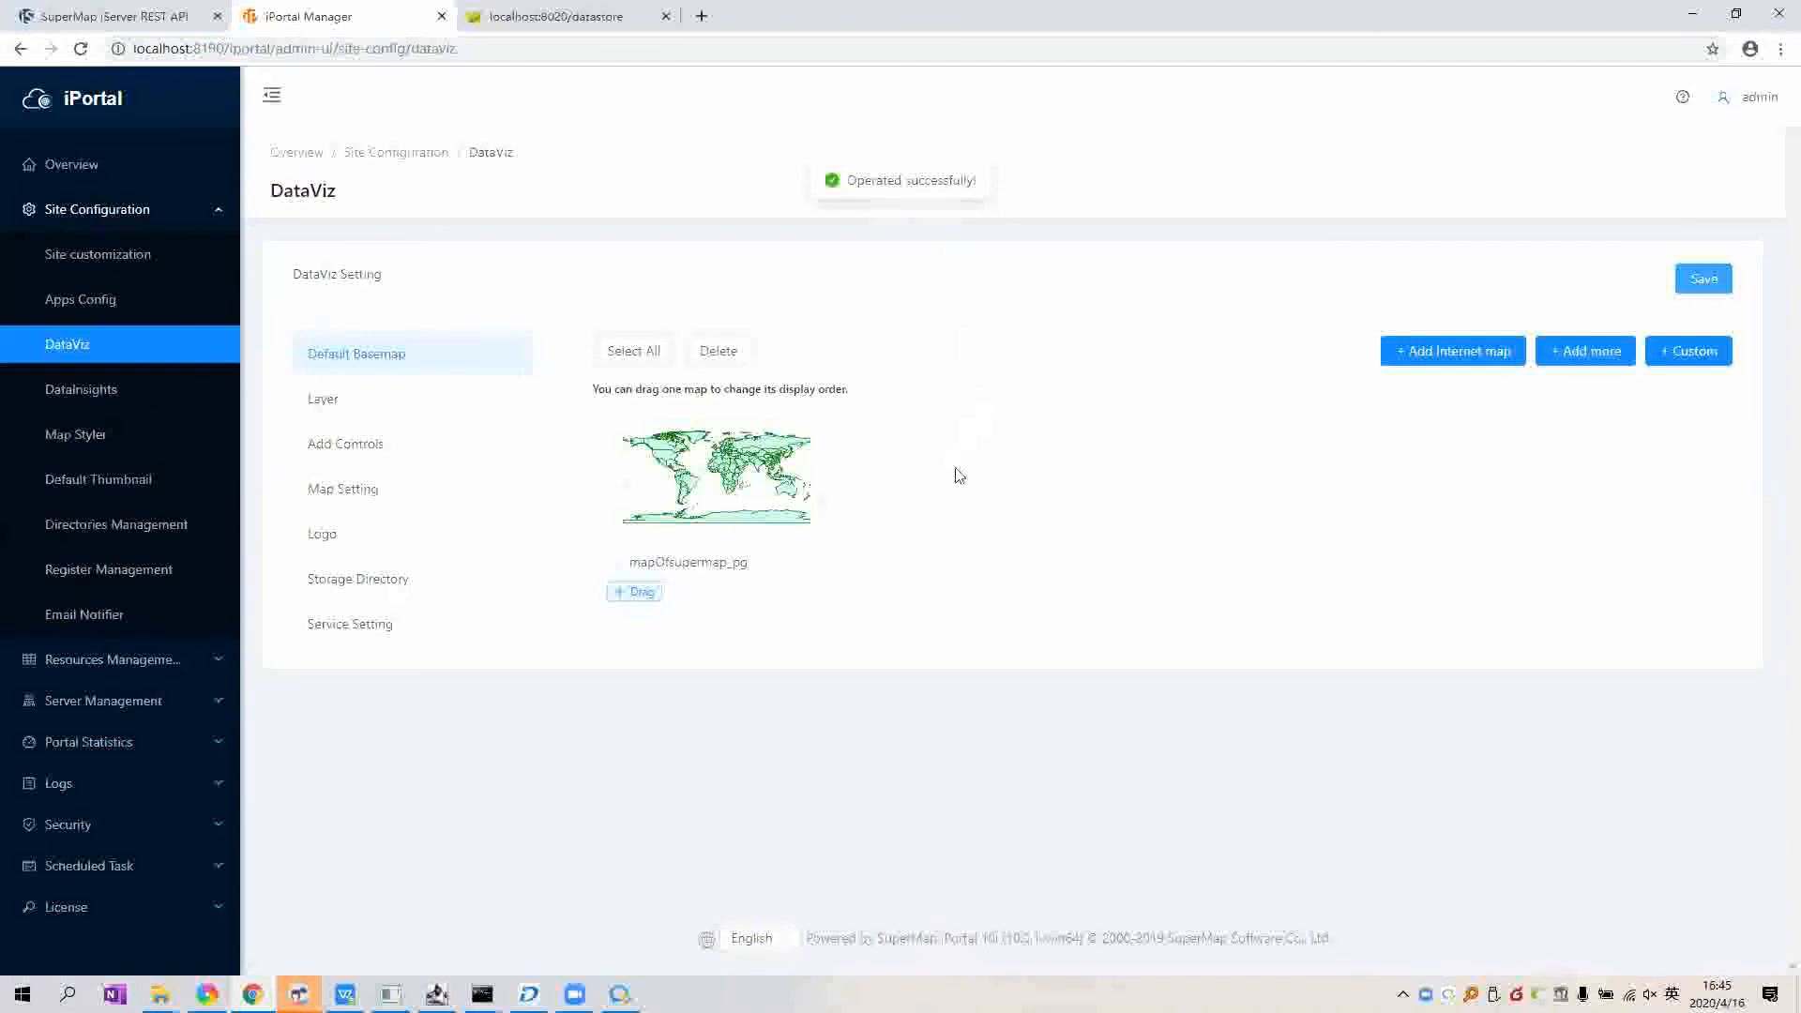
left_click(109, 118)
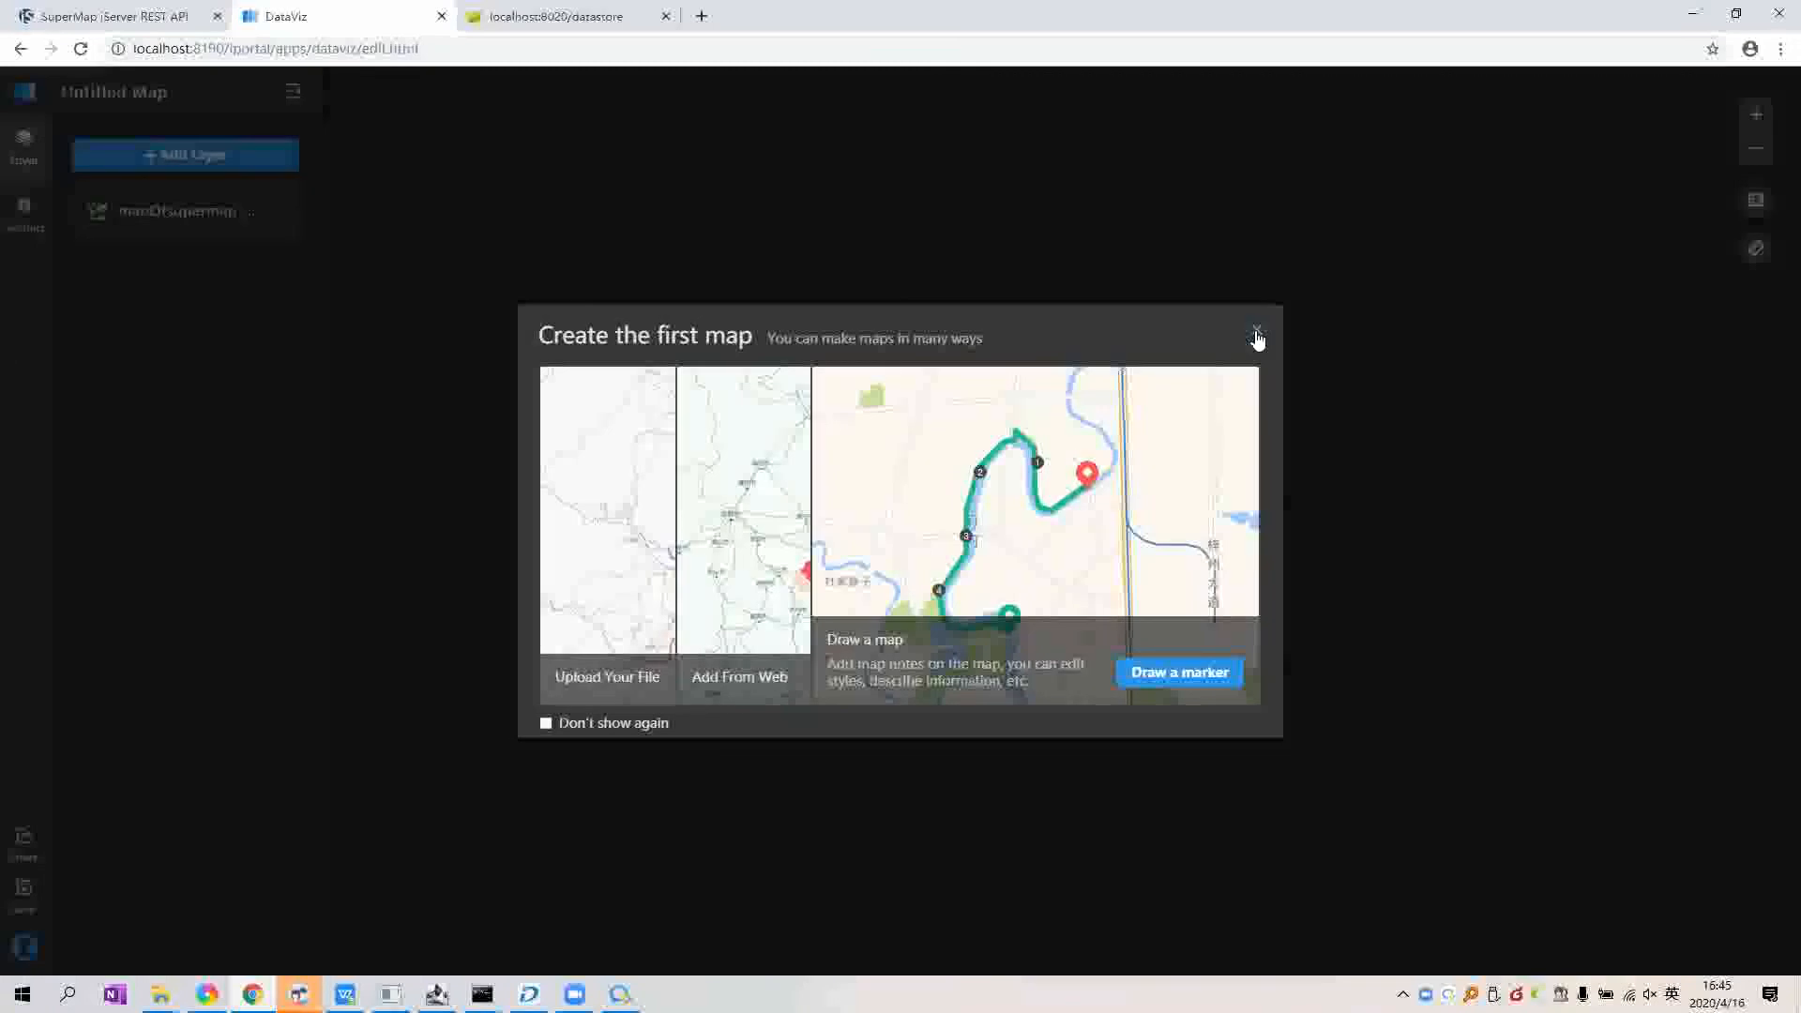
Step: Close the Create the first map dialog to show the mapOfsupermap_pg world basemap
left_click(1256, 334)
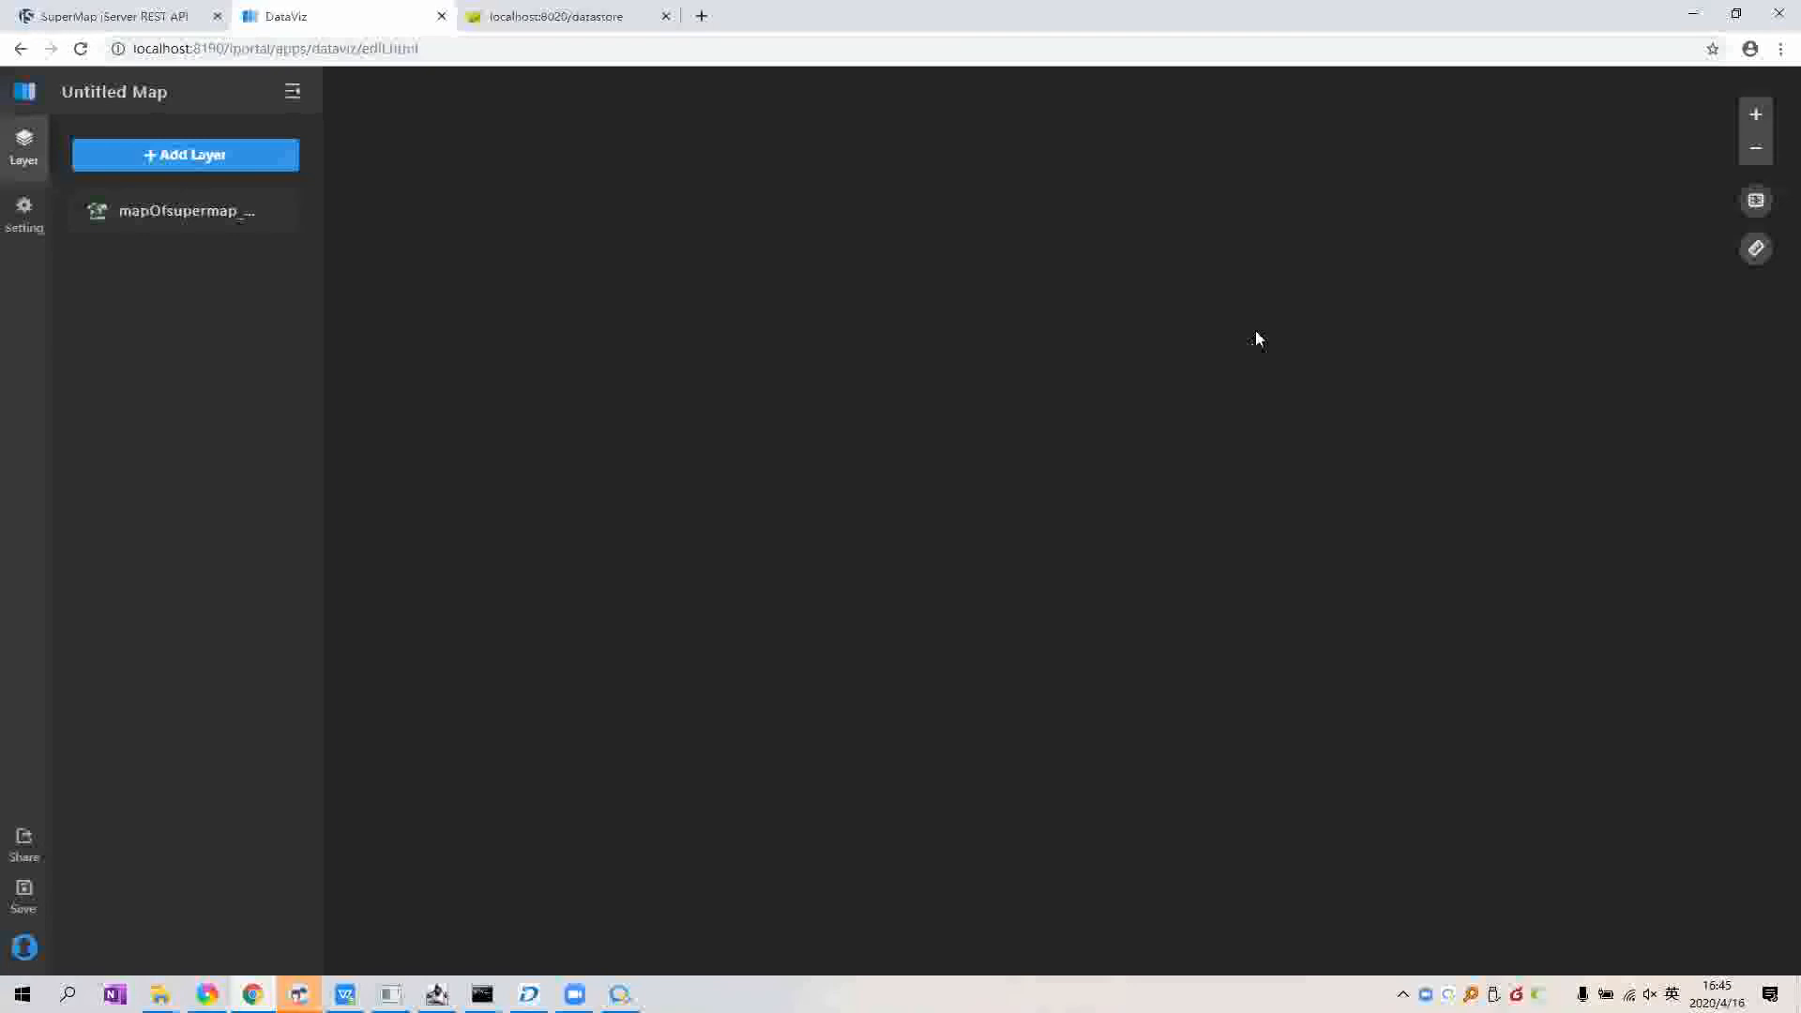
mouse_move(280, 216)
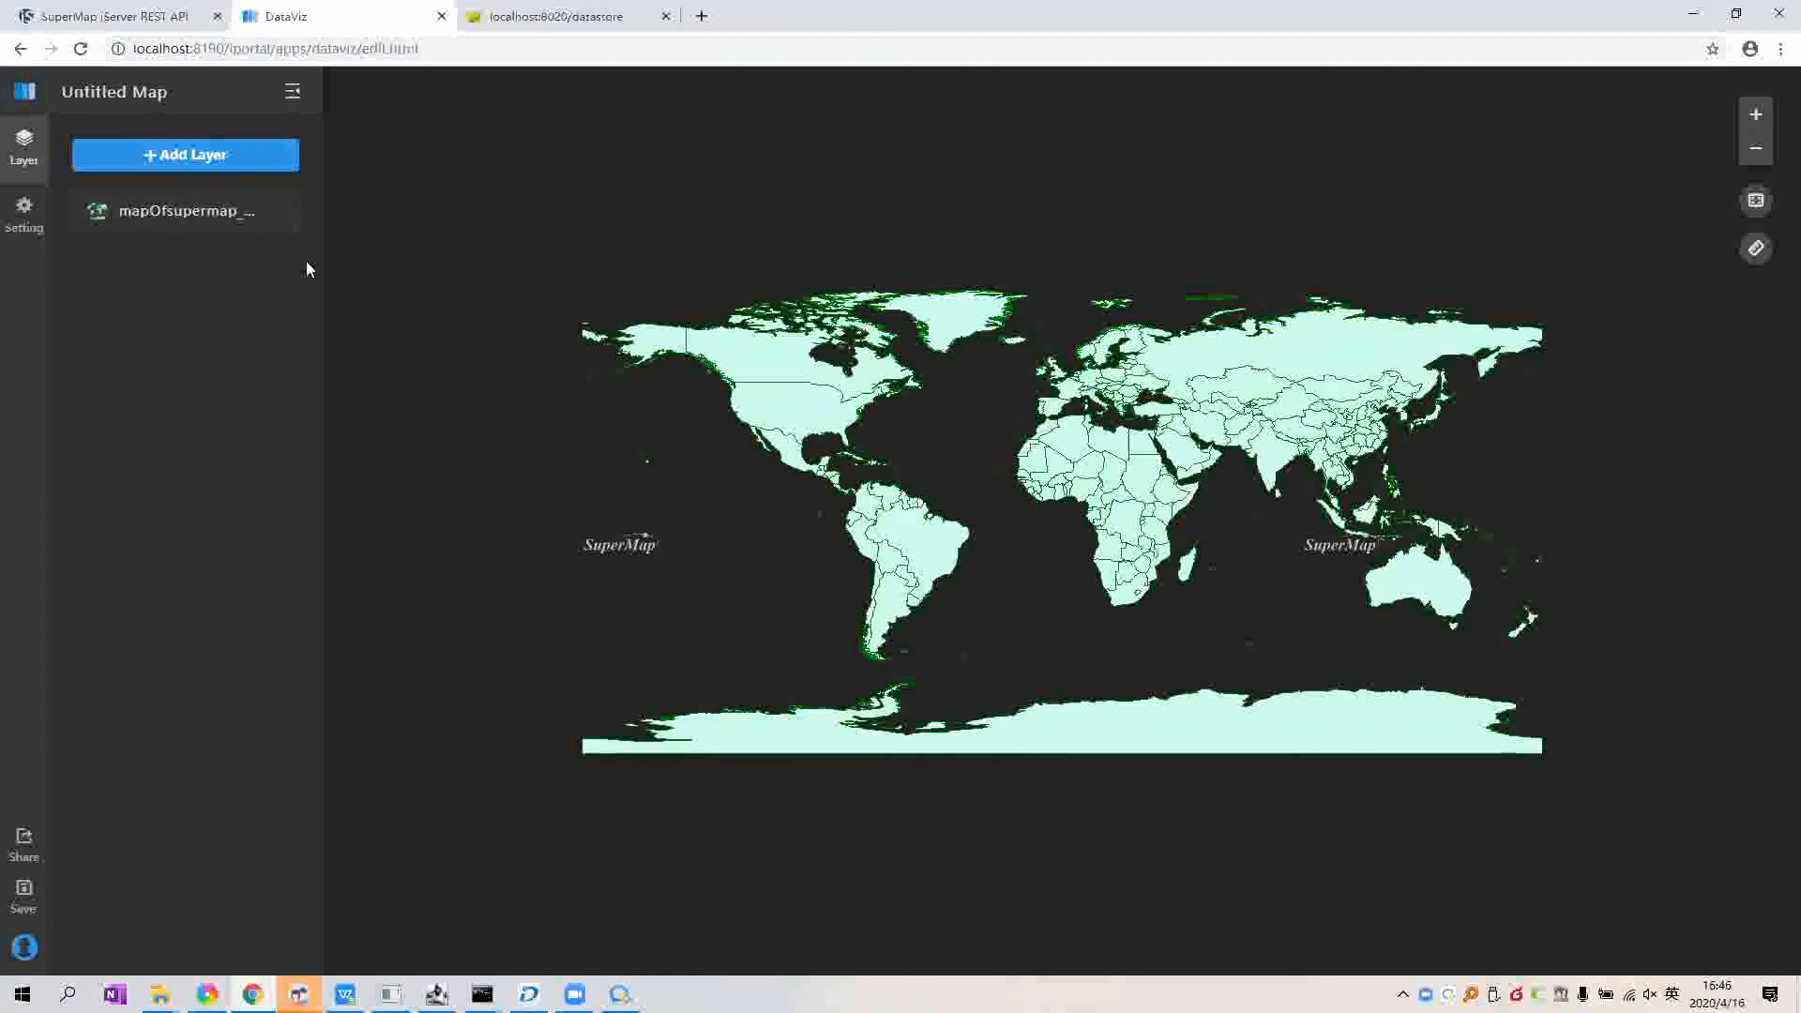
left_click(255, 167)
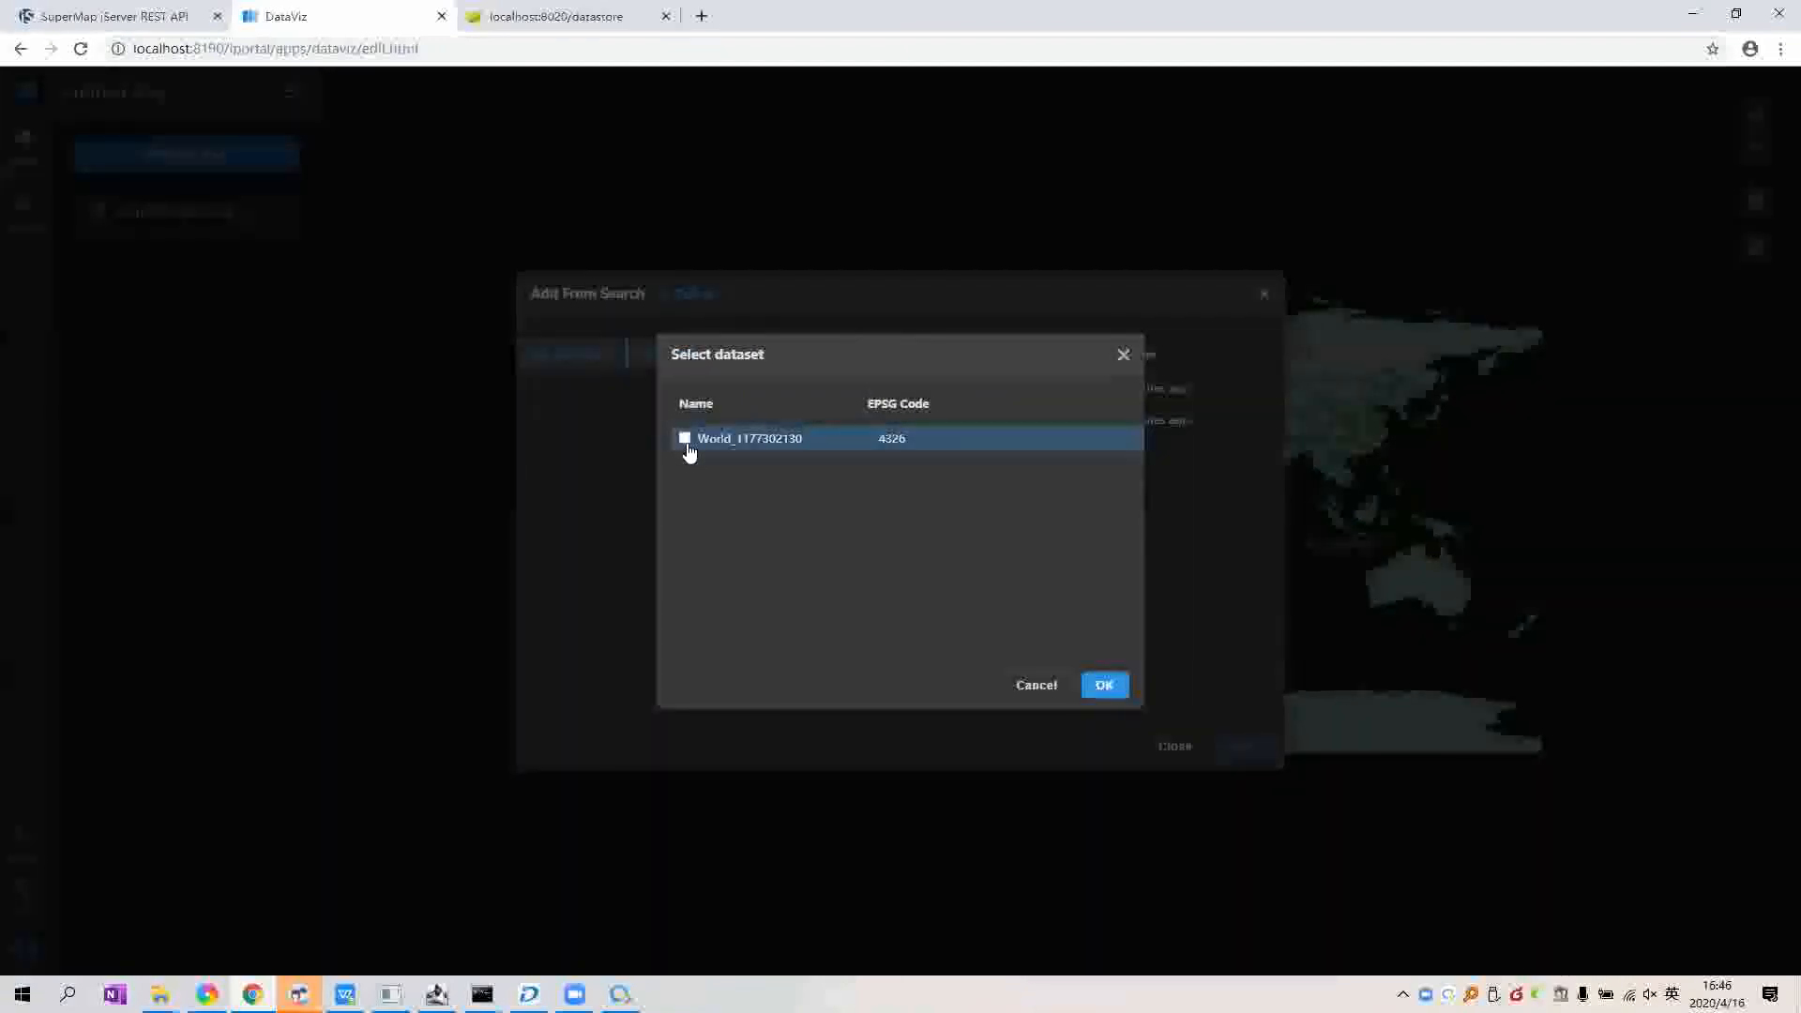
left_click(686, 441)
left_click(1107, 692)
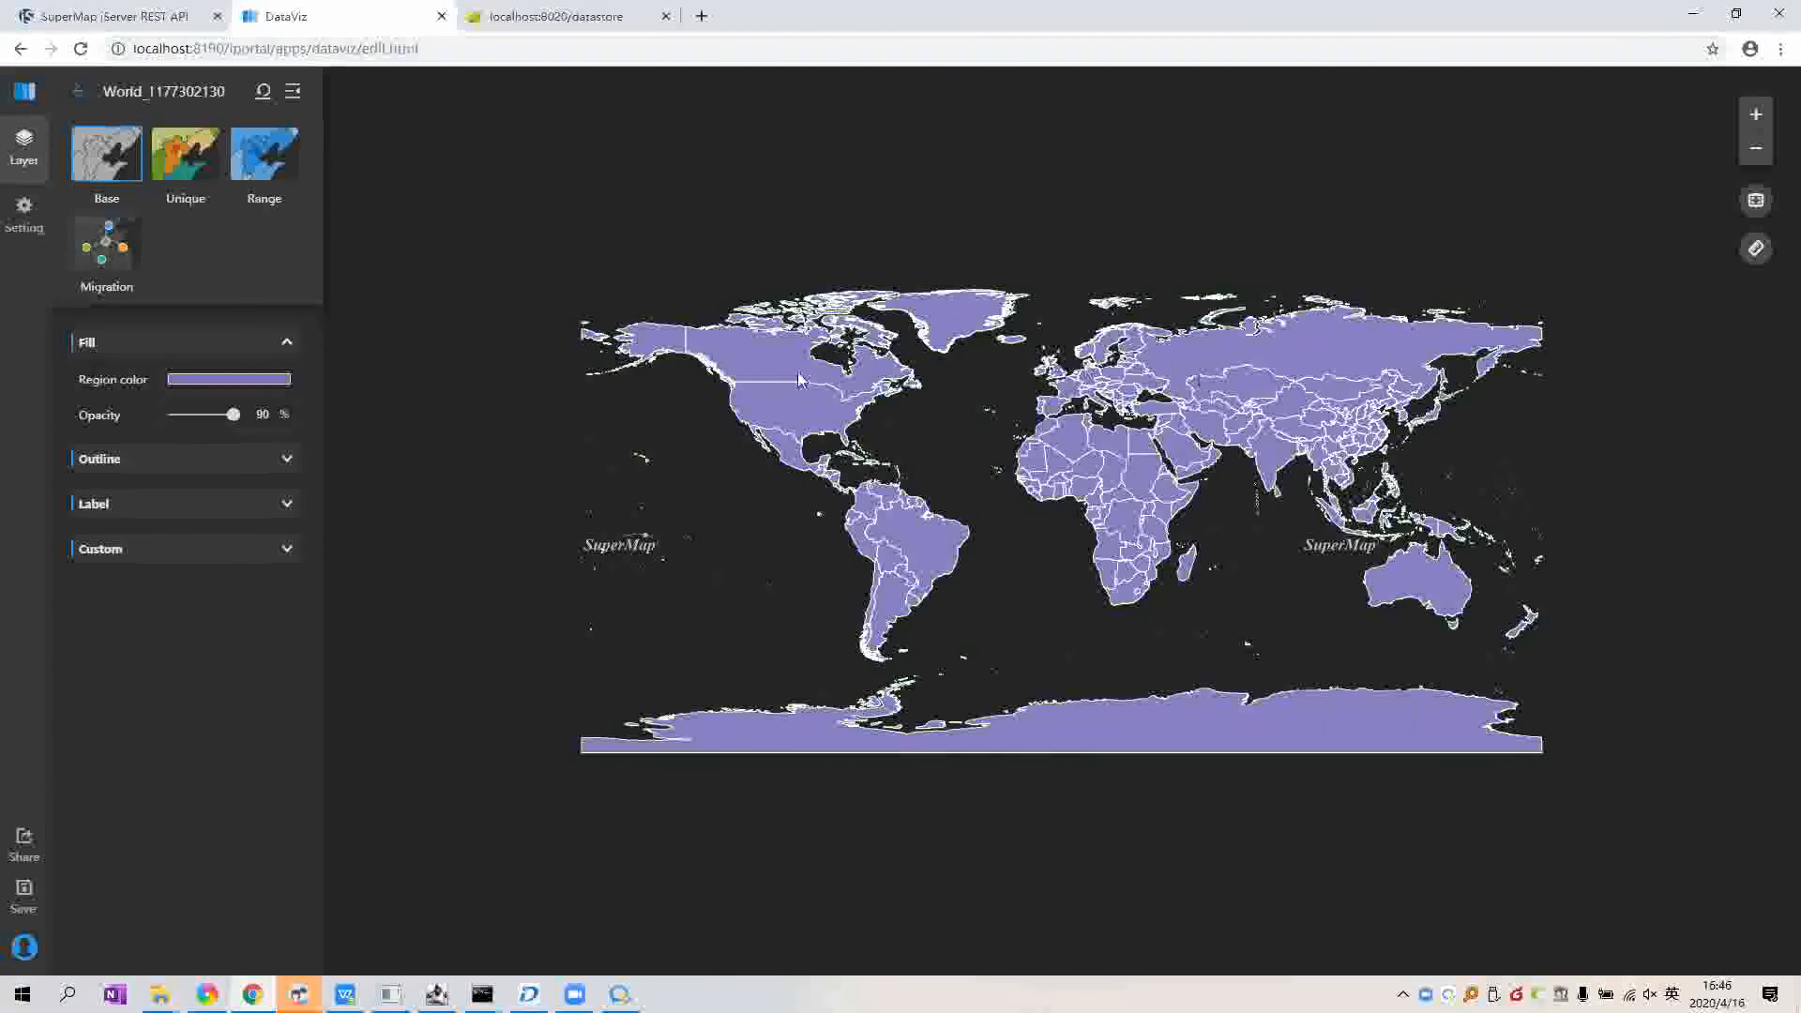
left_click(244, 380)
left_click(276, 622)
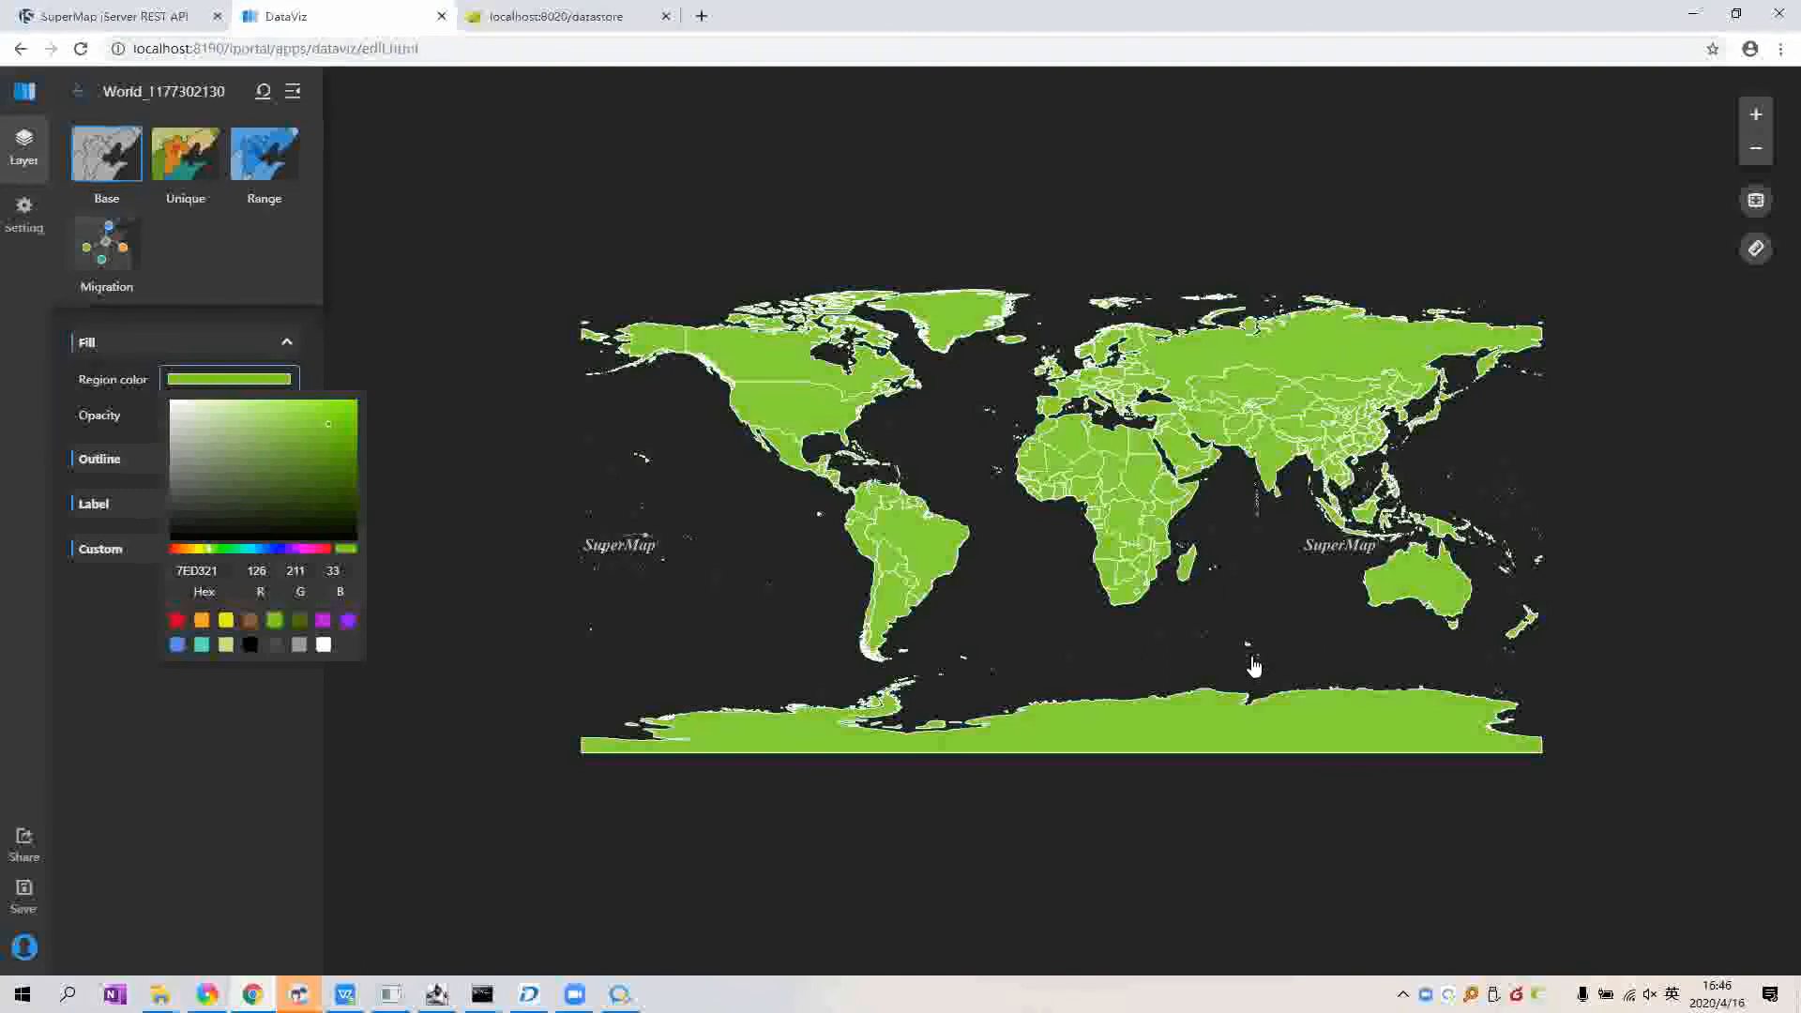
left_click(1275, 589)
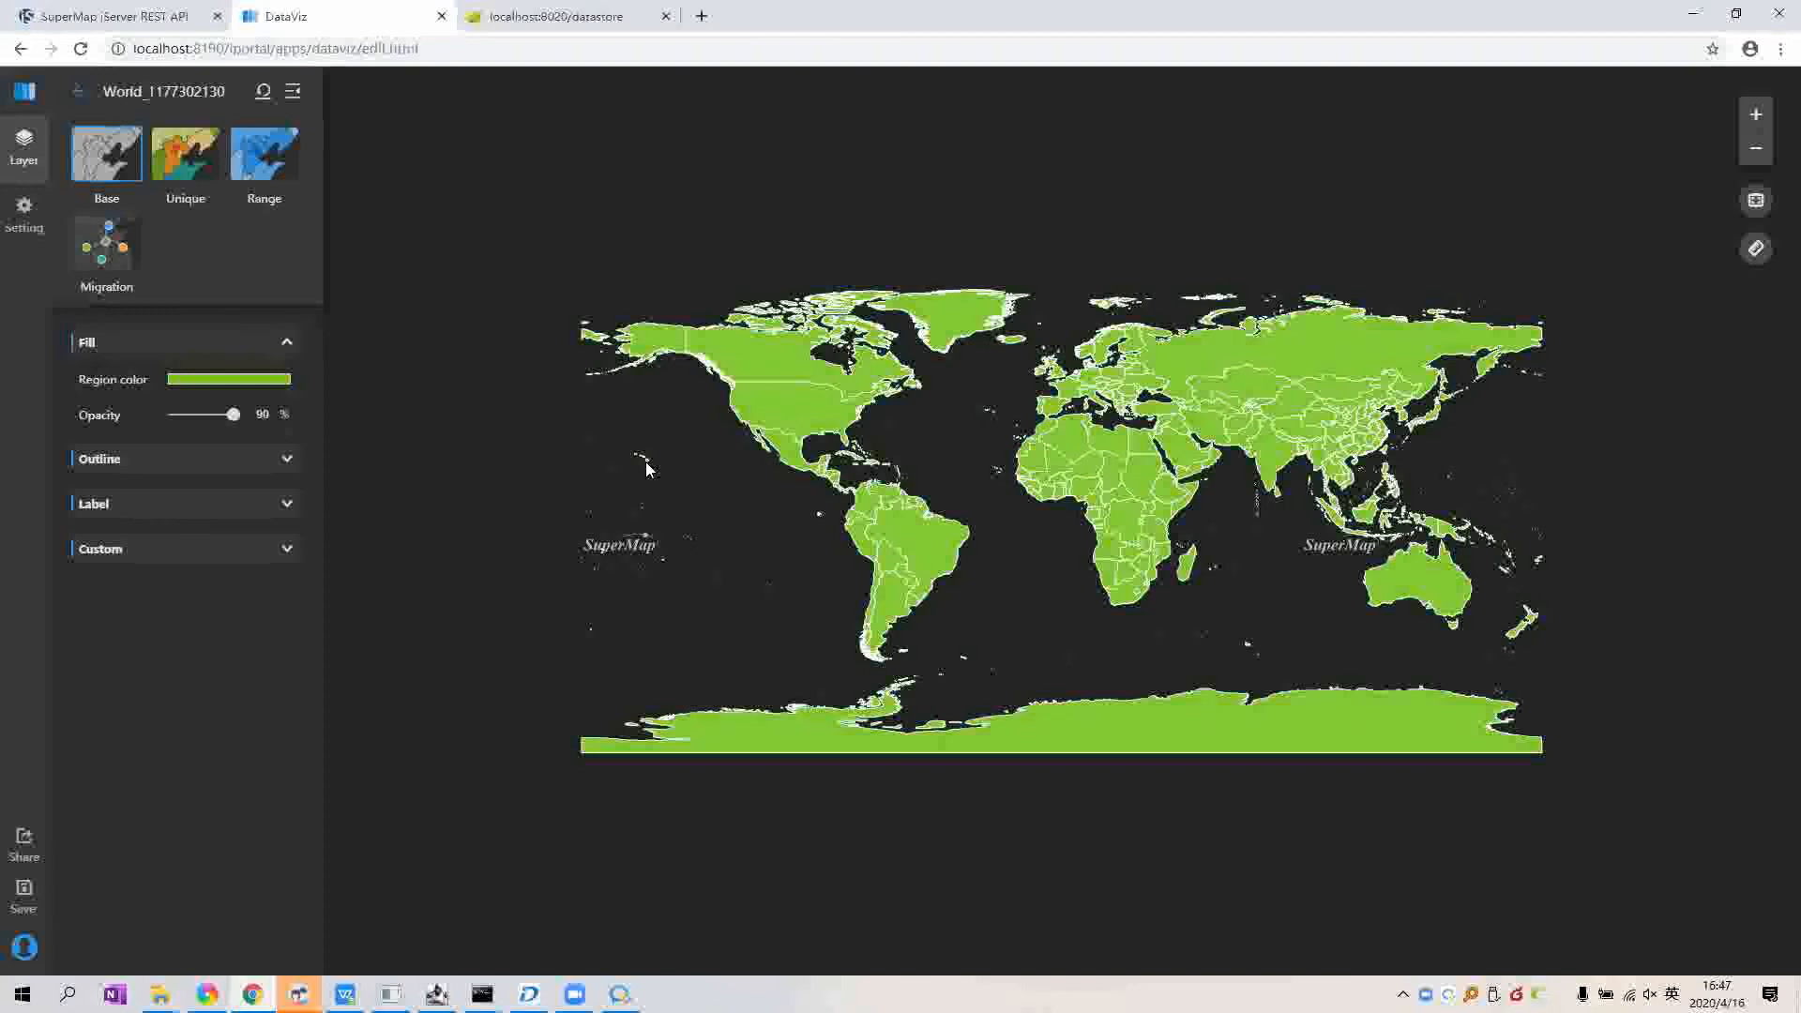
left_click(80, 88)
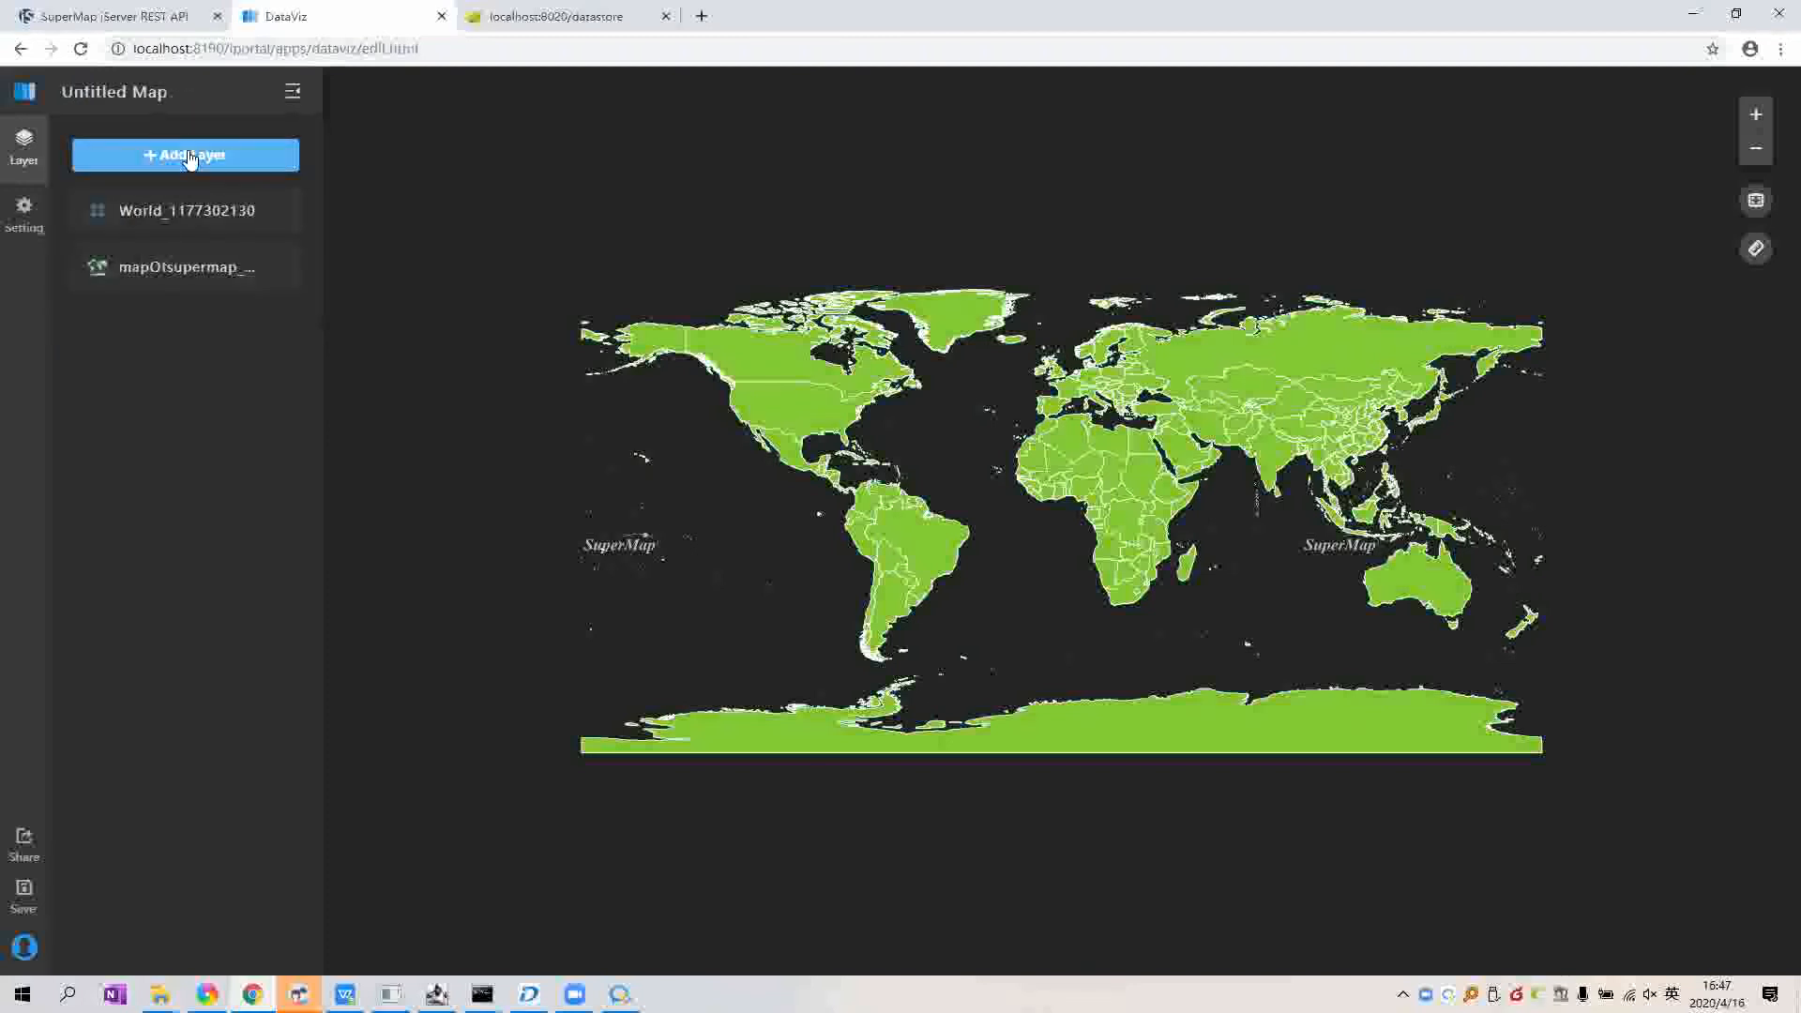
Step: Upload the local 03-10-2020.csv from the WorldCoronavirusData Daily folder as a new layer
left_click(189, 158)
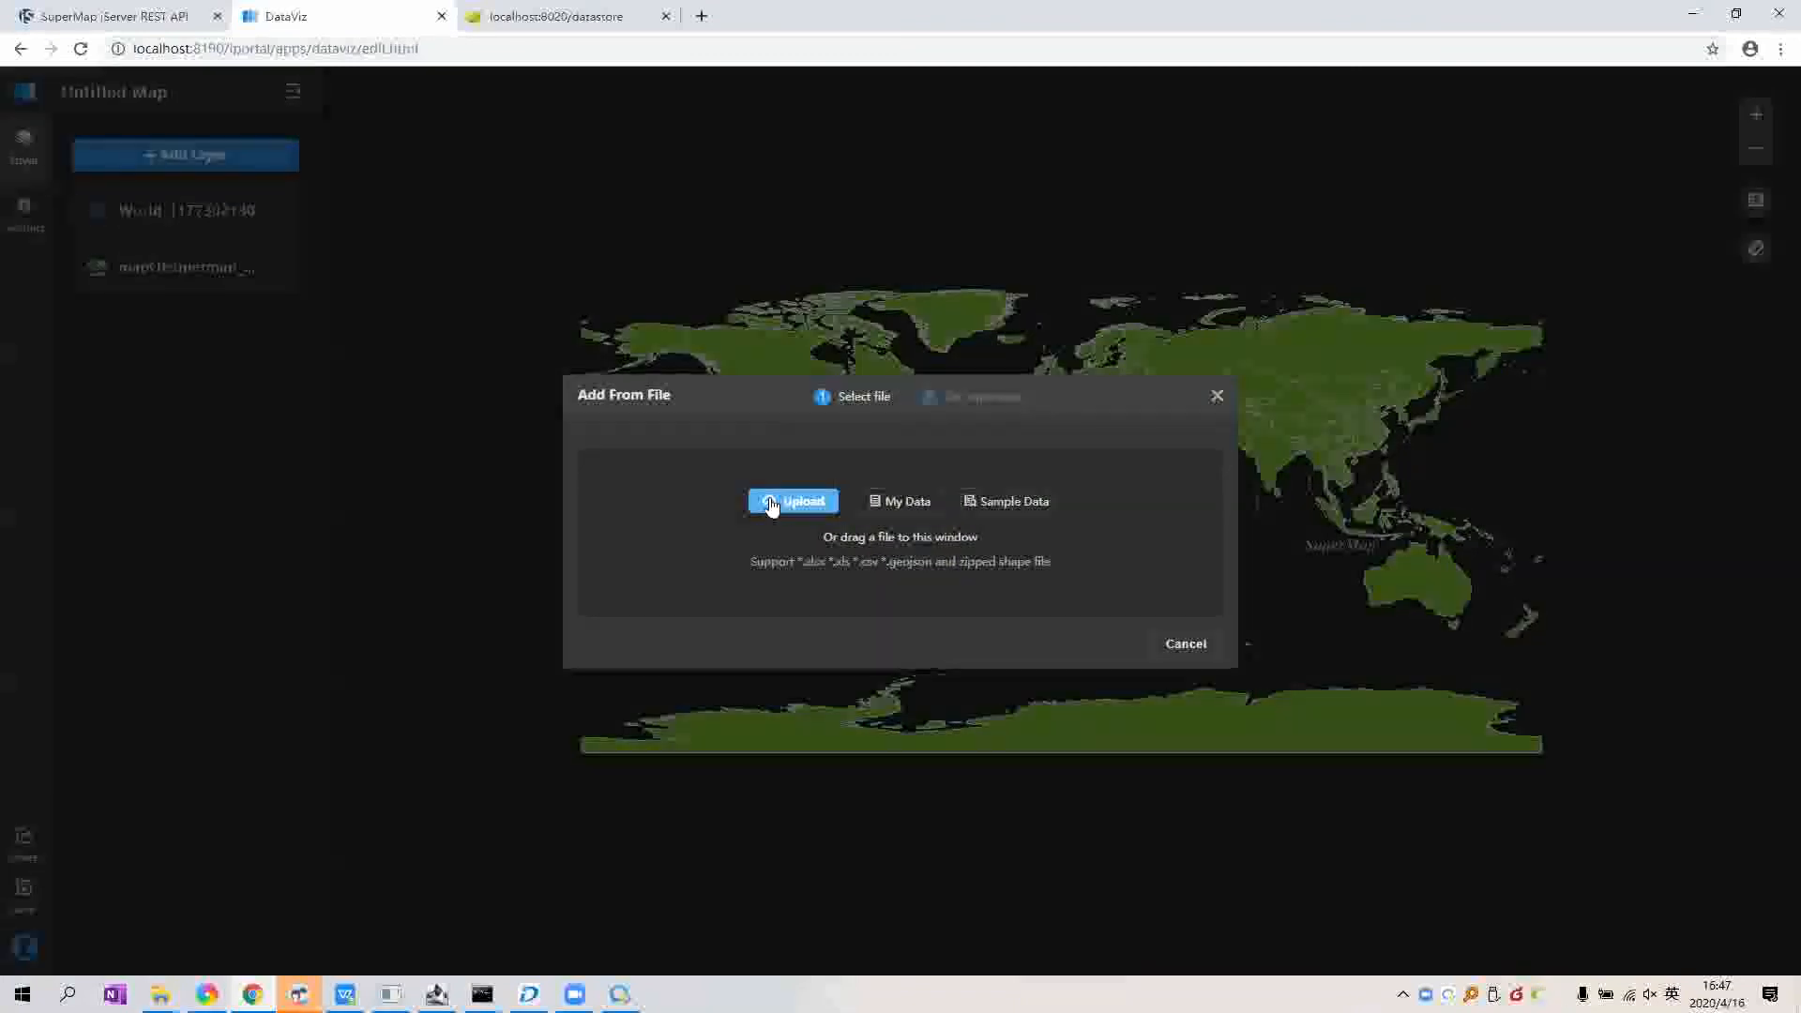
left_click(769, 503)
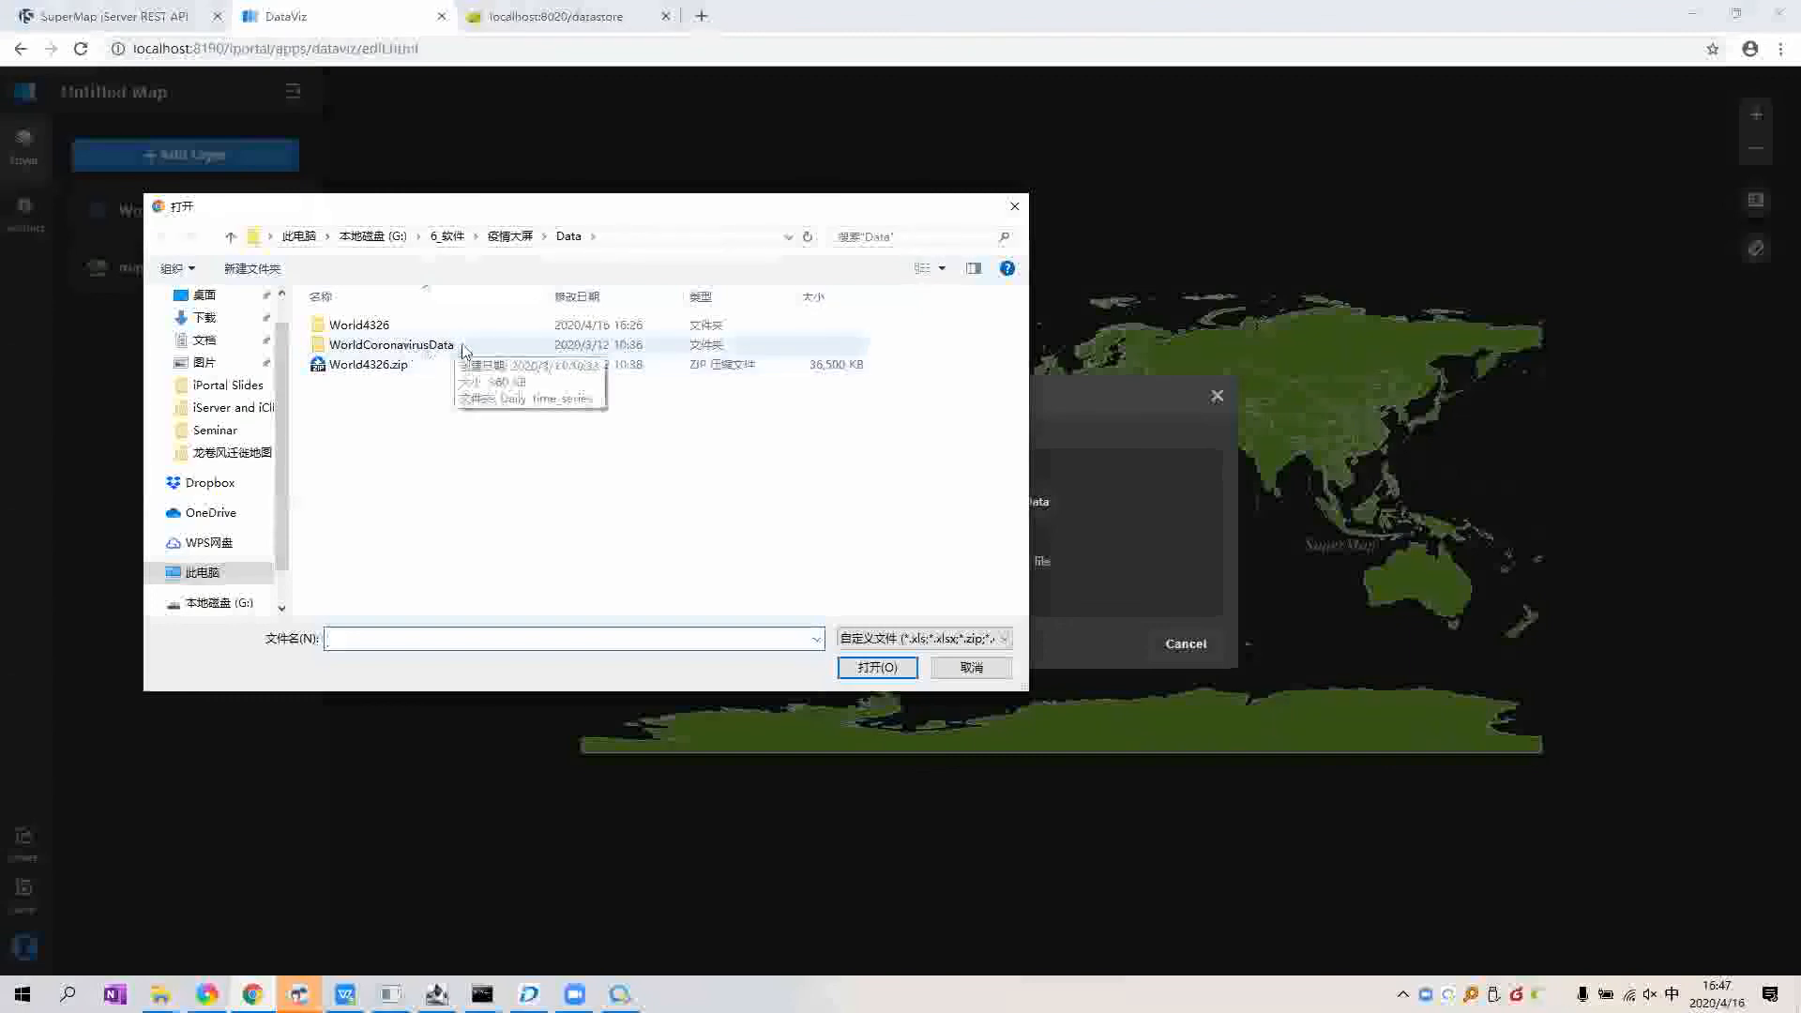
double_click(424, 346)
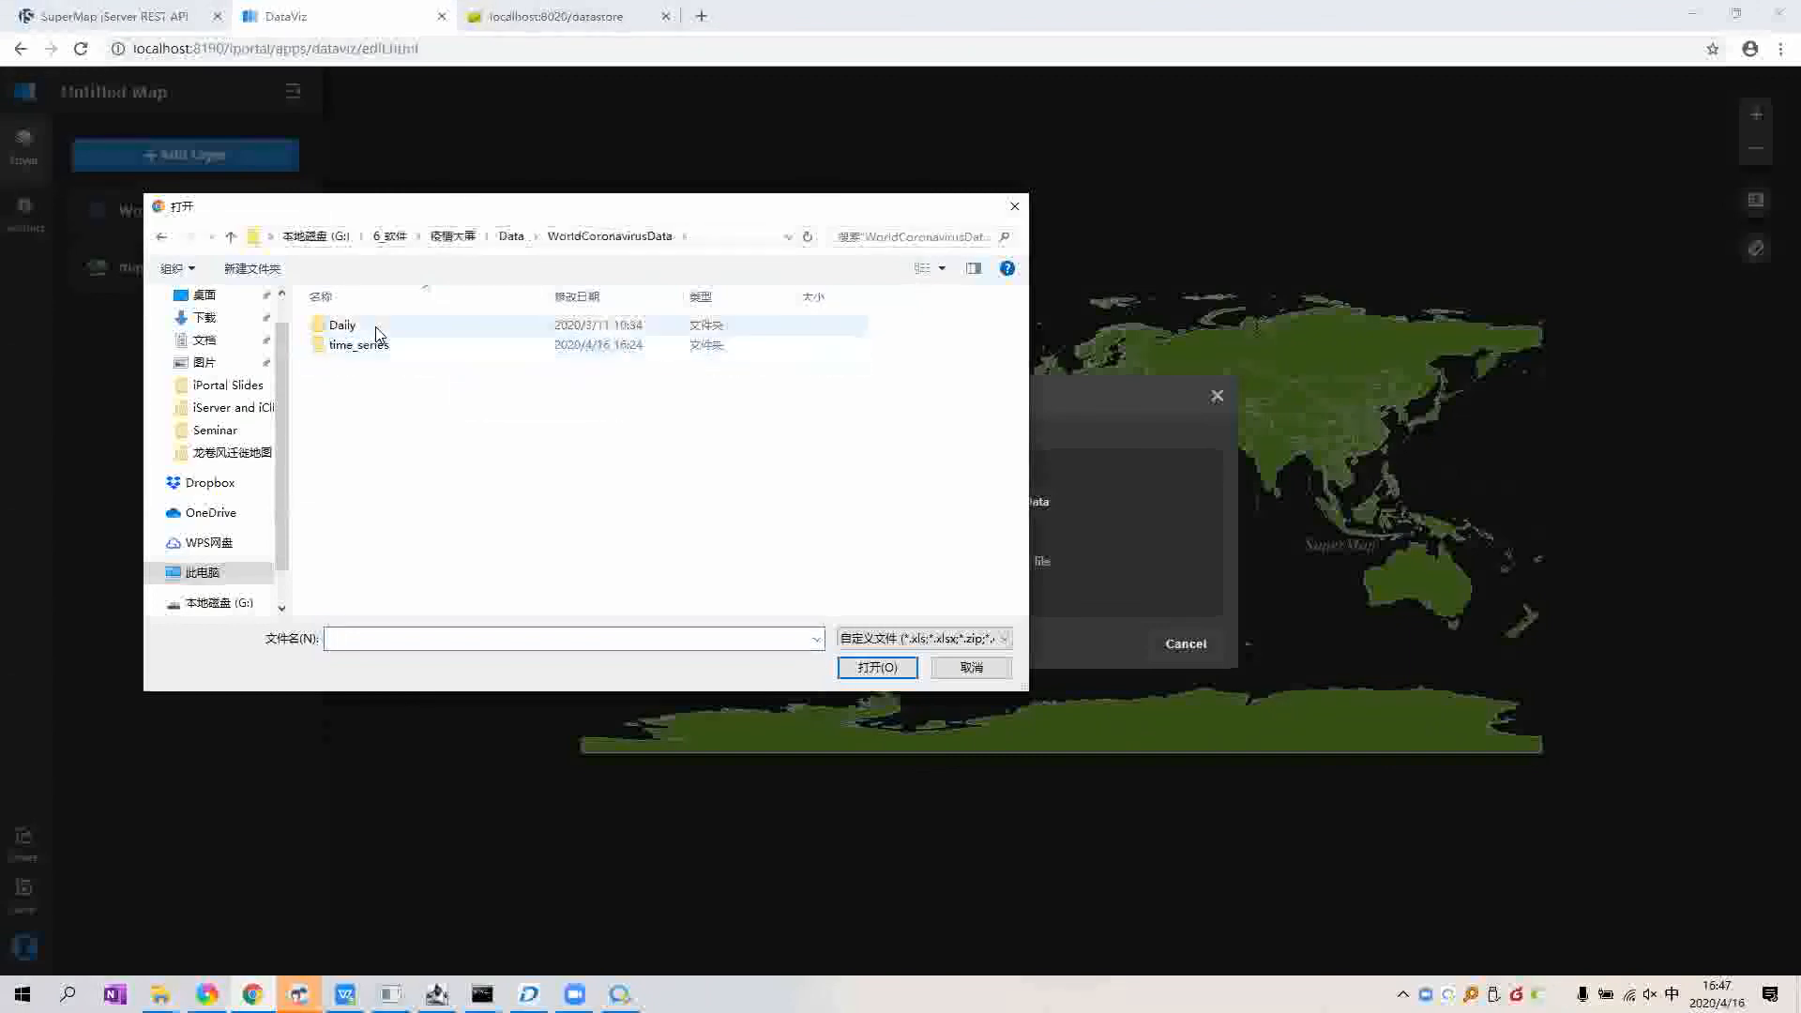
left_click(382, 334)
double_click(382, 334)
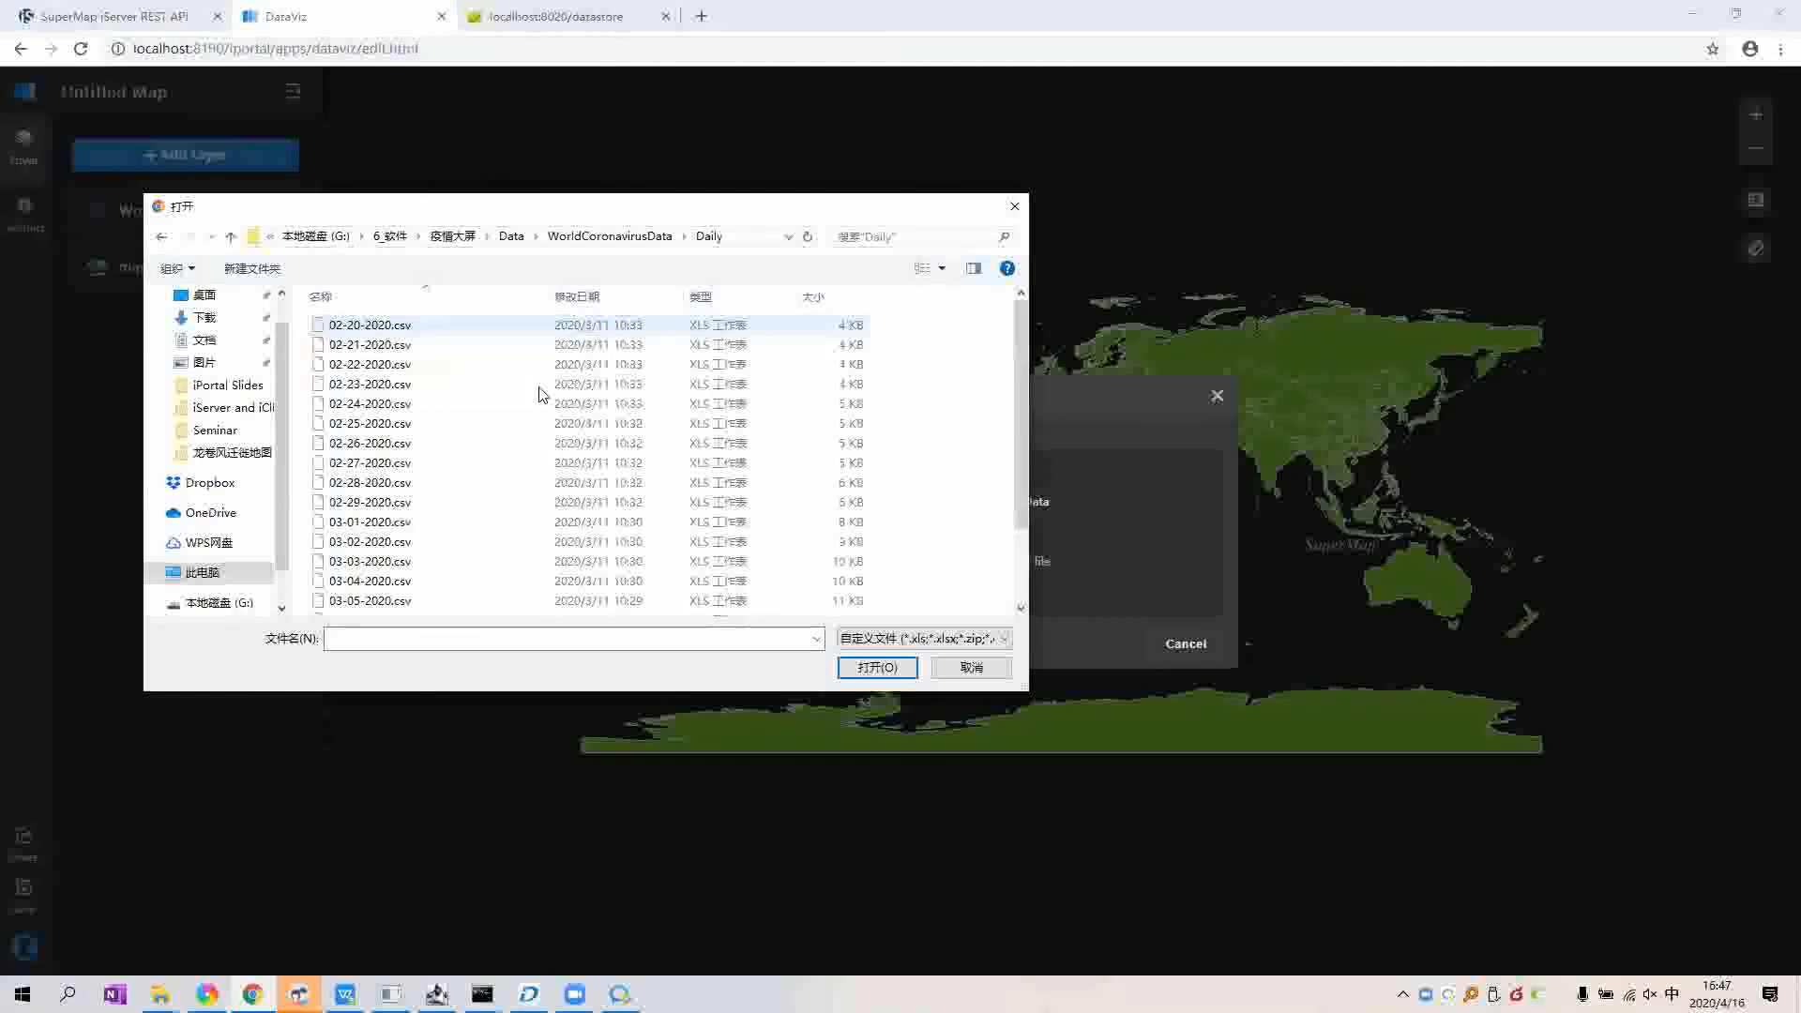
scroll(451, 579, "down", 10)
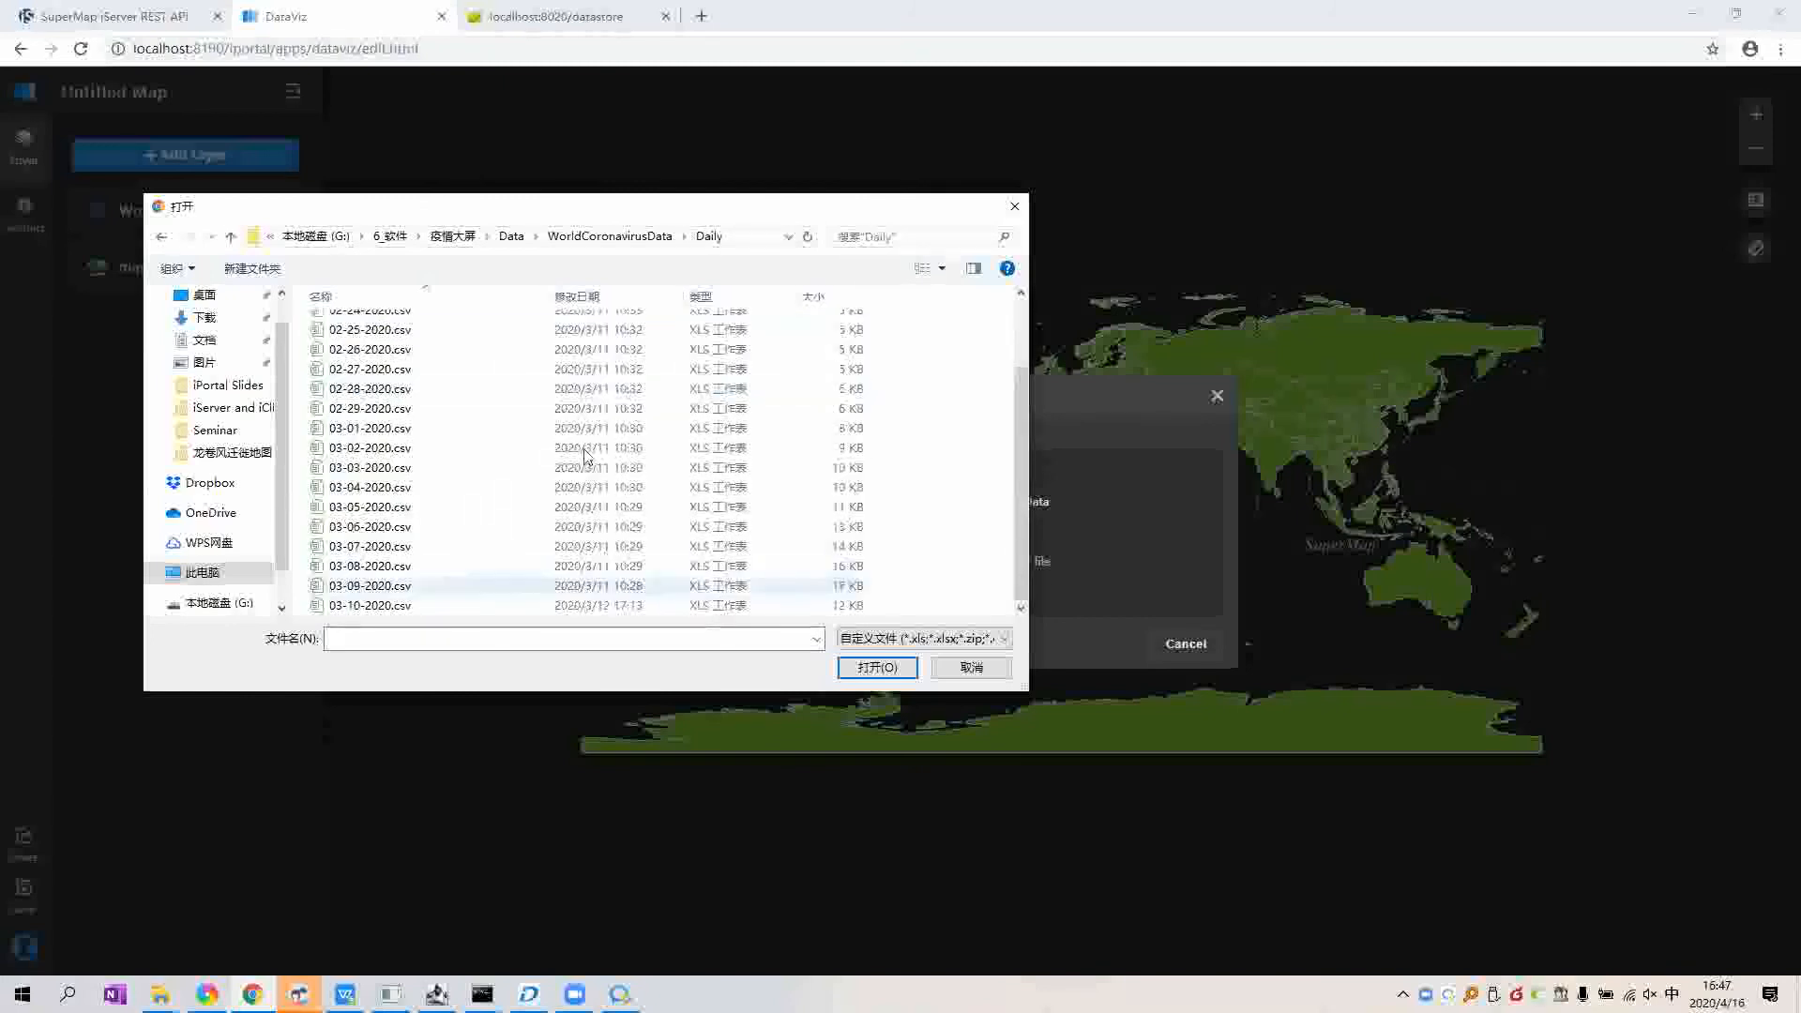
left_click(394, 605)
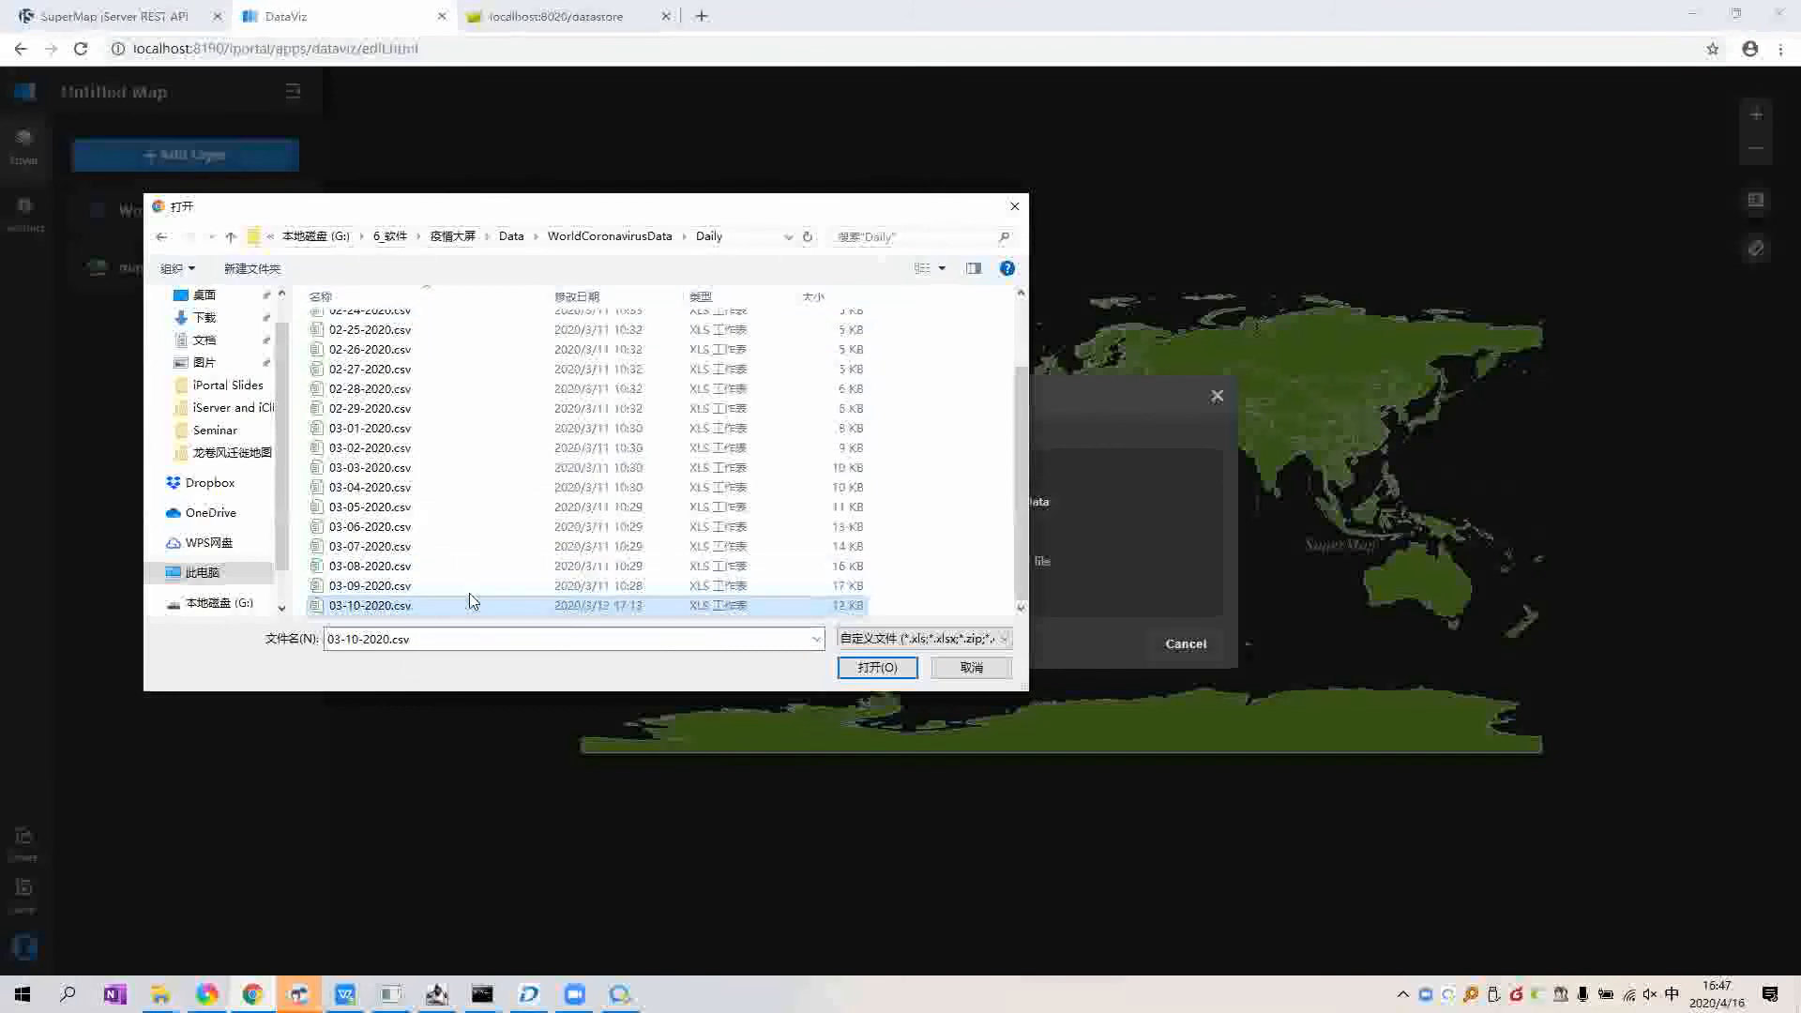
left_click(891, 670)
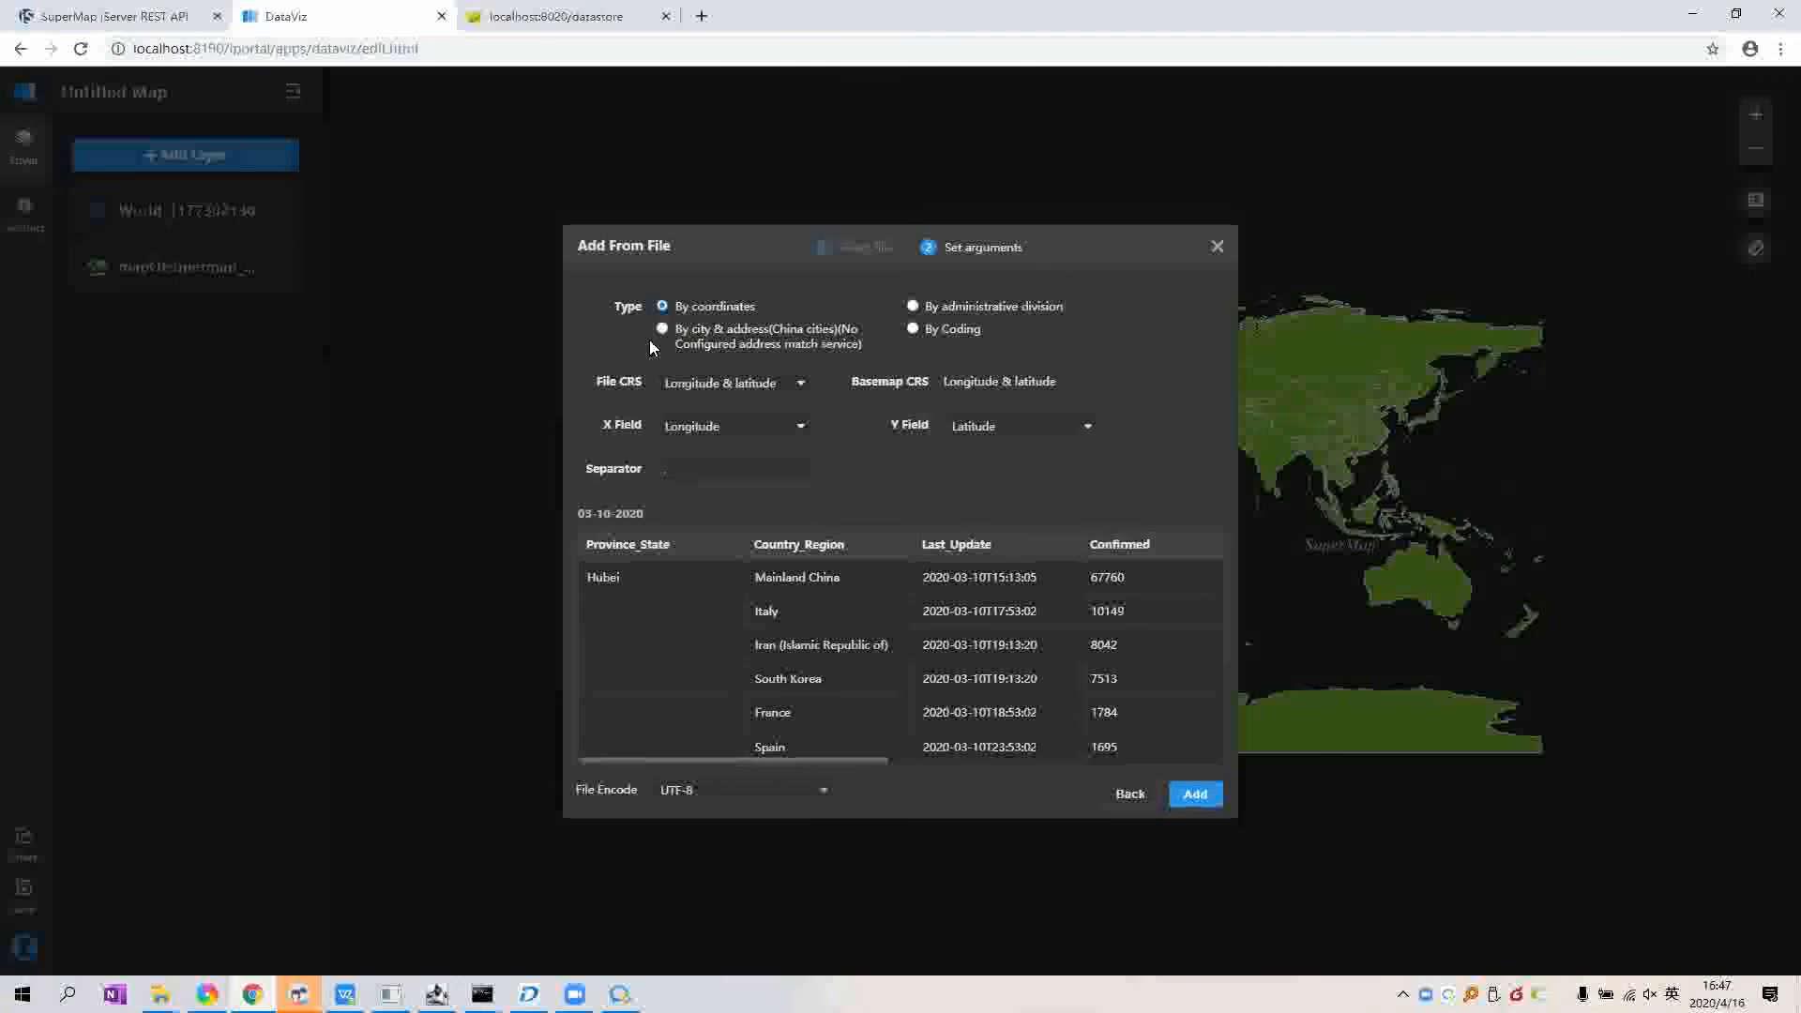
Step: Locate records by coding, with Country_Region and Province_State as the matching fields
left_click(949, 330)
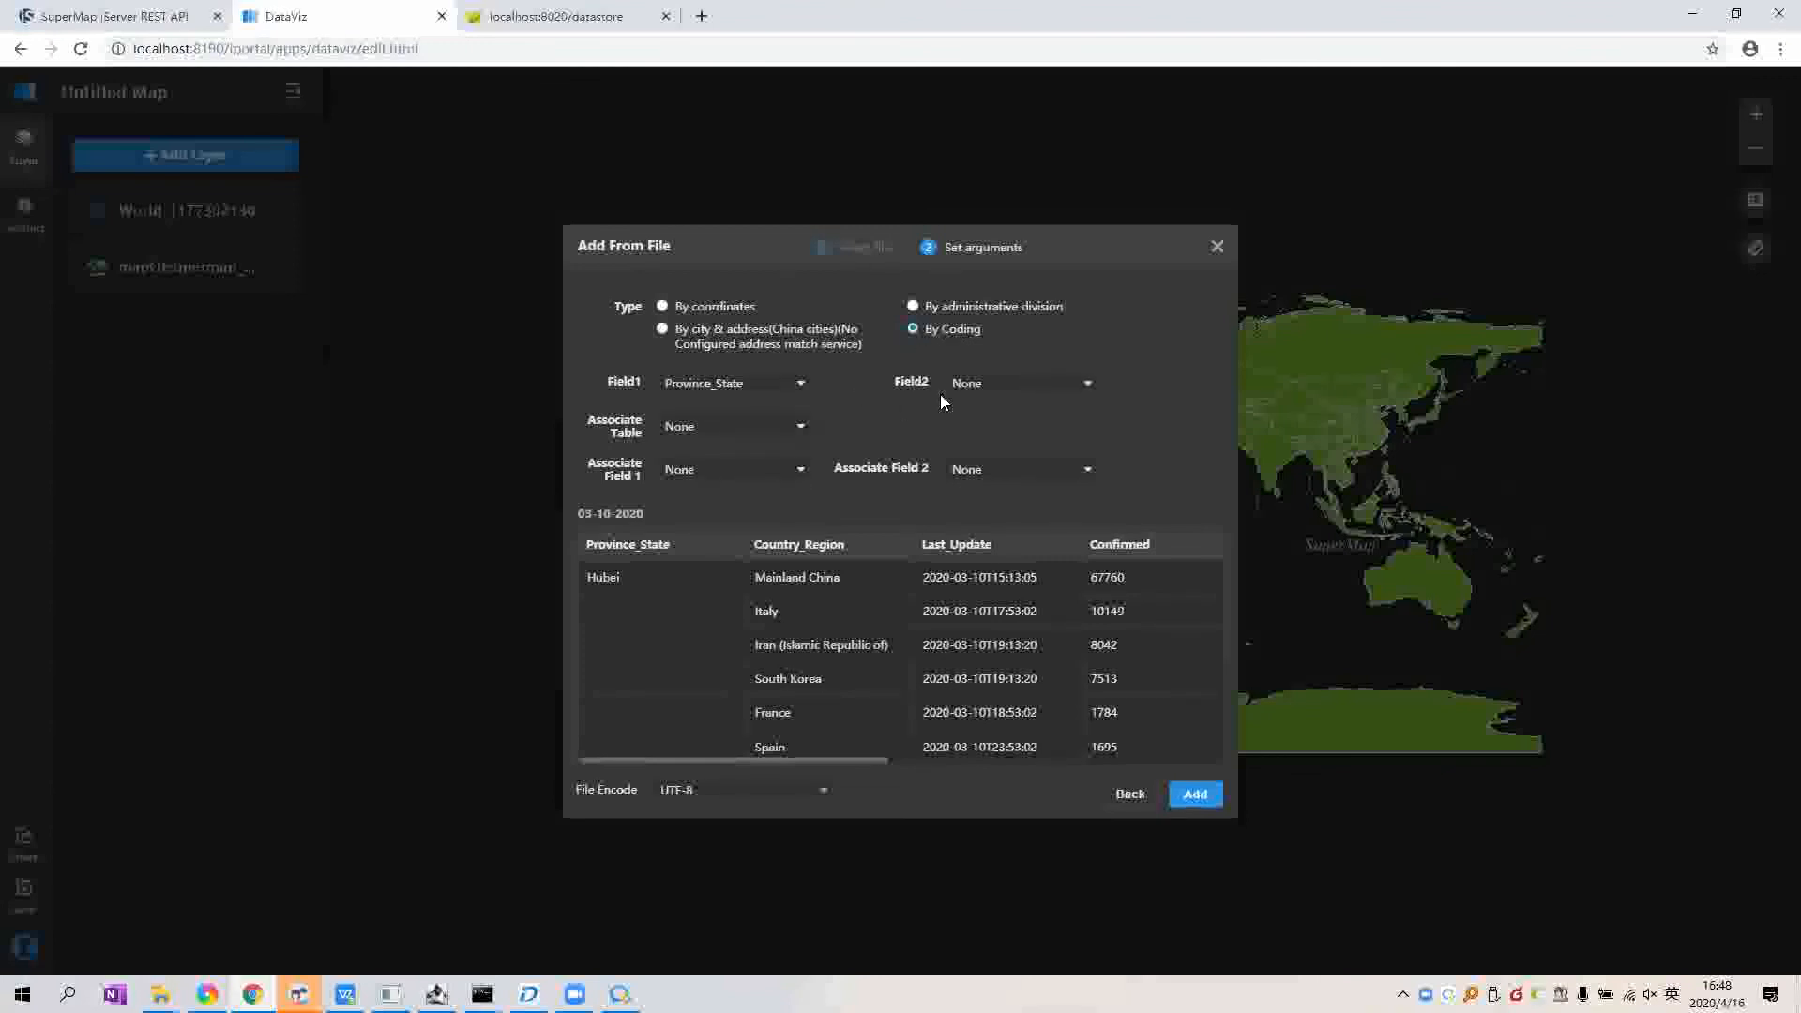
left_click(777, 388)
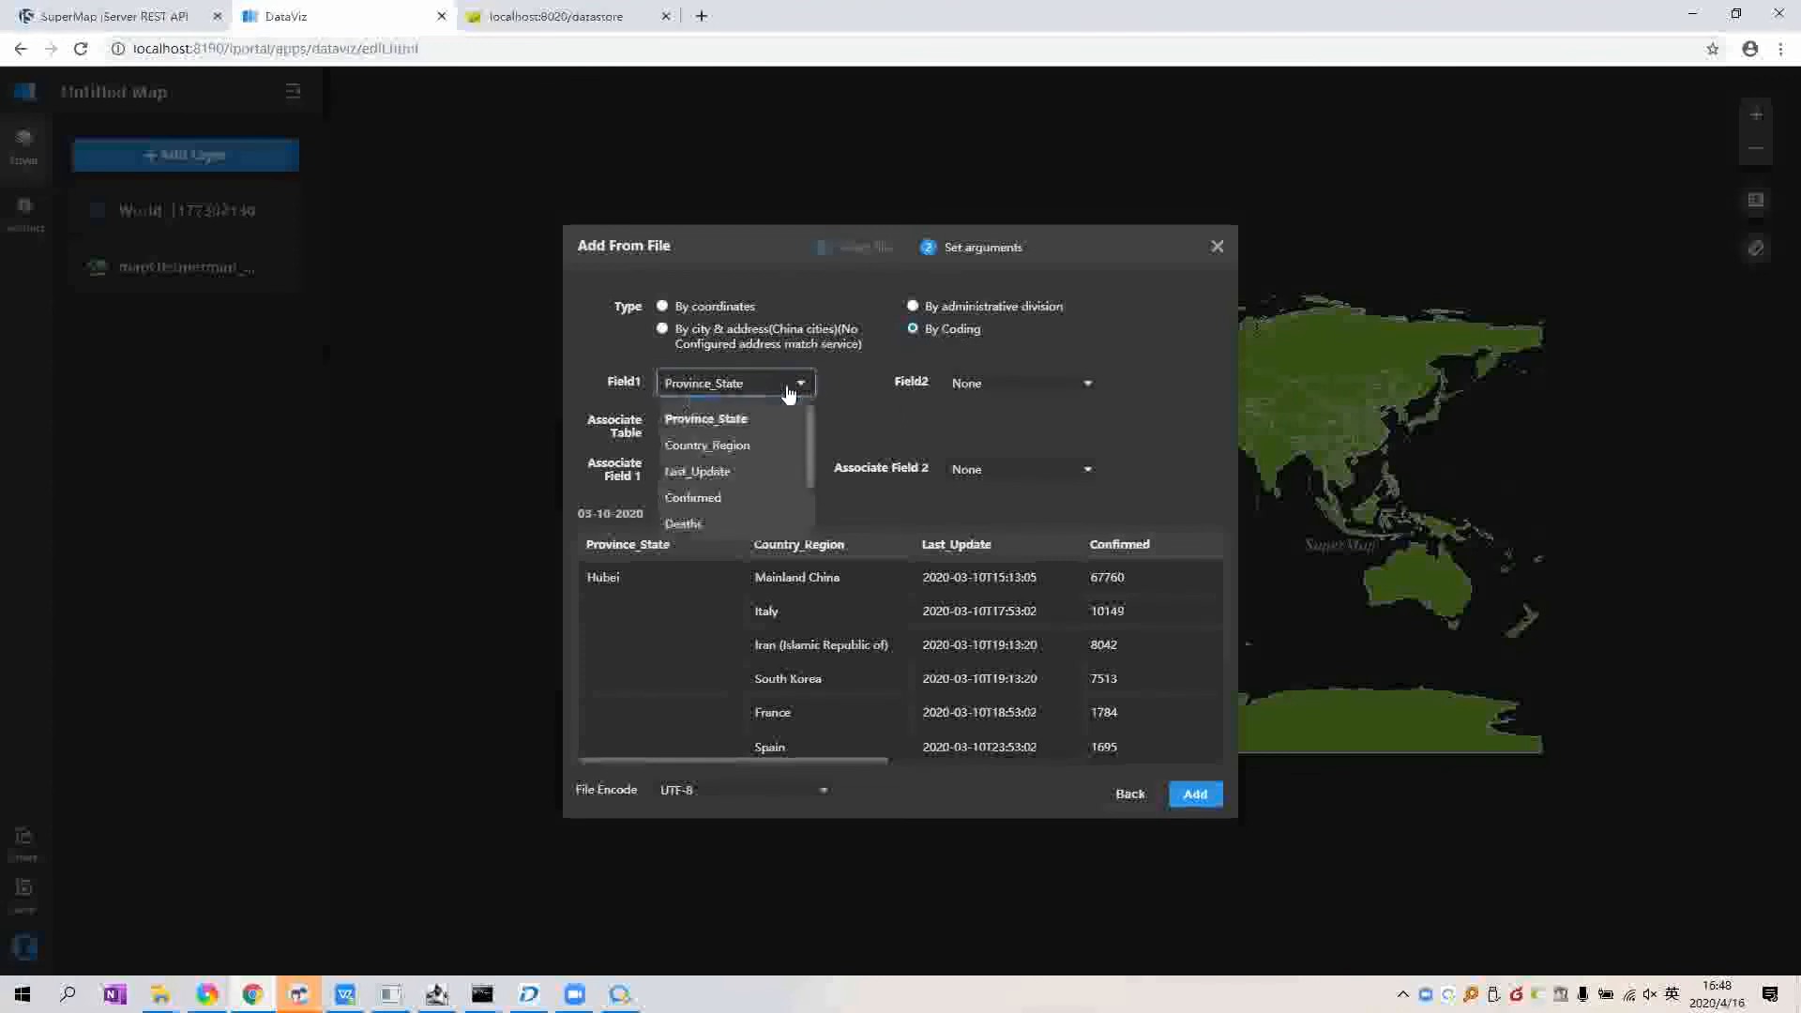
left_click(773, 446)
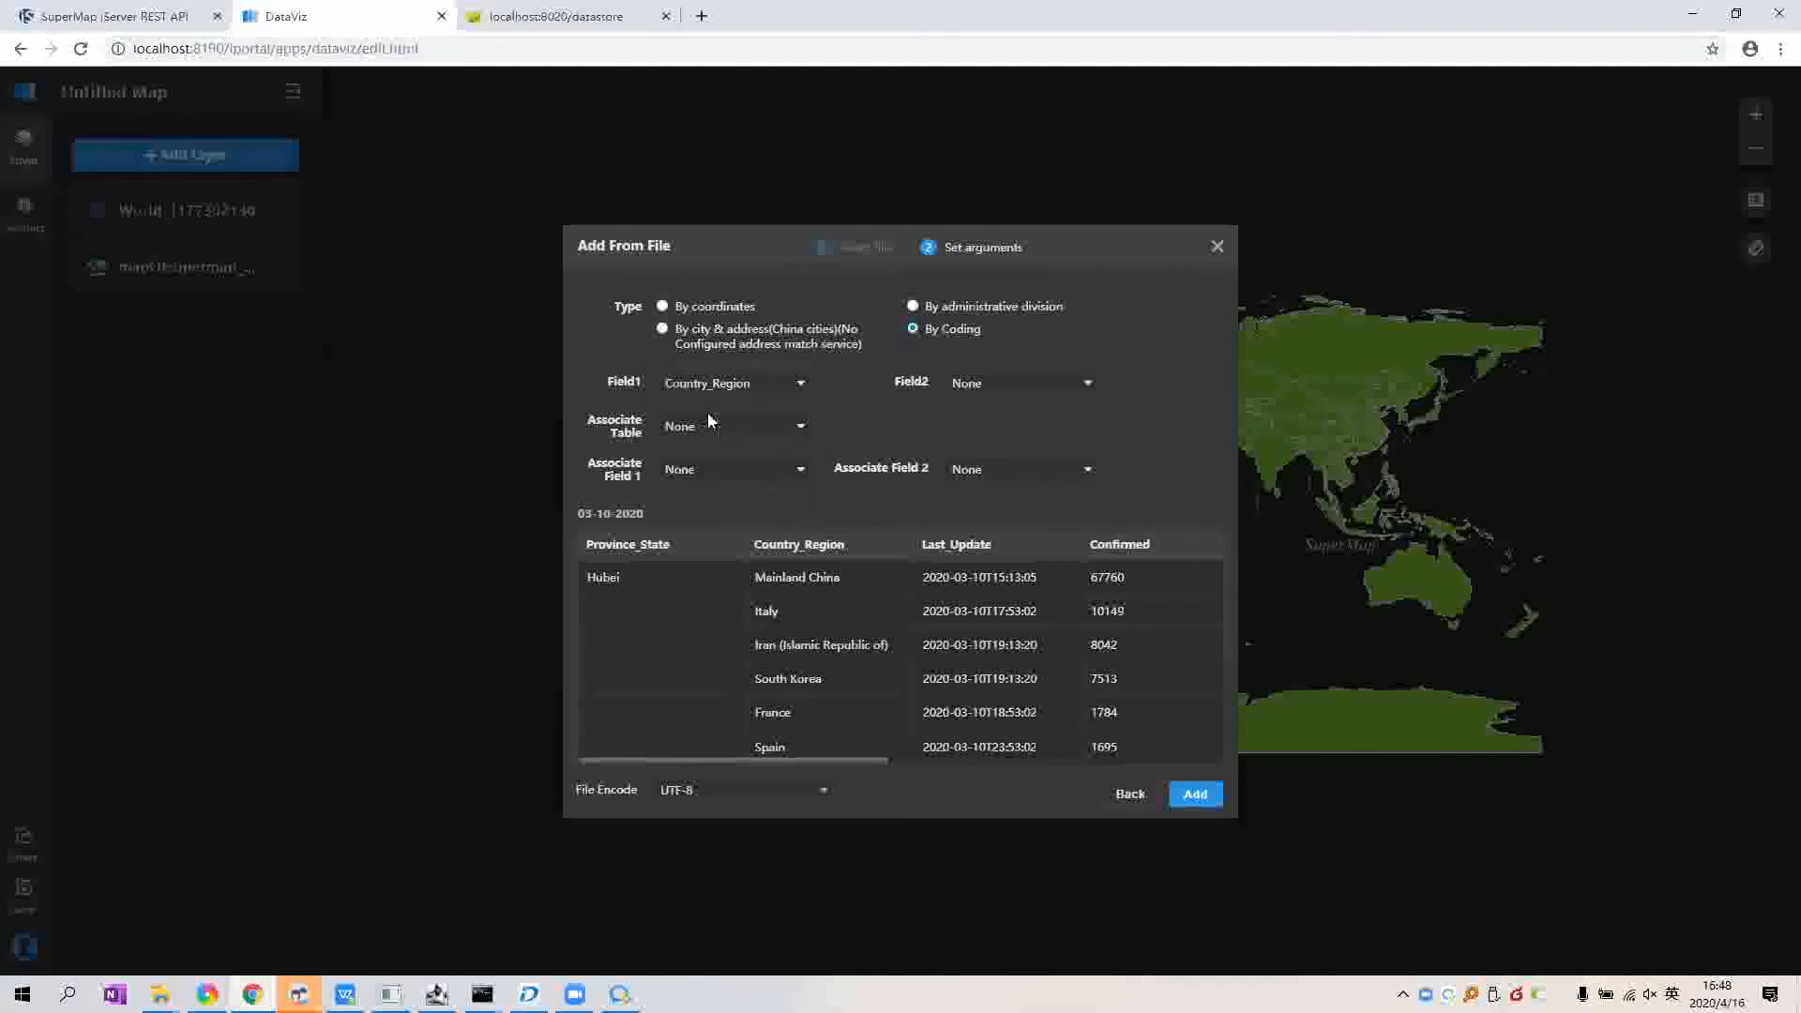
left_click(1043, 384)
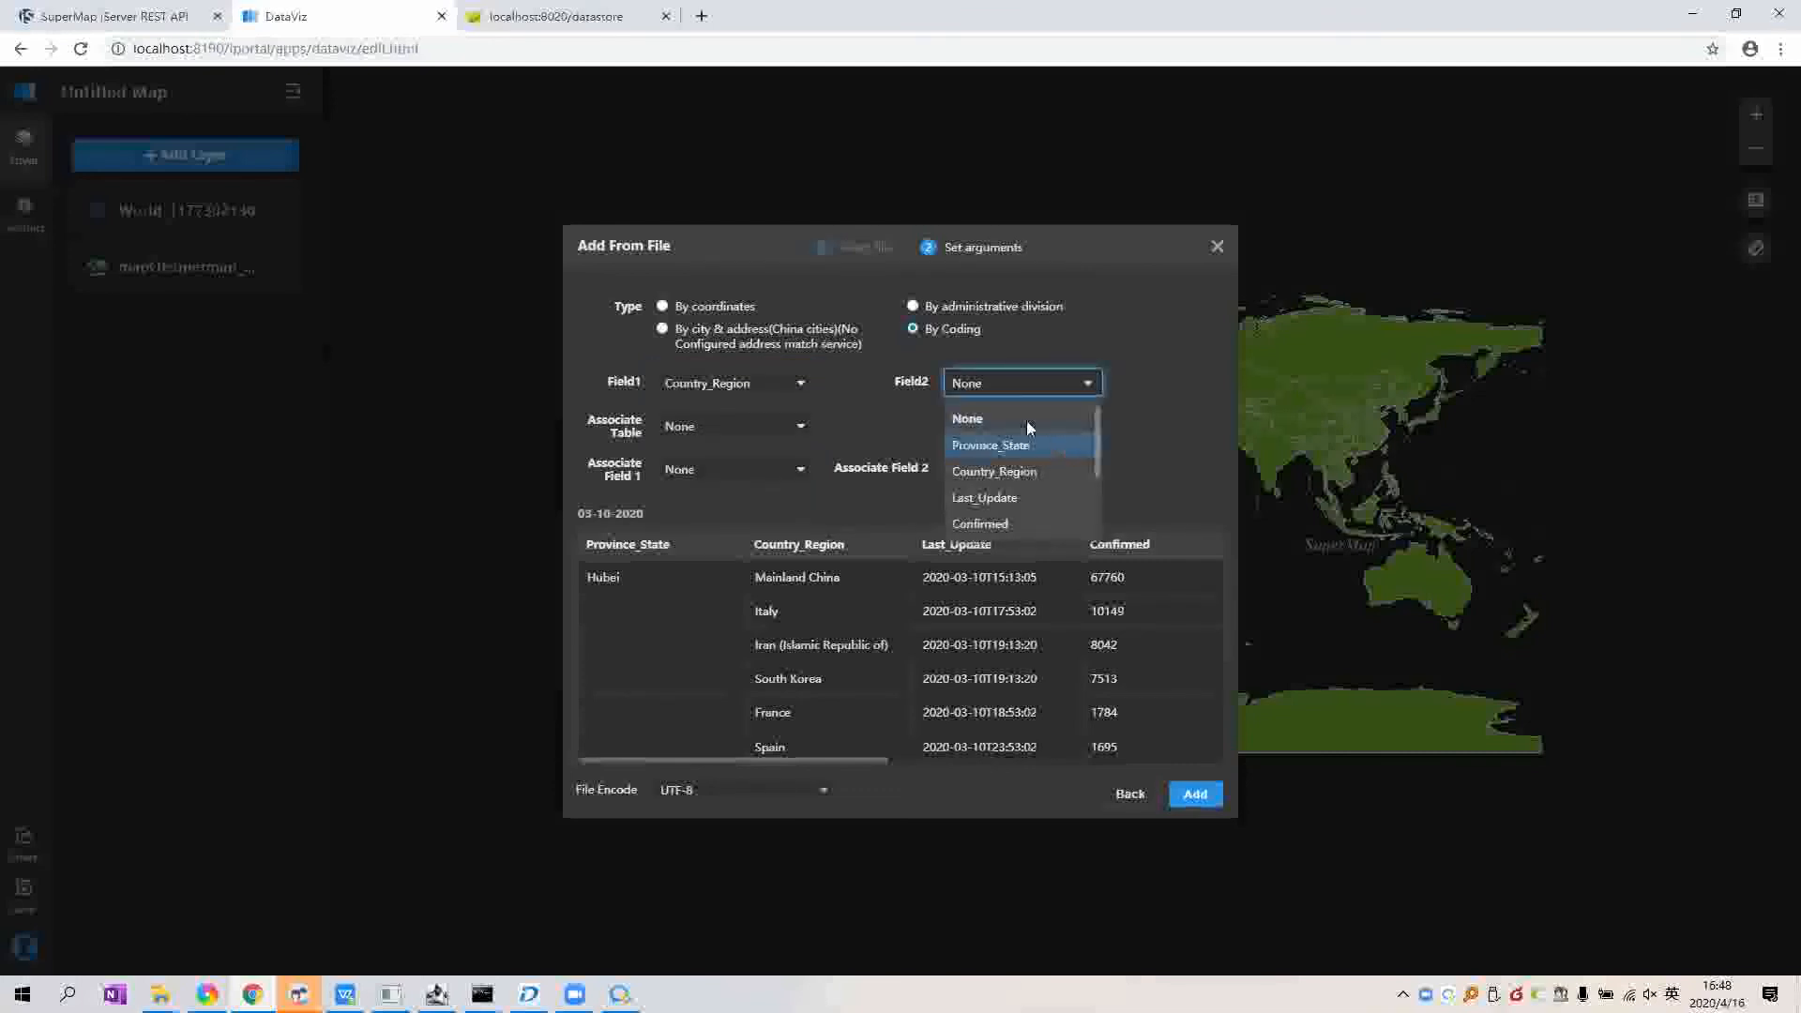
left_click(1026, 439)
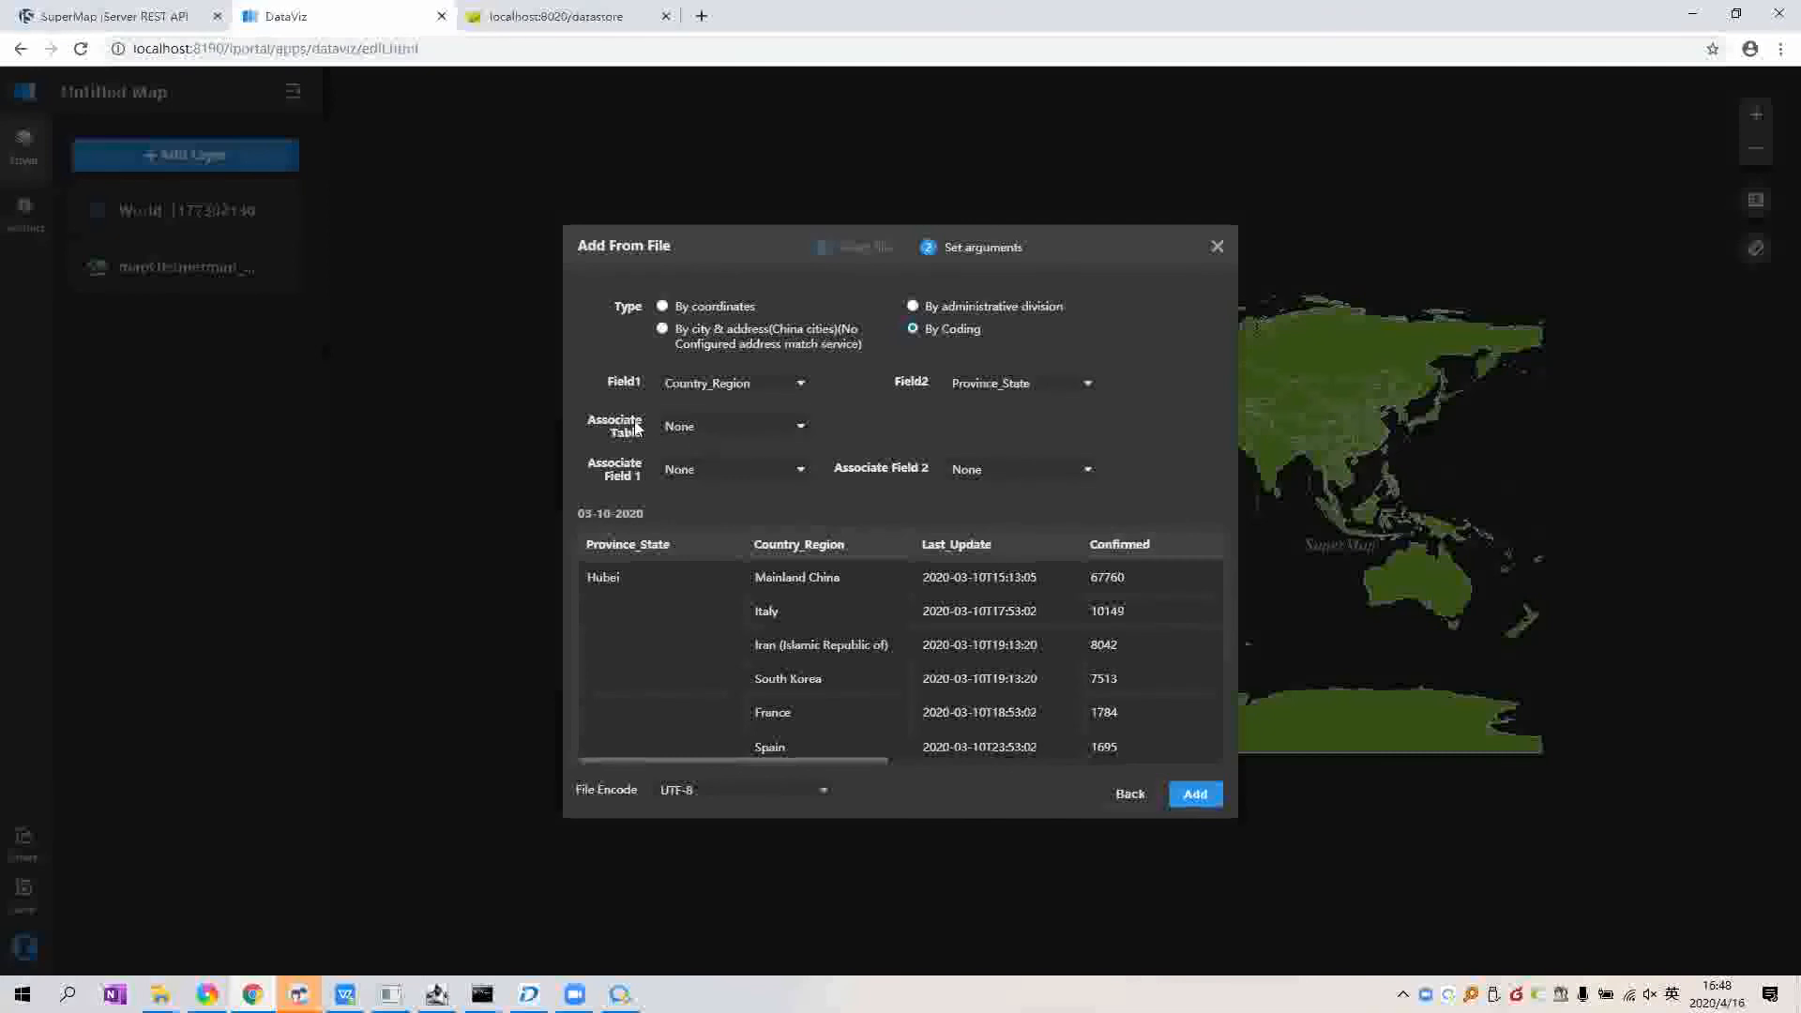
Step: Associate with the data_world4326 table, linking to its country_region and province_state fields
left_click(750, 428)
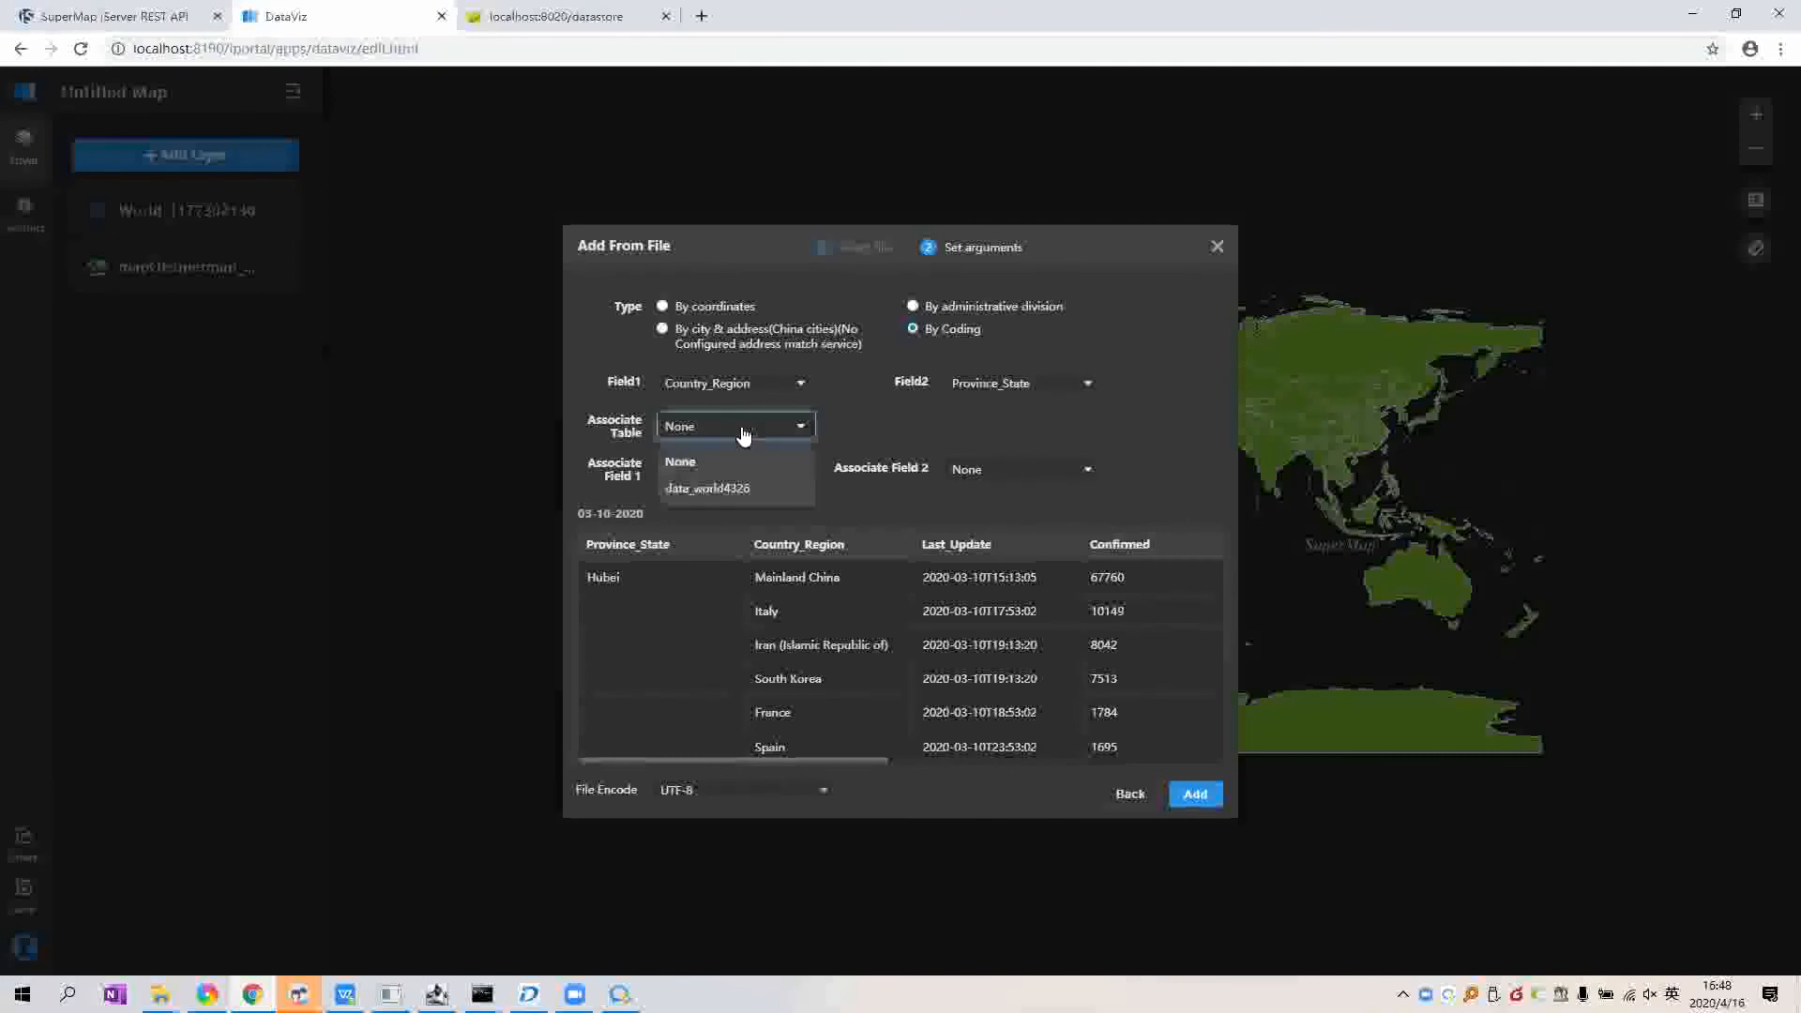
left_click(733, 487)
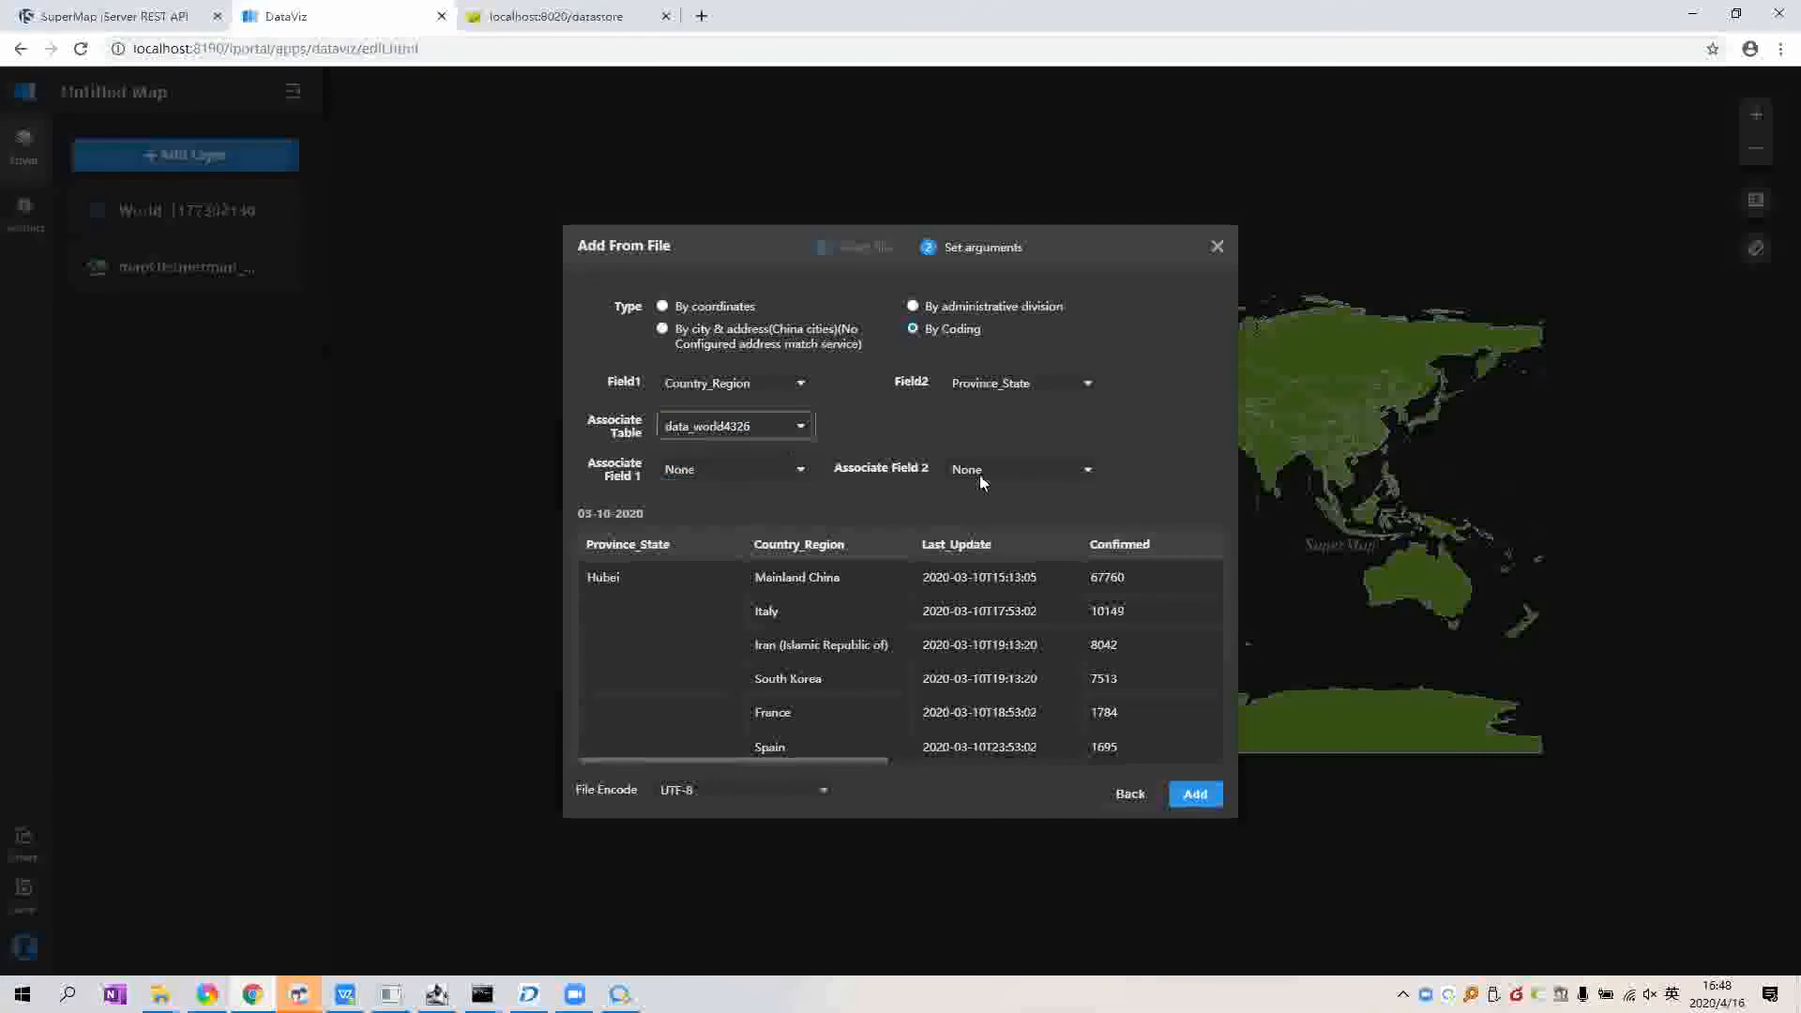
left_click(802, 470)
scroll(767, 574, "down", 2)
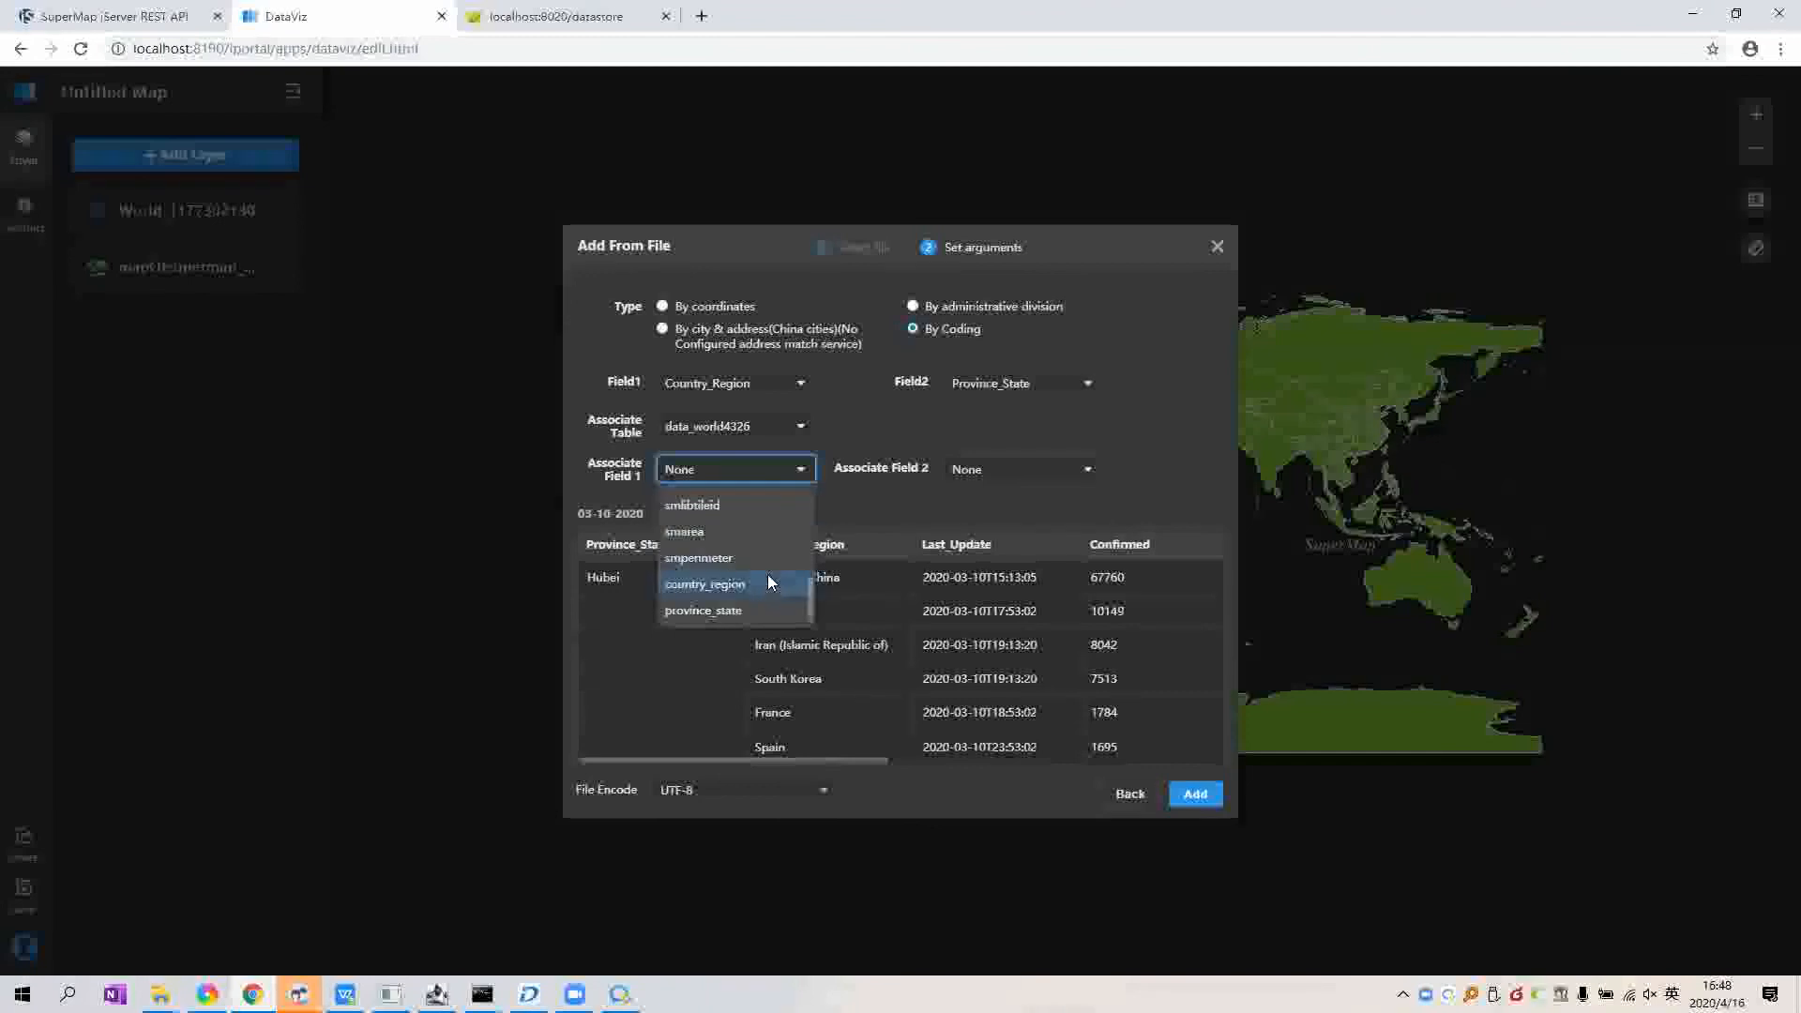
left_click(768, 582)
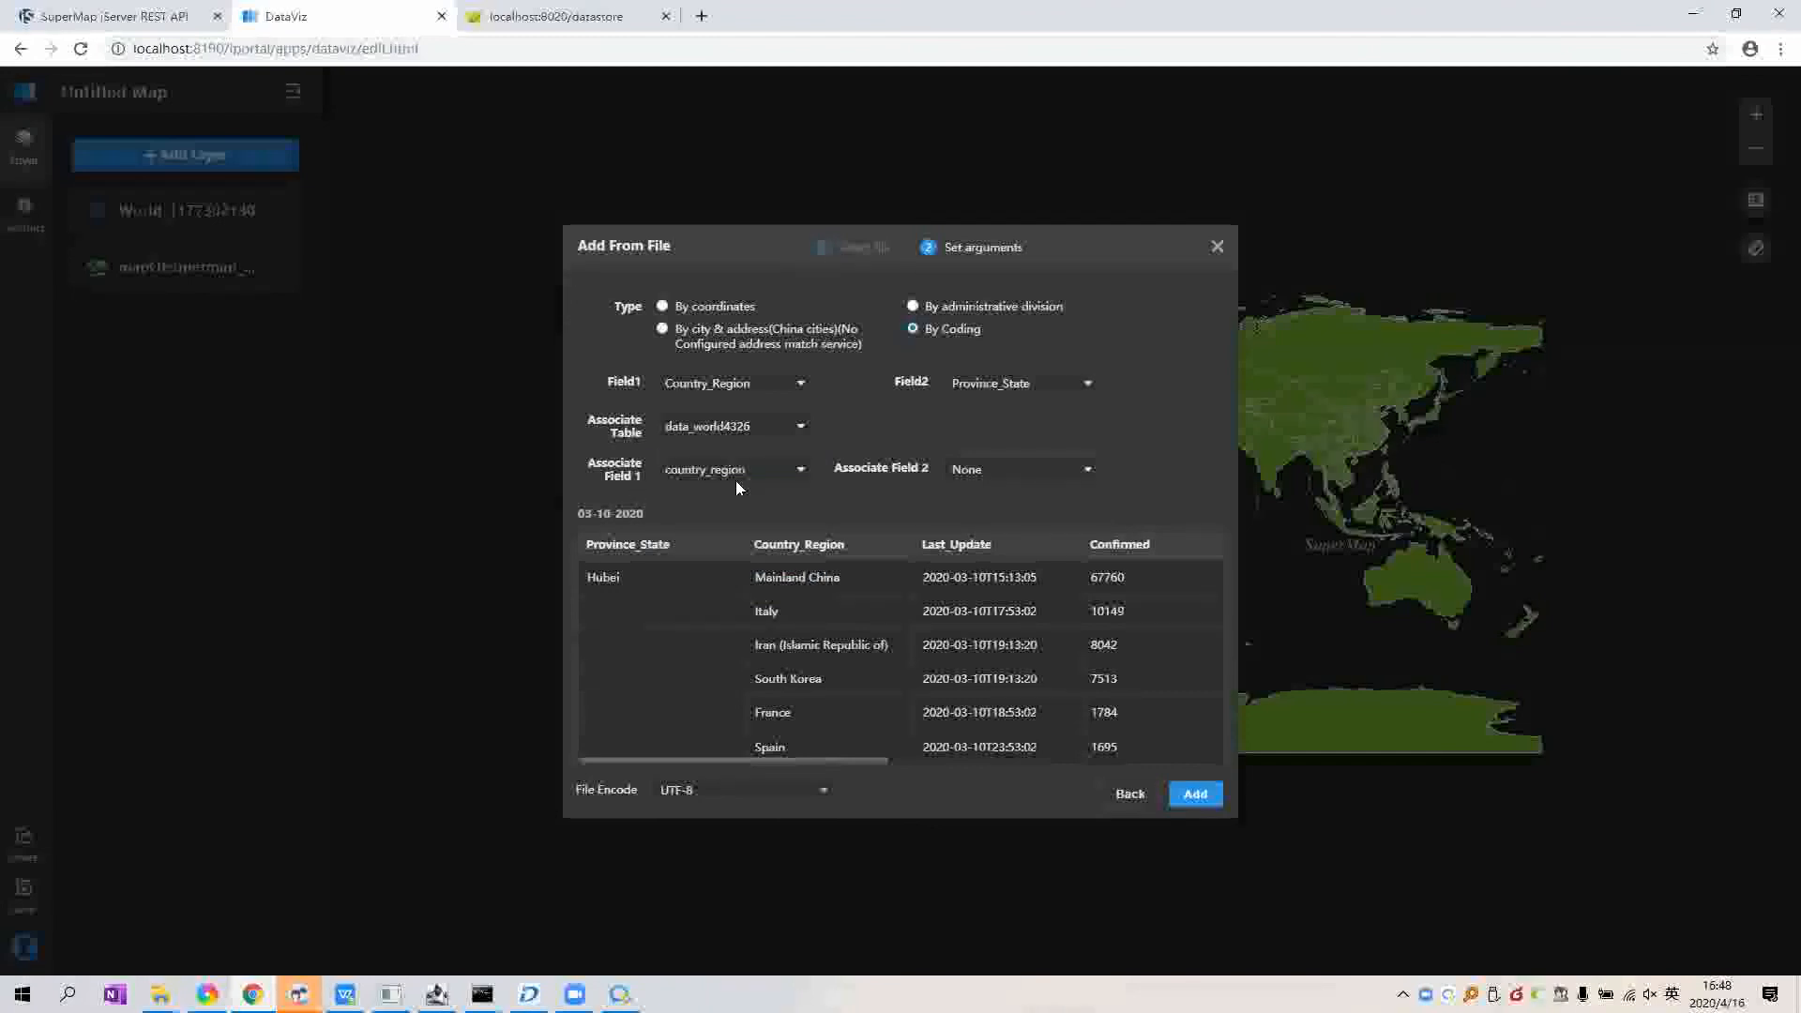
left_click(1032, 469)
left_click(1027, 583)
Step: Add the 03-10-2020 data to the map as a layer and zoom in on Asia
left_click(1197, 797)
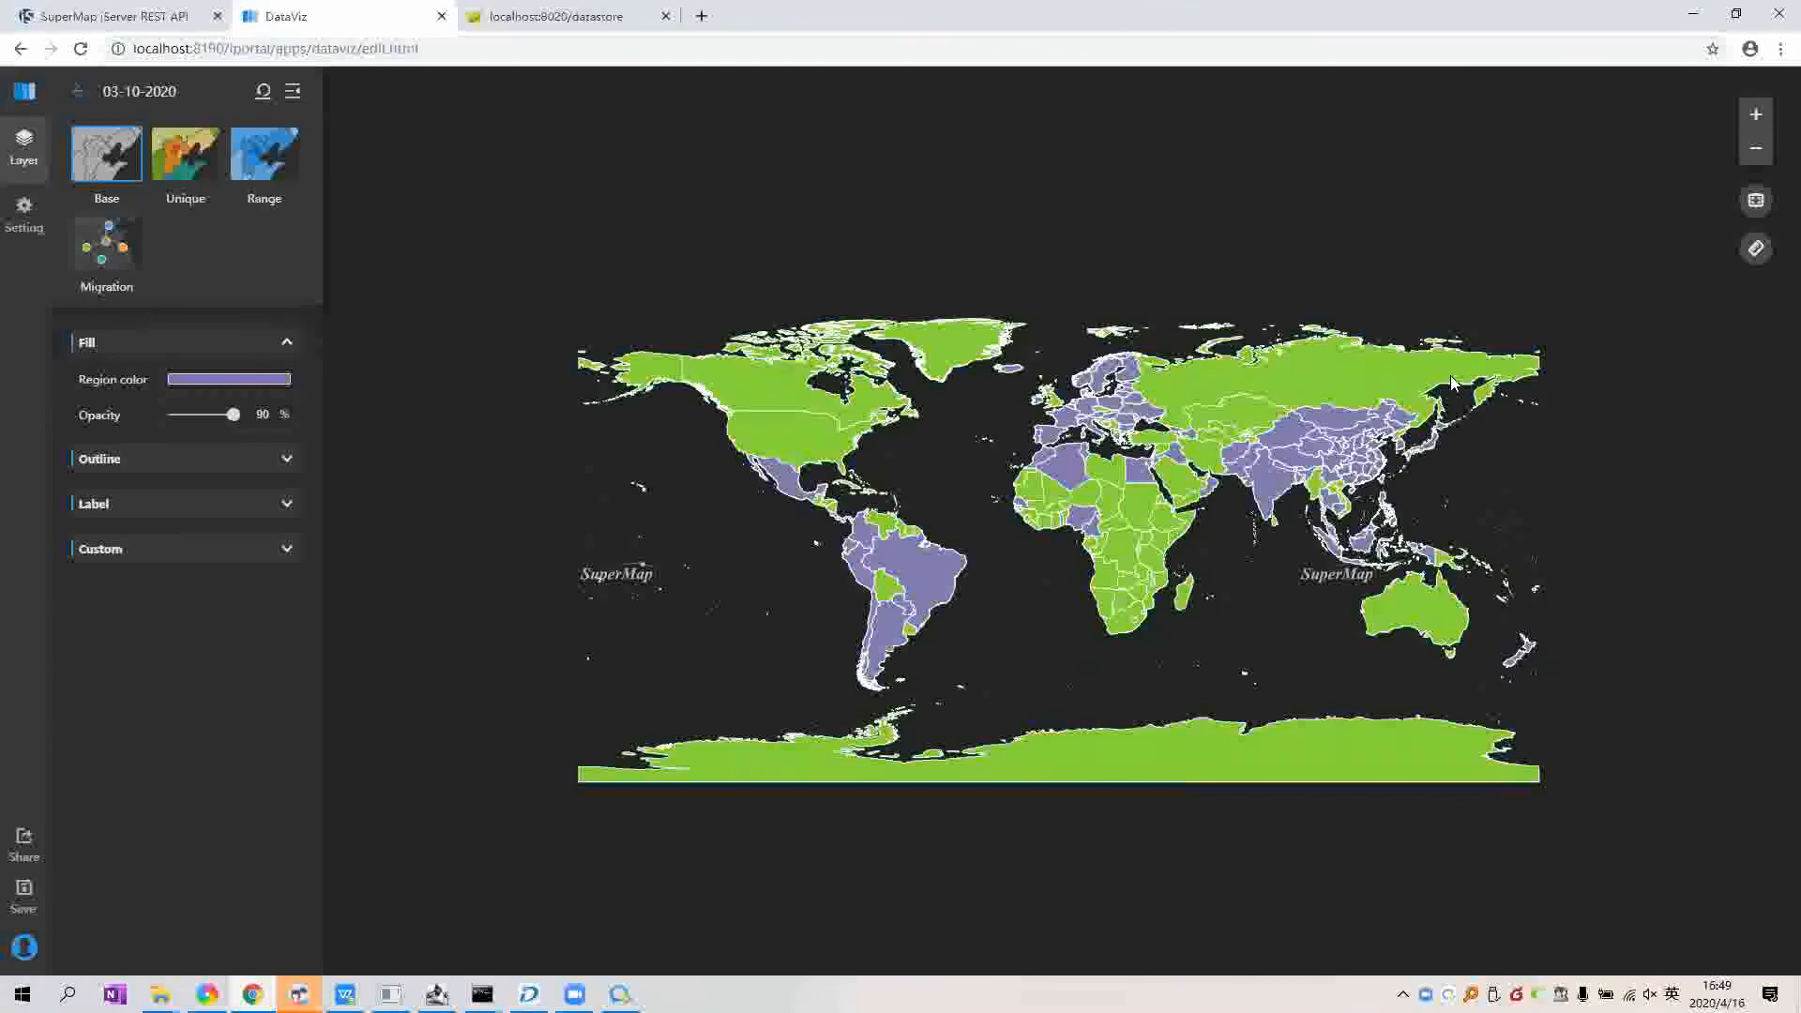
scroll(1350, 385, "up", 1)
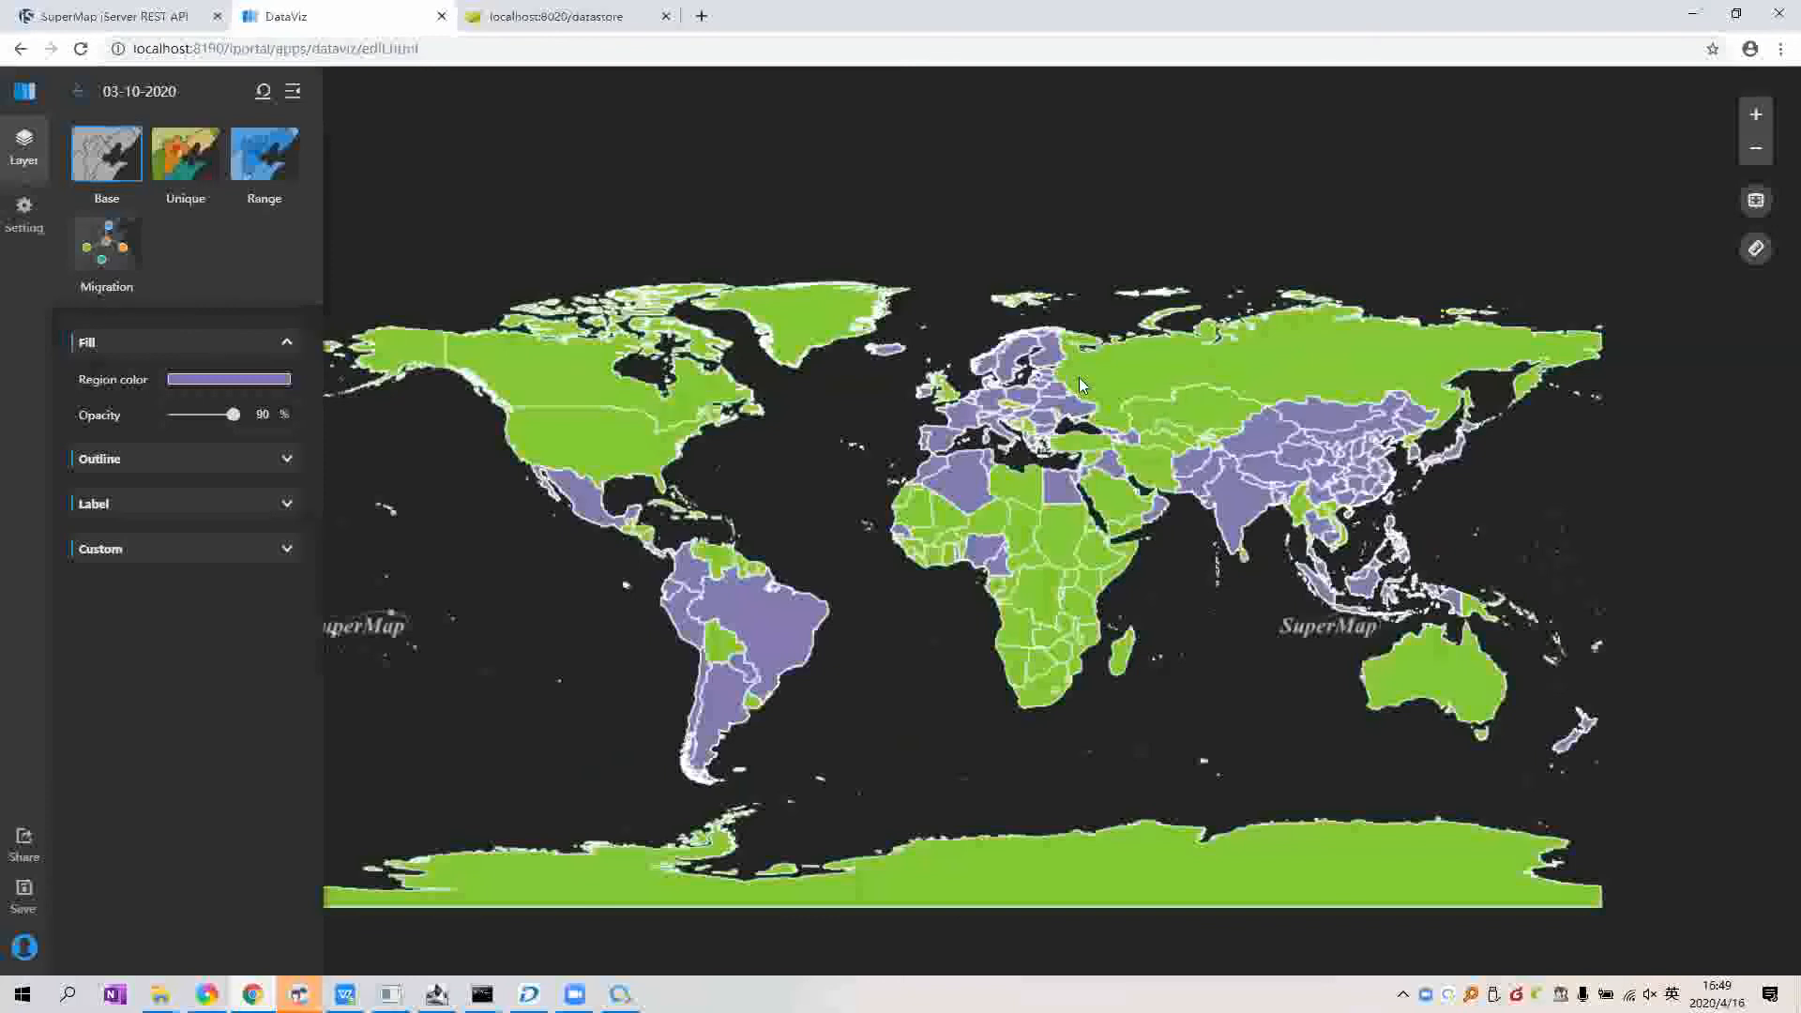
scroll(1079, 377, "up", 2)
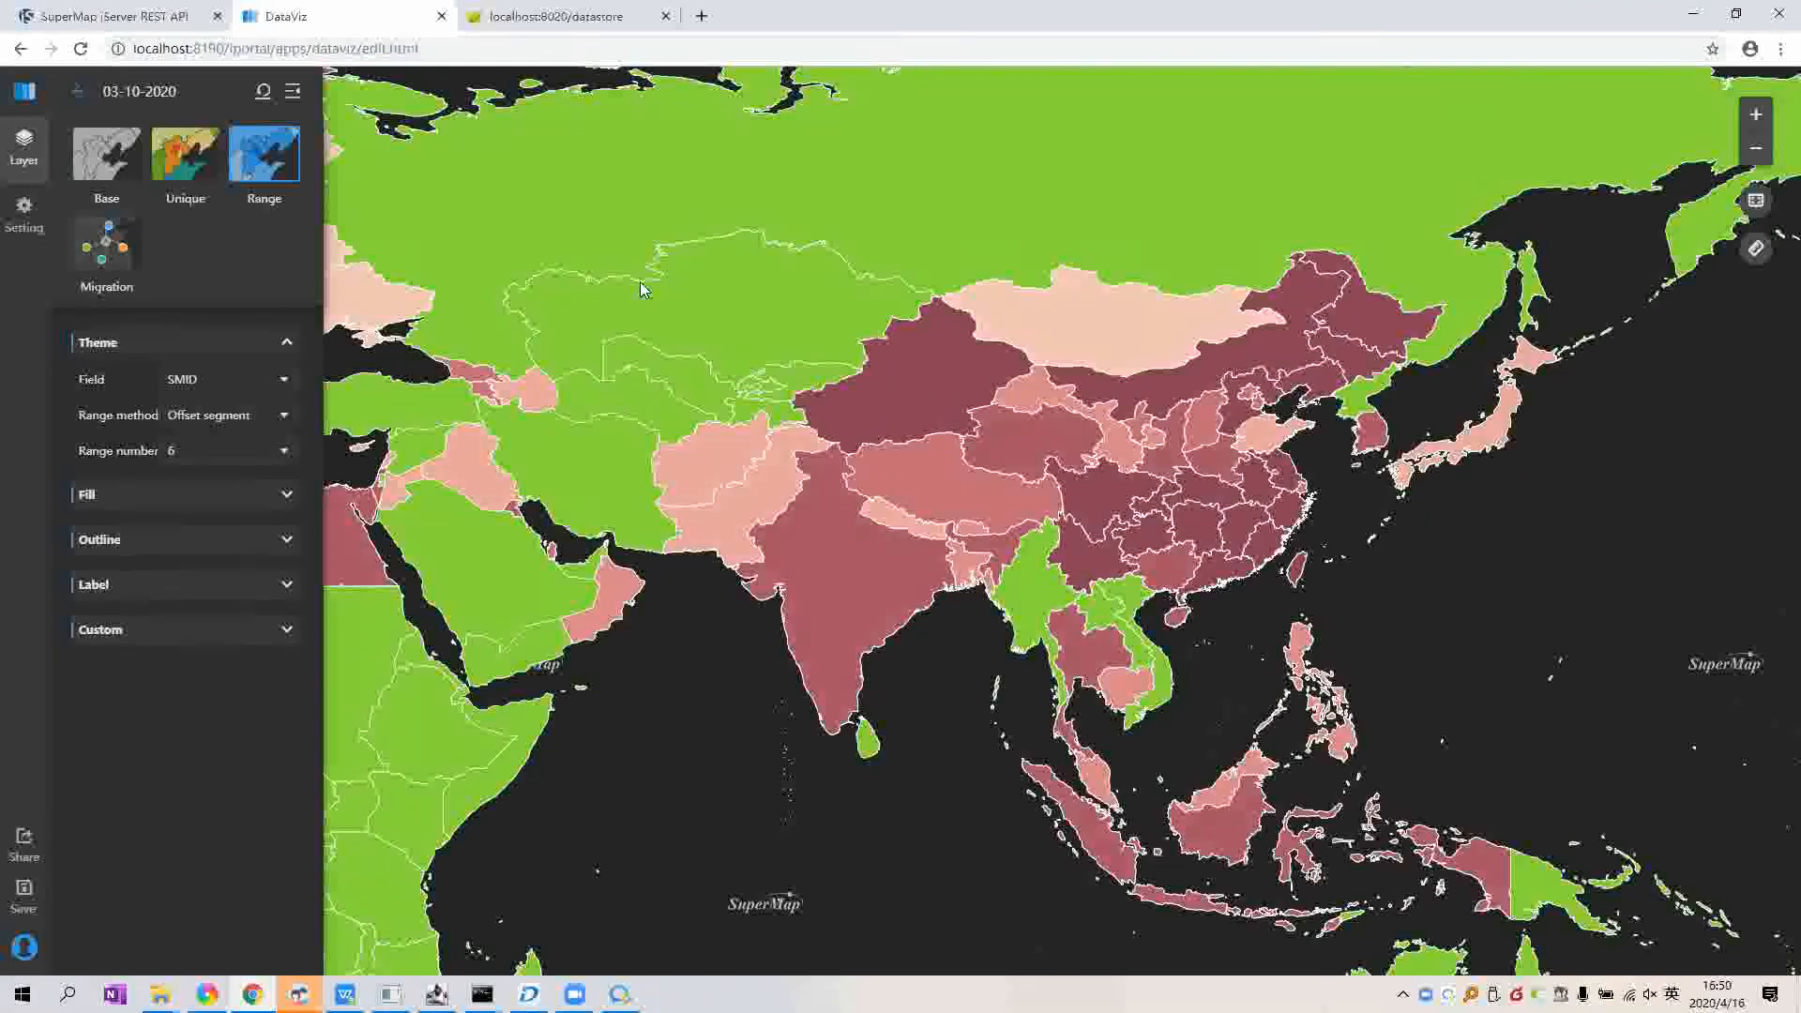
Step: Classify the range theme by the CONFIRMED field
left_click(214, 381)
scroll(251, 422, "down", 2)
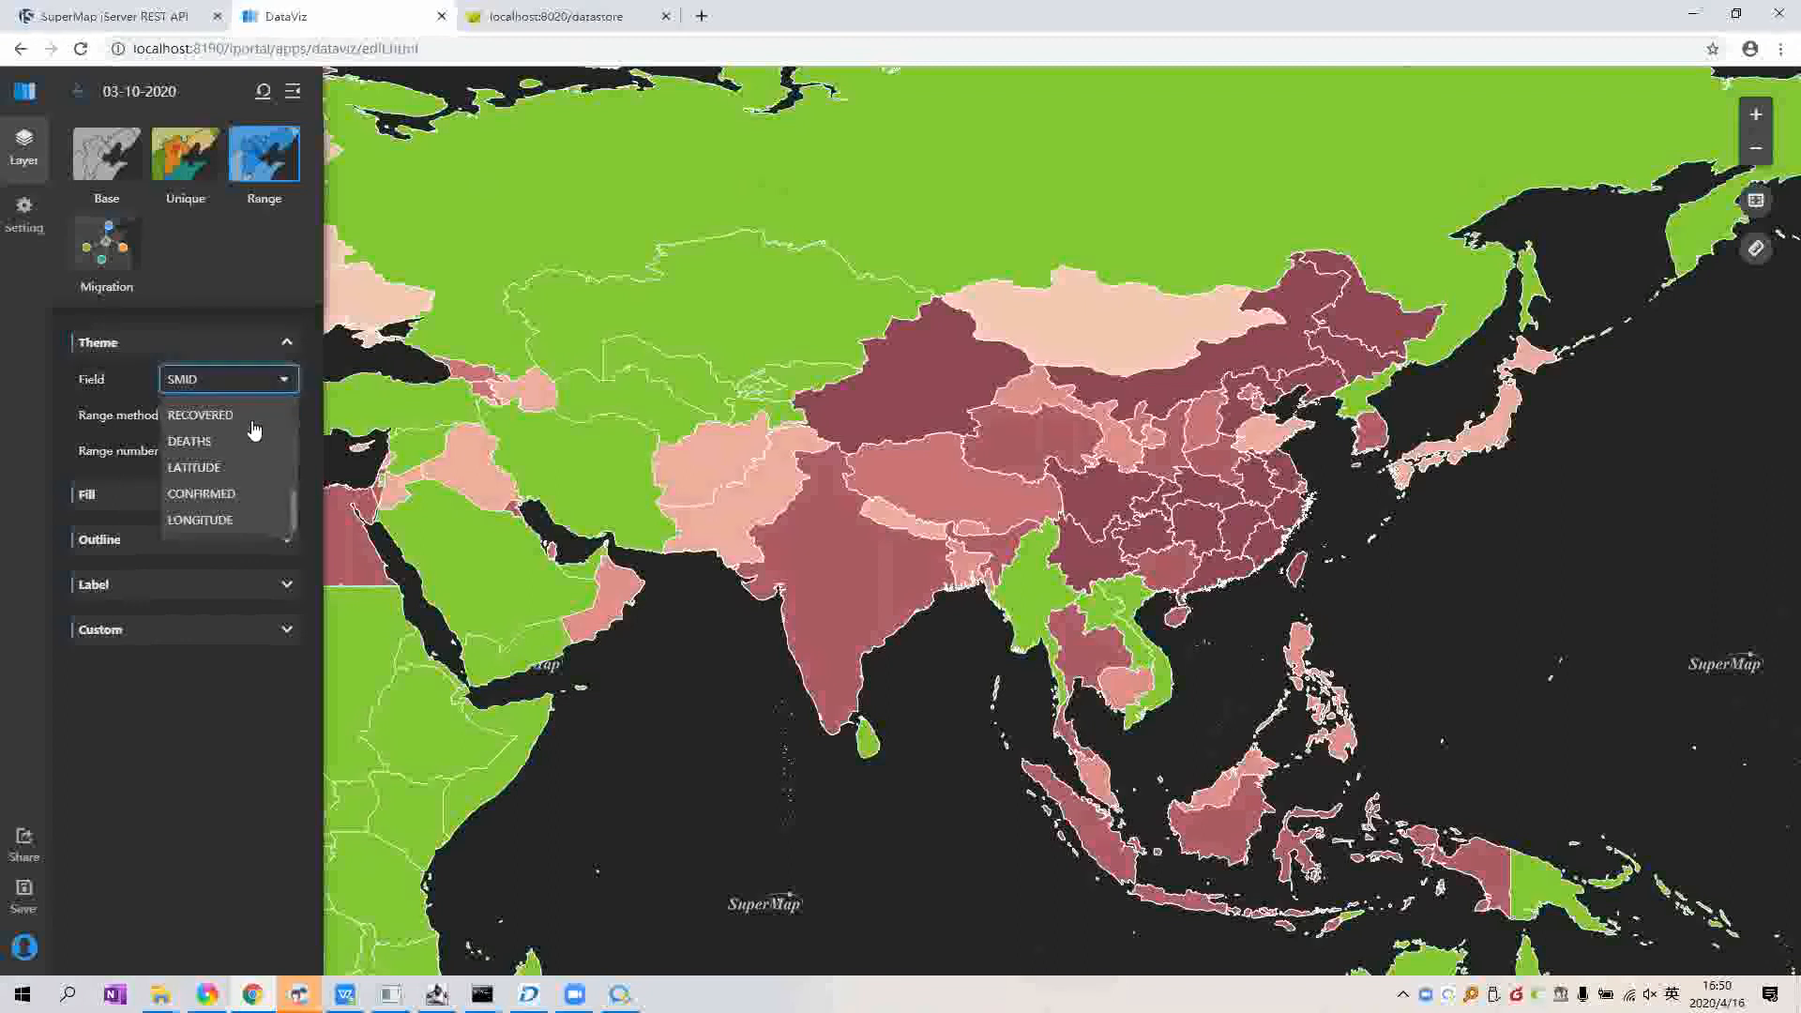
left_click(250, 504)
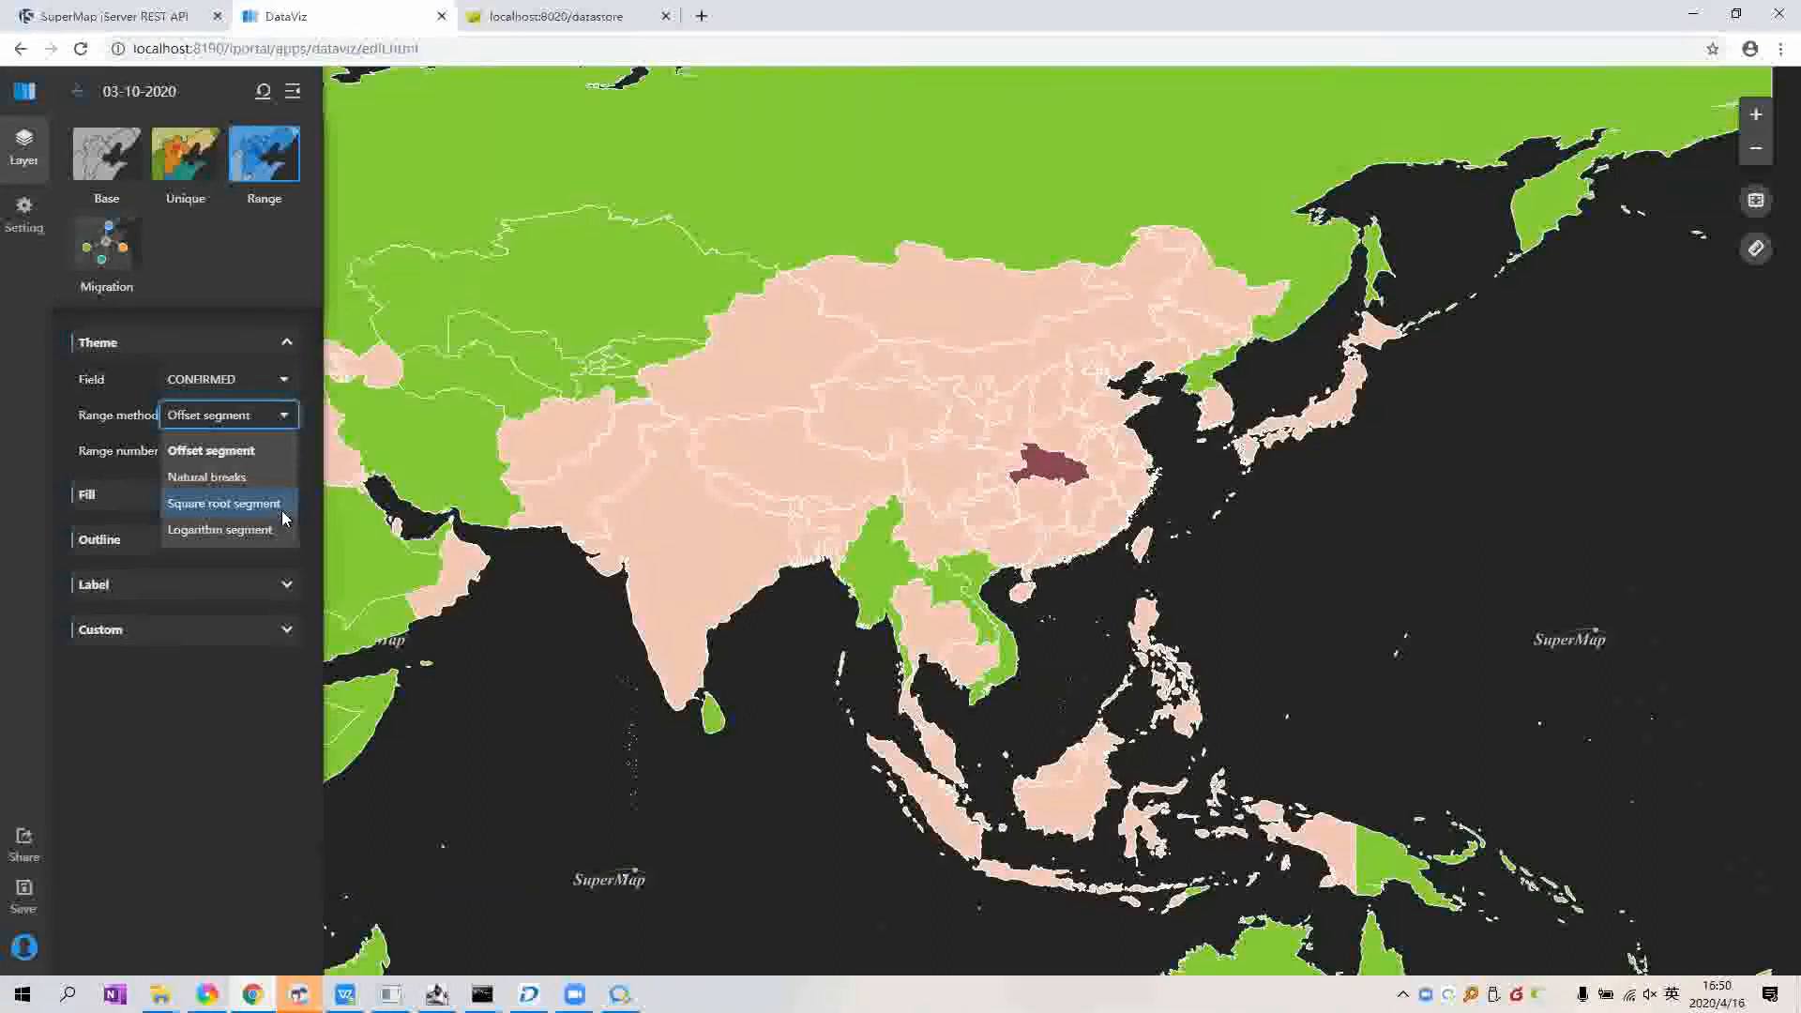
Step: Compare square root, logarithm and natural-breaks classification methods on the range map
left_click(283, 512)
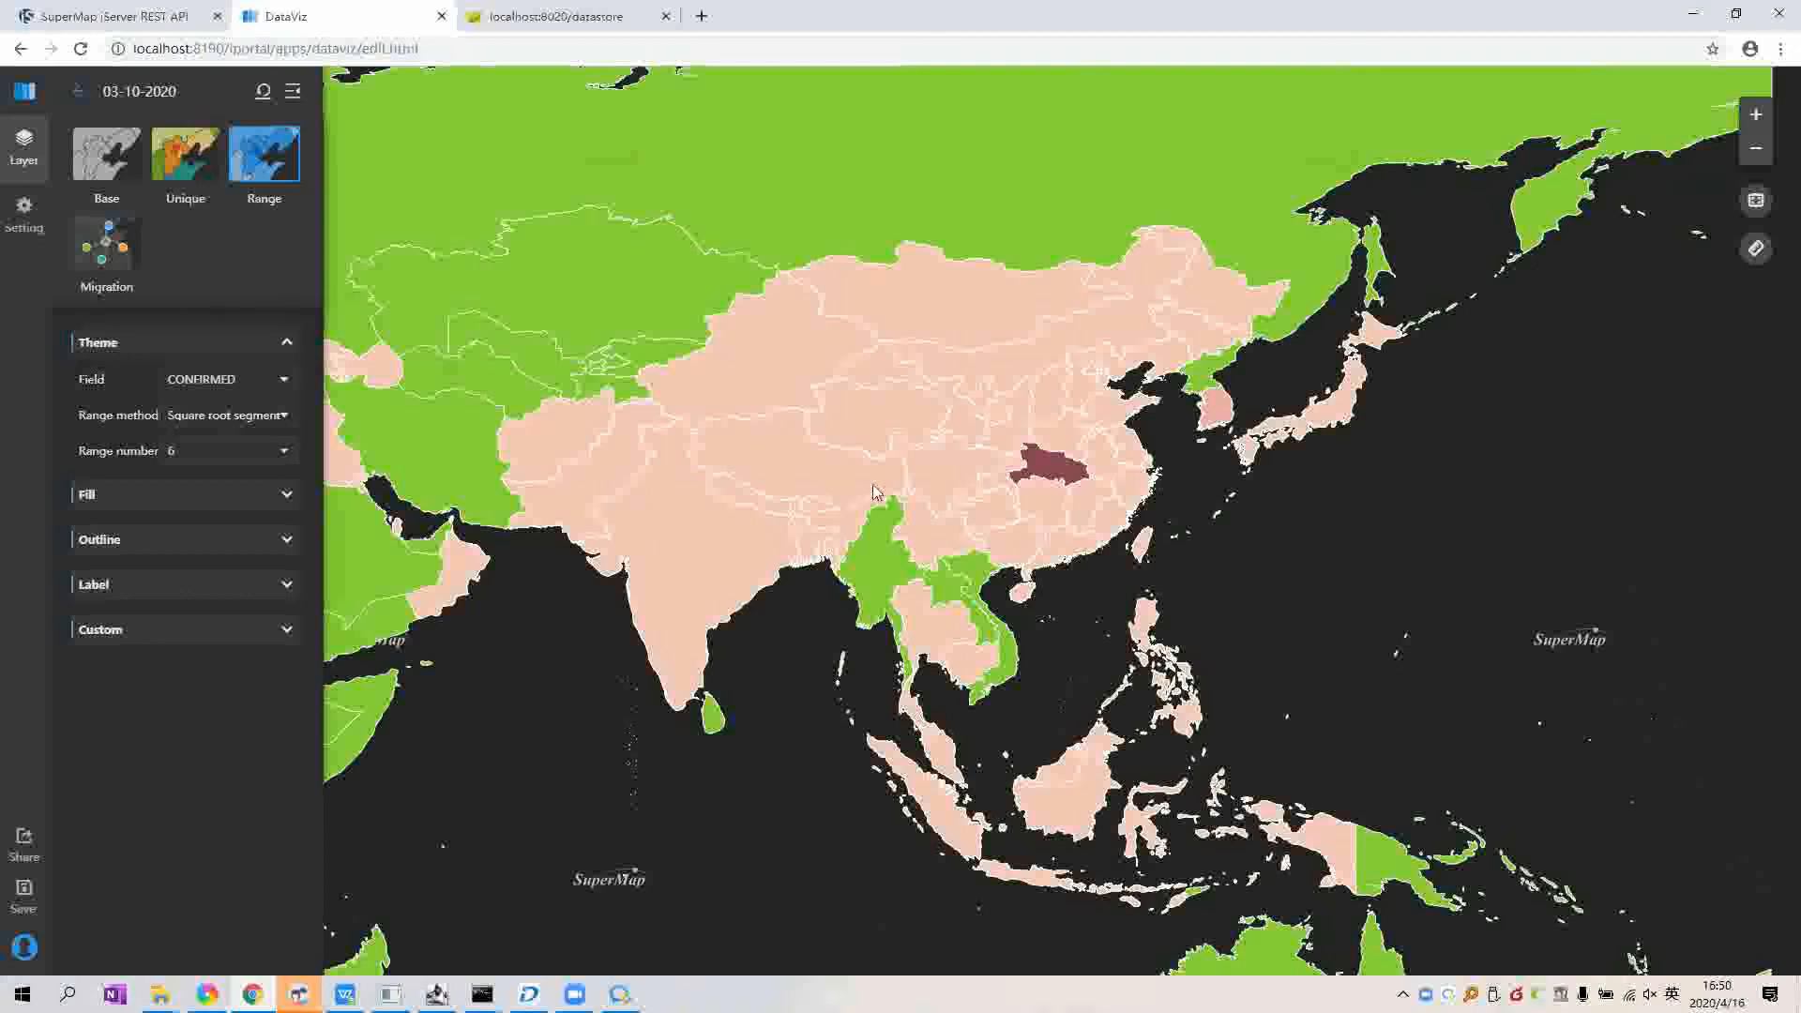
left_click_drag(856, 494, 861, 503)
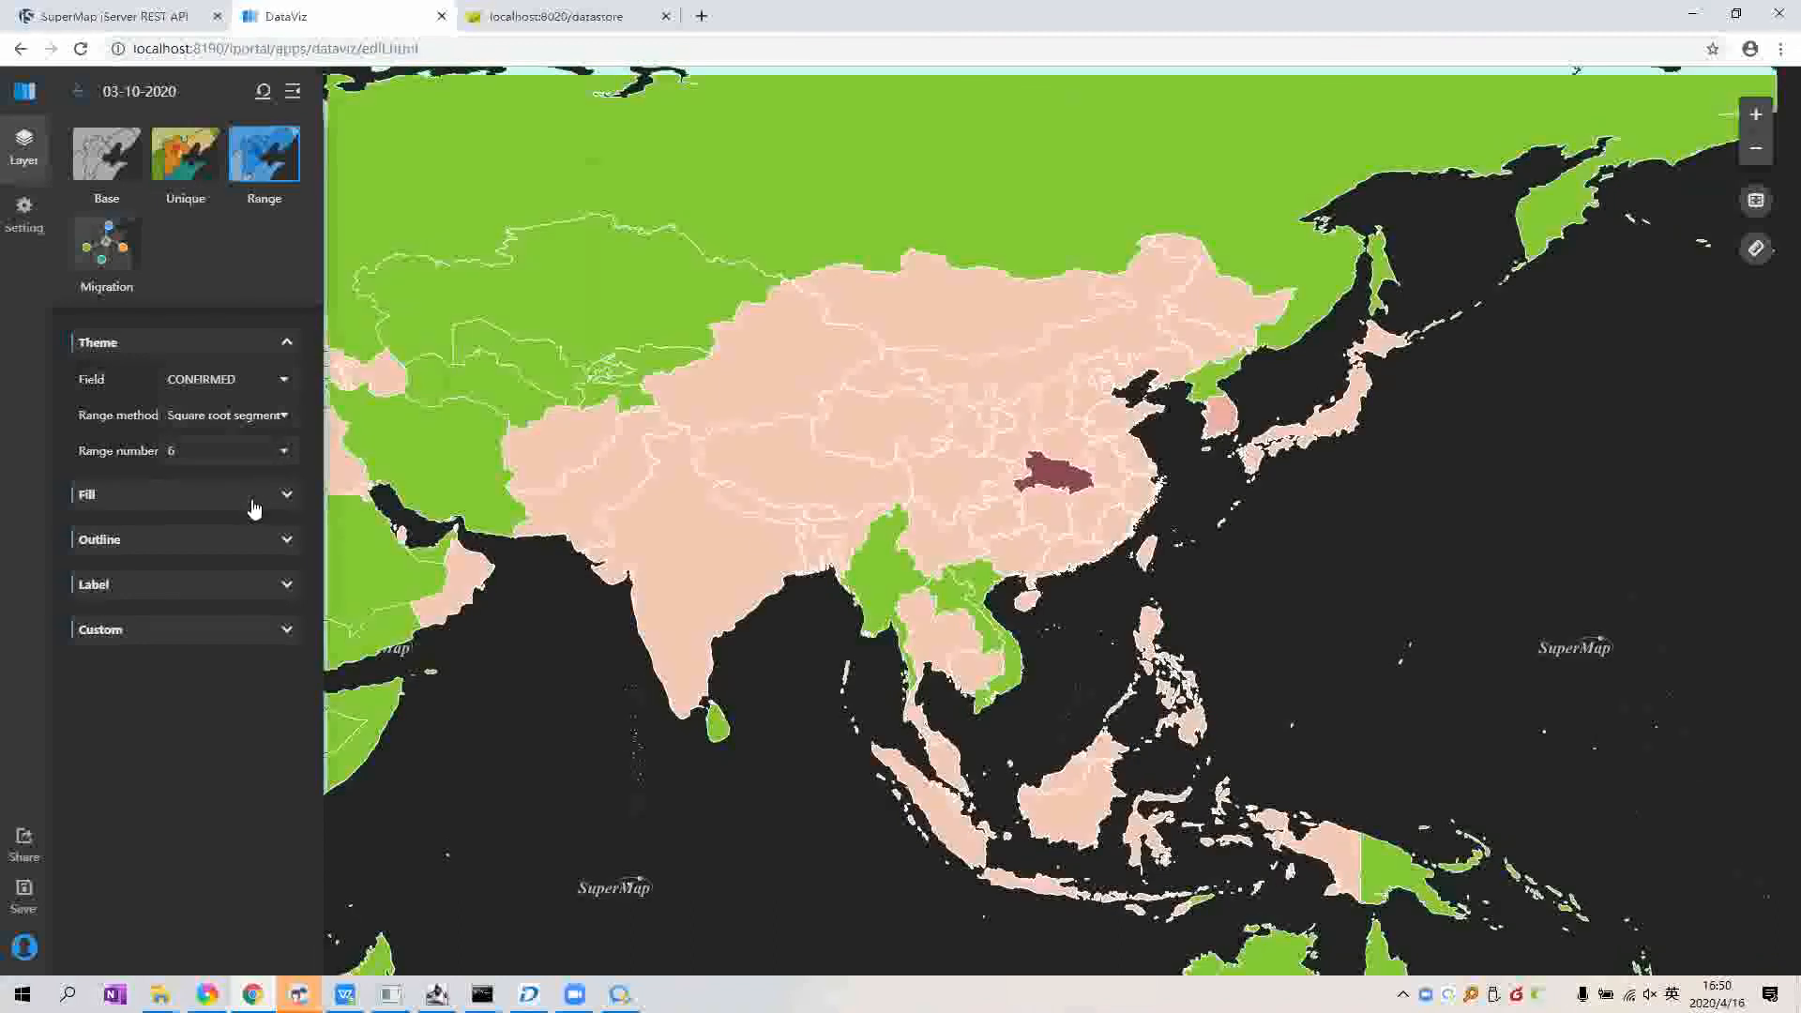
left_click(271, 453)
left_click(272, 416)
left_click(235, 453)
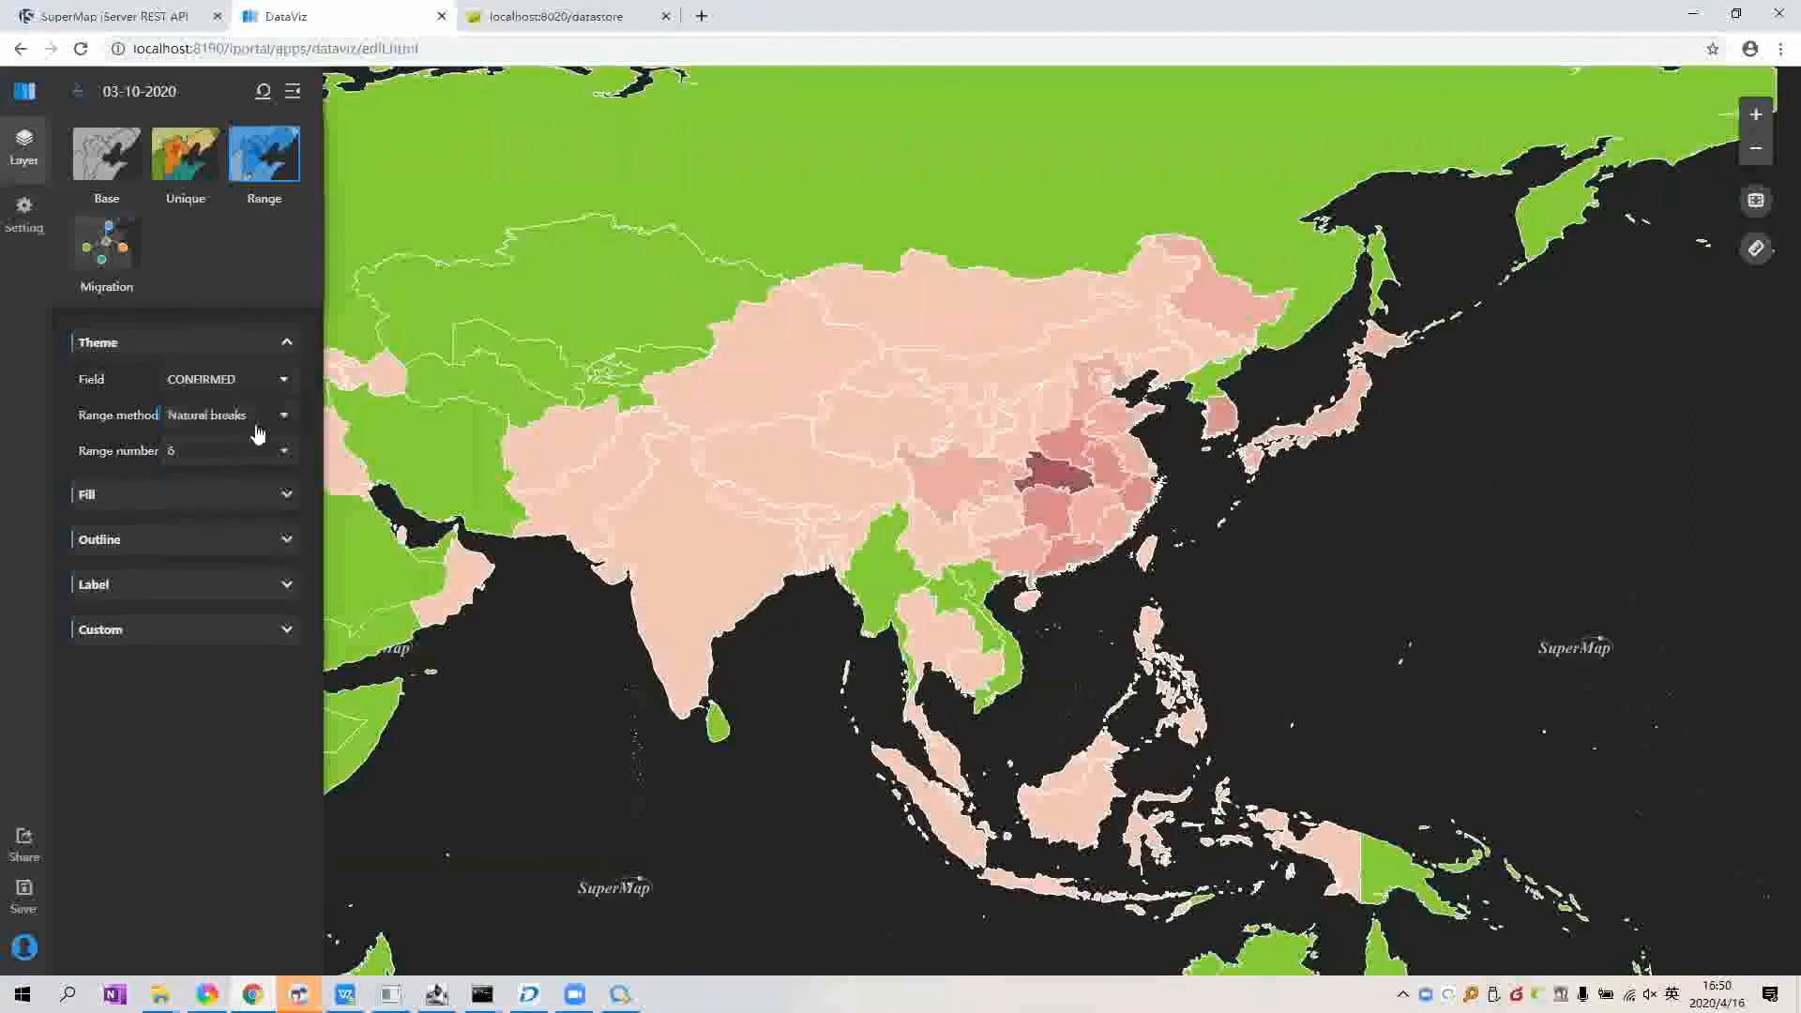
left_click(253, 422)
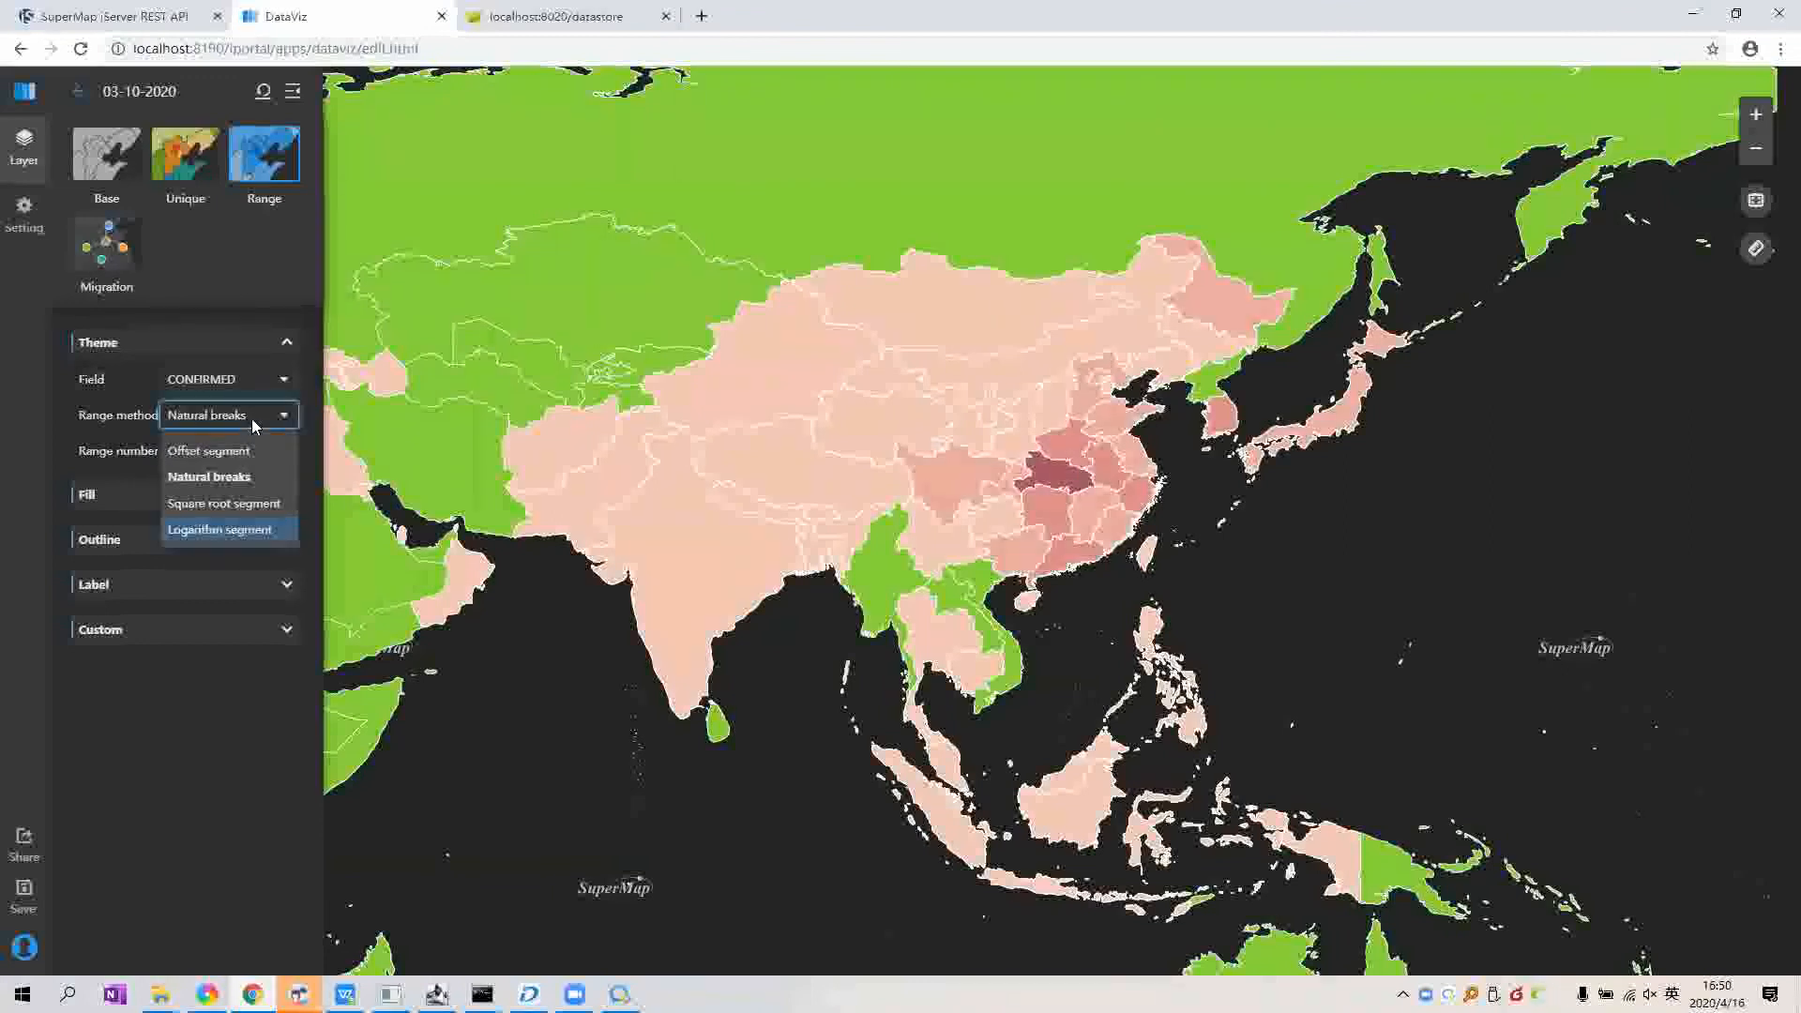
left_click(251, 527)
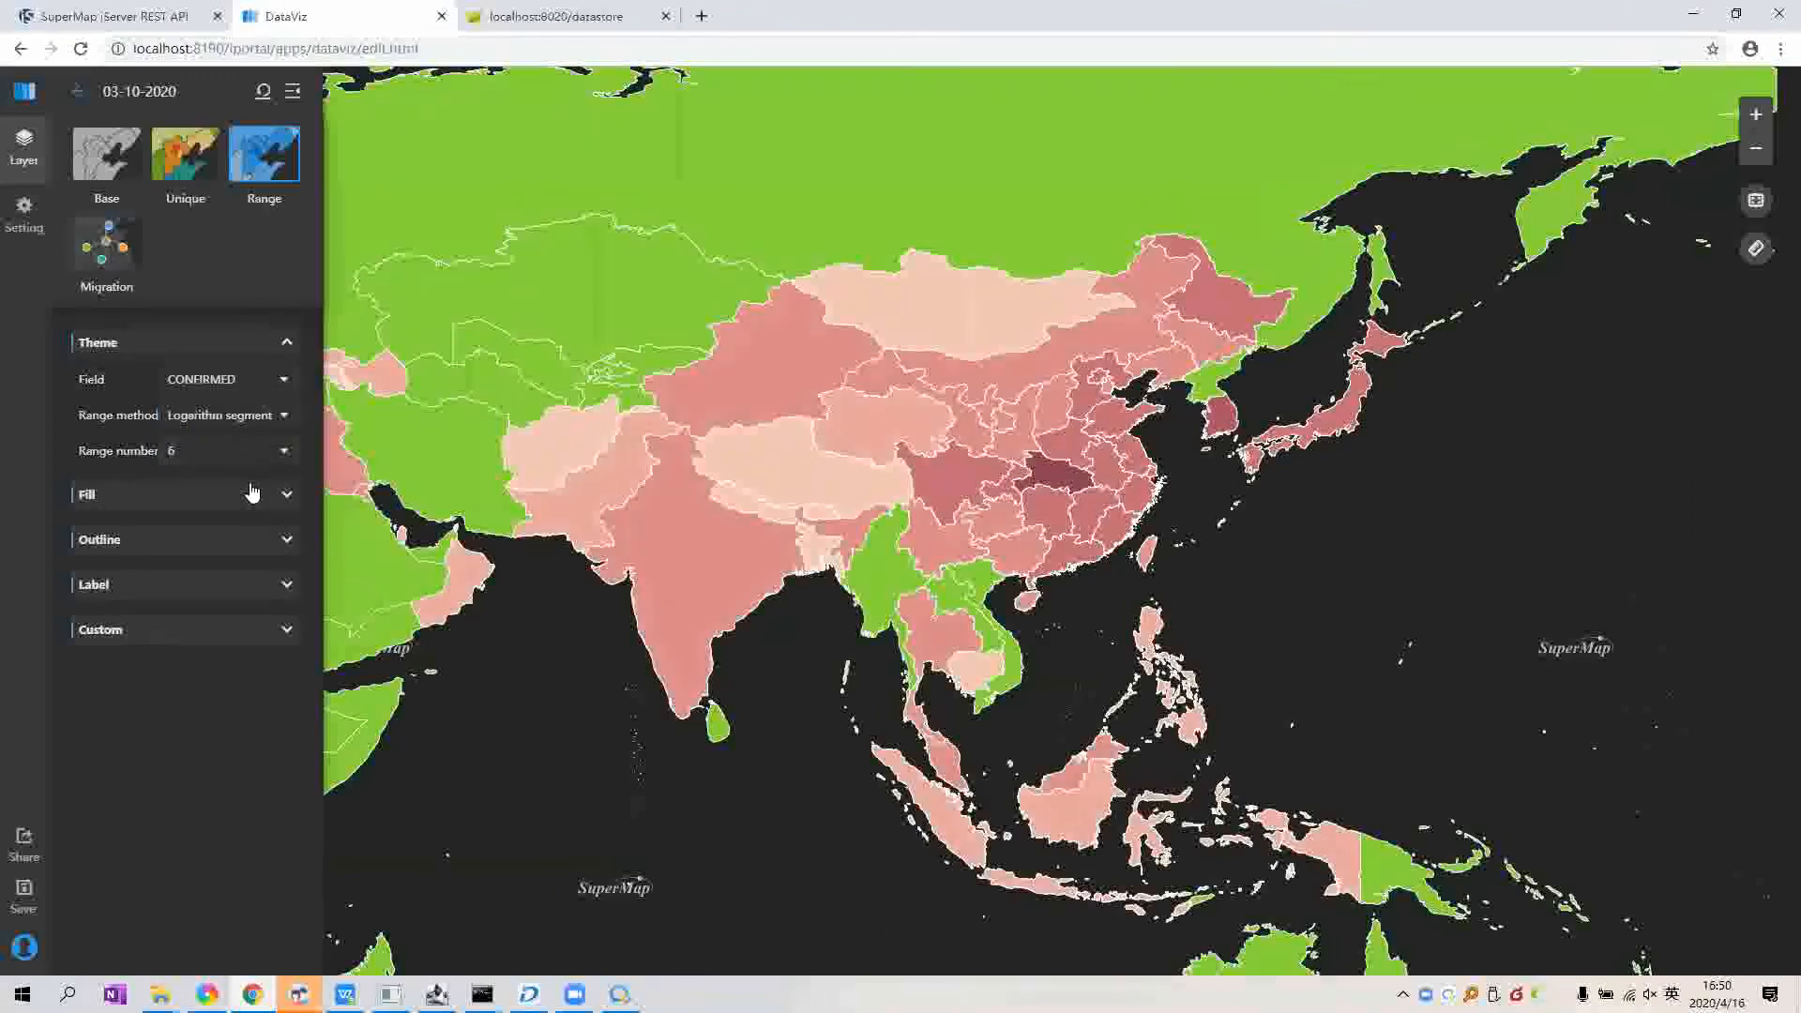
left_click(267, 418)
left_click(209, 476)
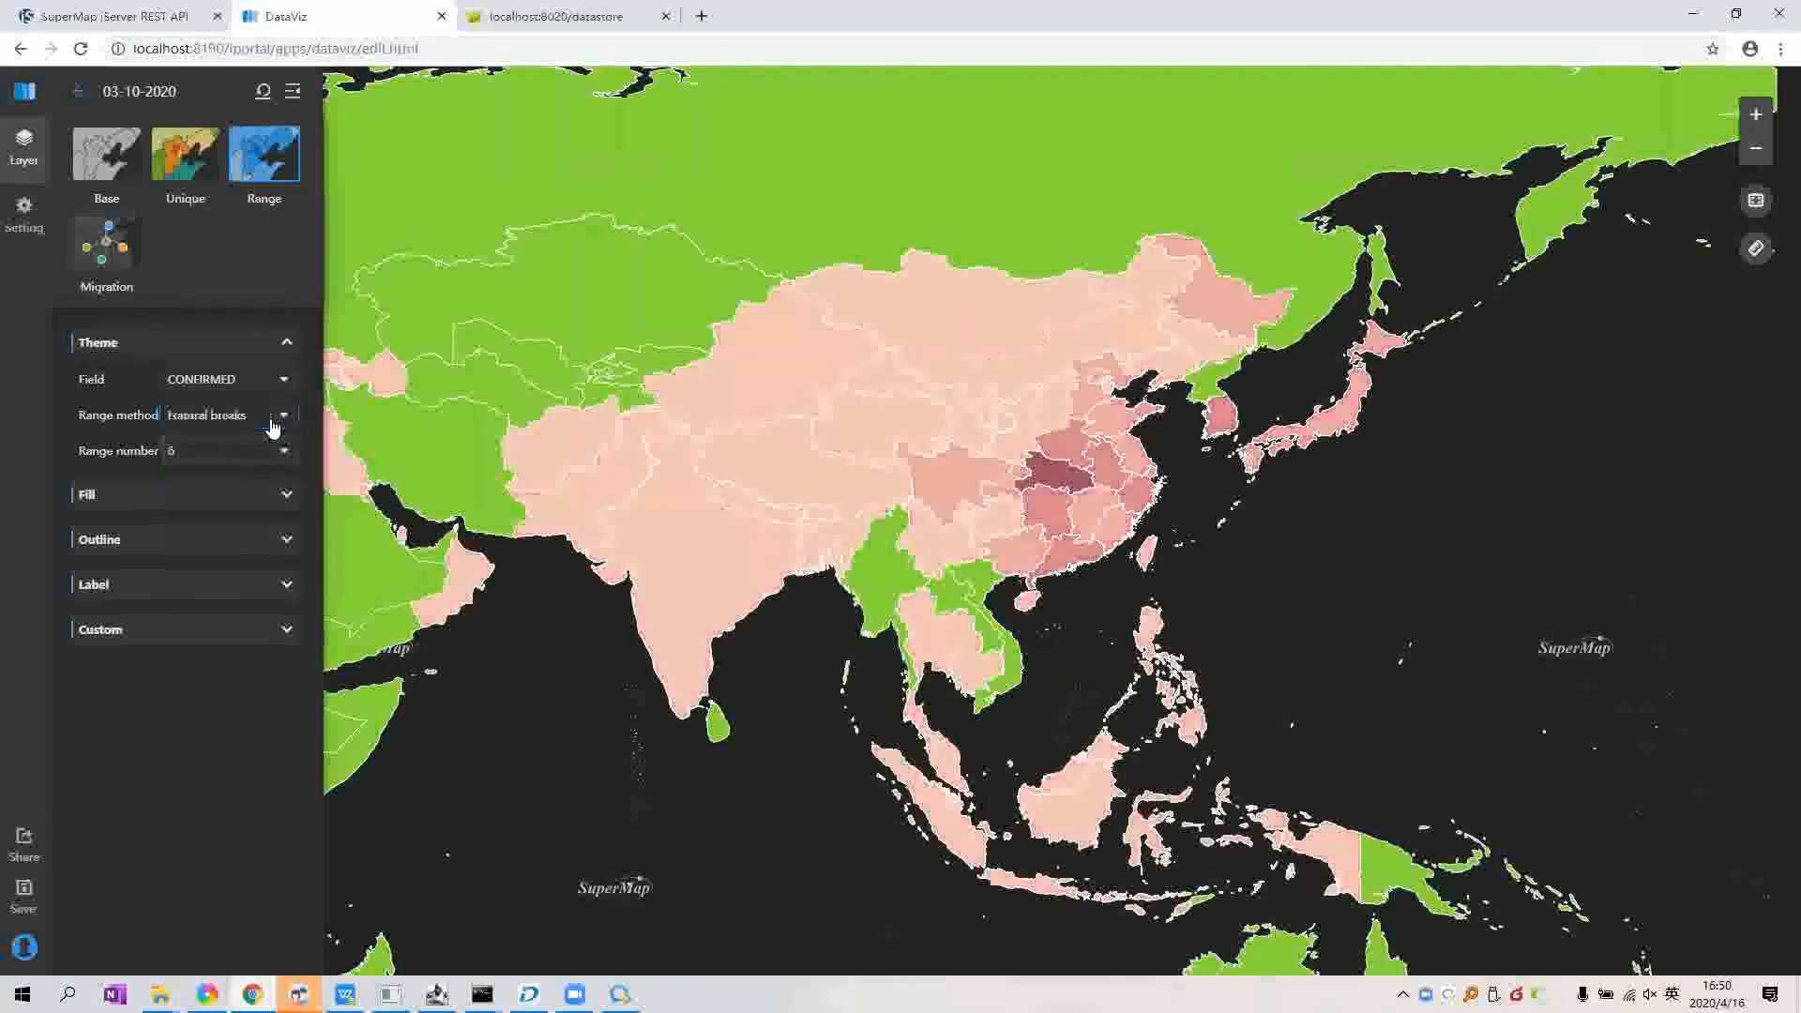
left_click(261, 418)
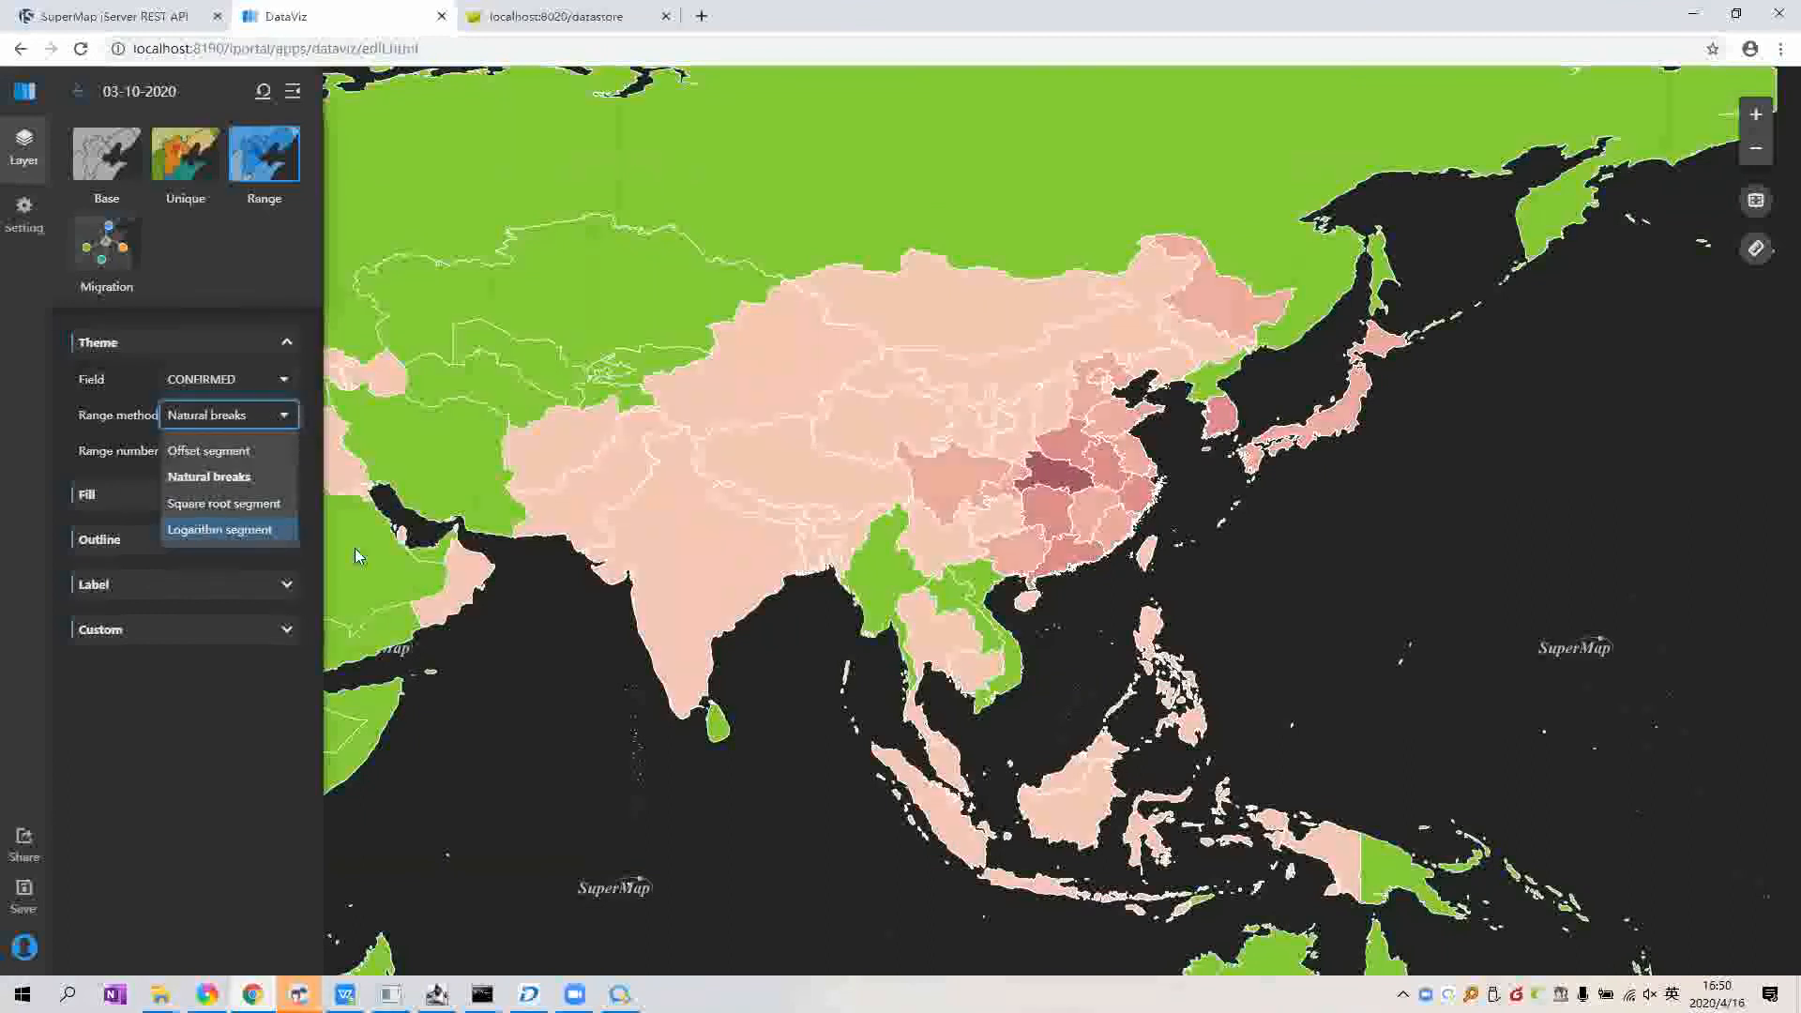
left_click(190, 535)
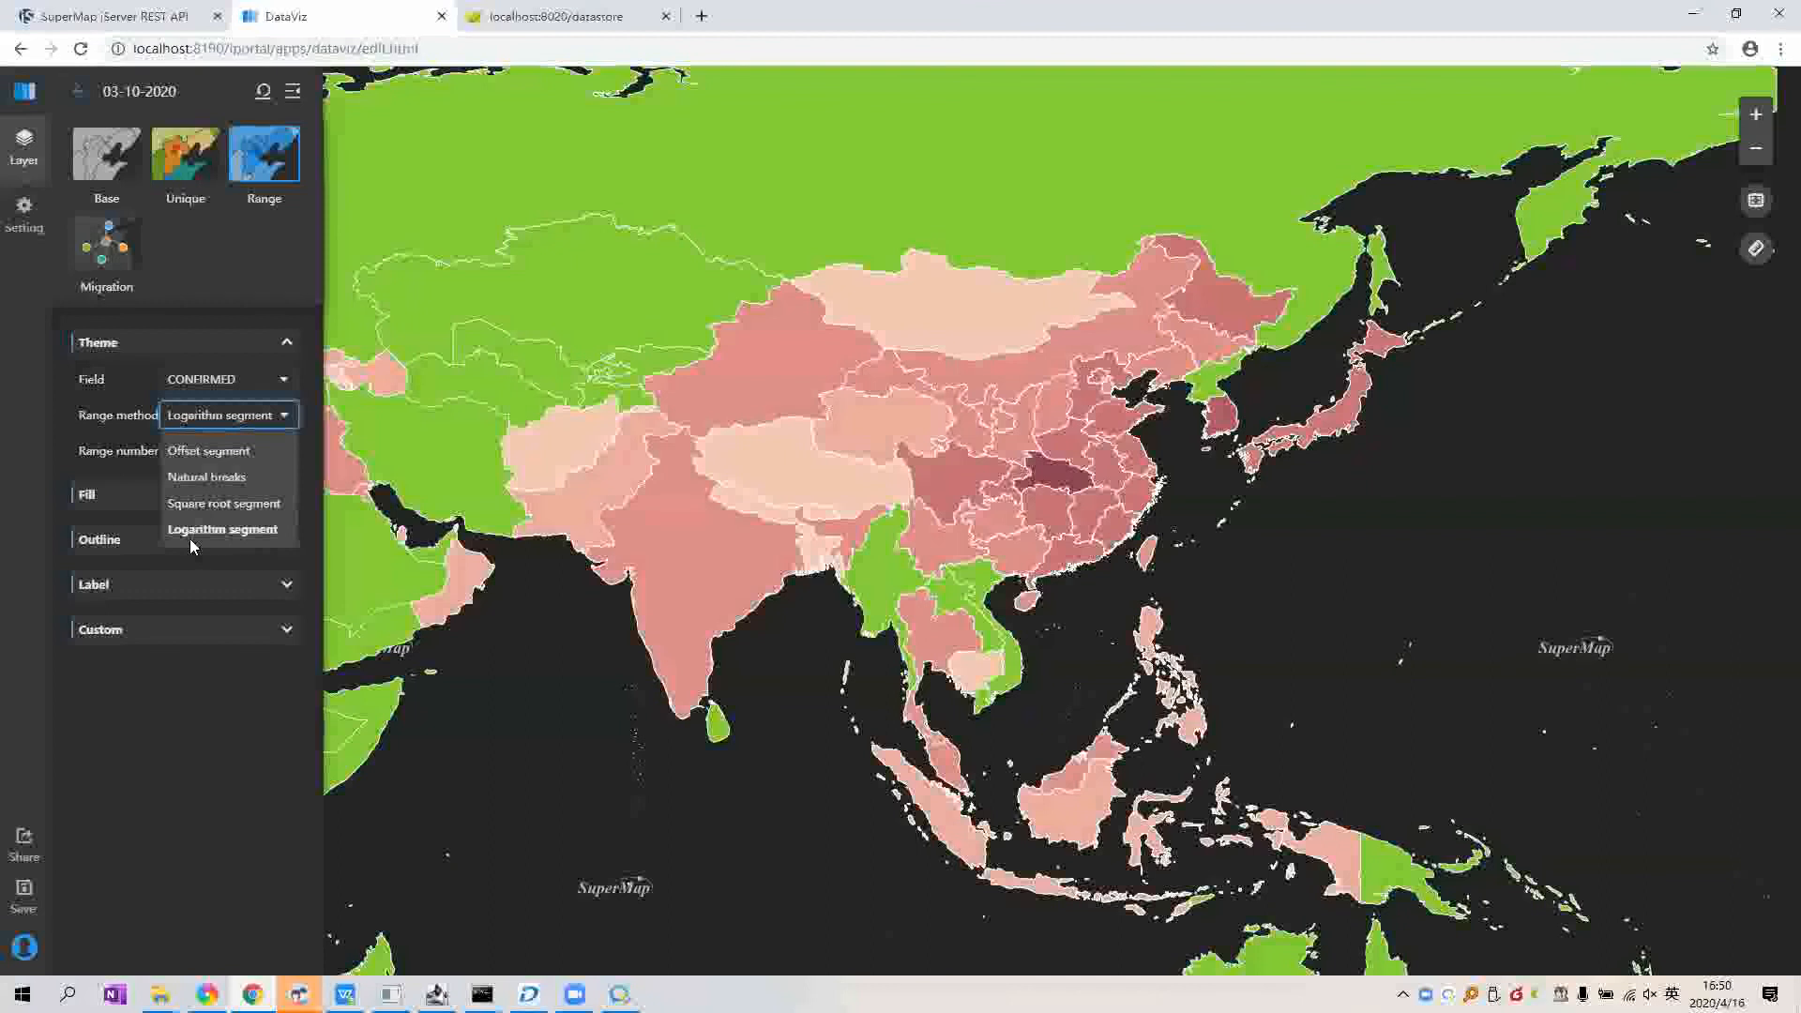
left_click(538, 551)
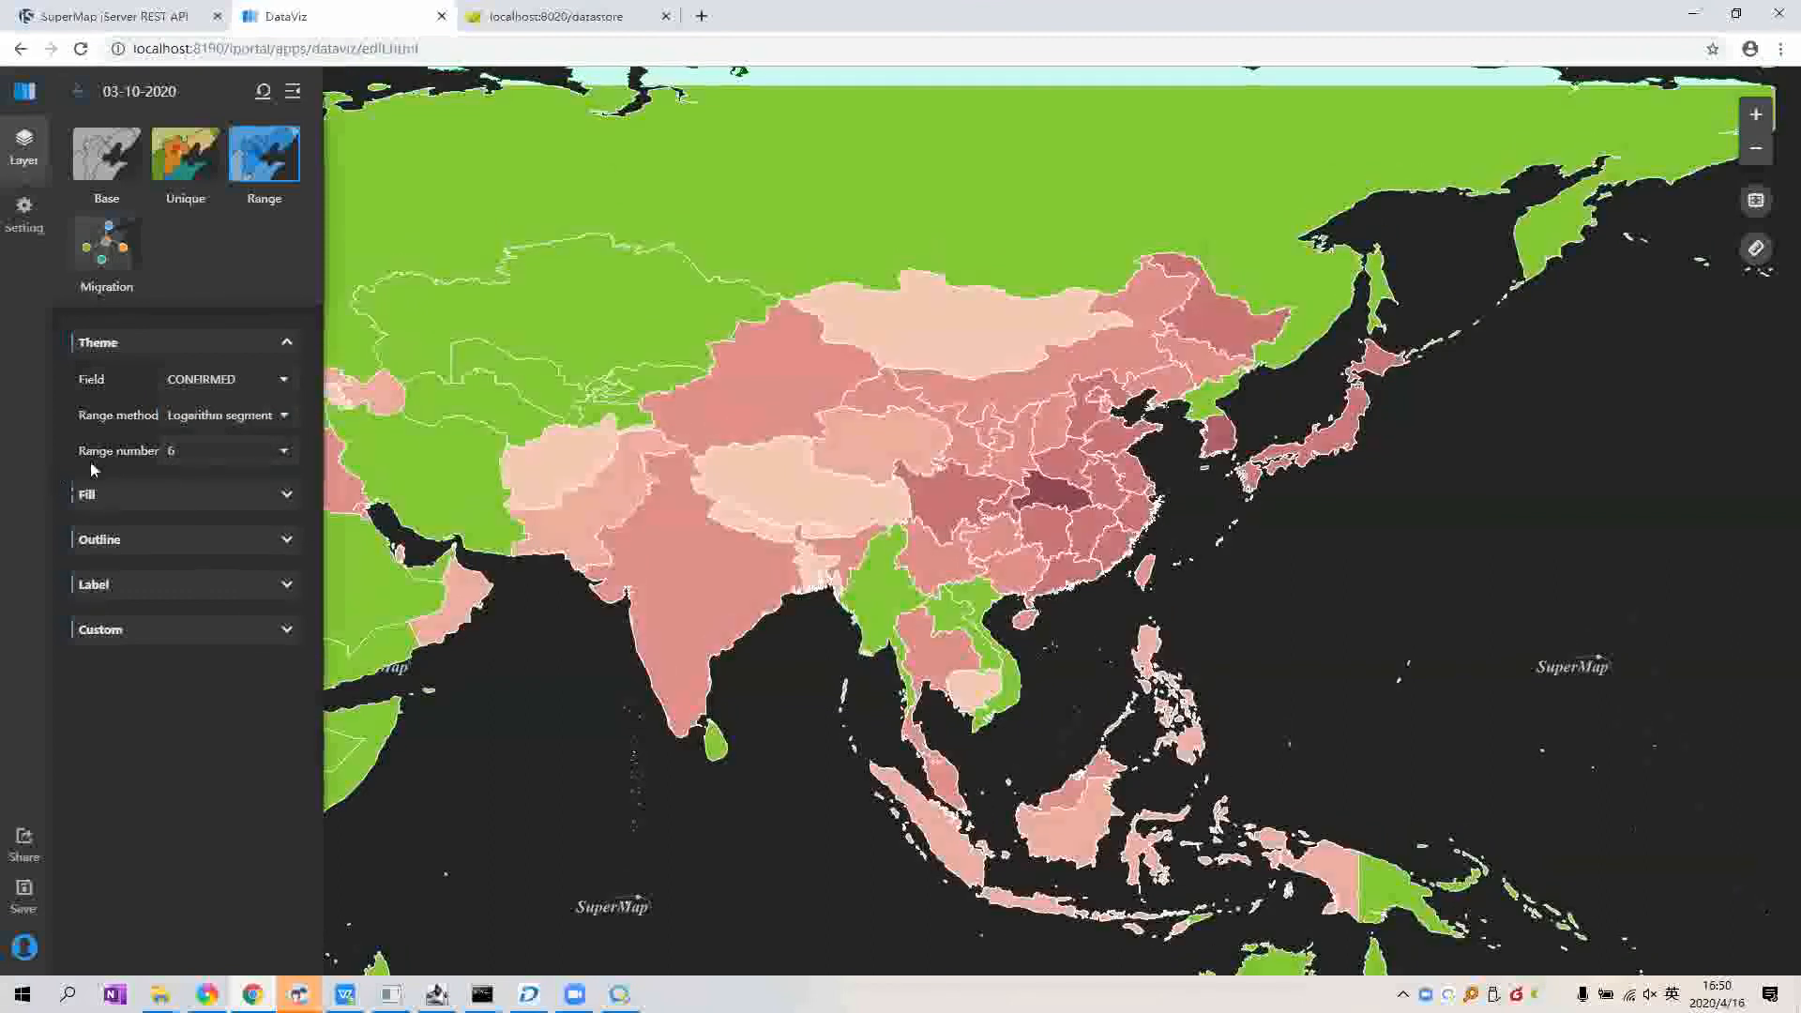
Step: Use 15 classes with natural breaks, then recentre on East Asia and inspect China's values
left_click(225, 450)
scroll(225, 577, "down", 3)
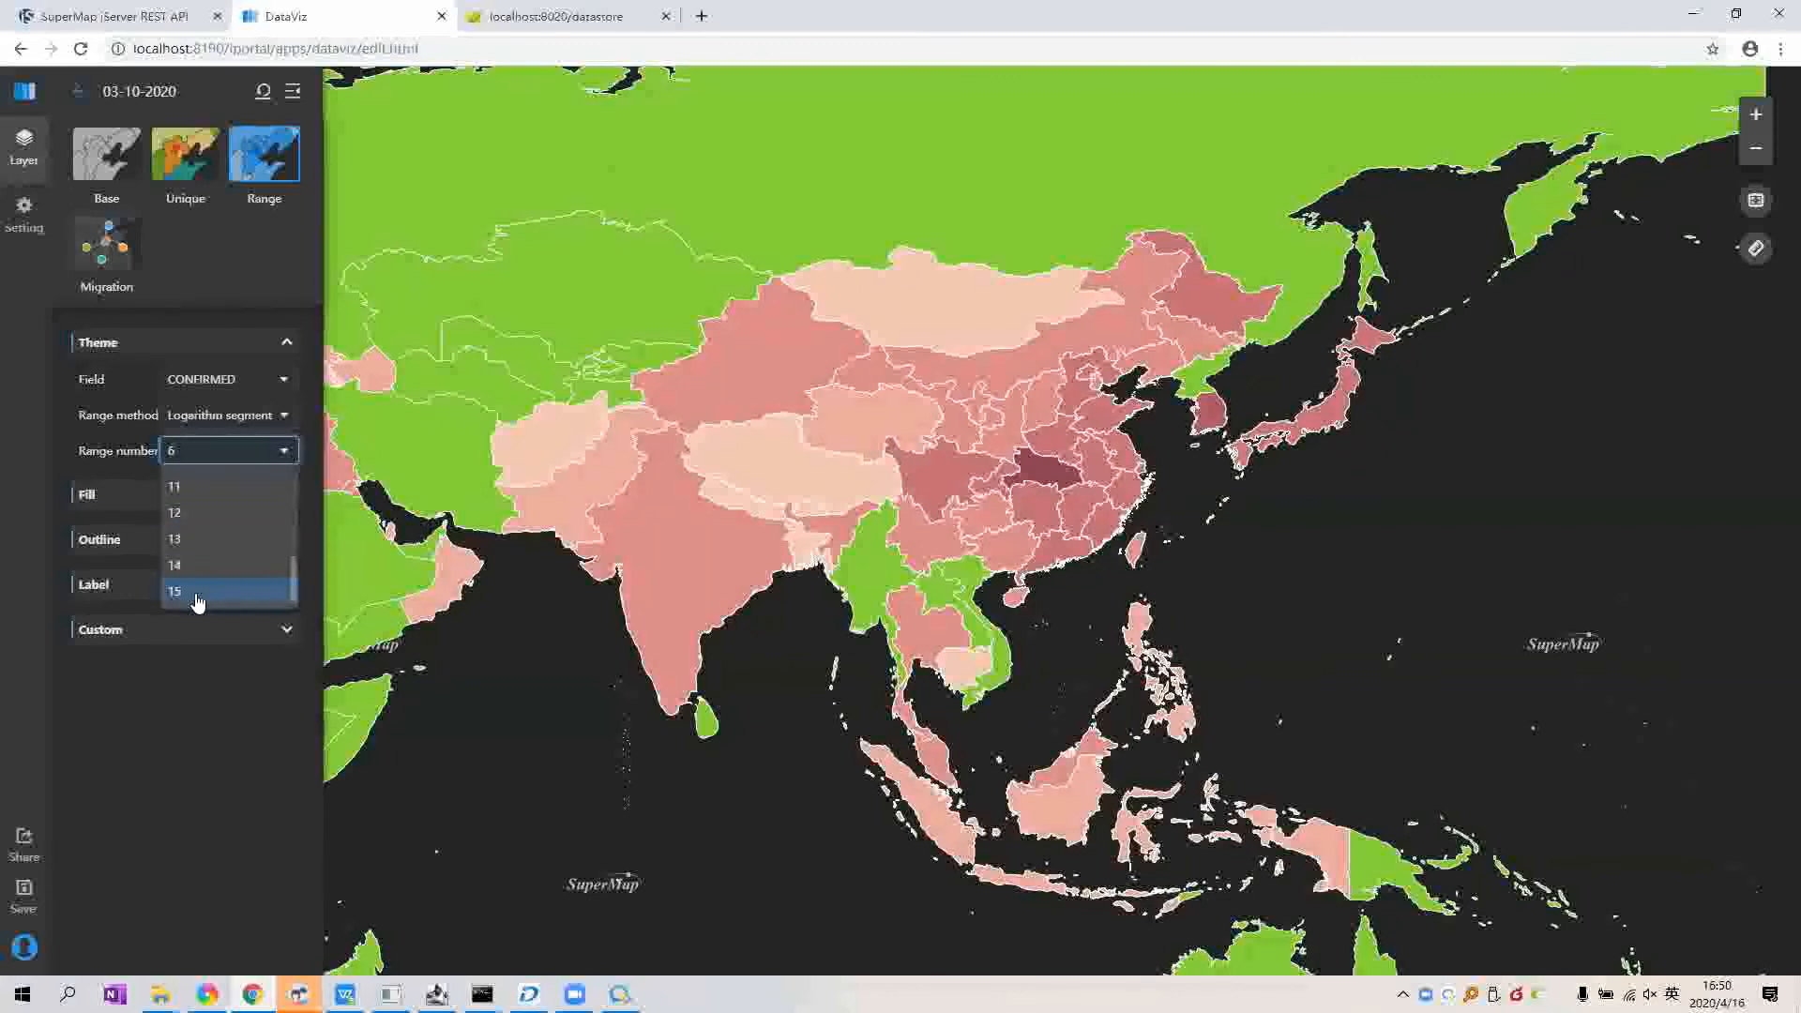
left_click(176, 590)
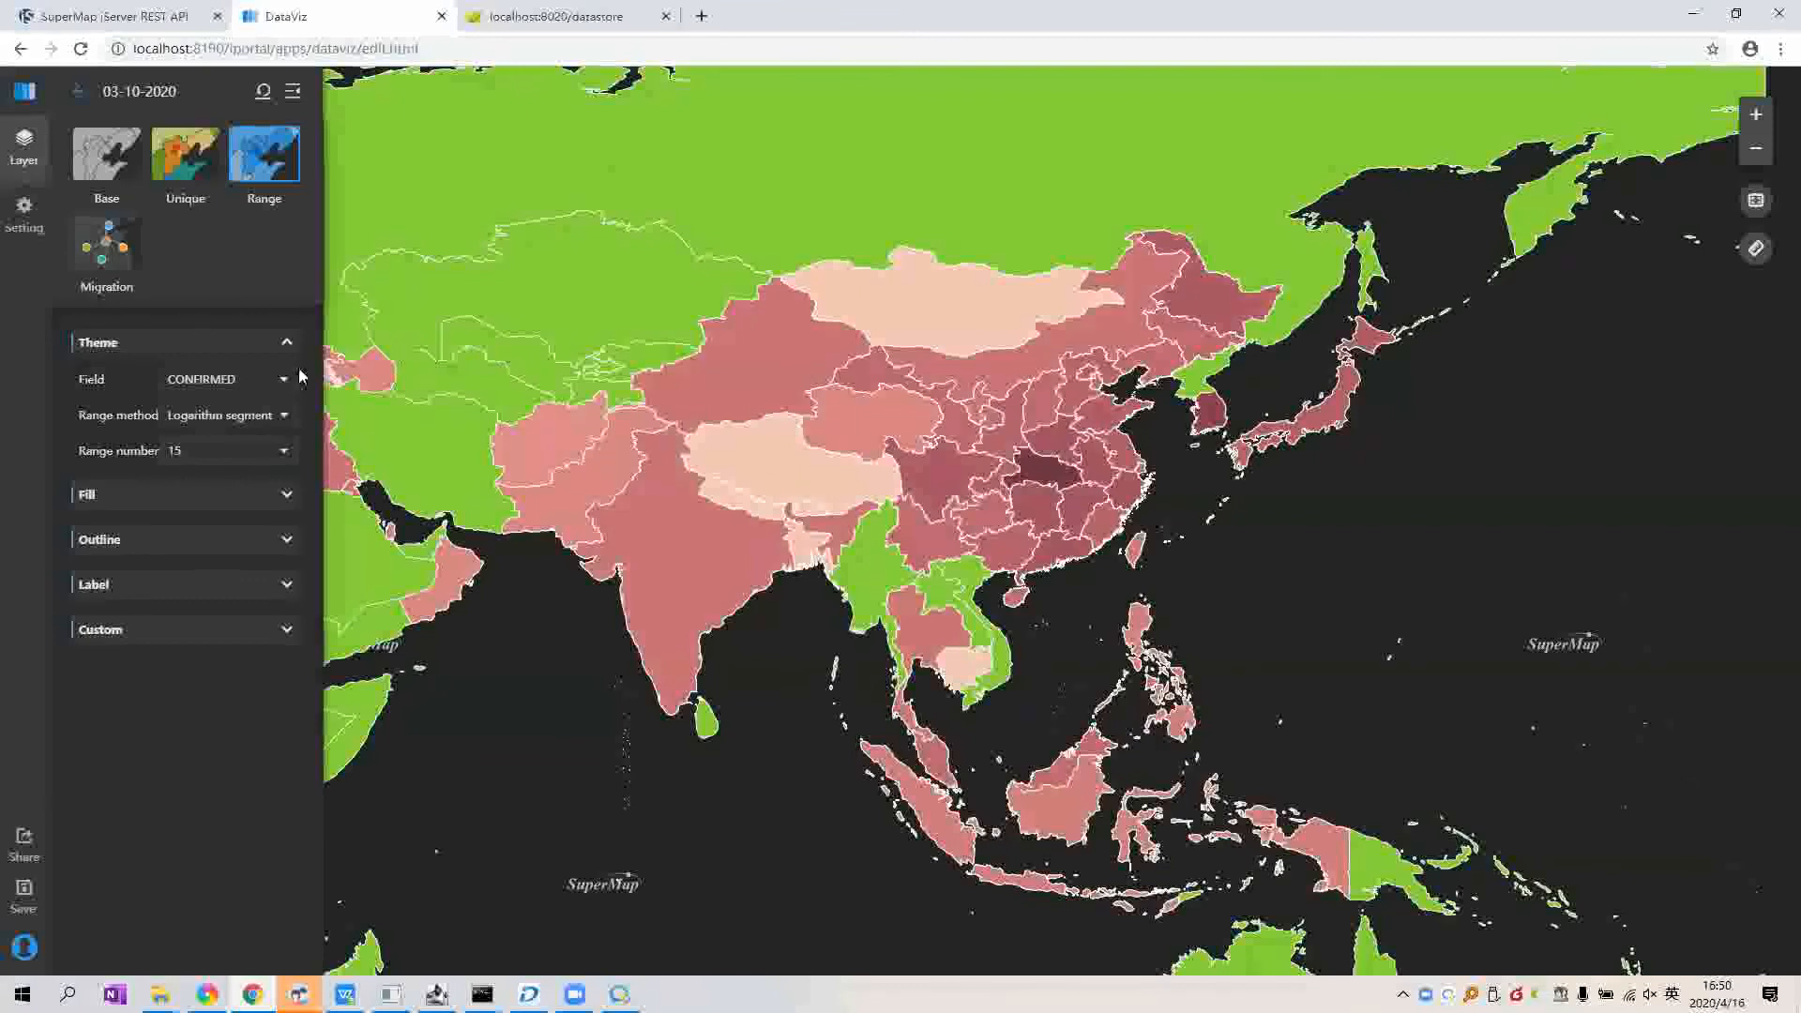
left_click(215, 415)
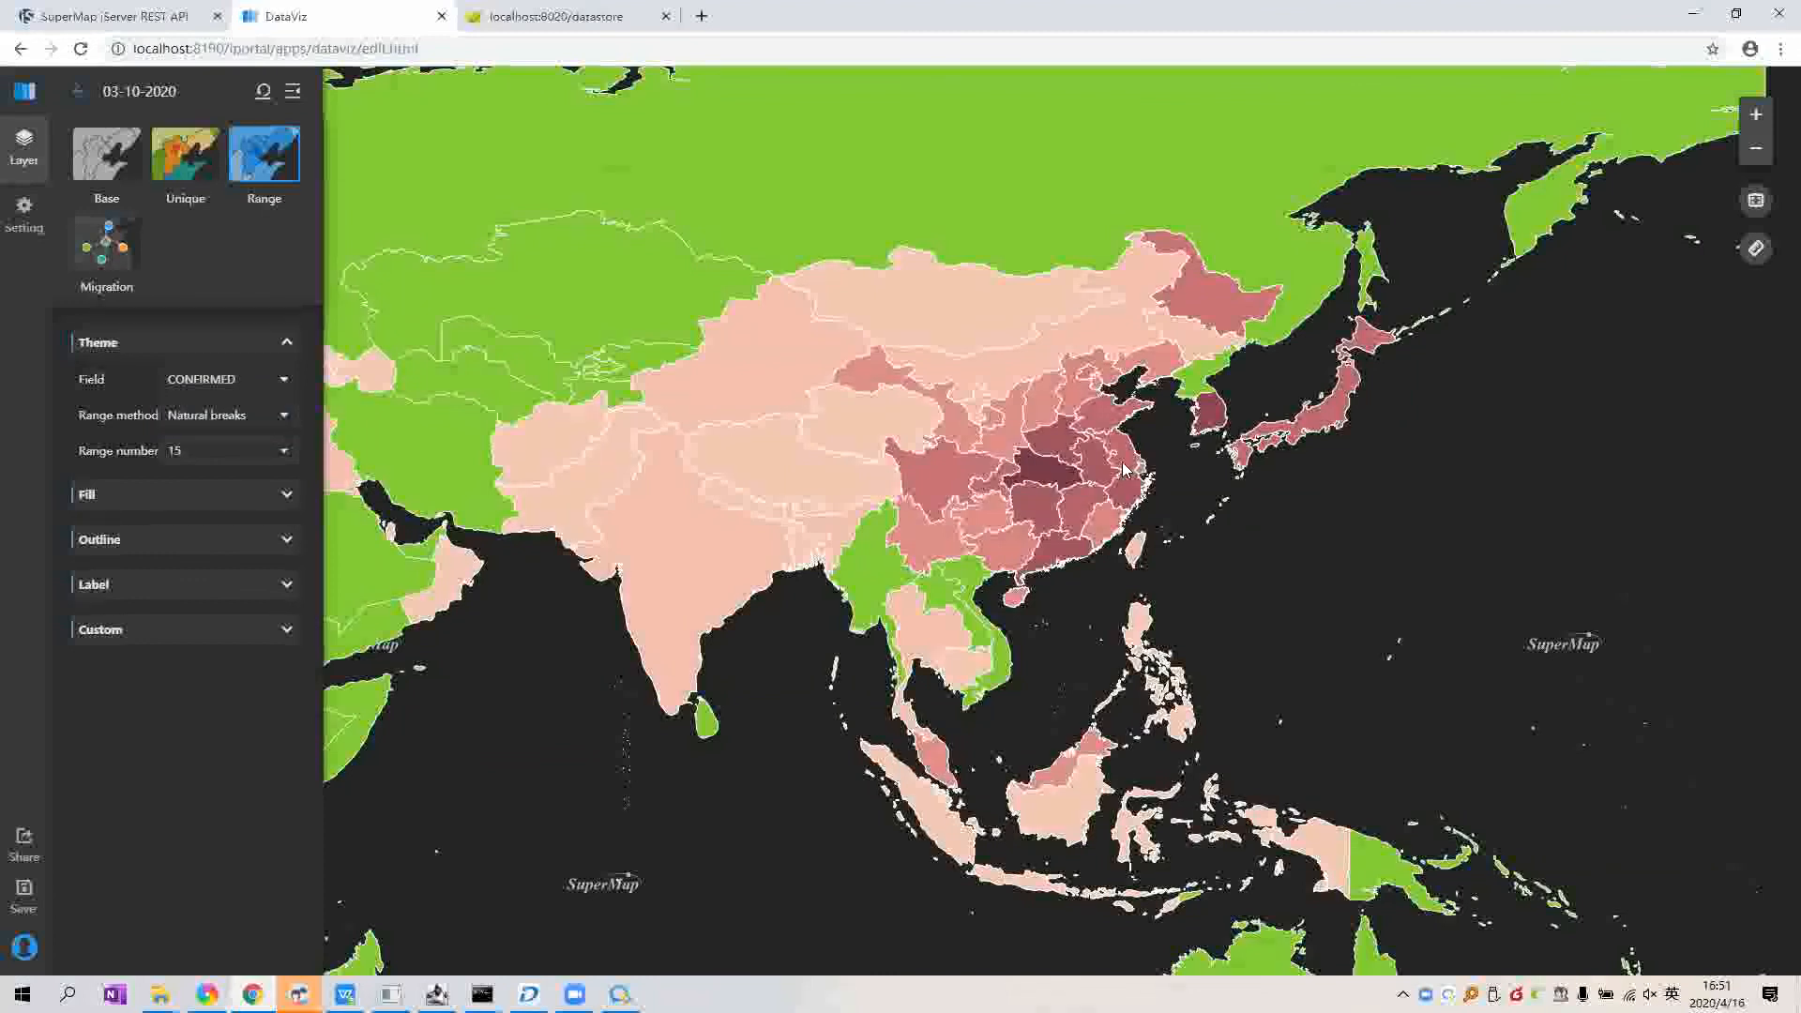
left_click_drag(1142, 513, 1136, 511)
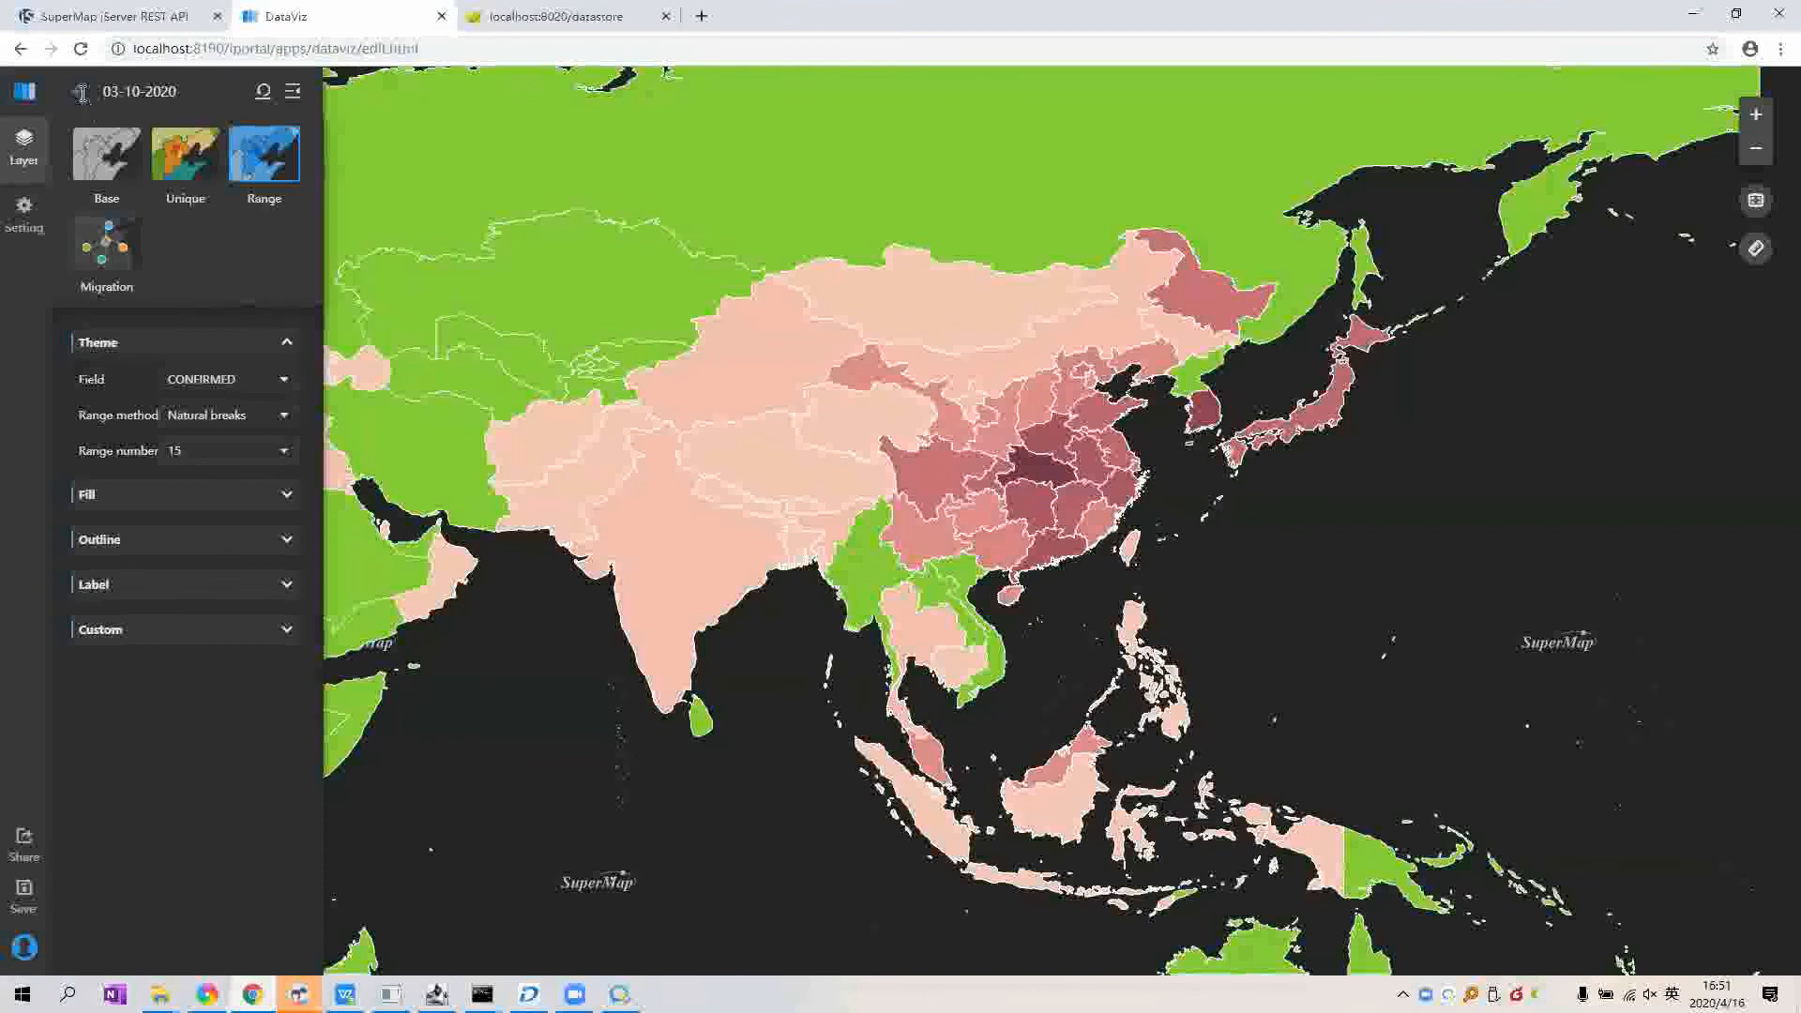
left_click_drag(724, 347, 682, 335)
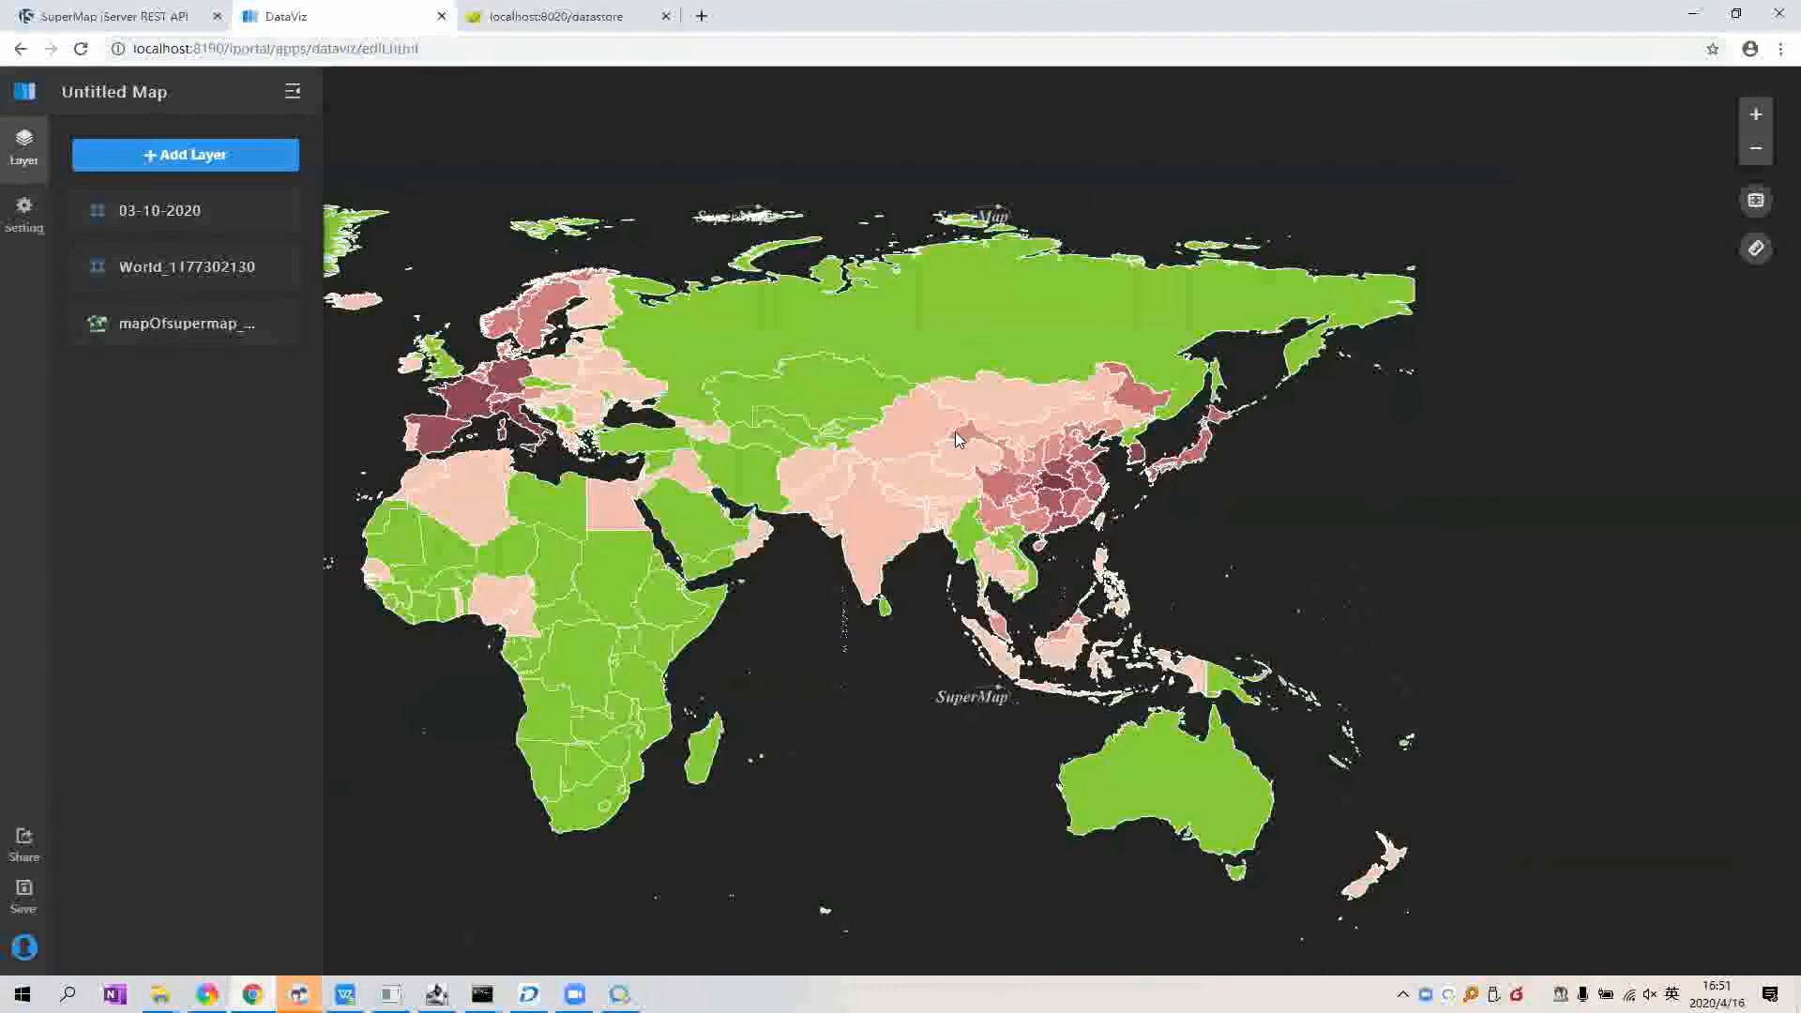
left_click(957, 441)
Step: Close China's attribute popup and save the map with the title VirusMap
left_click(1103, 180)
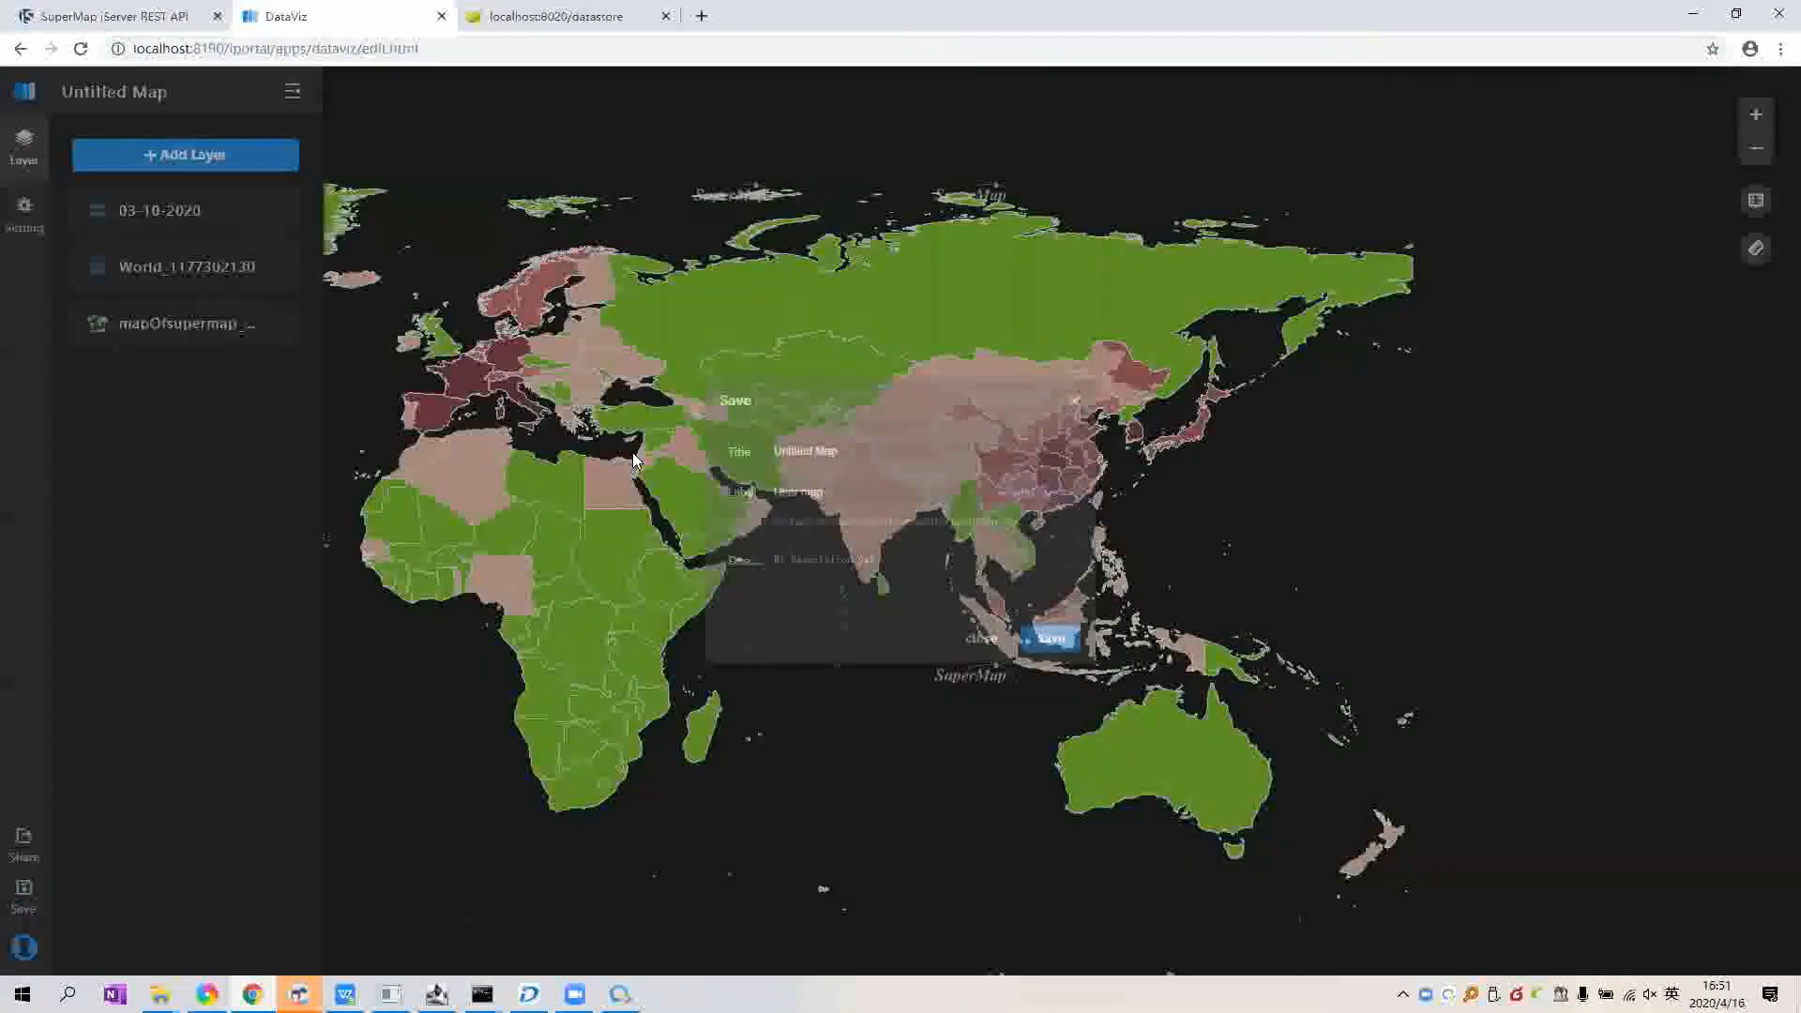
type("VirusMap")
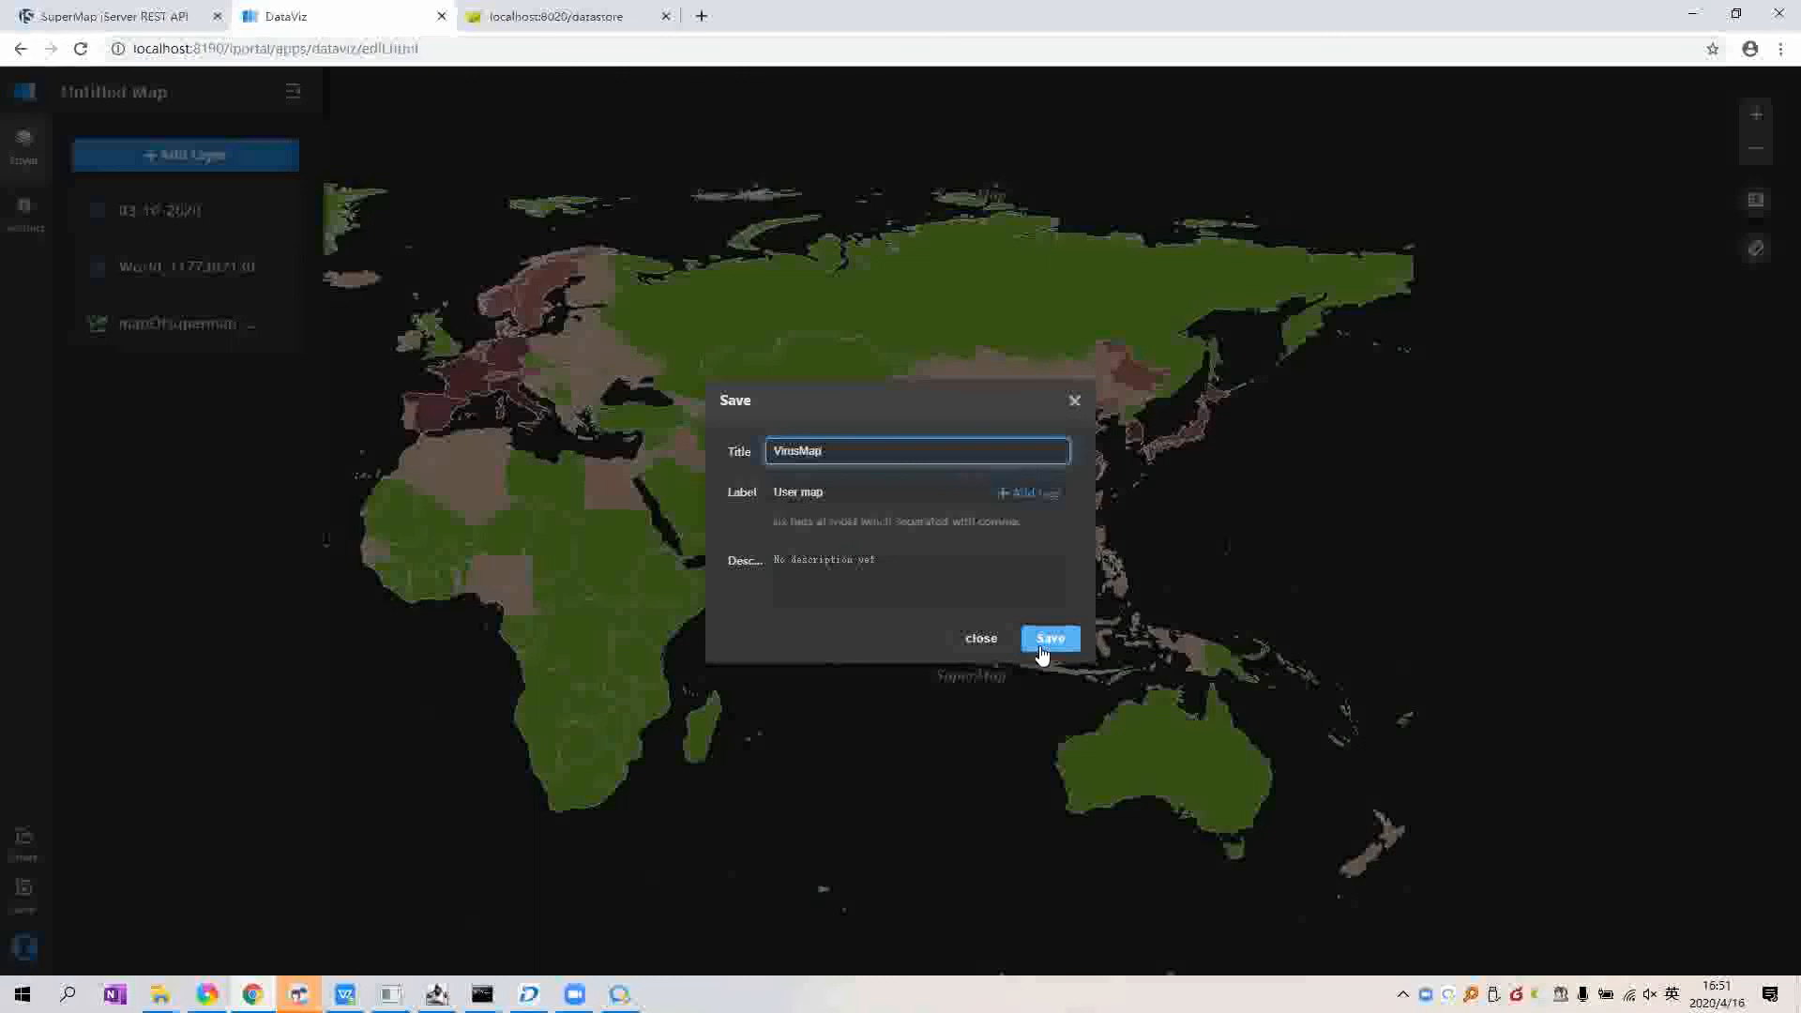
left_click(1043, 654)
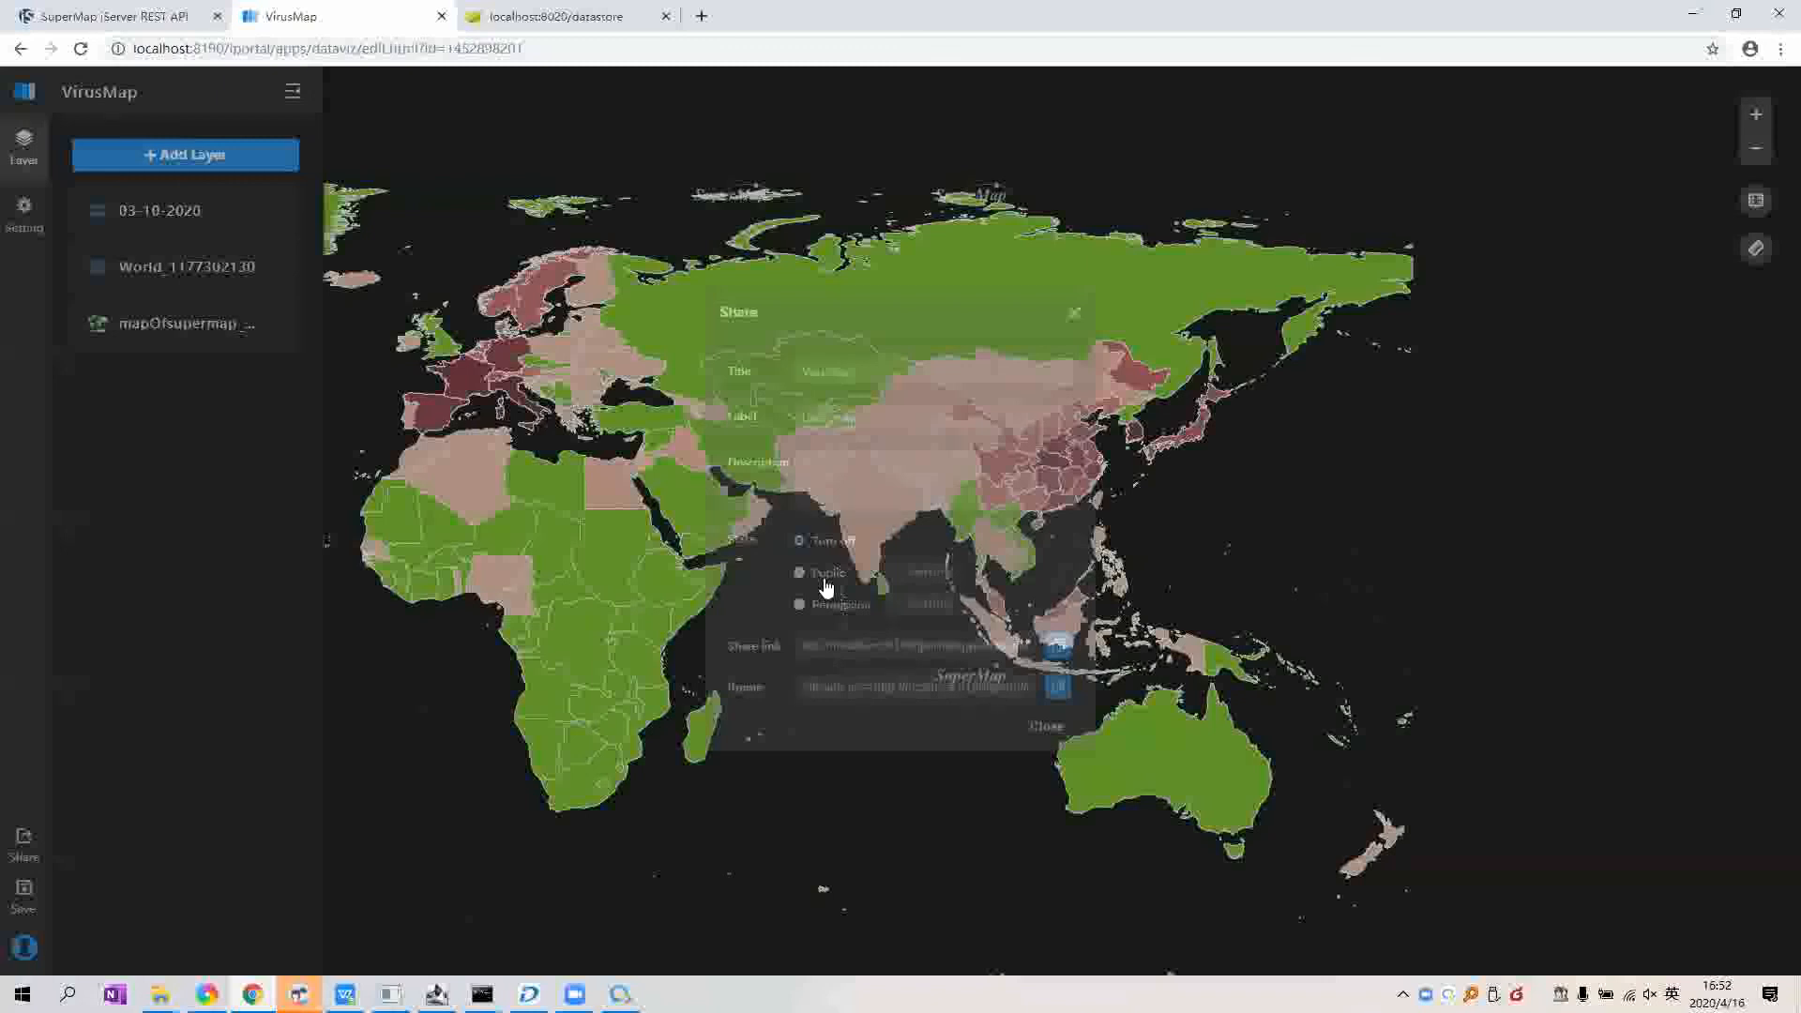
Step: Set VirusMap's sharing state to Public and close the Share dialog
left_click(826, 584)
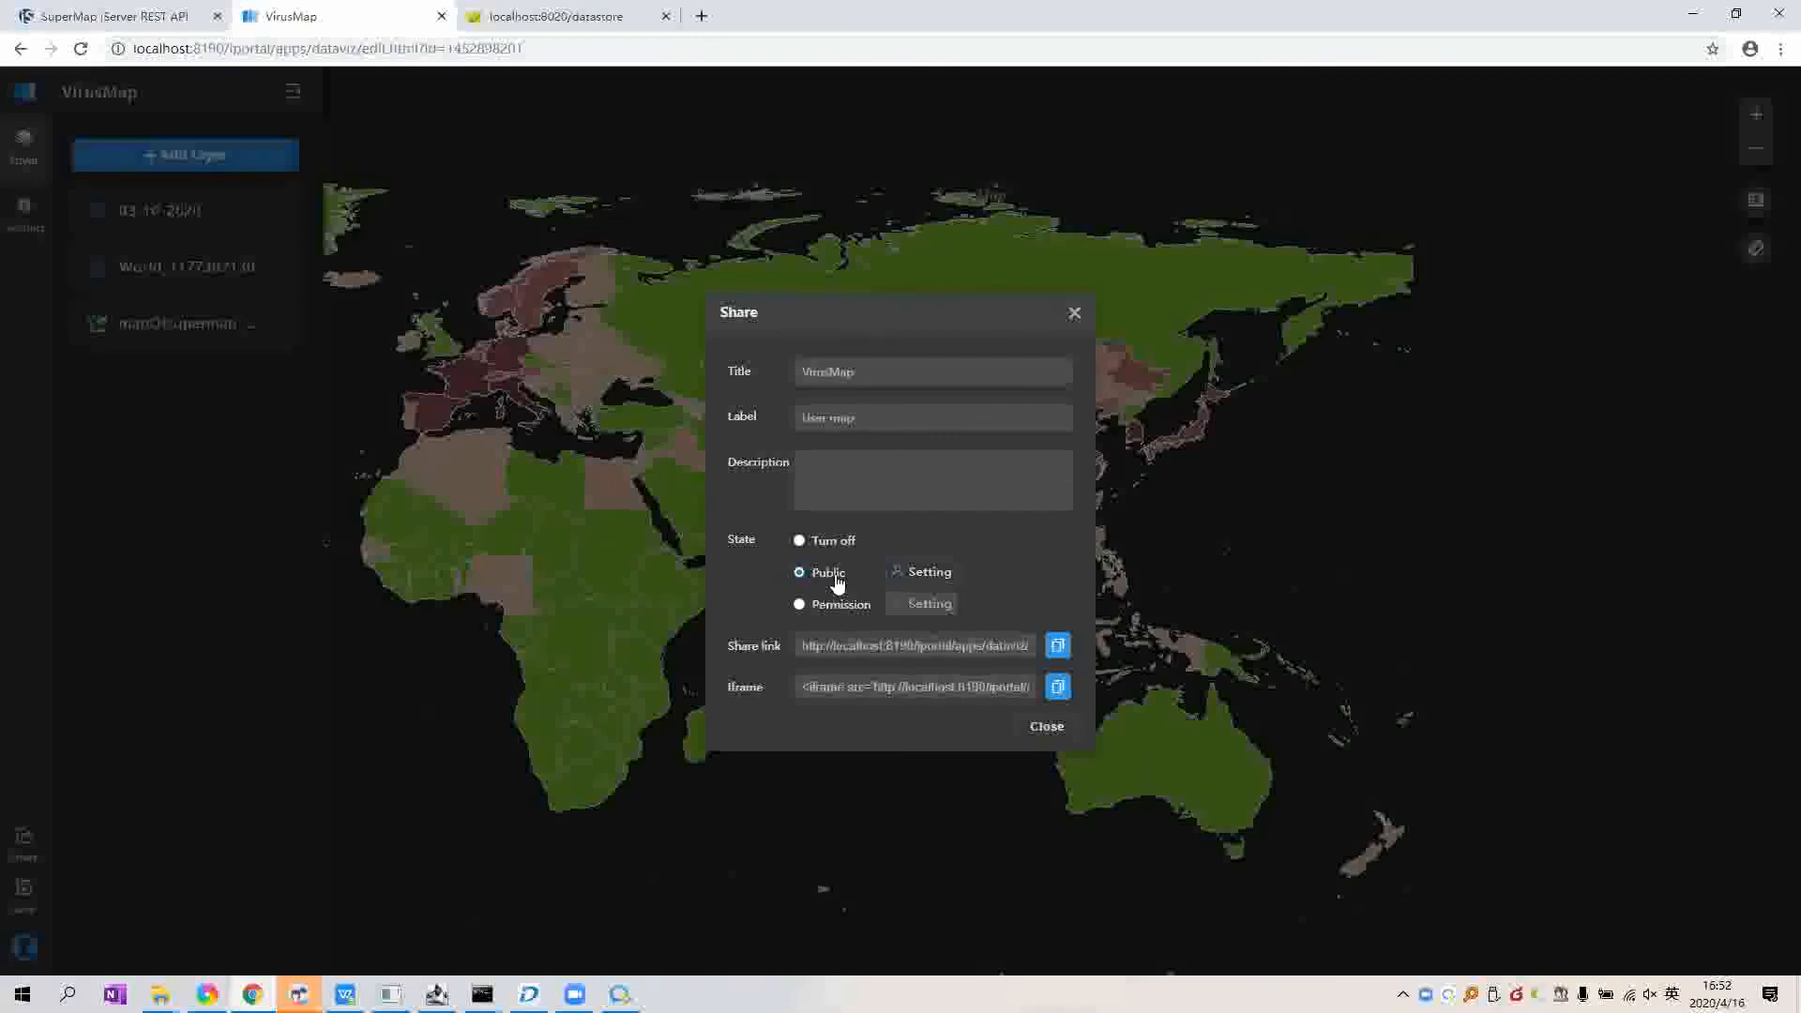
left_click(1051, 729)
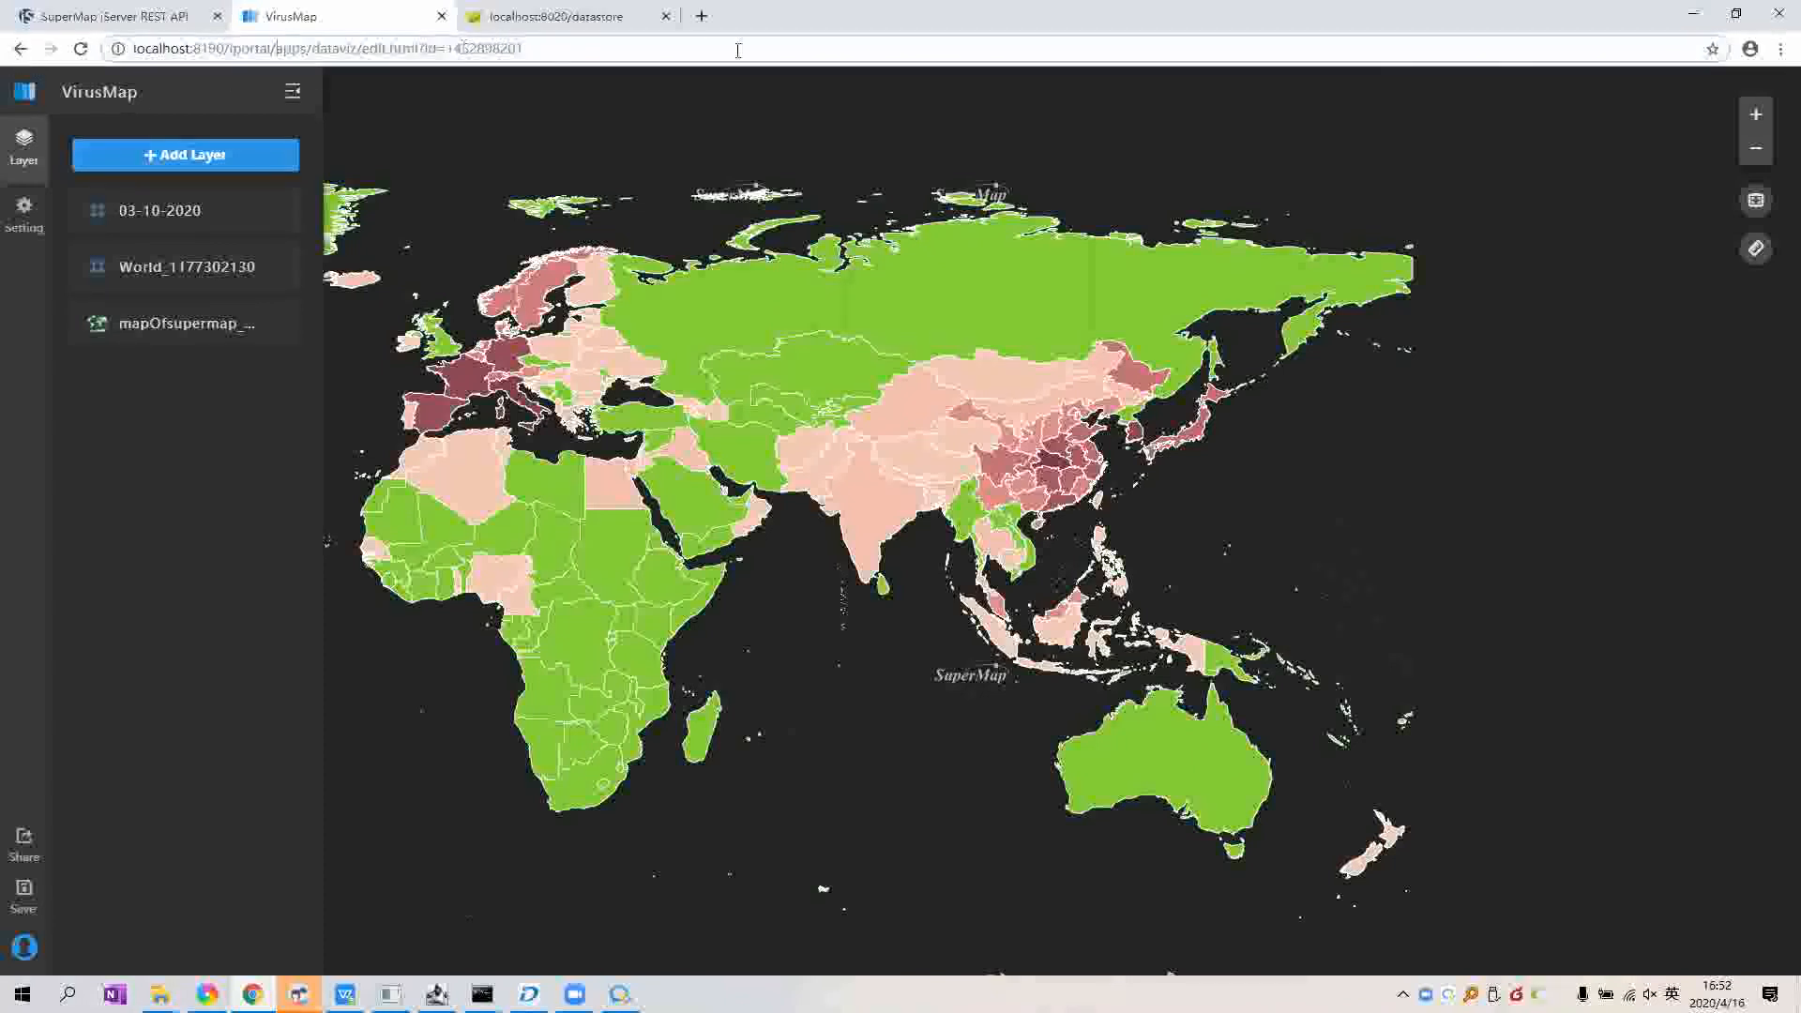
left_click_drag(277, 49, 738, 51)
Step: Go to localhost:8190/iportal/, confirm leaving the editor, and start a new MapDashboard
key("BackSpace")
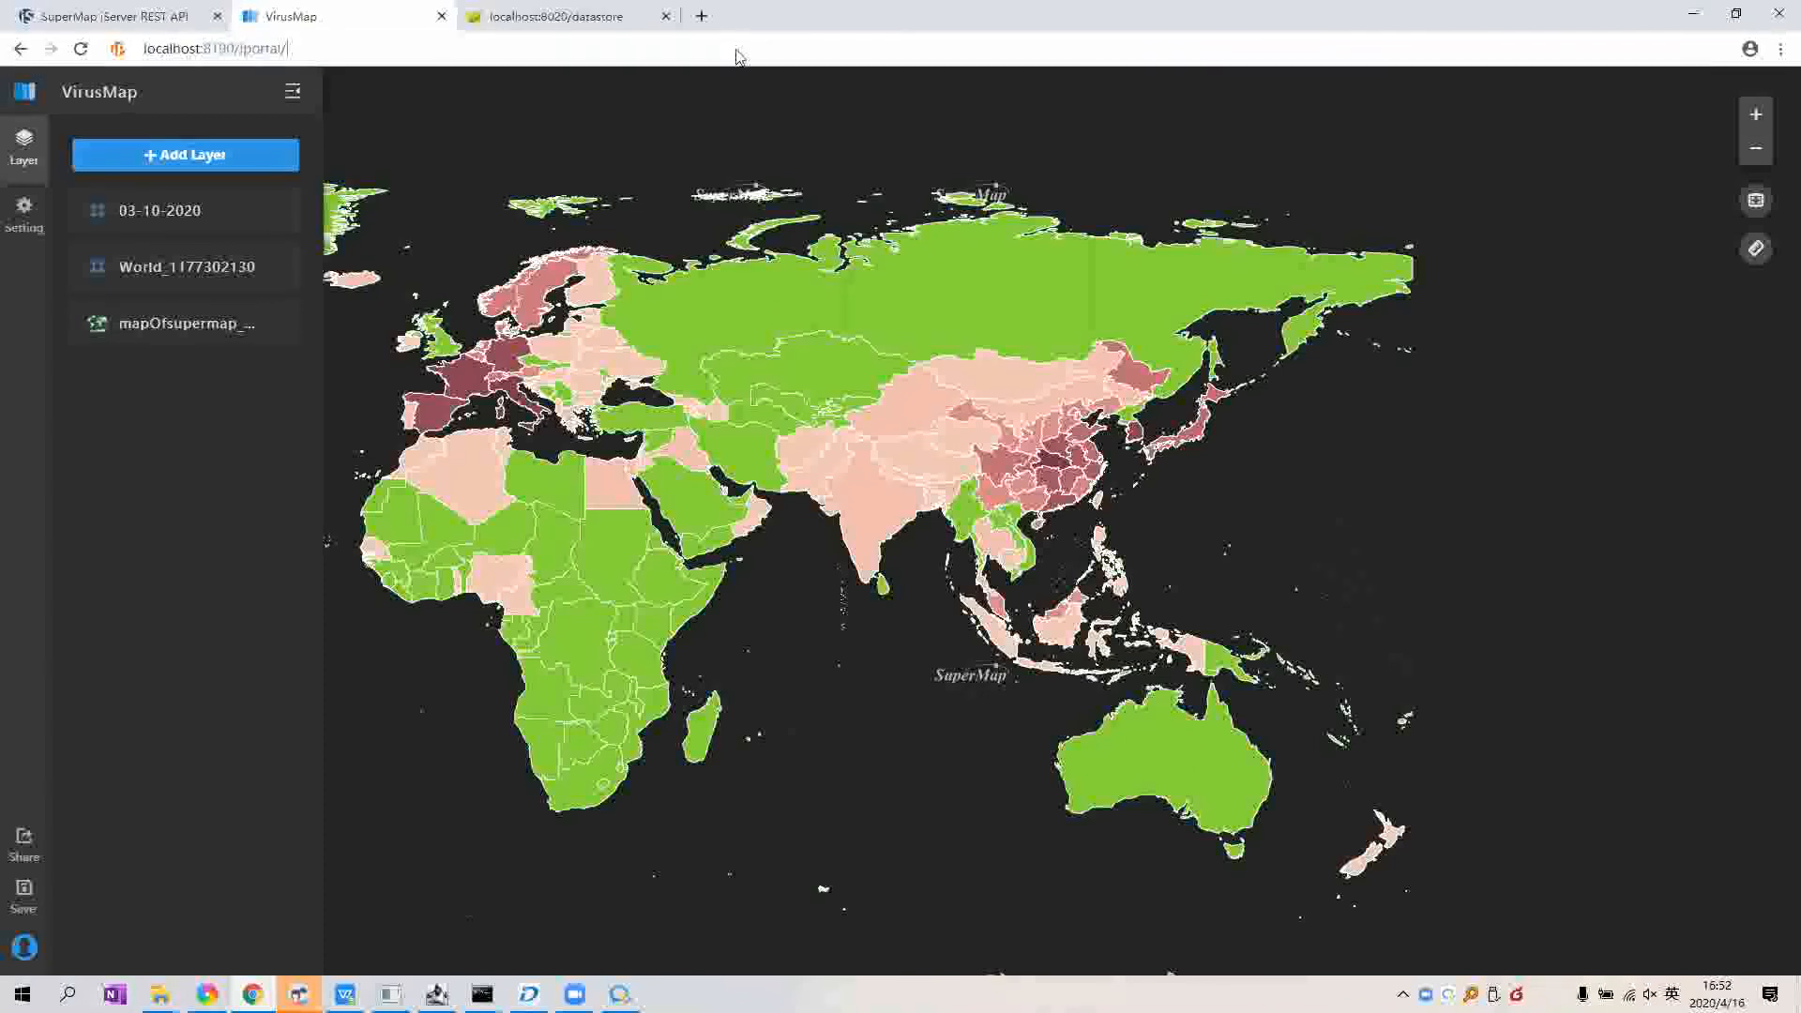
key("Return")
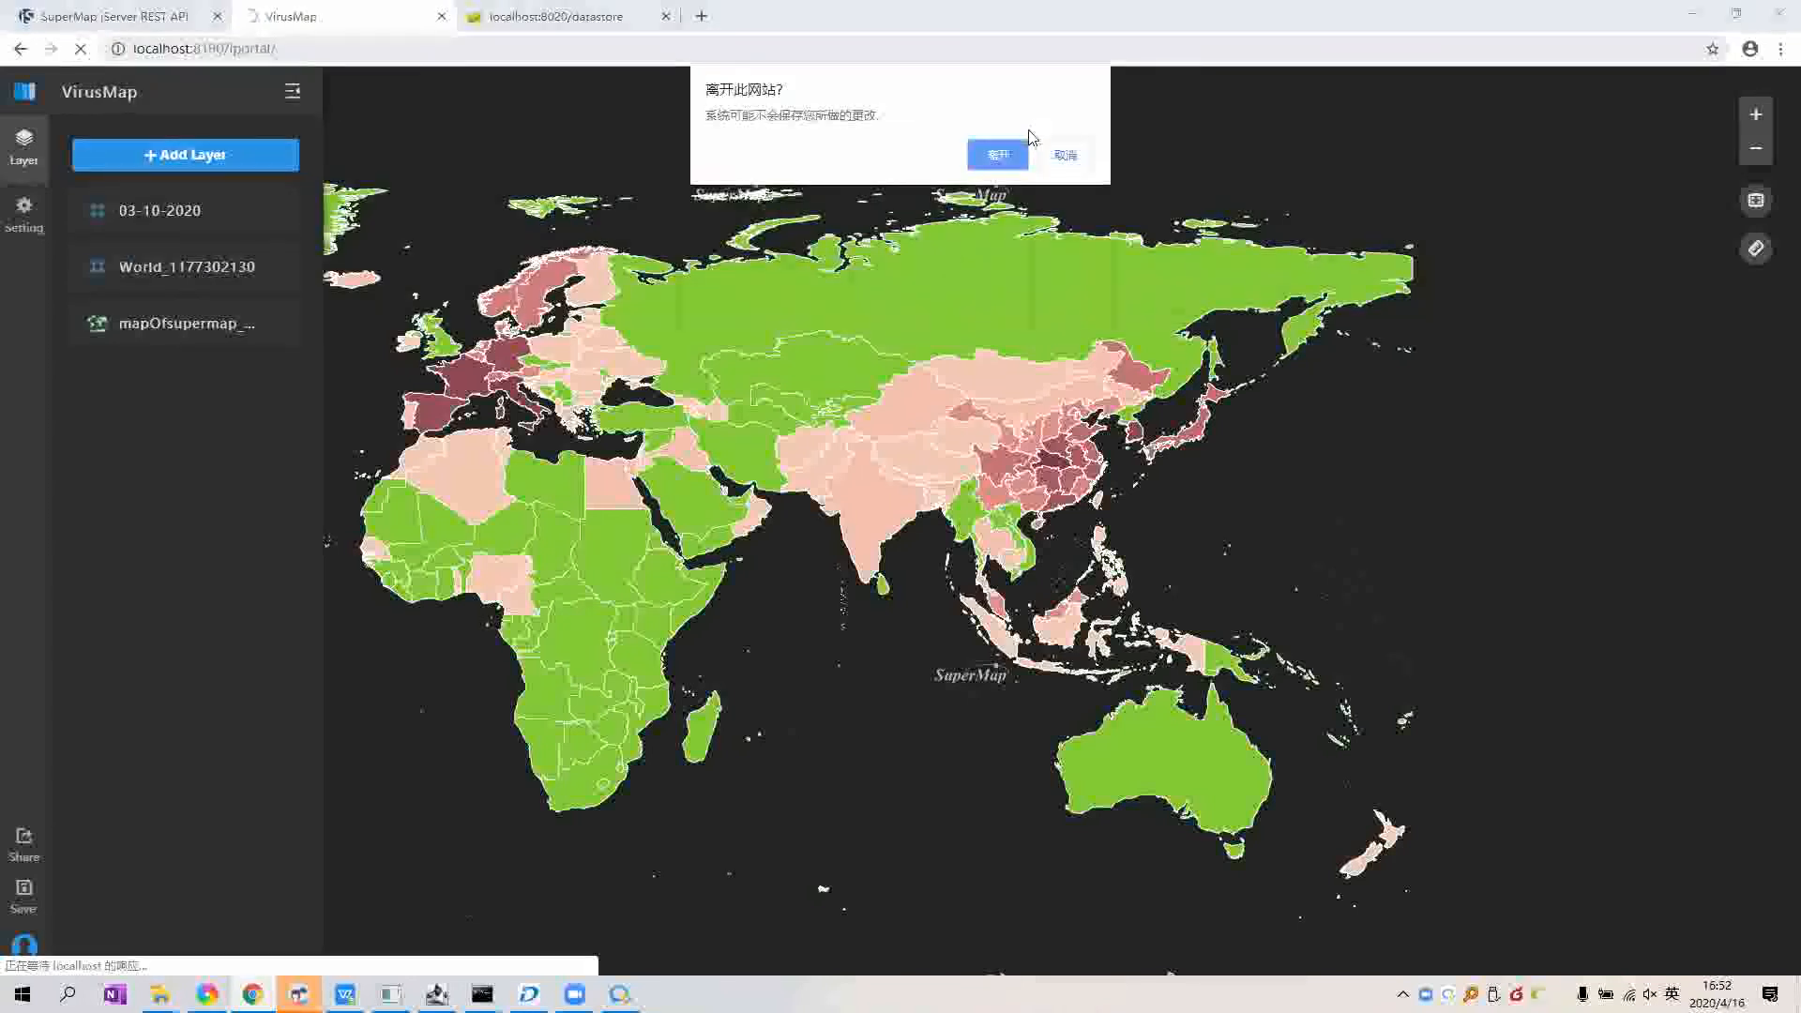
key("Return")
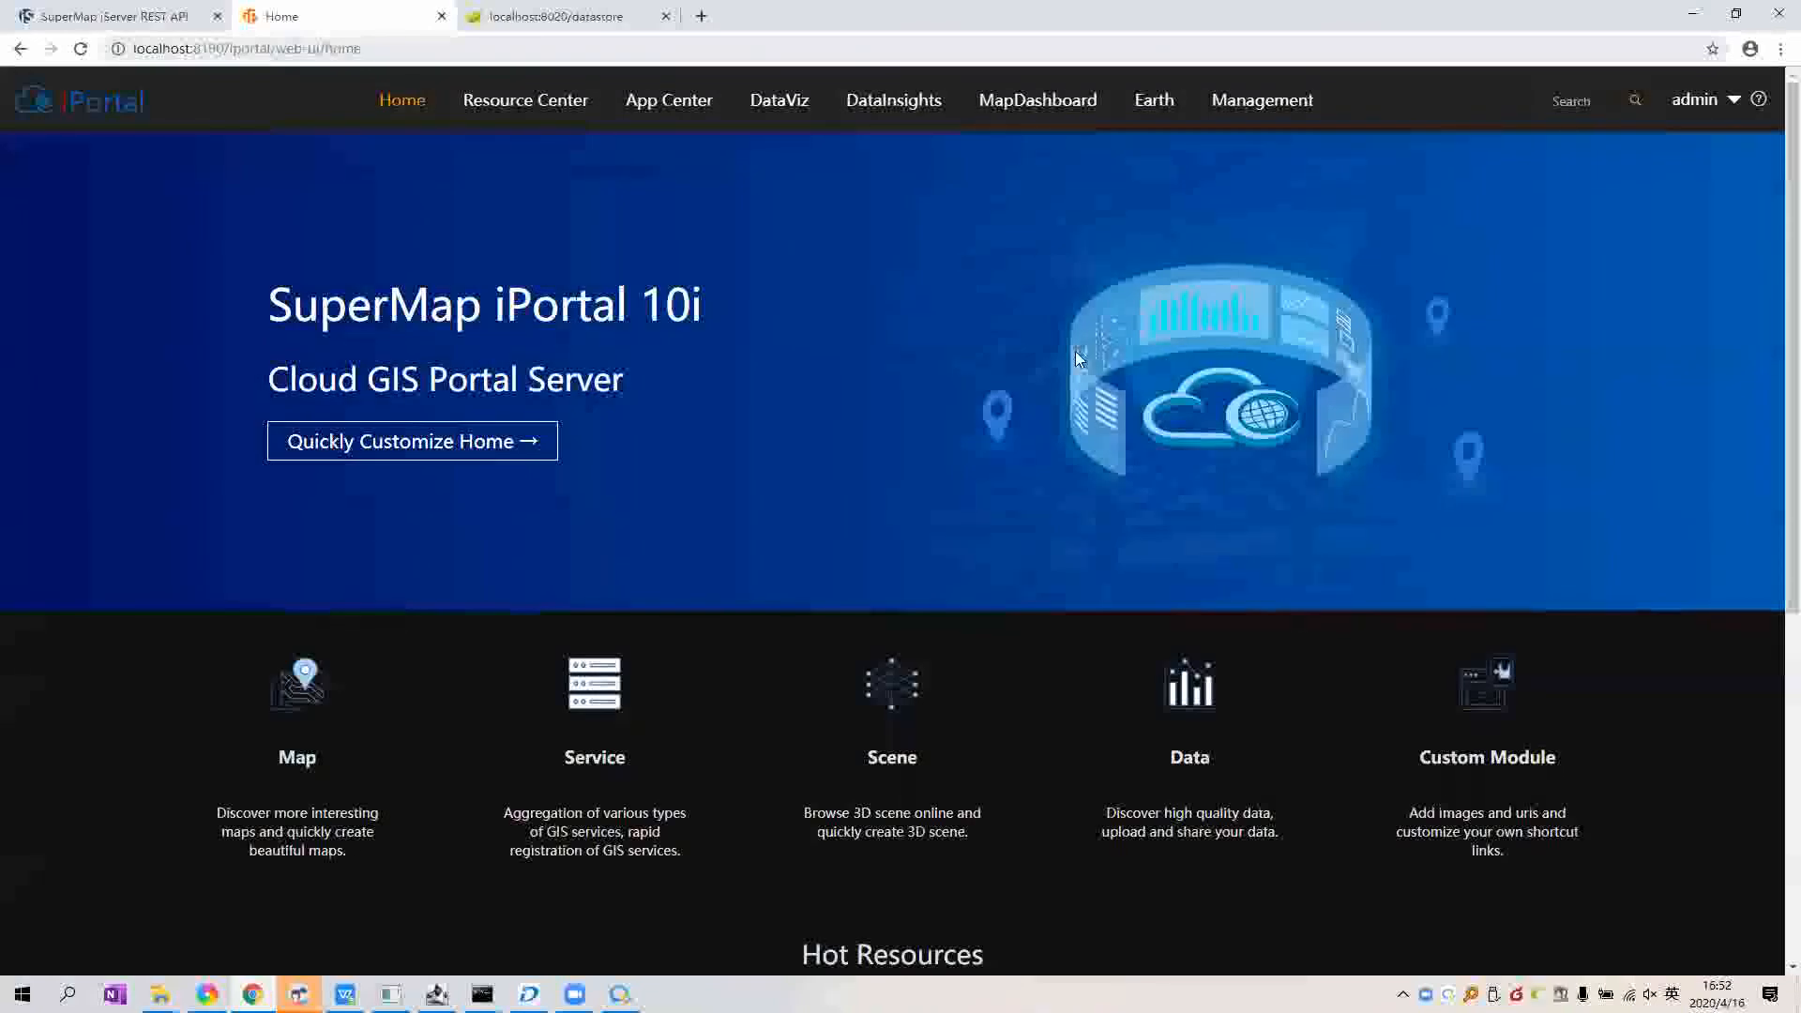
left_click(1050, 120)
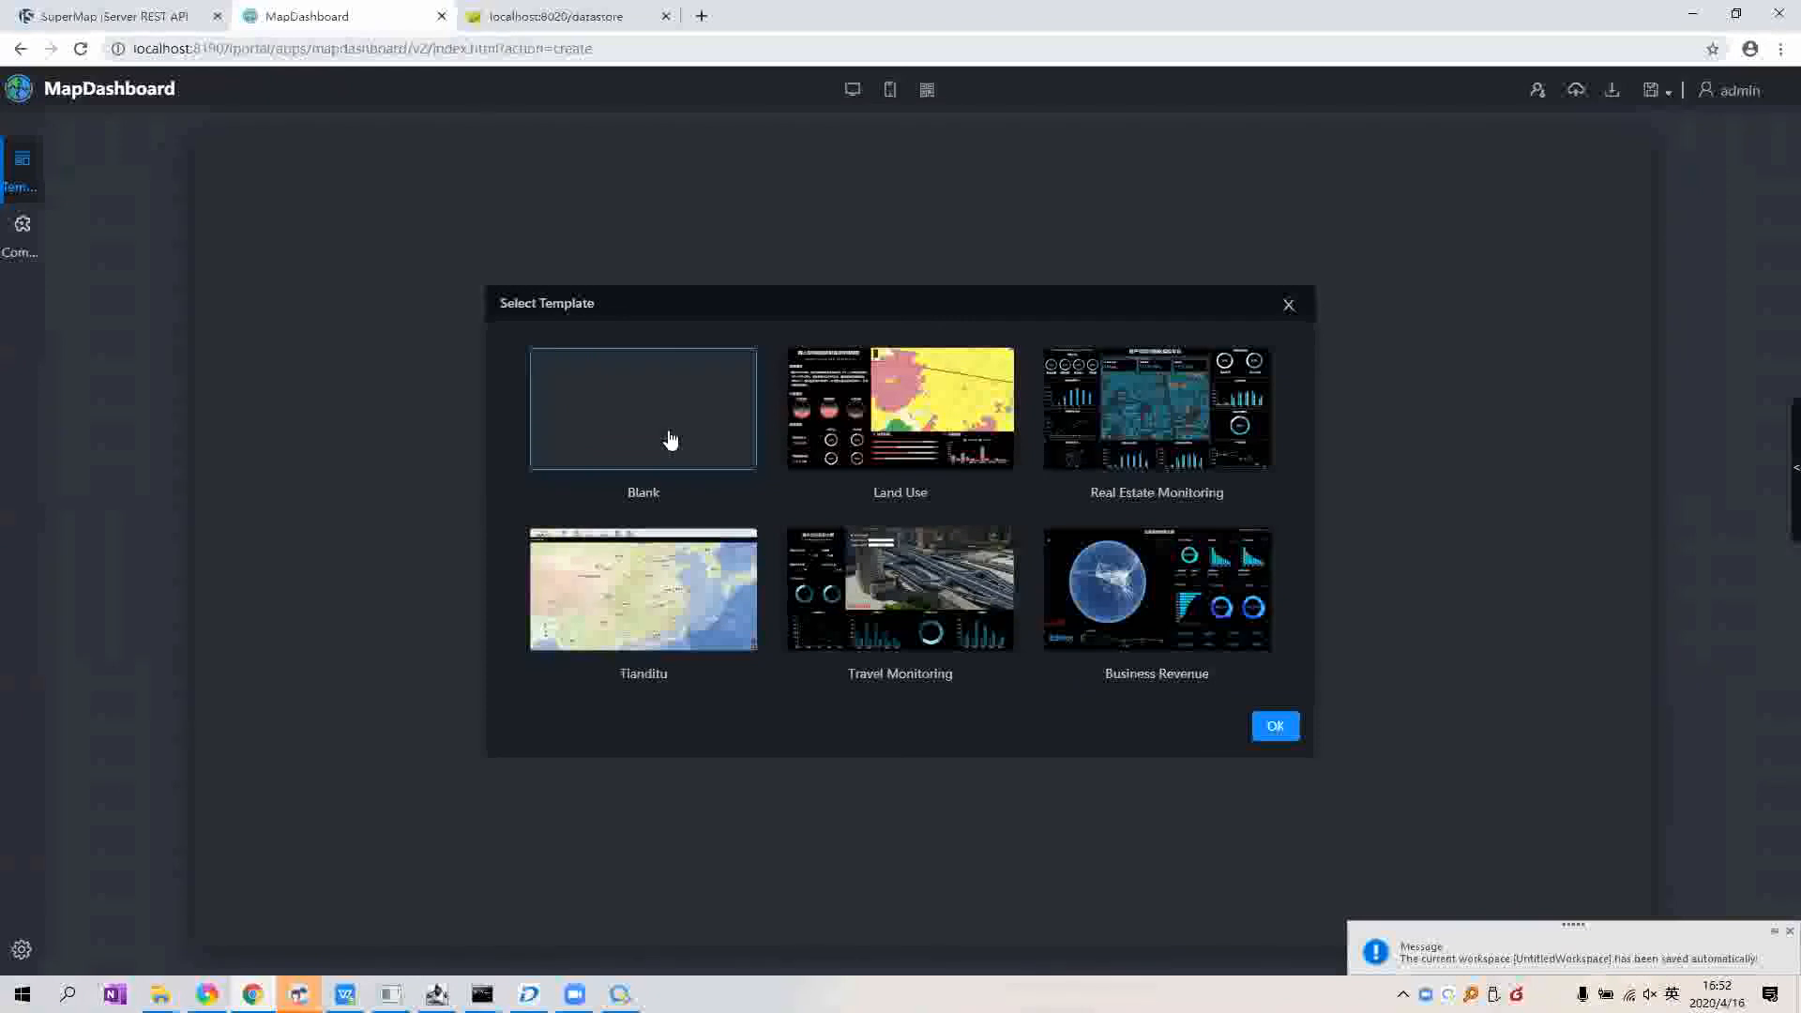
Step: Begin from the Blank template and drag a Map component onto the dashboard canvas
left_click(1275, 726)
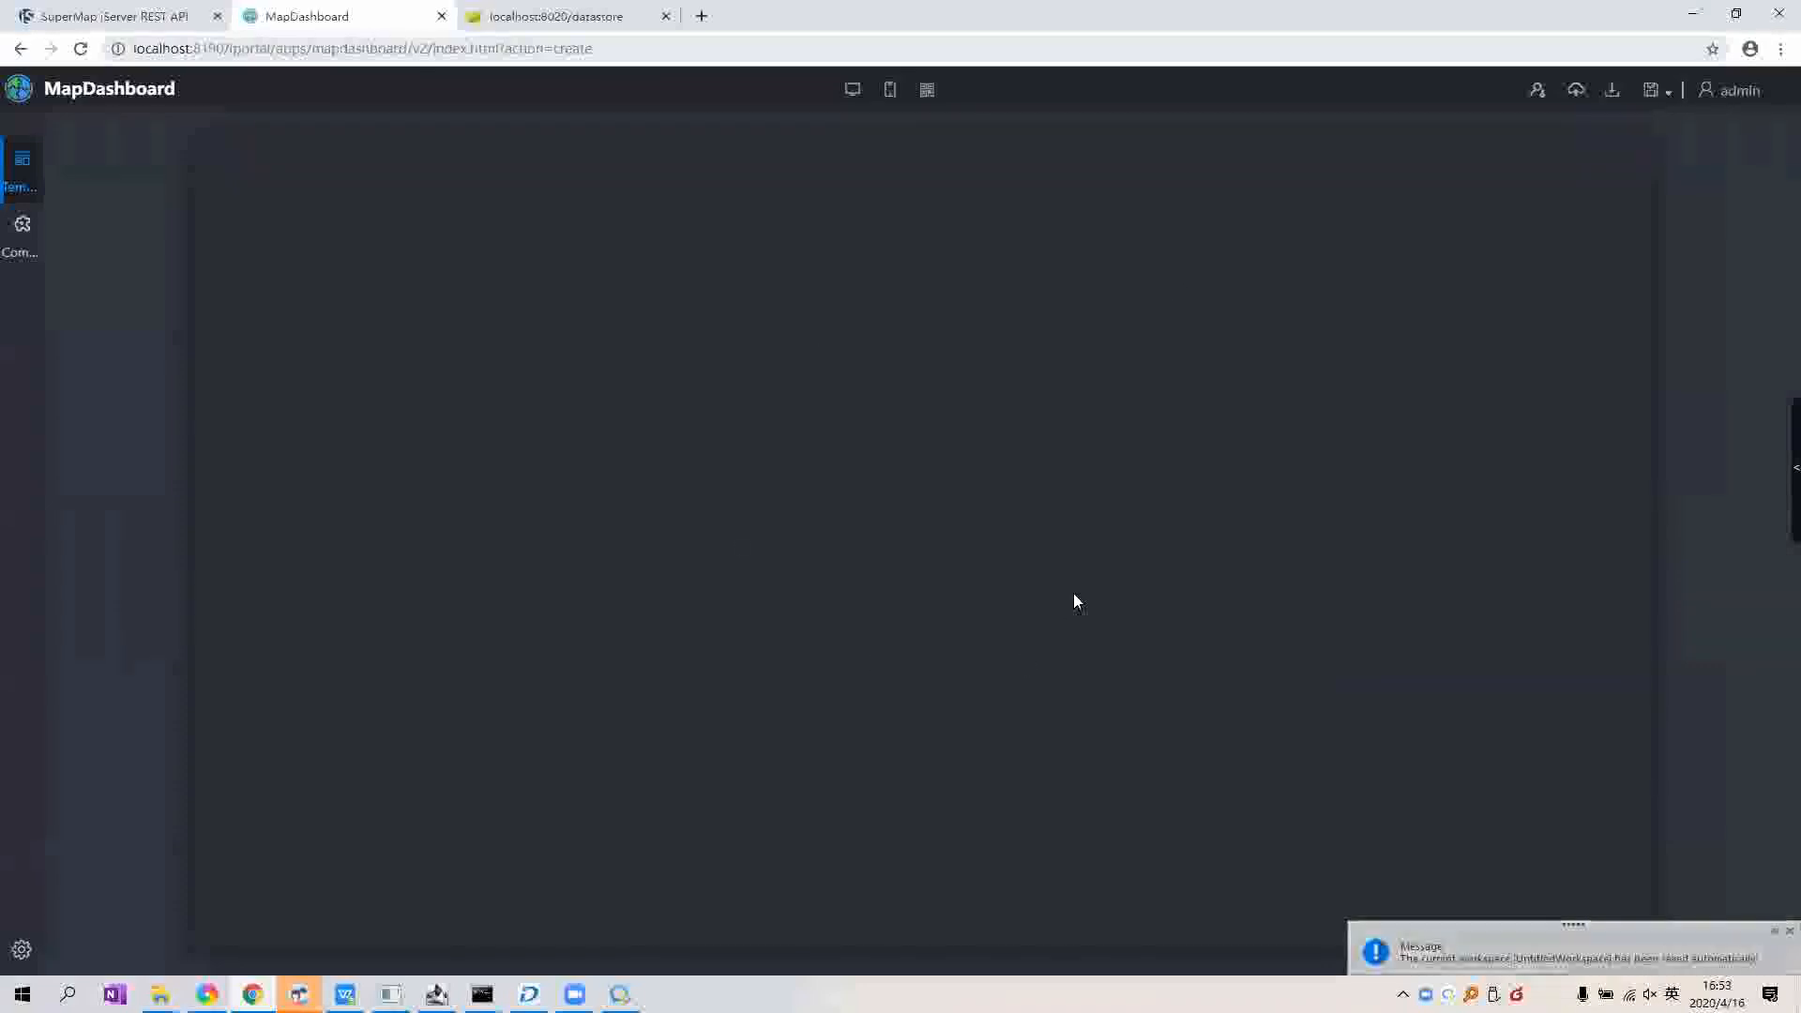
left_click(20, 247)
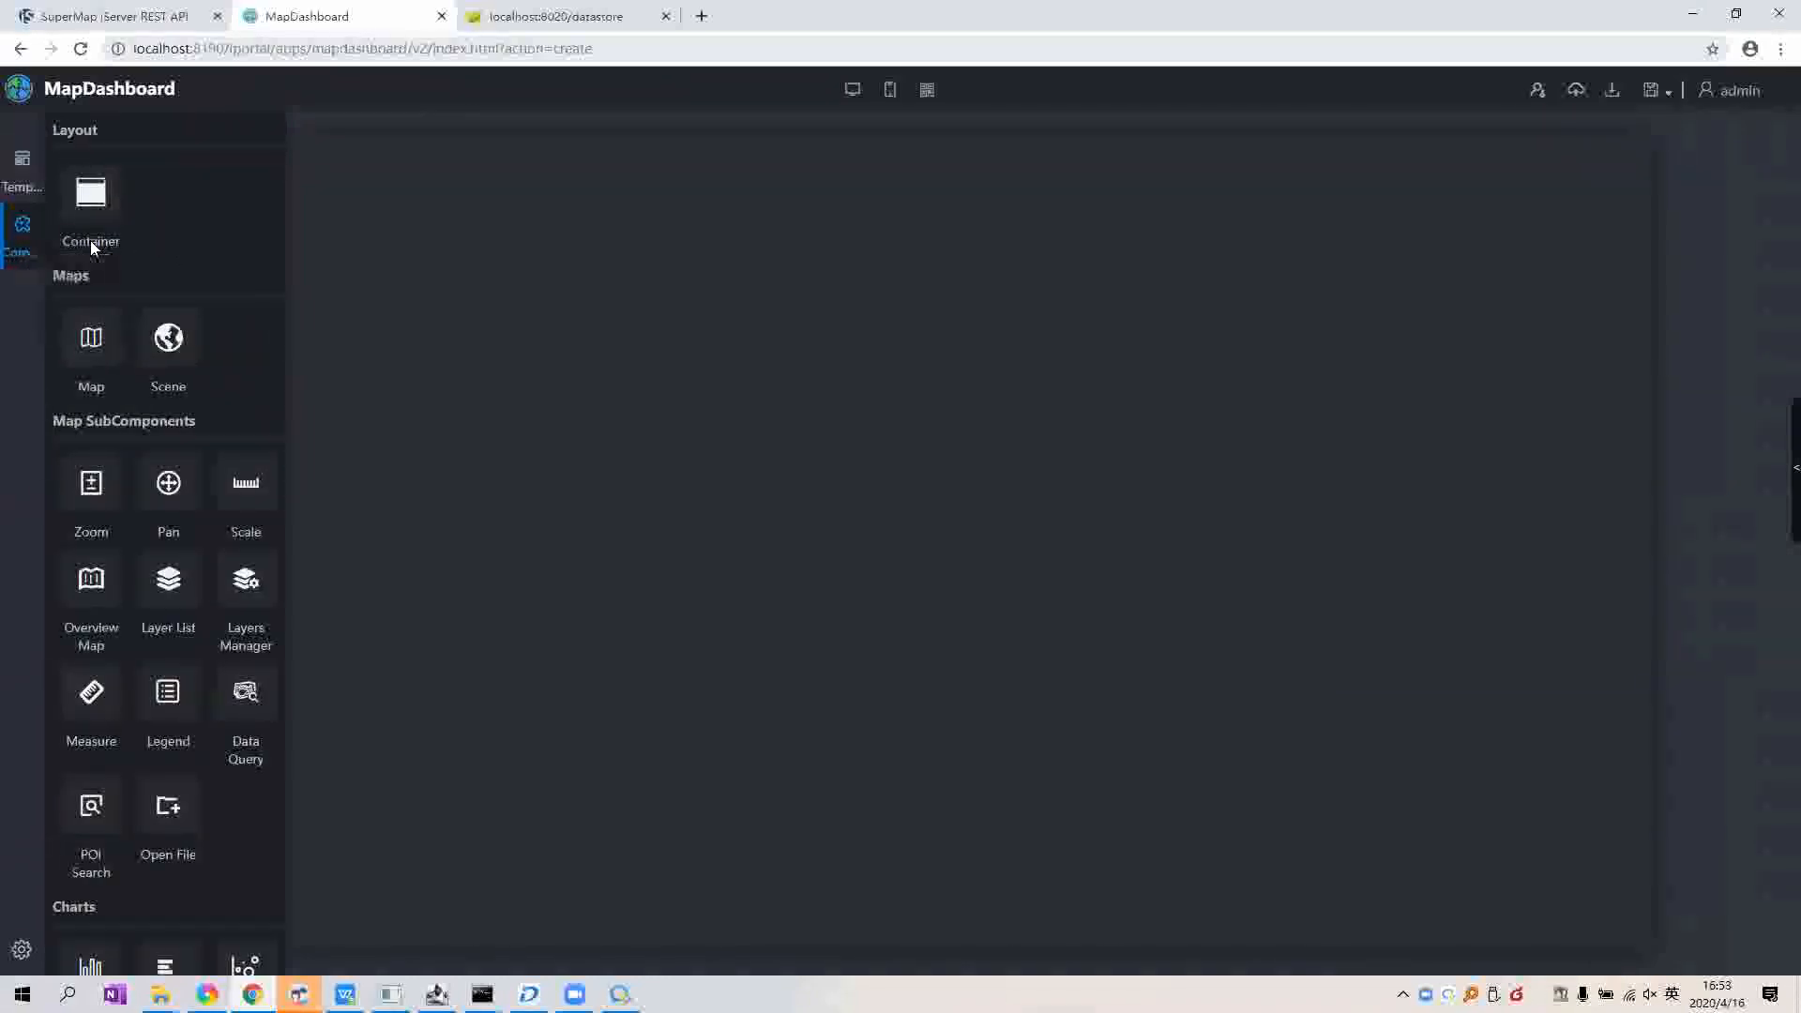
scroll(168, 534, "down", 5)
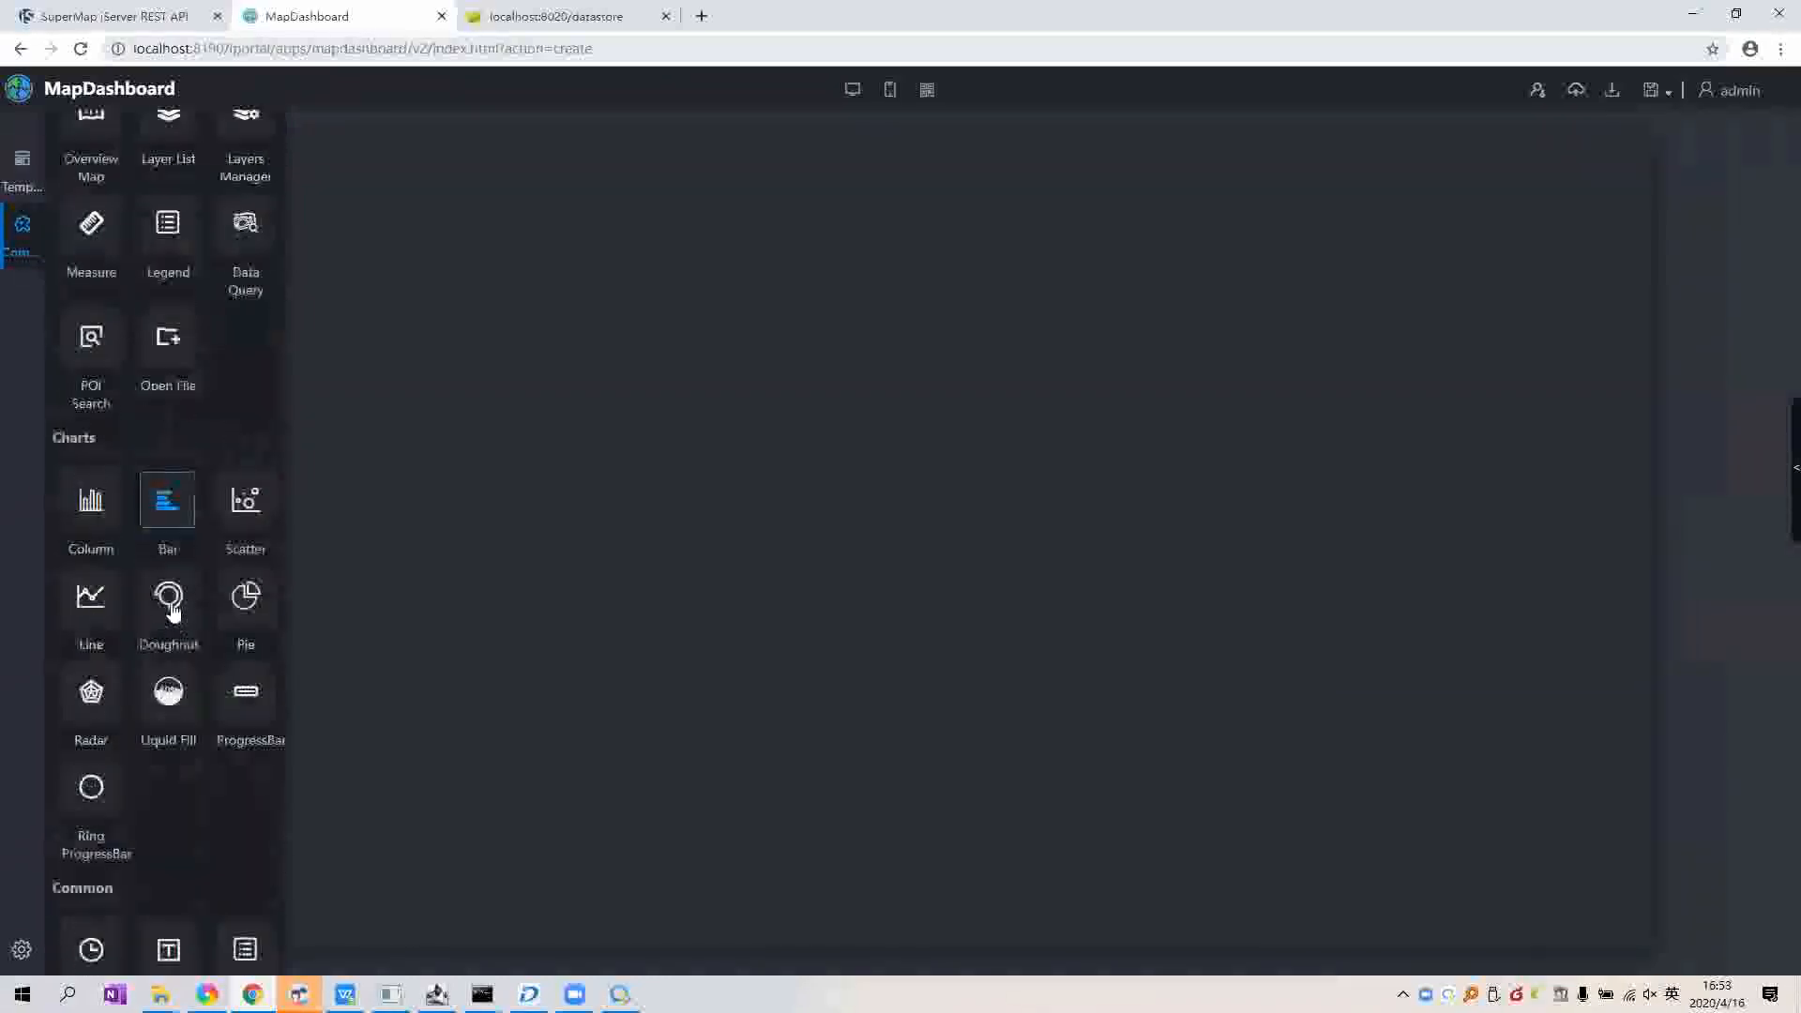
scroll(172, 402, "down", 5)
scroll(206, 403, "up", 10)
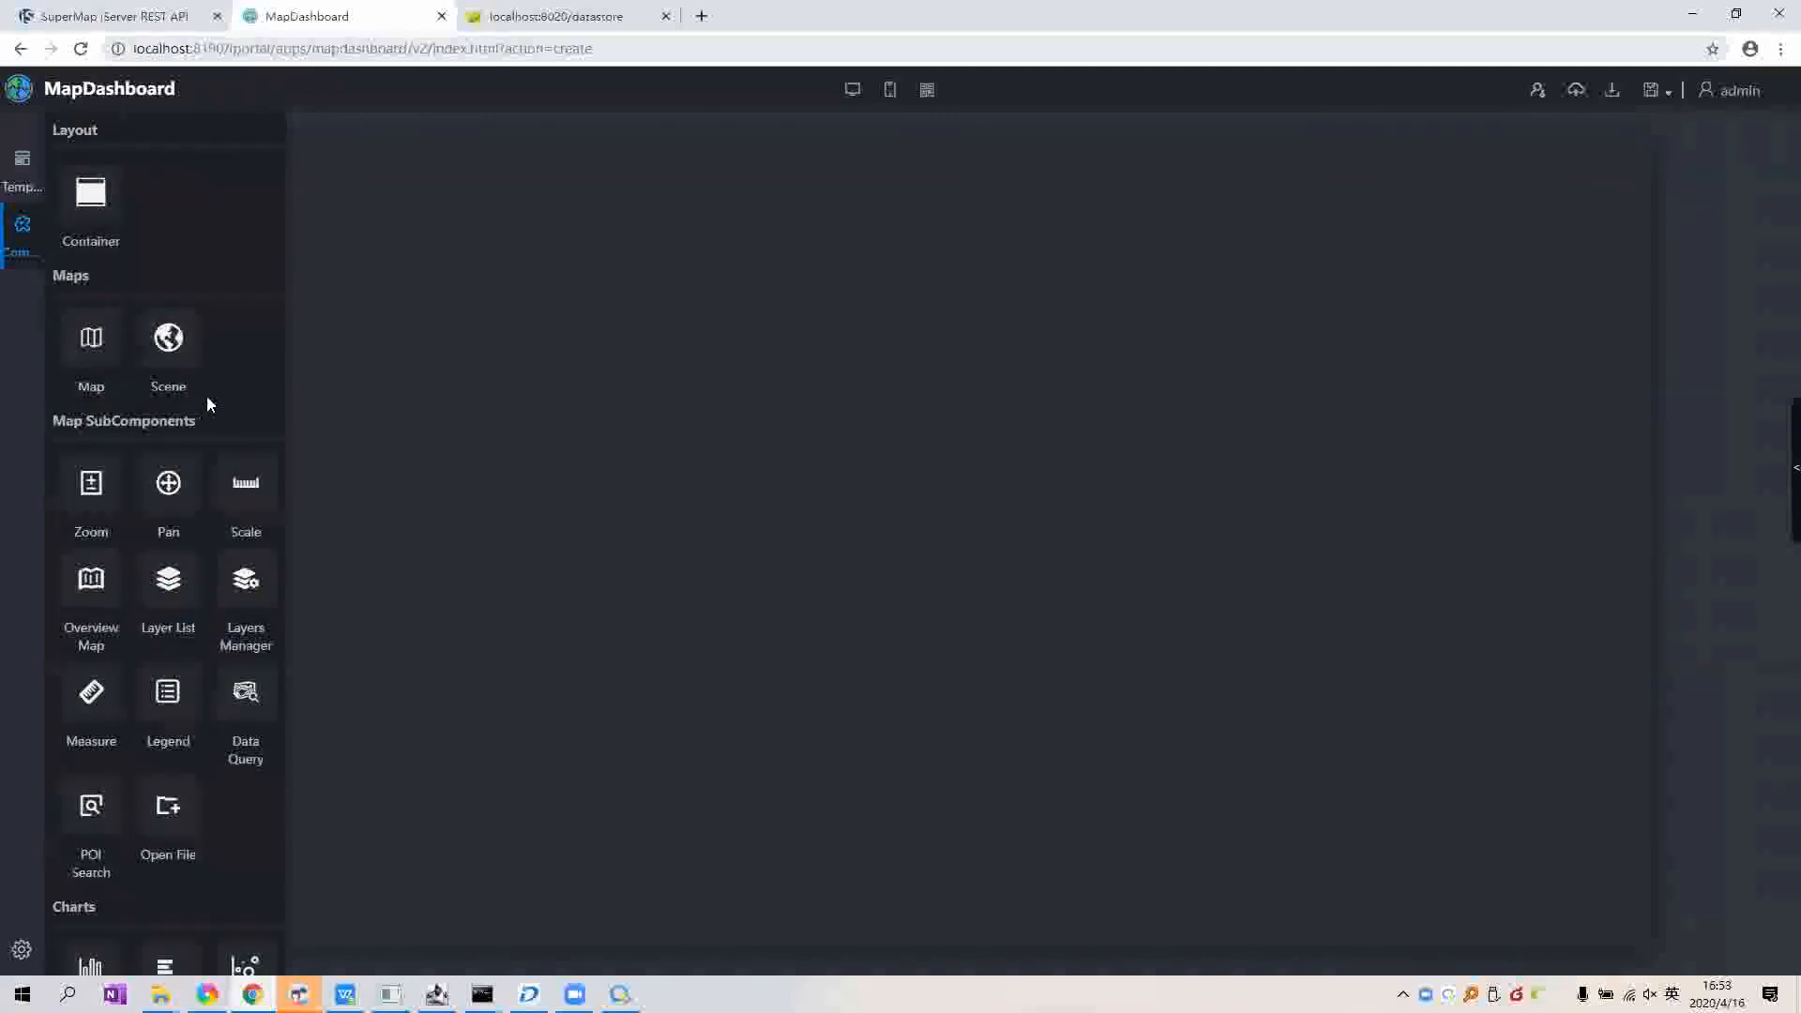
scroll(207, 404, "down", 5)
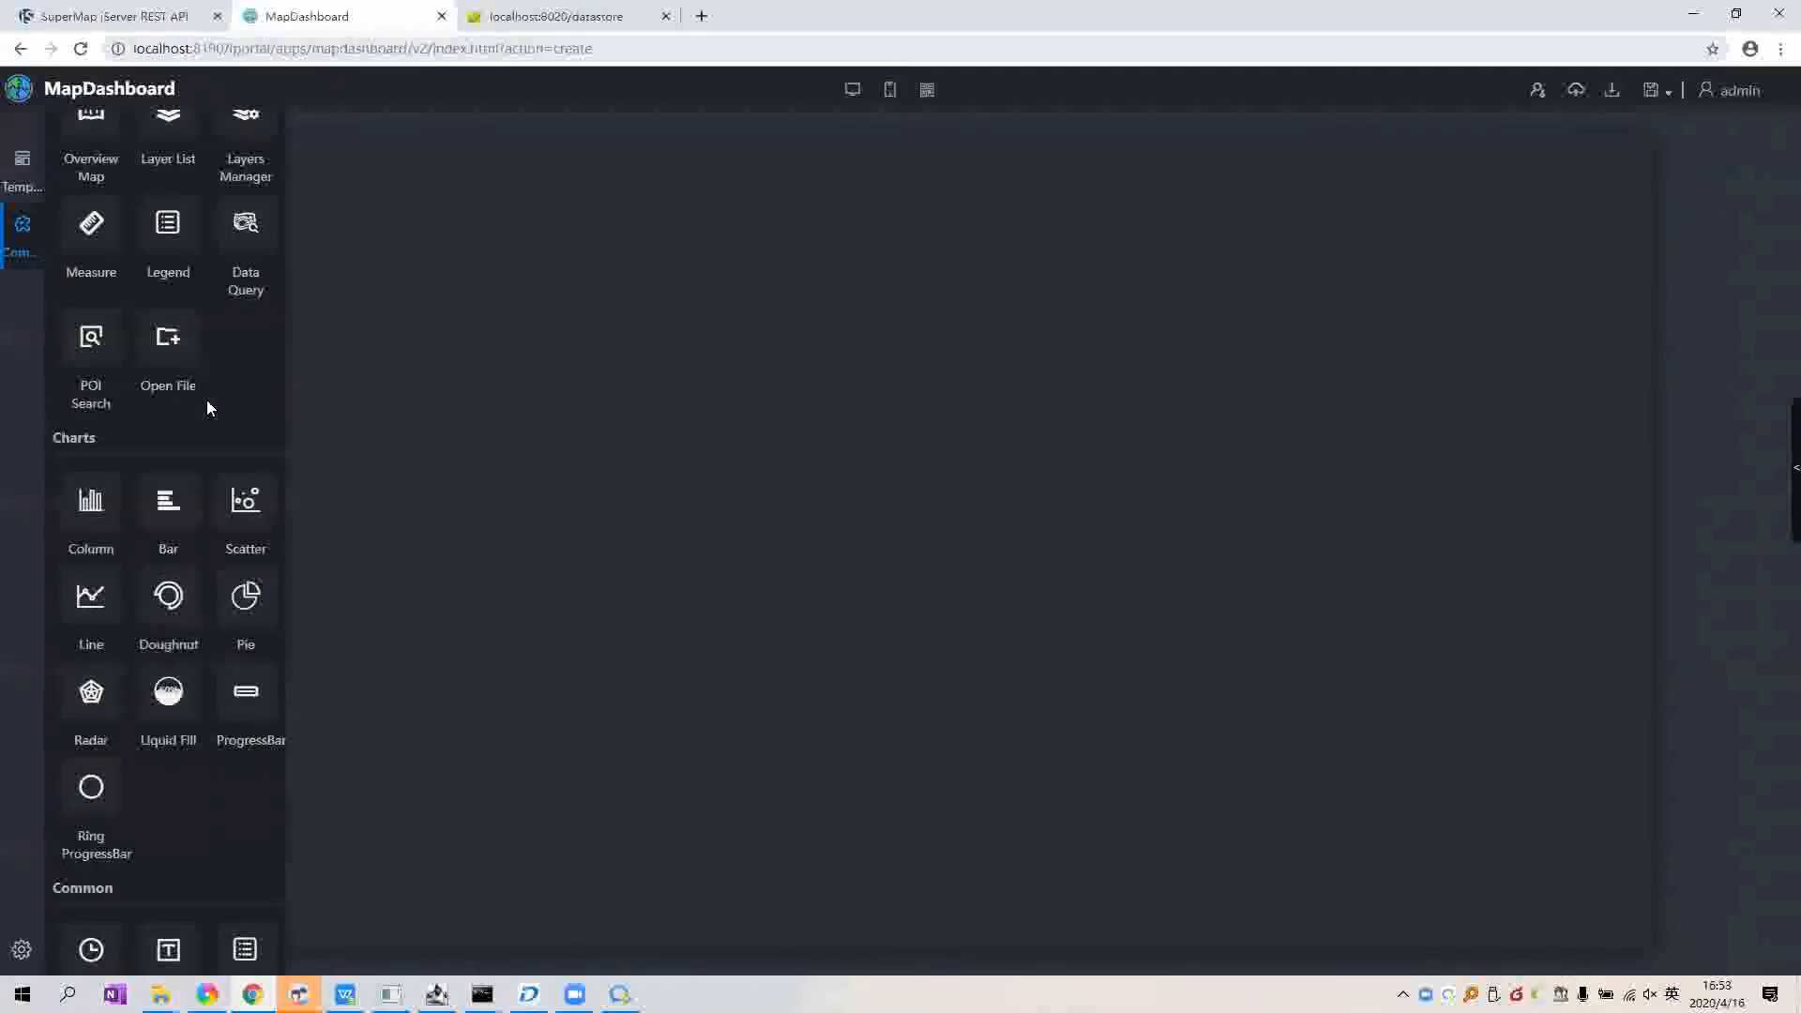
scroll(206, 409, "up", 5)
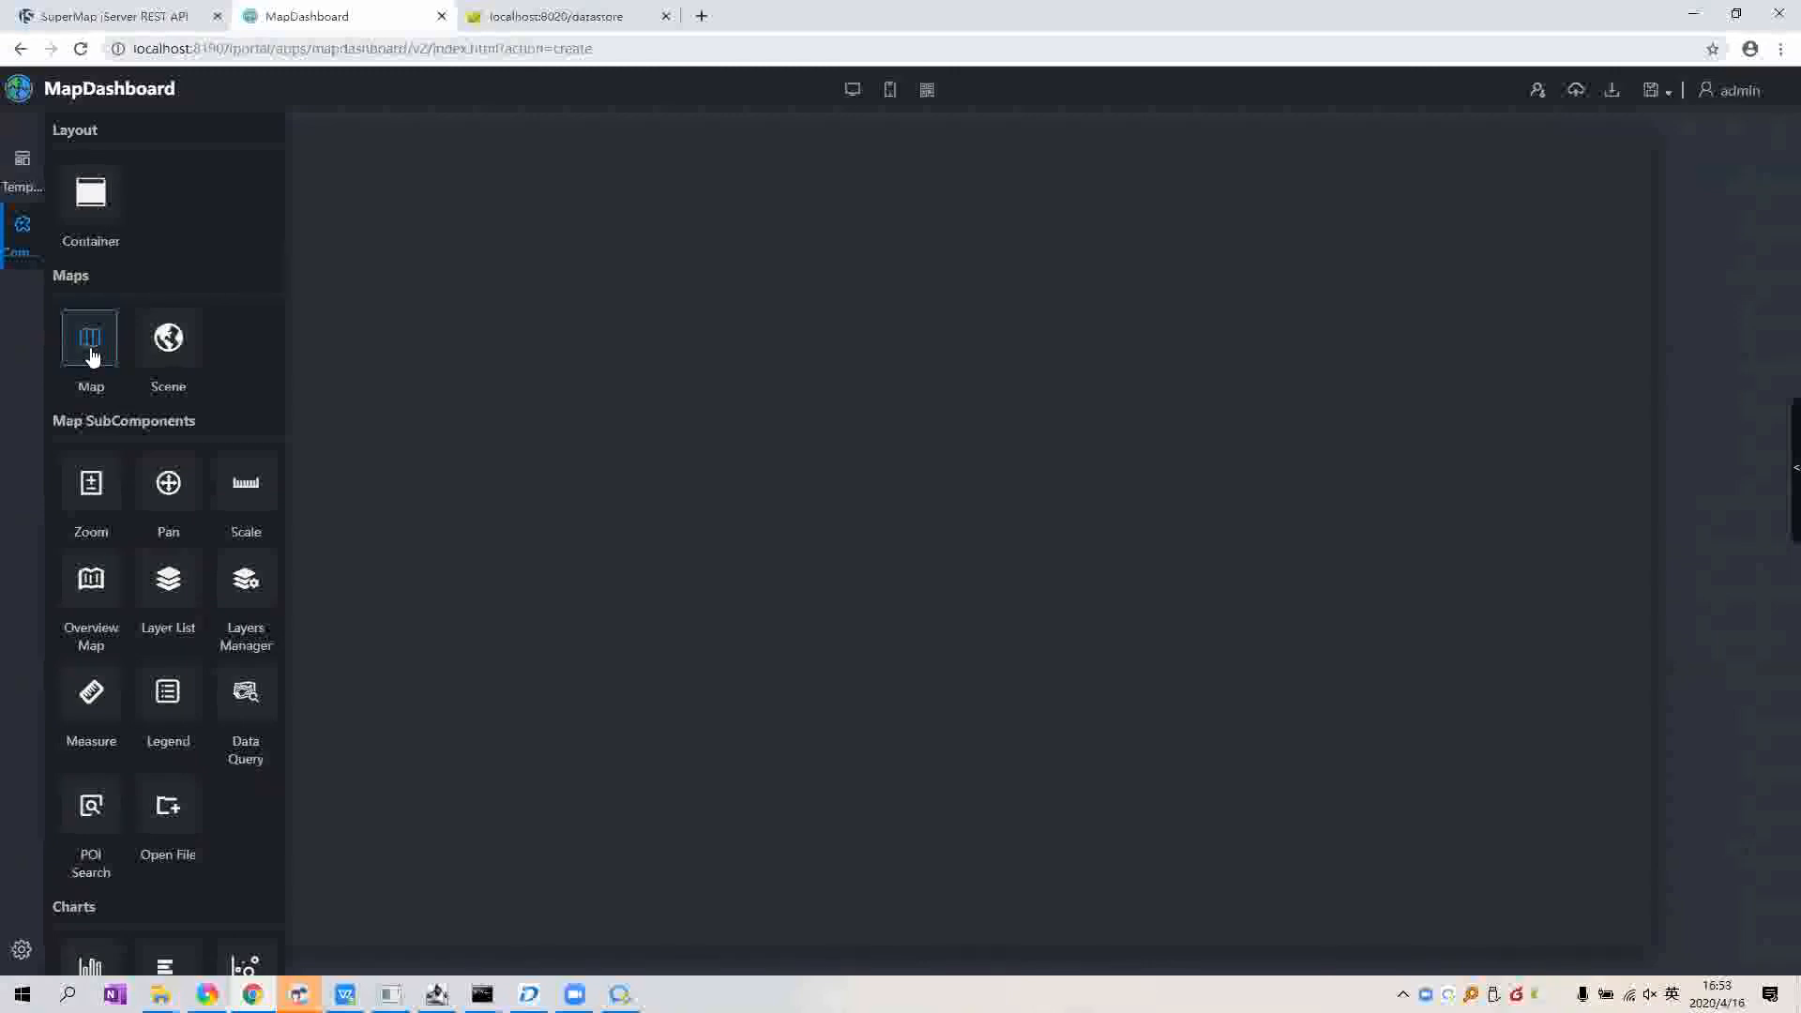
left_click_drag(91, 354, 731, 375)
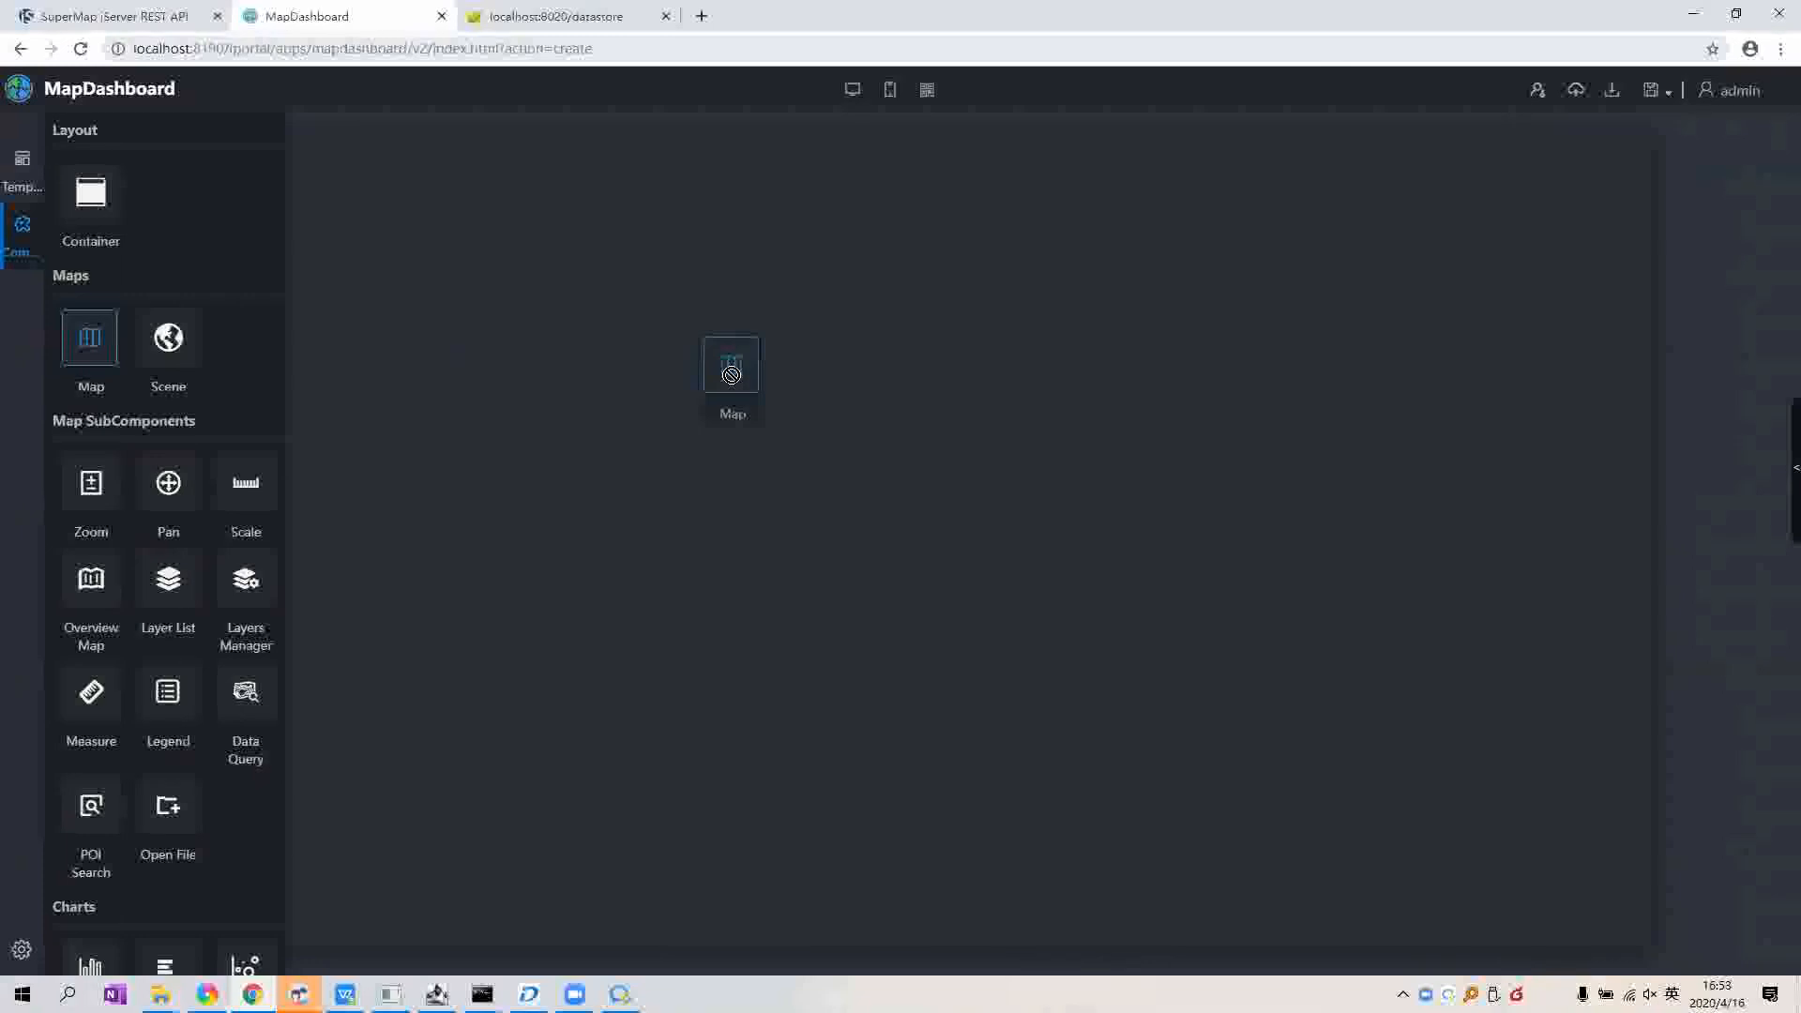
left_click_drag(732, 376, 730, 373)
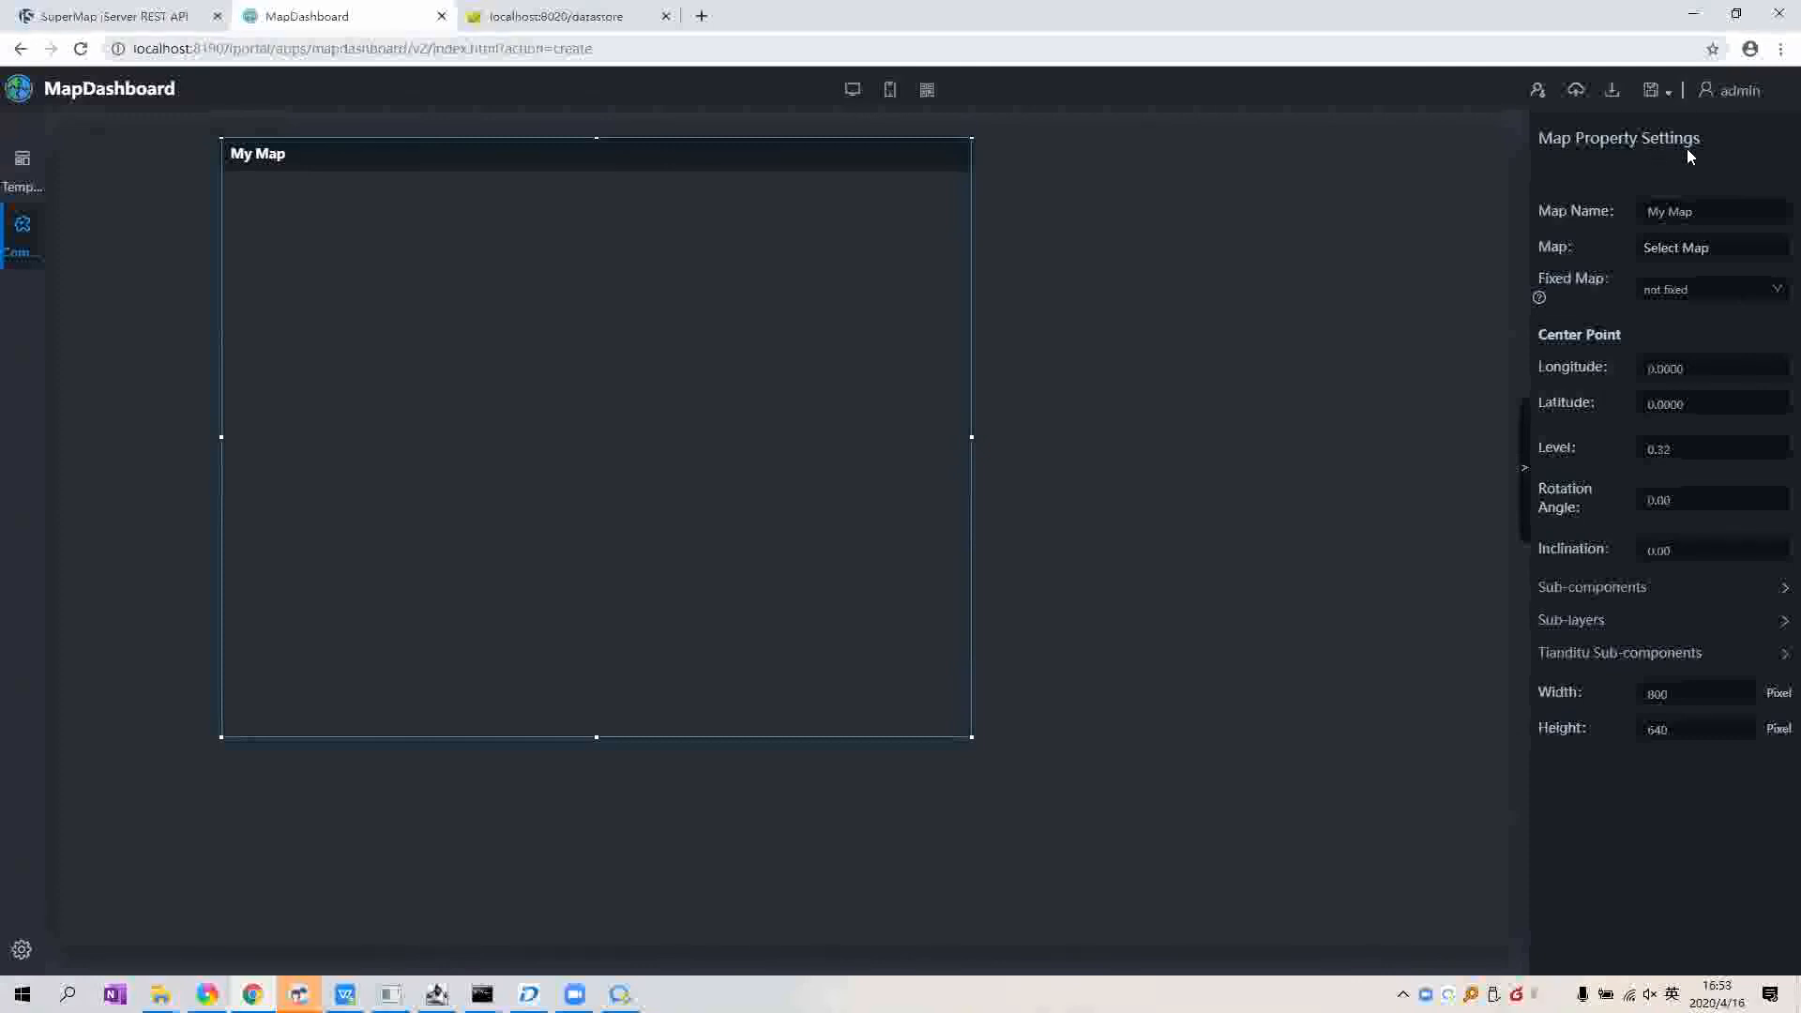
Step: Load the public VirusMap into the dashboard's map widget
left_click_drag(1579, 247, 1548, 249)
left_click(1668, 253)
left_click(1684, 249)
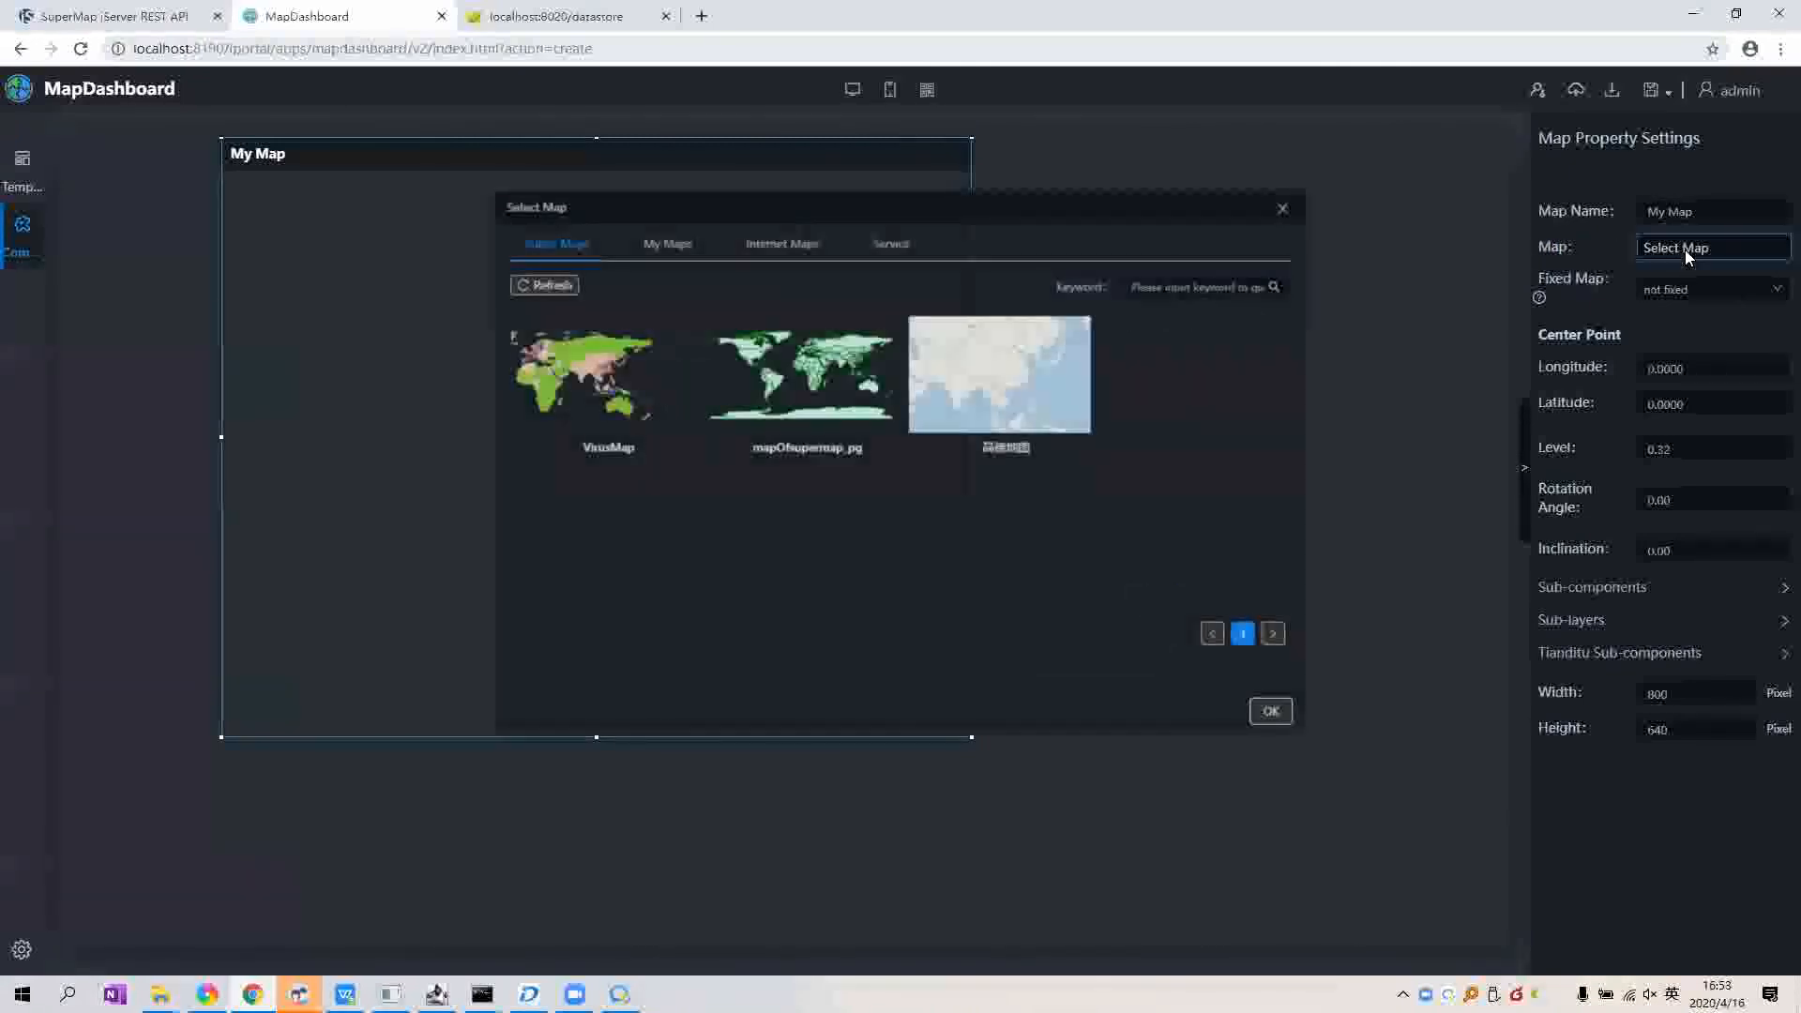
left_click(572, 454)
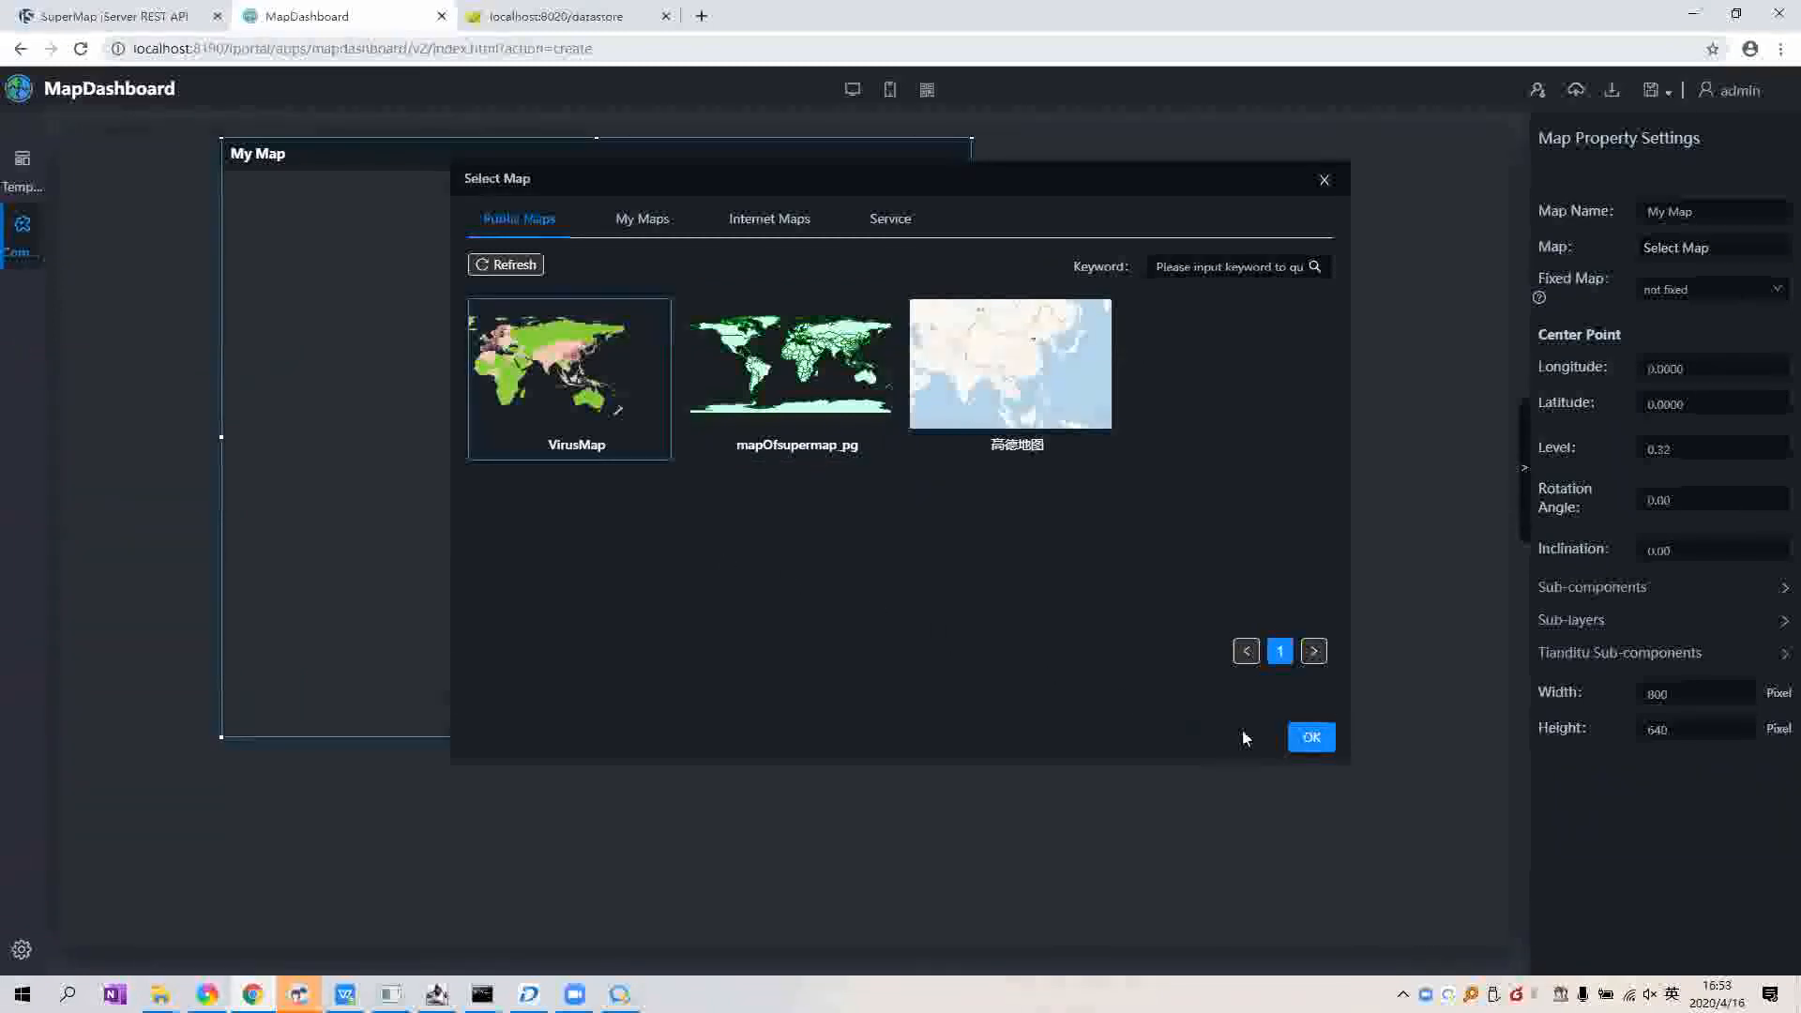
left_click(1293, 738)
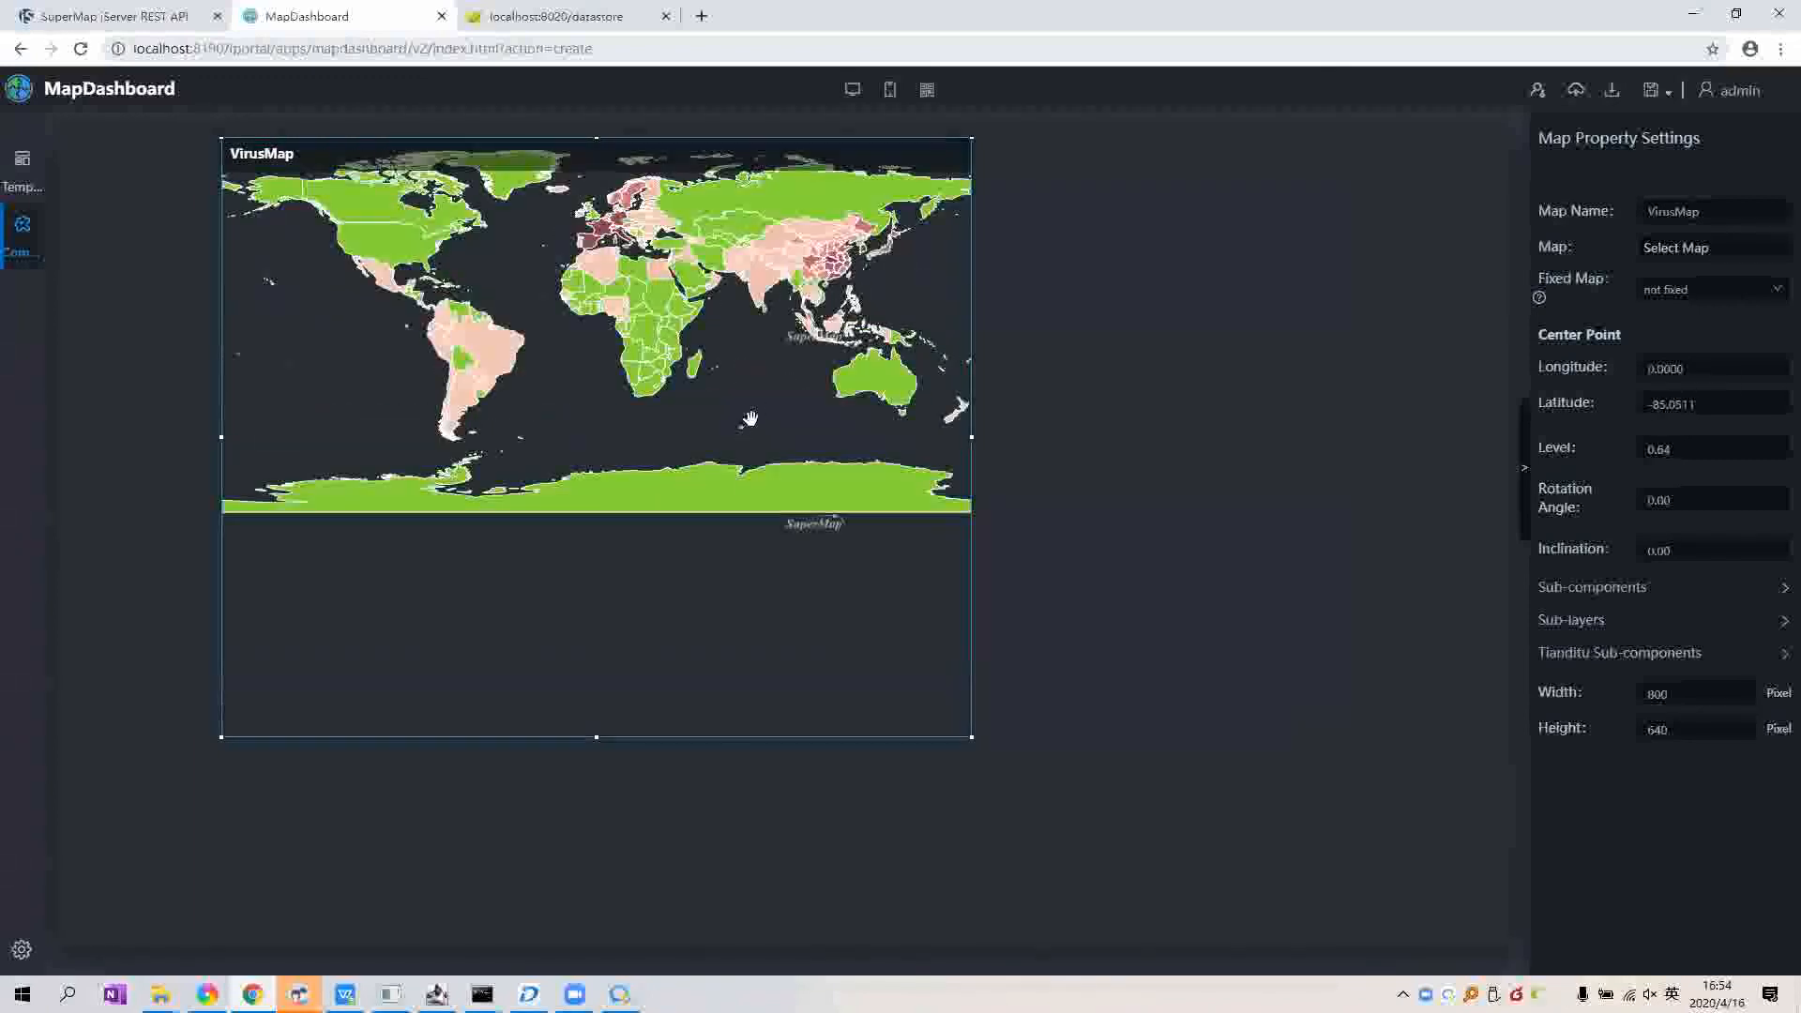
Step: Zoom and pan the widget's map to centre on East Asia
scroll(744, 433, "up", 1)
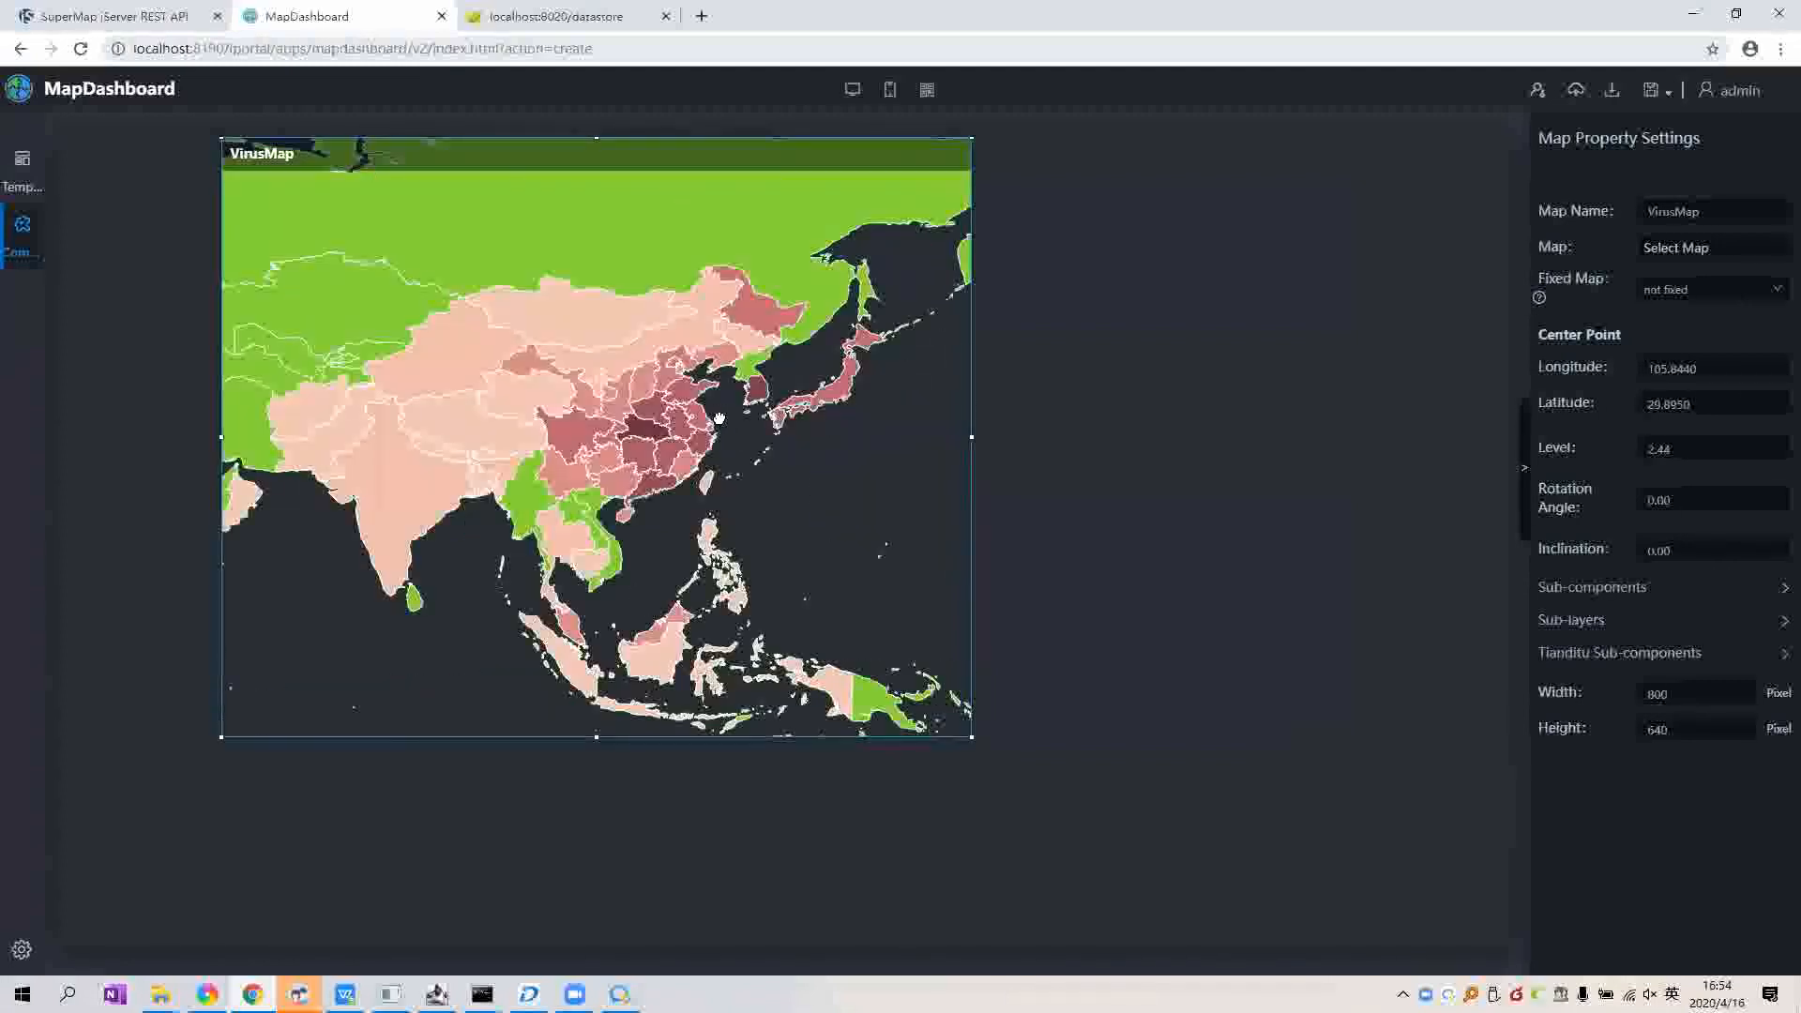
scroll(822, 459, "up", 1)
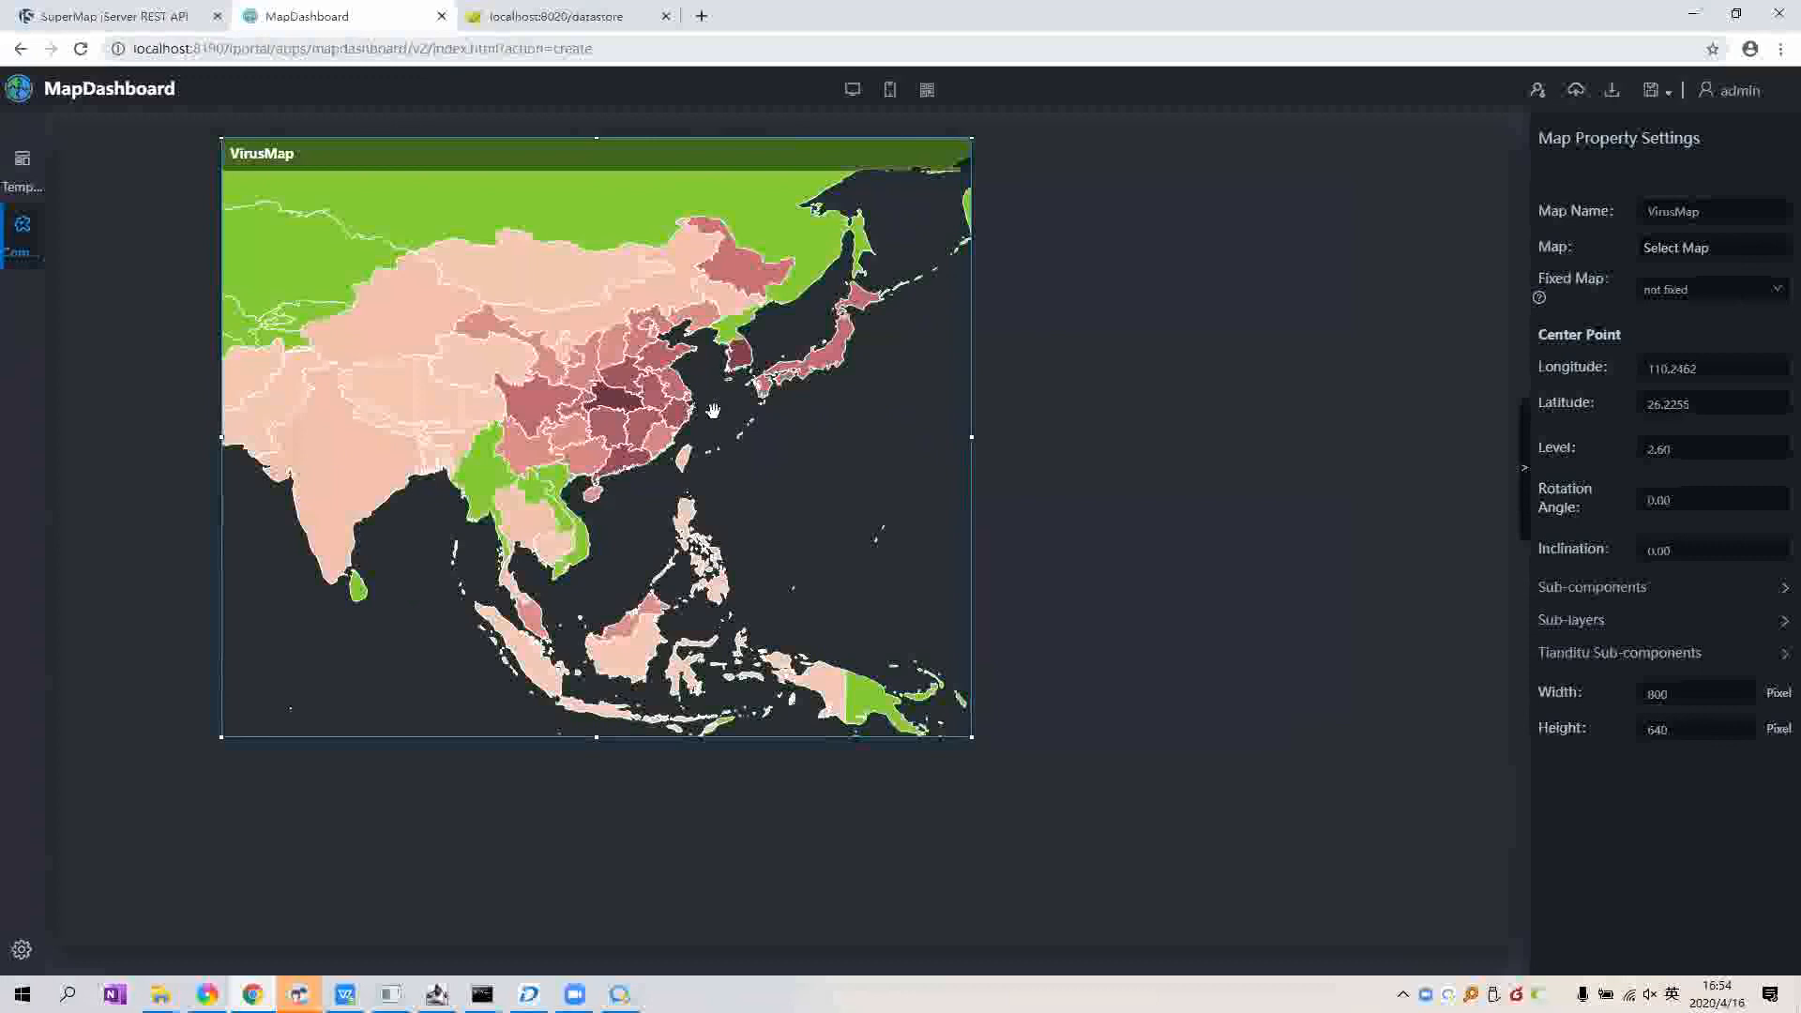
left_click_drag(664, 304, 698, 344)
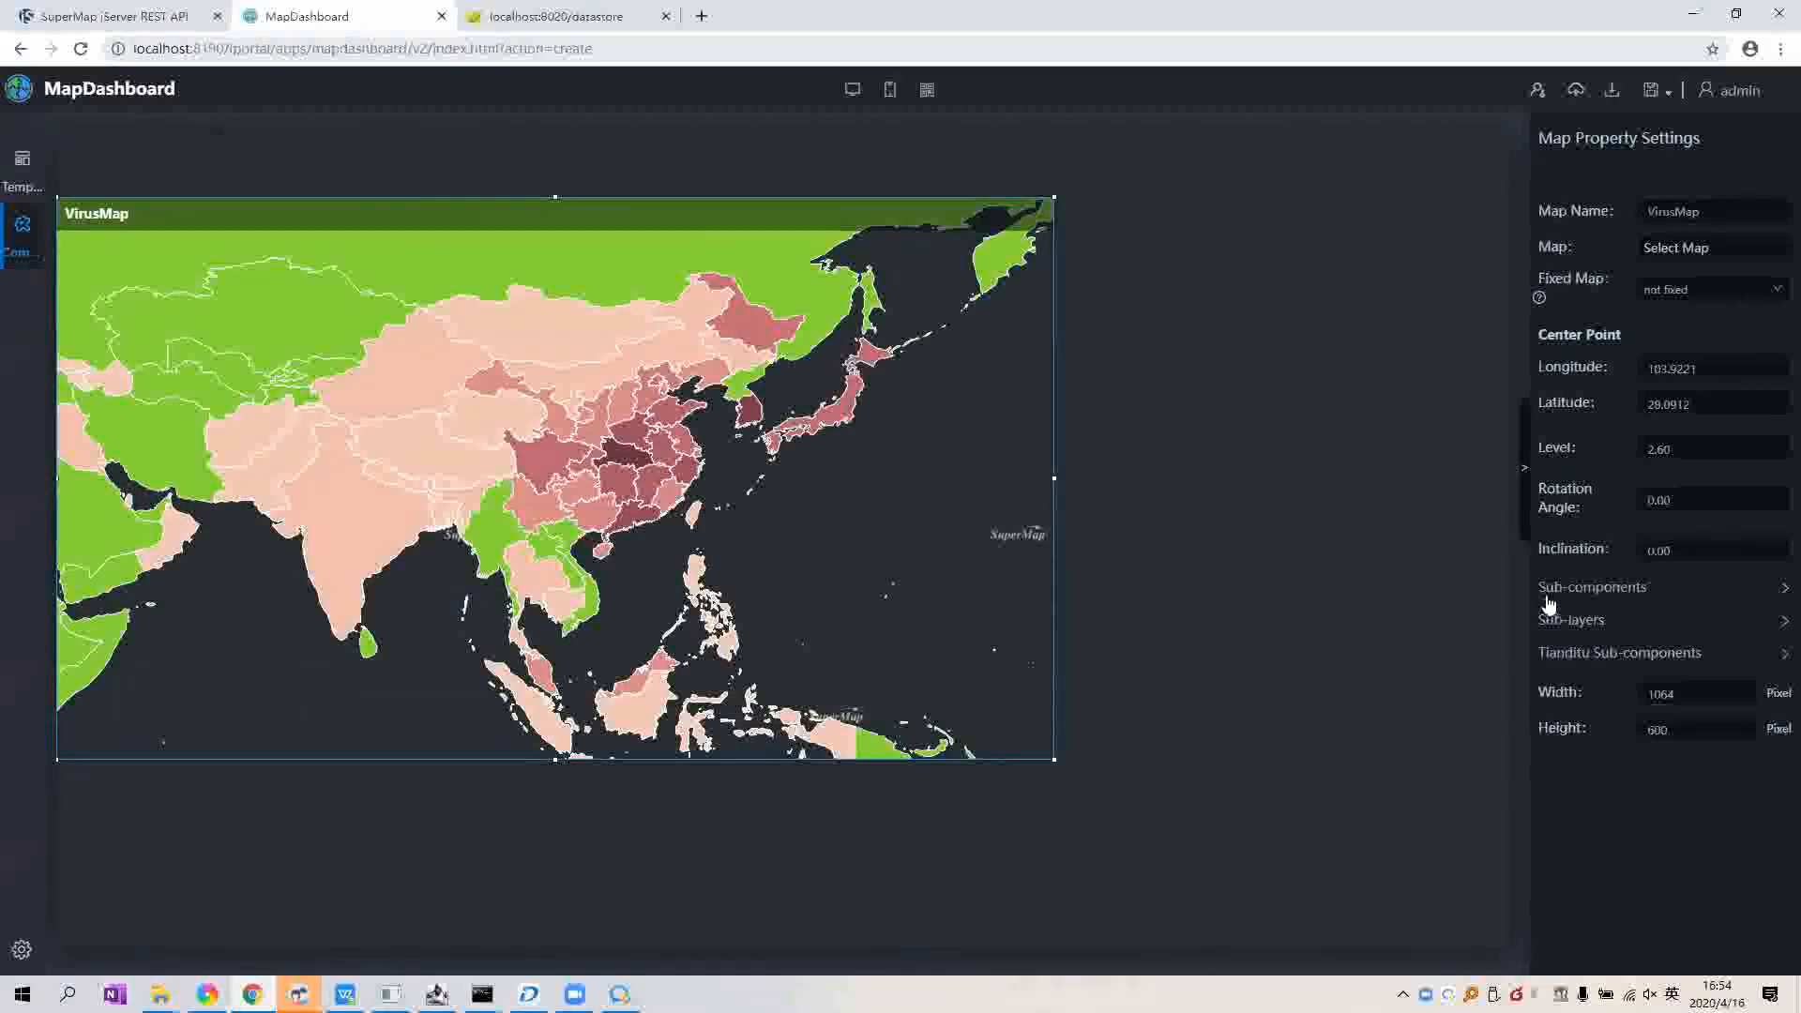
Step: Add the 03-10-2020 layer as the map's Identify search layer
left_click(1617, 591)
scroll(1566, 442, "down", 3)
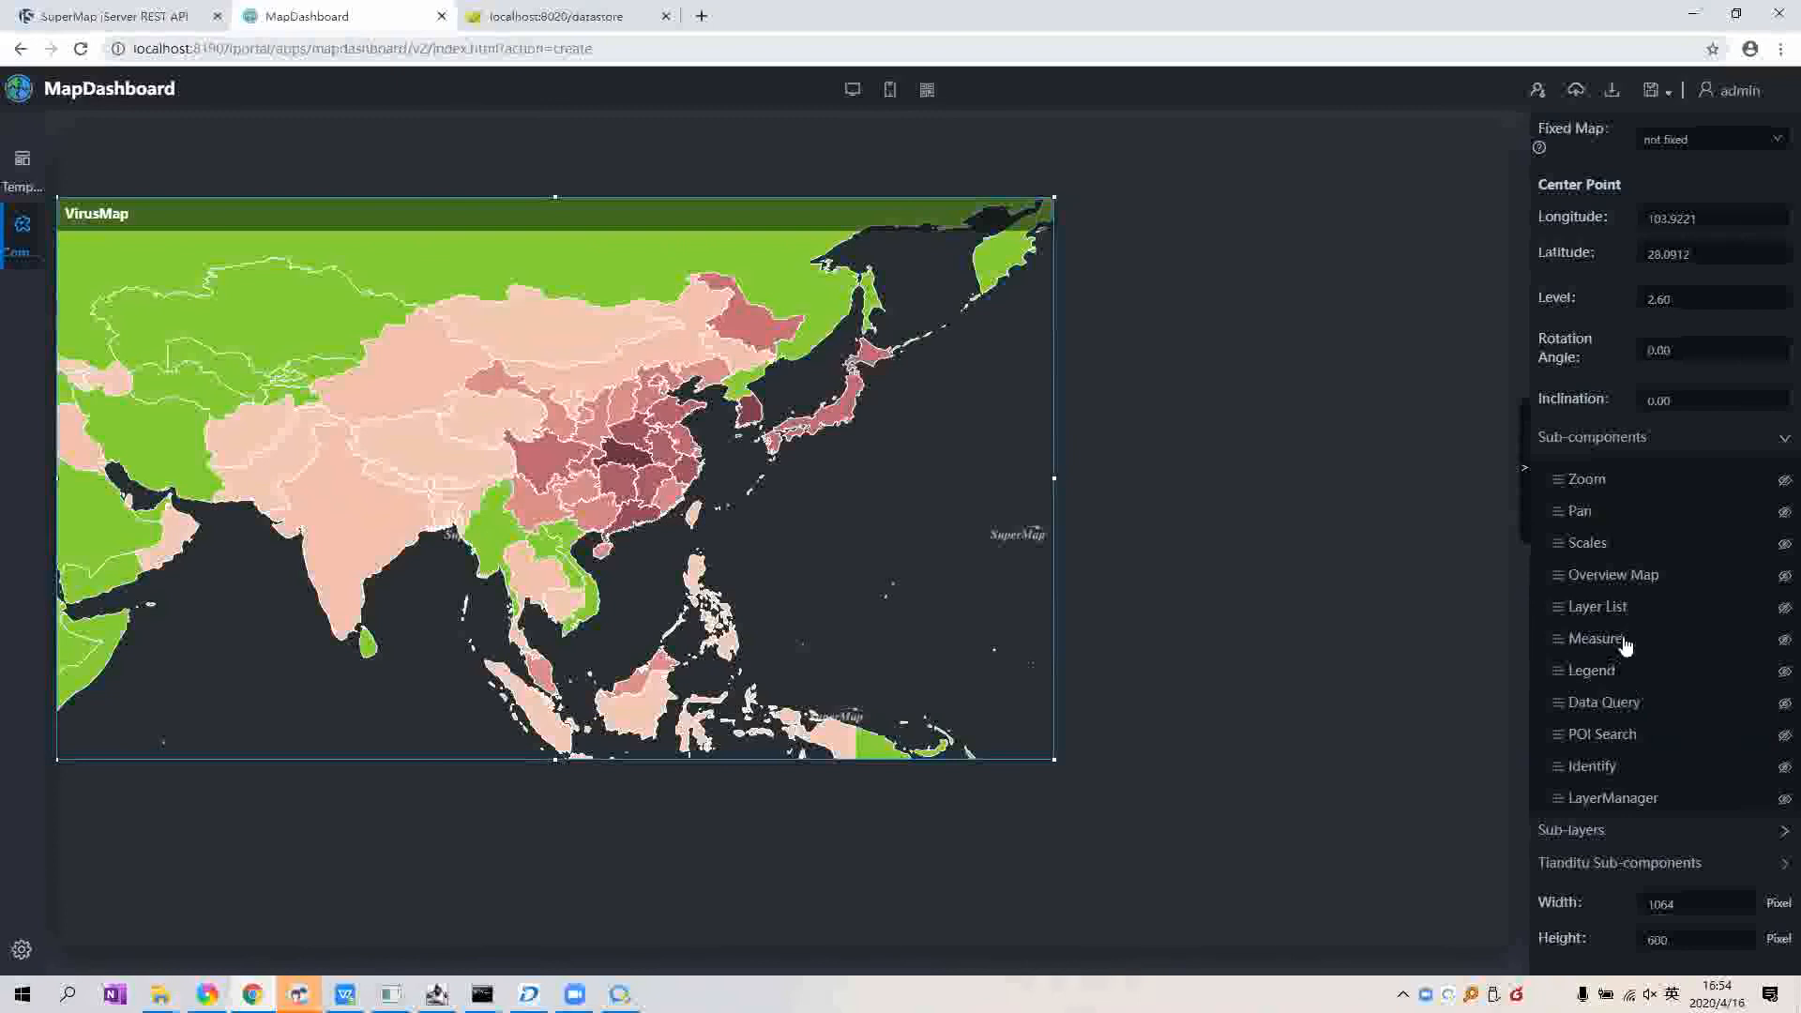
left_click(1607, 773)
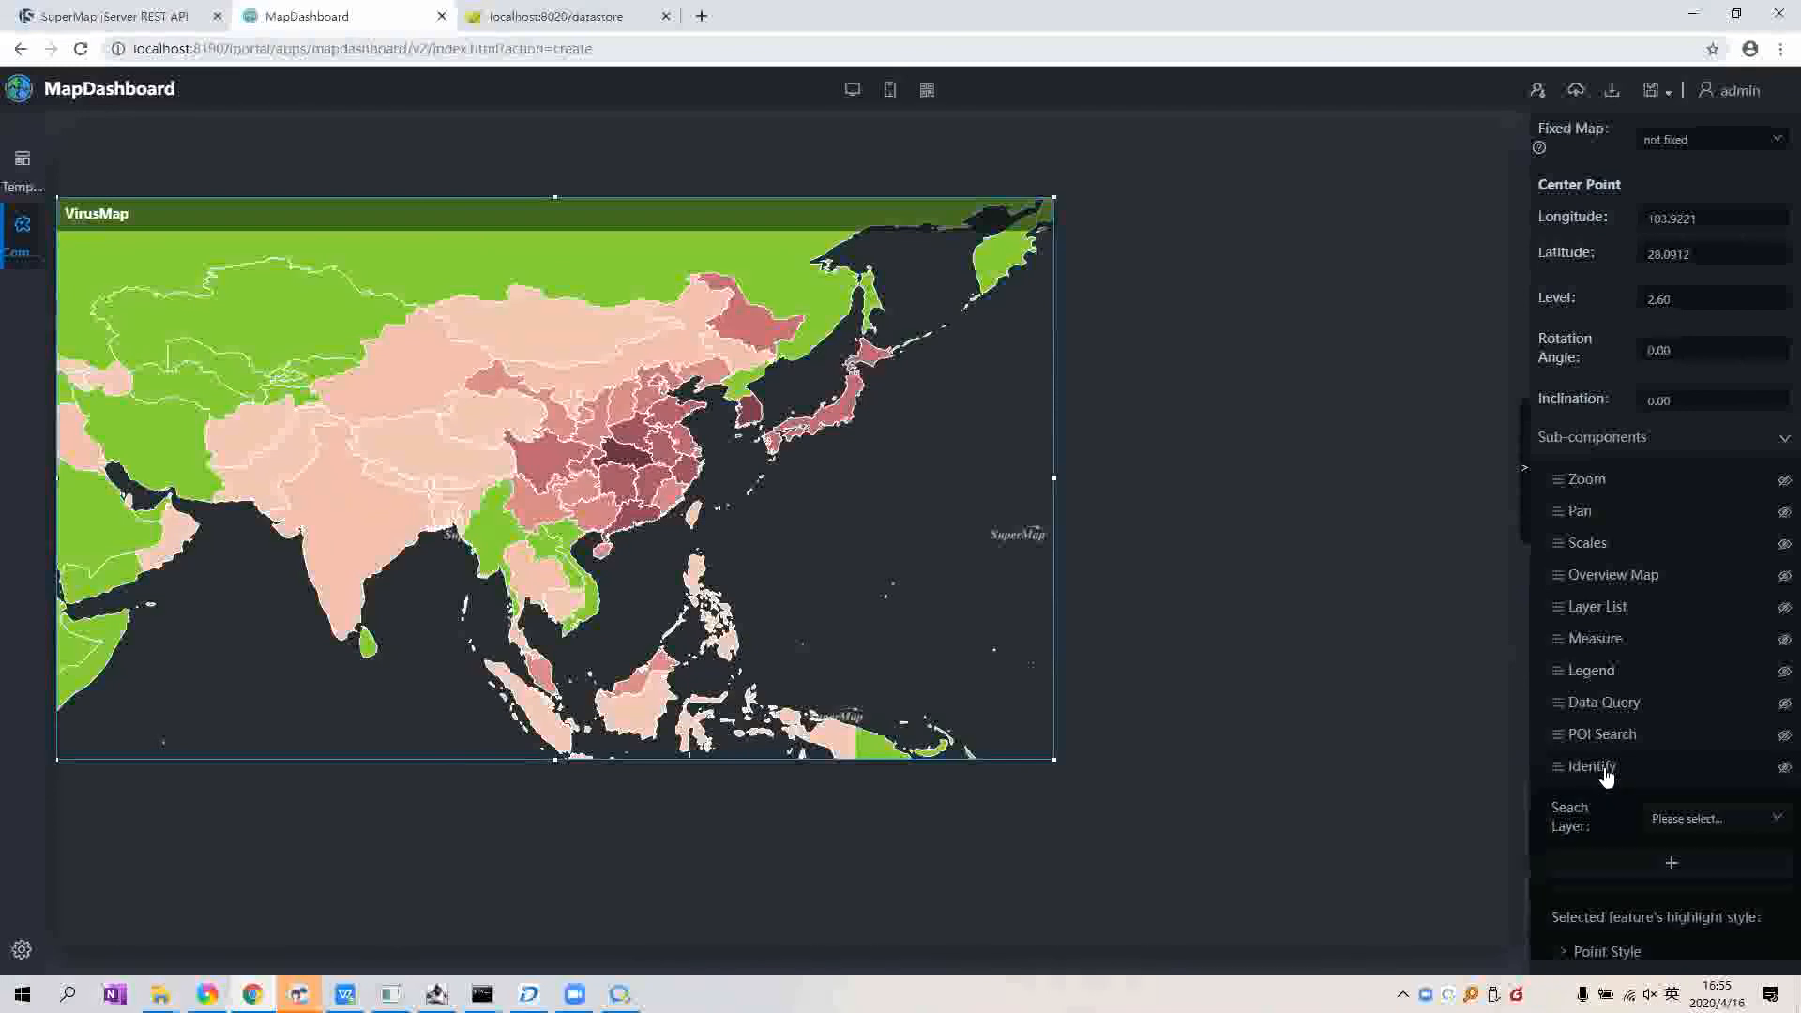
scroll(1607, 663, "down", 3)
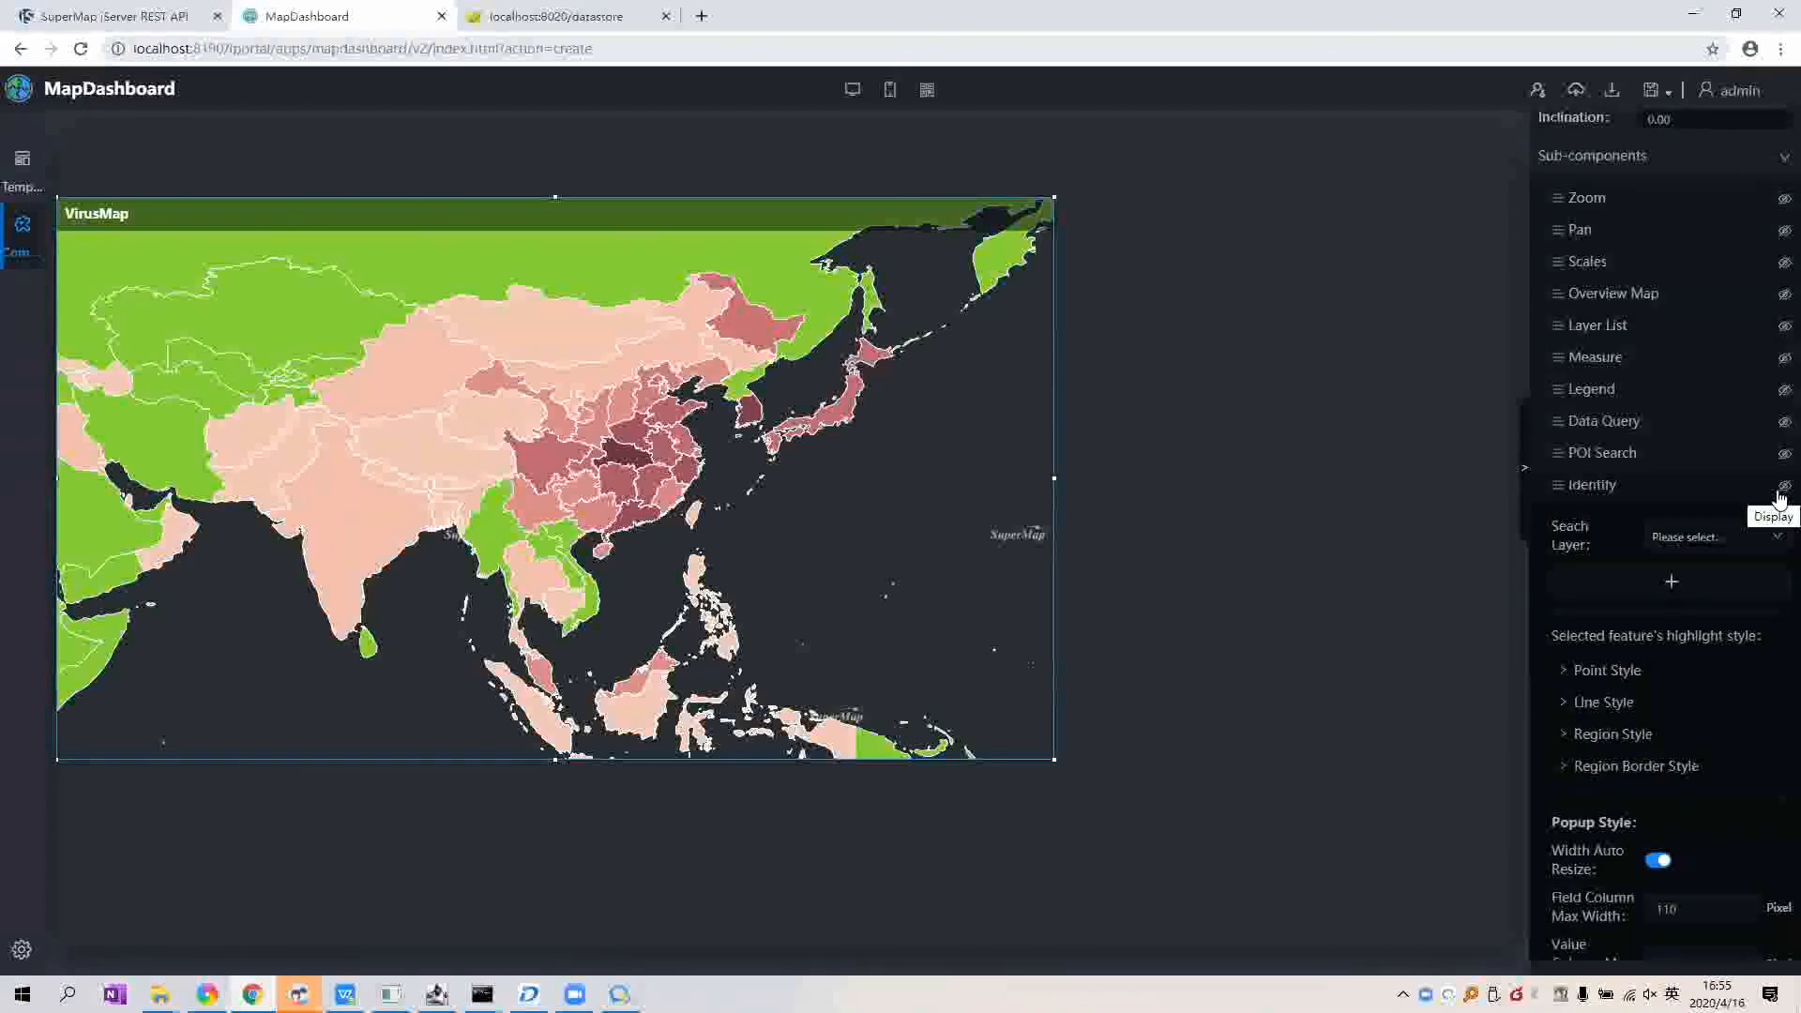
left_click(1708, 552)
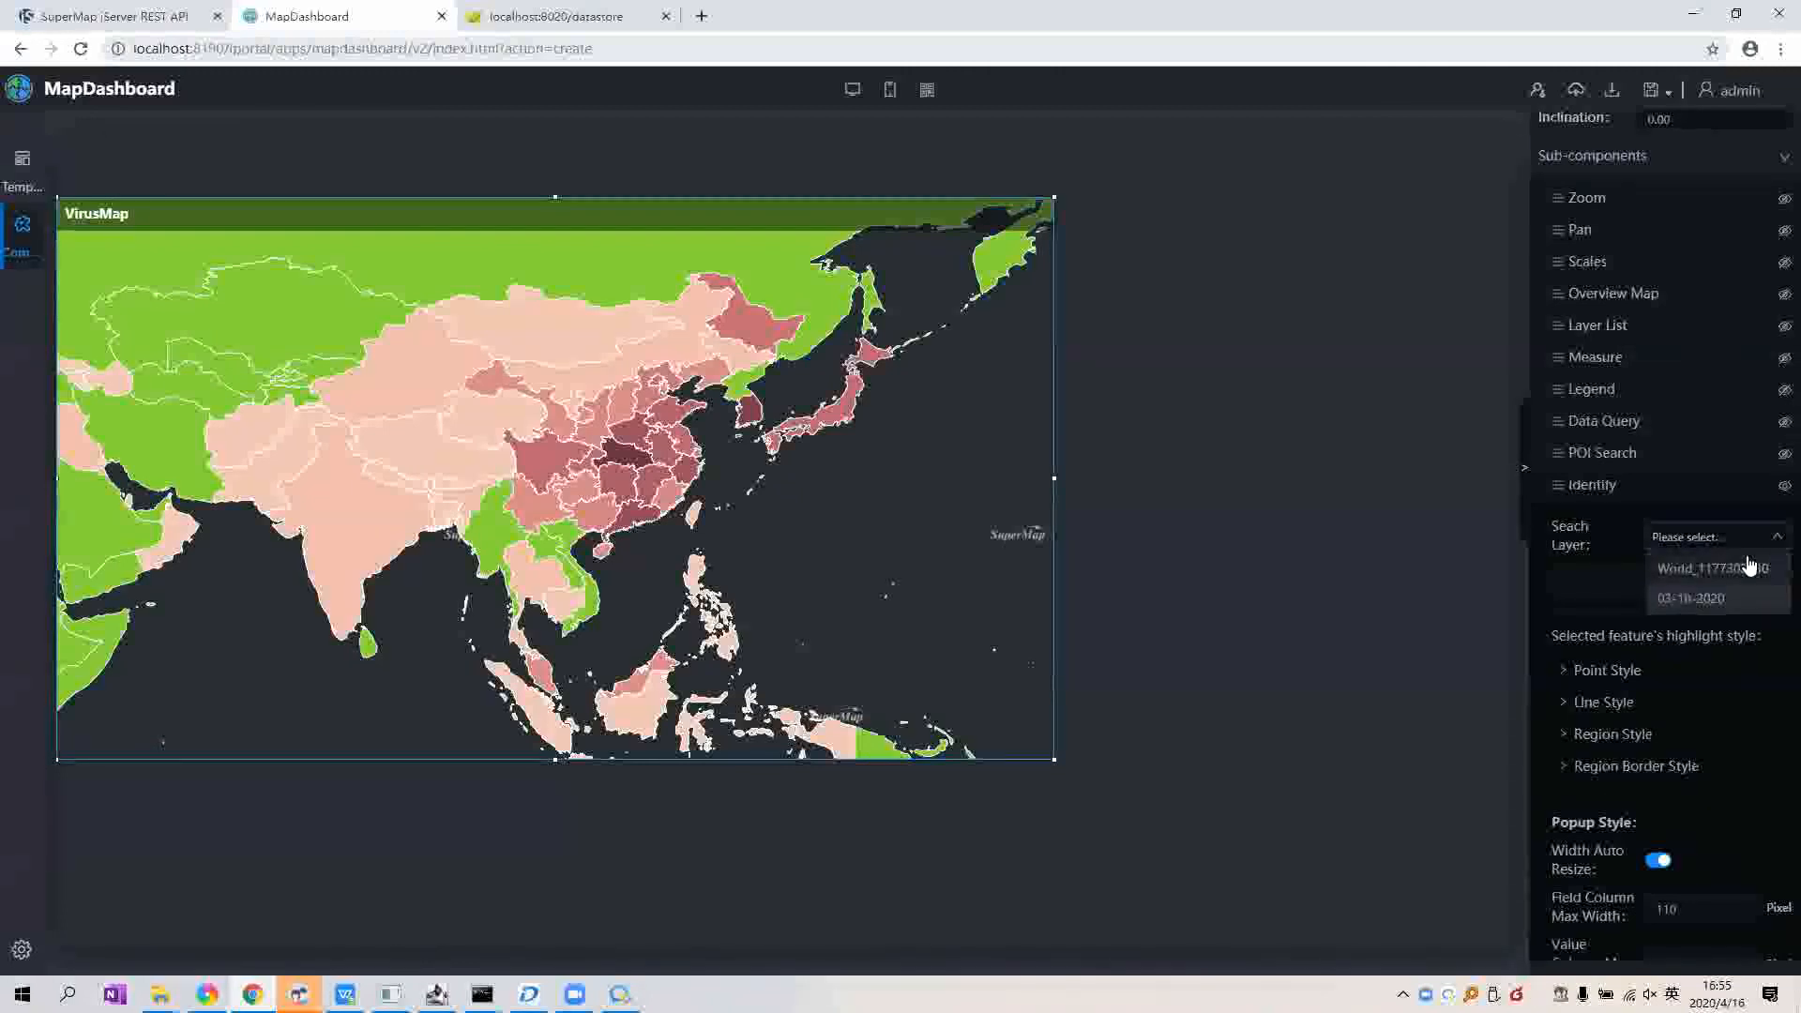
left_click(1730, 610)
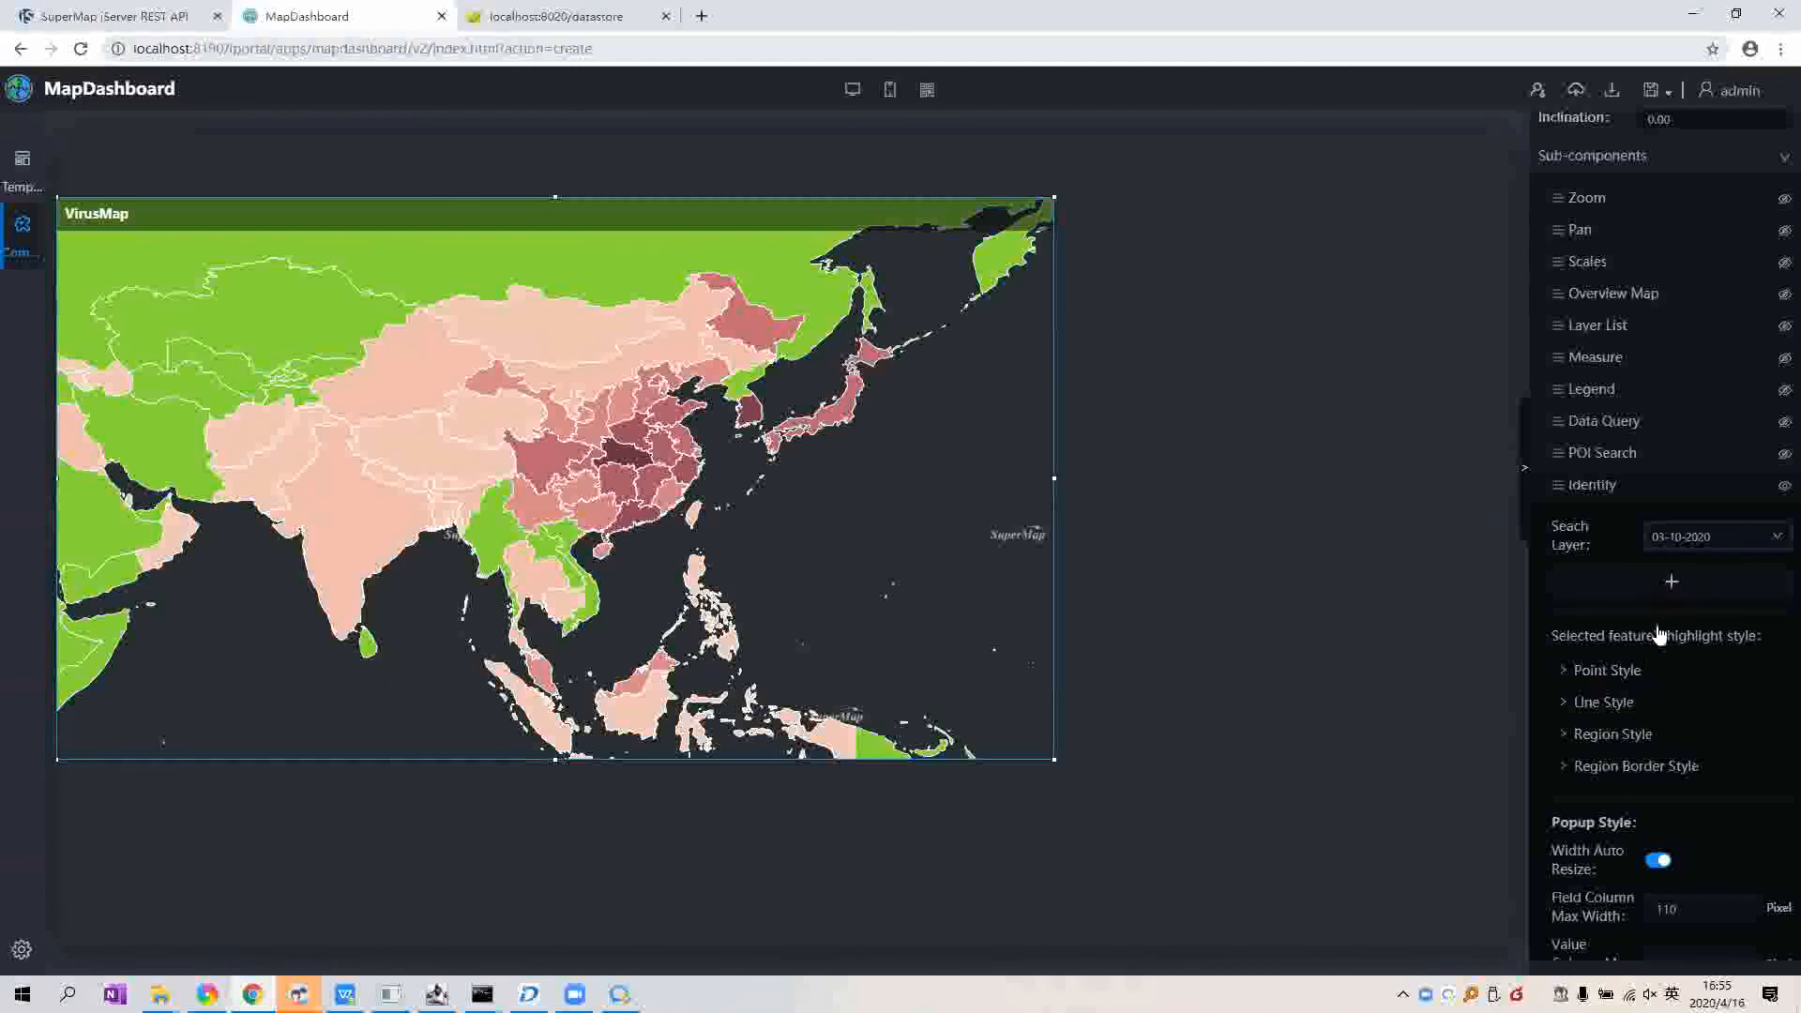
left_click(1670, 582)
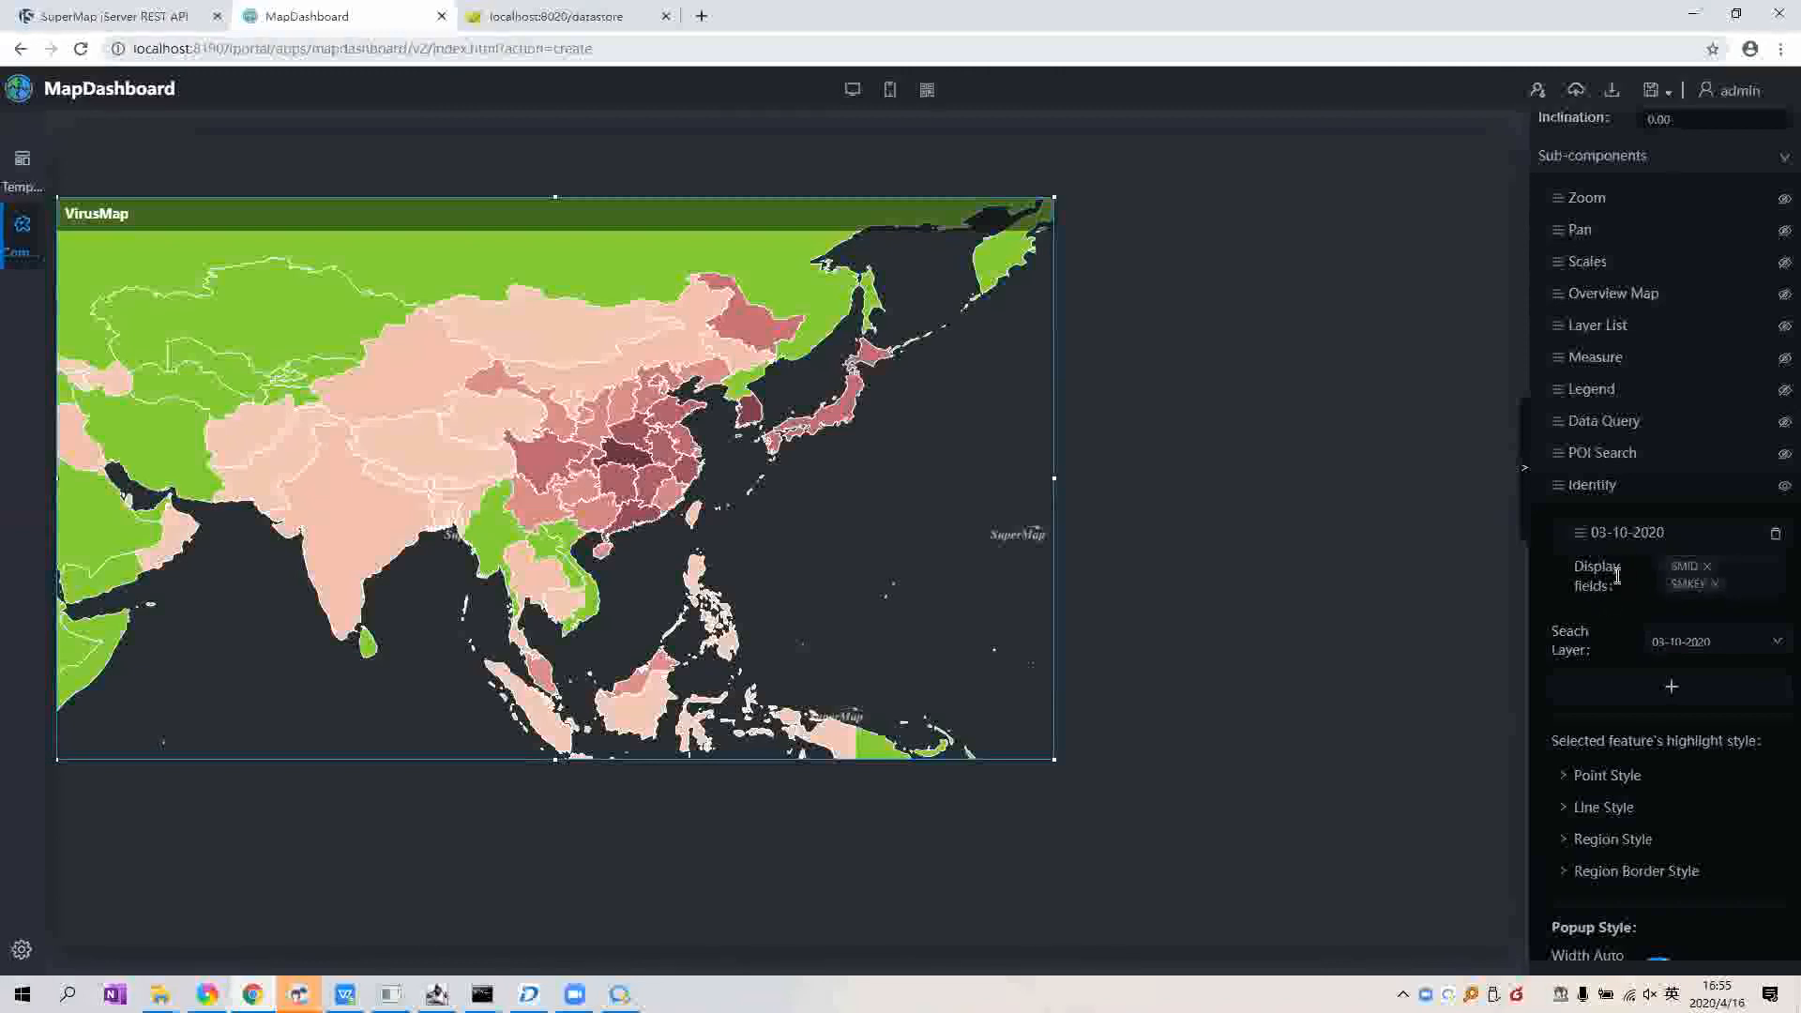
Step: Replace SMID and SMKEY with COUNTRY_REGION, PROVINCE_STATE, CONFIRMED, DEATHS and RECOVERED as Identify display fields
left_click(1706, 566)
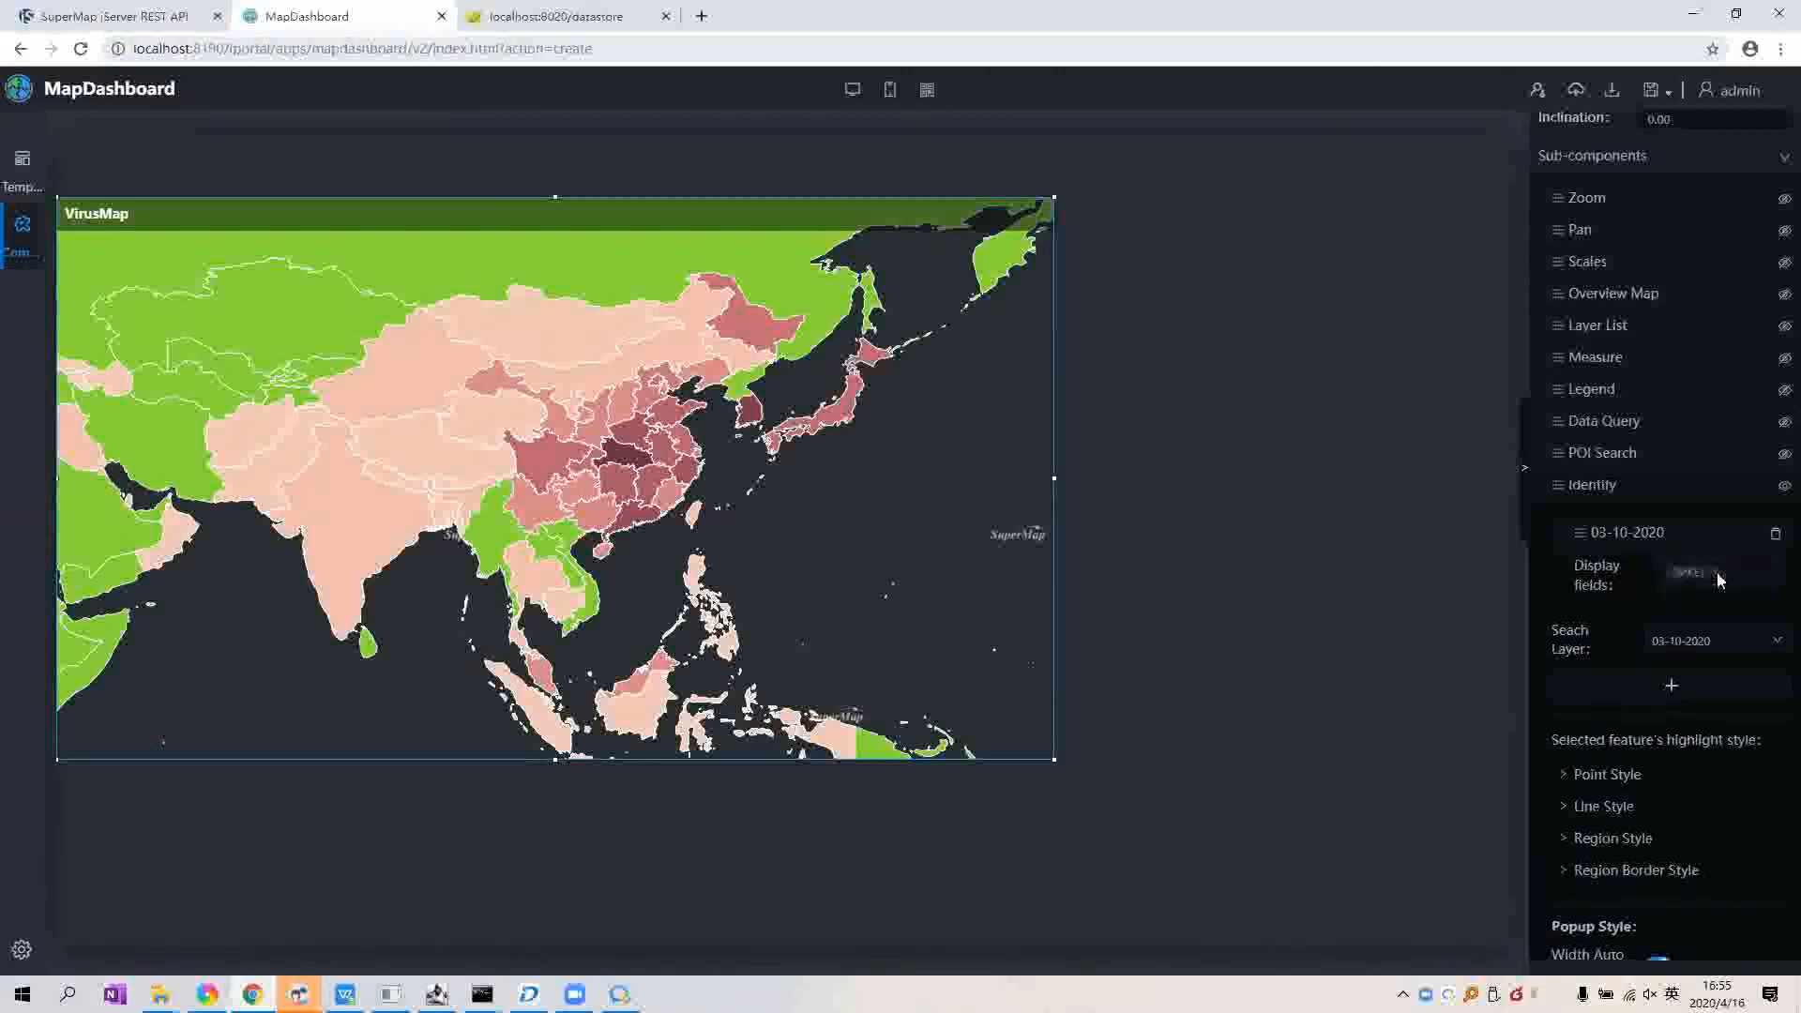
left_click(1718, 572)
left_click(1718, 572)
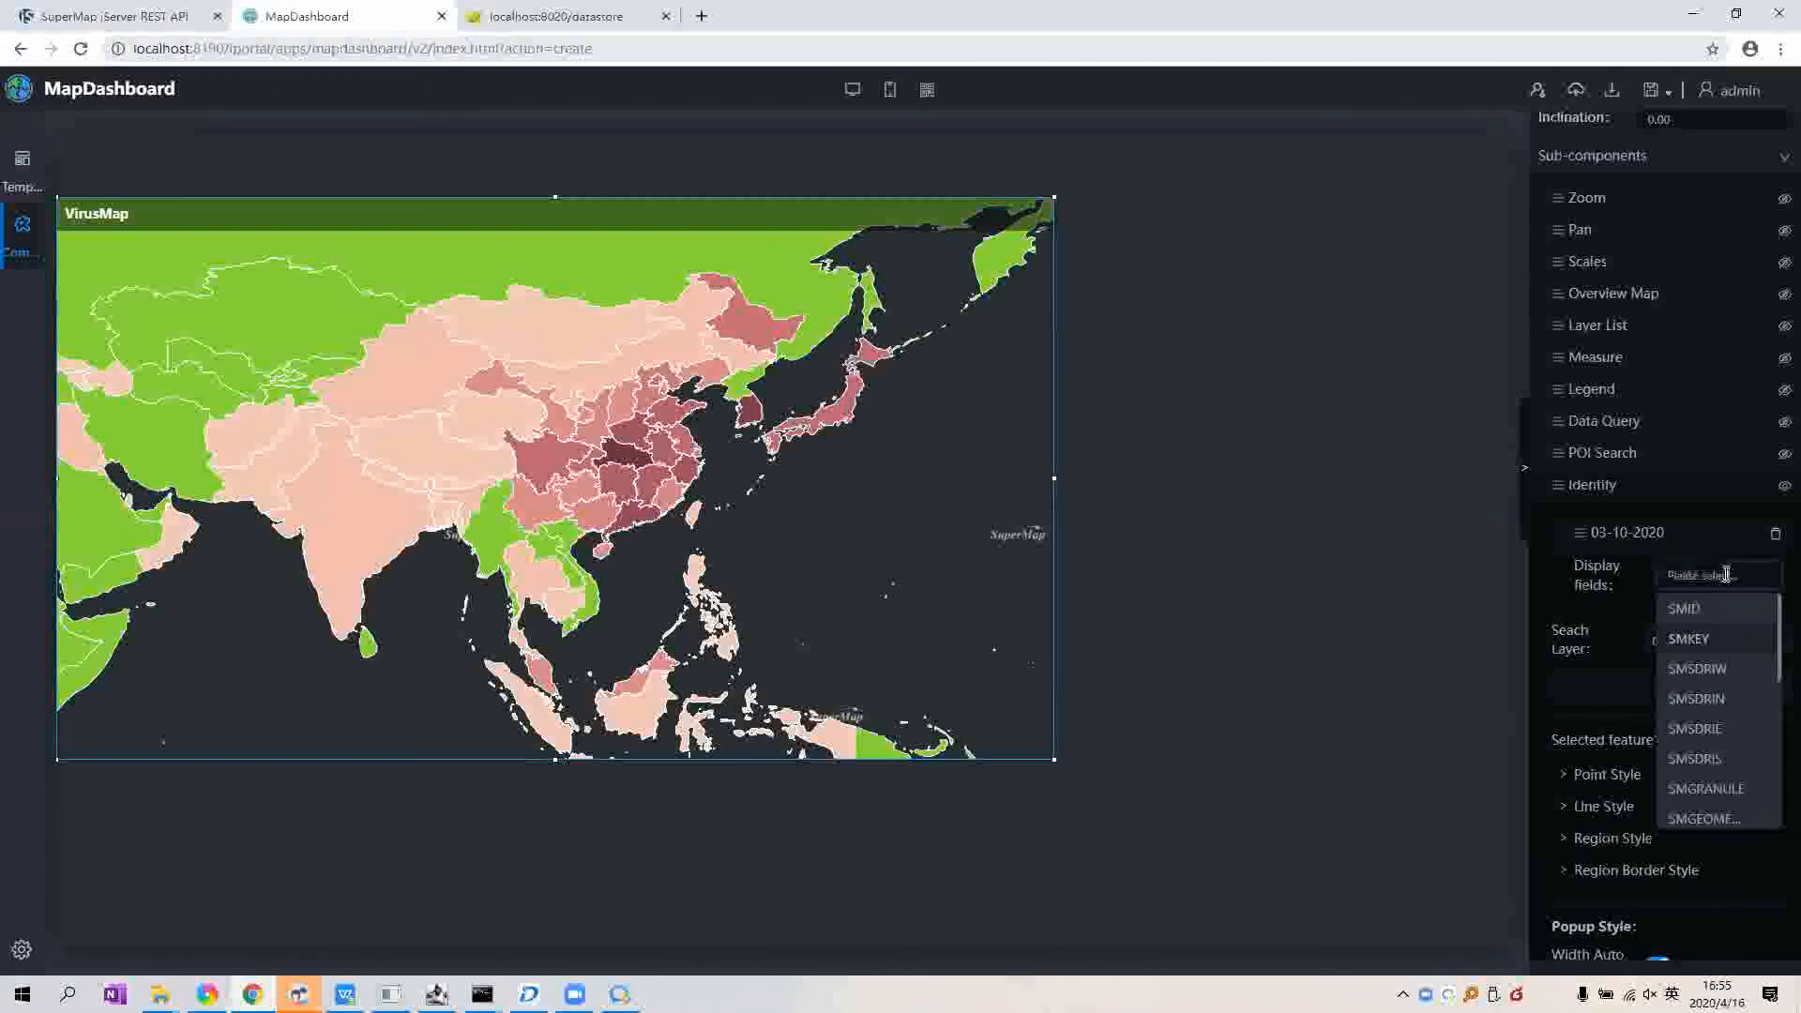
scroll(1736, 655, "down", 1)
scroll(1736, 655, "down", 5)
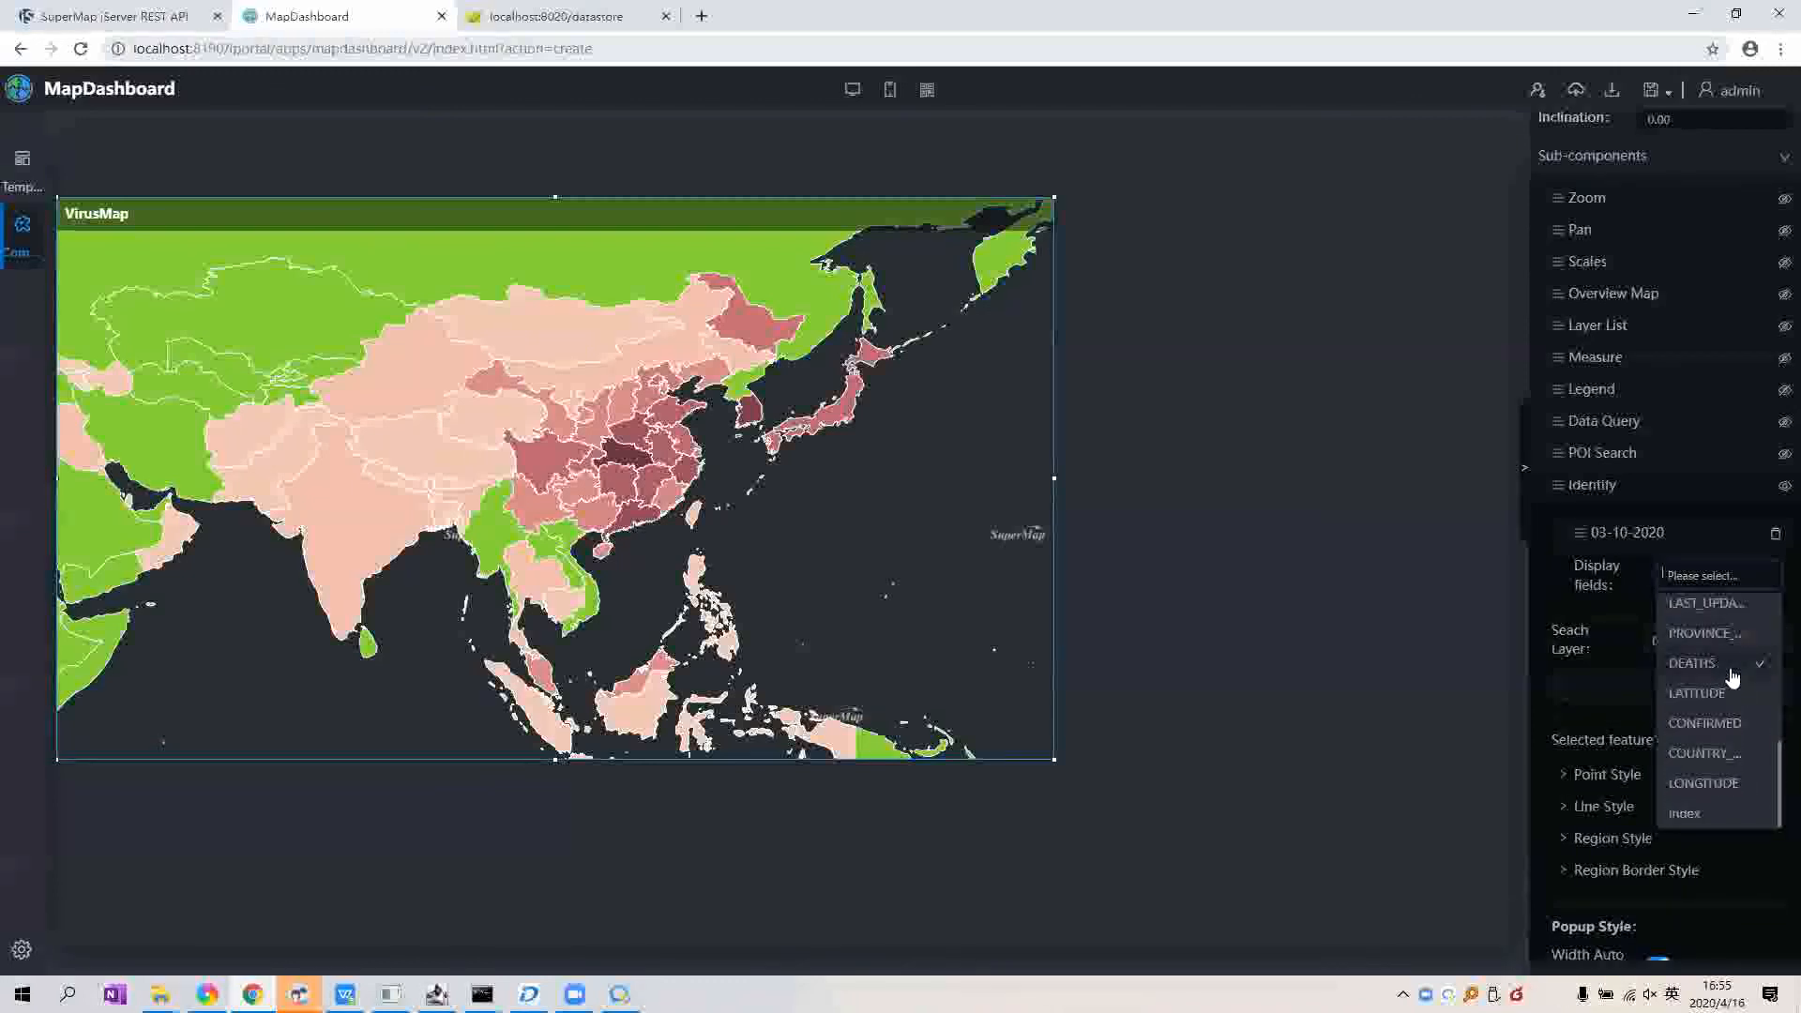
left_click(1719, 755)
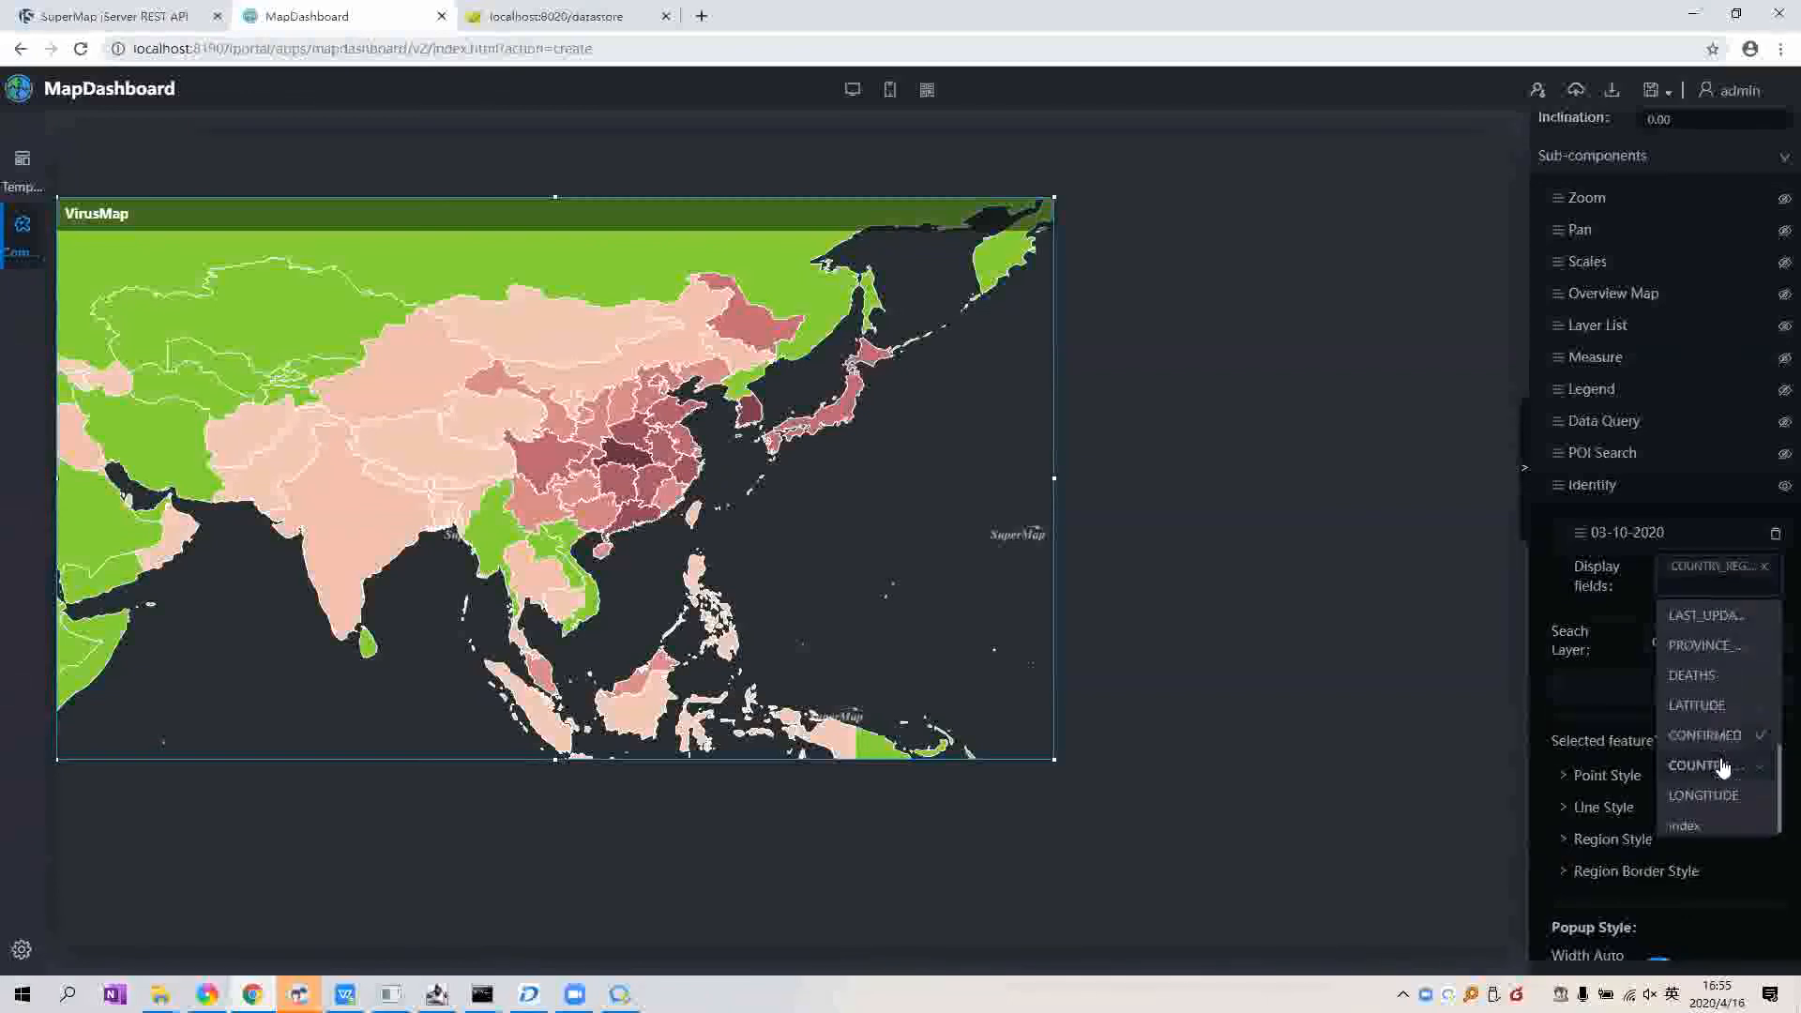
scroll(1719, 750, "up", 1)
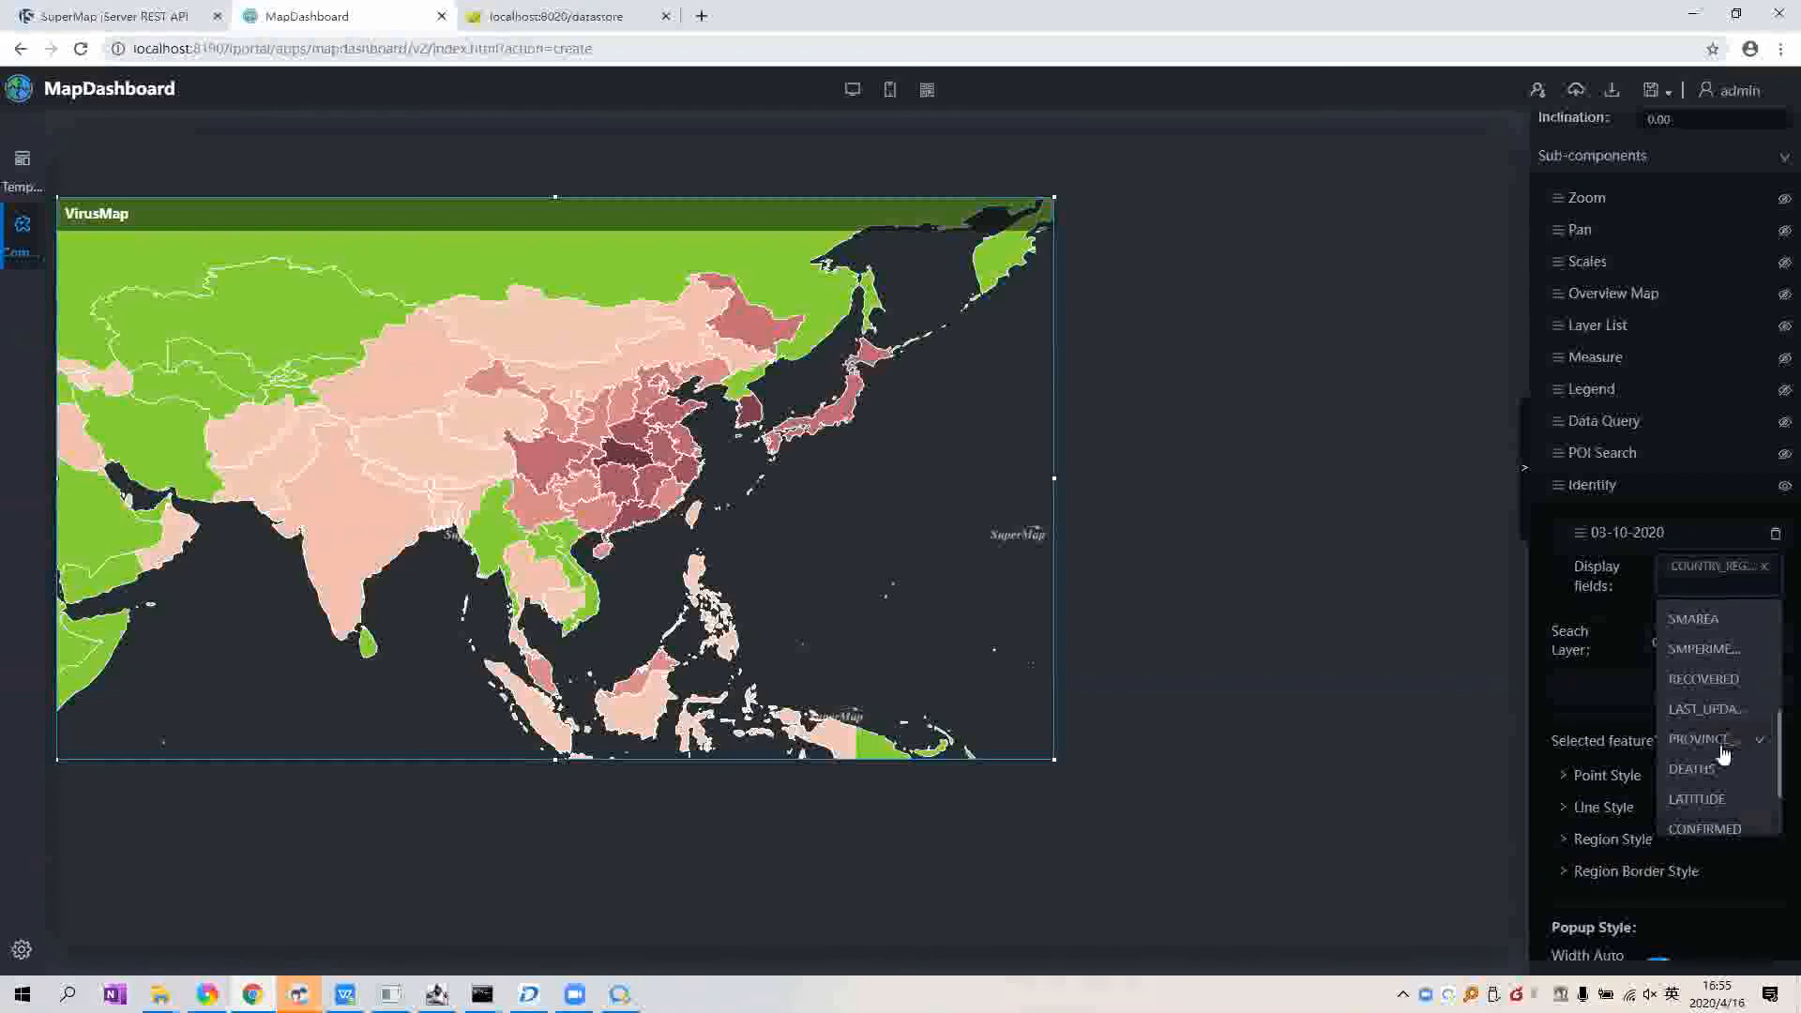
left_click(1719, 741)
scroll(1720, 750, "down", 1)
left_click(1728, 750)
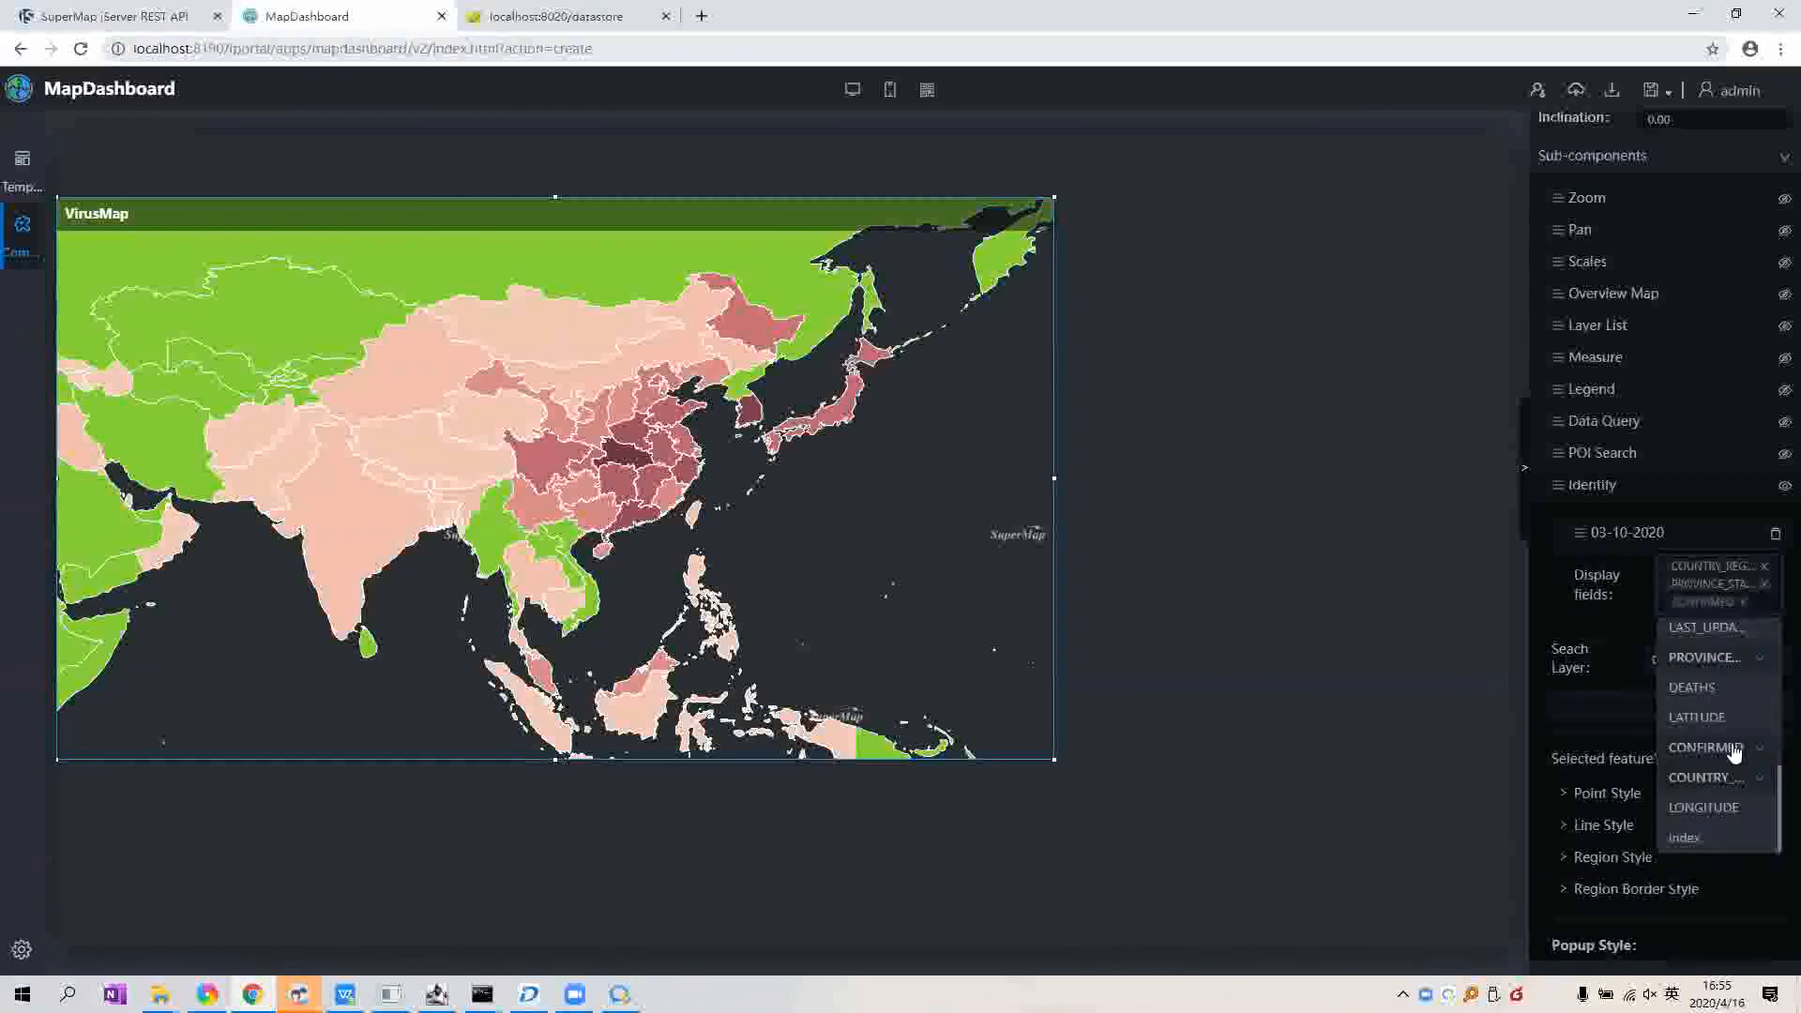
scroll(1739, 741, "up", 1)
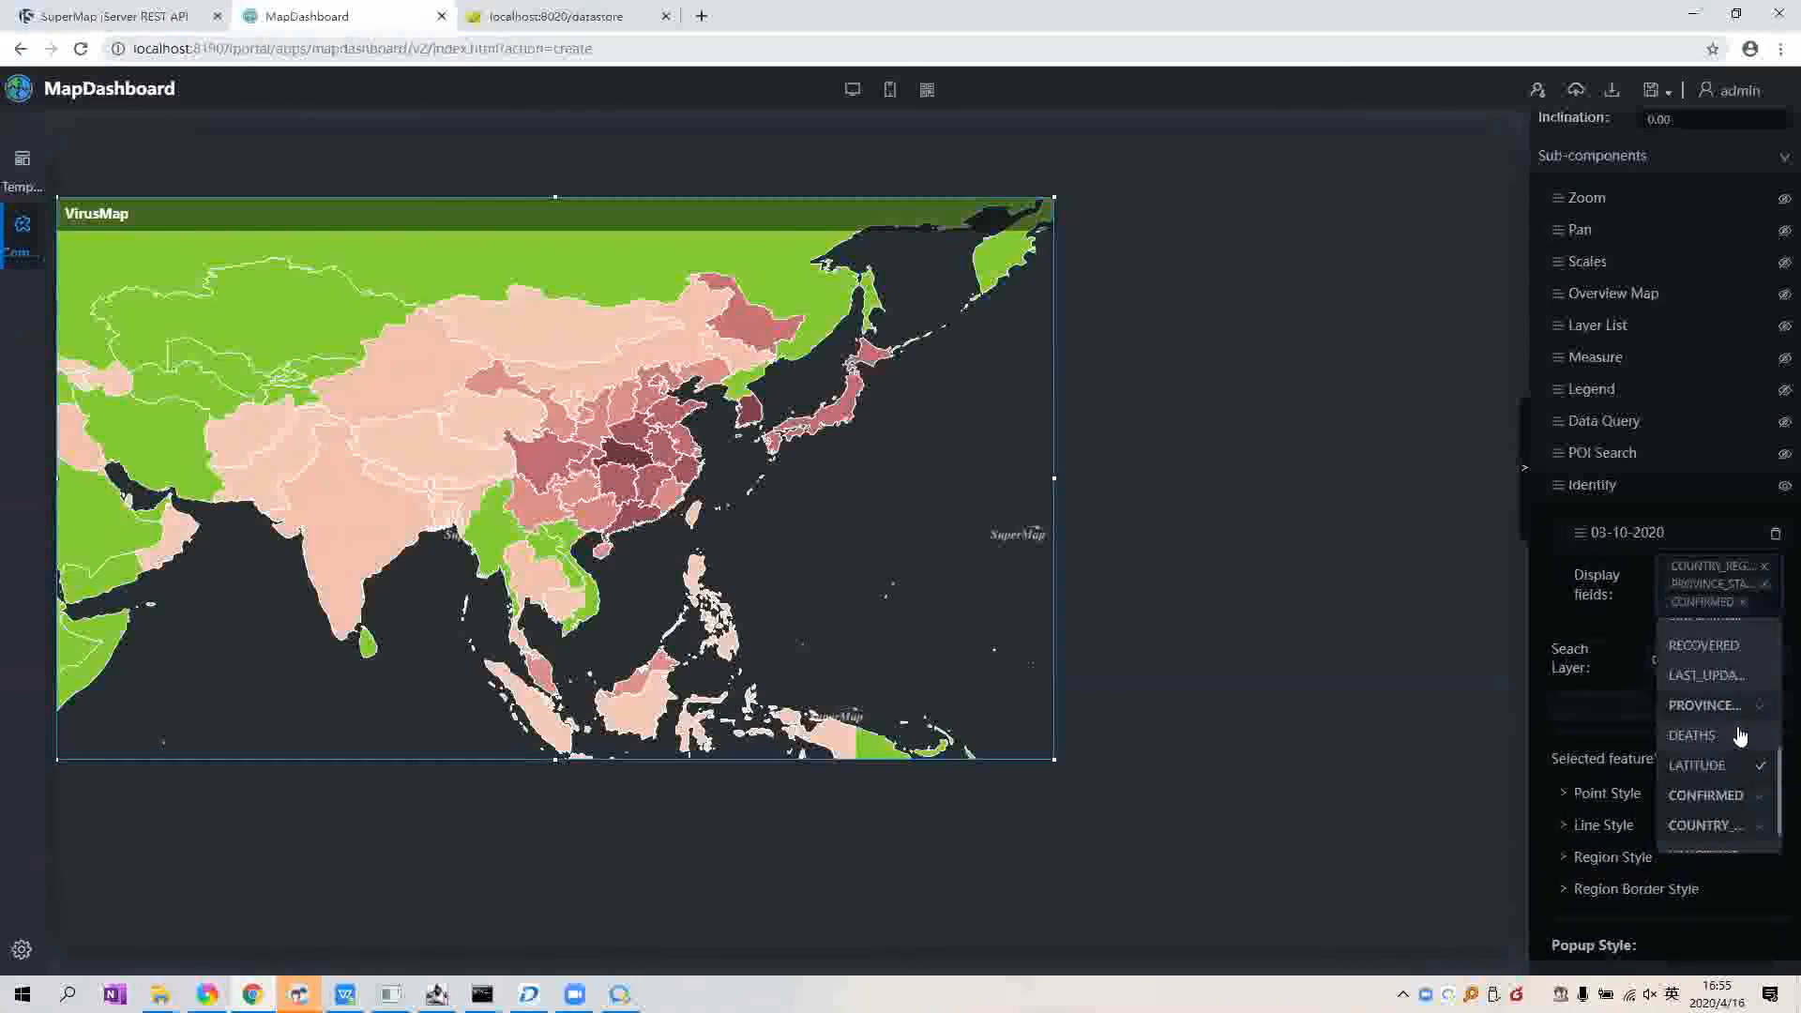
left_click(1725, 783)
left_click(1736, 718)
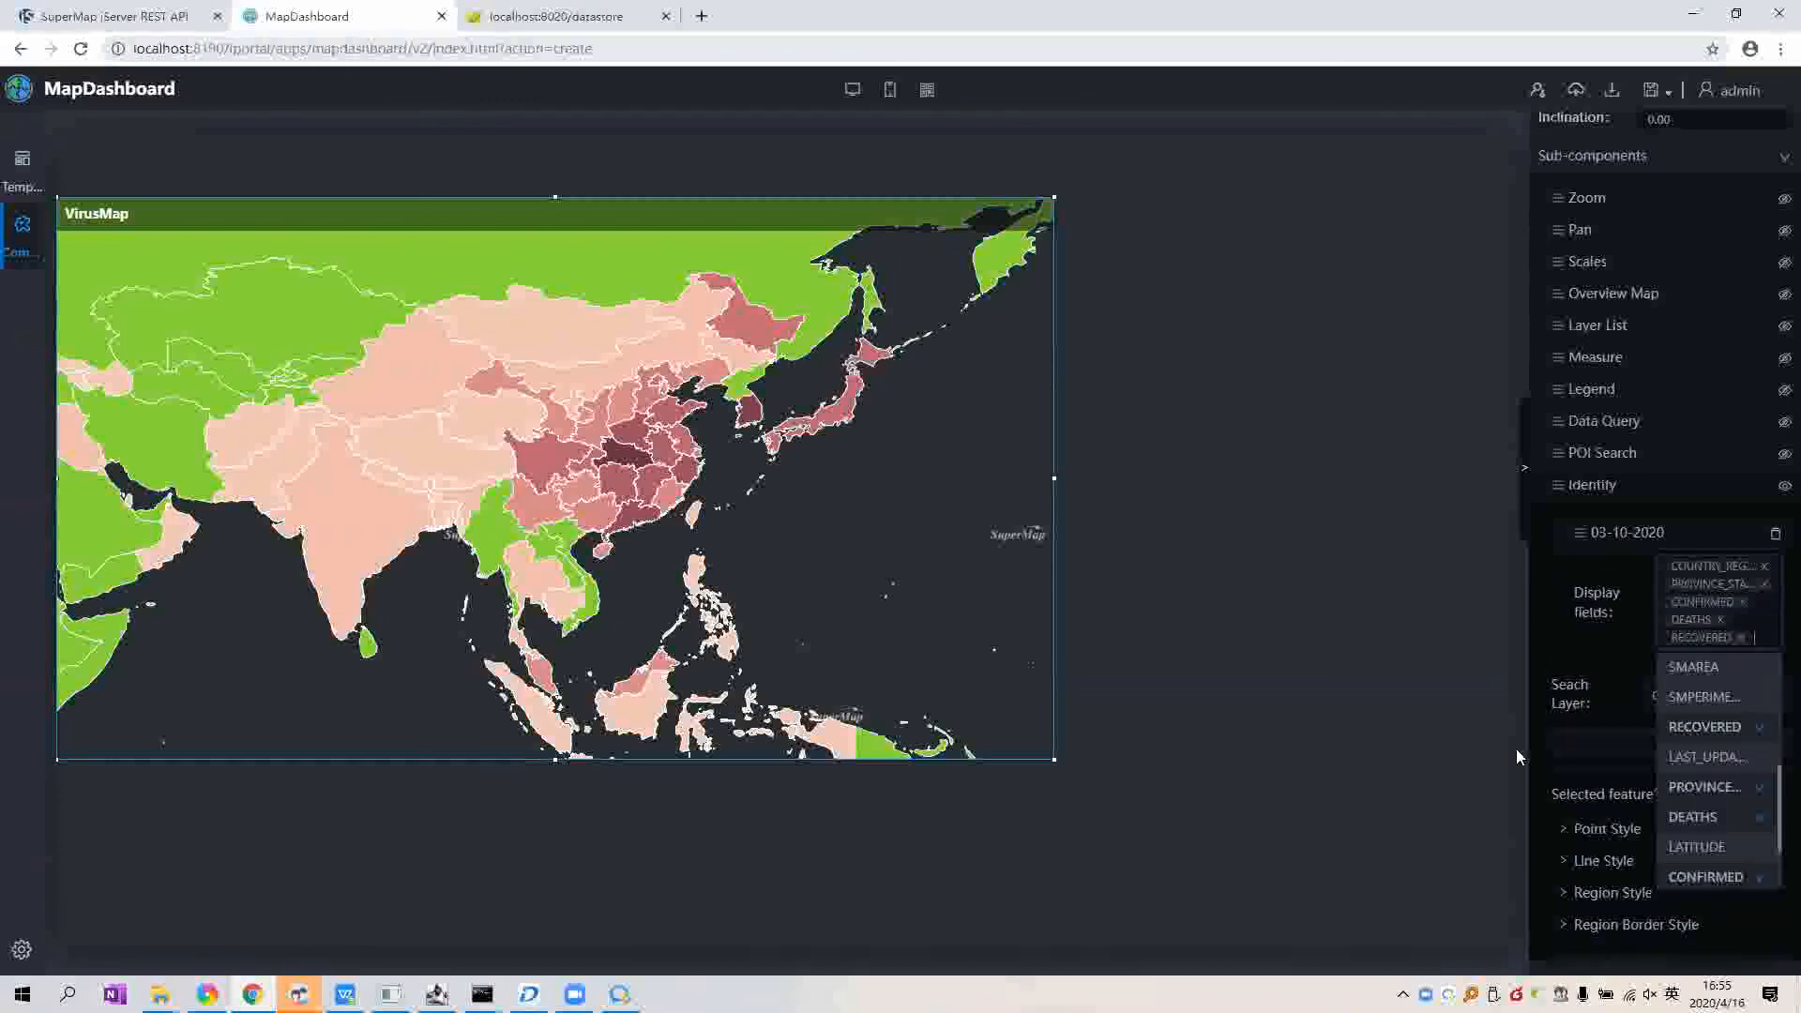
left_click(1580, 644)
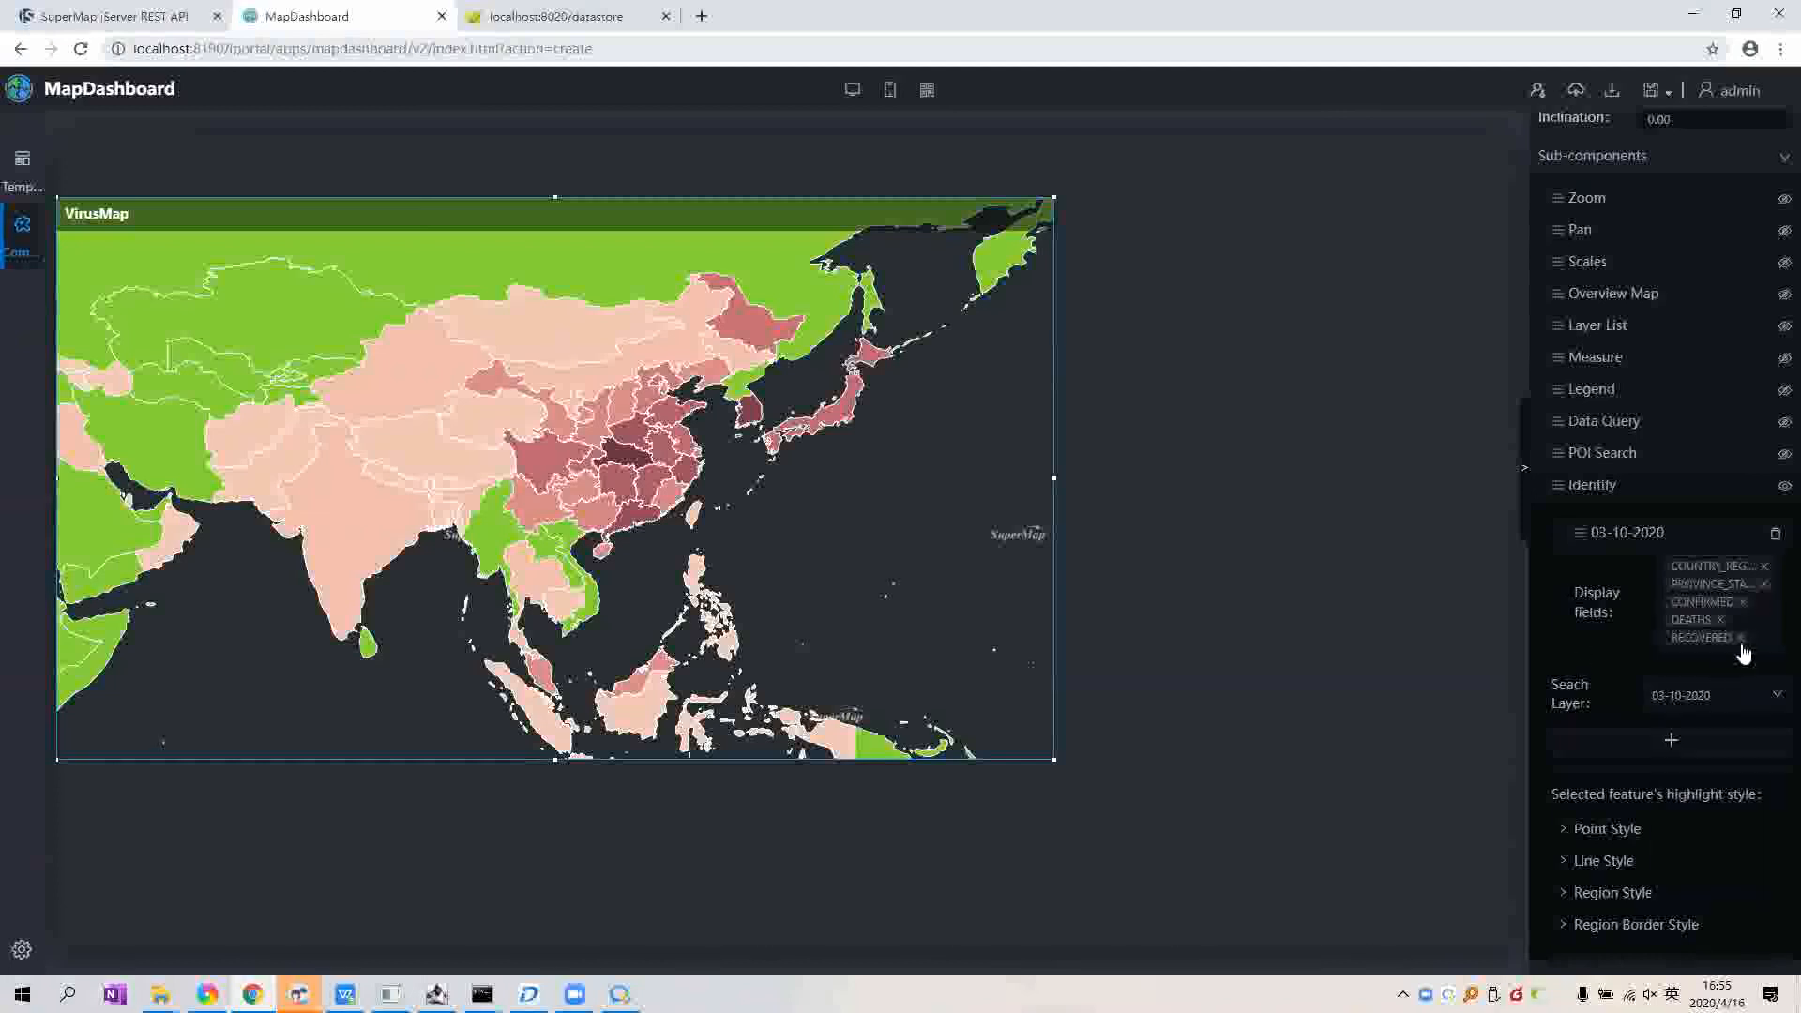
Step: Test the Identify popups on Hubei and Mongolia, then reselect the VirusMap widget
left_click_drag(792, 494, 796, 515)
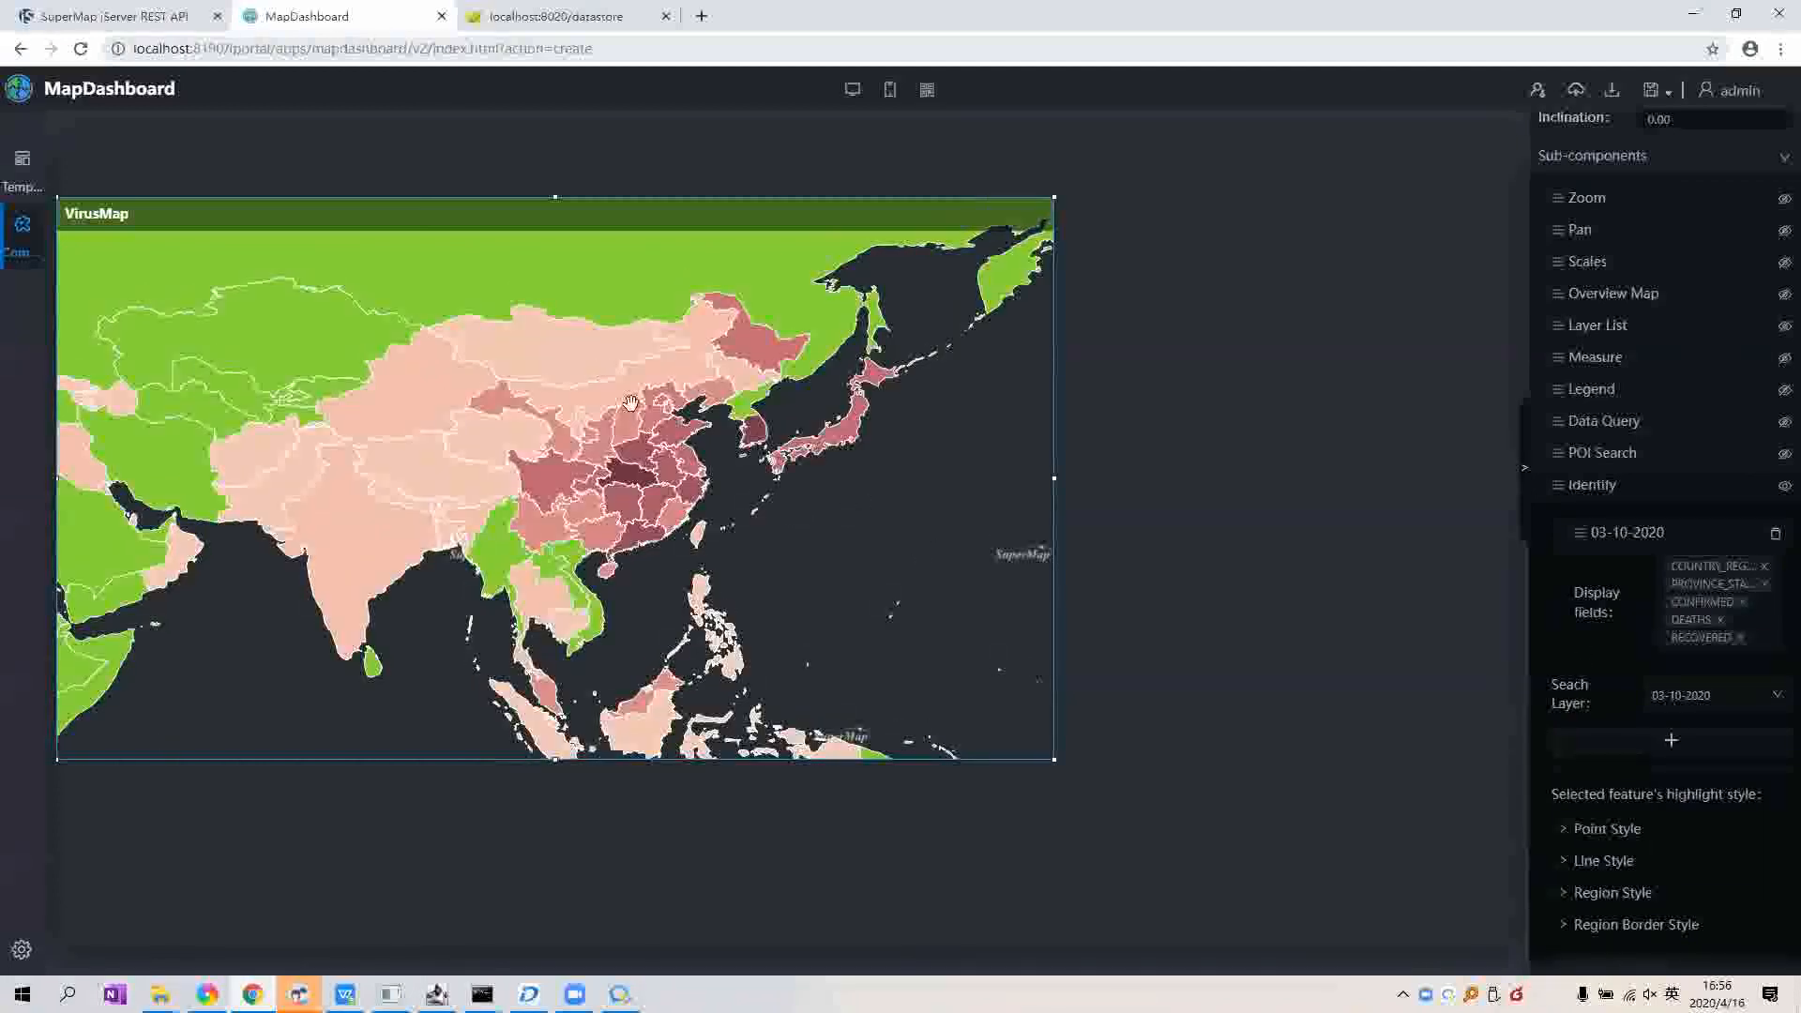
left_click(630, 471)
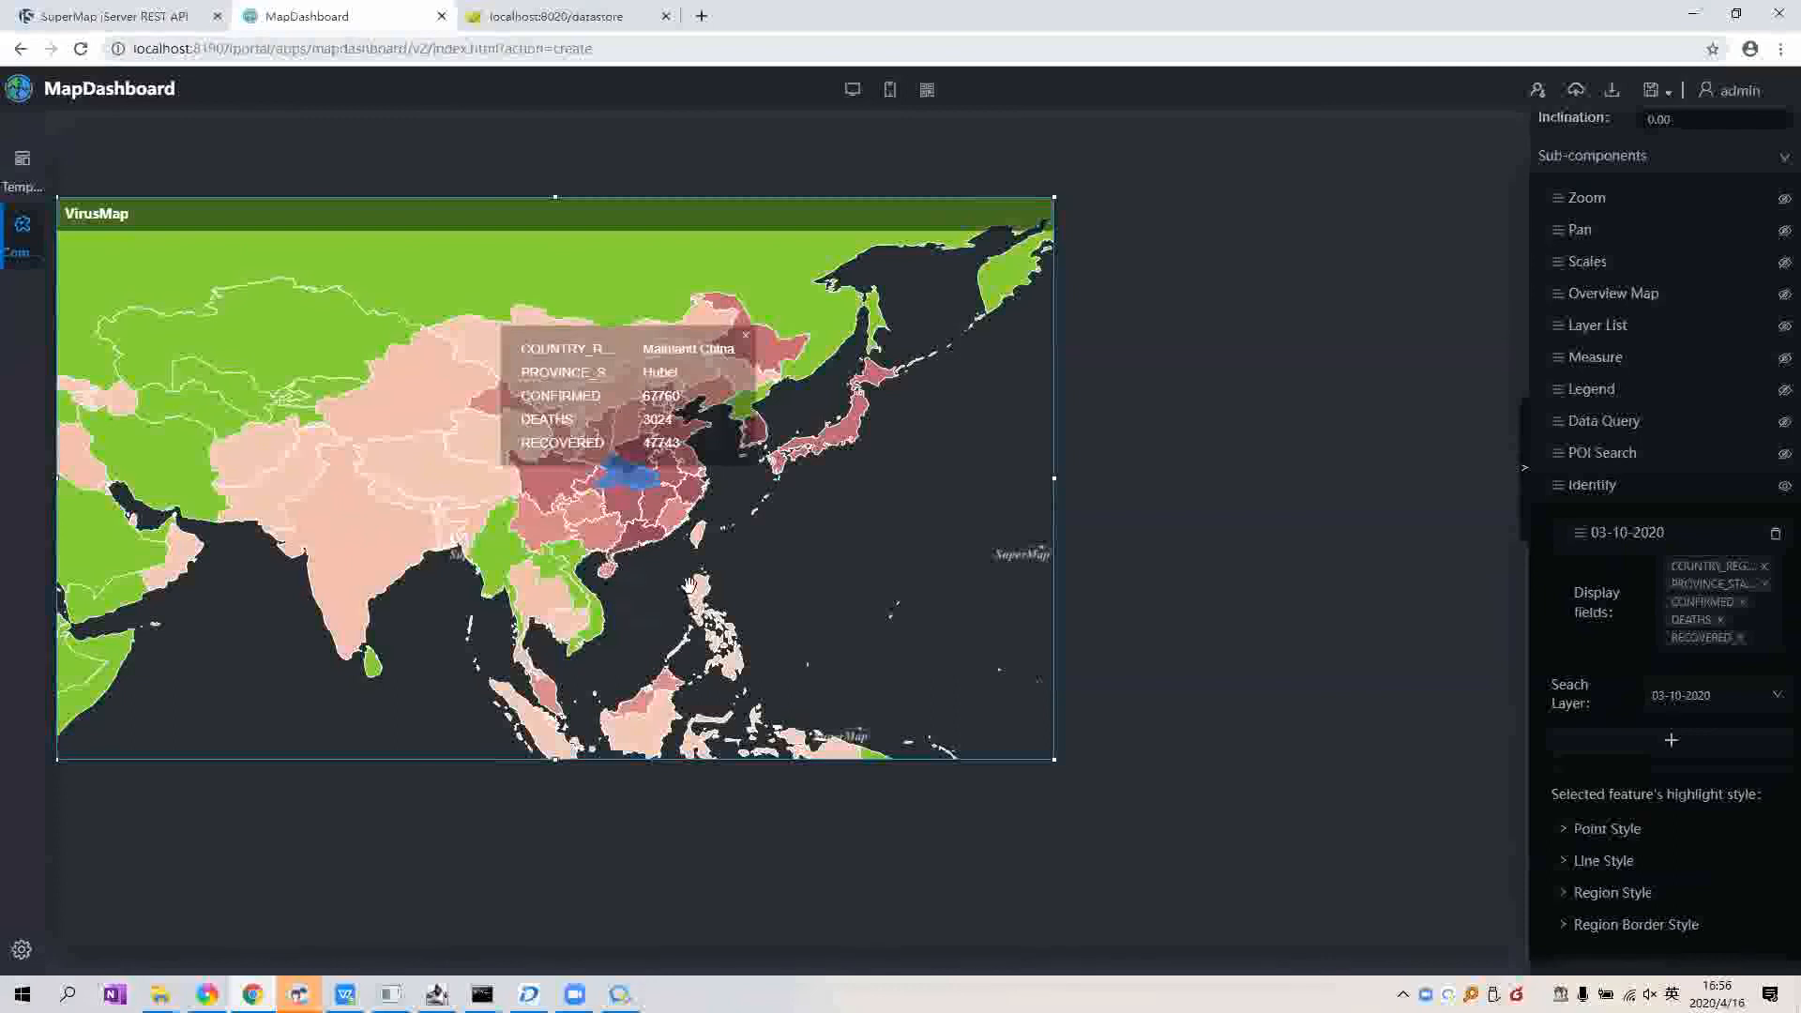
scroll(618, 476, "up", 2)
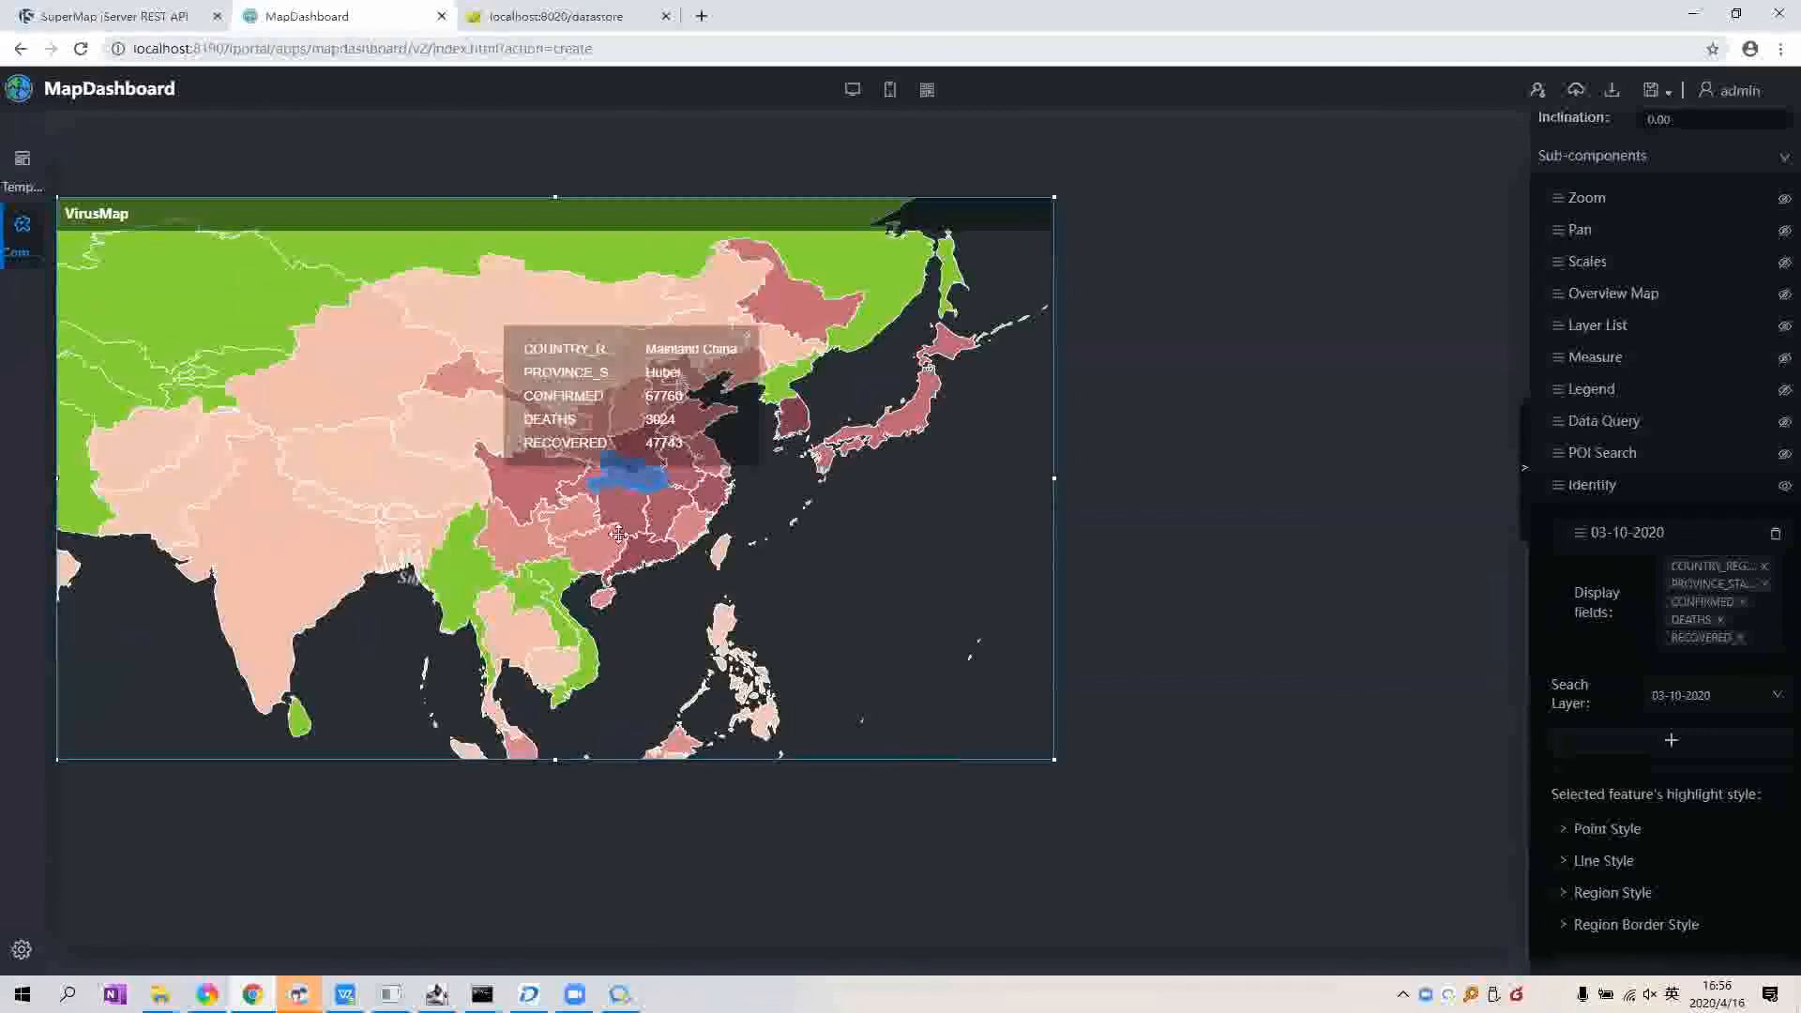
scroll(652, 473, "up", 1)
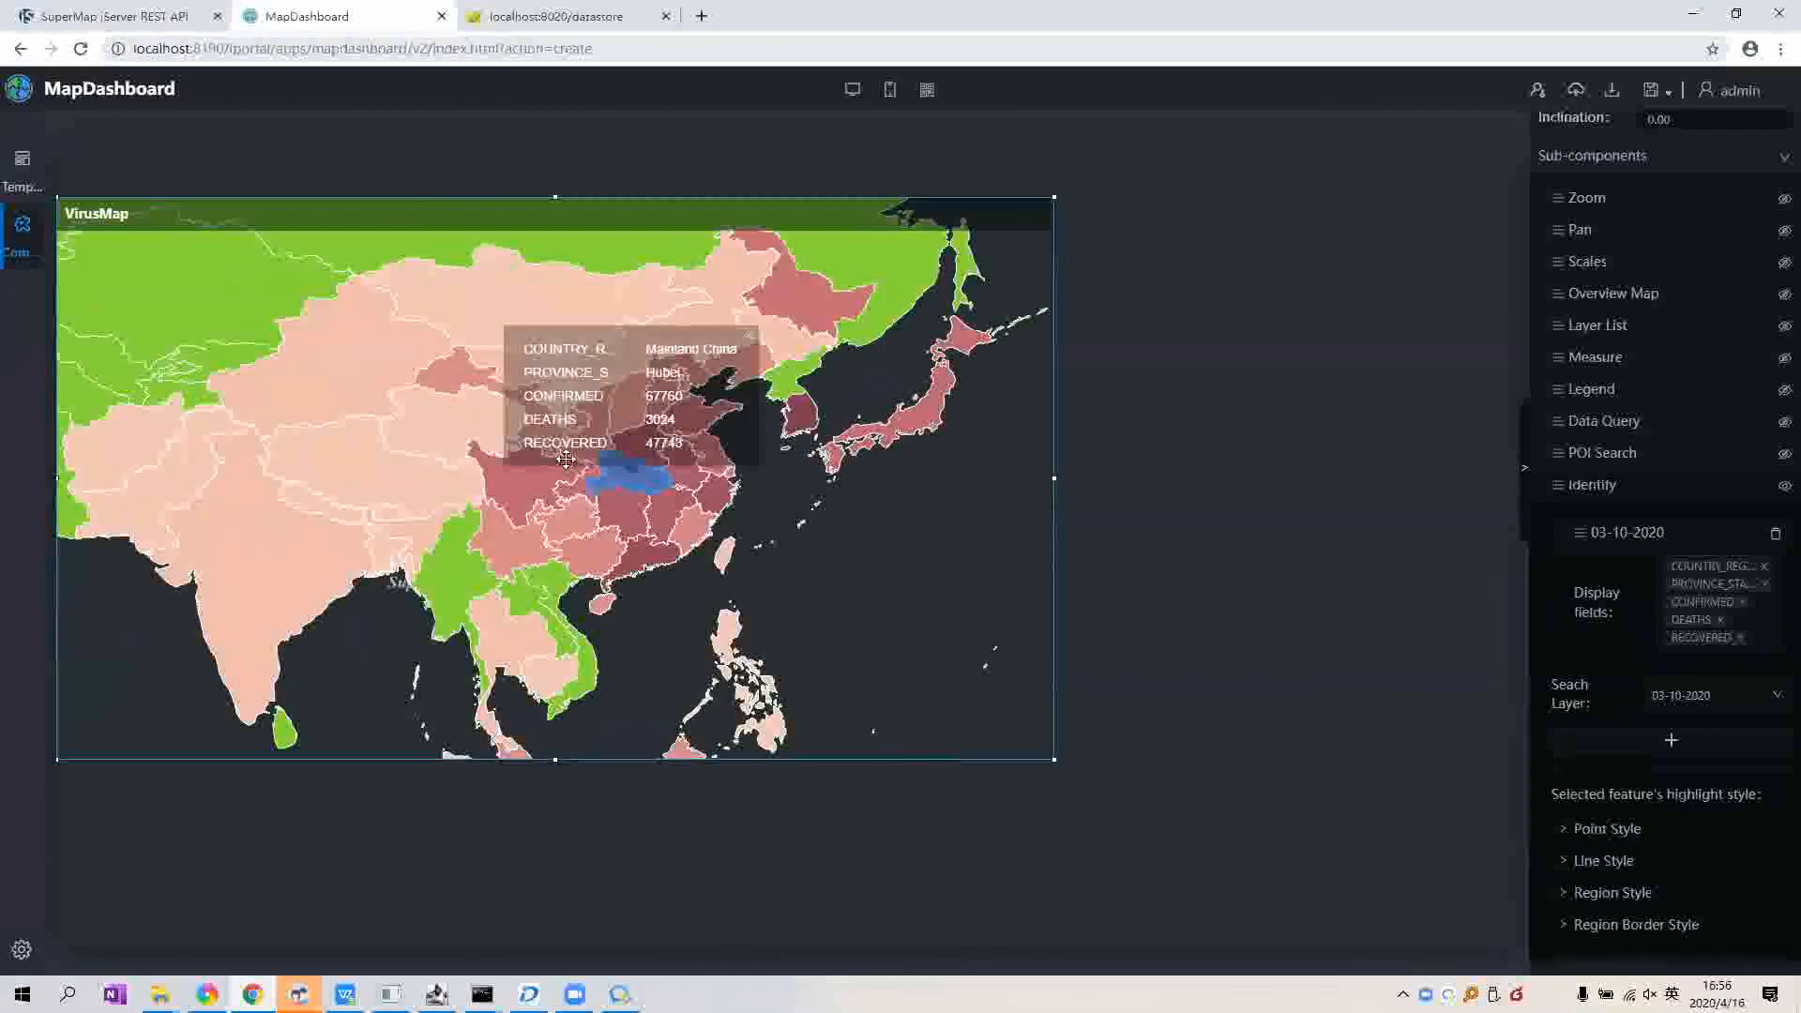
scroll(570, 452, "up", 2)
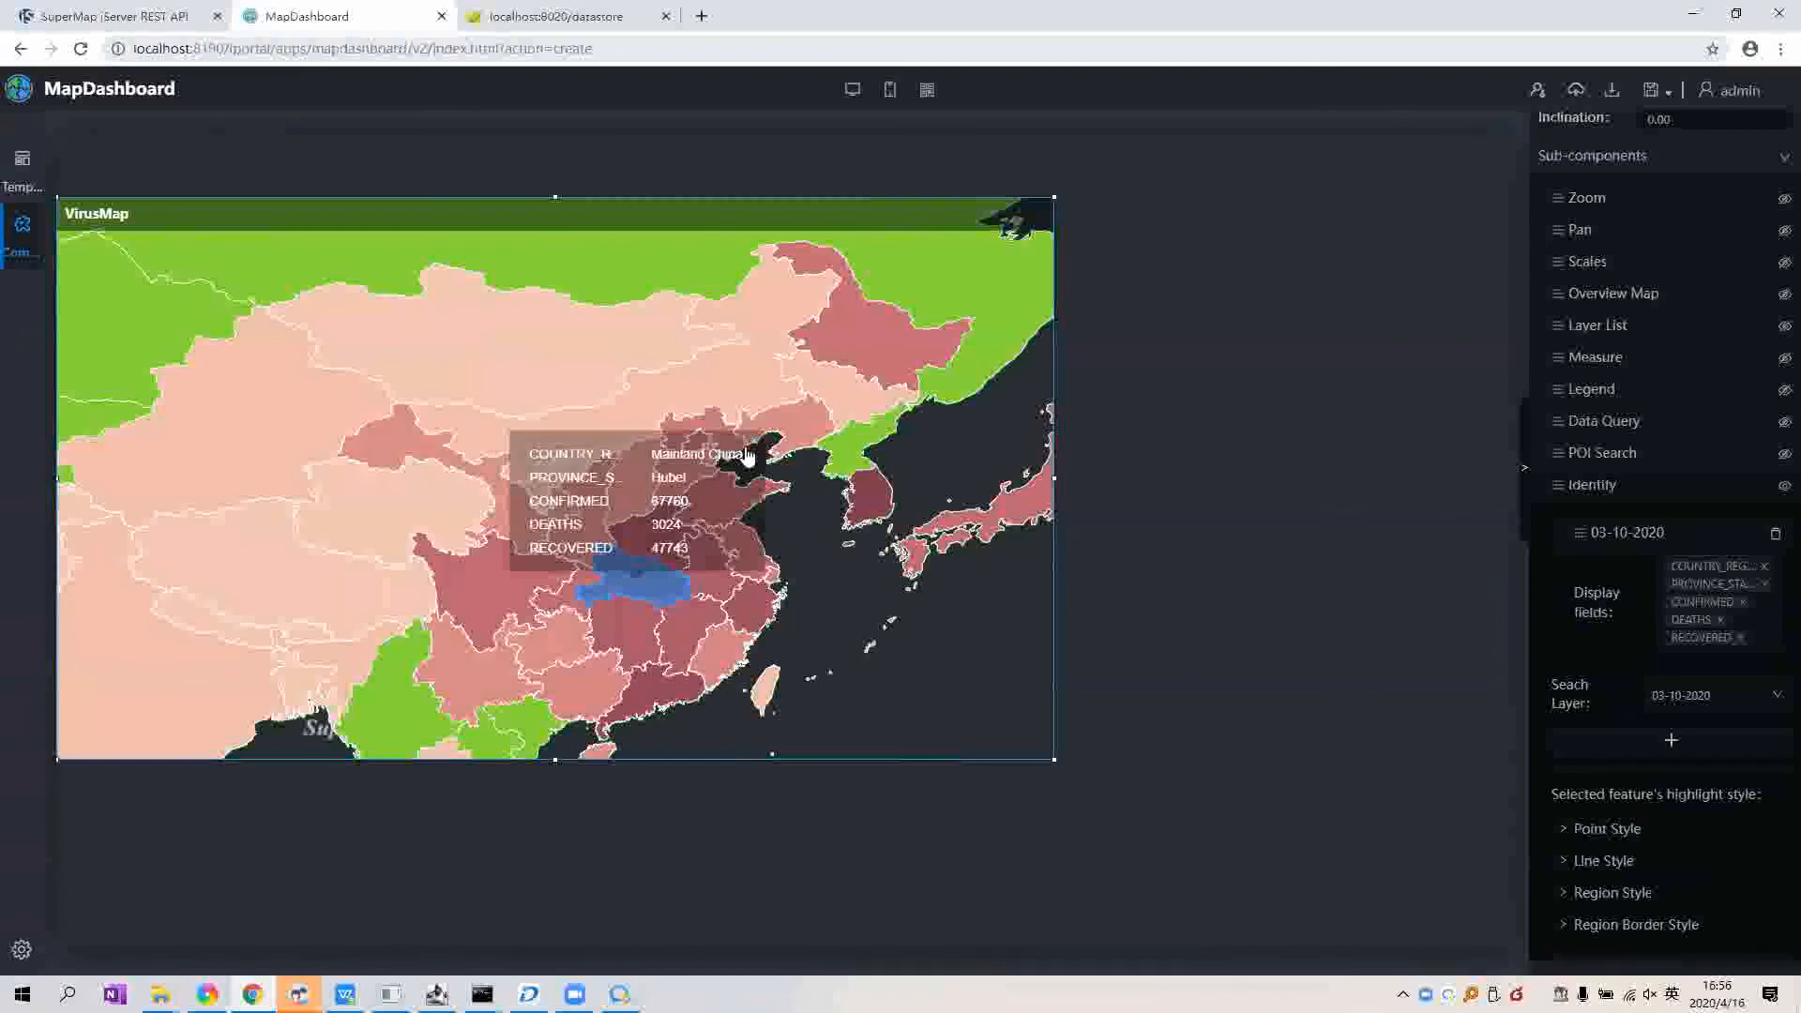
left_click(586, 387)
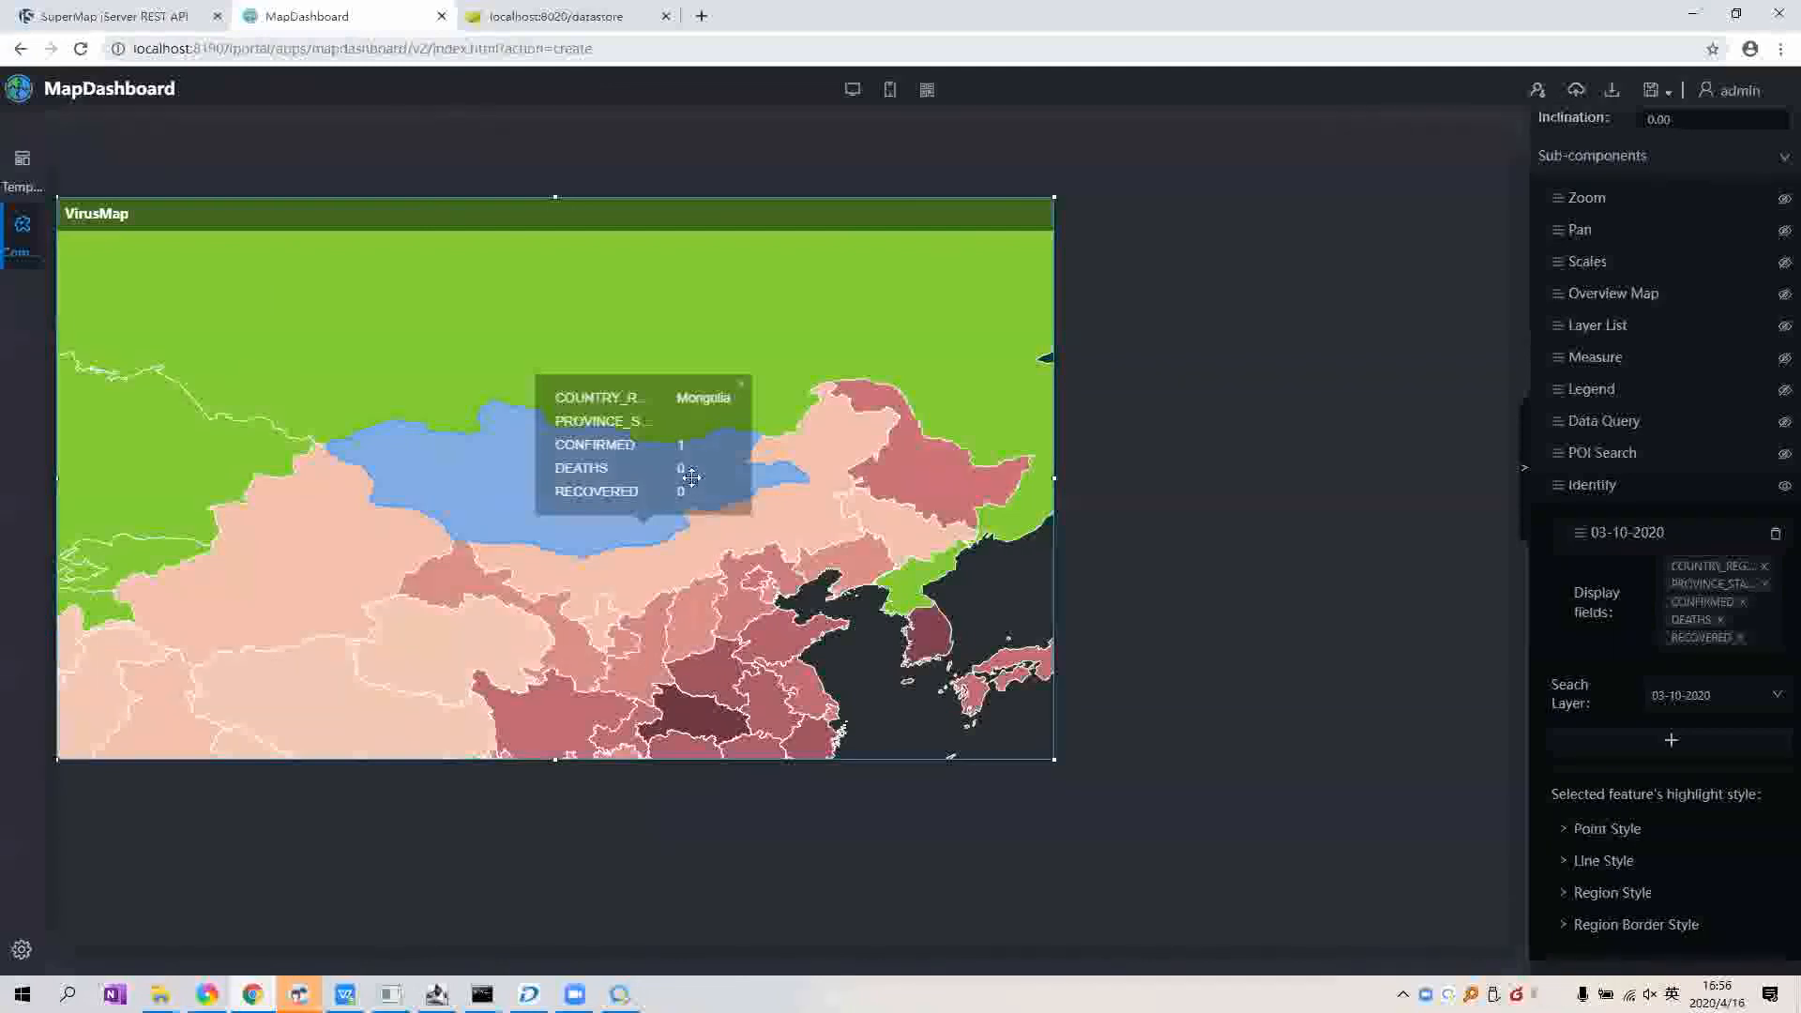
left_click(741, 385)
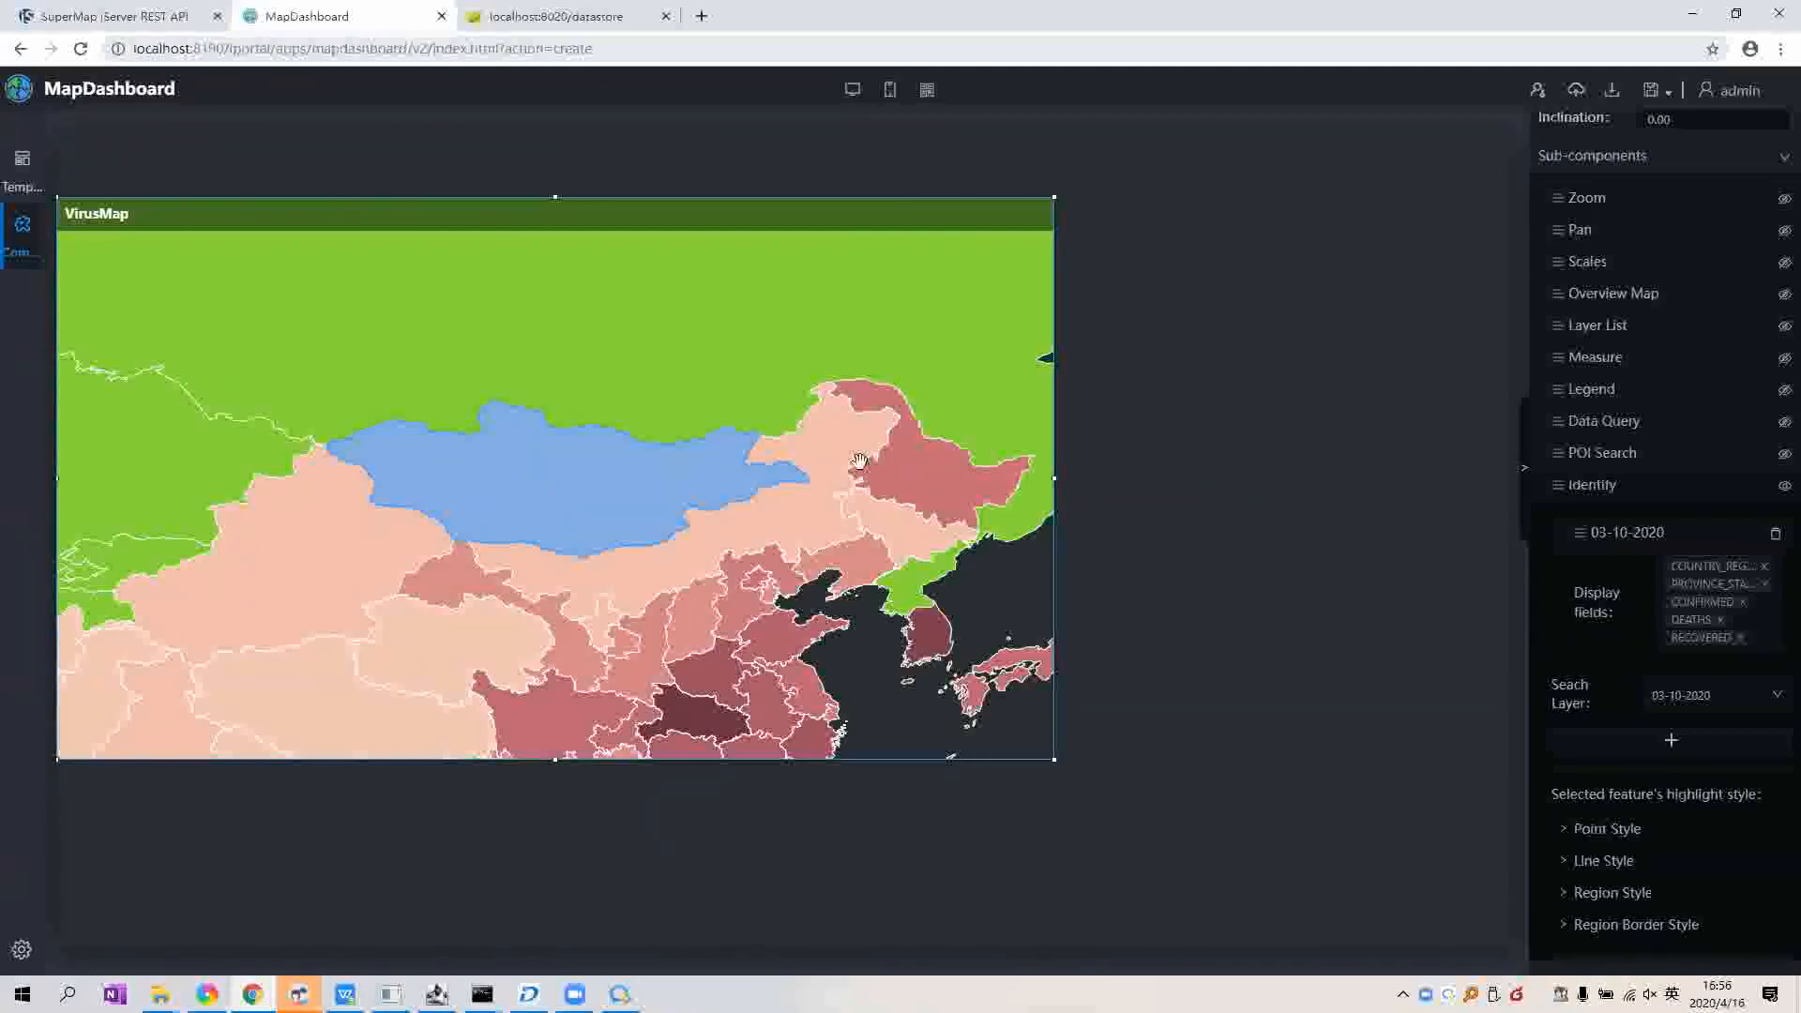
left_click(822, 500)
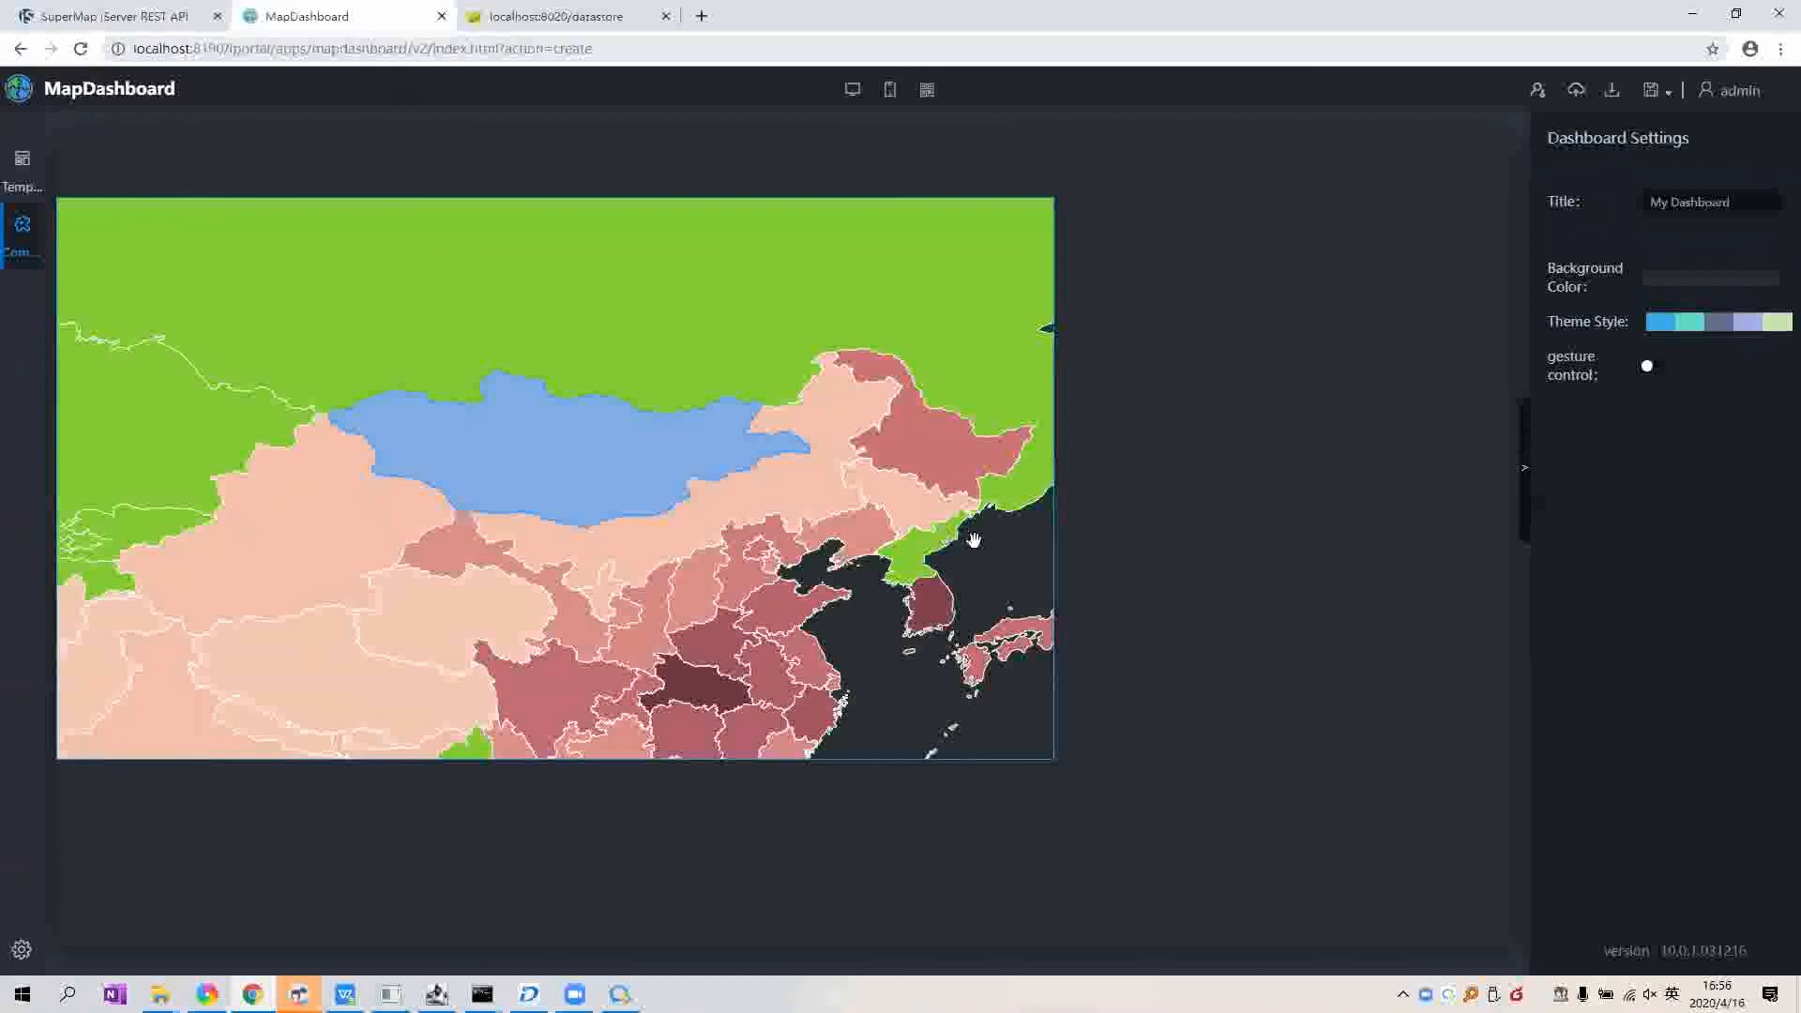
left_click(727, 426)
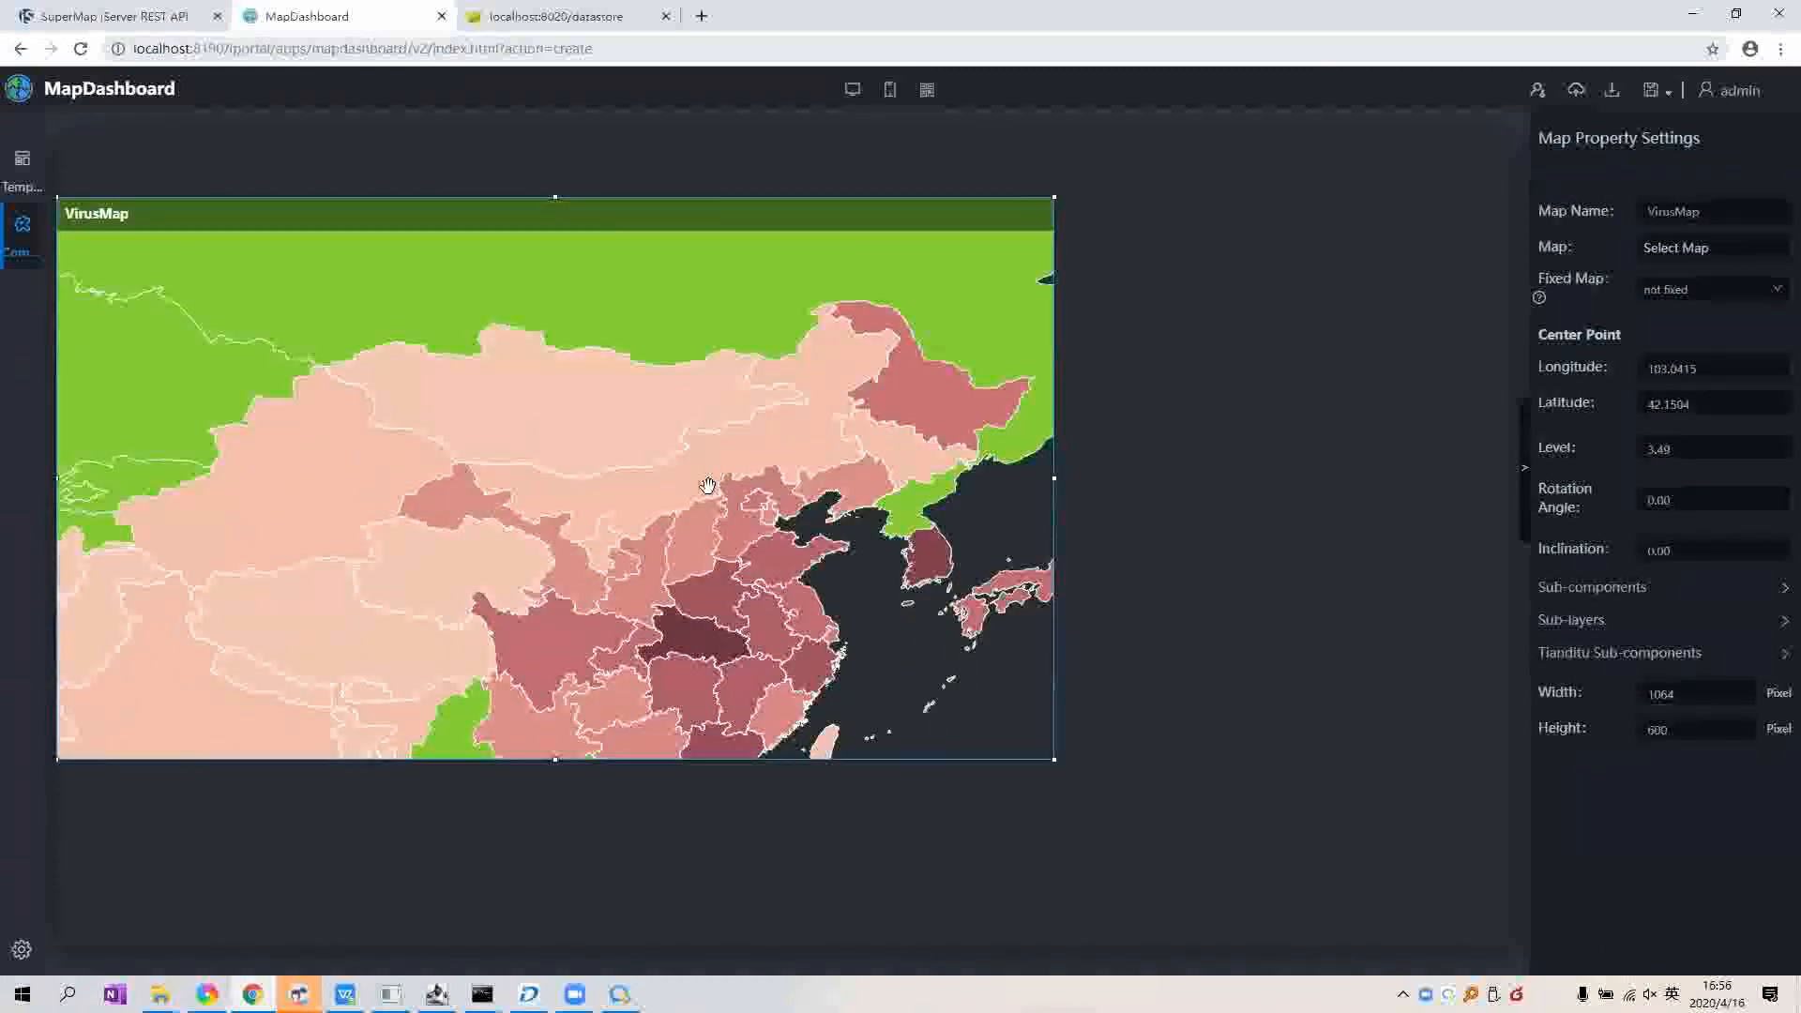
Step: Show the Components panel and scroll to the Common widgets such as Date & Time and Text
left_click(7, 257)
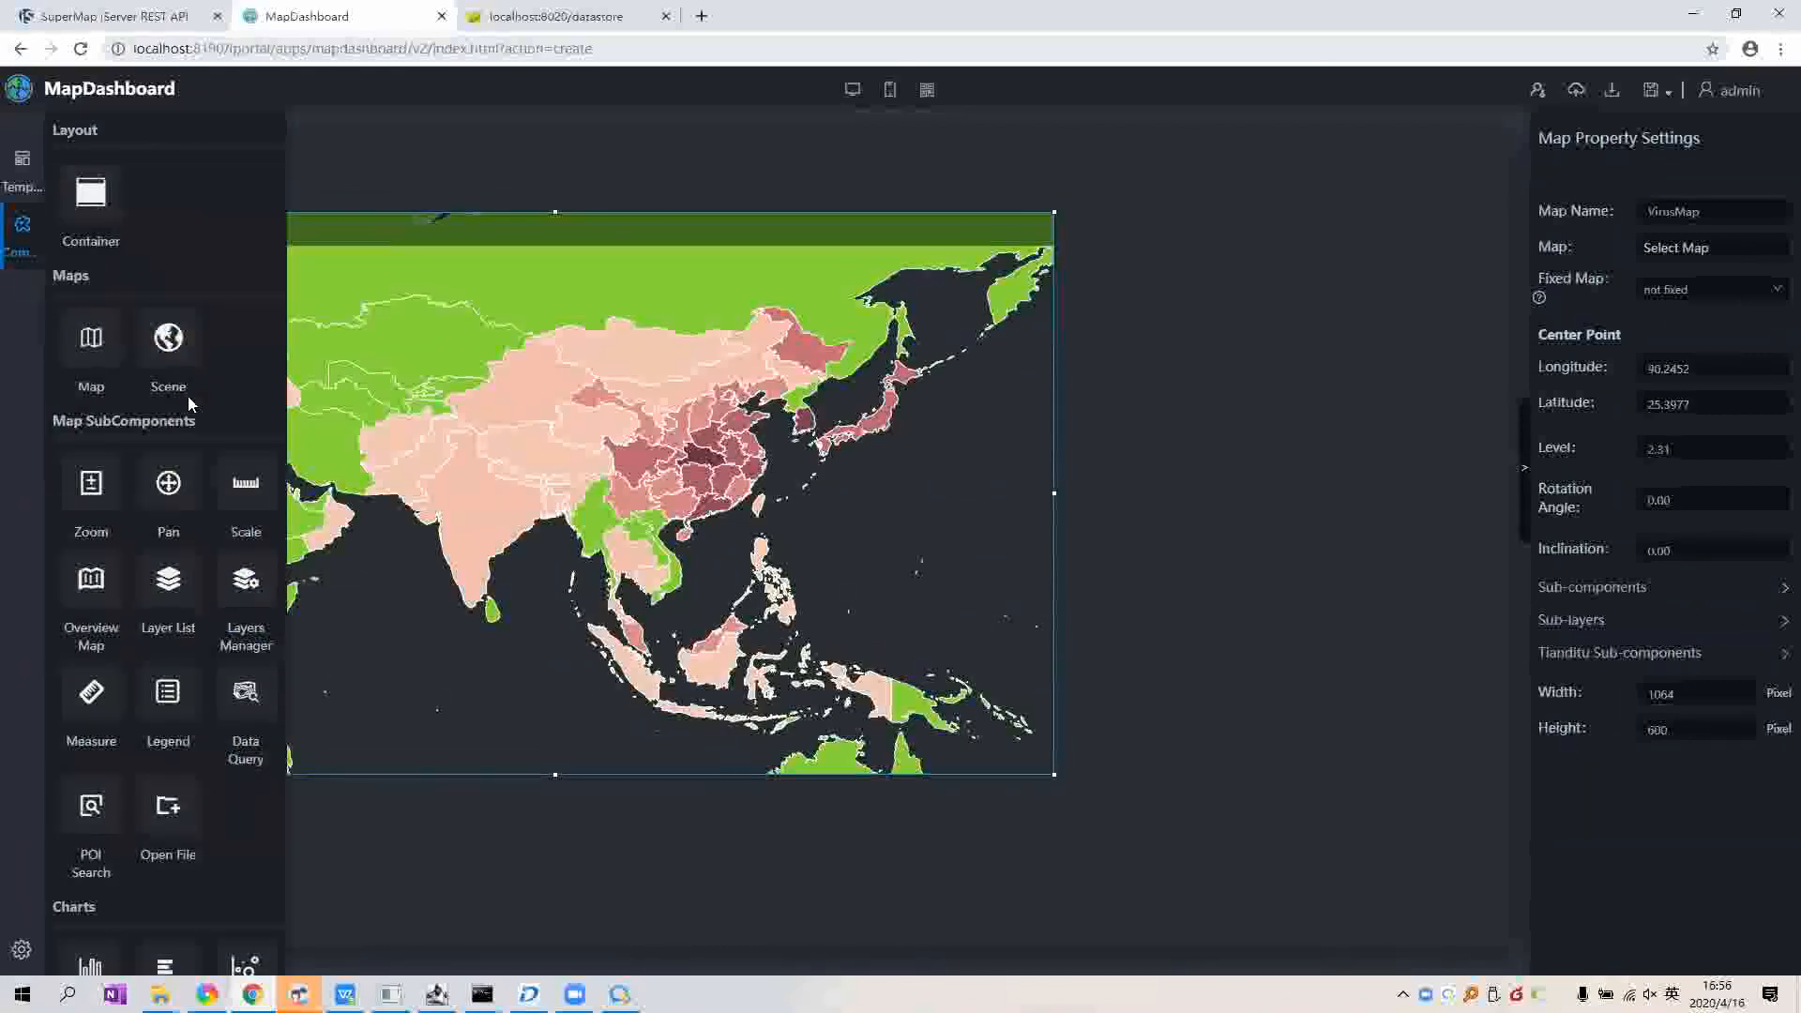
scroll(192, 412, "down", 1)
scroll(199, 431, "down", 2)
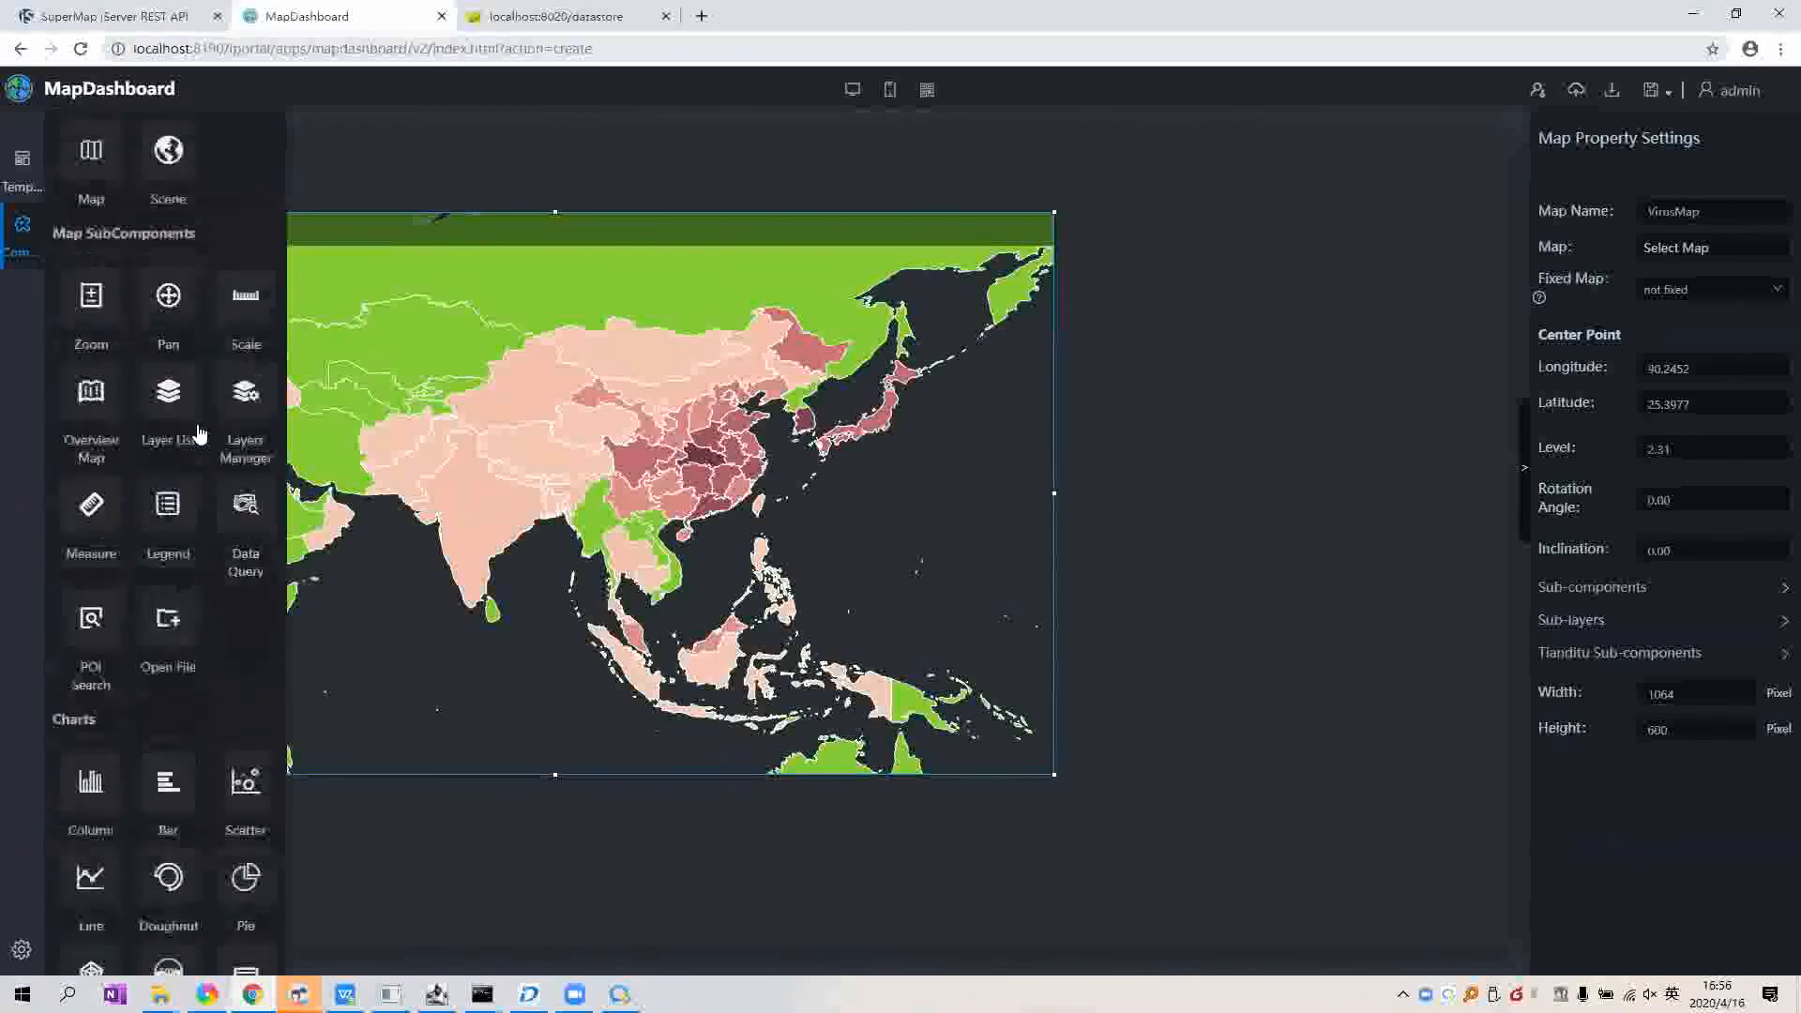
scroll(198, 432, "up", 1)
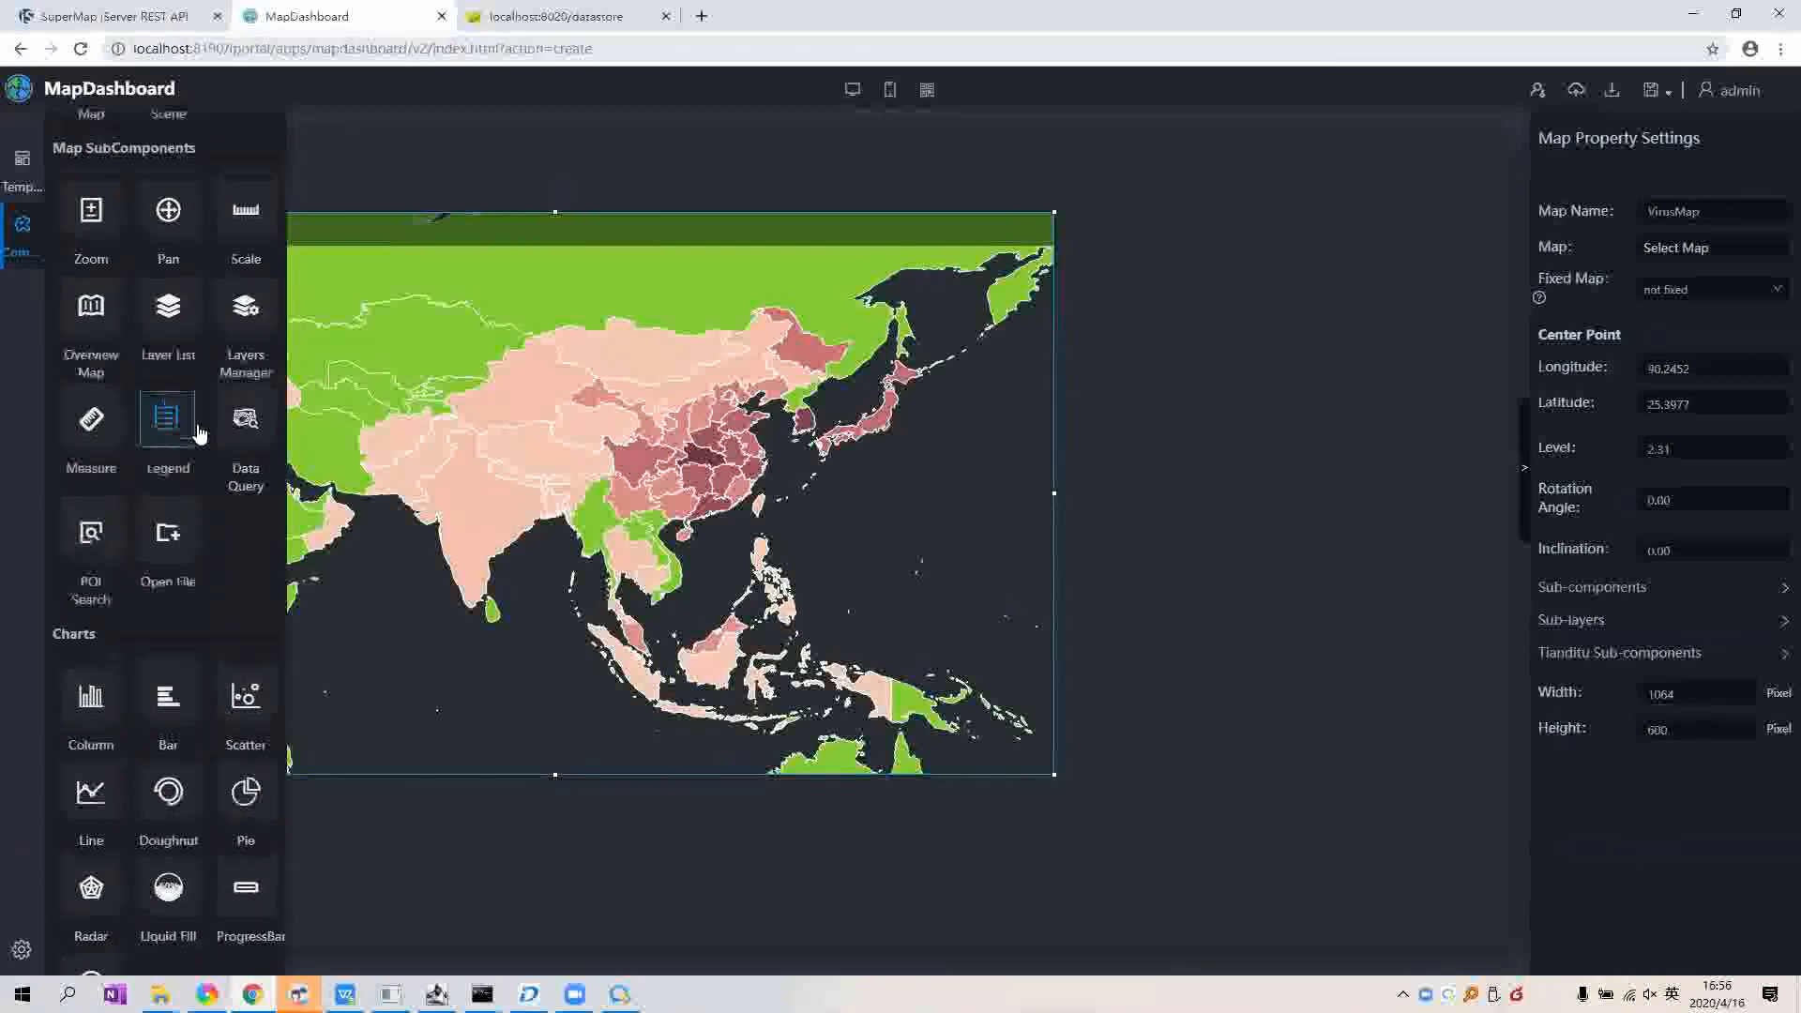
scroll(216, 458, "down", 2)
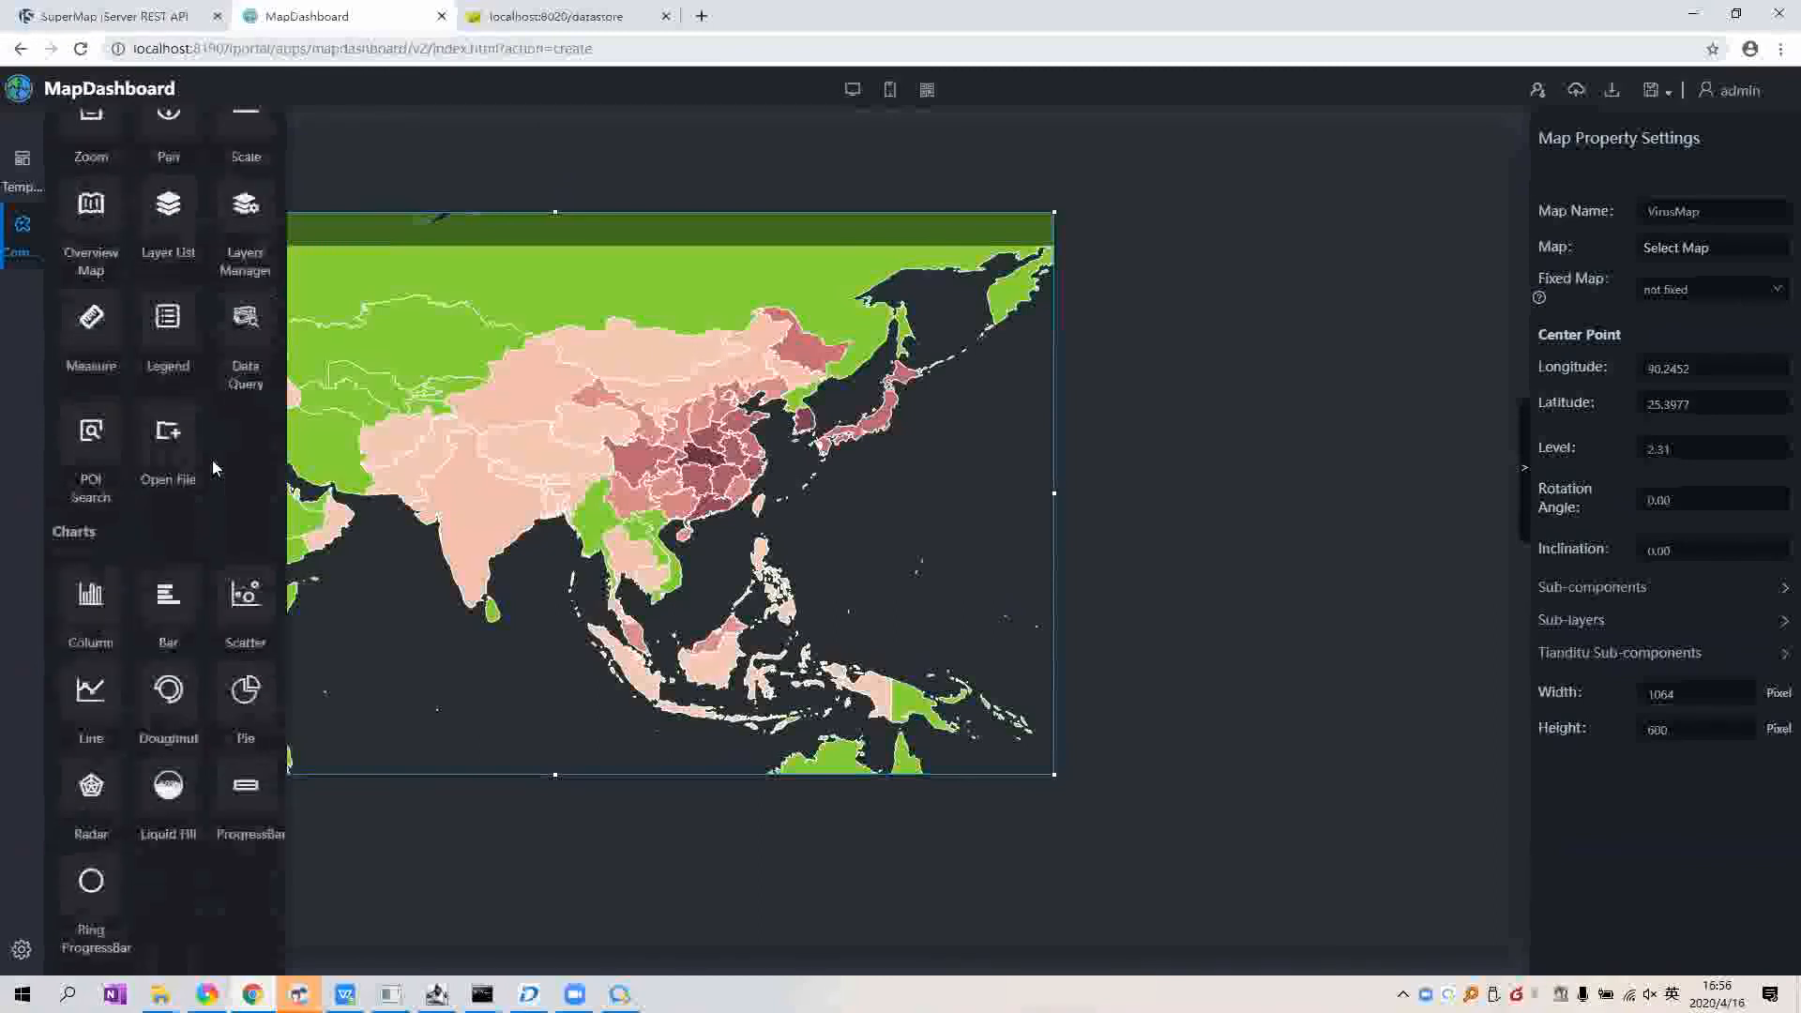
scroll(212, 460, "down", 1)
scroll(212, 459, "up", 1)
scroll(212, 459, "up", 3)
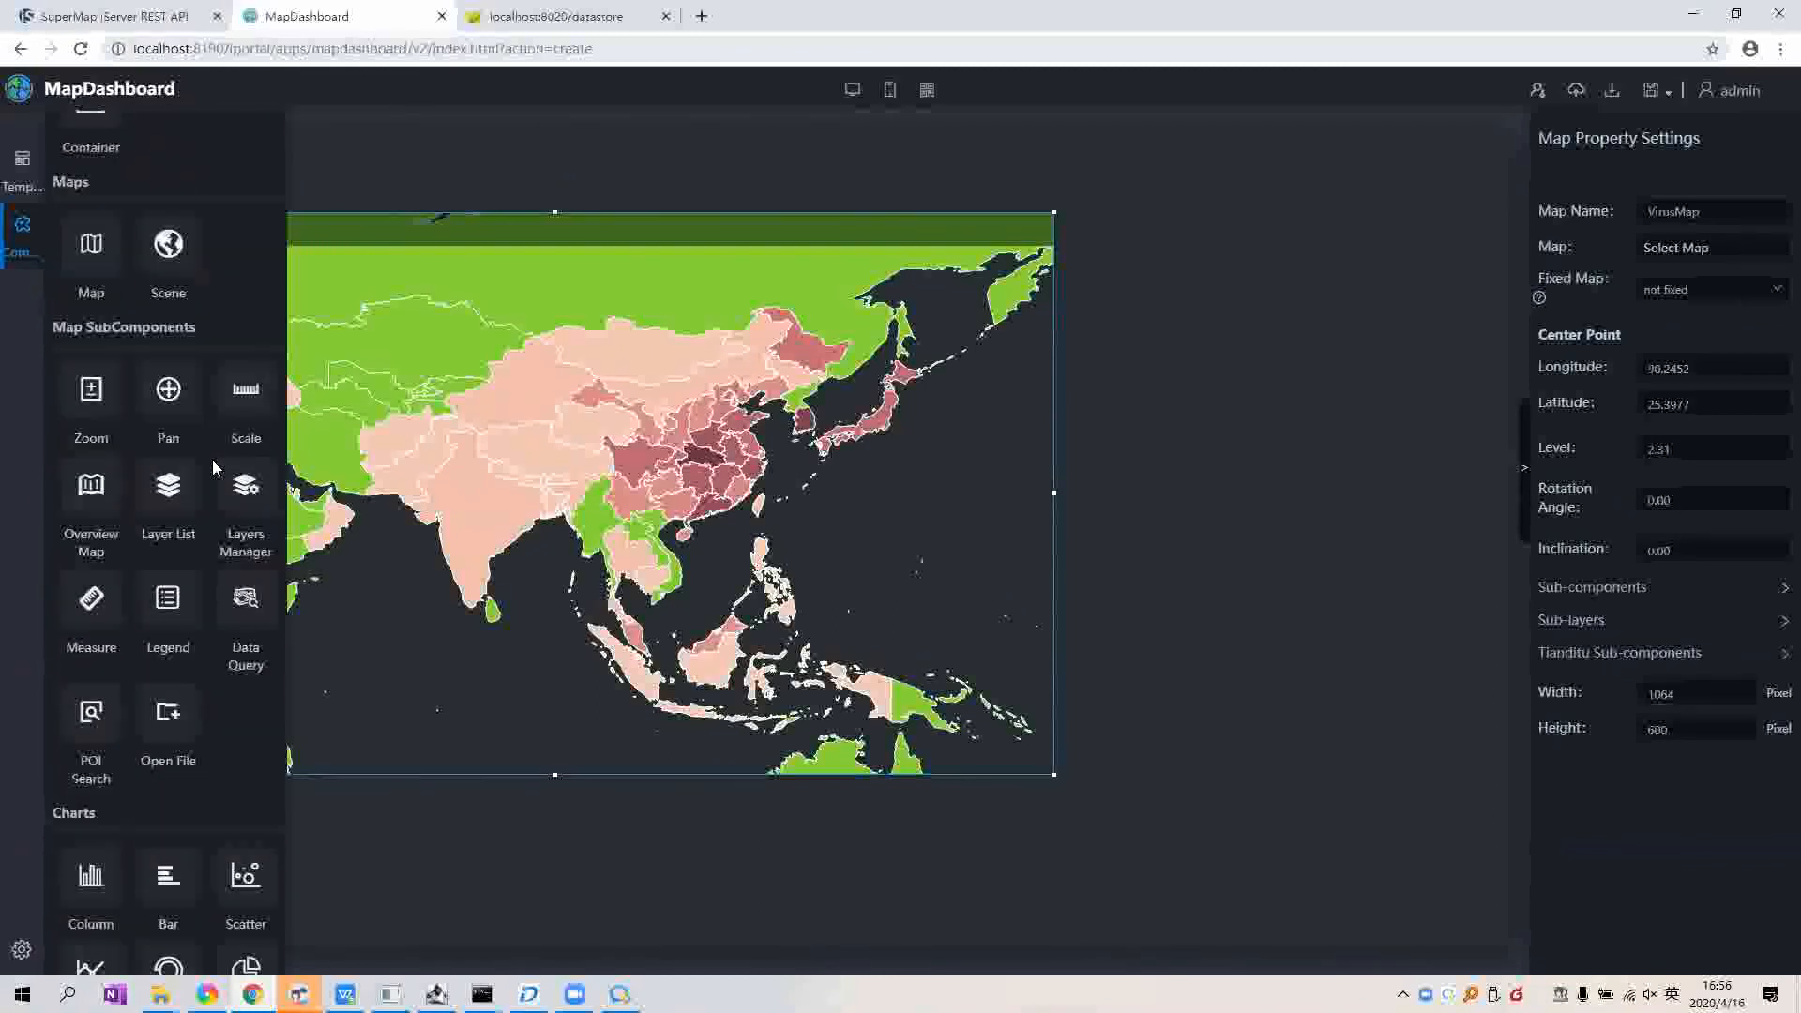
scroll(212, 459, "down", 3)
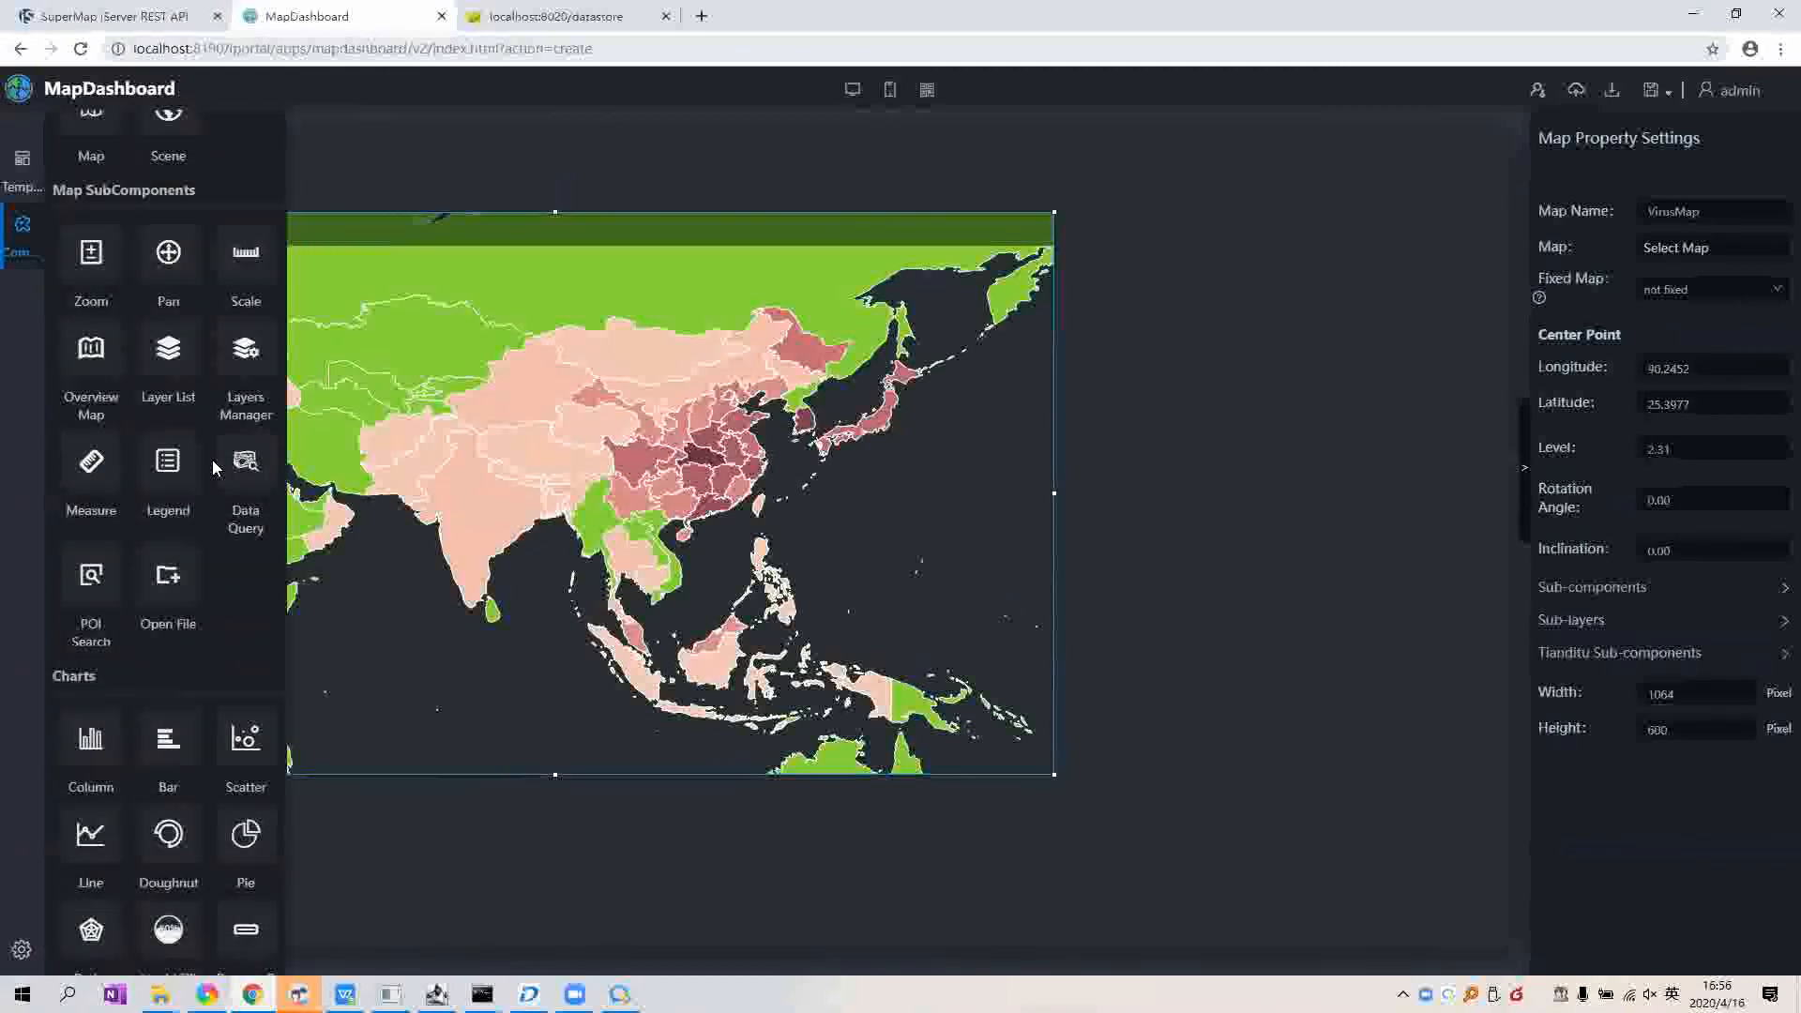
scroll(167, 481, "down", 6)
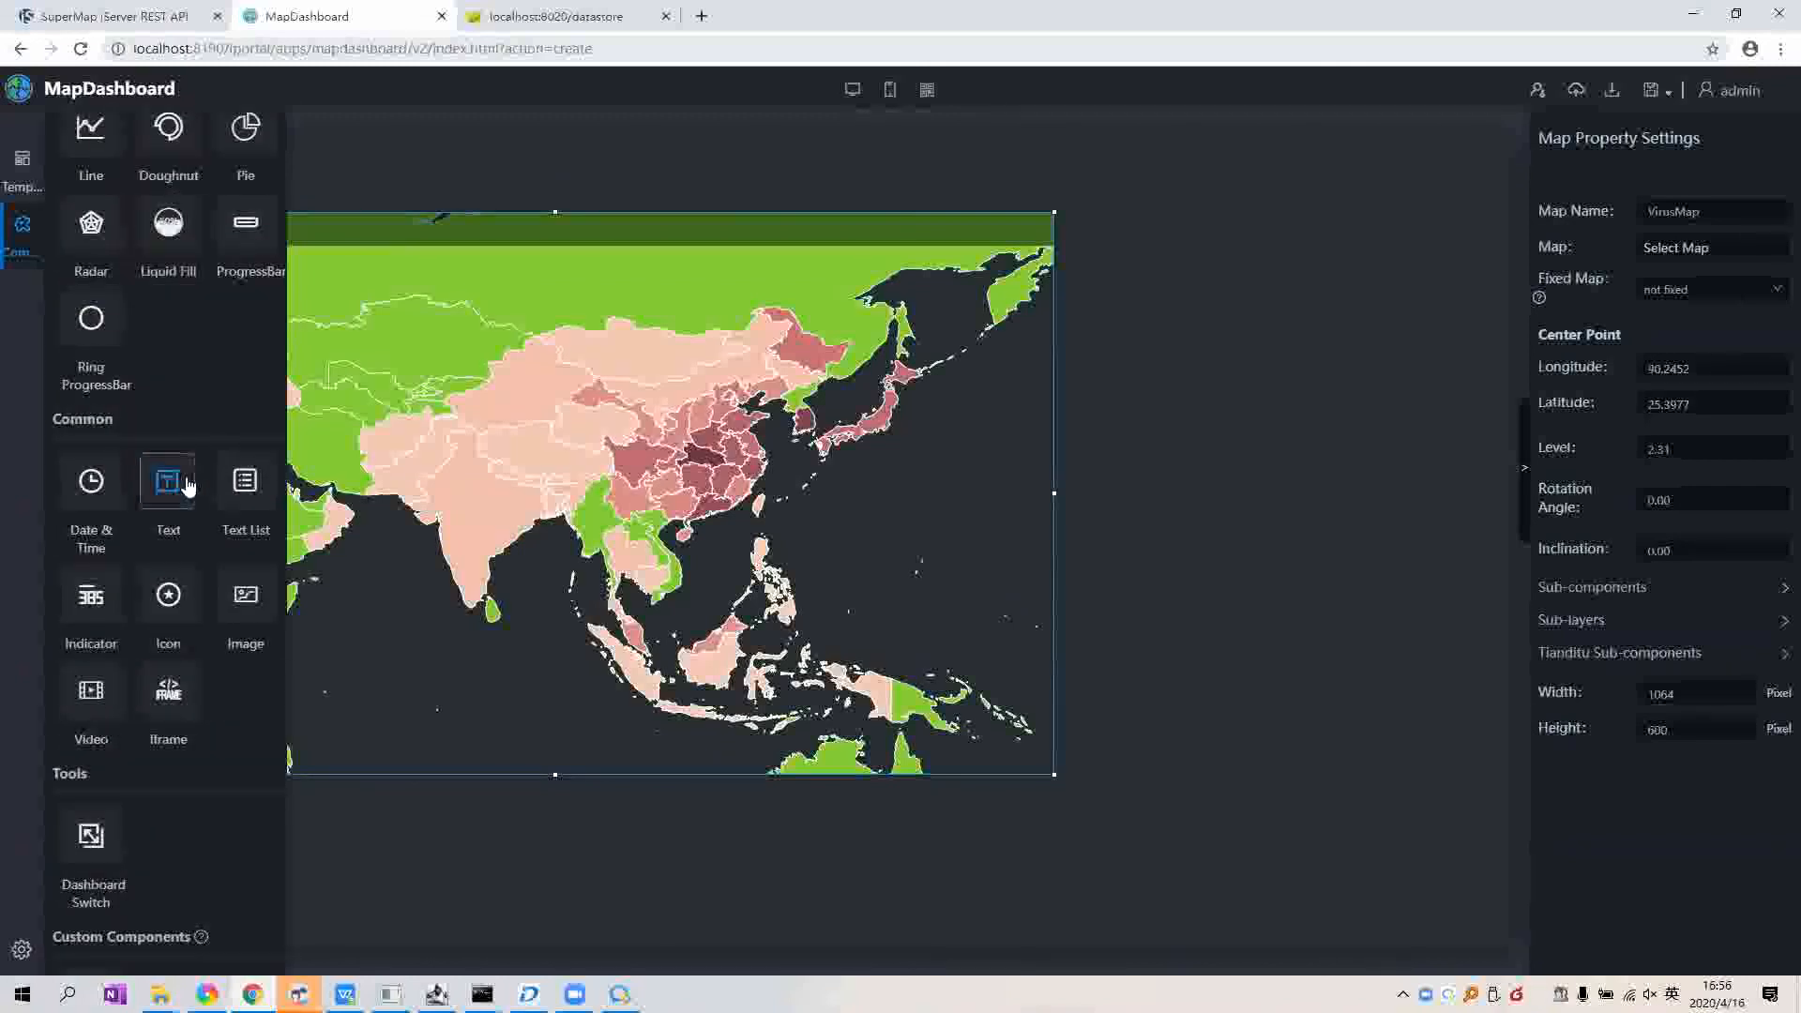
Step: Place a Text component at the top of the dashboard reading 'World Virus Dashboard'
left_click_drag(187, 485, 627, 183)
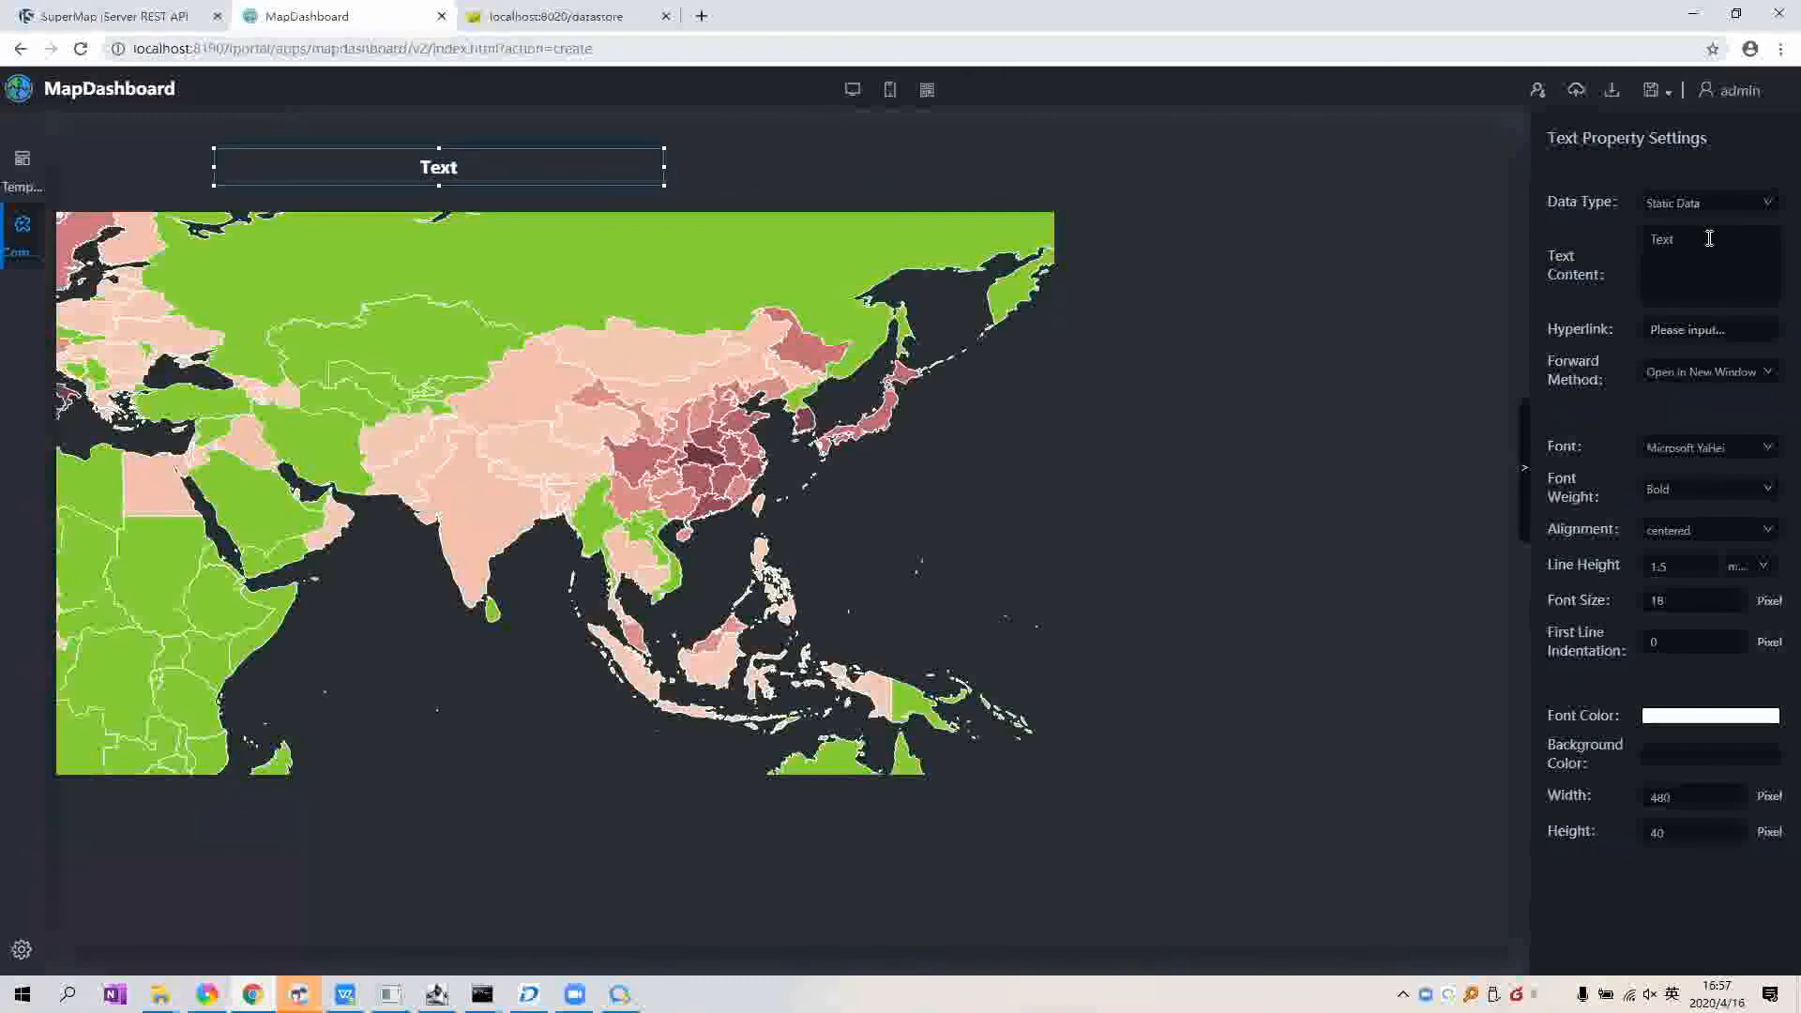
double_click(1661, 240)
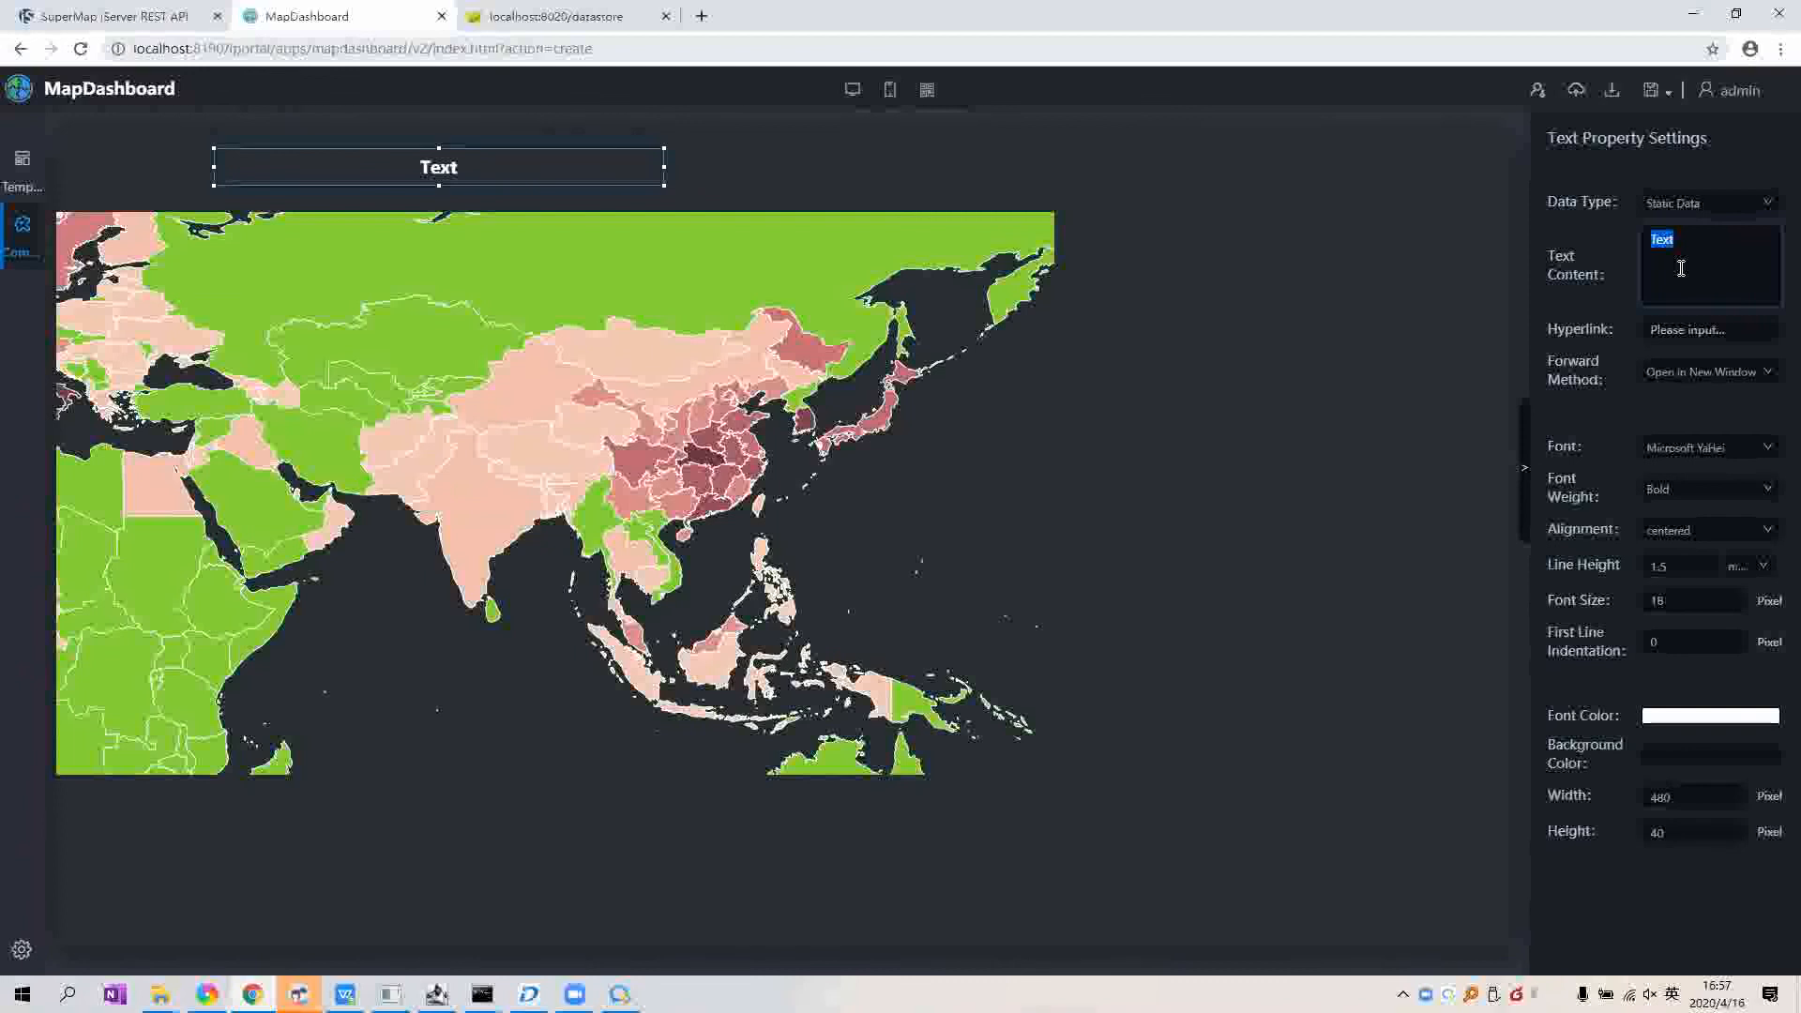
type("VirusMap Da")
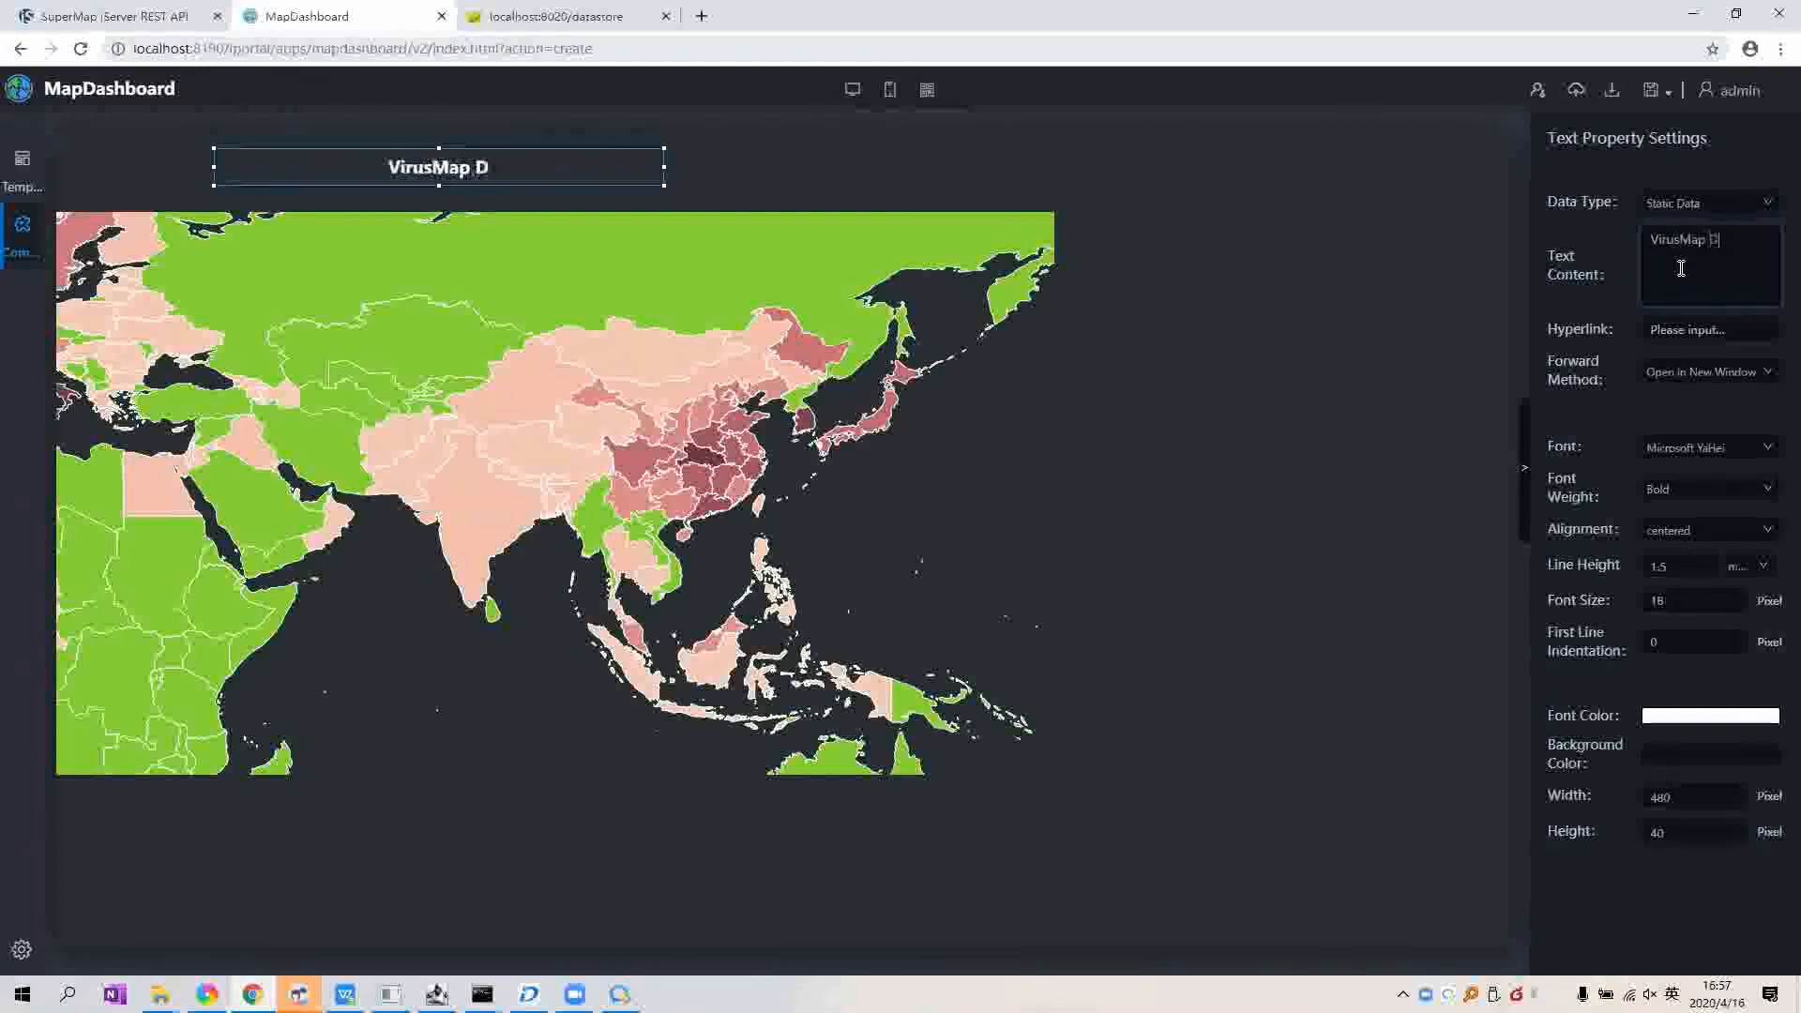
key("BackSpace")
key("BackSpace")
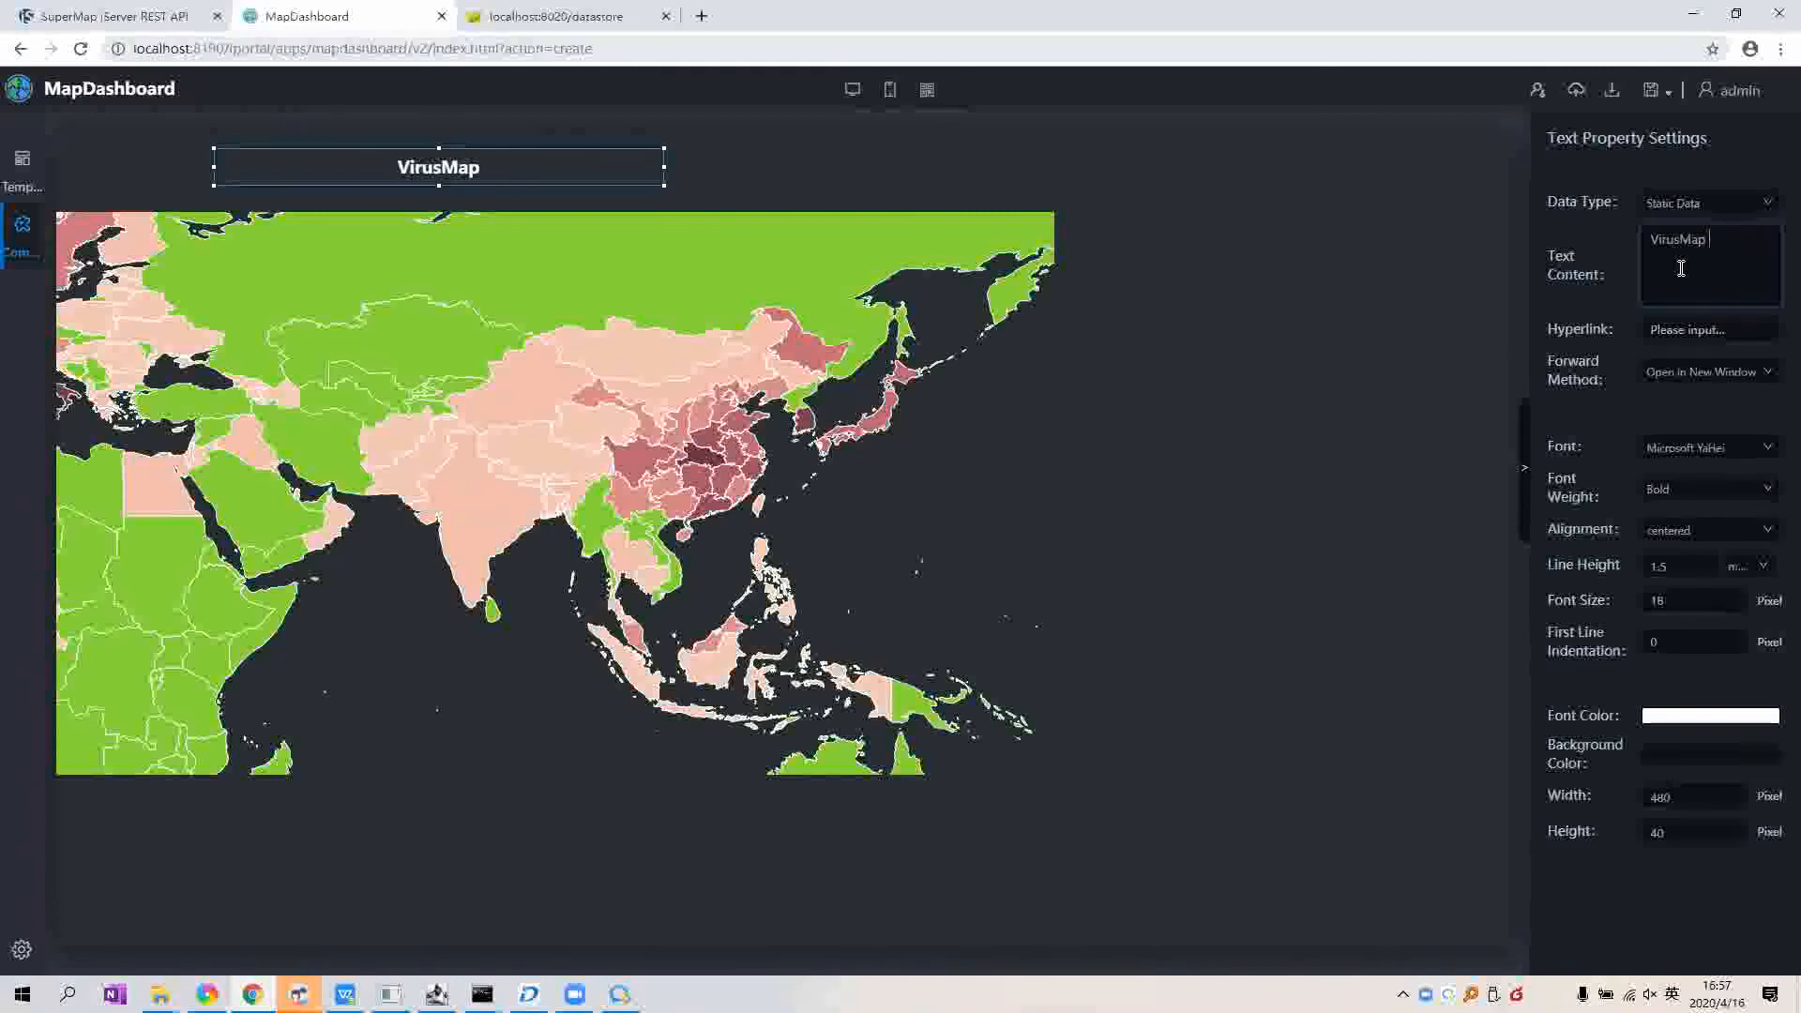
key("BackSpace")
key("BackSpace")
key("BackSpace")
key("BackSpace")
key("BackSpace")
key("BackSpace")
key("BackSpace")
key("BackSpace")
key("BackSpace")
type("Wor")
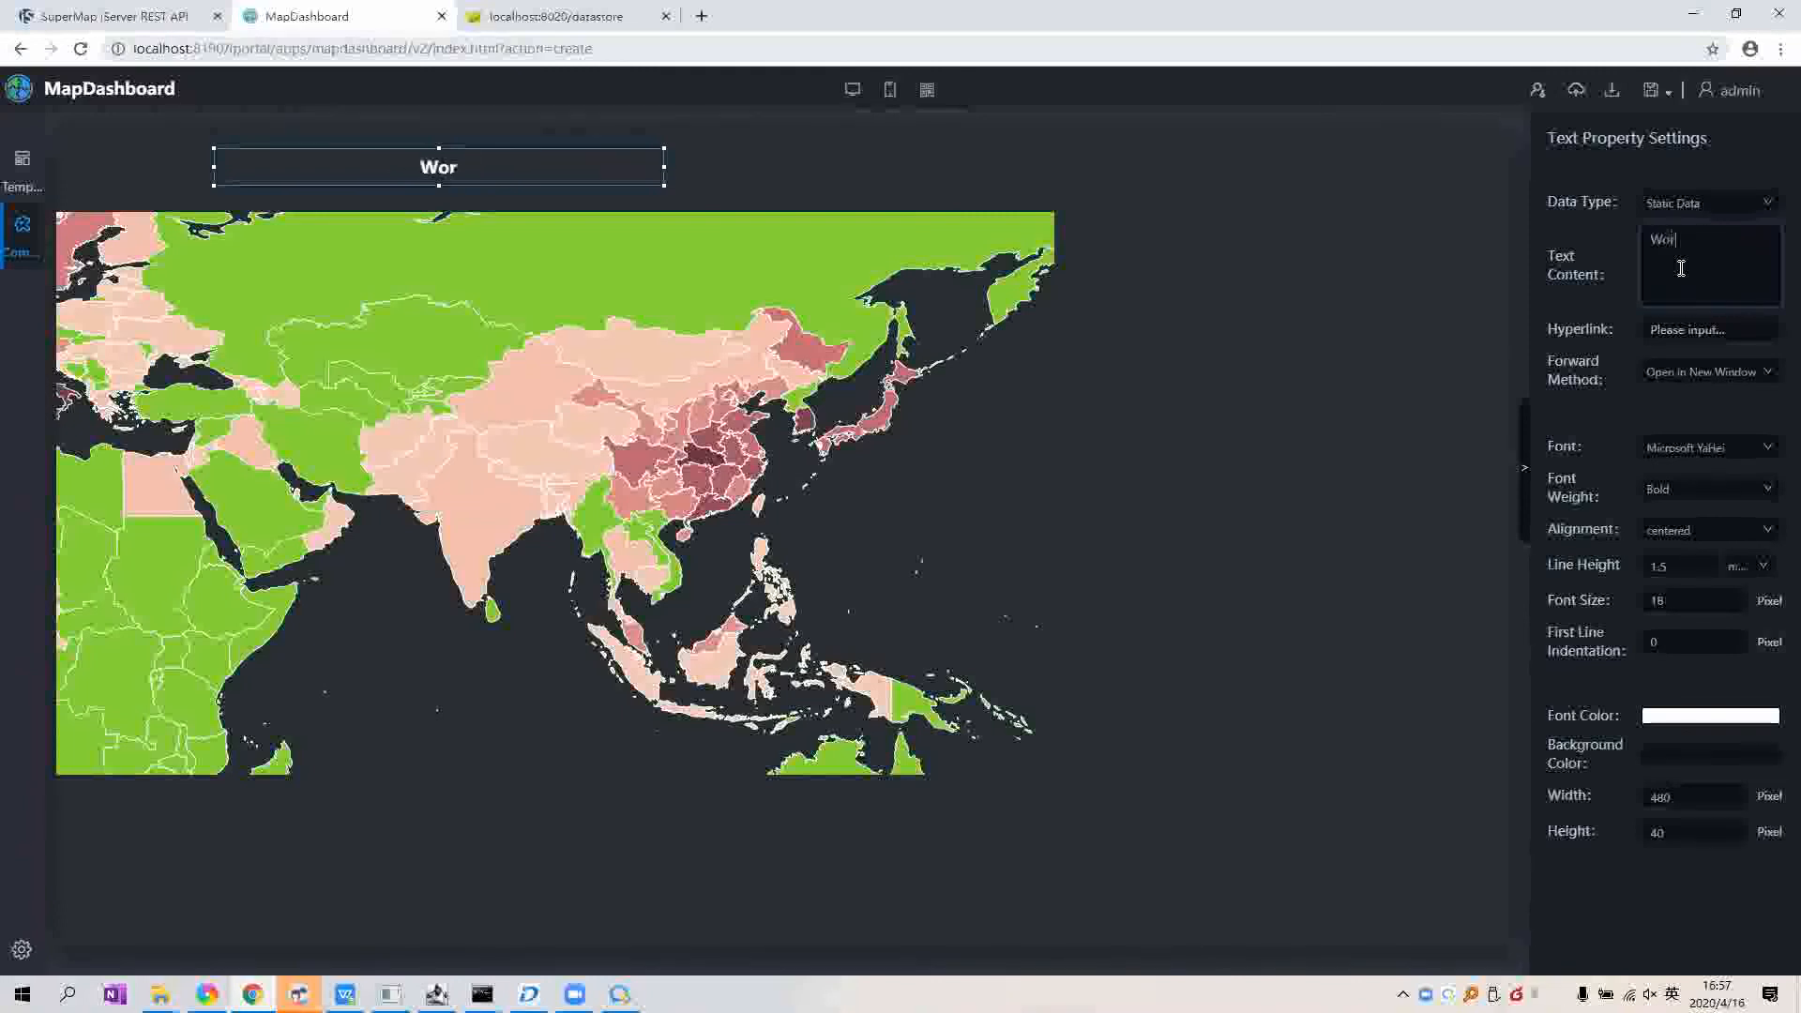
type("ld Virus ")
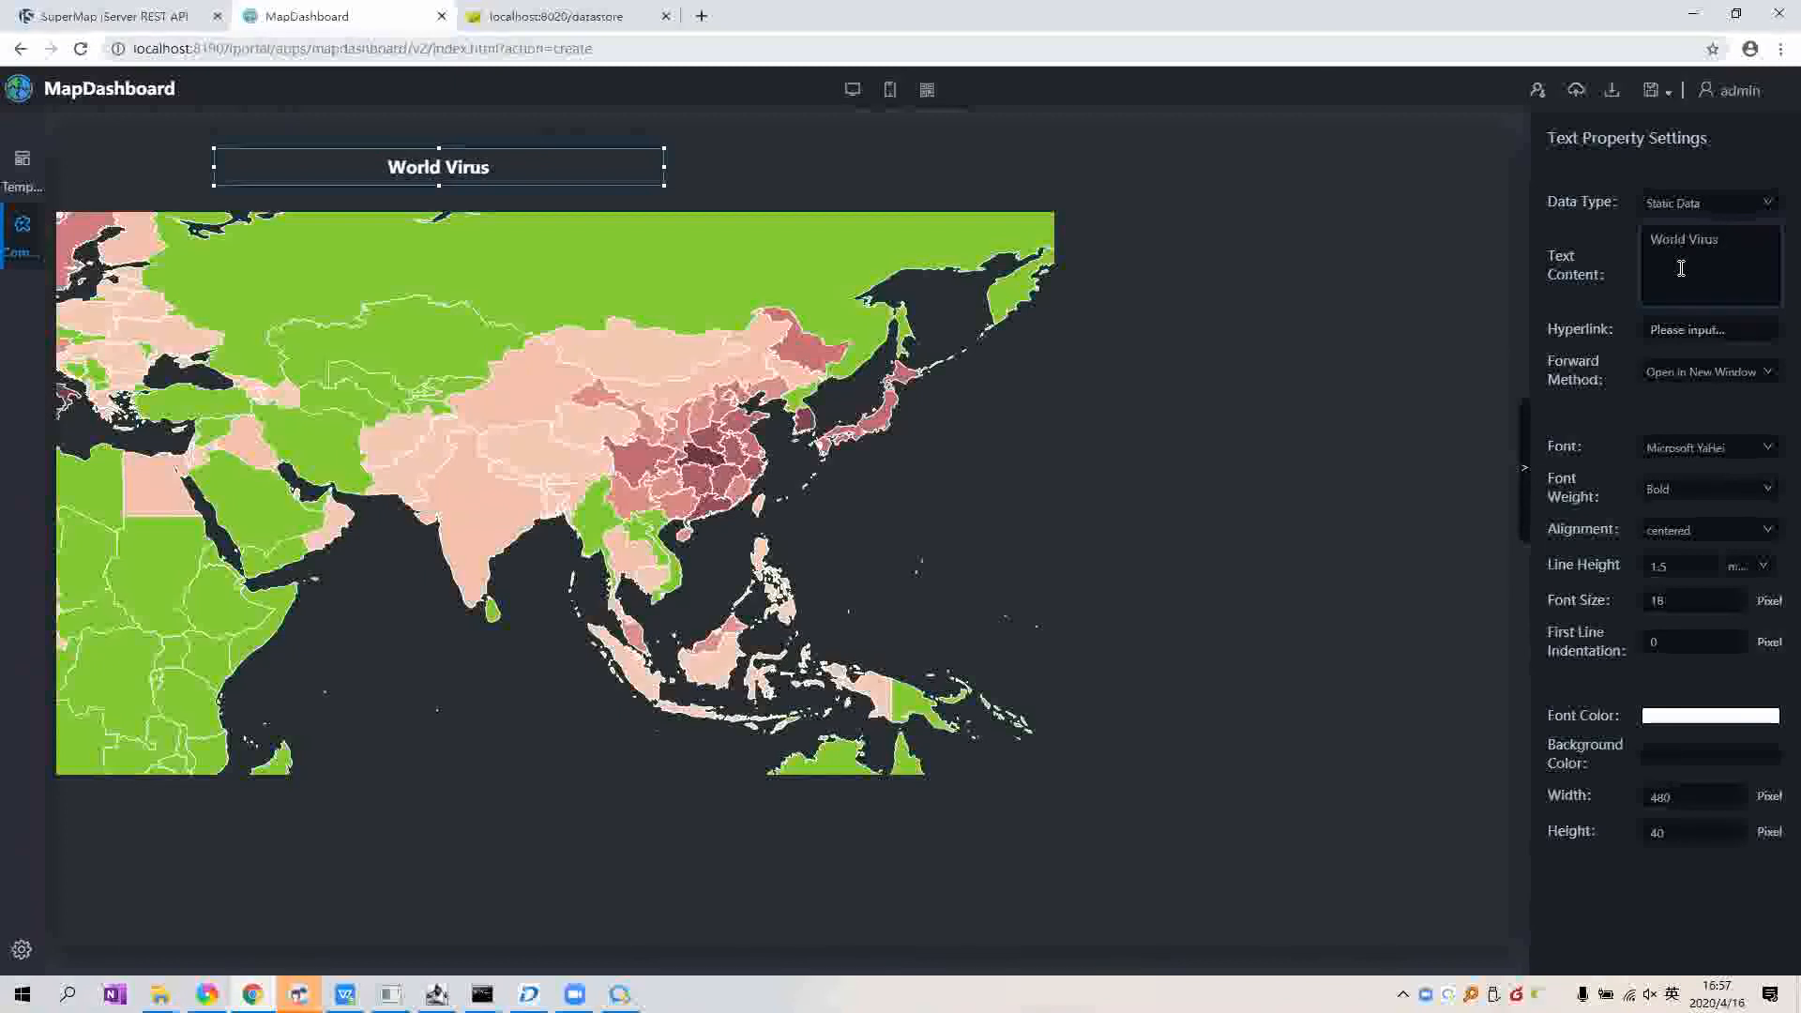
type("Dashboard")
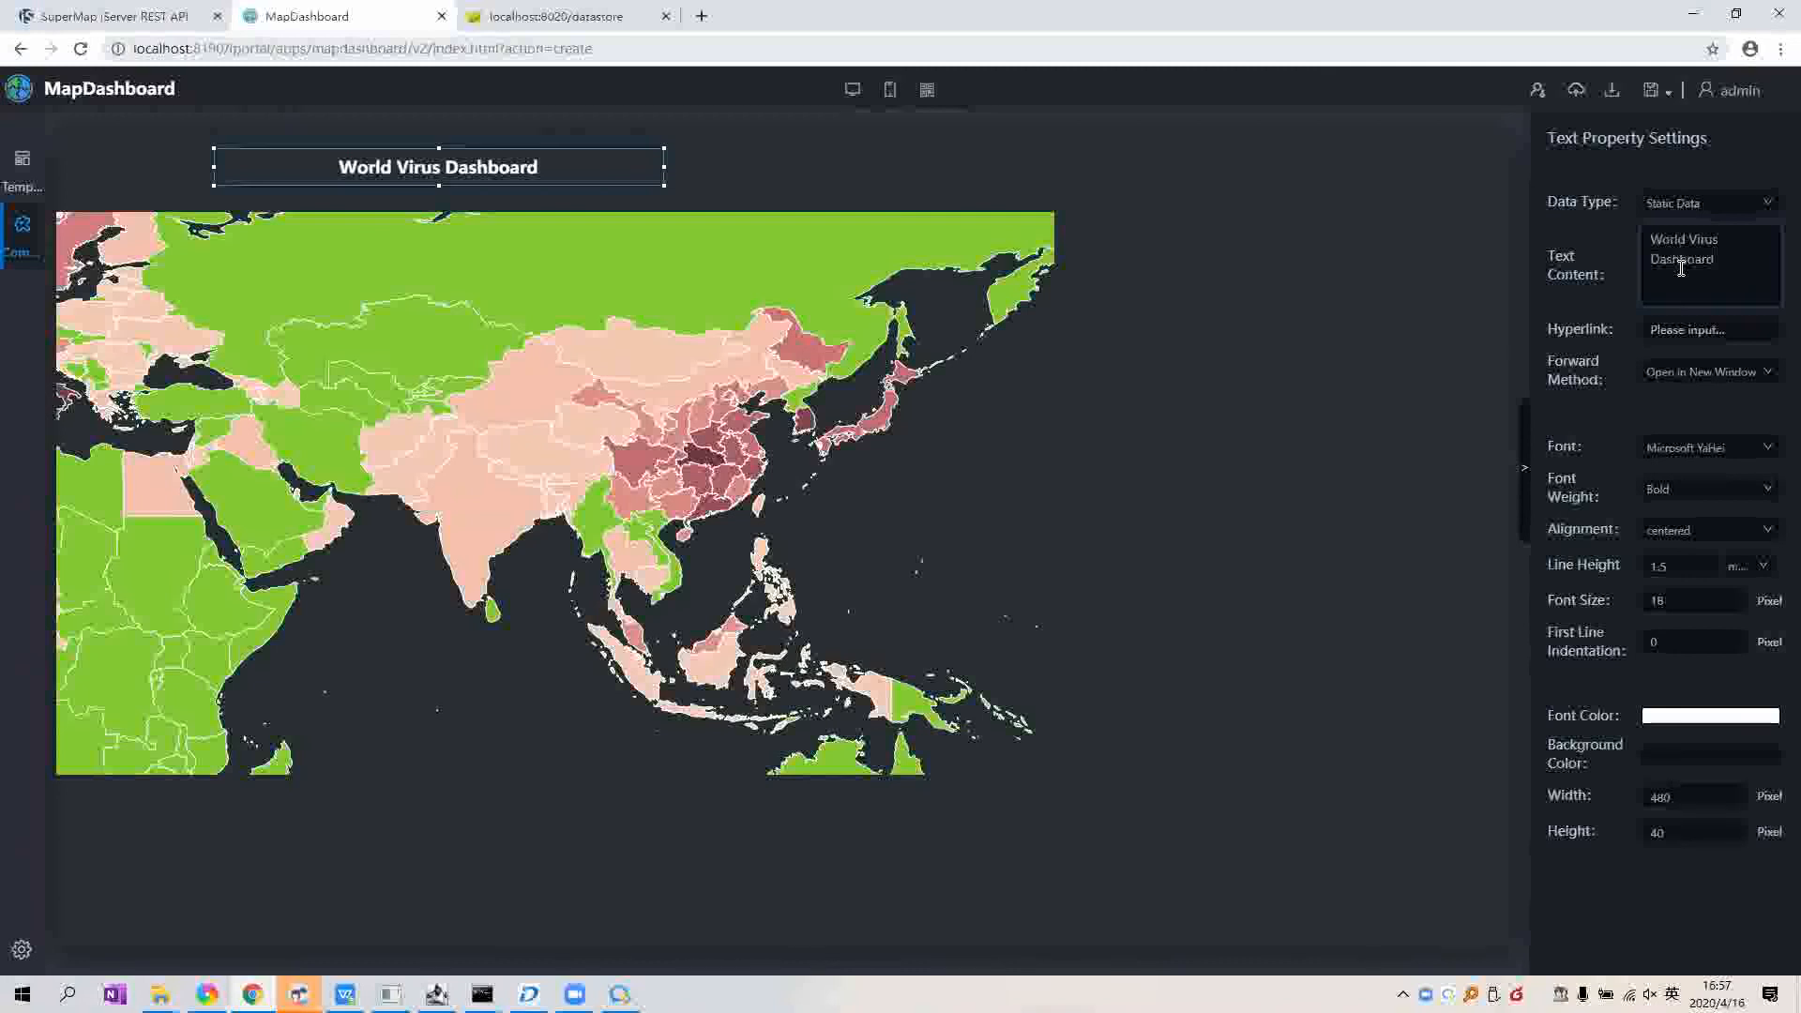
left_click(1615, 369)
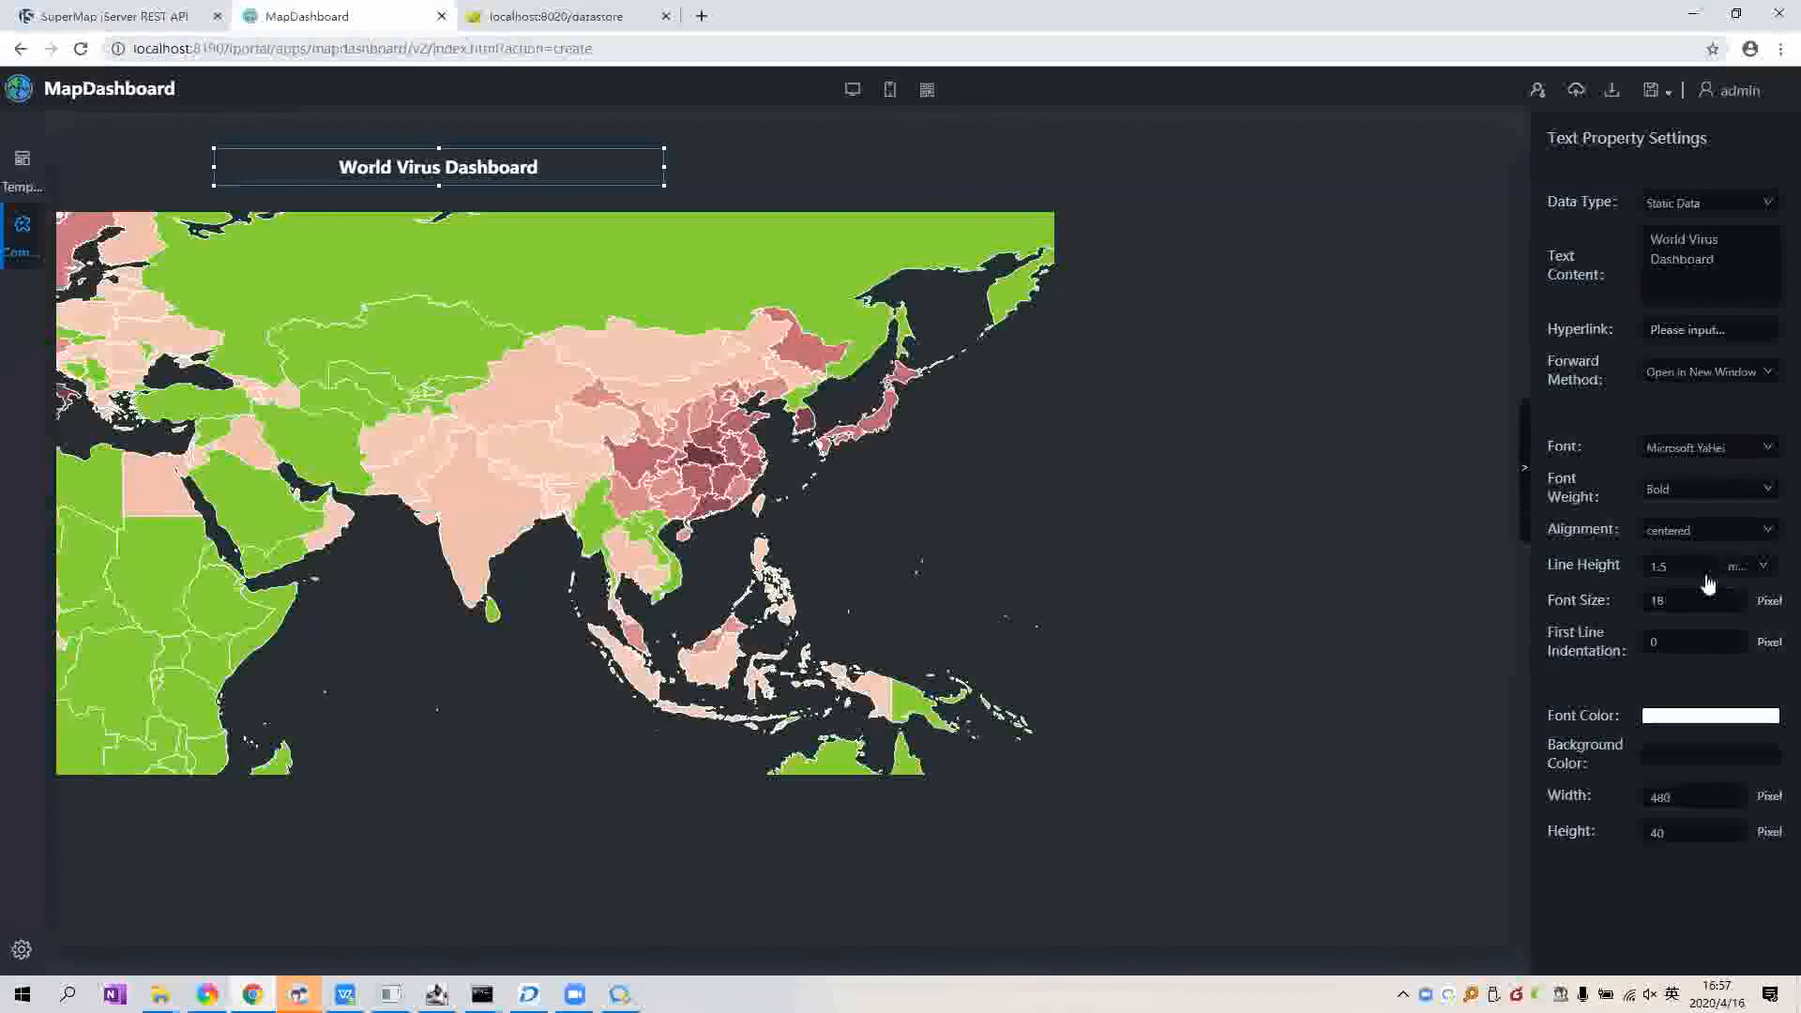
Step: Set the title's font size to 50
left_click_drag(1704, 598, 1621, 602)
type("30")
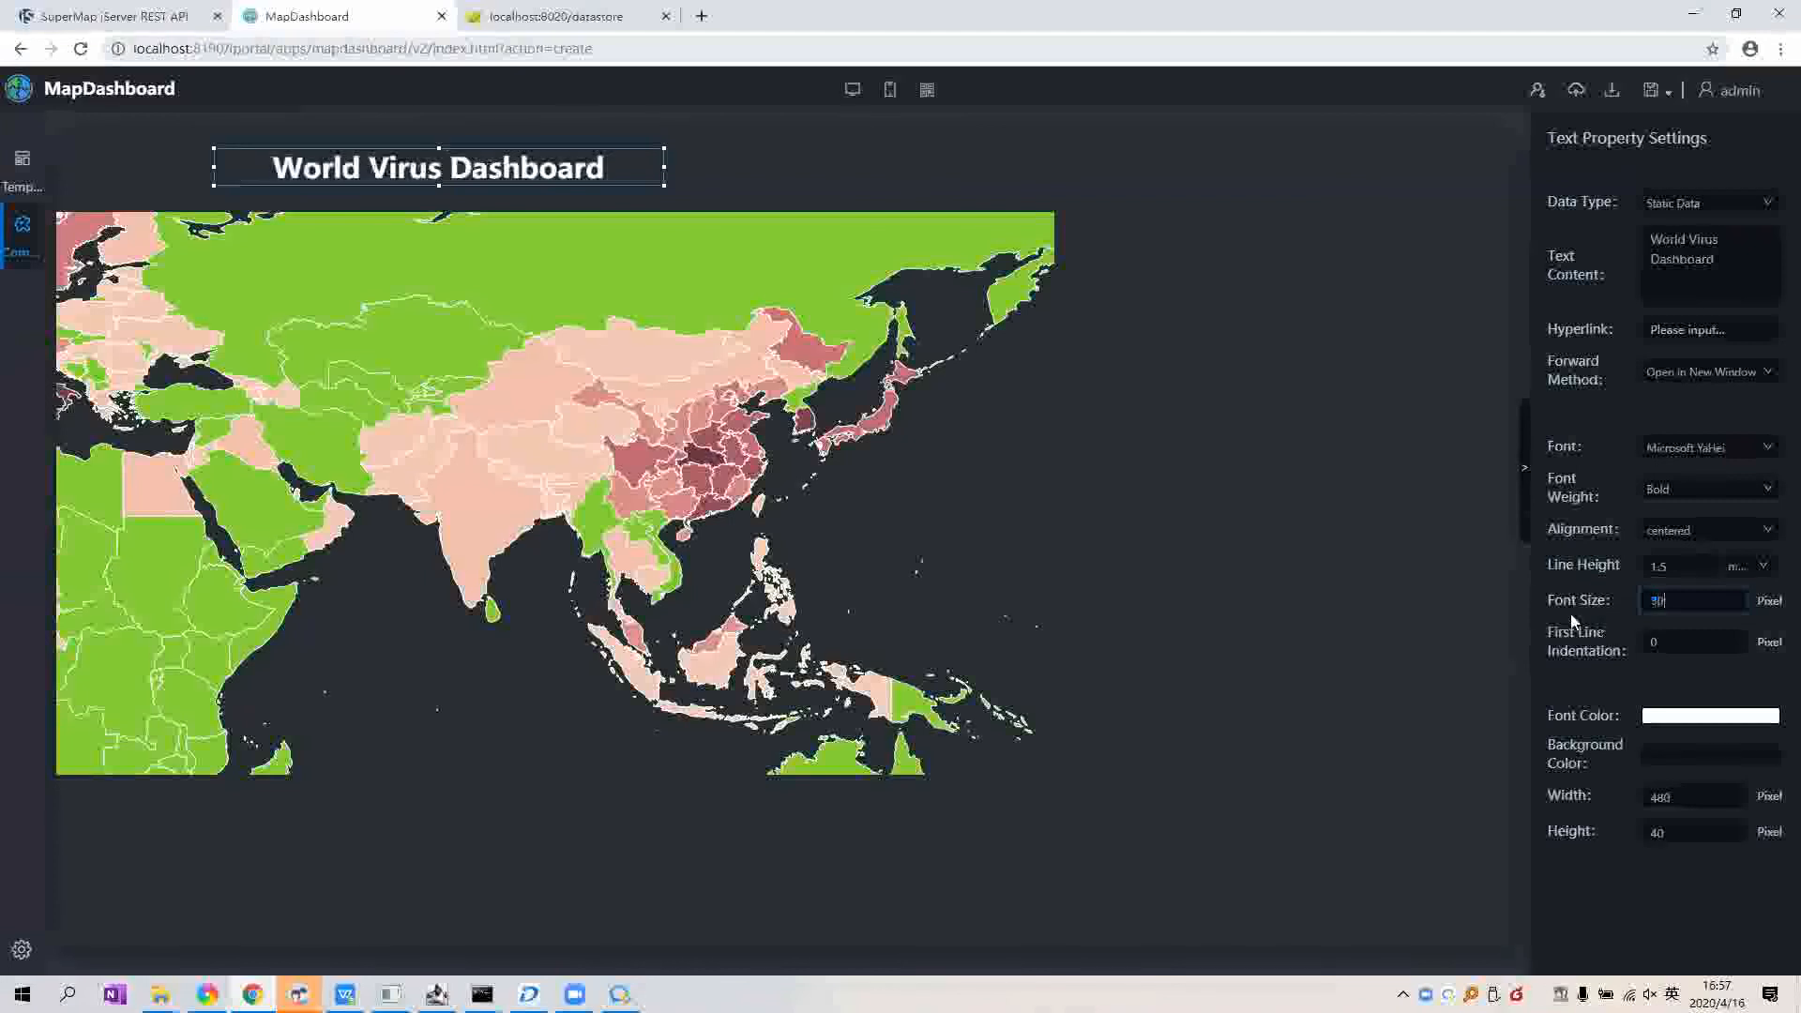
left_click_drag(1679, 600, 1594, 602)
type("50")
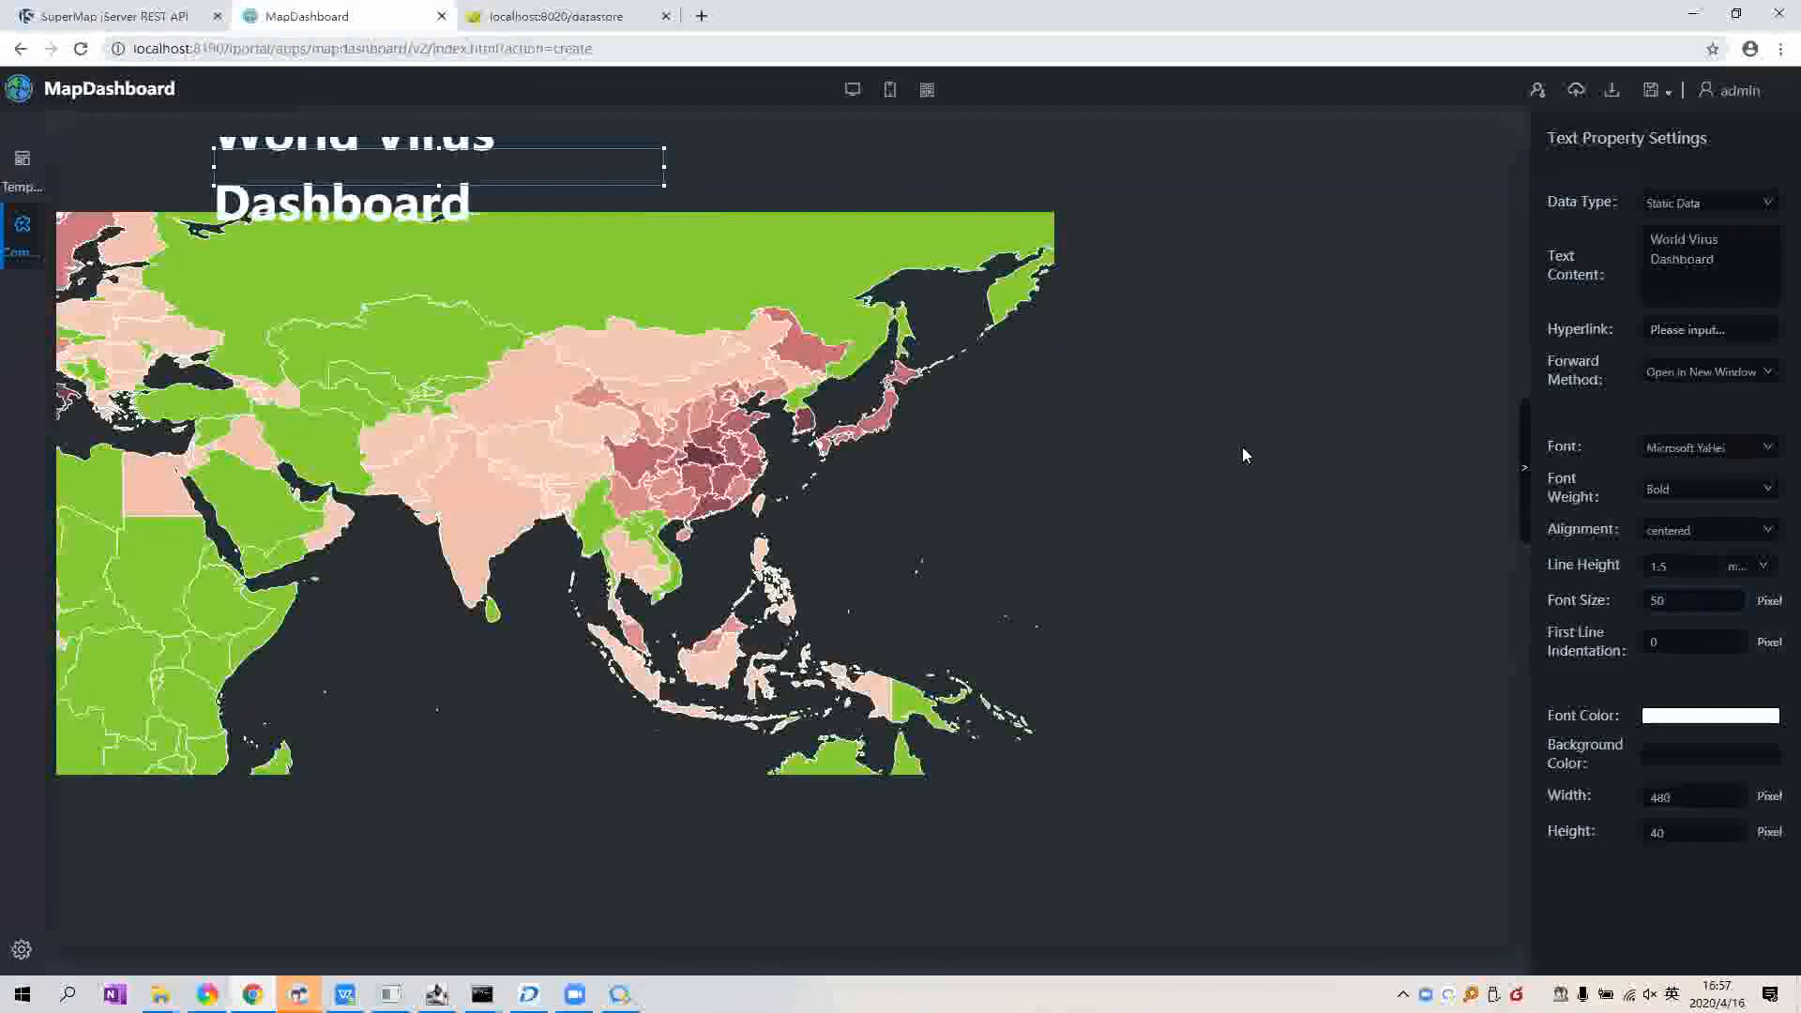
left_click(1258, 472)
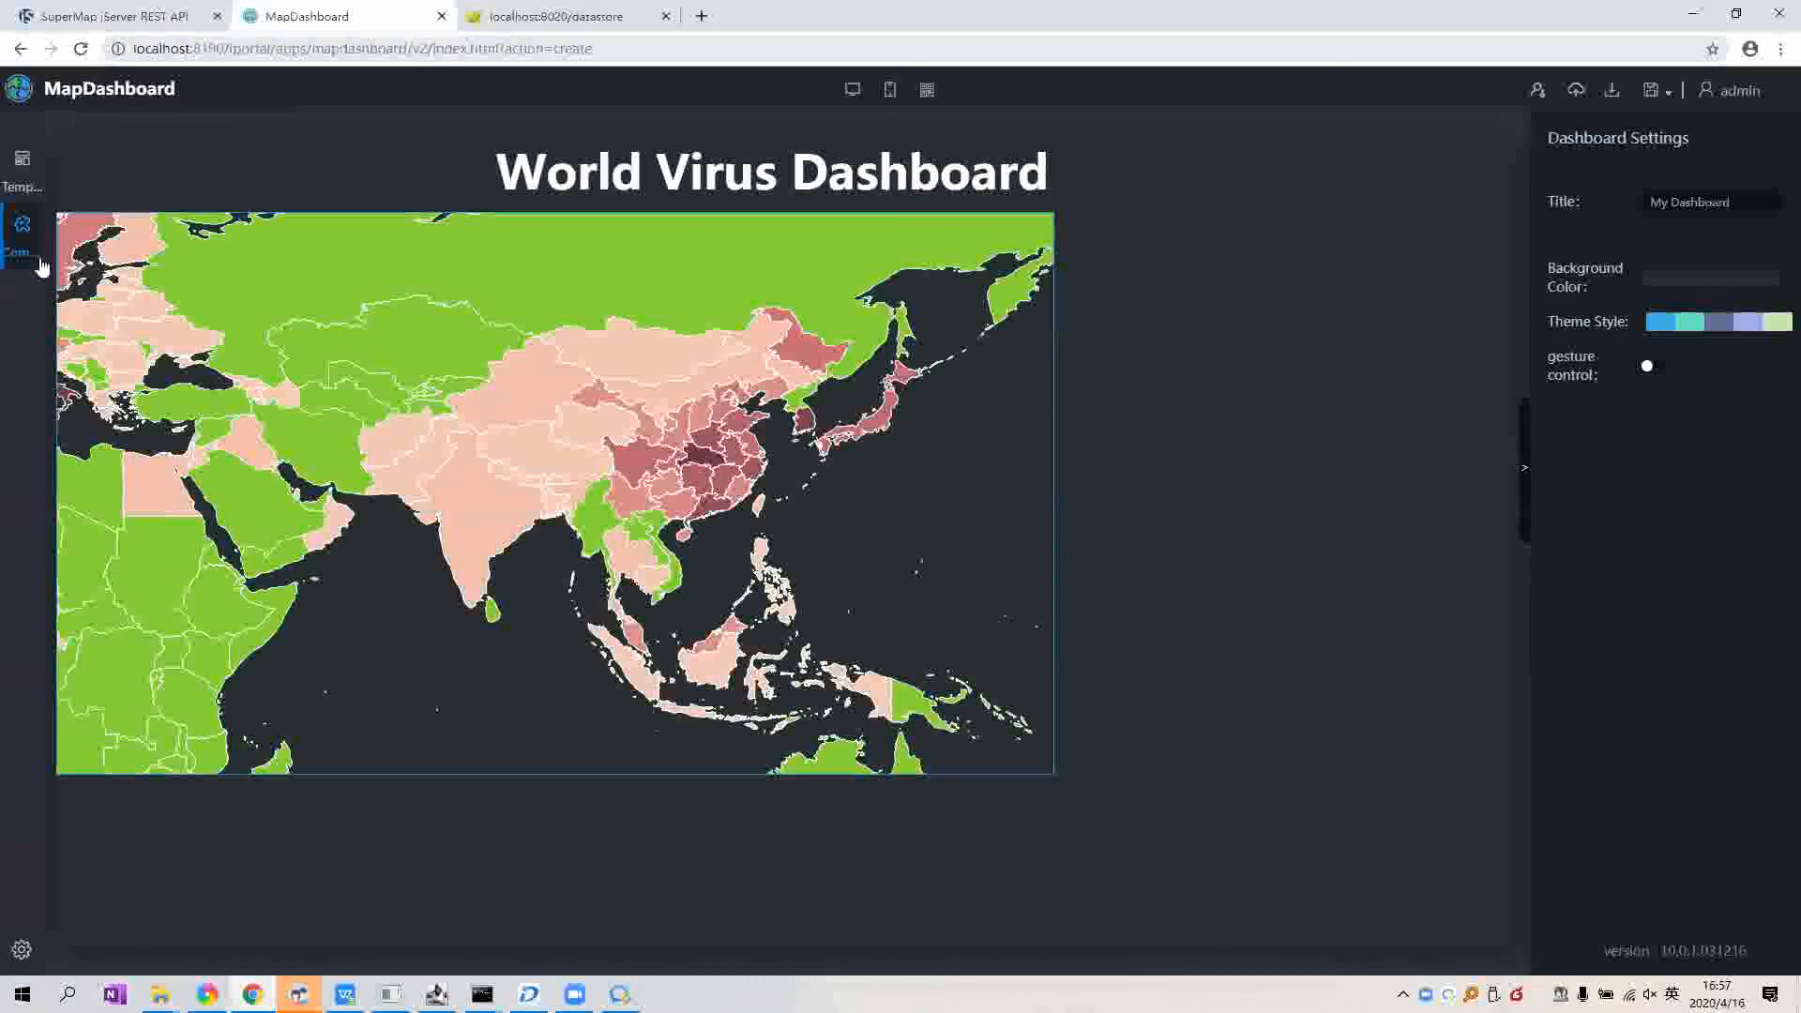
Step: Add a Line chart component to the dashboard canvas
left_click(21, 230)
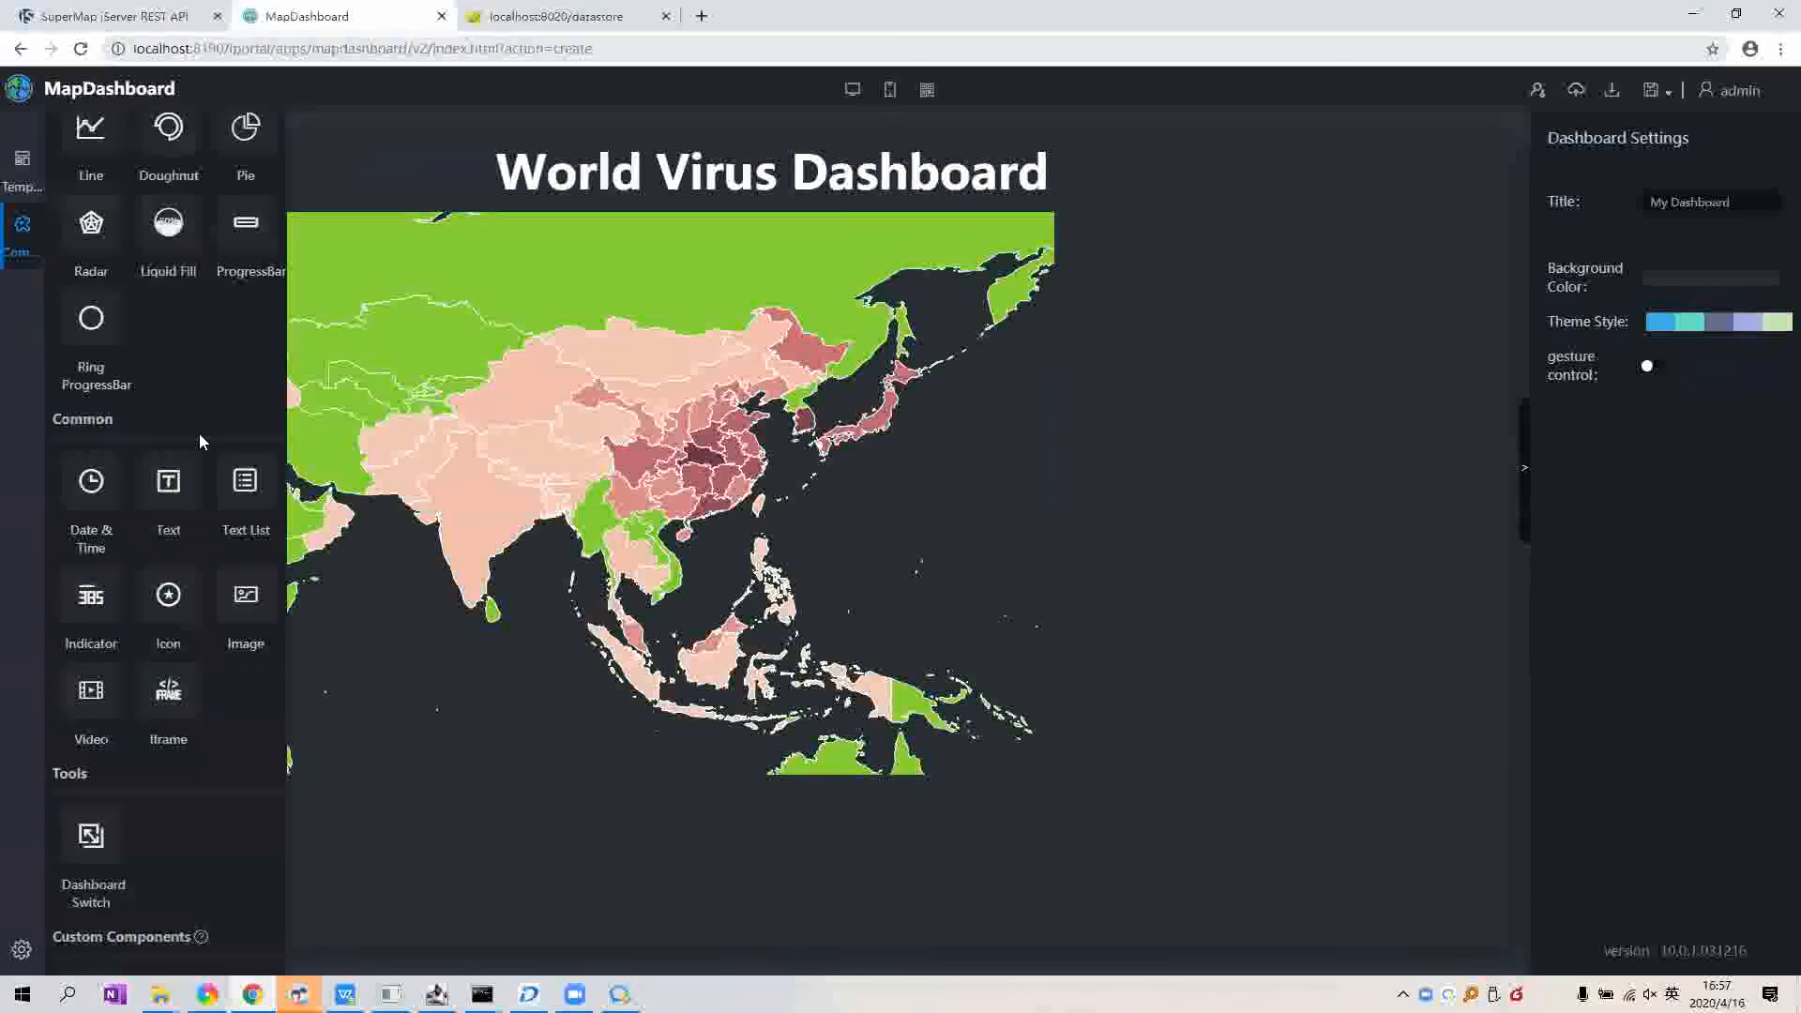
scroll(199, 440, "down", 1)
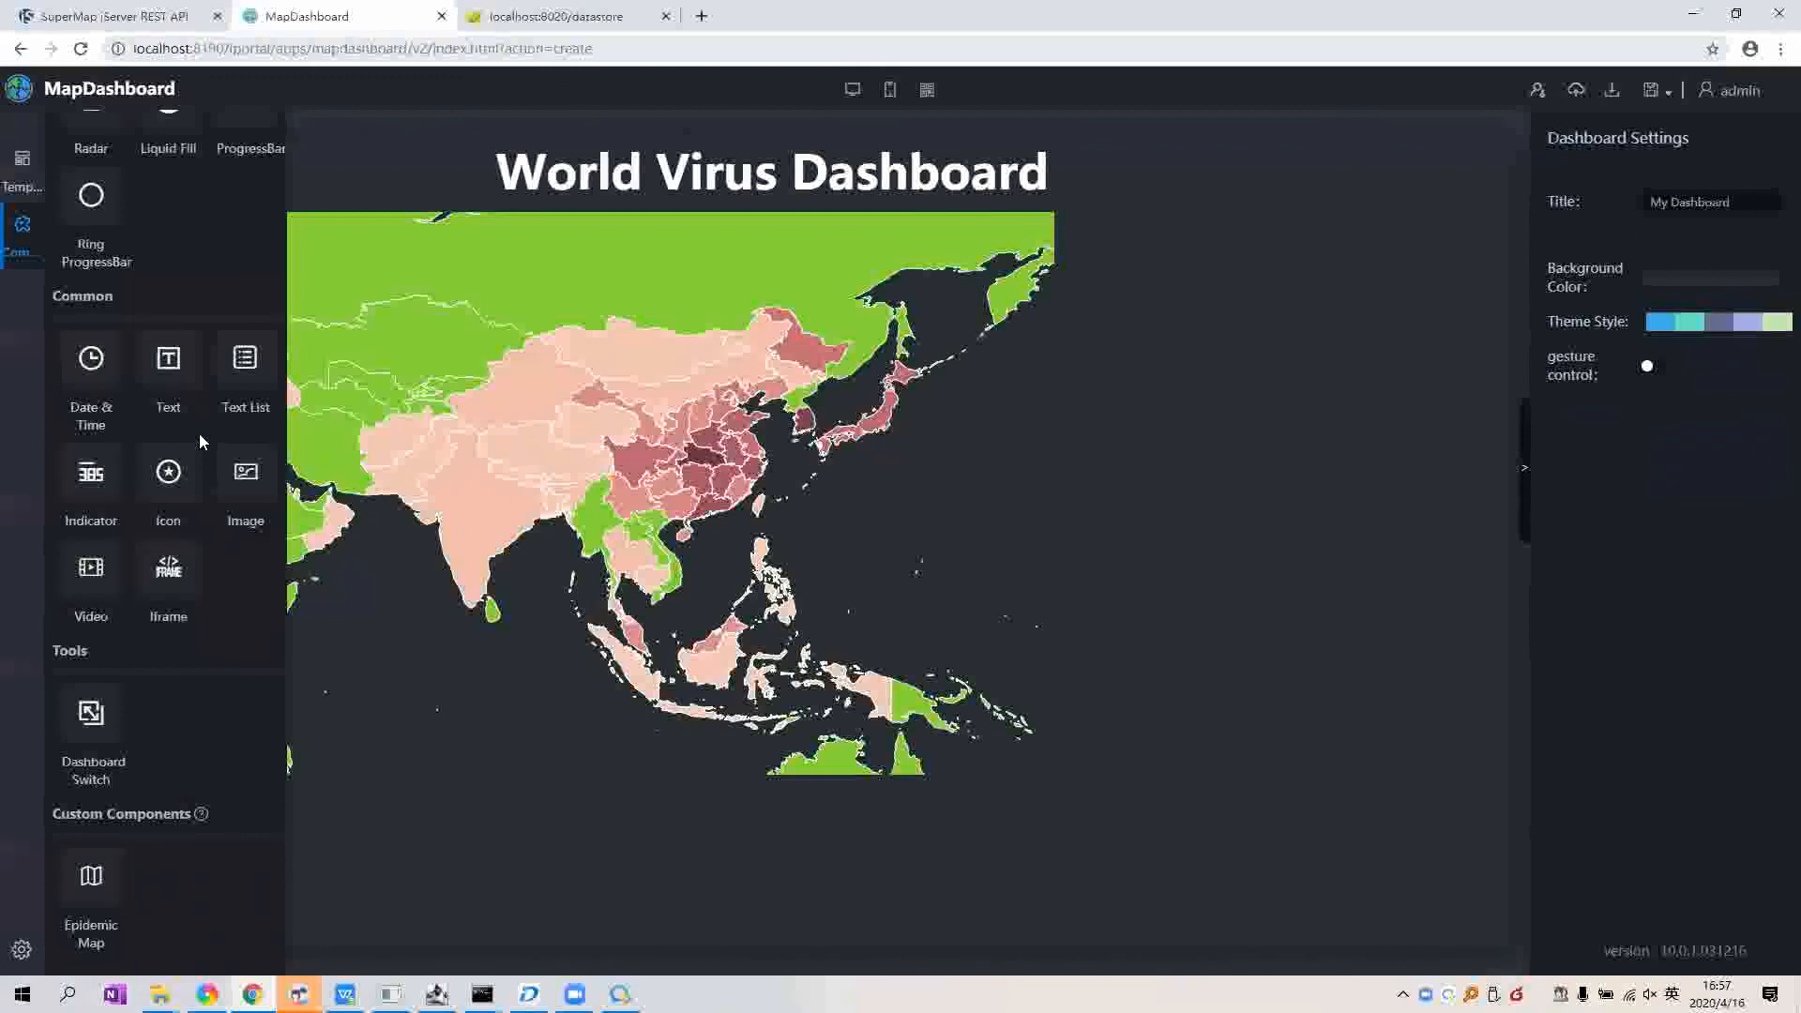
scroll(199, 440, "up", 3)
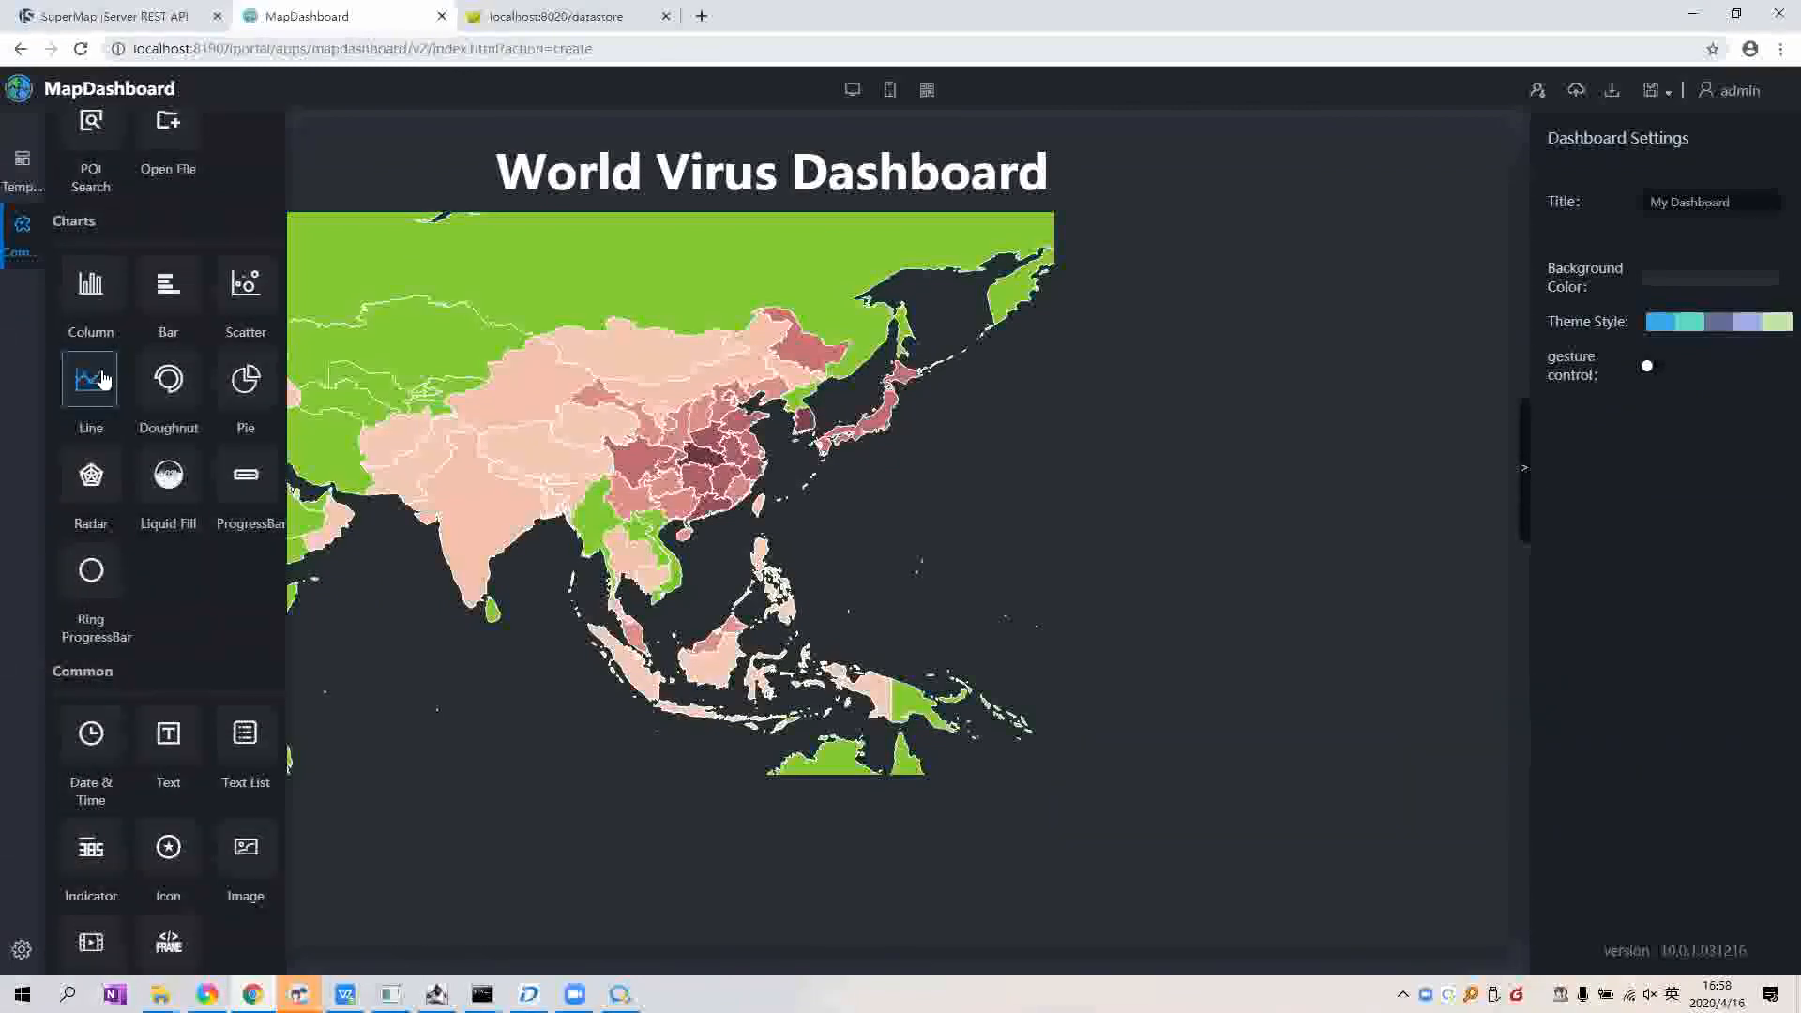
left_click_drag(103, 378, 1263, 428)
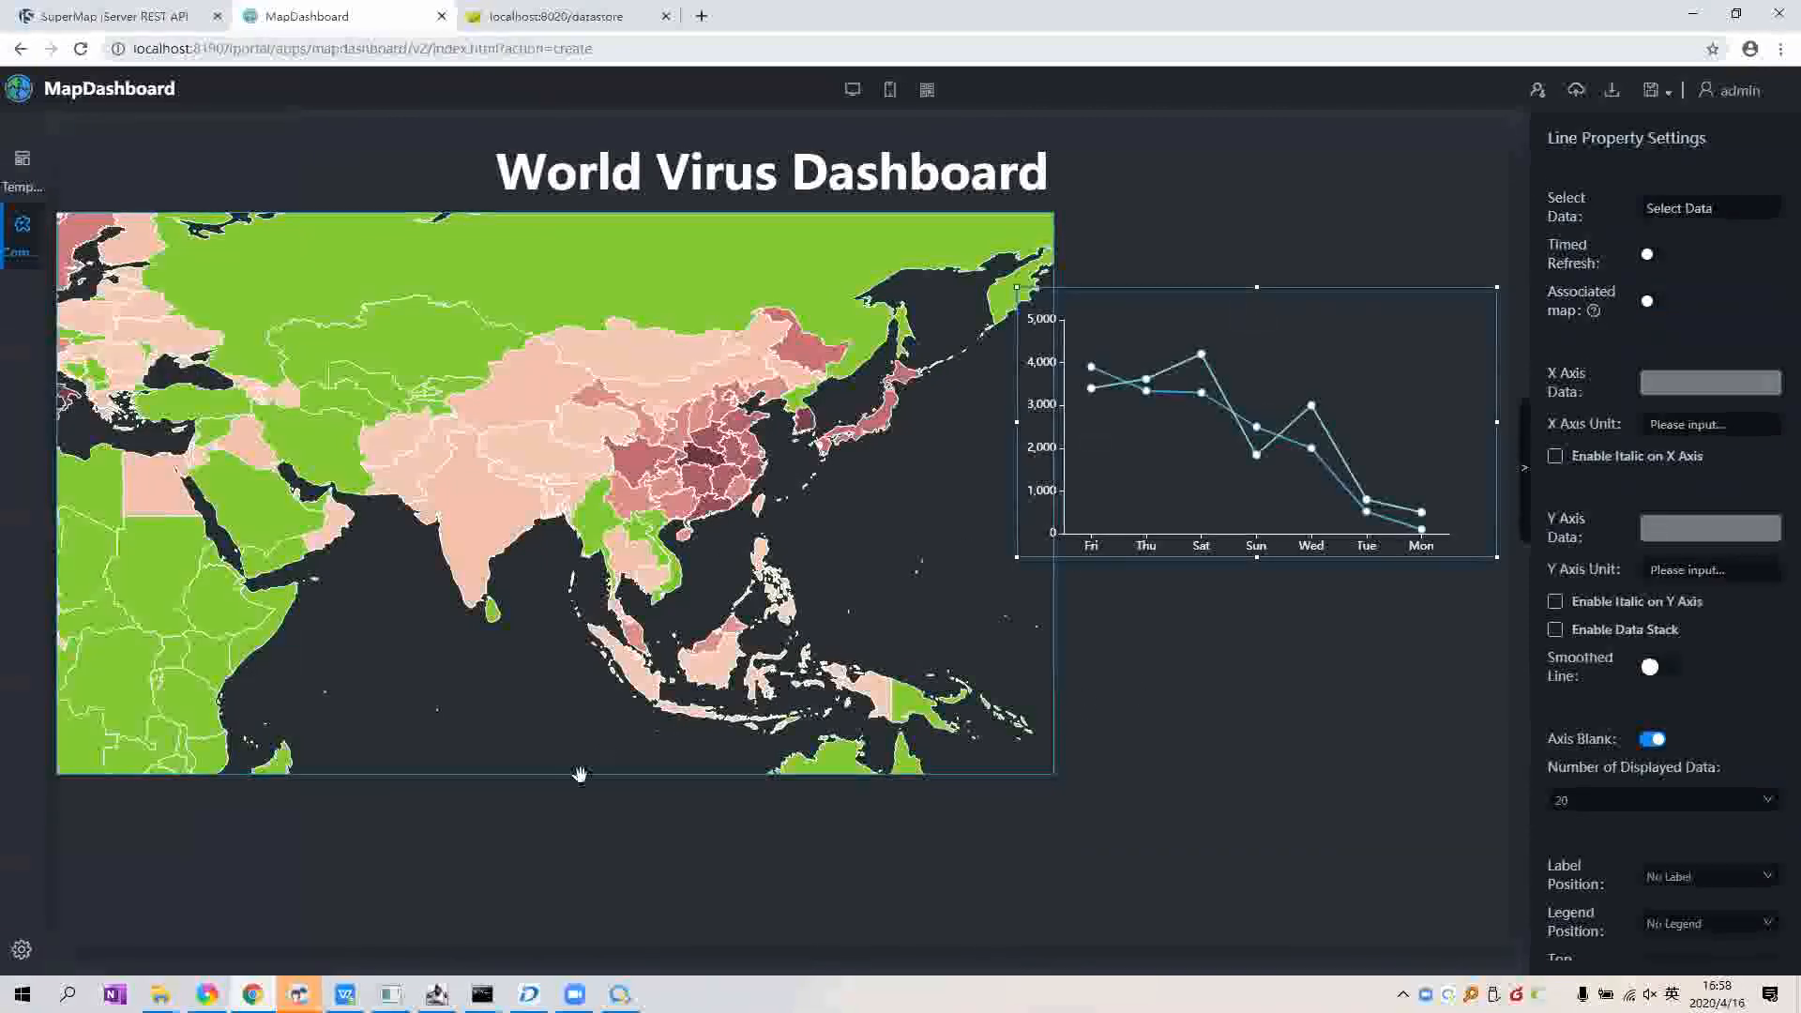
Step: Shorten the map and move the line chart beneath it, widening it to span the map
left_click_drag(583, 592, 577, 569)
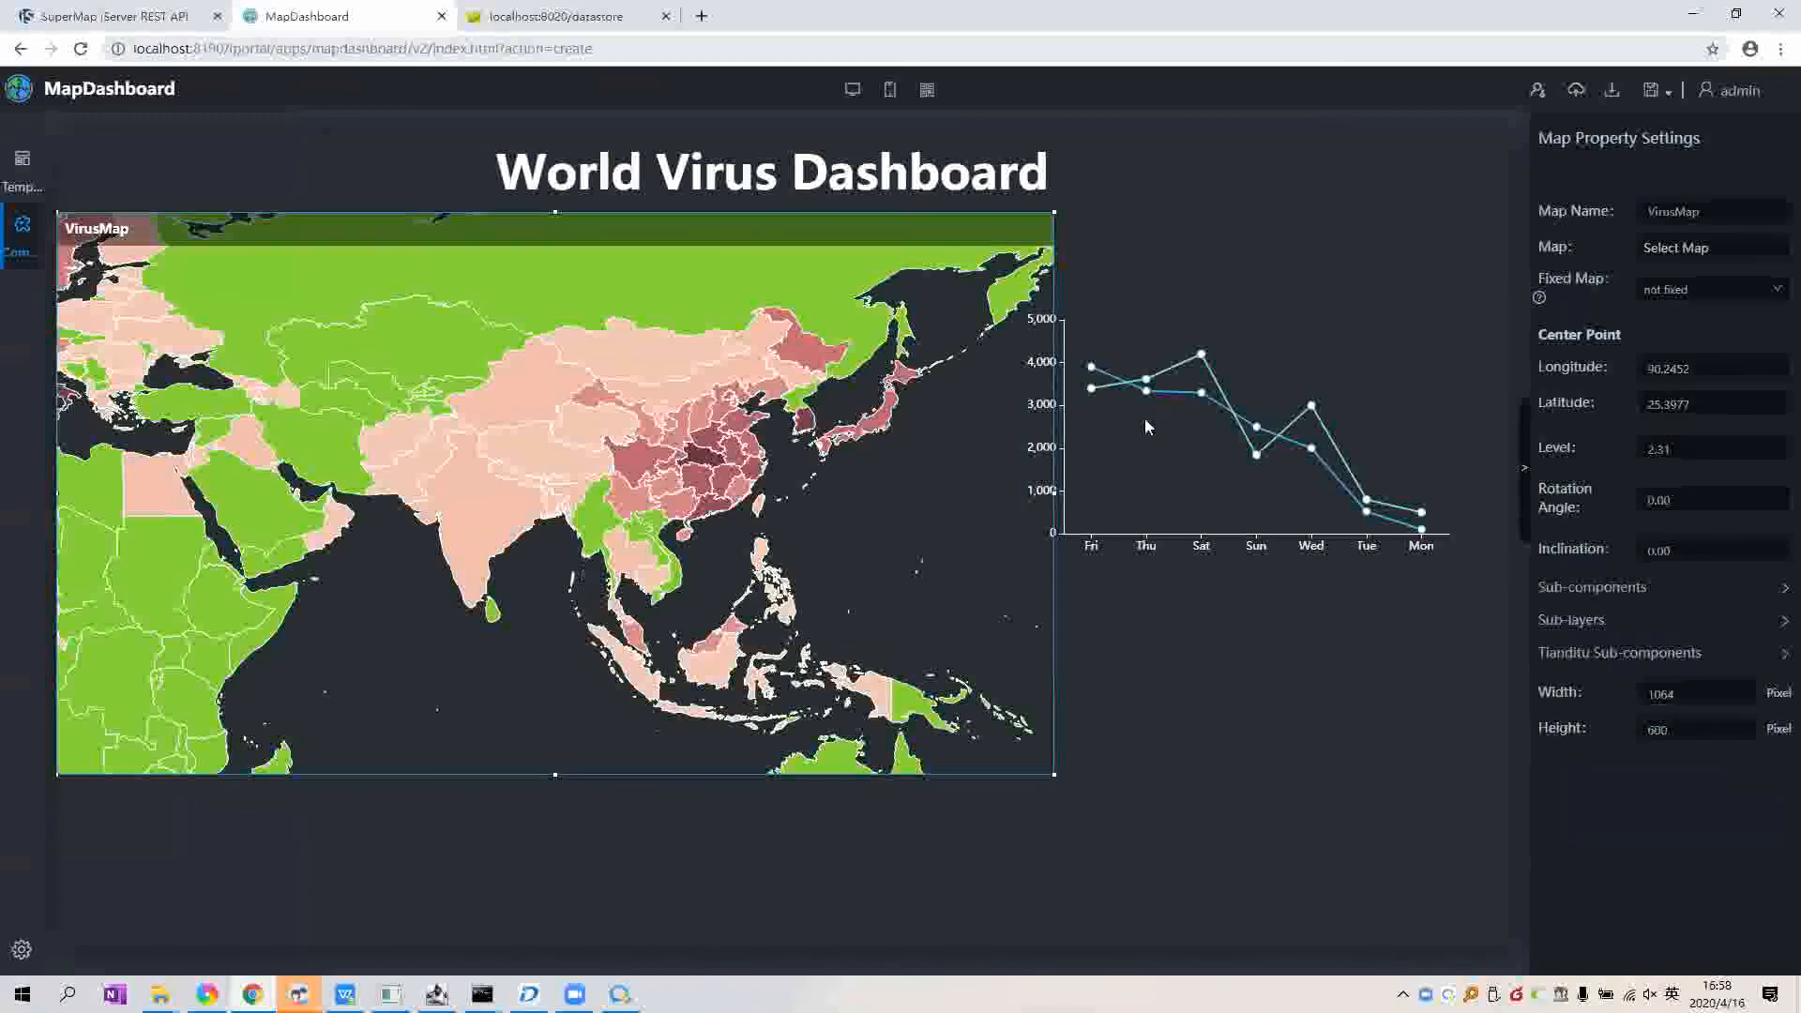
left_click(1200, 383)
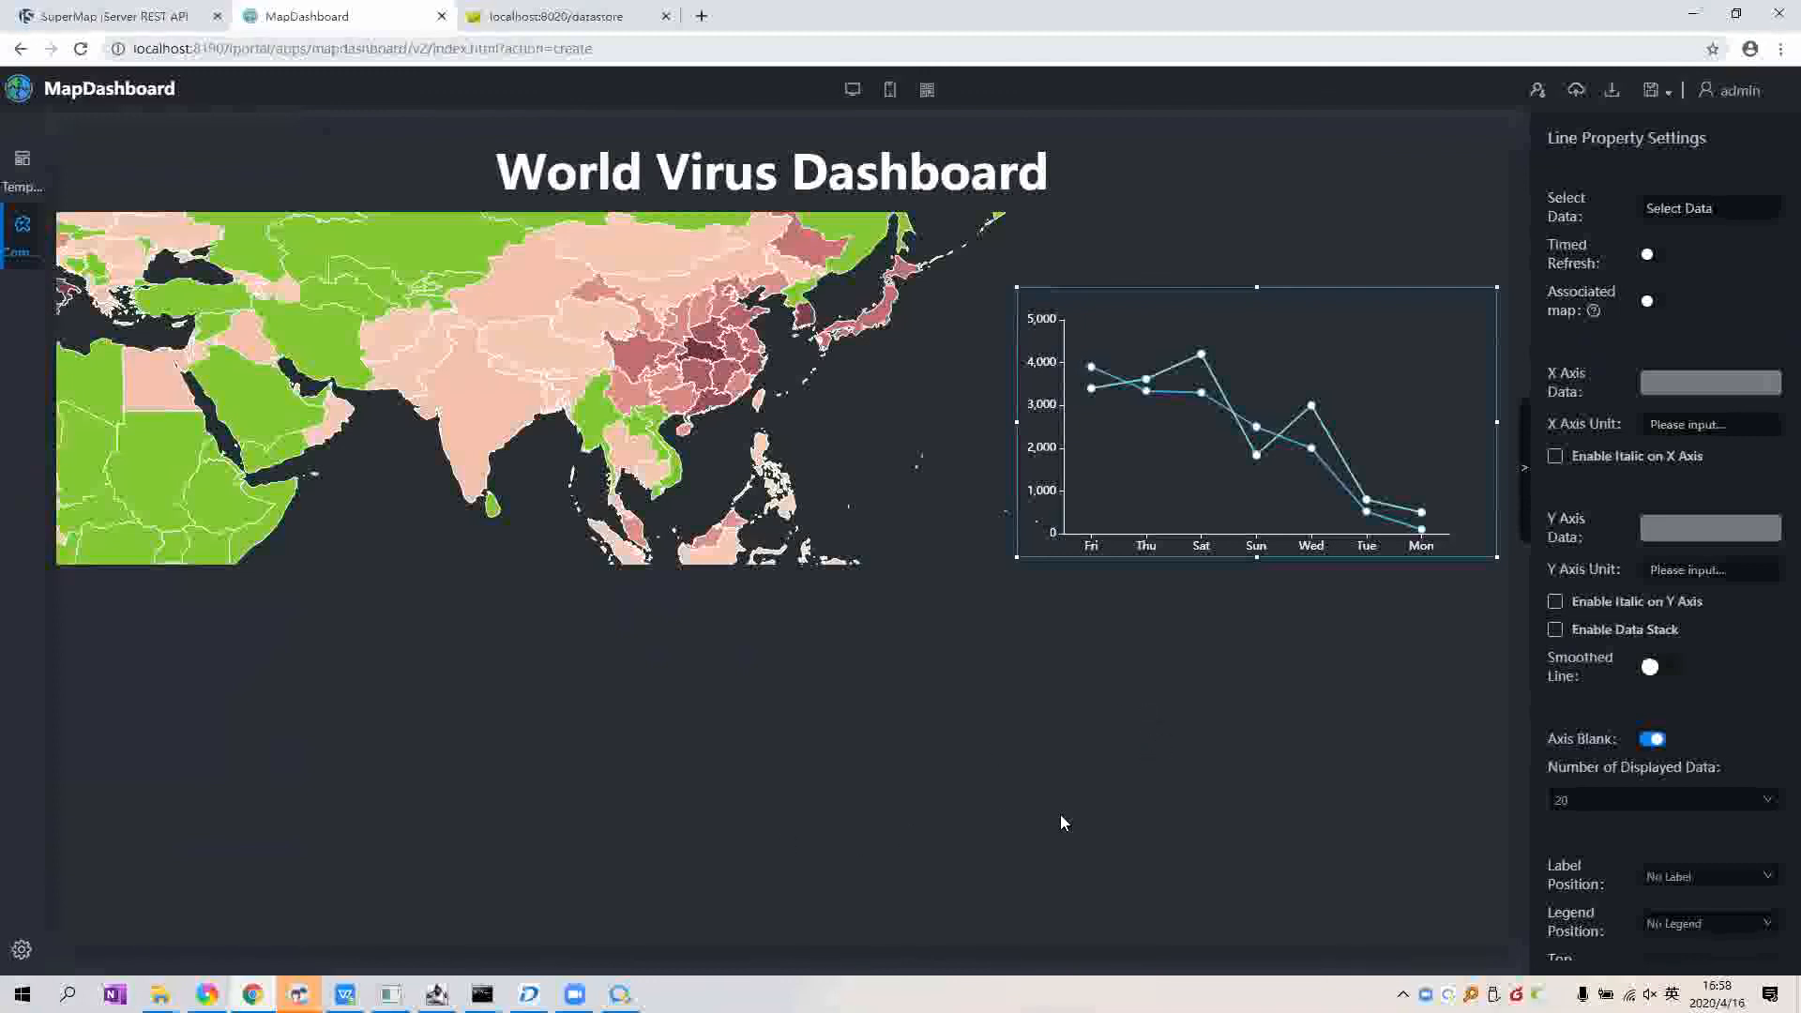
mouse_move(1200, 382)
left_mouse_down()
mouse_move(1046, 516)
mouse_move(457, 712)
left_mouse_up()
left_click_drag(754, 752, 1076, 752)
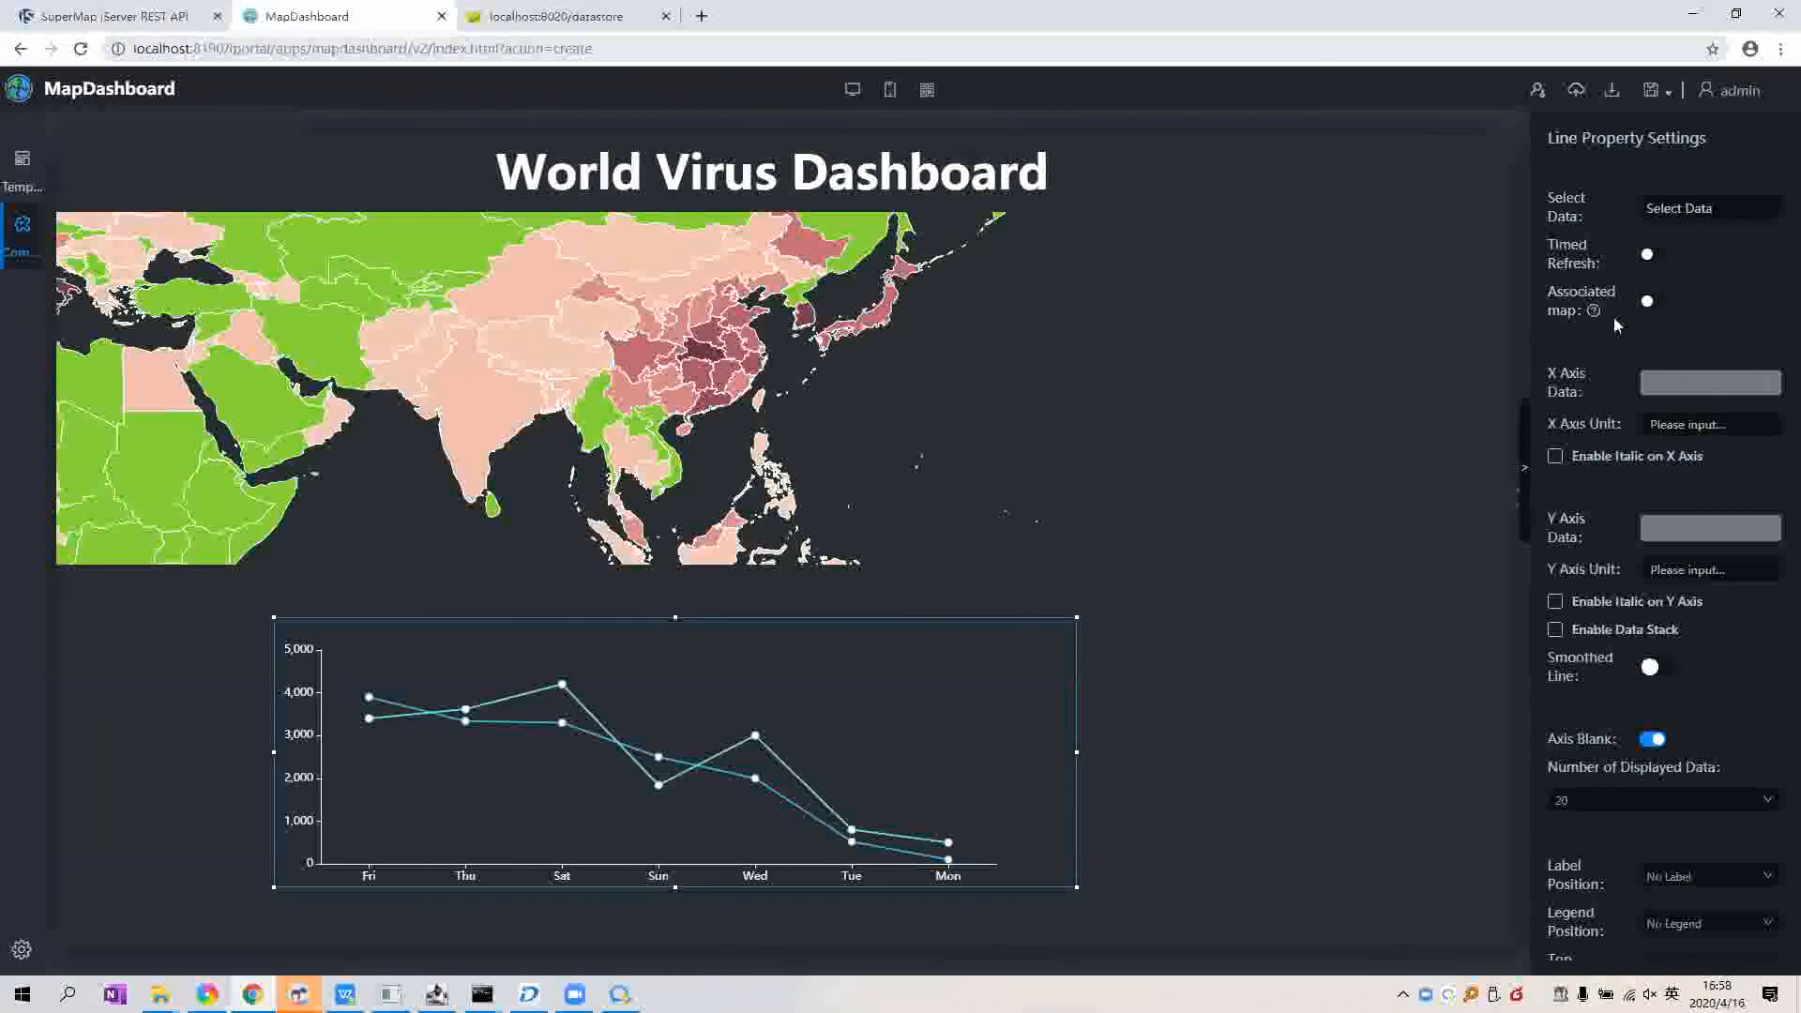
left_click(1697, 208)
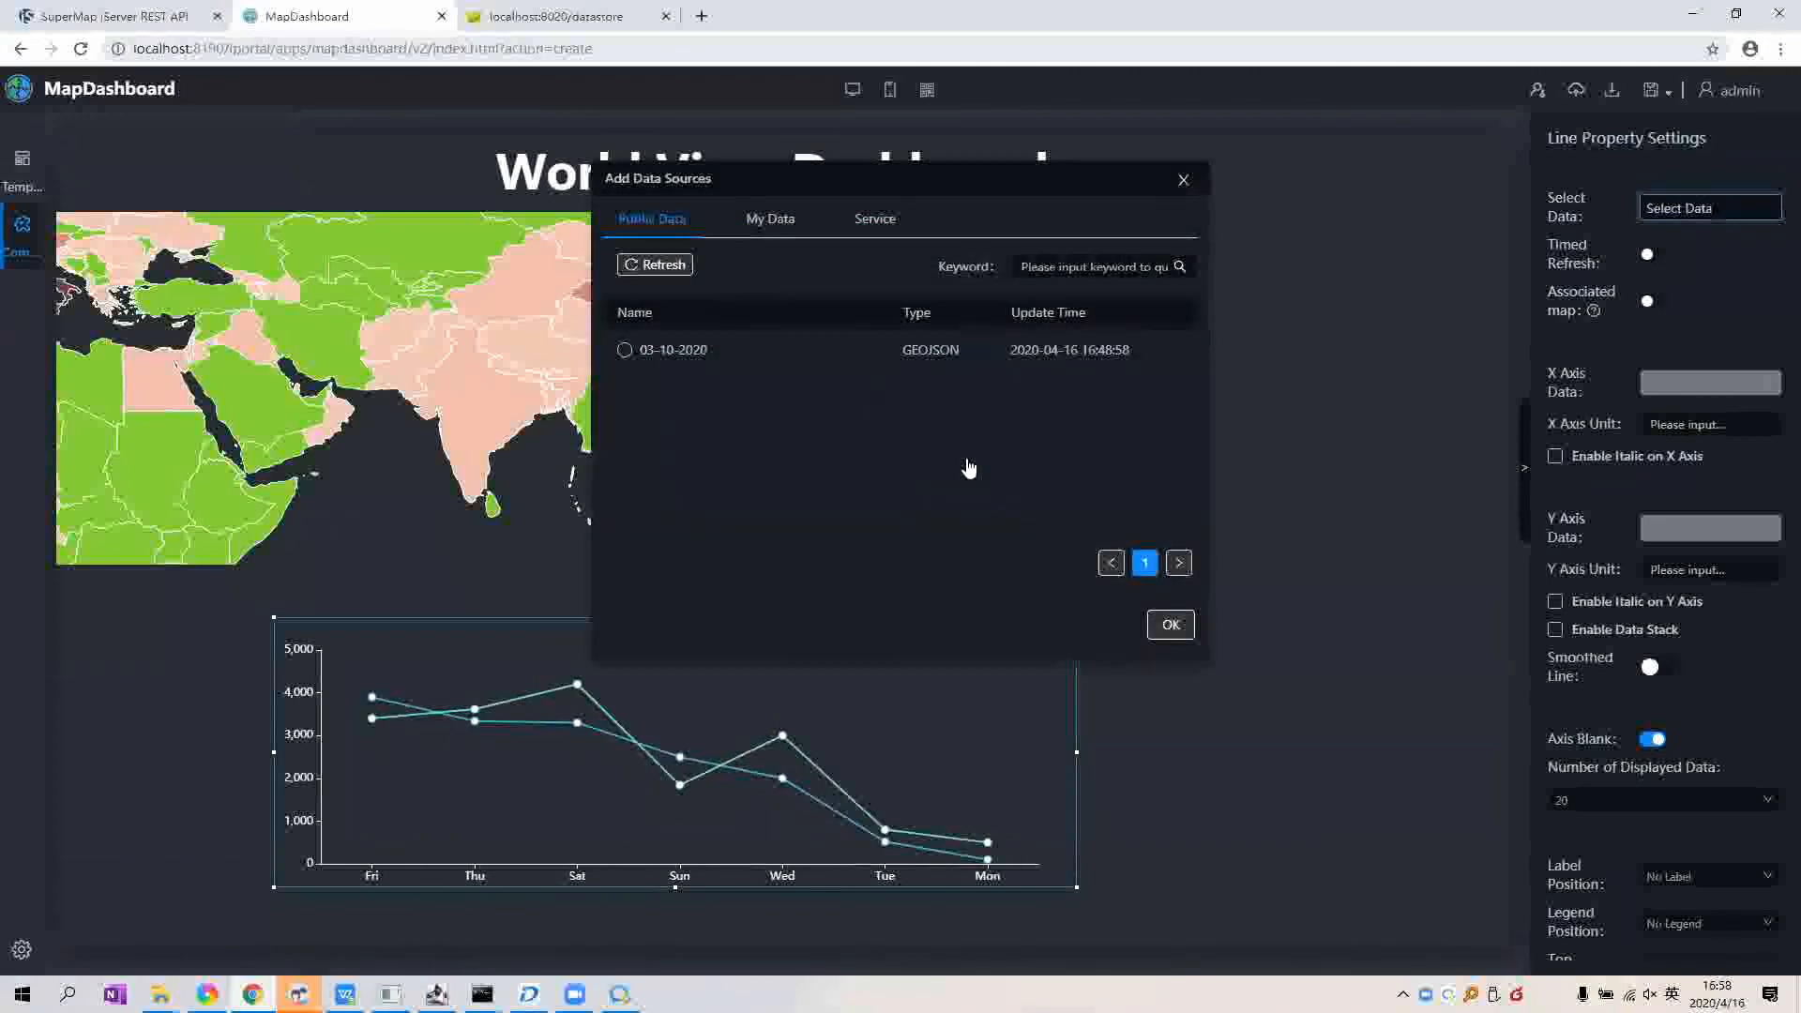
left_click(771, 220)
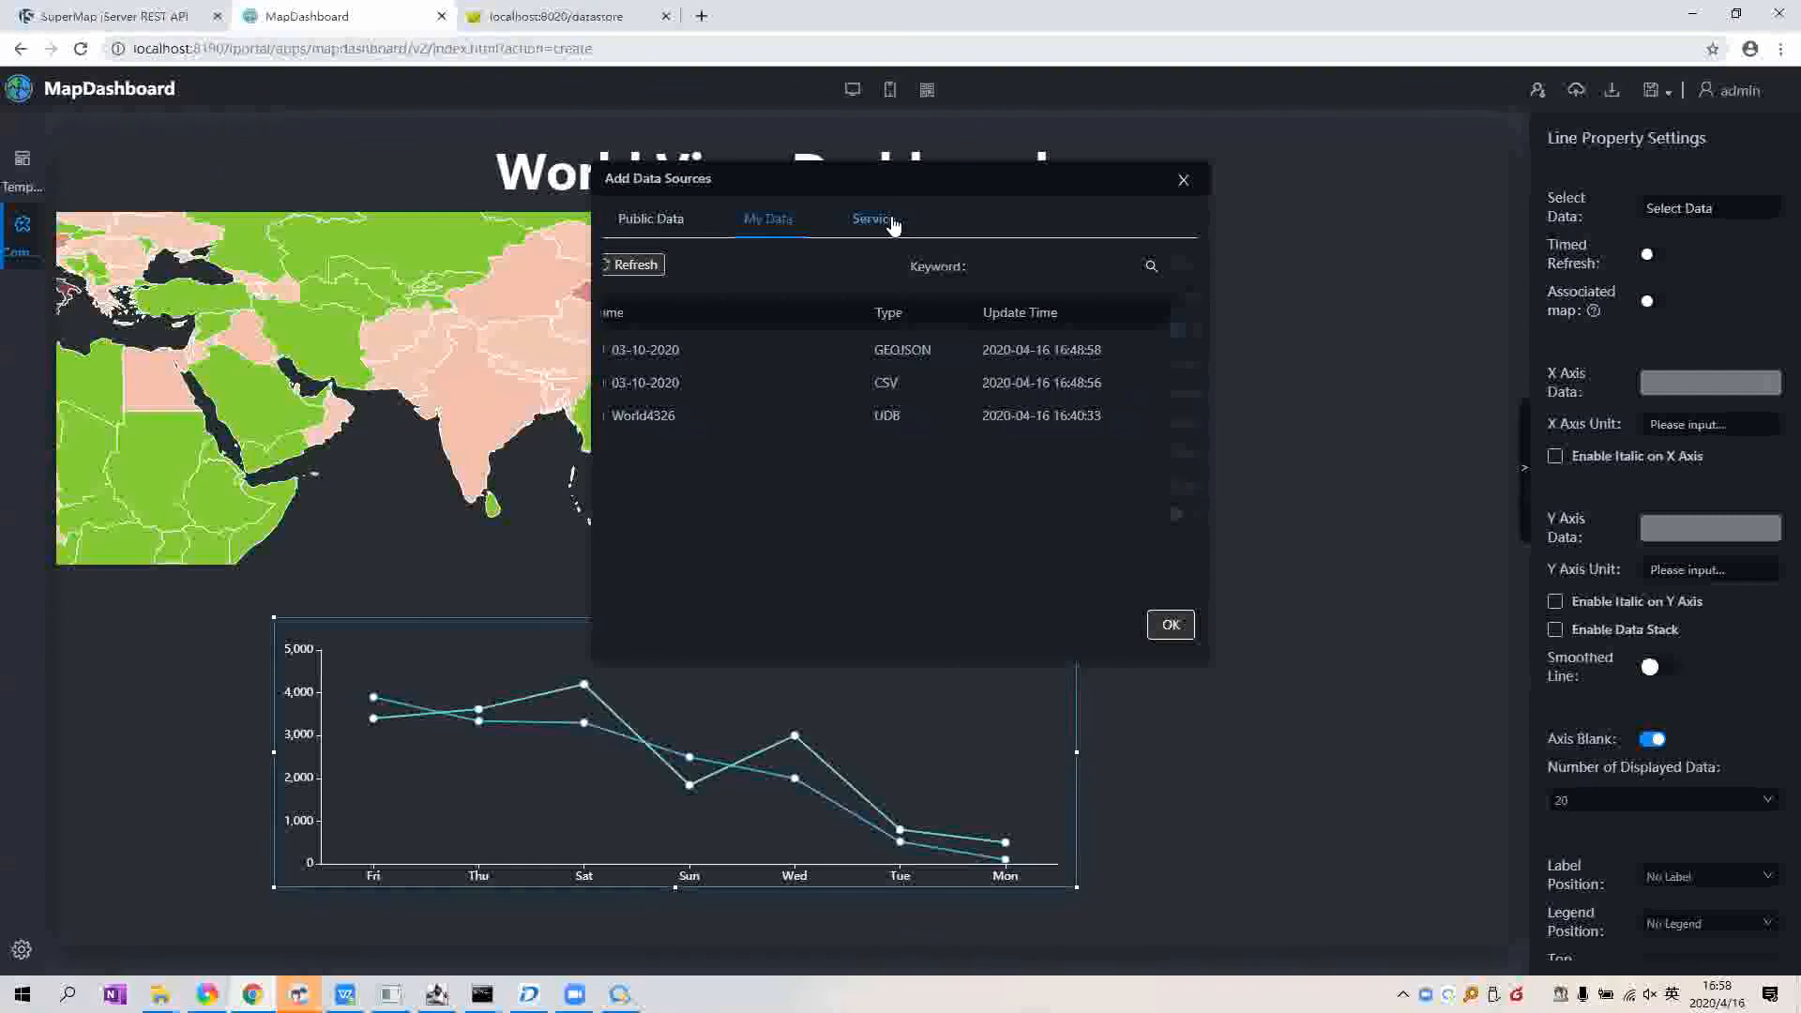
left_click(891, 222)
left_click(650, 219)
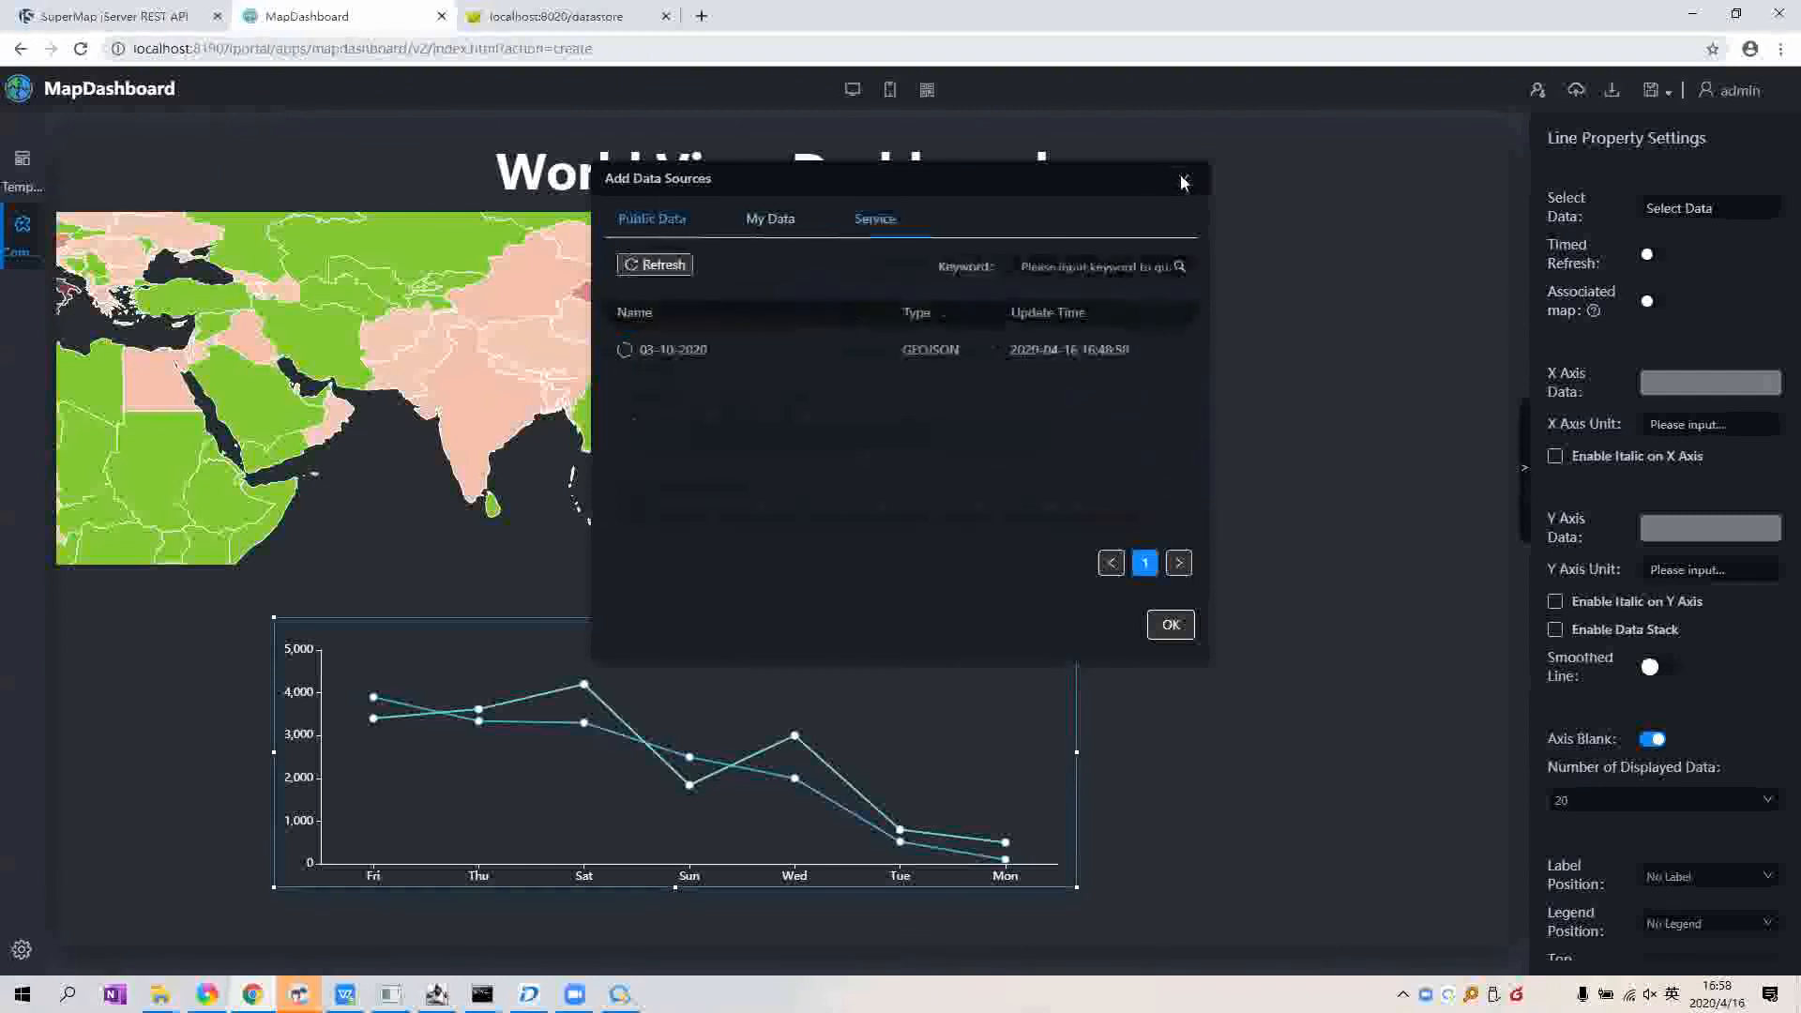
left_click(1056, 734)
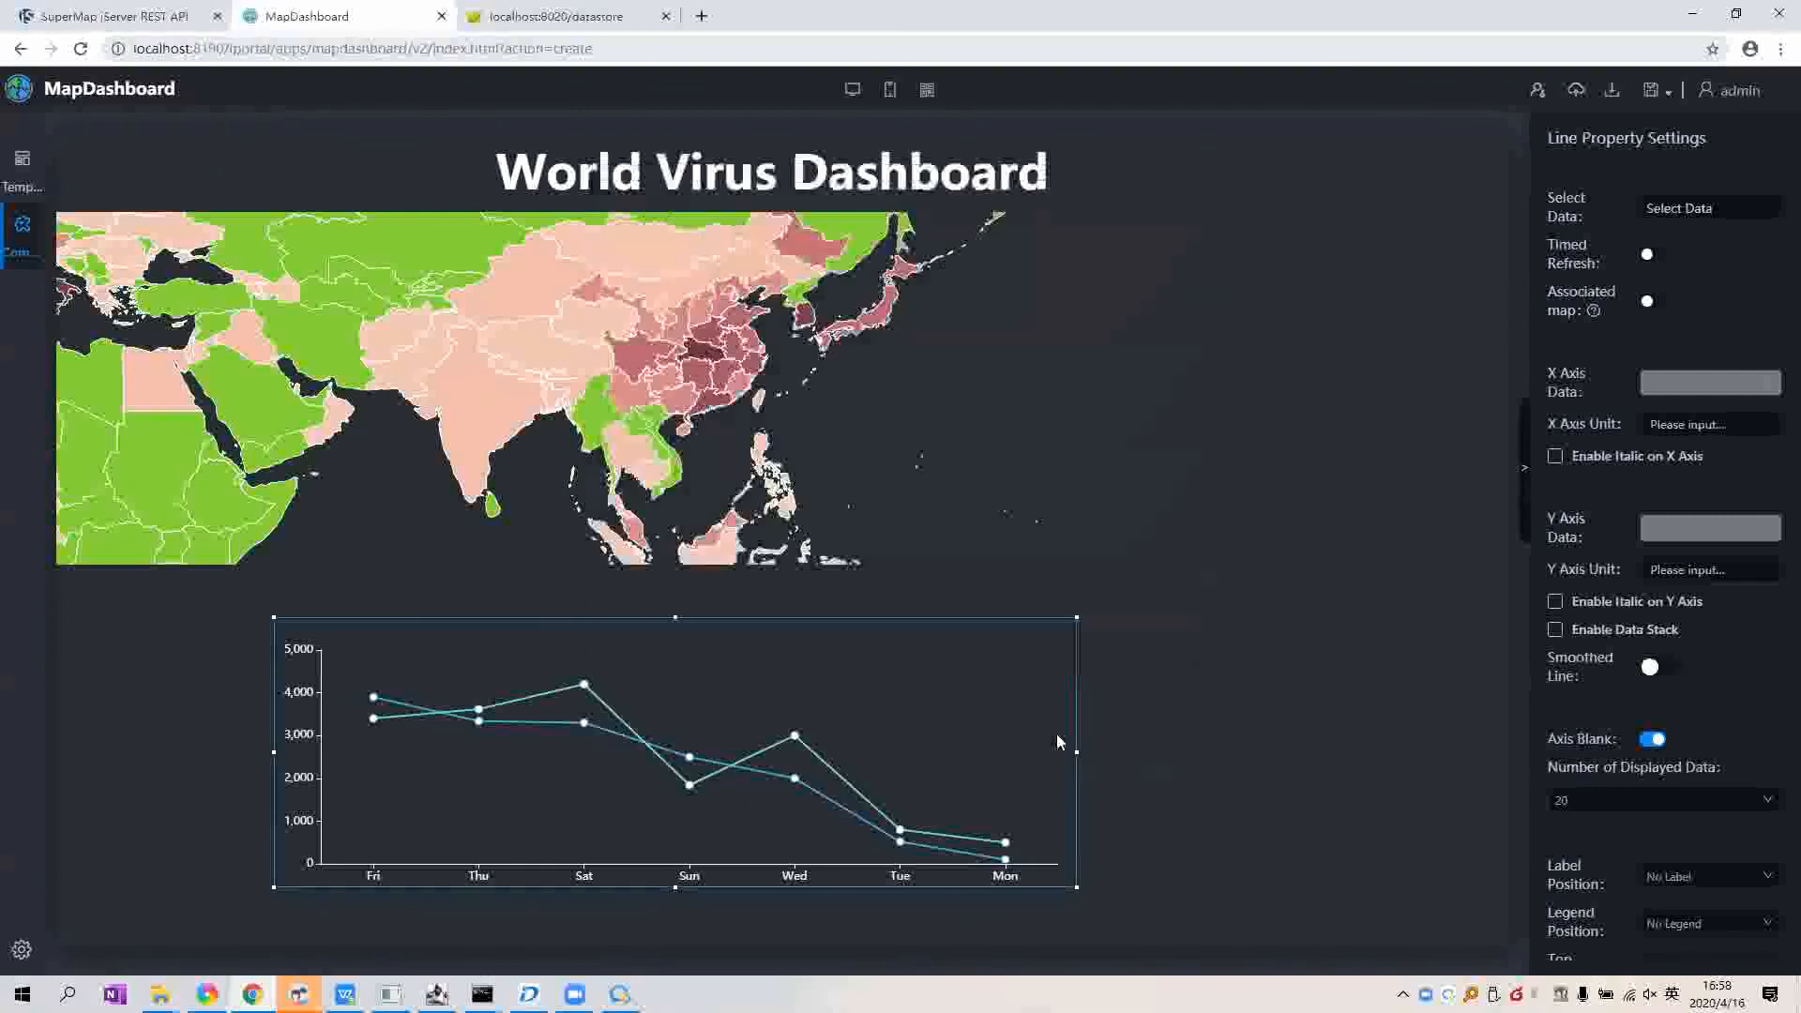
Step: Load the iPortal address in a new tab and go to Resource Center > Data
left_click_drag(271, 49, 134, 49)
key("ctrl+c")
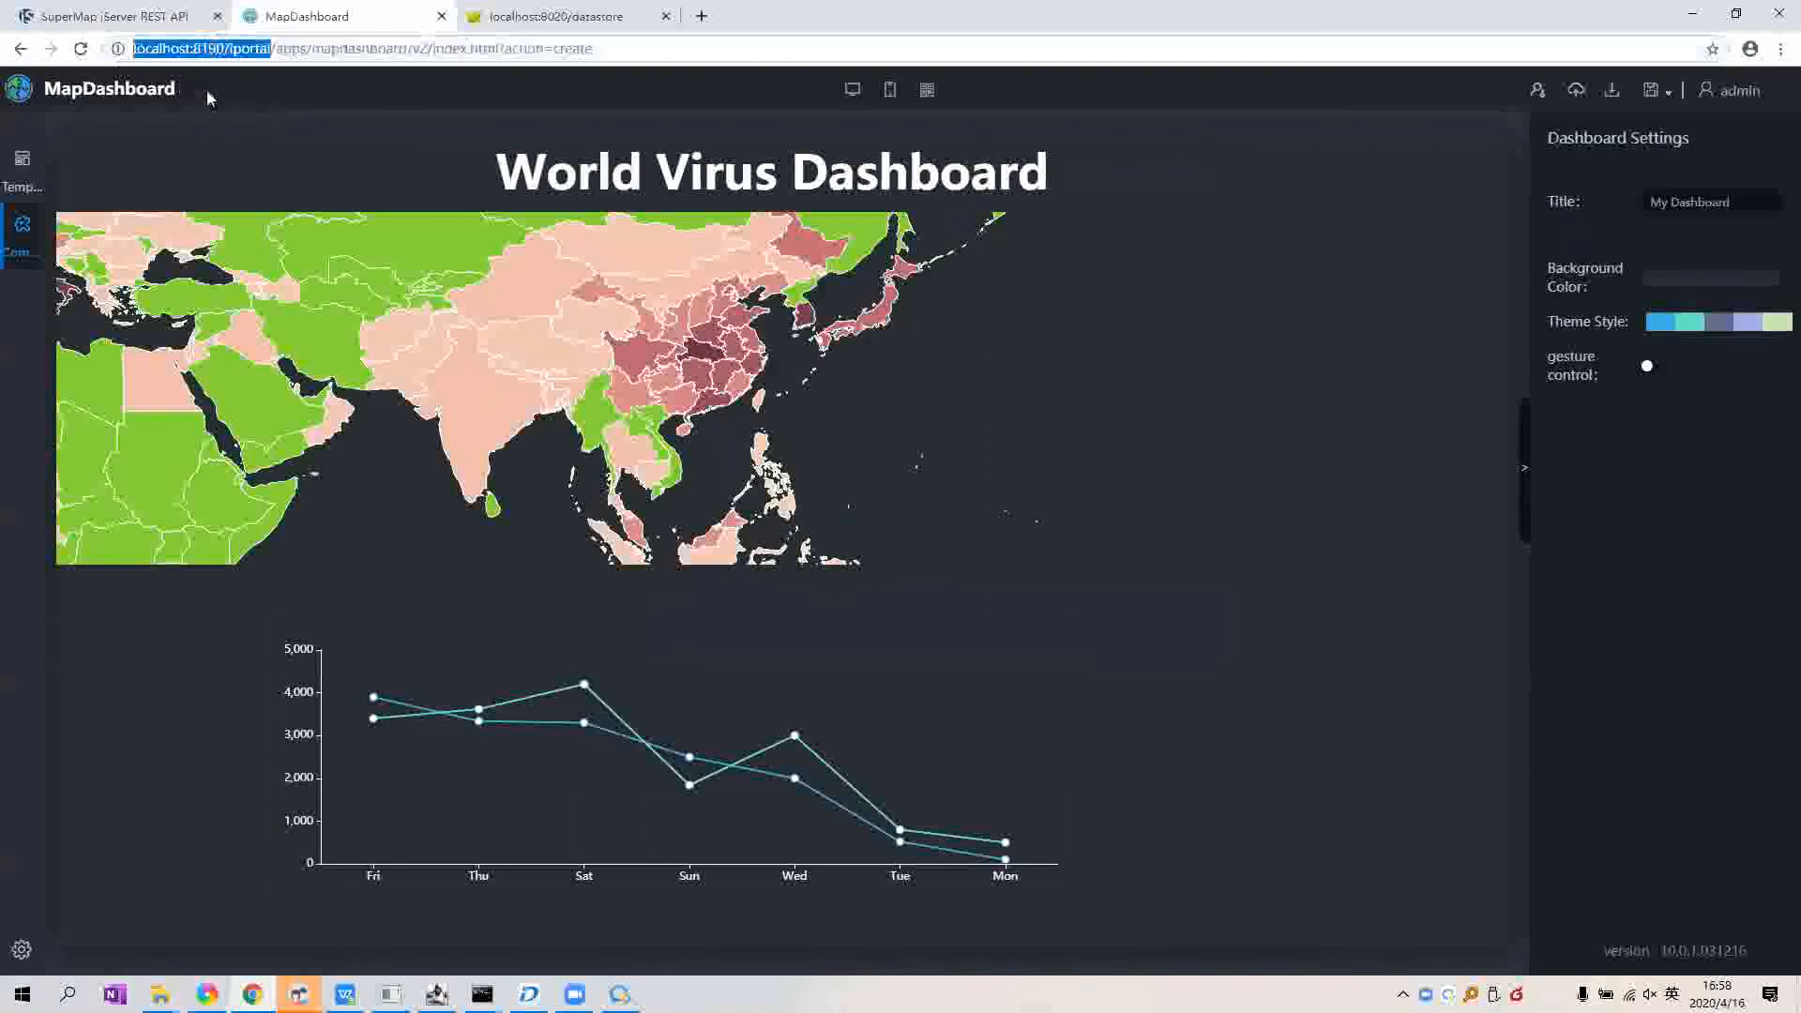
key("ctrl+t")
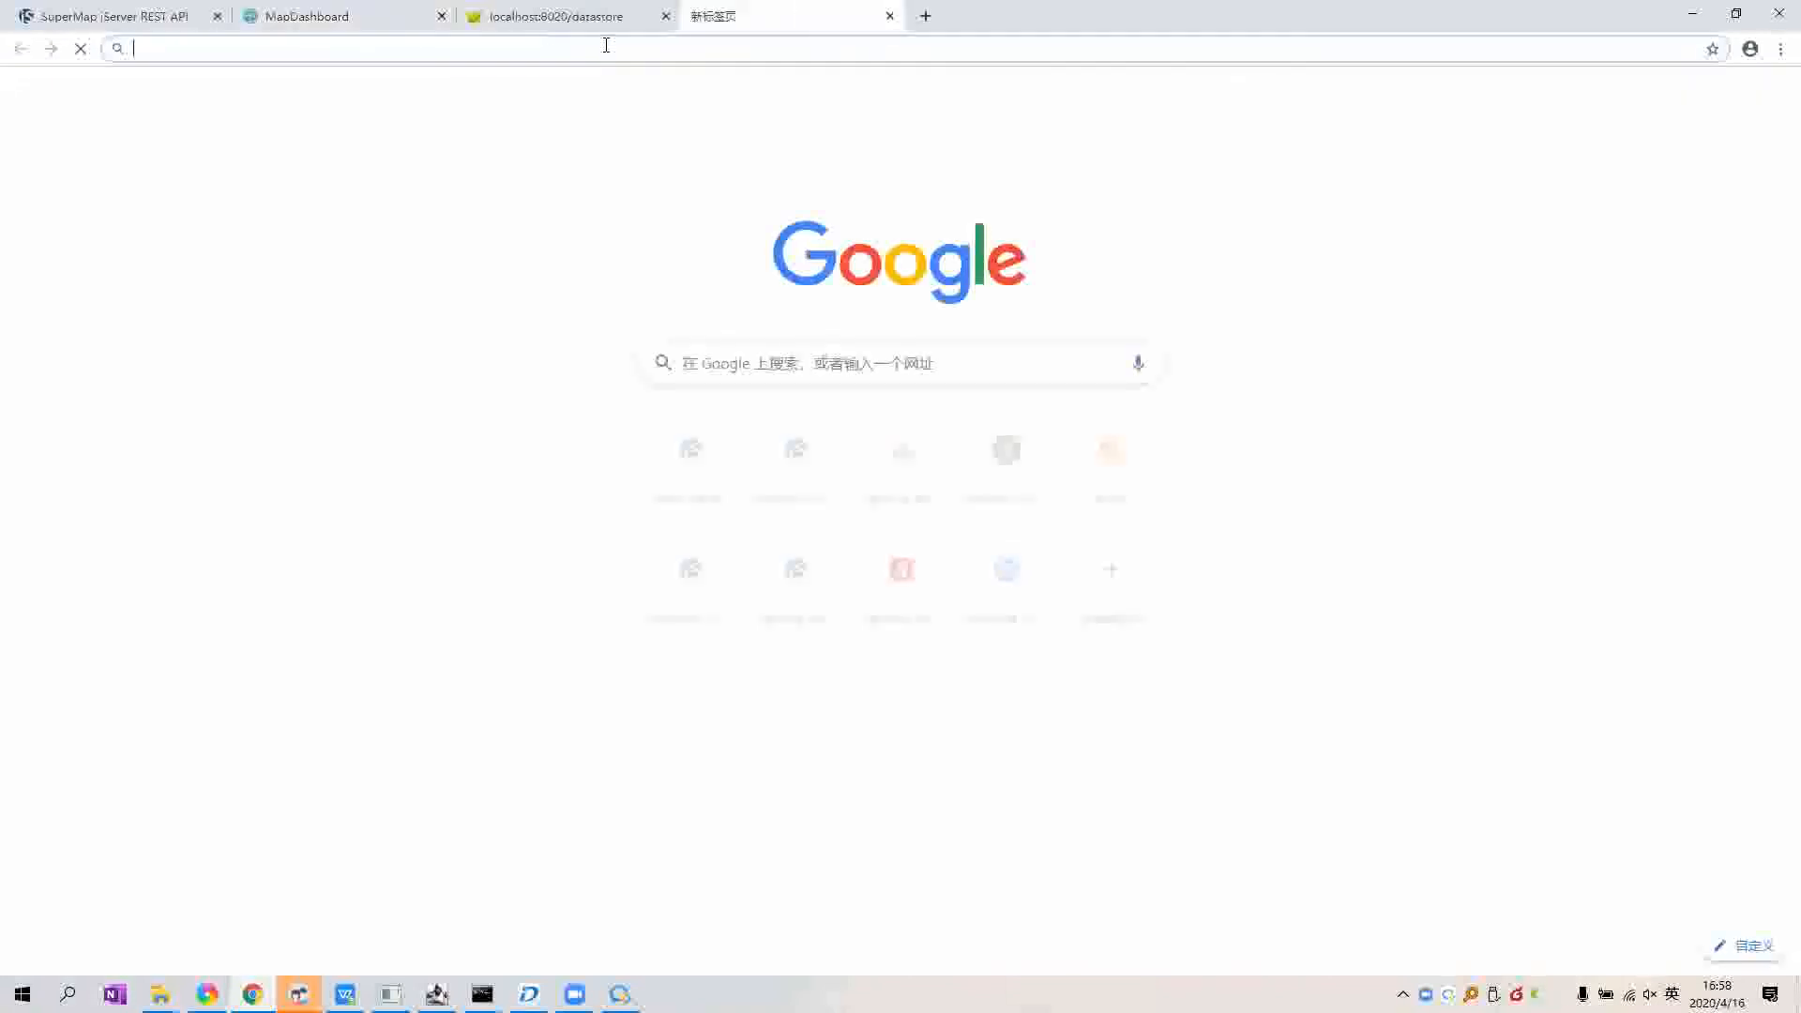
key("ctrl+v")
key("Return")
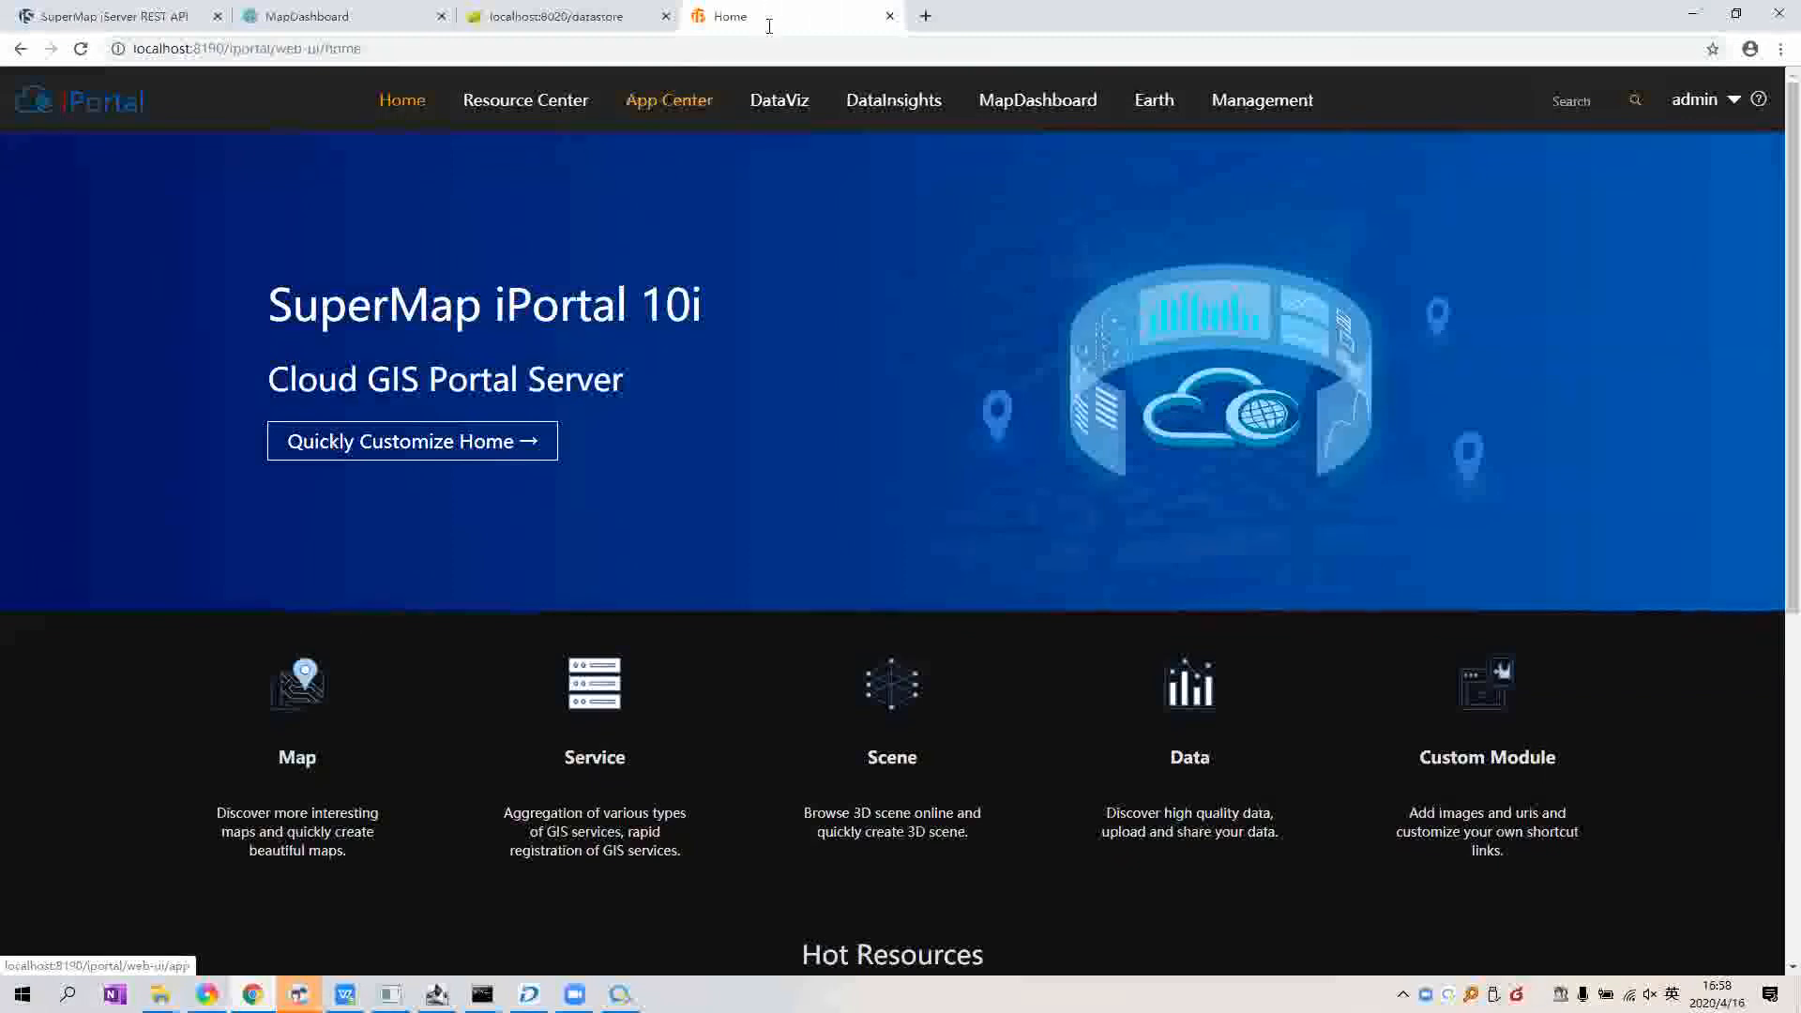
mouse_move(572, 120)
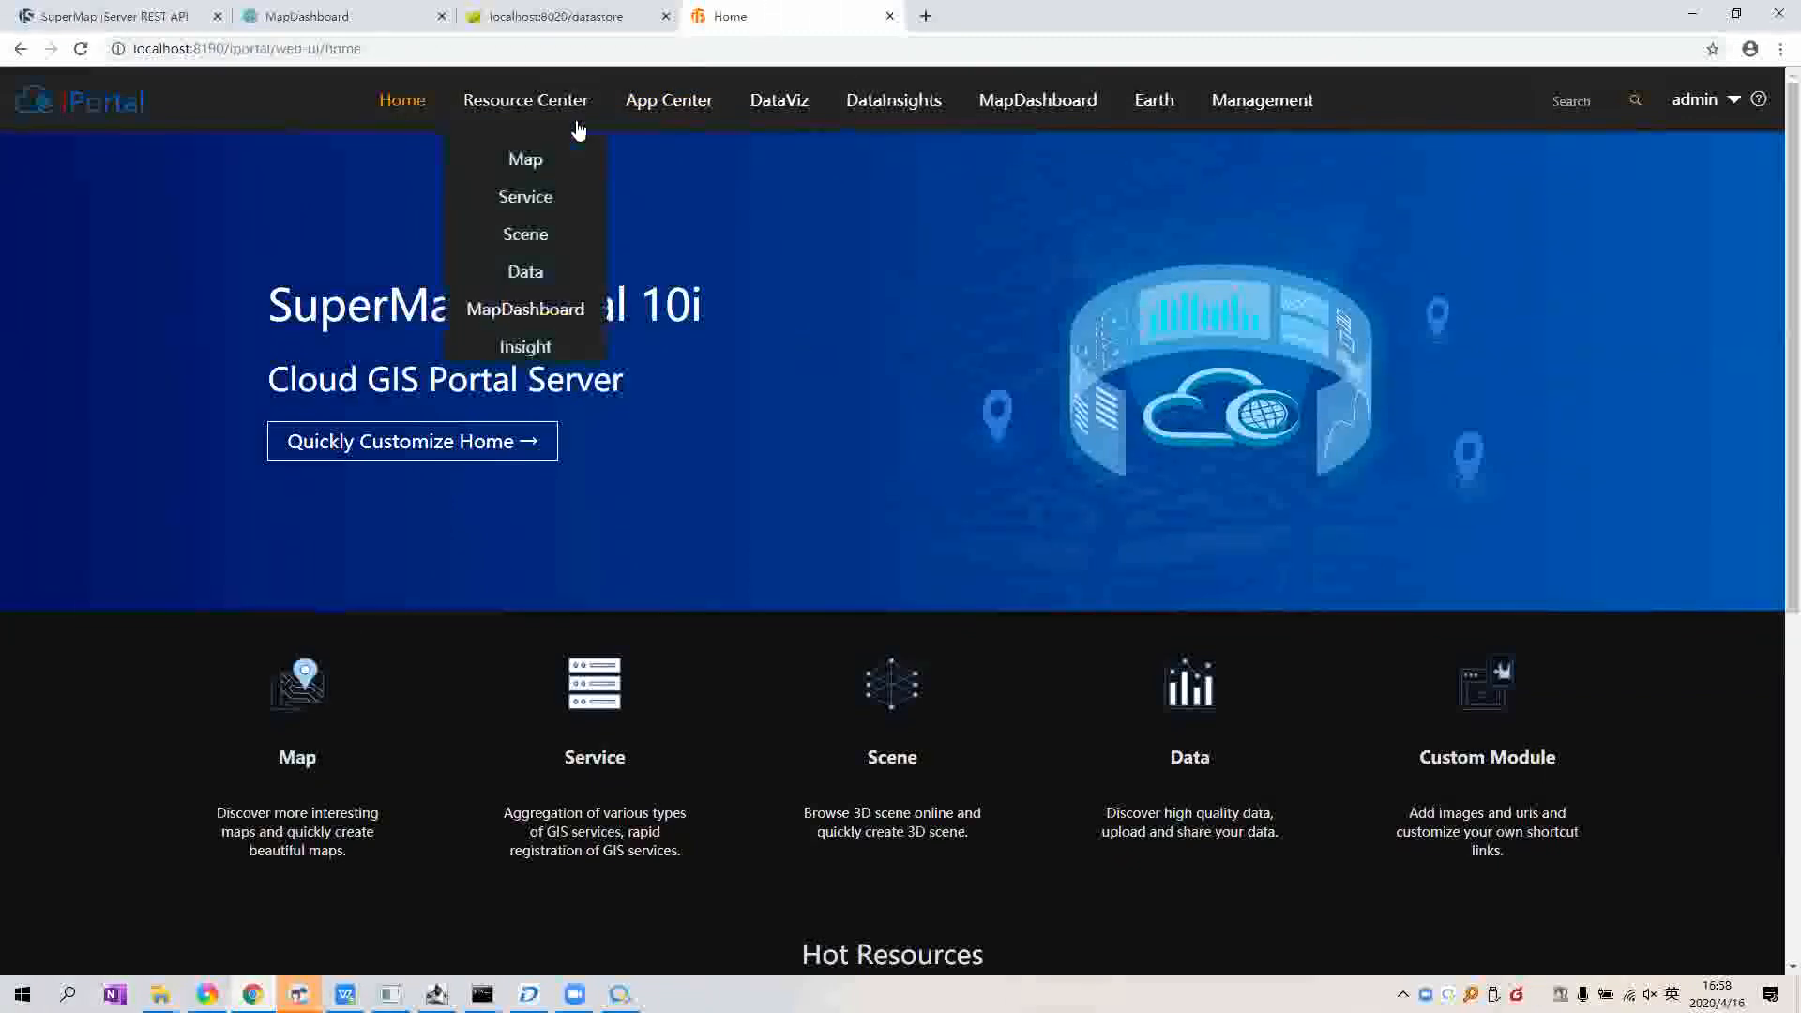
left_click(542, 278)
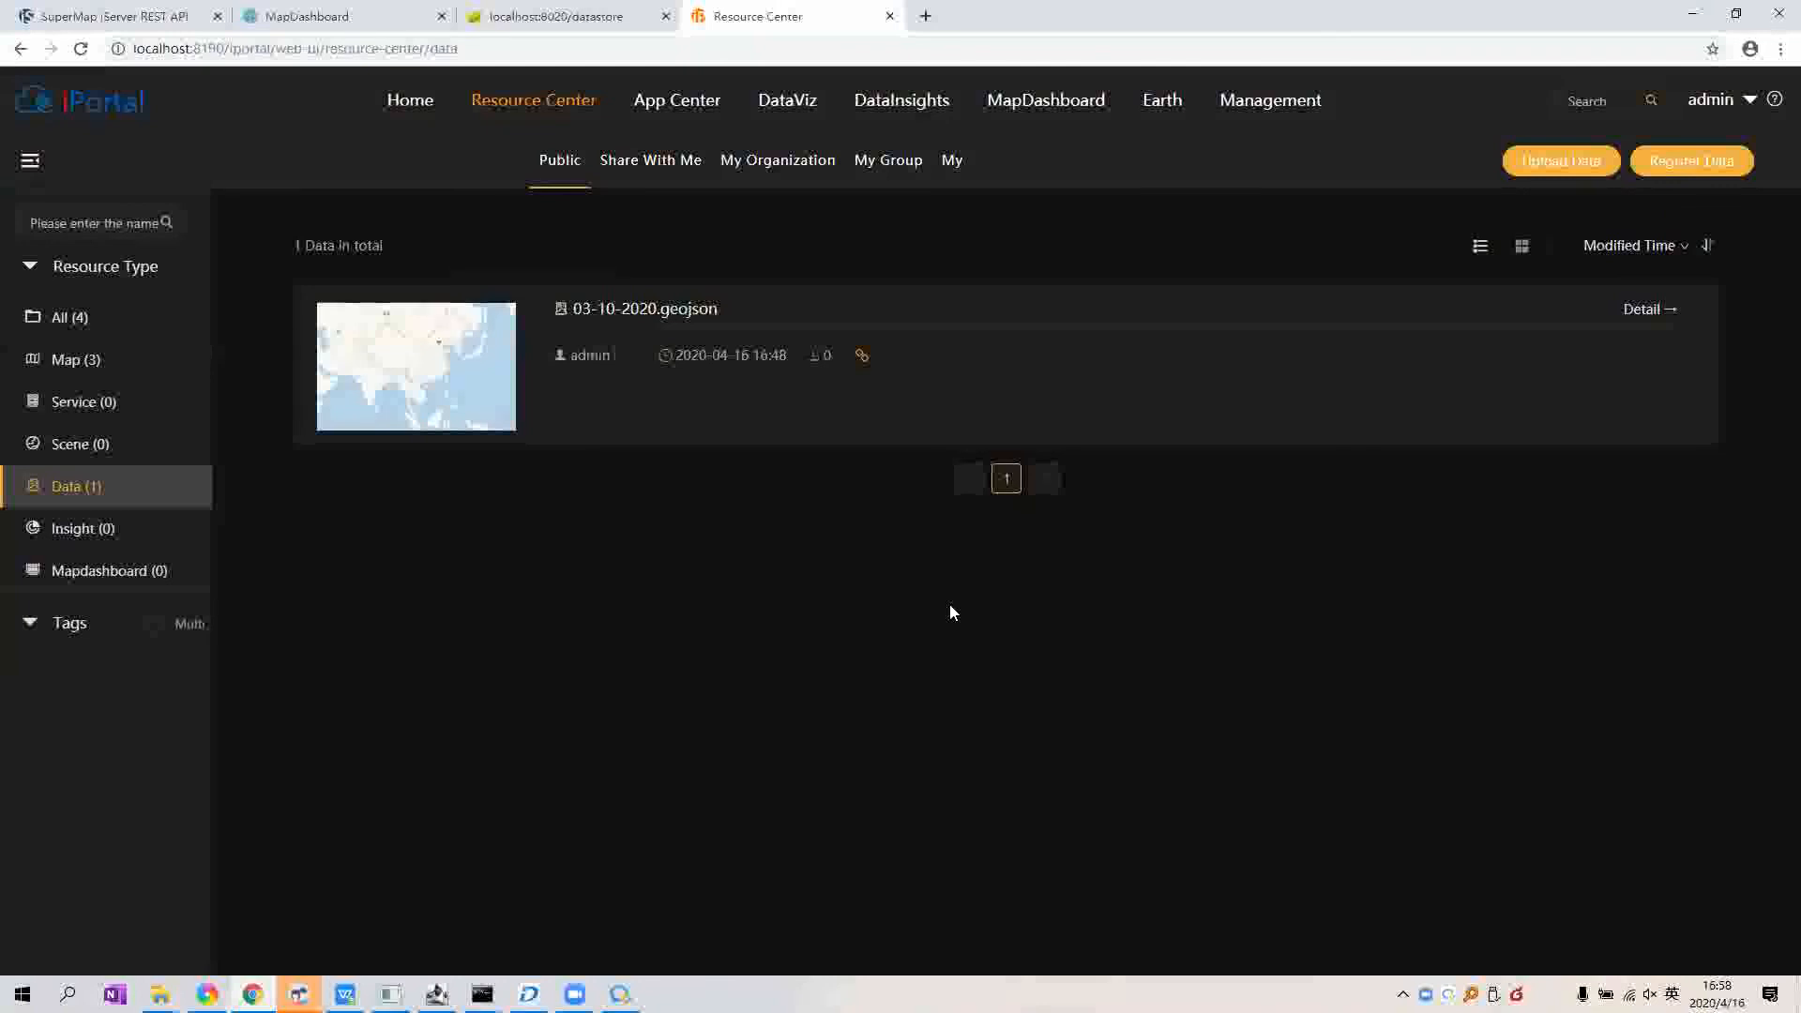
Step: Upload time_series/timeSeriesConfirmed.xlsx as Excel data and proceed to its table preview
left_click(1549, 178)
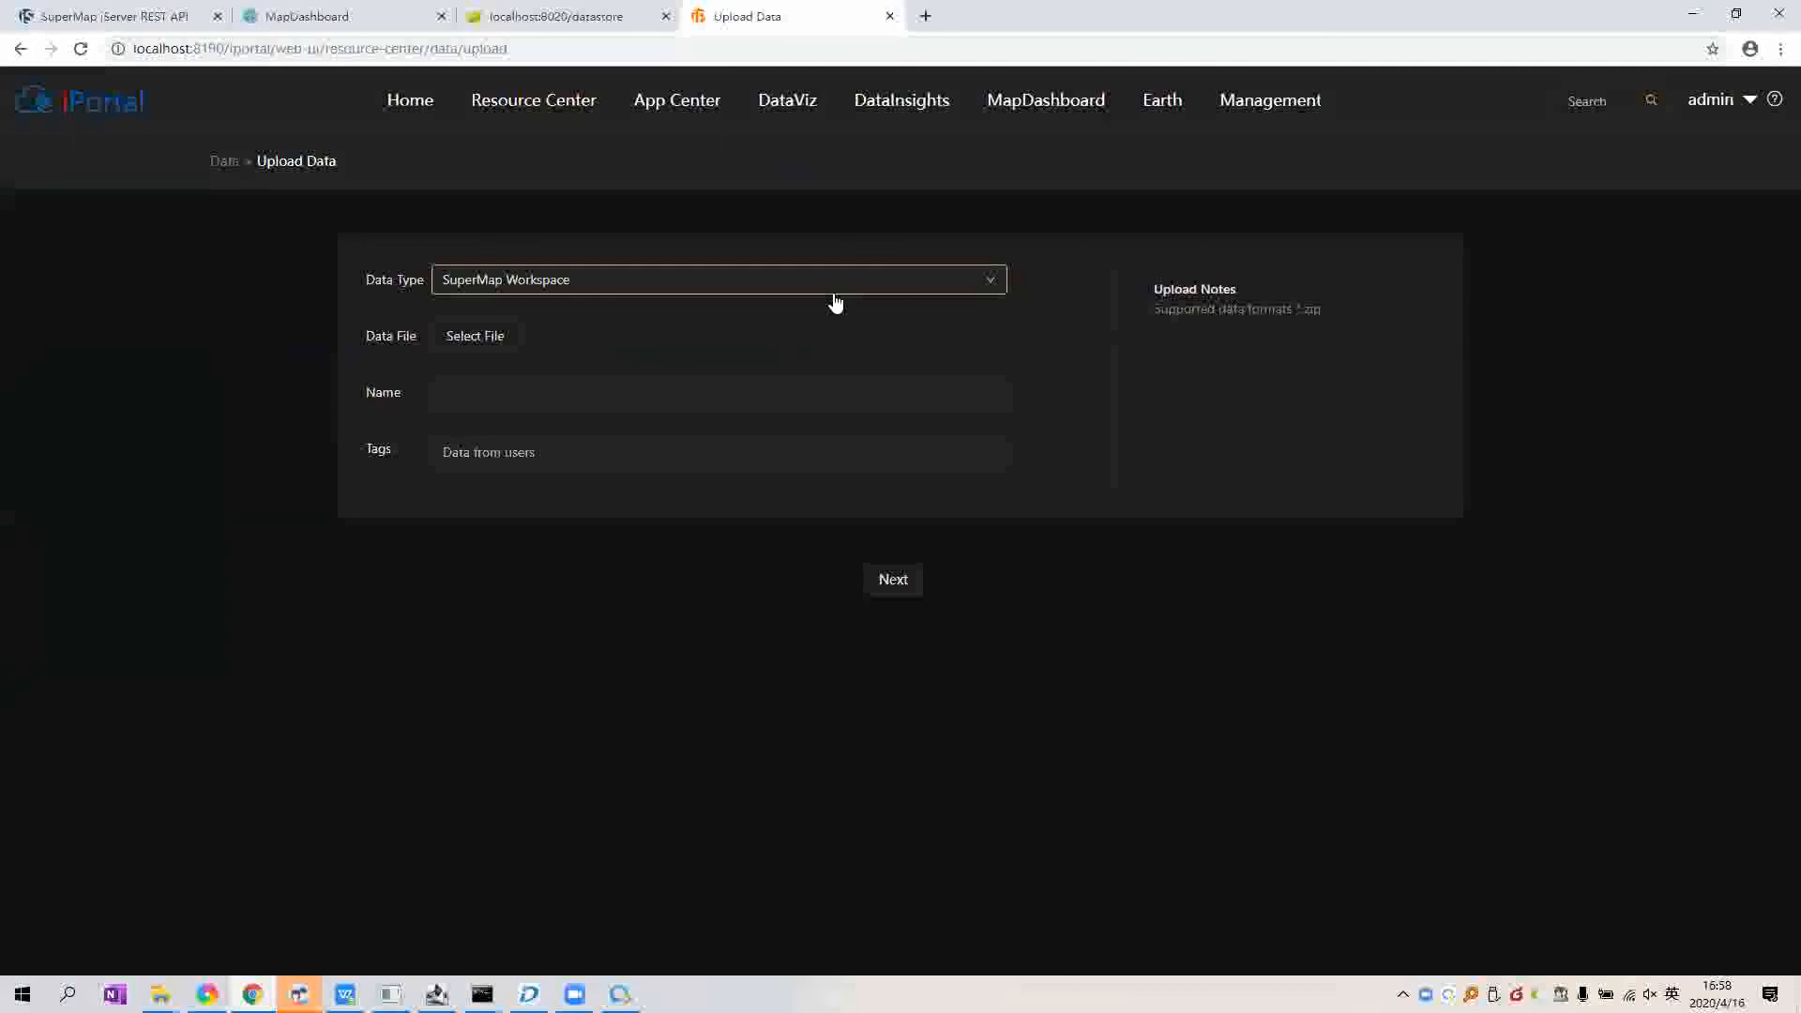
left_click(502, 281)
scroll(506, 478, "down", 3)
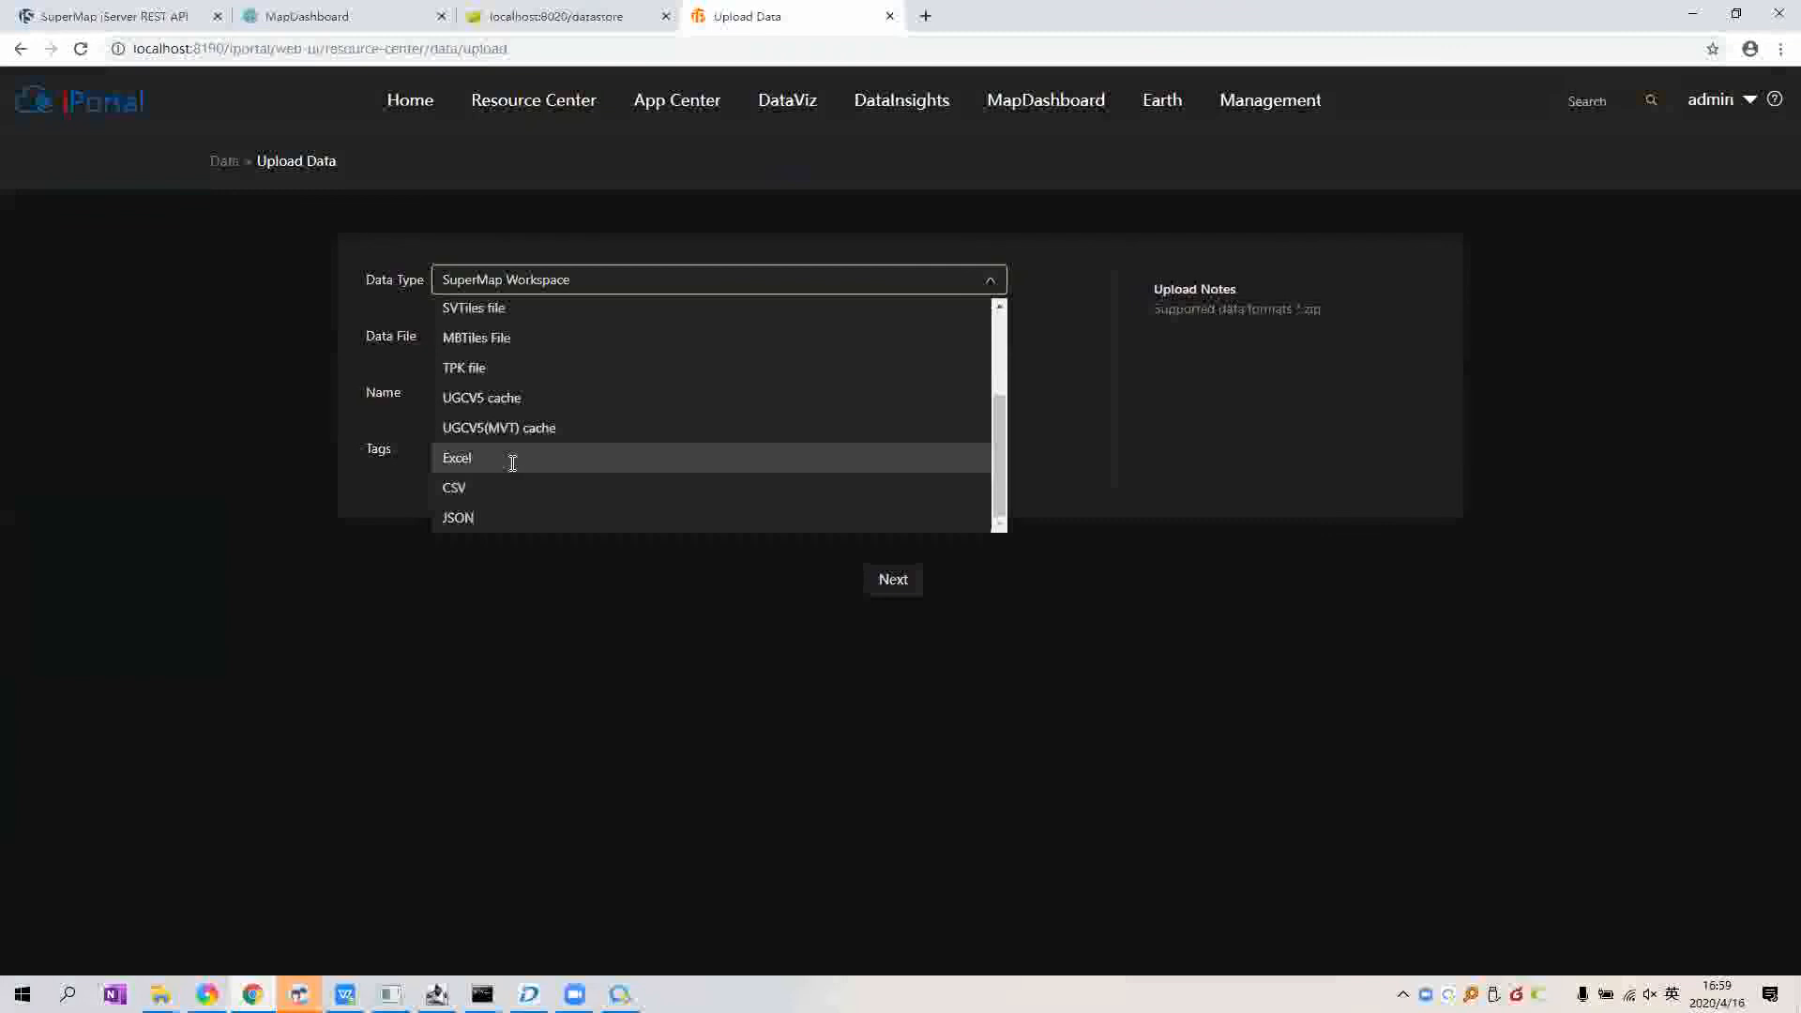
left_click(512, 460)
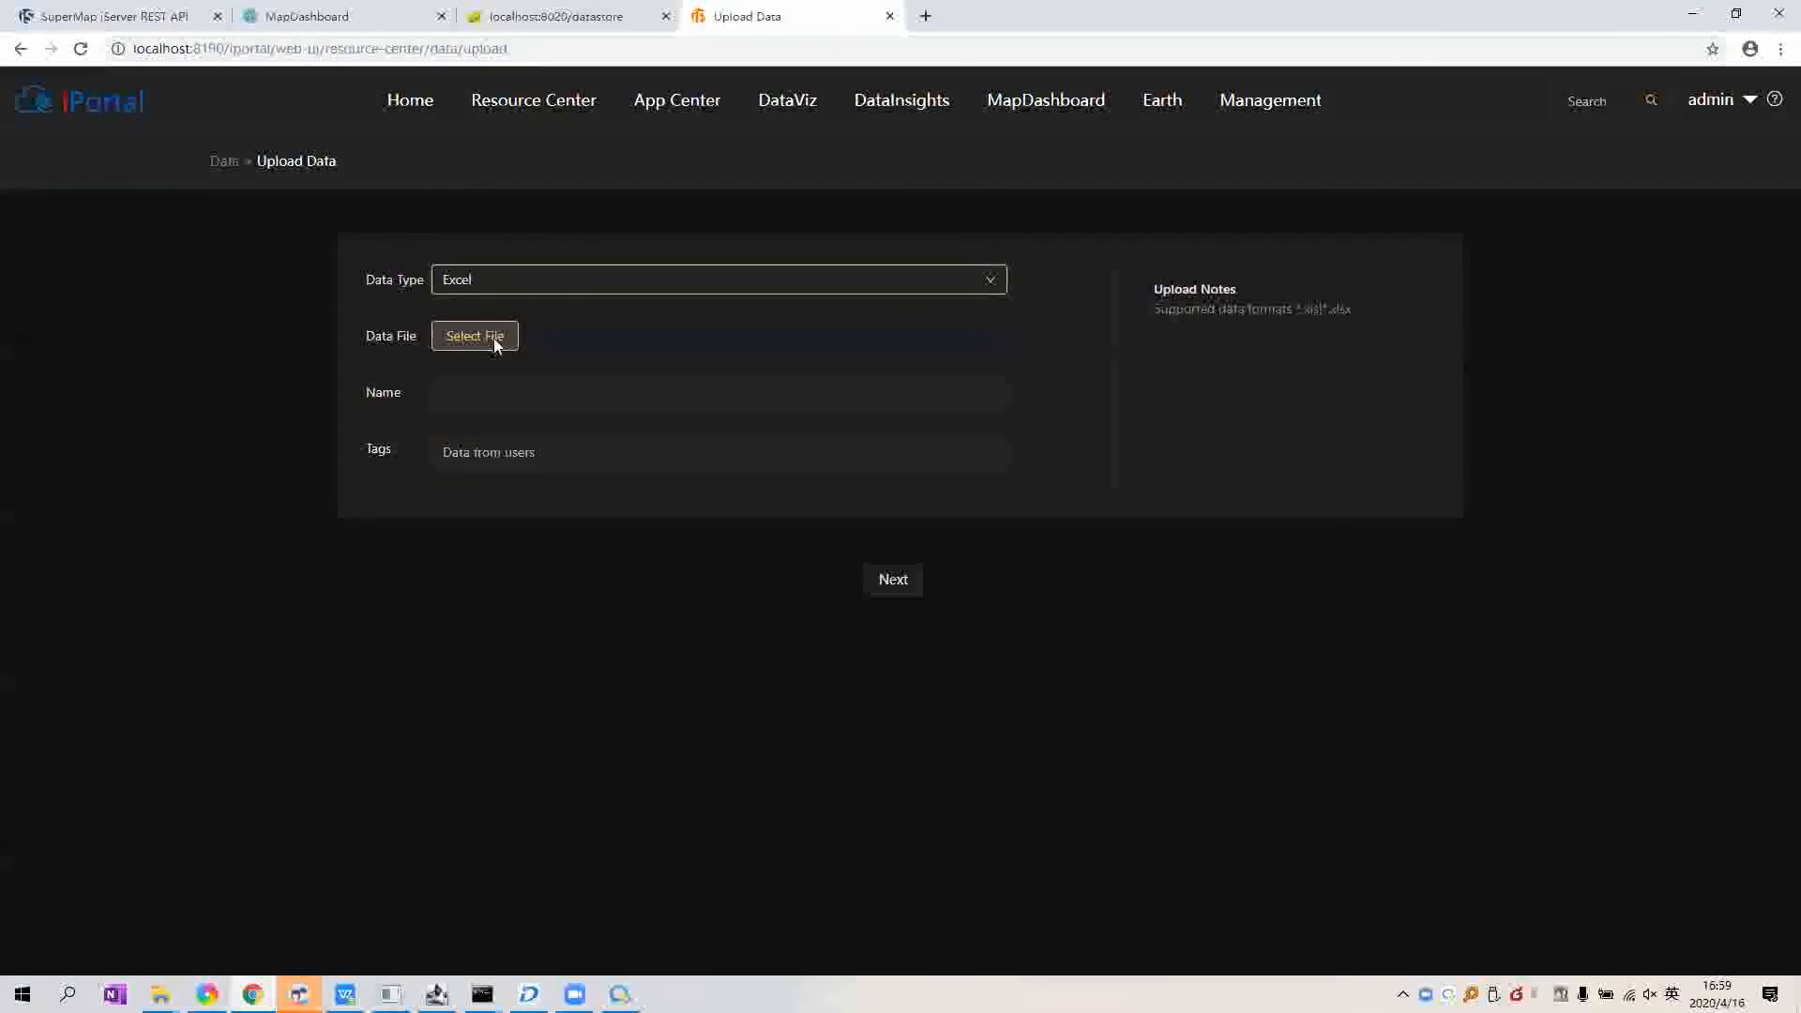
left_click(494, 337)
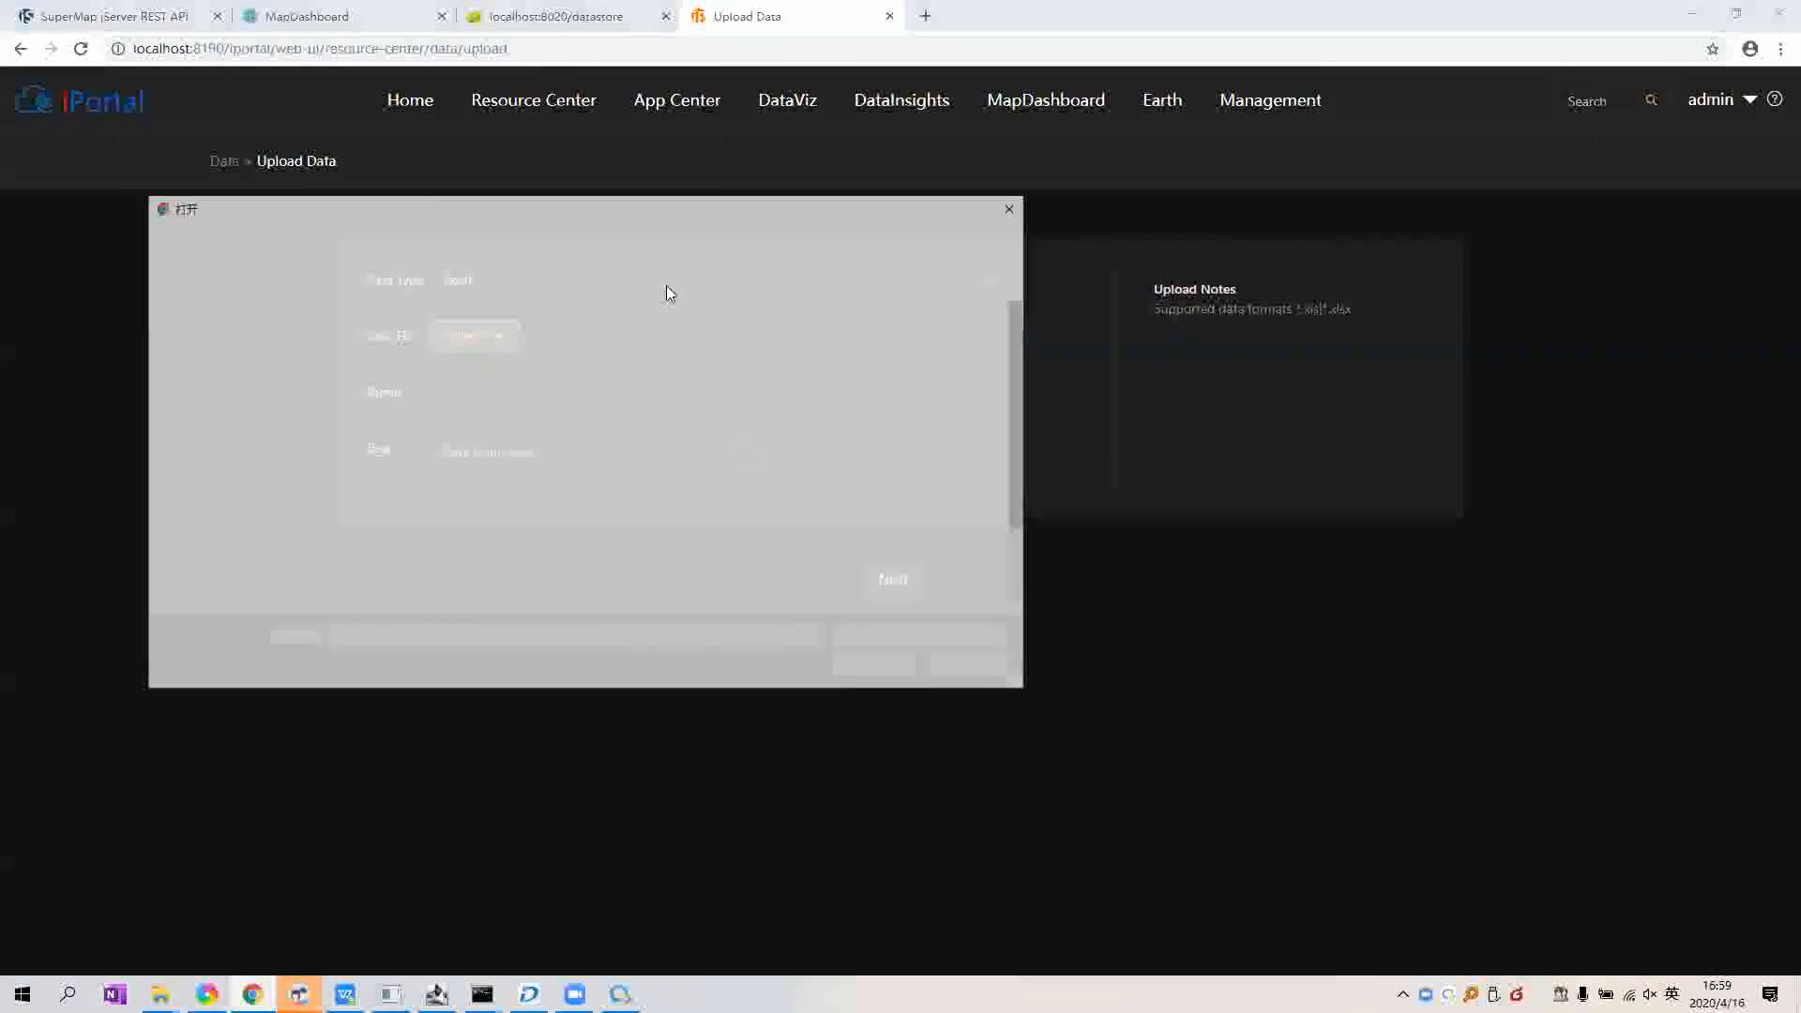
key("alt+Up")
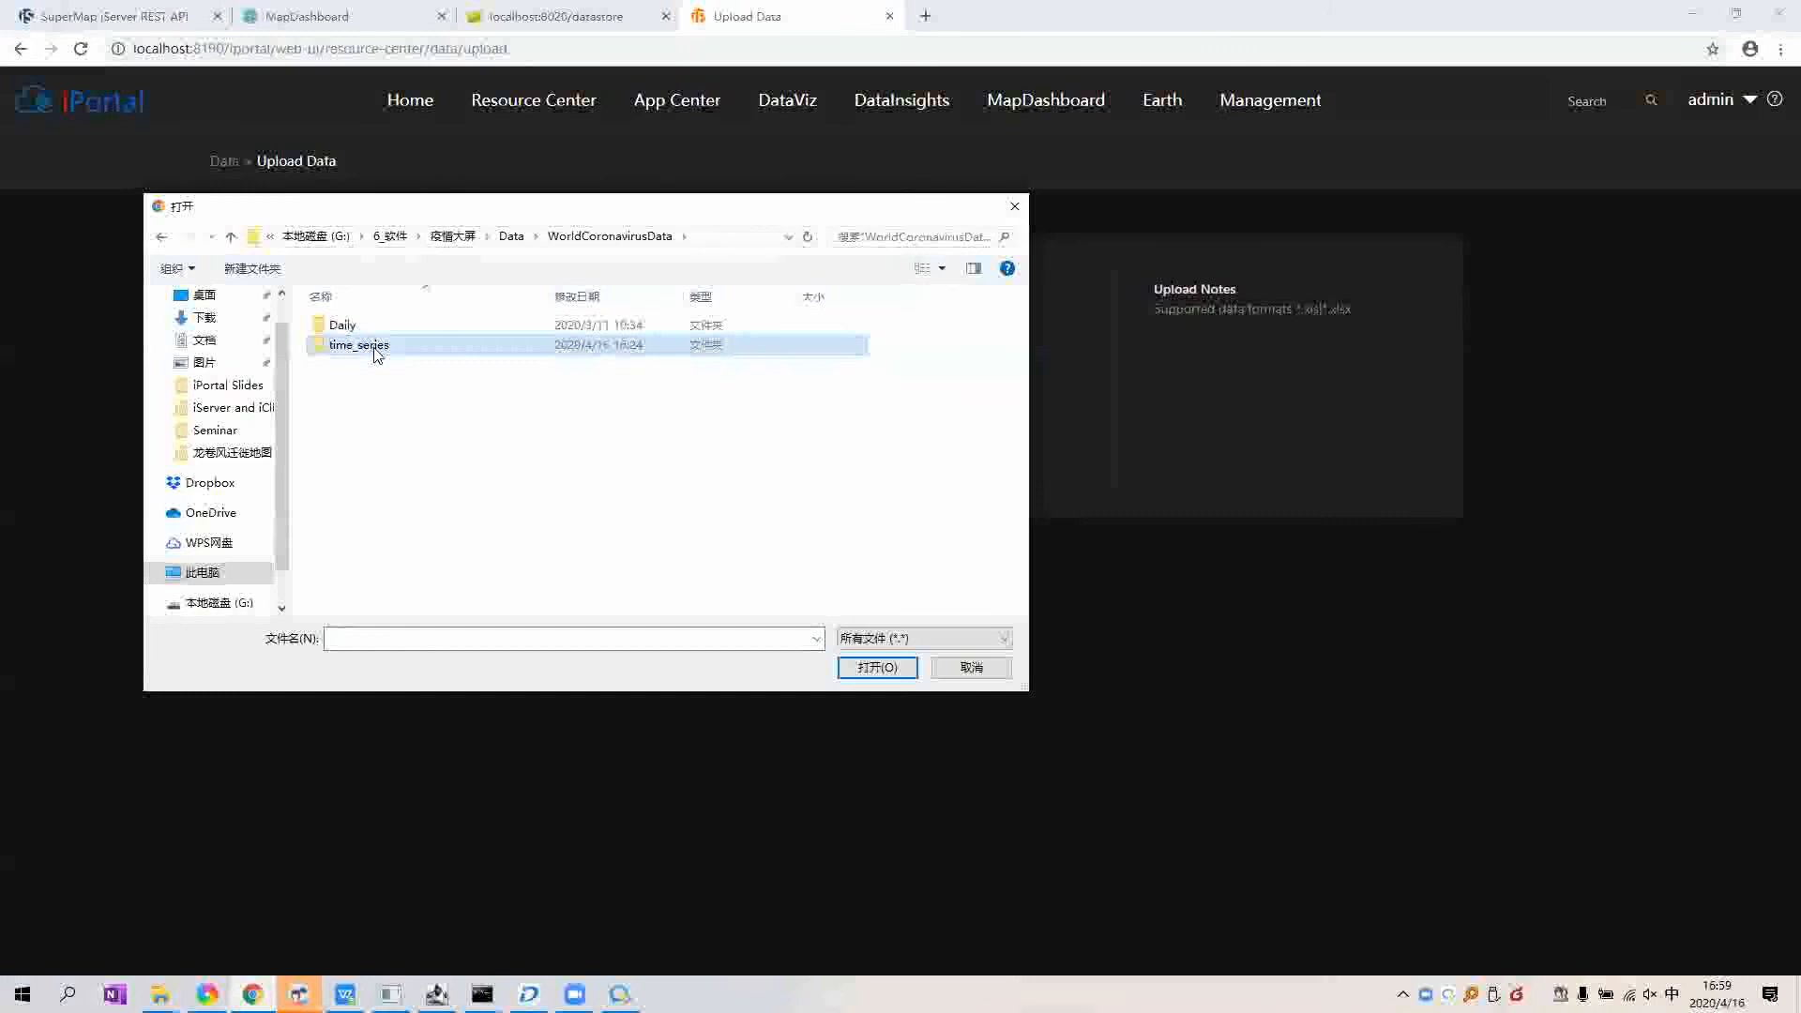
double_click(377, 349)
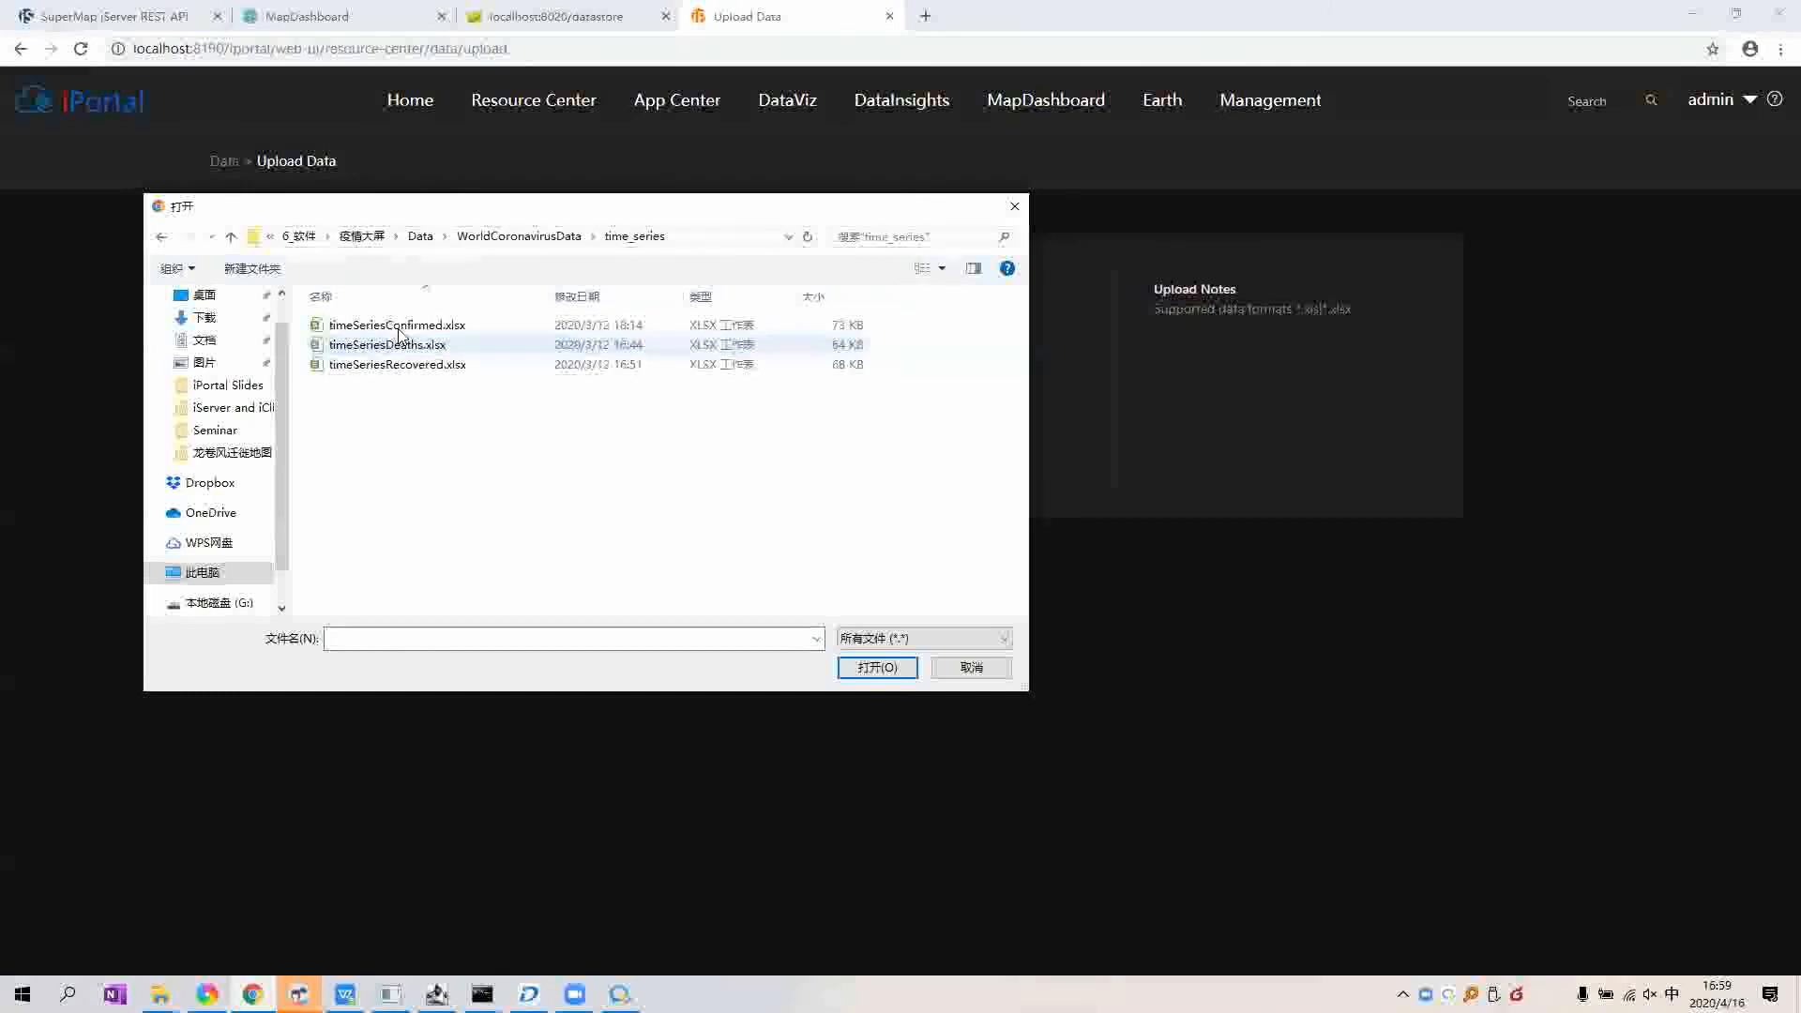
left_click(433, 328)
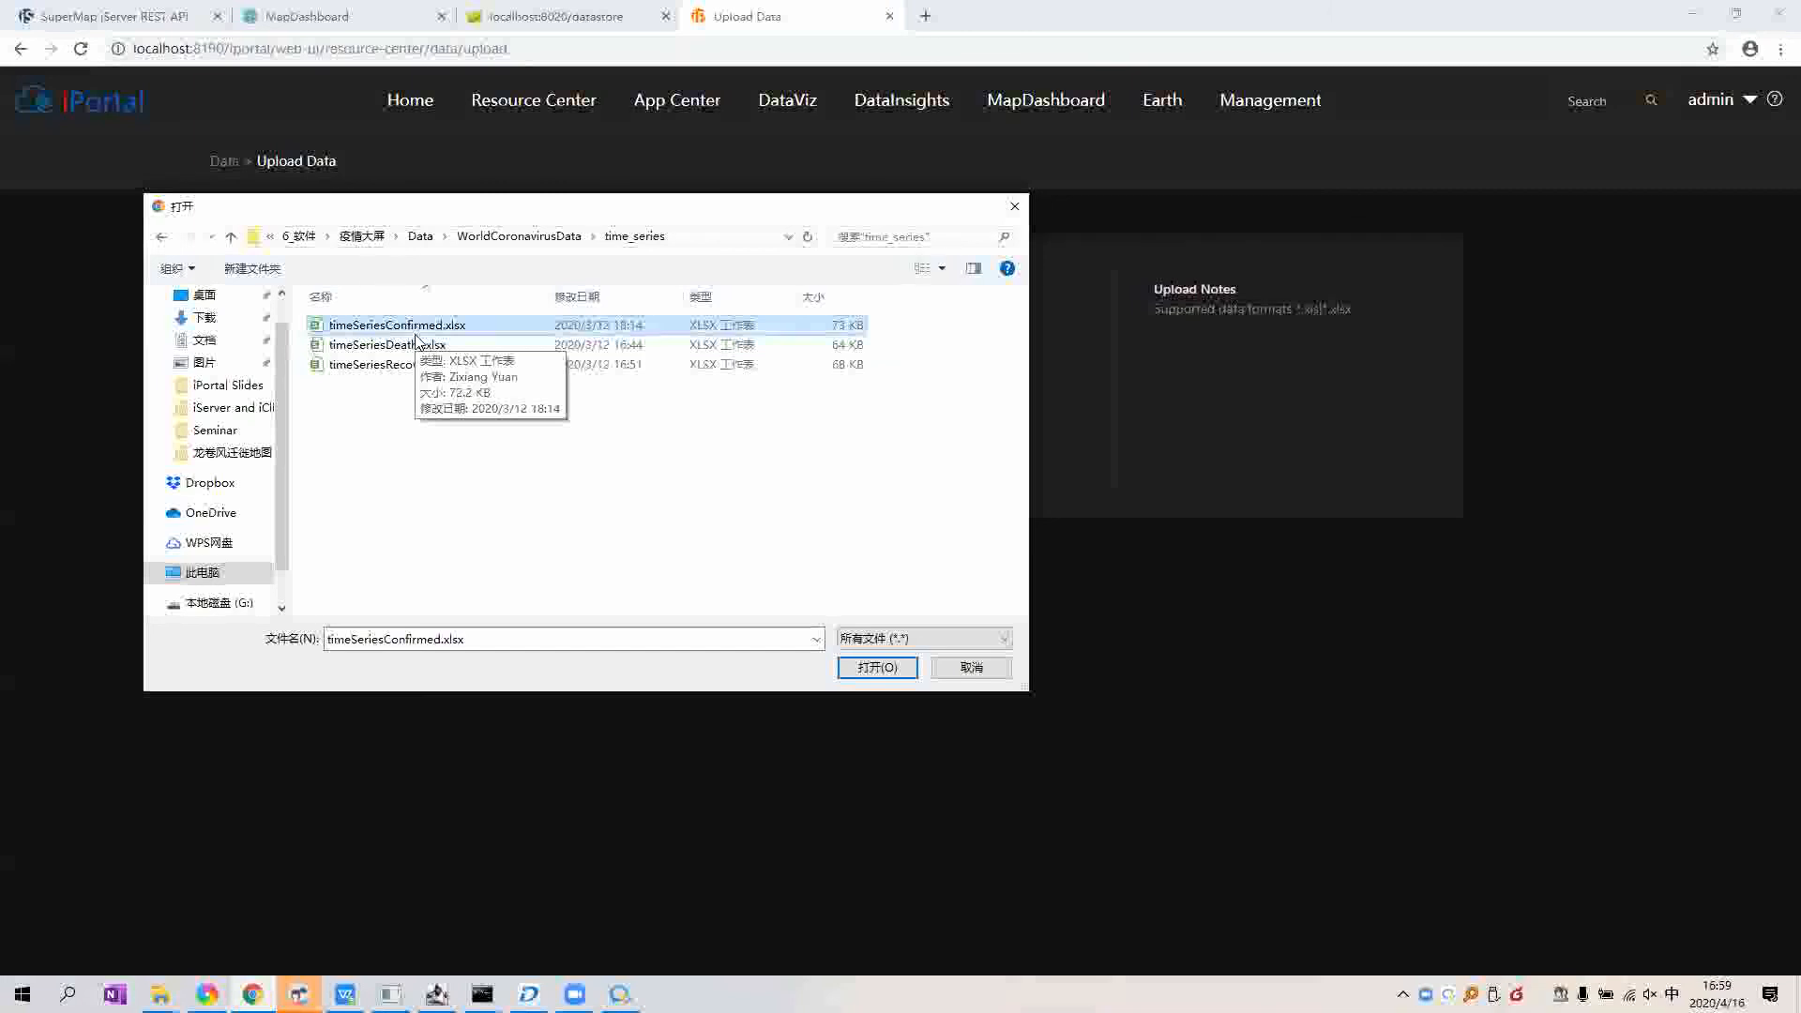
key("Tab")
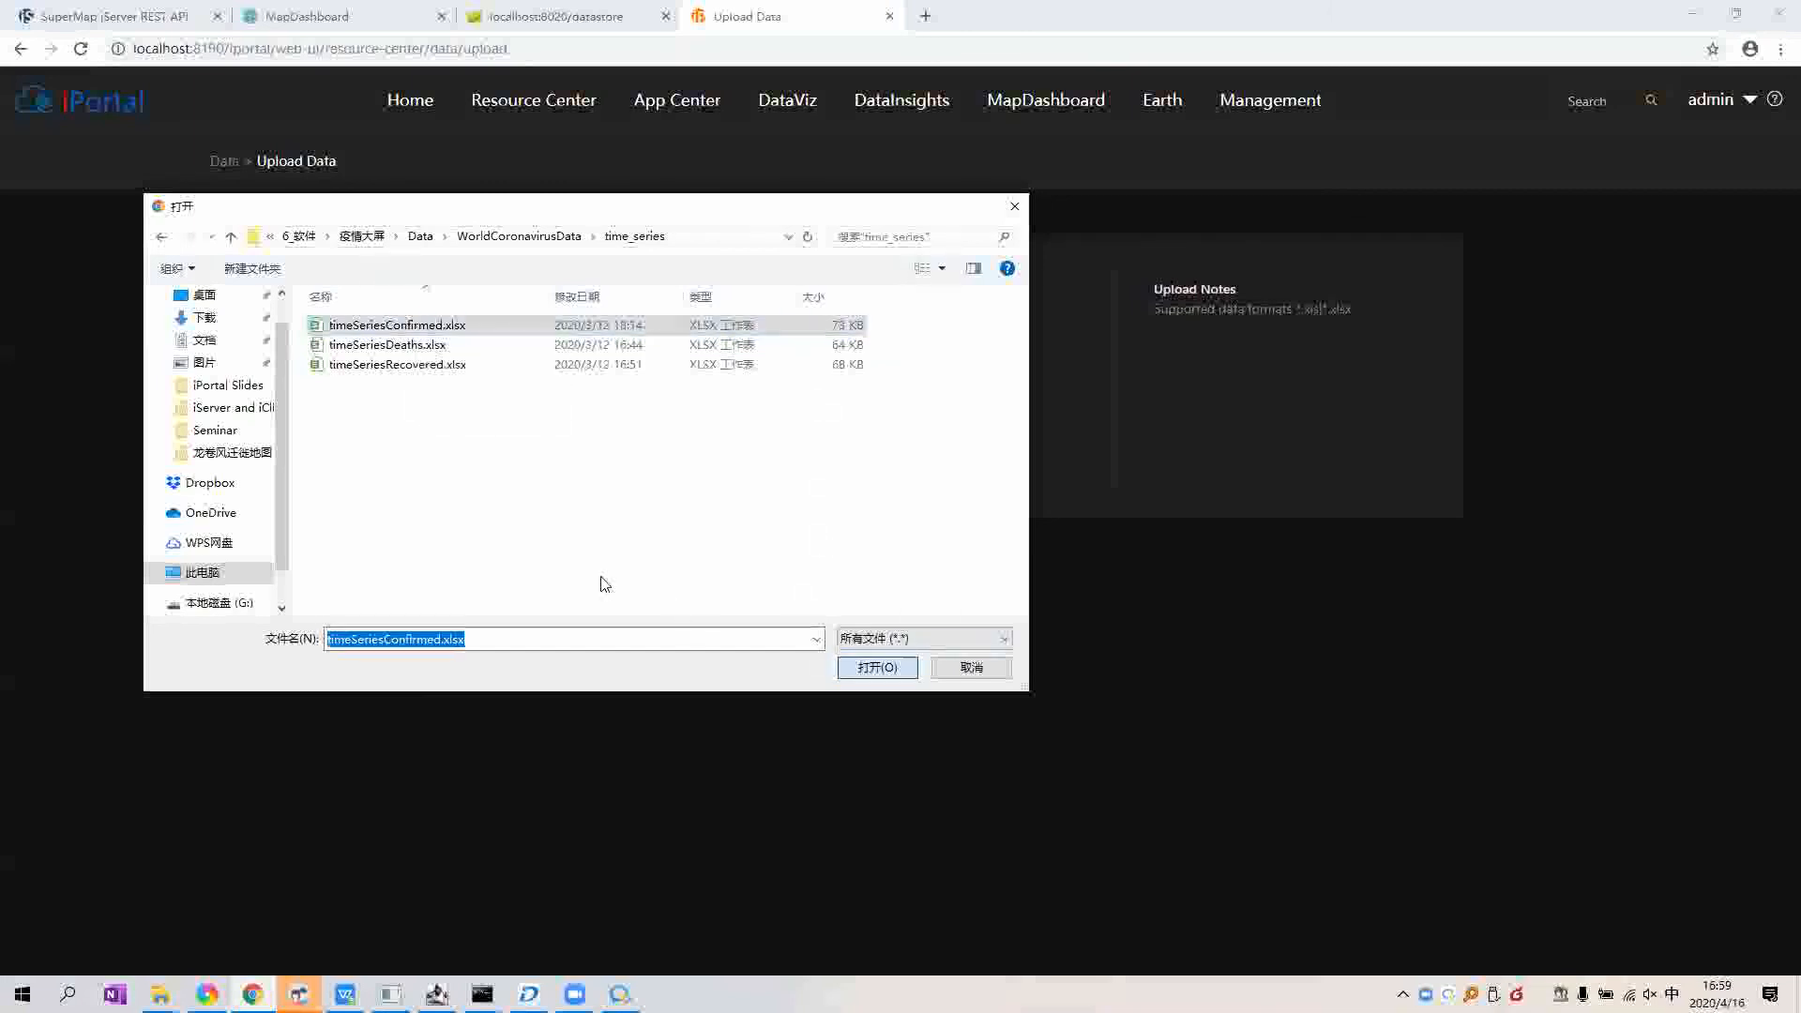
key("Return")
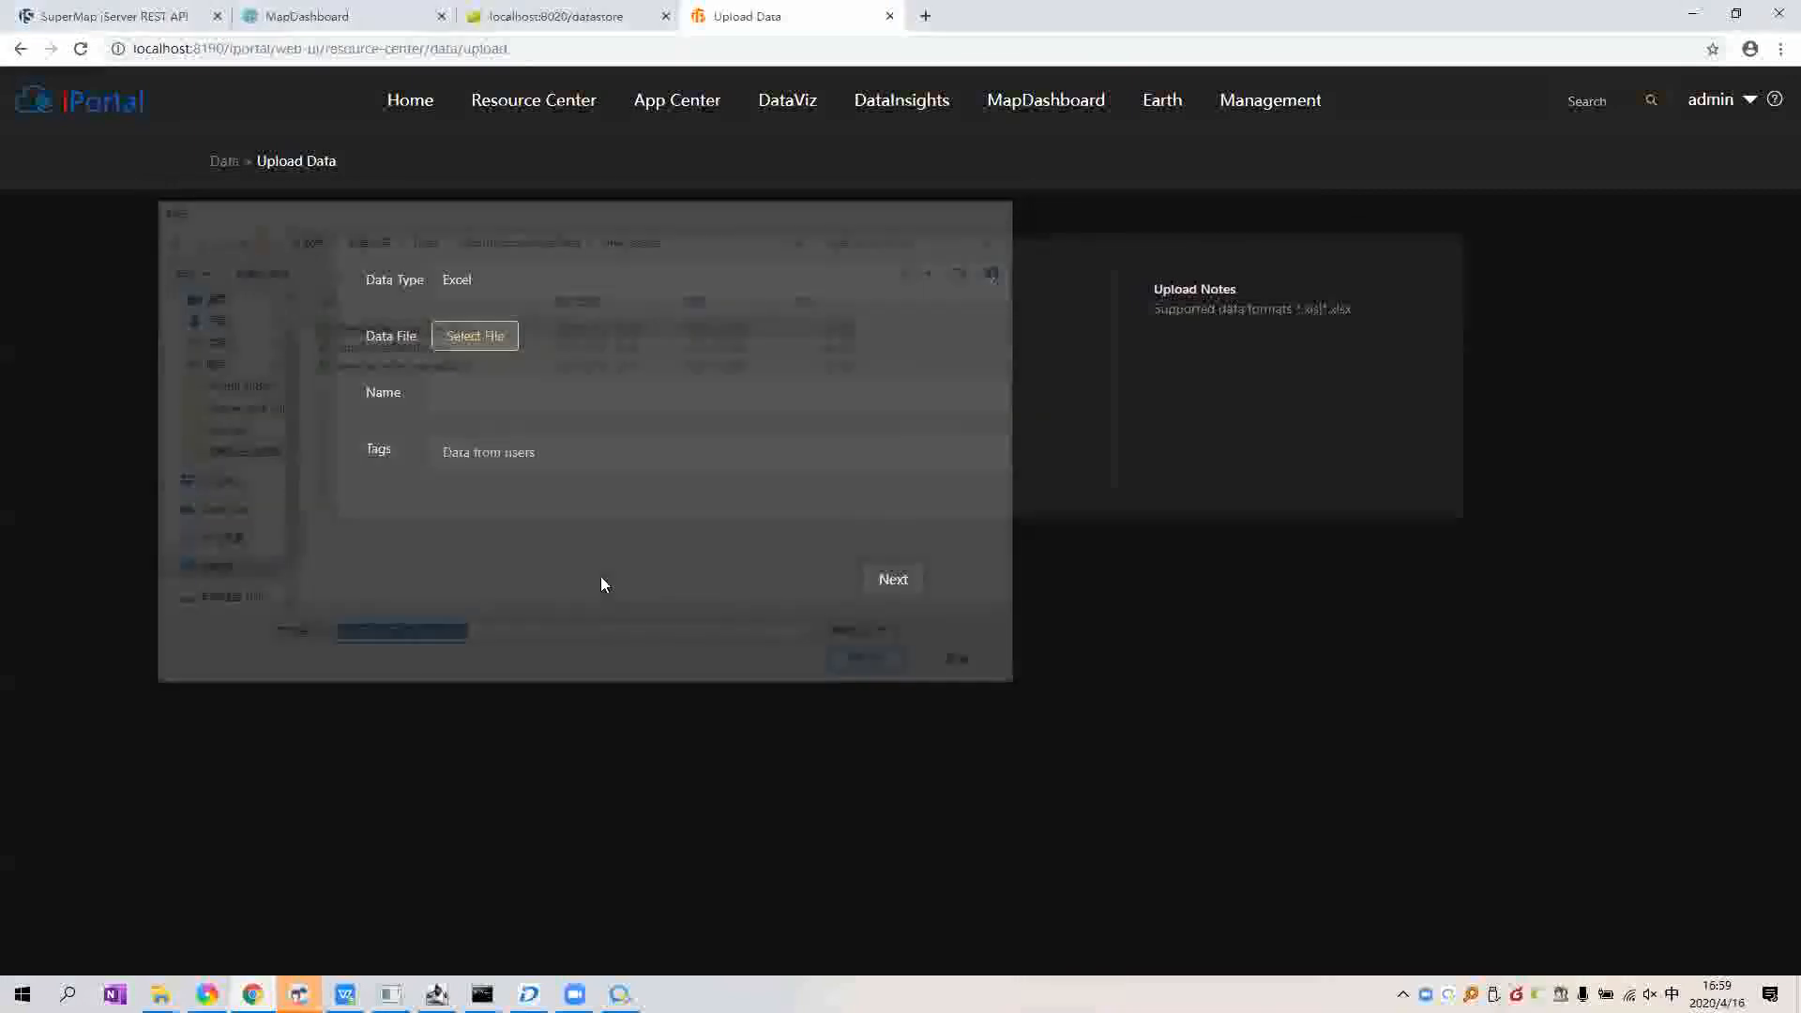
left_click(875, 582)
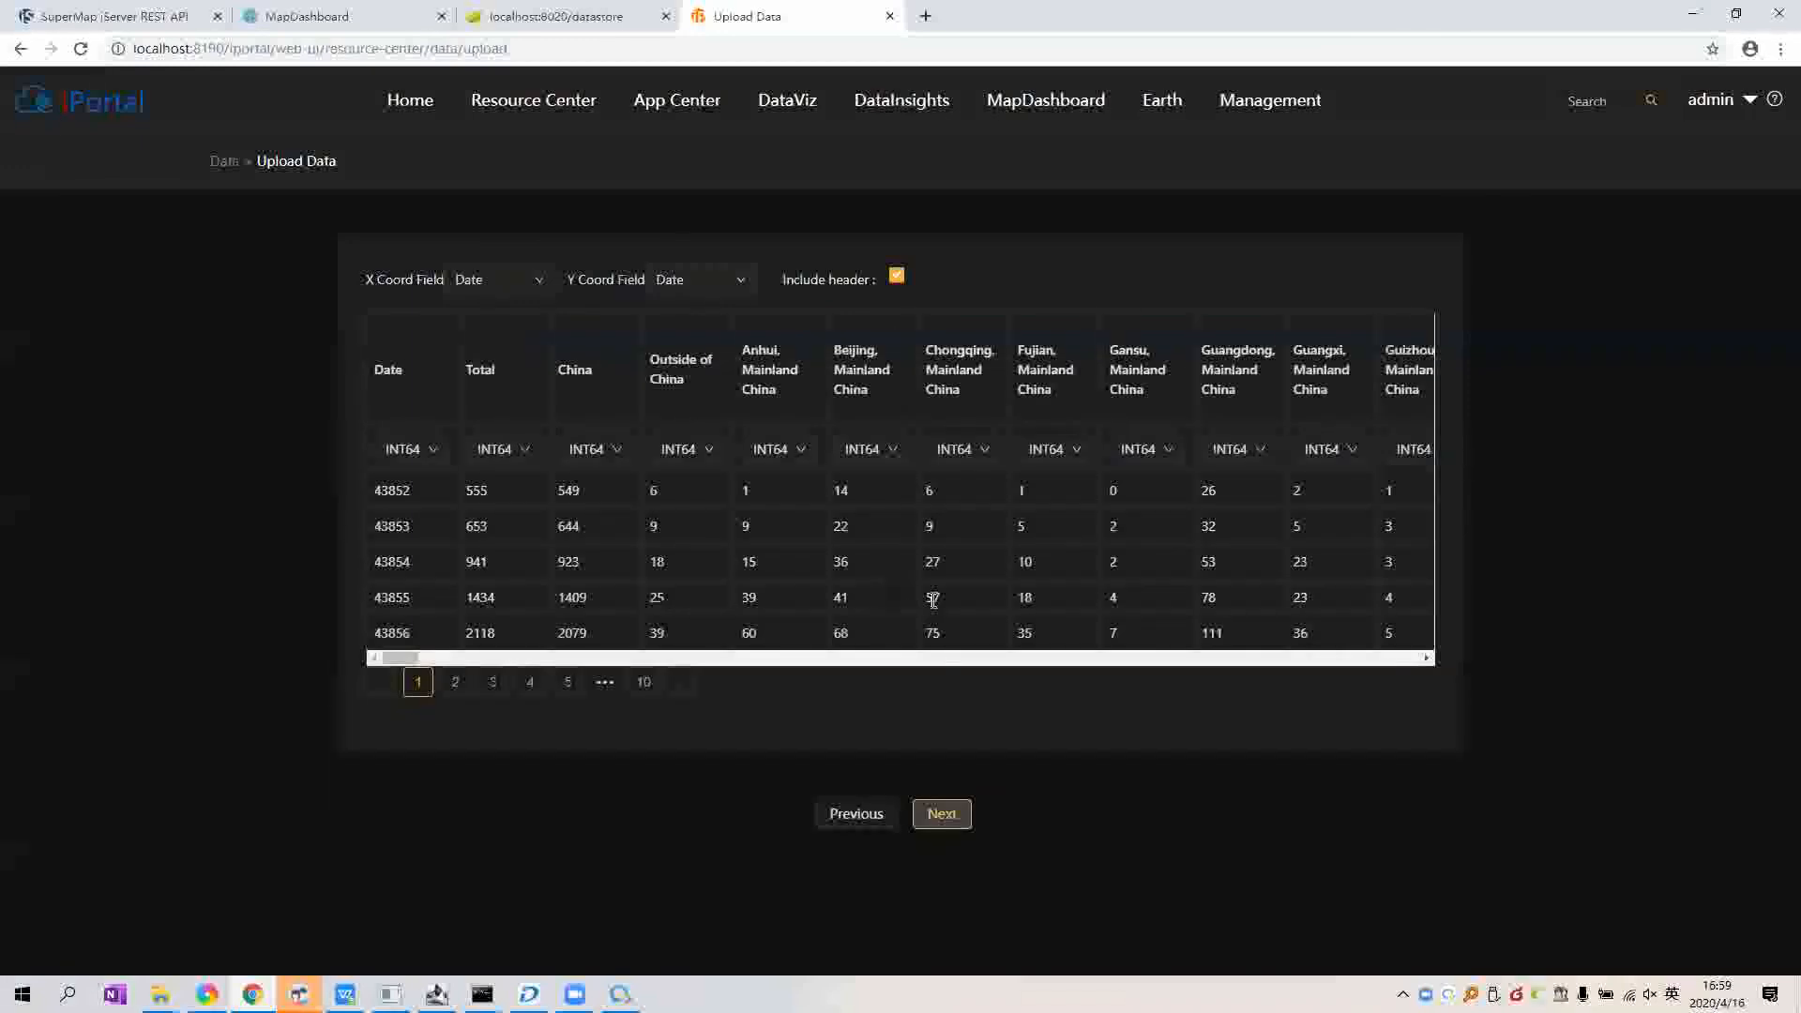
Step: Upload timeSeriesConfirmed.xlsx without publishing any services and return to the dashboard tab
left_click(940, 818)
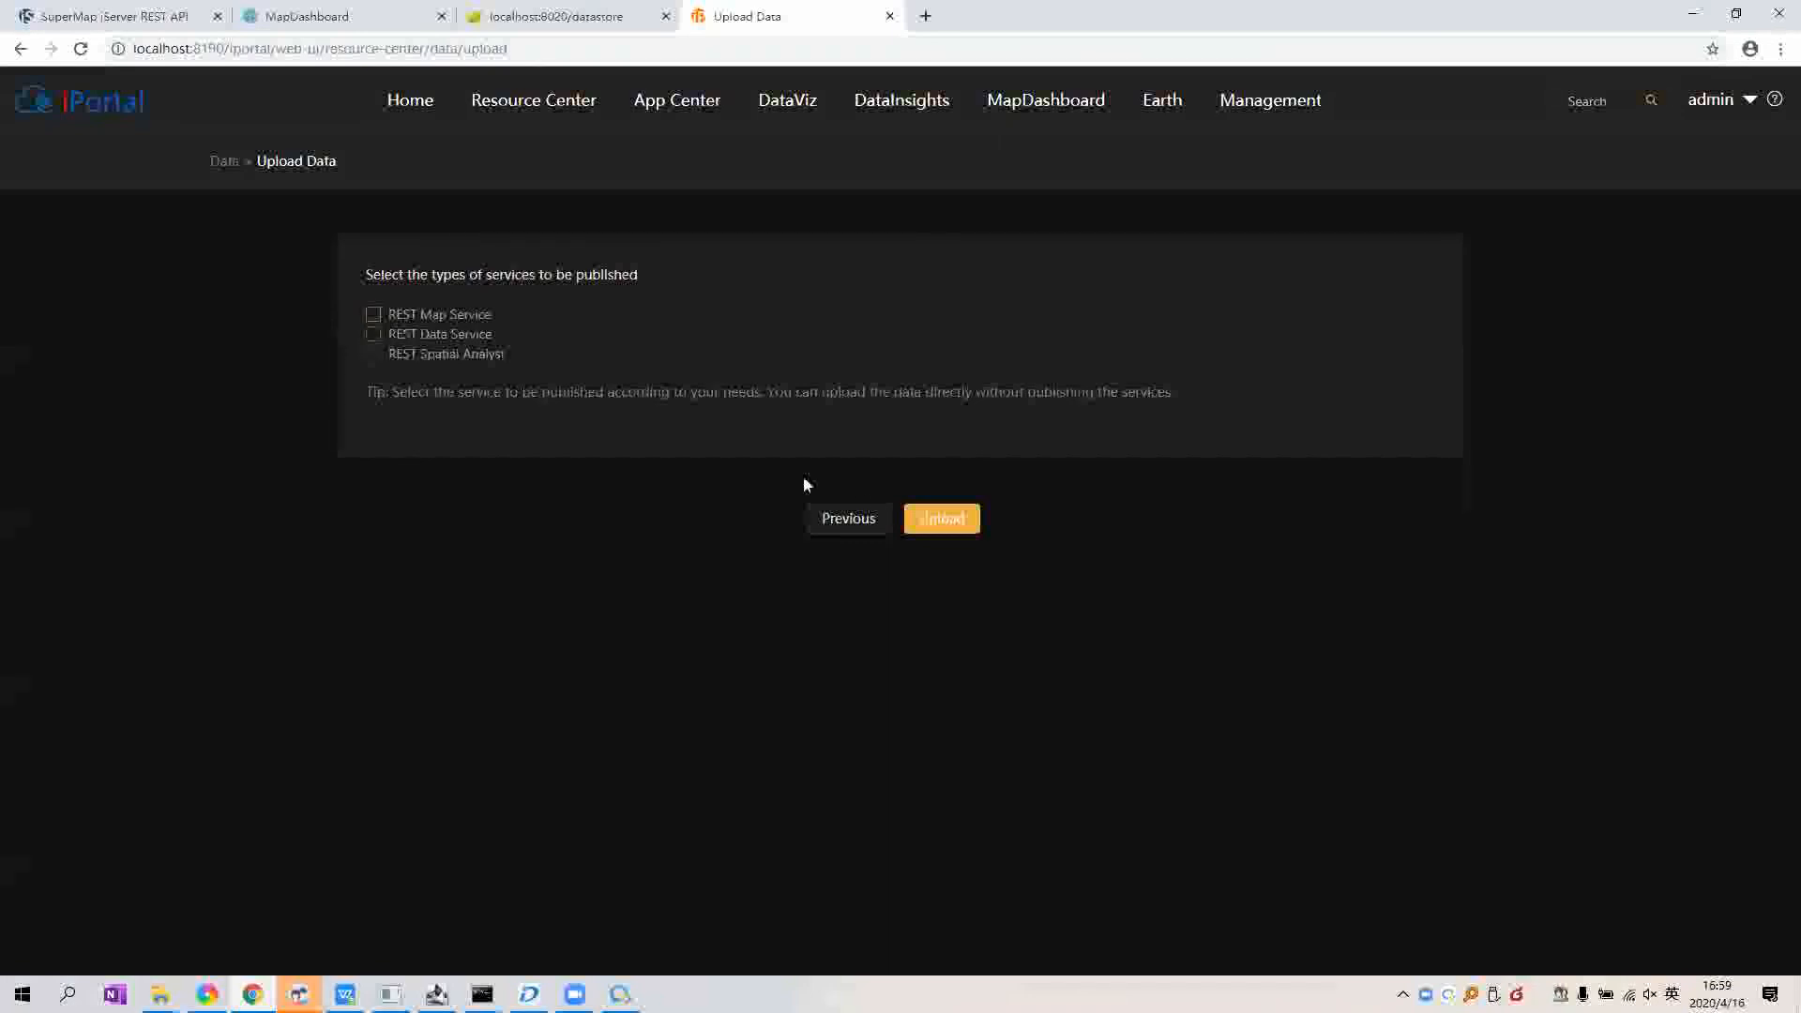
left_click(942, 529)
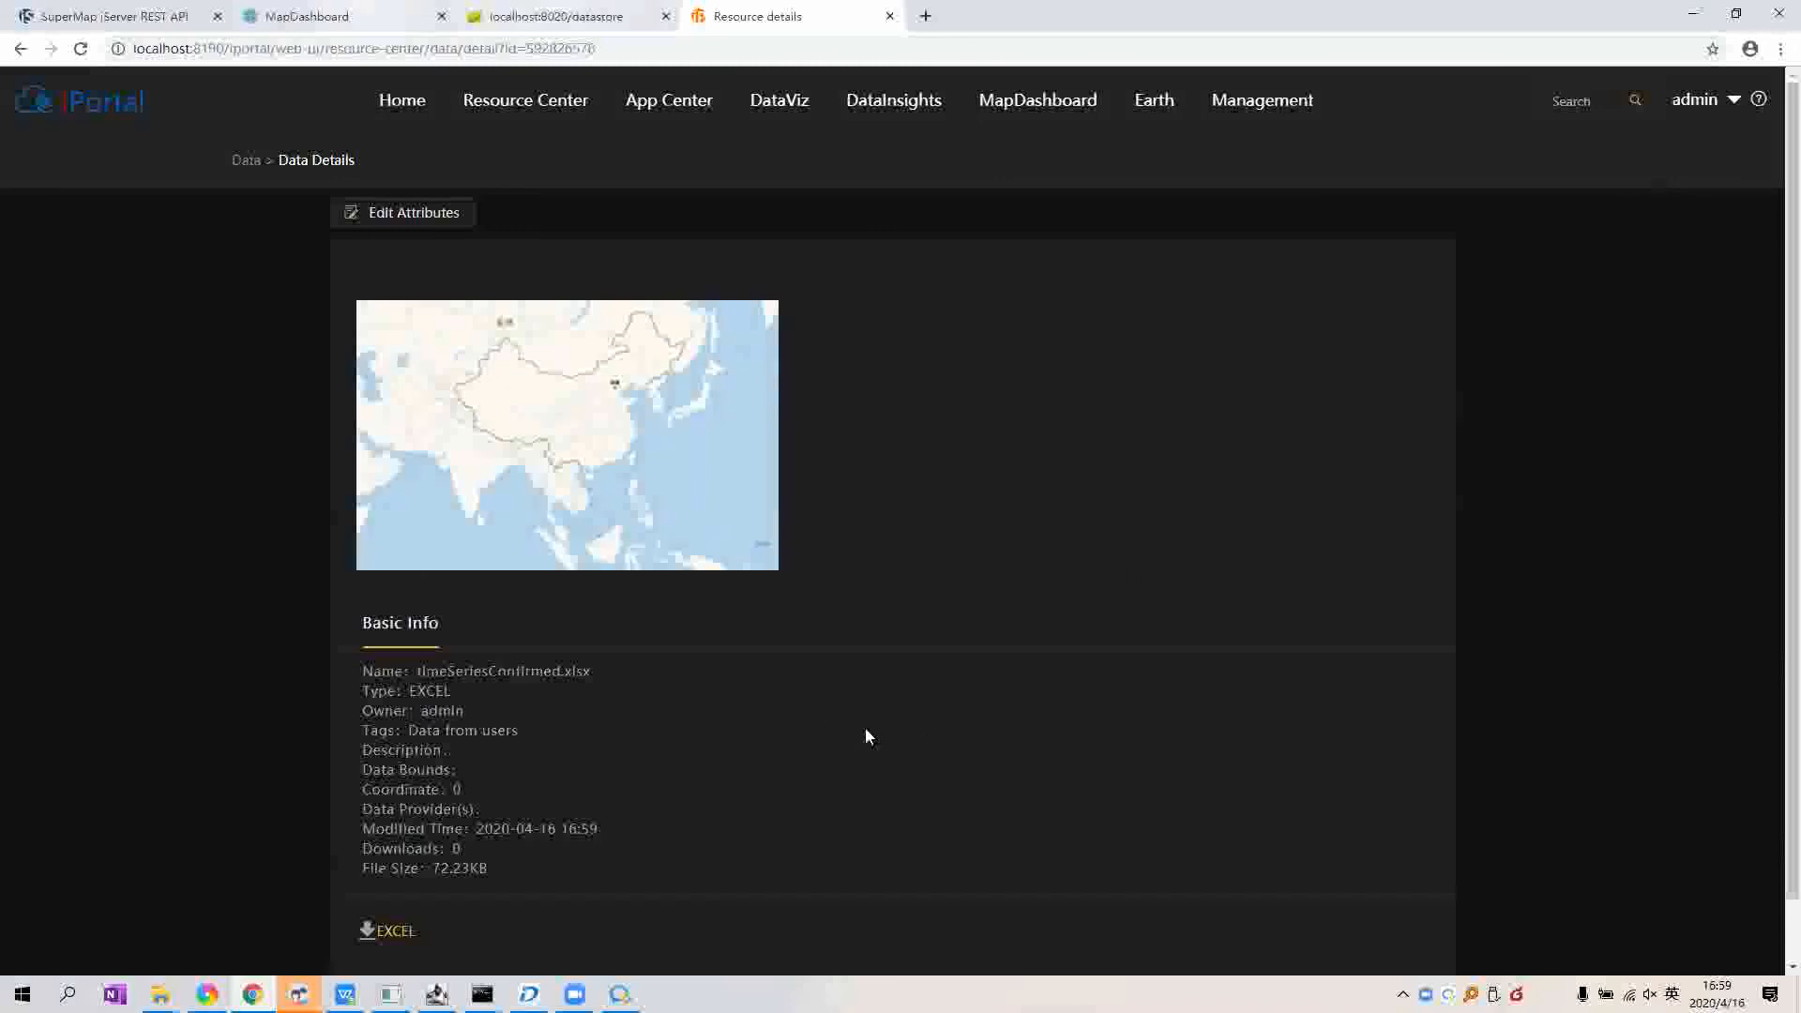
key("ctrl+2")
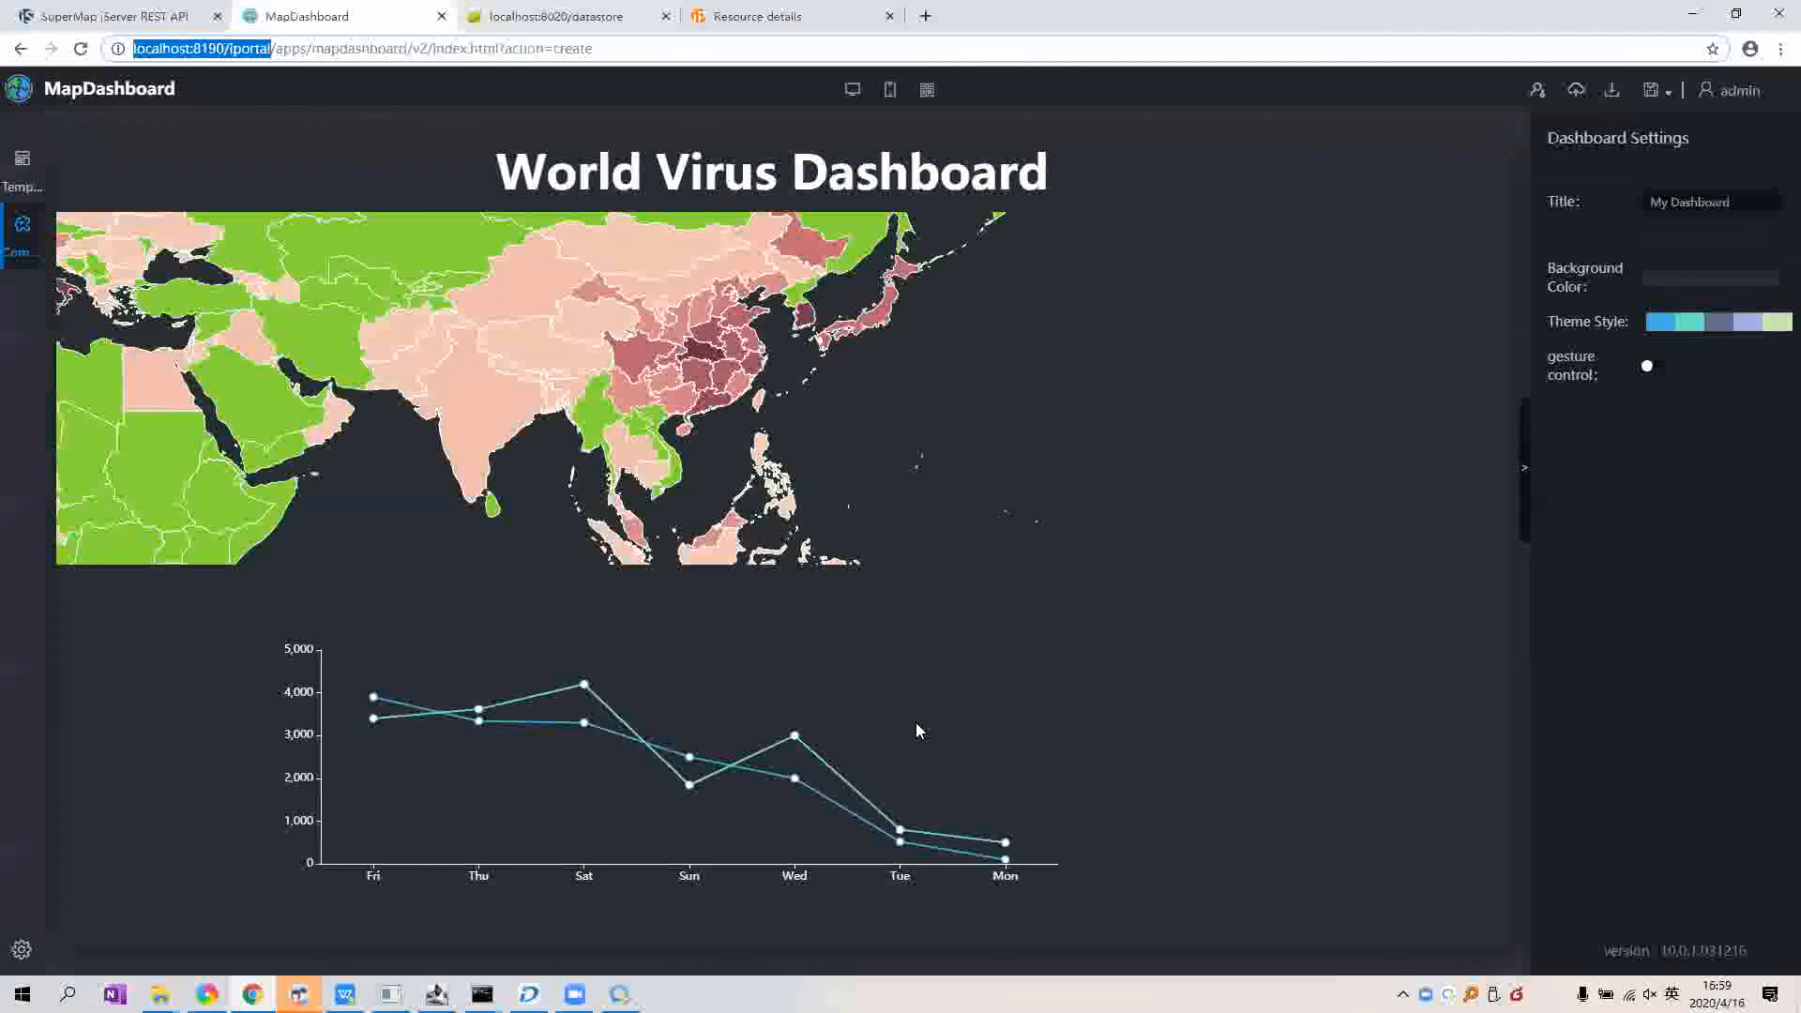
Step: Set the line chart's data source to the timeSeriesConfirmed dataset from My Data
mouse_move(917, 724)
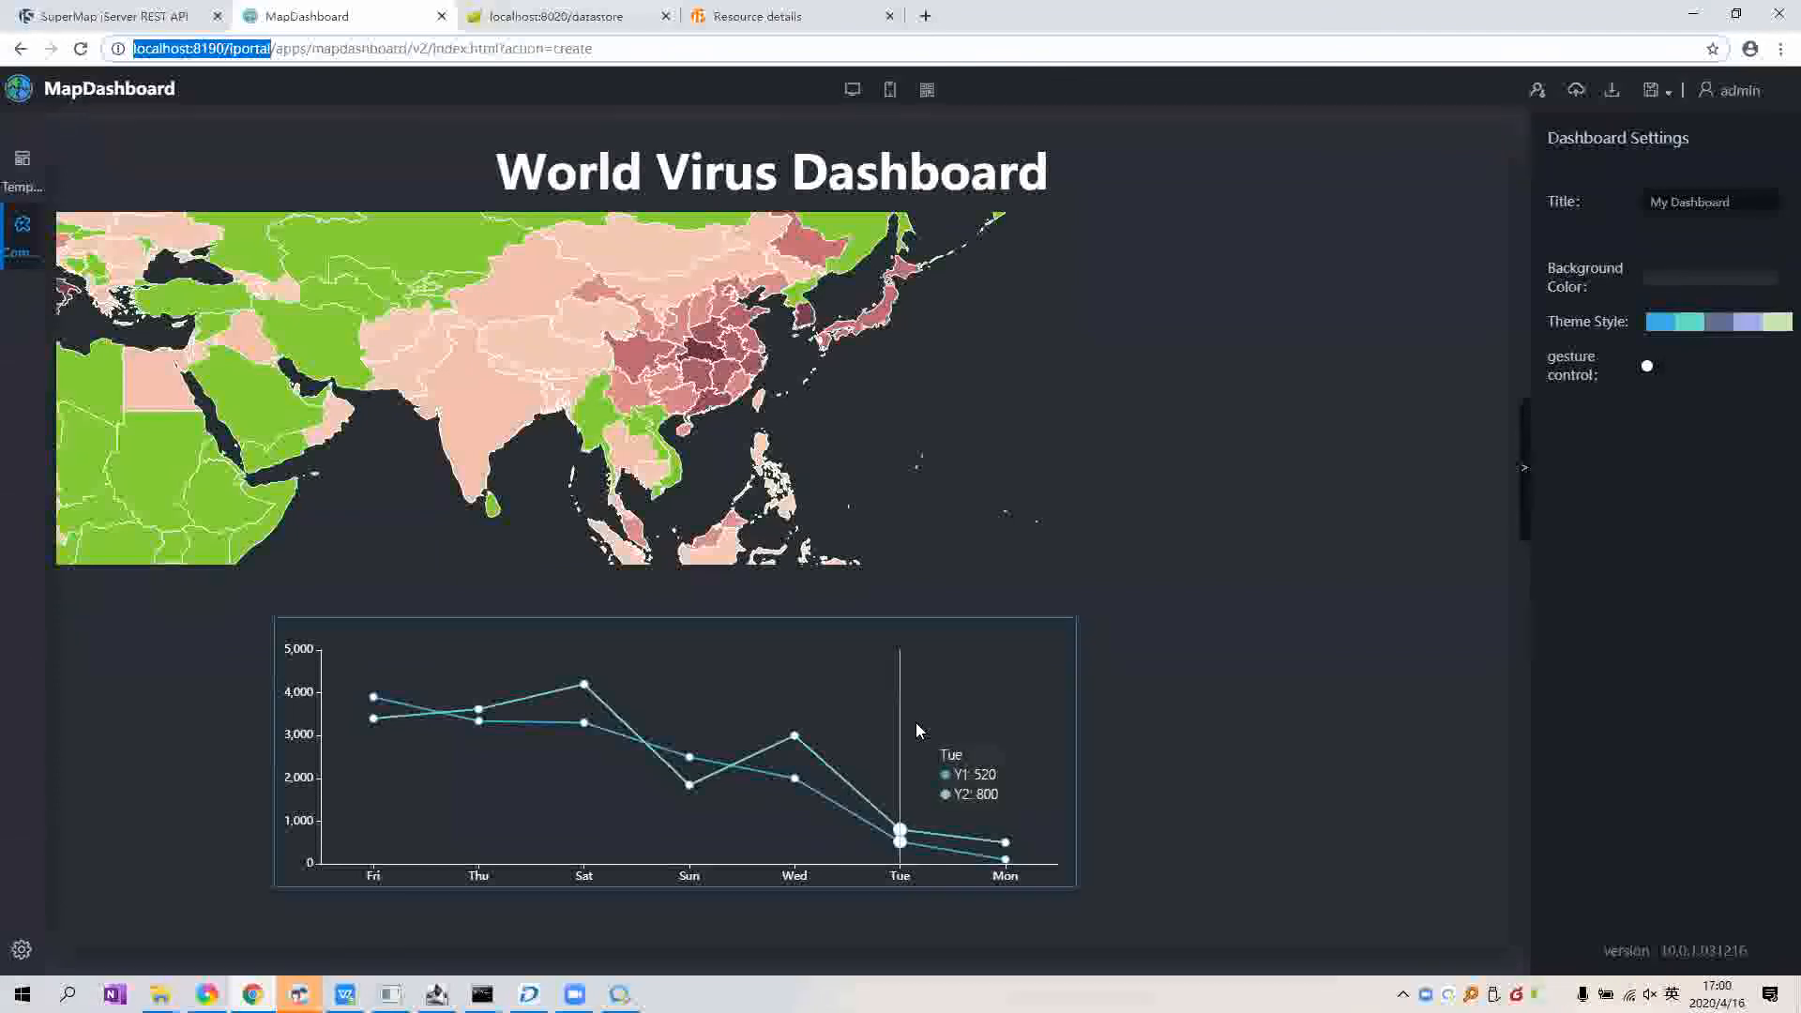
left_click(919, 720)
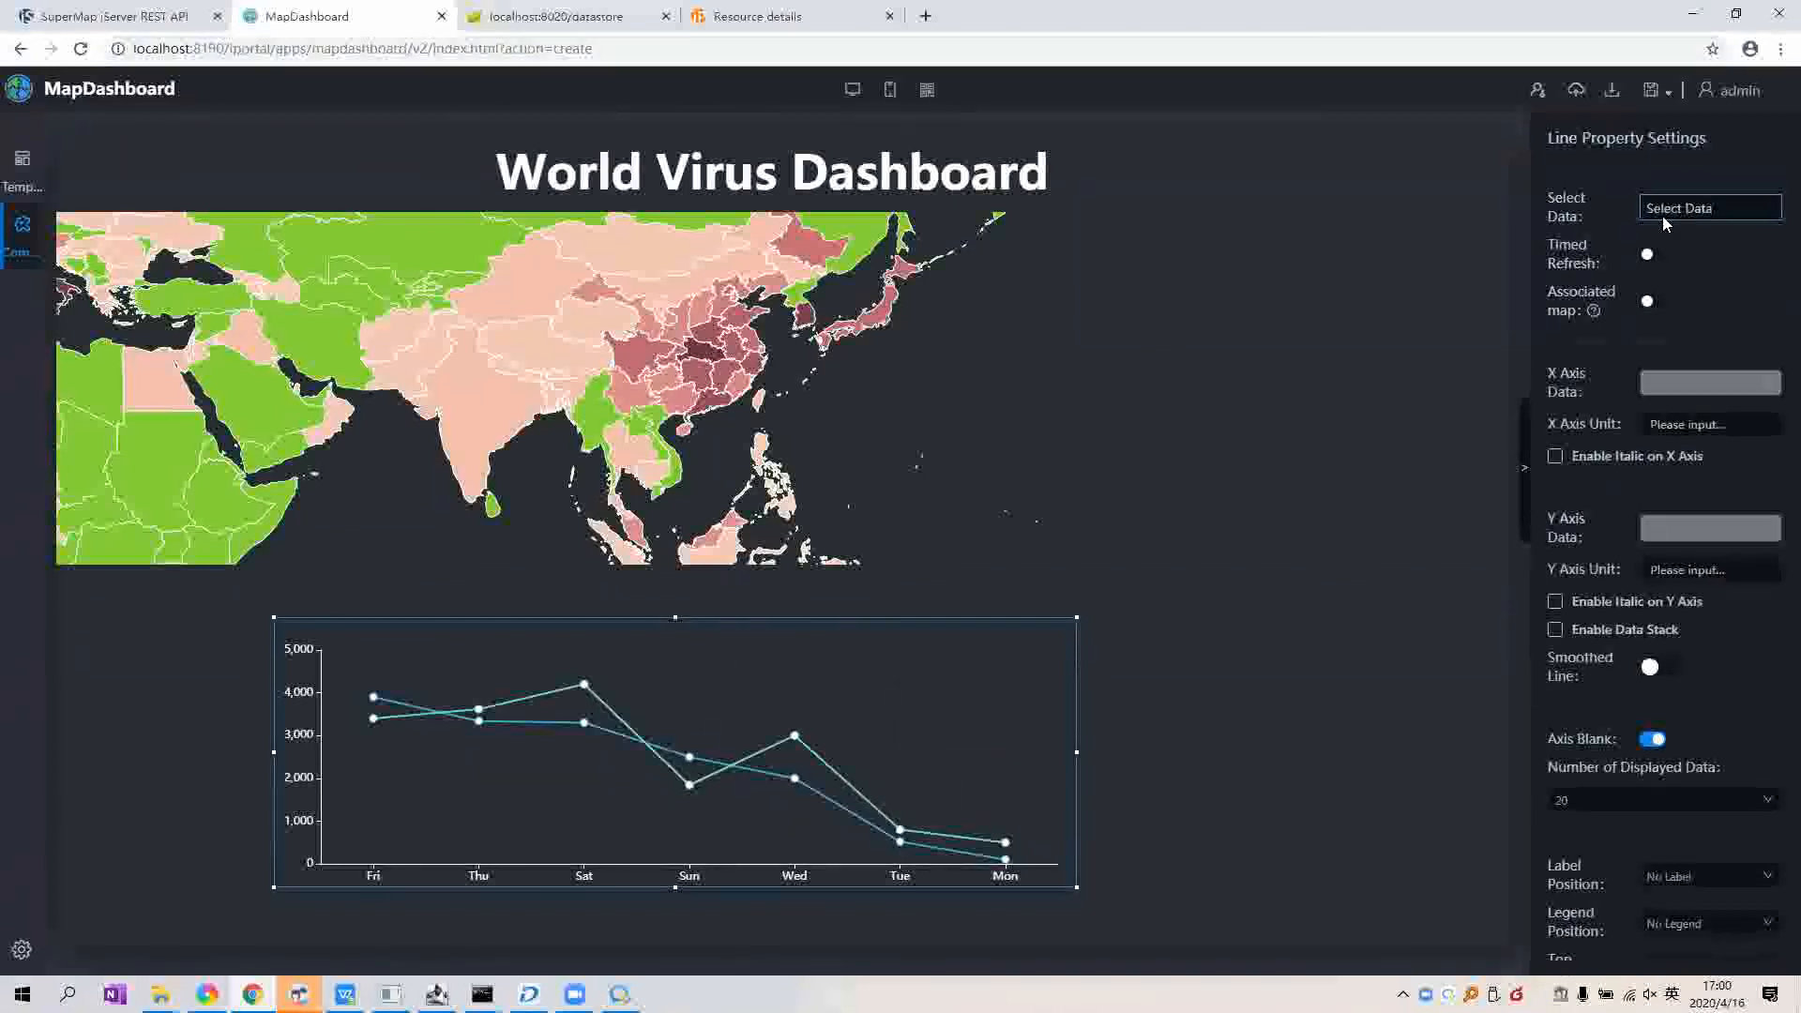
left_click(1662, 216)
left_click(768, 222)
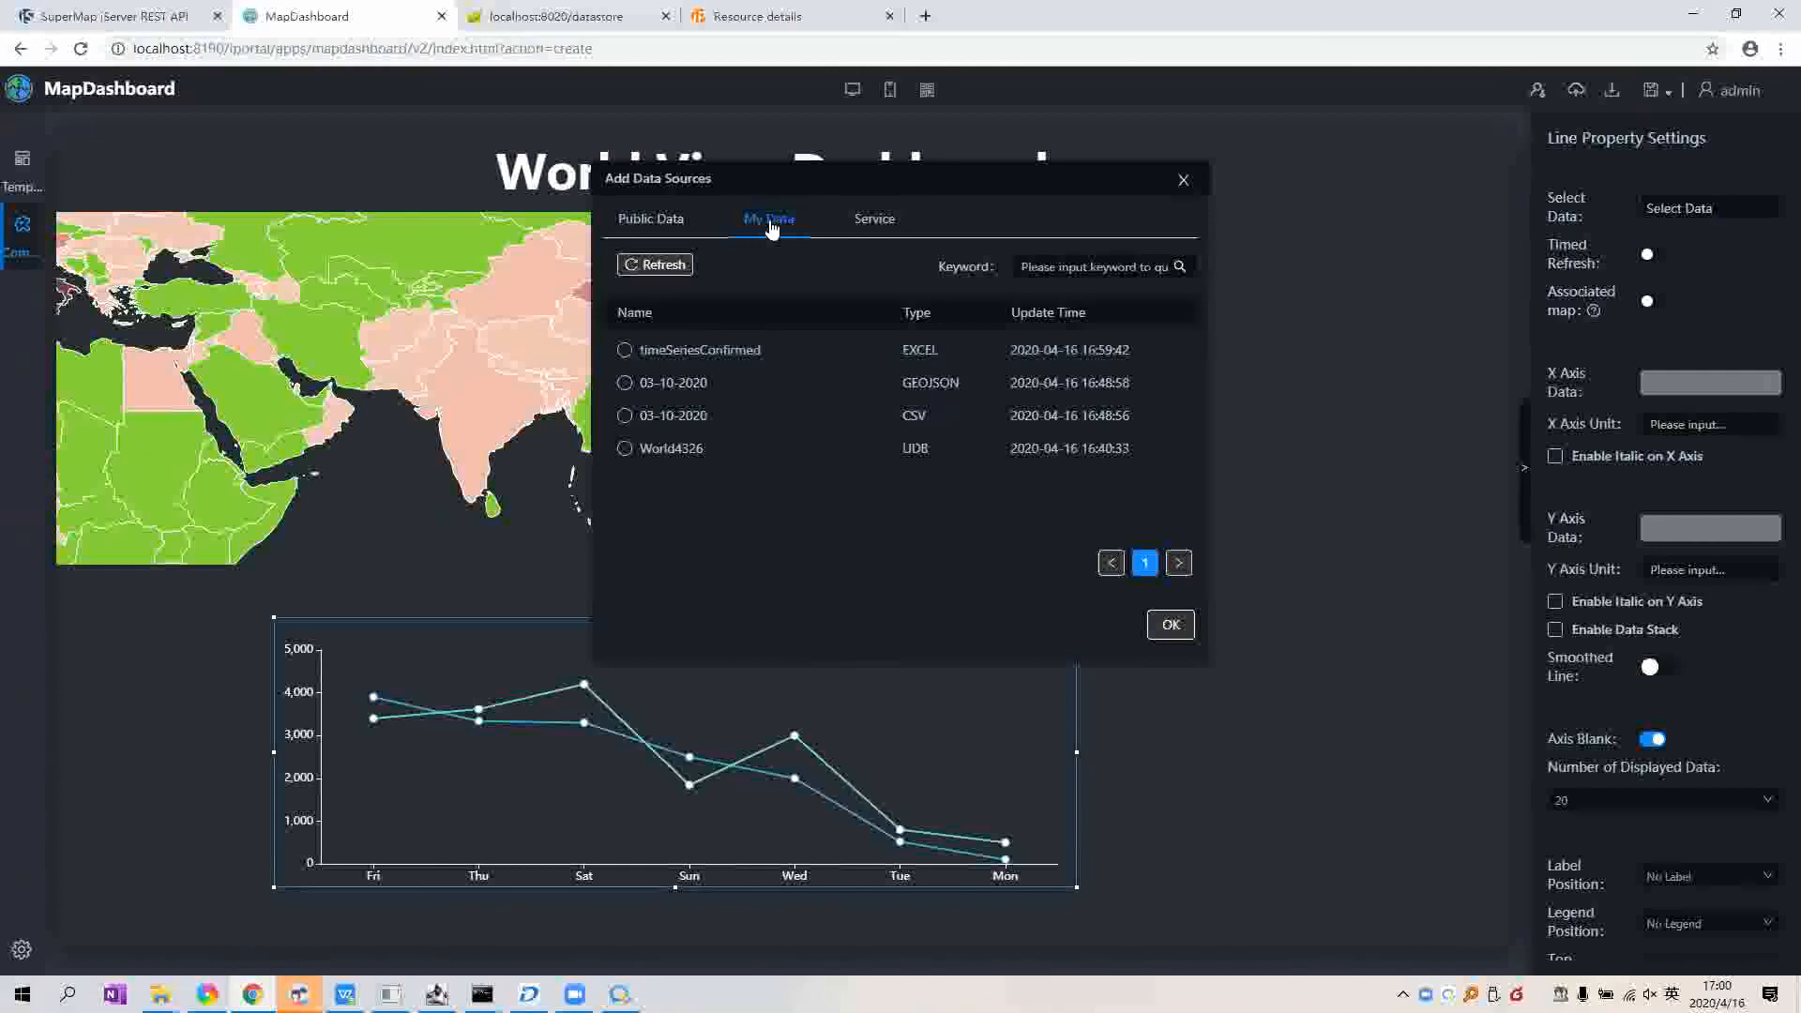
left_click(641, 362)
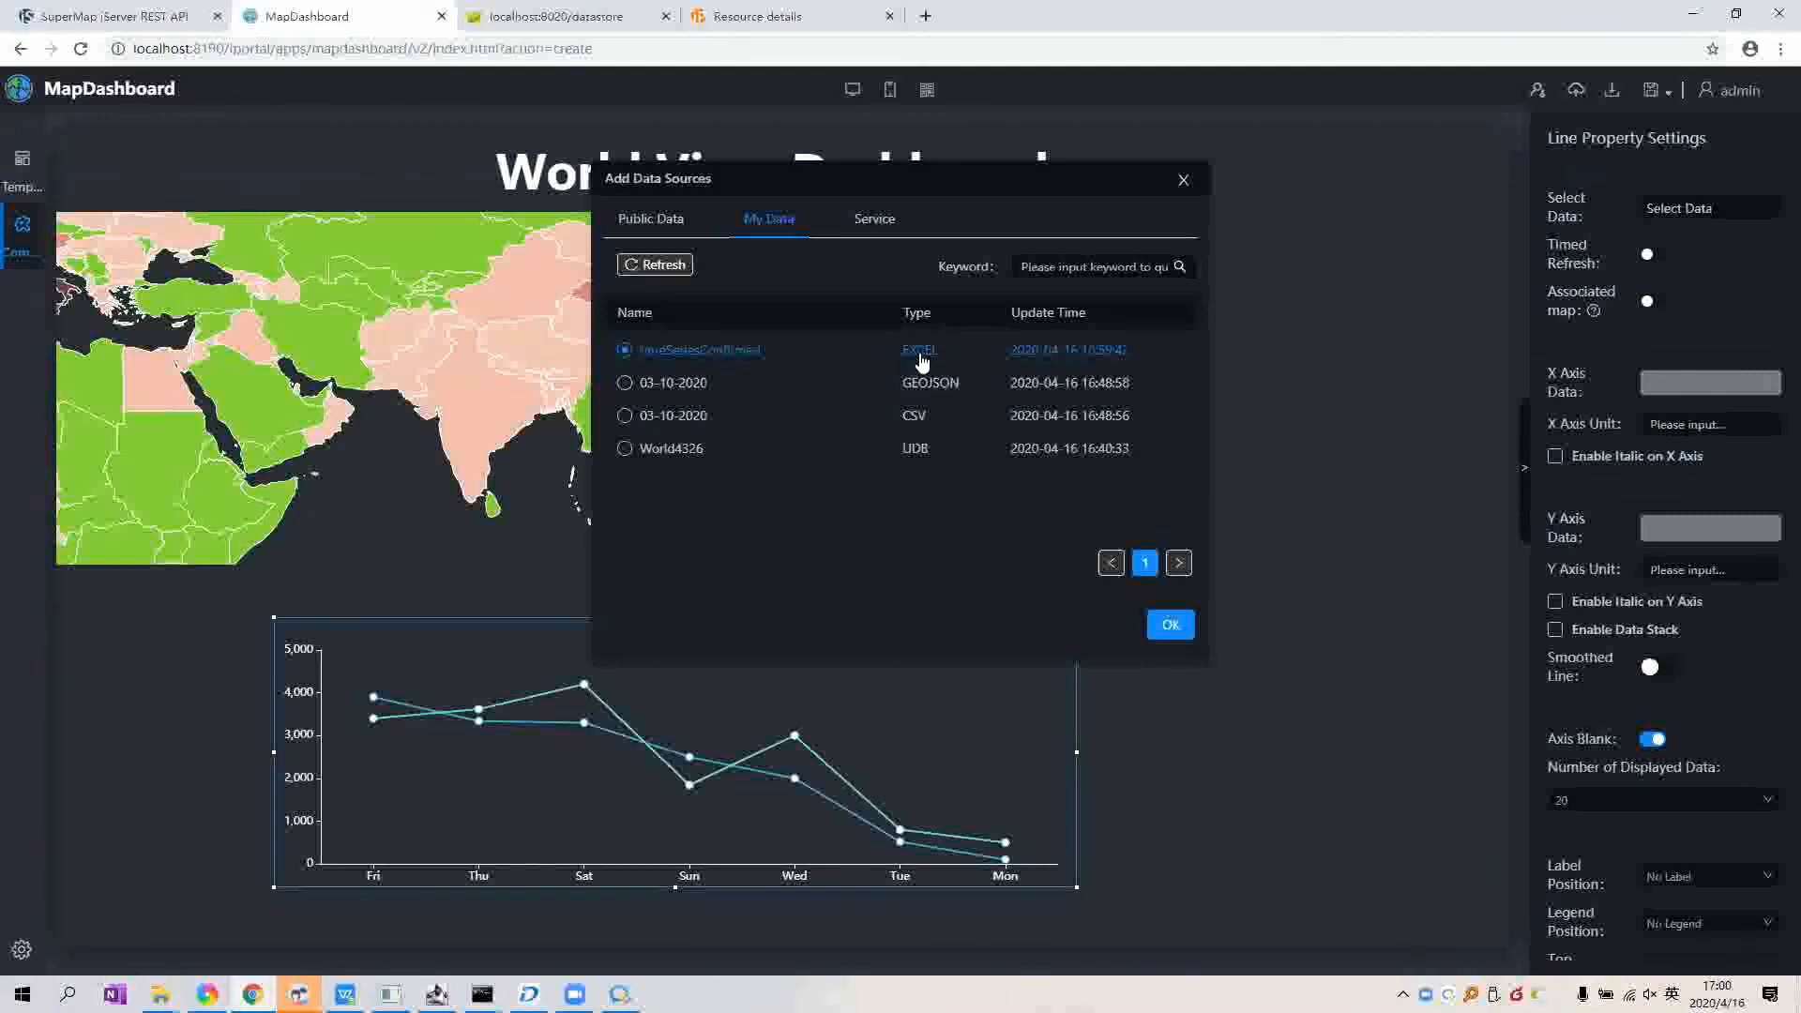
left_click(1171, 624)
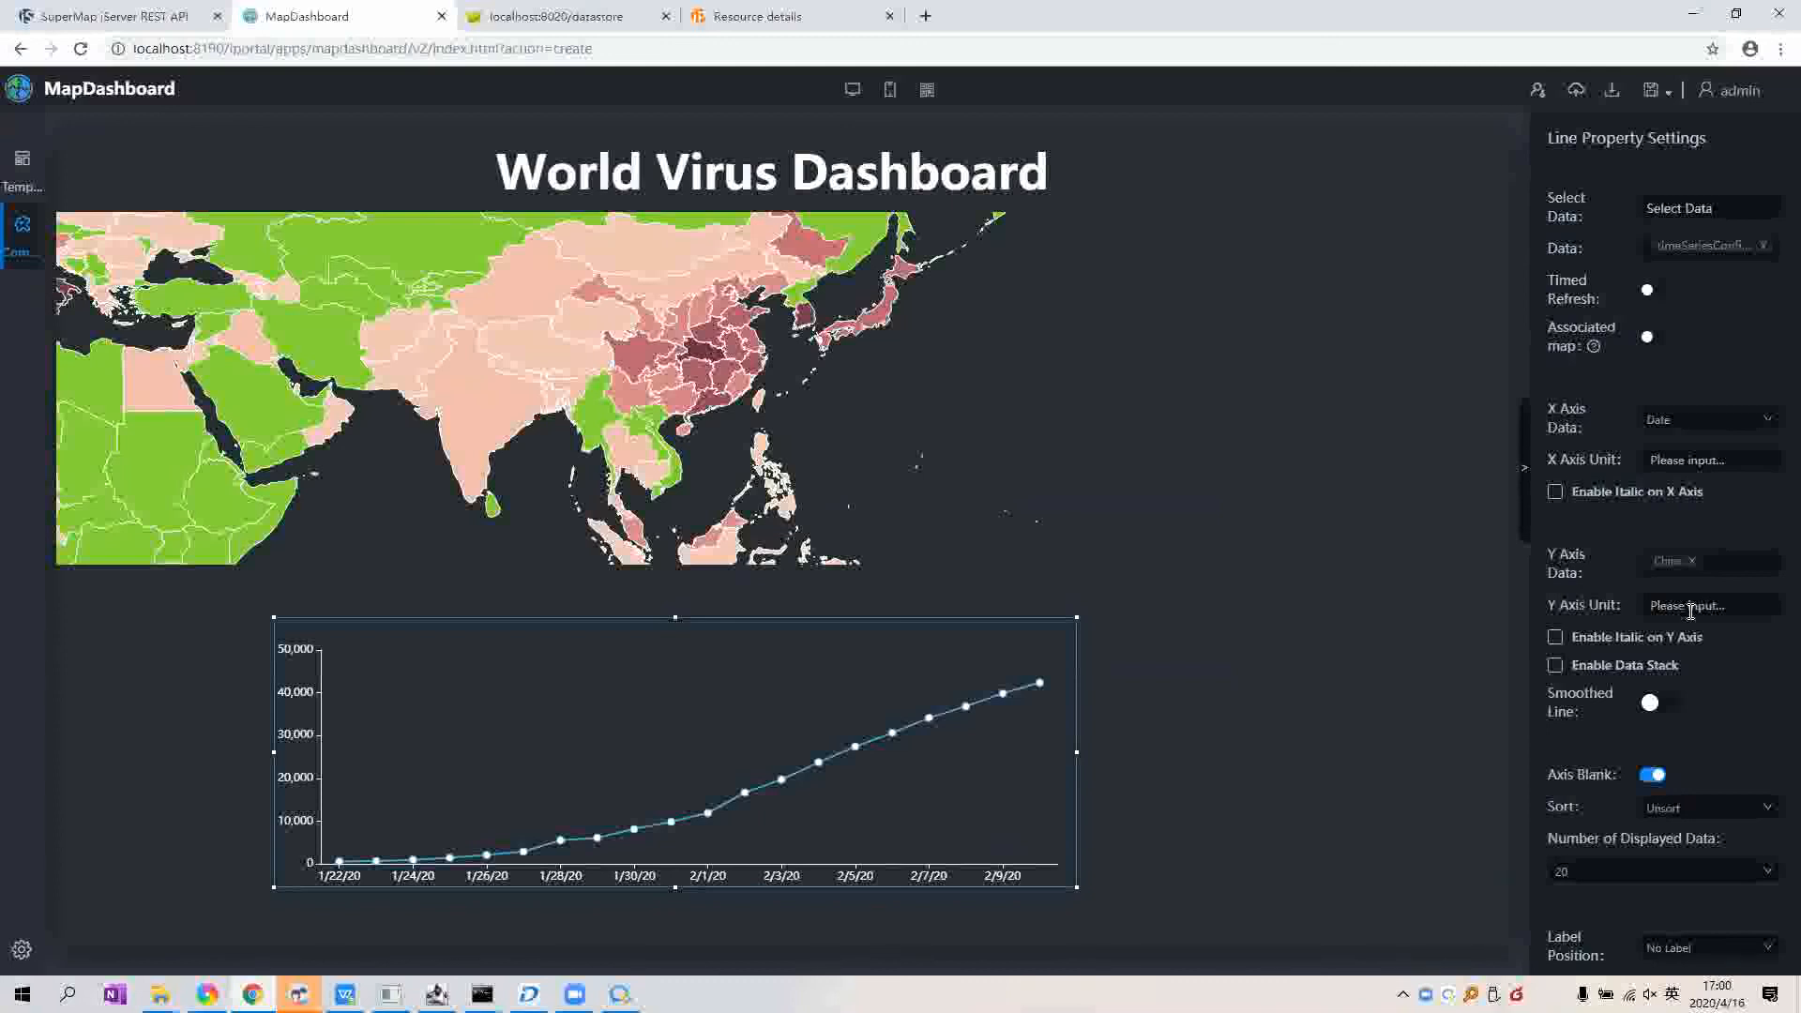
Step: Add Total to the Y-axis series and display all dates, 1/22/20 to 3/10/20
left_click(1692, 561)
left_click(1691, 610)
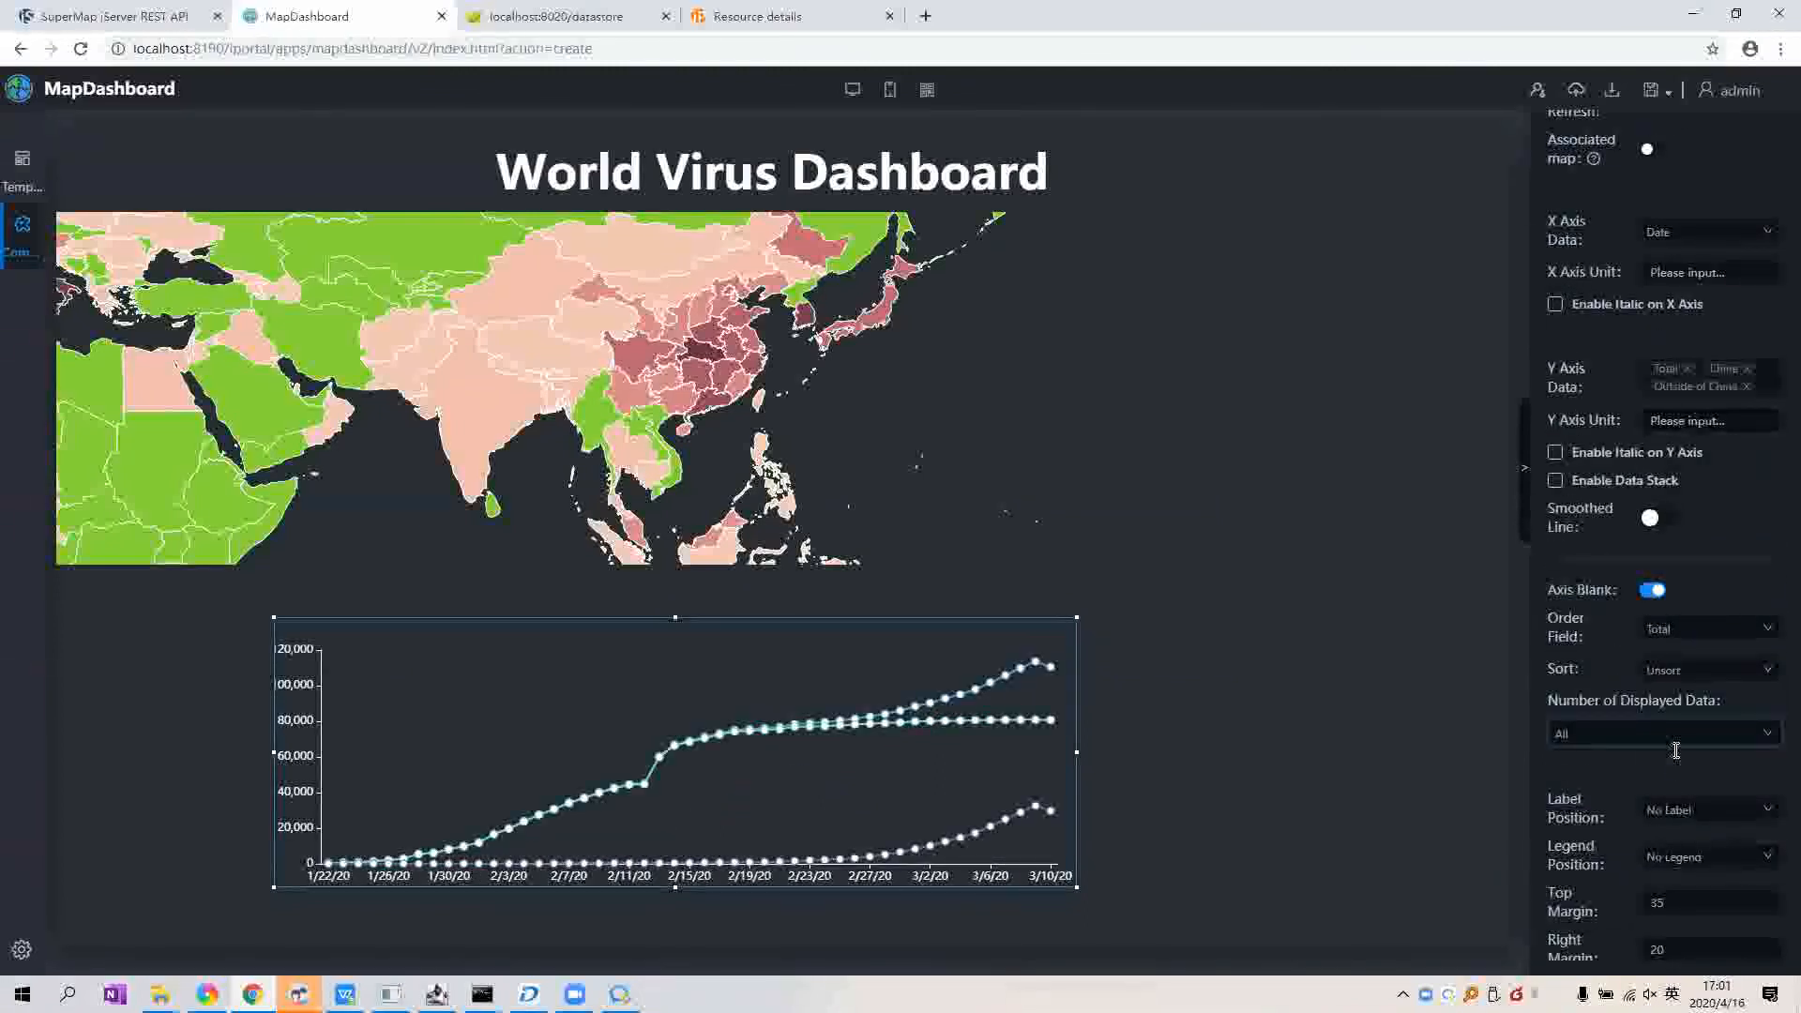
left_click(1632, 741)
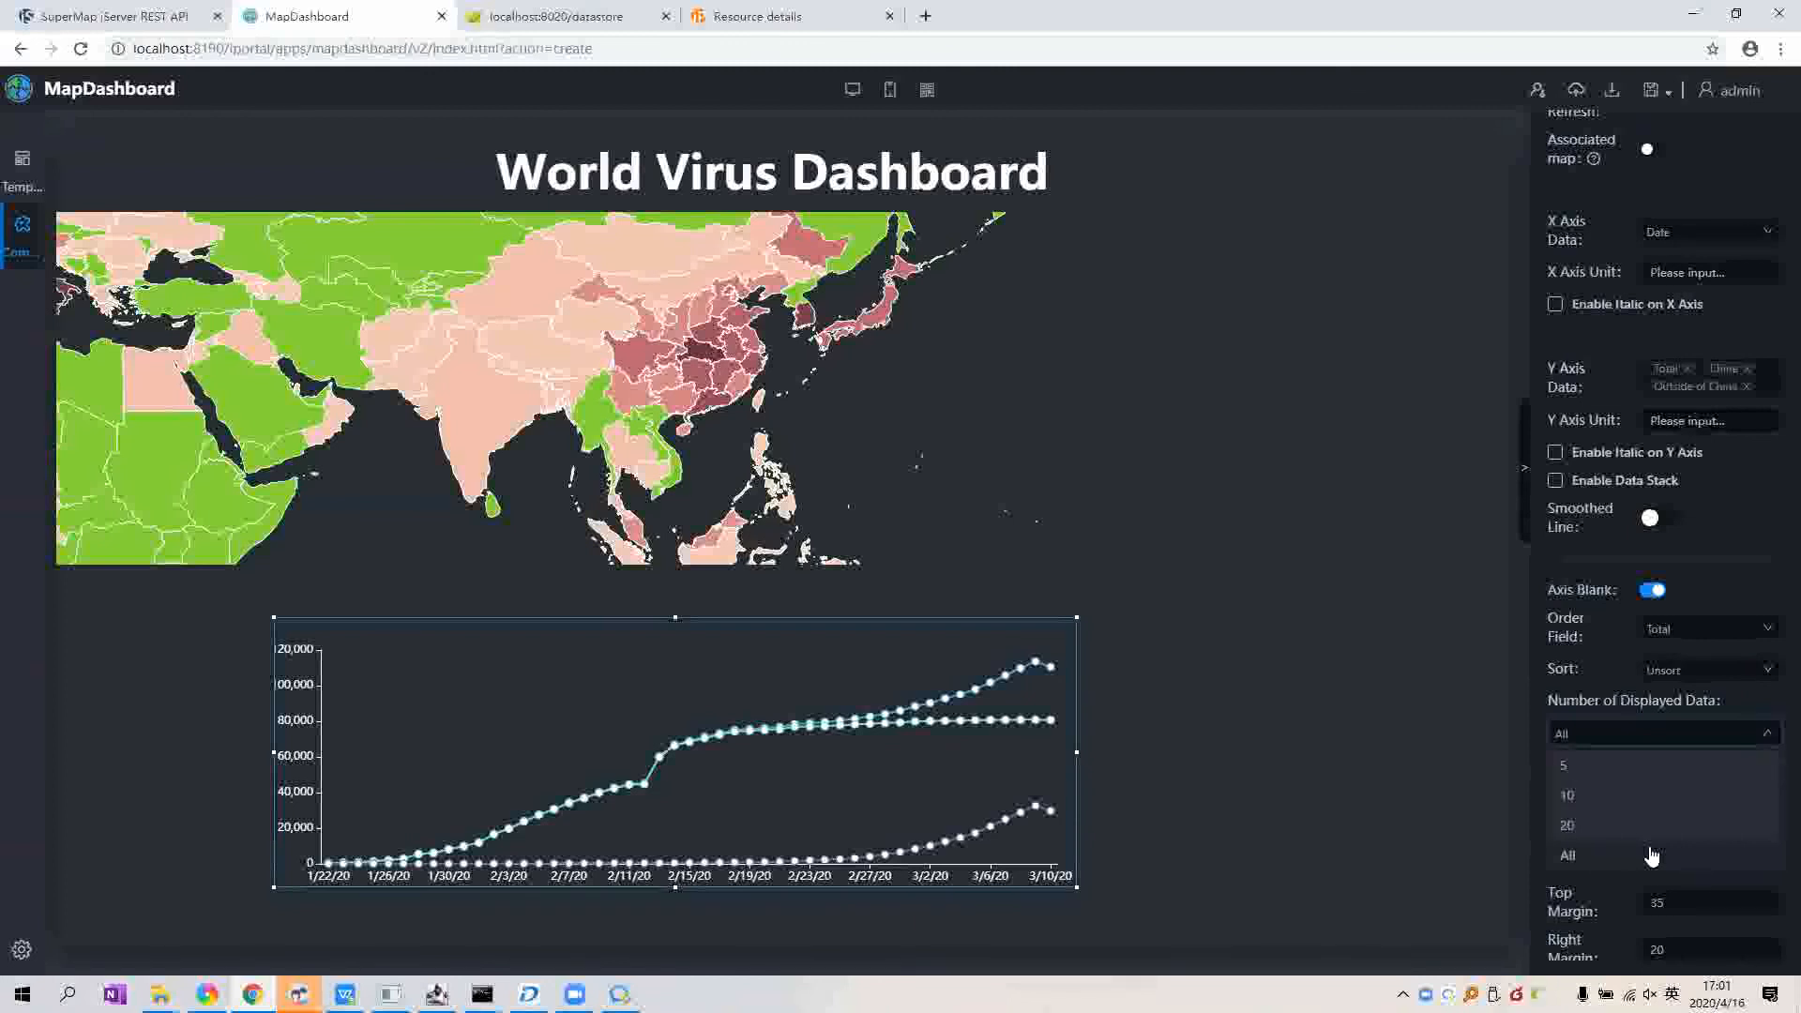
left_click(1319, 752)
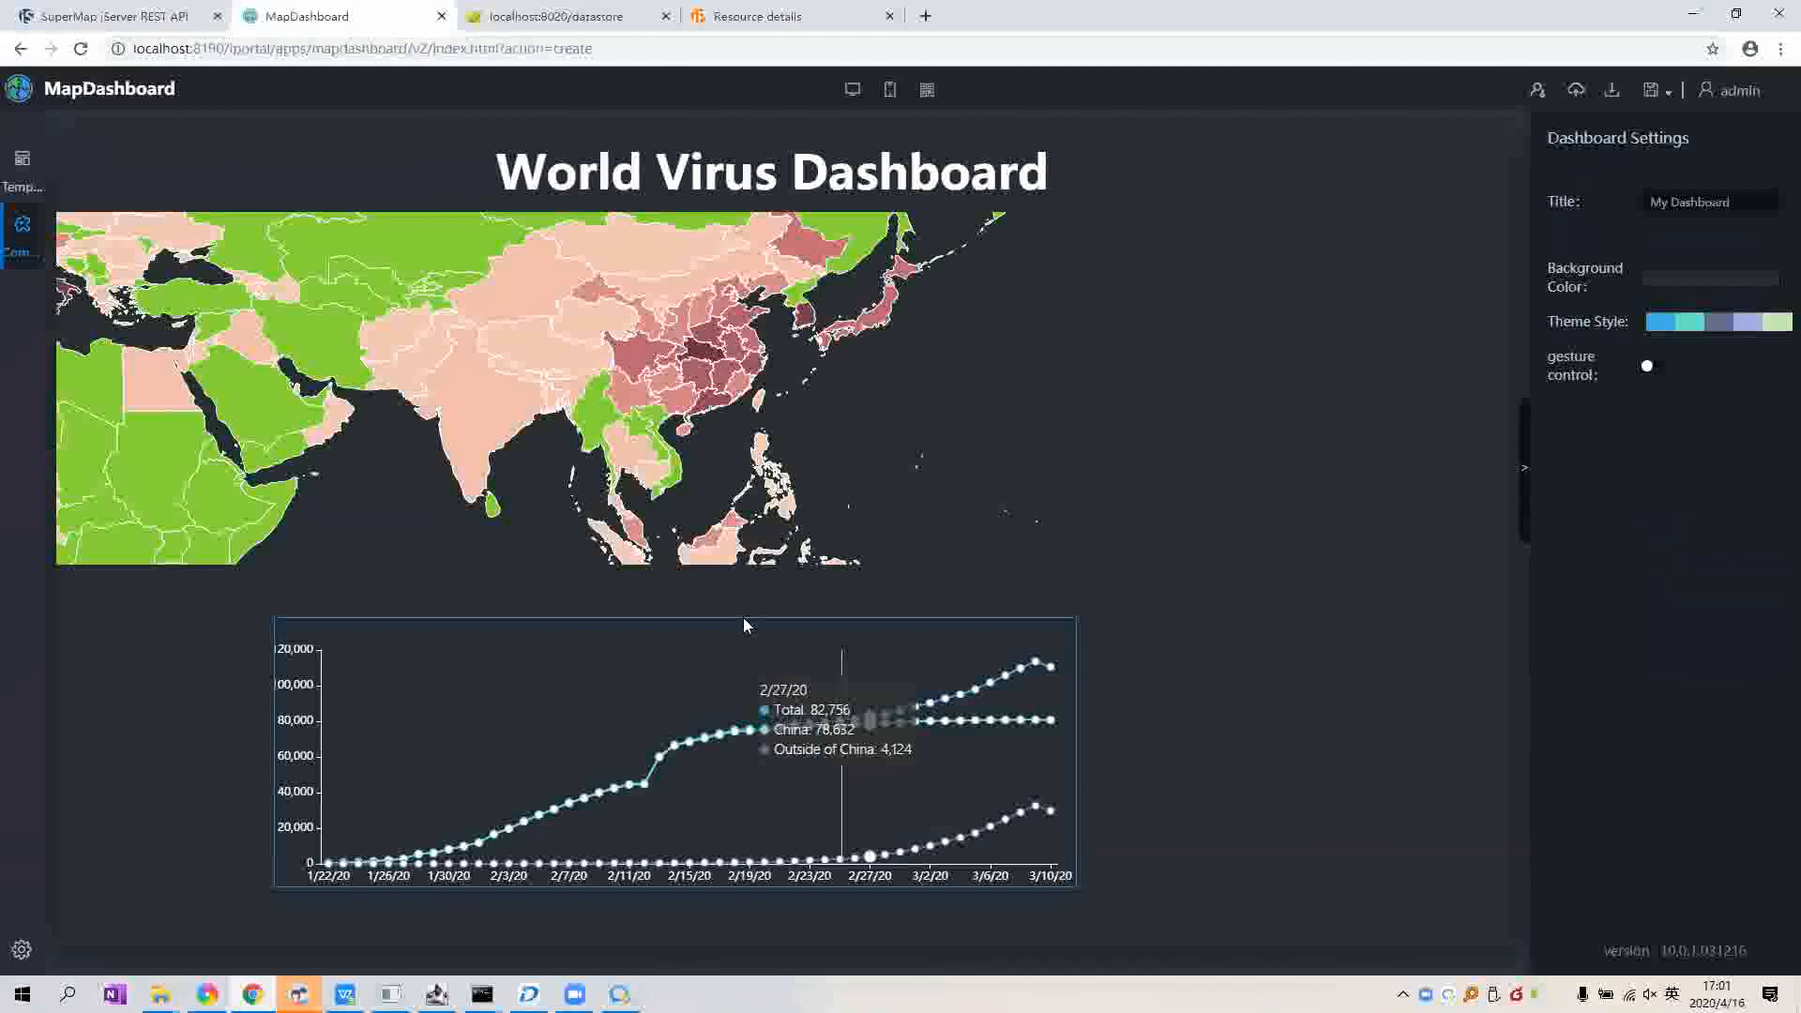
Step: Move the line chart left to about 104px, 488px, beneath the map, and deselect it
left_click(744, 621)
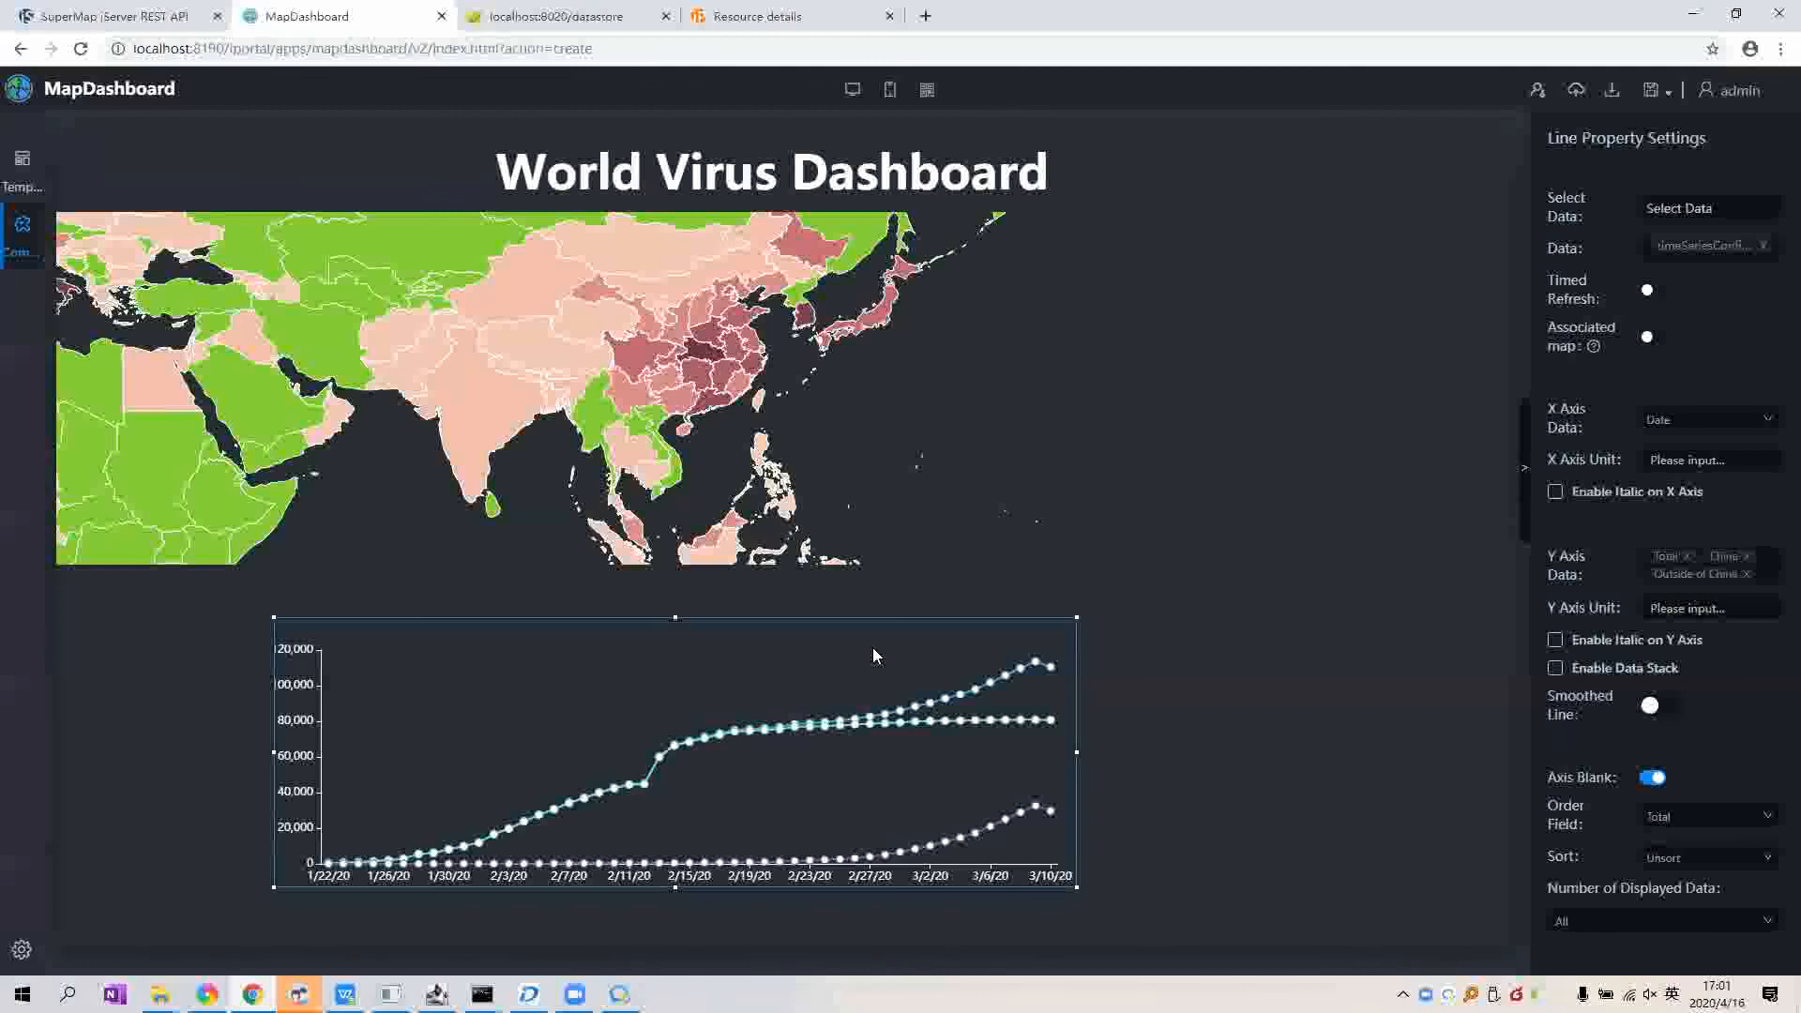
left_click_drag(873, 649, 753, 626)
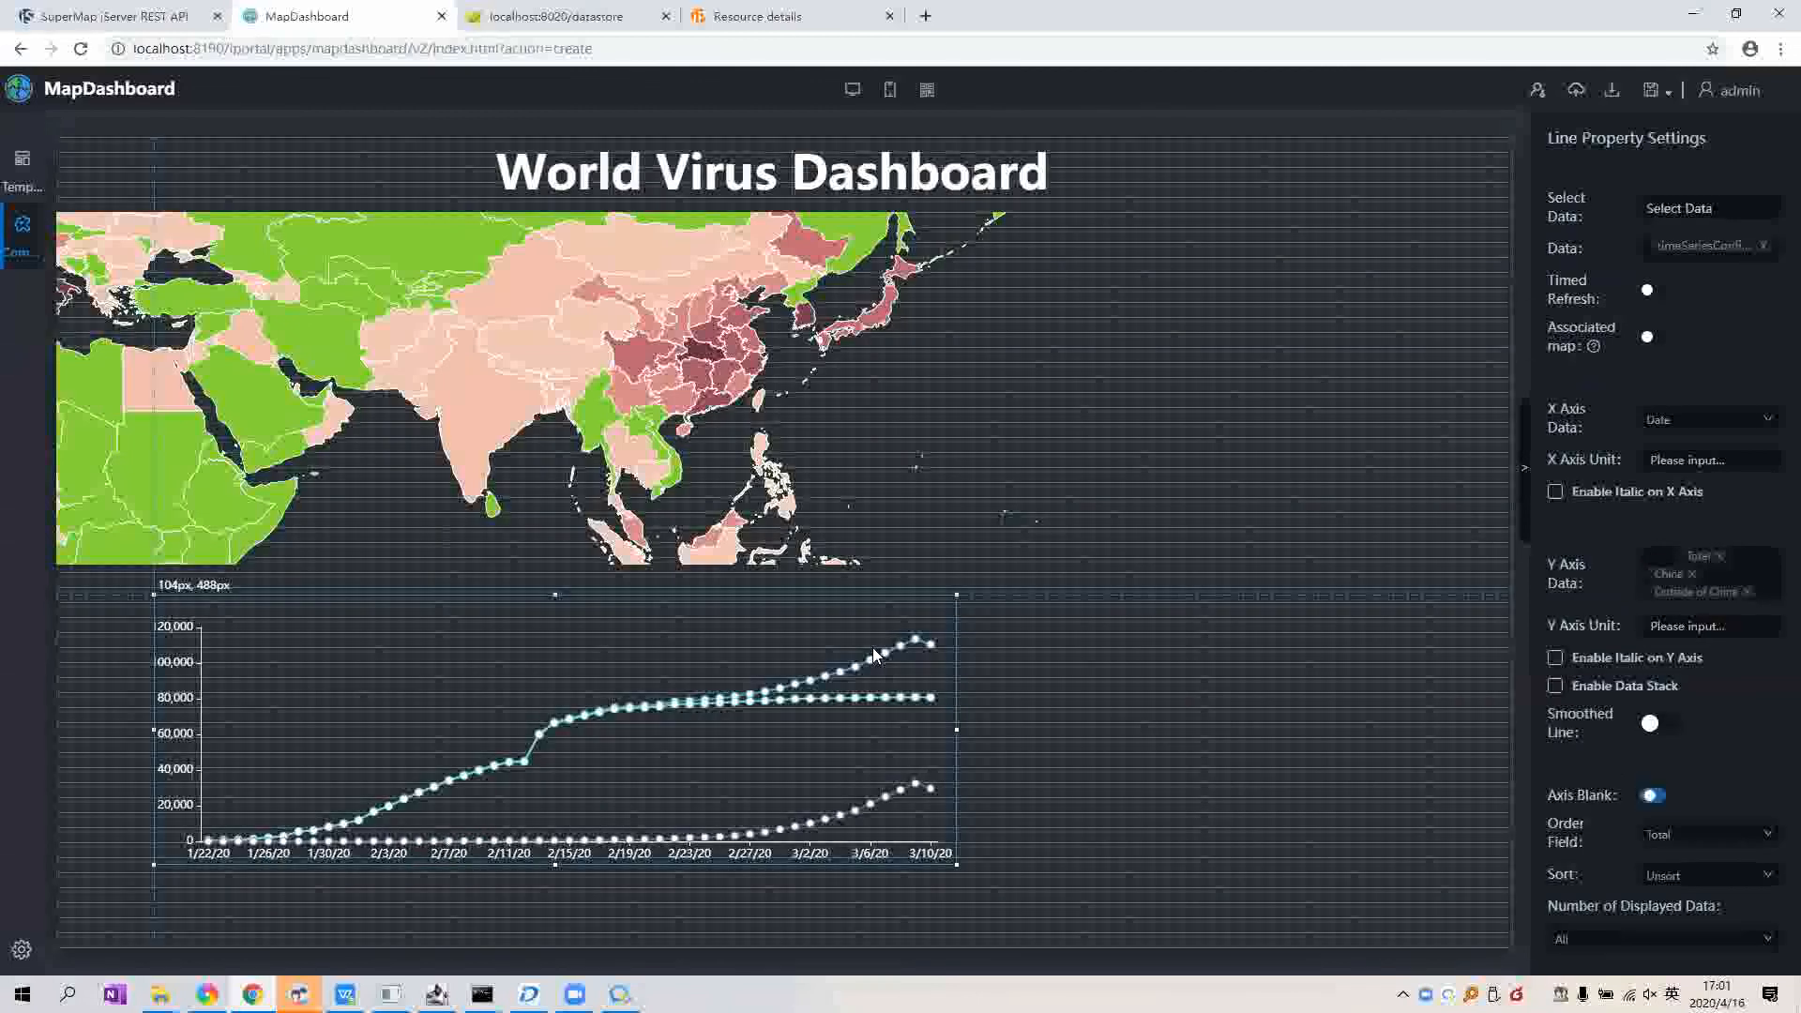
left_click_drag(872, 647, 812, 647)
left_click(1366, 210)
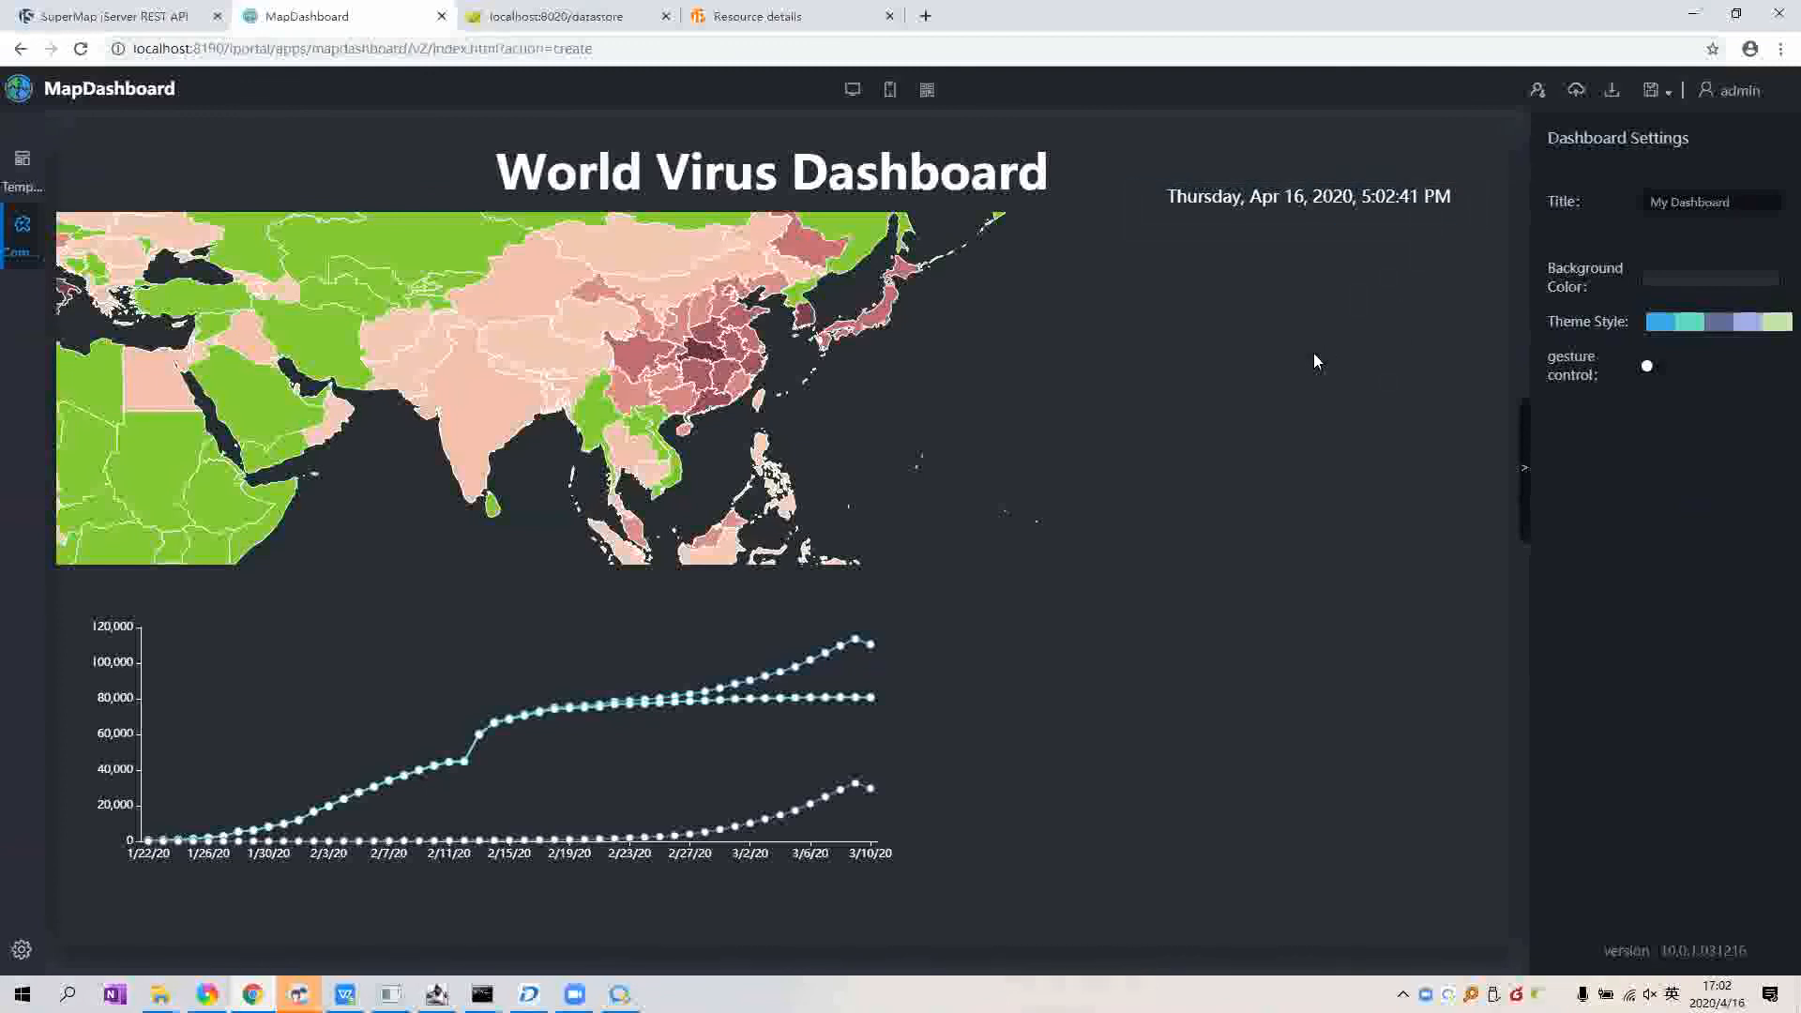
left_click(22, 230)
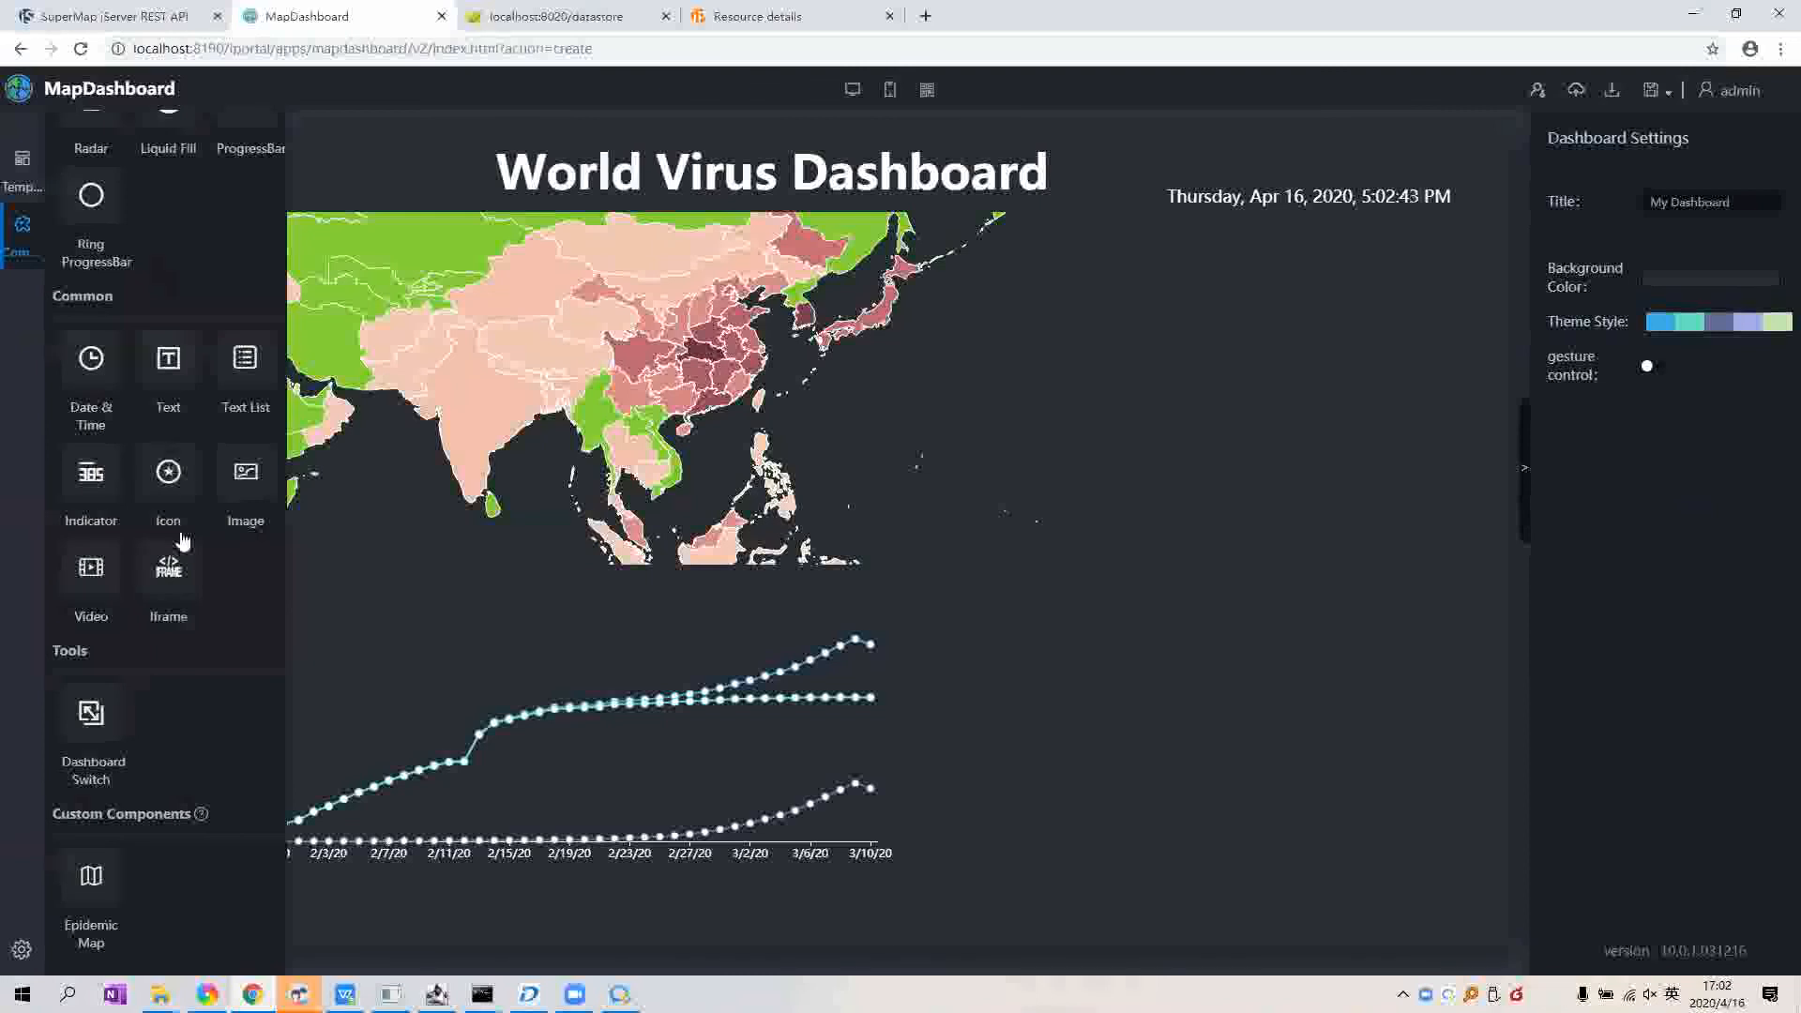
scroll(196, 577, "up", 2)
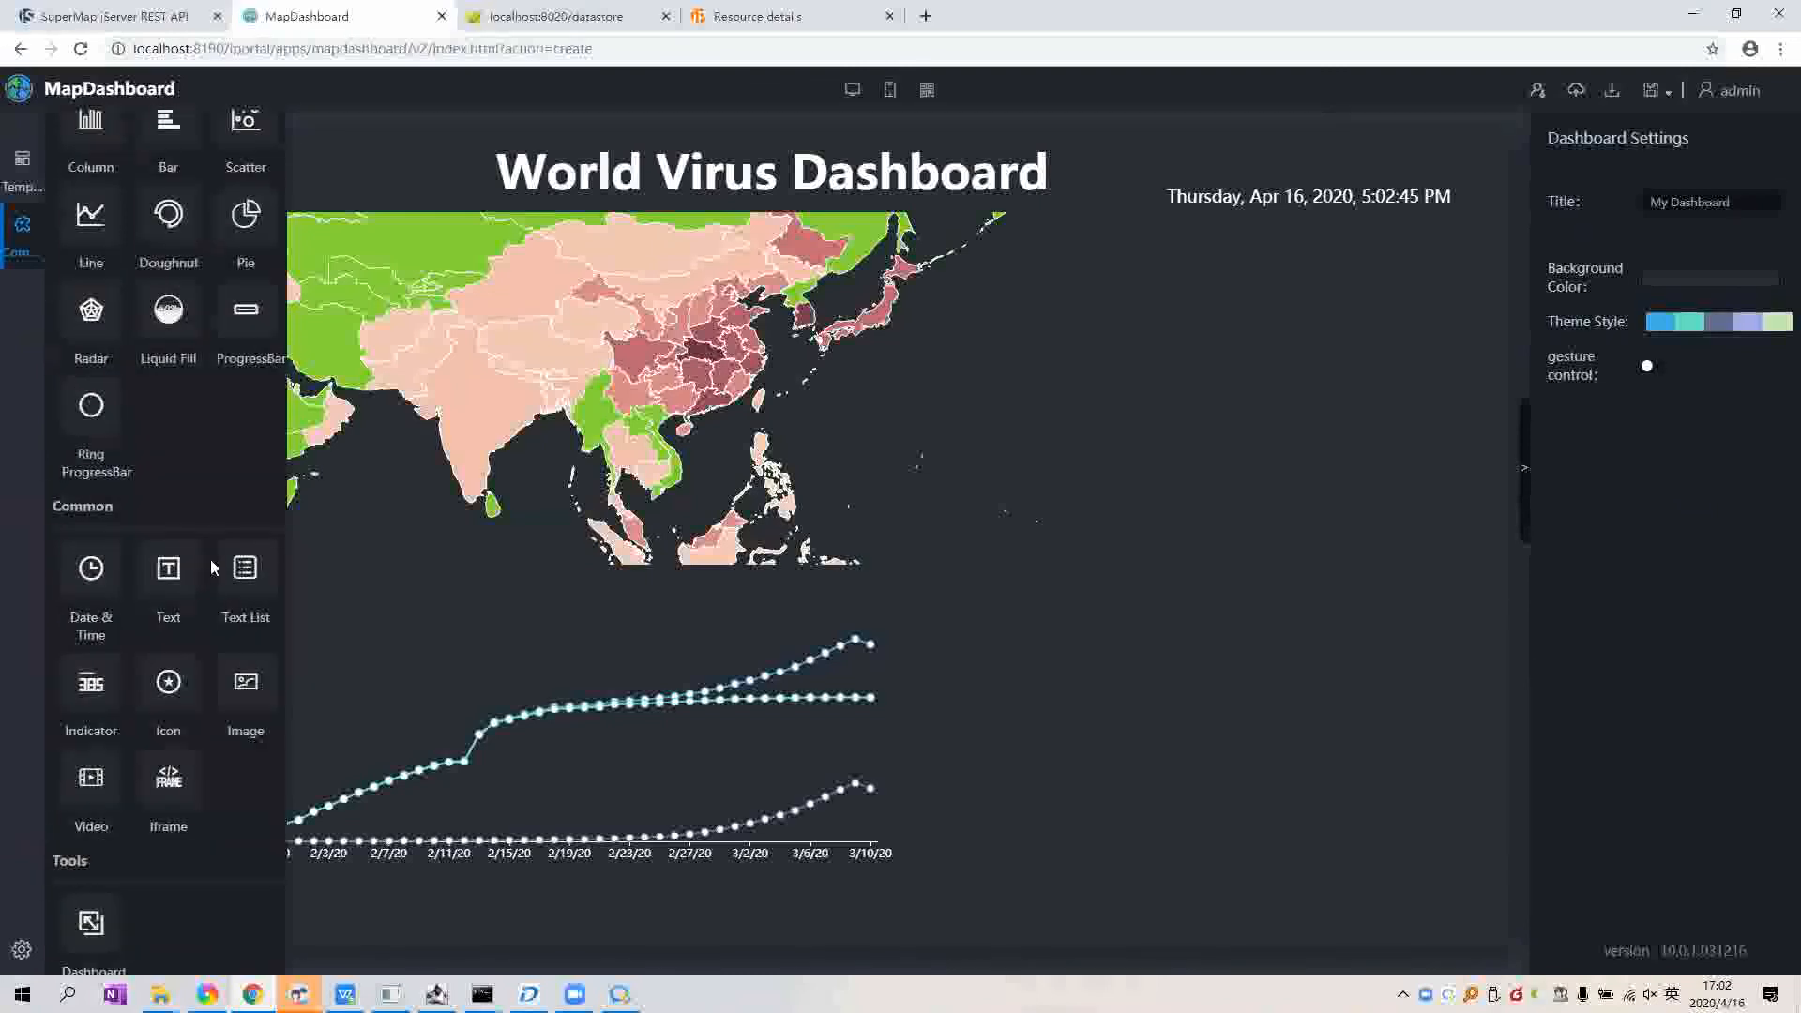
scroll(196, 578, "up", 5)
scroll(185, 587, "up", 3)
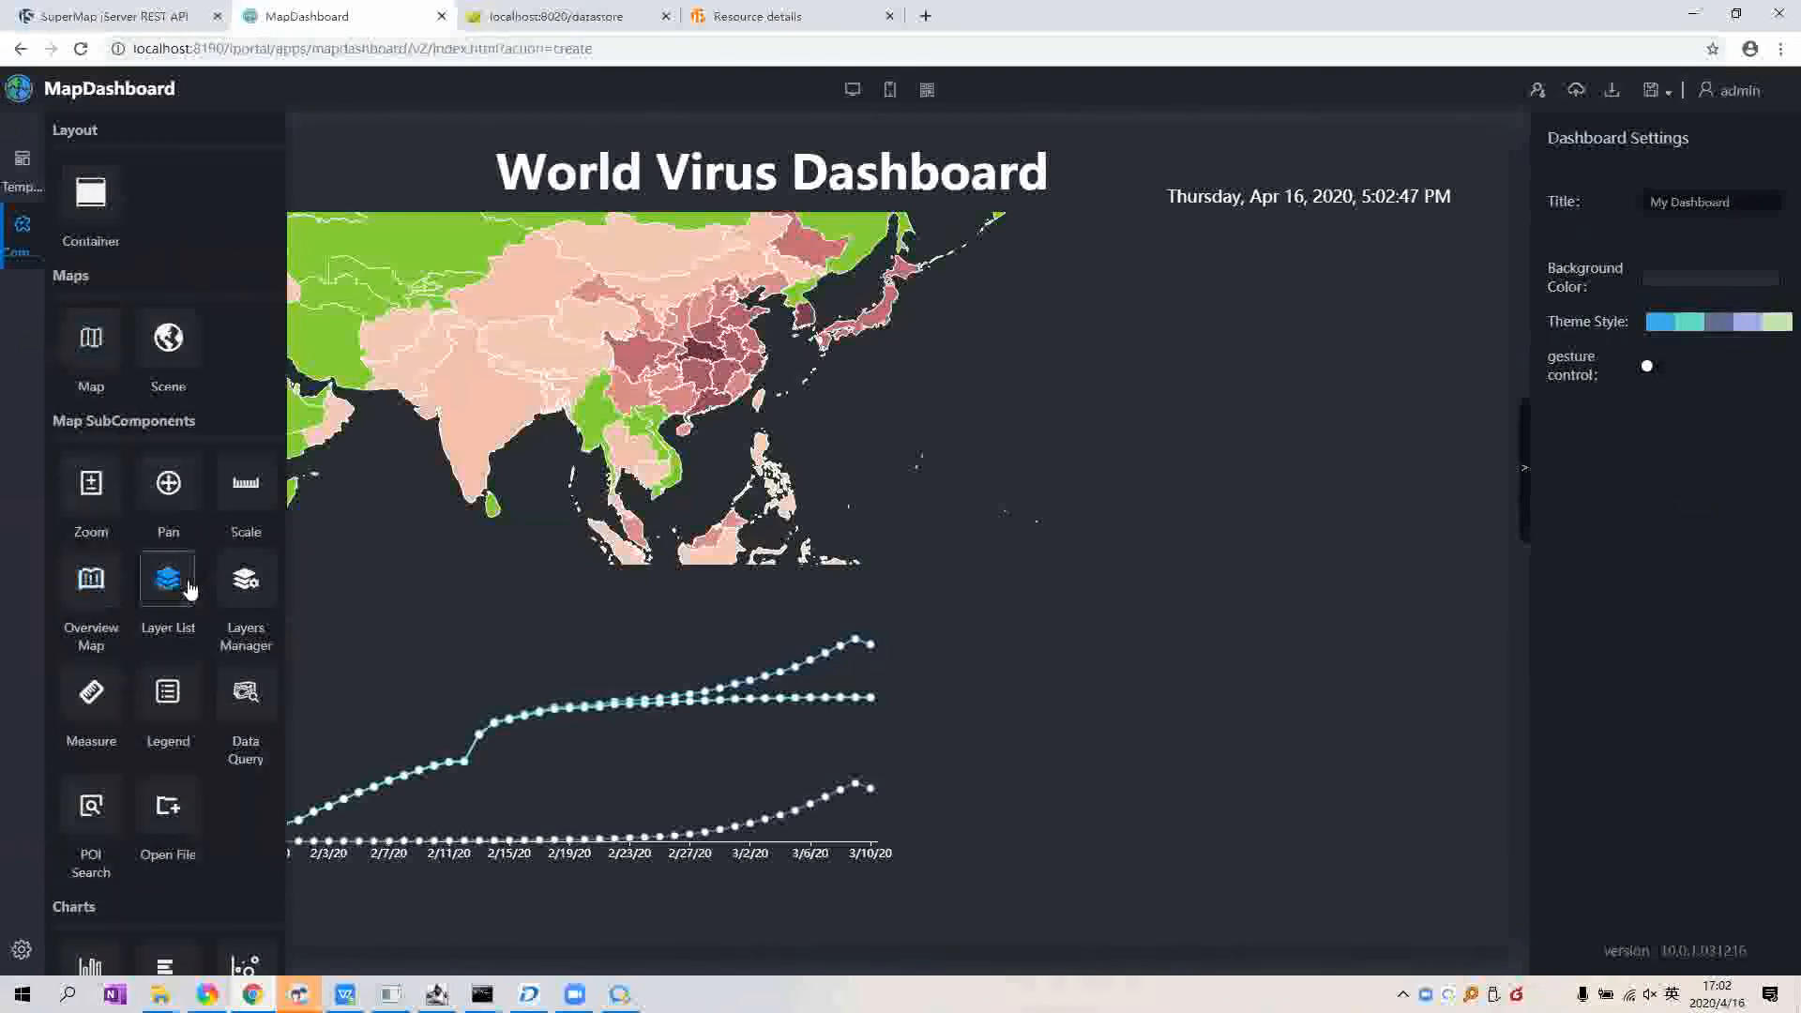
scroll(189, 599, "down", 1)
scroll(196, 612, "down", 1)
scroll(196, 615, "down", 2)
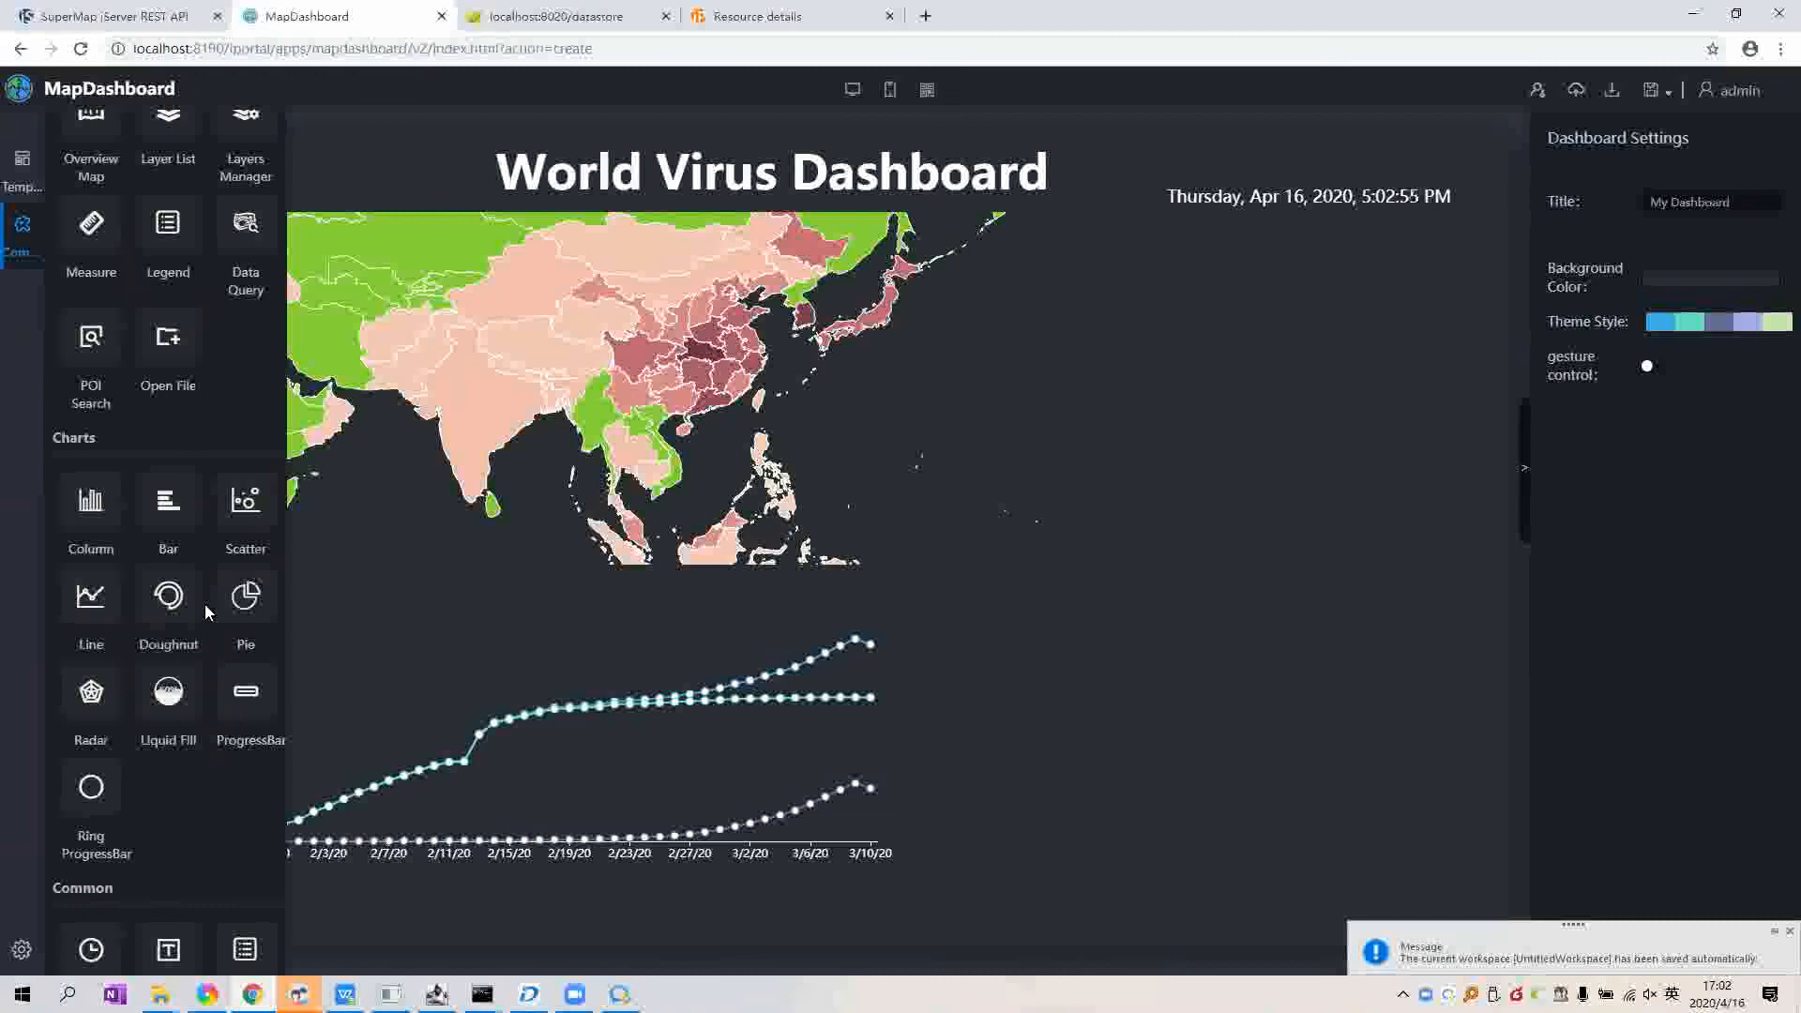
scroll(207, 611, "down", 4)
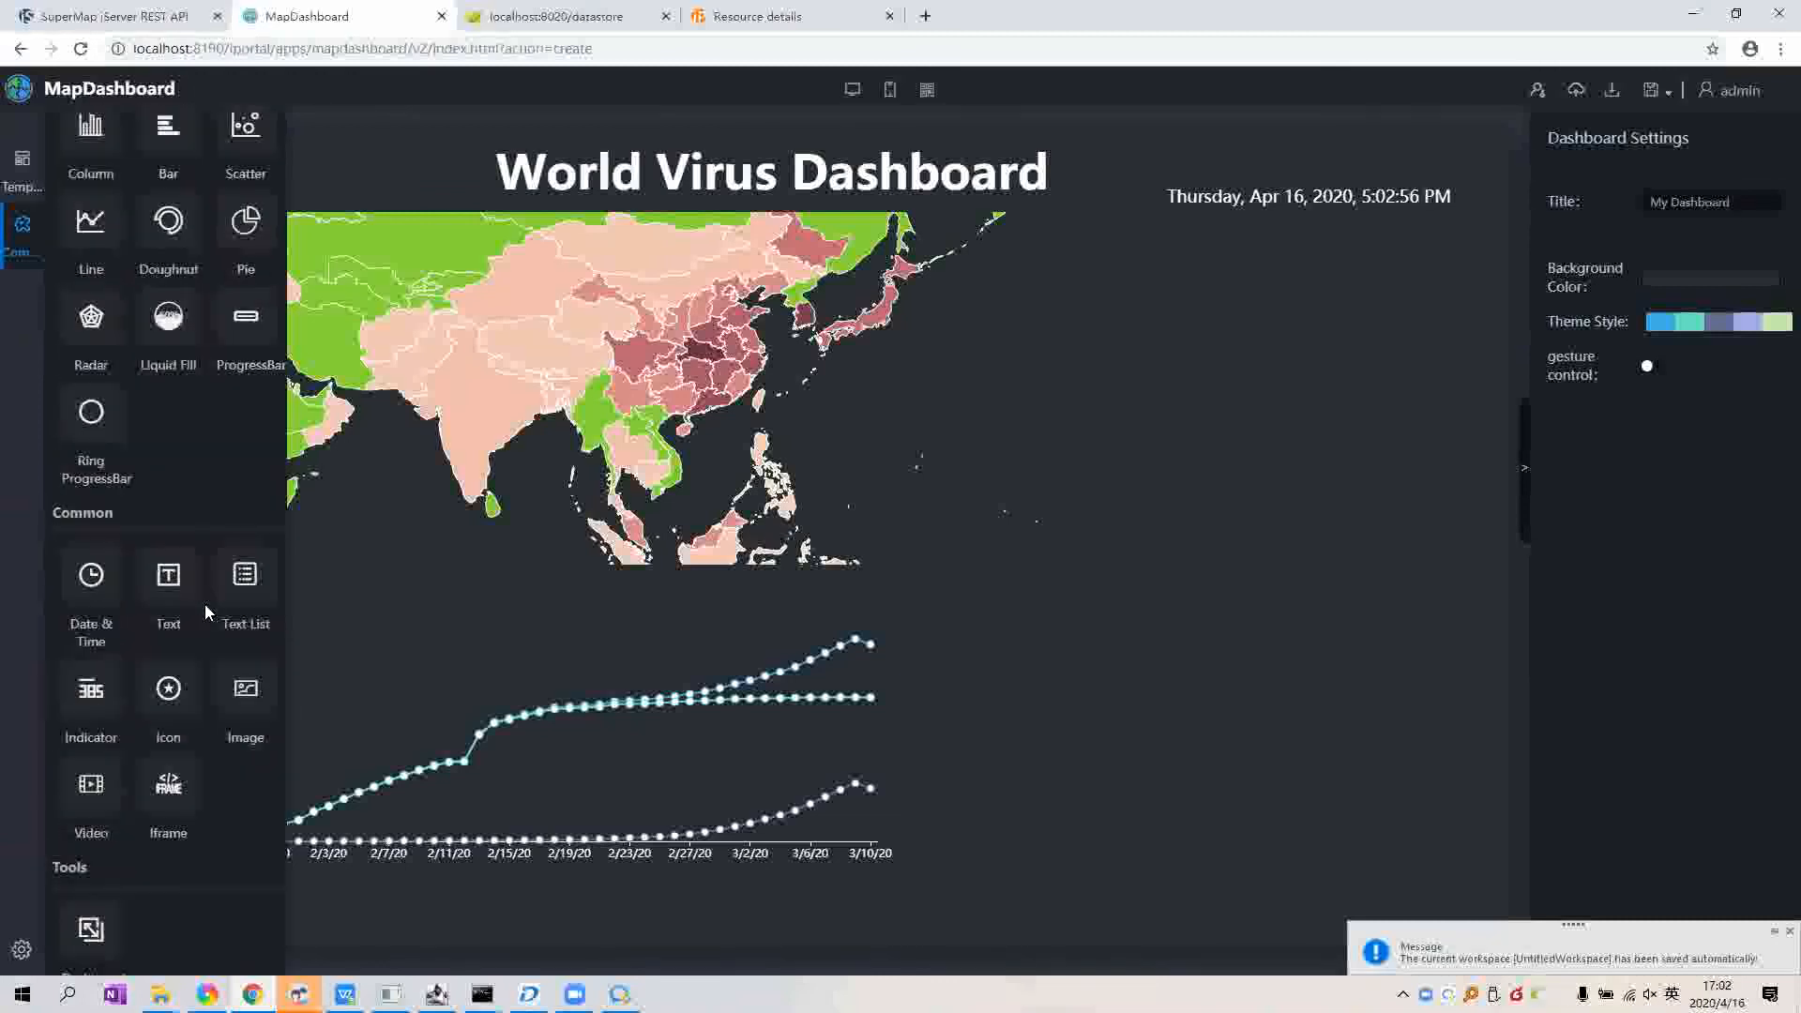
scroll(205, 605, "down", 3)
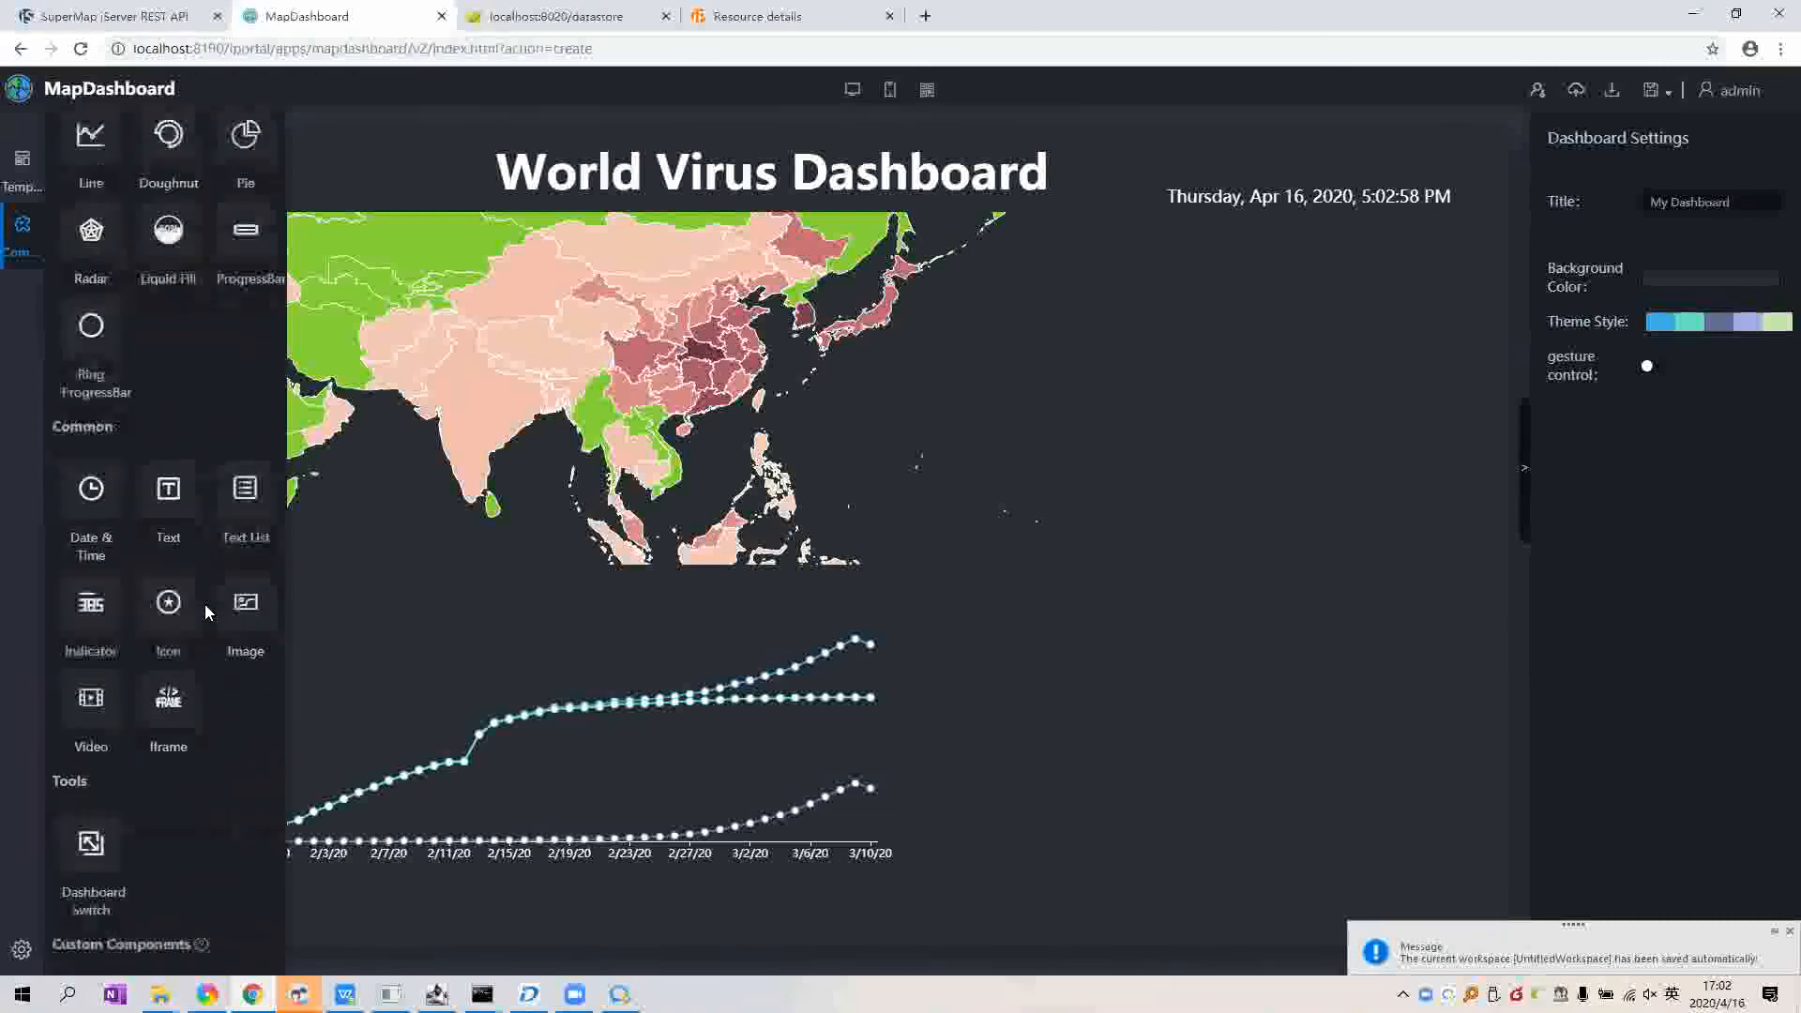
scroll(205, 604, "up", 2)
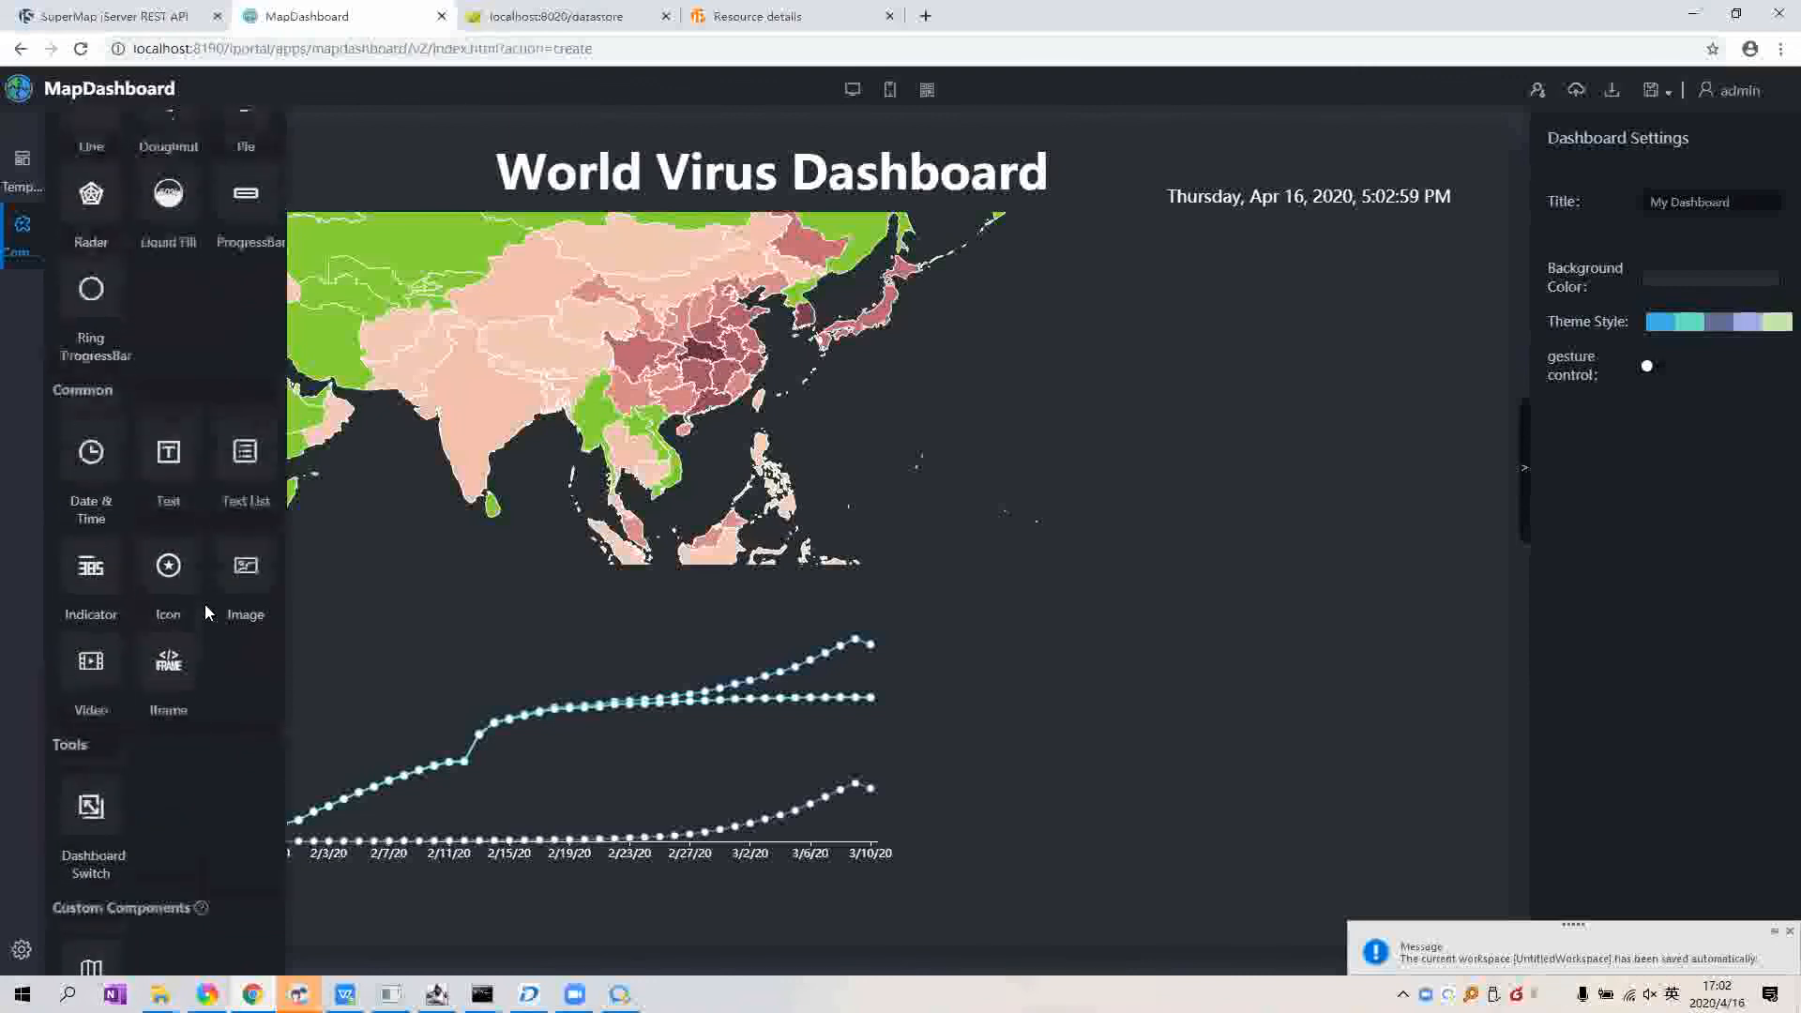
left_click(1188, 648)
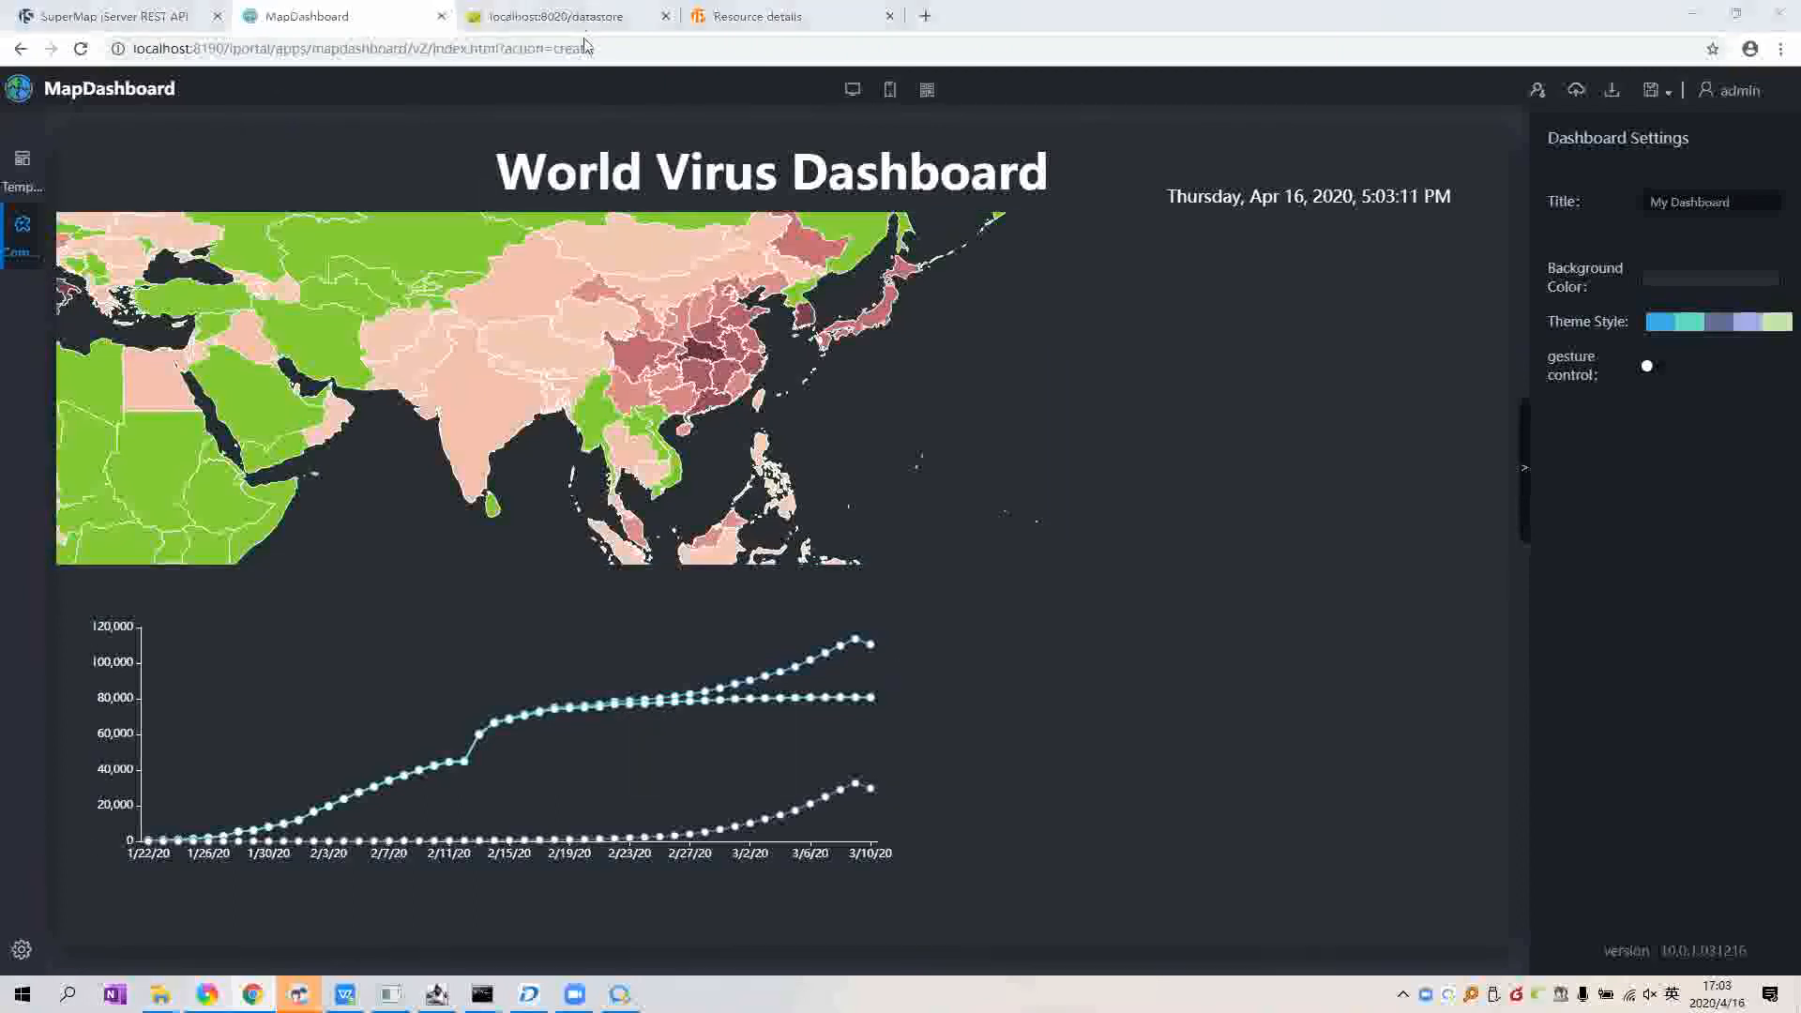
Step: In Chrome, bring up the 'How to make your own GIS Dashboard' LinkedIn article and copy its URL
left_click(207, 994)
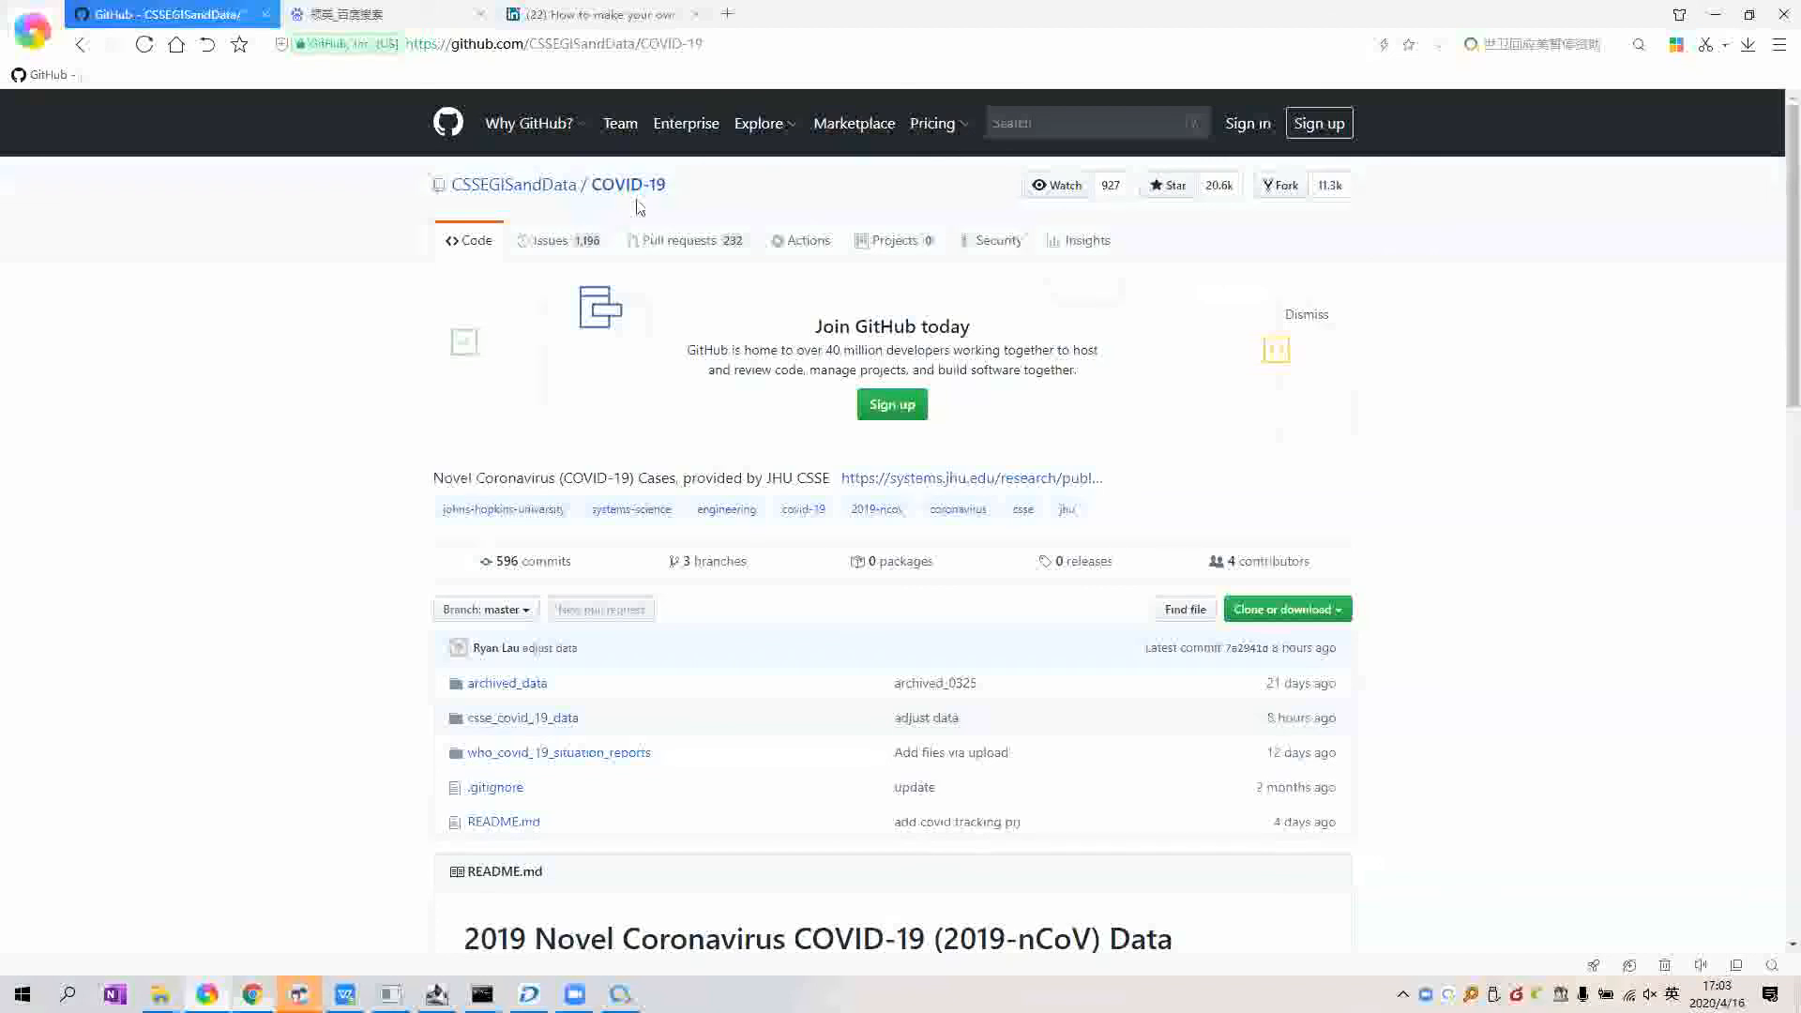
key("ctrl+shift+Tab")
left_click(1178, 48)
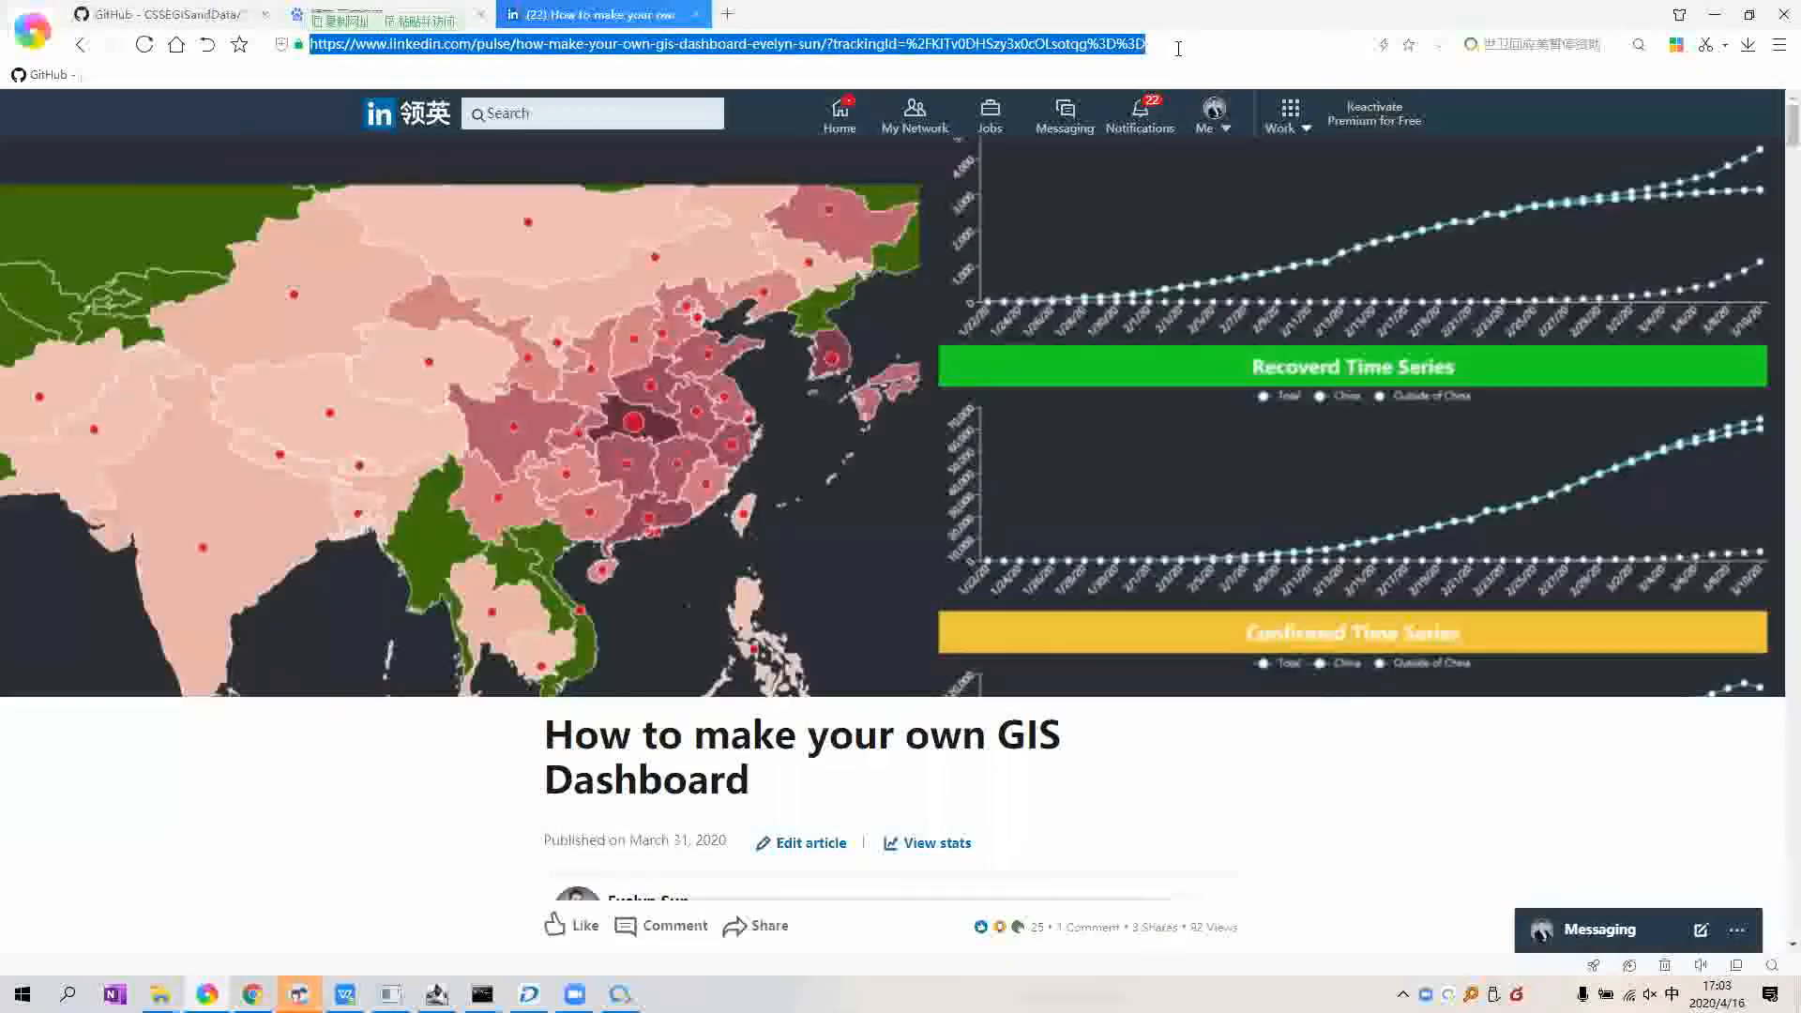
key("ctrl+c")
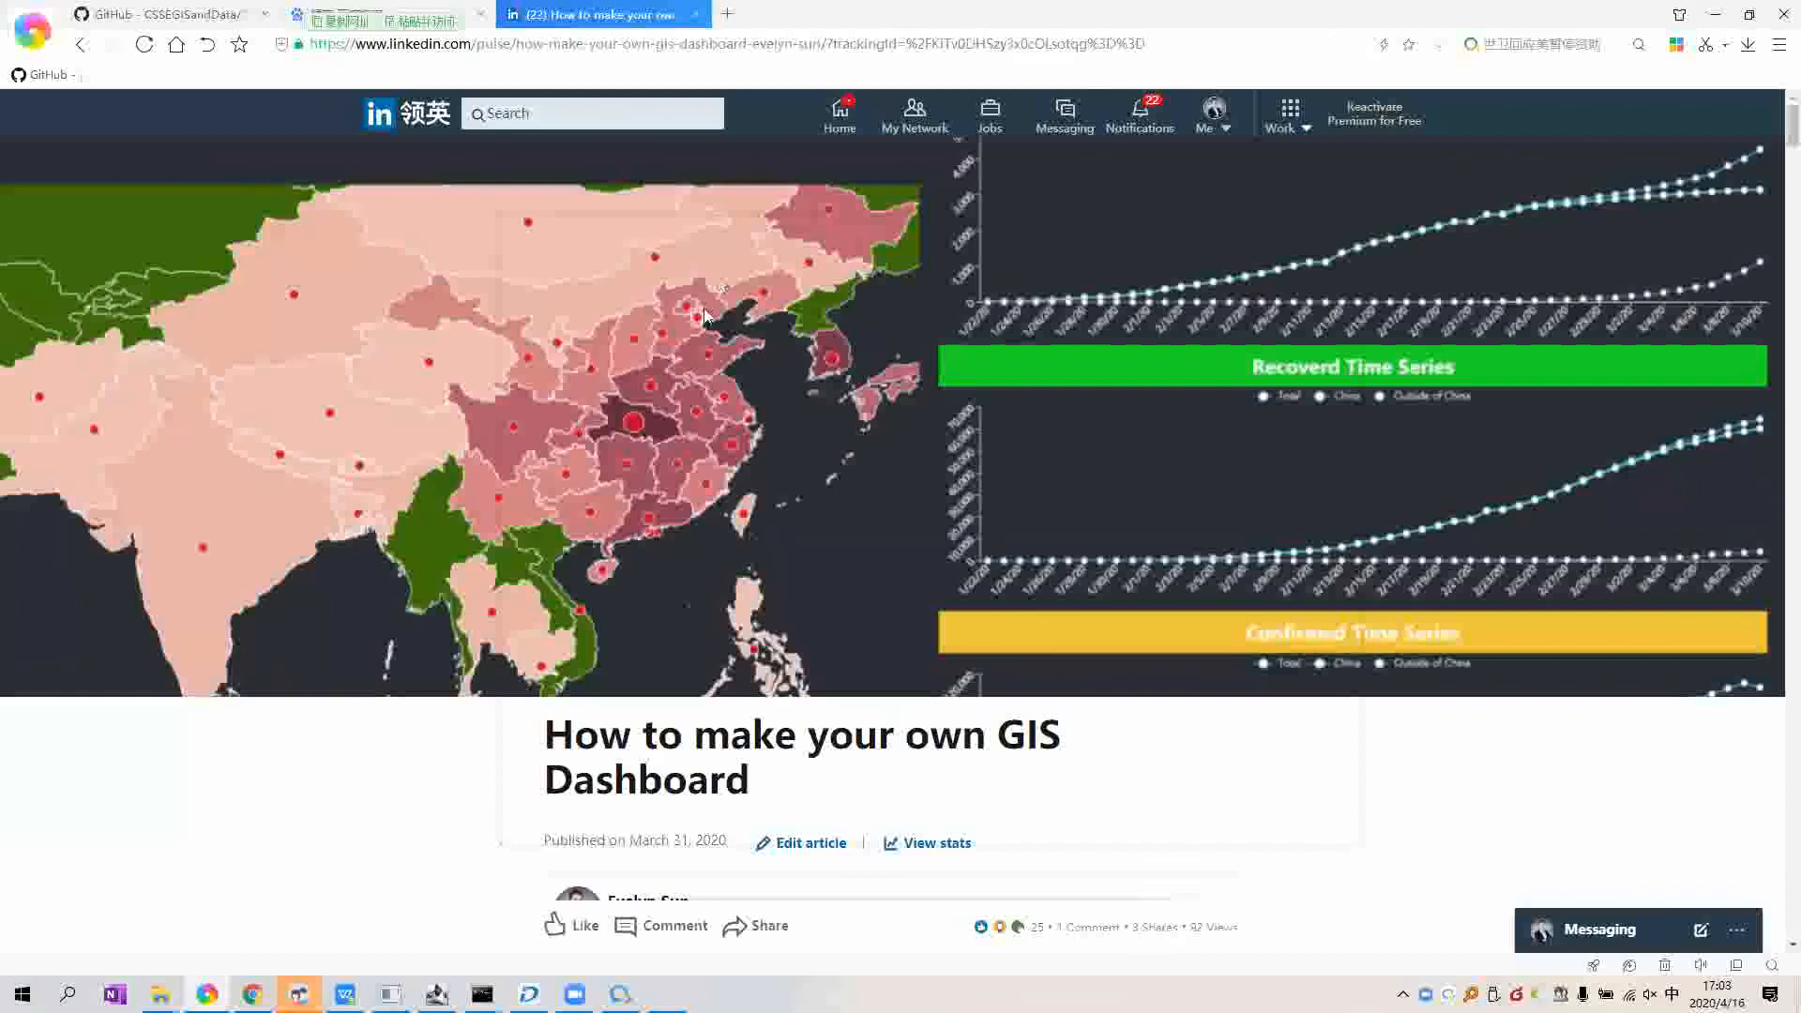
Step: Open a WeChat chat with the contact to share the article link, then hide WeChat
key("ctrl+alt+w")
left_click(705, 255)
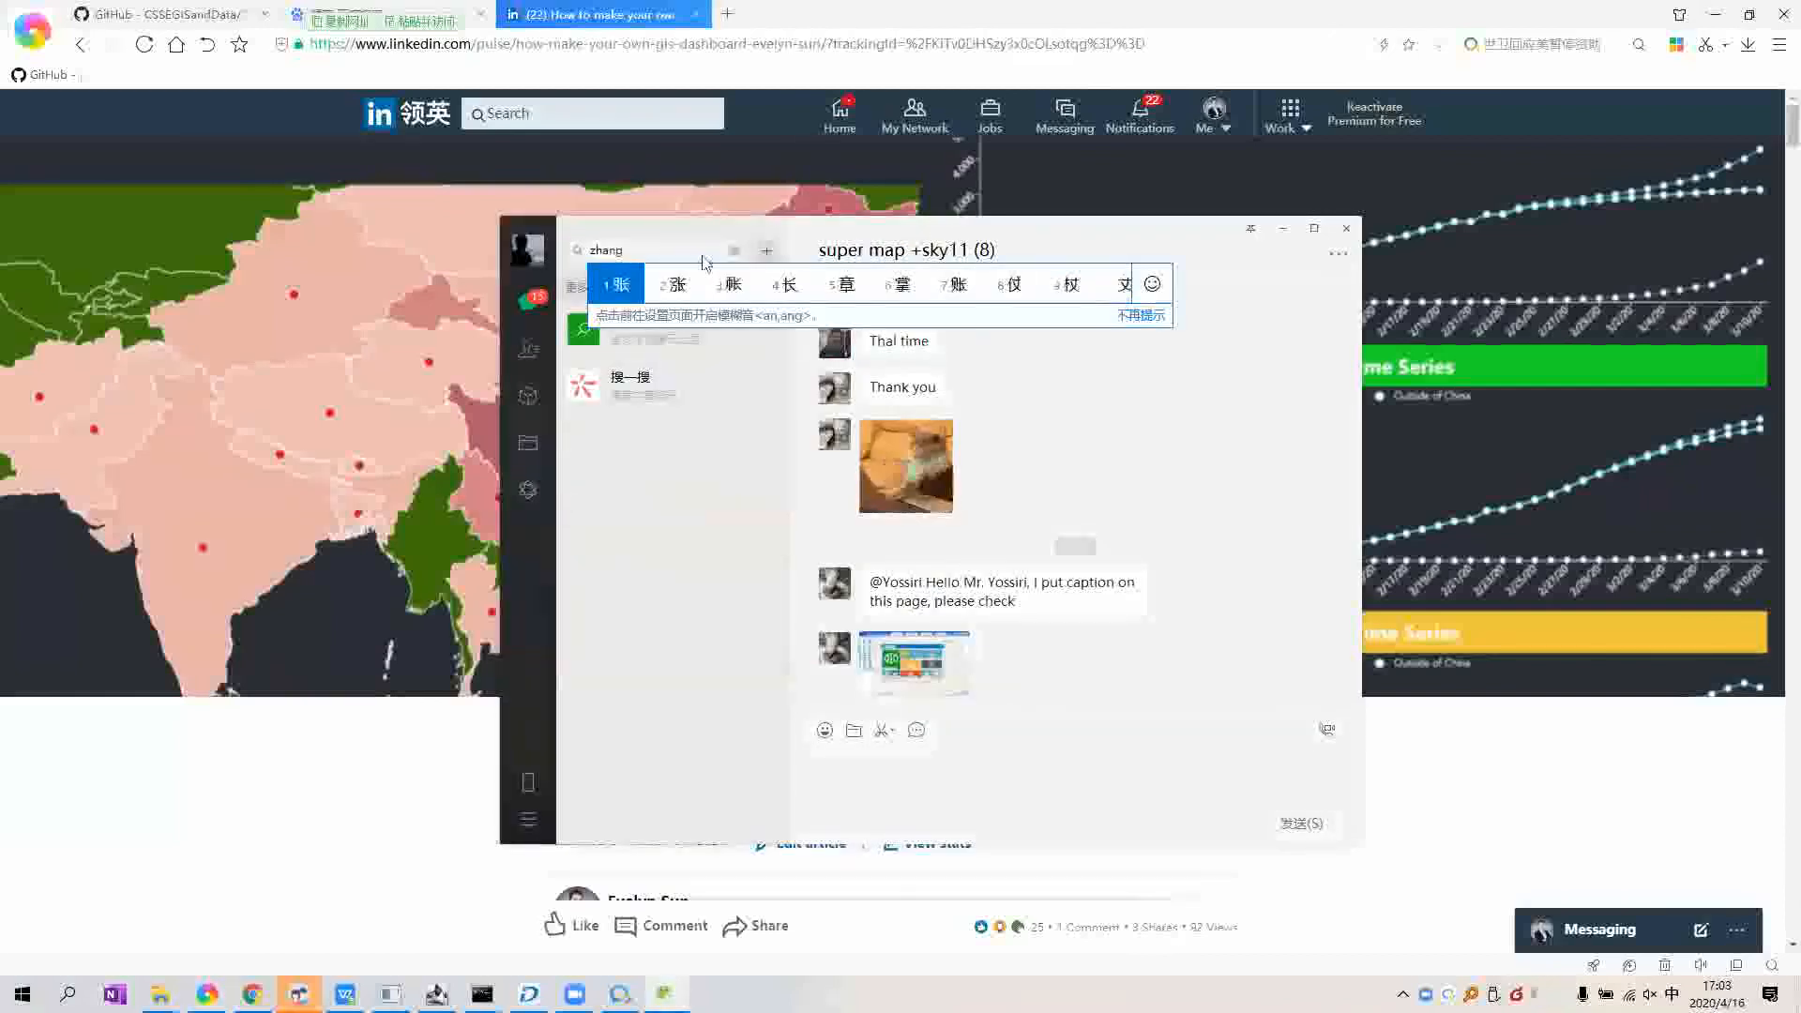
key("space")
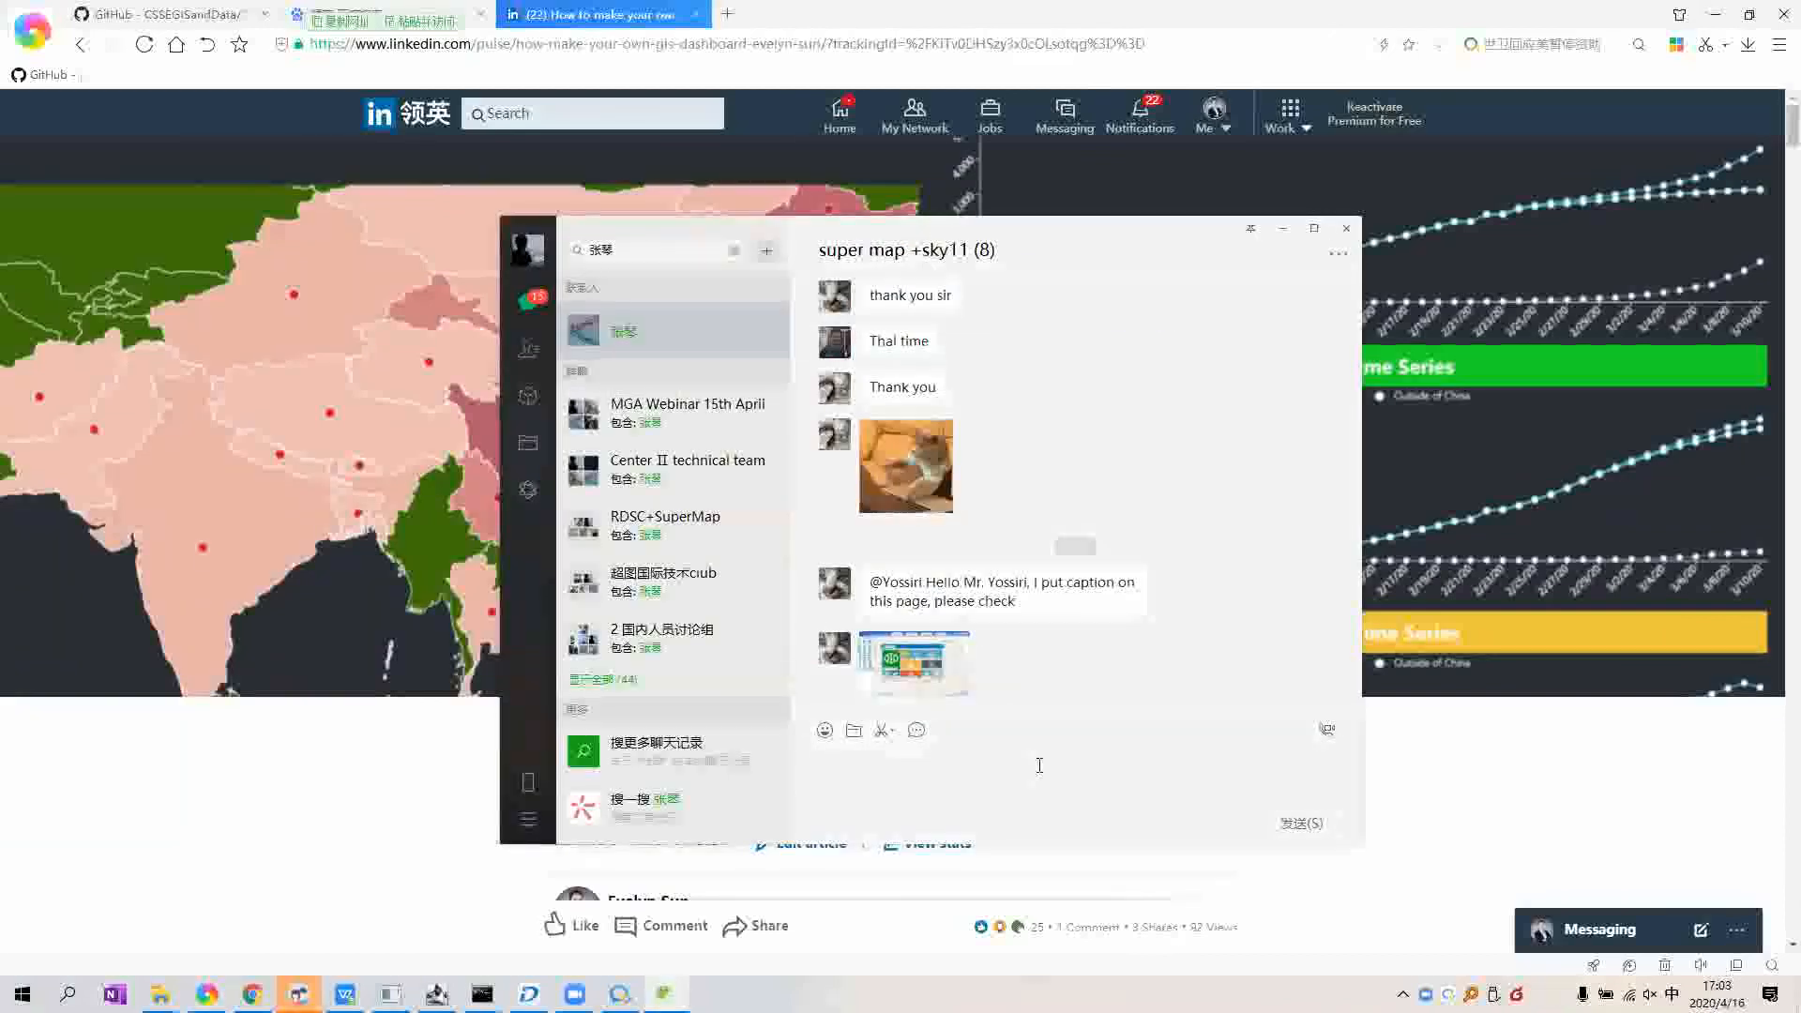
key("Return")
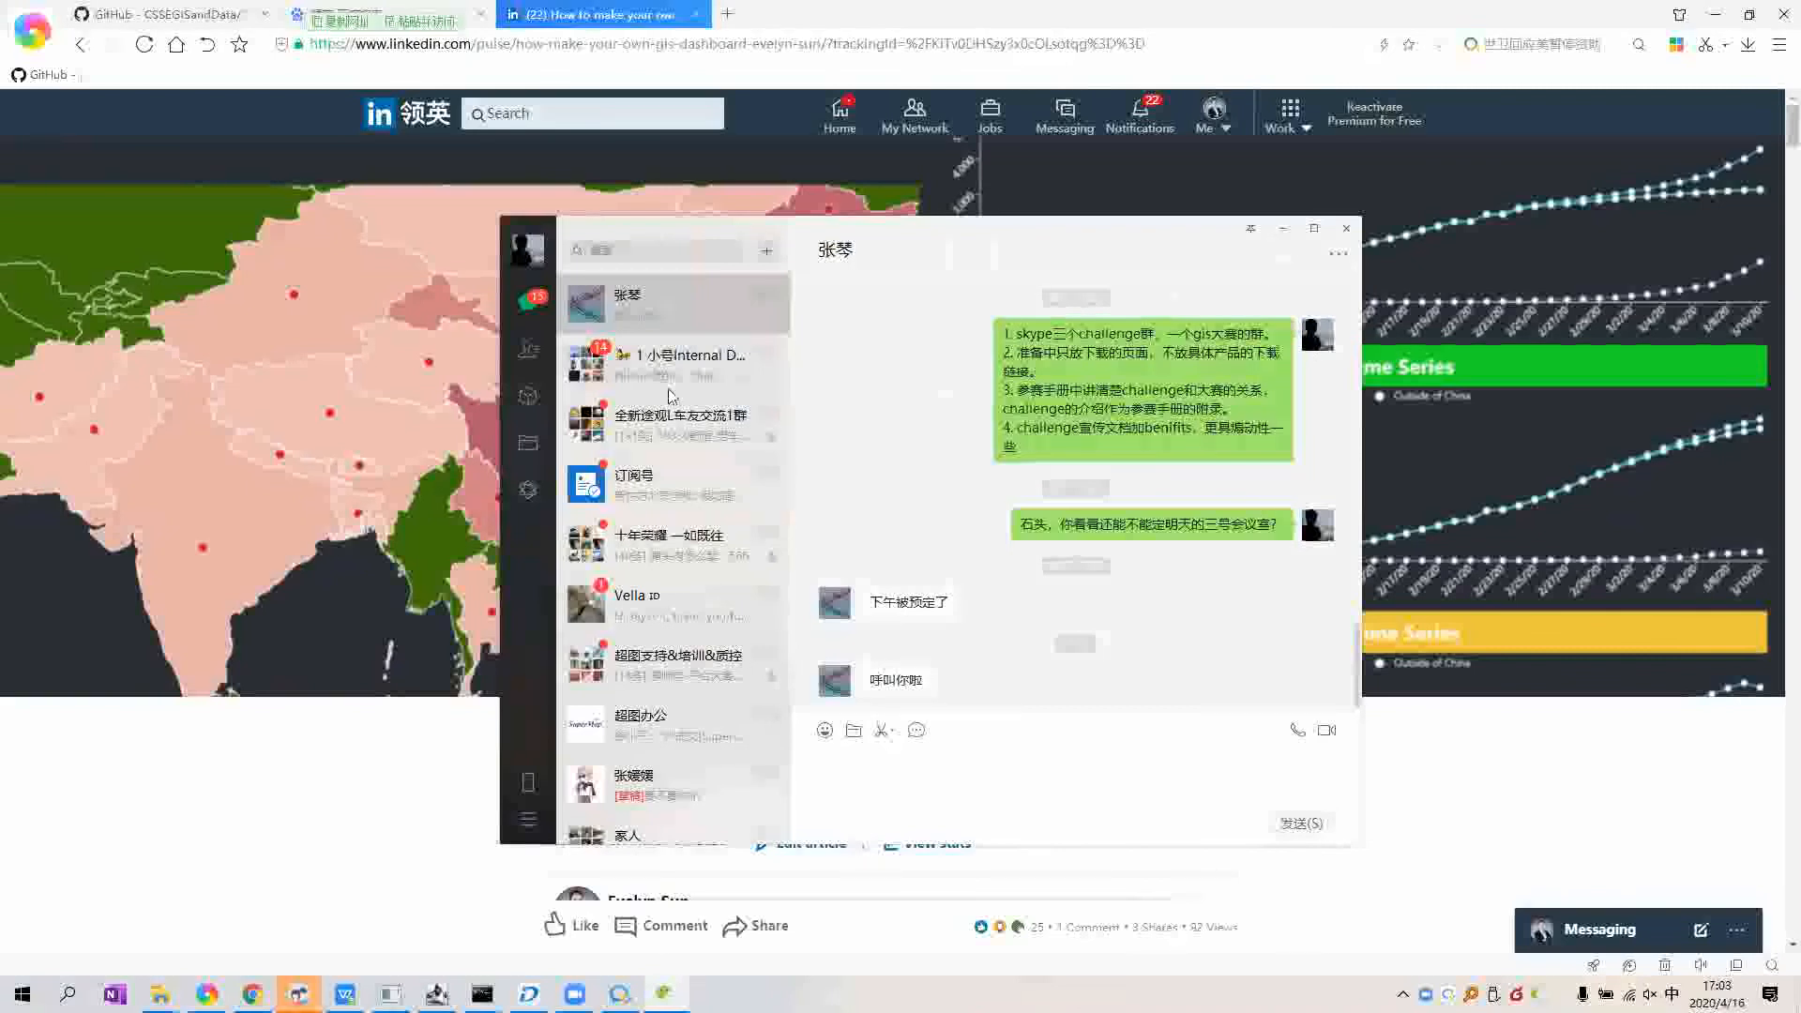
key("ctrl+alt+w")
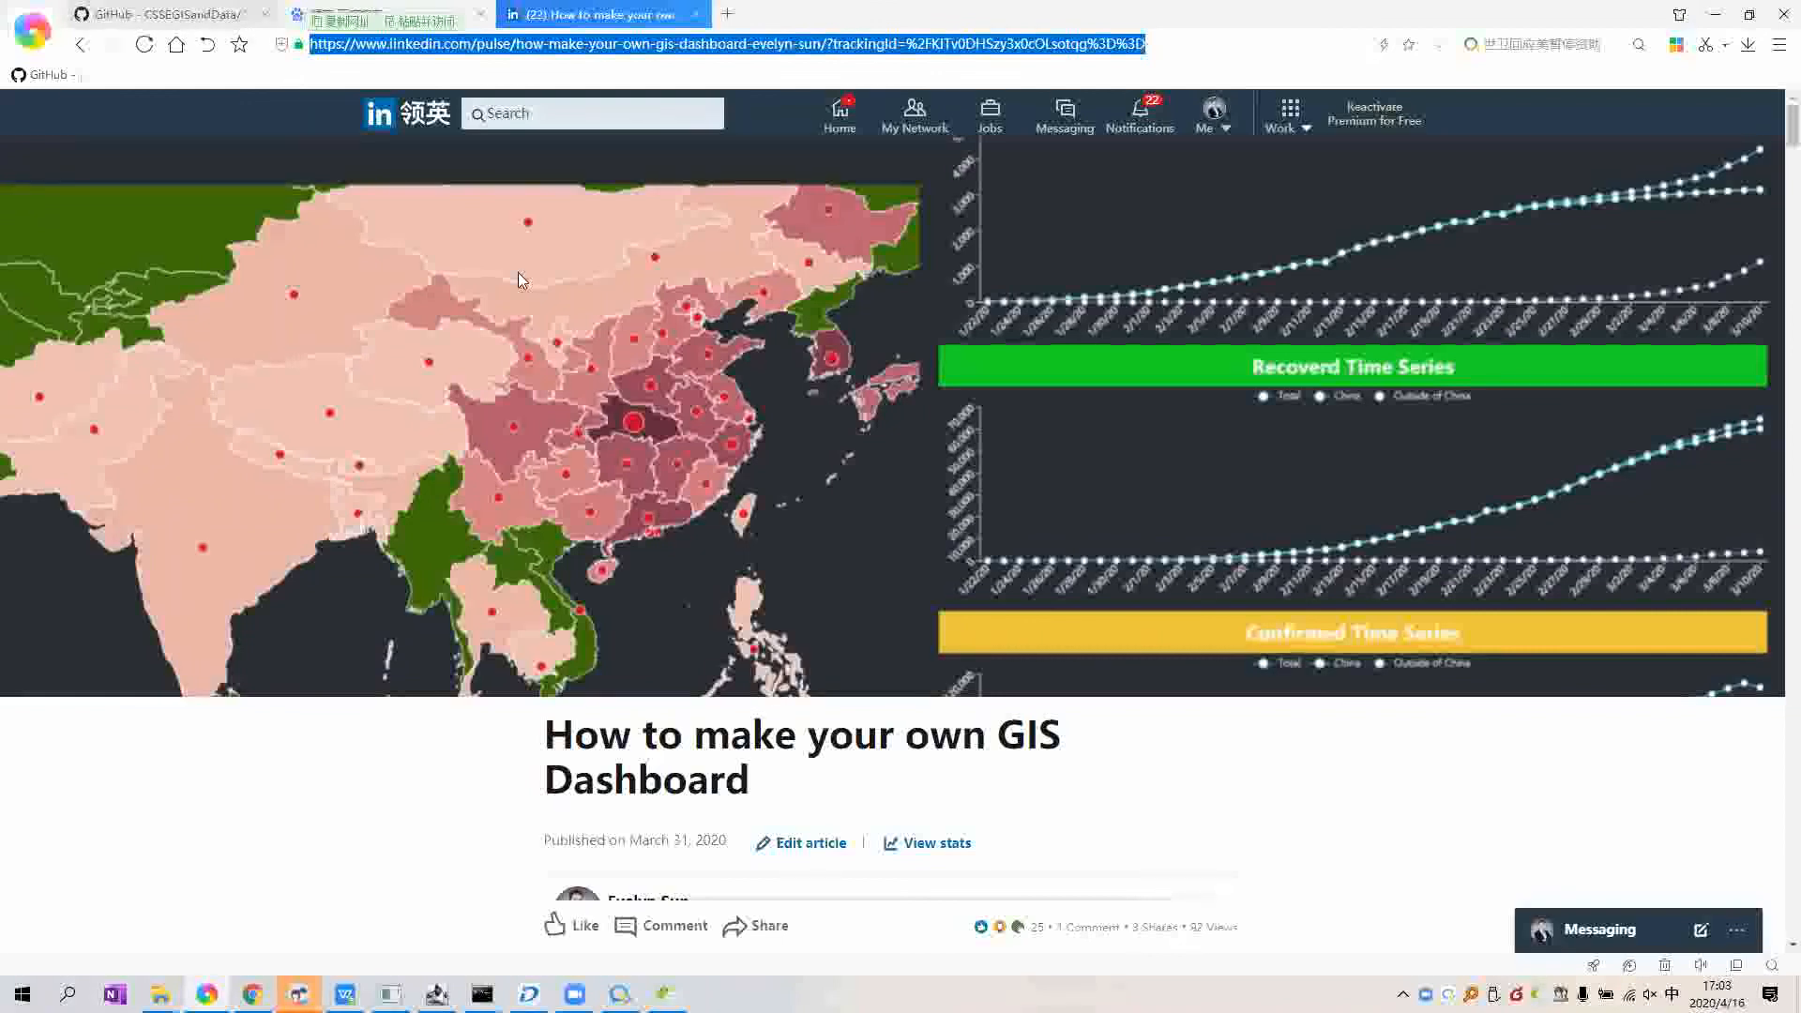
Step: Scroll the LinkedIn article down to its YouTube tutorial link and select it
key("alt+Tab")
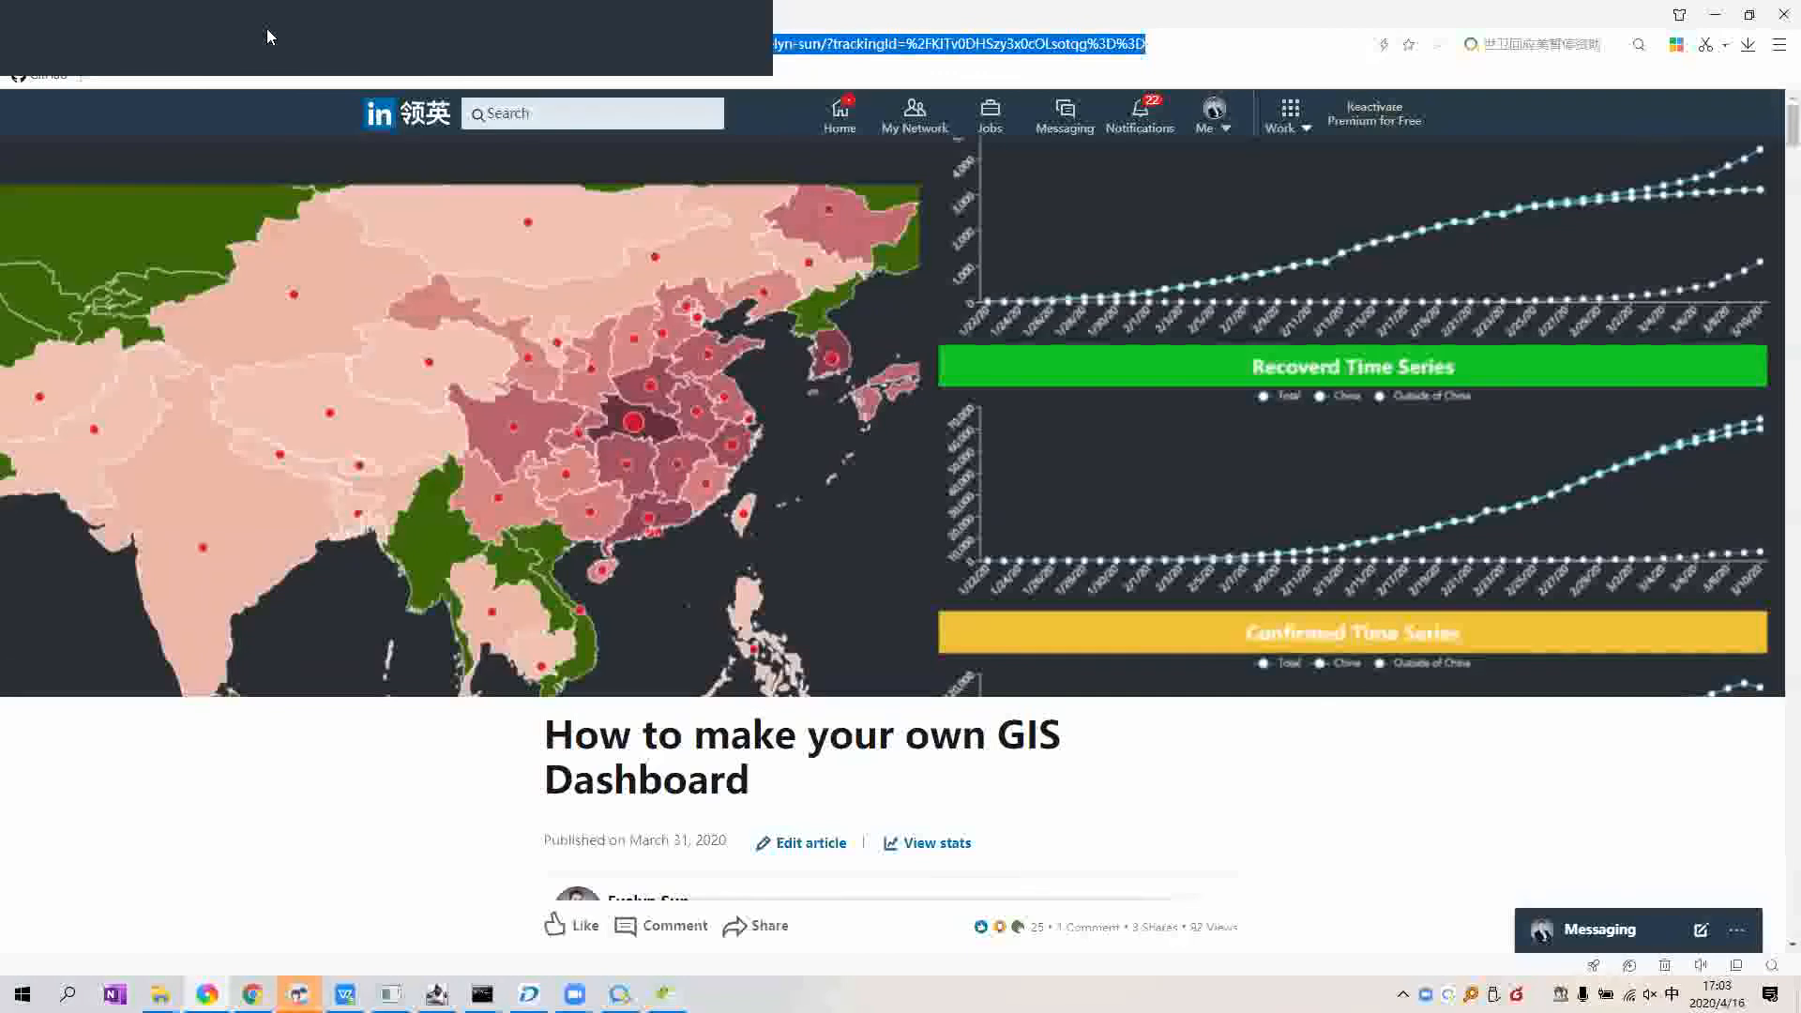
left_click(267, 29)
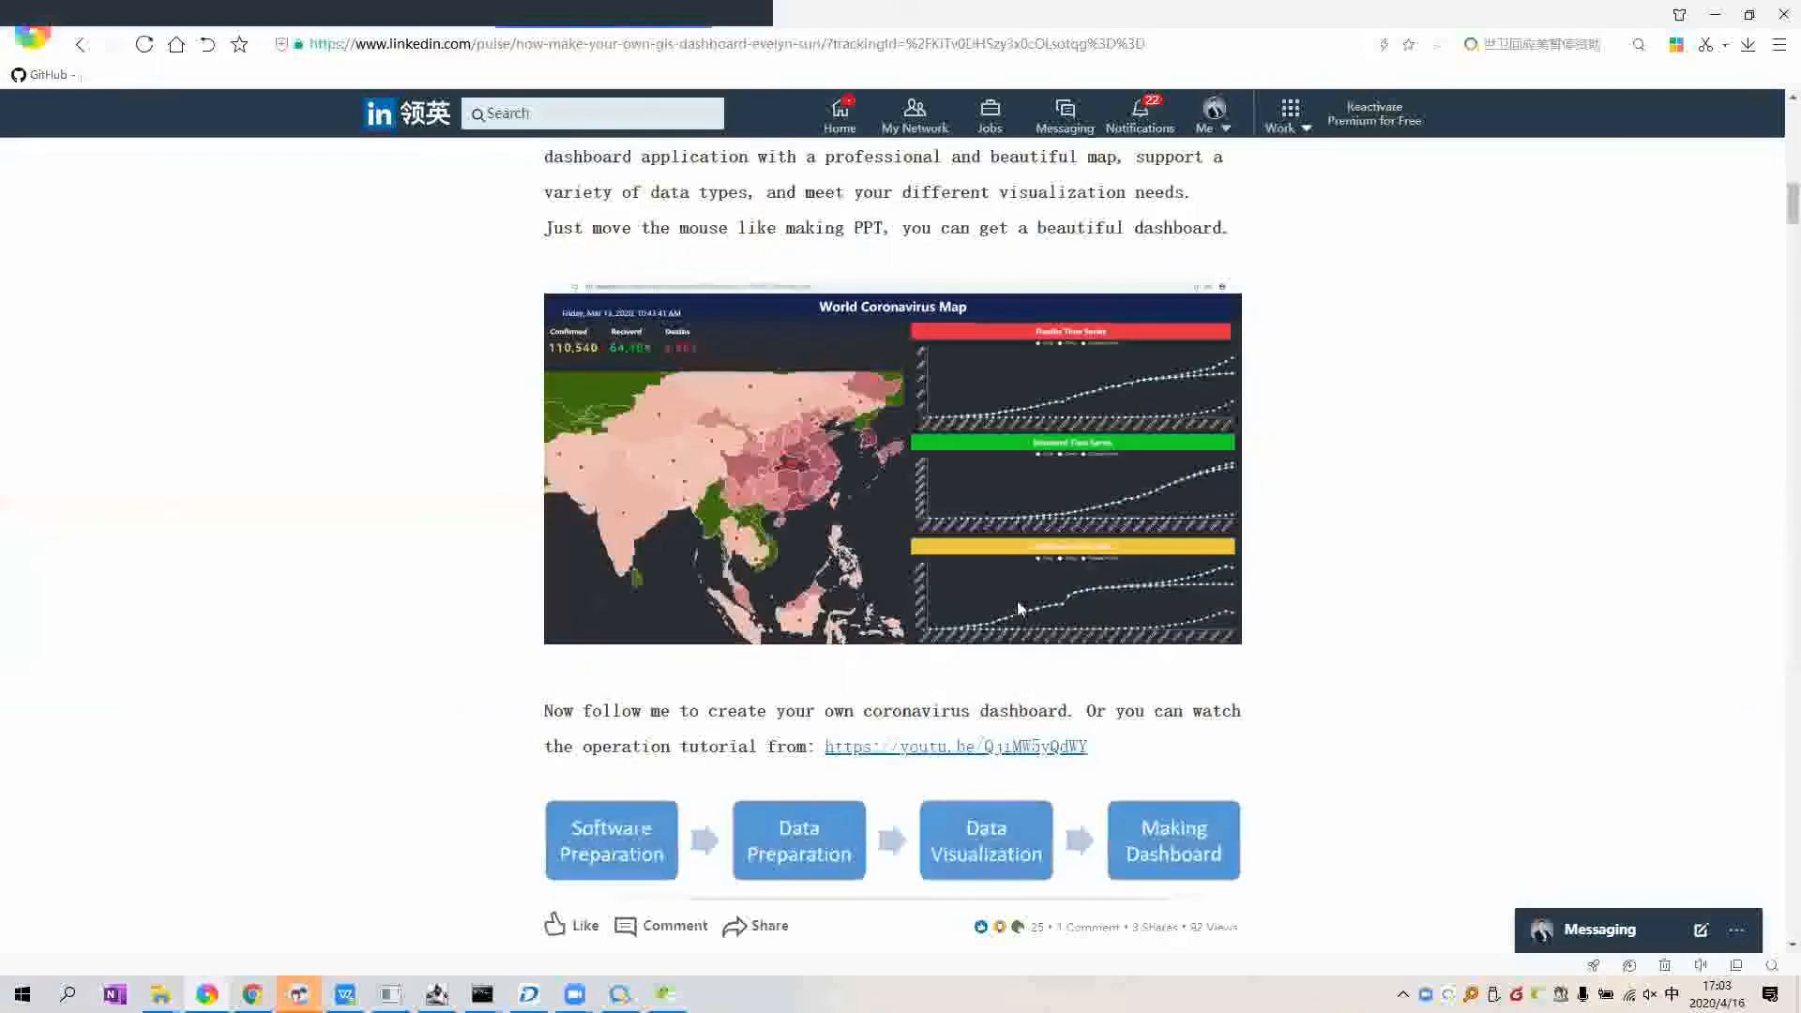
scroll(1170, 611, "down", 2)
left_click_drag(826, 598, 1170, 611)
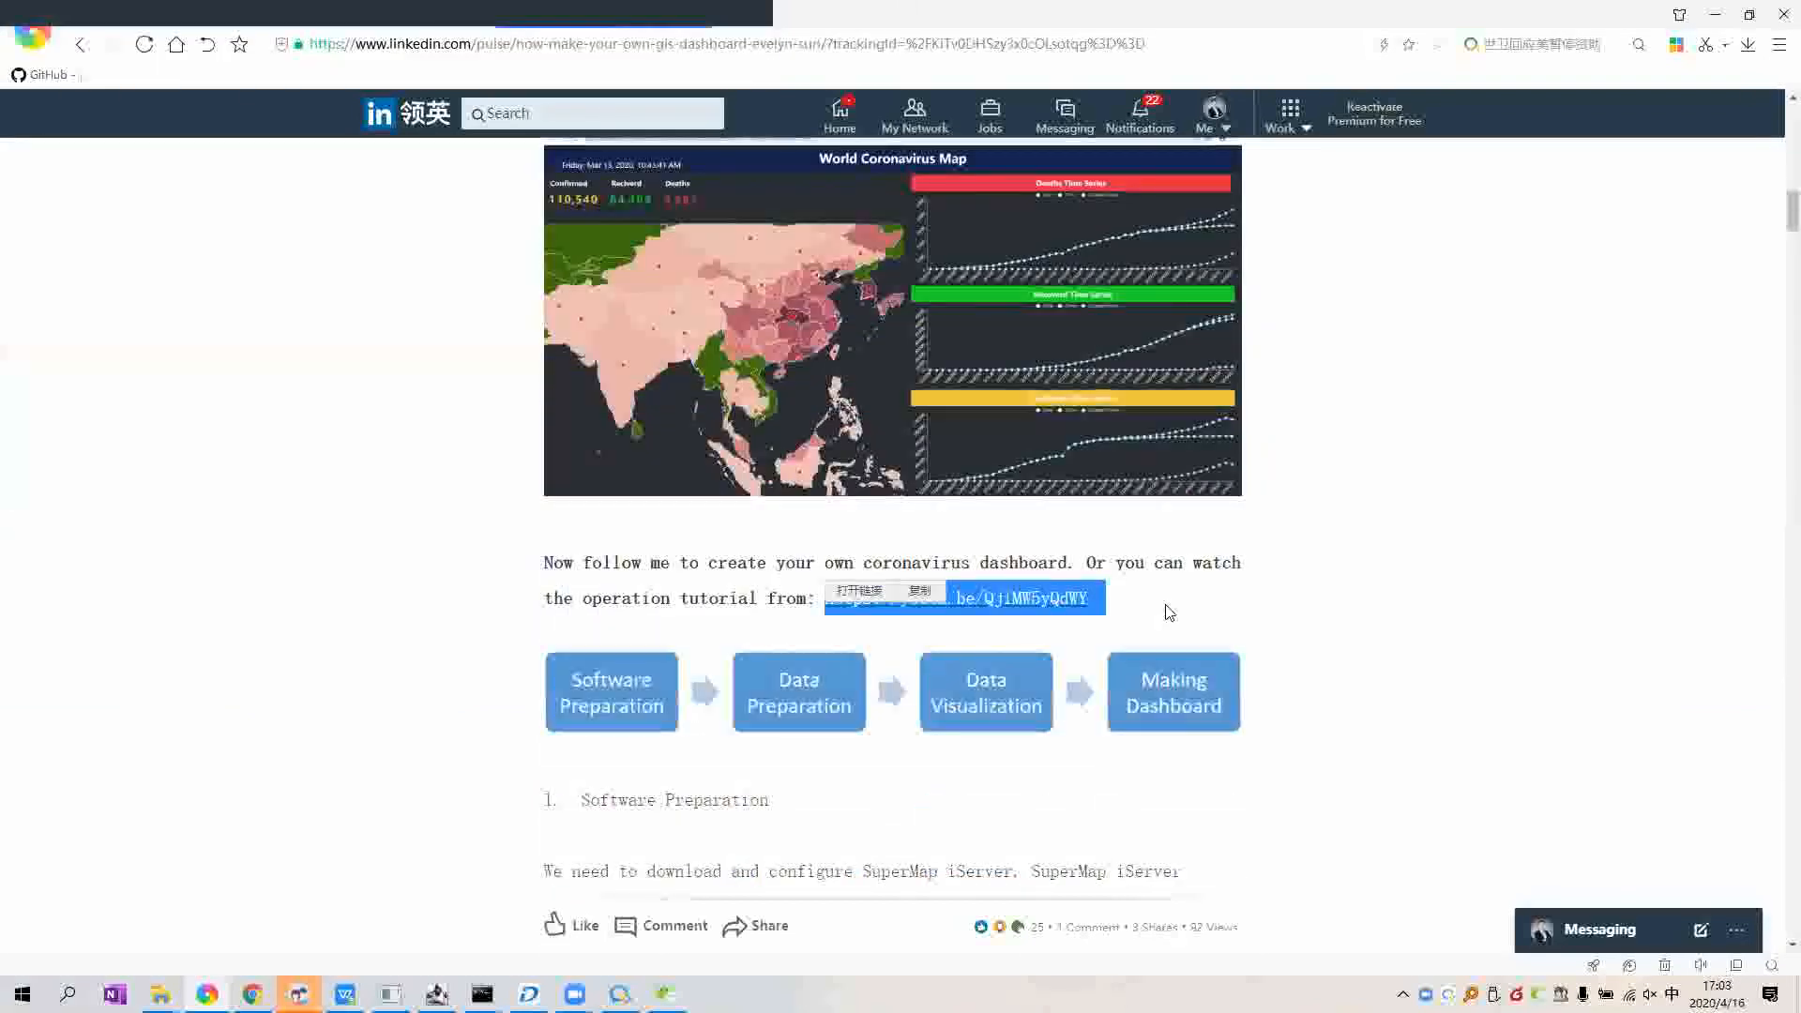
left_click(1170, 613)
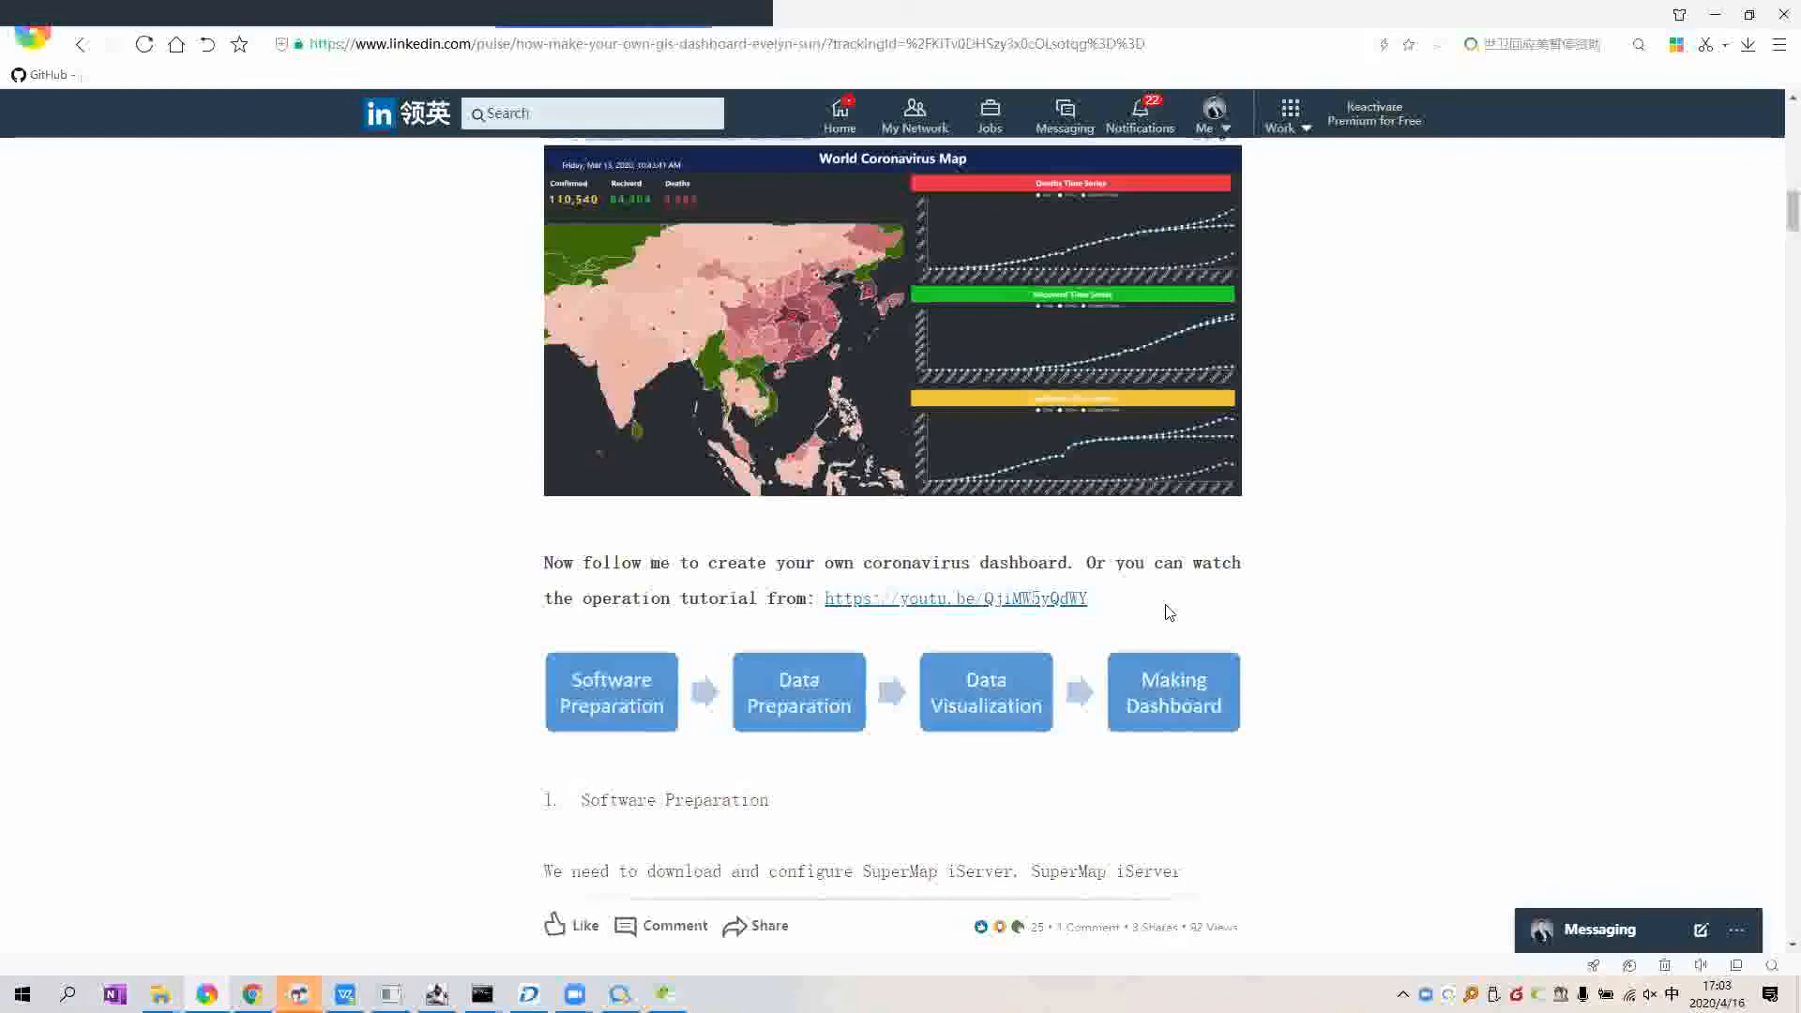
Step: Scroll back to the top of the article and return to the MapDashboard editor
scroll(1032, 487, "up", 1)
scroll(844, 403, "up", 1)
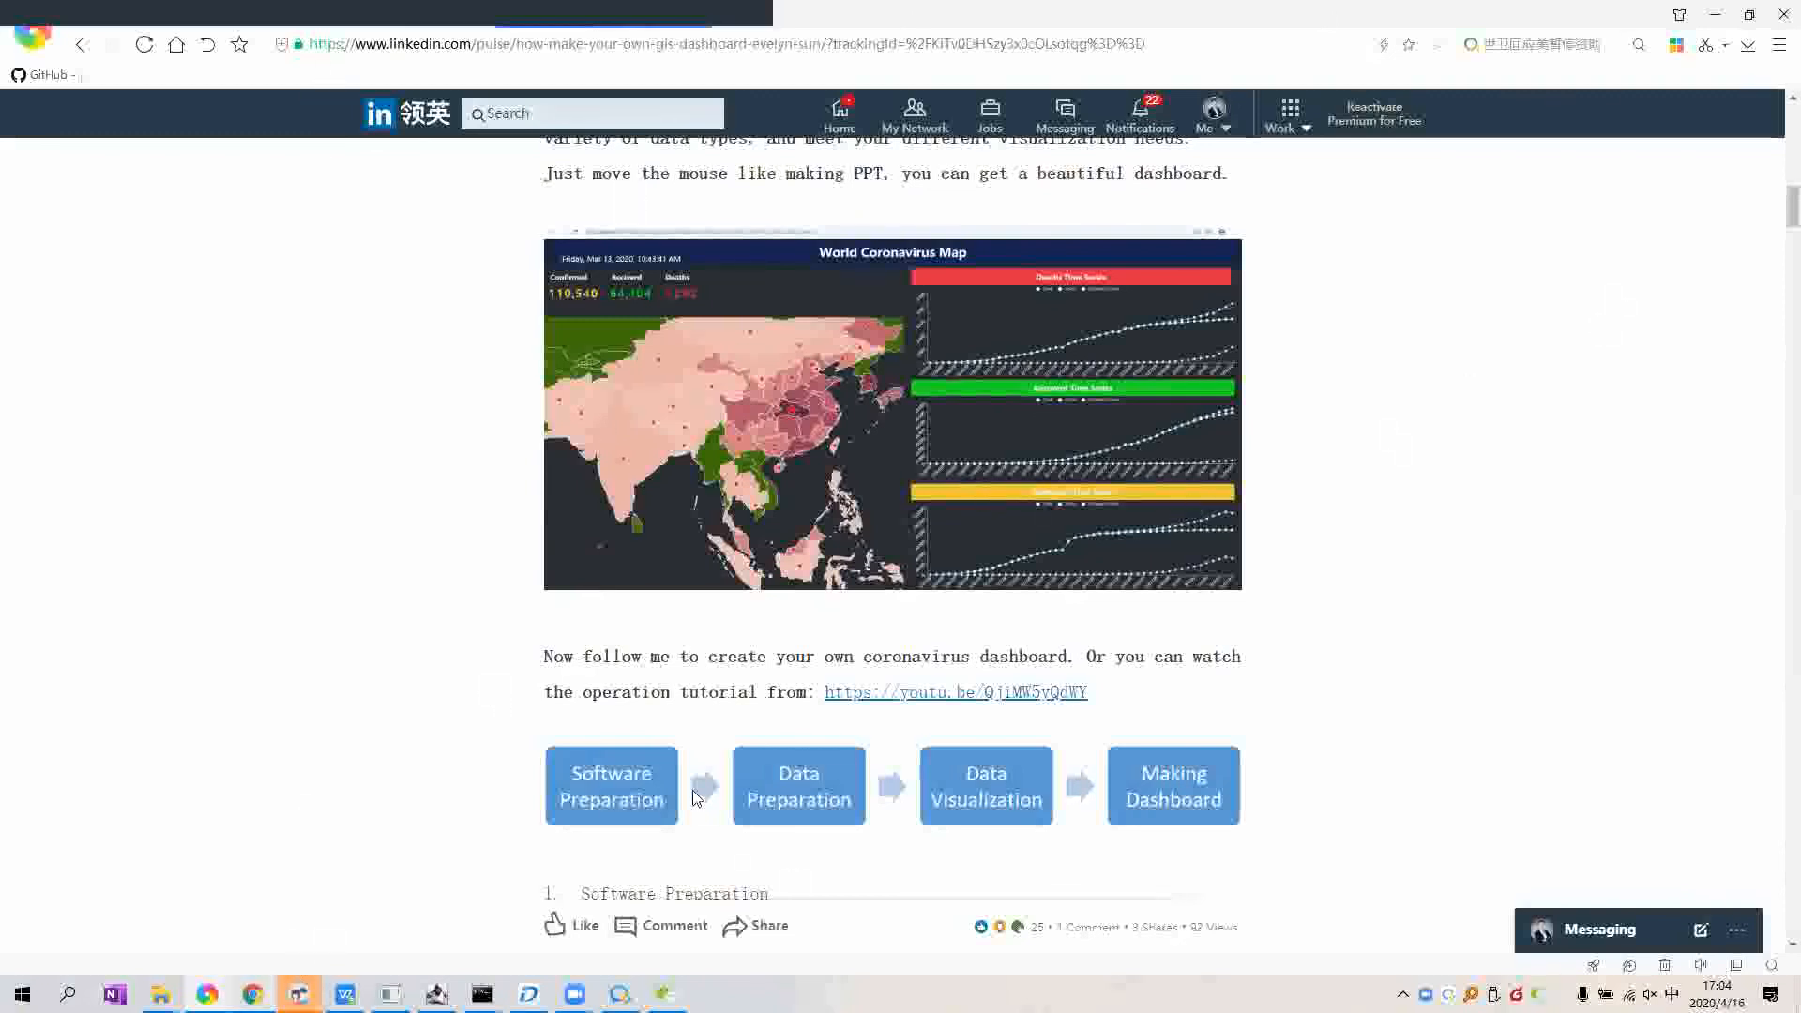
key("alt+Tab")
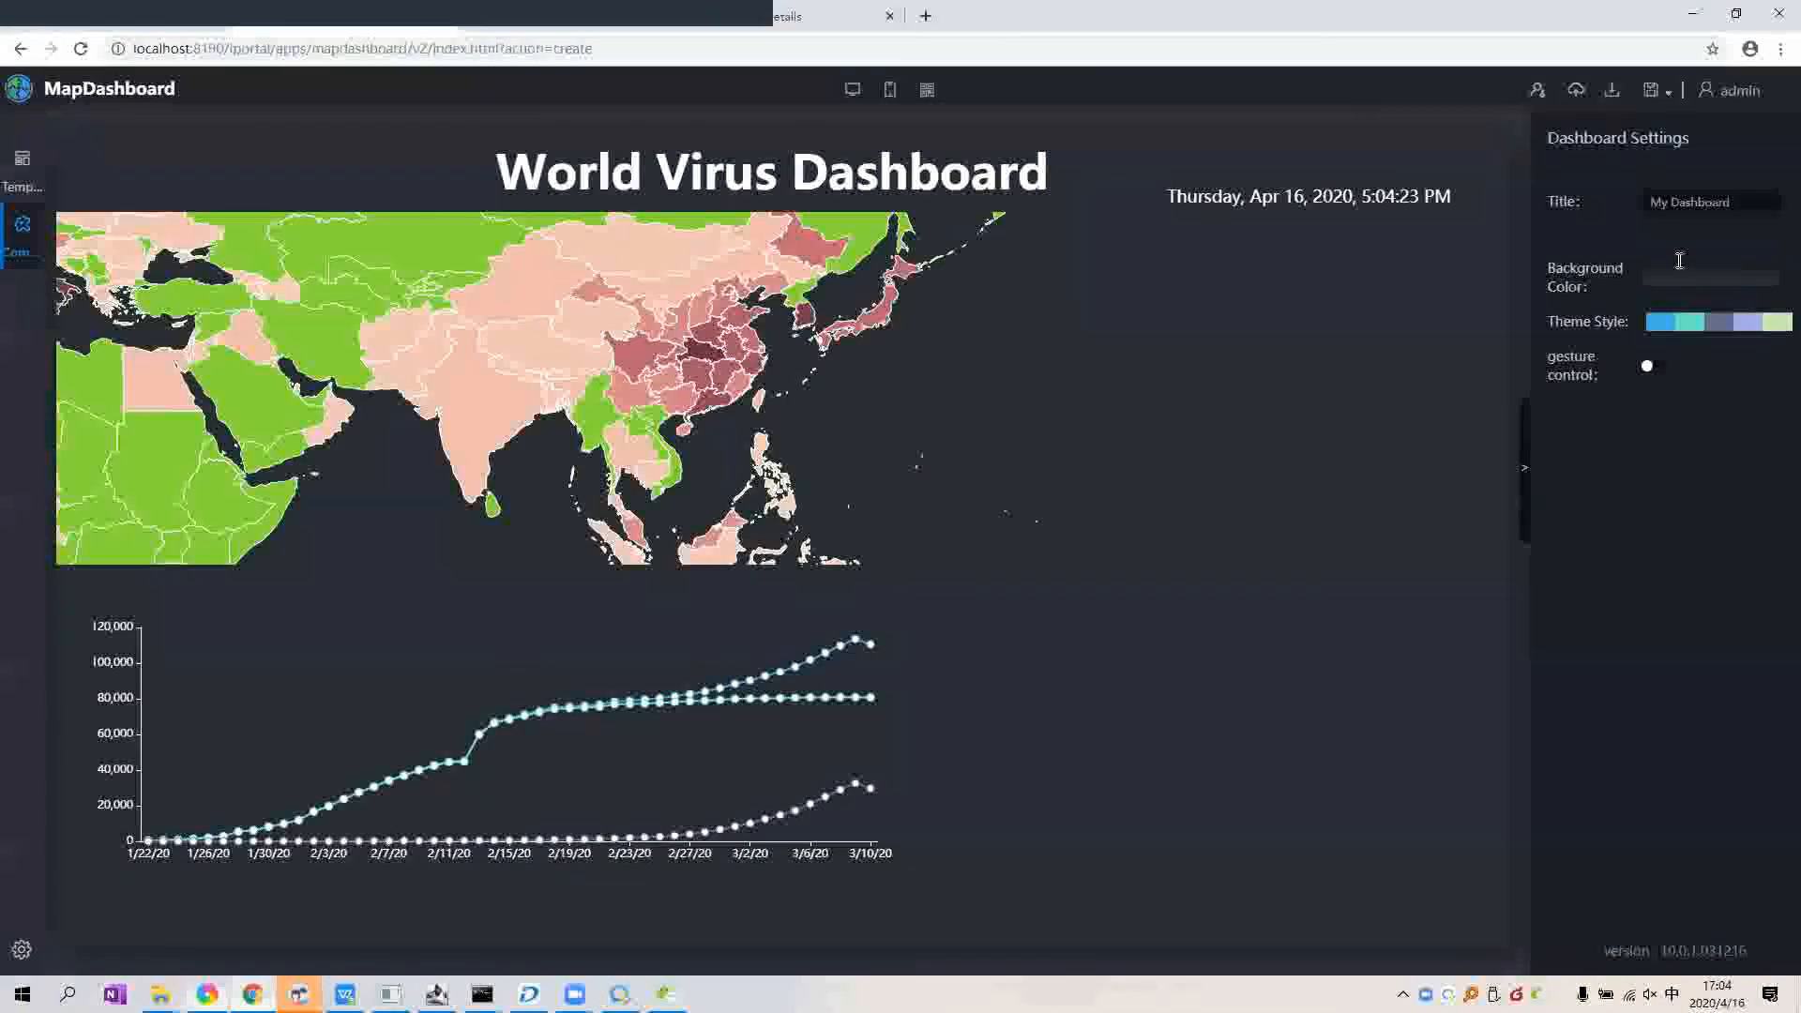
left_click(692, 670)
left_click(1674, 214)
left_click(874, 218)
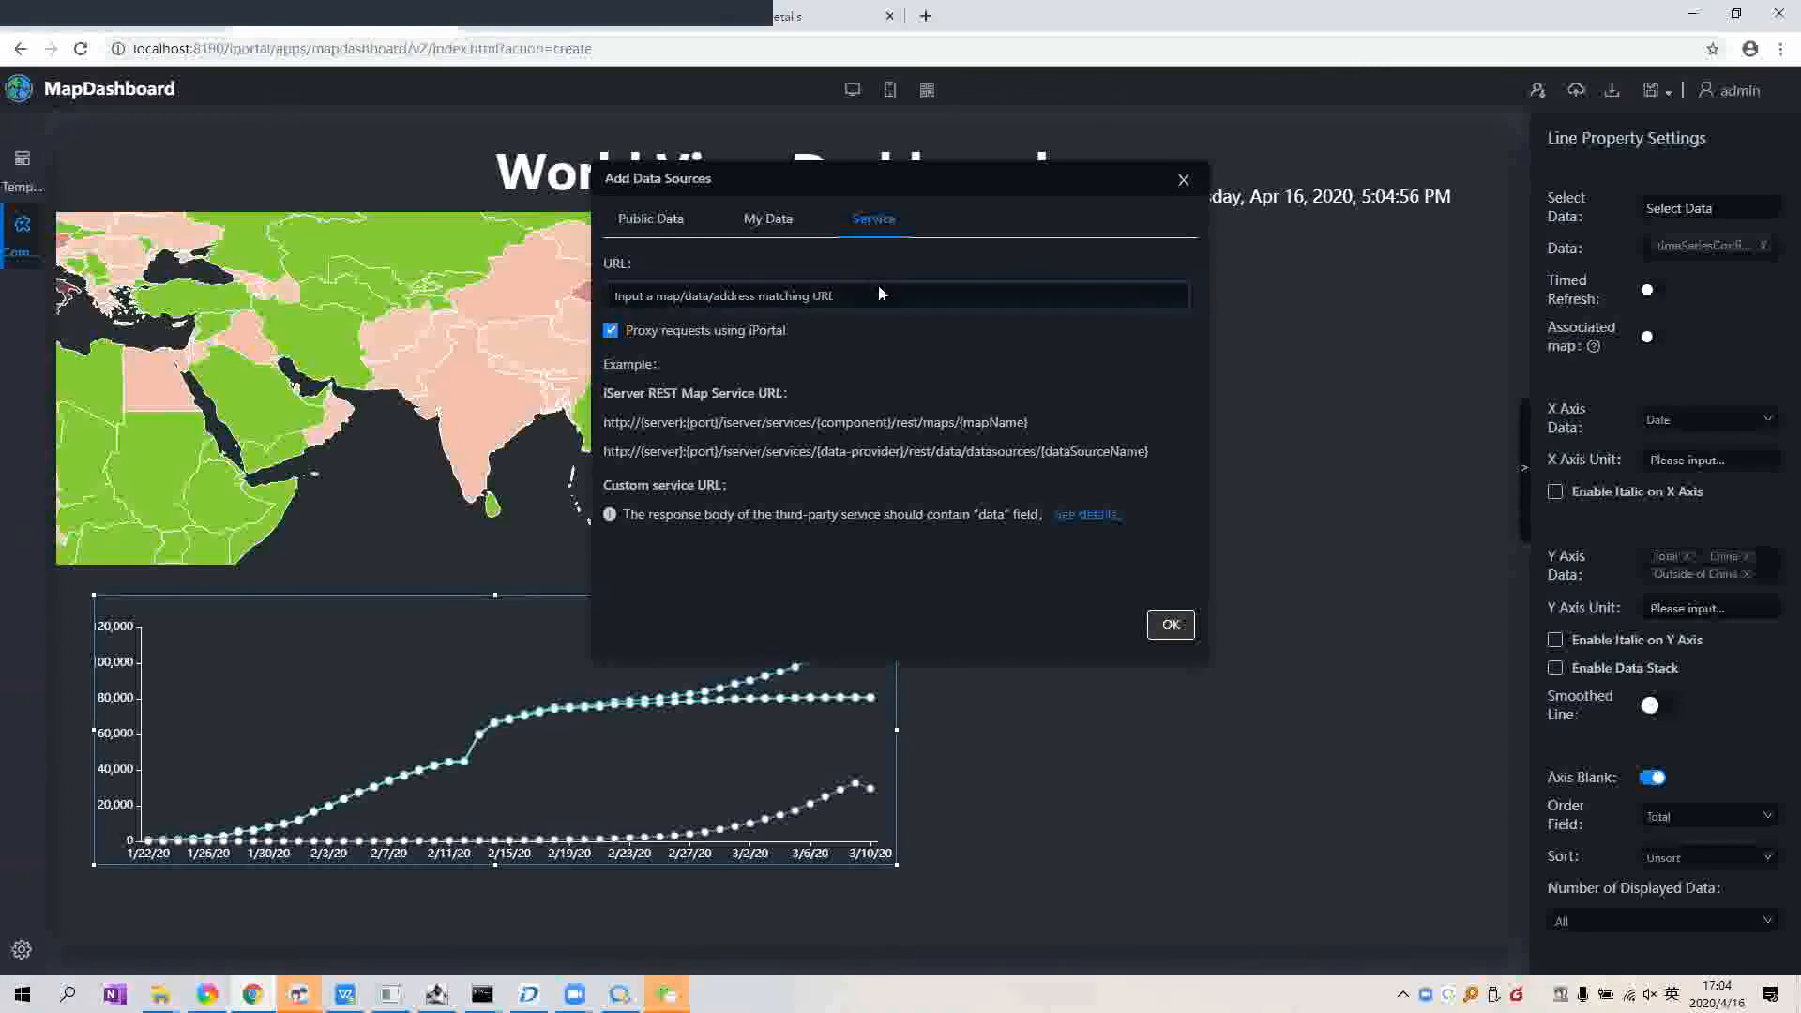
left_click(556, 714)
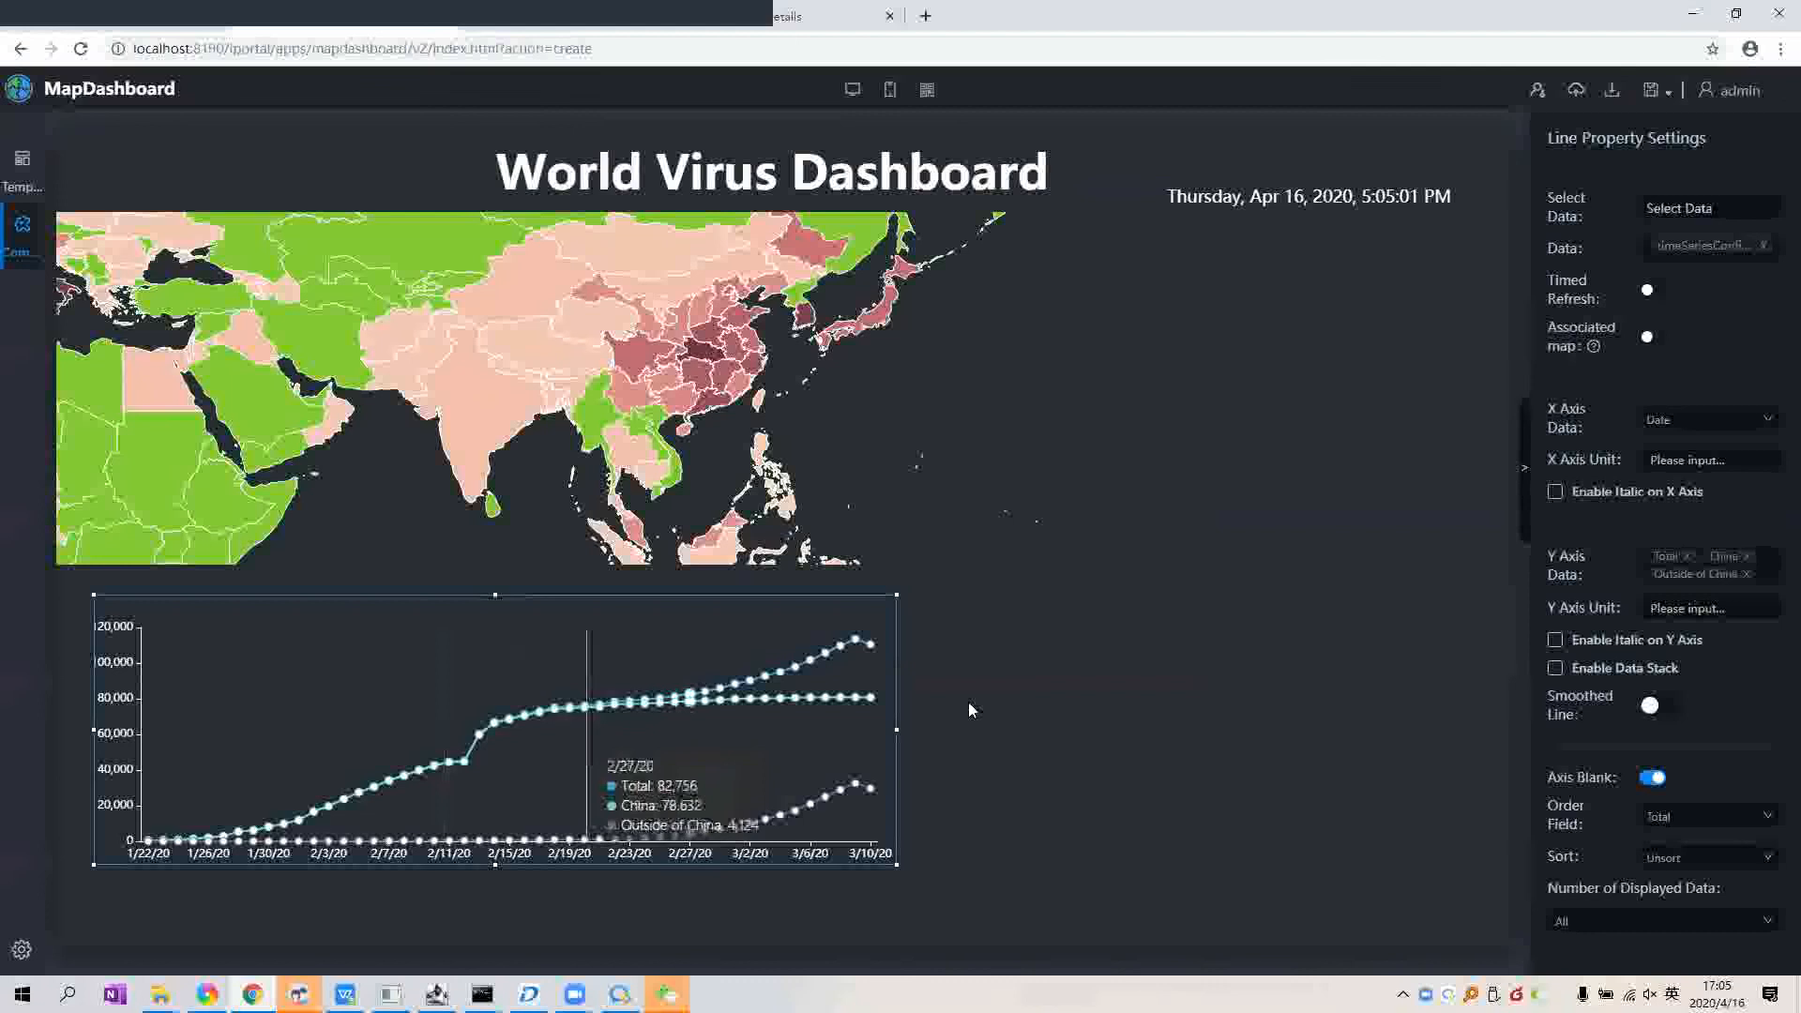
left_click(971, 709)
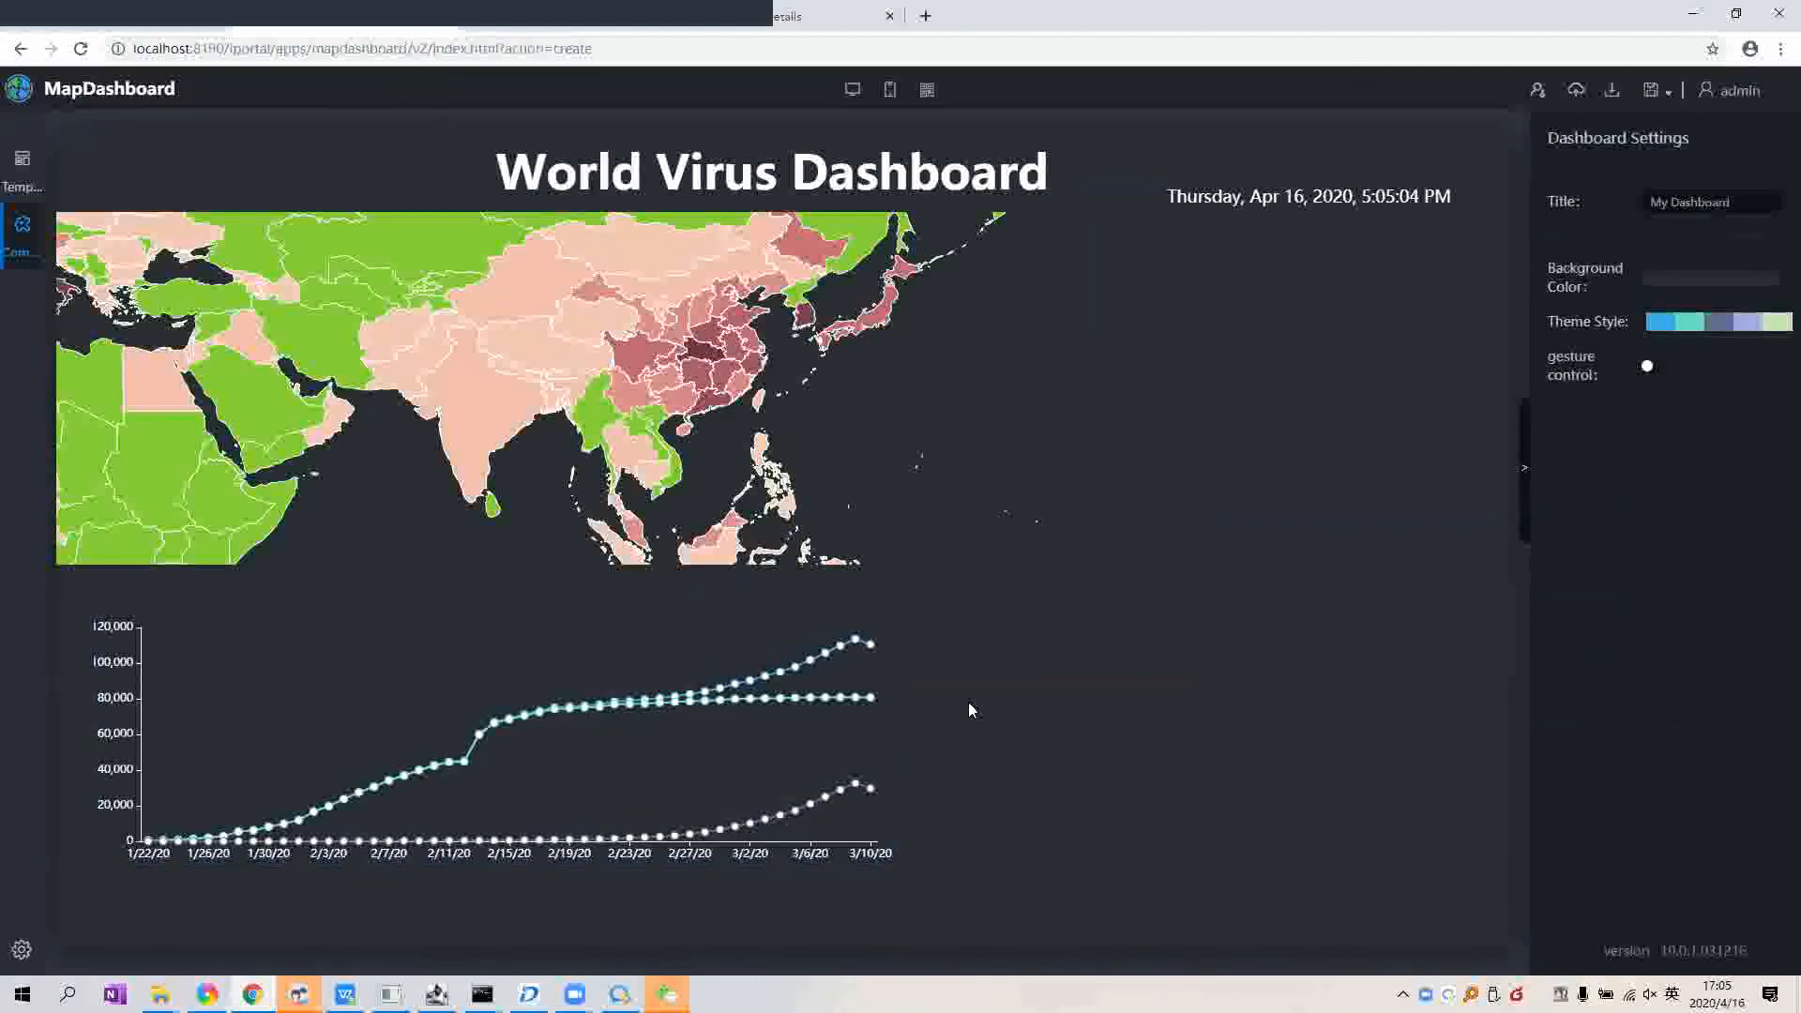